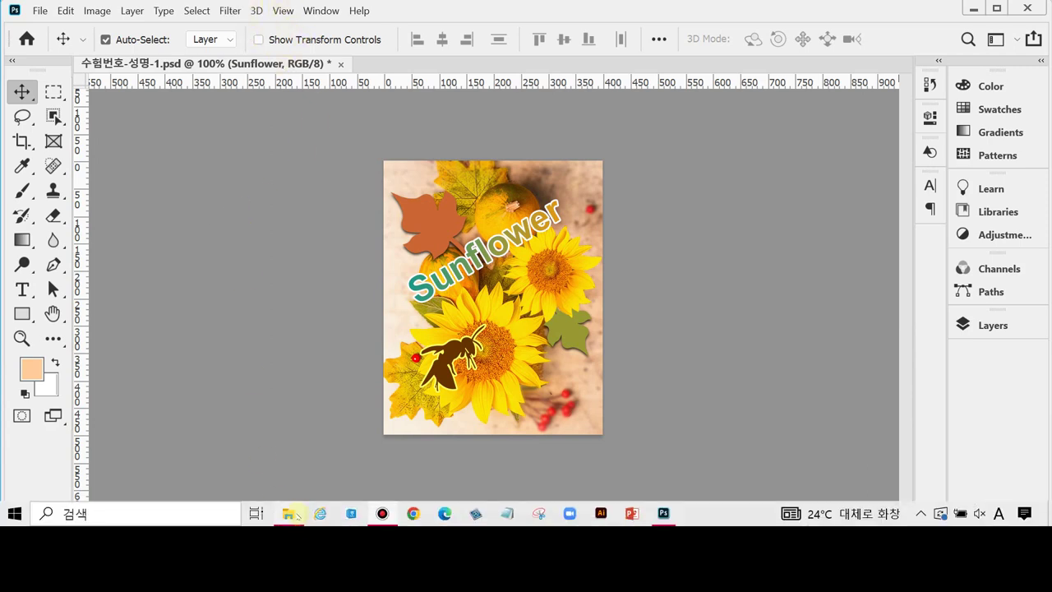
left_click(290, 520)
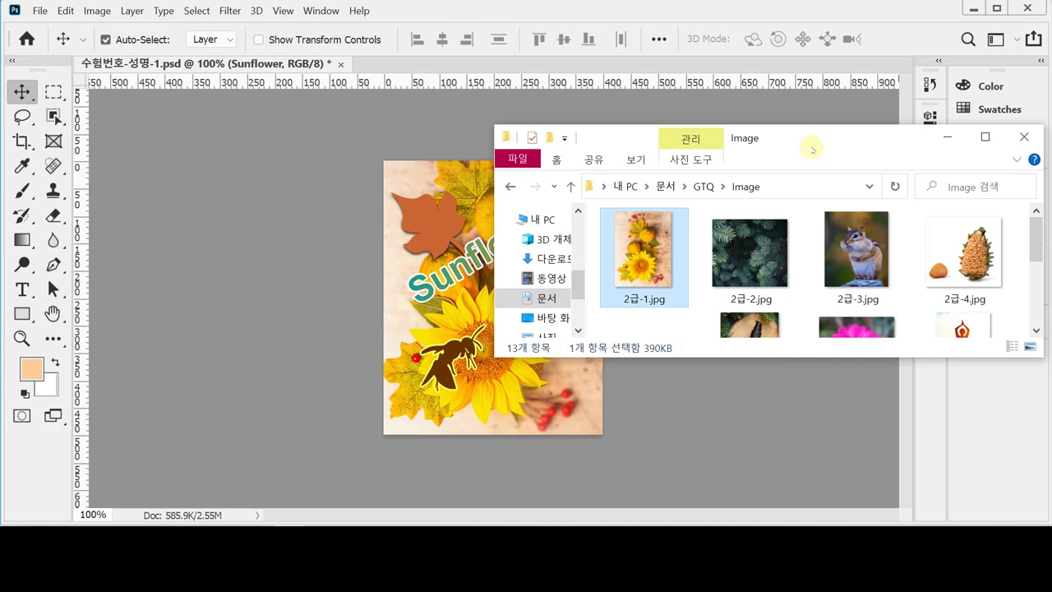
left_click(335, 294)
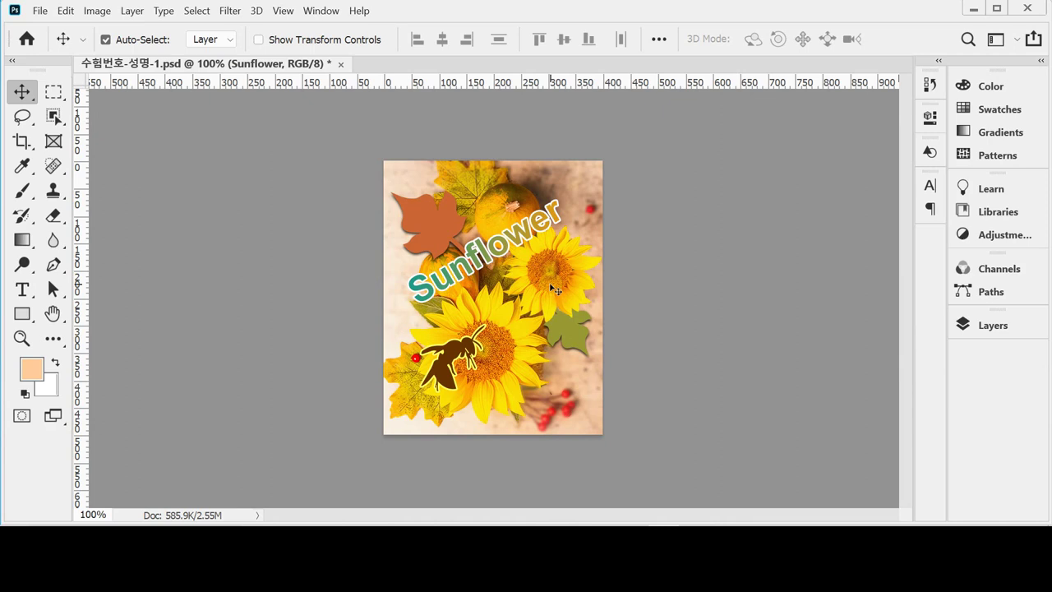
left_click(636, 297)
Create a 400 × 500 pixel RGB document at 72 pixels/inch with a white background and place its window beside the reference image
key("ctrl+n")
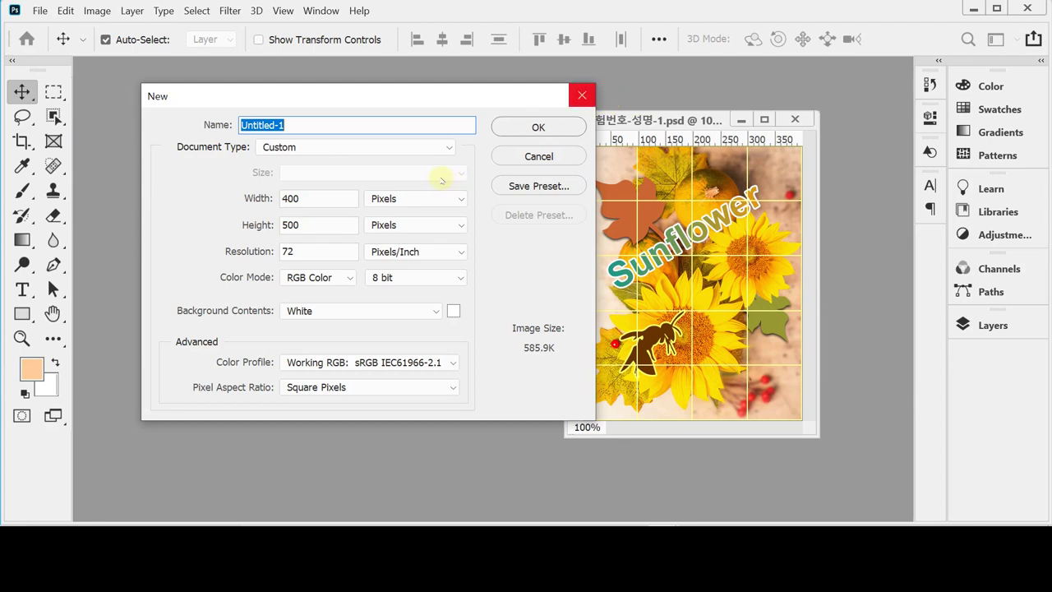
left_click(337, 200)
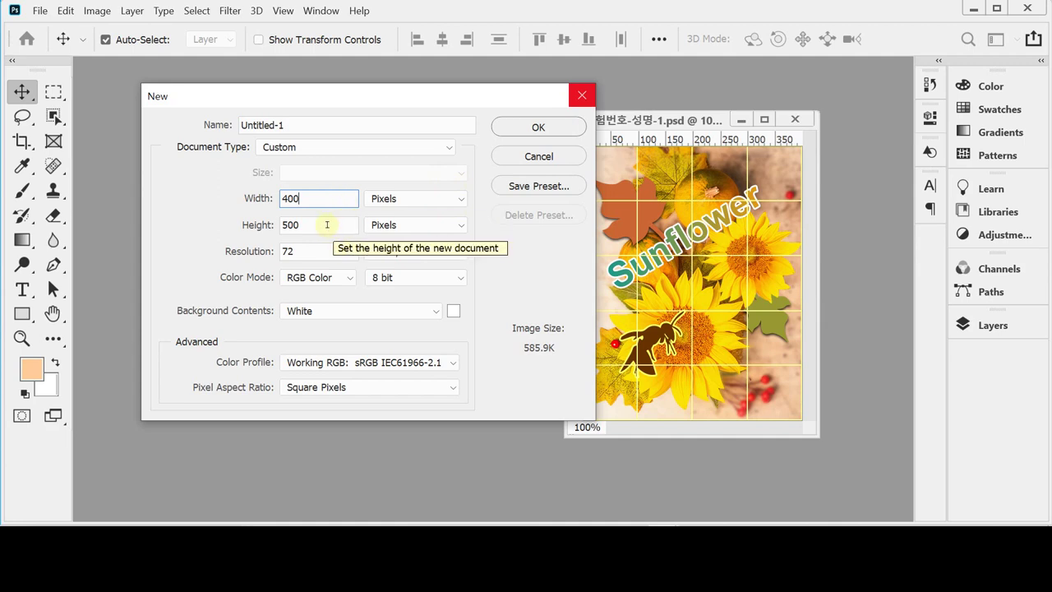
left_click(329, 224)
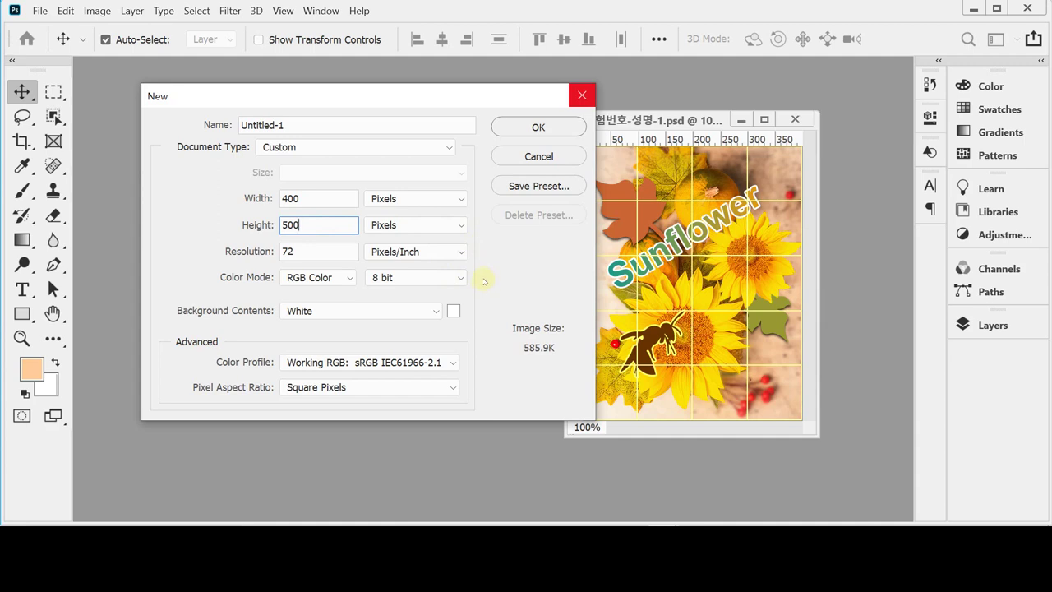
left_click(538, 127)
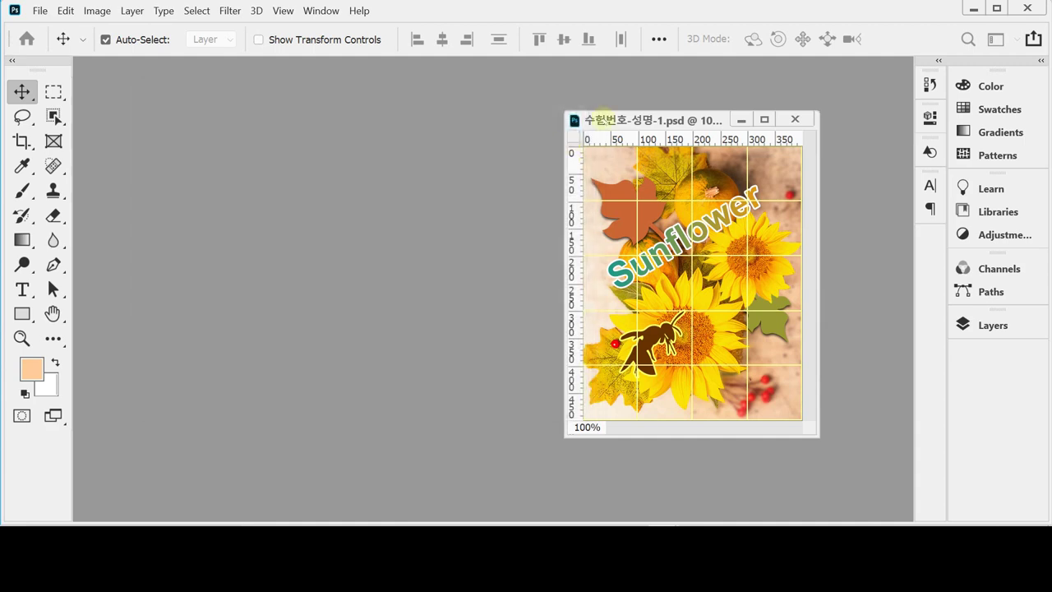
left_click_drag(631, 163, 264, 100)
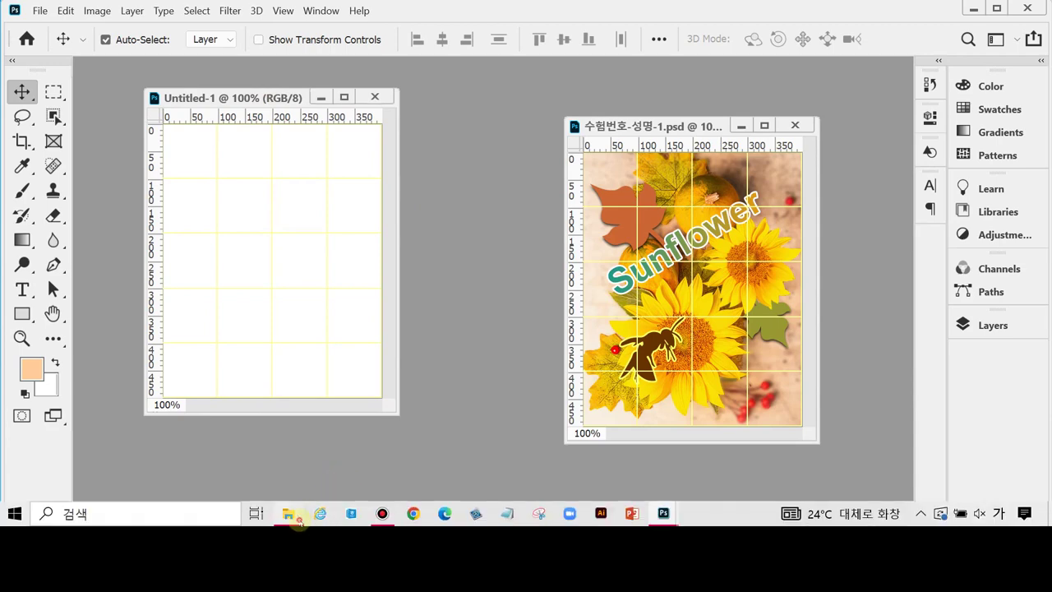
Open 2급-1.jpg from the GTQ Image folder in its own floating window and hide its grid
left_click(288, 514)
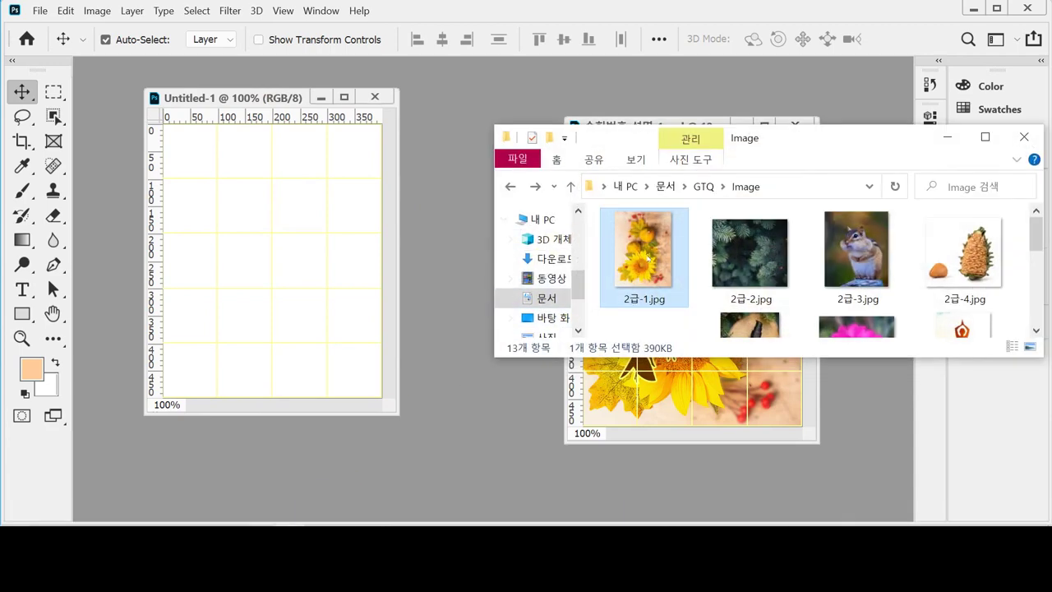
mouse_move(646, 244)
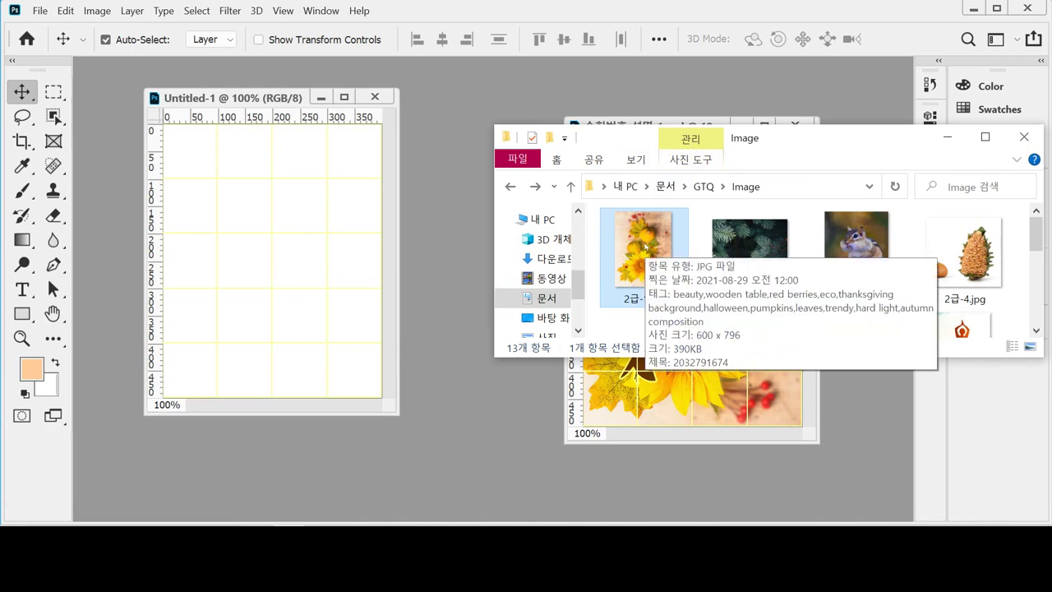
left_click_drag(655, 251, 530, 42)
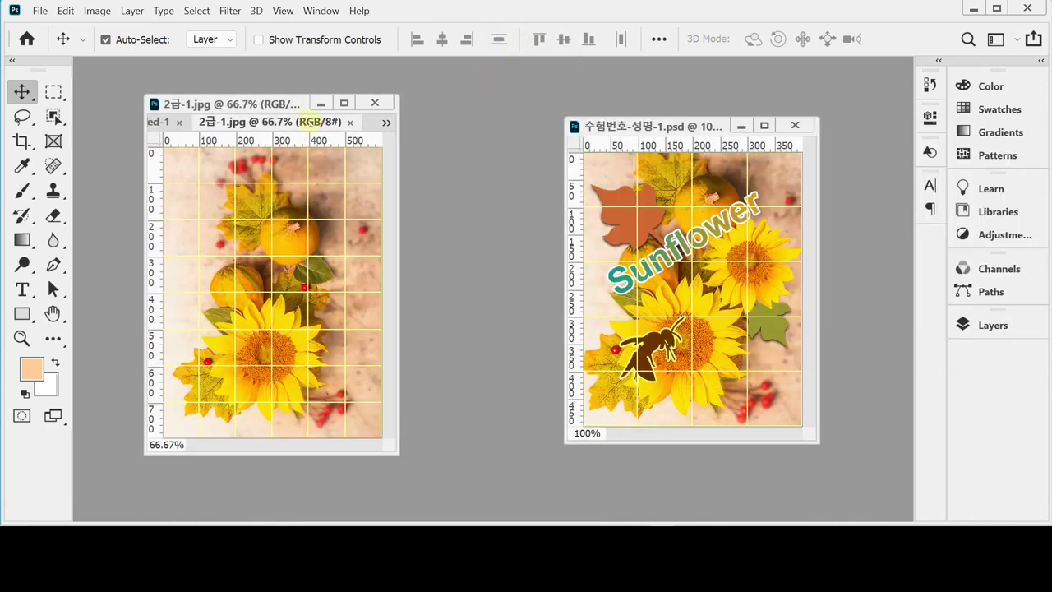
left_click_drag(271, 122, 520, 129)
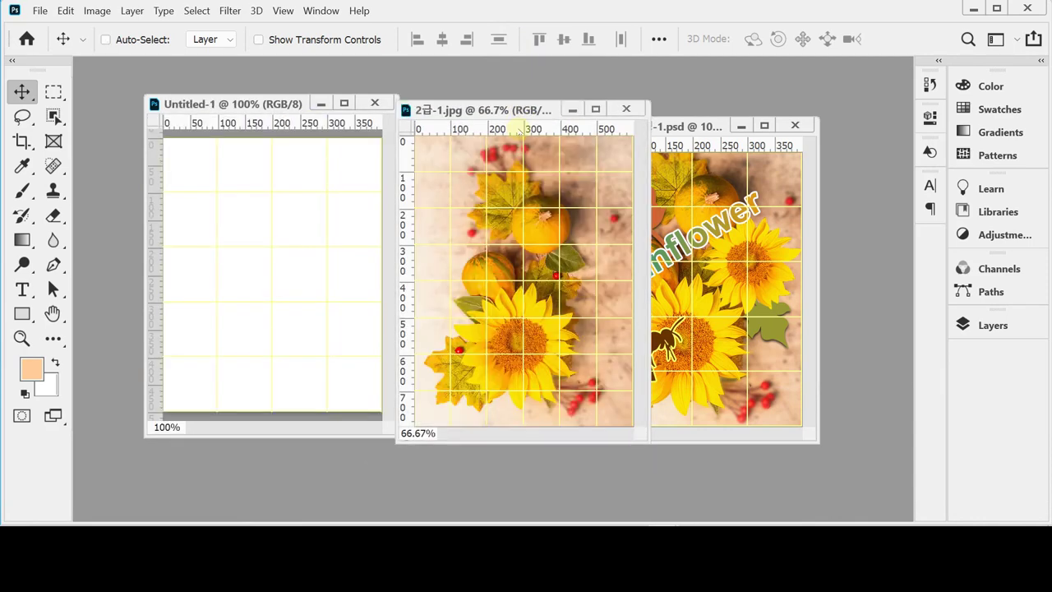
key("ctrl+apostrophe")
Enlarge the Untitled-1 window slightly and arrange it beside the 2급-1.jpg window so both canvases are fully accessible
left_click_drag(272, 105, 236, 103)
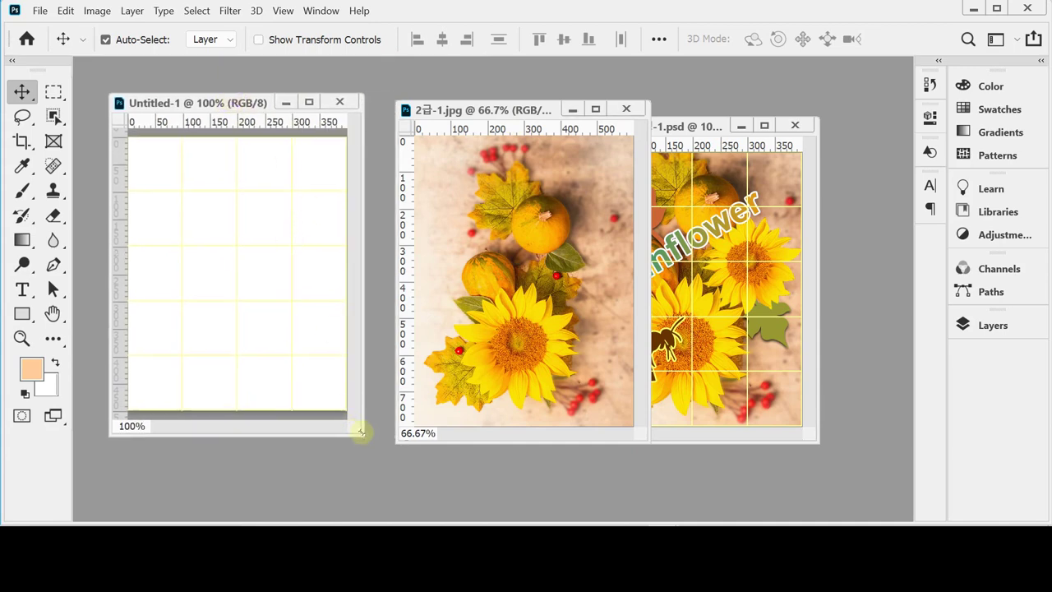
left_click_drag(364, 431, 375, 444)
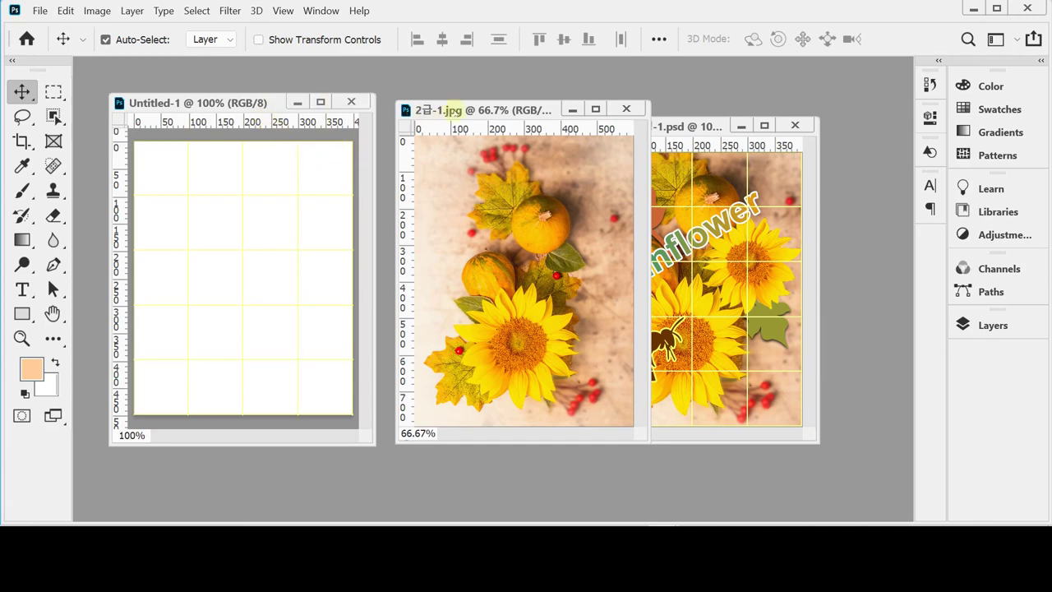
left_click(453, 111)
left_click_drag(233, 102, 220, 108)
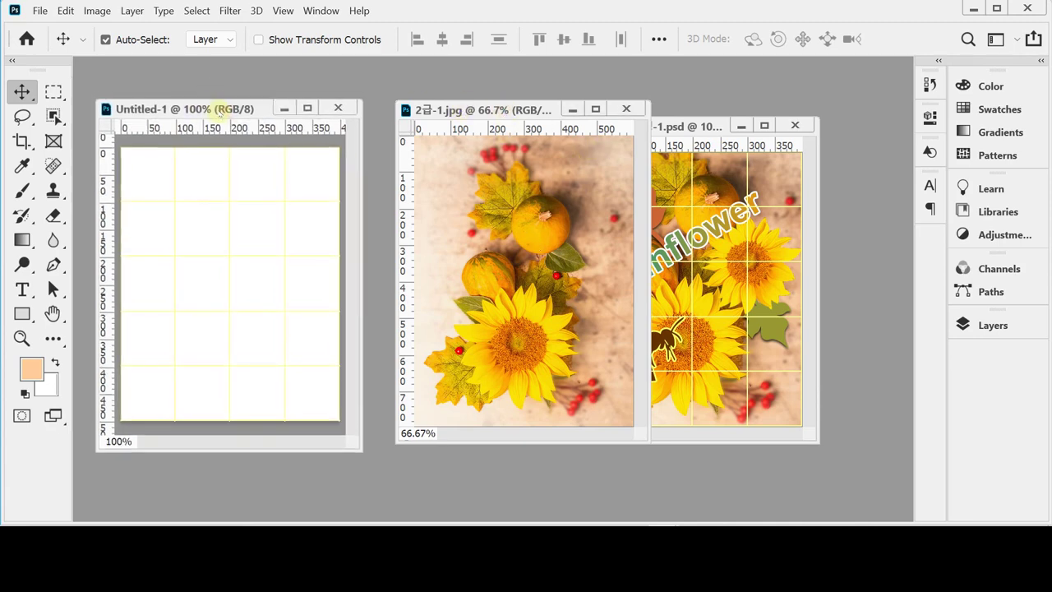
Copy the 2급-1.jpg photo into the Untitled-1 document as a new layer and minimise the source photo's window
left_click_drag(469, 110, 468, 110)
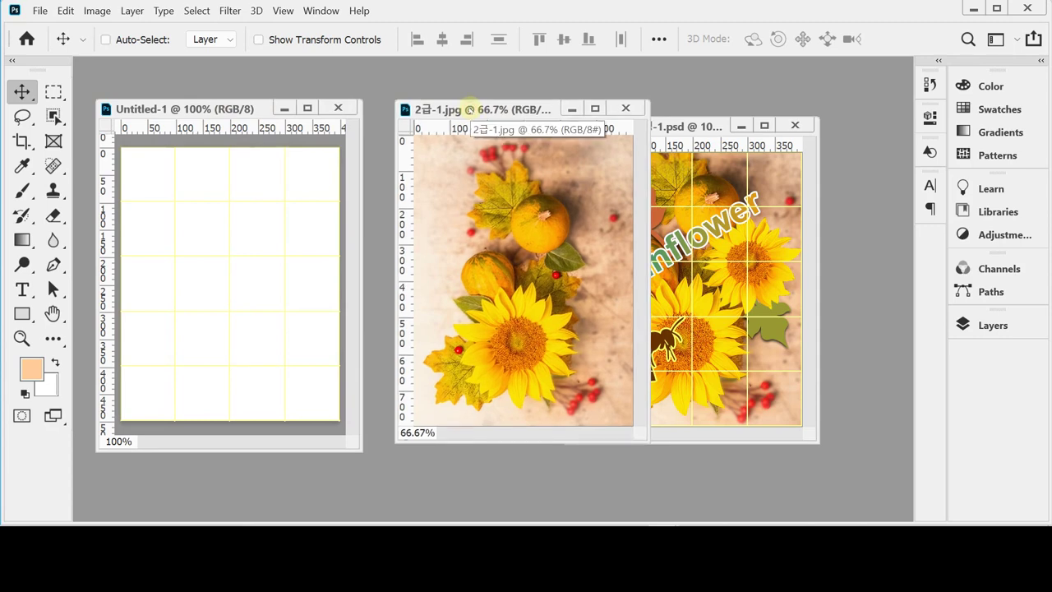
key("ctrl+a")
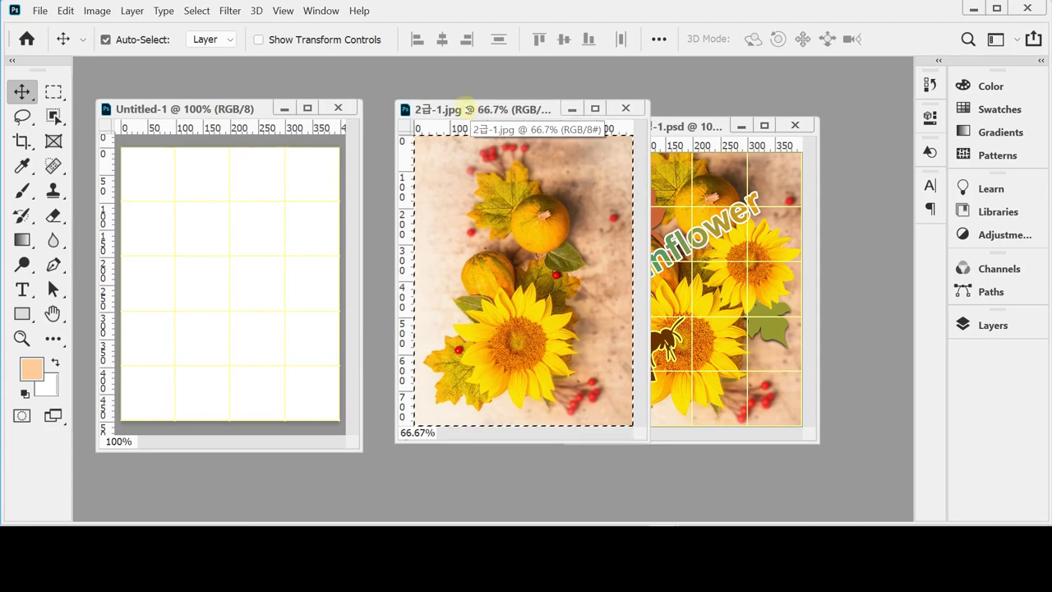
left_click(220, 110)
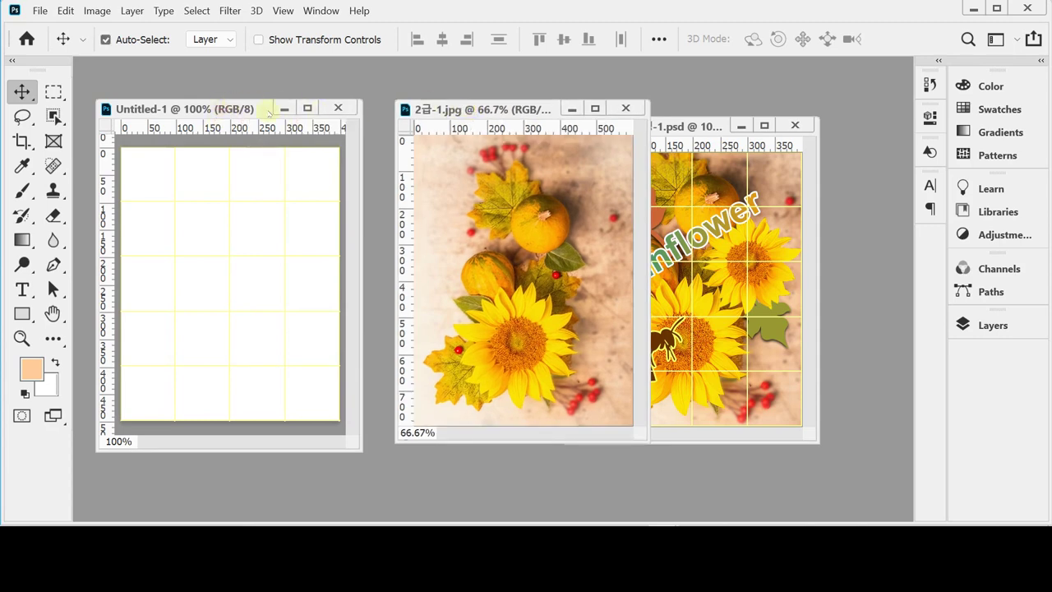
left_click(446, 201)
left_click_drag(469, 204, 257, 202)
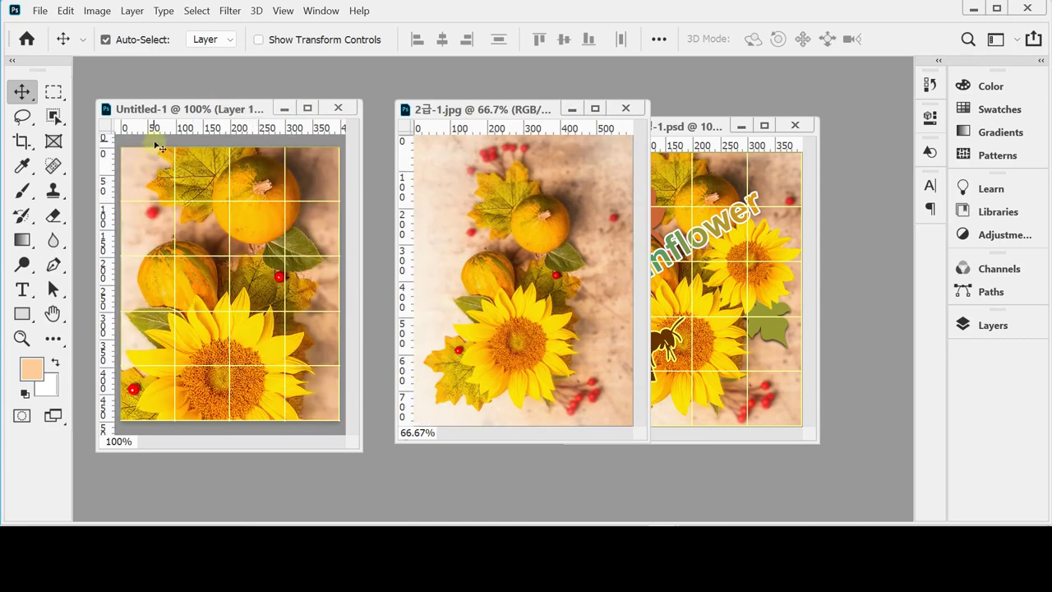
left_click(567, 109)
left_click(567, 109)
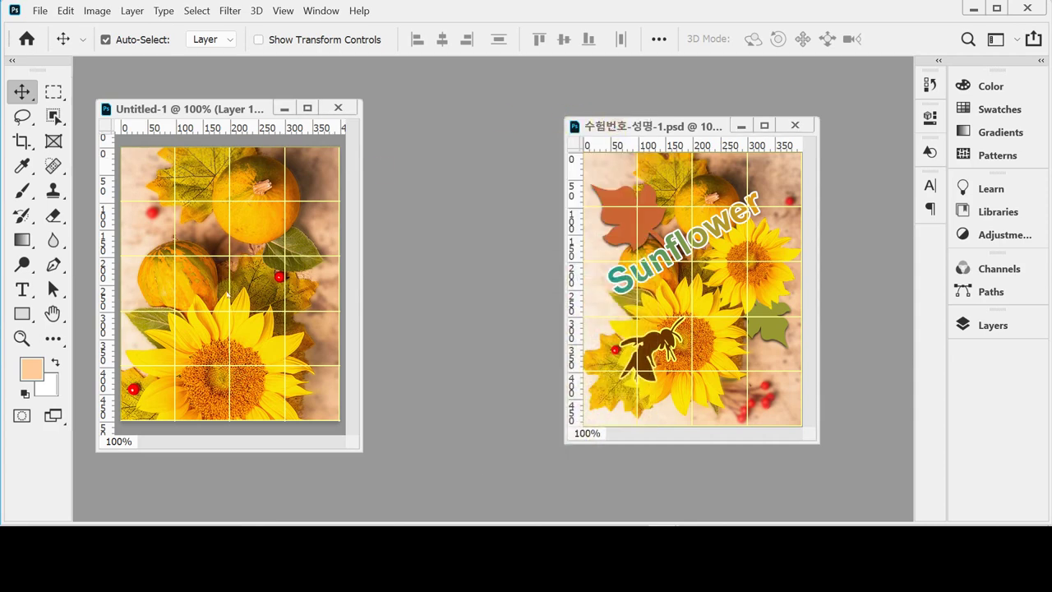
key("ctrl")
key("ctrl+t")
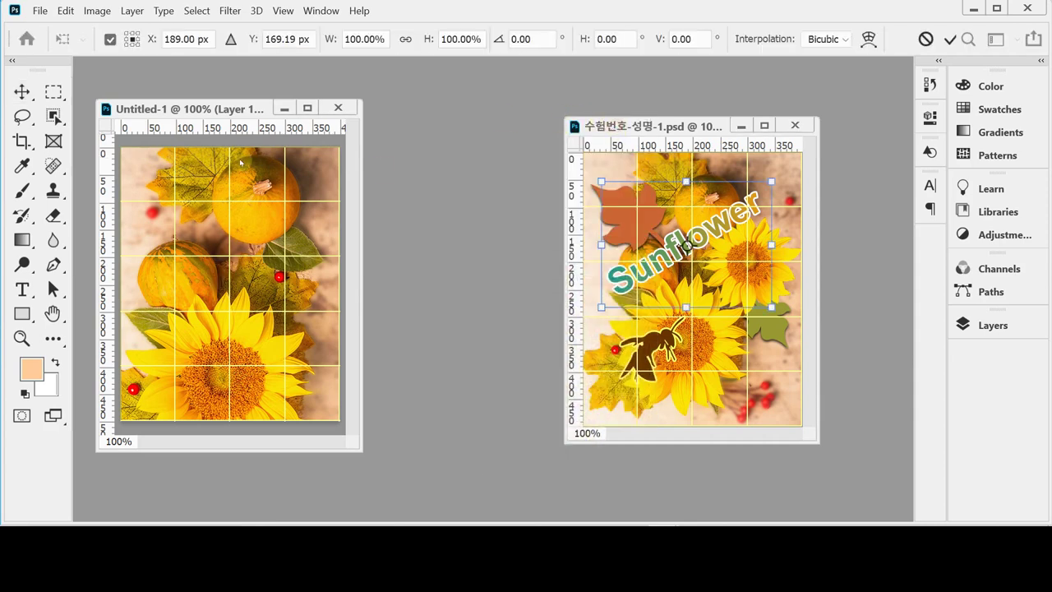
key("Return")
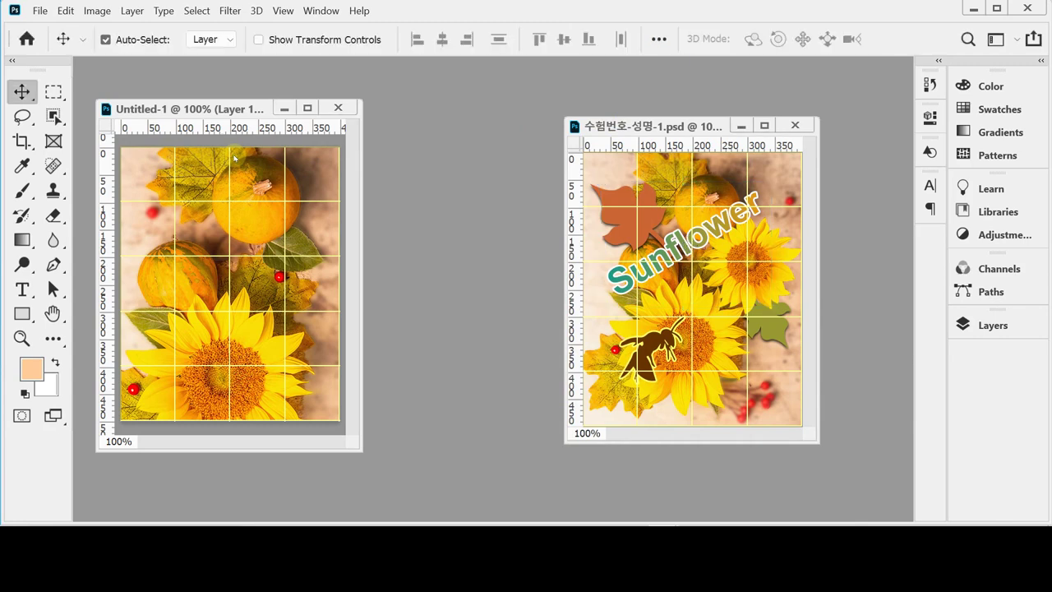
Scale the photo layer in Untitled-1 proportionally to 75% and move its centre to X 187 px, Y 216 px to match the reference
key("ctrl+t")
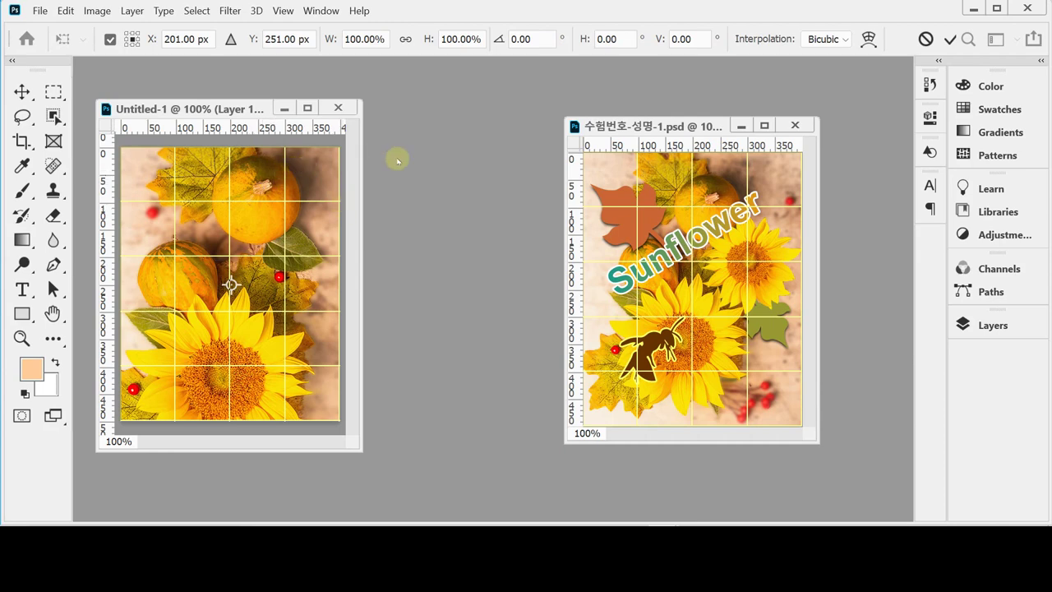
left_click(405, 40)
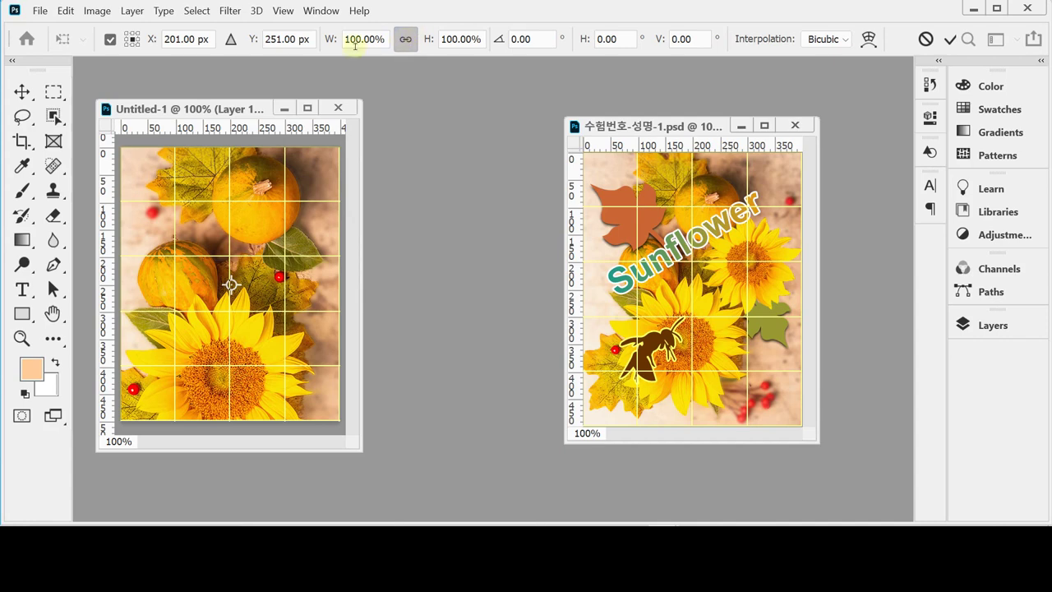
left_click(329, 40)
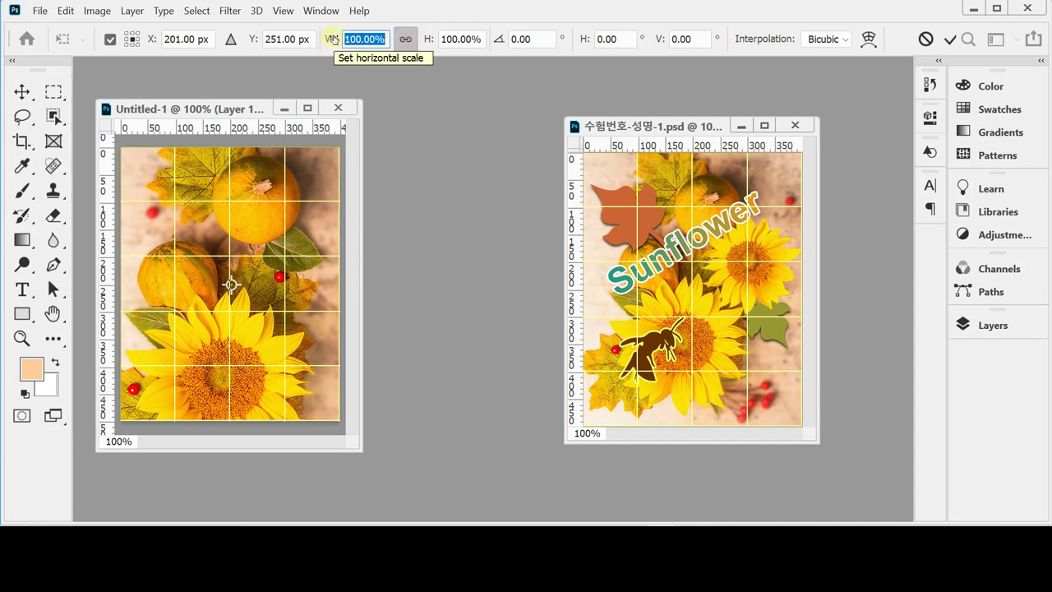
left_click(404, 41)
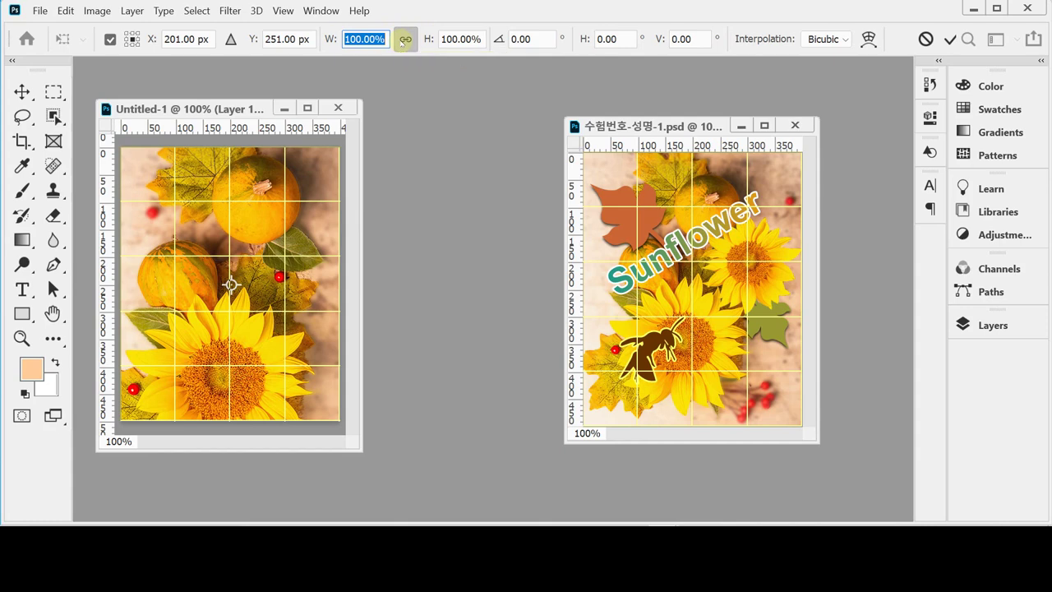
type("75")
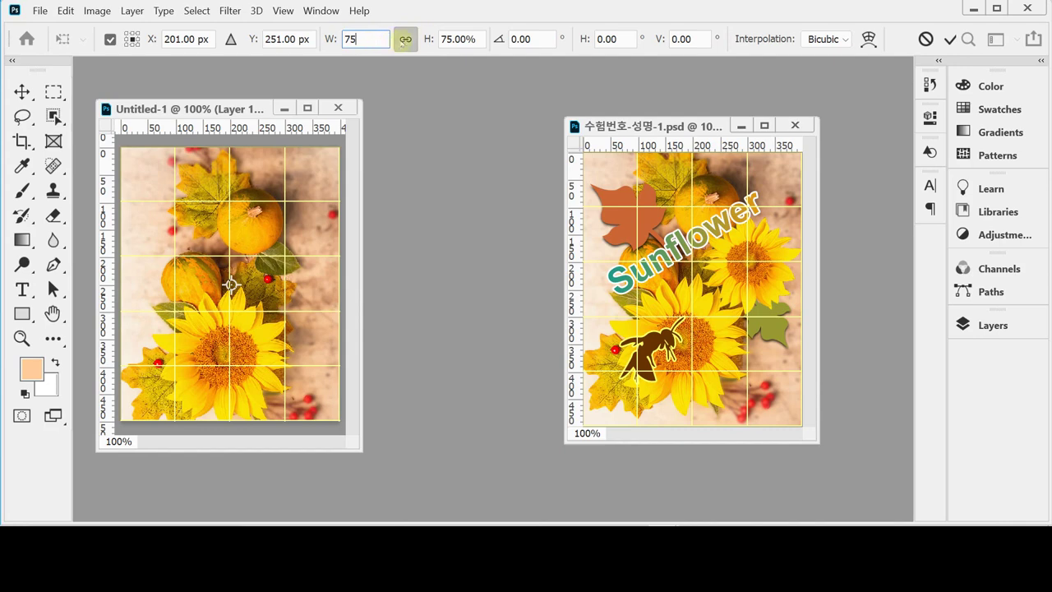
left_click(450, 39)
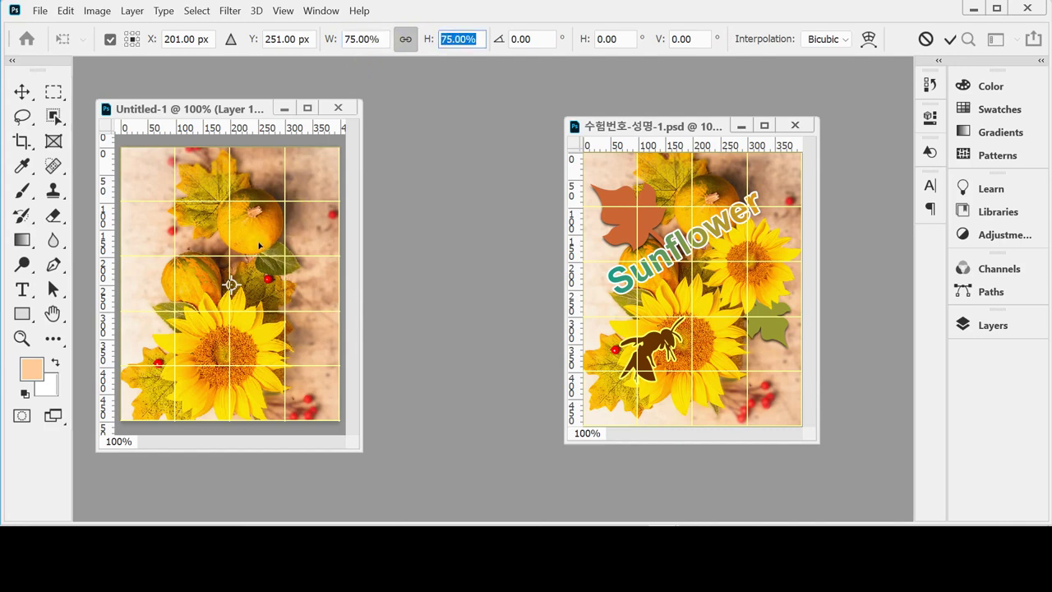
left_click_drag(259, 242, 251, 223)
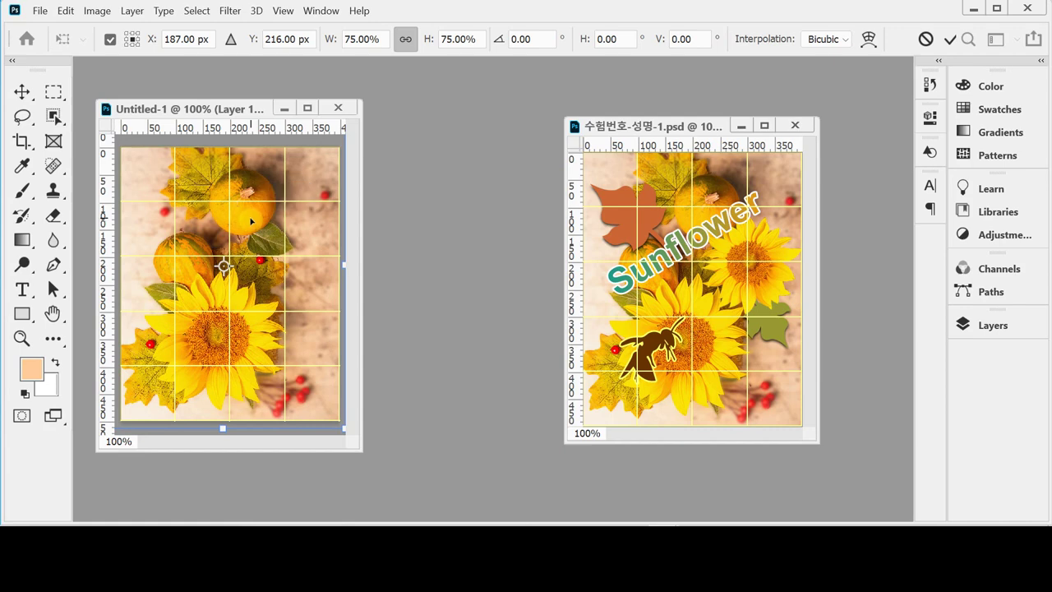
key("Return")
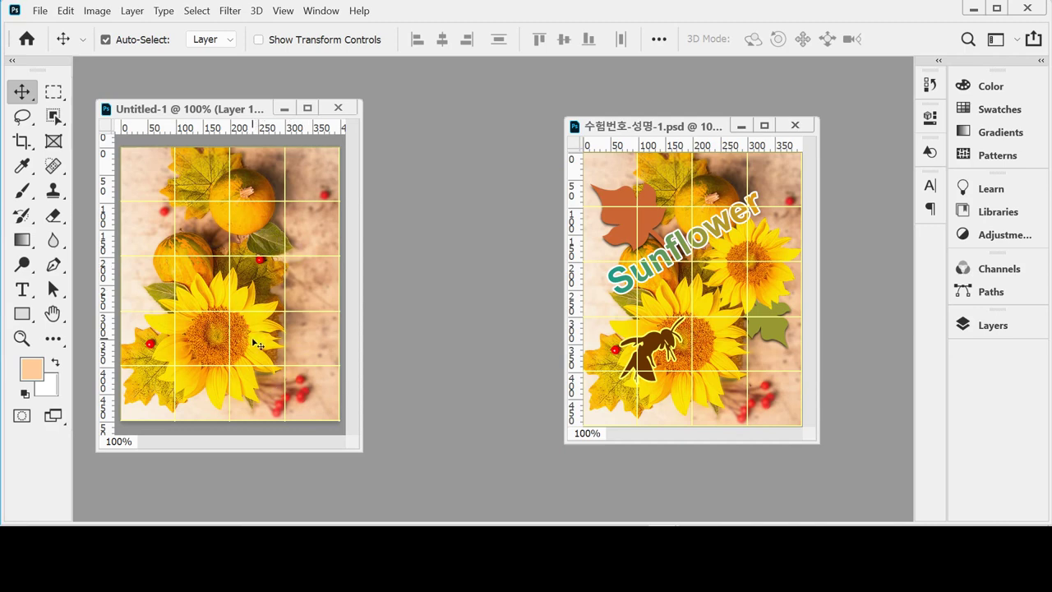
Begin saving Untitled-1 as a Photoshop PSD and choose the desktop (바탕 화면) as the destination folder
key("ctrl")
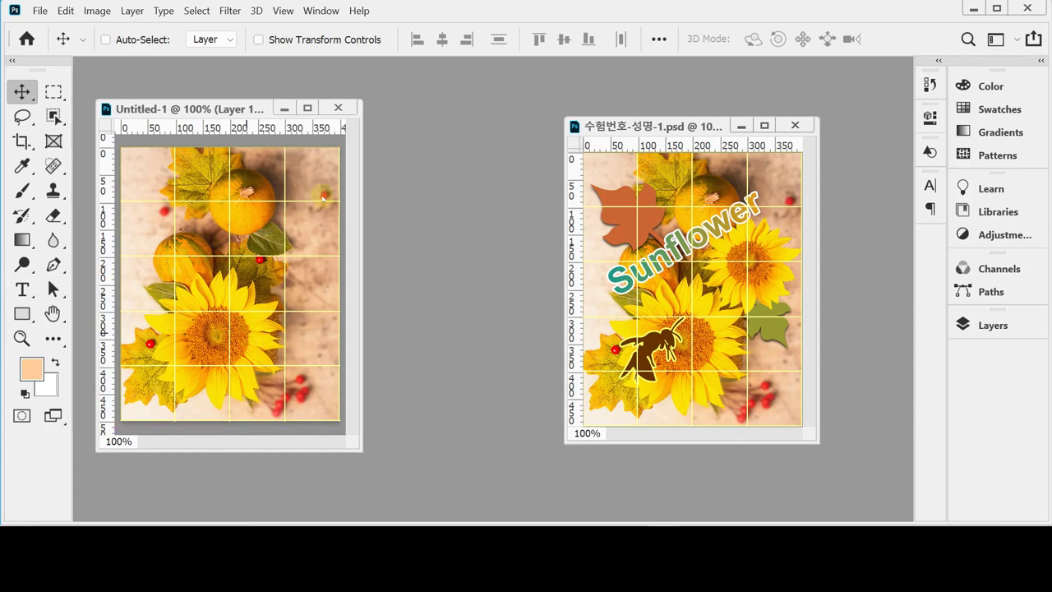
key("ctrl+s")
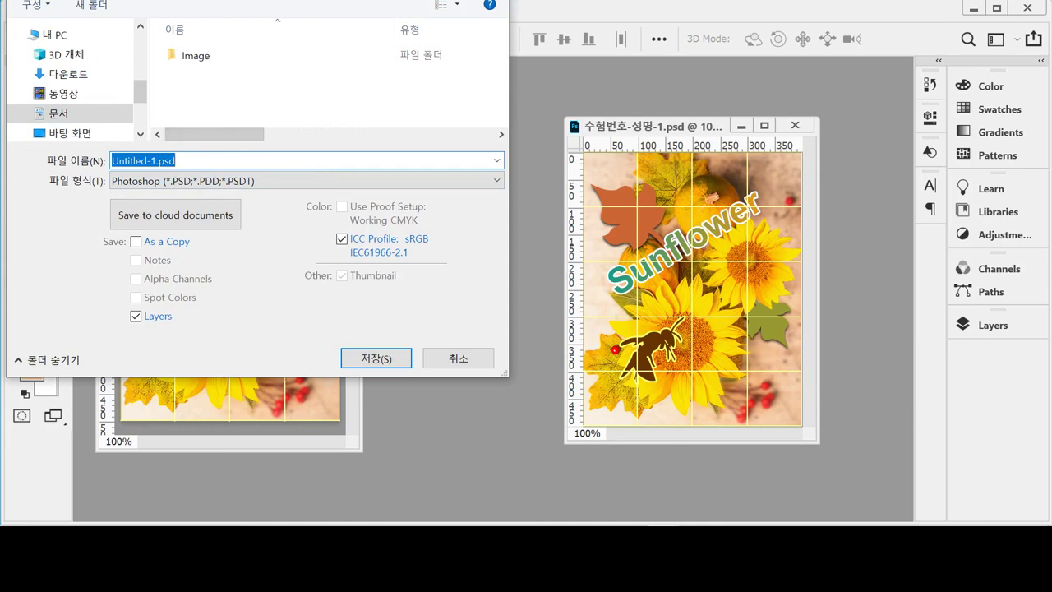
left_click_drag(75, 0, 115, 15)
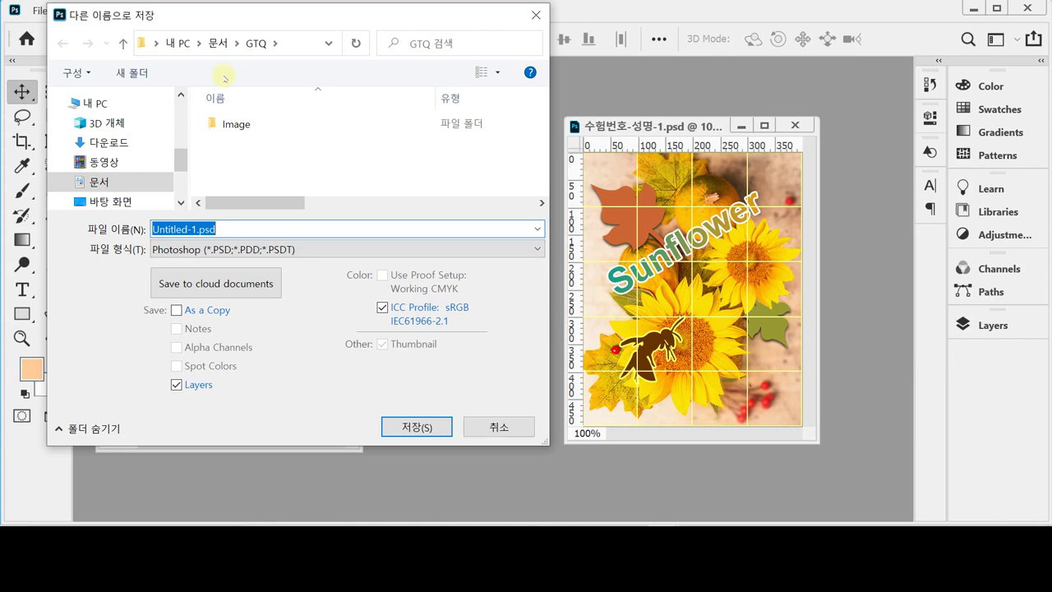
left_click(134, 201)
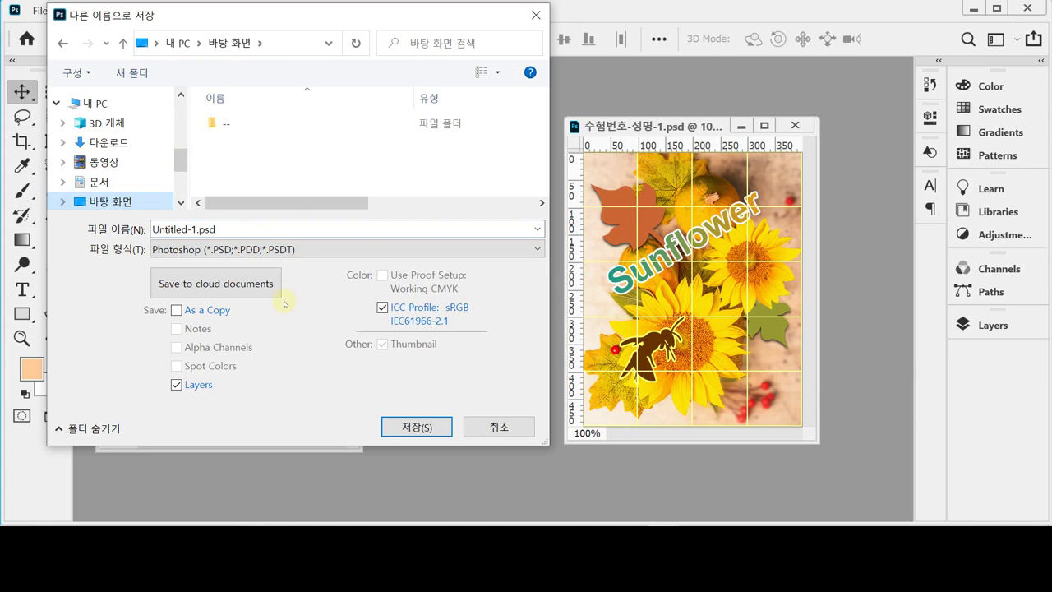
Name the file 수험번호-성명-1 and save it in Photoshop format with layers
double_click(239, 230)
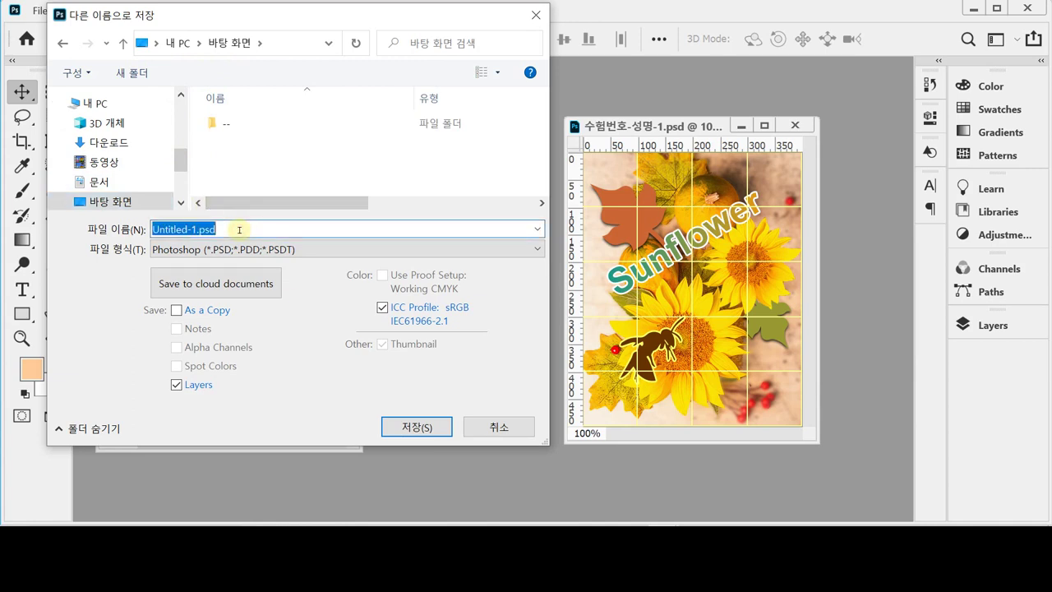
type("tngja")
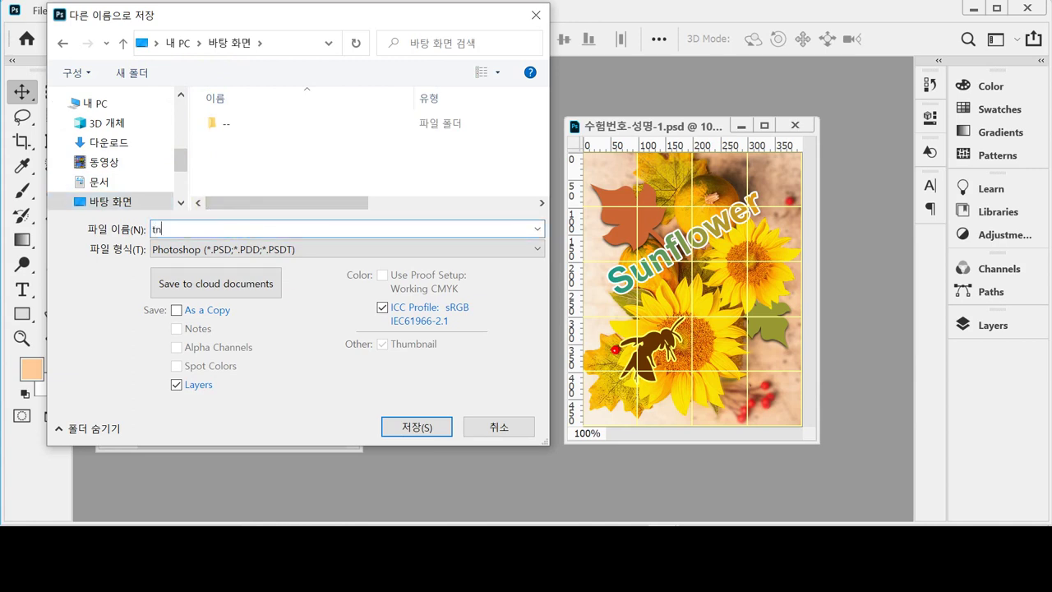
key("BackSpace")
key("BackSpace")
key("BackSpace")
key("BackSpace")
key("BackSpace")
type("수험번호-성명-1")
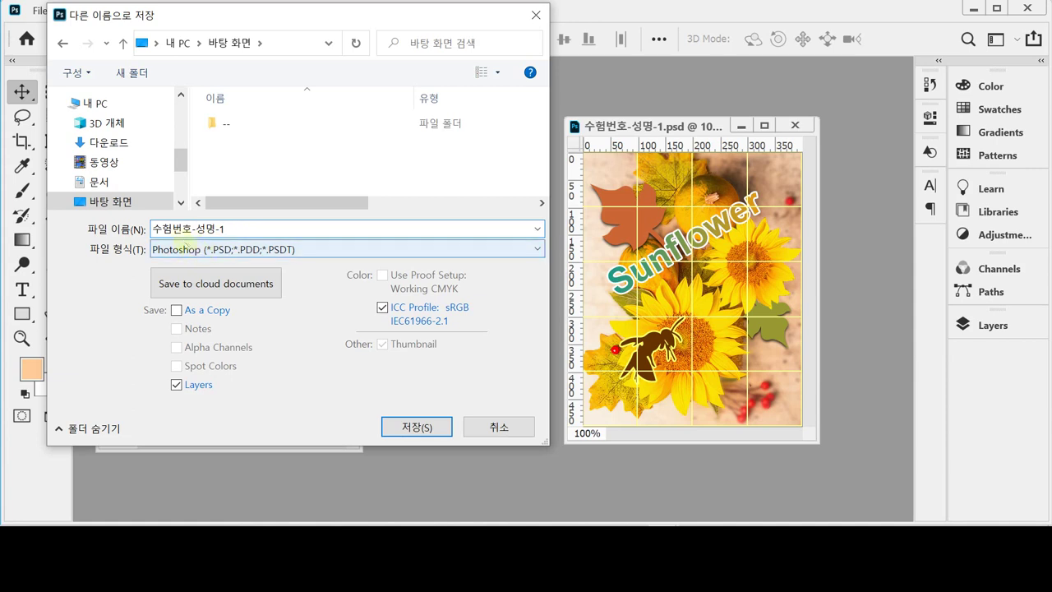
left_click(192, 228)
key("Delete")
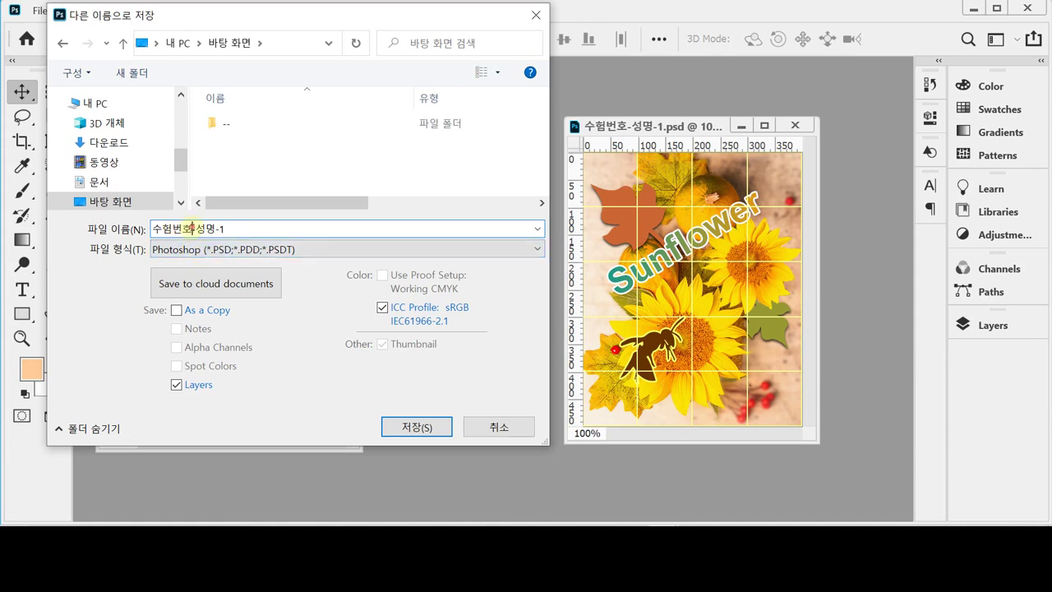
type("-")
left_click_drag(191, 228, 151, 228)
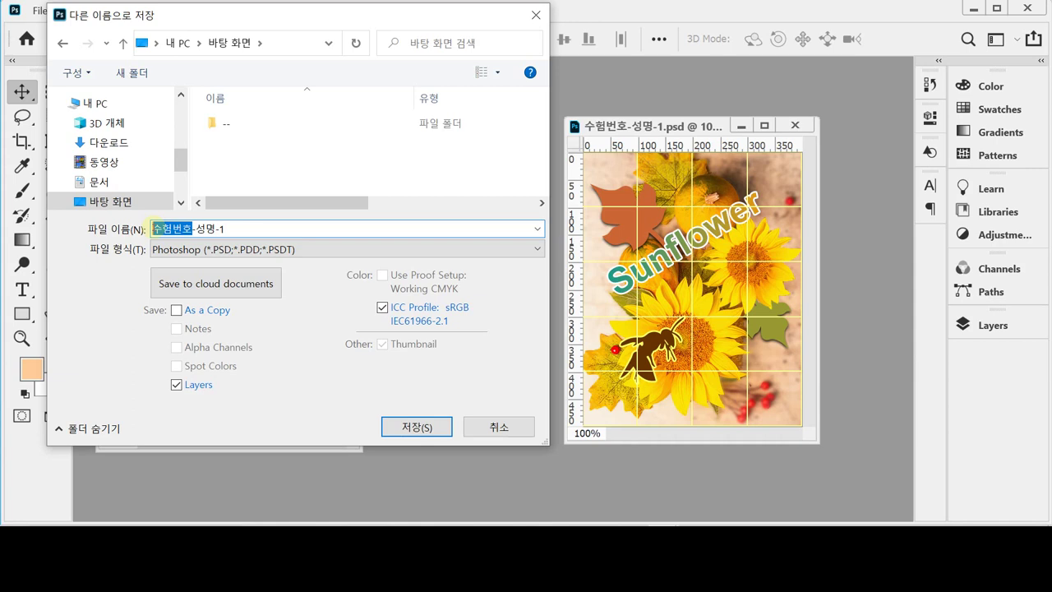
left_click(229, 229)
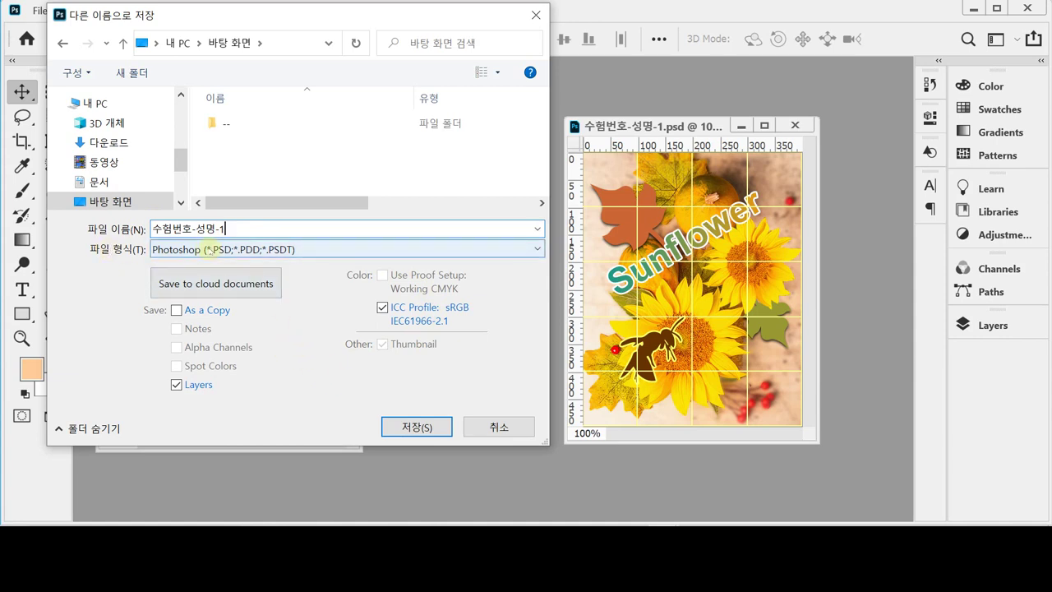
left_click(414, 425)
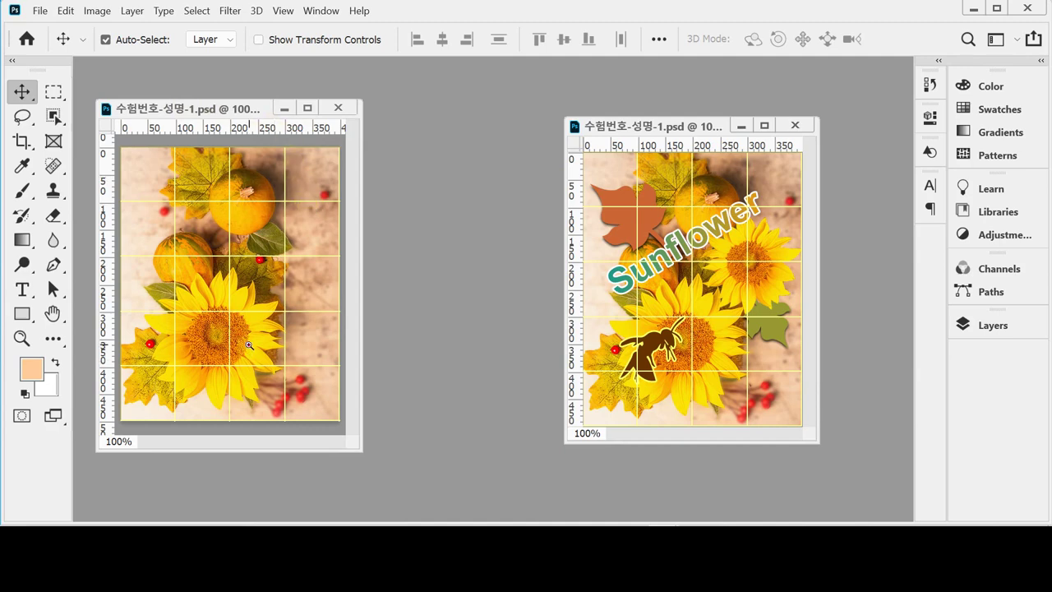
Select the large sunflower in the working document with the Quick Selection tool and a 30 px brush
key("ctrl+plus")
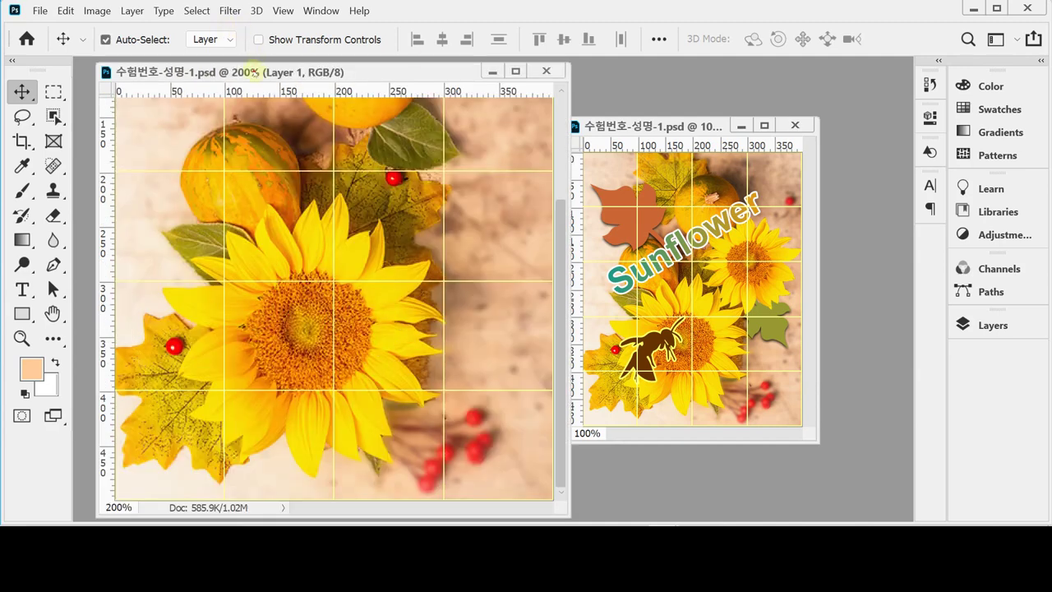
left_click_drag(255, 72, 231, 69)
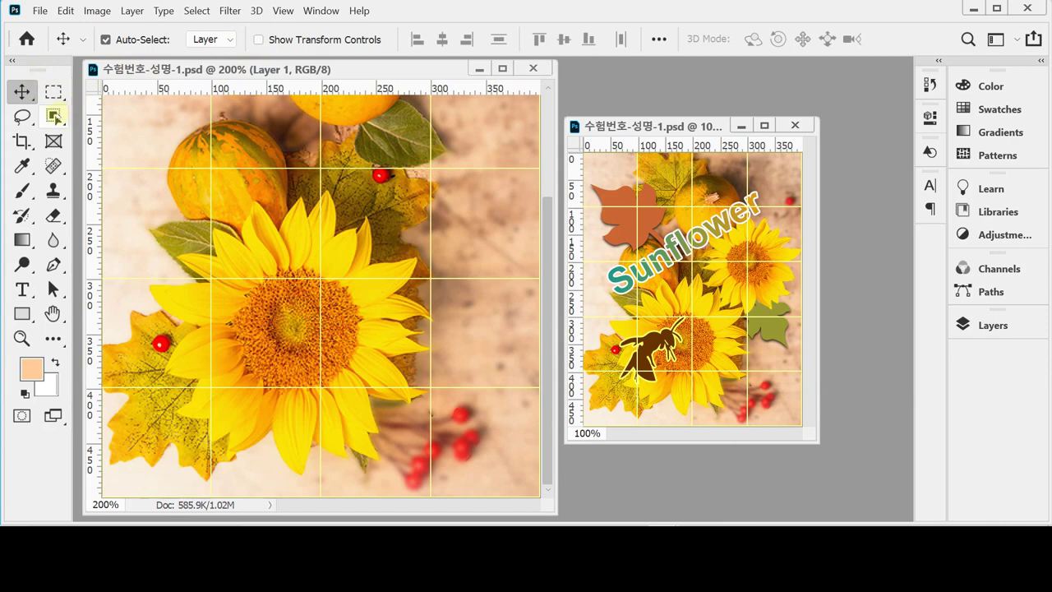
left_click(55, 116)
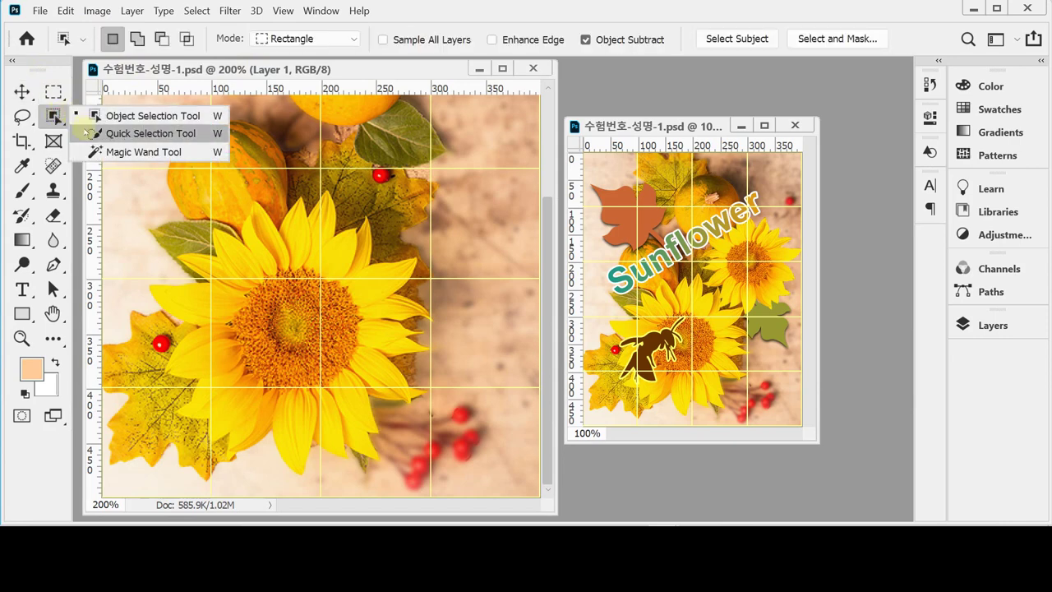
left_click(86, 132)
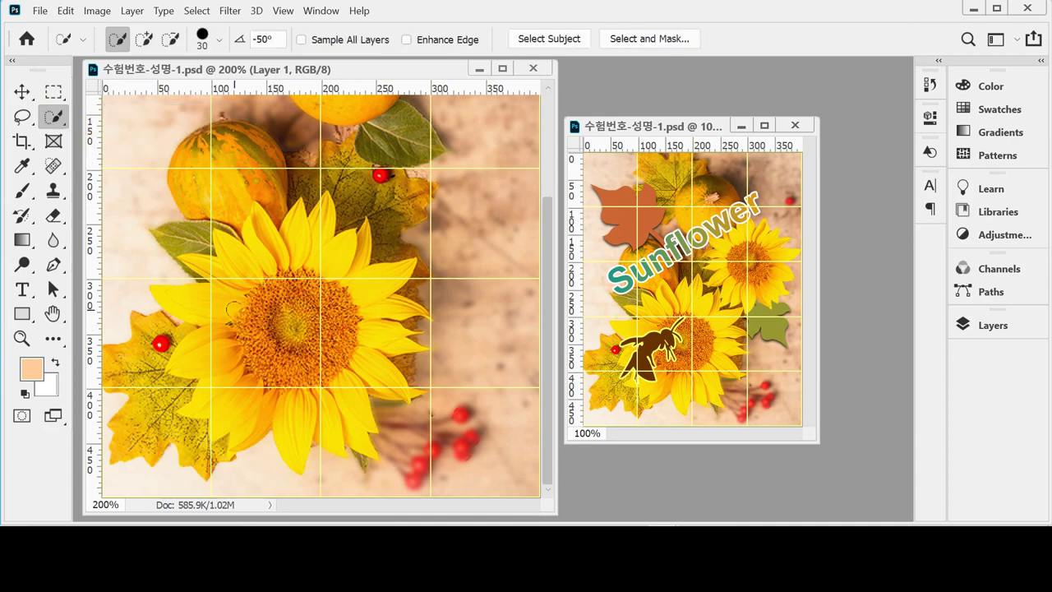
right_click(63, 39)
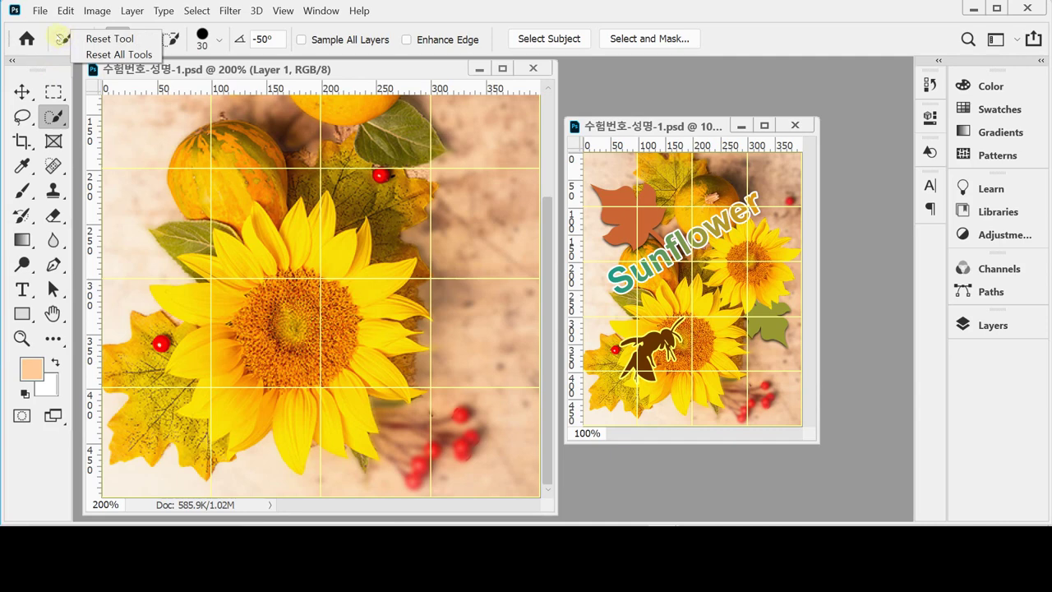
left_click(94, 54)
left_click(504, 228)
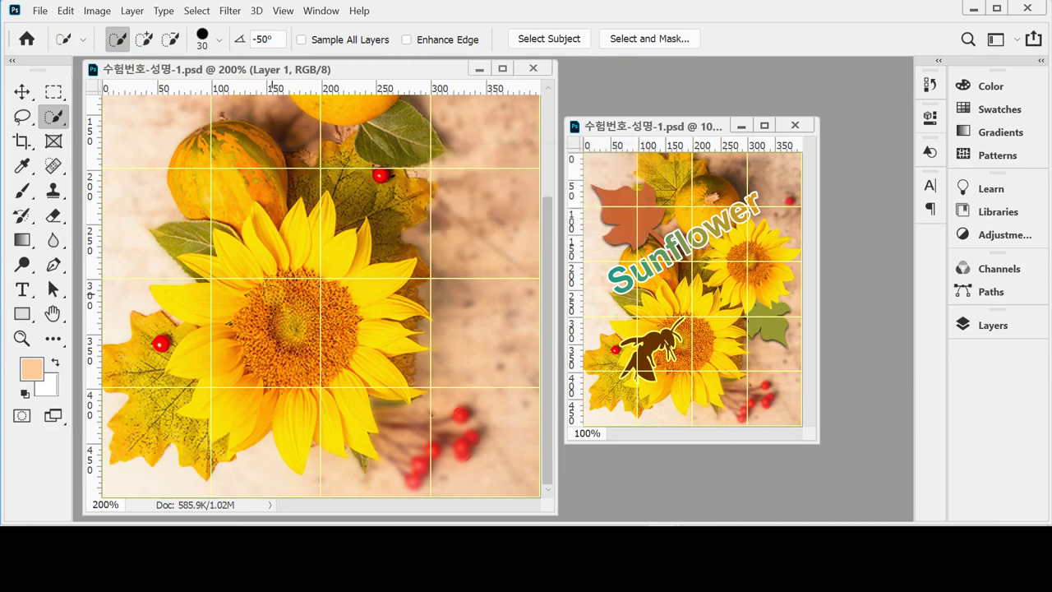
mouse_move(244, 265)
left_mouse_down()
mouse_move(292, 315)
mouse_move(226, 345)
mouse_move(312, 345)
mouse_move(345, 309)
mouse_move(325, 340)
mouse_move(258, 367)
mouse_move(314, 311)
mouse_move(230, 411)
left_mouse_up()
mouse_move(304, 351)
left_mouse_down()
mouse_move(272, 427)
mouse_move(329, 444)
mouse_move(303, 371)
left_mouse_up()
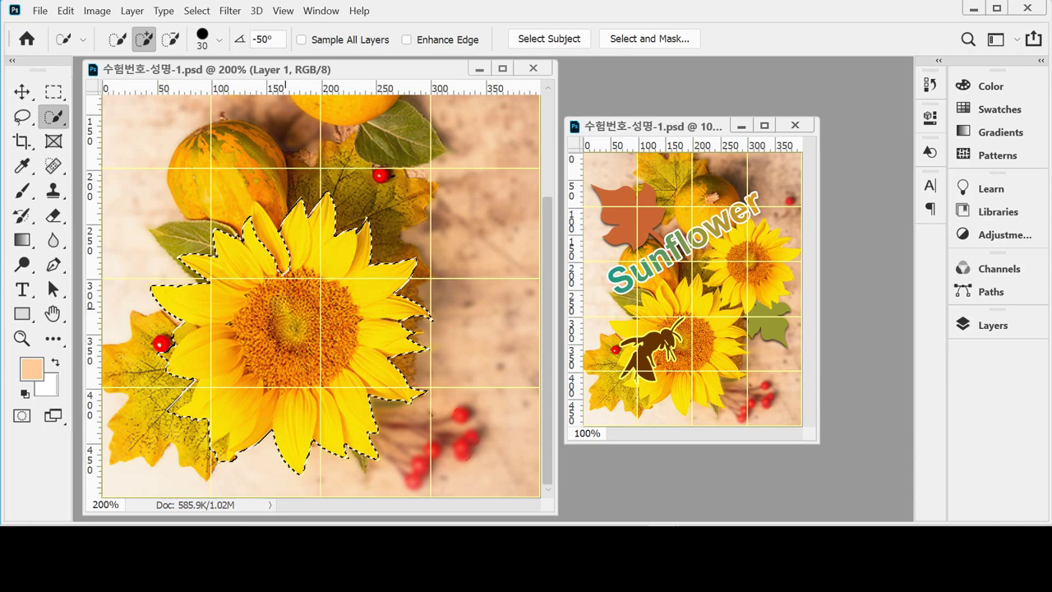
Enlarge the Quick Selection brush to 50 px and toggle its cursor display between precise and brush-size shapes
key("bracketleft")
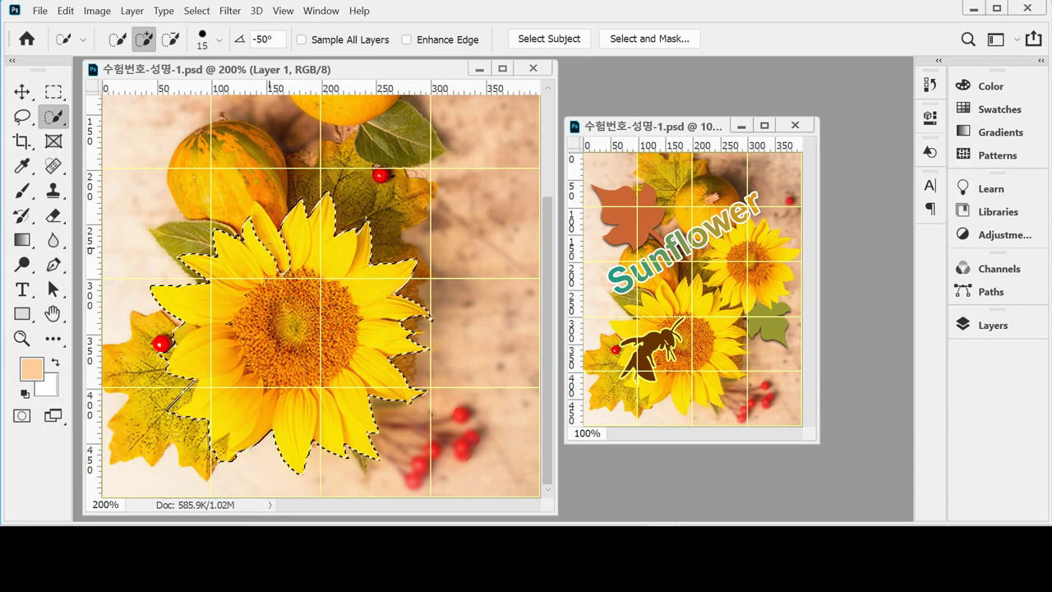
key("bracketright")
key("bracketright")
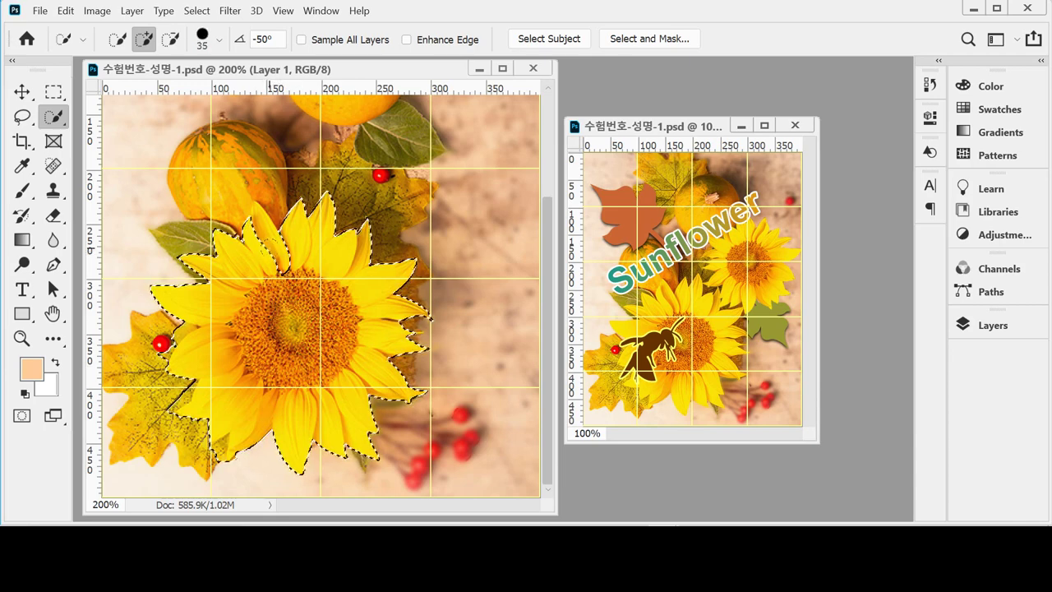
key("bracketright")
key("bracketright")
key("bracketright")
key("bracketright")
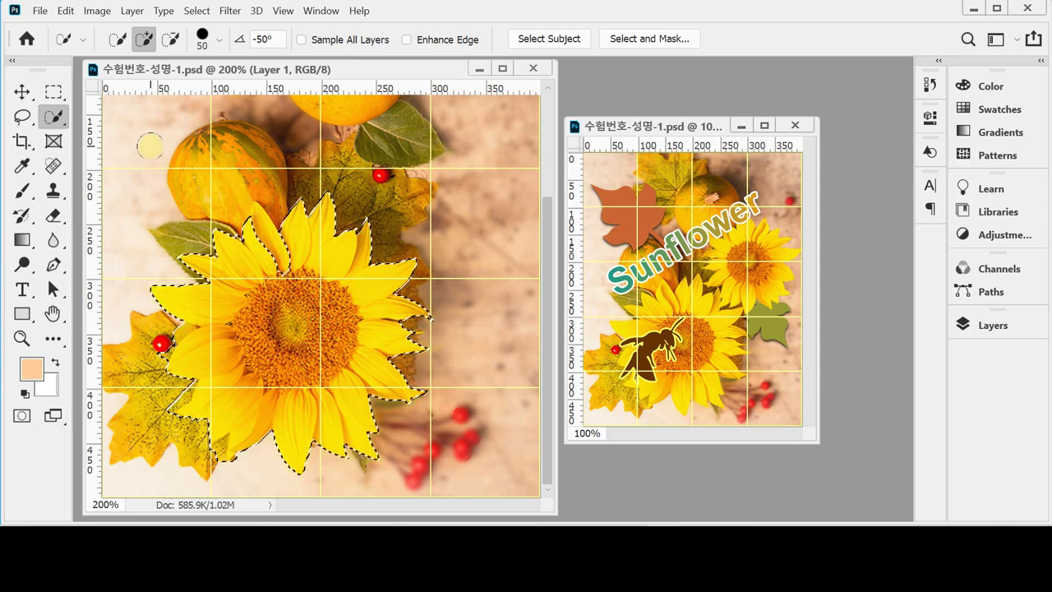
key("Caps_Lock")
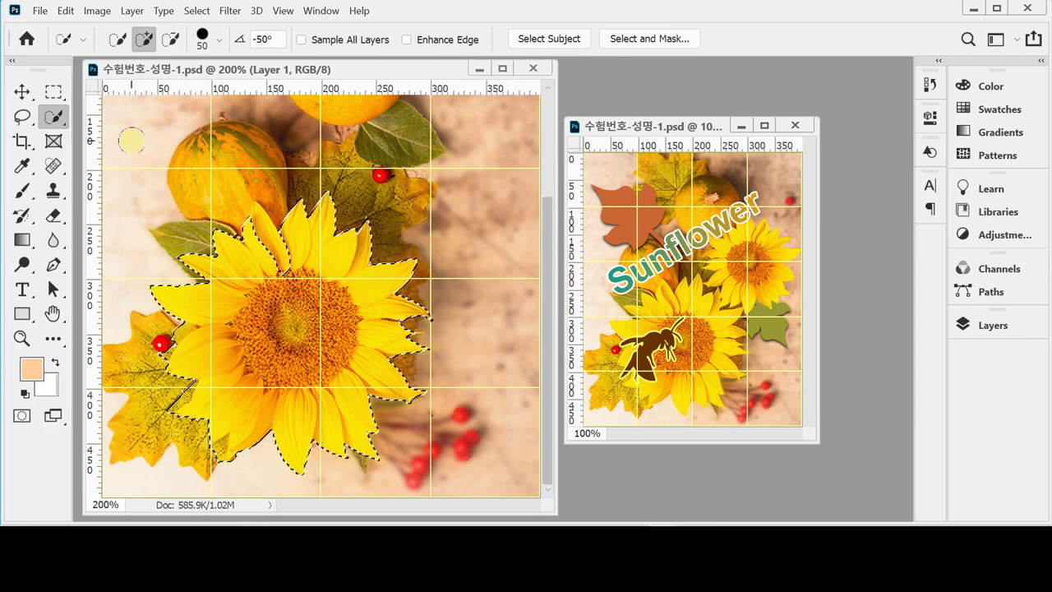
key("Caps_Lock")
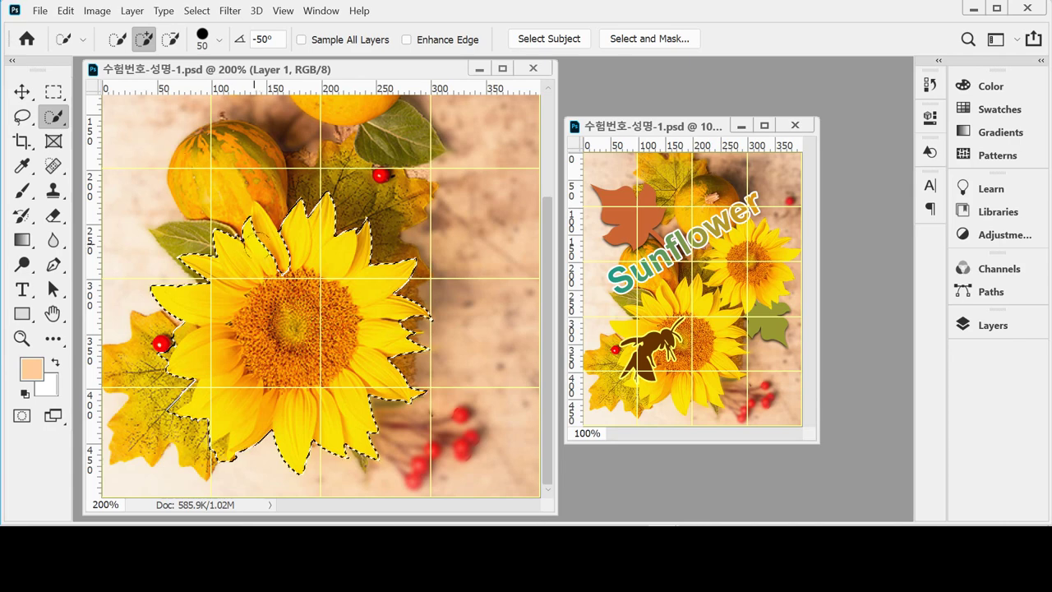
Reduce the Quick Selection brush to 9 px and add the missed upper-left petal area to the sunflower selection
key("bracketleft")
key("bracketleft")
key("bracketleft")
key("bracketleft")
key("bracketleft")
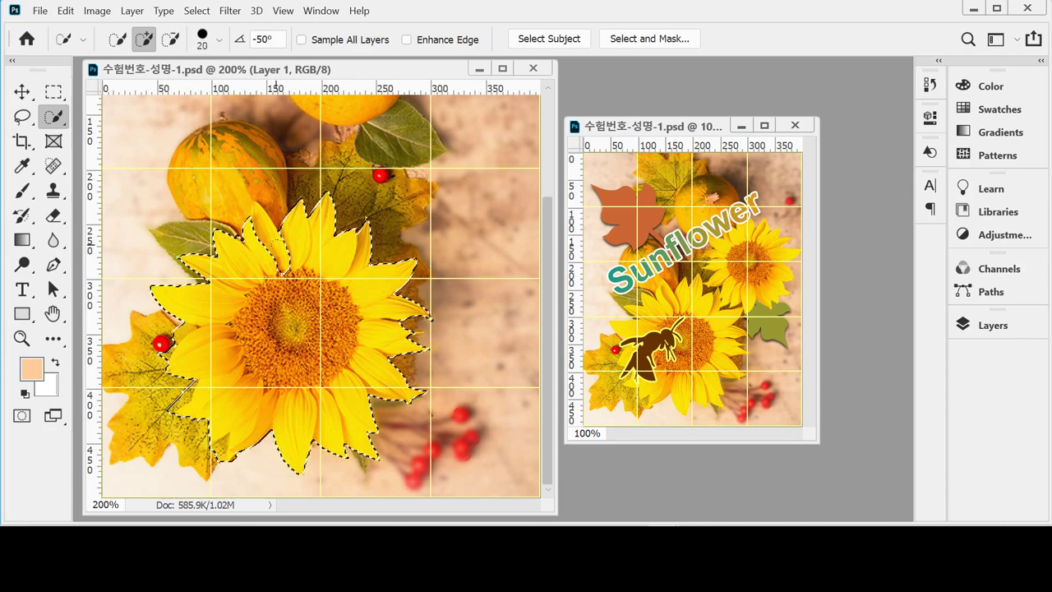
key("bracketleft")
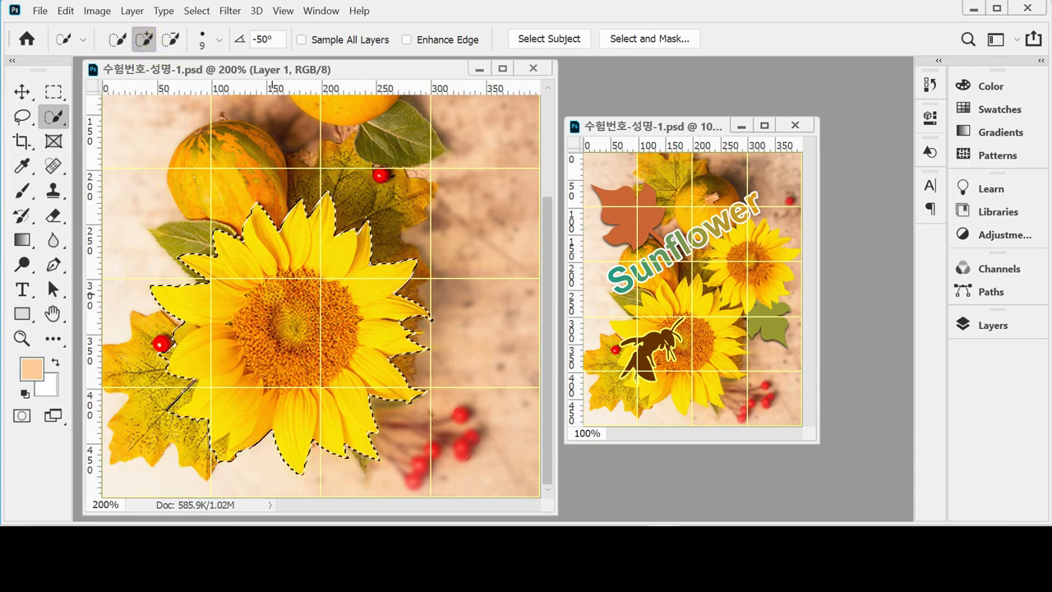
Subtract the maple leaf and red berry areas between the sunflower's left petals from the selection with a 6 px brush
key("ctrl+plus")
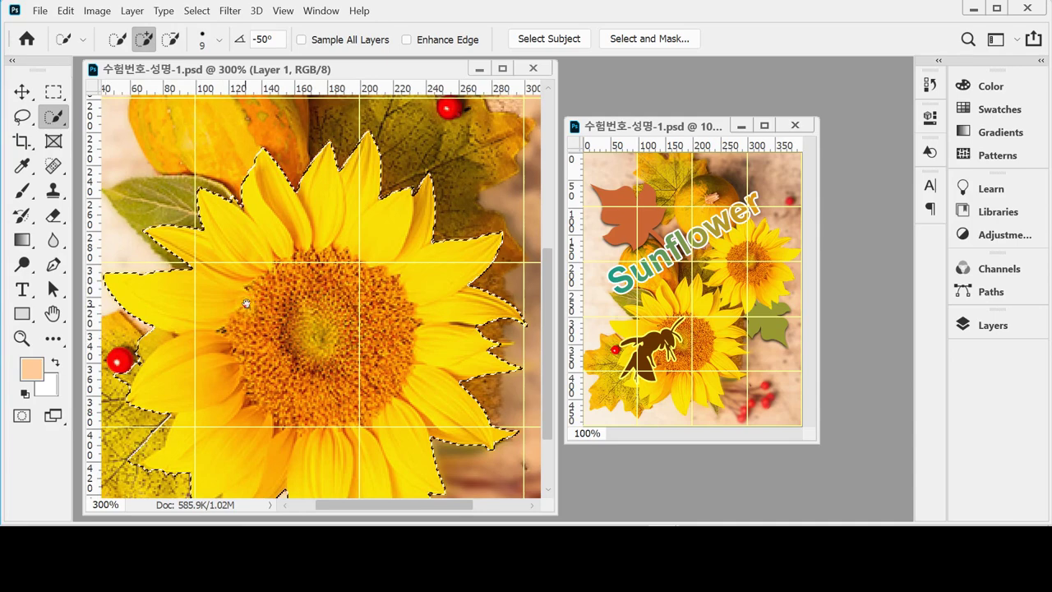
left_click_drag(246, 308, 300, 234)
key("ctrl+d")
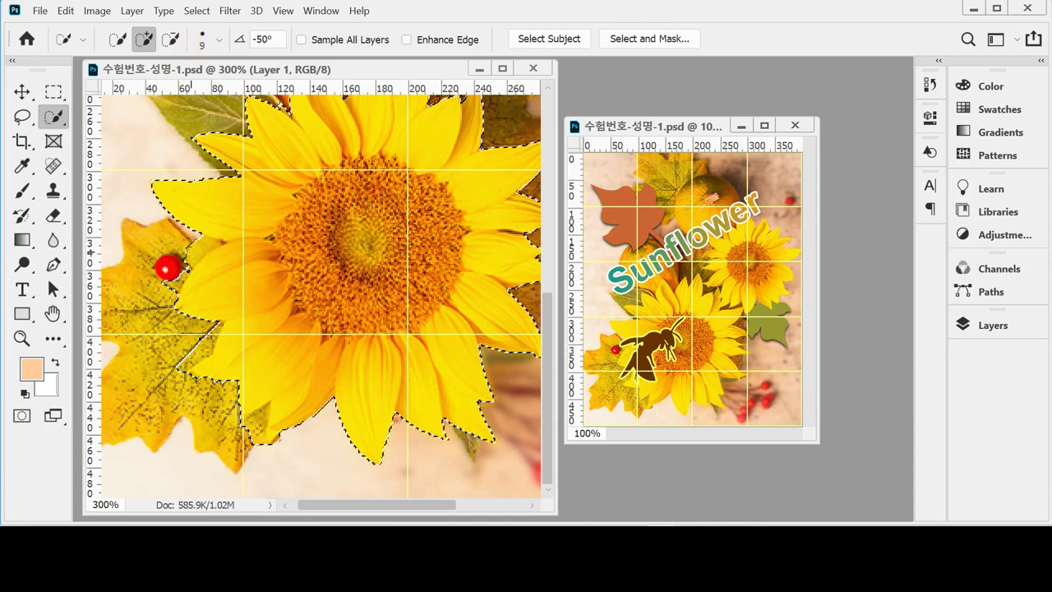
key("alt")
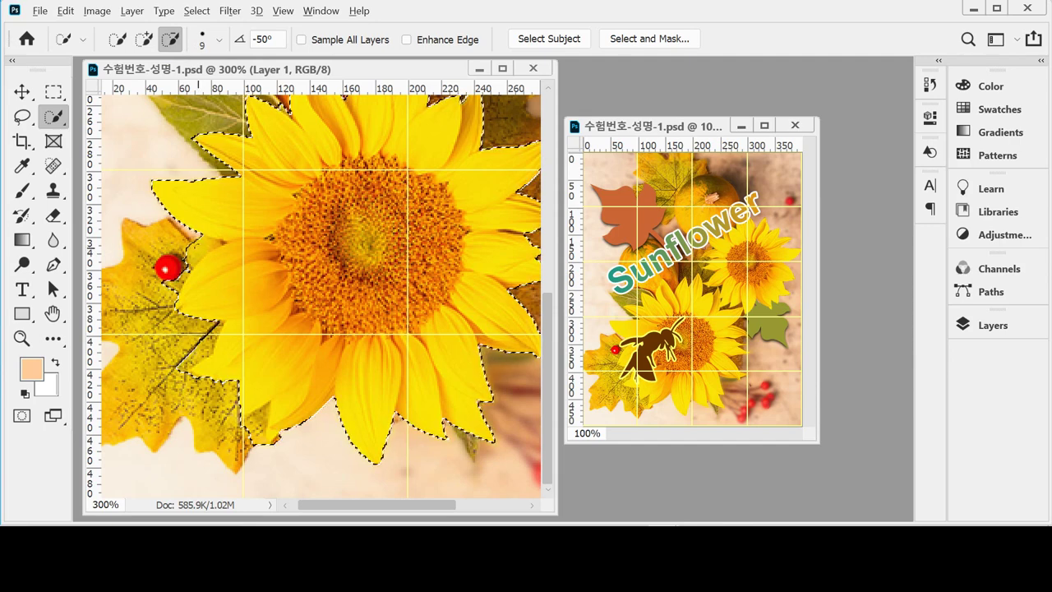
key("alt")
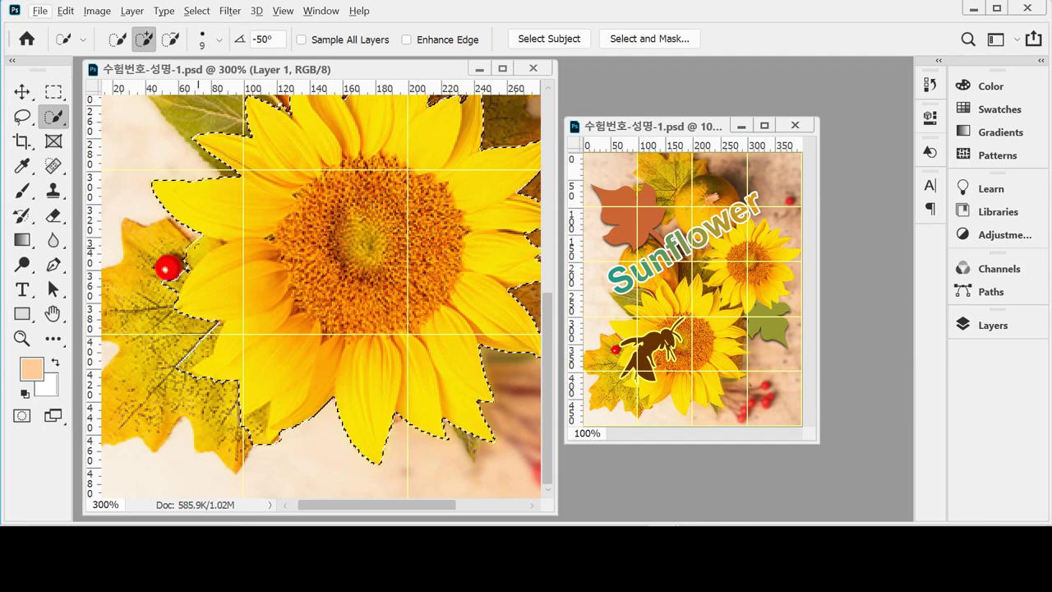
key("alt")
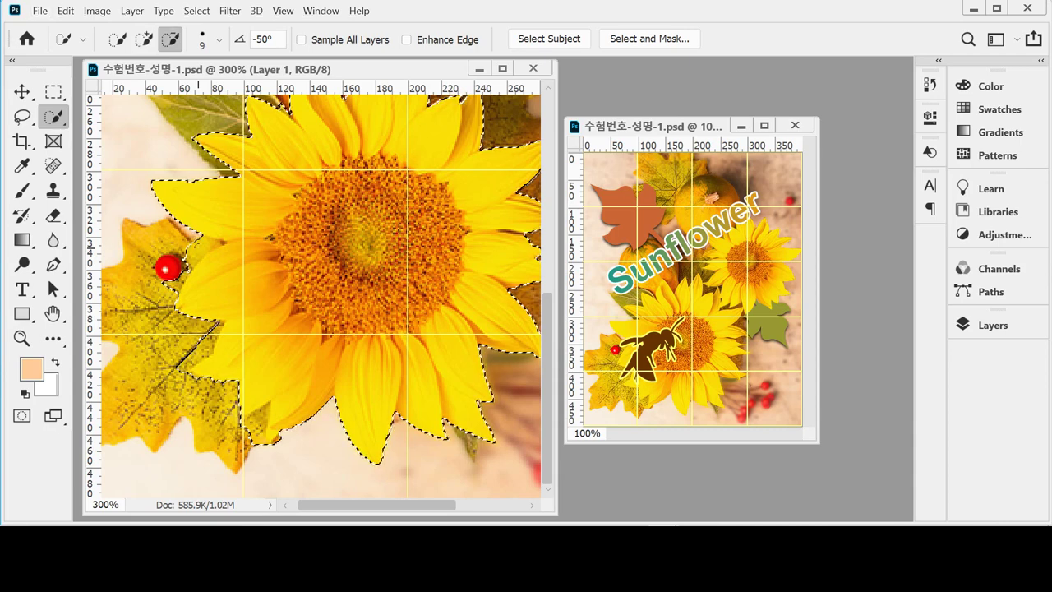
key("bracketleft")
key("bracketleft")
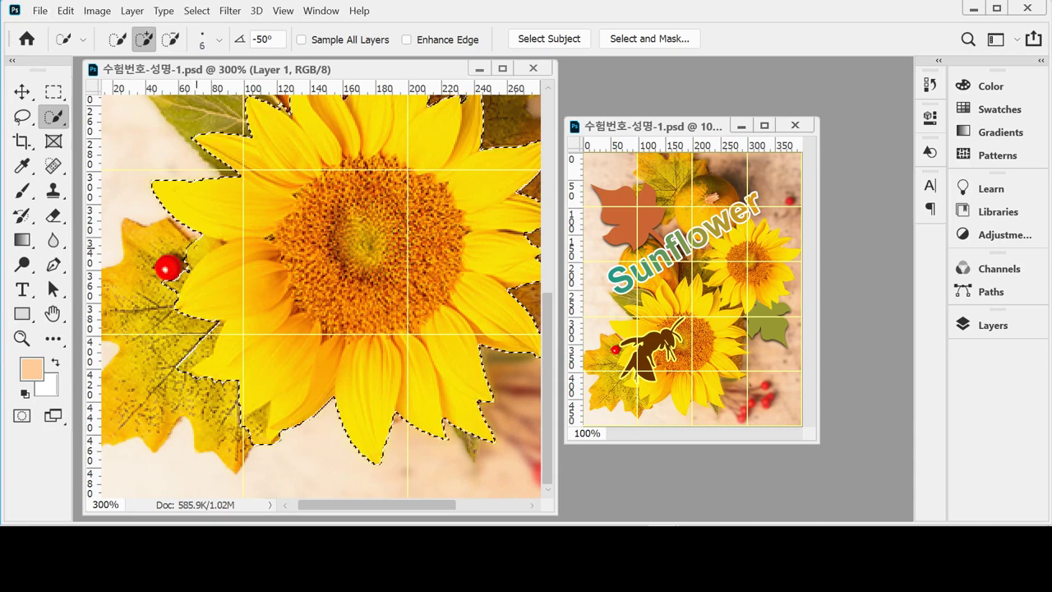
key("alt")
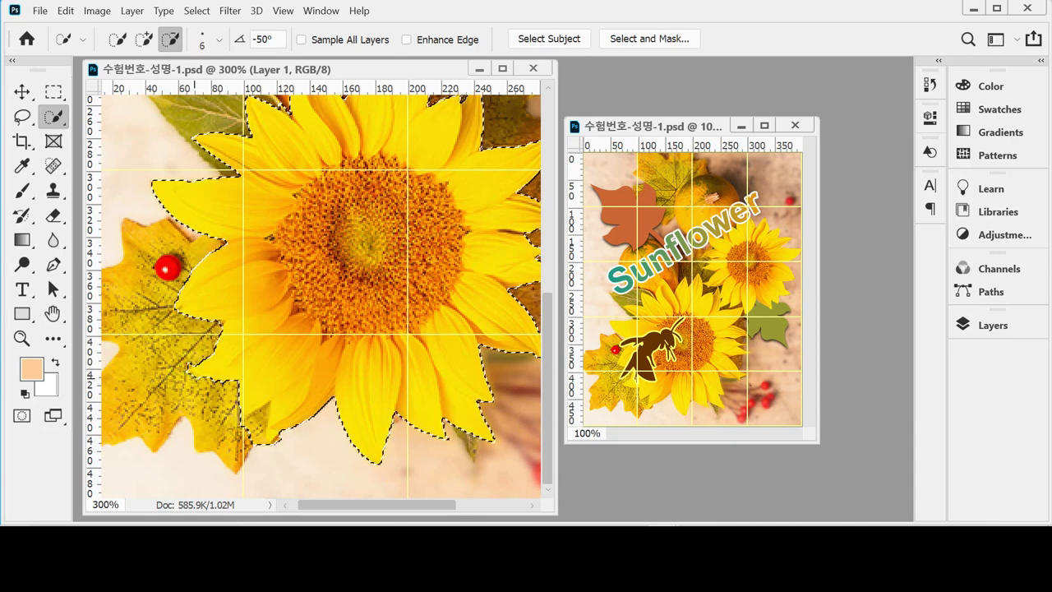
left_click_drag(202, 251, 189, 361)
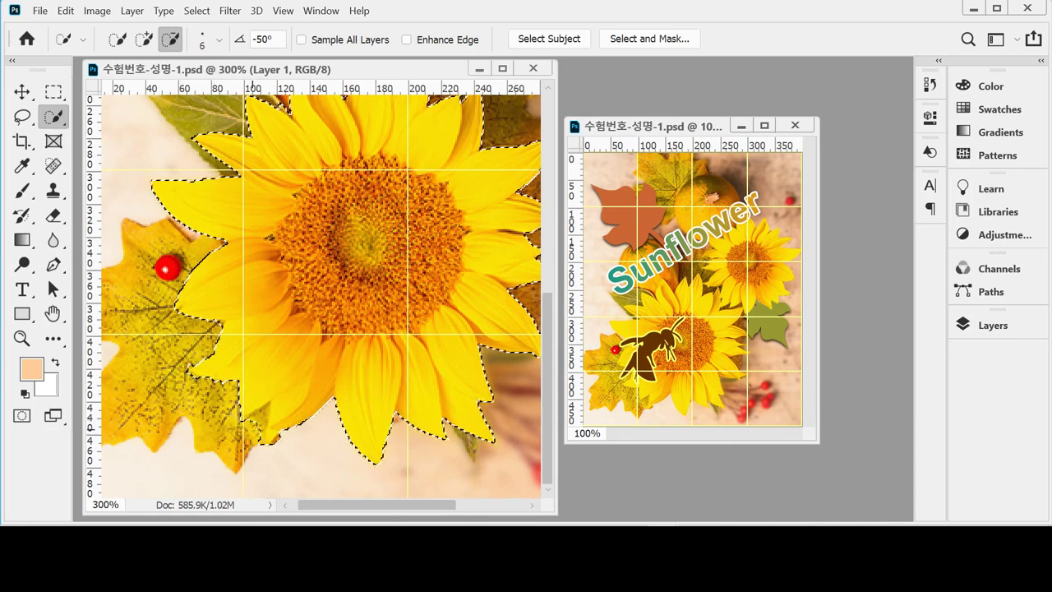
Refine the selection edge around the lower-left petal tips of the large sunflower with a 3 px Quick Selection brush
key("shift")
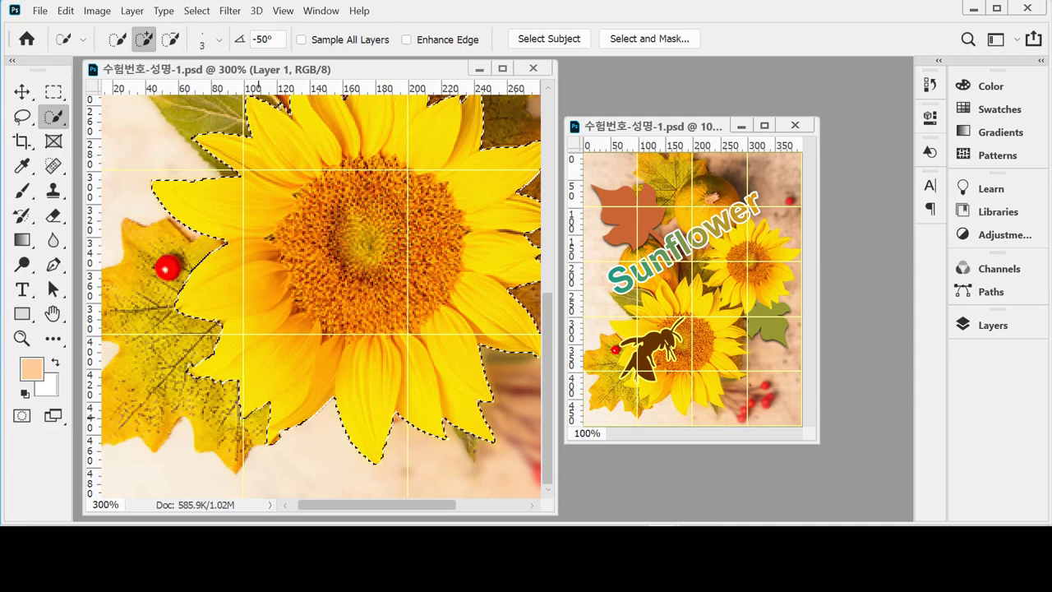
key("bracketleft")
key("bracketleft")
key("bracketleft")
key("alt")
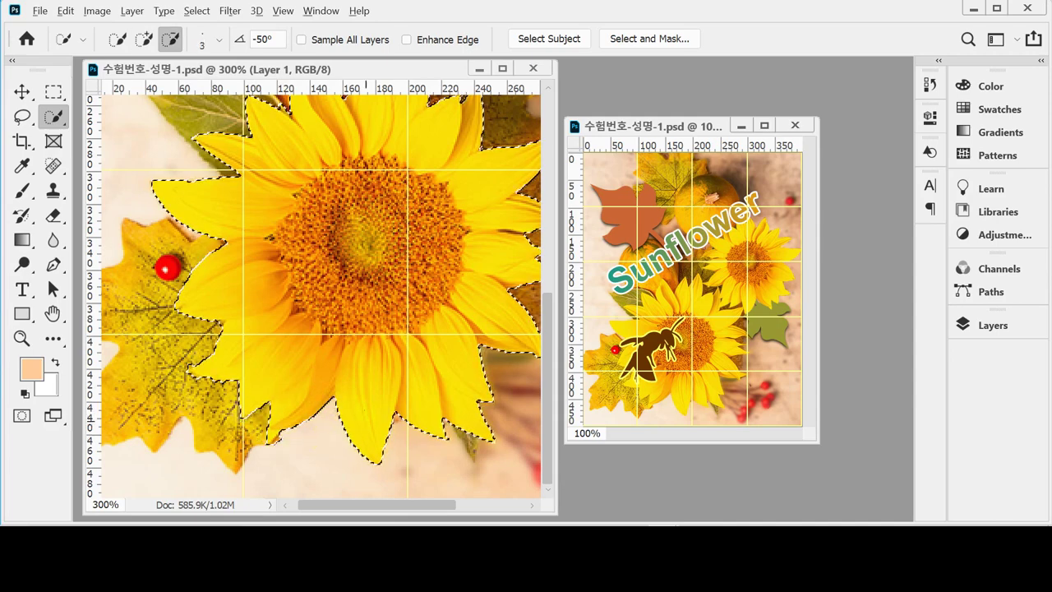
Subtract the background gap between the sunflower's right-hand petals from the selection with a 1 px brush
left_click_drag(420, 388, 364, 413)
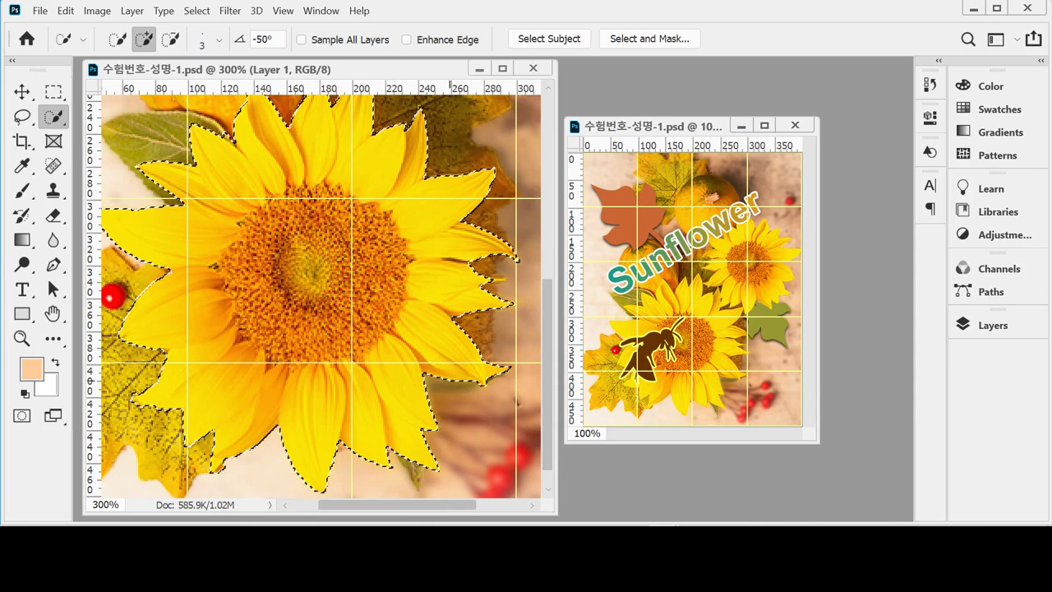
left_click_drag(434, 261, 431, 299)
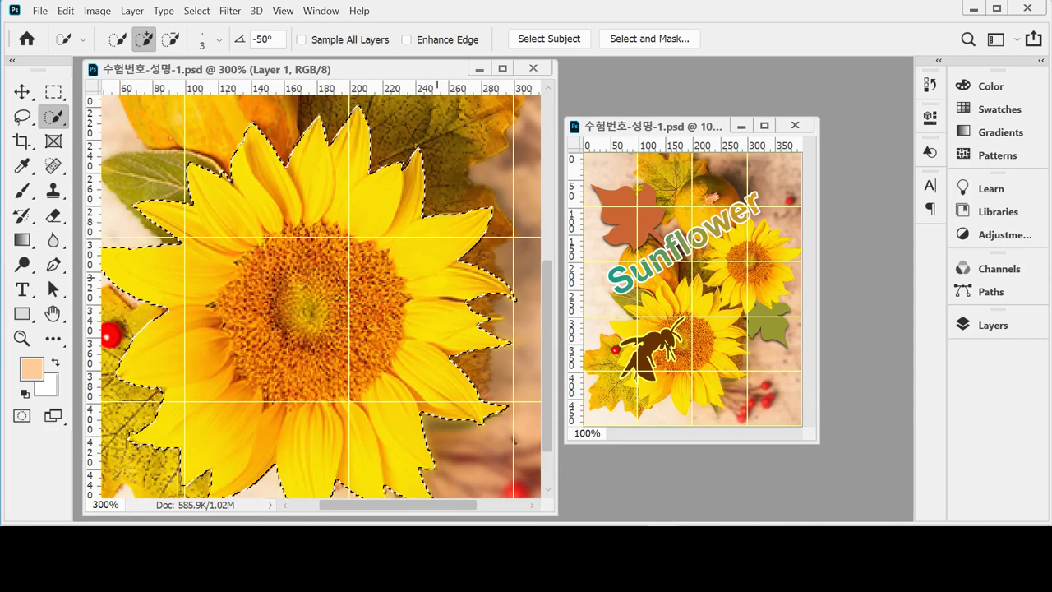
key("alt")
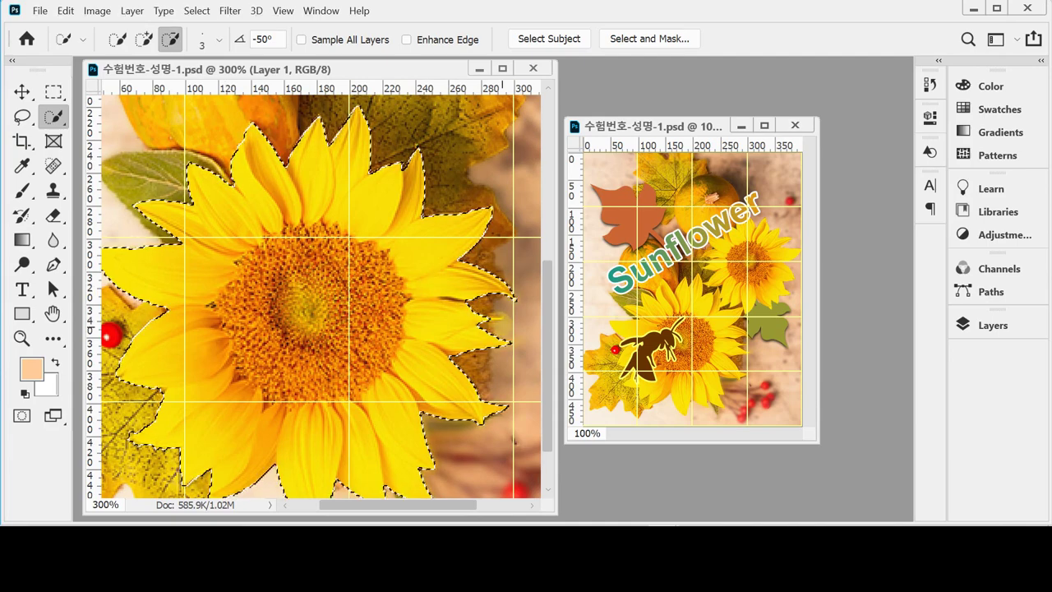
key("bracketleft")
key("bracketleft")
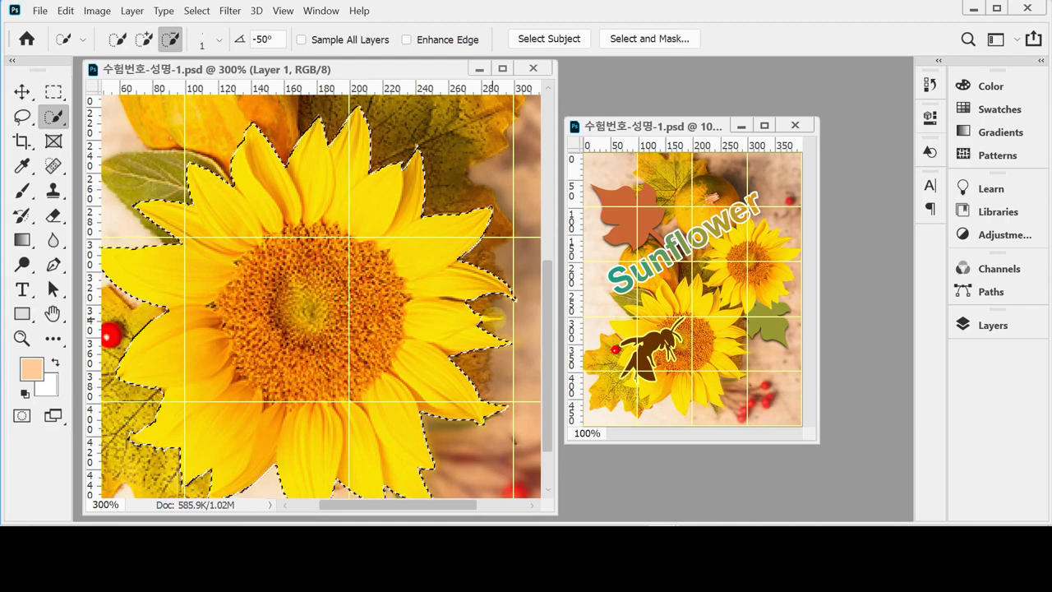
left_click(490, 316, "alt")
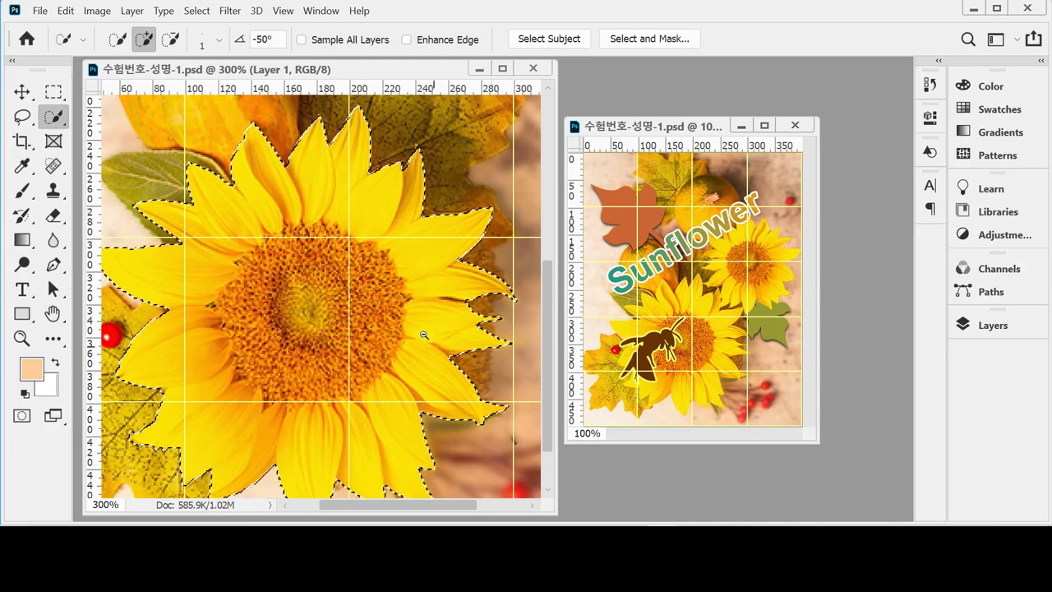
Copy the selected sunflower from Layer 1 onto a new layer
key("ctrl+minus")
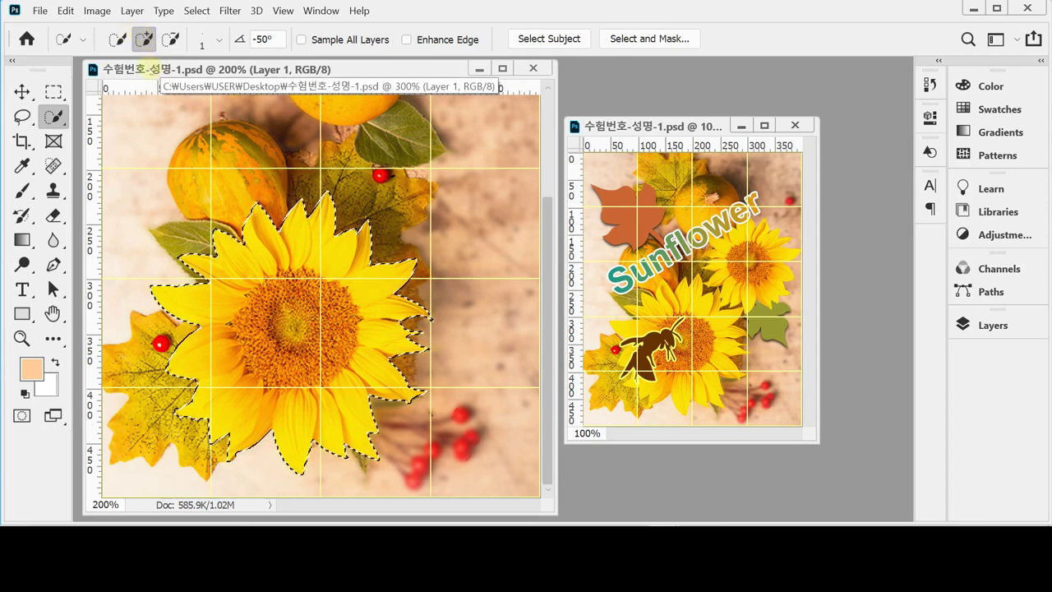
left_click(131, 11)
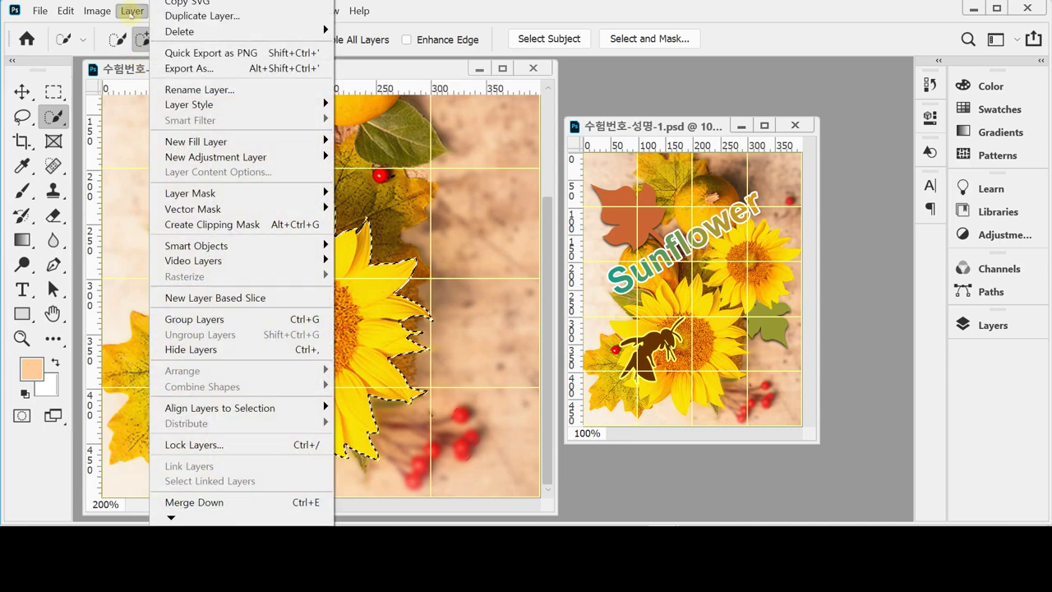
mouse_move(189, 0)
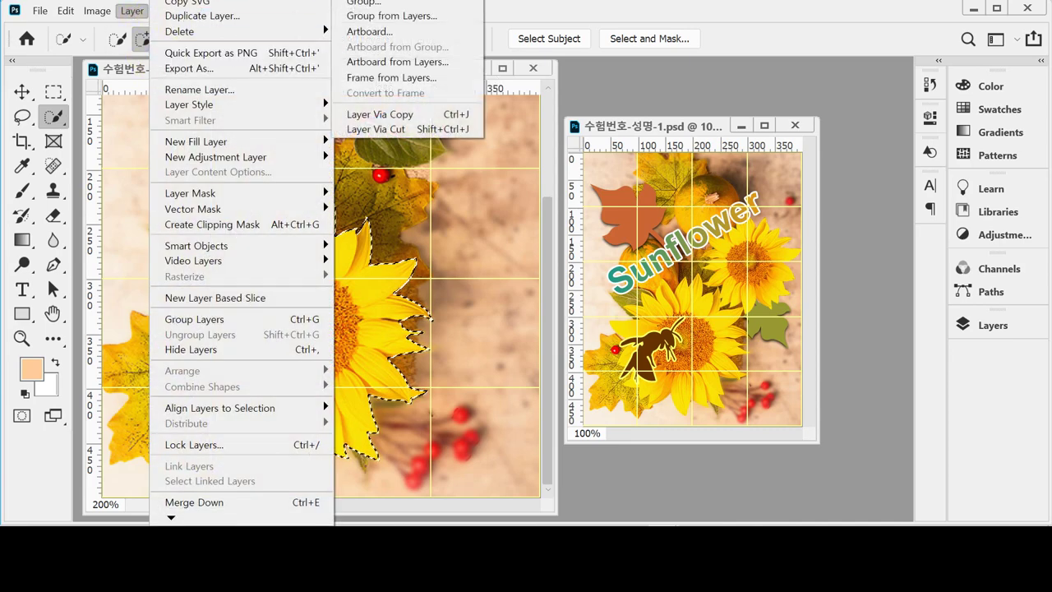
left_click(476, 119)
scroll(485, 171, "up", 3)
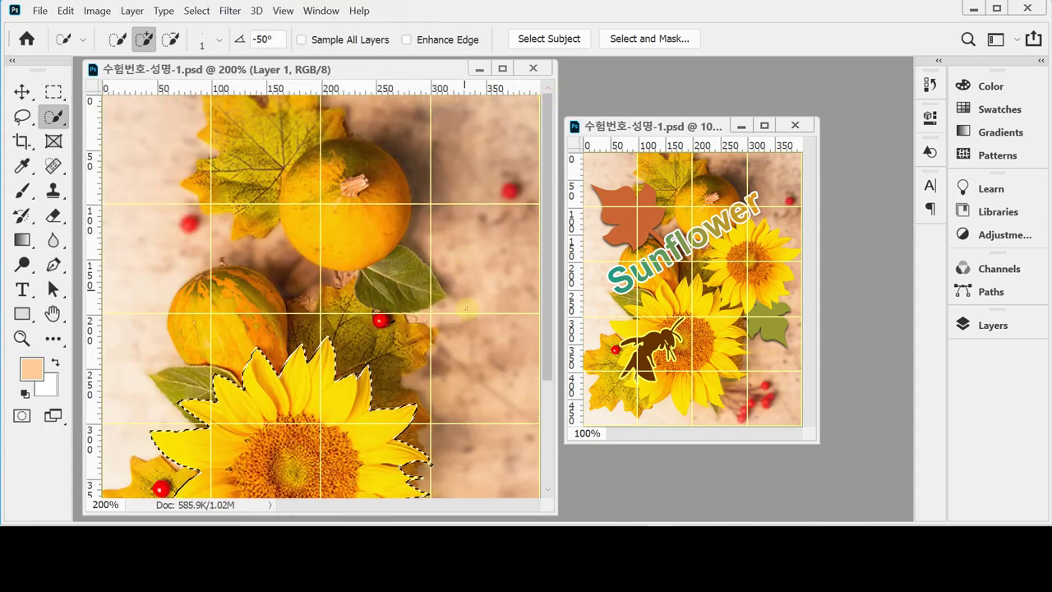
scroll(466, 309, "down", 3)
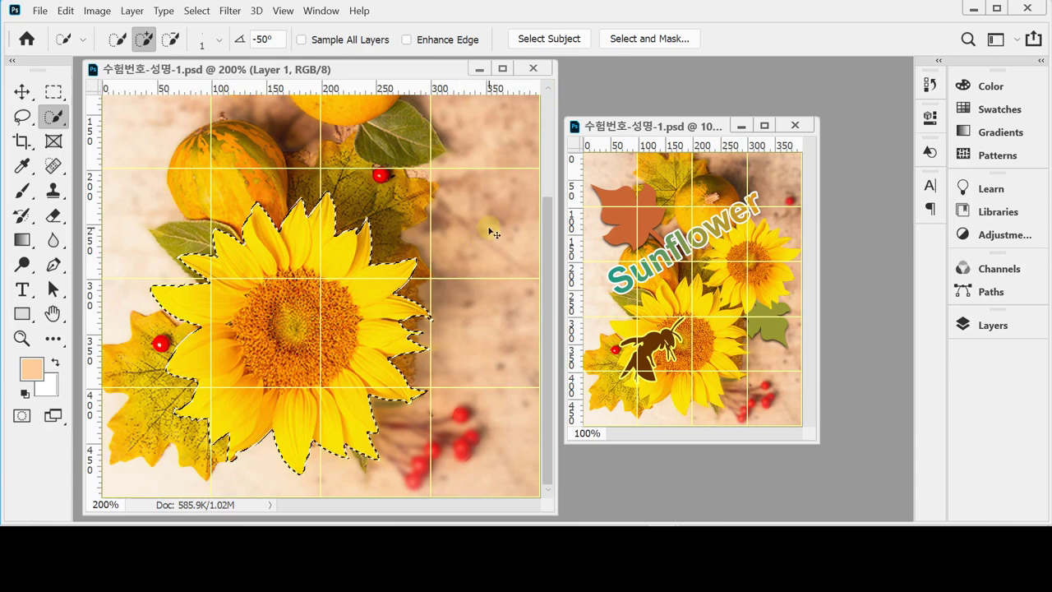
key("ctrl+j")
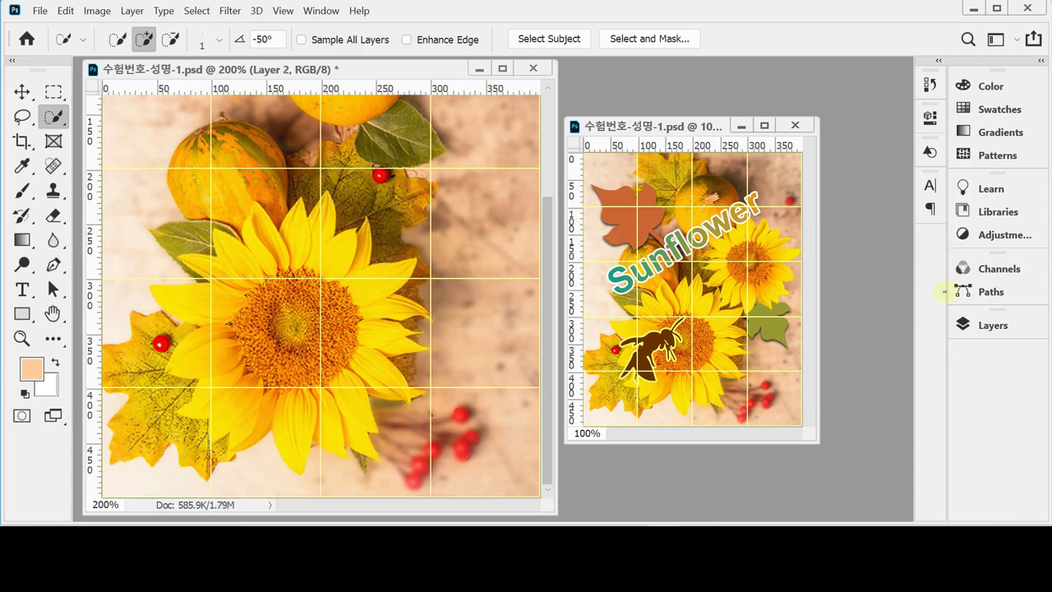
Inspect the cut-out sunflower by temporarily hiding Layer 1 and the Background, and restore their visibility
left_click(970, 325)
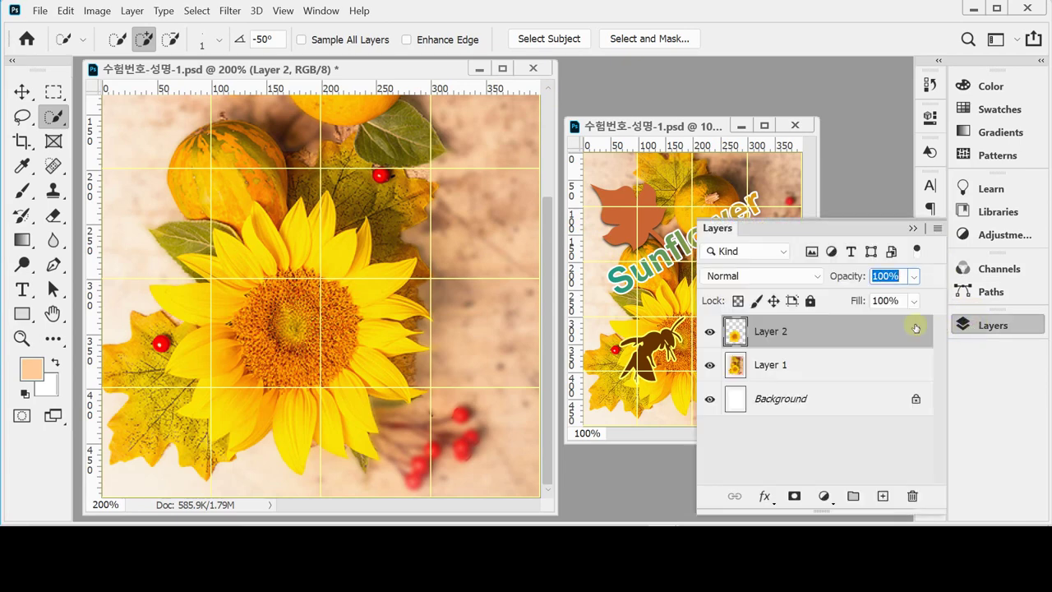
left_click_drag(709, 365, 709, 401)
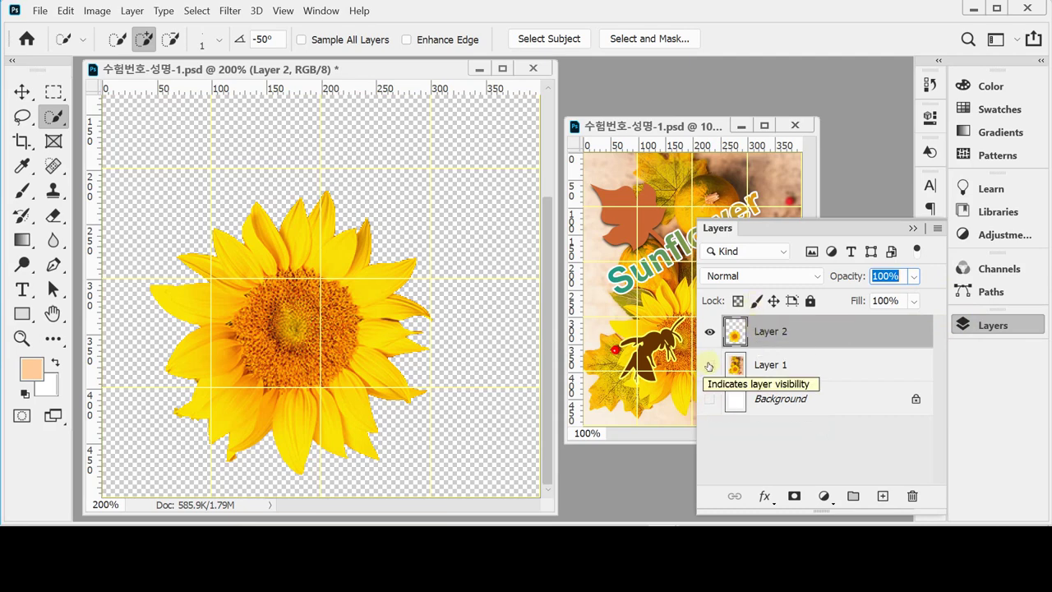
left_click(708, 365)
left_click(708, 400)
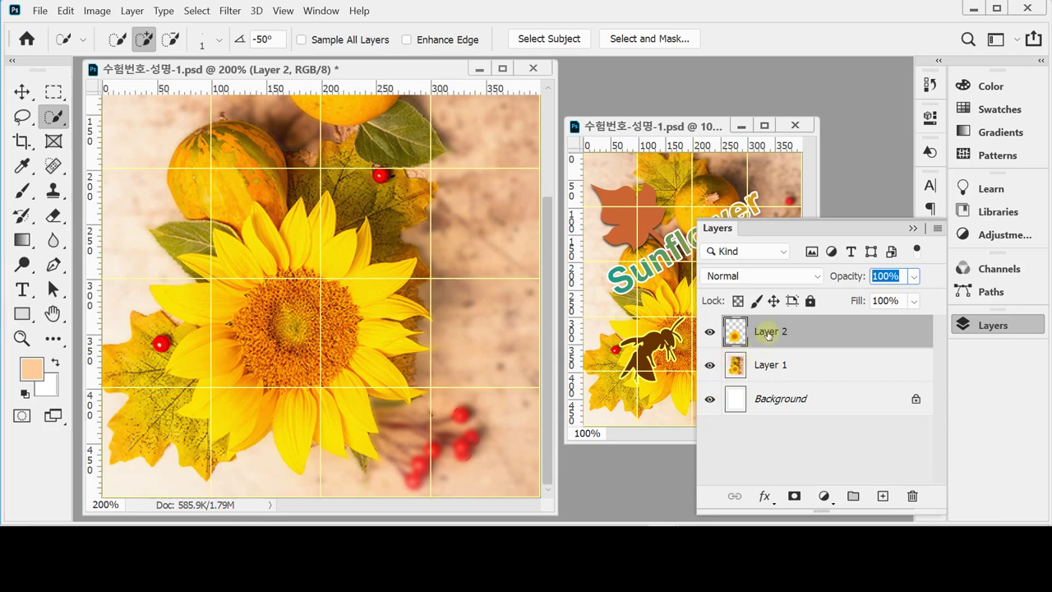
left_click(993, 326)
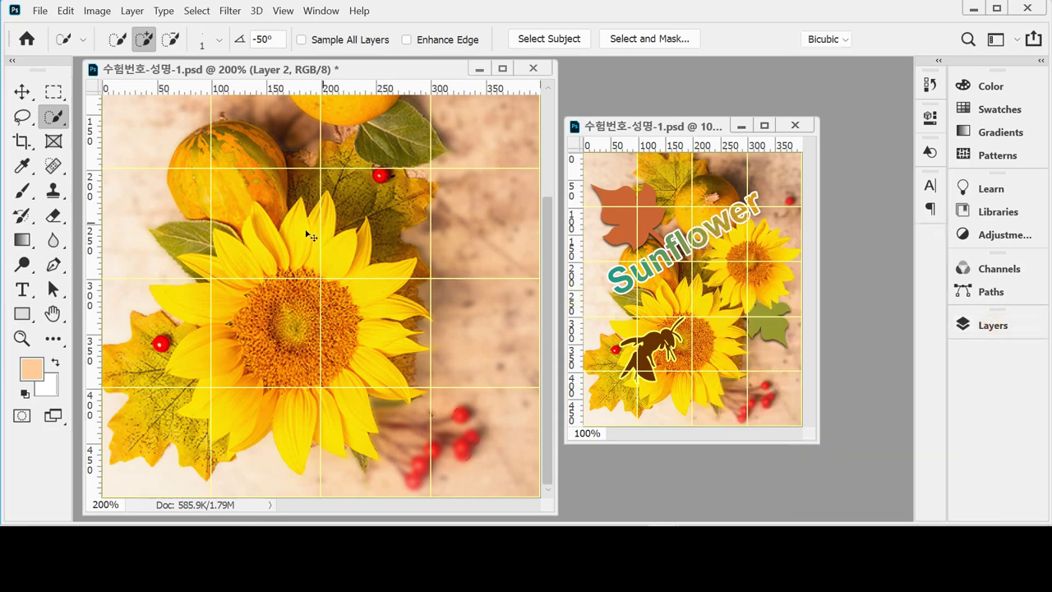
Free-transform the copied sunflower: move it up and right to about X 265, Y 178.5 px and flip it horizontally
key("ctrl+t")
left_click(374, 301, "alt")
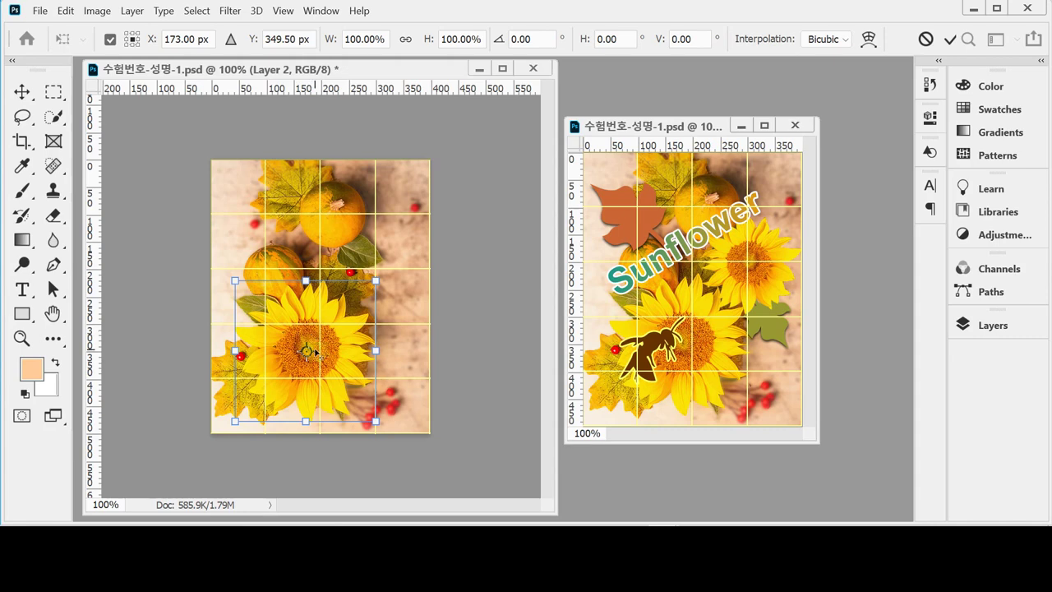
left_click_drag(312, 337, 397, 256)
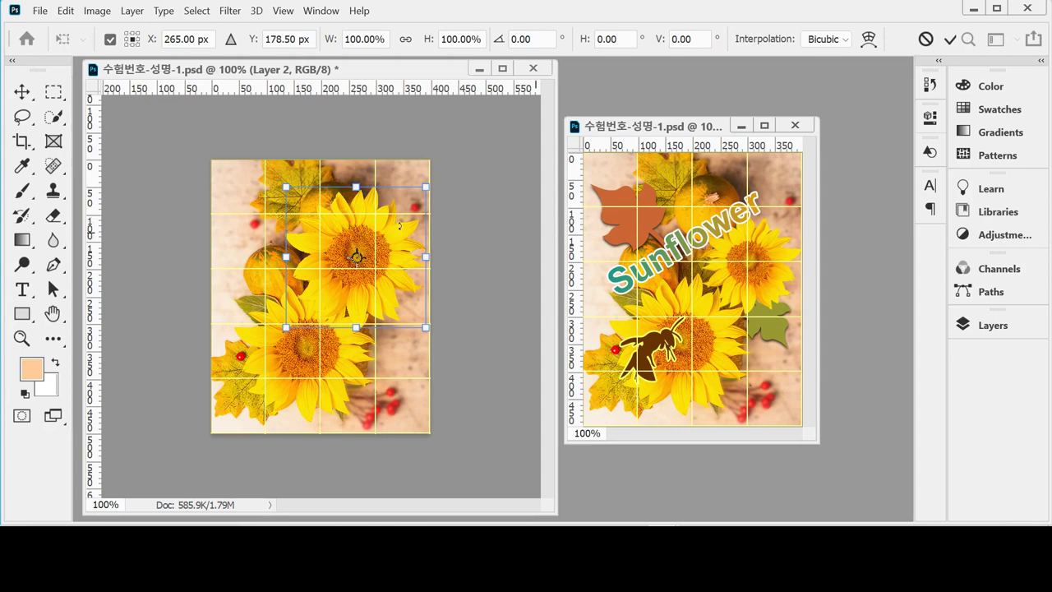
right_click(331, 272)
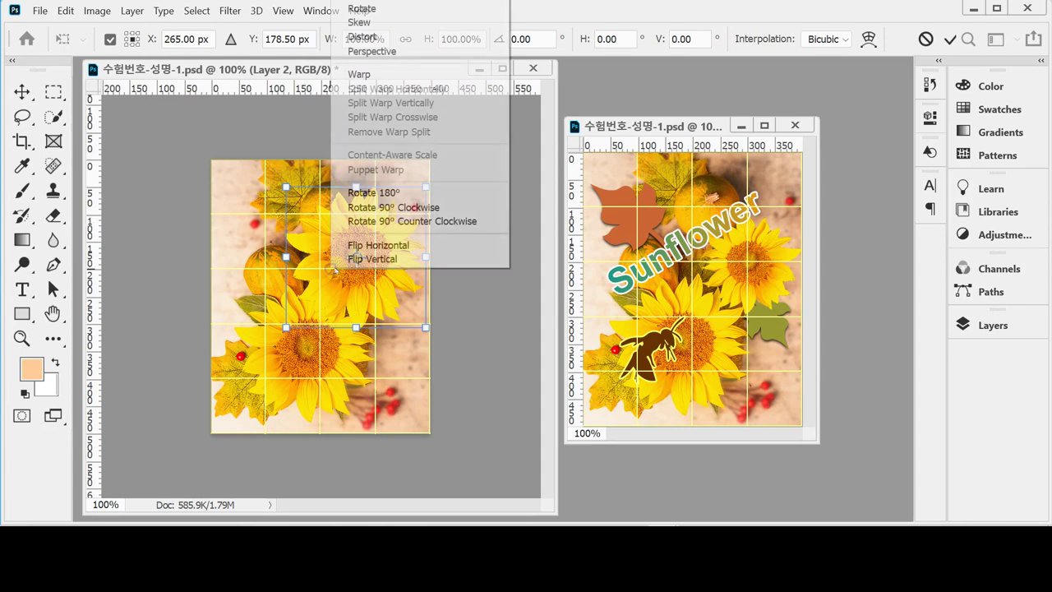
left_click(391, 248)
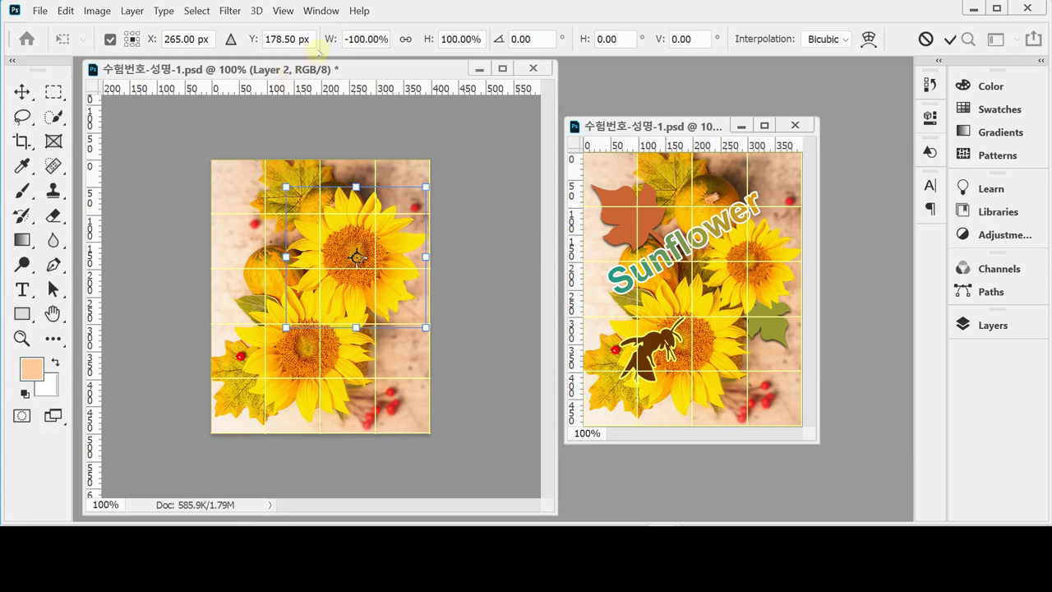
Link width and height and scale the flipped sunflower down from its upper-left corner to about 71.4%
left_click(406, 39)
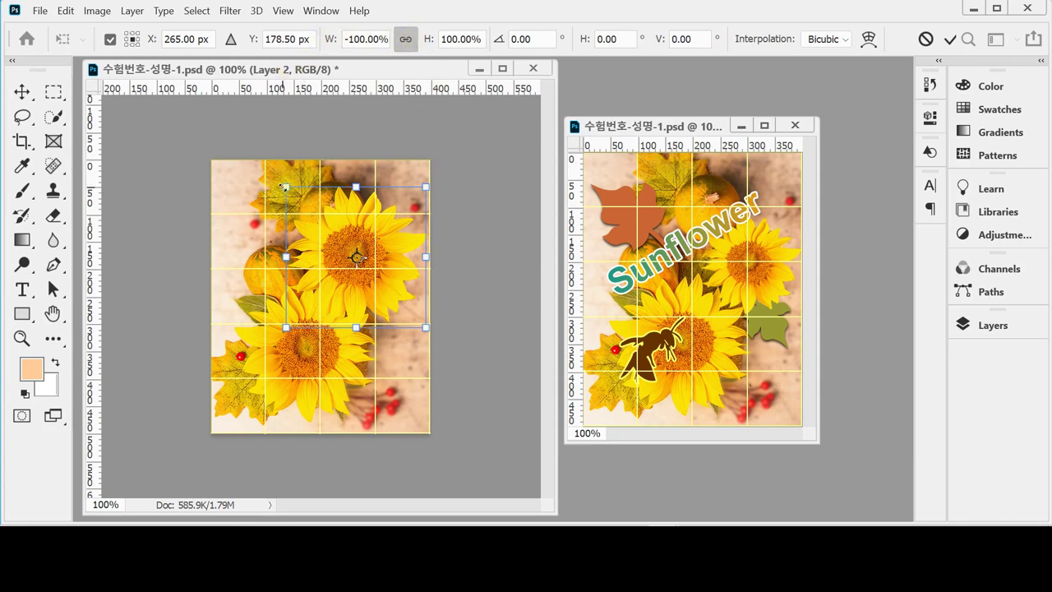
left_click_drag(284, 188, 331, 220)
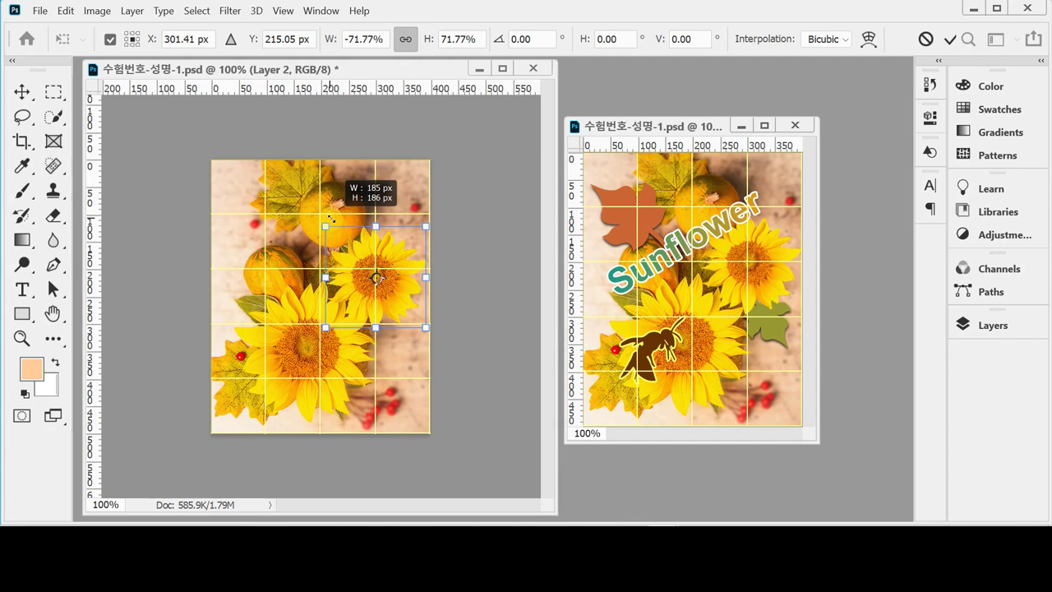
left_click_drag(331, 218, 332, 218)
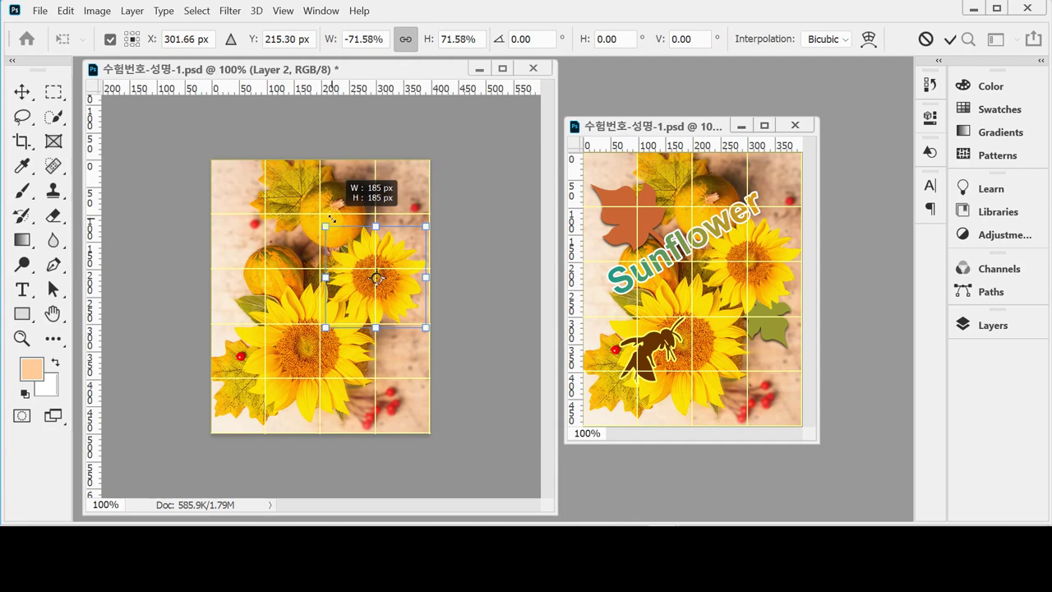
left_click_drag(332, 217, 333, 217)
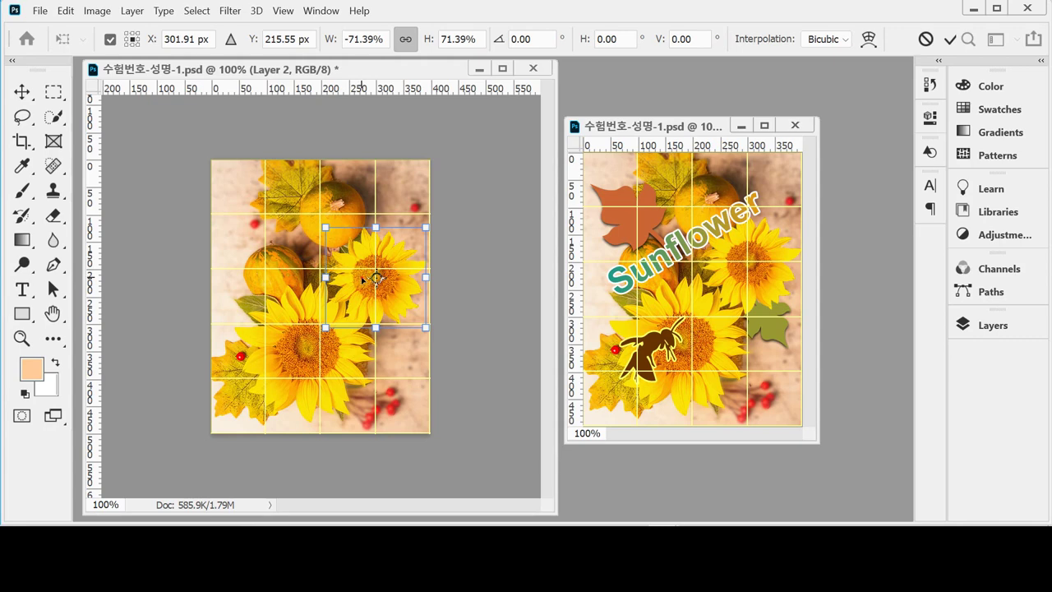
Rotate the smaller sunflower to an angle reading of about -176.4° and position it at about X 301, Y 203 px
left_click_drag(362, 280, 359, 270)
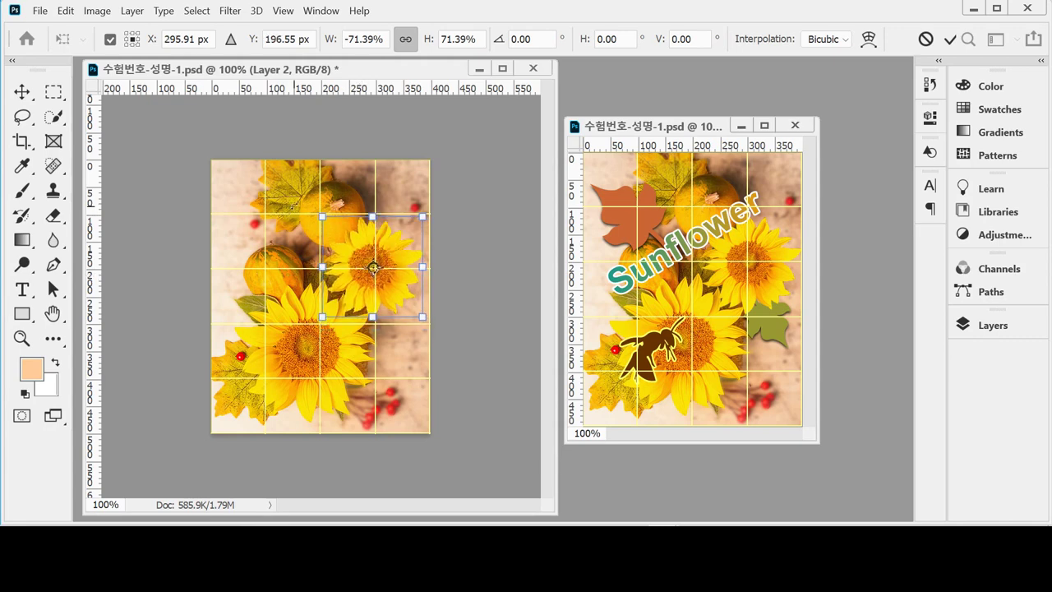
left_click_drag(295, 202, 310, 195)
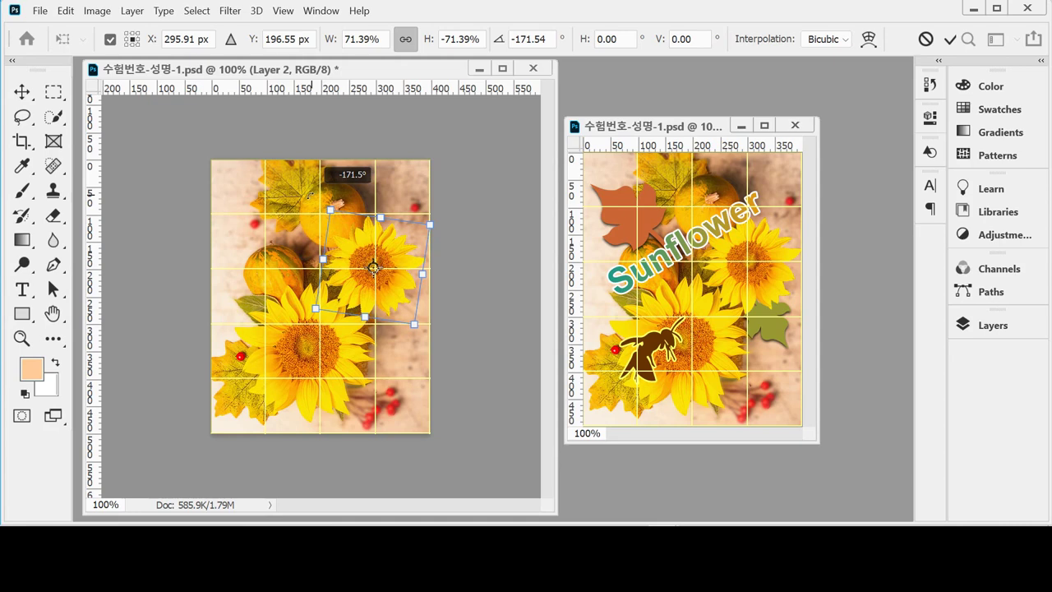
mouse_move(389, 276)
left_mouse_down()
mouse_move(380, 274)
mouse_move(398, 279)
left_mouse_up()
left_click_drag(406, 203, 401, 199)
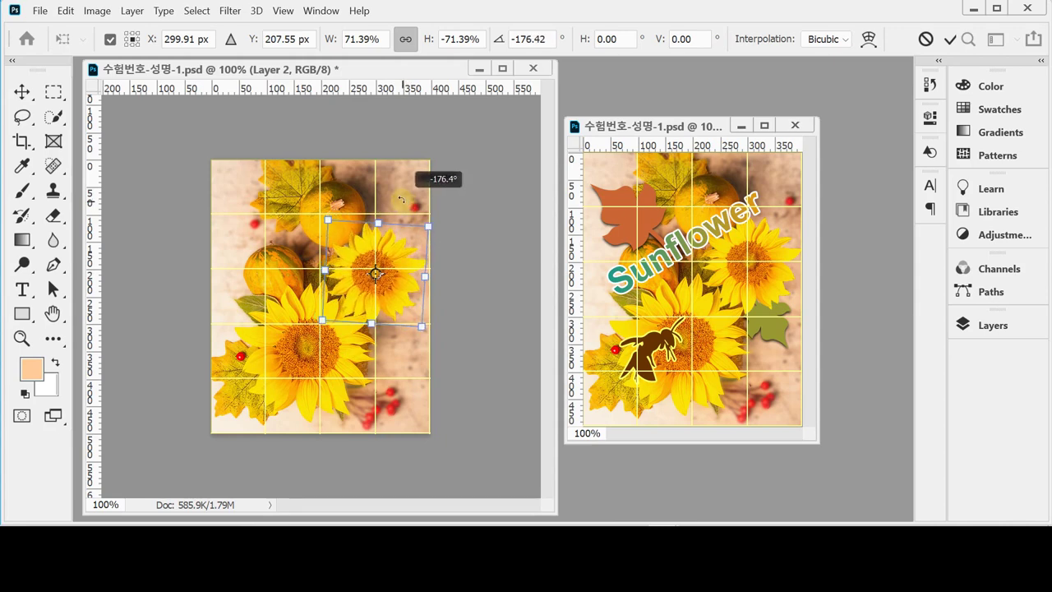
left_click_drag(402, 261, 403, 257)
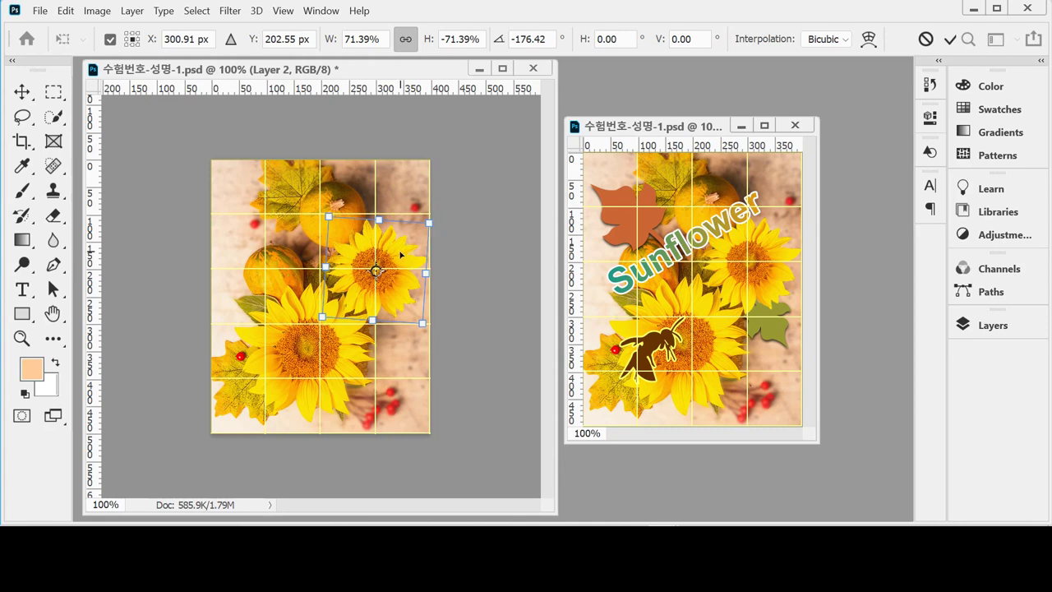
Apply the small sunflower's transformation and save the document
key("Return")
key("w")
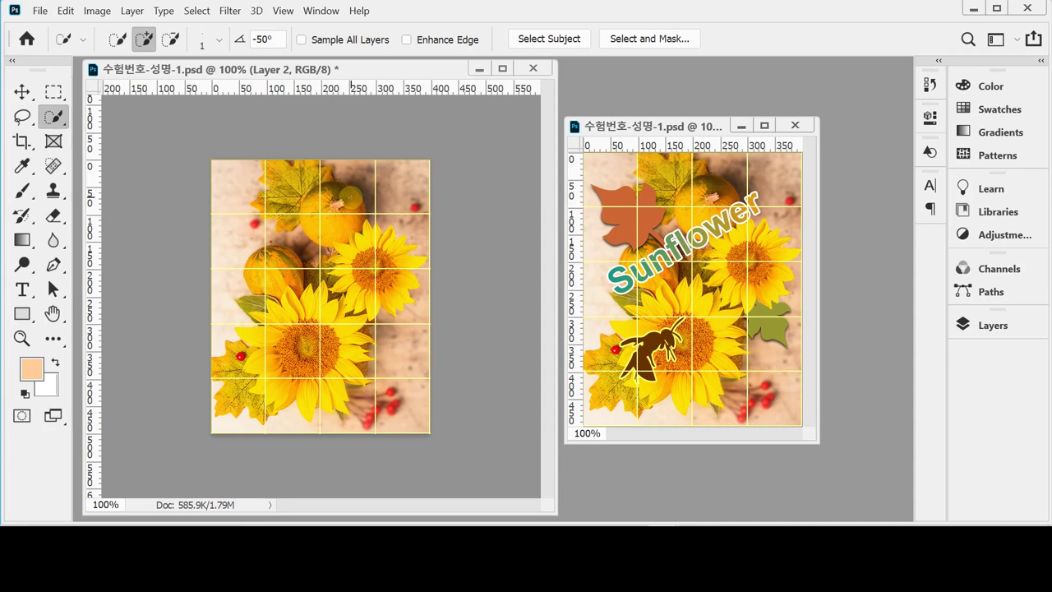
key("ctrl+s")
Activate the Custom Shape tool and open its library of available shapes
left_click(22, 313)
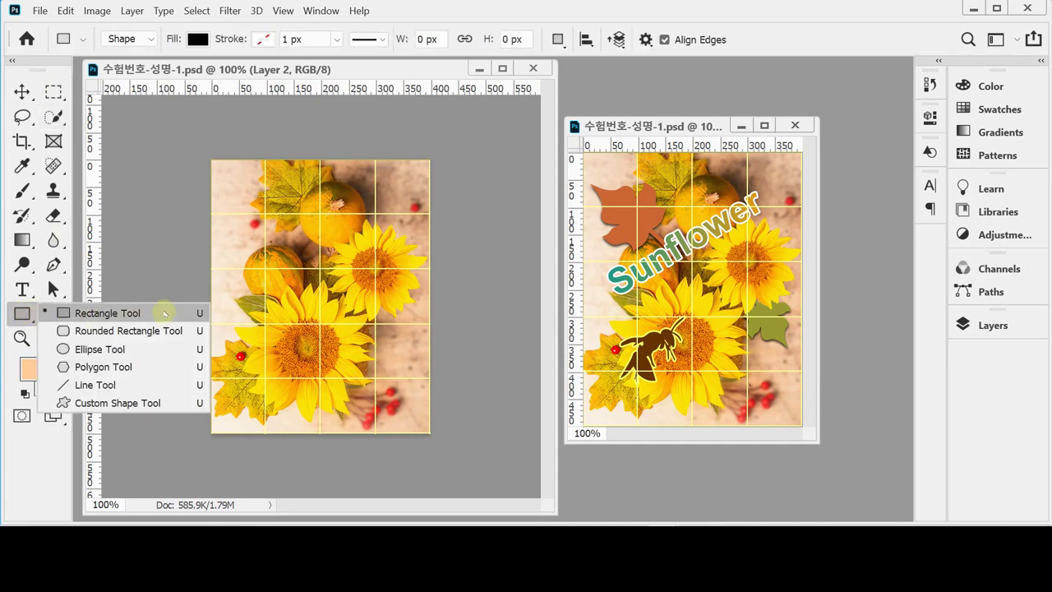
left_click(132, 404)
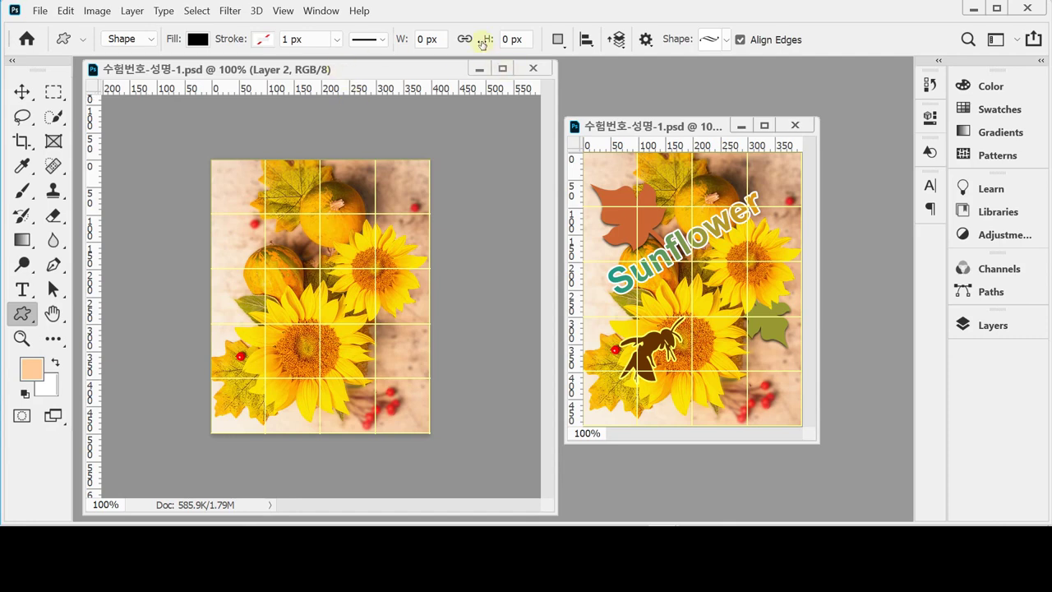
left_click(727, 39)
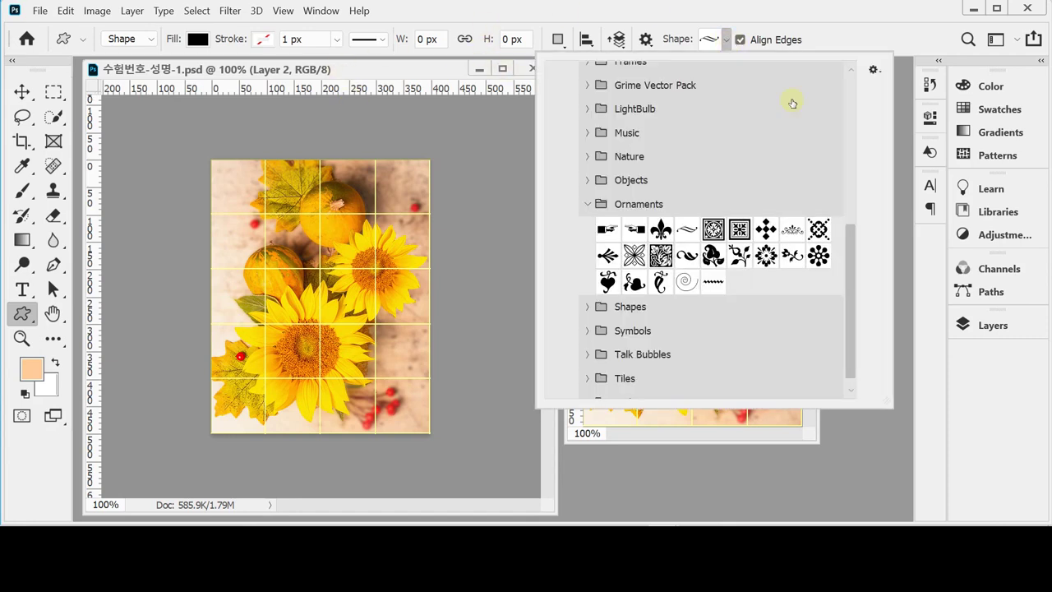
Look through the Legacy Shapes and More collection, examining All Legacy Default Shapes and its Nature group
left_click(588, 205)
left_click_drag(851, 234, 852, 82)
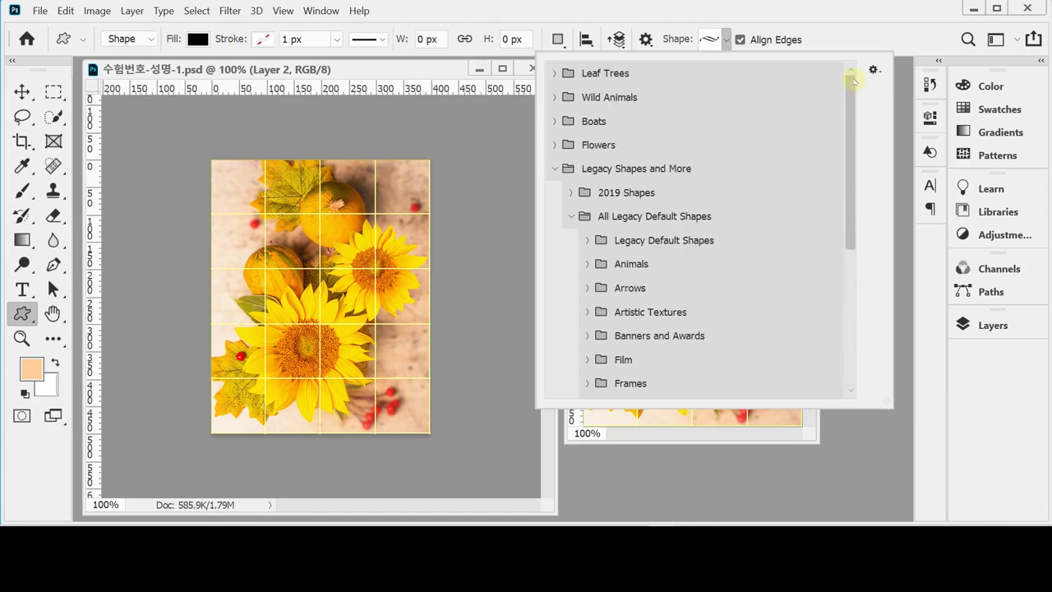
left_click(555, 169)
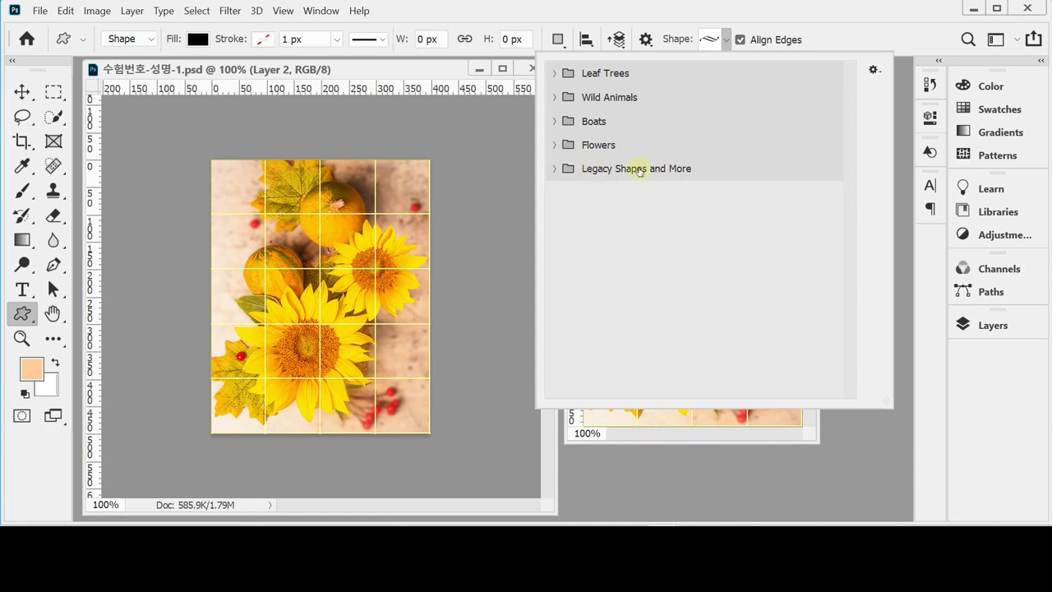
left_click(556, 170)
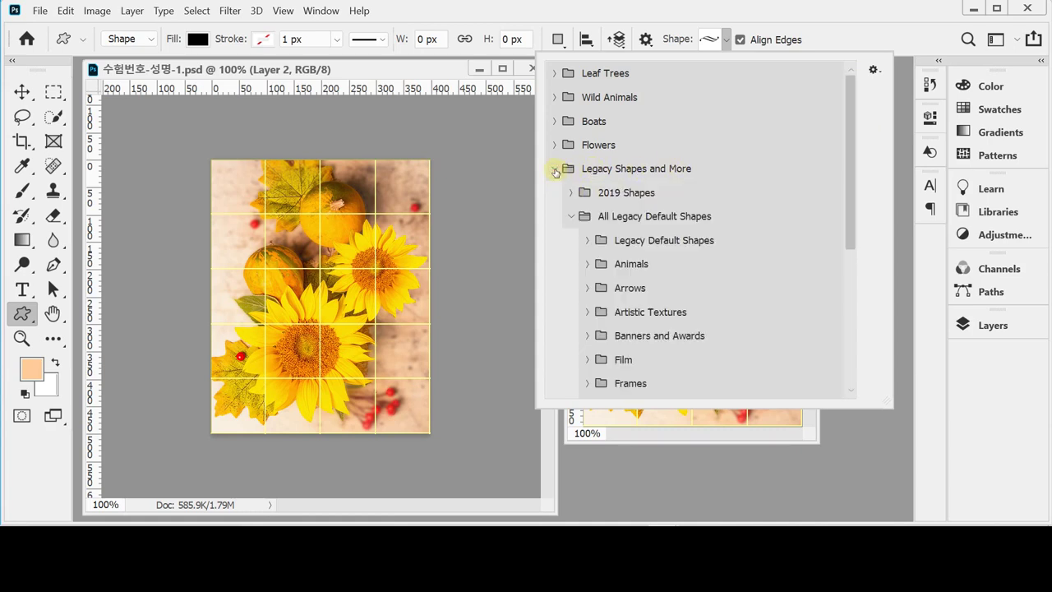
left_click(570, 217)
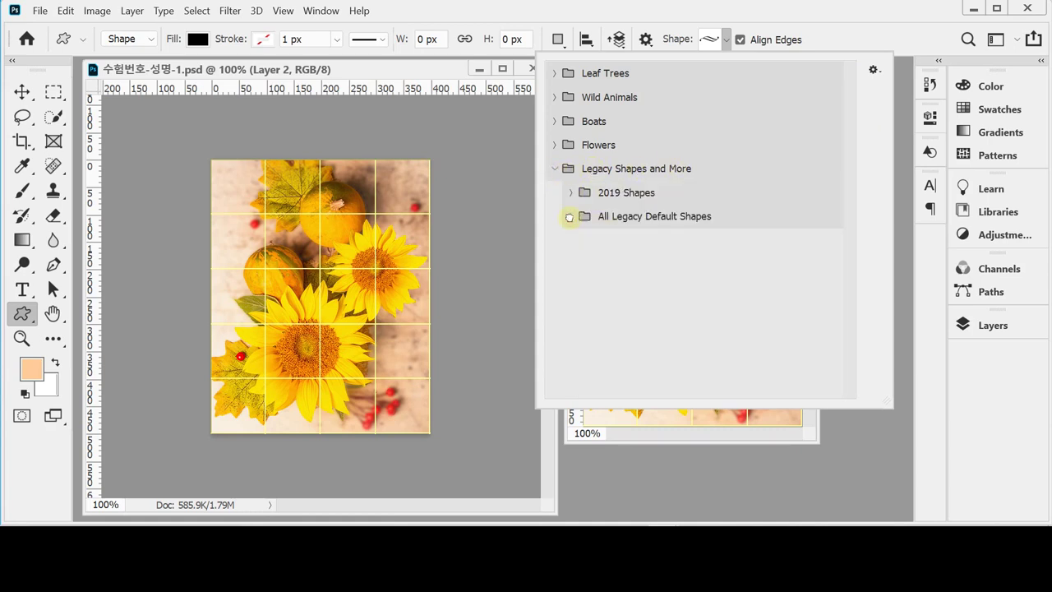
left_click(571, 217)
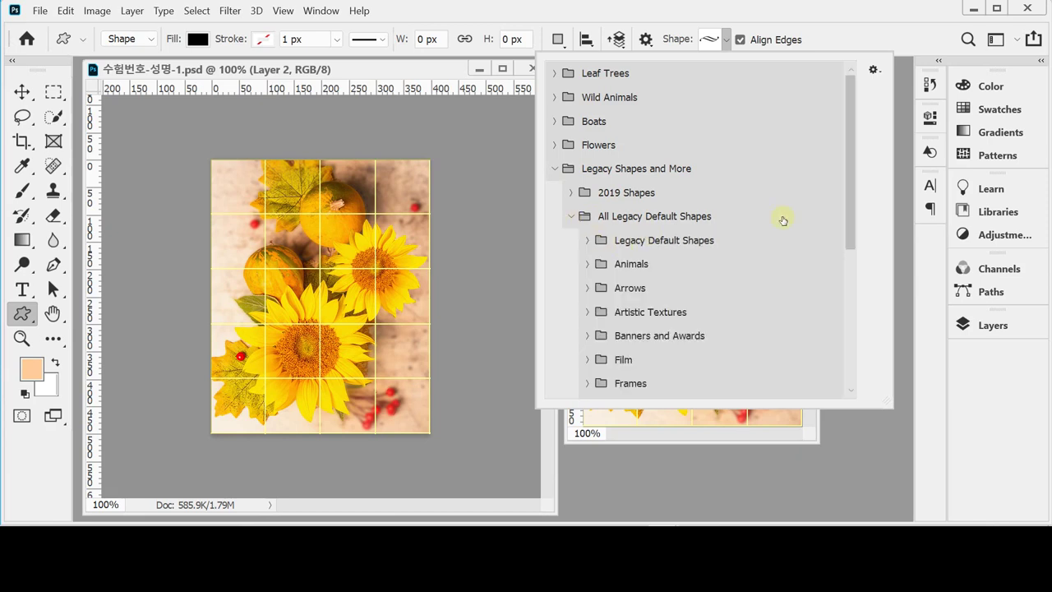
left_click_drag(850, 205, 850, 323)
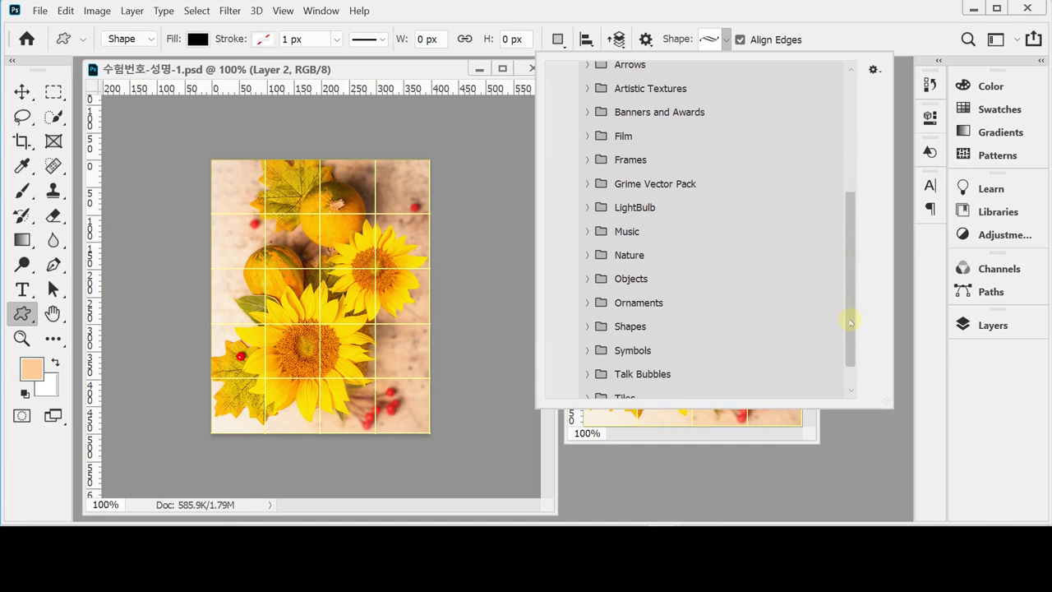
left_click(586, 255)
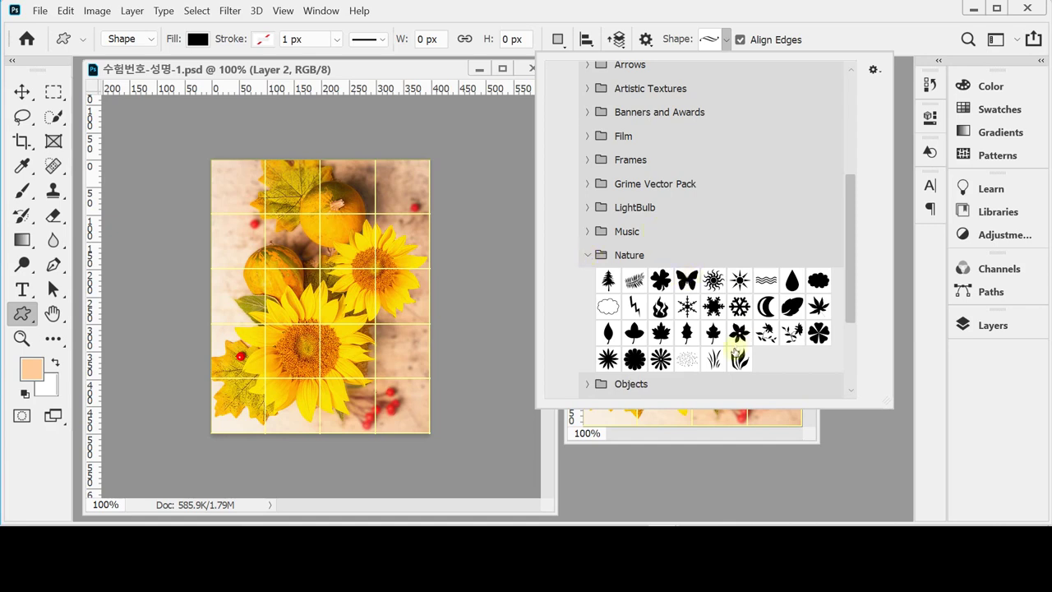
left_click(587, 258)
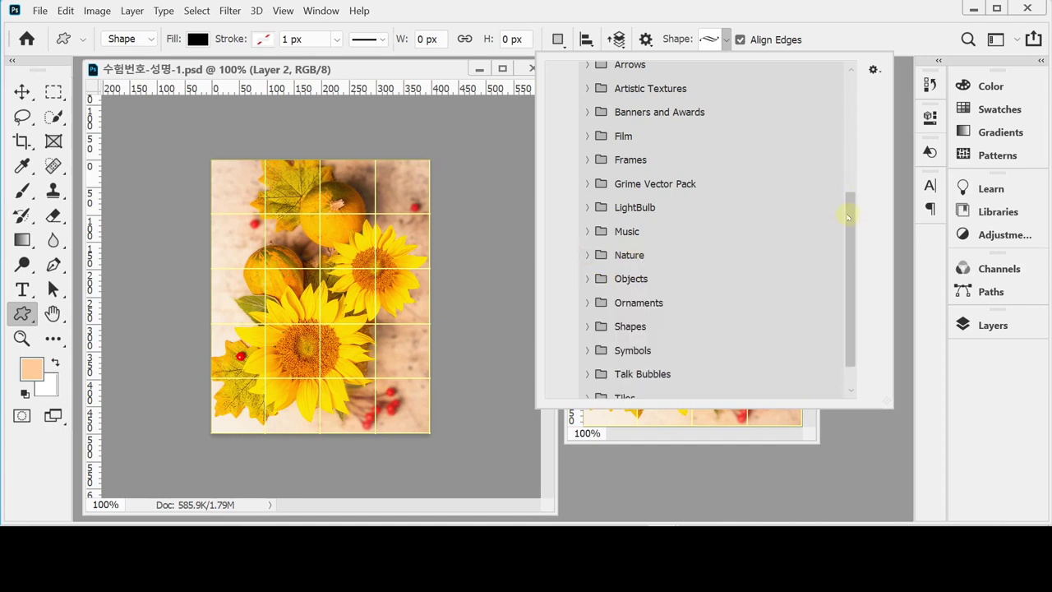
left_click_drag(848, 216, 838, 98)
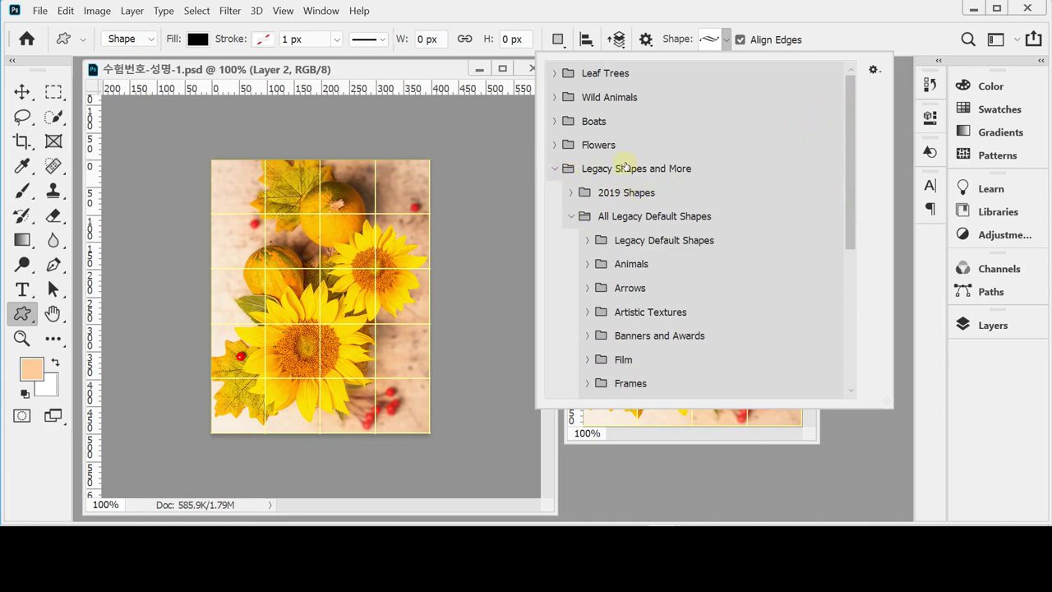
left_click(555, 170)
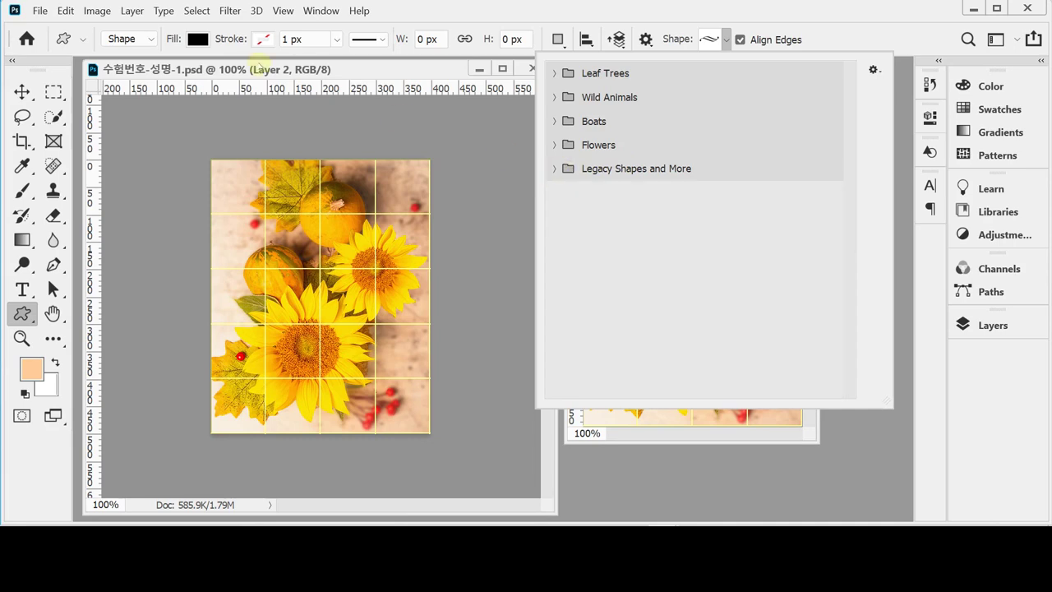
Examine the Shapes library options for loading Legacy Shapes and More, without loading the set again
left_click(320, 9)
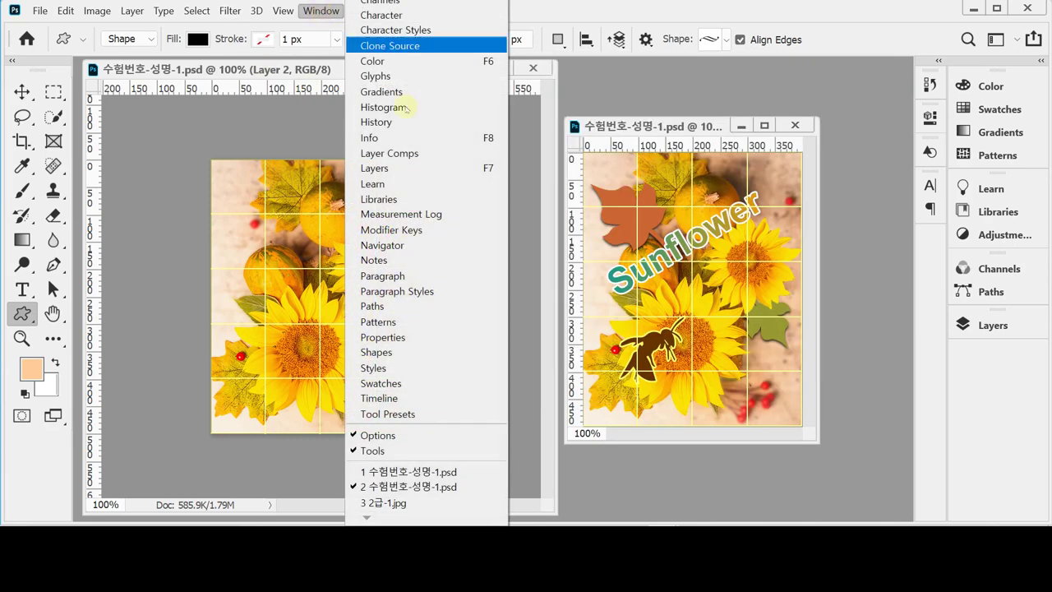
left_click(477, 351)
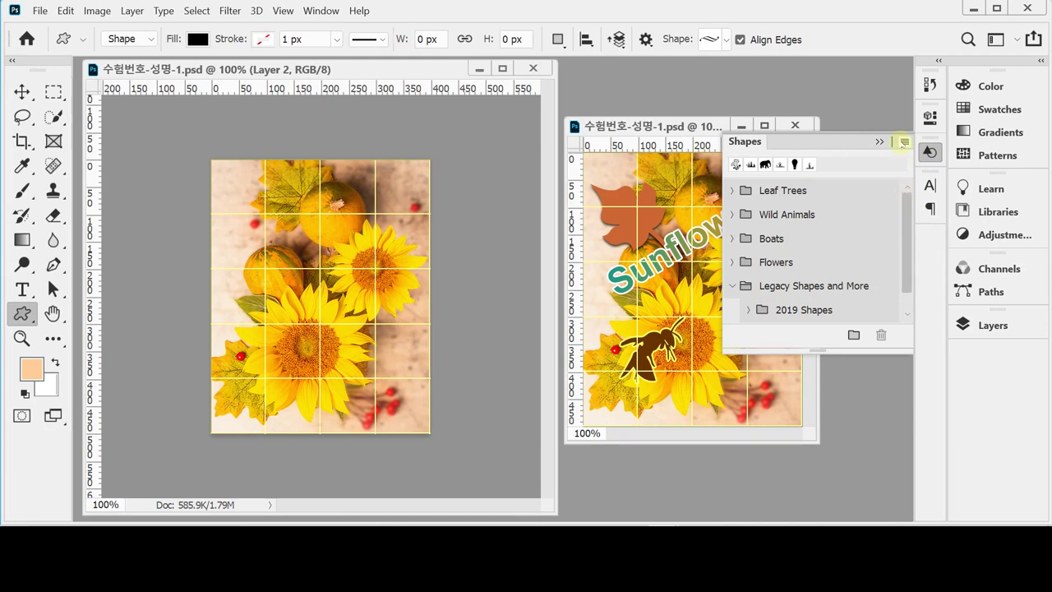
left_click(903, 142)
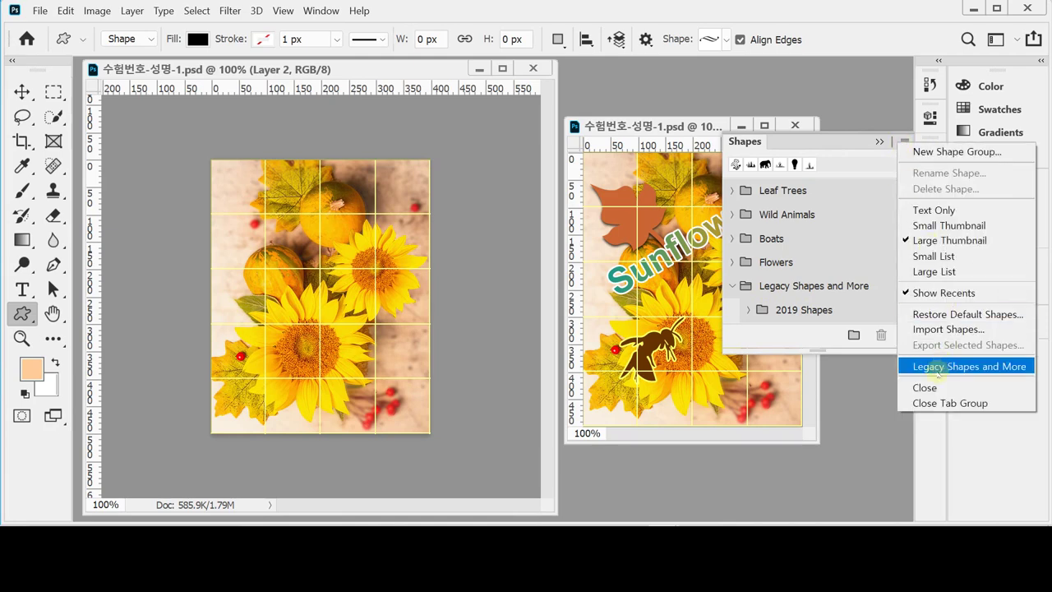
left_click(834, 344)
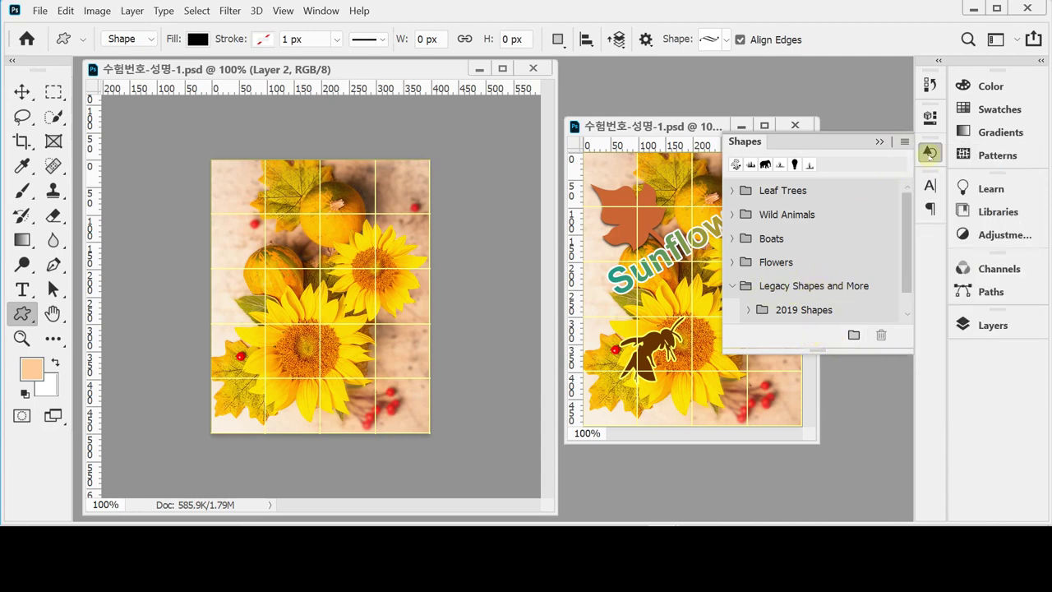
left_click(929, 153)
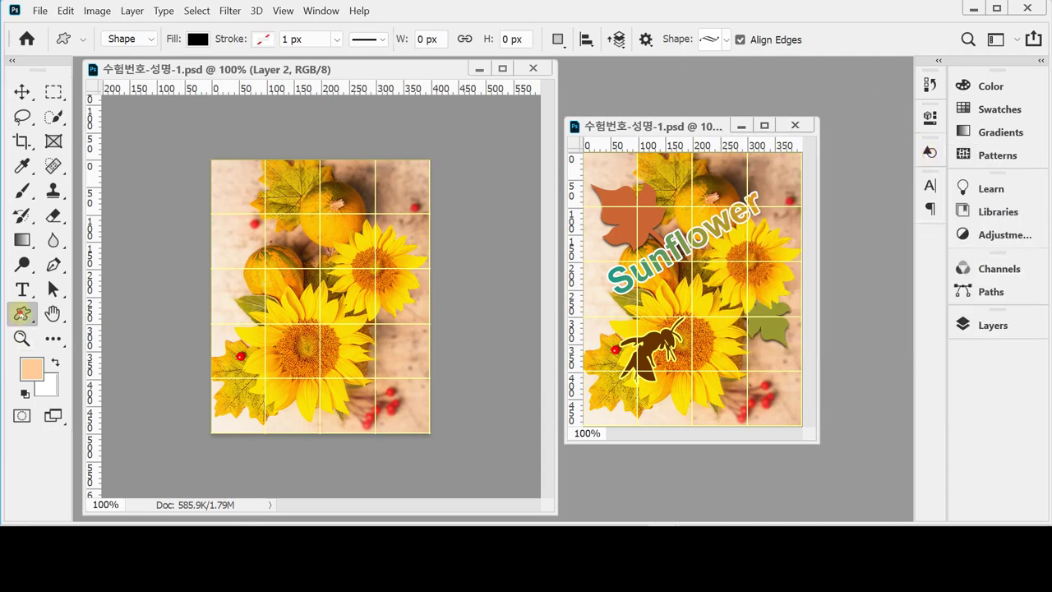
Reopen the Custom Shape tool's library and expand Legacy Shapes and More to reach the legacy default groups
right_click(22, 313)
left_click(123, 402)
left_click(726, 39)
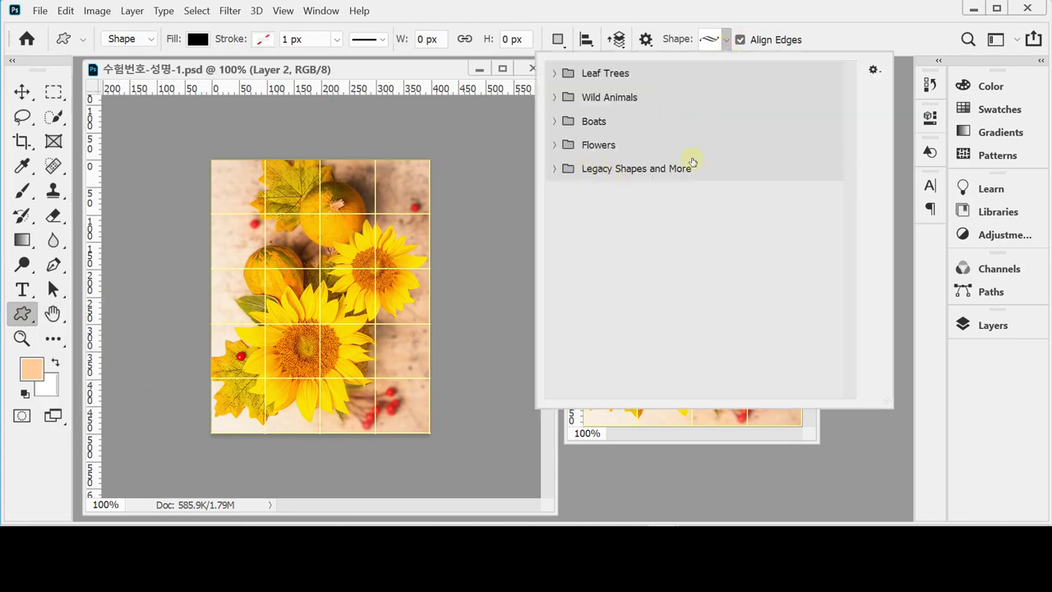
left_click(555, 171)
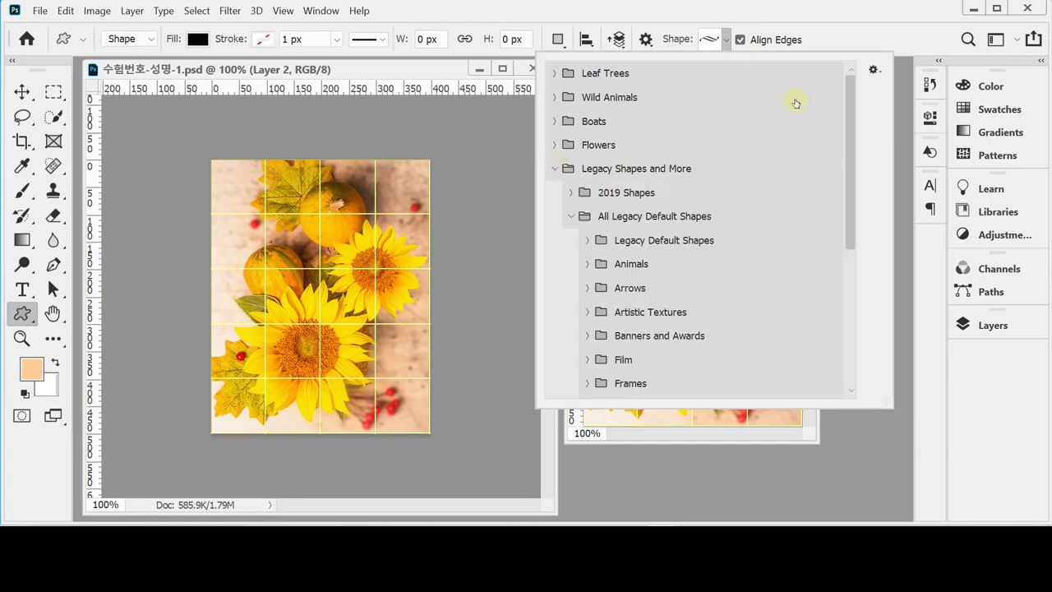
left_click_drag(850, 94, 848, 238)
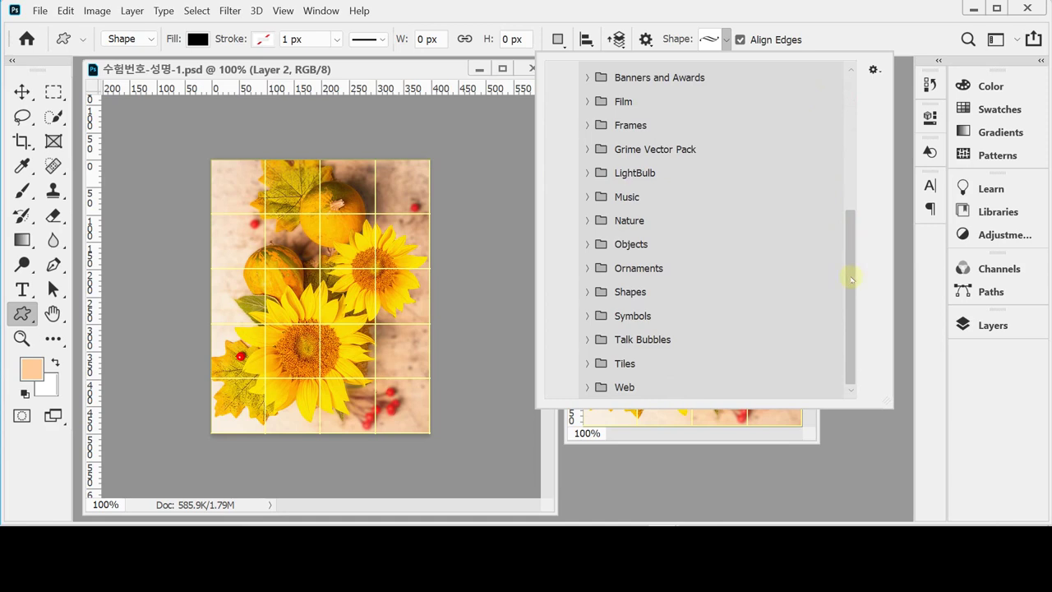
Examine legacy shape groups such as Nature, Music, LightBulb, Grime Vector Pack, Frames, Ornaments and Symbols for the needed leaf shape
left_click(589, 221)
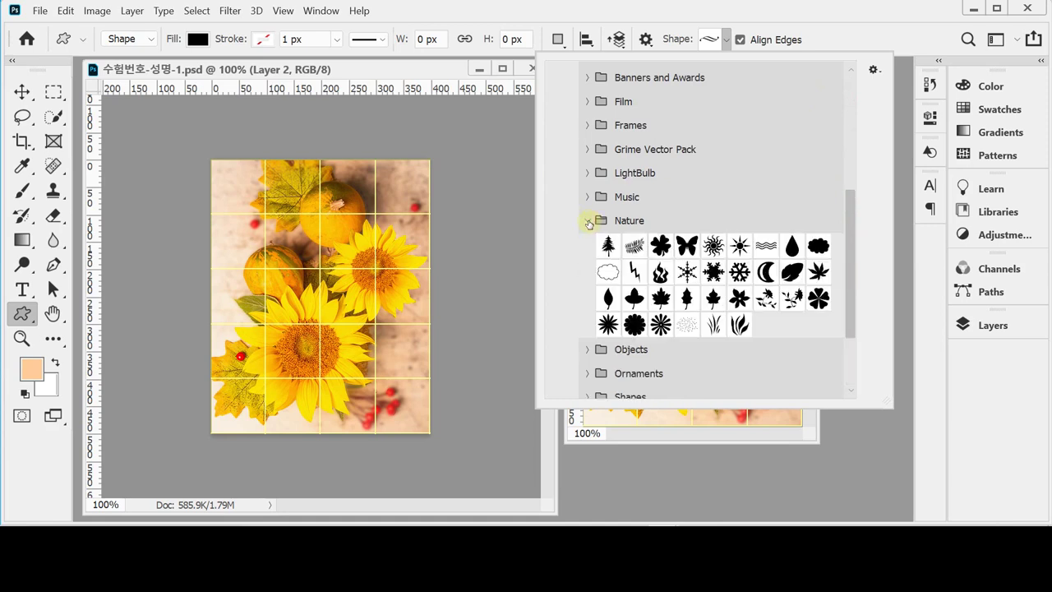
left_click(588, 221)
left_click(588, 197)
left_click(588, 197)
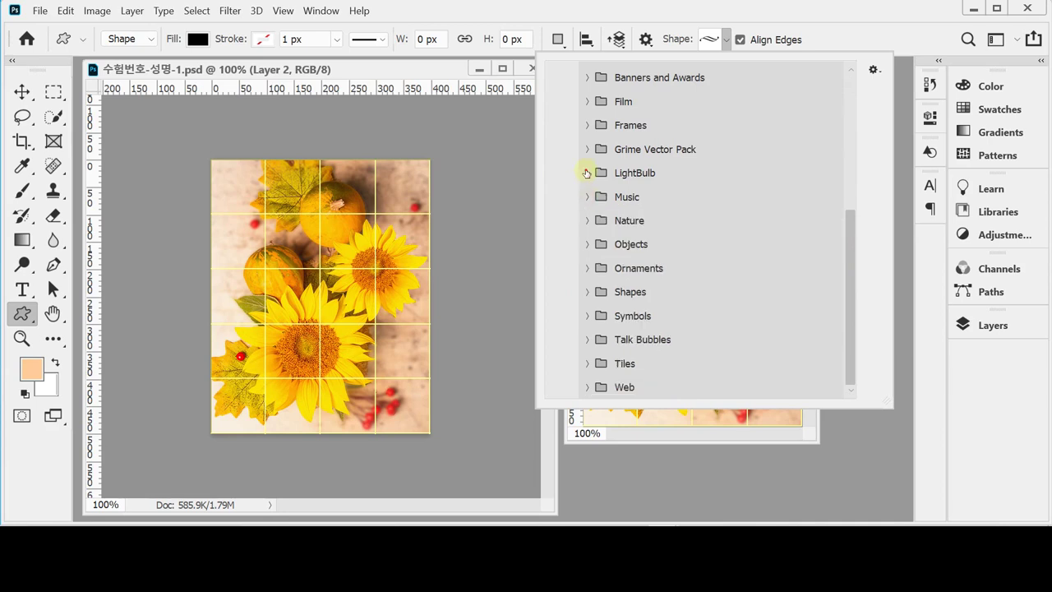
left_click(587, 173)
left_click(587, 173)
left_click(584, 149)
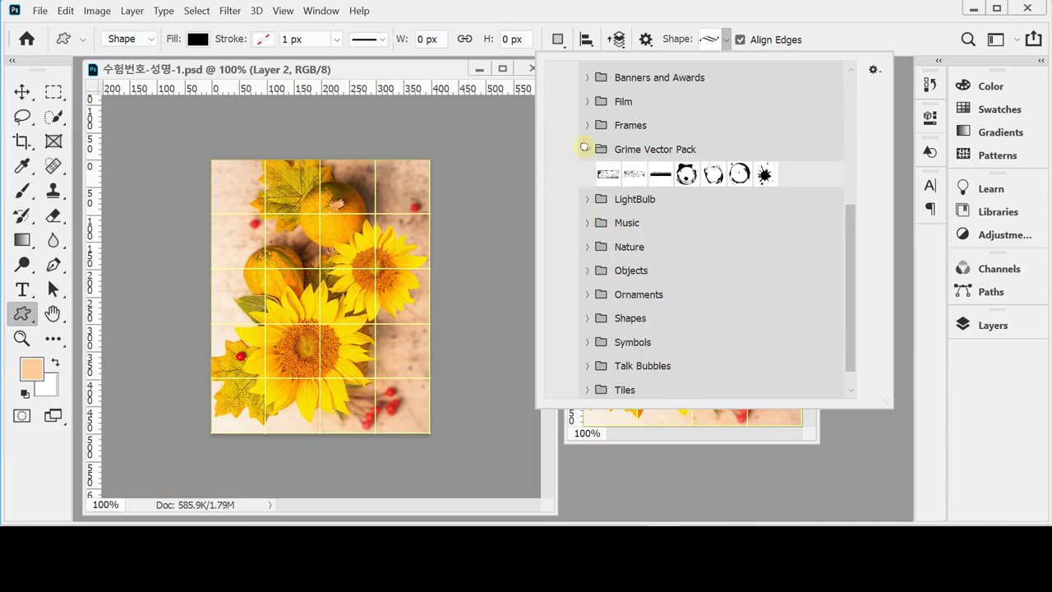
left_click(584, 148)
left_click(585, 126)
left_click(585, 126)
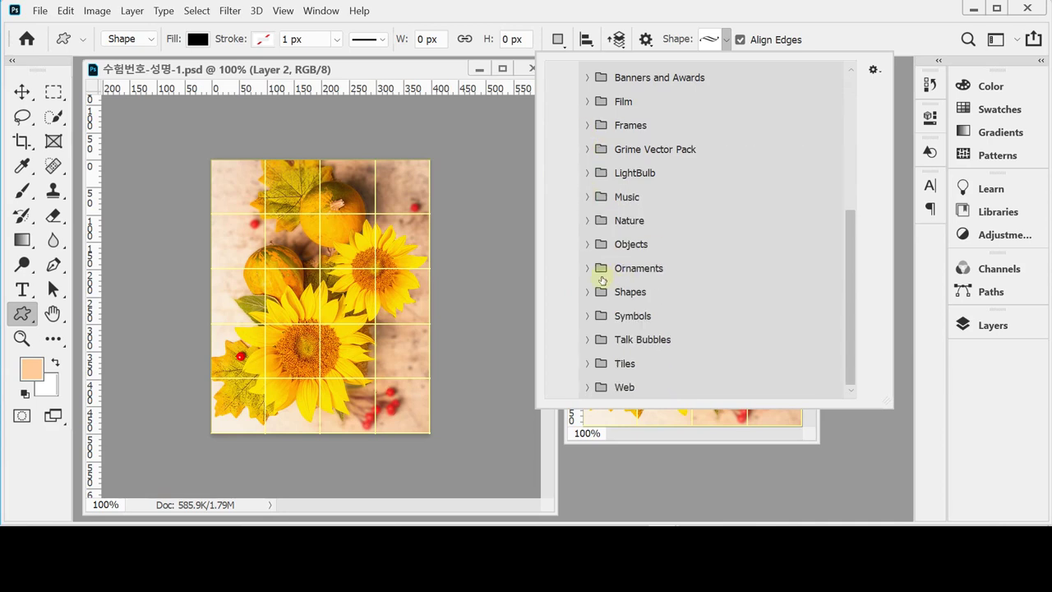
left_click(589, 268)
left_click(589, 268)
left_click(589, 315)
left_click(588, 315)
Draw the Leaf 7 custom shape from the Nature group, about 138 × 212 px, over the small pumpkin in the canvas's upper-left area
left_click(588, 220)
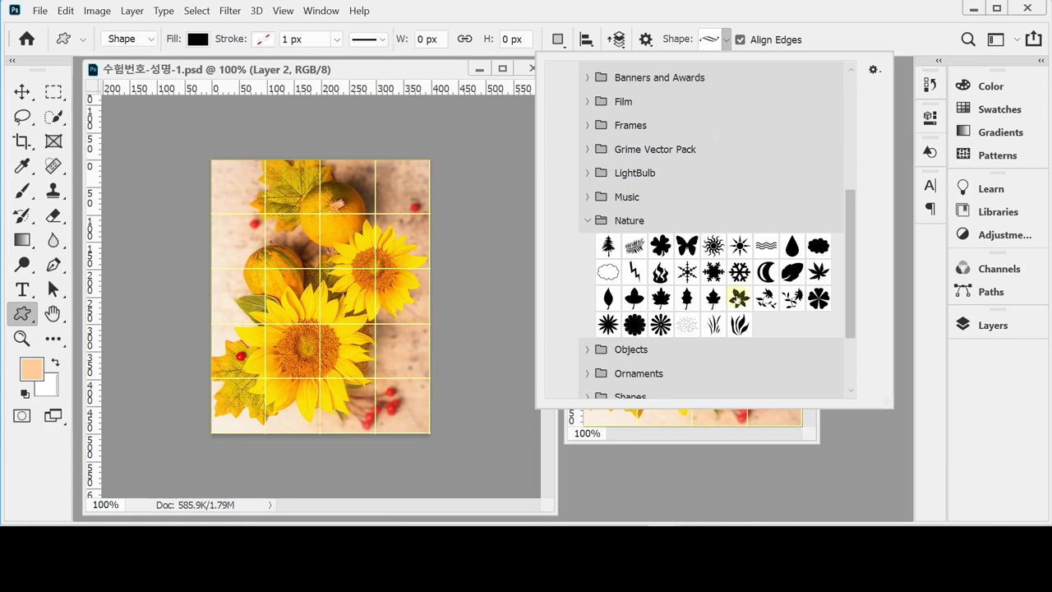
left_click(713, 302)
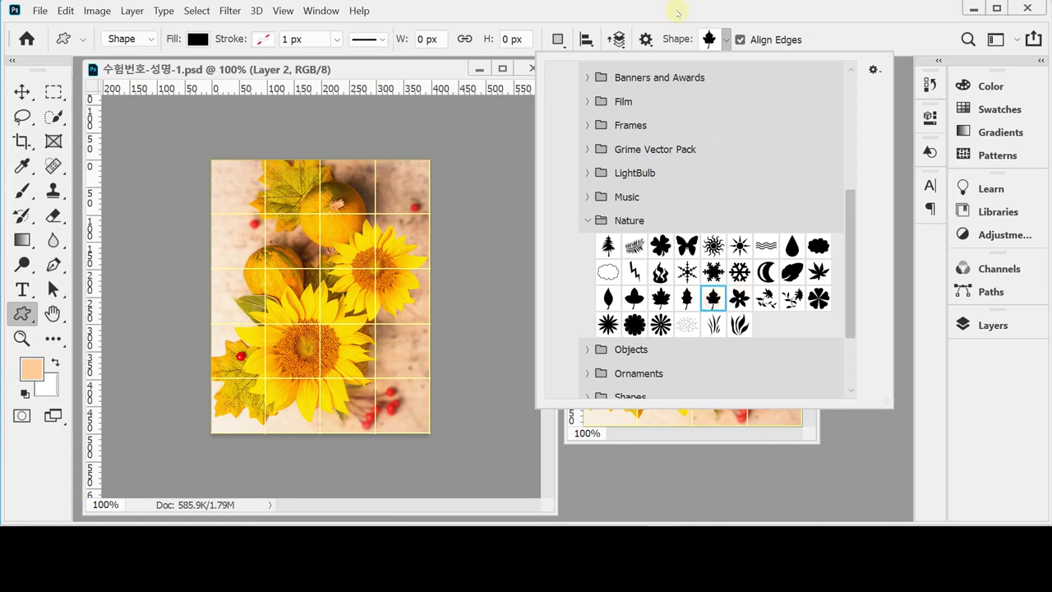
left_click(710, 41)
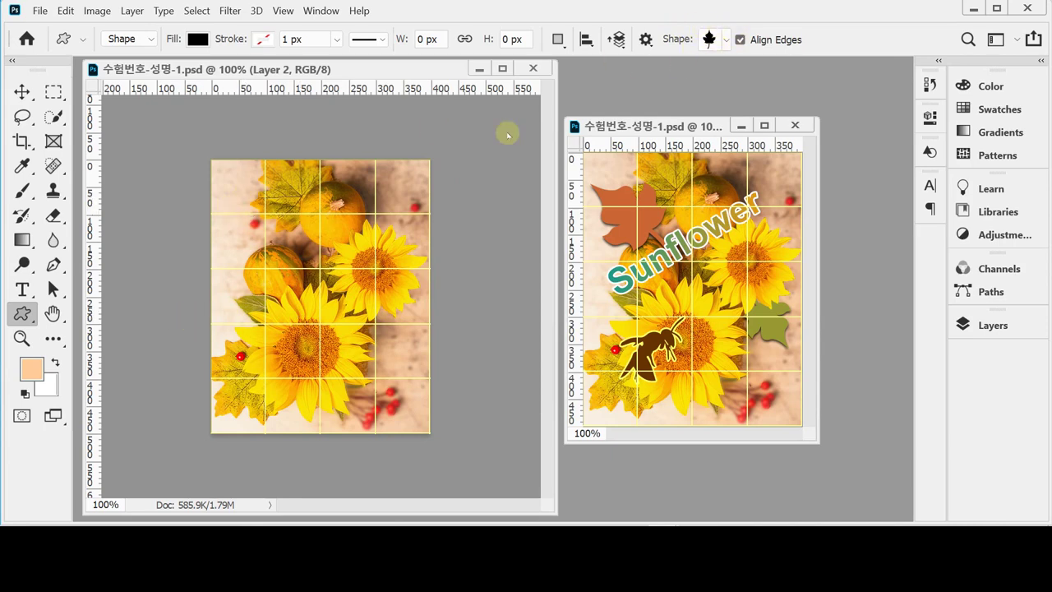
left_click_drag(238, 196, 325, 317)
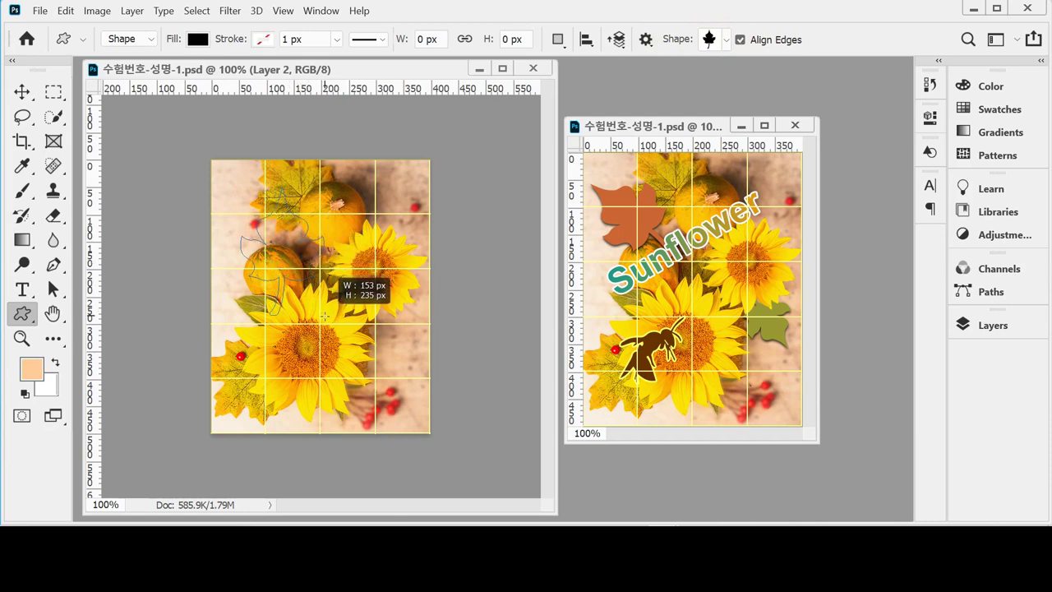
left_click_drag(324, 316, 316, 306)
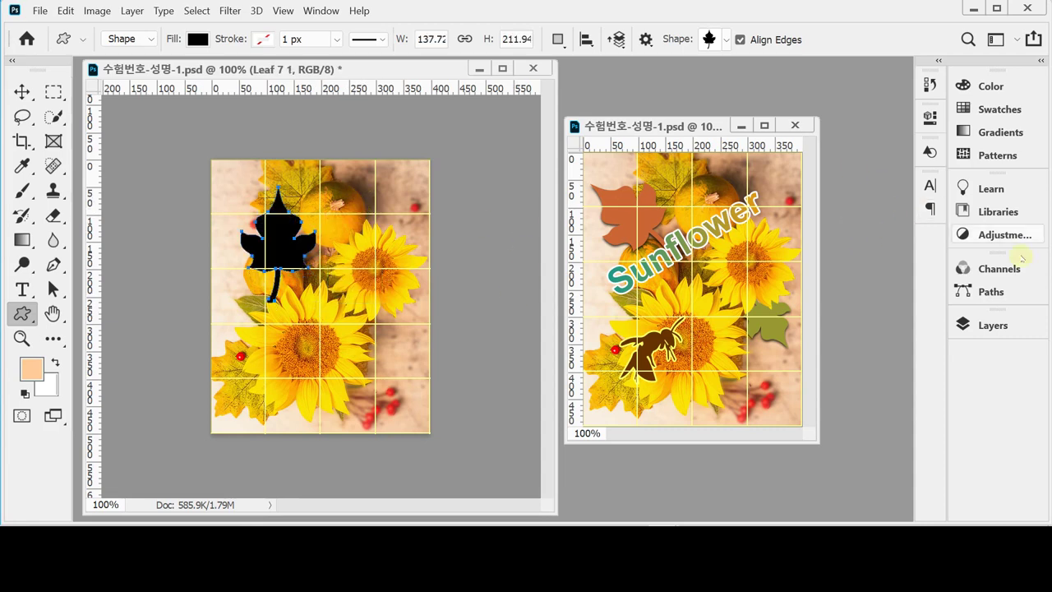
Set the fill color of the leaf shape layer to c63
left_click(986, 325)
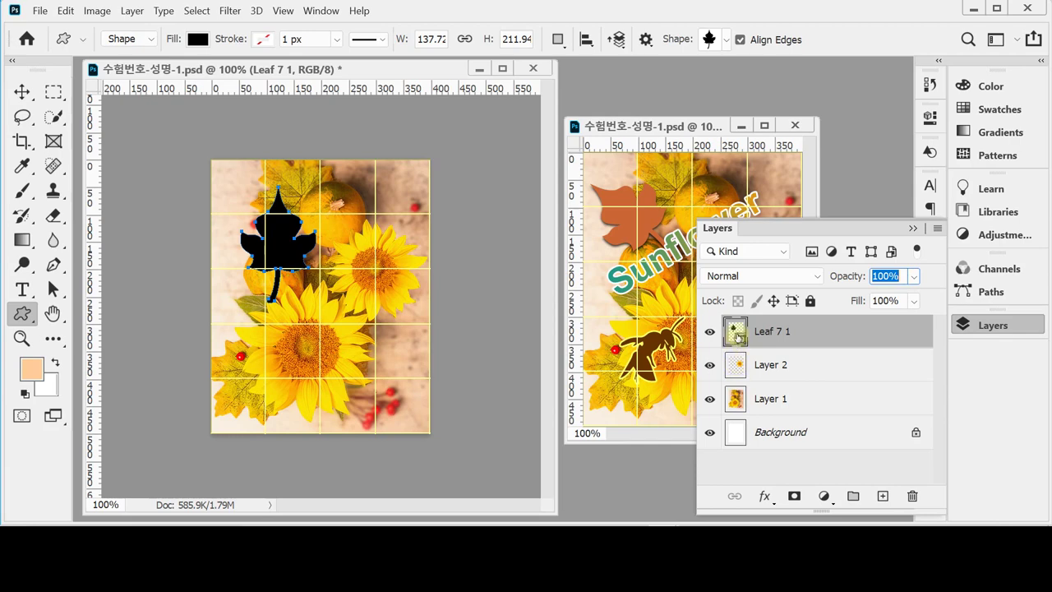
double_click(734, 329)
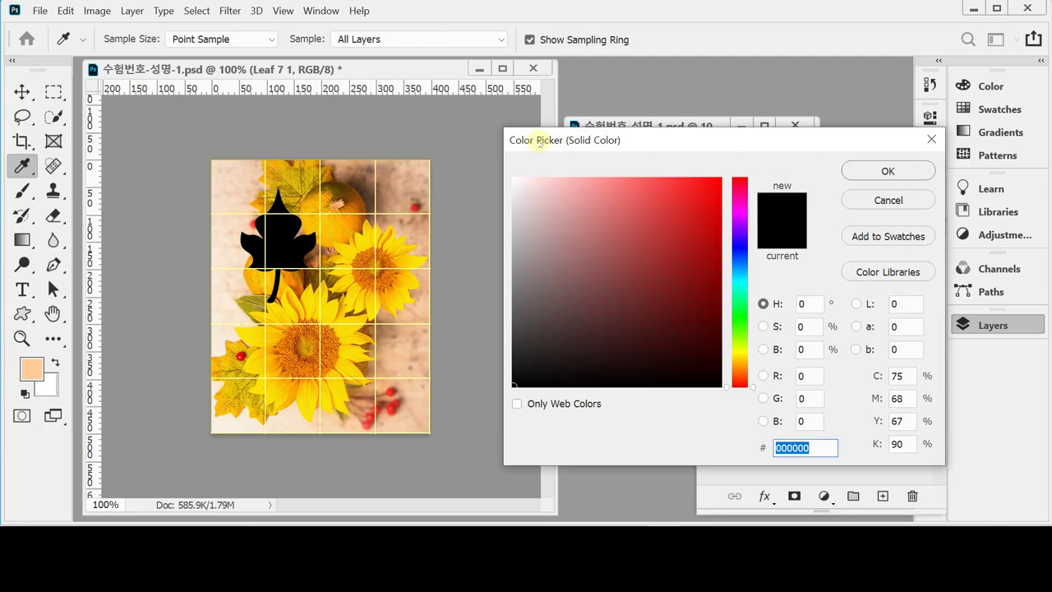
type("c")
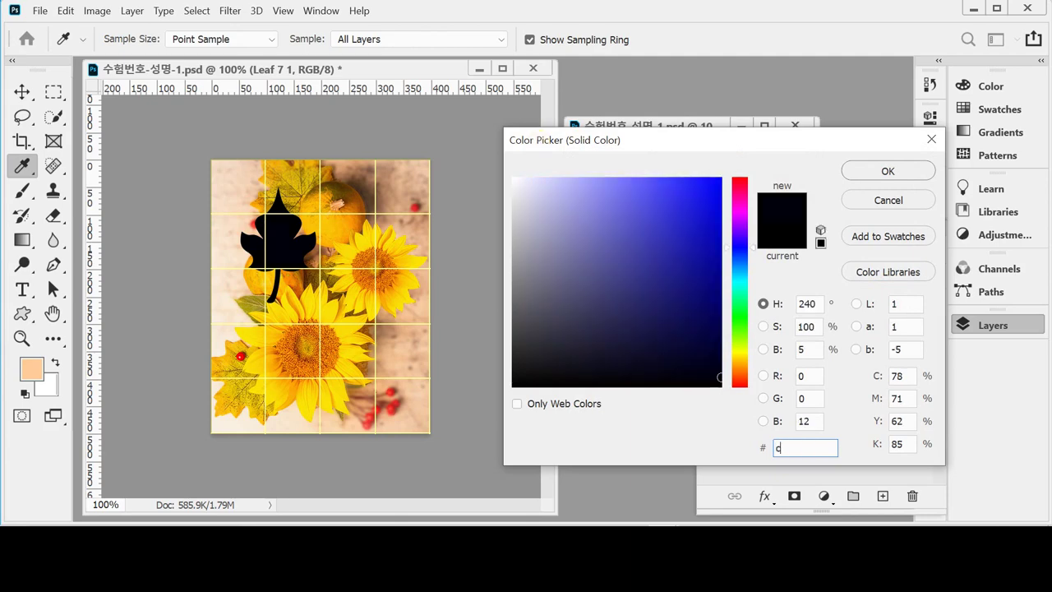
type("63")
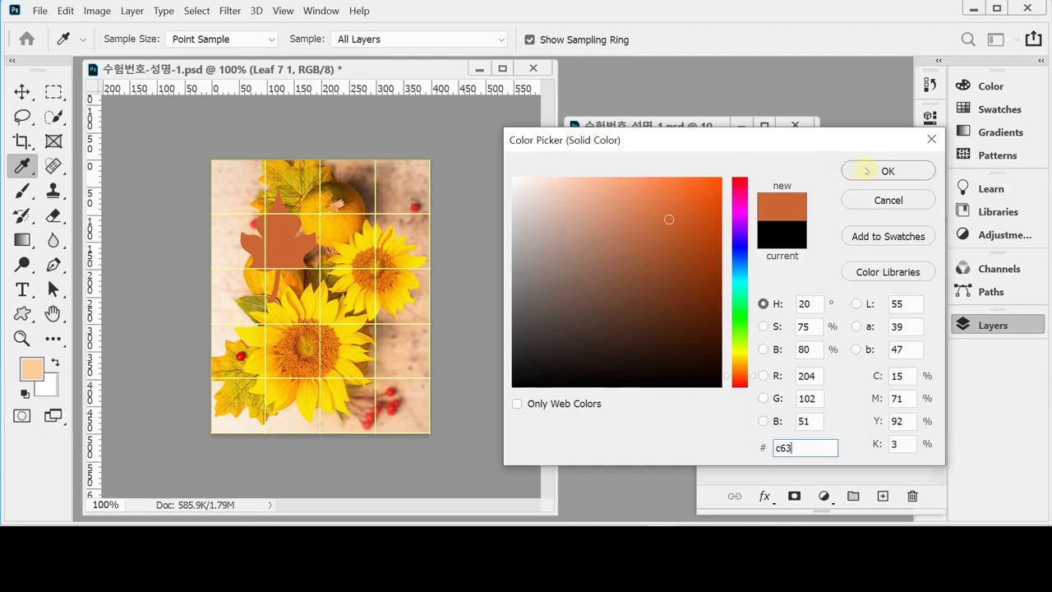
left_click(866, 170)
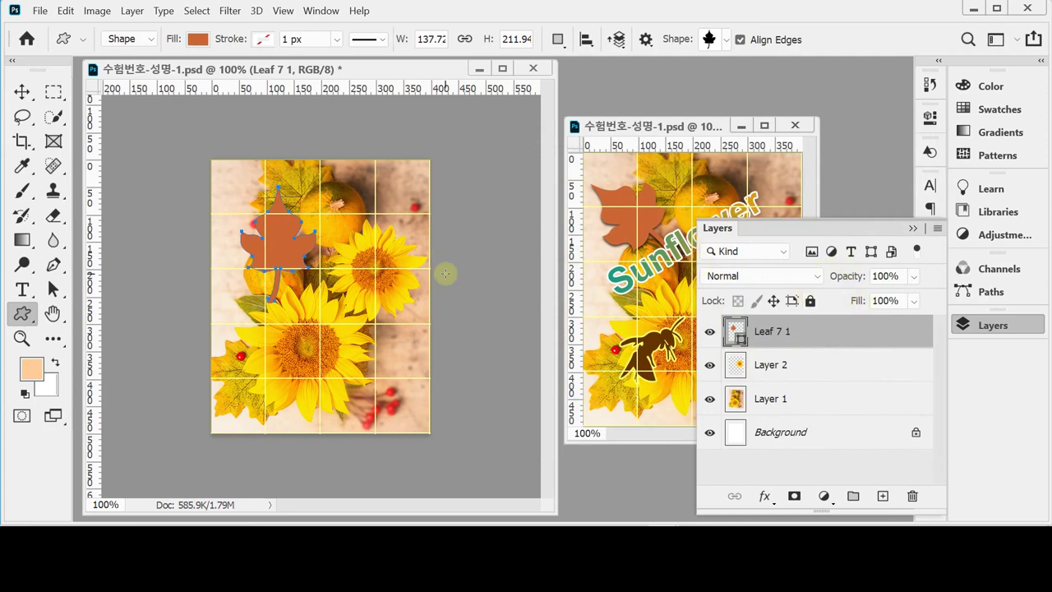
Rotate the leaf shape about 48° counter-clockwise, scale it to about 91%, and position it just above the small pumpkin
key("ctrl+t")
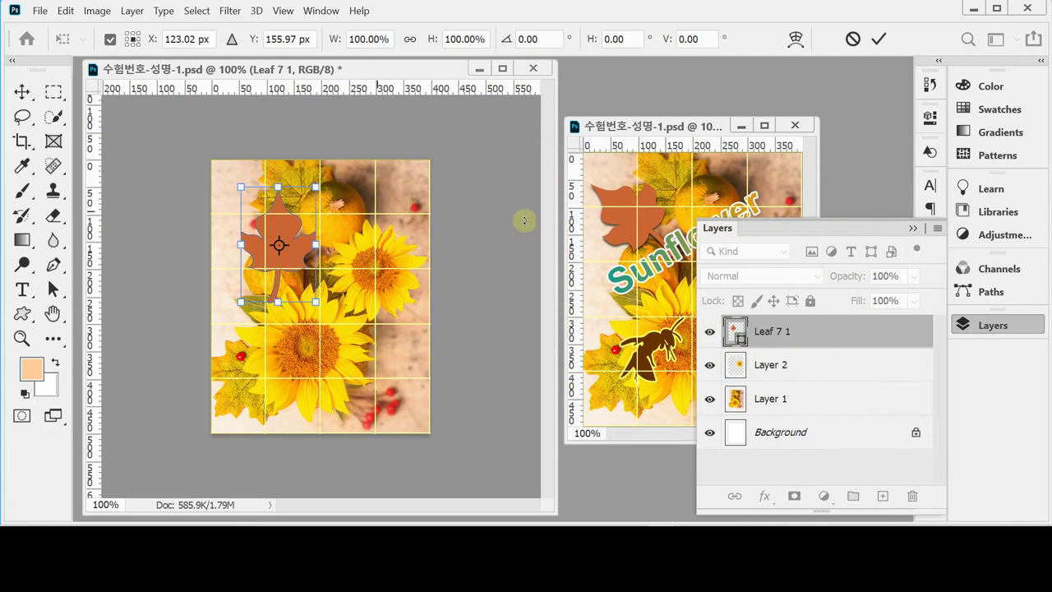
left_click_drag(359, 188, 292, 156)
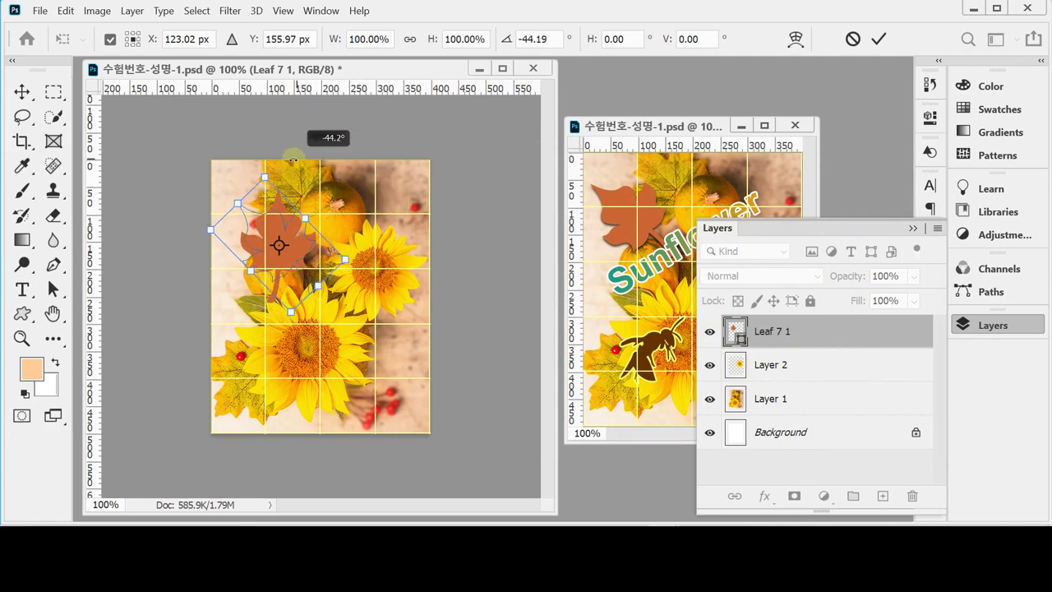
left_click_drag(305, 255, 286, 230)
left_click_drag(319, 193, 316, 189)
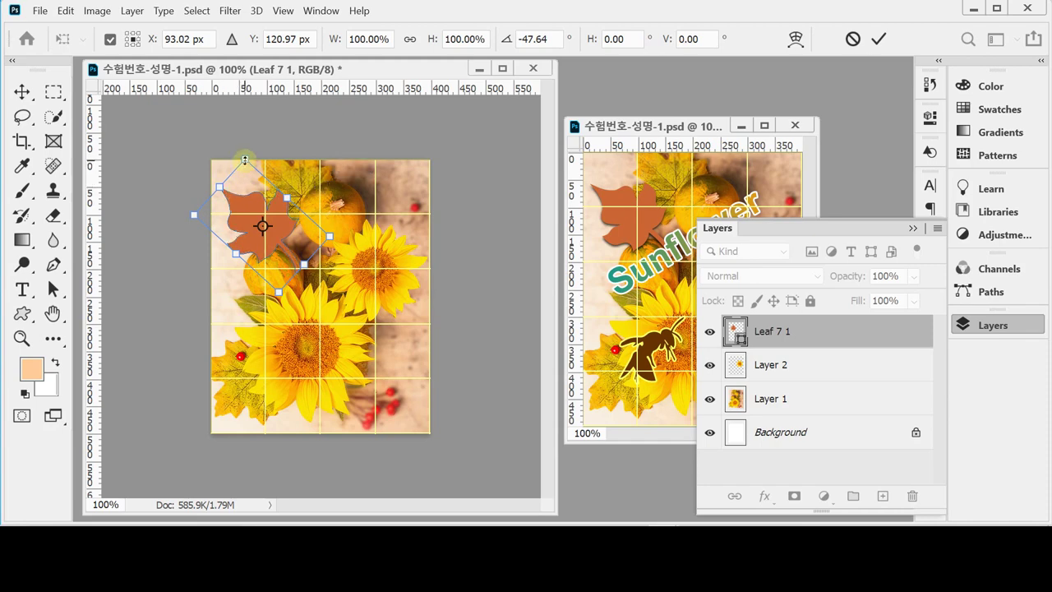
left_click_drag(245, 160, 246, 172)
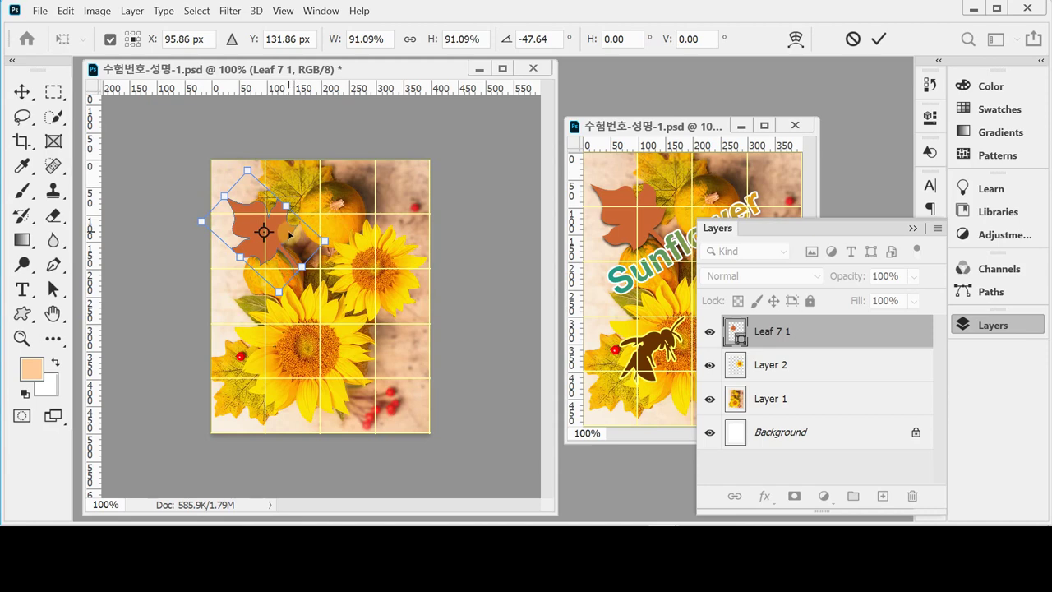
left_click_drag(289, 235, 286, 230)
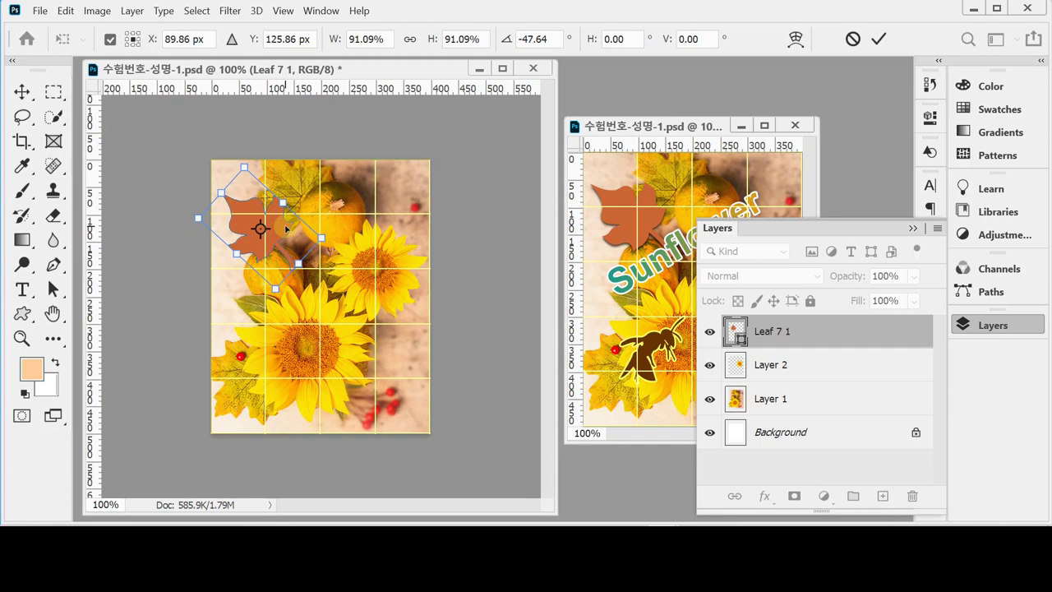
left_click_drag(345, 212, 346, 217)
key("u")
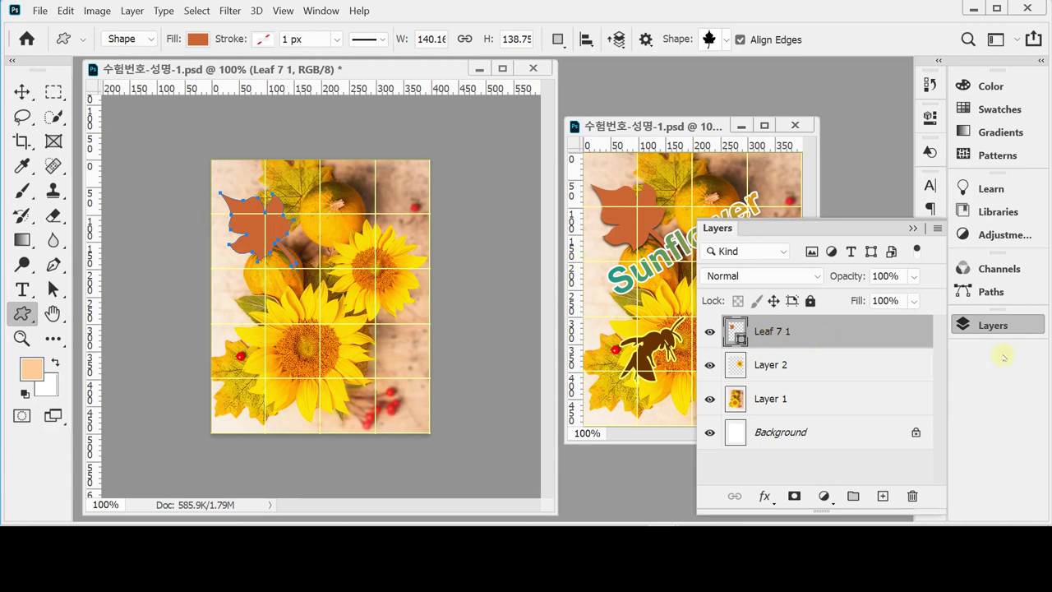
Apply a Drop Shadow to the leaf layer with a distance of 3 px and a size of 5 px
left_click(763, 497)
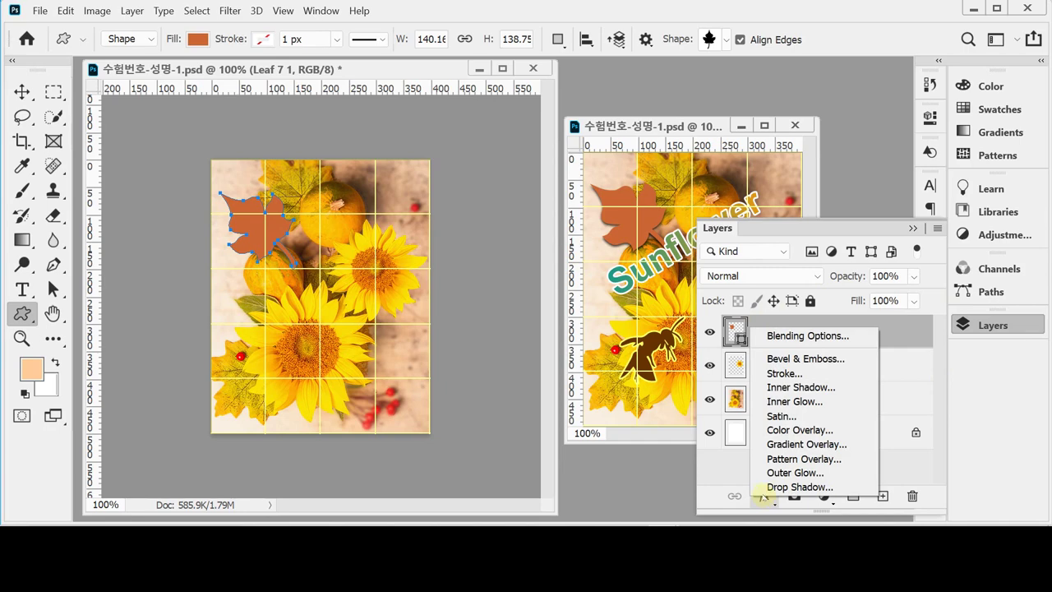
left_click(800, 487)
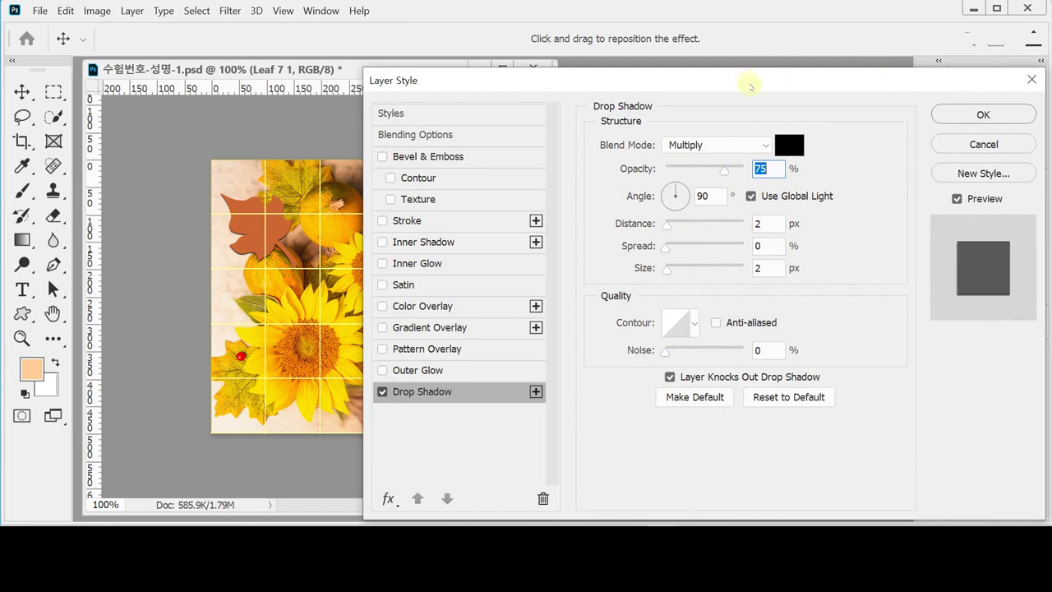
left_click_drag(752, 86, 754, 84)
left_click(761, 222)
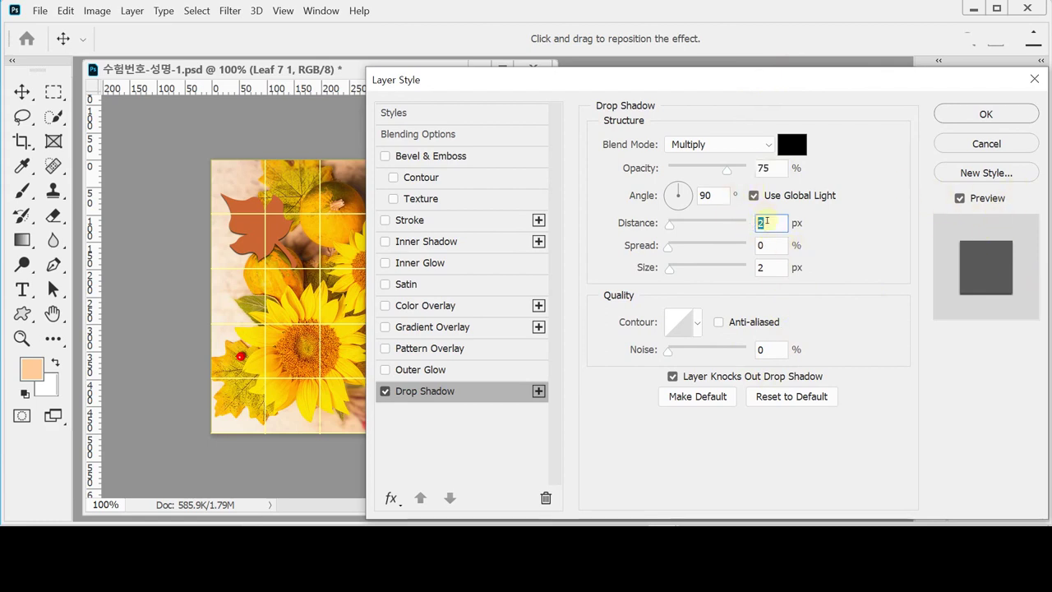
type("3")
left_click(769, 267)
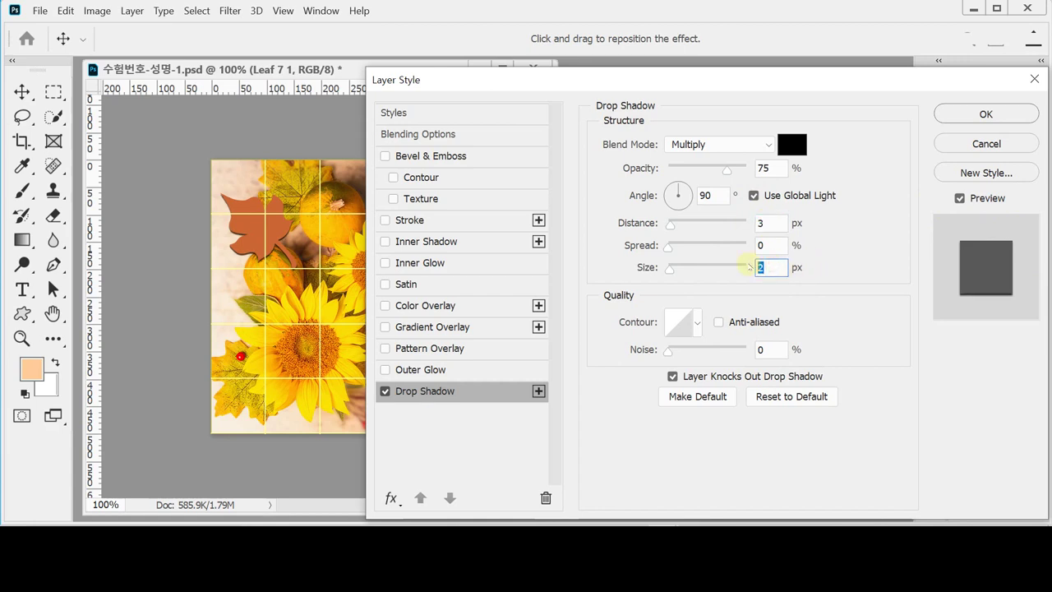
type("5")
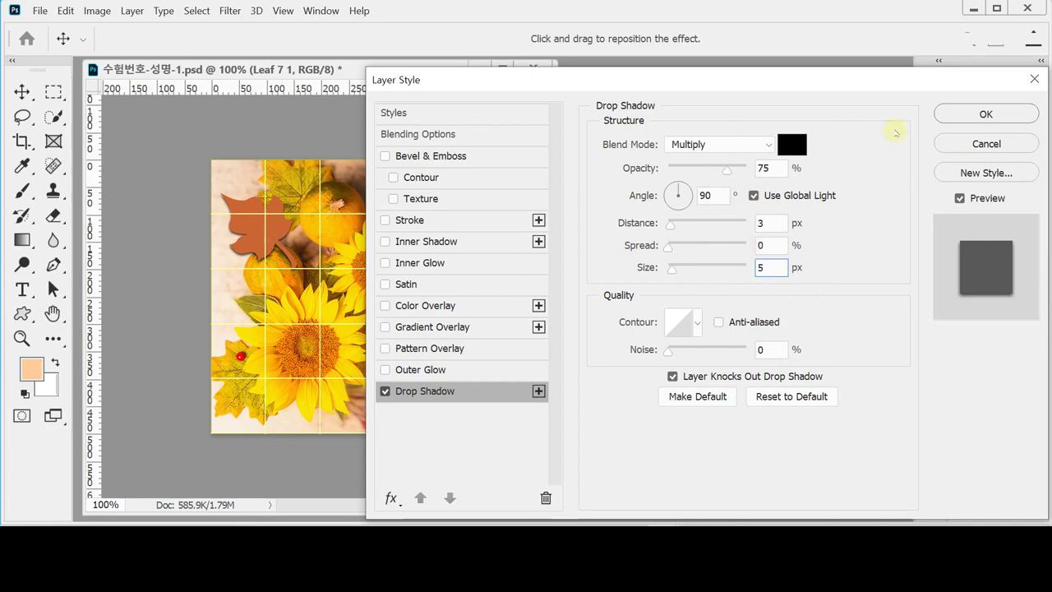
left_click(985, 114)
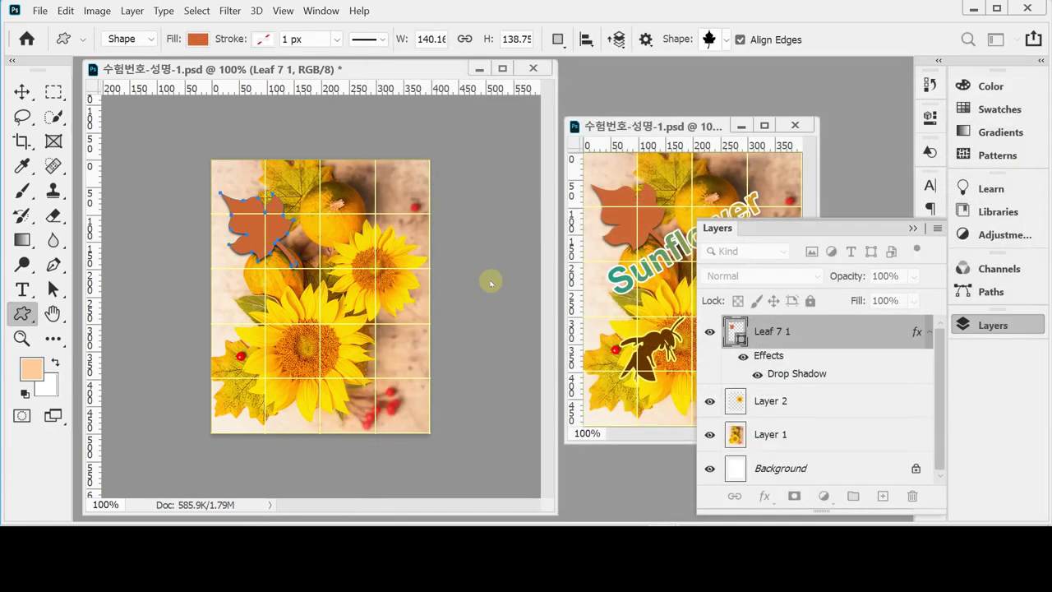
left_click(966, 325)
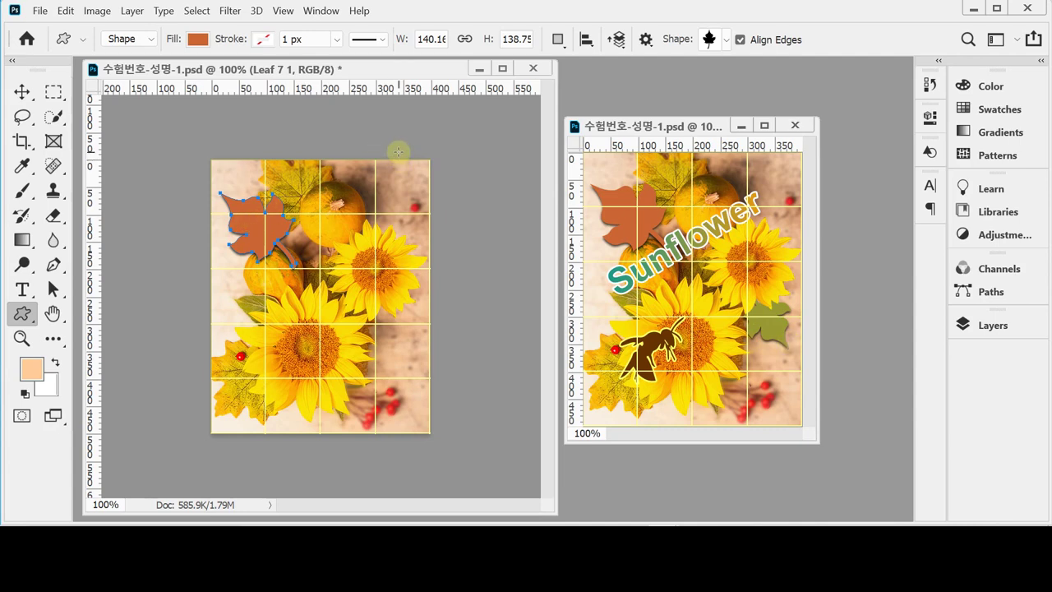
Duplicate the leaf layer, move the copy below the small sunflower, scale it to about 77% and rotate it about -171°
key("ctrl+j")
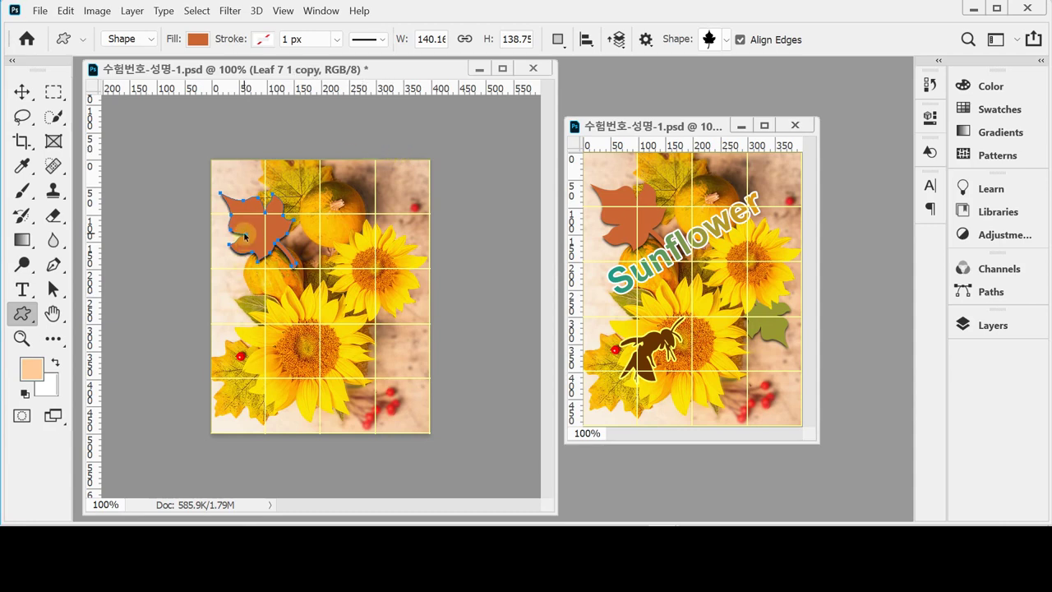
key("ctrl+t")
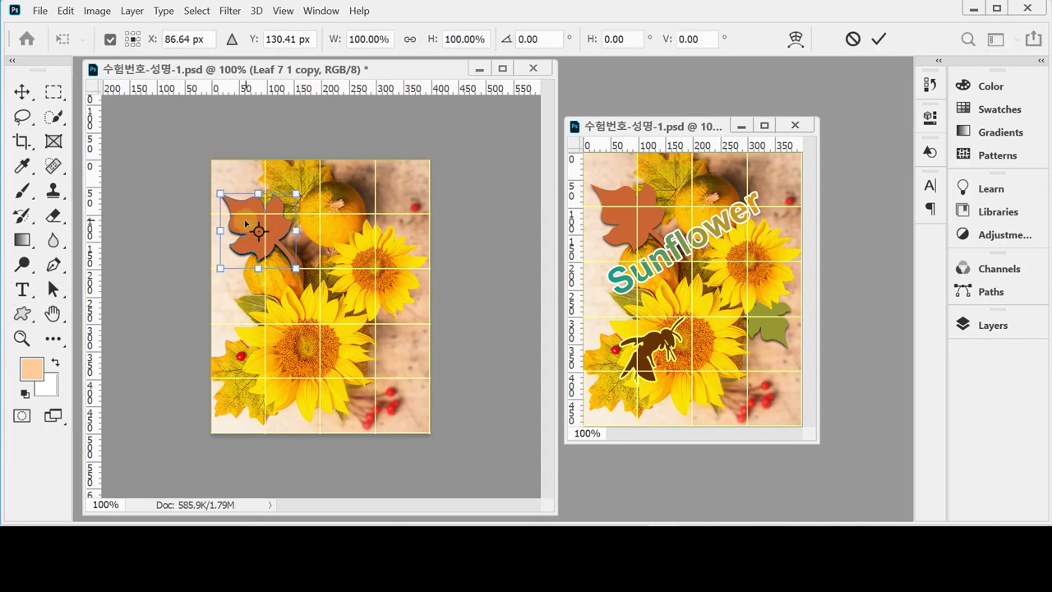
left_click_drag(244, 223, 347, 266)
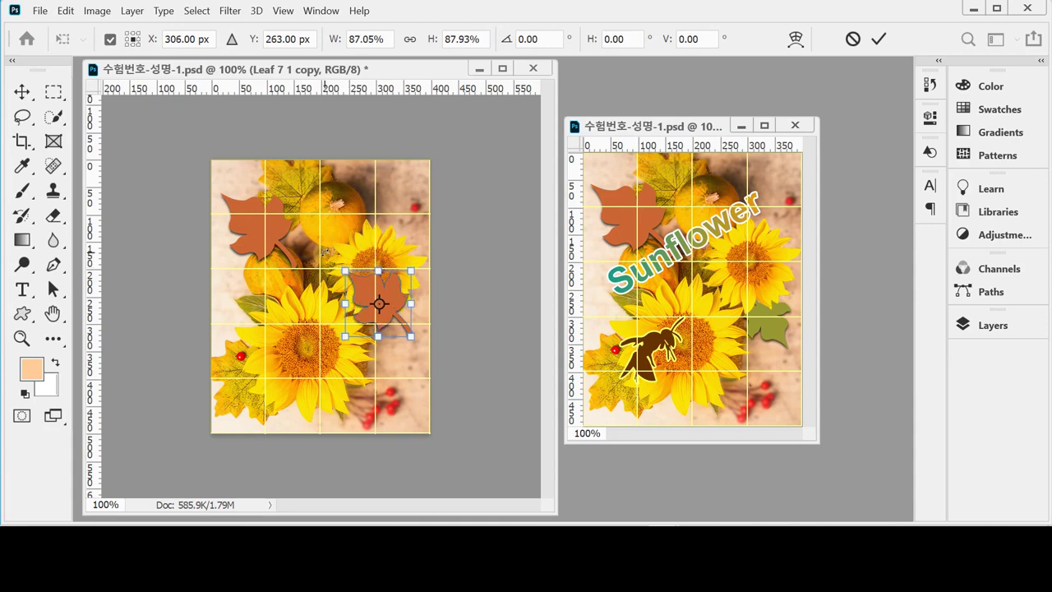
left_click_drag(327, 250, 421, 347)
left_click_drag(391, 312, 414, 345)
mouse_move(396, 336)
left_mouse_down()
mouse_move(431, 316)
mouse_move(394, 330)
mouse_move(401, 337)
left_mouse_up()
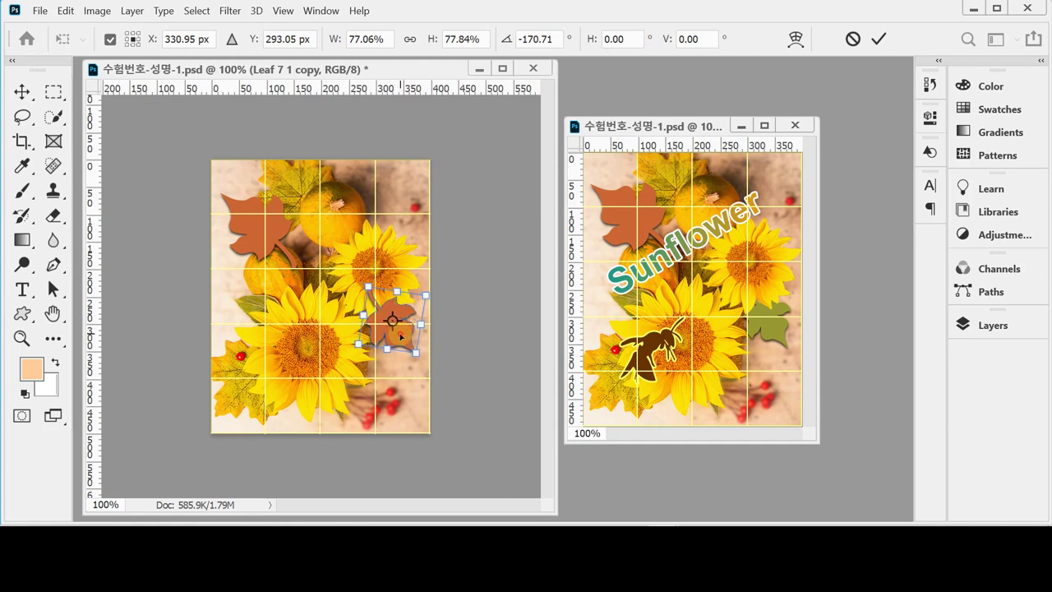
key("Return")
Set the fill color of the copied leaf shape to 993
left_click(962, 329)
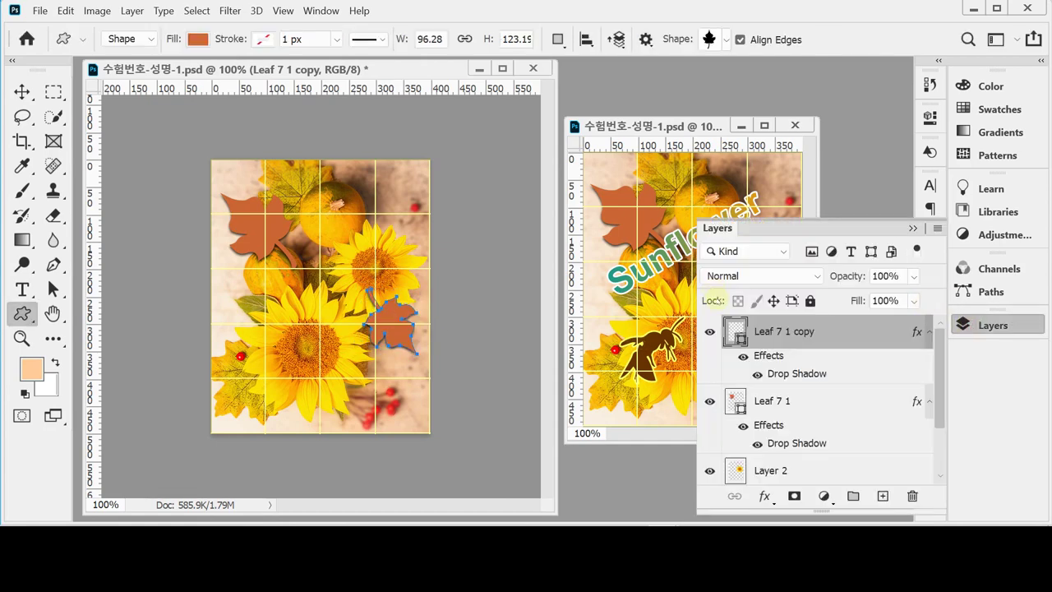
double_click(739, 337)
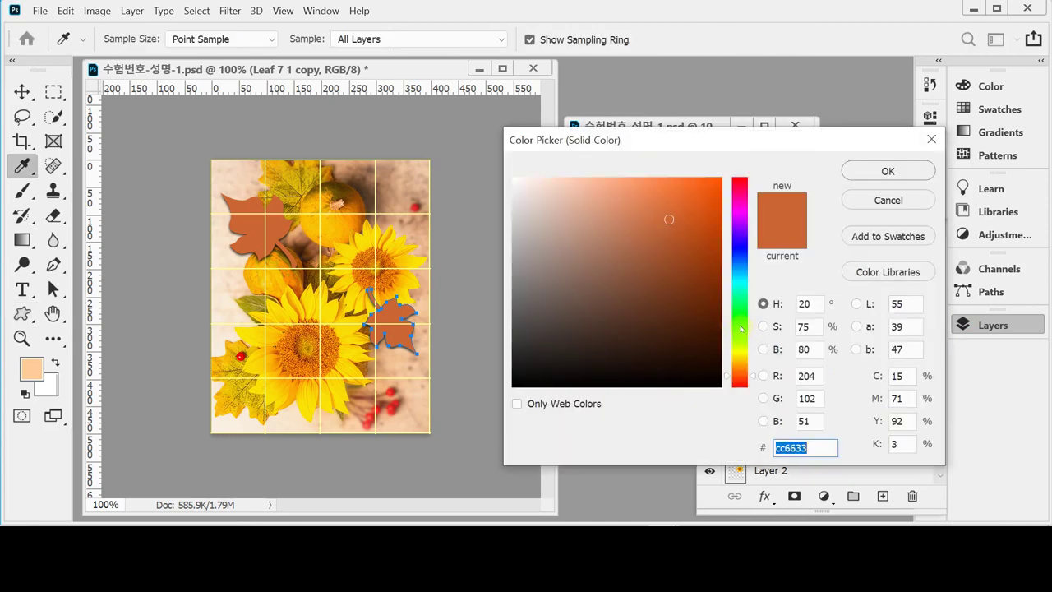
type("993")
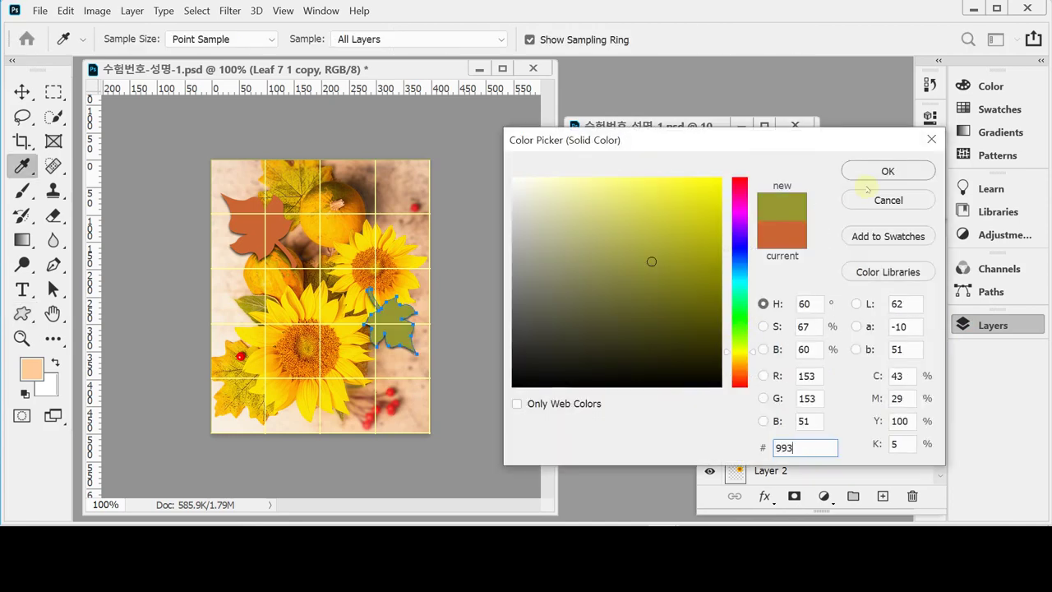
left_click(887, 170)
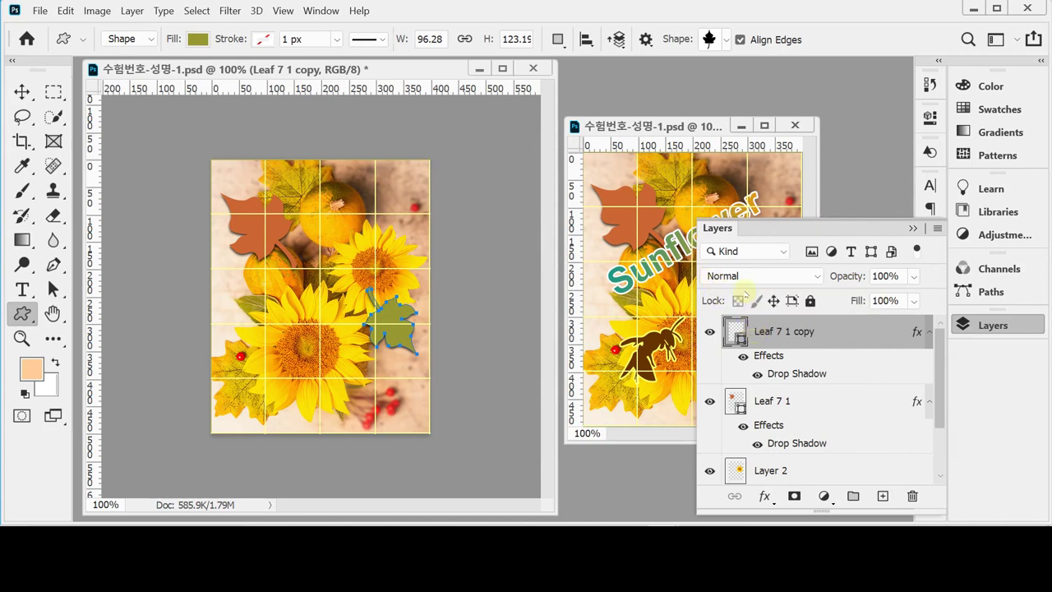
left_click(992, 327)
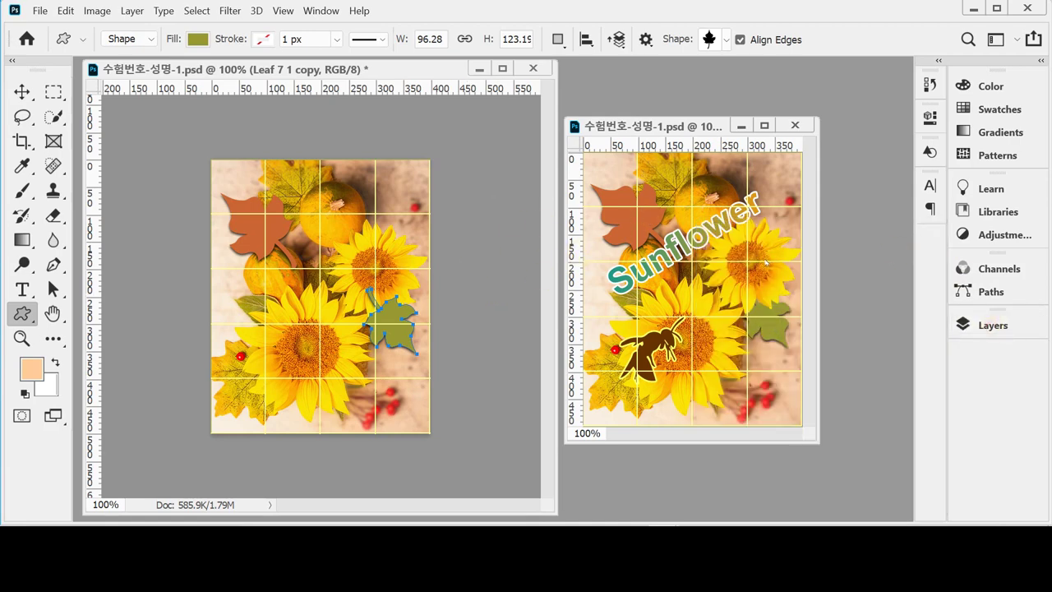
Send the green leaf copy behind the small sunflower on Layer 2 and hide its path outline
left_click(461, 301)
left_click(496, 310)
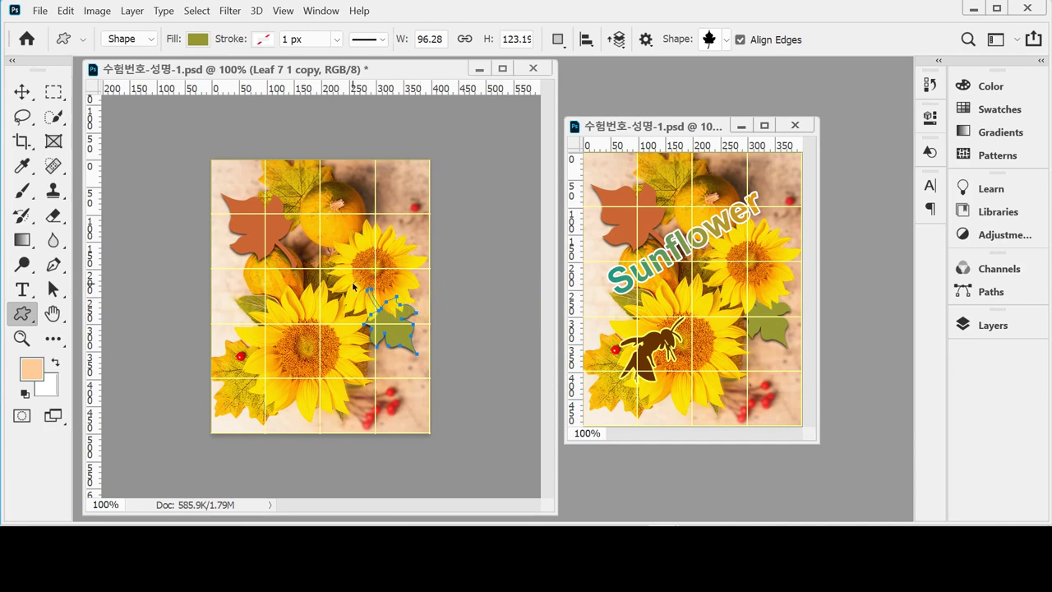
key("ctrl+z")
key("ctrl+shift+z")
key("Return")
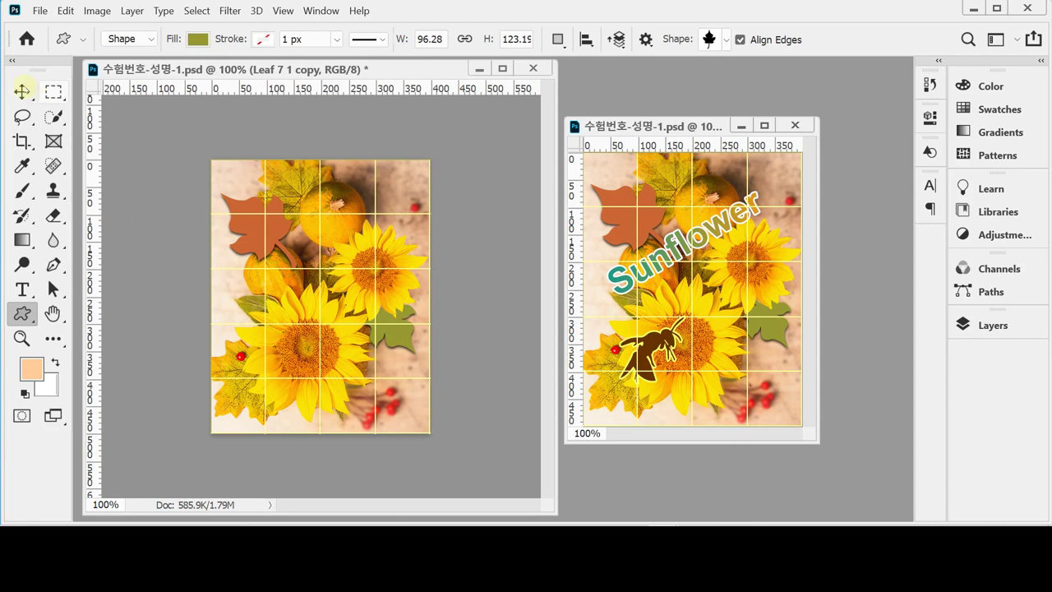
Select the orange leaf's layer, Leaf 7 1, as the topmost layer of the stack
left_click(22, 91)
left_click(1002, 330)
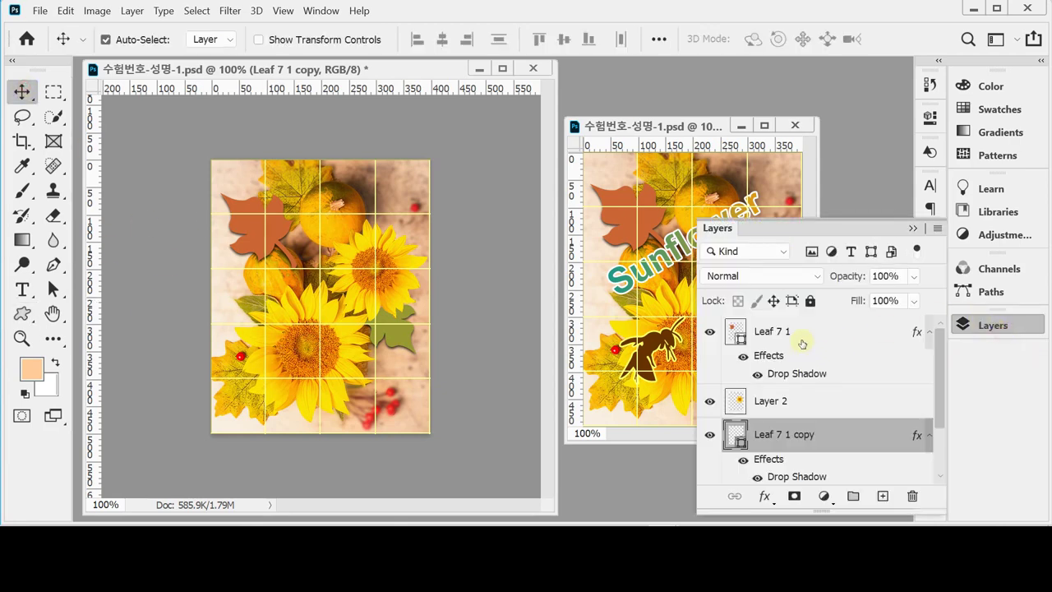
left_click(799, 330)
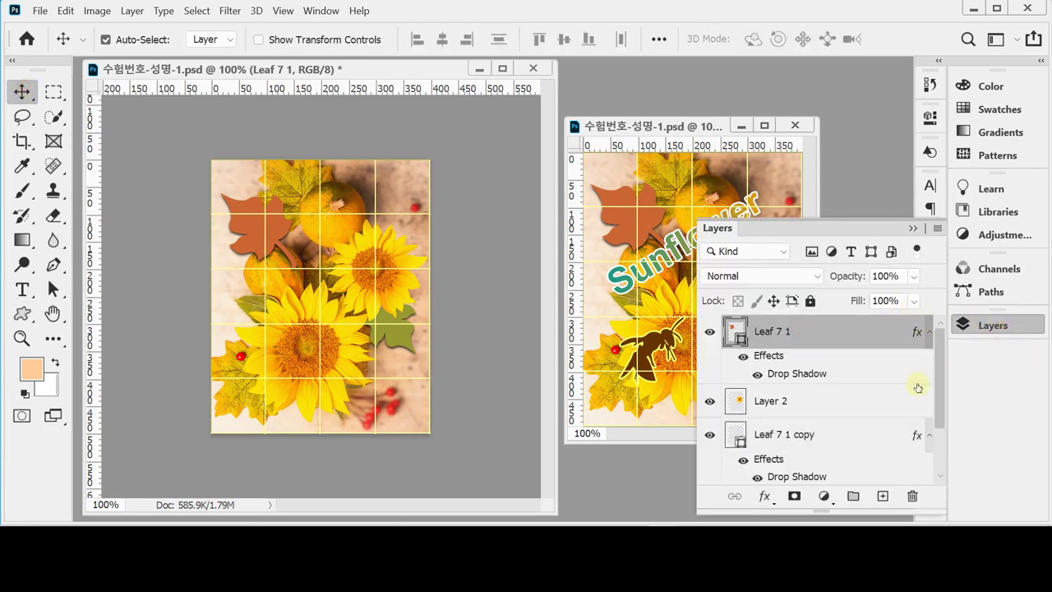
left_click(978, 326)
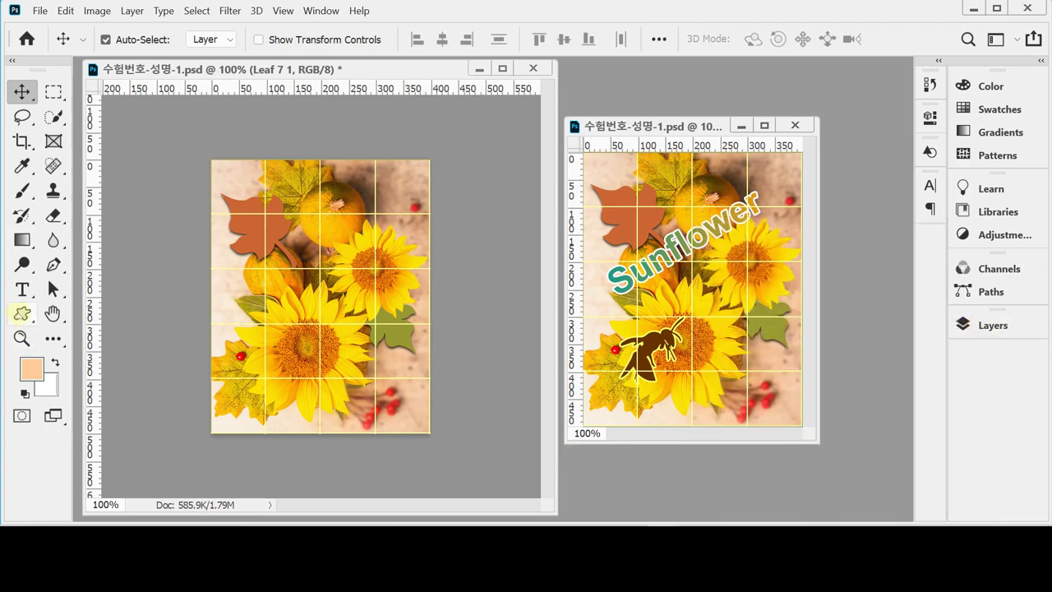
Choose the flying hornet custom shape from the Insects and Arachnids group of the legacy 2019 Shapes
left_click(23, 313)
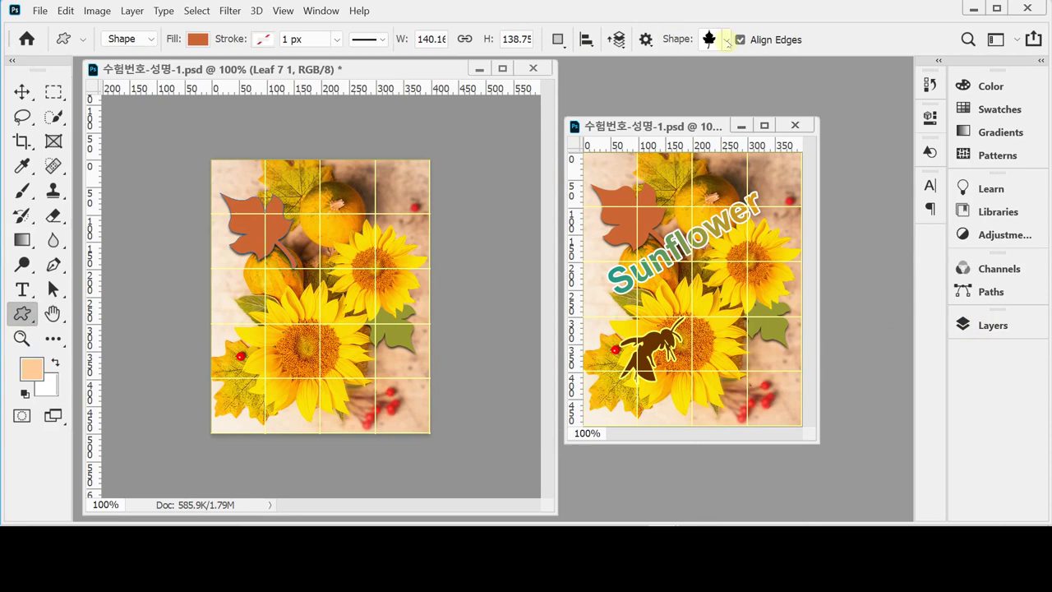
left_click(726, 42)
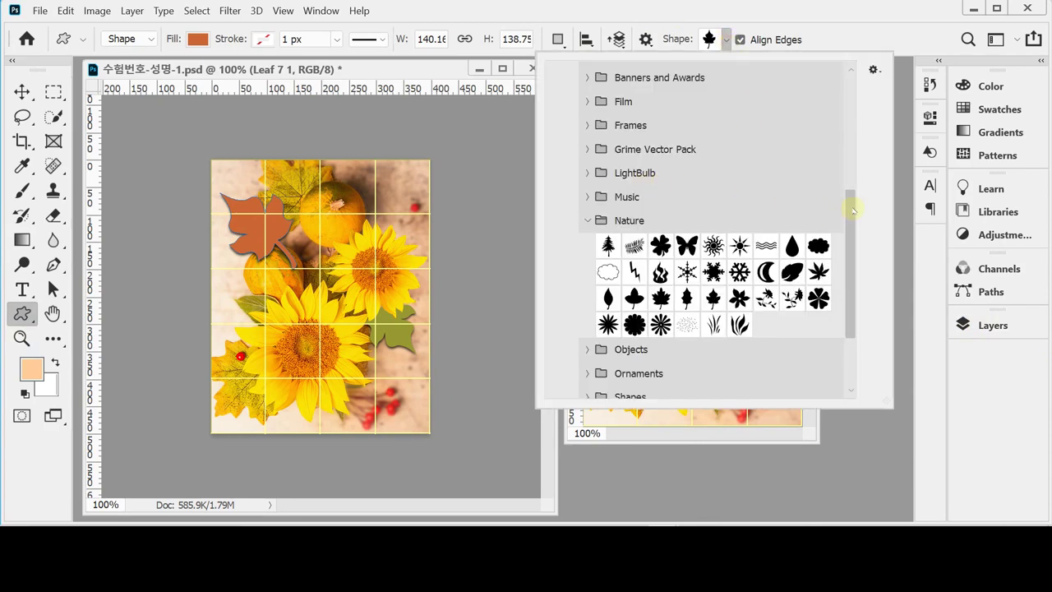
left_click_drag(852, 209, 859, 76)
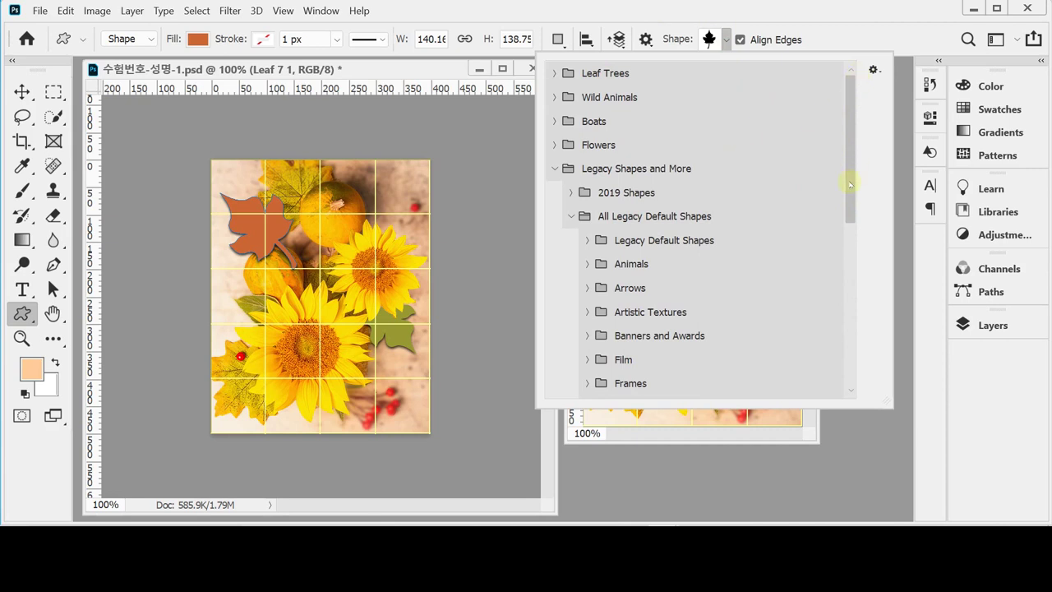
left_click(587, 264)
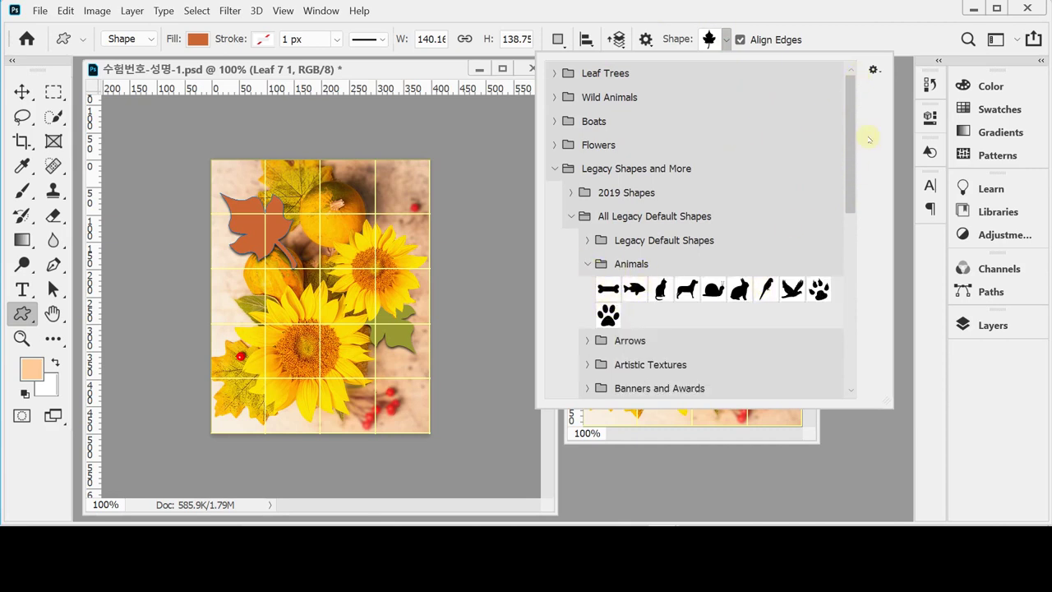
left_click(570, 218)
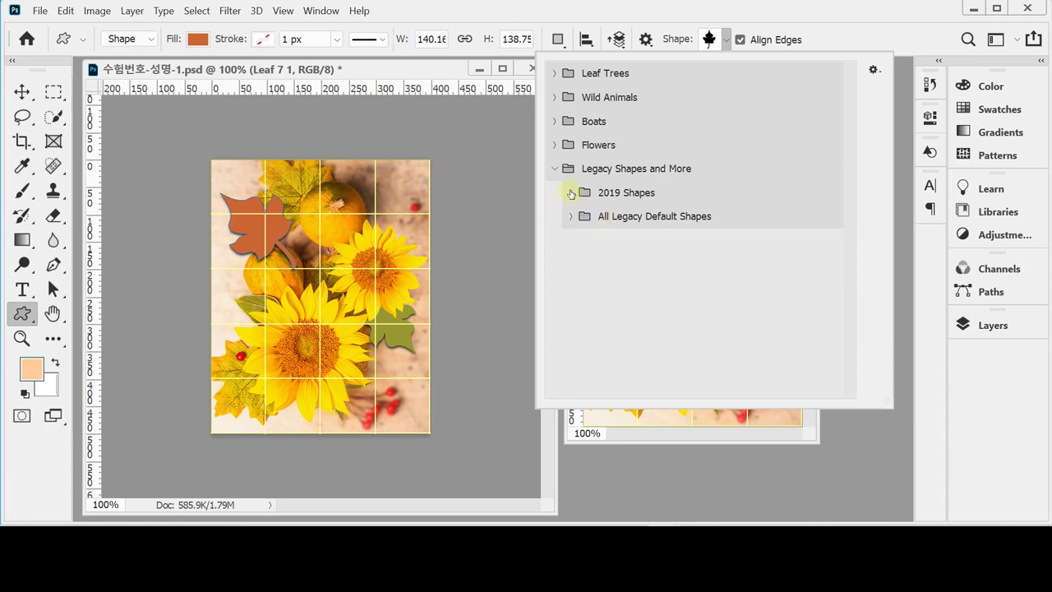
left_click(570, 192)
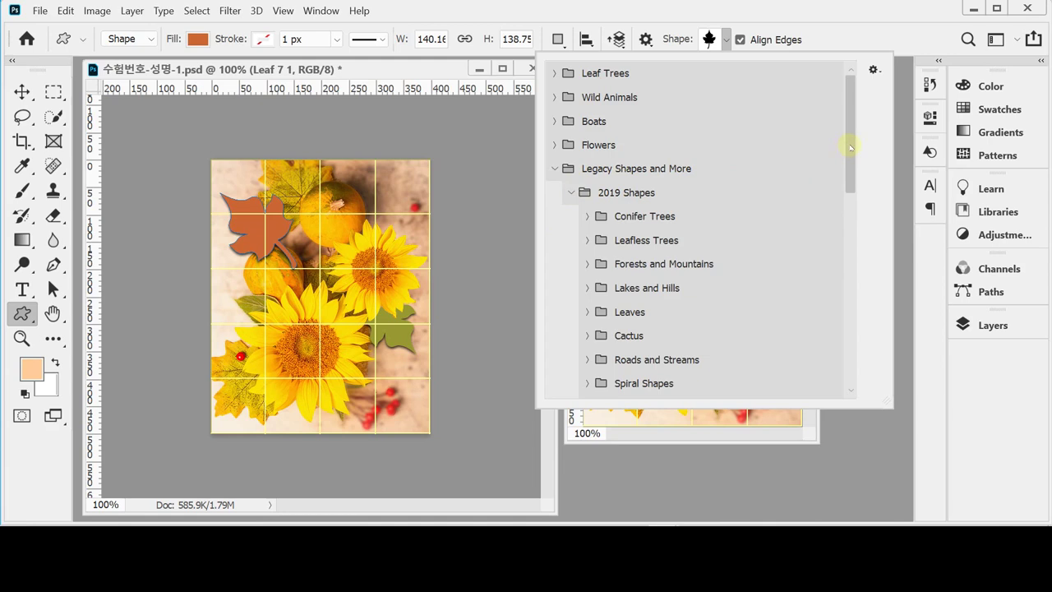
left_click_drag(850, 148, 859, 265)
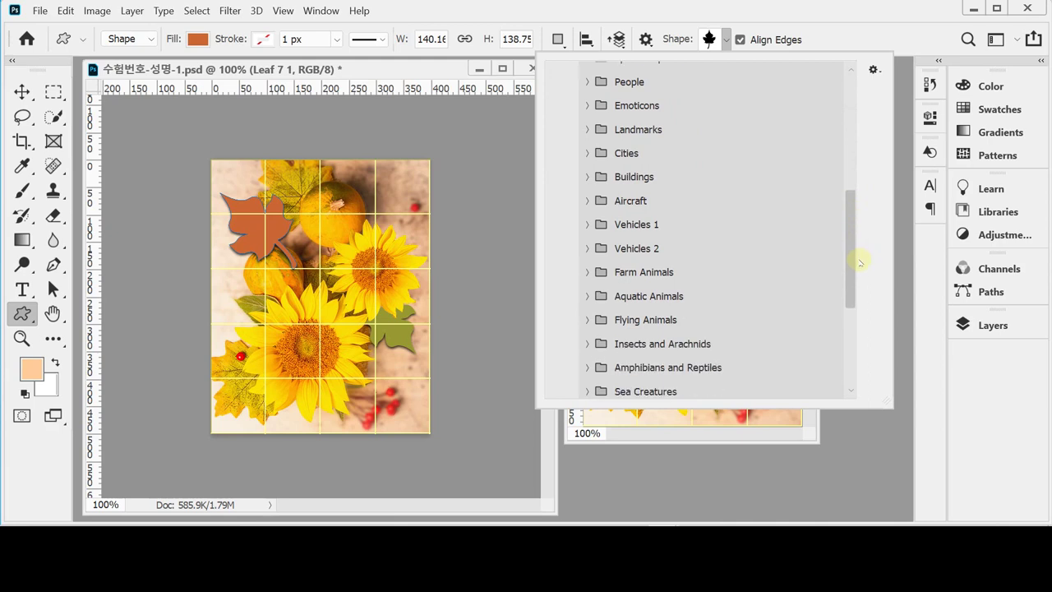
left_click(586, 345)
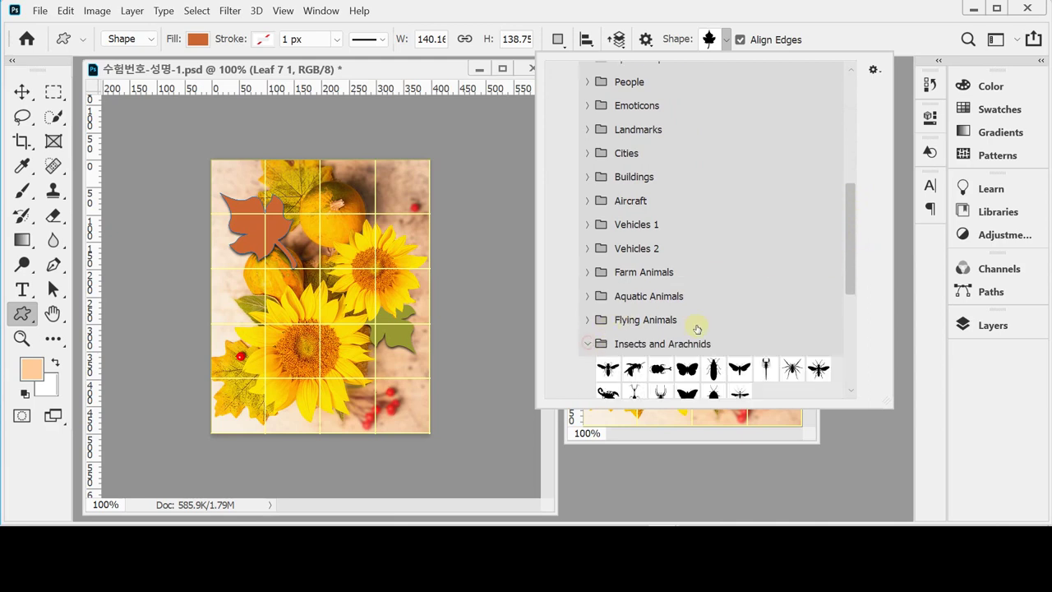
left_click_drag(855, 251, 859, 321)
scroll(858, 301, "up", 3)
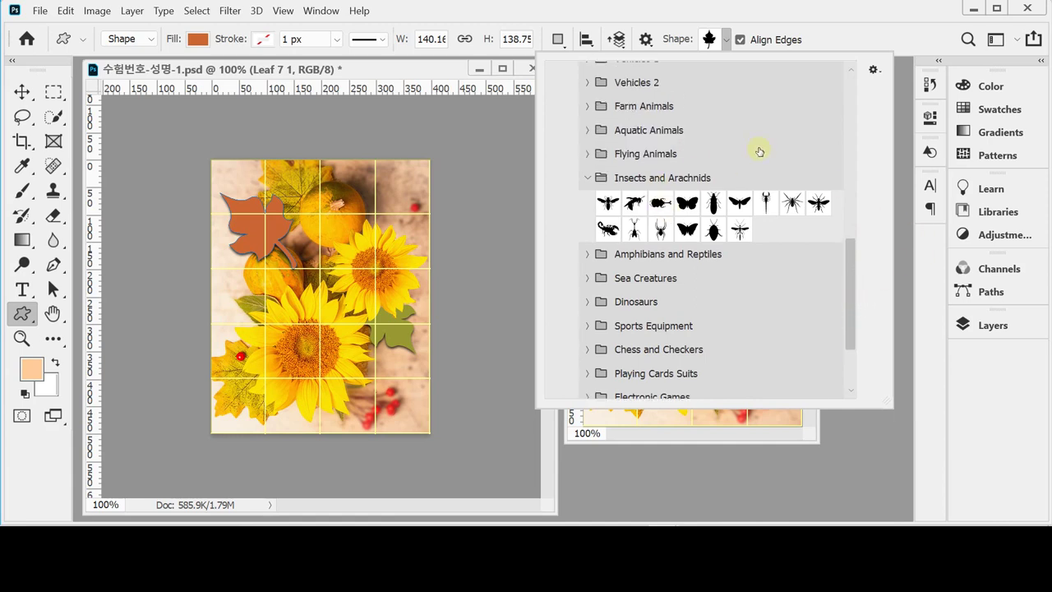
left_click(634, 202)
left_click(811, 23)
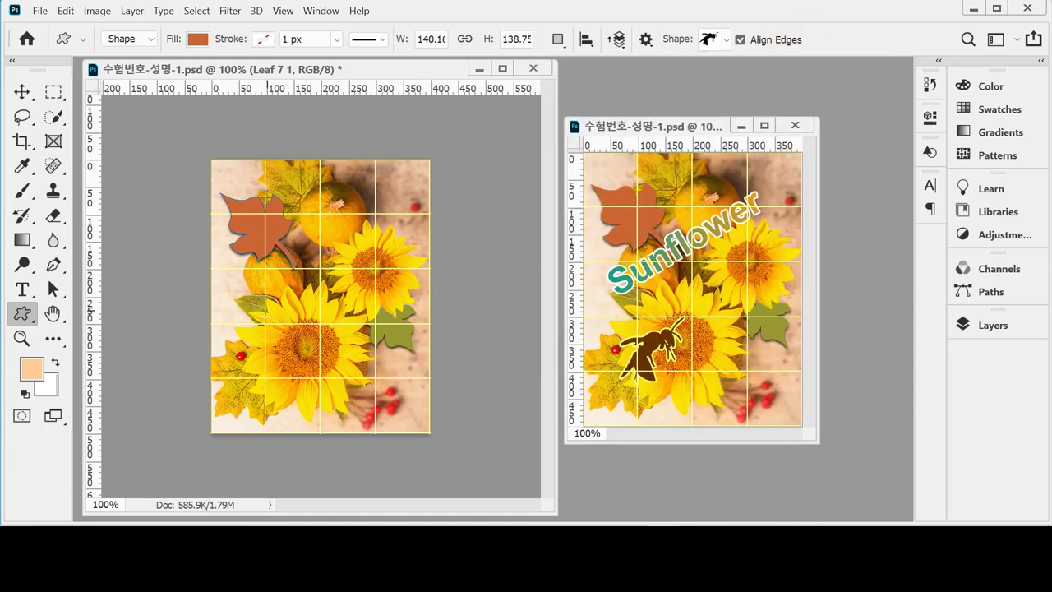
Draw the hornet shape about 144 px wide and 95 px high over the center of the large sunflower
left_click_drag(255, 322, 338, 416)
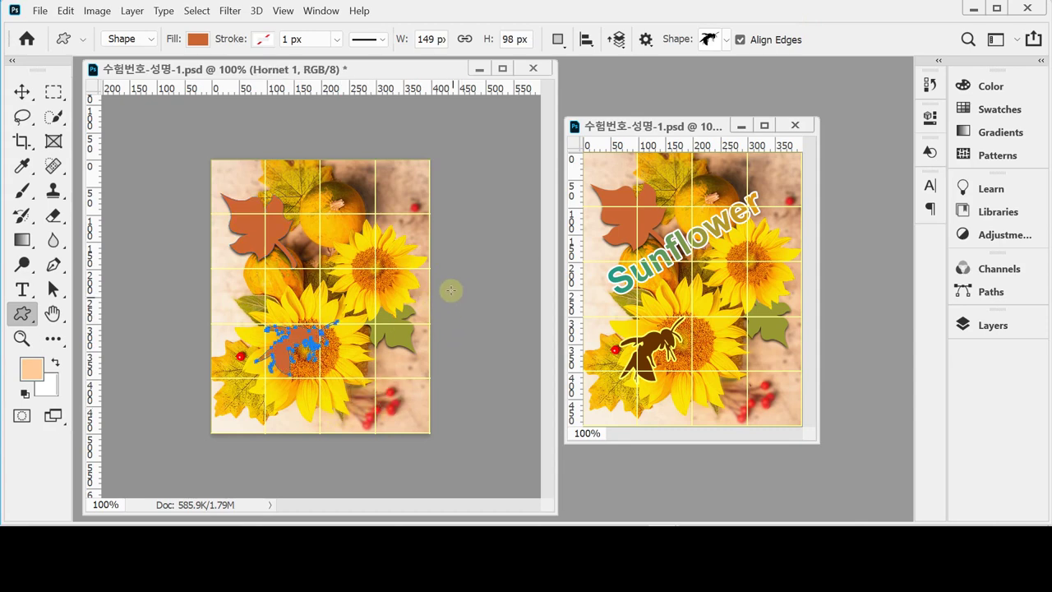
key("ctrl+z")
left_click_drag(278, 323, 340, 399)
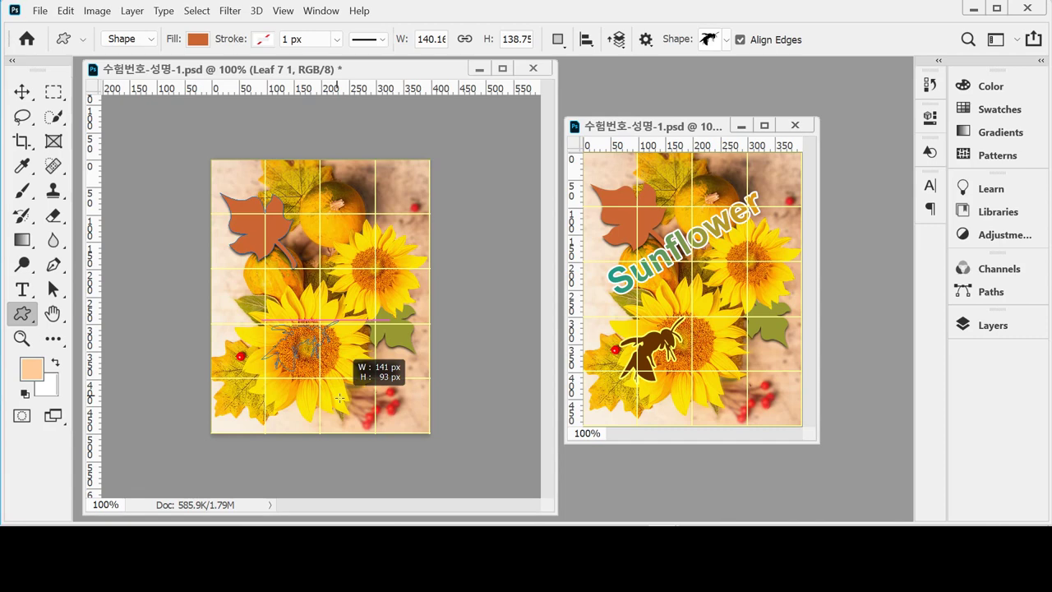
left_click_drag(340, 399, 341, 400)
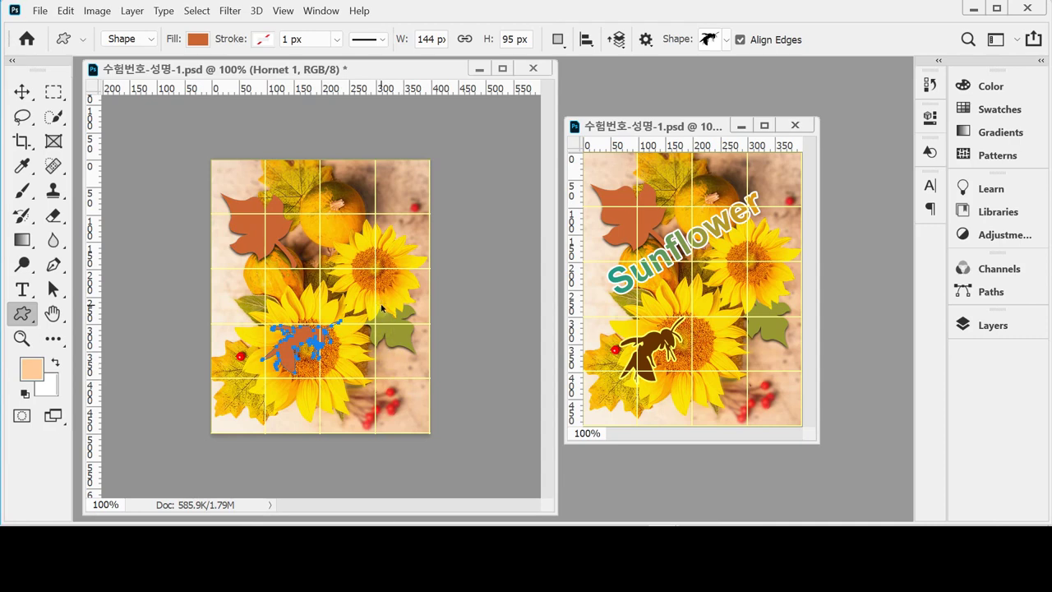
Scale the hornet to about 113%, rotate it about -18°, and center it near X 140 px, Y 370 px
key("ctrl+t")
left_click_drag(339, 374, 347, 383)
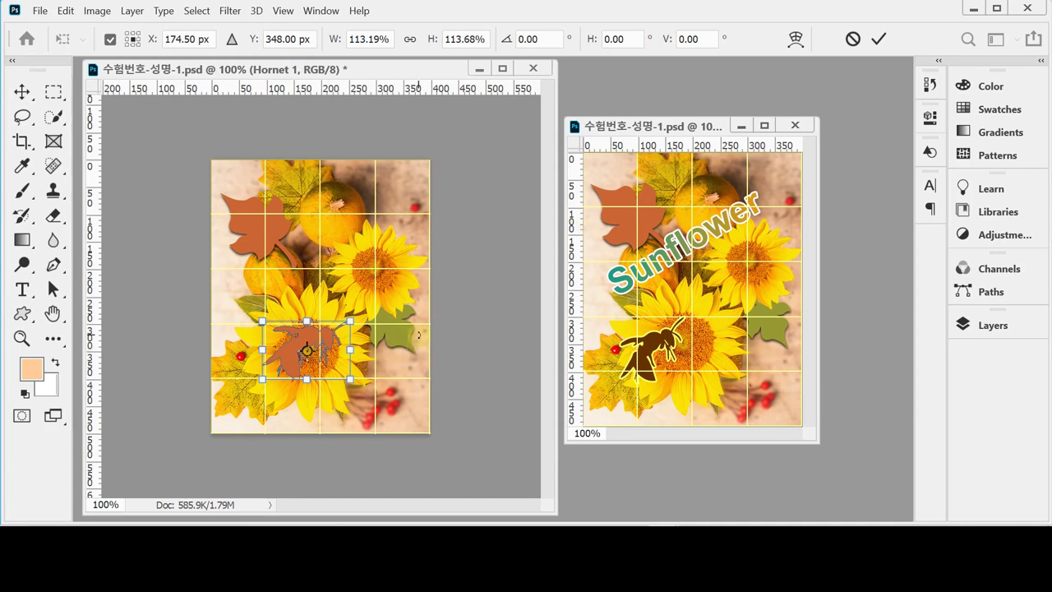
left_click_drag(419, 335, 409, 300)
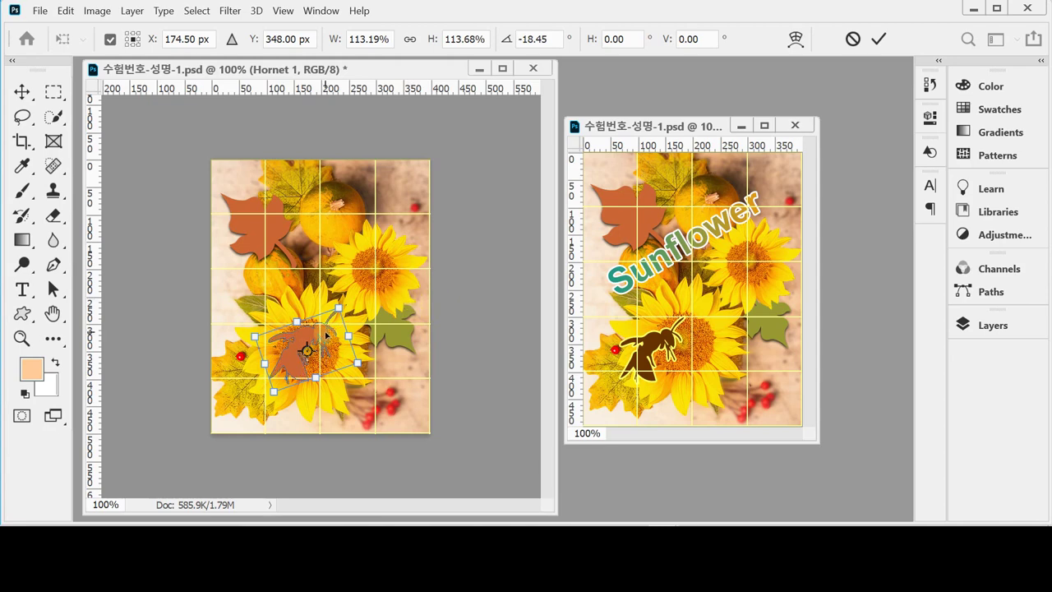
left_click_drag(325, 334, 310, 349)
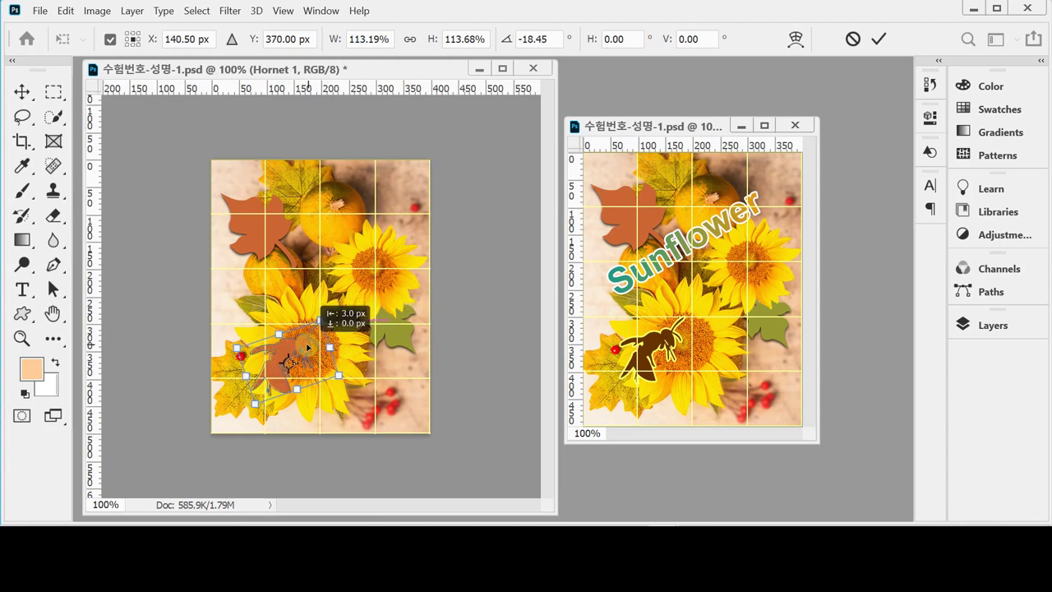
key("Return")
Set the fill color of the hornet shape to 630
left_click(987, 327)
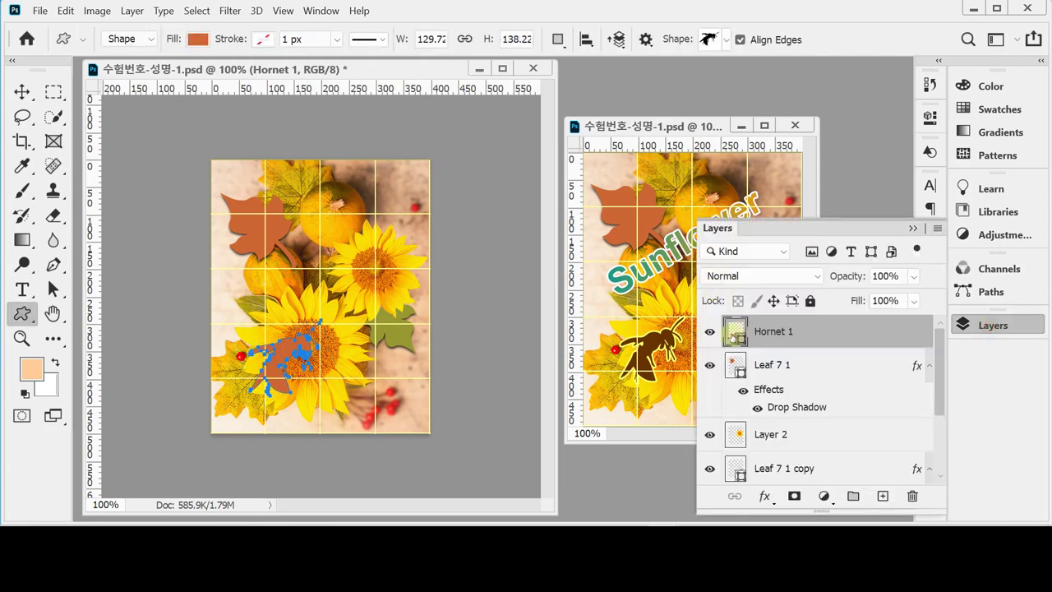
double_click(732, 337)
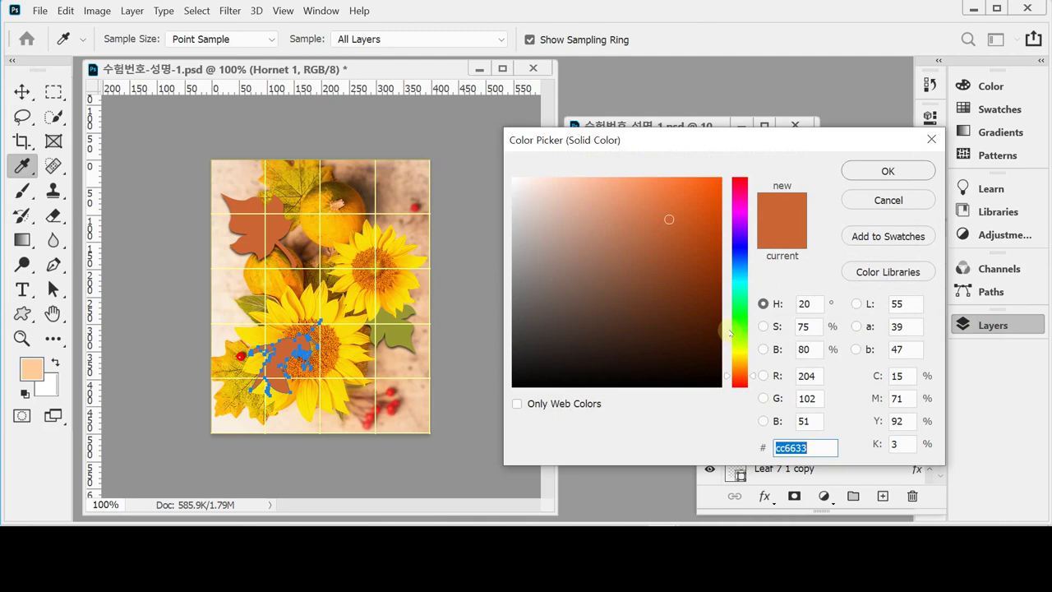
type("=")
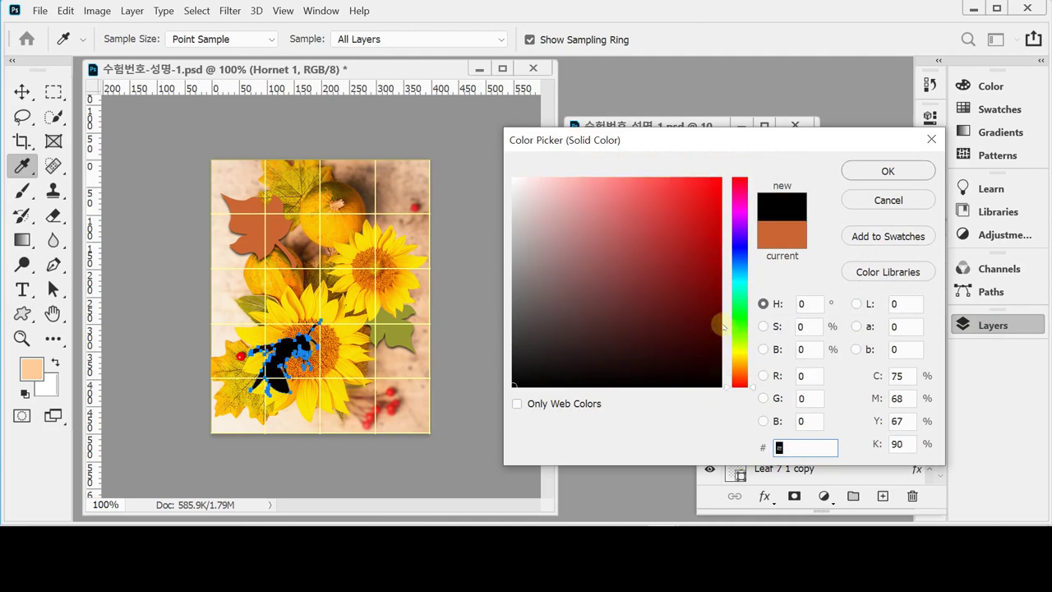
key("BackSpace")
type("ff6")
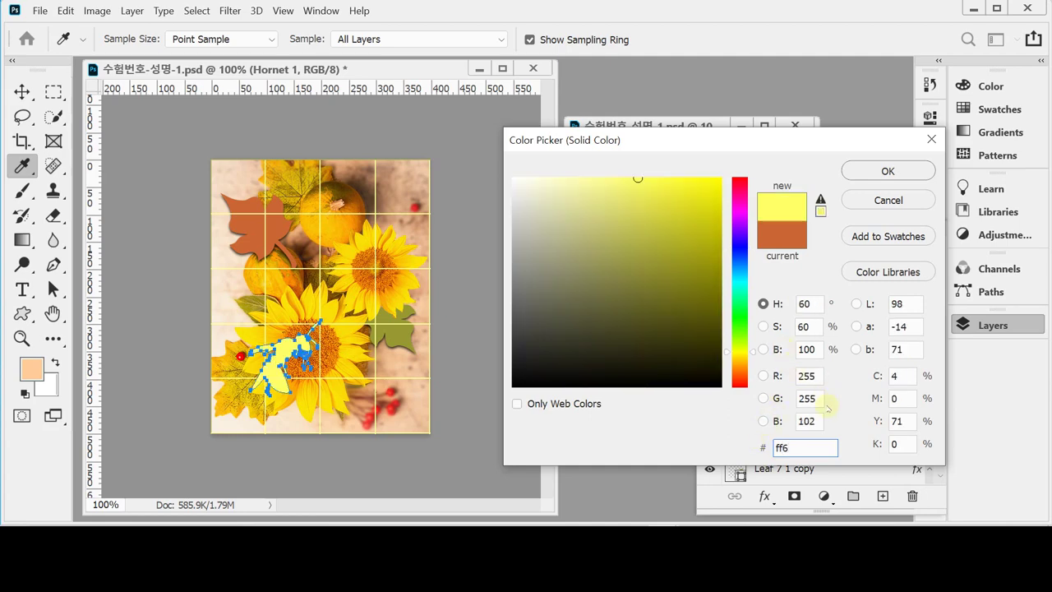
left_click_drag(799, 447, 763, 447)
type("630")
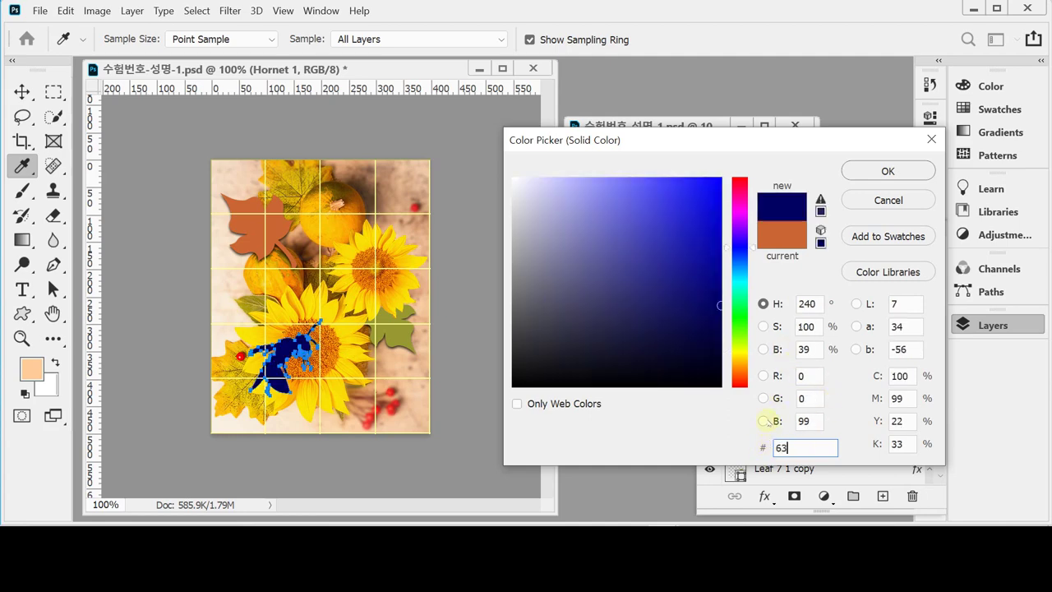
left_click(881, 173)
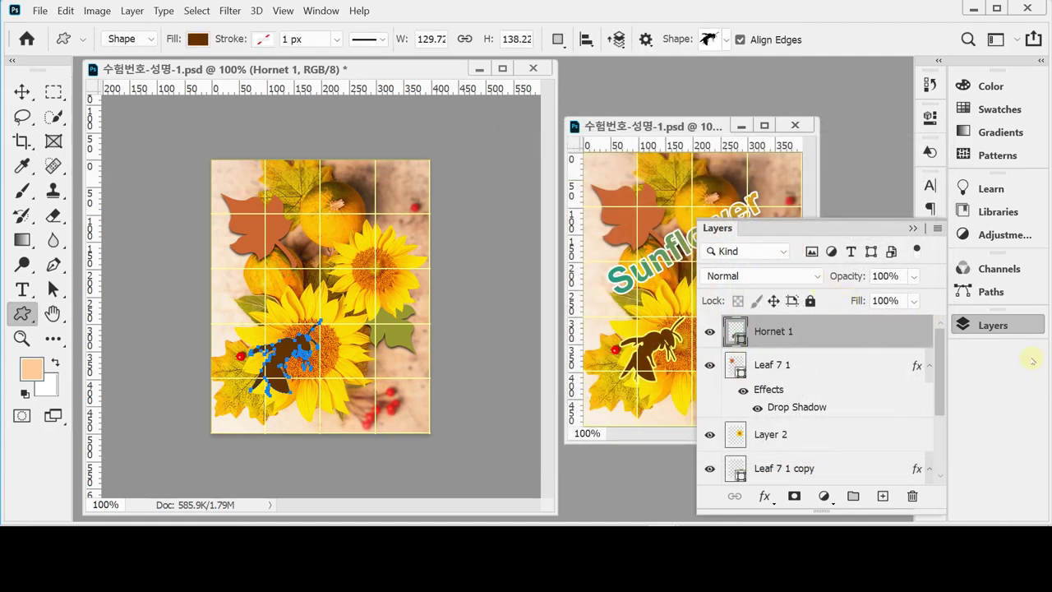
Add a Stroke layer effect to the hornet shape with size 3 px and color ff6
left_click(762, 497)
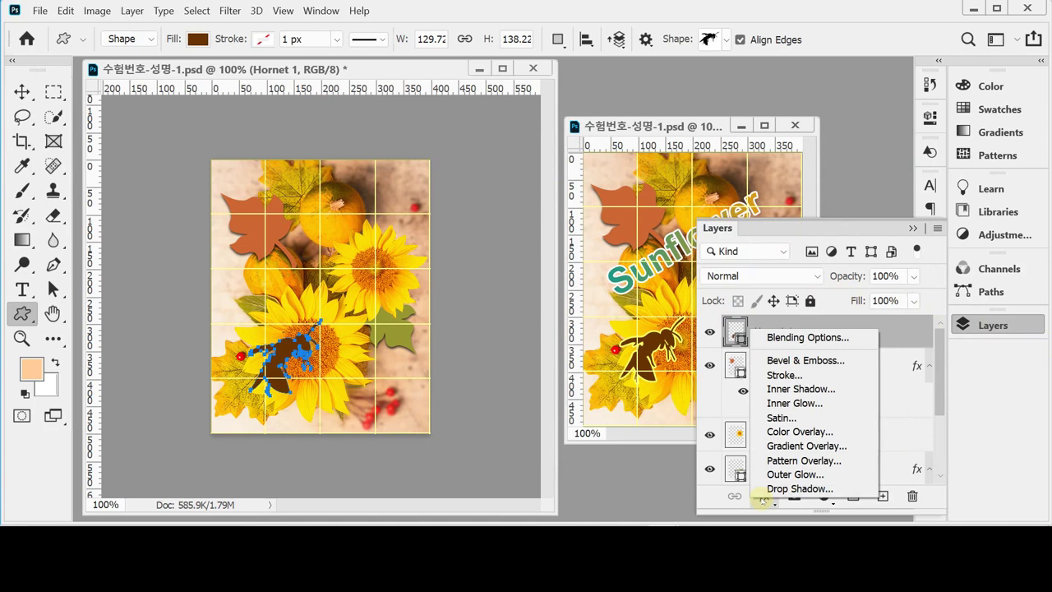
left_click(827, 375)
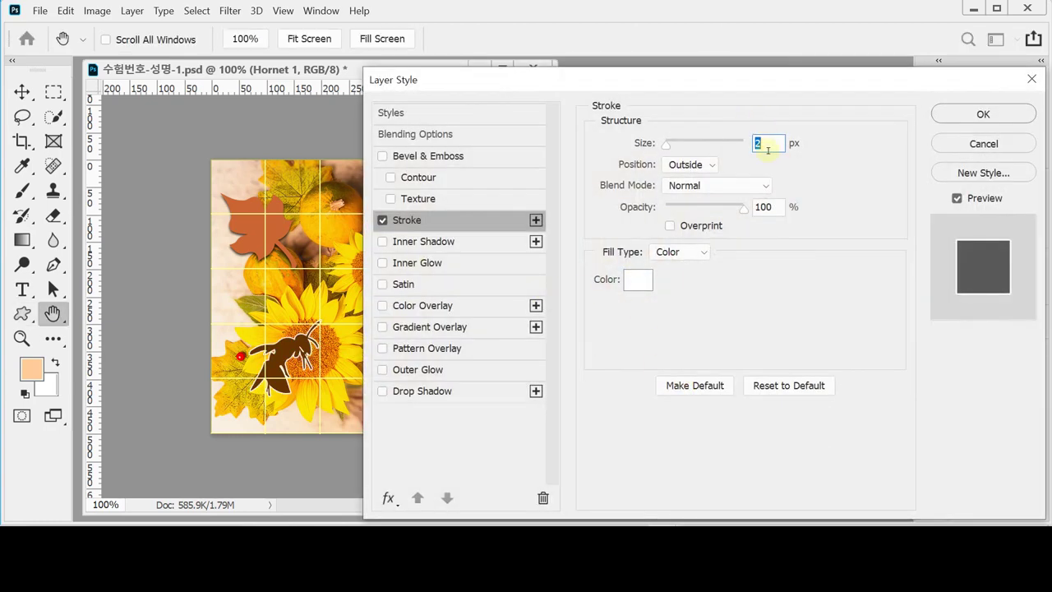
left_click(638, 281)
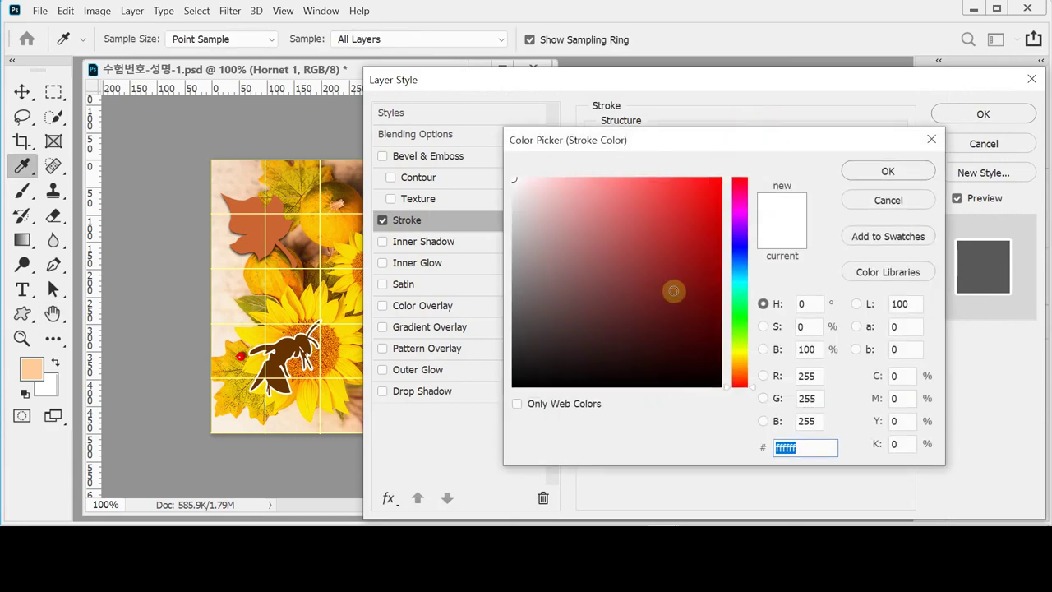
type("ff6")
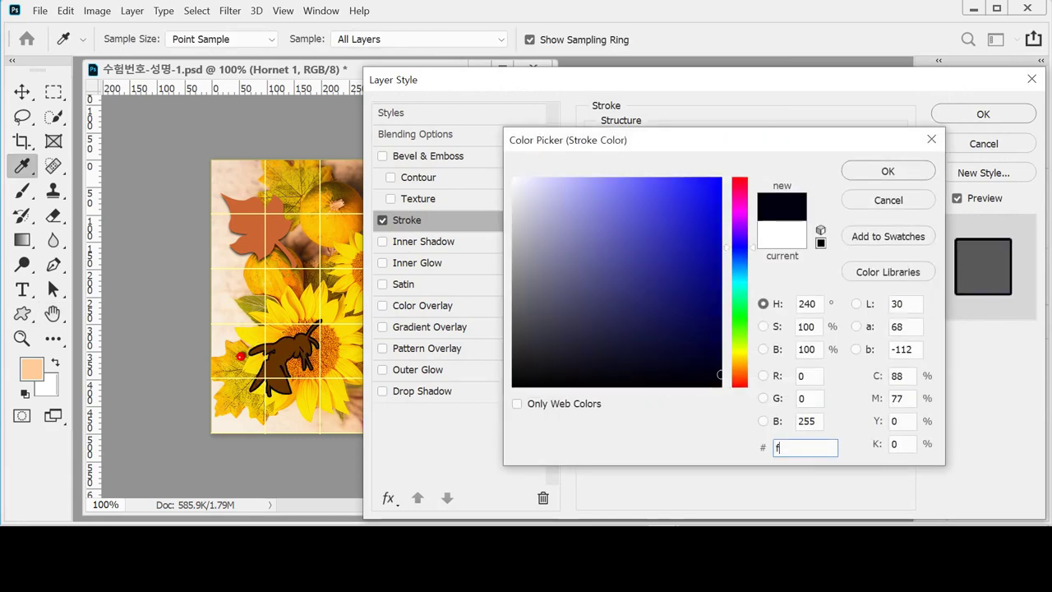
left_click(893, 172)
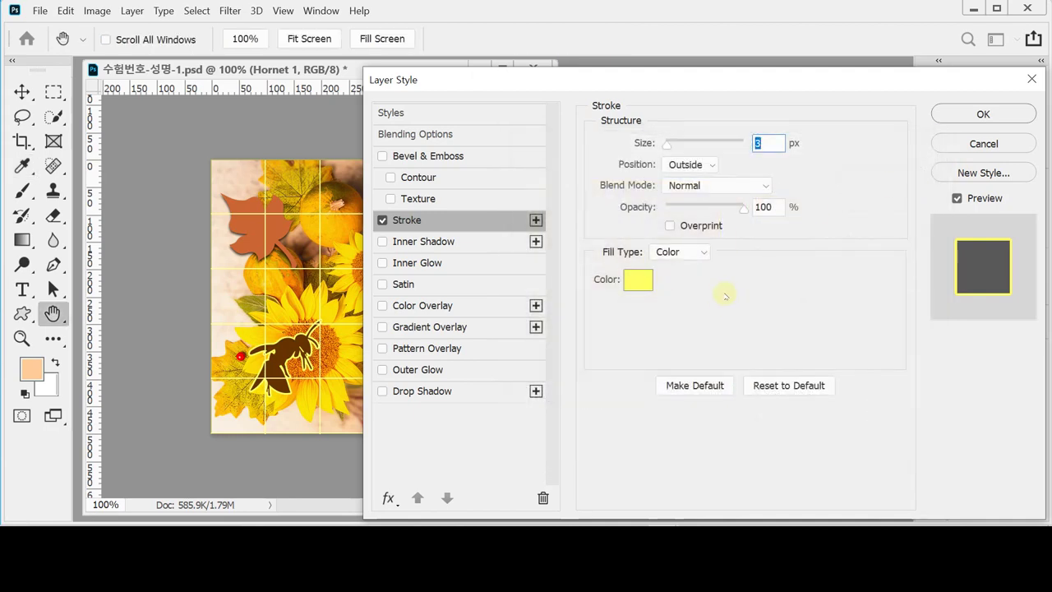
Try the Inside and Center positions for the hornet's stroke and return it to Outside
left_click(708, 165)
left_click(710, 165)
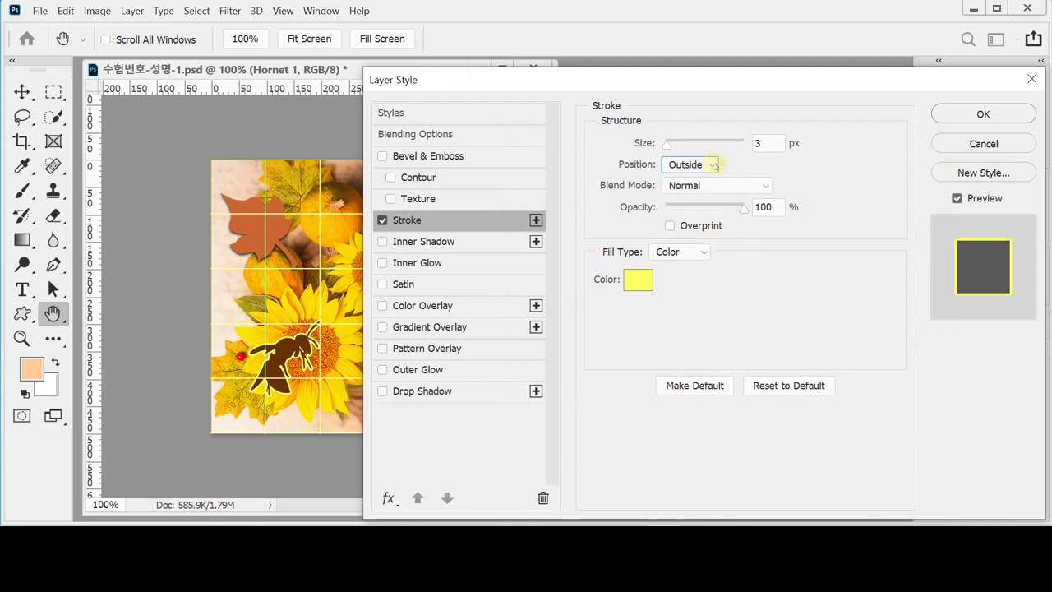
left_click(712, 166)
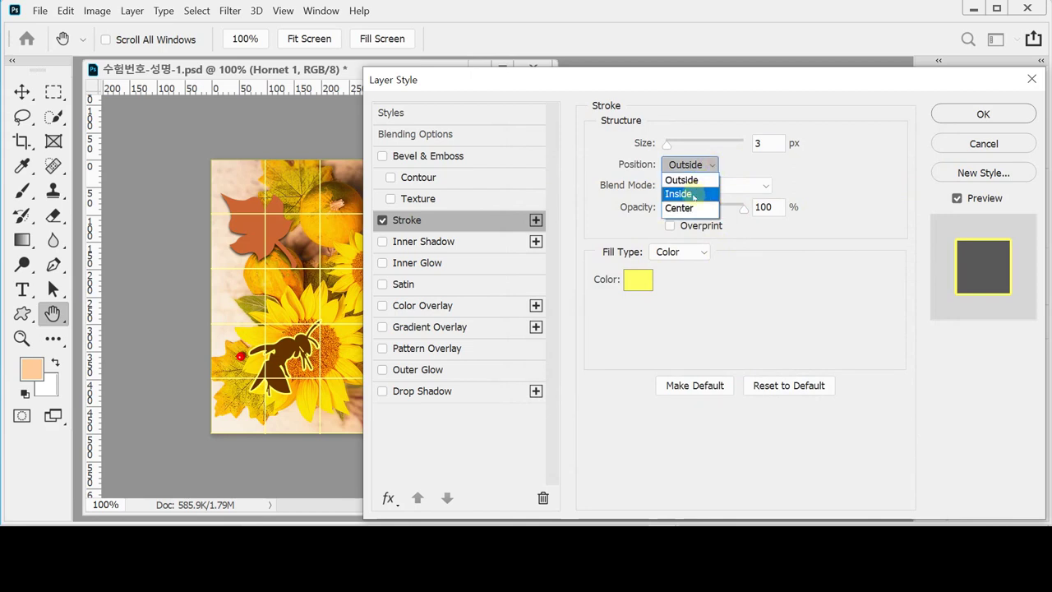
left_click(699, 194)
left_click(705, 167)
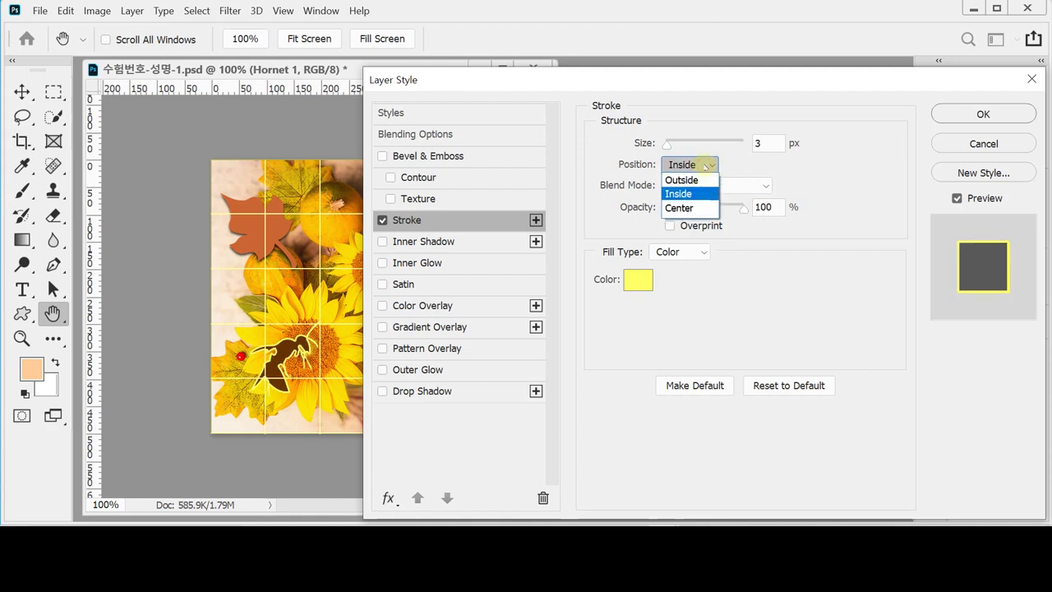
left_click(688, 207)
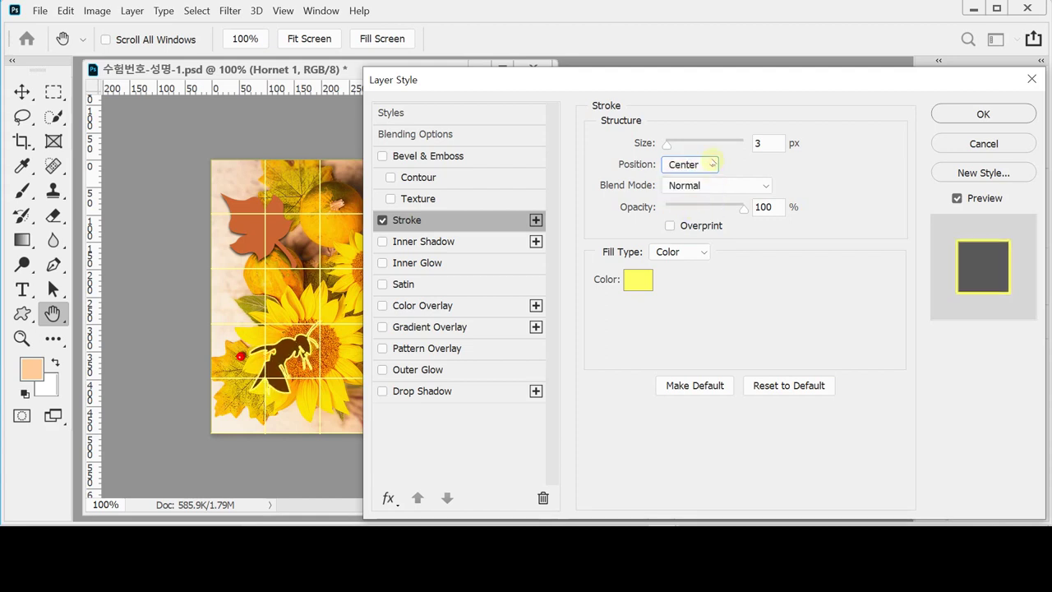
left_click(712, 164)
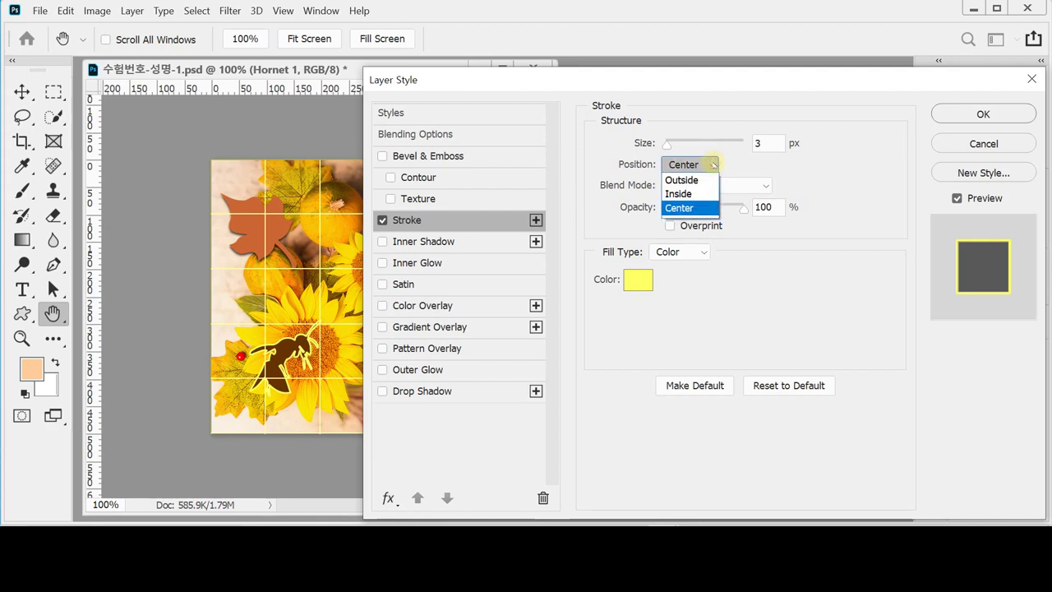
left_click(704, 180)
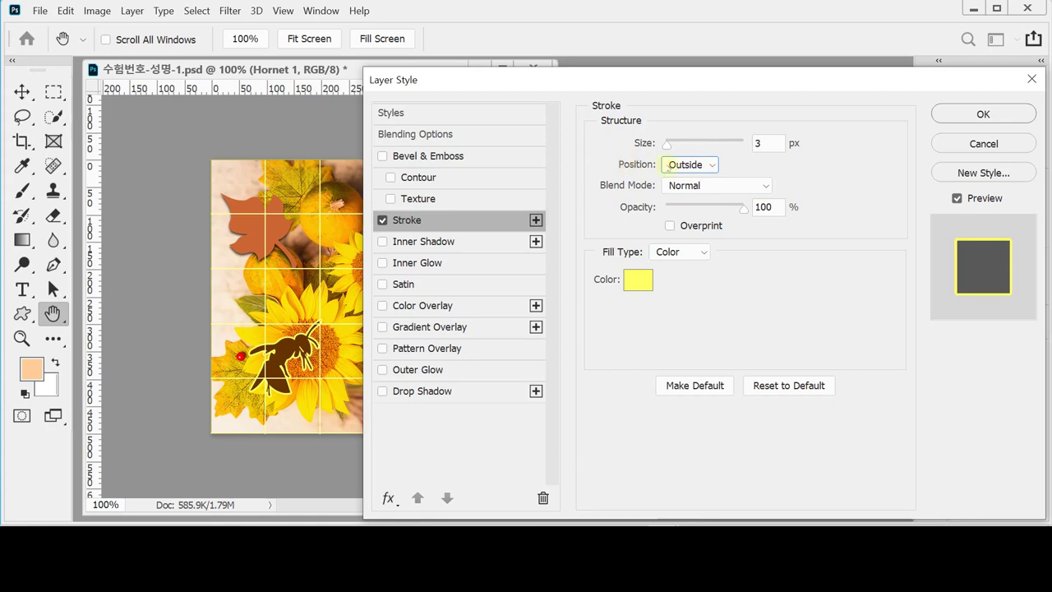
Apply the stroke style to the hornet shape and save the document
left_click(962, 117)
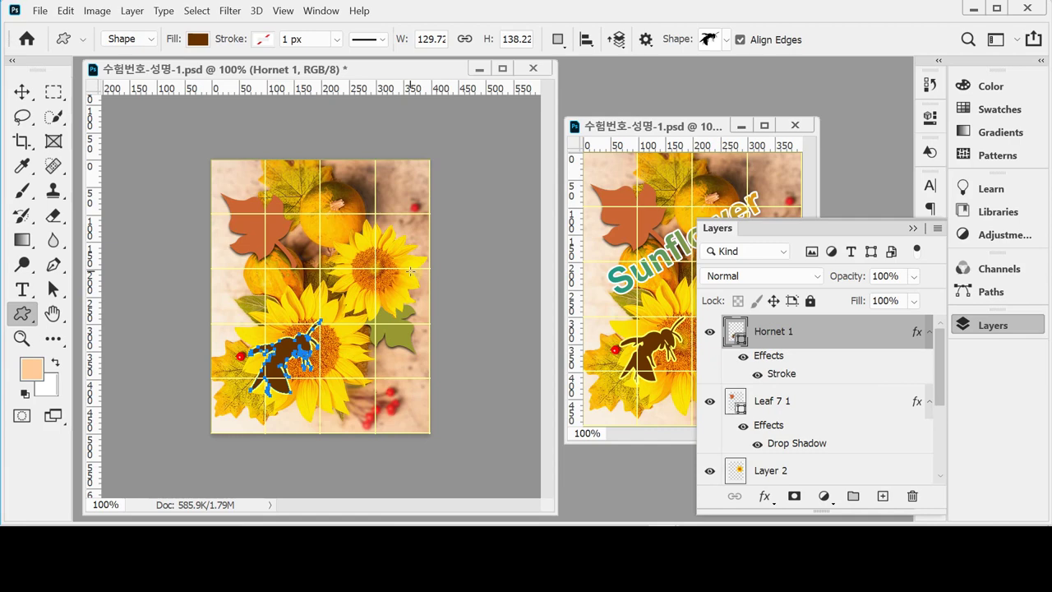
left_click(966, 326)
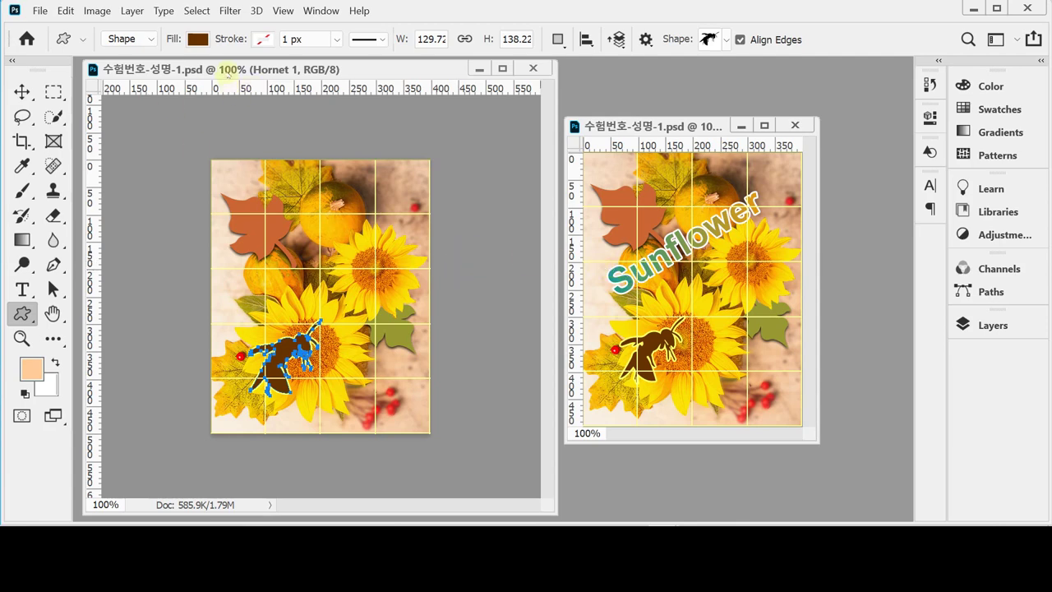
Save the document and start a horizontal text line at the orange leaf's lower edge with the font set to Arial Bold
key("ctrl+s")
left_click(24, 289)
right_click(29, 289)
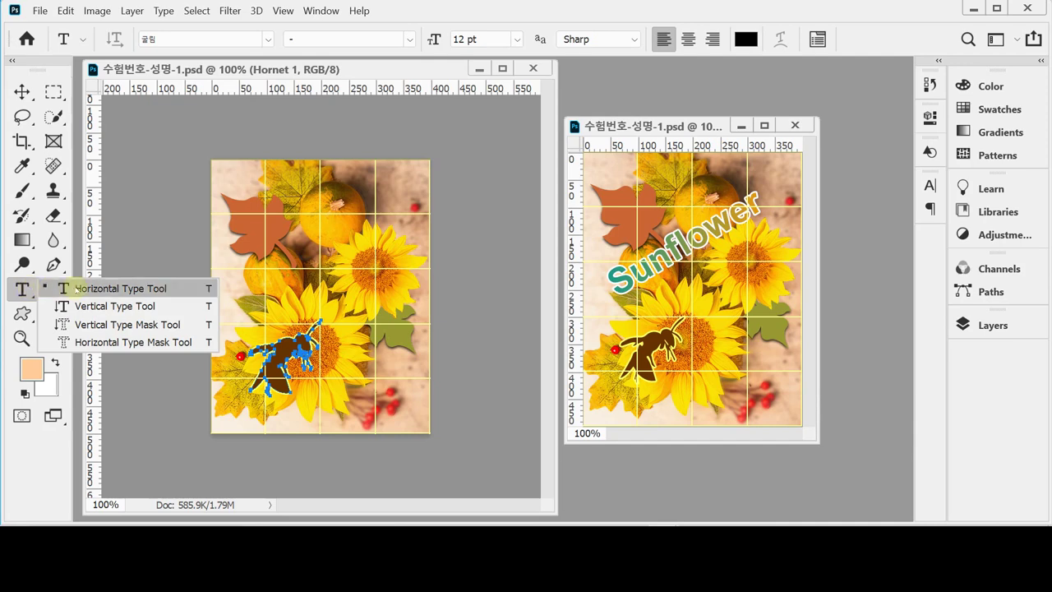
left_click(76, 288)
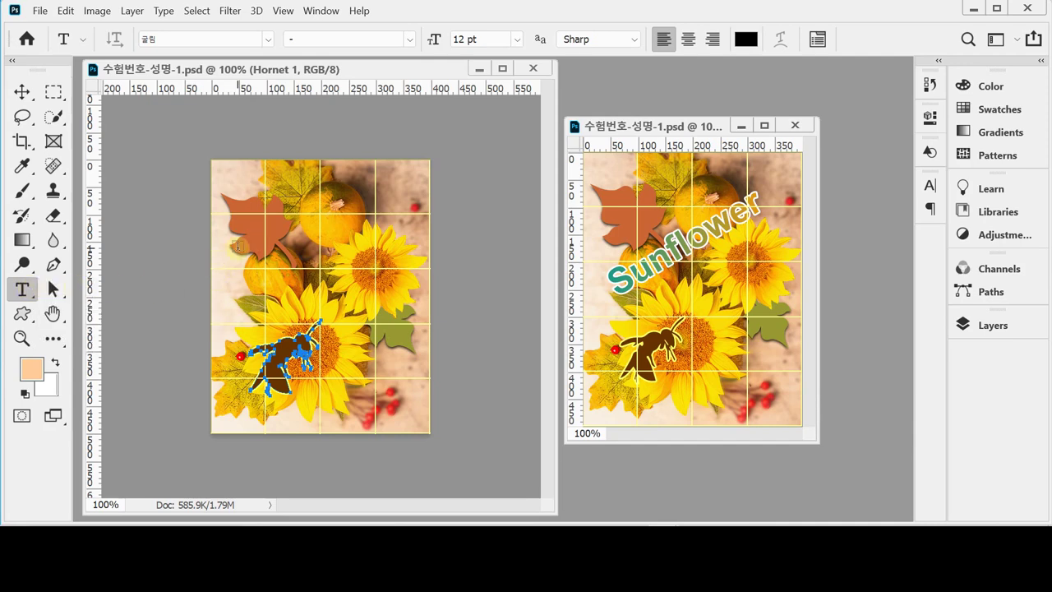
left_click(238, 246)
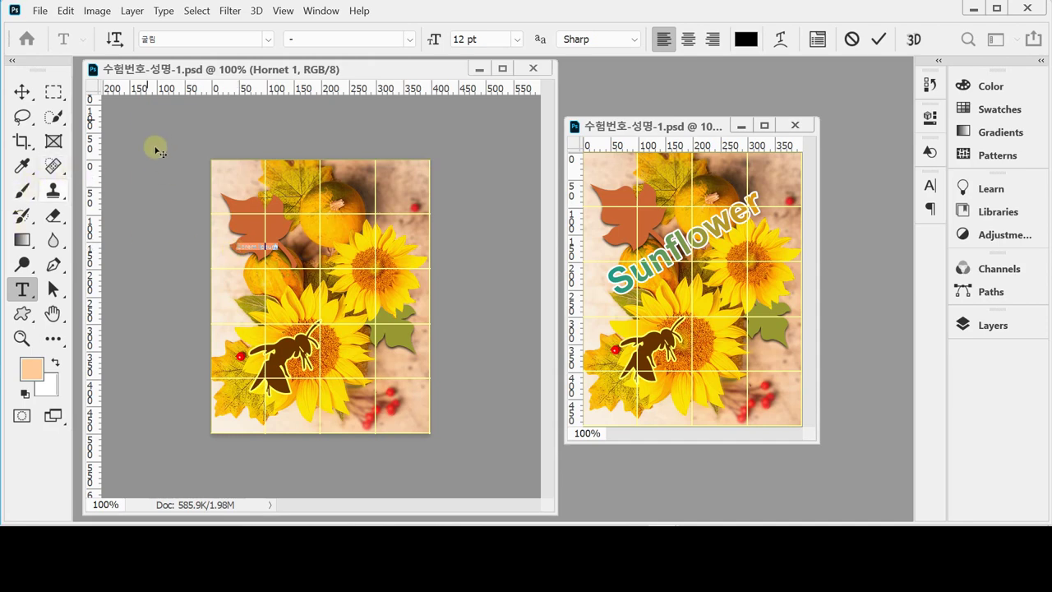
left_click(187, 38)
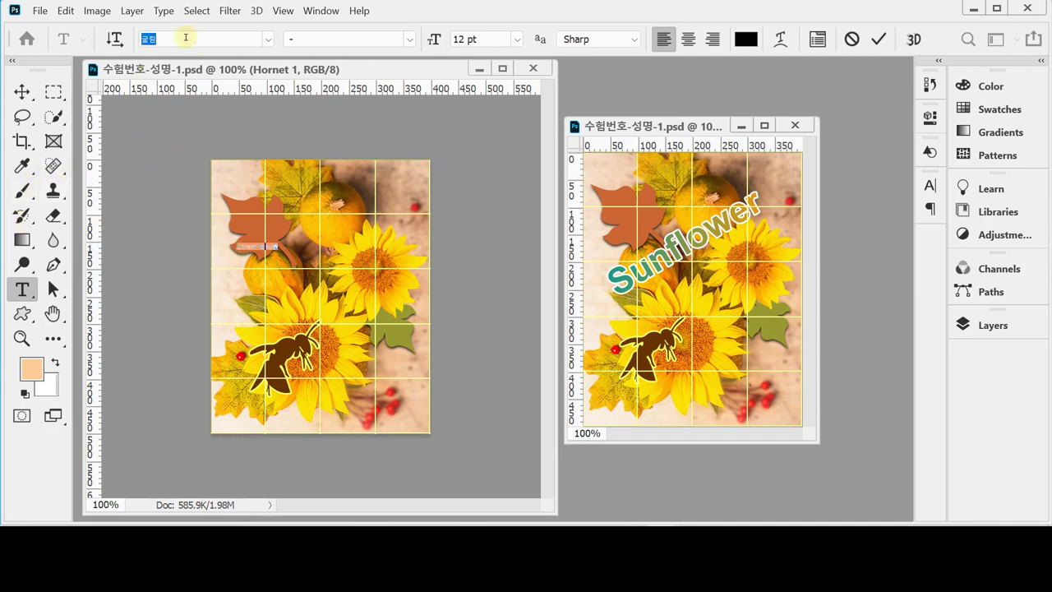
type("ar")
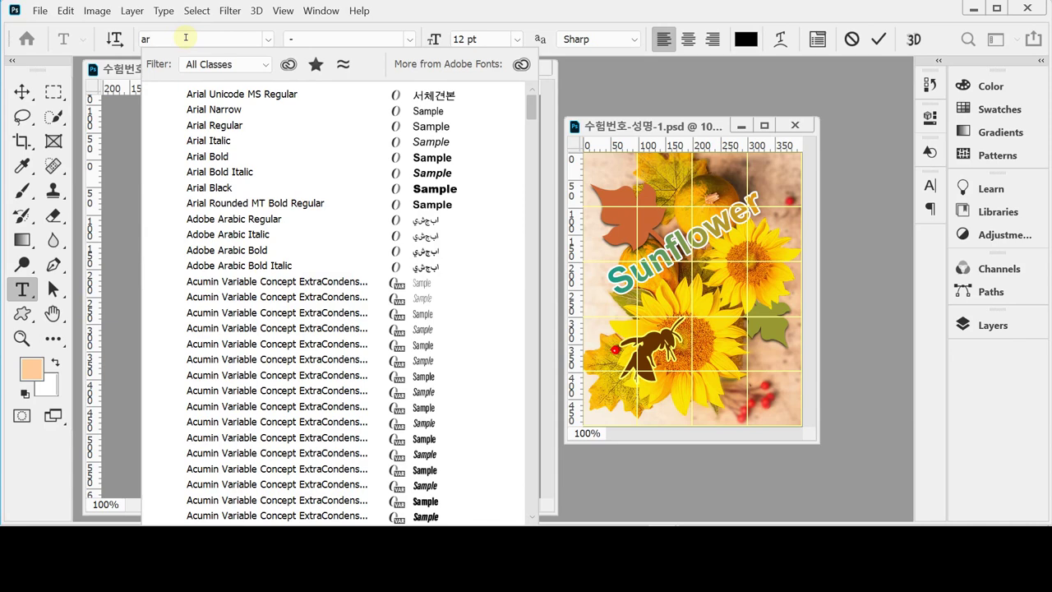
left_click(247, 158)
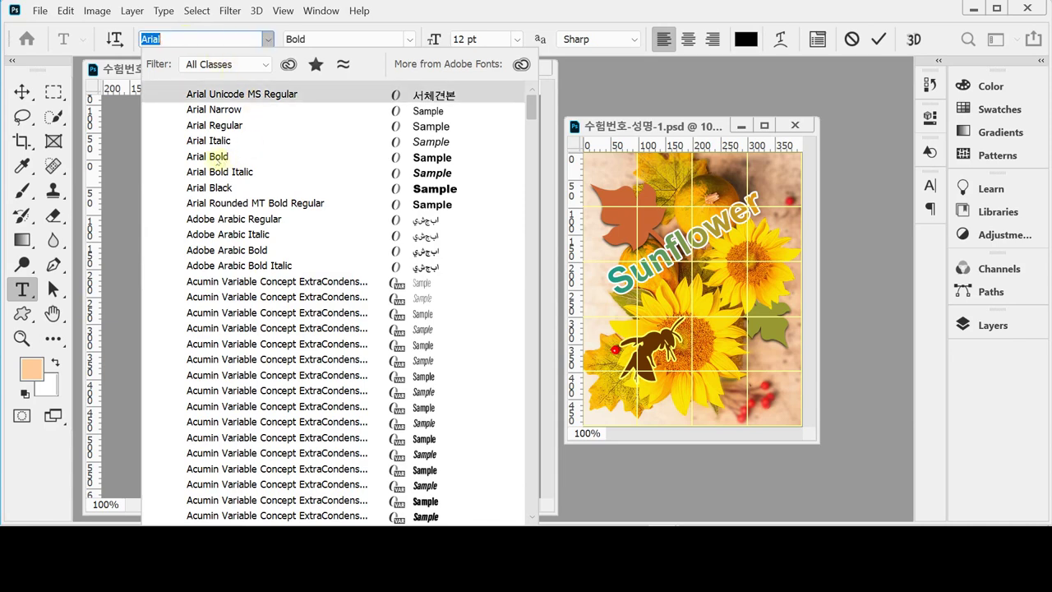
left_click(217, 157)
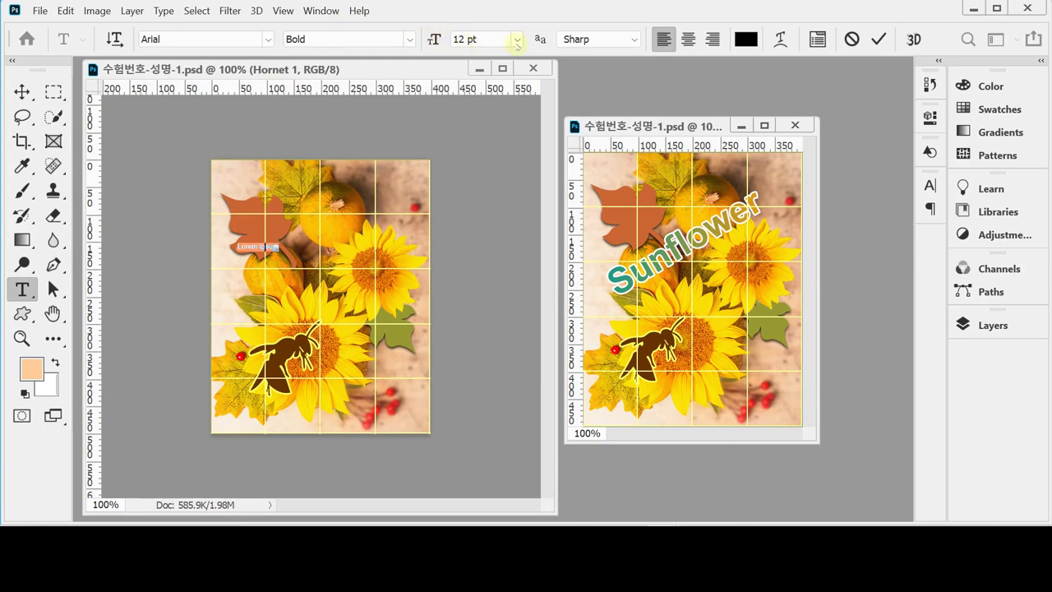
Set the text size to 65 pt, enter "Sunflower" as the text and commit it
left_click(429, 39)
type("65")
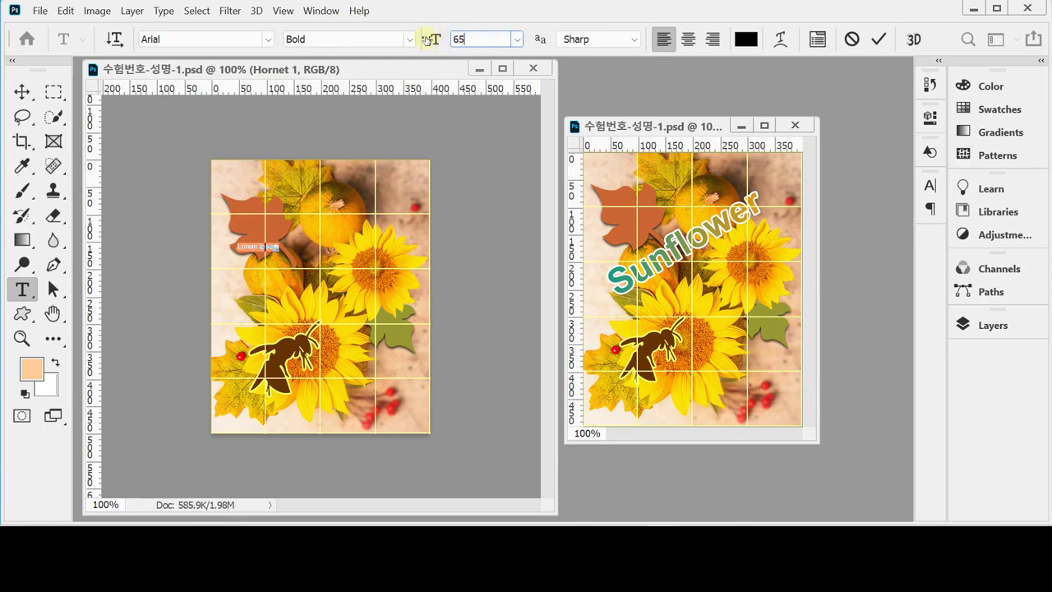
key("Return")
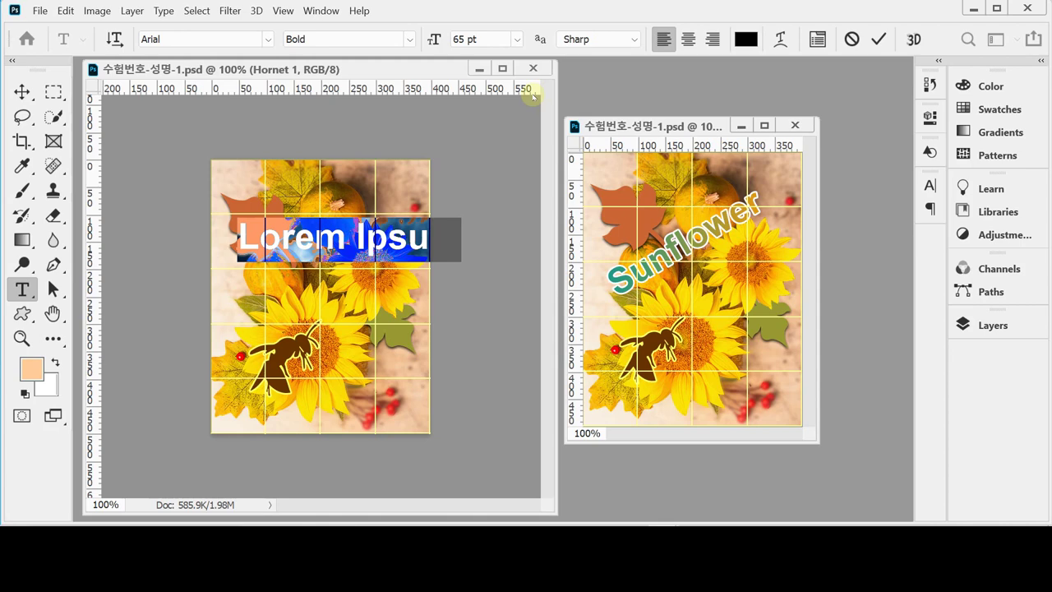
type("Sun")
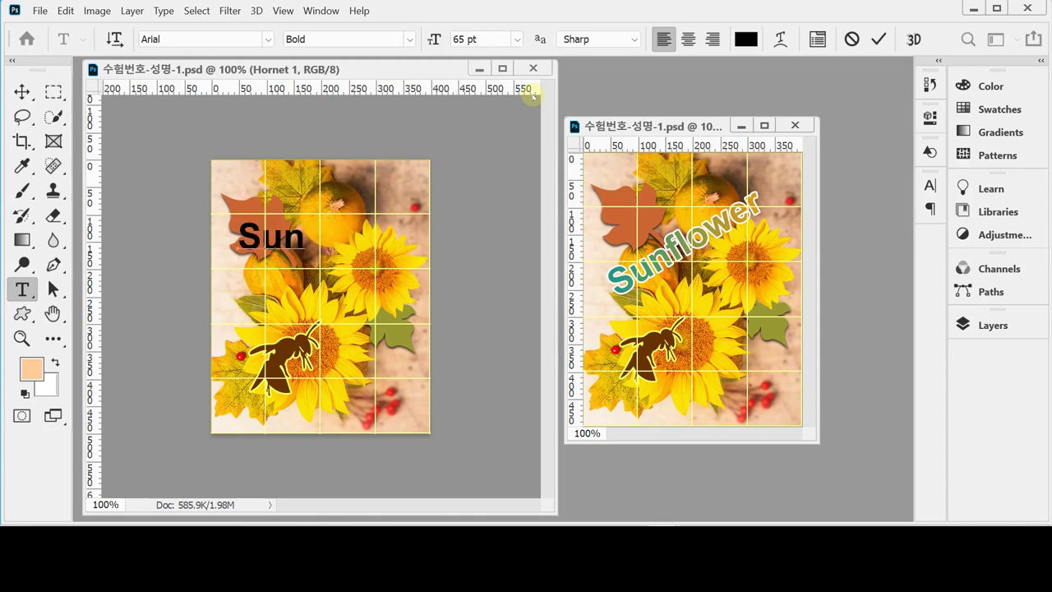
type("flower")
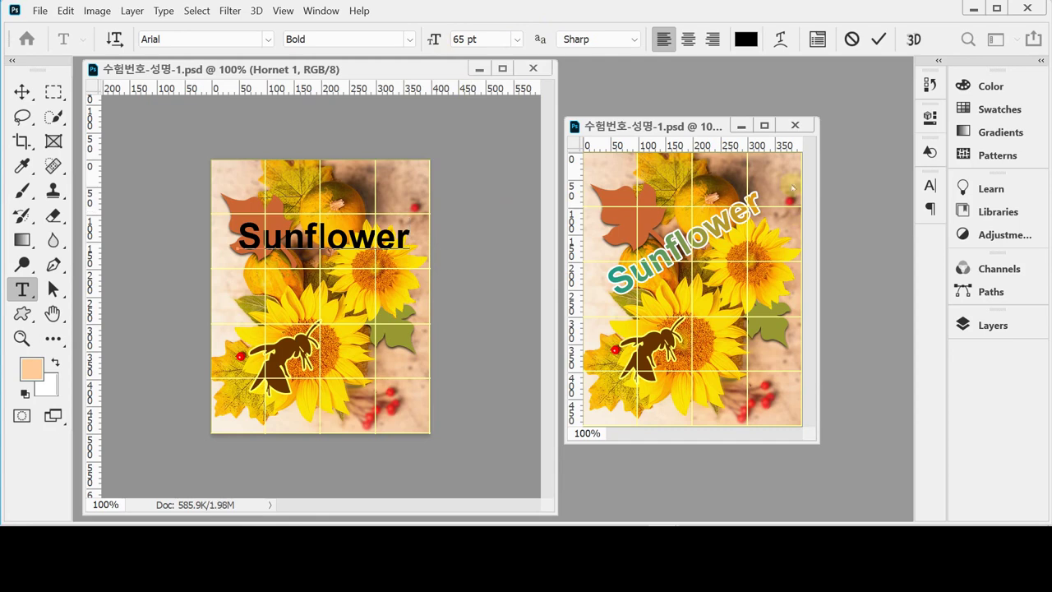
left_click(989, 326)
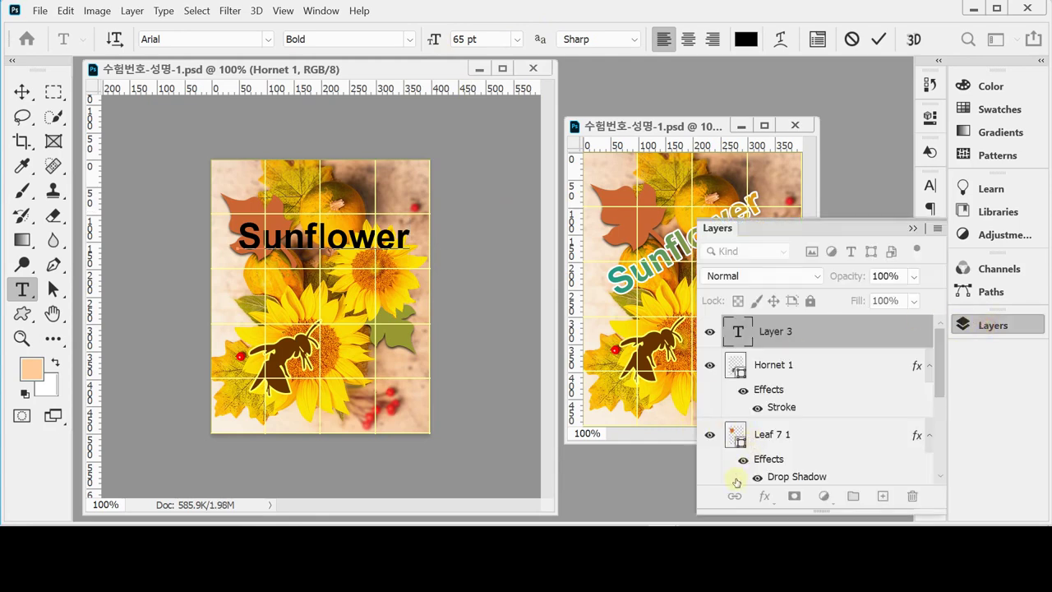
key("ctrl+Return")
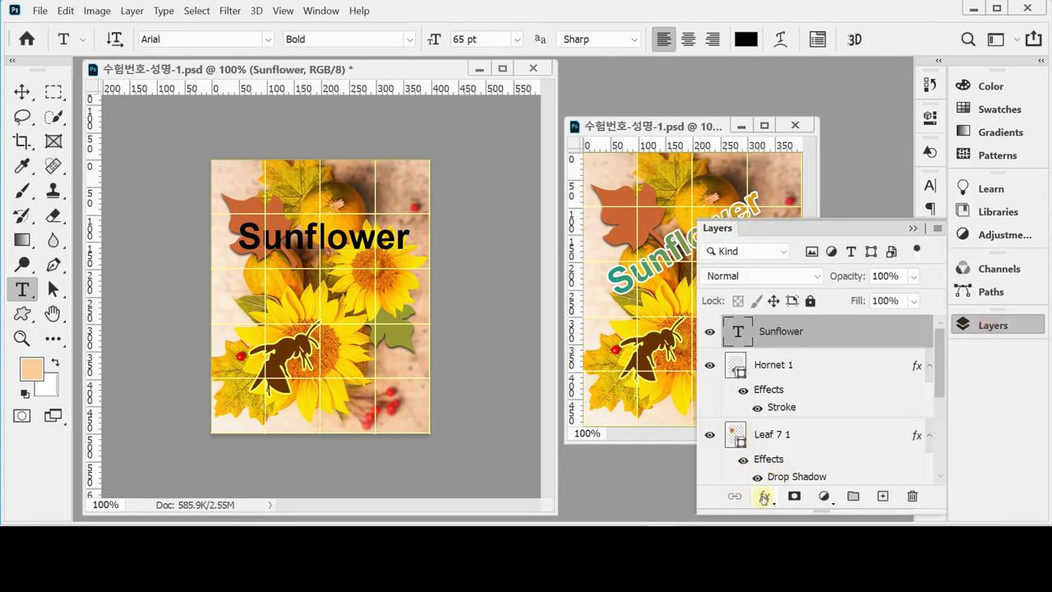
Add an outside Stroke effect to the Sunflower text, 3 px wide and colored white (ffffff)
left_click(763, 497)
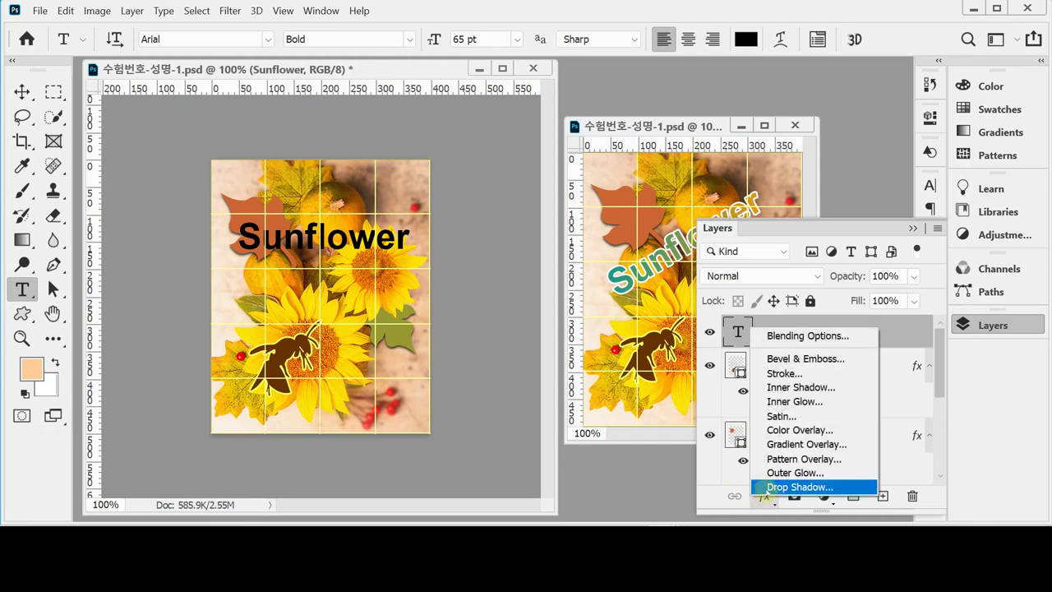
left_click(802, 374)
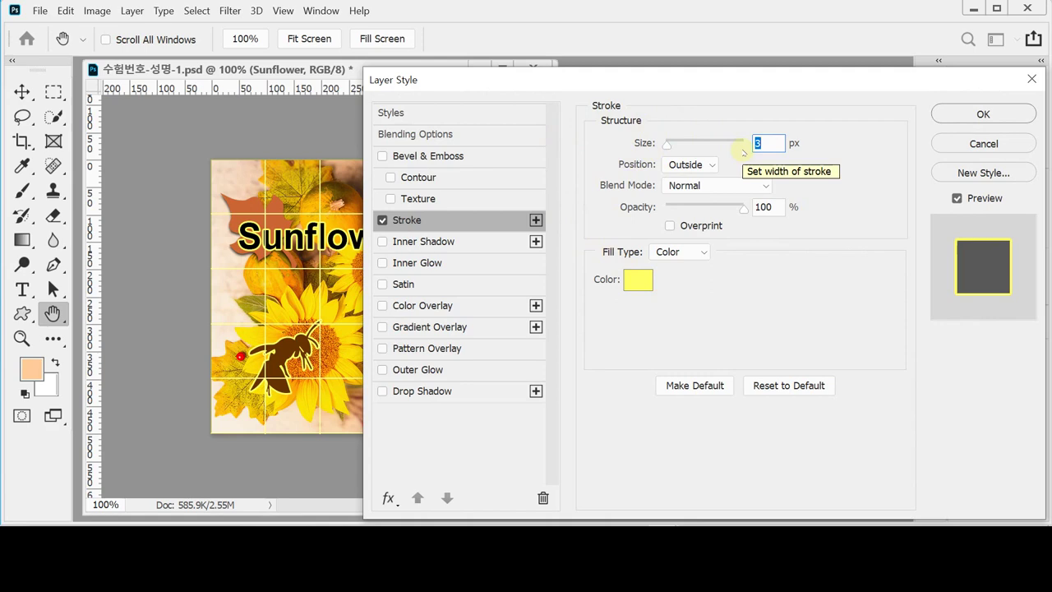
left_click(639, 283)
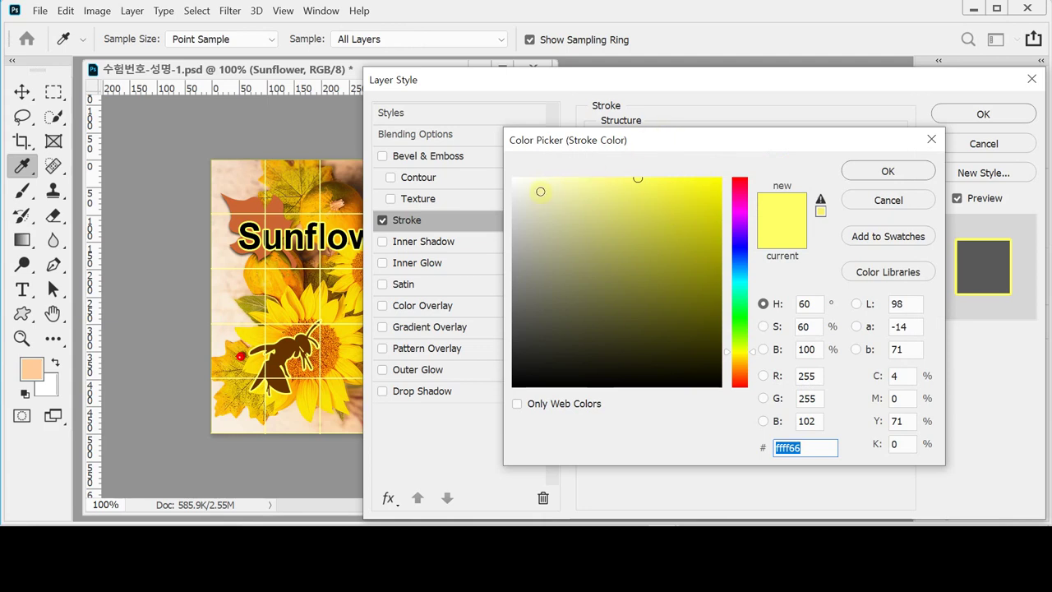
left_click_drag(540, 191, 508, 176)
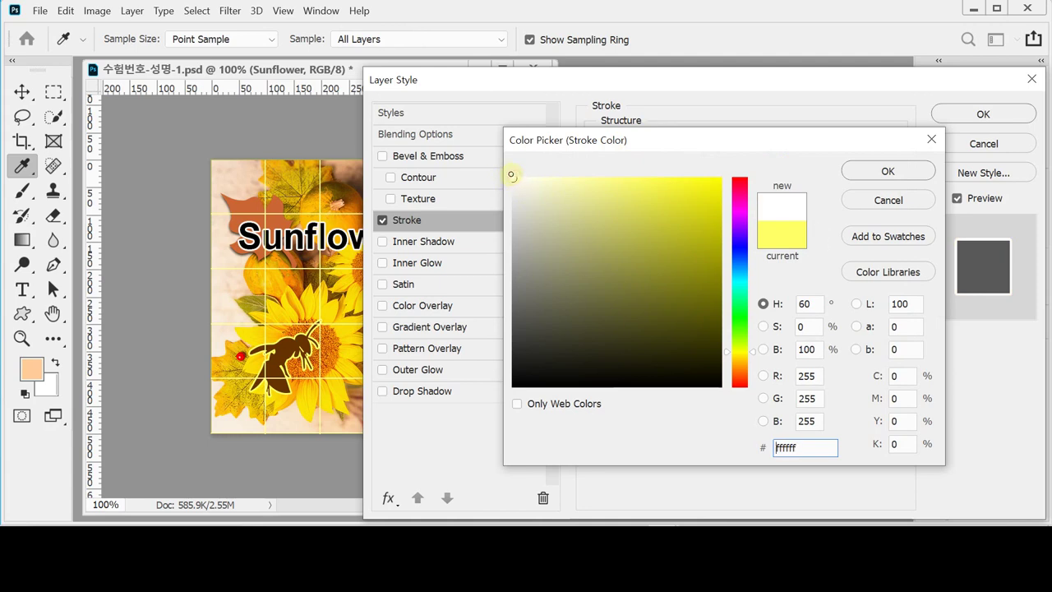
left_click_drag(511, 174, 512, 175)
left_click(905, 172)
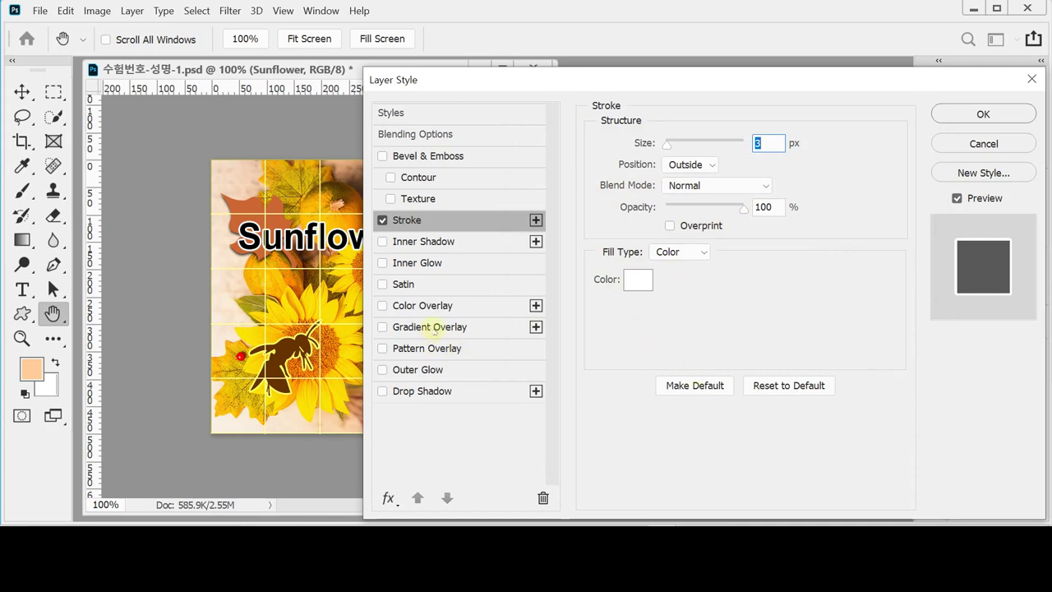
Add a Gradient Overlay to the Sunflower text and set the gradient's starting color stop to 099
left_click(382, 328)
left_click(451, 328)
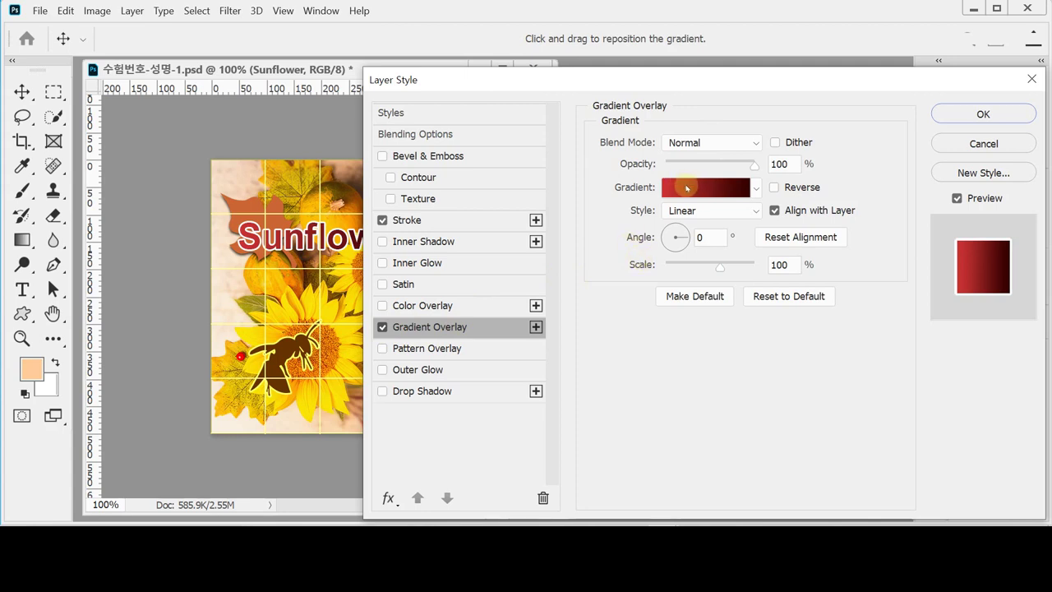
left_click(692, 192)
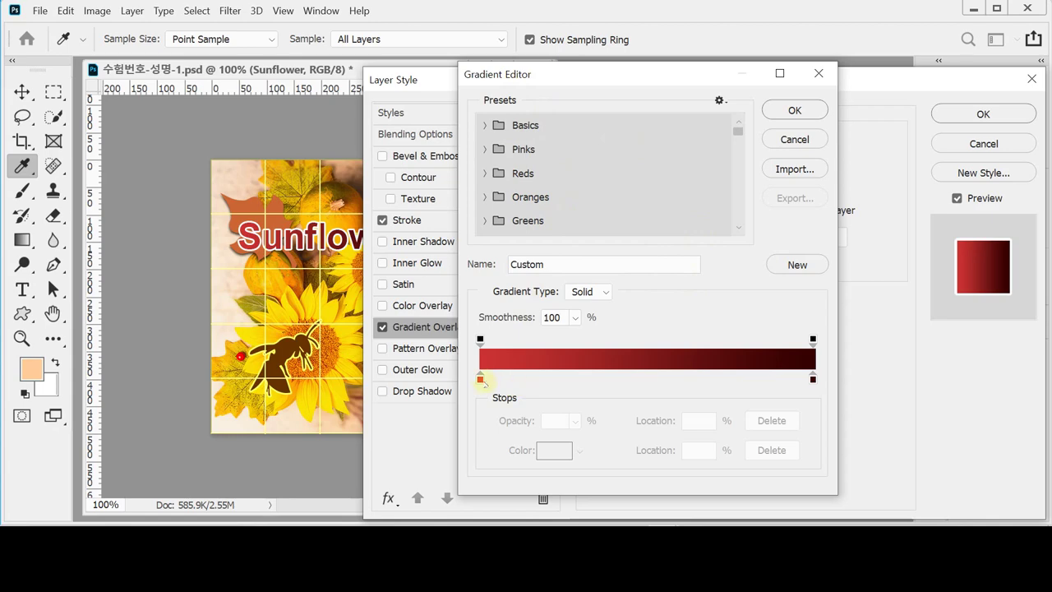
left_click(480, 378)
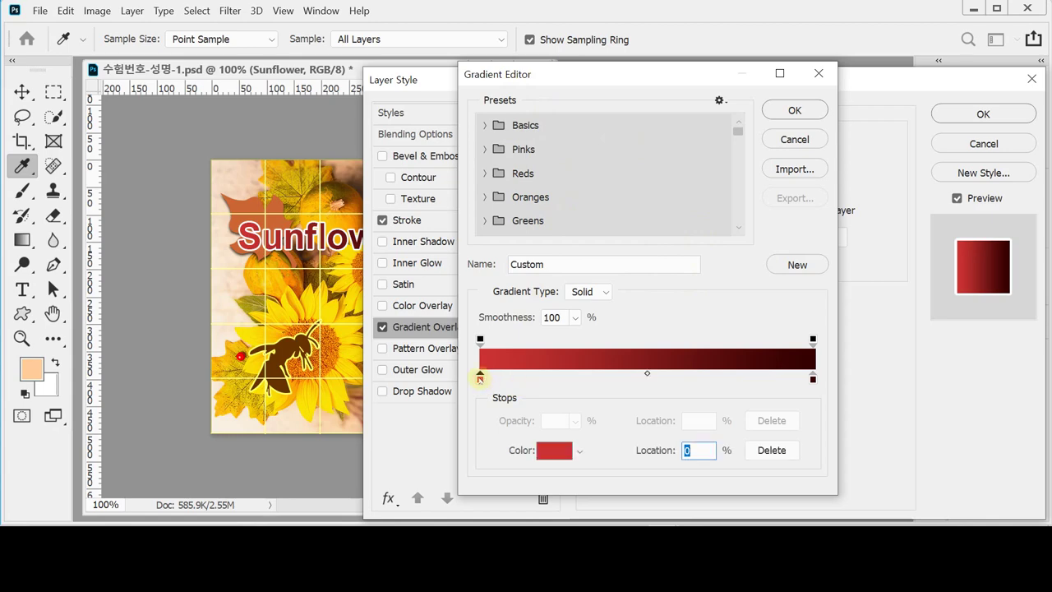
double_click(480, 377)
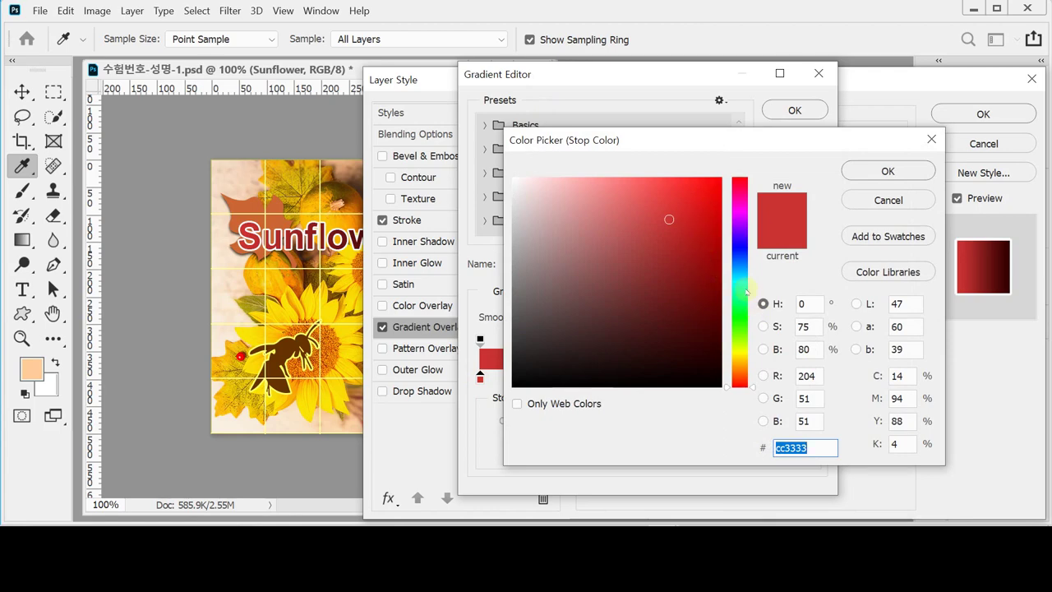
type("099")
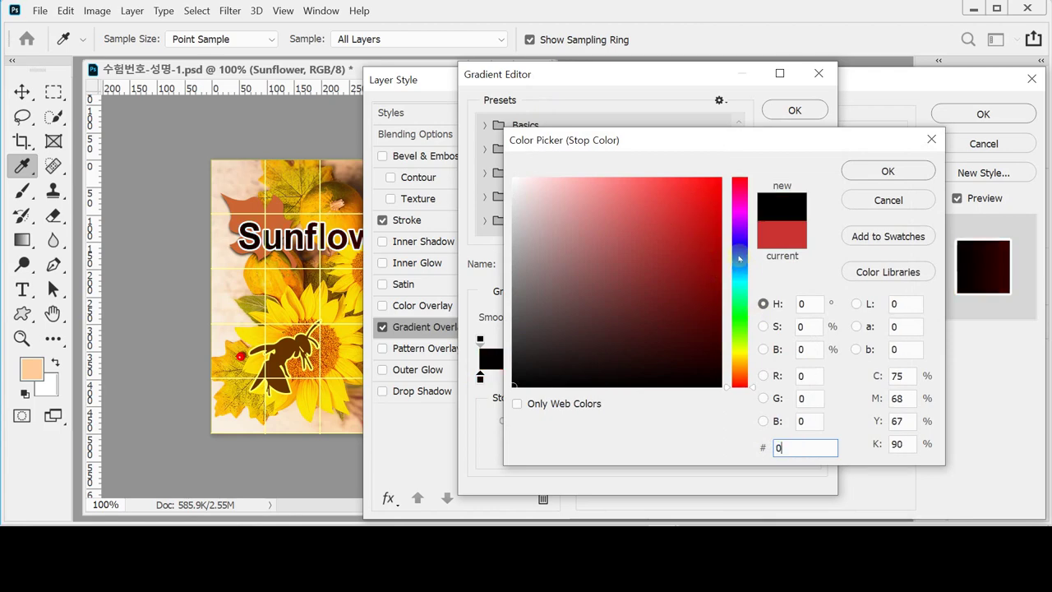
left_click(871, 171)
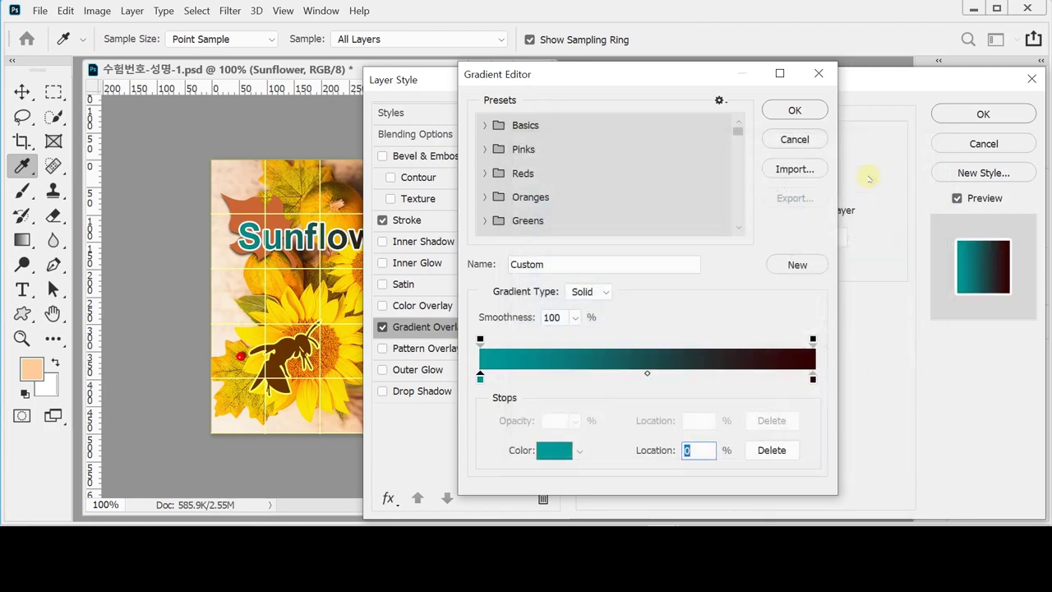
Set the gradient's ending color stop to f90 and accept the edited gradient
double_click(812, 378)
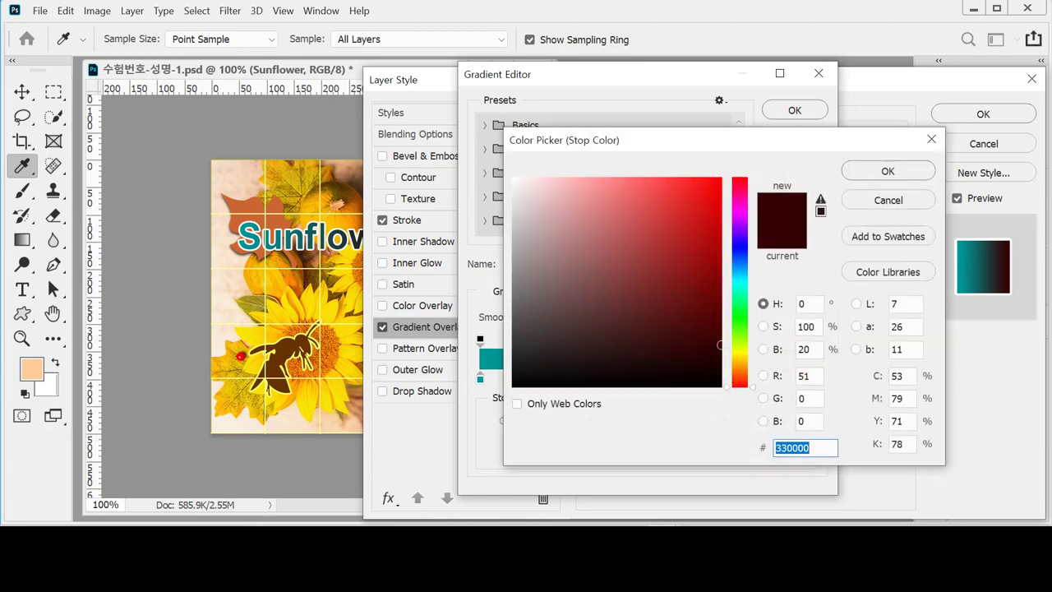
type("f90")
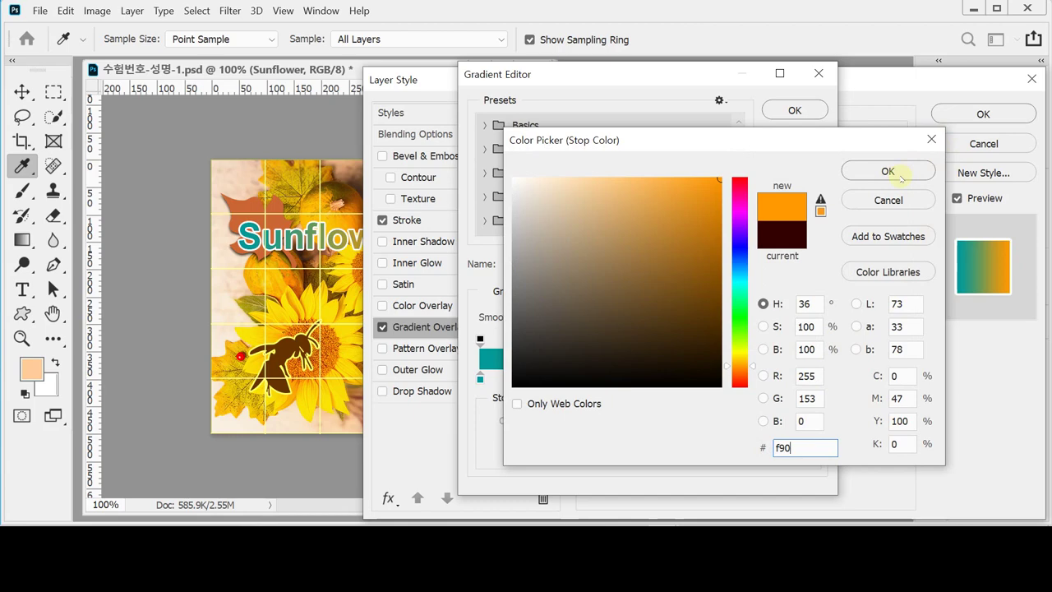
left_click(901, 175)
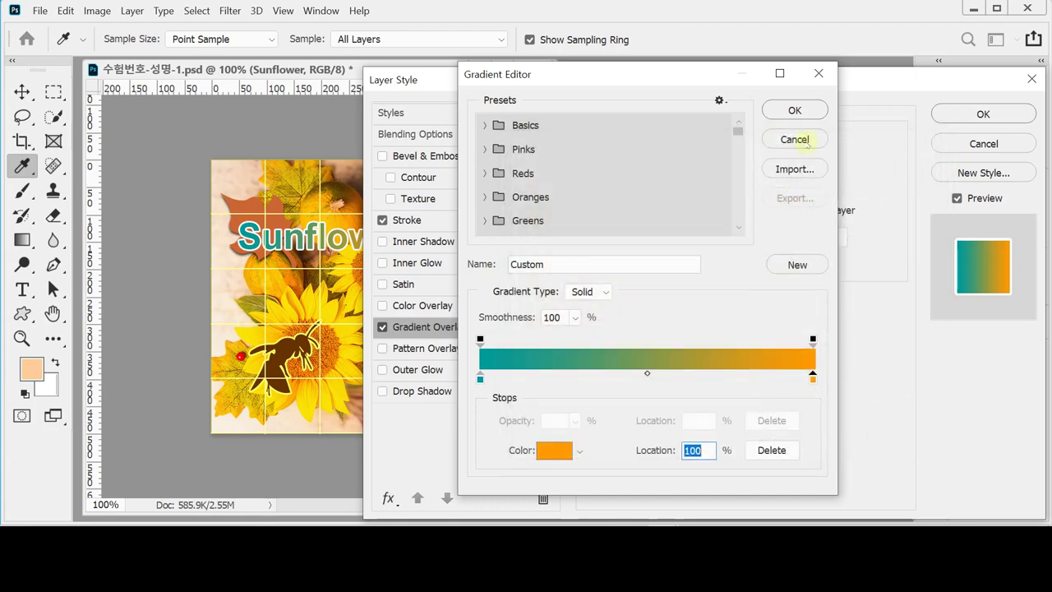
left_click(794, 109)
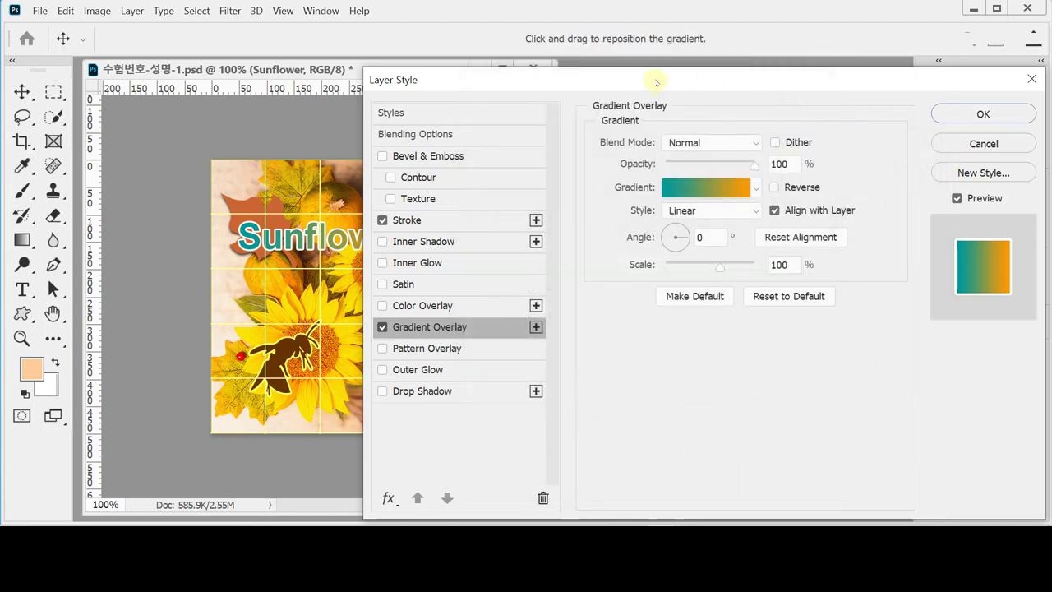
Set the Gradient Overlay scale to 150% and apply the layer styles to the Sunflower text
mouse_move(657, 82)
left_mouse_down()
mouse_move(644, 304)
mouse_move(655, 91)
left_mouse_up()
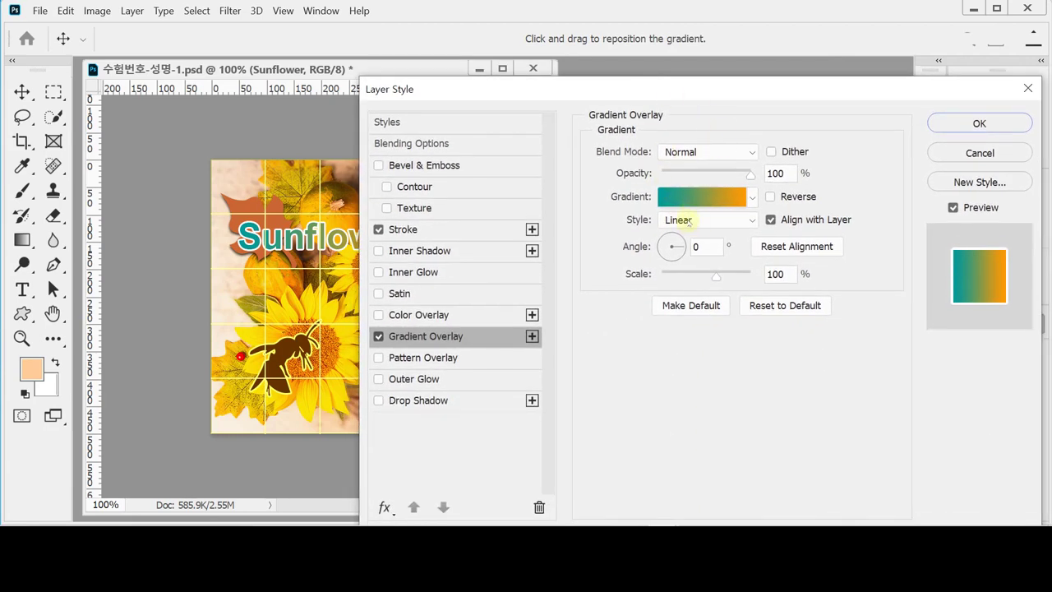
left_click(709, 249)
left_click_drag(645, 93, 718, 90)
left_click_drag(791, 274, 805, 274)
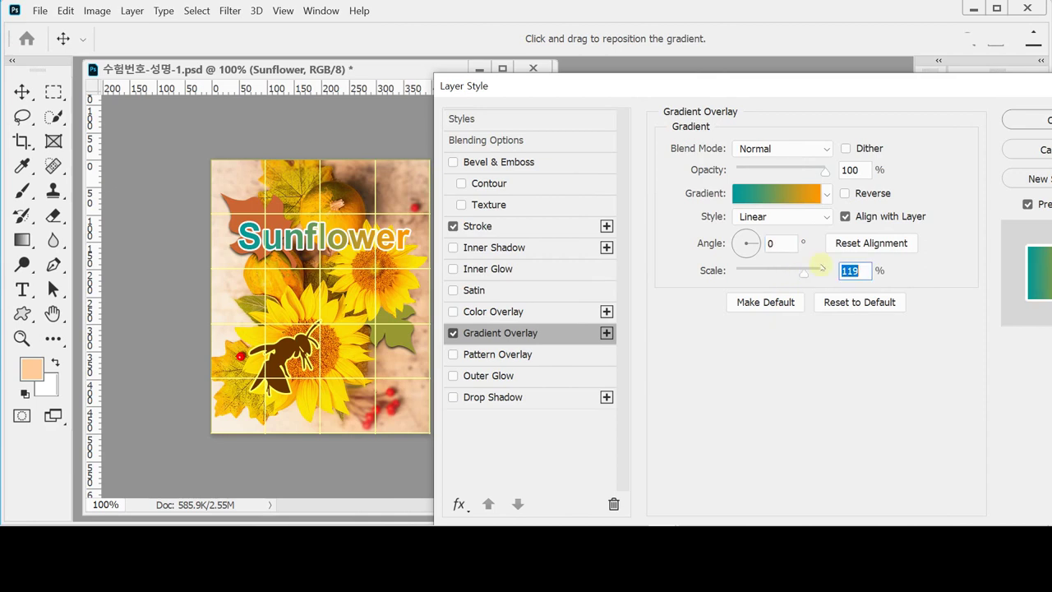
left_click(761, 193)
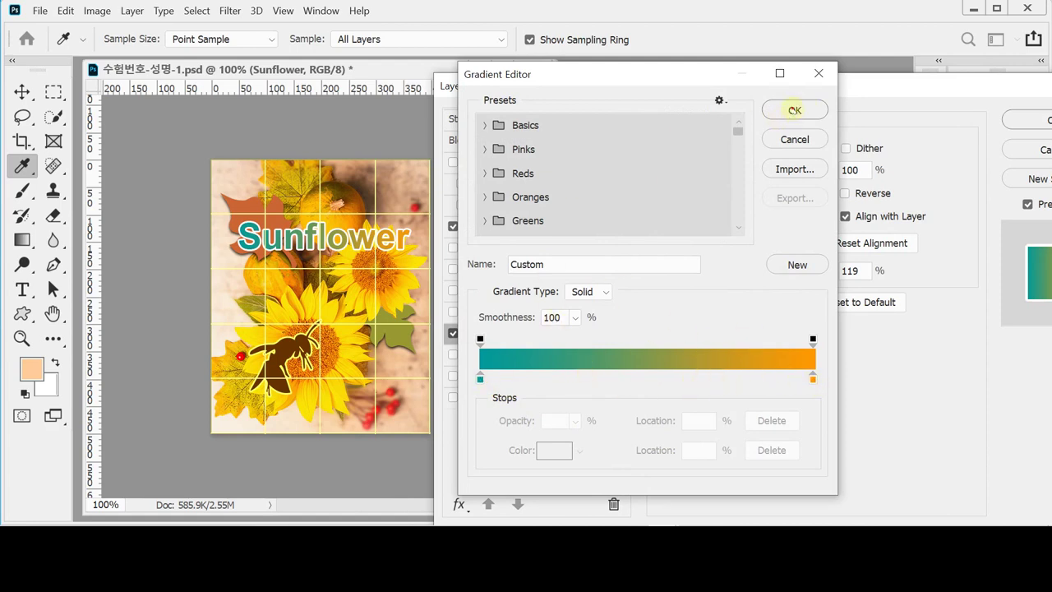
left_click(793, 110)
type("150")
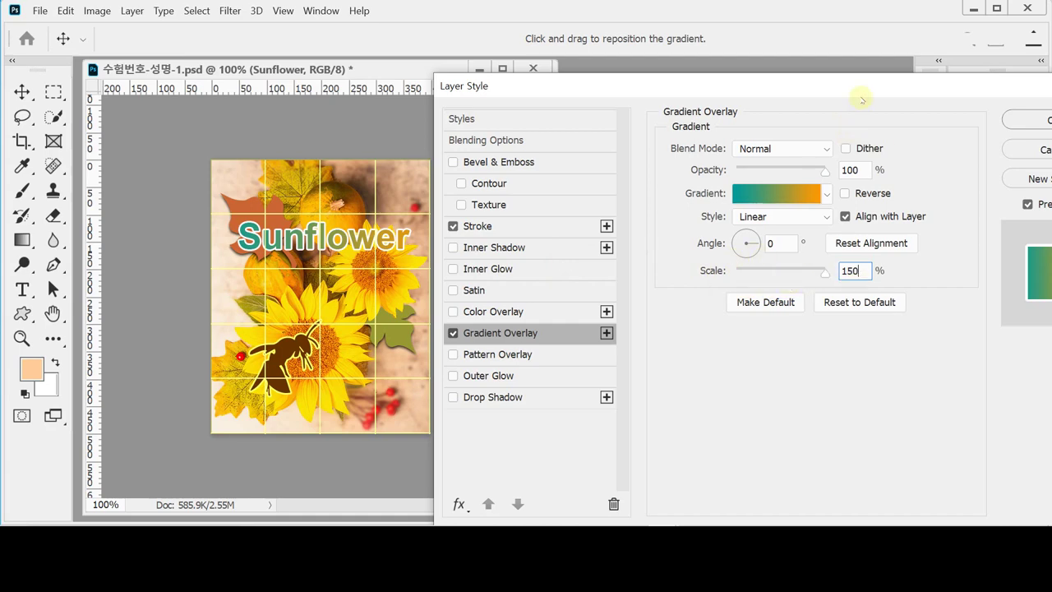
left_click_drag(861, 100, 793, 120)
left_click(981, 141)
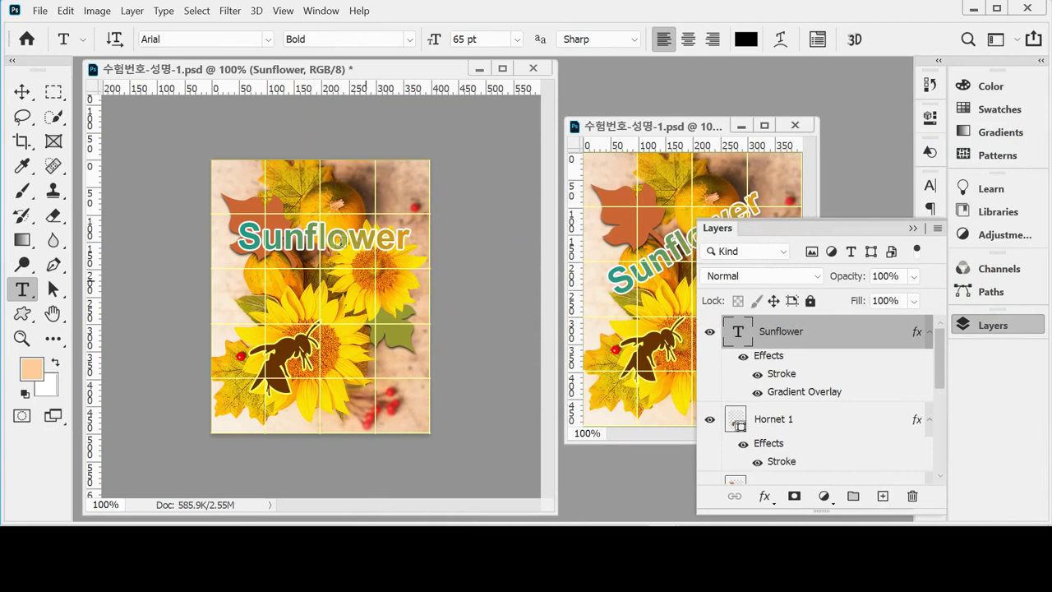
left_click(362, 243)
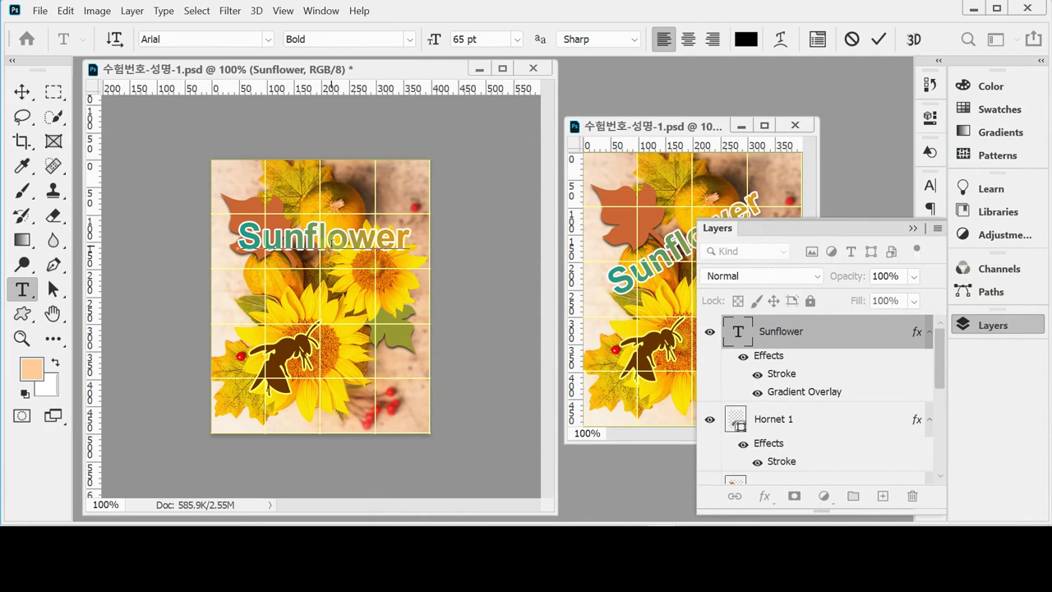
key("ctrl+t")
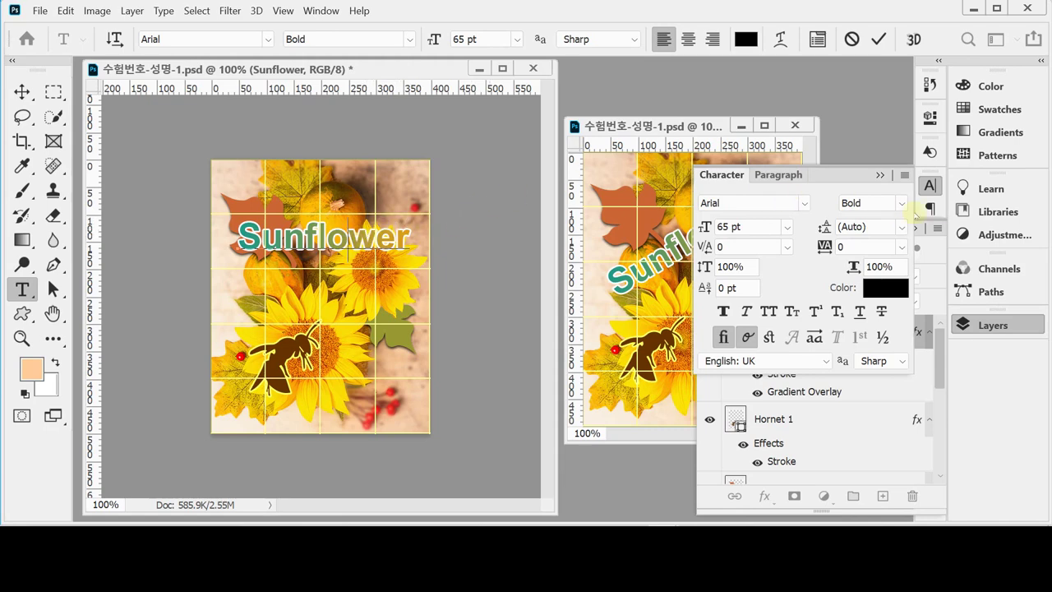
left_click(933, 188)
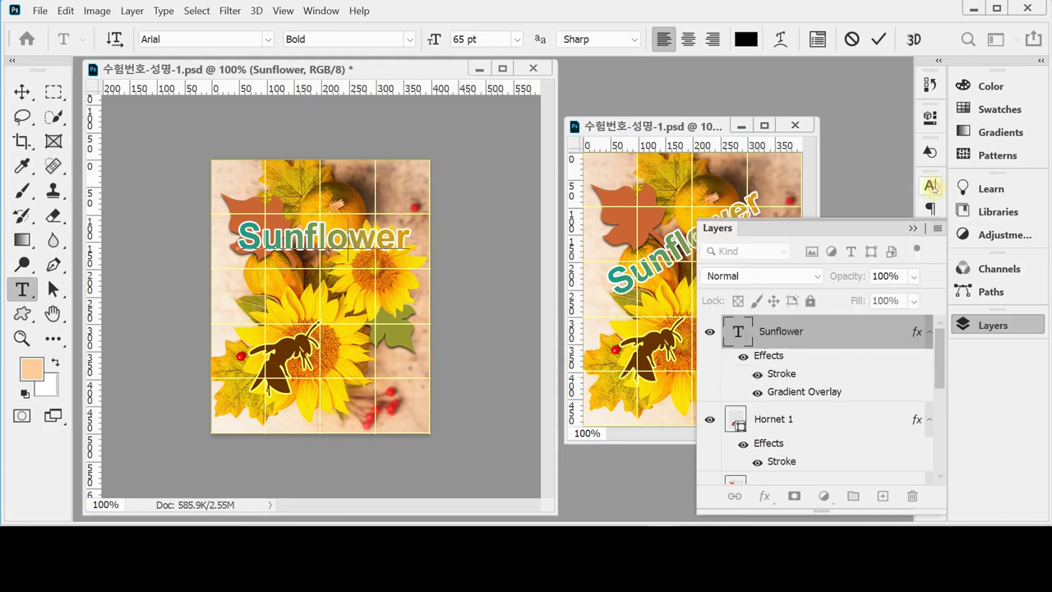
left_click(931, 187)
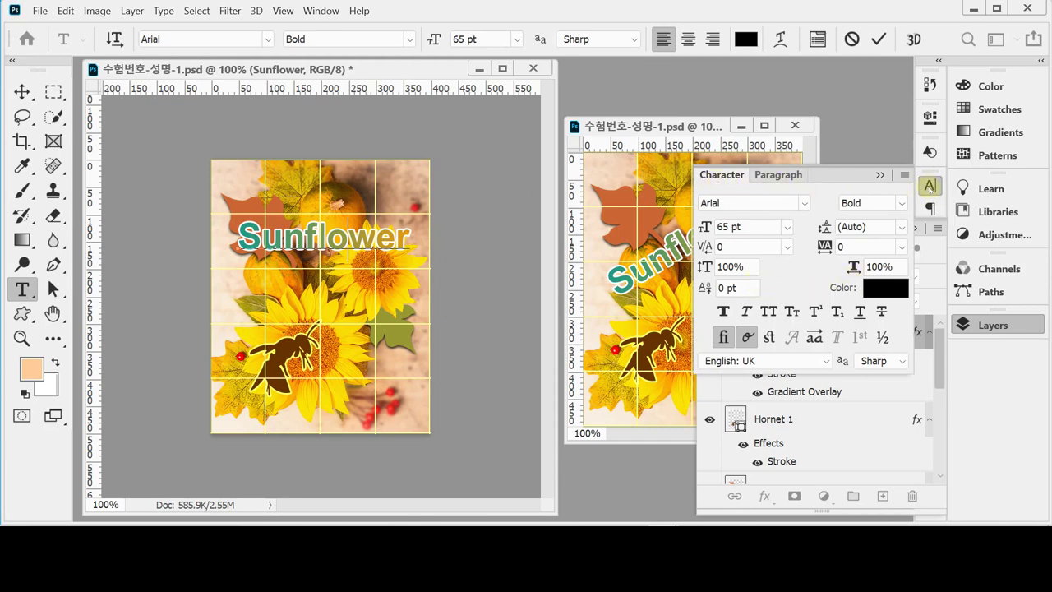
left_click(930, 186)
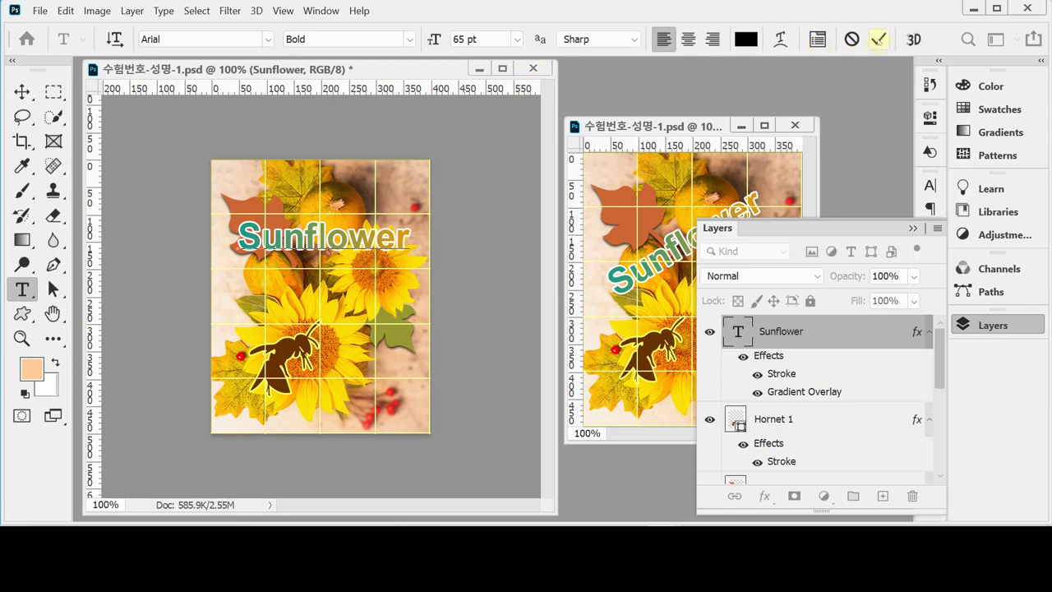
left_click(878, 38)
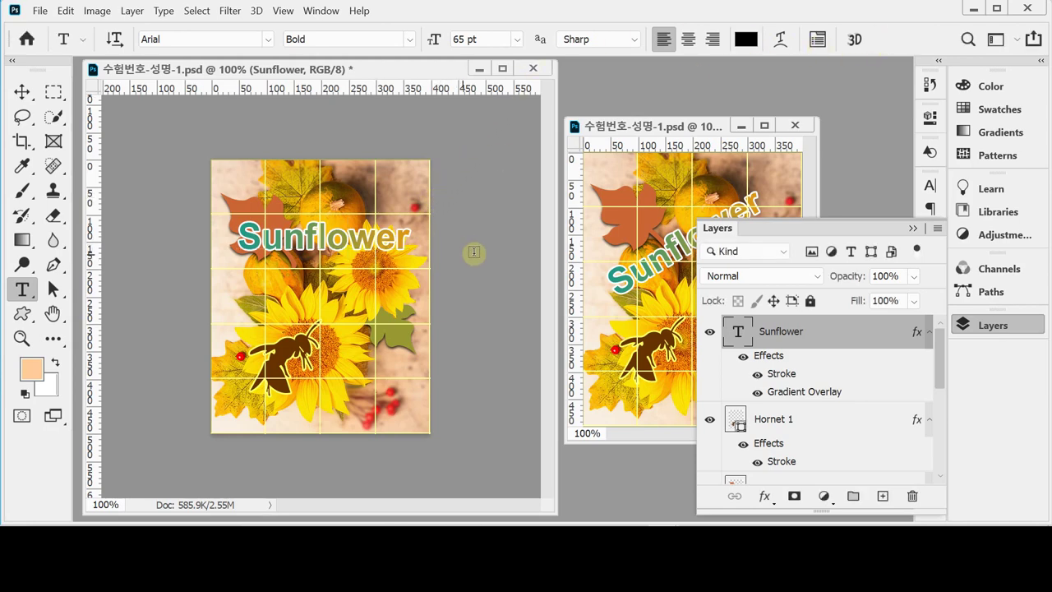
Rotate the Sunflower text to -30° and place its center at about X 190 px, Y 176 px, and save the document
key("ctrl+t")
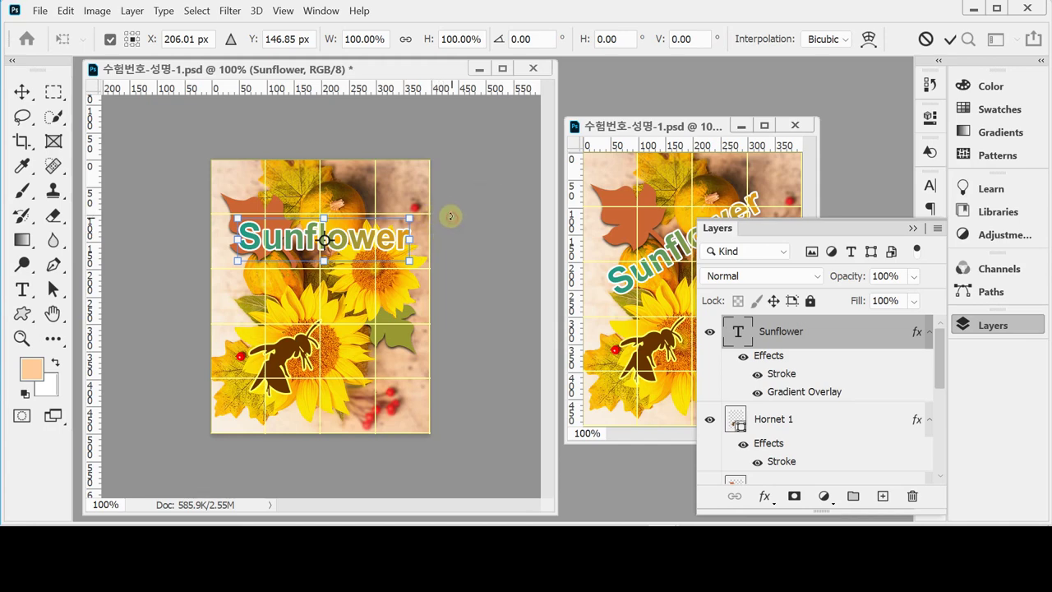
left_click_drag(448, 216, 419, 177)
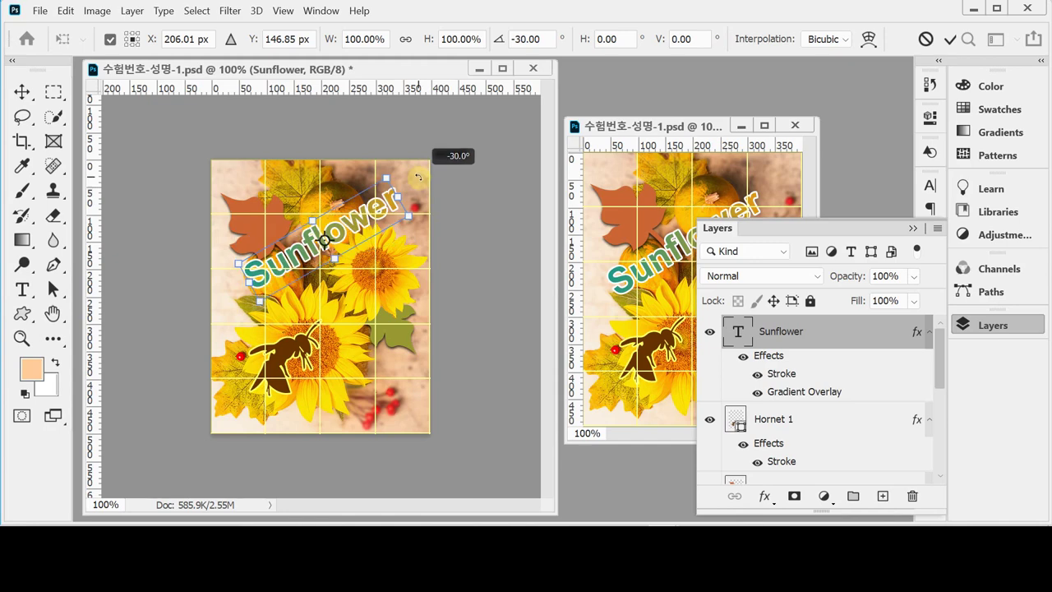
mouse_move(418, 177)
left_mouse_down()
mouse_move(433, 262)
mouse_move(435, 206)
mouse_move(420, 174)
left_mouse_up()
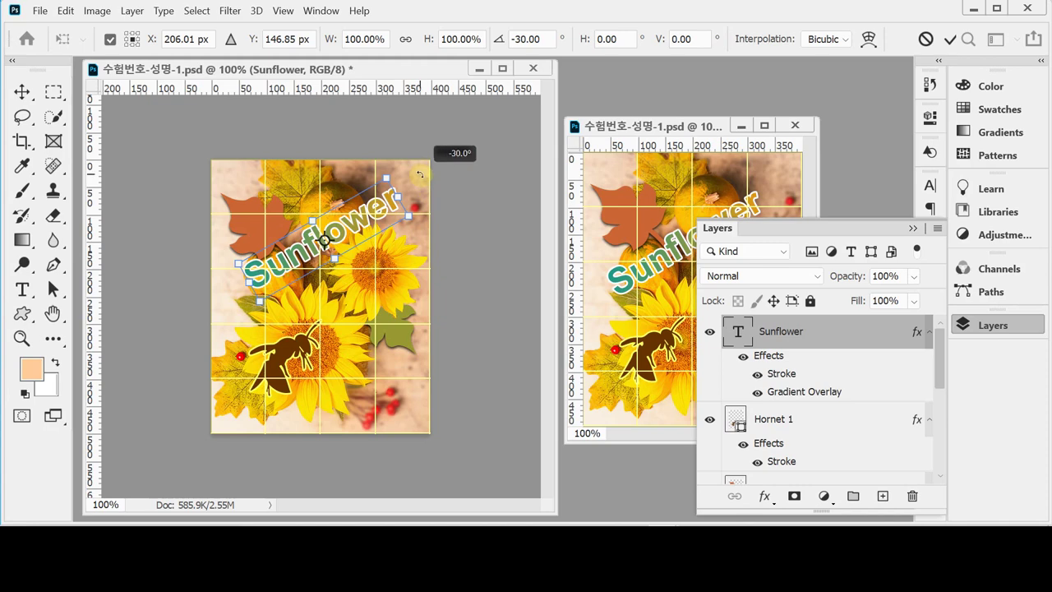
left_click_drag(420, 174, 420, 174)
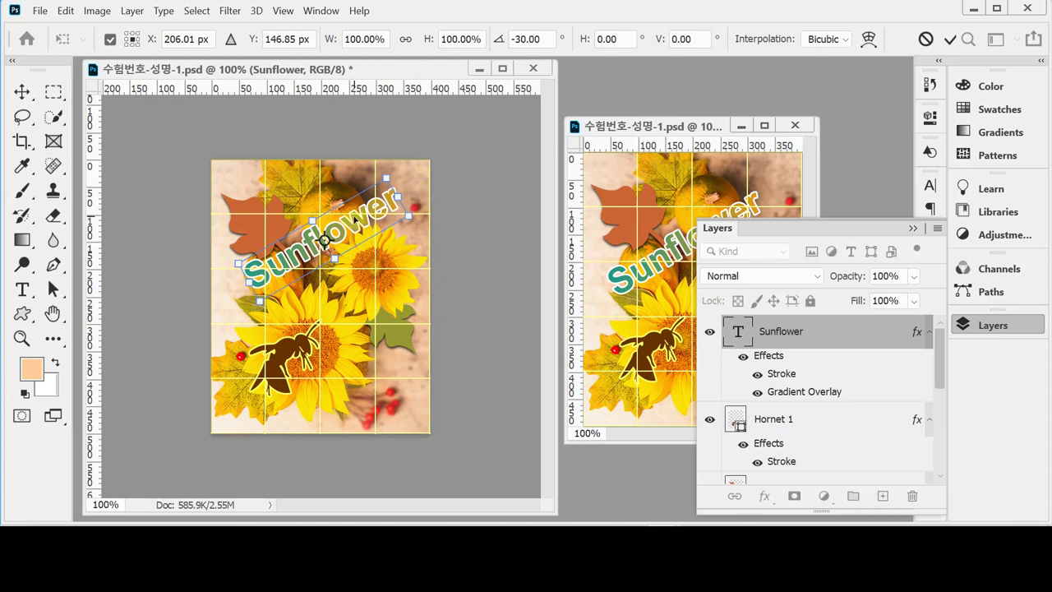
left_click_drag(359, 209, 347, 236)
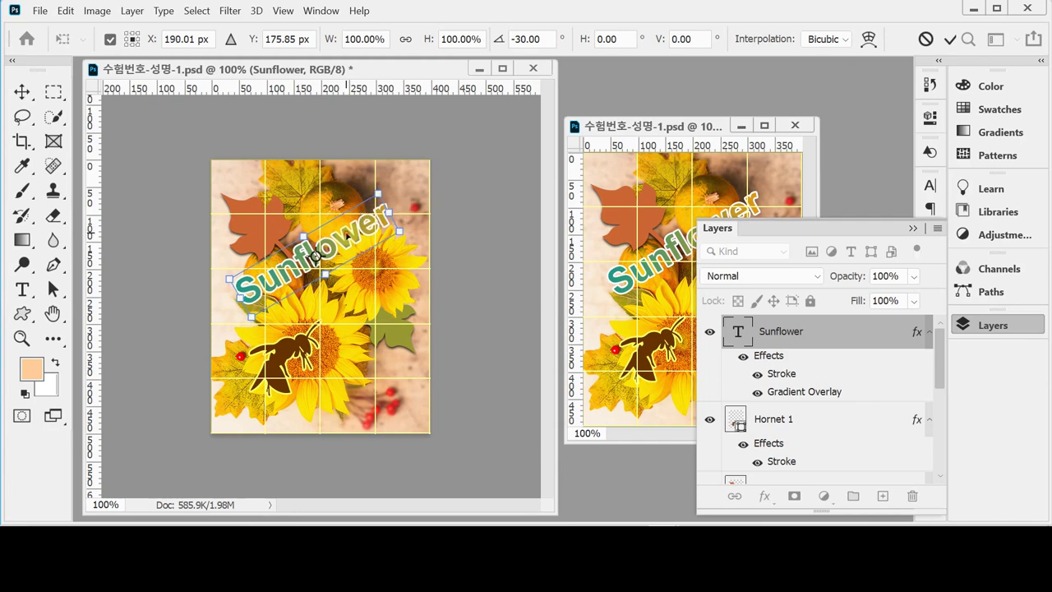
key("Return")
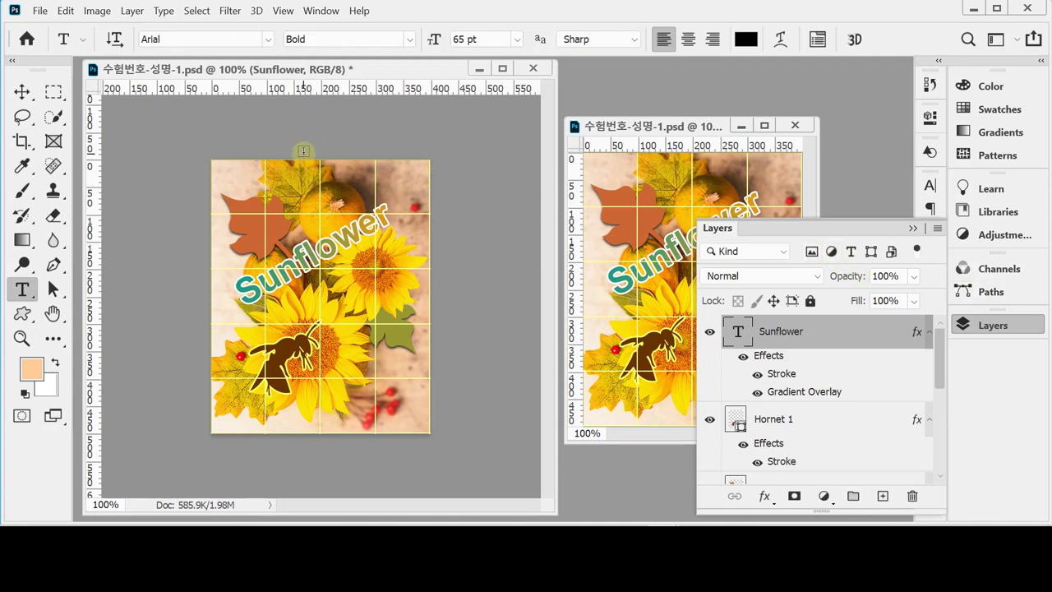
key("ctrl+s")
left_click(963, 326)
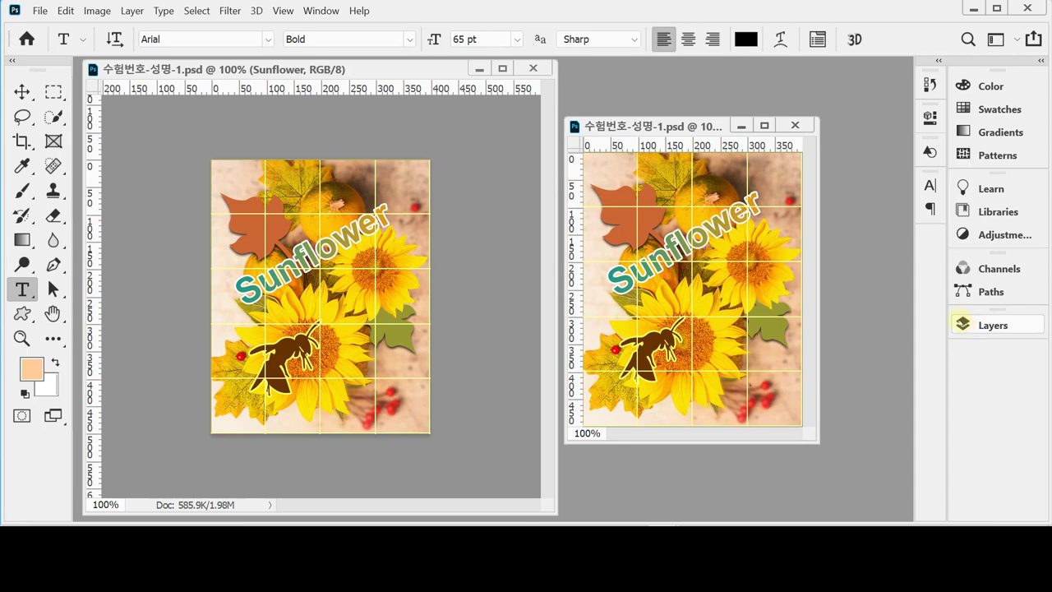
Using the Move tool with layer auto-selection, shift the hornet silhouette slightly down and to the left on the large sunflower
left_click(22, 92)
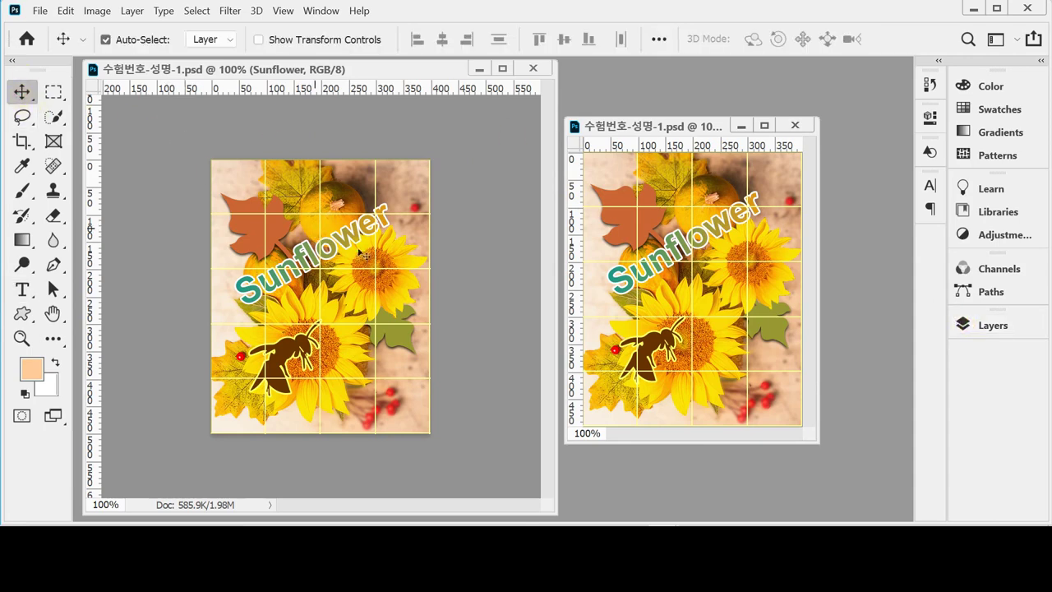
left_click_drag(299, 348, 368, 283)
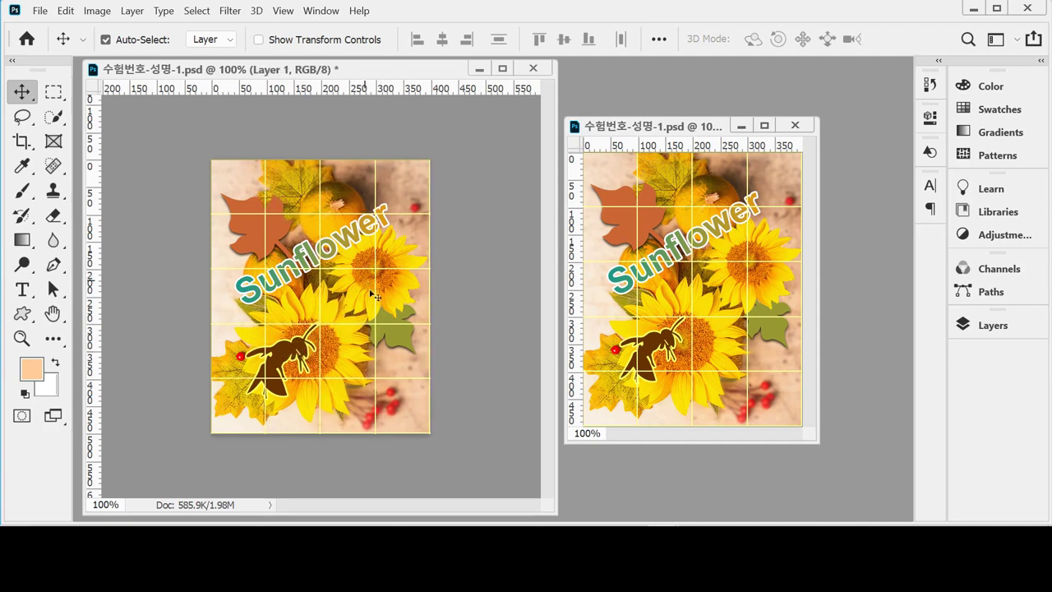
right_click(23, 93)
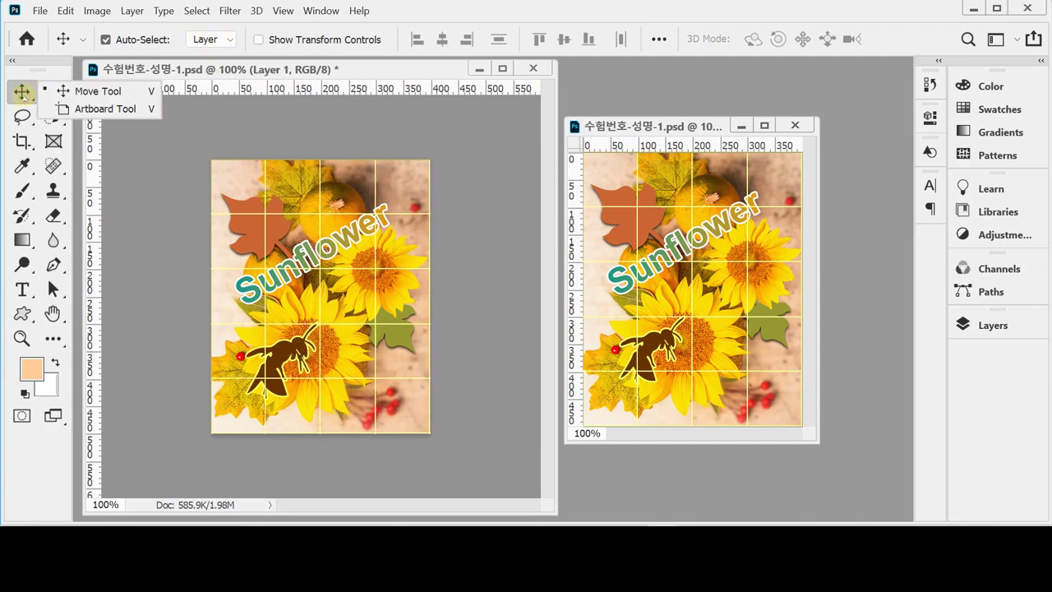
left_click(90, 92)
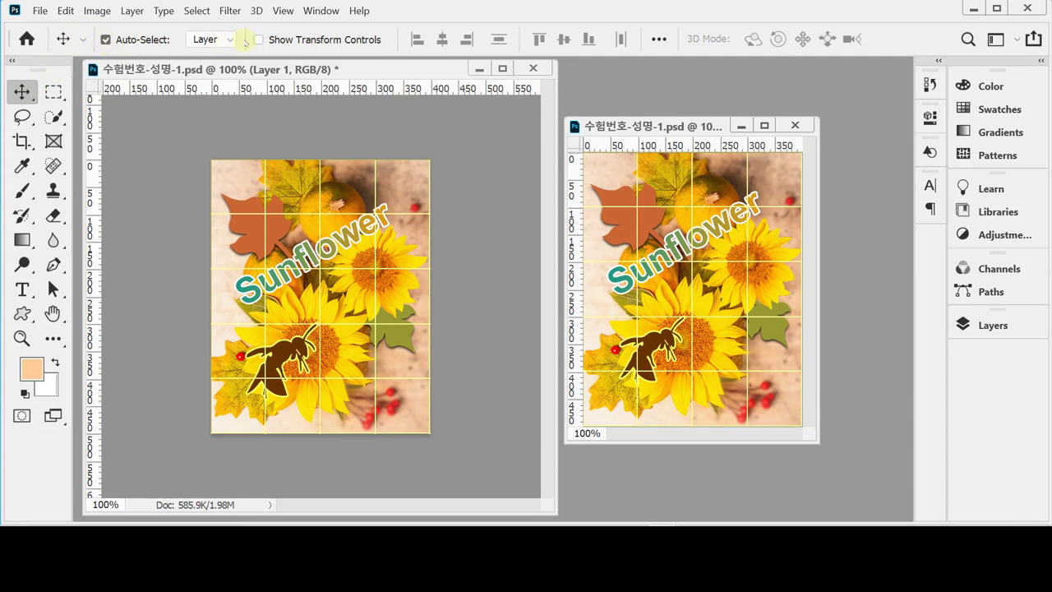
Examine which layers are auto-selected for the Sunflower text, the hornet silhouette and the background image in the layer stack
left_click(962, 326)
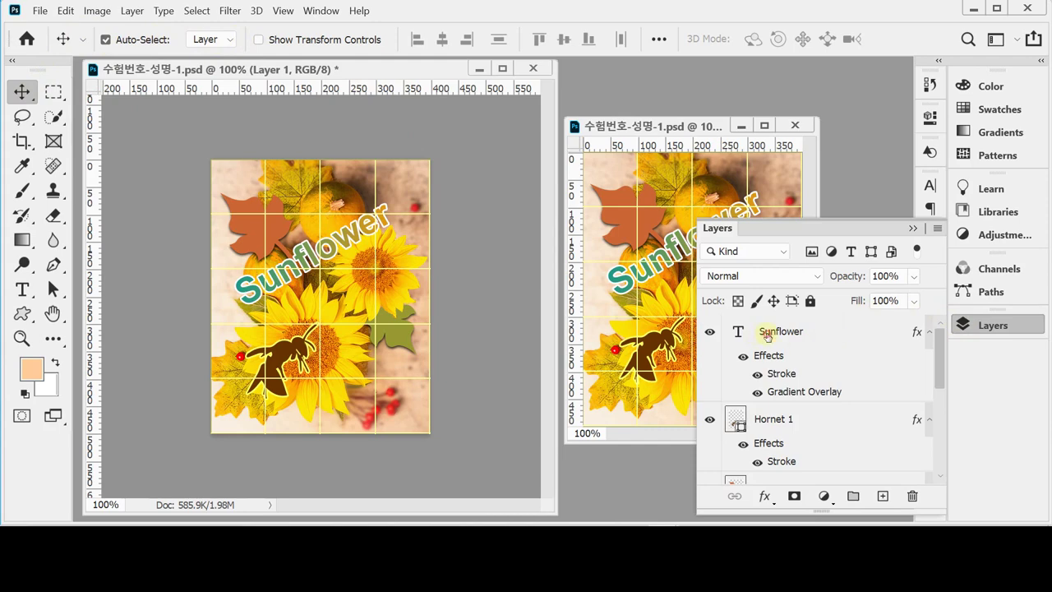
left_click(773, 335)
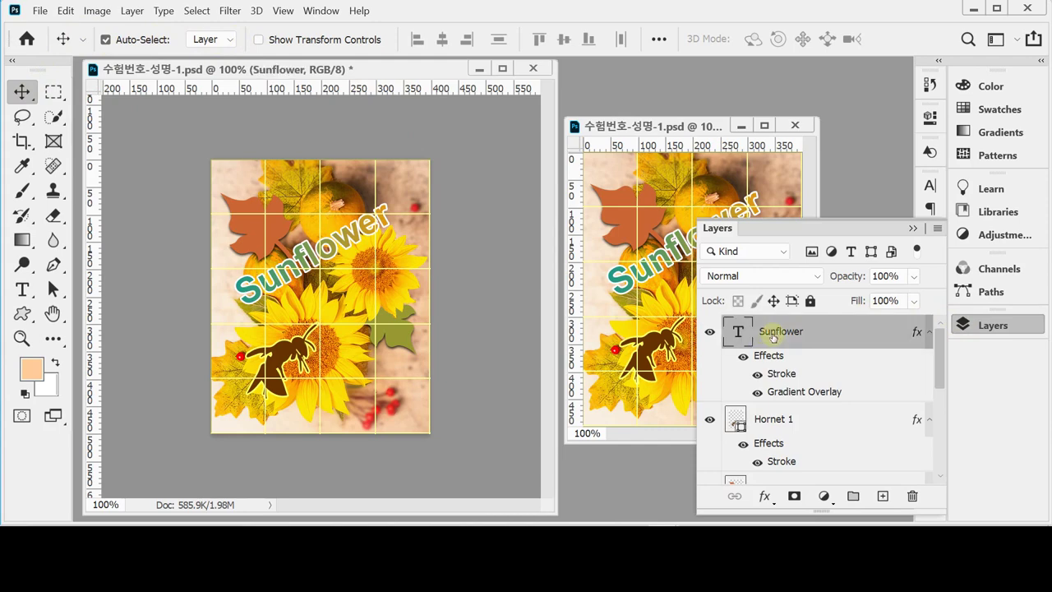
left_click(782, 420)
left_click(768, 331)
left_click(284, 357)
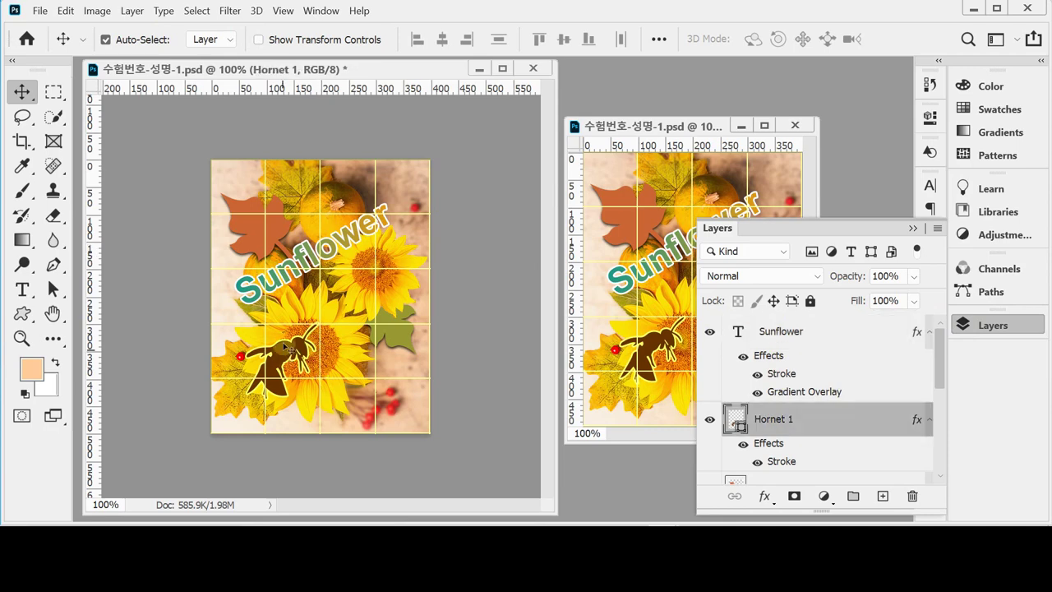
left_click(374, 286)
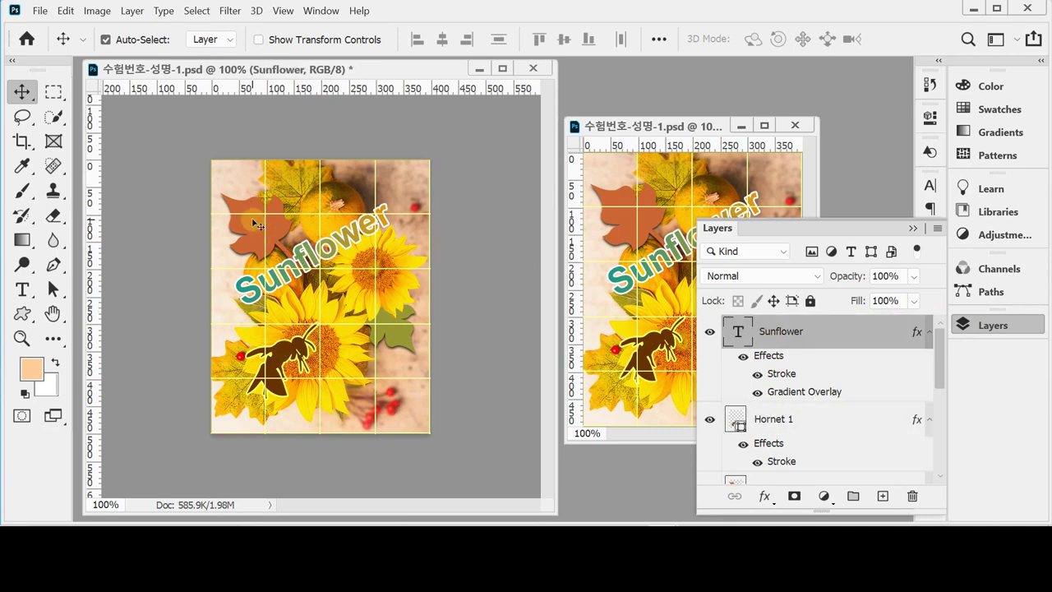
left_click(297, 371)
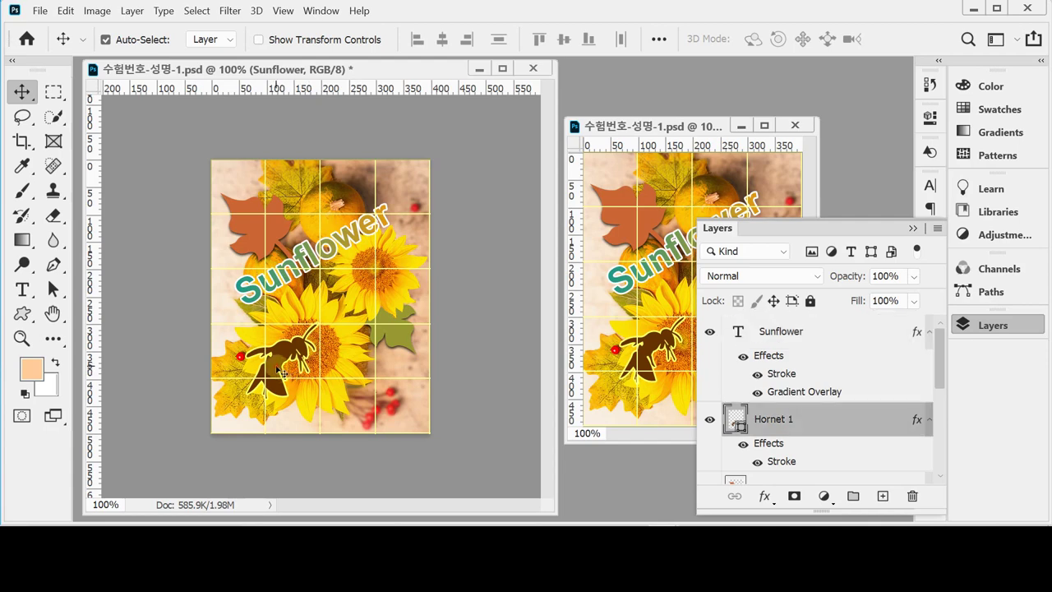
left_click(336, 380)
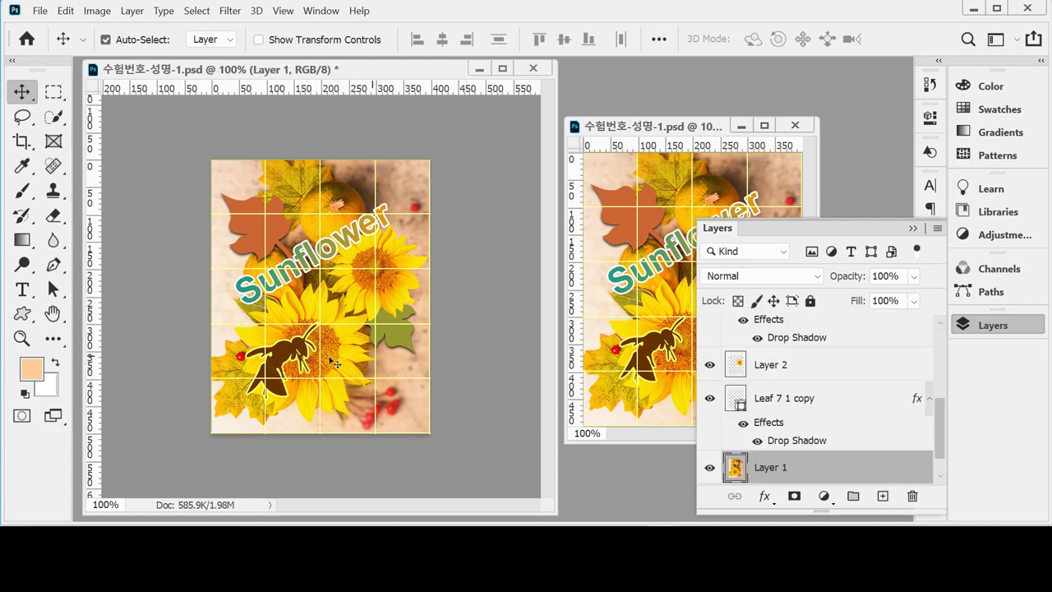
left_click(989, 325)
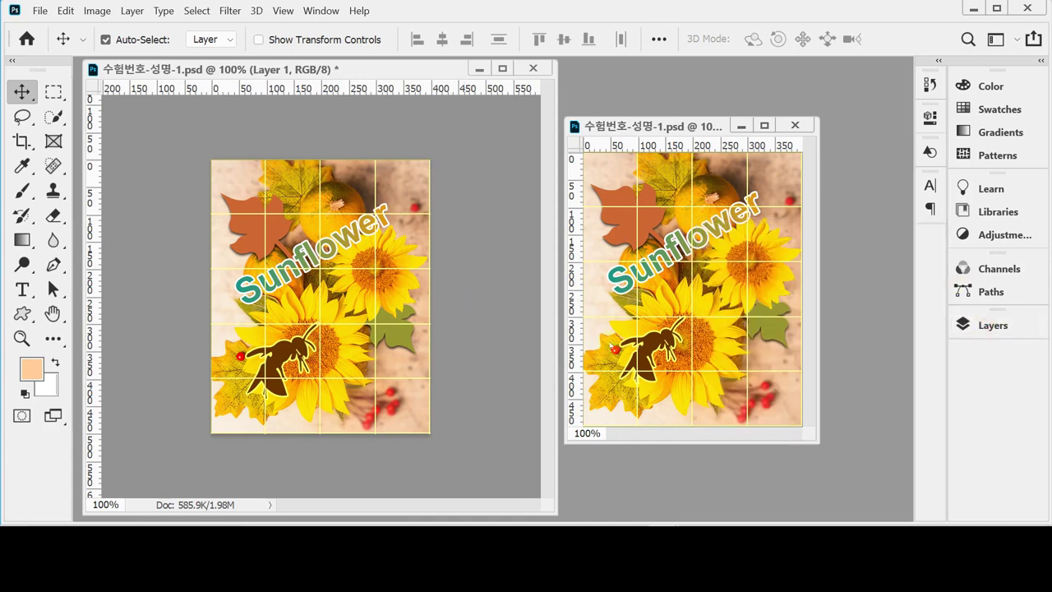
Scale the hornet silhouette to about 97% with Free Transform and fine-tune the Sunflower text's position on the canvas
left_click(279, 362)
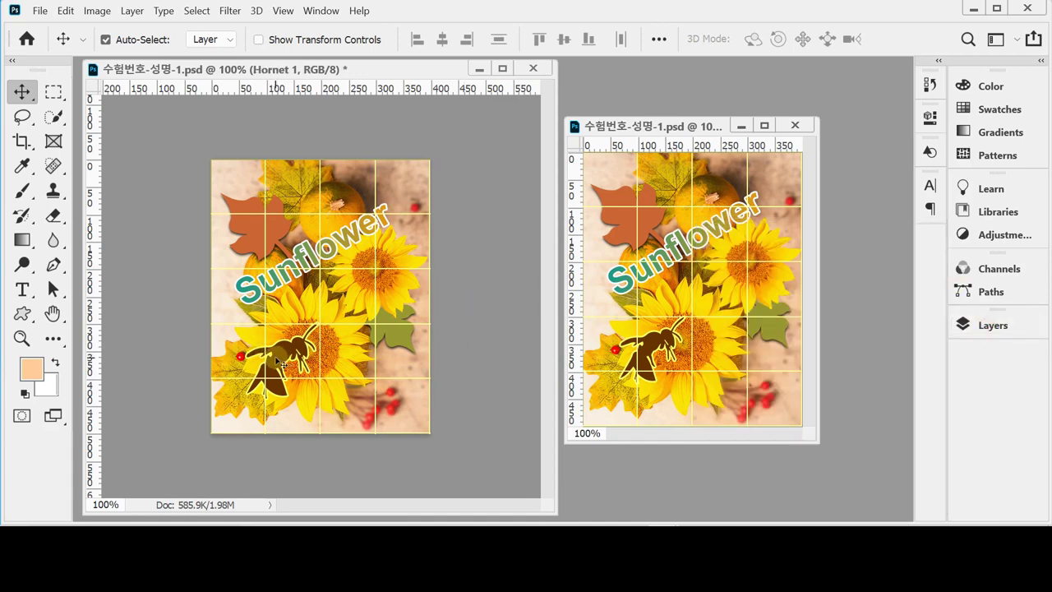
key("ctrl+t")
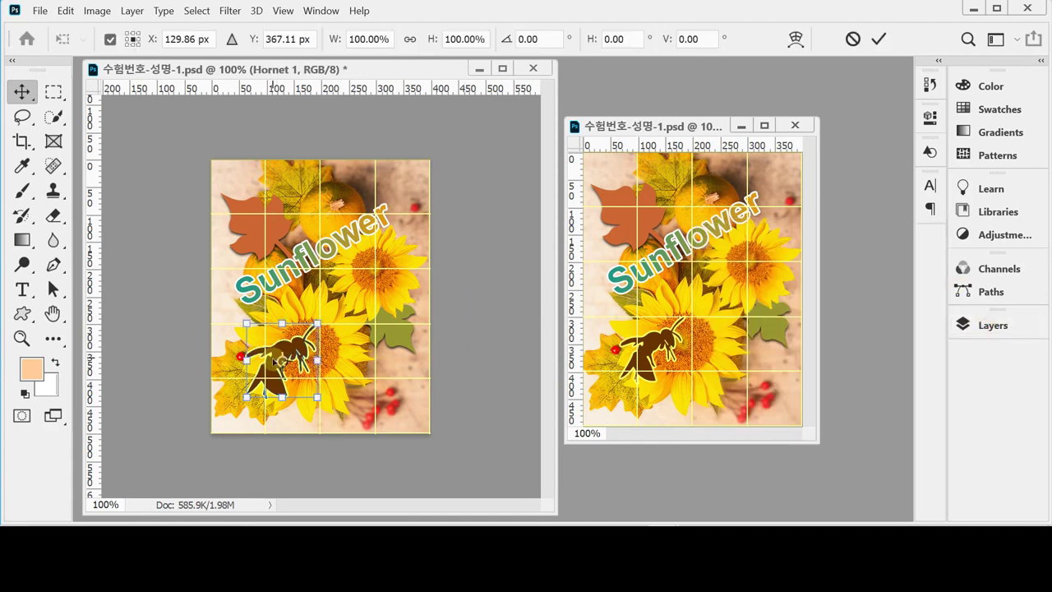
left_click_drag(246, 397, 248, 394)
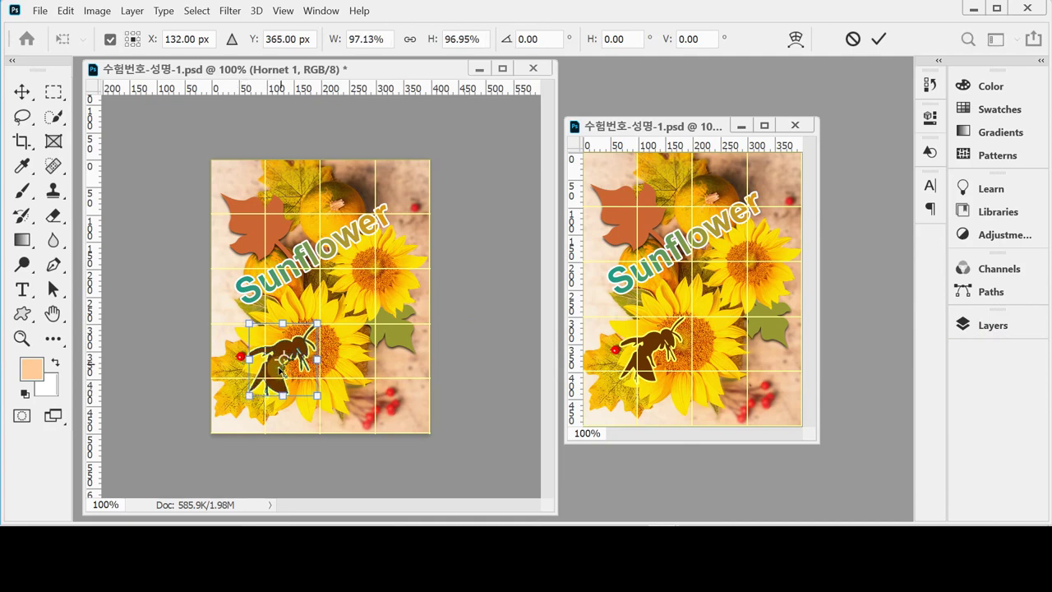
key("Return")
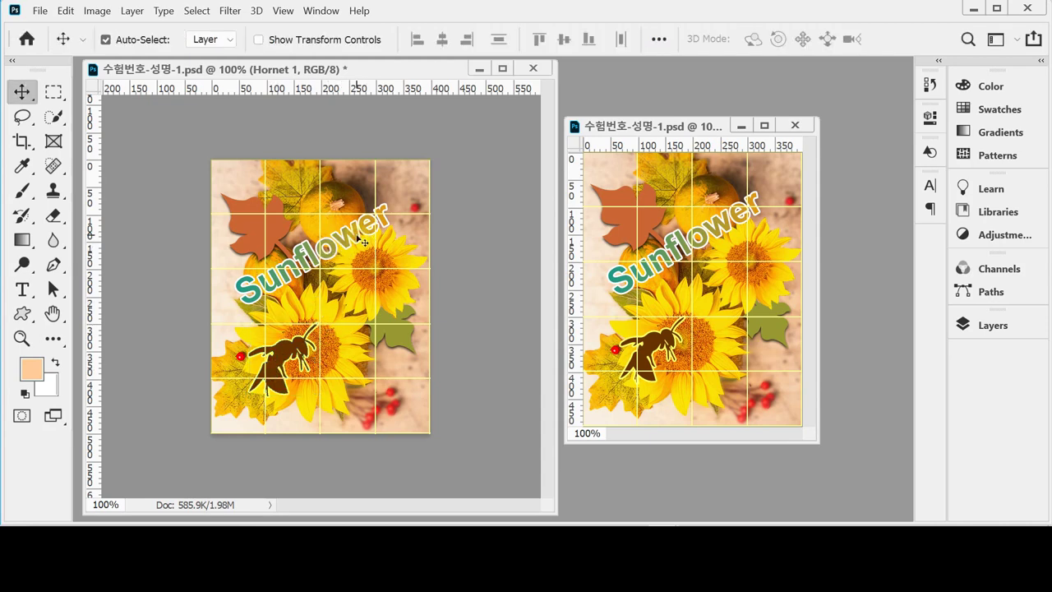
left_click(359, 240)
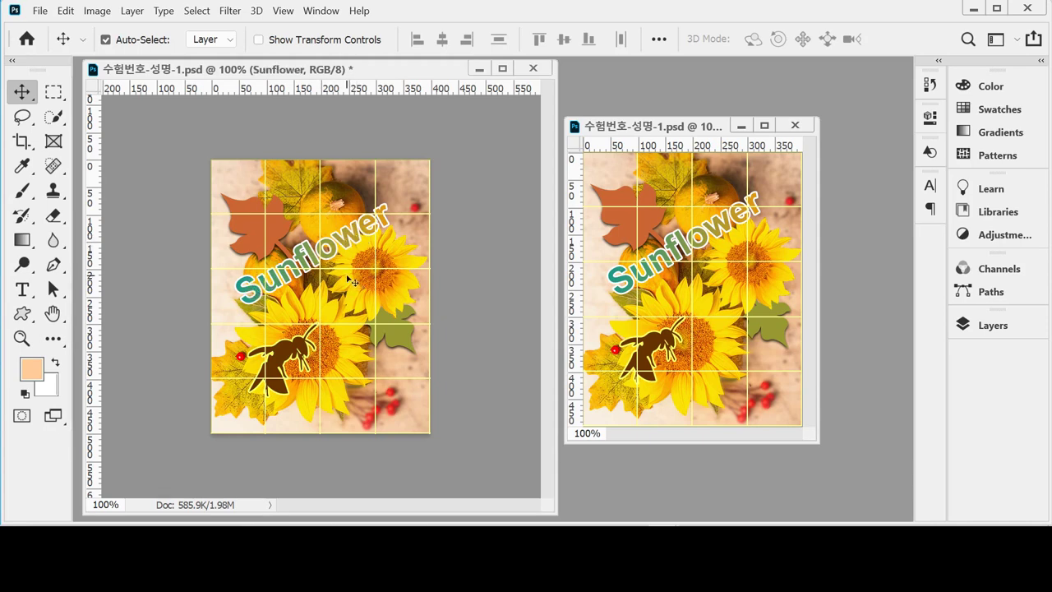
left_click_drag(359, 285, 352, 280)
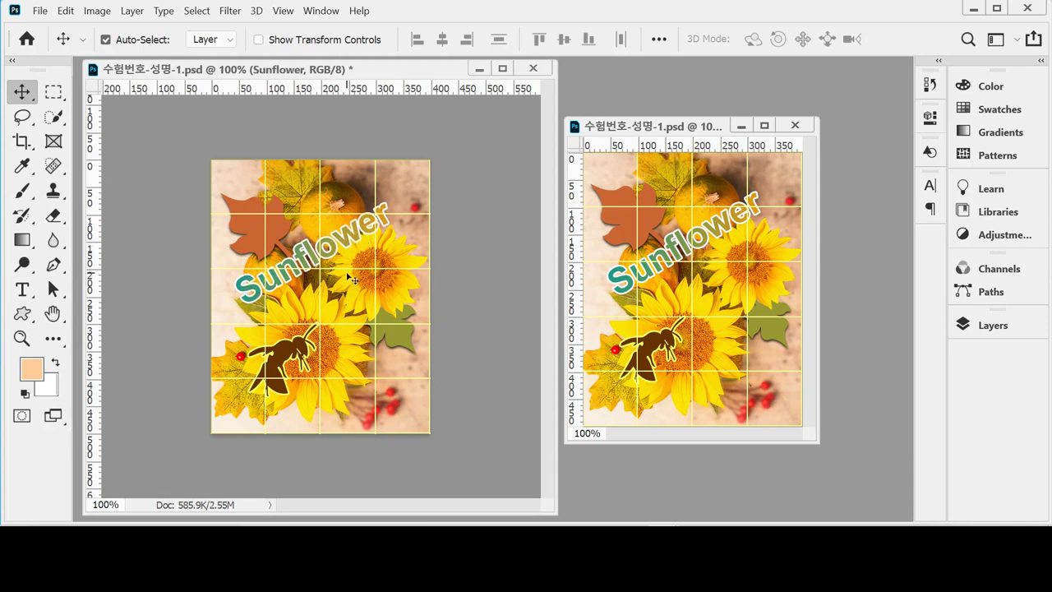
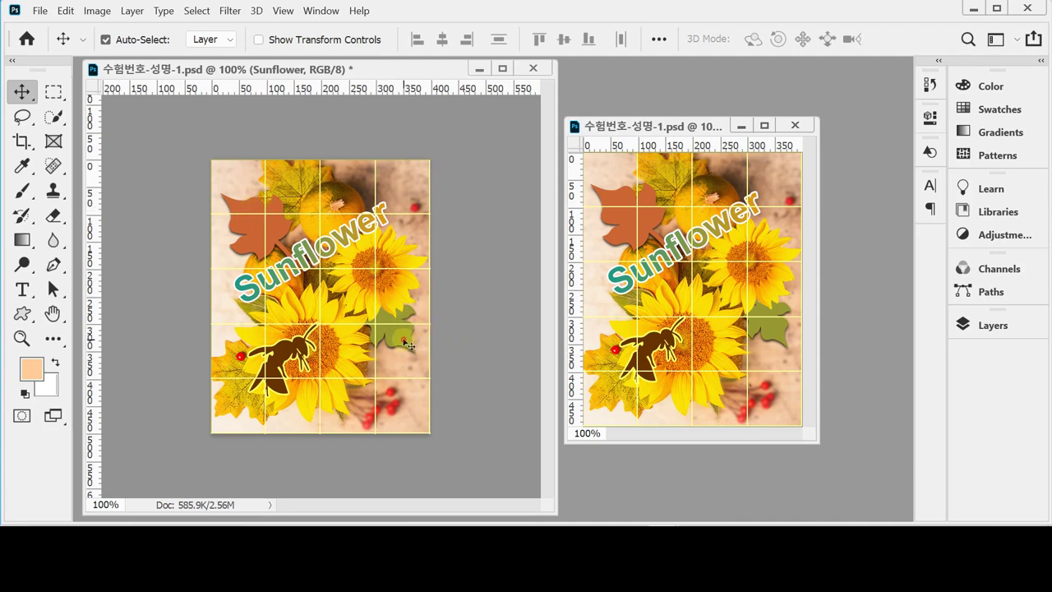
Hide the grid in the working document and nudge the green leaf beside the smaller sunflower slightly up and to the right
left_click(405, 343)
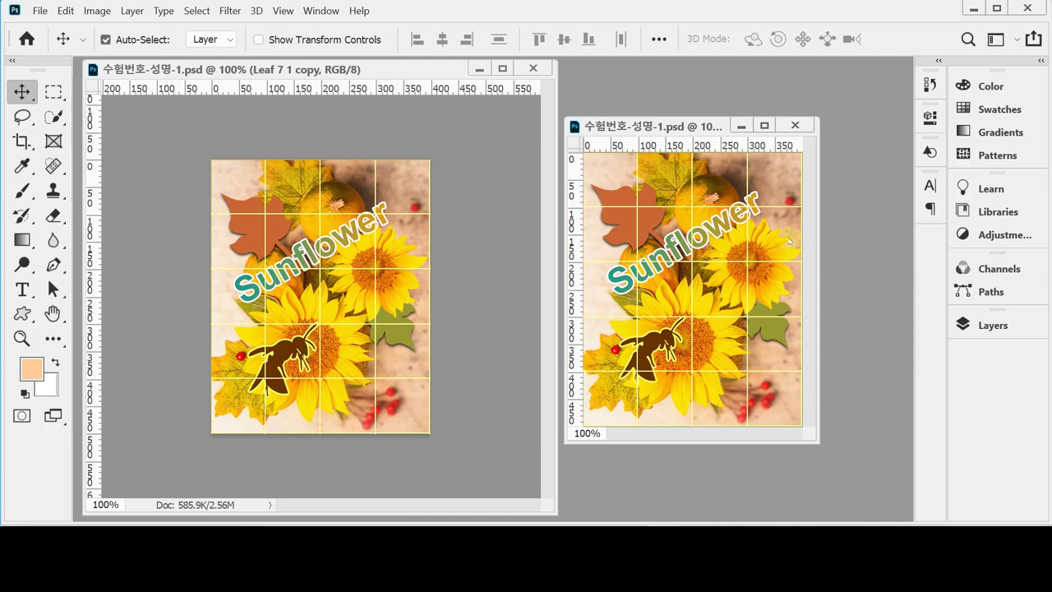
key("ctrl+apostrophe")
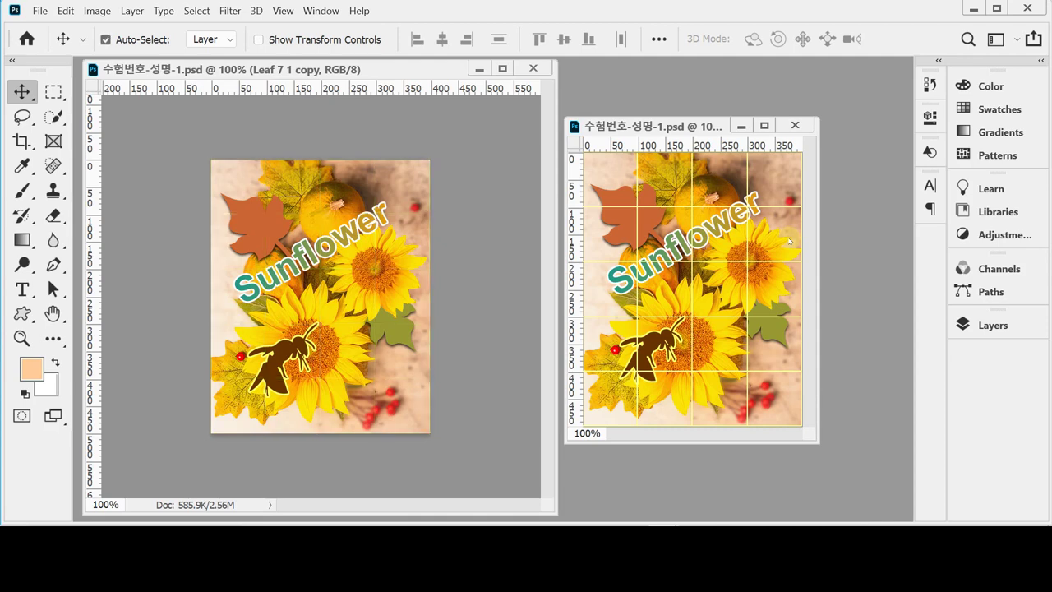
left_click(516, 187)
left_click_drag(399, 332, 394, 325)
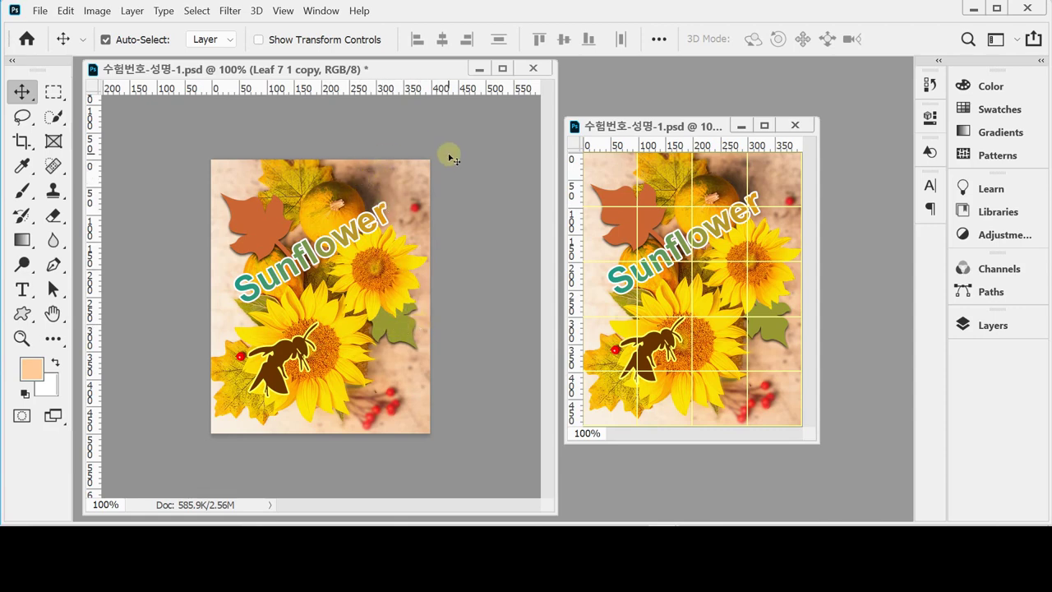
Save the working PSD and set up a copy in JPEG format named 수험번호-성명-1.jpg
key("ctrl+s")
key("ctrl+shift+s")
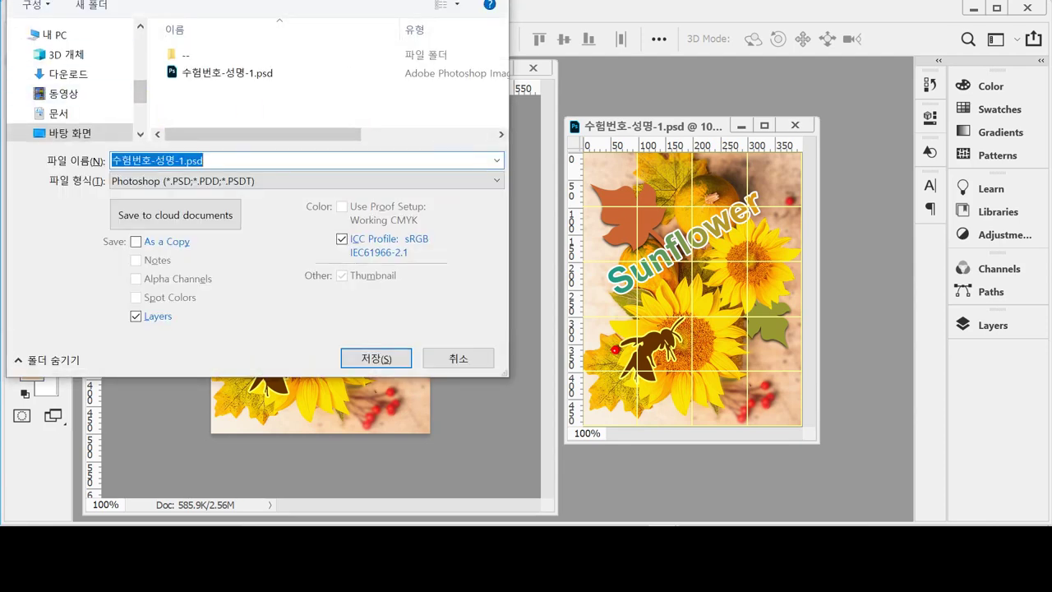
left_click_drag(44, 0, 141, 36)
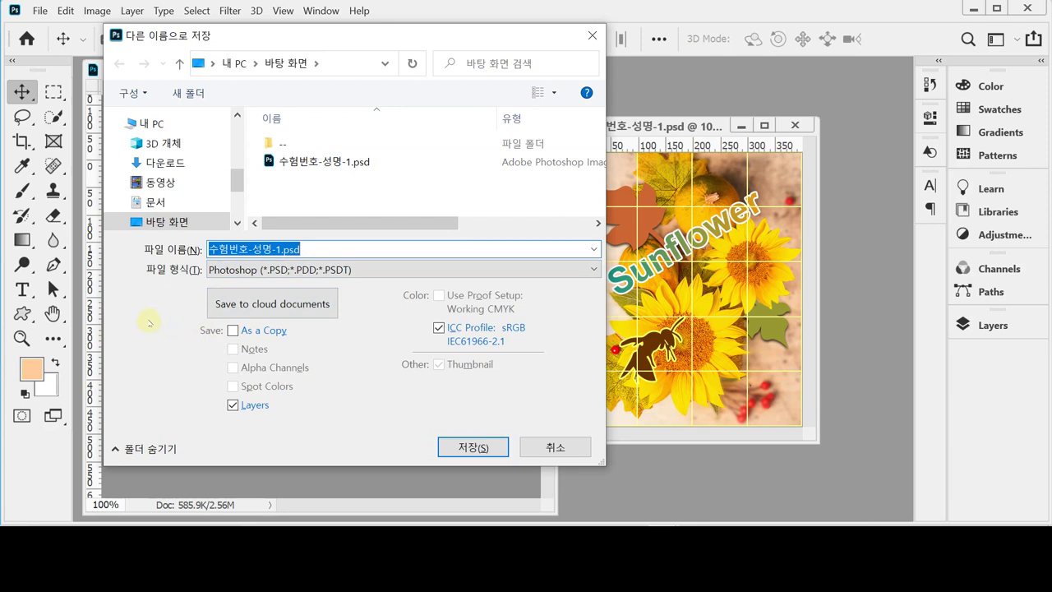
left_click(217, 271)
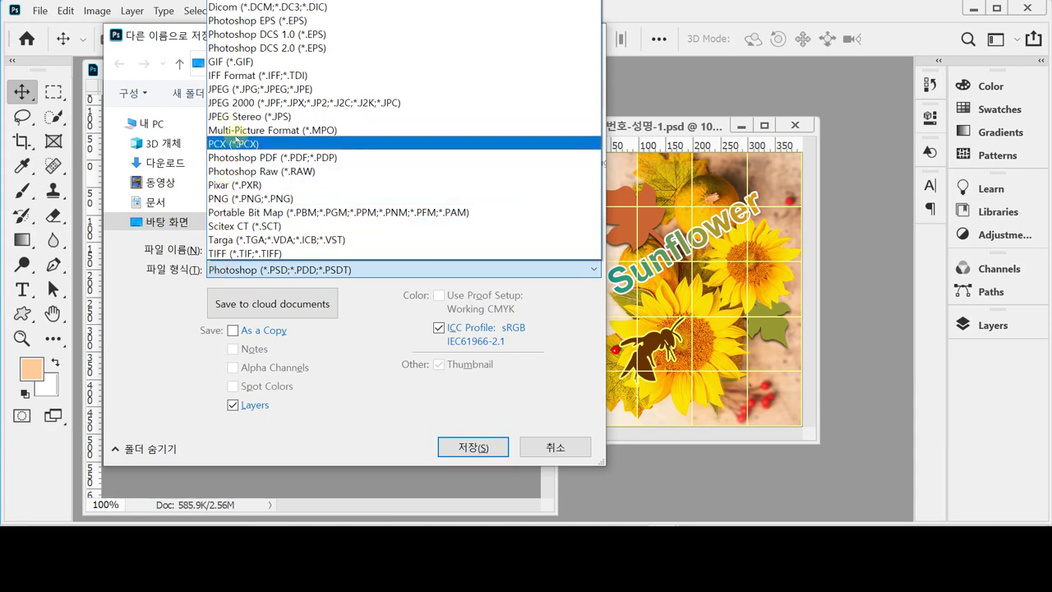
left_click(235, 89)
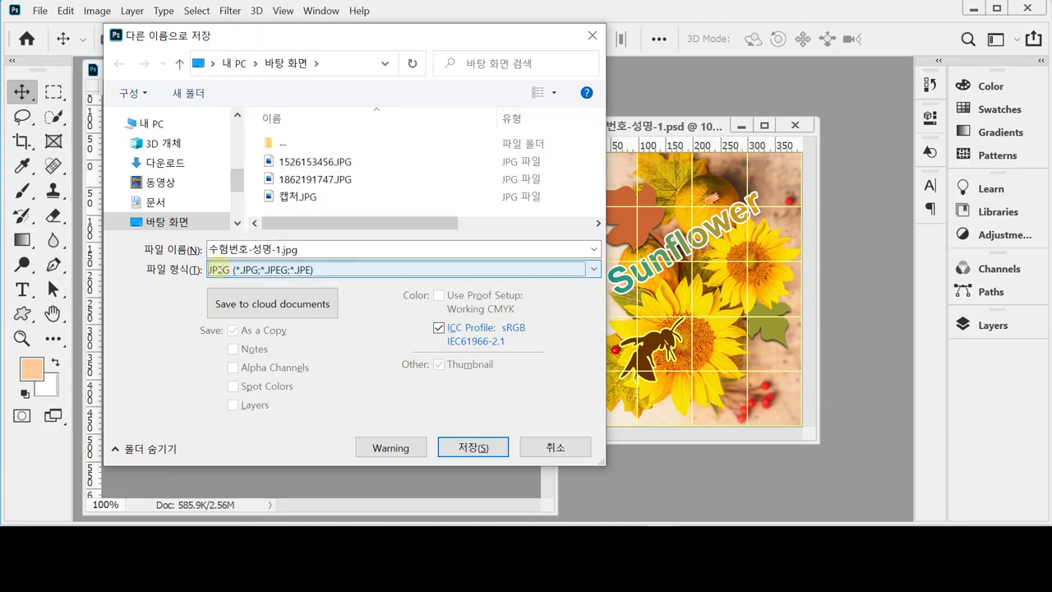
left_click(215, 270)
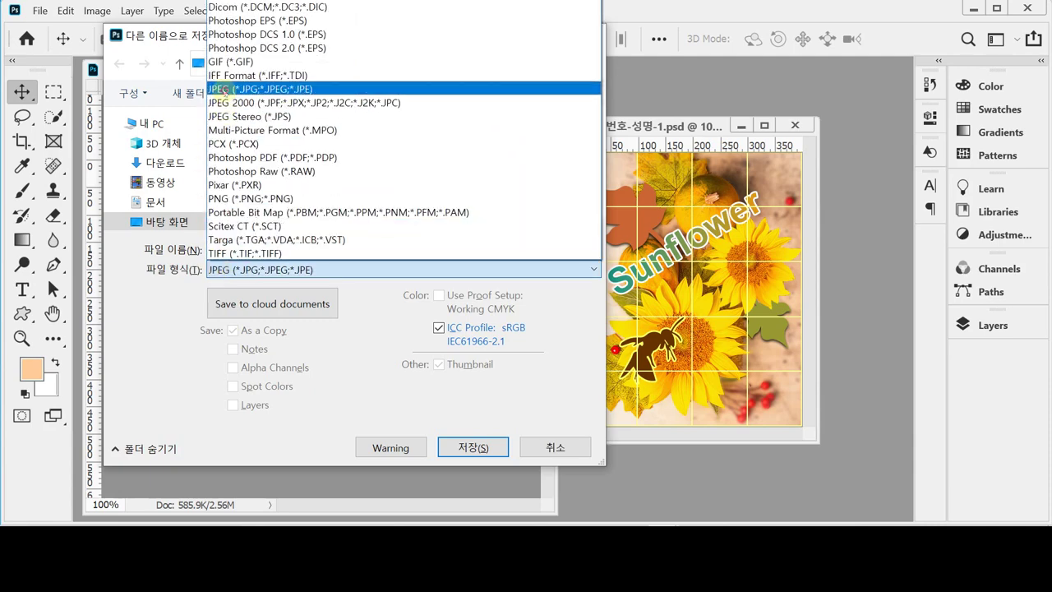
left_click(238, 88)
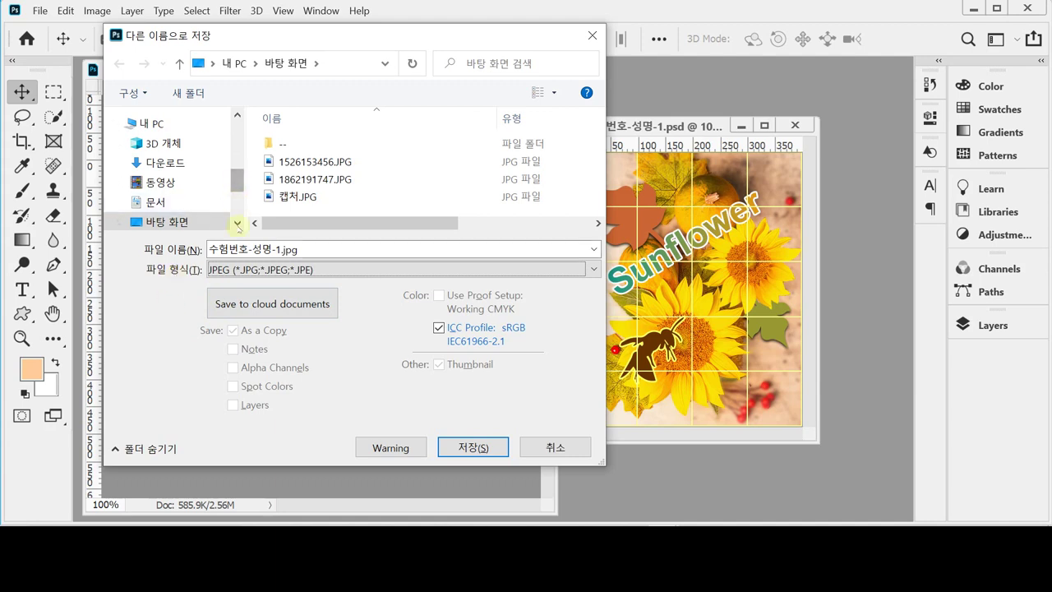
Save the JPEG copy in the GTQ folder under 문서 with image quality 8 (High) and the Baseline ("Standard") format
left_click(144, 123)
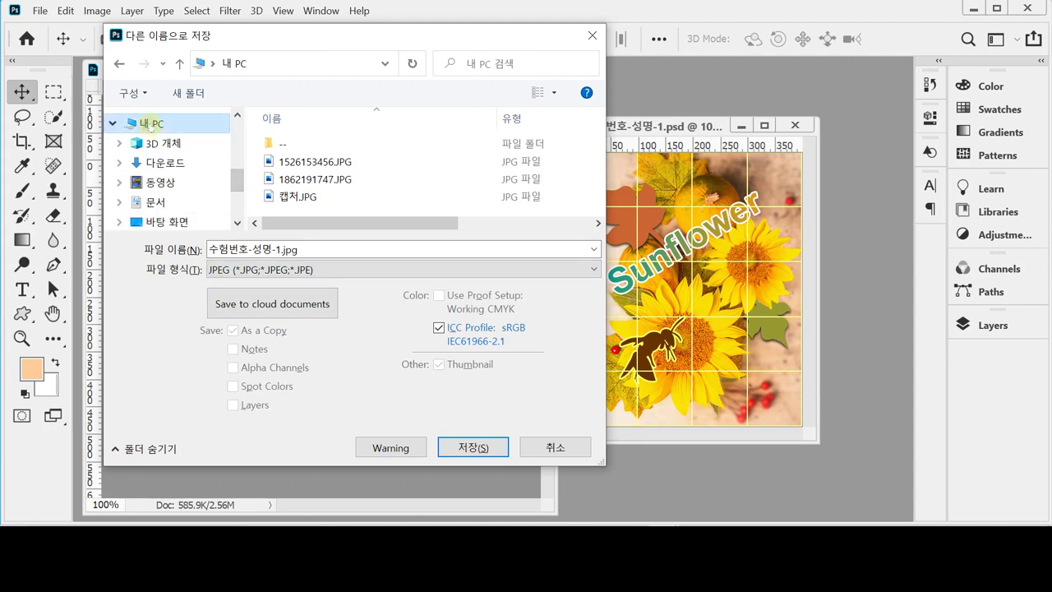
left_click(156, 202)
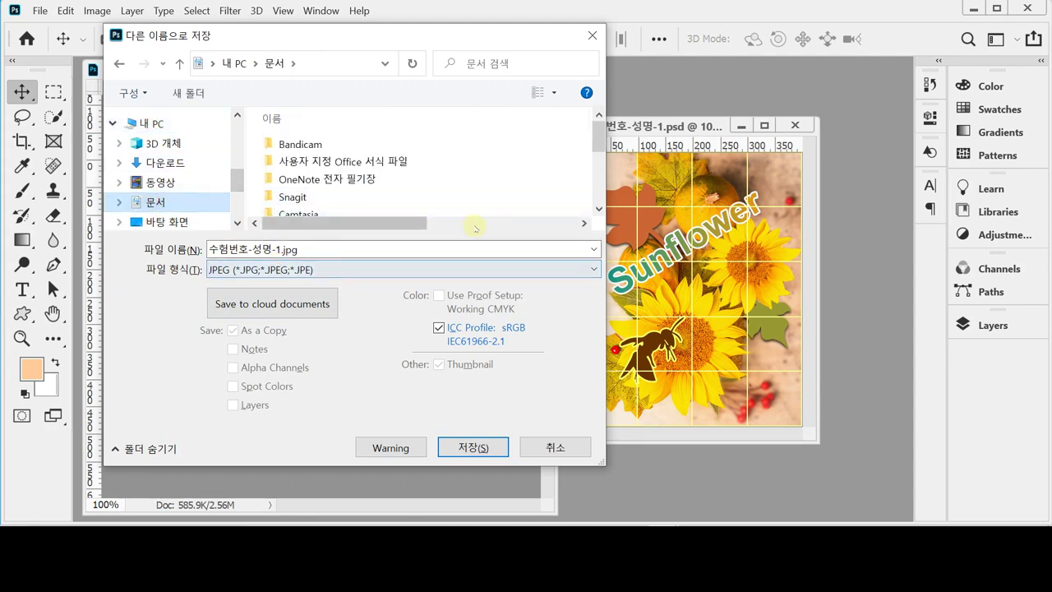
double_click(280, 189)
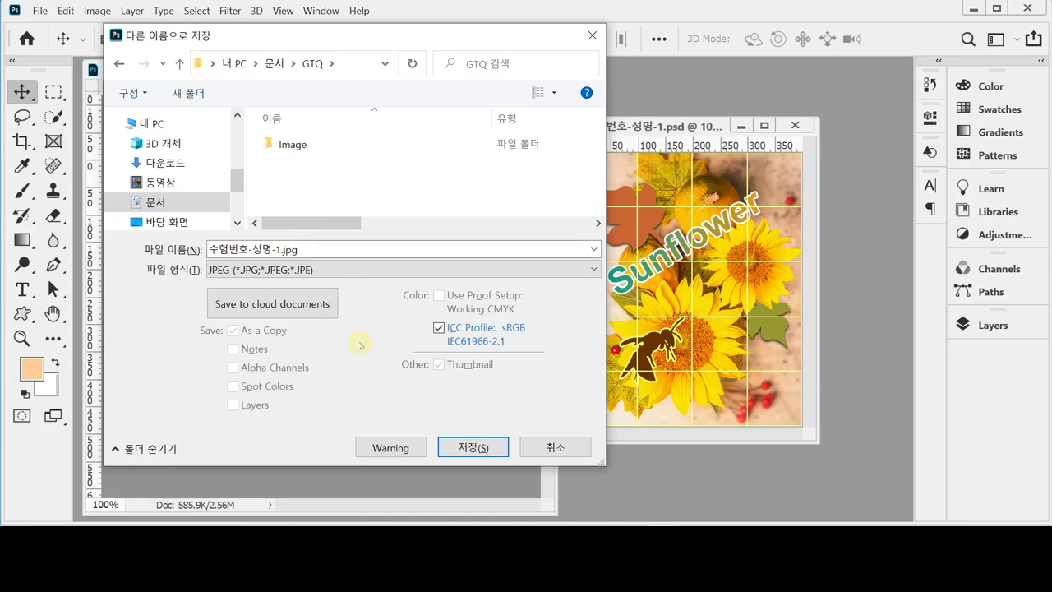
left_click(465, 445)
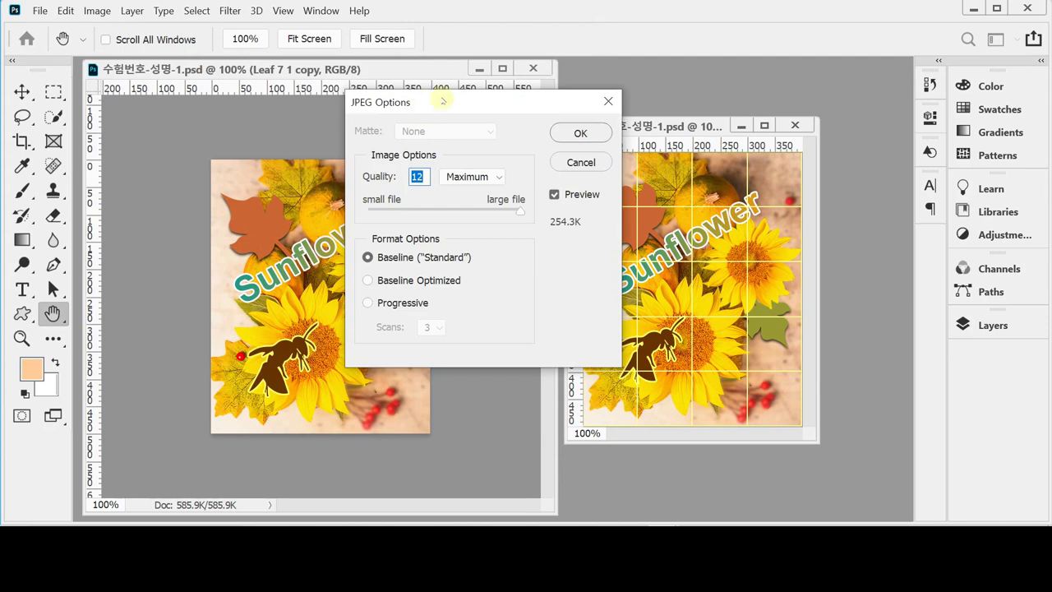
left_click(470, 177)
left_click(463, 220)
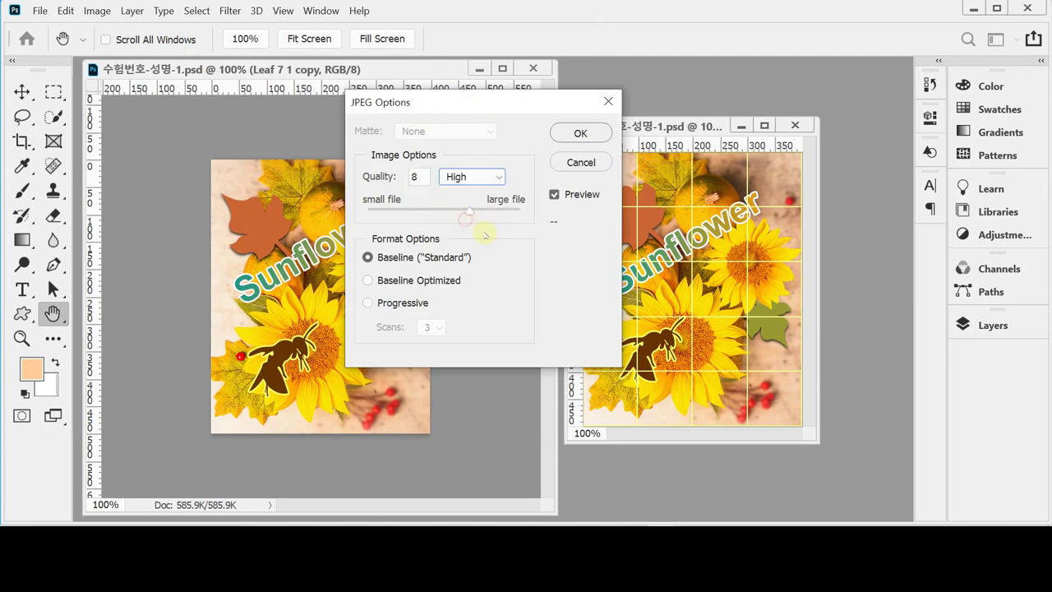
left_click(581, 133)
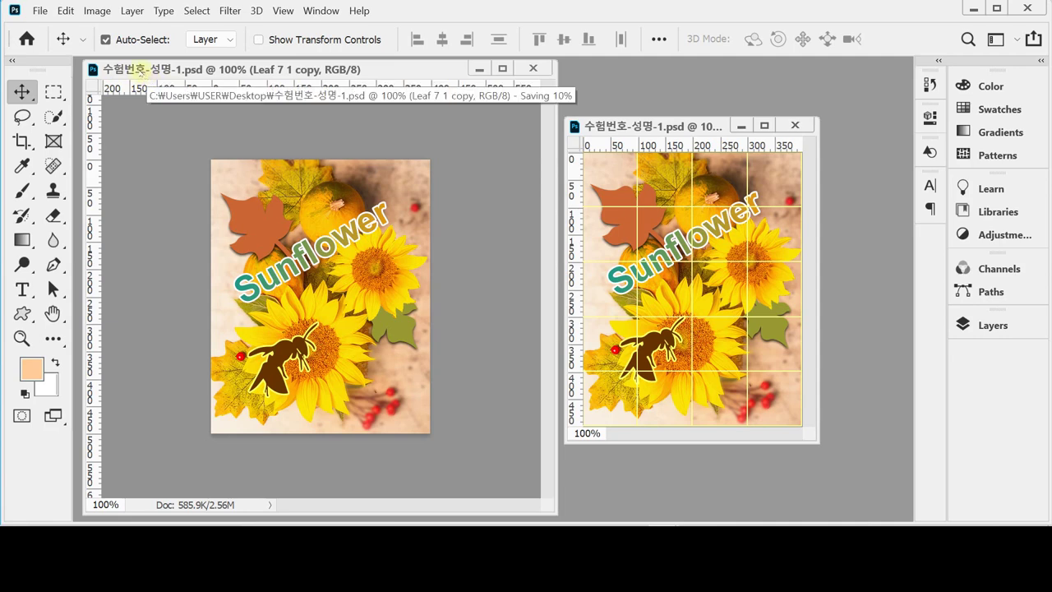
Reduce the Sunflower document's image size to 40 × 50 pixels, keeping its proportions
left_click(97, 10)
left_click(122, 124)
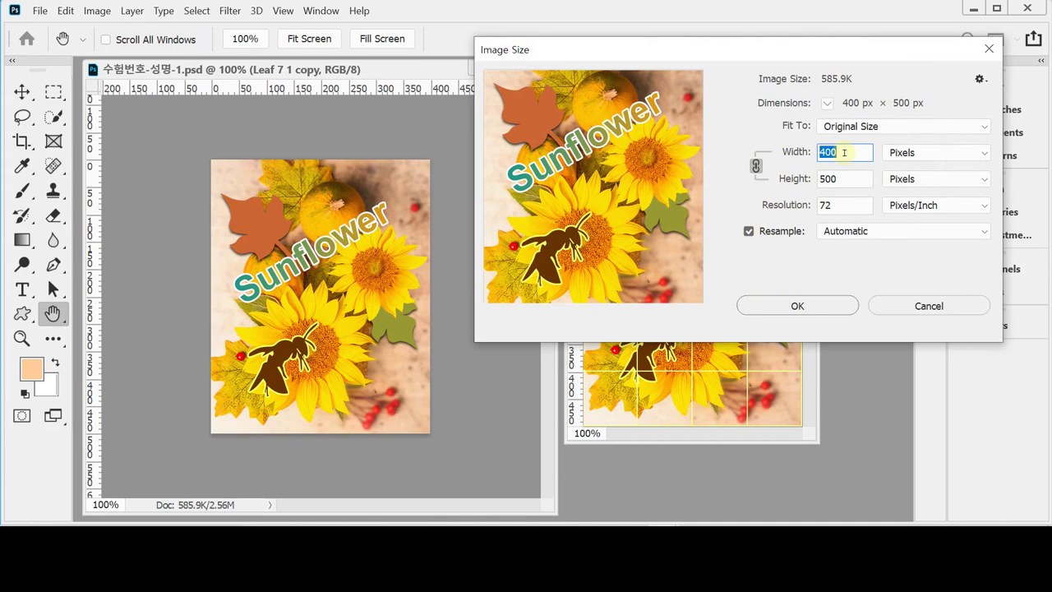
type("40")
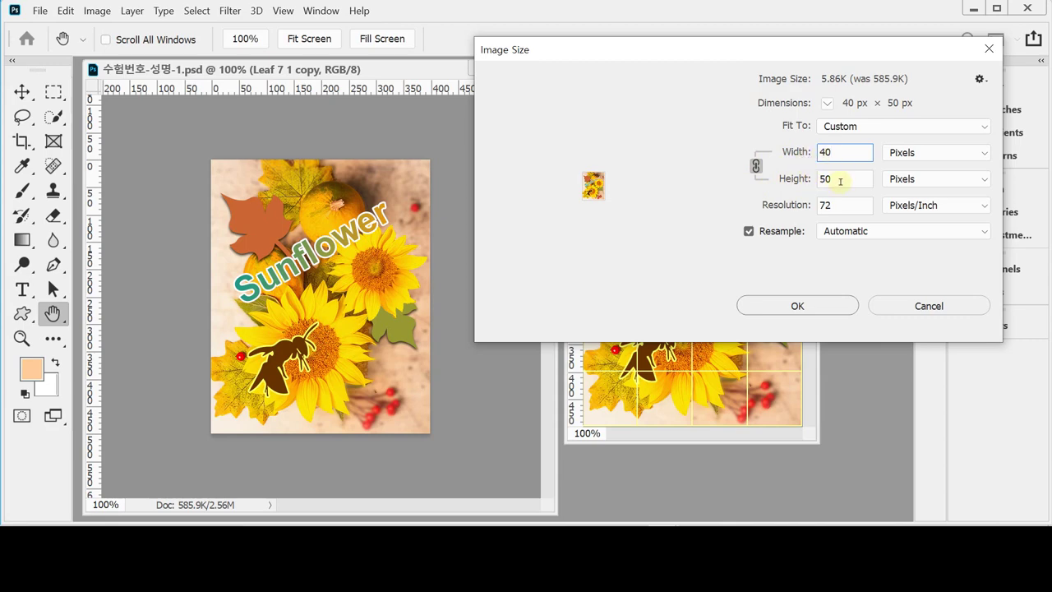
left_click(828, 310)
key("v")
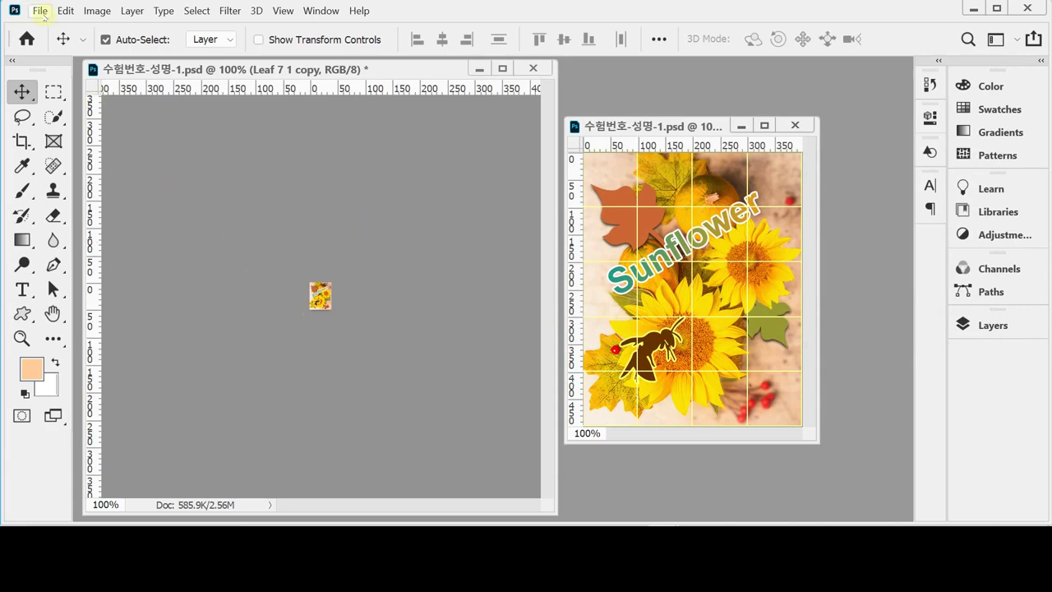
Save the reduced document with its layers as 수험번호-성명-1.psd in the GTQ folder under 문서
left_click(41, 11)
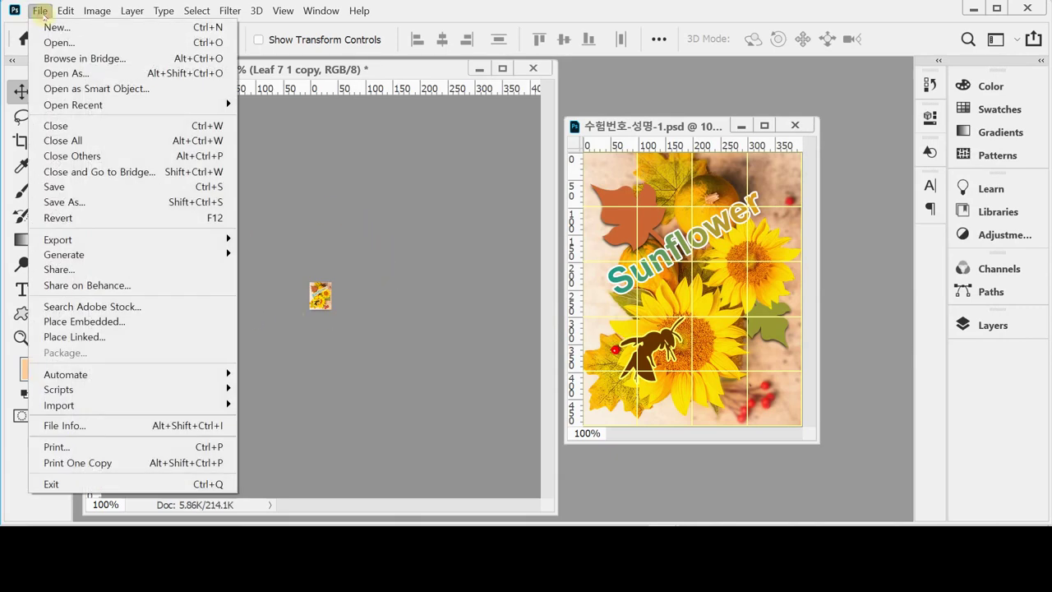
left_click(116, 201)
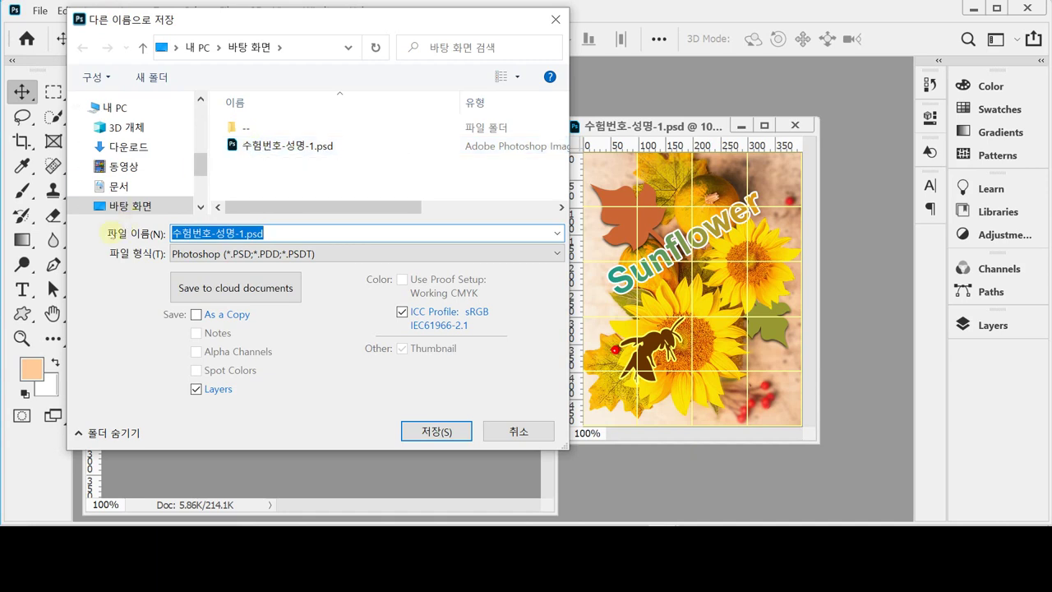
left_click(120, 188)
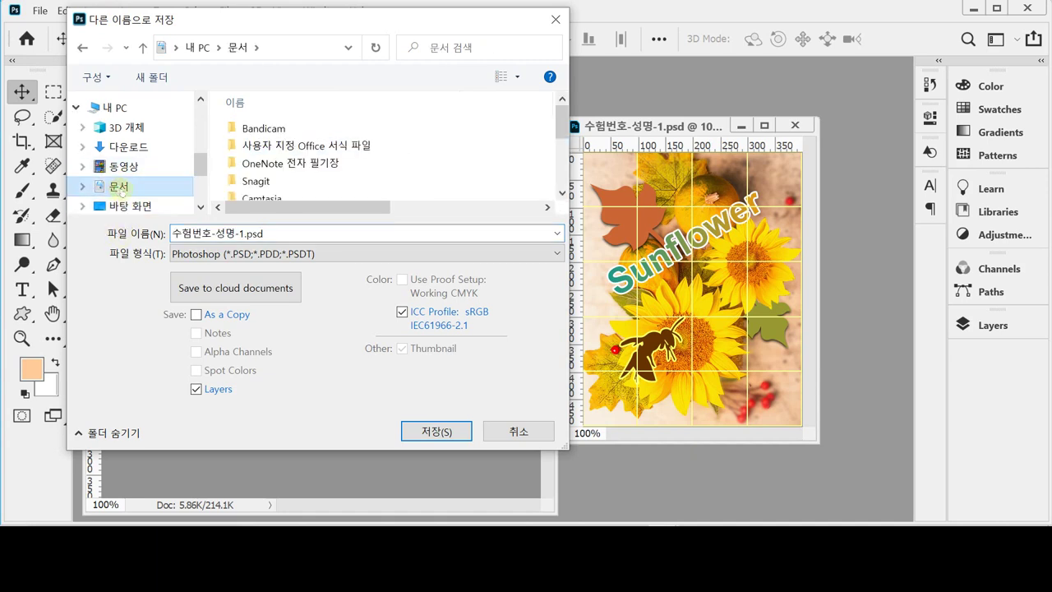
scroll(526, 161, "down", 3)
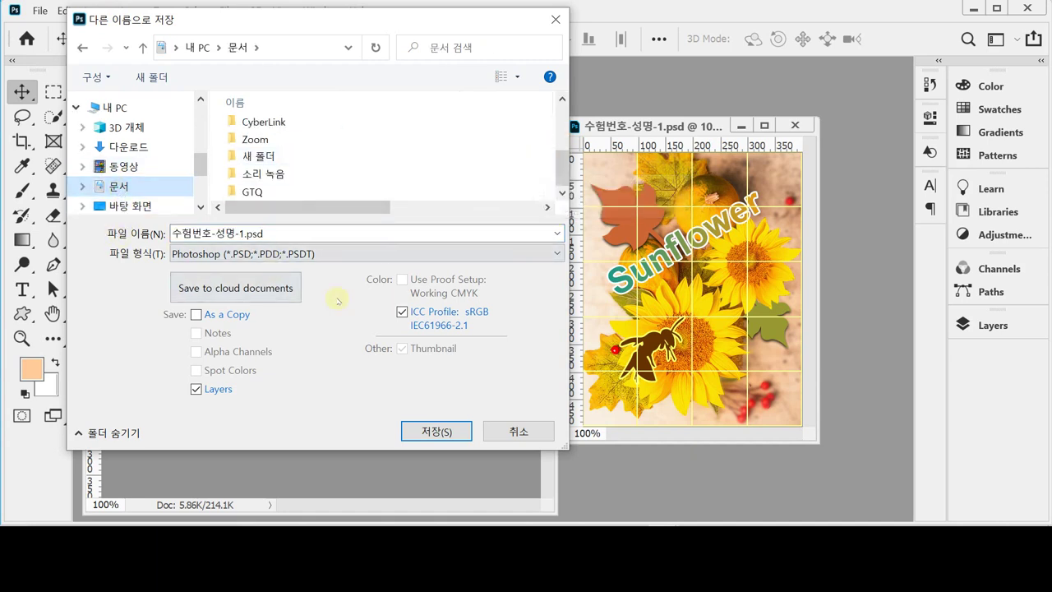
double_click(296, 192)
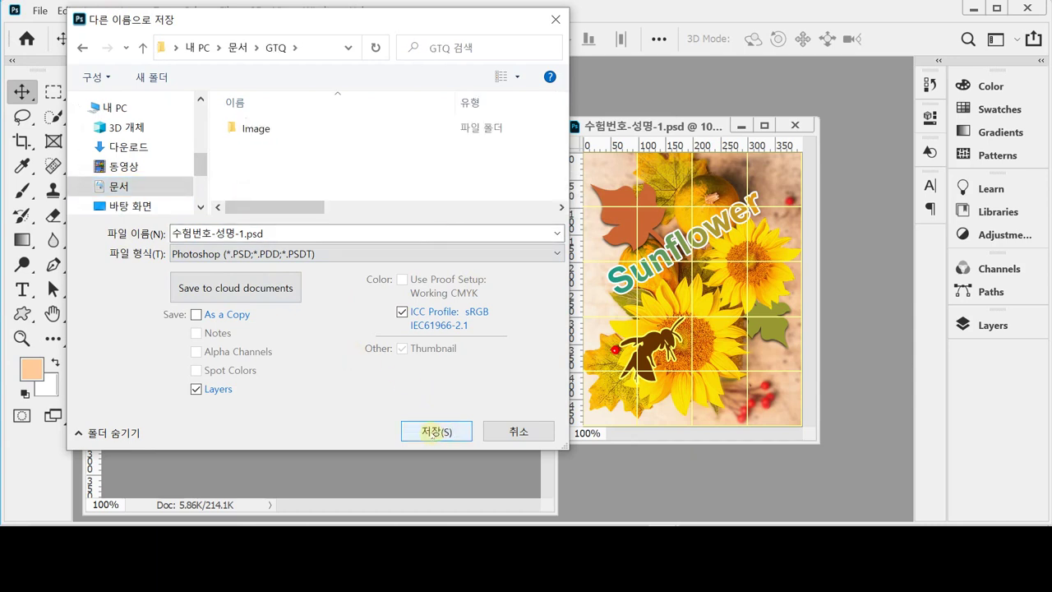
left_click(431, 431)
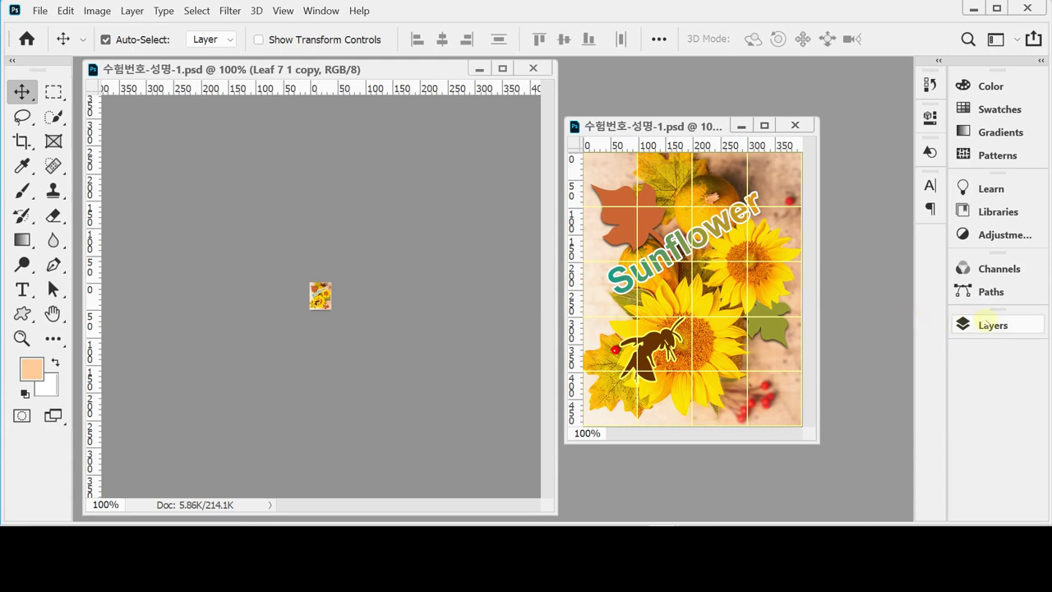
Examine the layer stack of the reduced document, including the effects on the Sunflower text layer
left_click(986, 323)
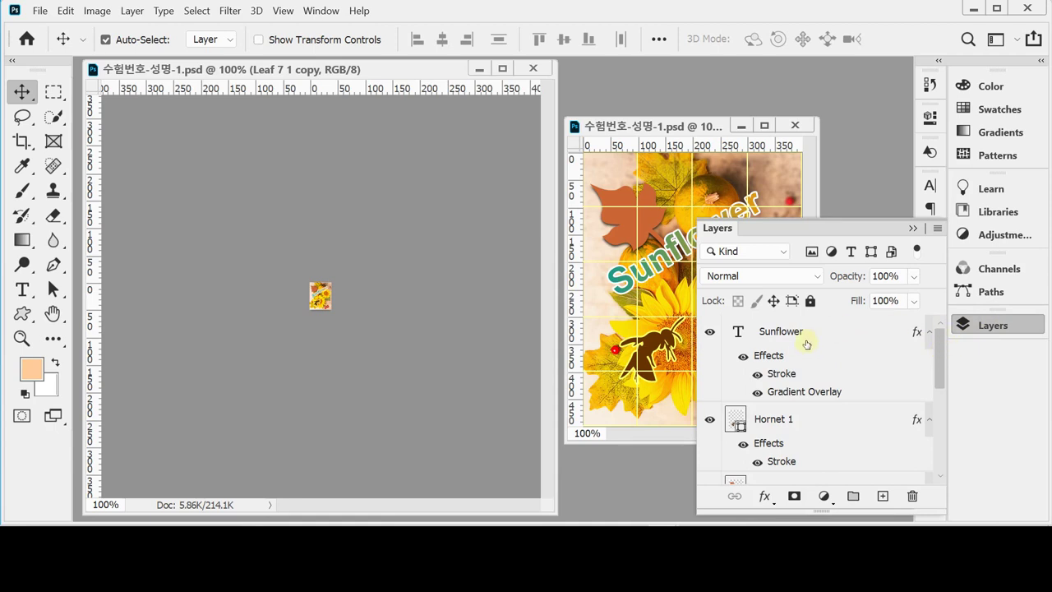
left_click(768, 355)
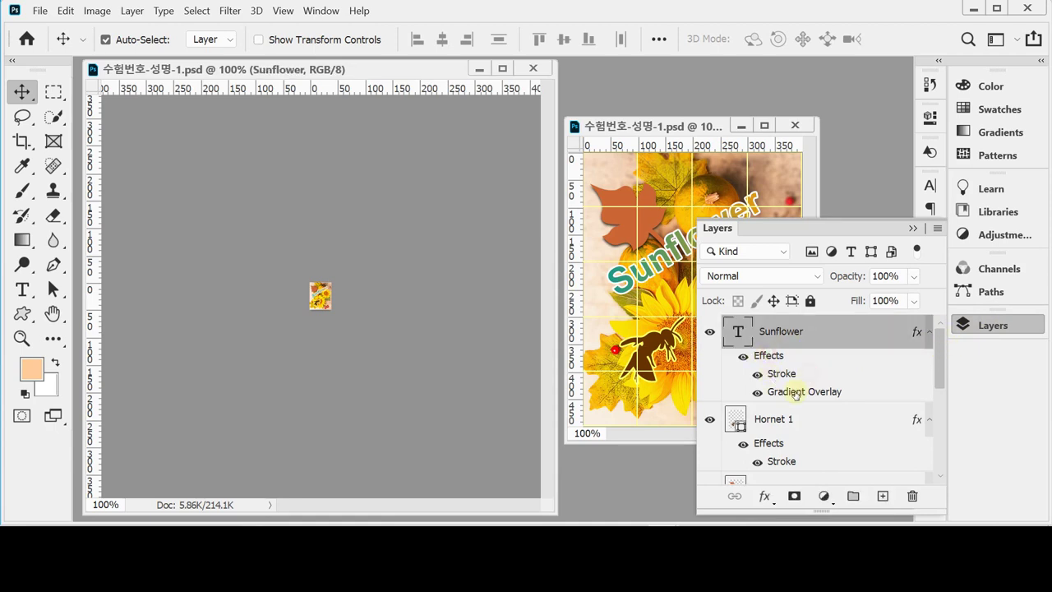
mouse_move(942, 368)
left_mouse_down()
mouse_move(941, 397)
mouse_move(941, 367)
left_mouse_up()
left_click(983, 326)
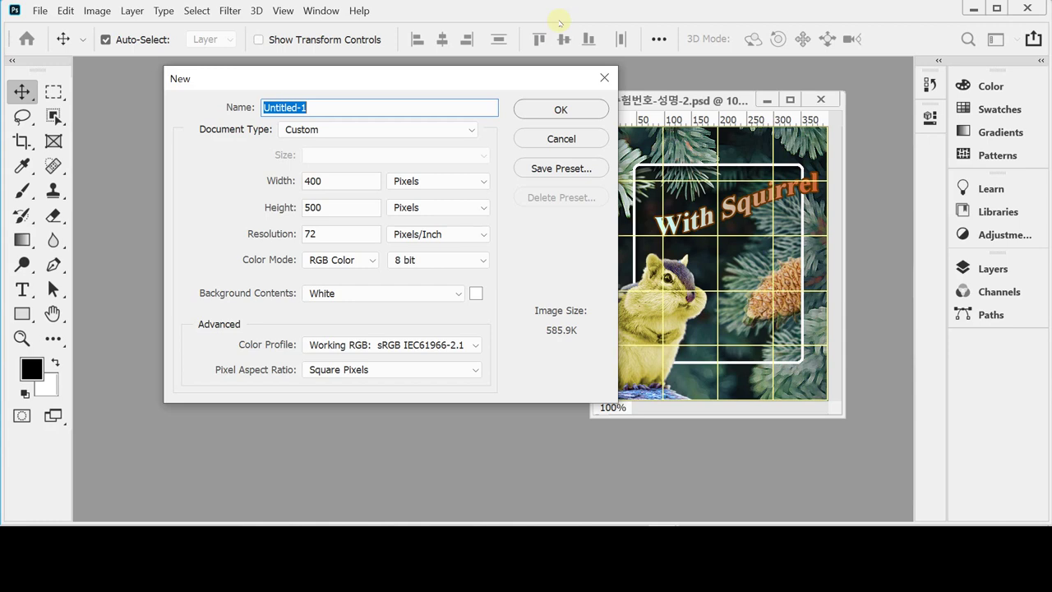
Create a white 400 × 500 pixel RGB document at 72 pixels/inch, place its window beside the squirrel reference and enlarge the window slightly
left_click(581, 110)
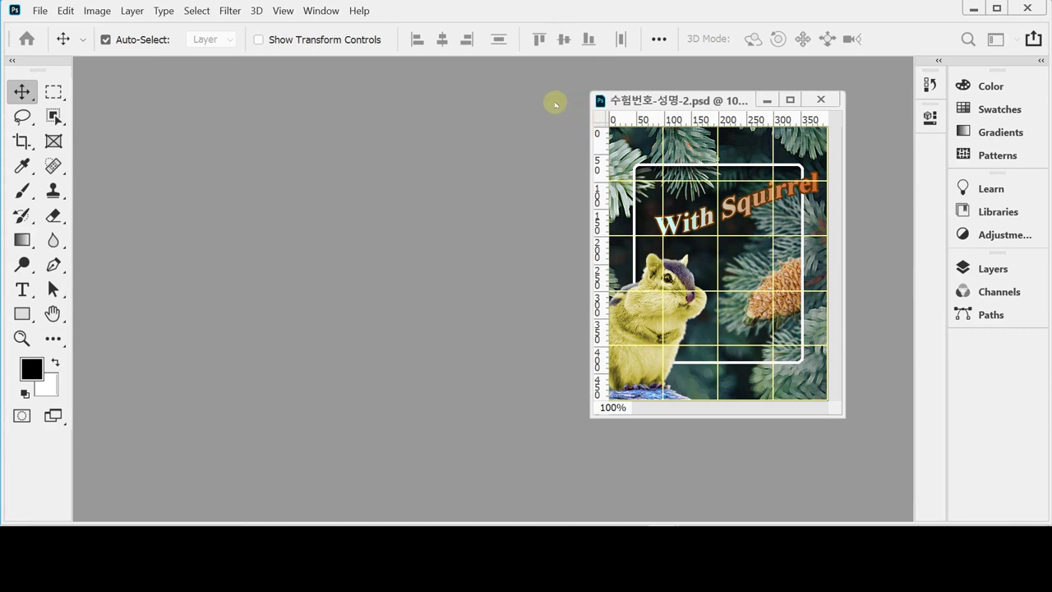
left_click_drag(684, 126, 234, 131)
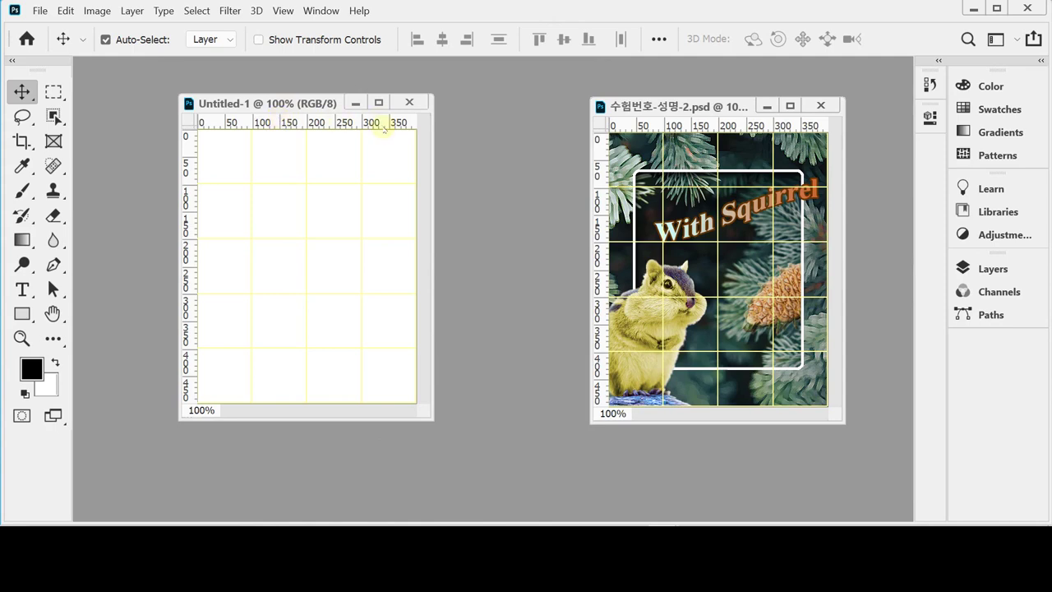
left_click_drag(298, 103, 291, 101)
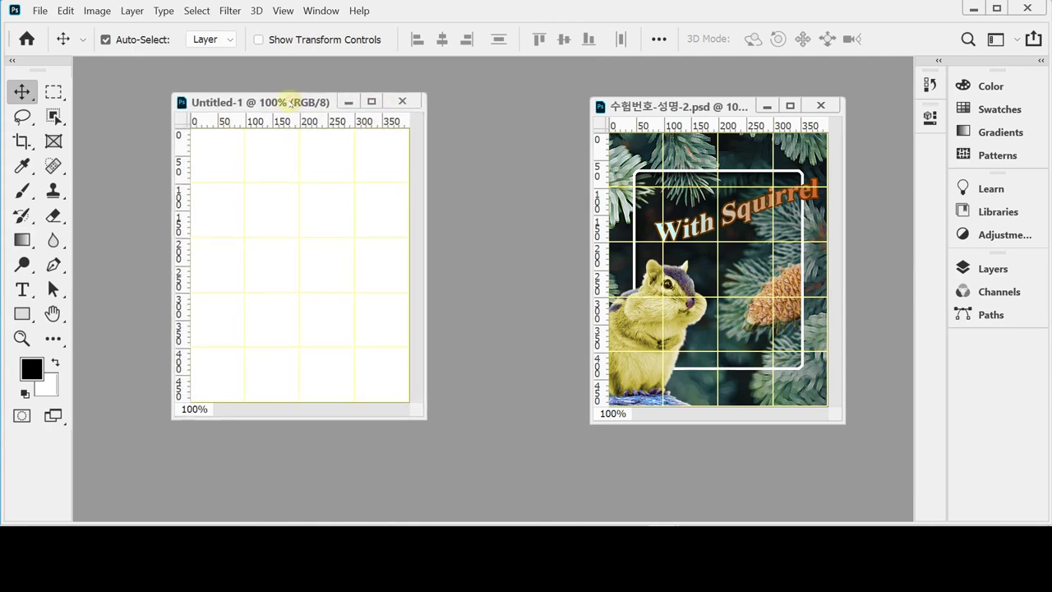
left_click_drag(425, 417, 448, 431)
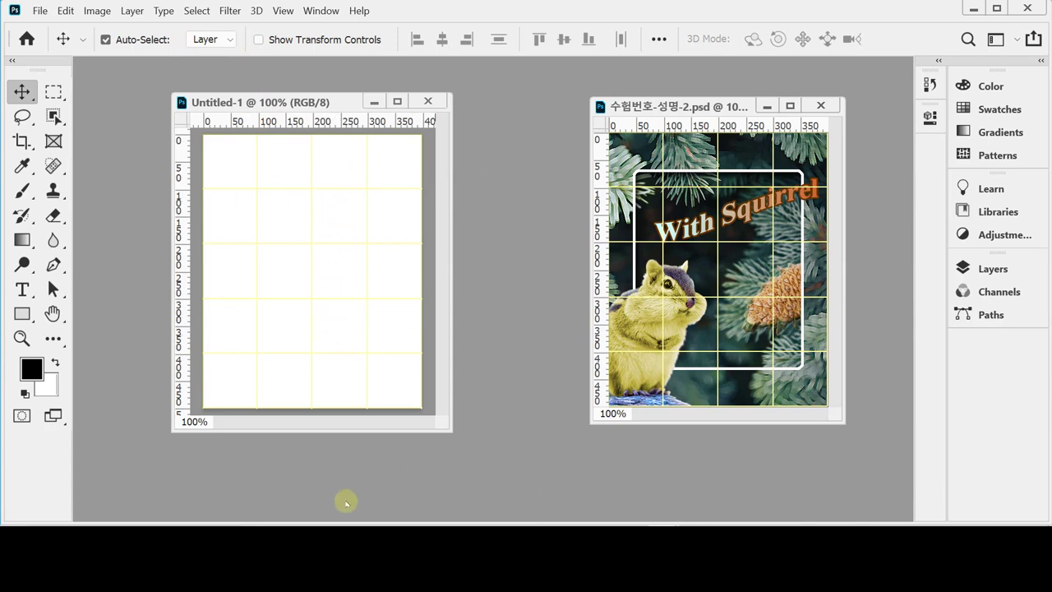
Open the source images 2급-2.jpg, 2급-3.jpg and 2급-4.jpg from the GTQ Image folder
left_click(287, 513)
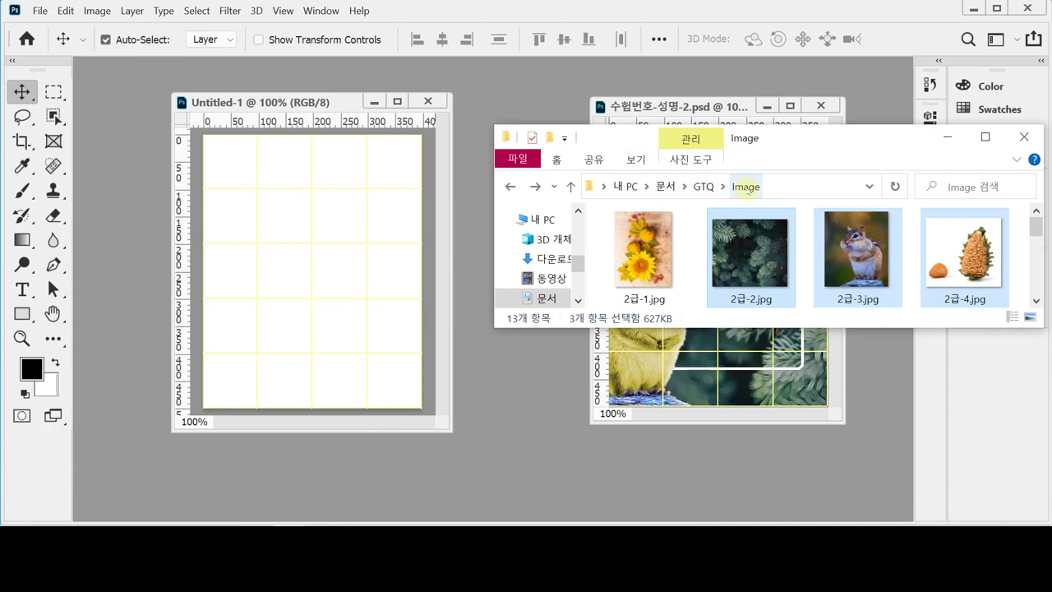
left_click(495, 395)
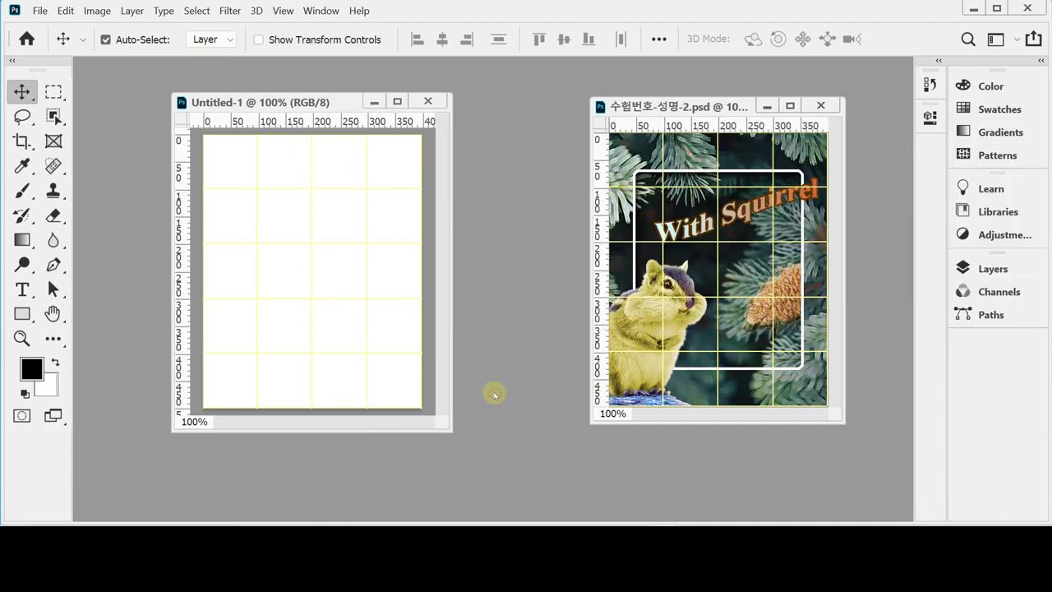
mouse_move(303, 522)
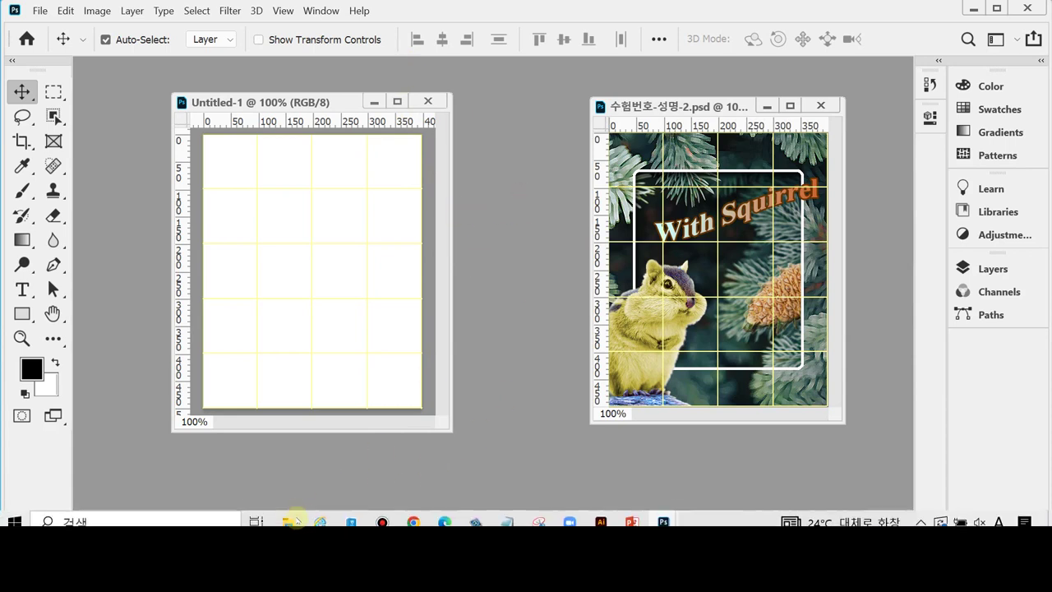
left_click(291, 521)
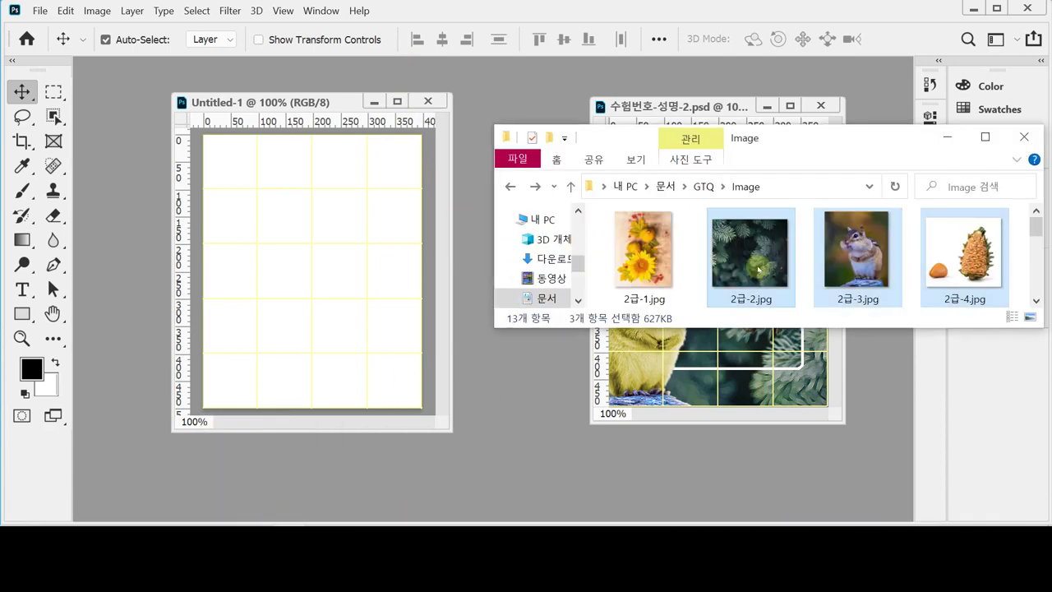
left_click_drag(758, 270, 537, 117)
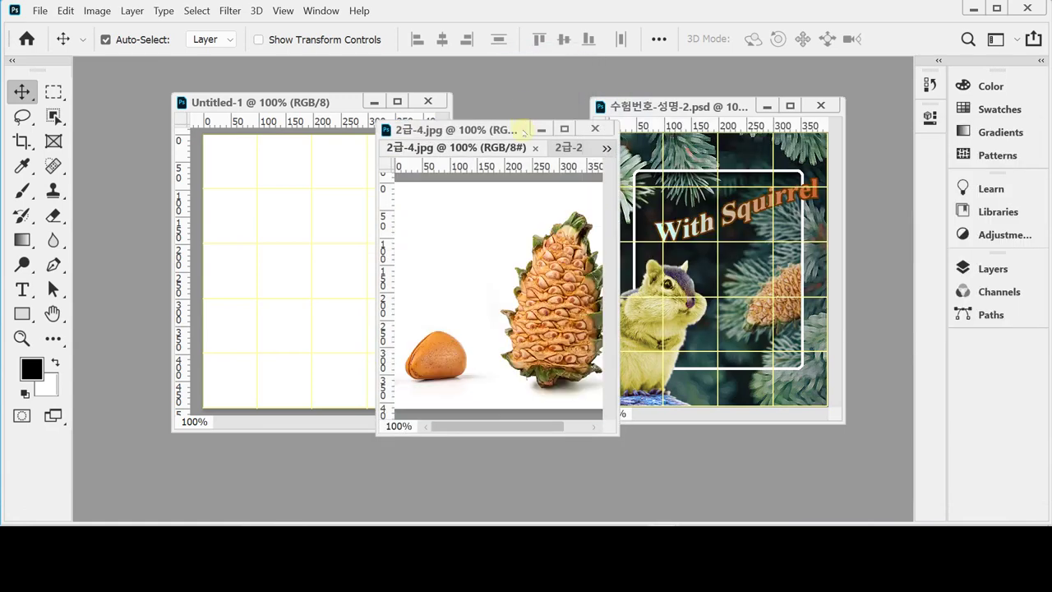
Copy the entire 2급-2.jpg image into the blank 400 × 500 pixel document, arranging the windows so the canvas and reference are both accessible
left_click_drag(306, 103, 223, 113)
left_click(569, 147)
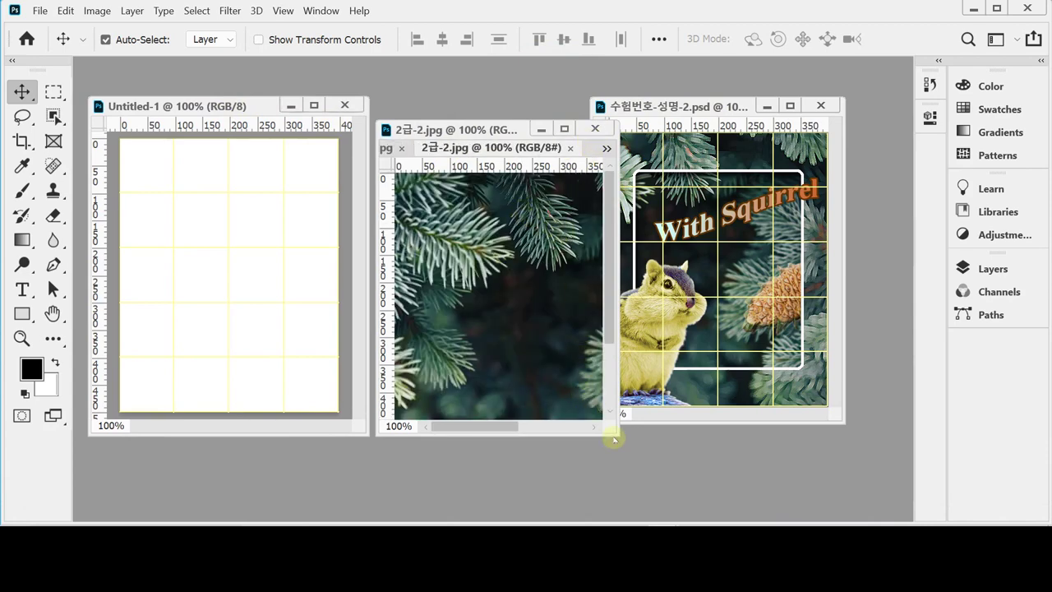
left_click_drag(617, 436, 803, 508)
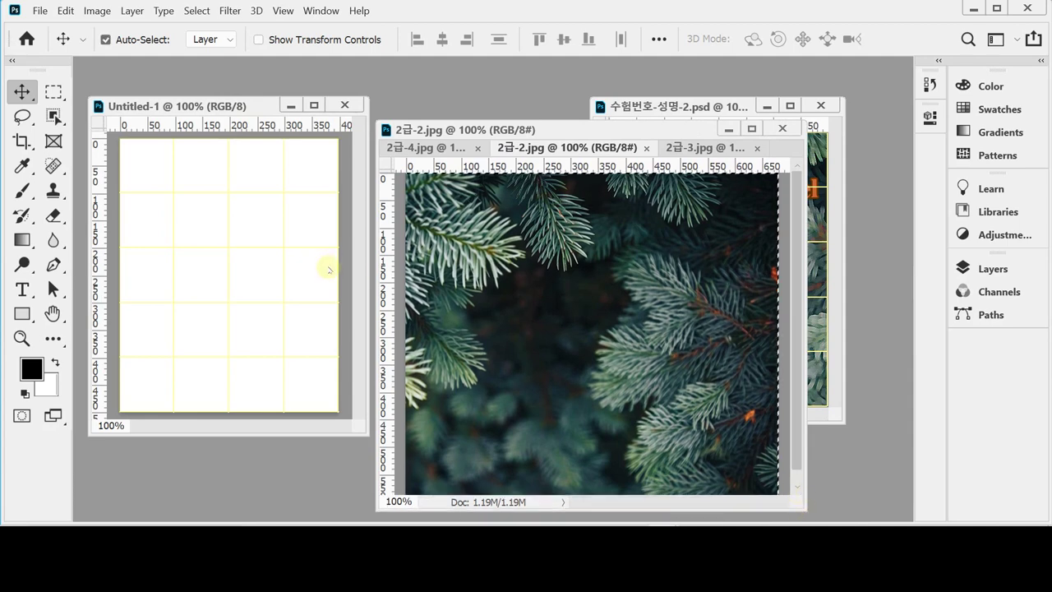
key("ctrl+a")
left_click_drag(491, 267, 251, 231)
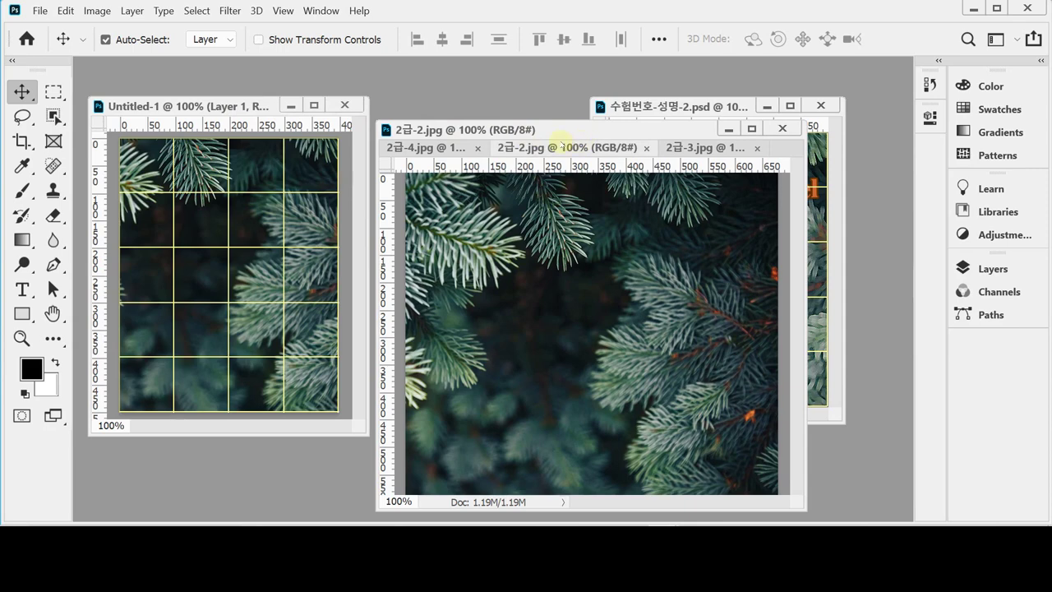
left_click_drag(712, 131, 670, 340)
left_click_drag(250, 103, 273, 73)
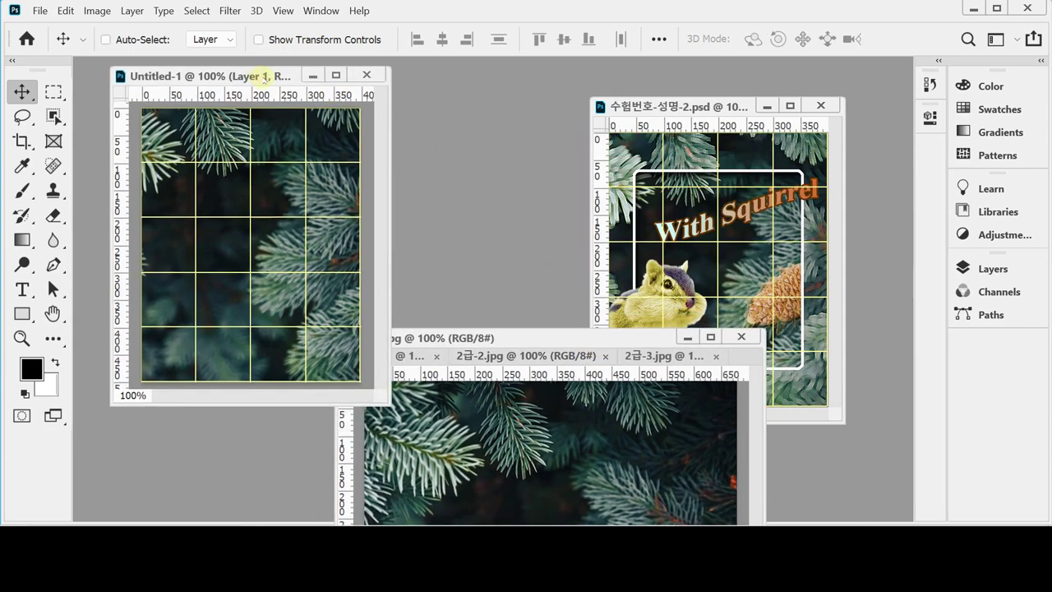
Scale the pasted fir-branch layer proportionally to 97% and position its centre at X 200 px, Y 260.5 px
key("ctrl+t")
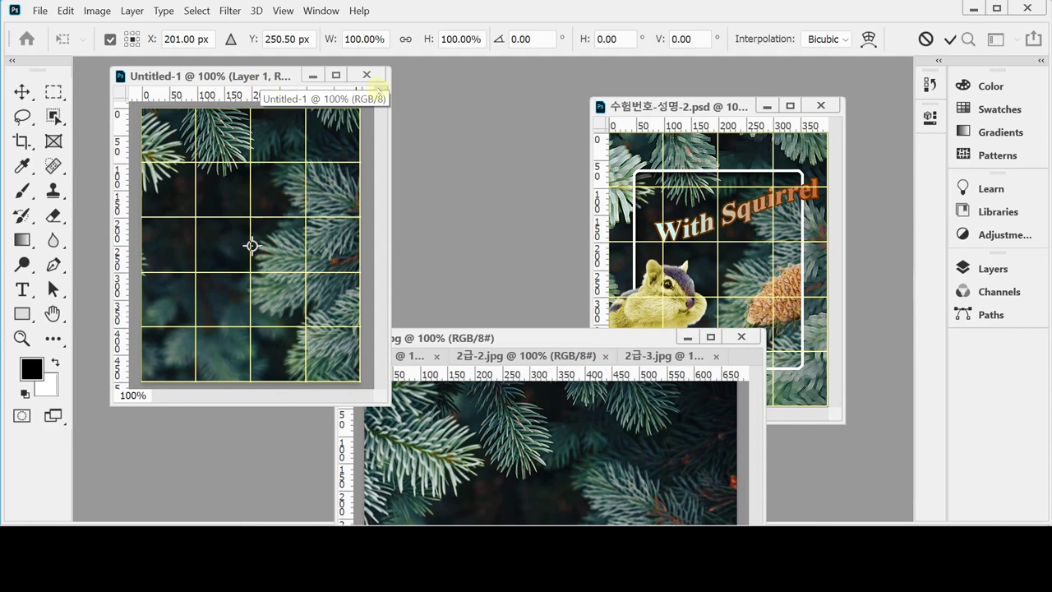
left_click(405, 40)
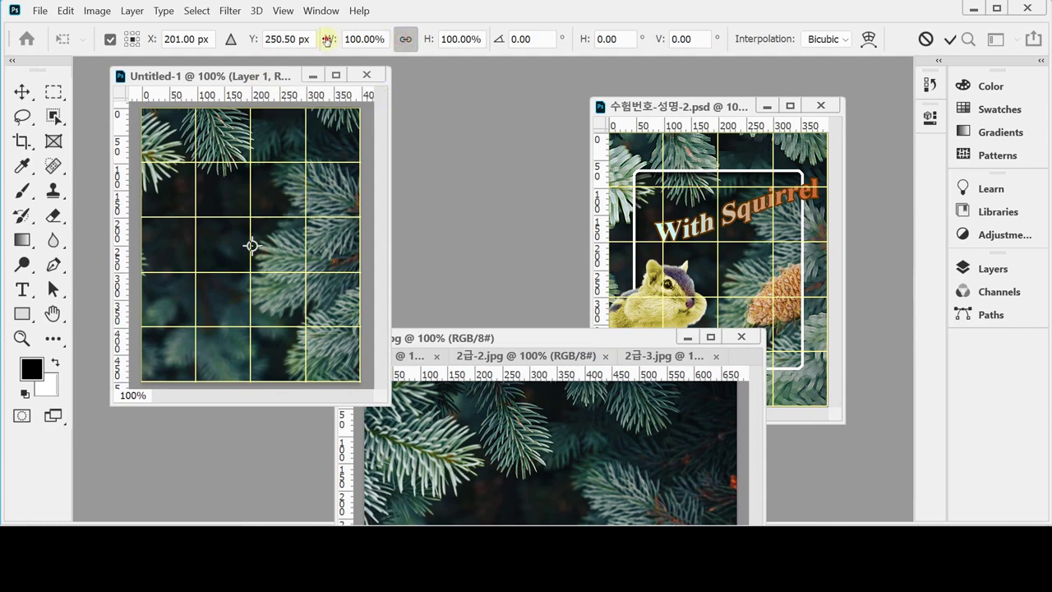
left_click_drag(331, 40, 322, 41)
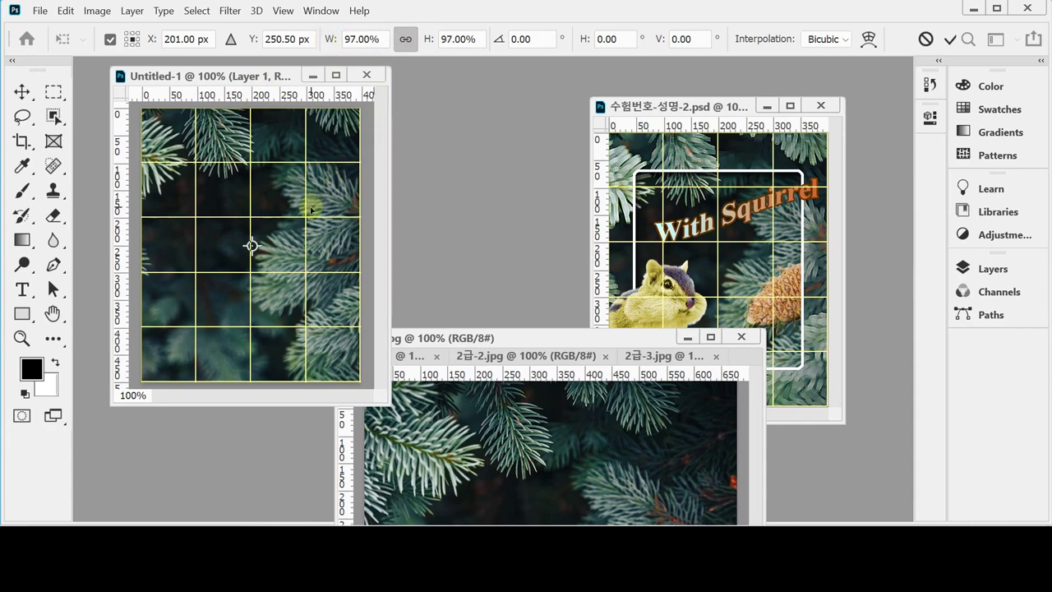
key("Left")
key("Left")
key("Left")
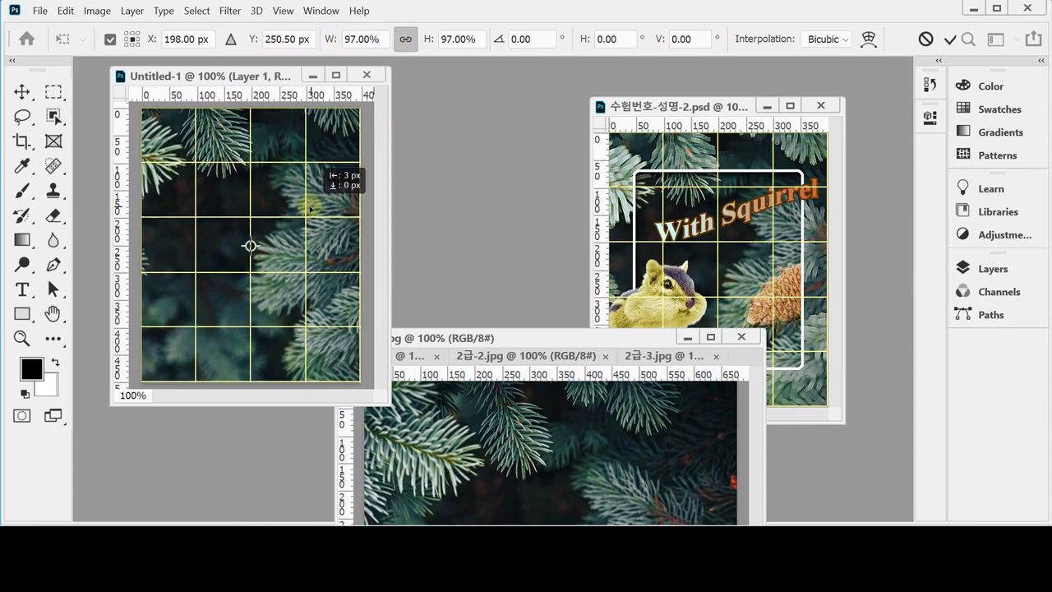
key("Right")
key("Right")
key("shift+Down")
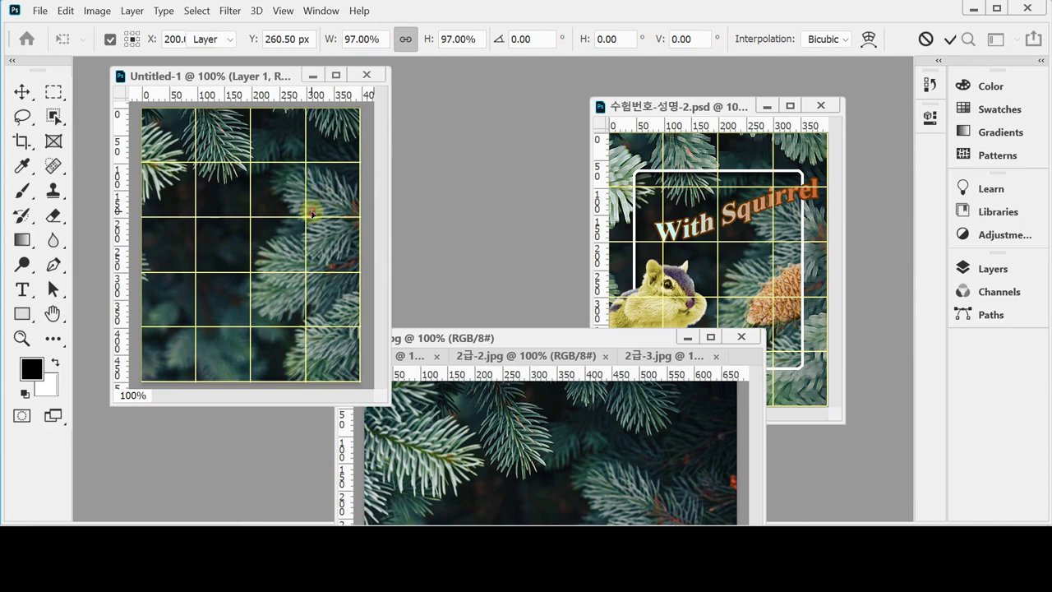
key("Return")
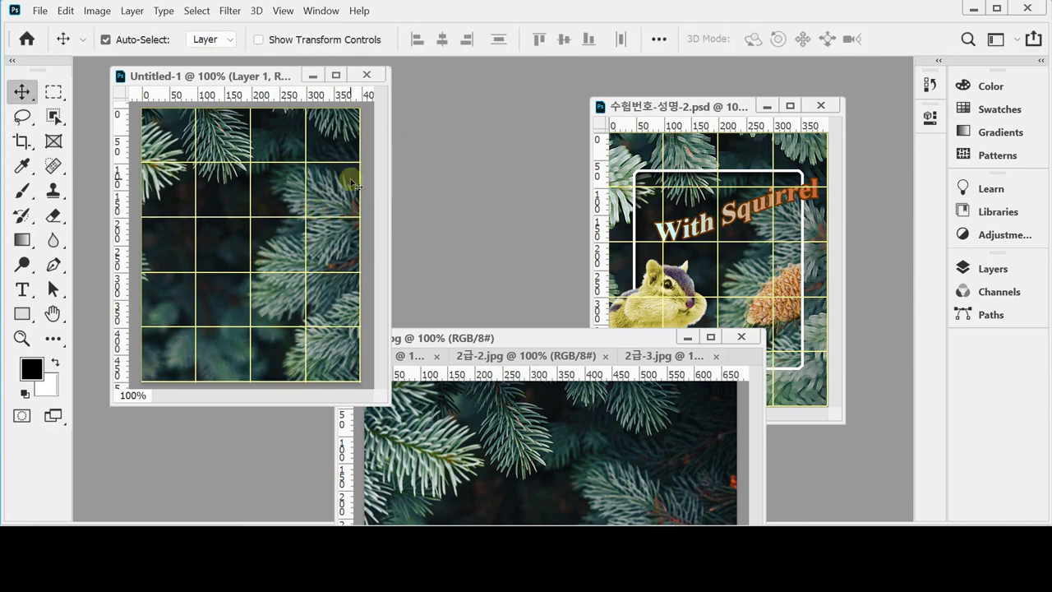
Save the new document with its layers in Photoshop format as 수험번호-성명-2 in the 바탕 화면 folder
key("ctrl")
key("ctrl+s")
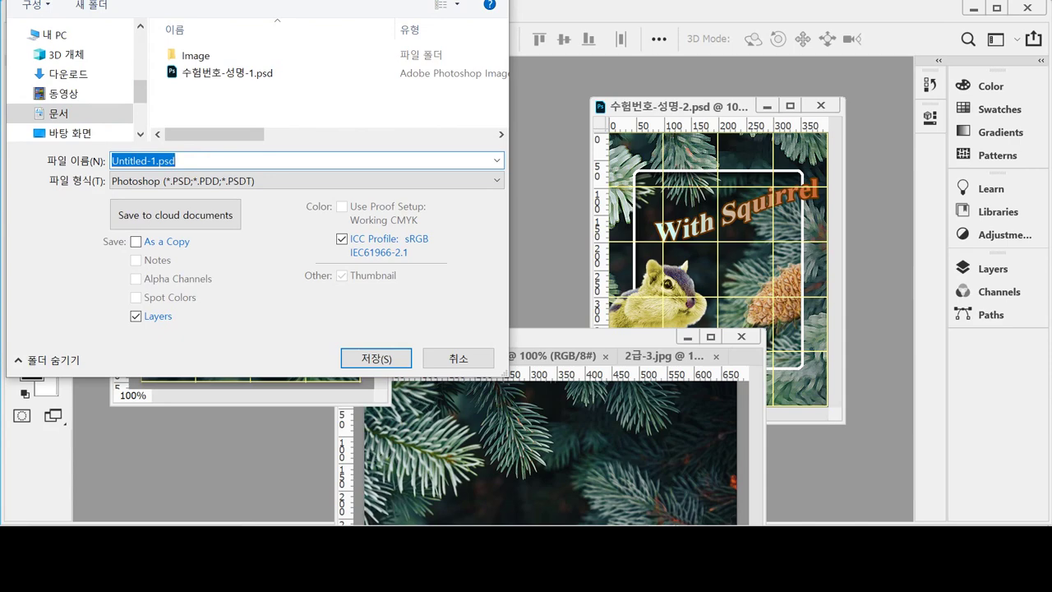
left_click_drag(62, 0, 161, 29)
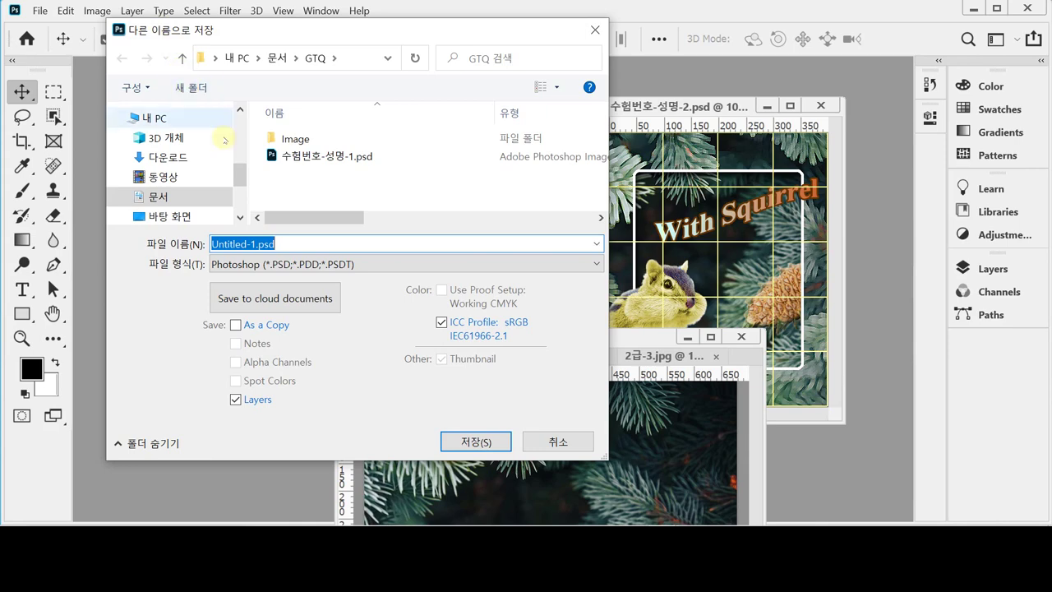
left_click(181, 219)
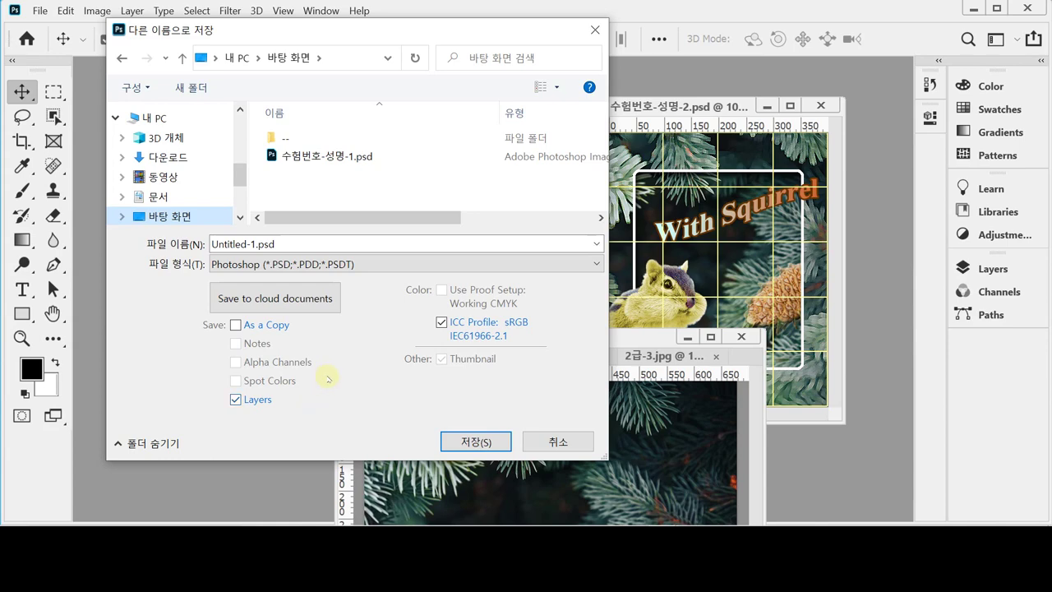
left_click(352, 156)
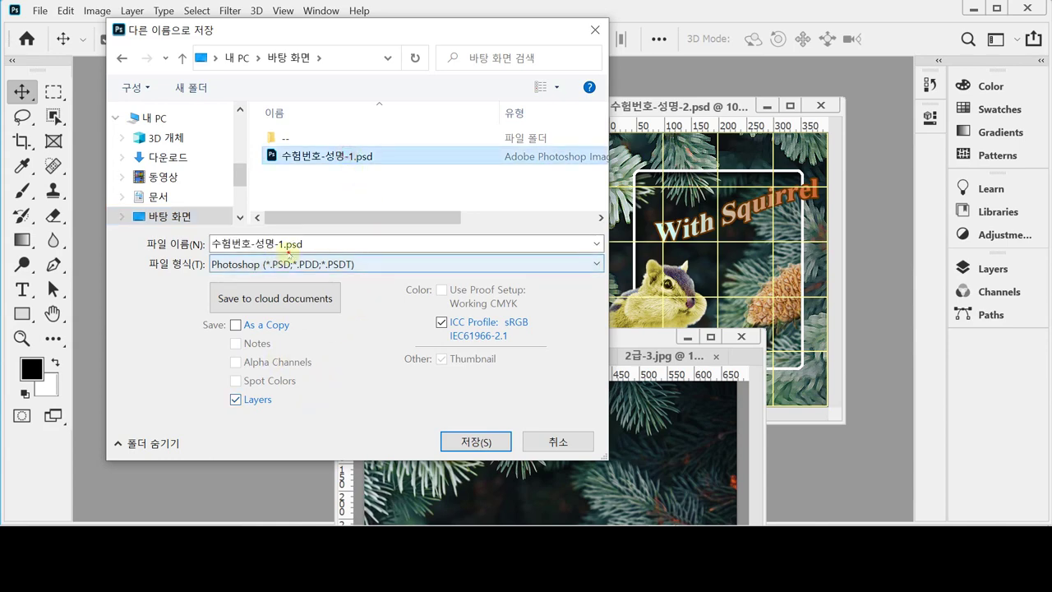
left_click(275, 244)
left_click_drag(278, 243, 341, 240)
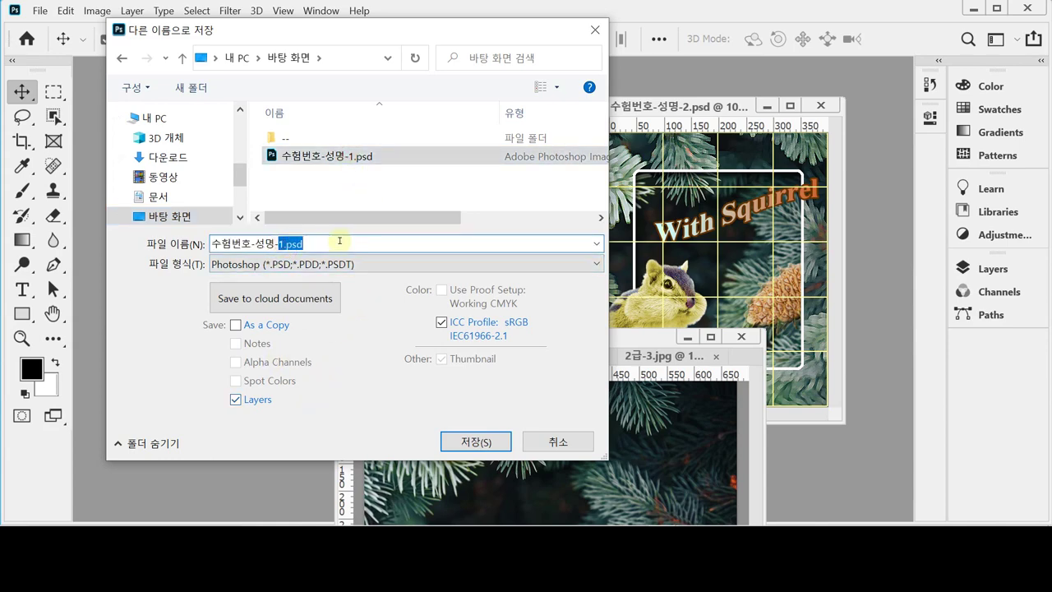
type("2")
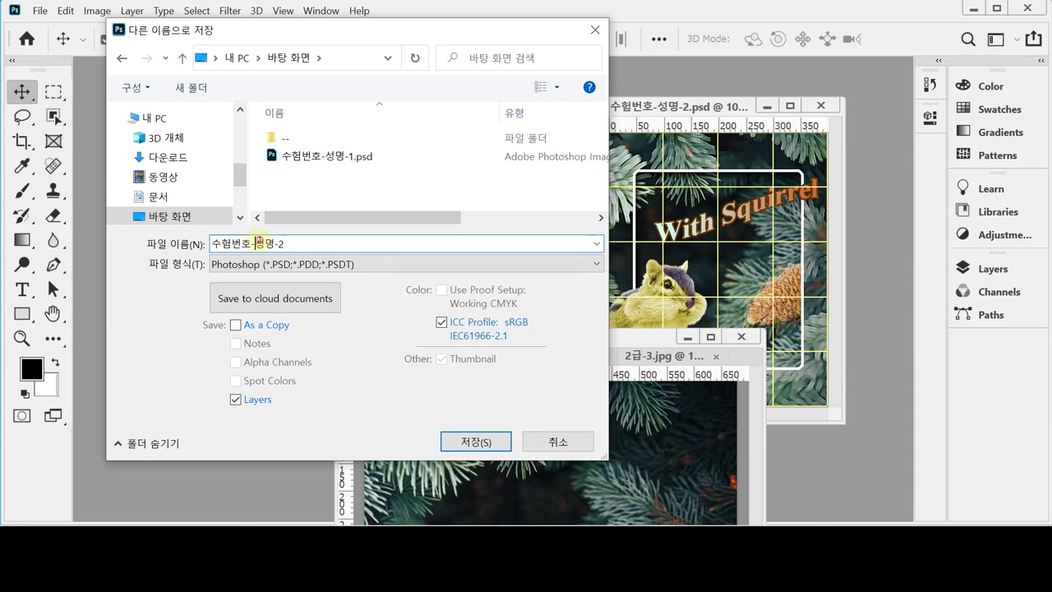
left_click(285, 244)
left_click(479, 444)
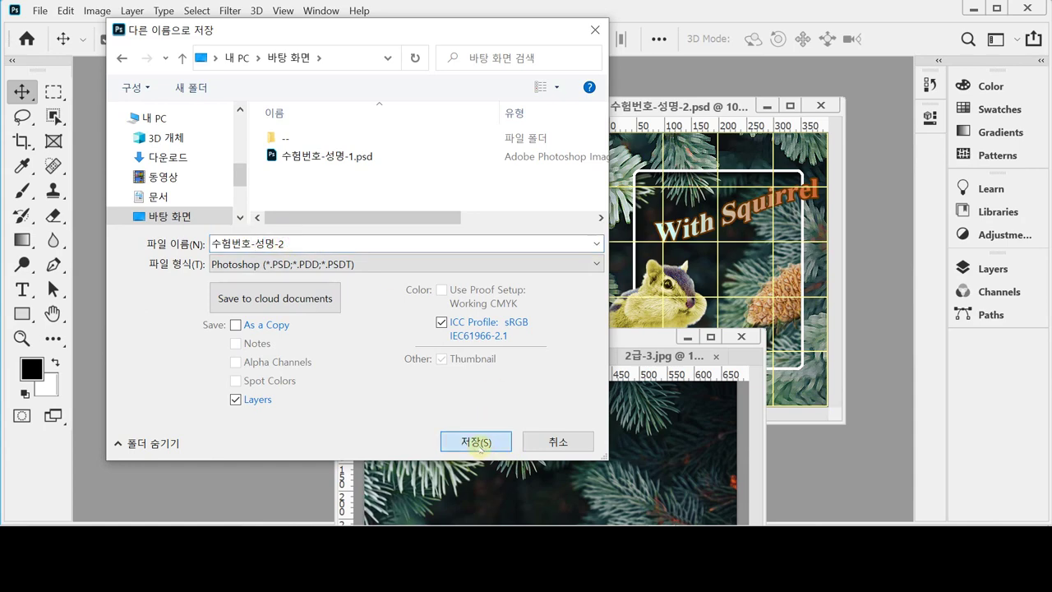
left_click(479, 444)
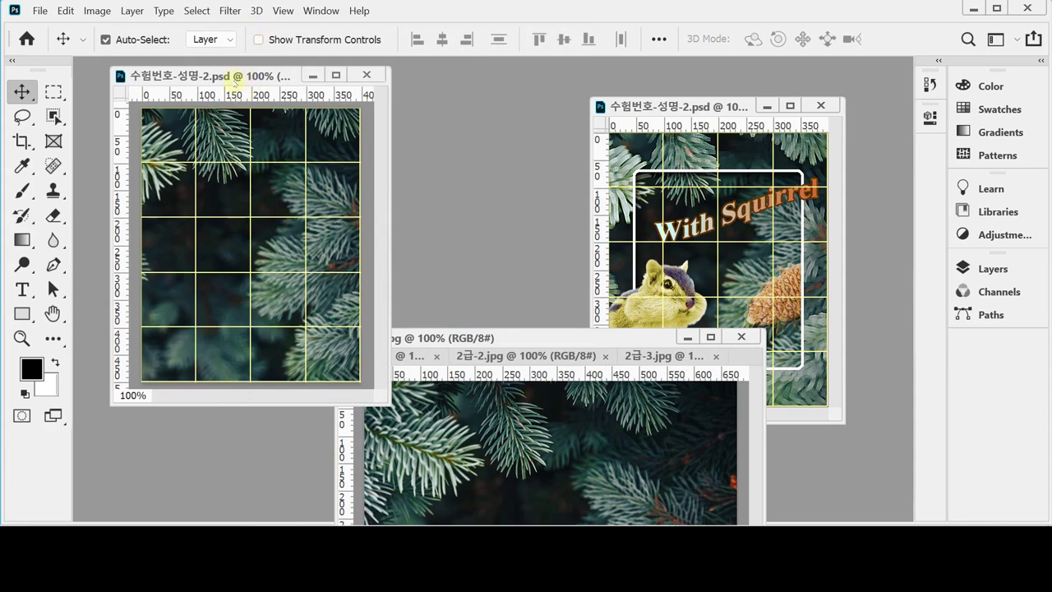
Duplicate the fir-branch layer and check the copy in the layer stack, shifting the reference window closer to the working document
left_click_drag(673, 107, 655, 80)
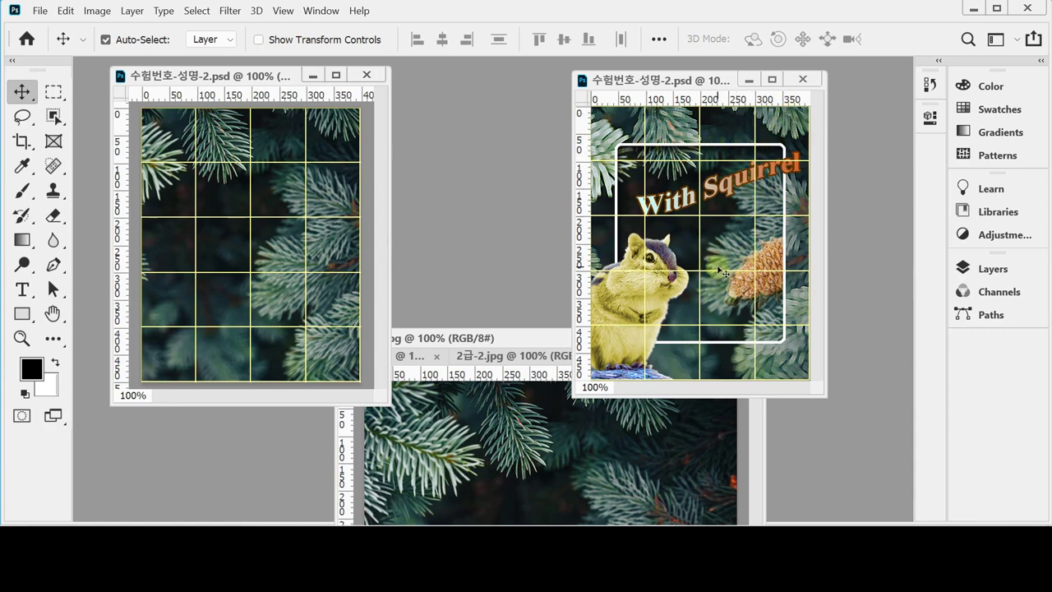
left_click(306, 154)
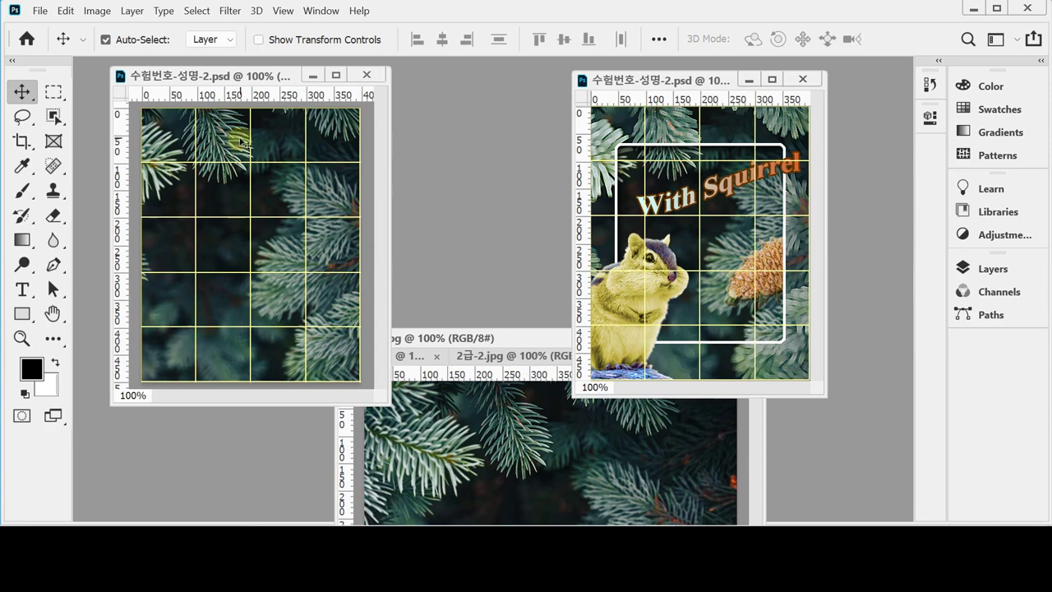
key("ctrl")
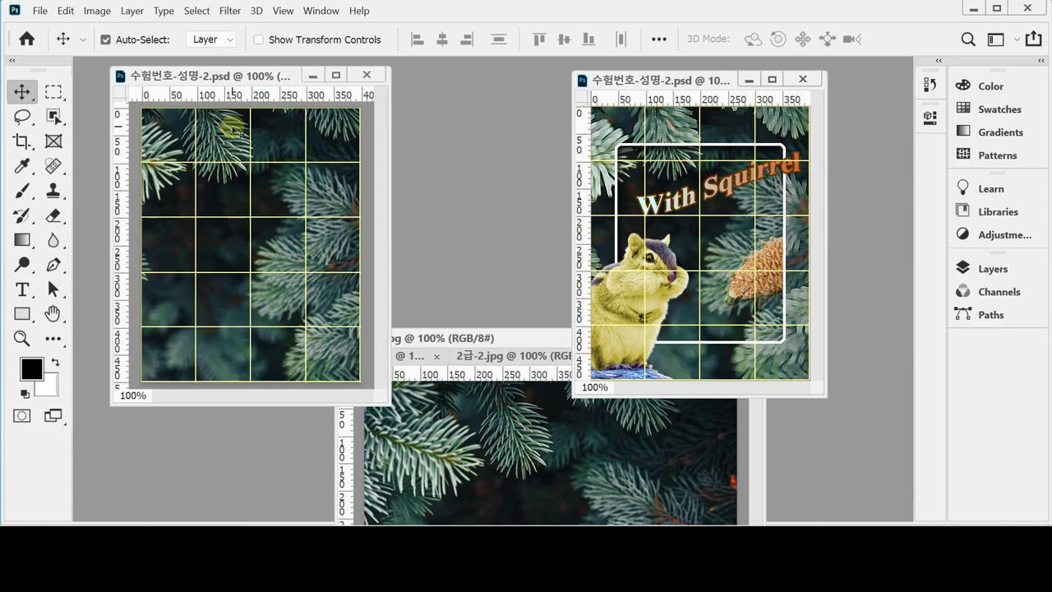
left_click(991, 269)
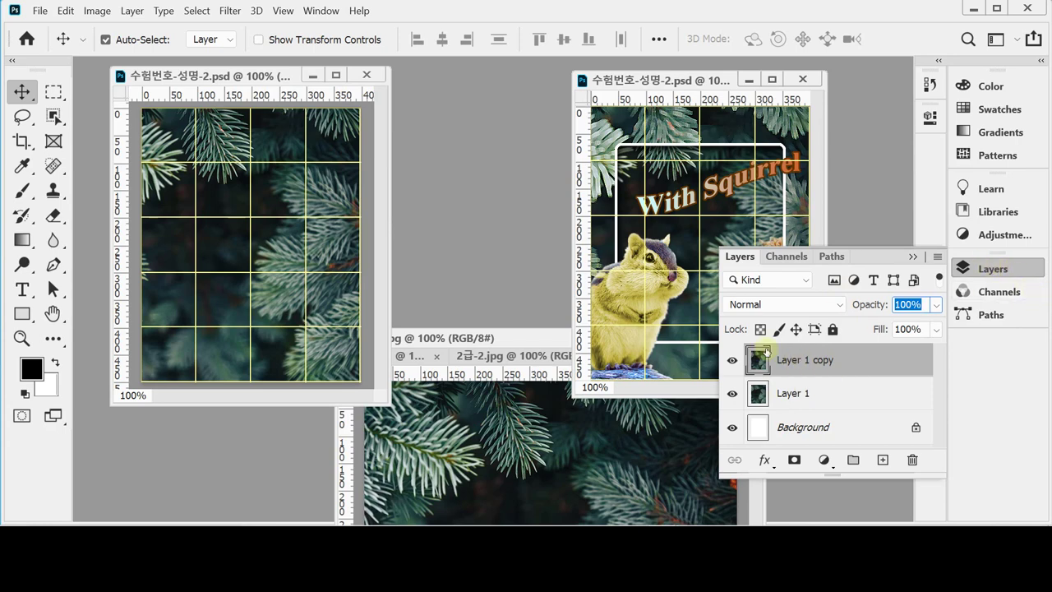
left_click(731, 361)
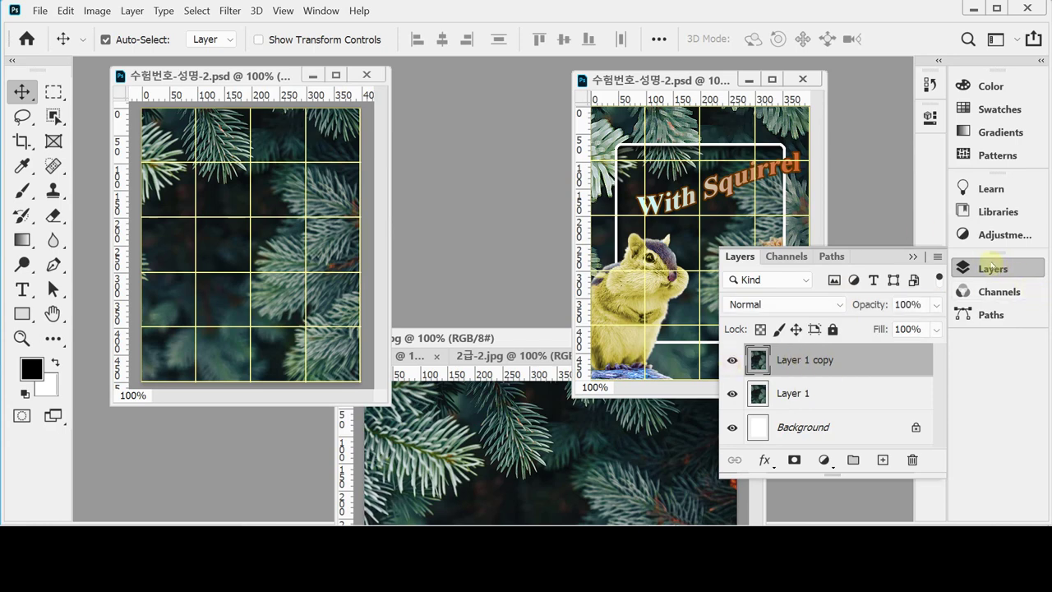
left_click(993, 269)
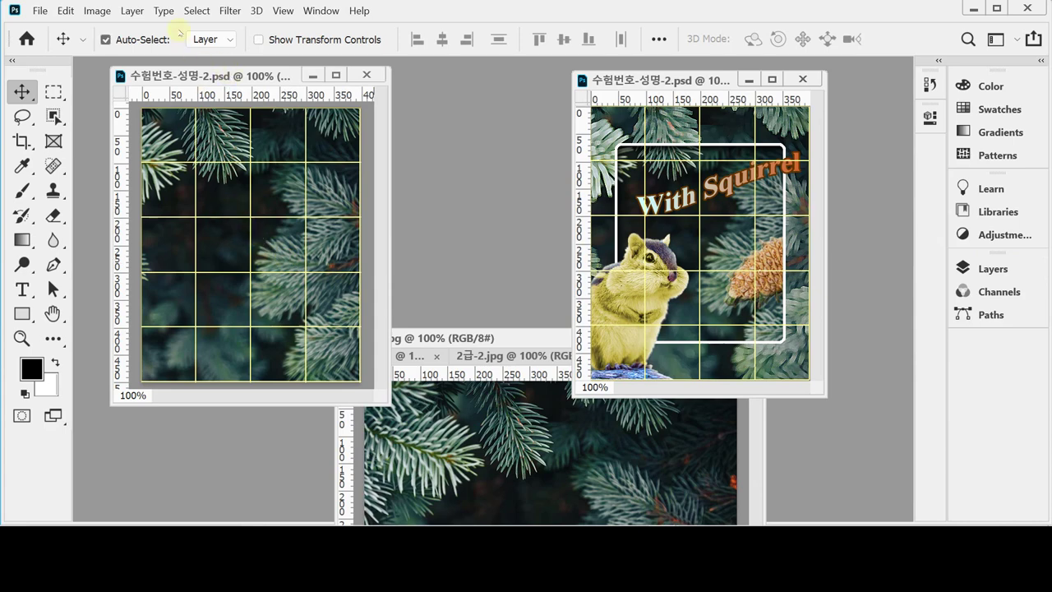
Apply the Paint Daubs filter to the copied layer with brush size 8, sharpness 7 and the Simple brush type
left_click(230, 11)
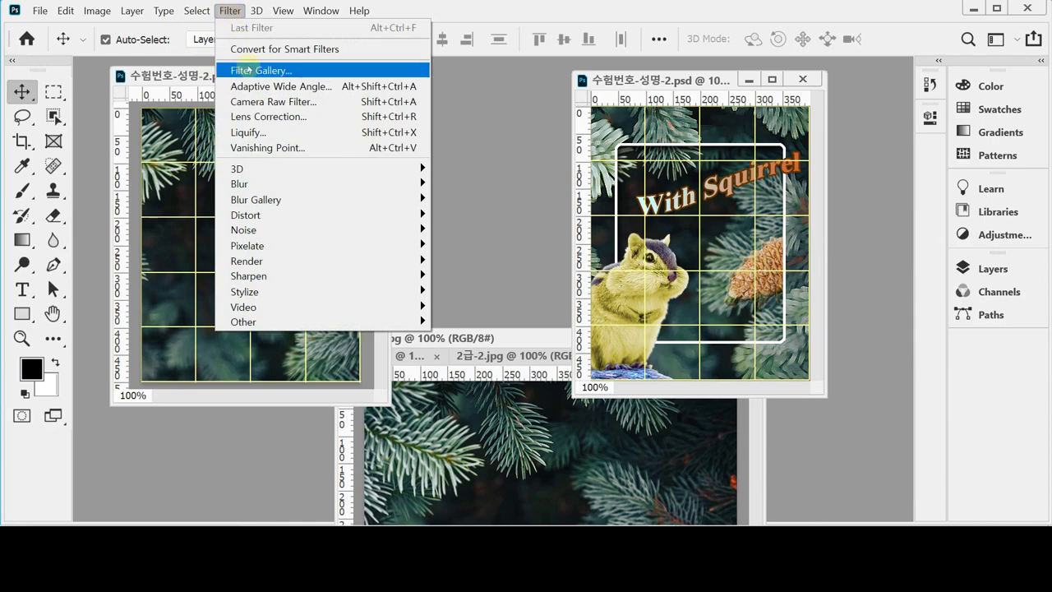
left_click(249, 71)
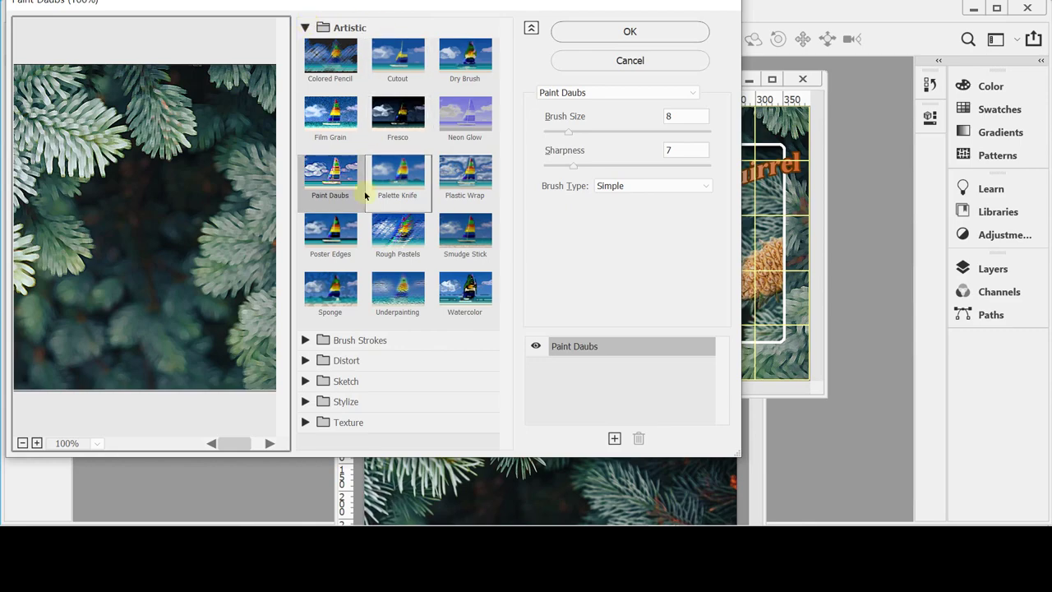
left_click(328, 179)
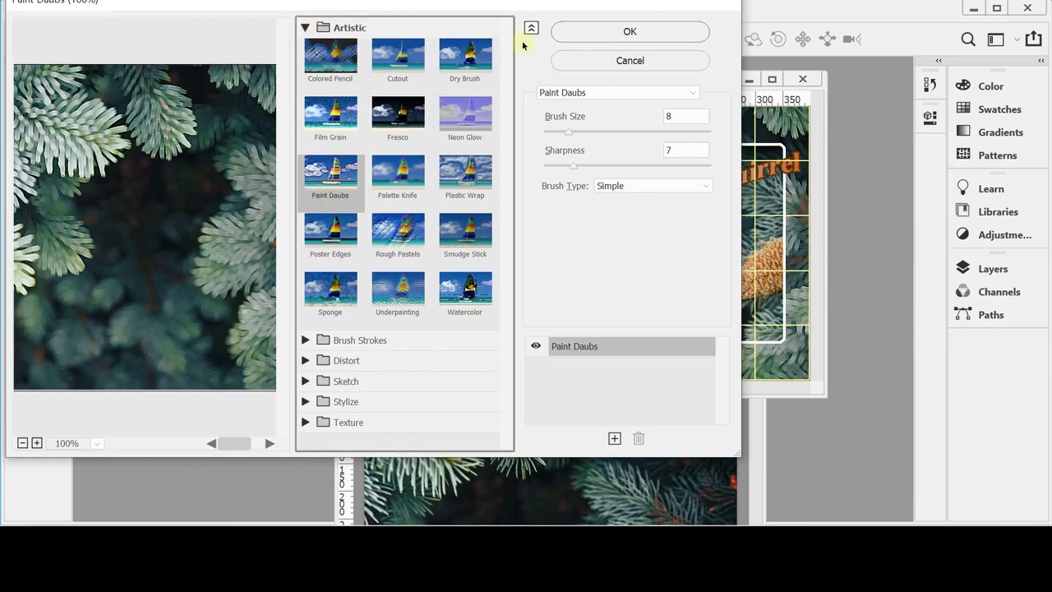
left_click(599, 35)
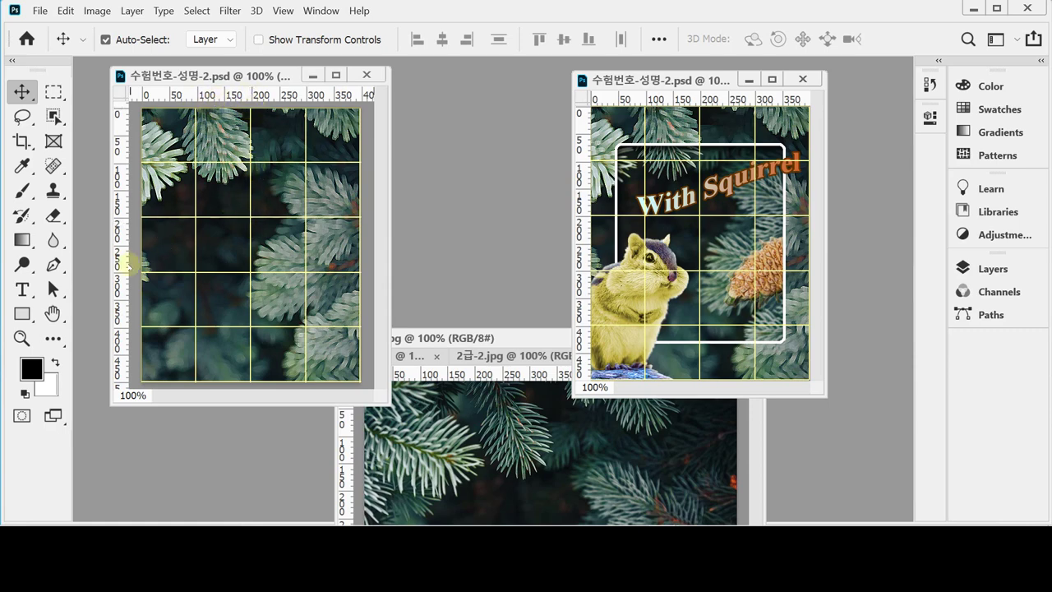
Place a horizontal guide across the canvas at about 250 px and enlarge the squirrel reference window slightly
left_click_drag(225, 96, 239, 246)
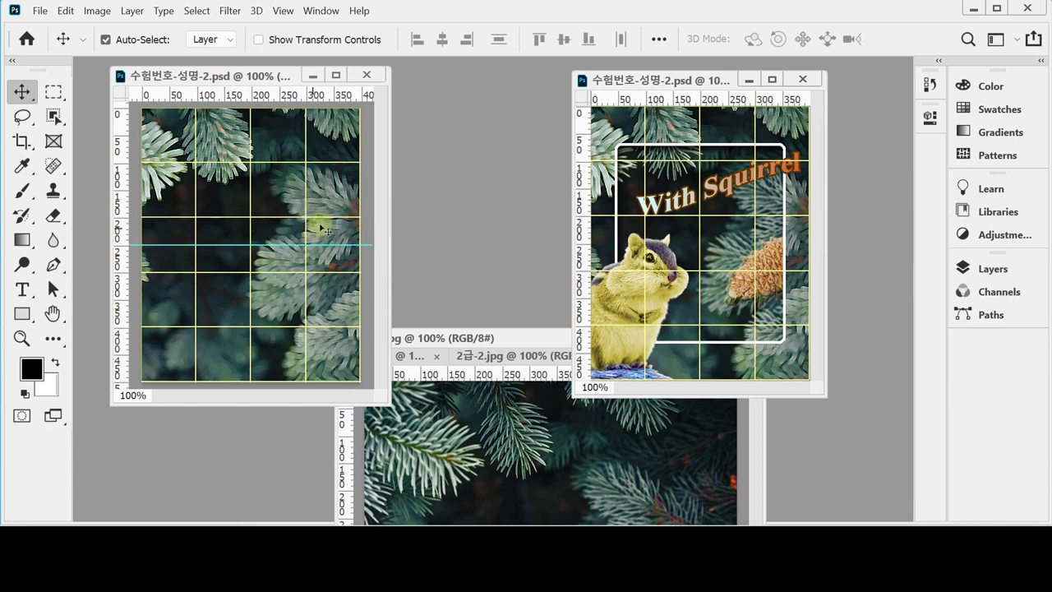
left_click_drag(573, 398, 545, 406)
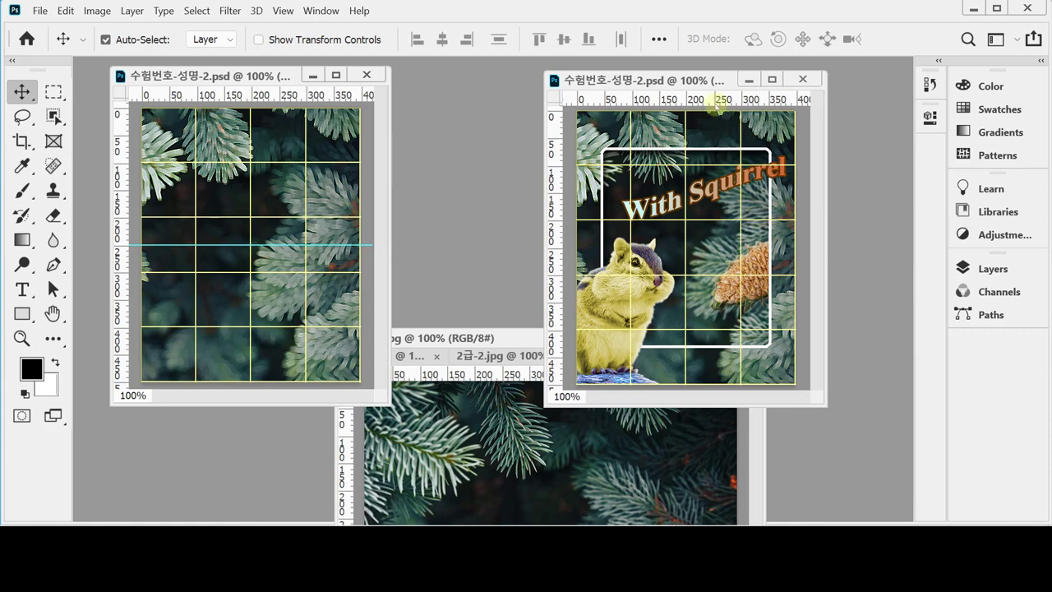
left_click(713, 121)
Draw a rectangular selection outward from the canvas centre, about 311 × 361 px, using the Rectangular Marquee tool in Normal style
left_click(53, 92)
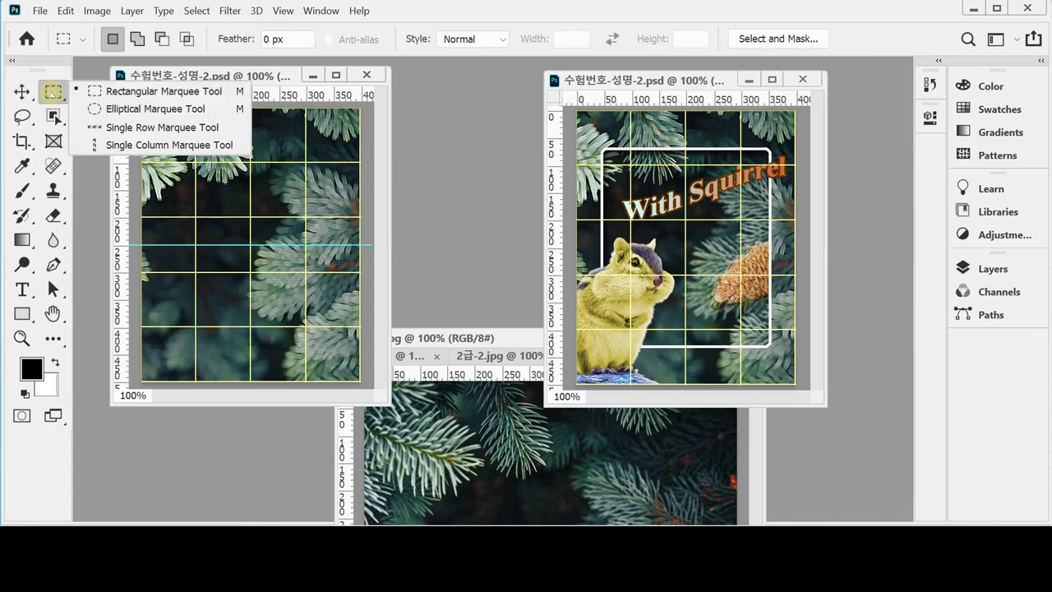
left_click(94, 91)
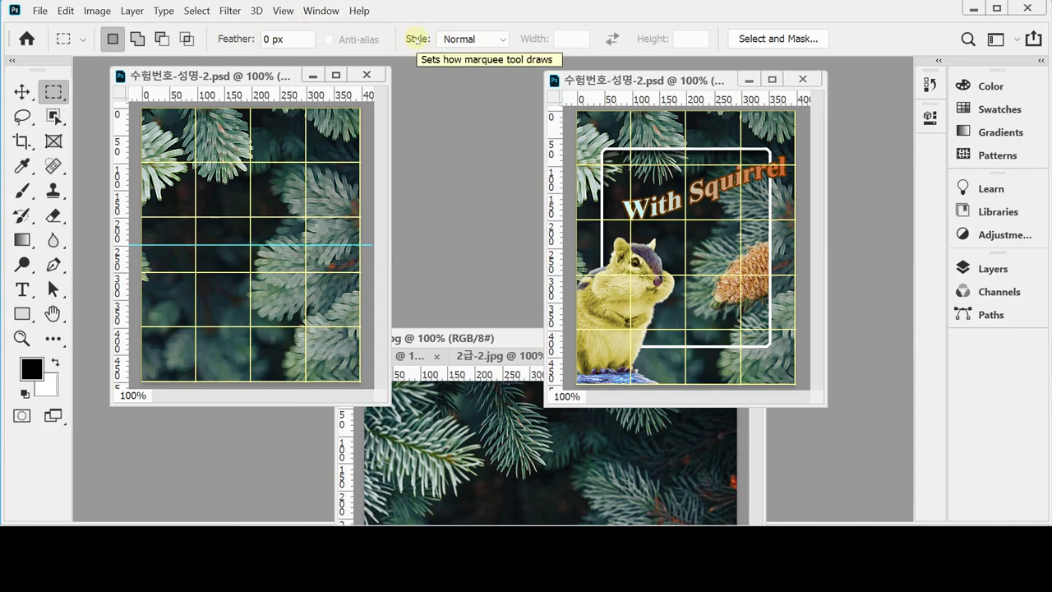
left_click(501, 41)
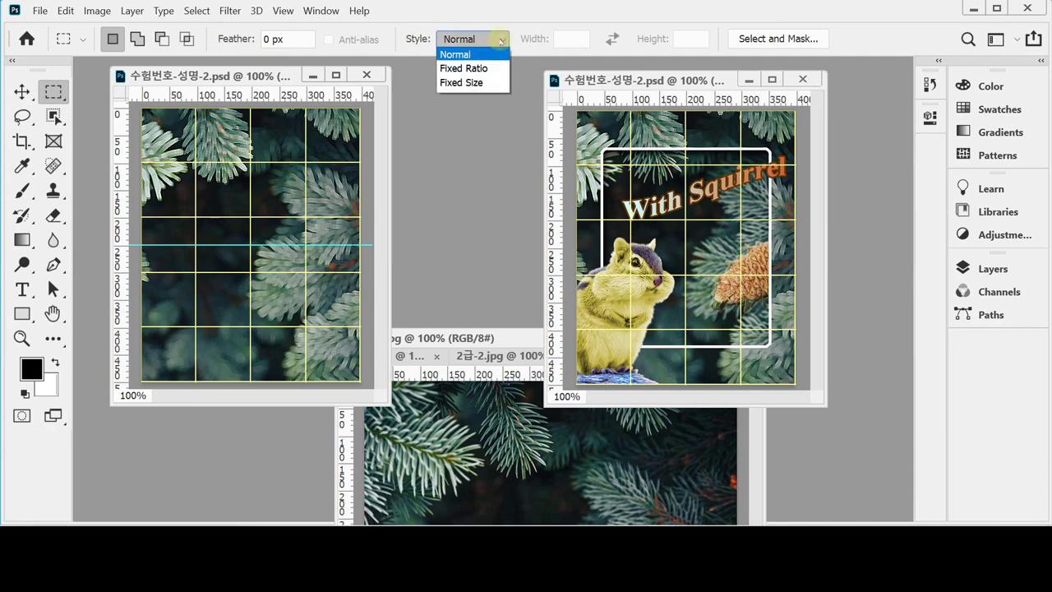
left_click(501, 41)
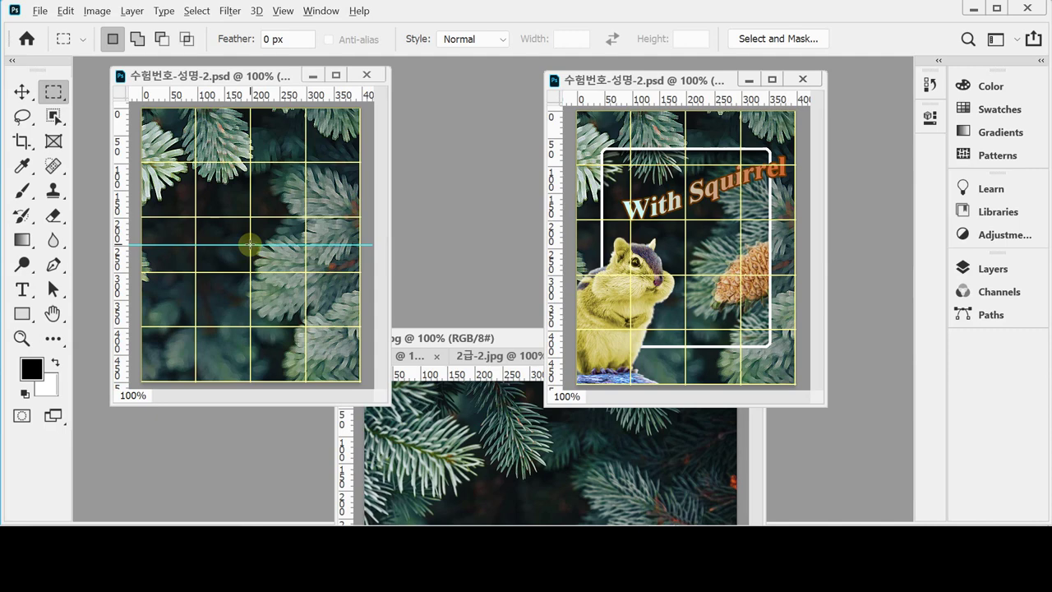
left_click_drag(250, 244, 333, 343)
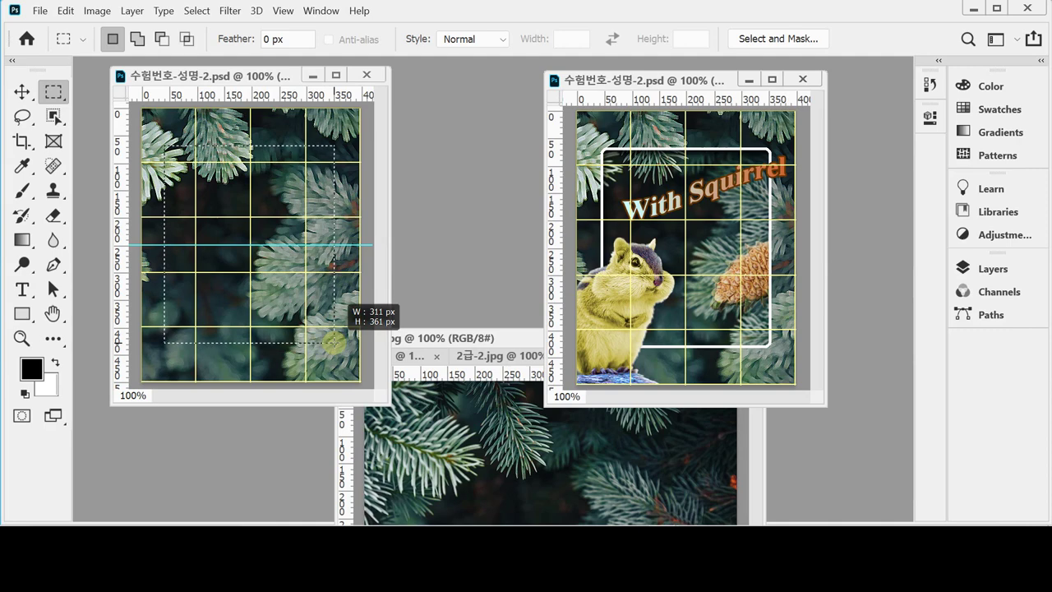
Finish the rectangular selection around the canvas centre and smooth its corners with a sample radius of 8 pixels
left_click_drag(333, 343, 331, 342)
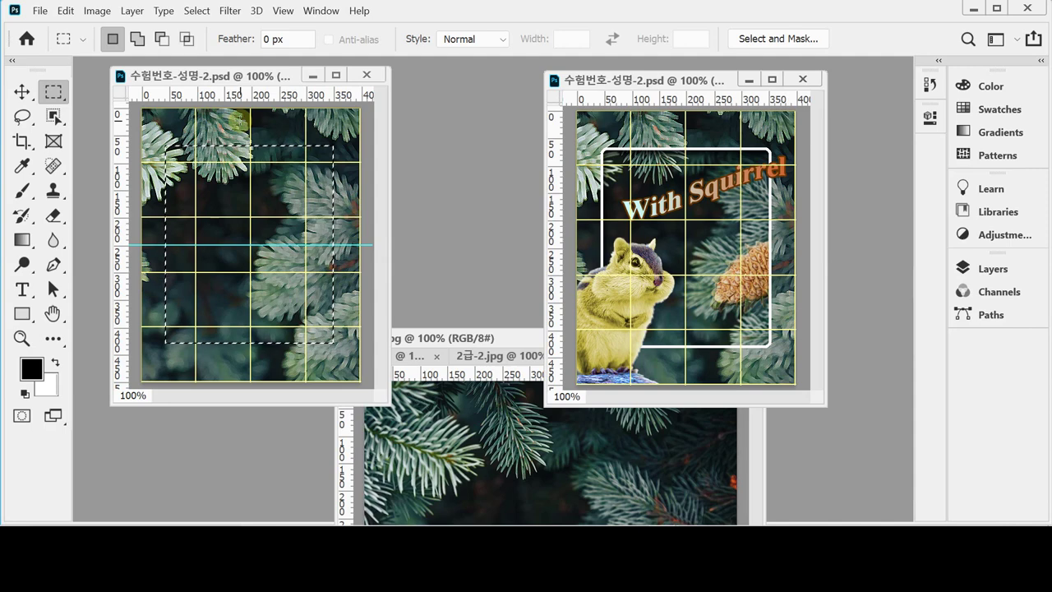
left_click(197, 10)
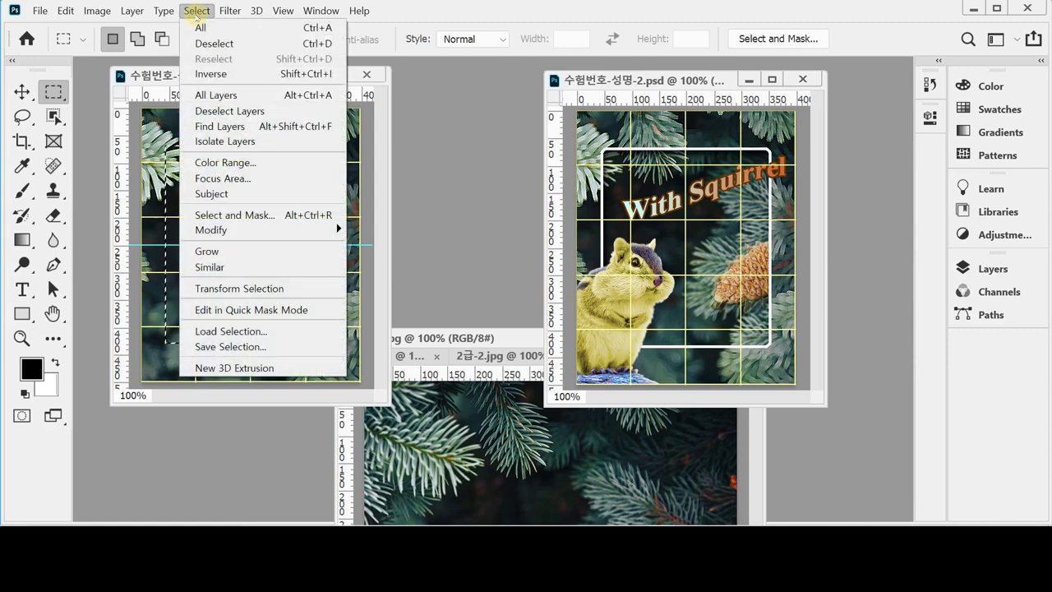
mouse_move(325, 230)
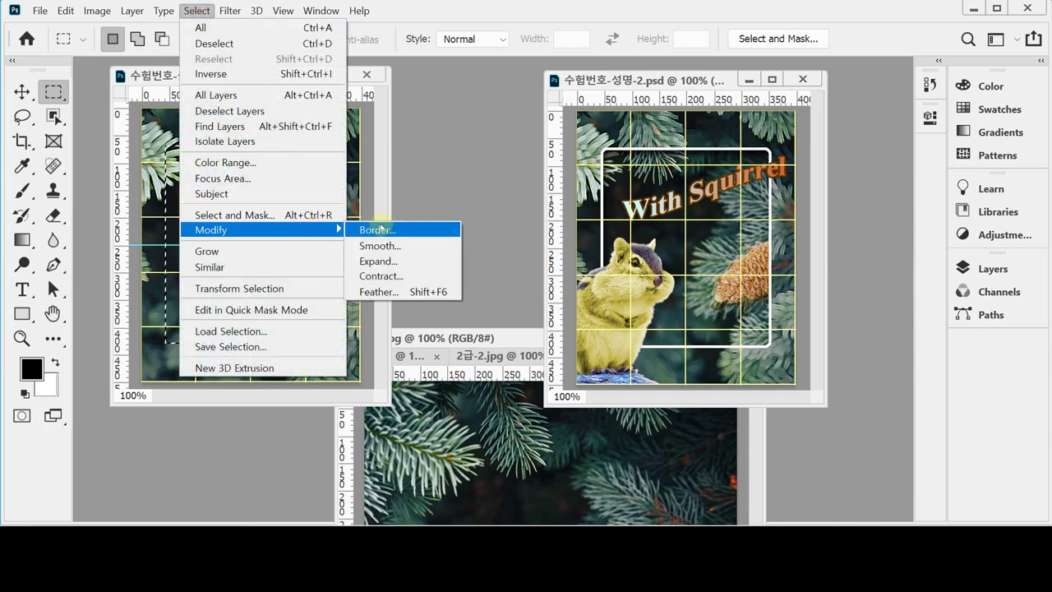
left_click(424, 245)
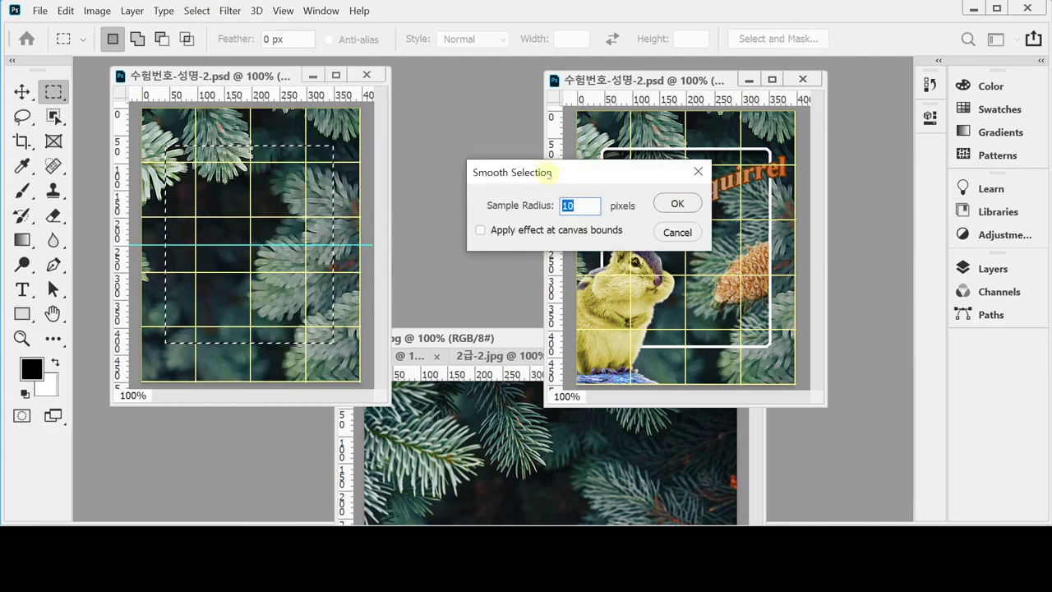
left_click_drag(547, 173, 490, 210)
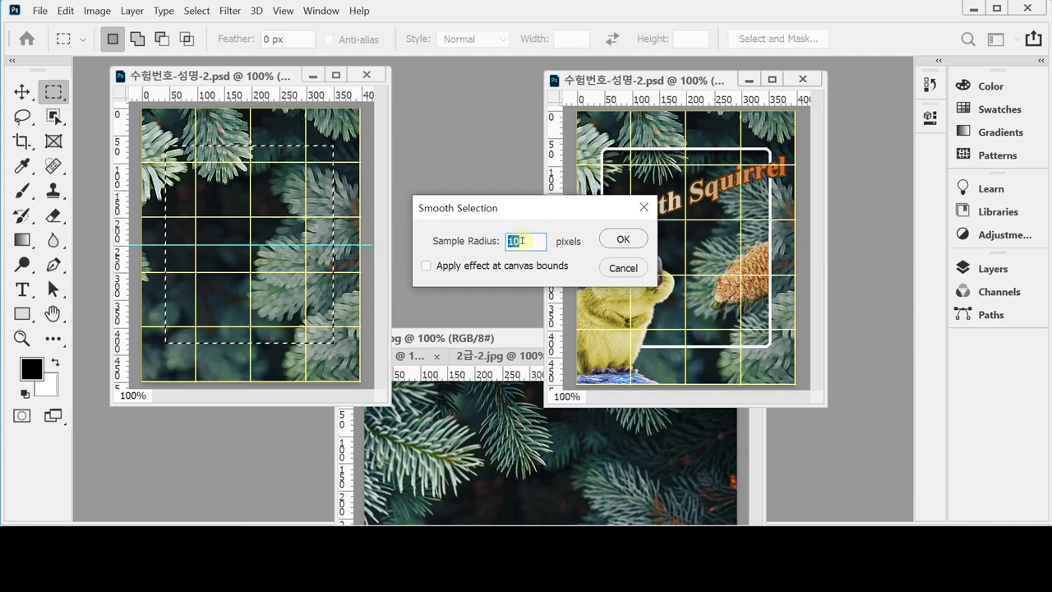
type("8")
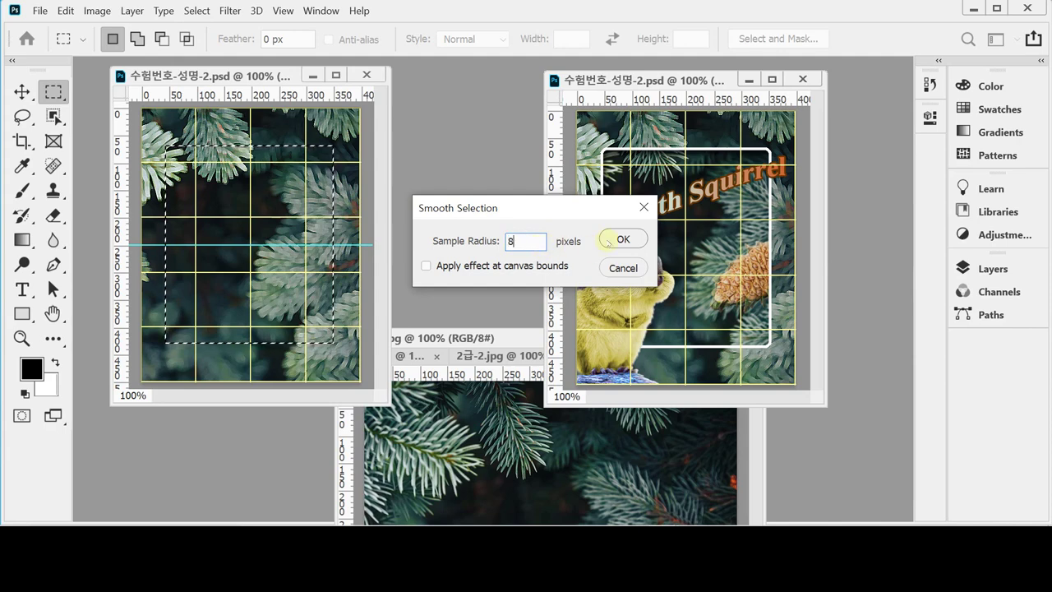
left_click(622, 238)
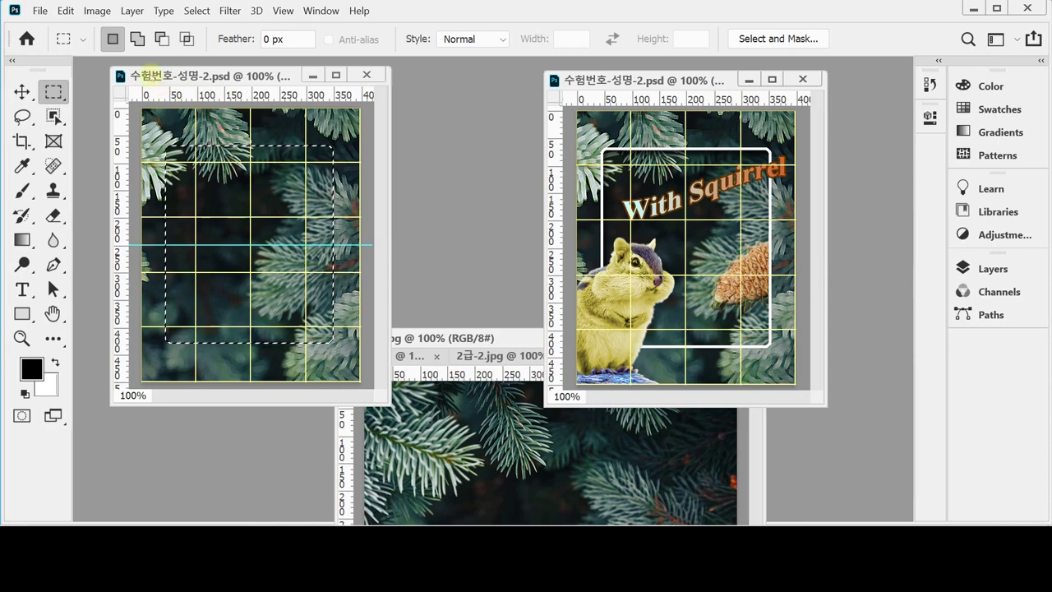
Set up a 5 px stroke inside the rounded selection and pick near-white fdfdfd as its colour
left_click(66, 11)
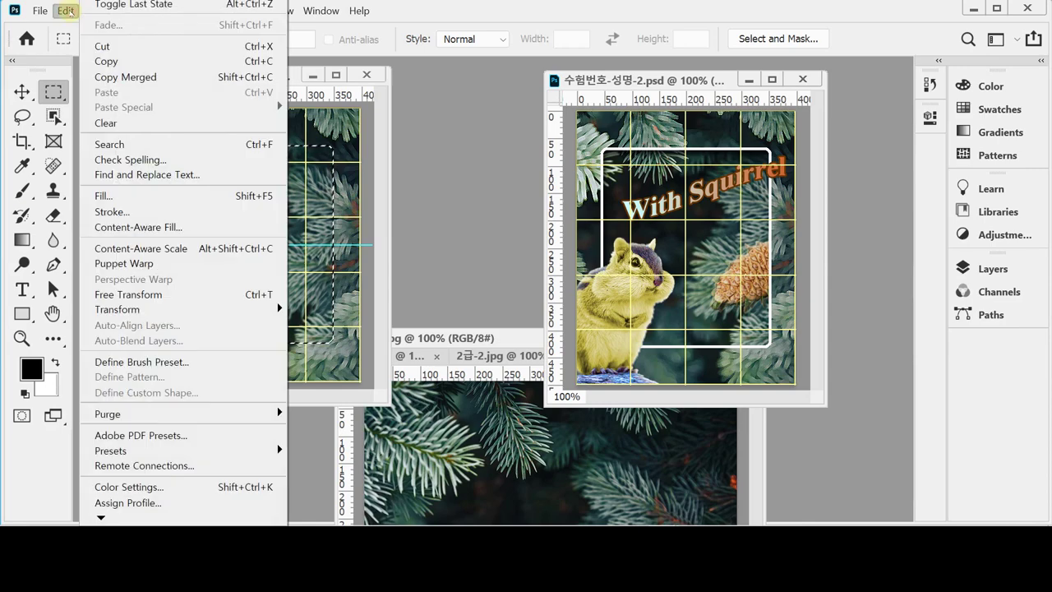
left_click(168, 212)
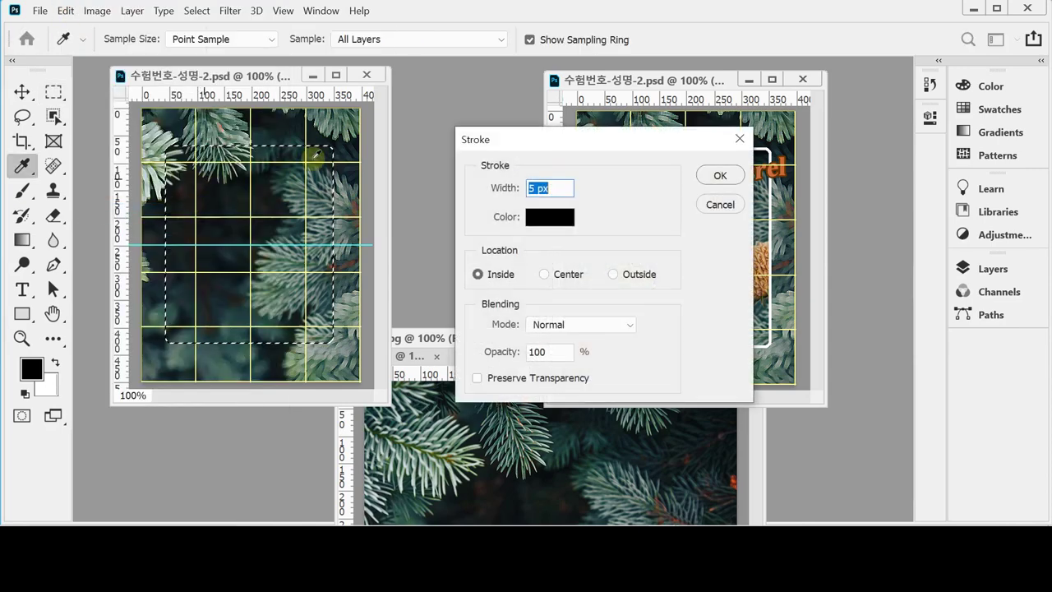
left_click_drag(490, 138, 447, 138)
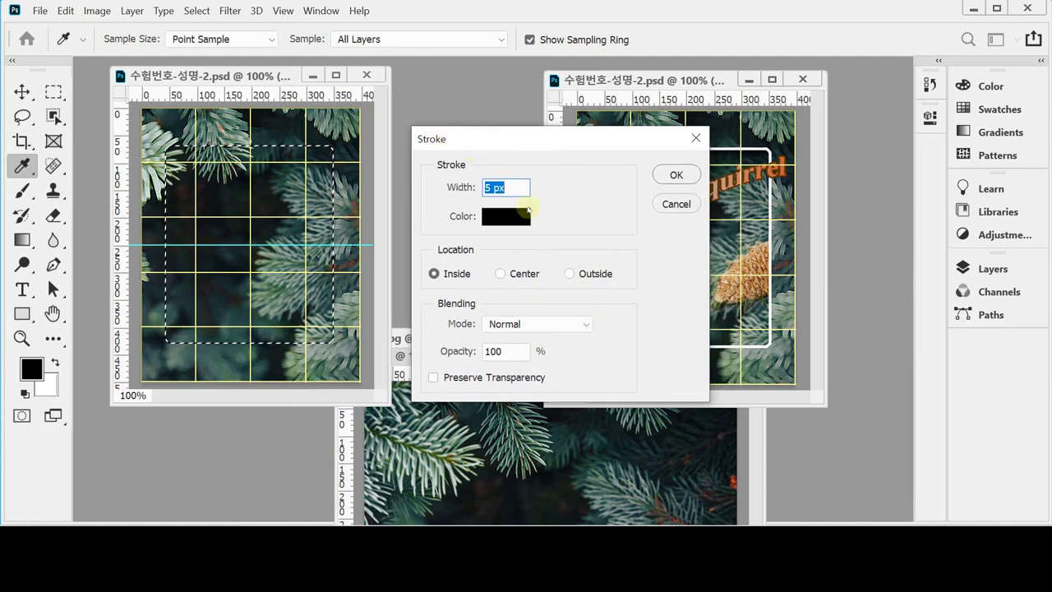
left_click(514, 188)
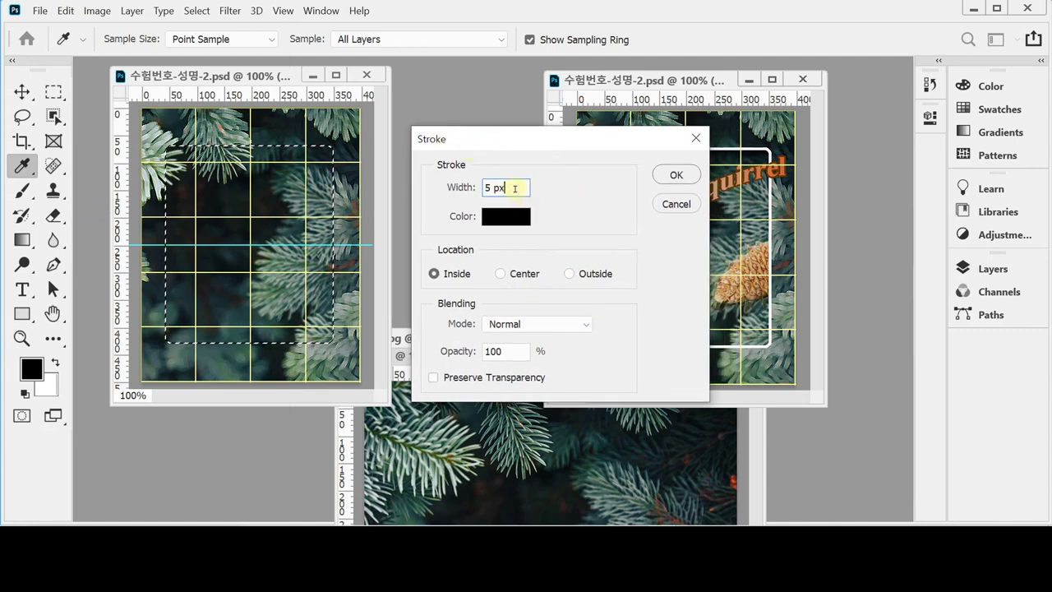
left_click(503, 216)
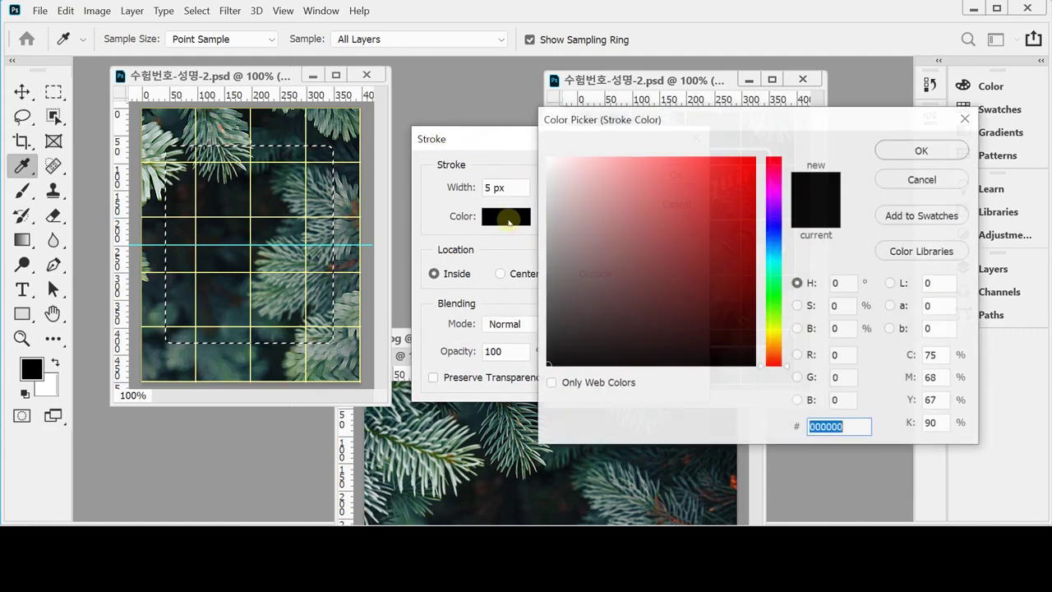
left_click_drag(549, 172, 541, 149)
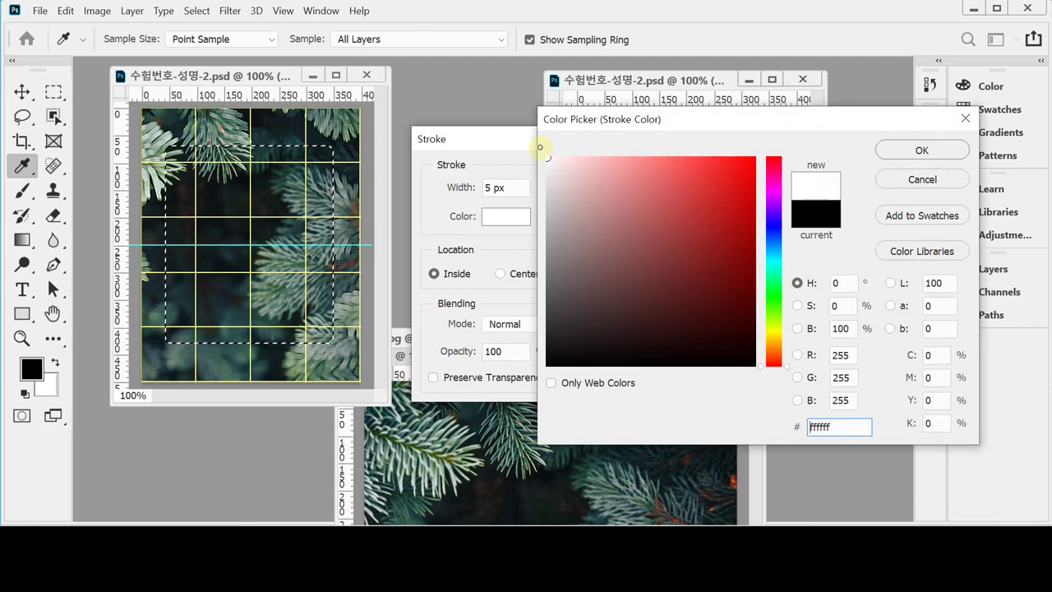
left_click(544, 156)
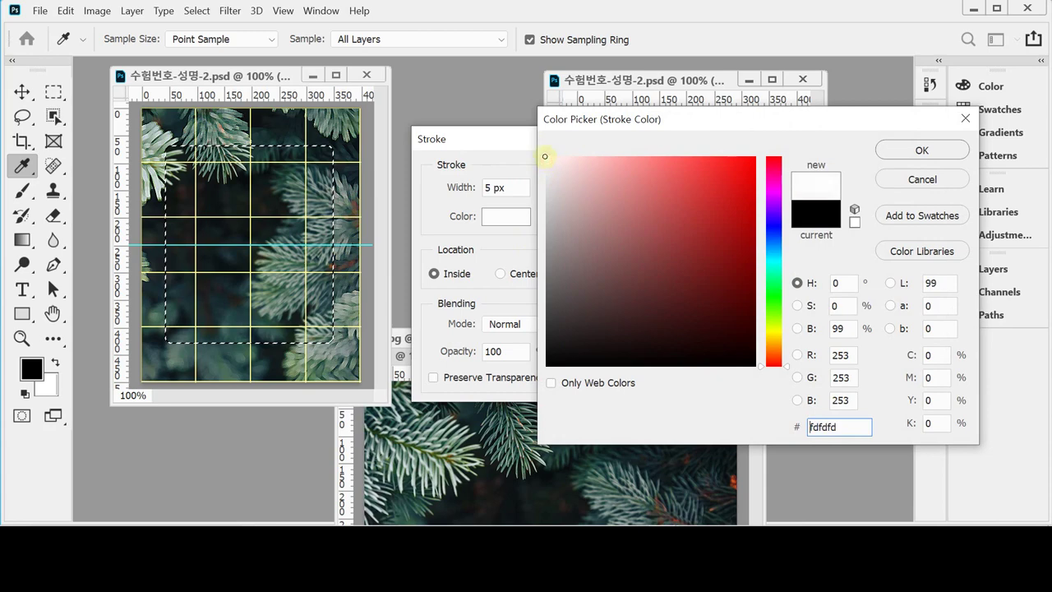
Apply a 5 px white (ffffff) stroke inside the rounded rectangular selection and deselect it
left_click_drag(544, 156, 542, 153)
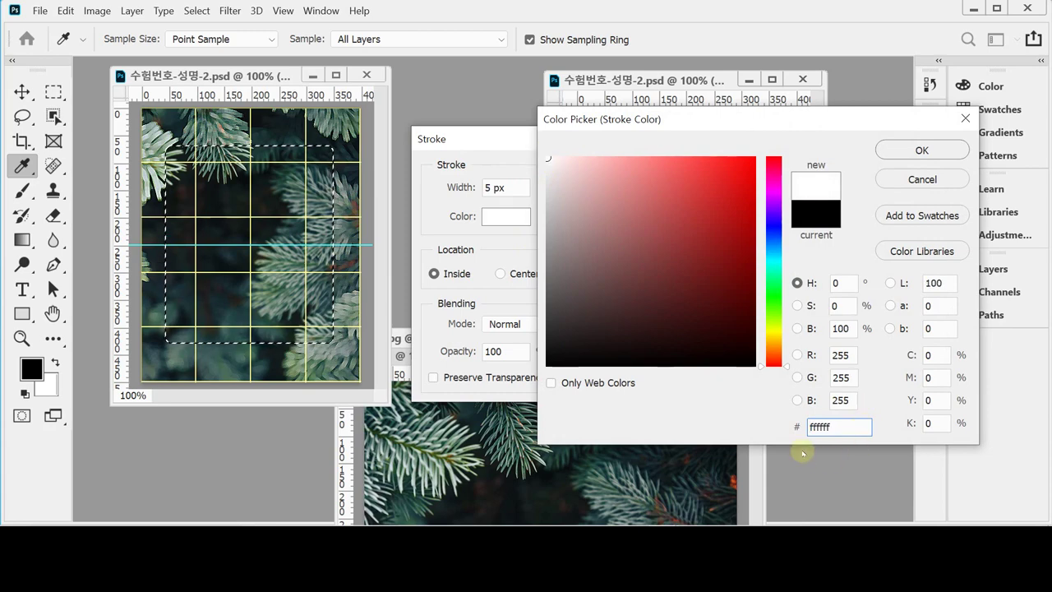
left_click(903, 151)
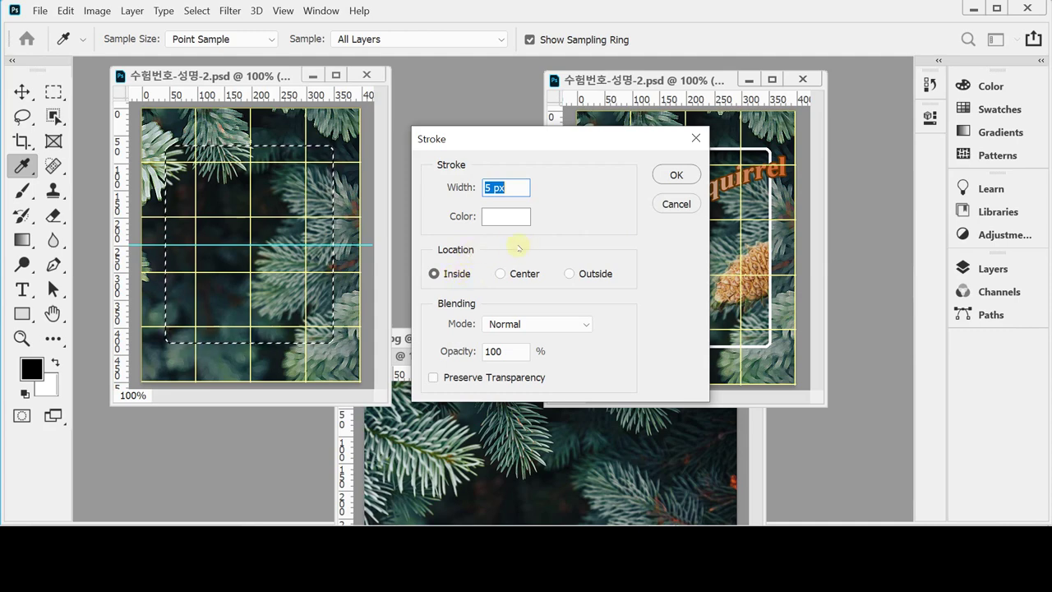
left_click(672, 174)
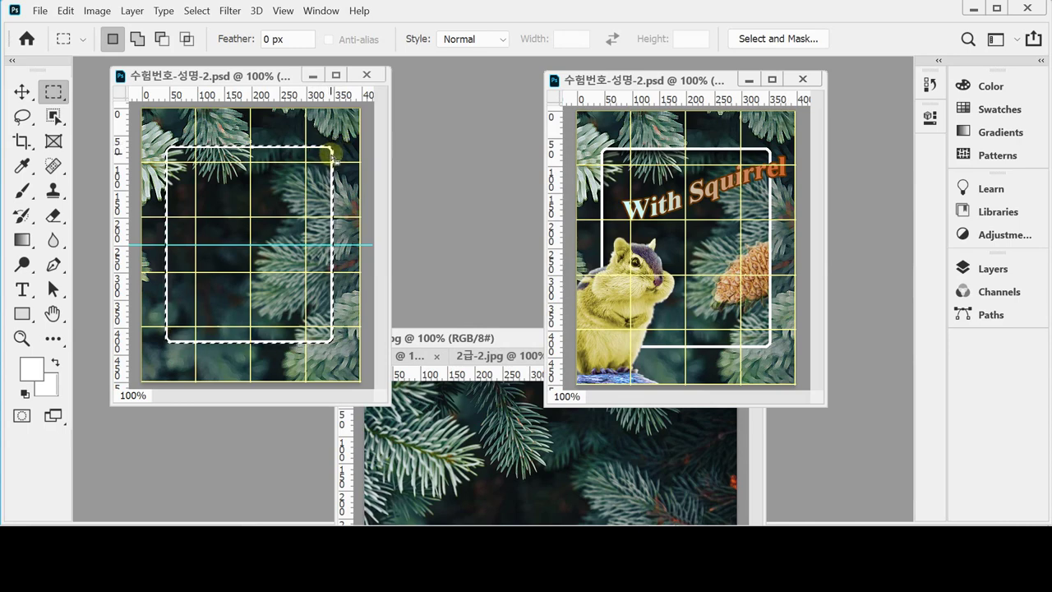
scroll(328, 152, "up", 1)
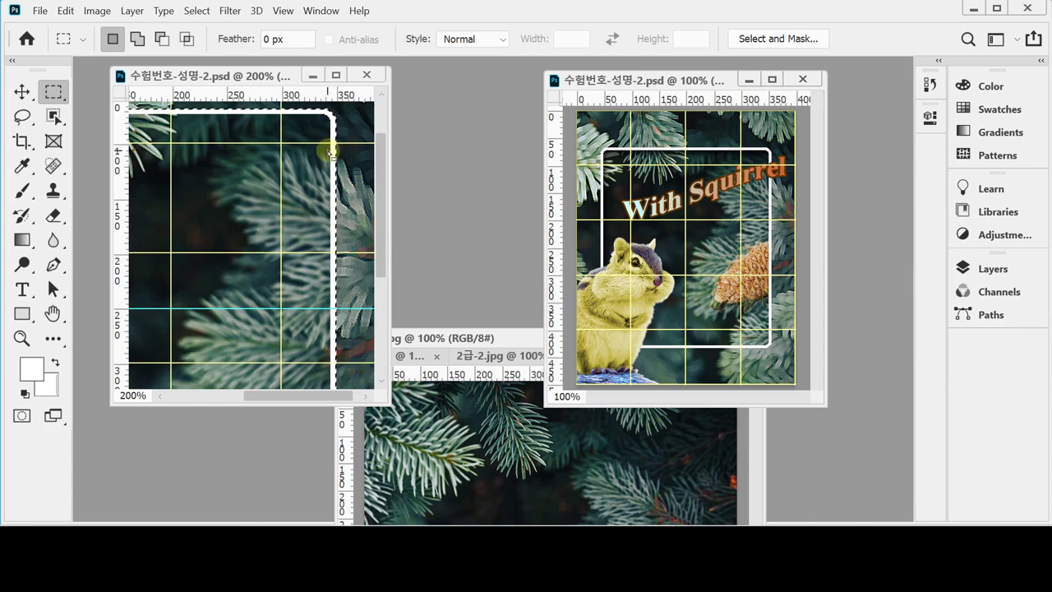
left_click(326, 152)
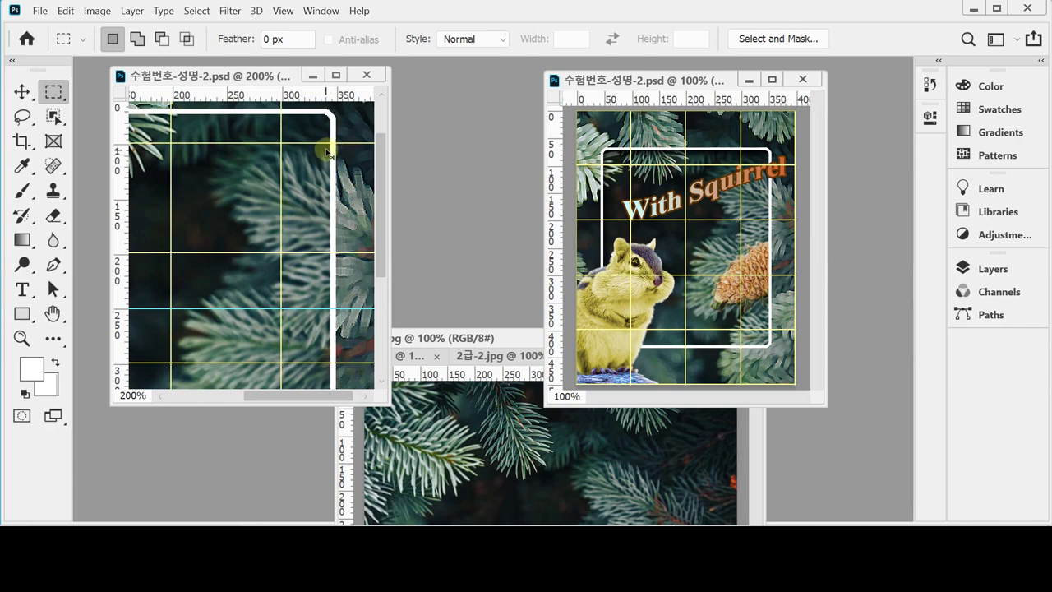
key("ctrl+minus")
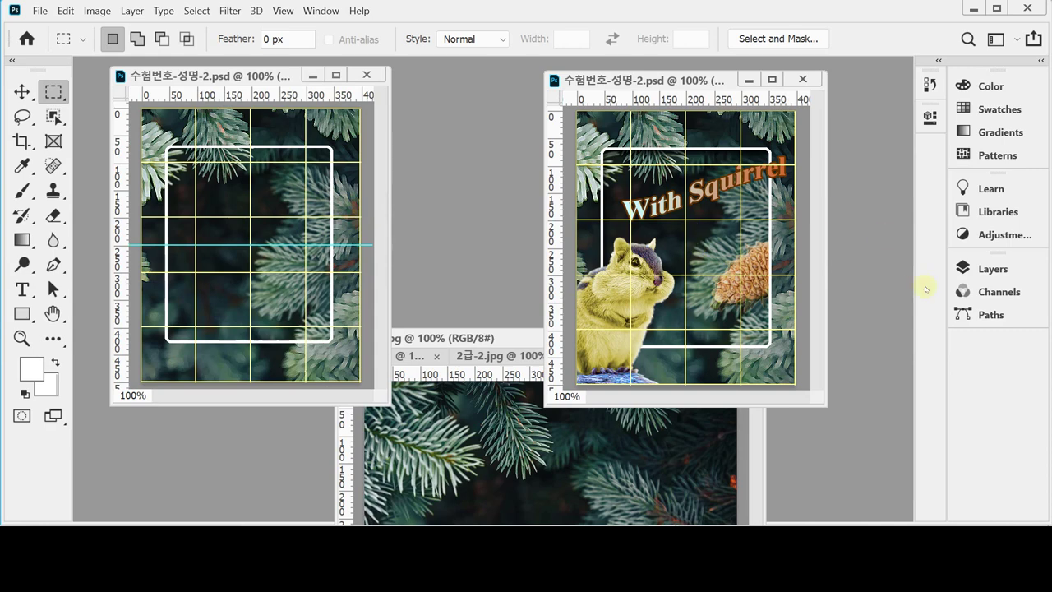
Add a drop shadow to the white frame layer with an angle of 120° and a distance of 10 px
left_click(980, 268)
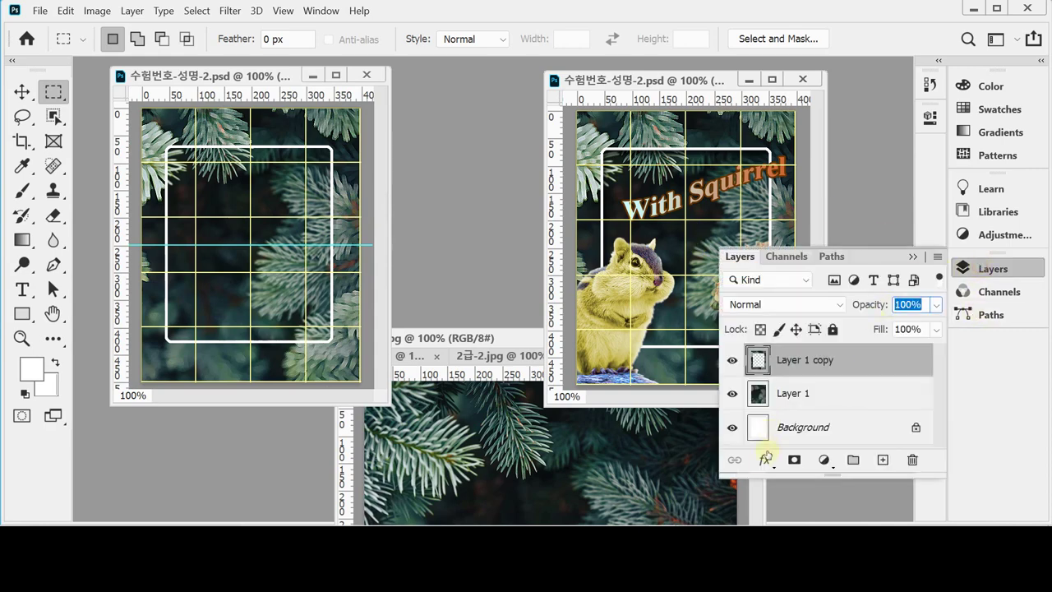
left_click(763, 462)
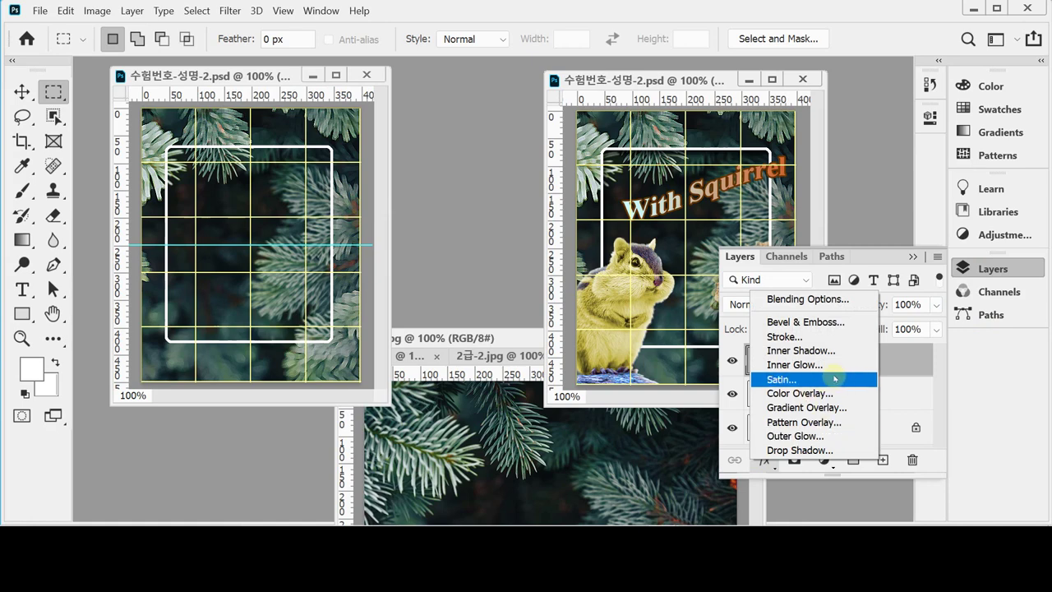
left_click(822, 450)
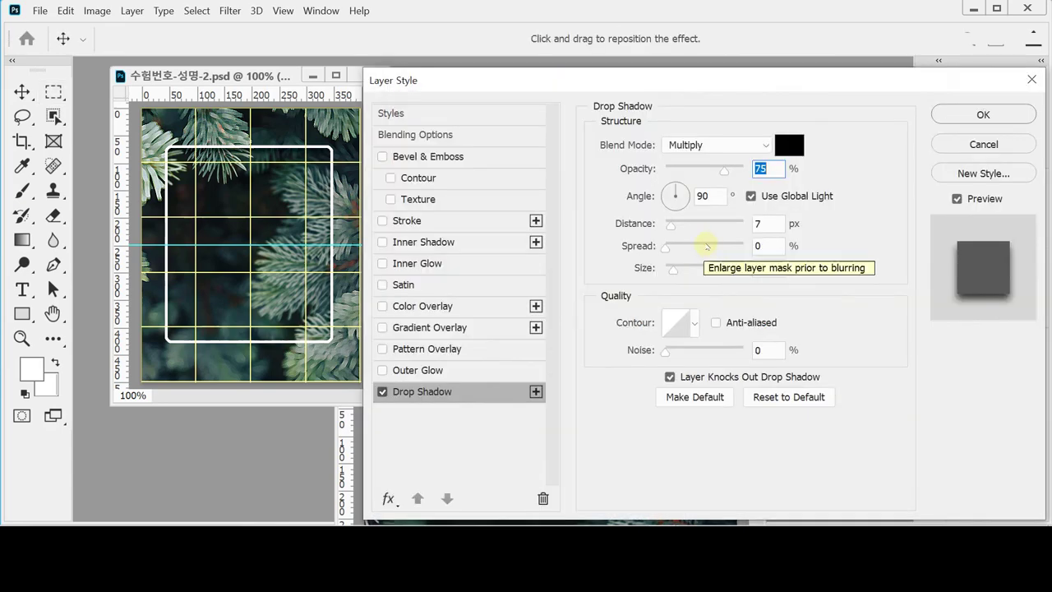
key("Tab")
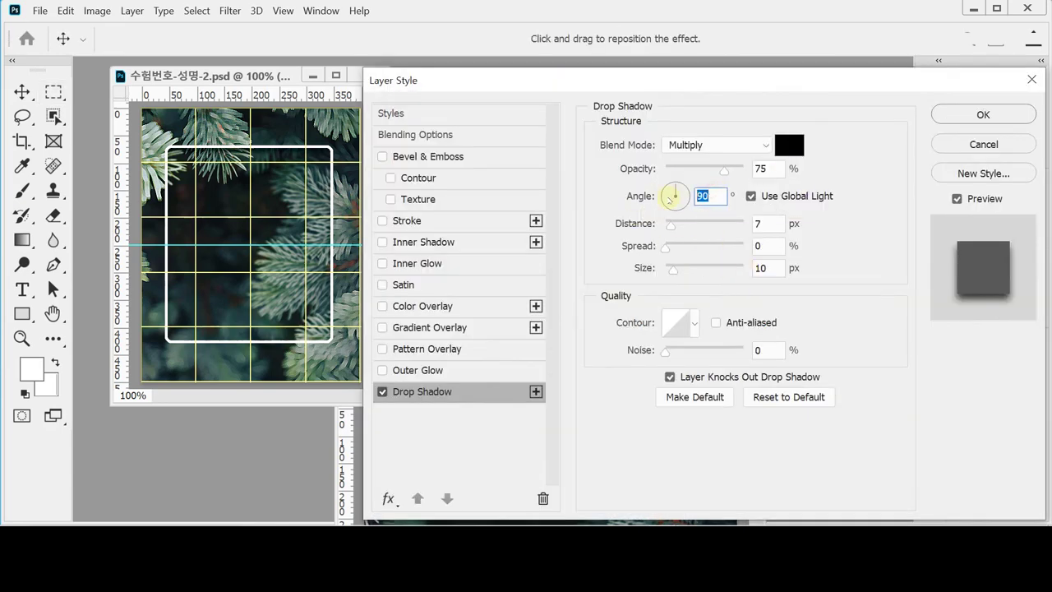
type("120")
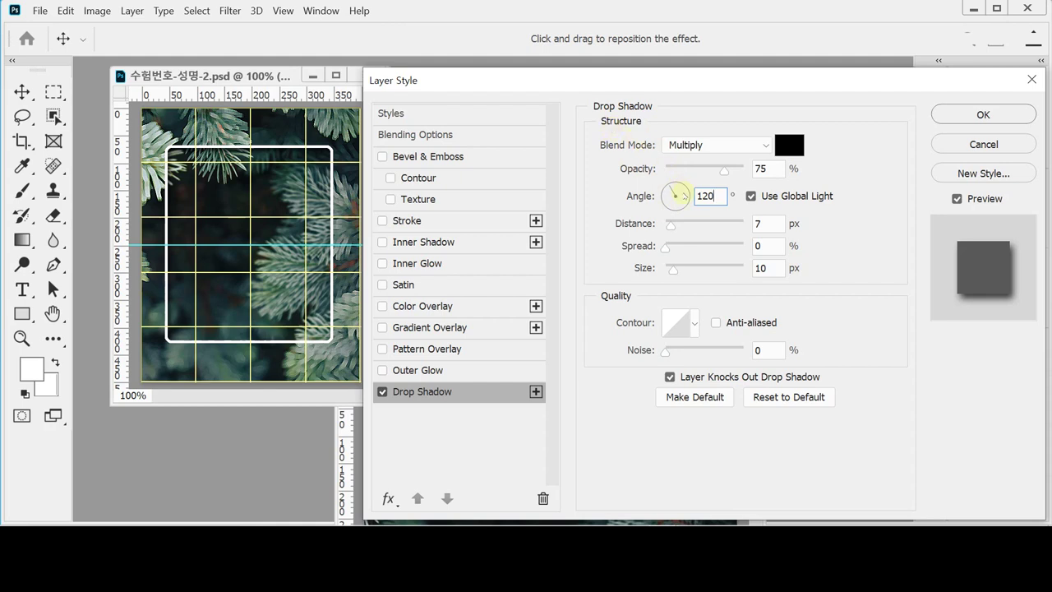
double_click(768, 223)
type("10")
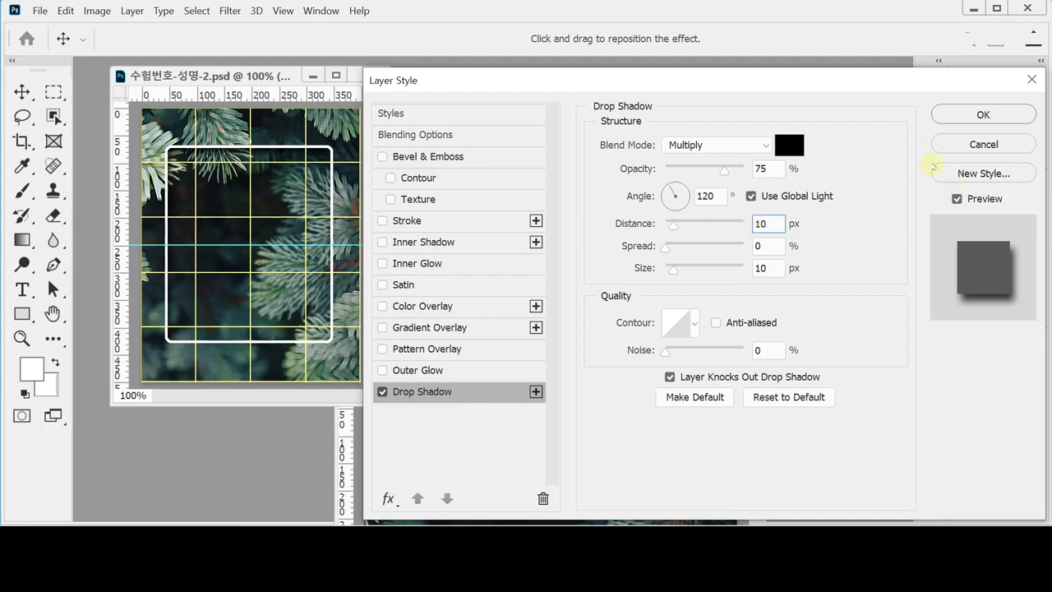
left_click(951, 117)
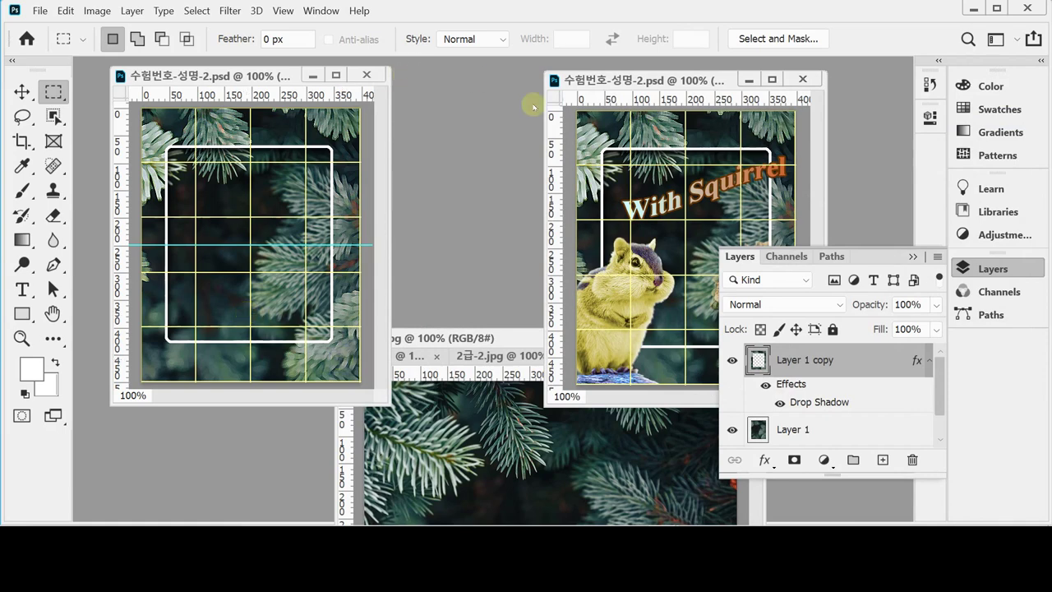
left_click(974, 271)
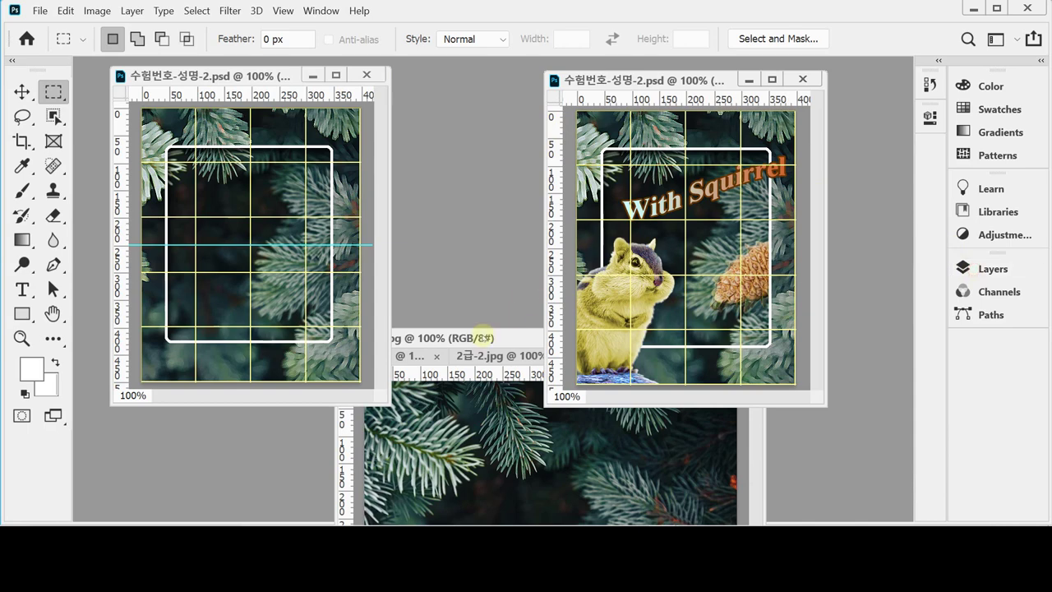
Bring up the chipmunk photo 2급-3.jpg and place its window in full view beside the working document
left_click_drag(482, 335, 569, 168)
left_click(669, 265)
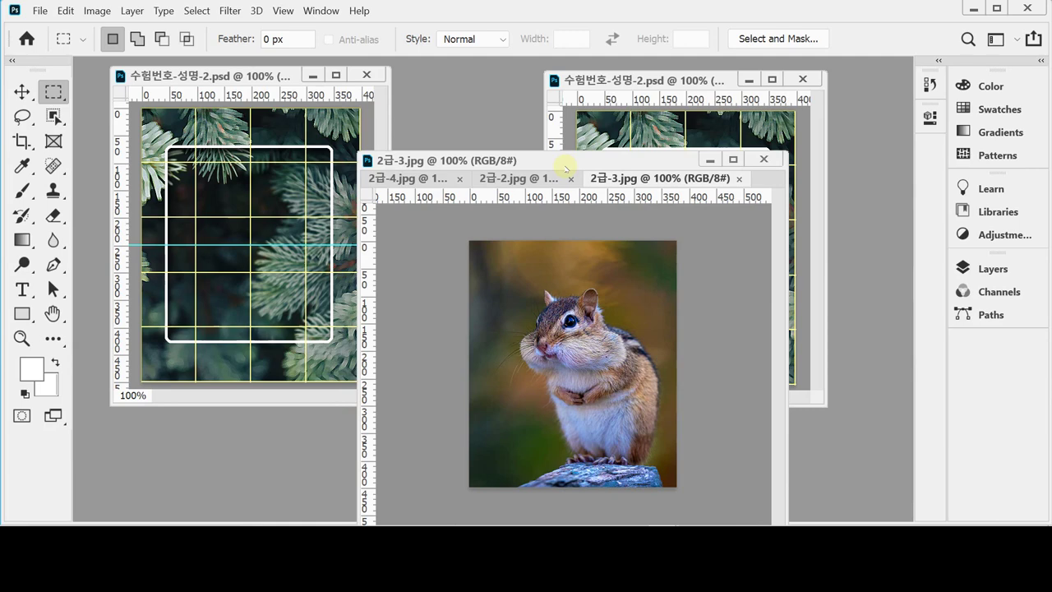
left_click_drag(565, 168, 351, 197)
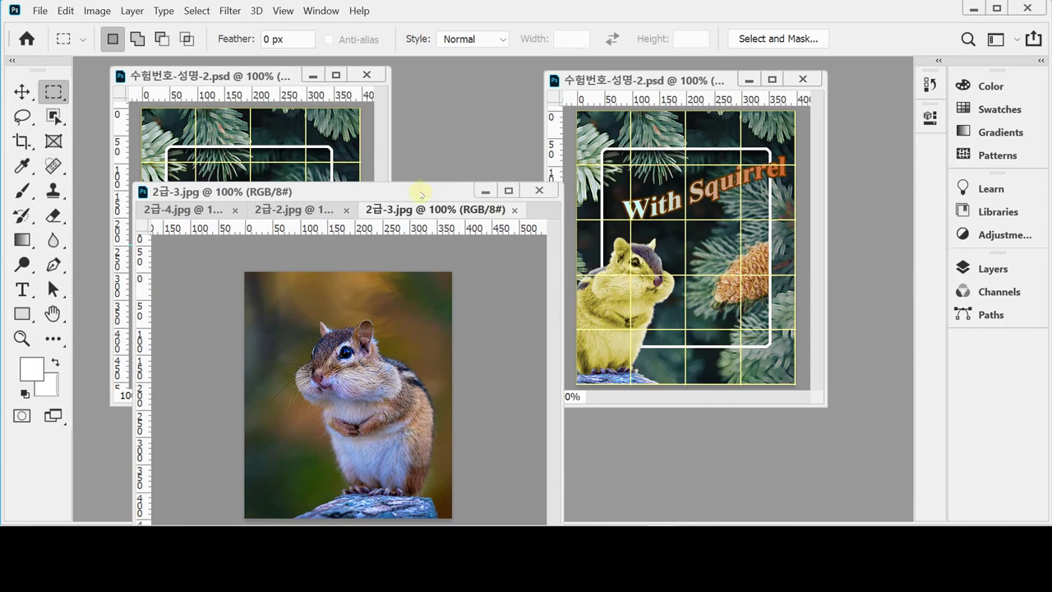
left_click_drag(418, 192, 646, 132)
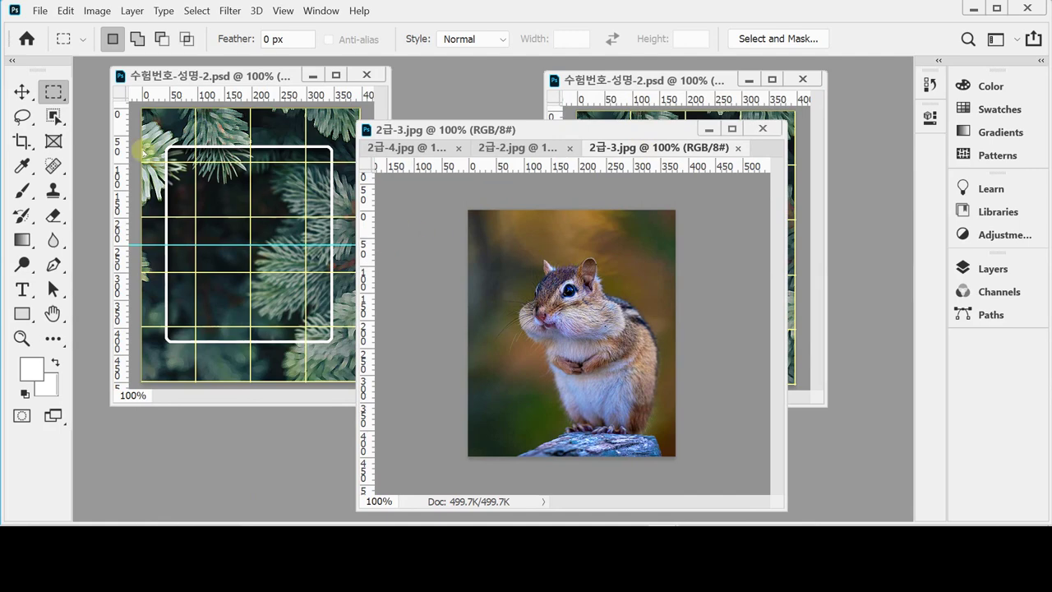
Select the chipmunk in 2급-3.jpg with the Object Selection tool by framing the whole animal in Rectangle mode
left_click(54, 115)
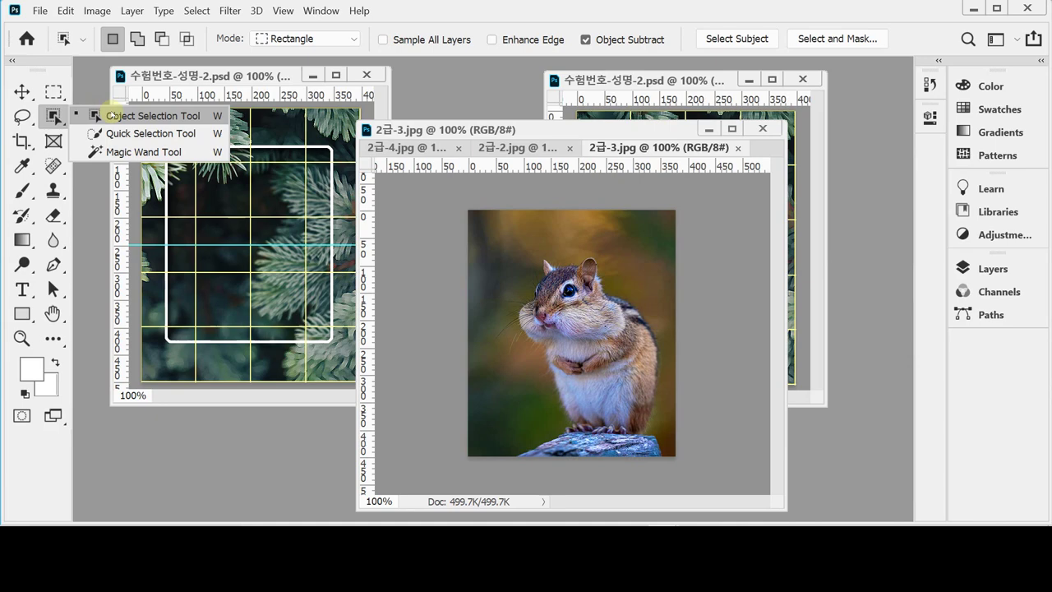
left_click(113, 115)
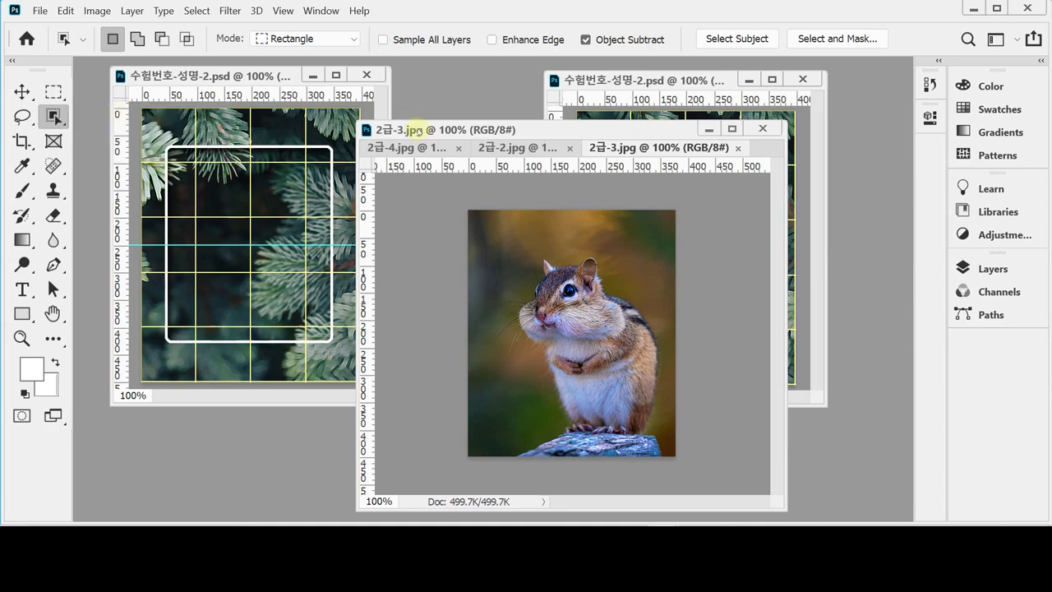
left_click_drag(416, 132, 414, 116)
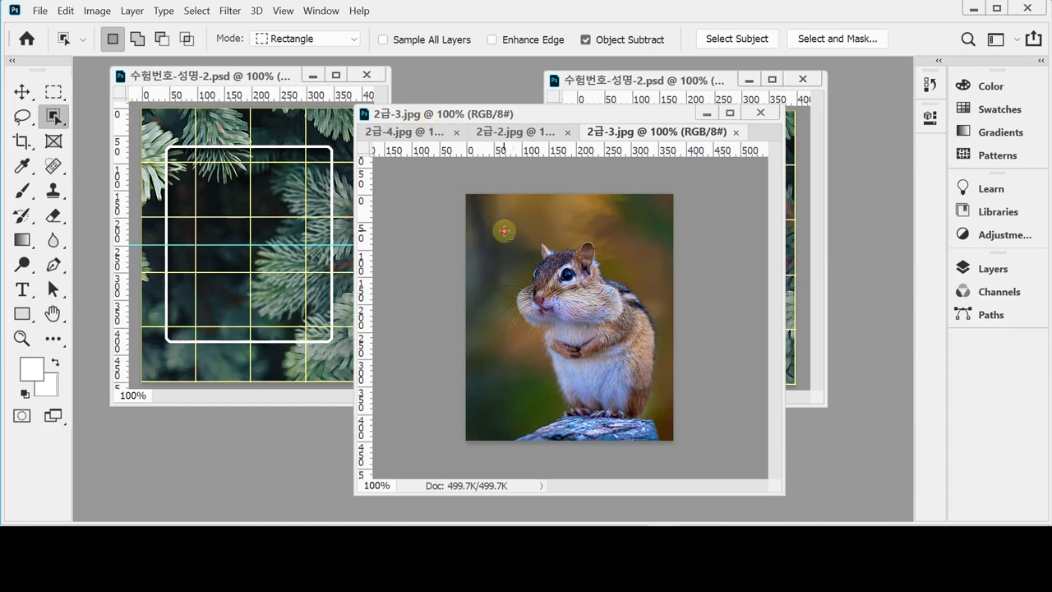
left_click_drag(504, 231, 662, 453)
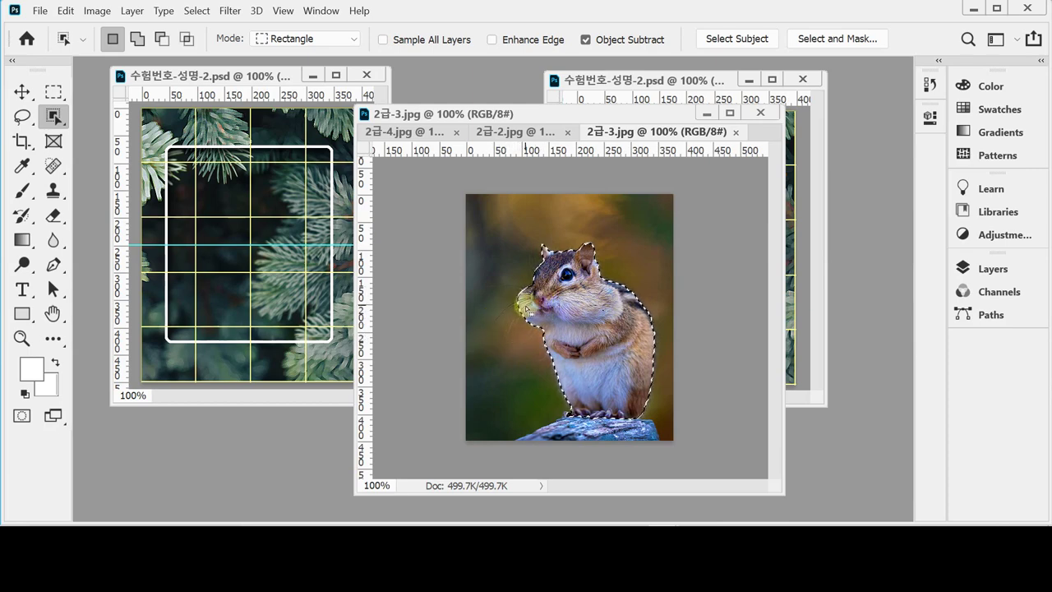
left_click_drag(575, 112, 550, 118)
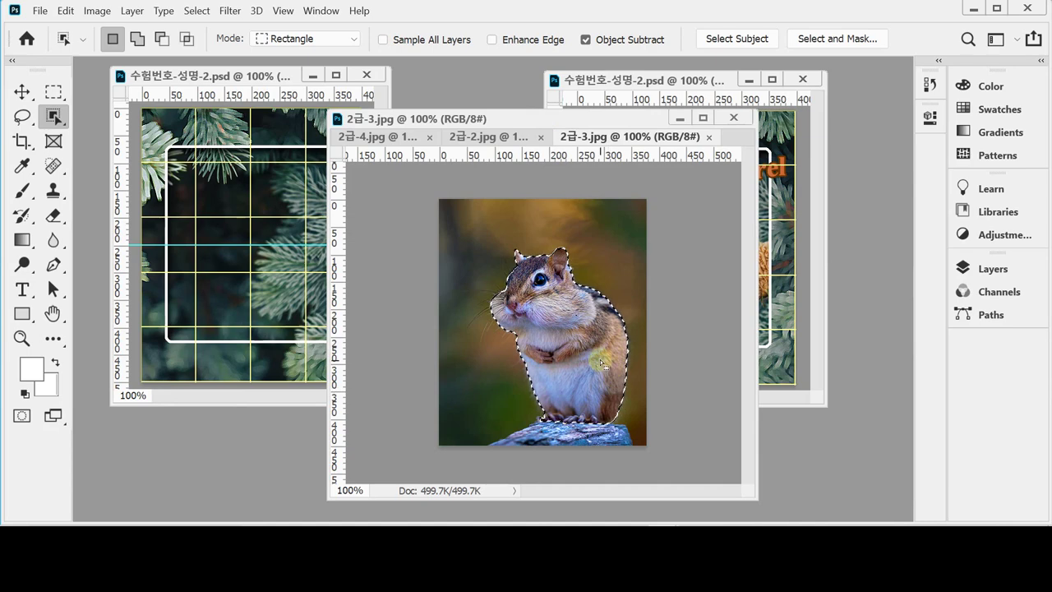
Add the rock beneath the chipmunk to the selection with the Quick Selection tool in add mode
scroll(595, 408, "up", 1)
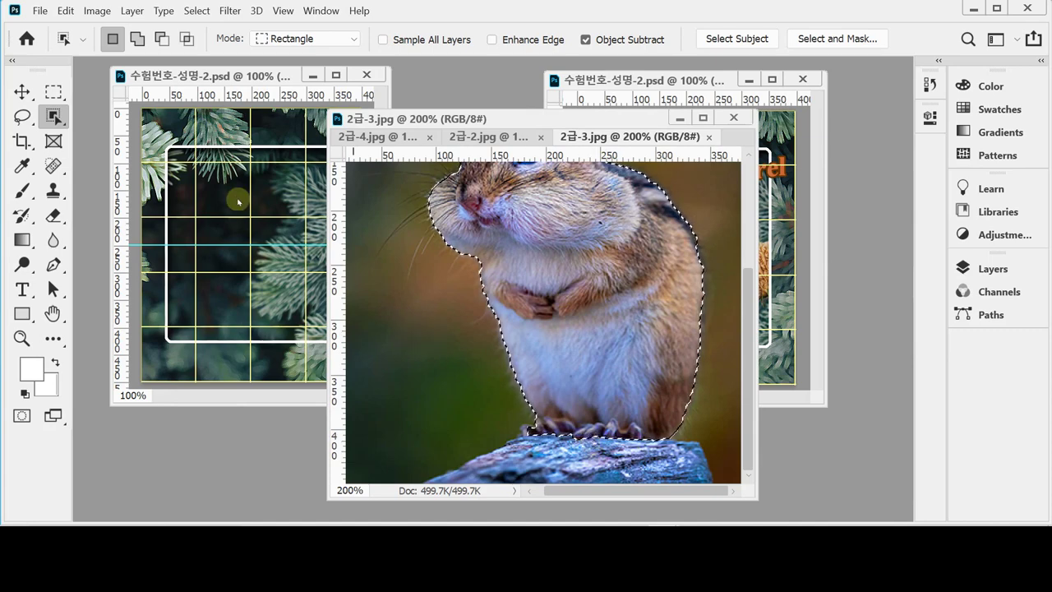
right_click(51, 116)
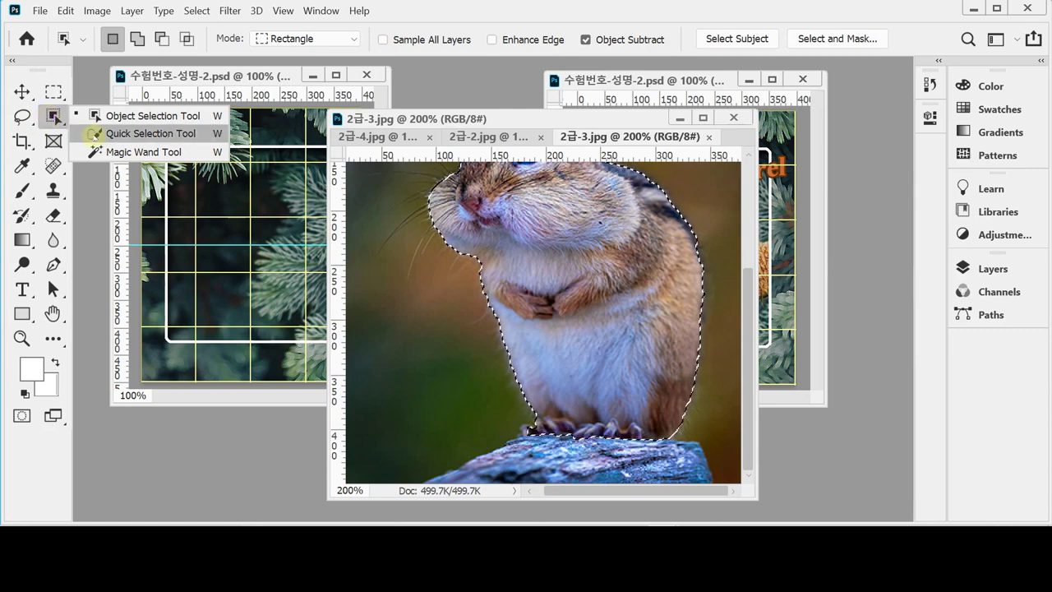
left_click(93, 134)
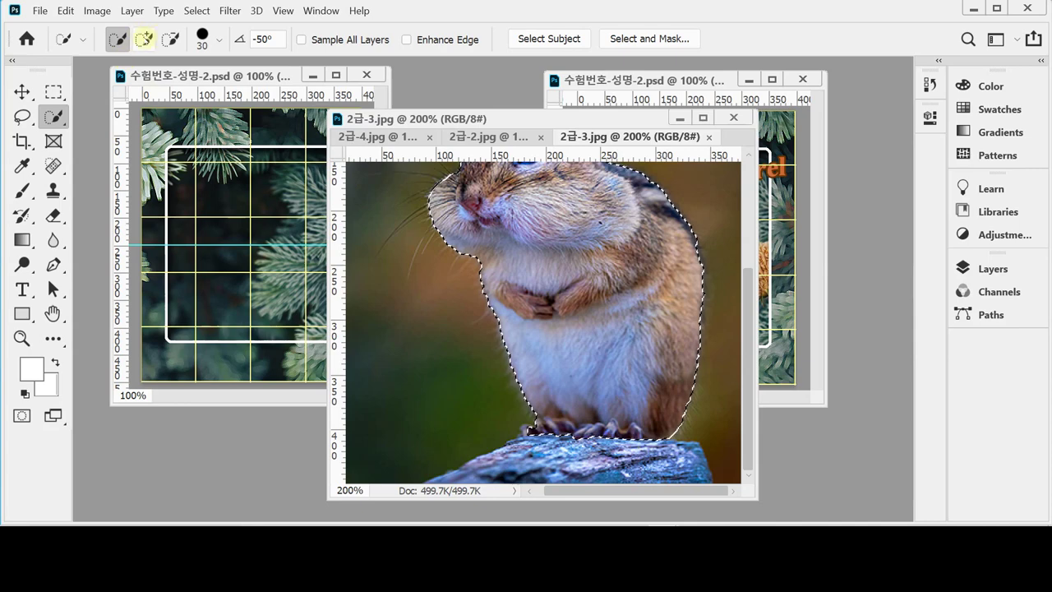
left_click(144, 38)
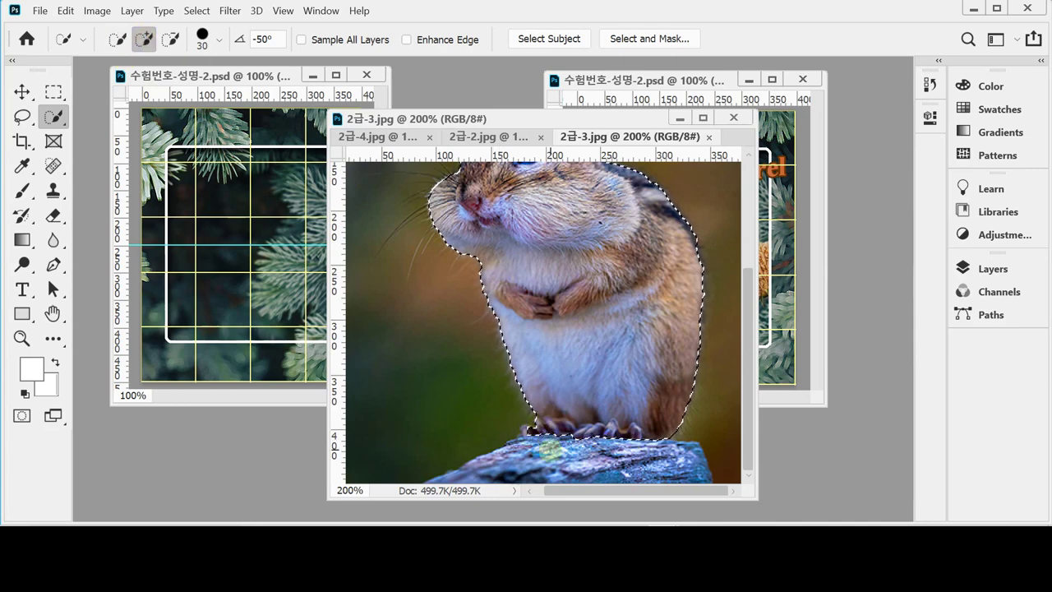
mouse_move(553, 451)
left_mouse_down()
mouse_move(590, 451)
mouse_move(606, 463)
mouse_move(678, 464)
left_mouse_up()
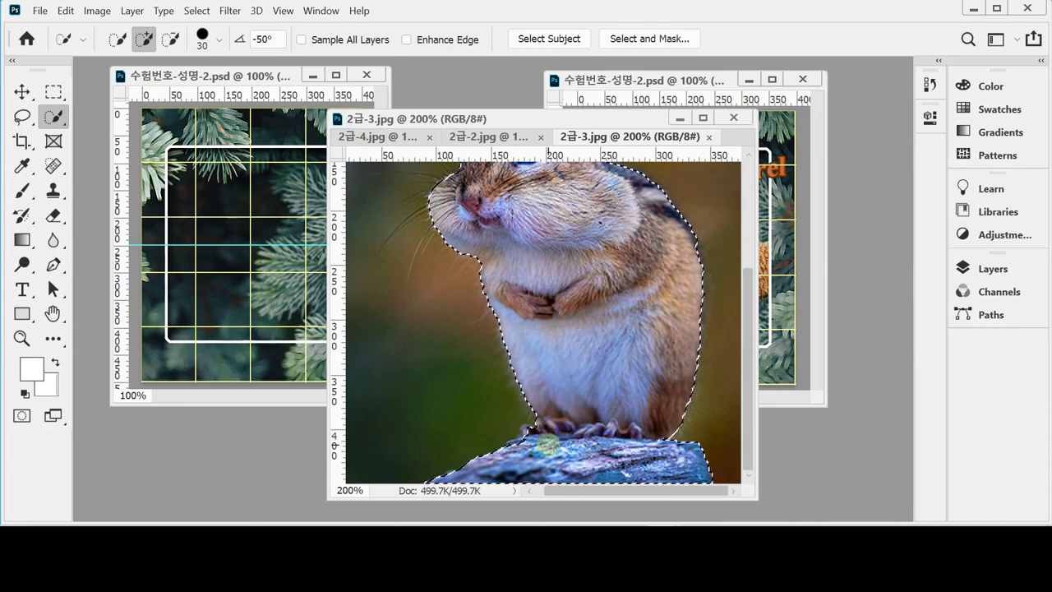
Reduce the Quick Selection brush size to 9 and add the tip of the chipmunk's larger ear to the selection
key("bracketleft")
key("bracketleft")
key("bracketleft")
key("bracketleft")
key("bracketleft")
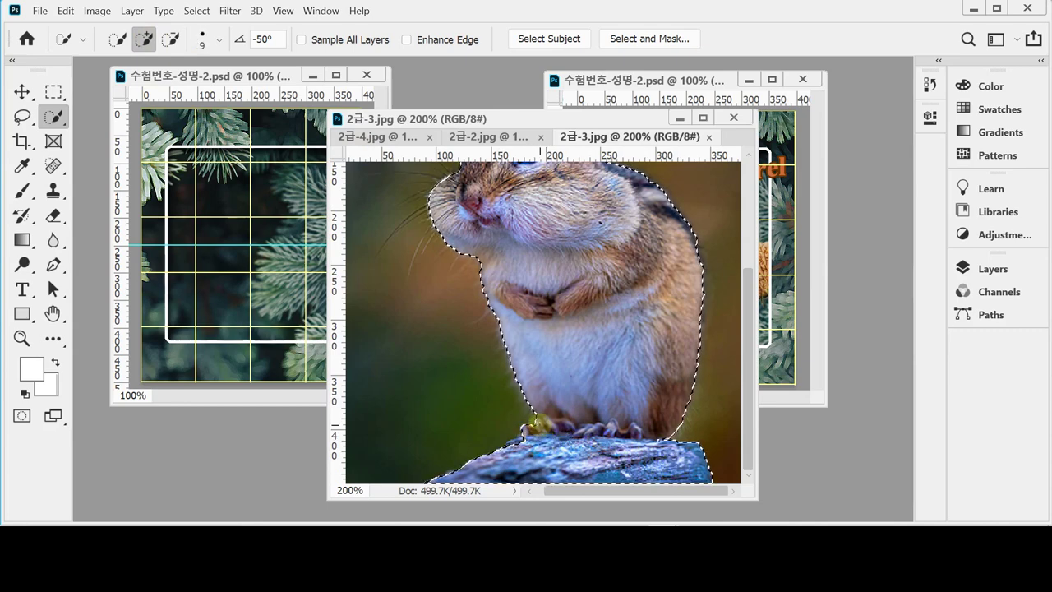
key("space")
left_click_drag(588, 287, 576, 382)
scroll(567, 279, "up", 1)
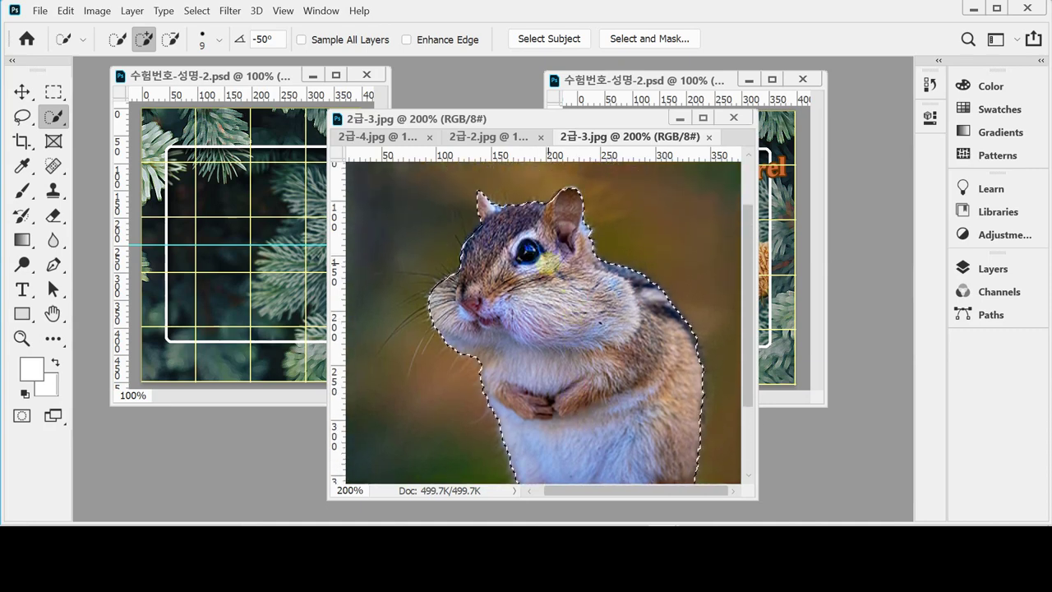
left_click(566, 188)
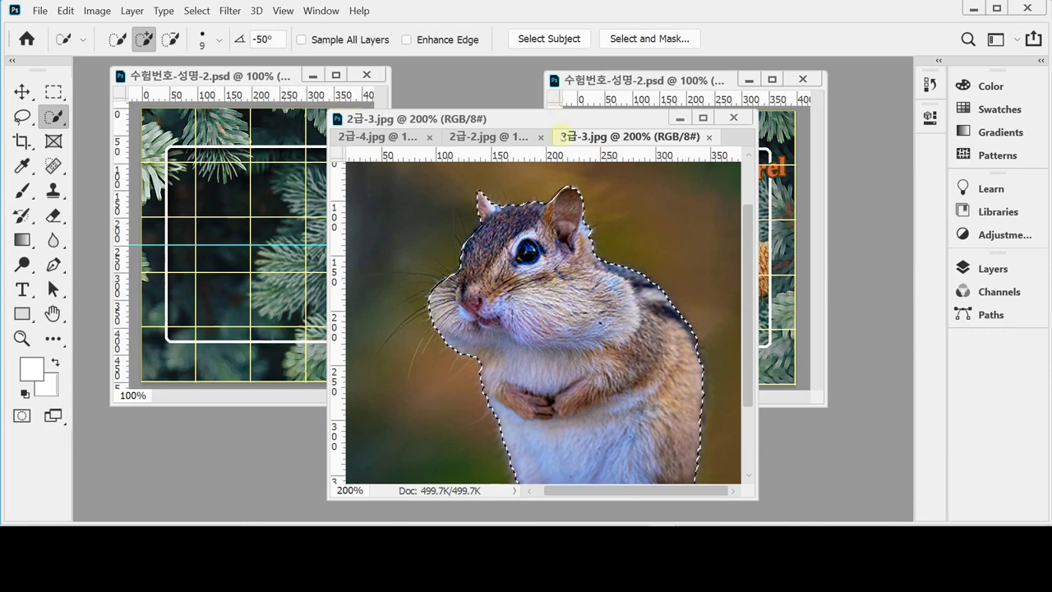
Refine the chipmunk selection in Select and Mask with an edge-detection radius of 1 px and smooth 1
left_click(650, 38)
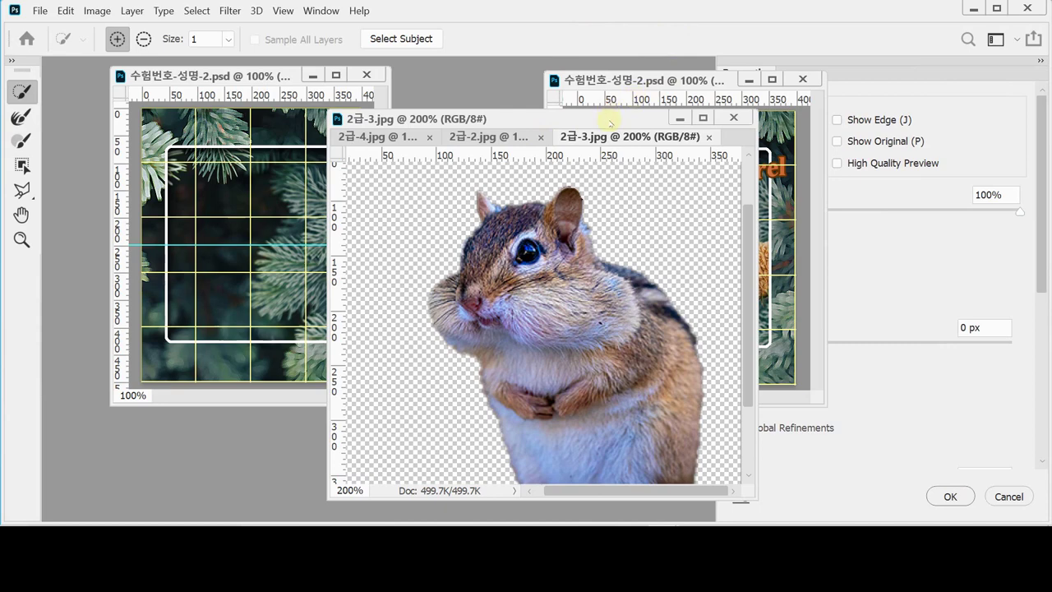
left_click_drag(610, 123, 453, 100)
key("ctrl+minus")
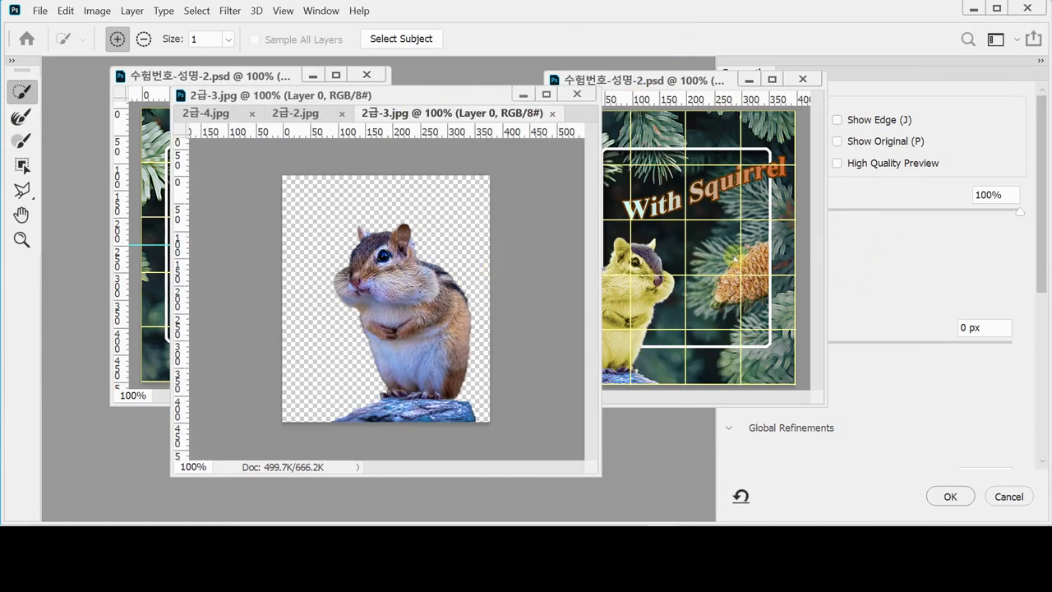
left_click_drag(644, 79, 509, 79)
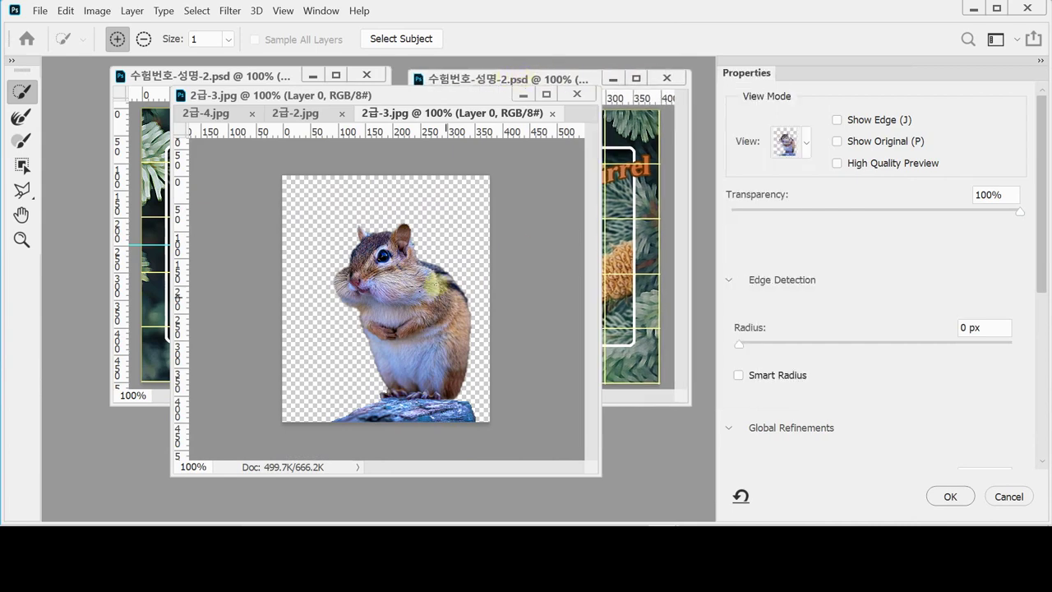
scroll(1046, 275, "down", 3)
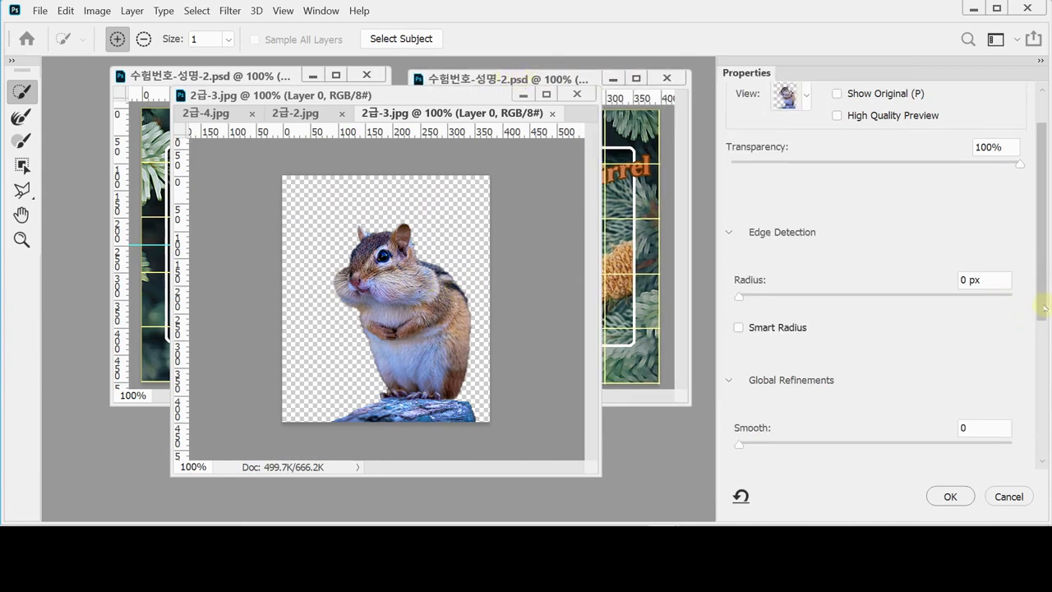
left_click_drag(987, 242, 914, 248)
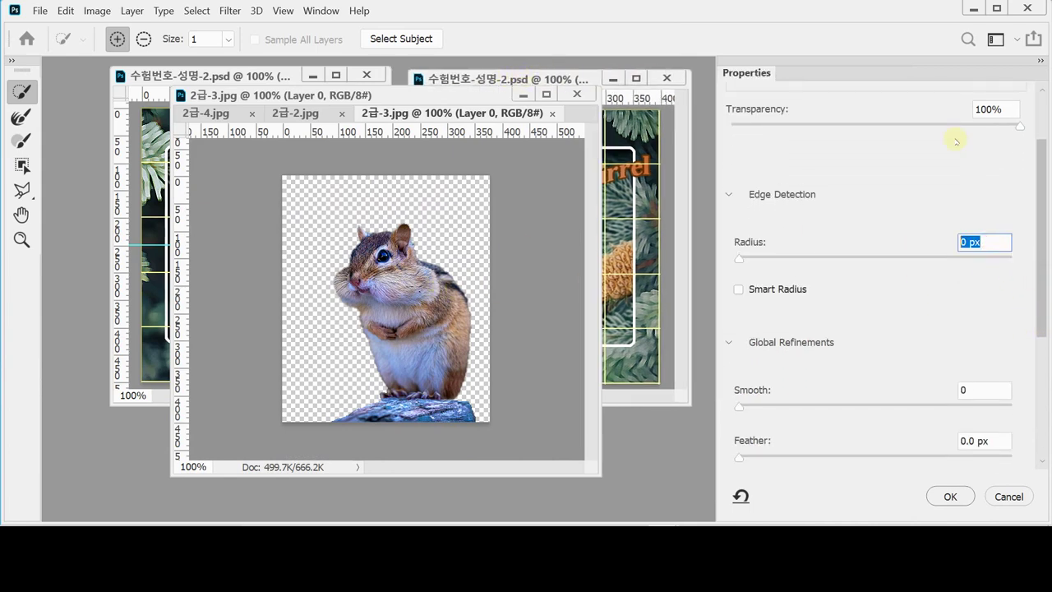
type("1")
left_click(979, 390)
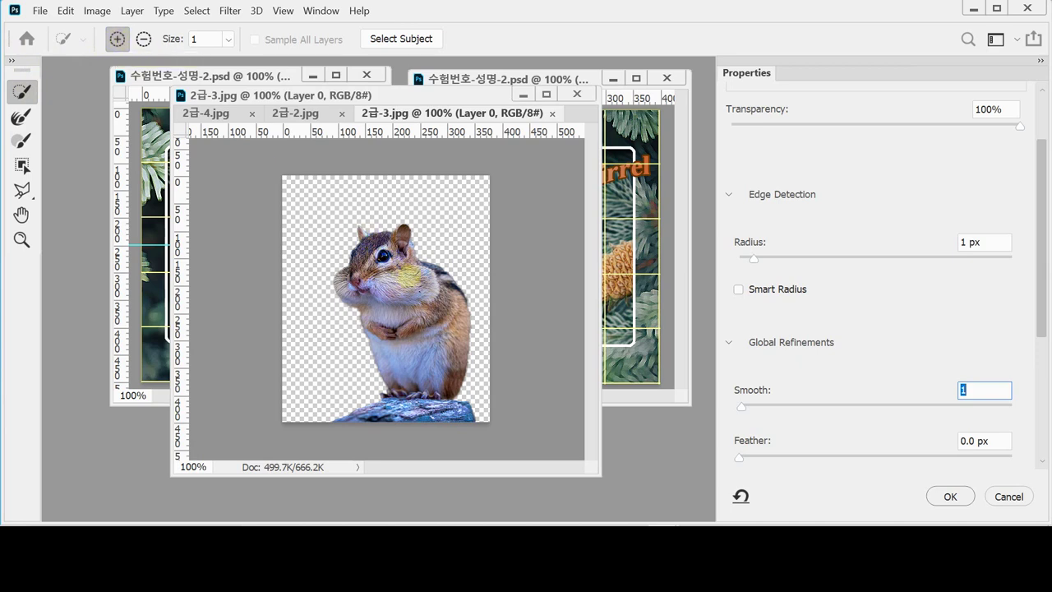
left_click(417, 260)
left_click(951, 496)
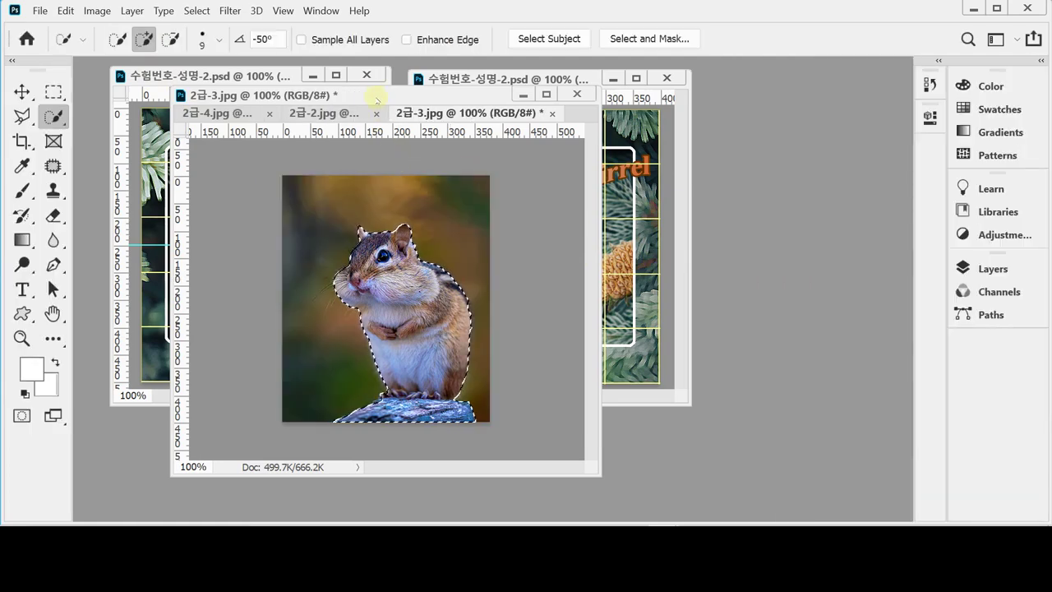
Bring the selected chipmunk and rock into the working PSD and move the 2급-3.jpg window clear of both documents
left_click_drag(374, 110, 729, 154)
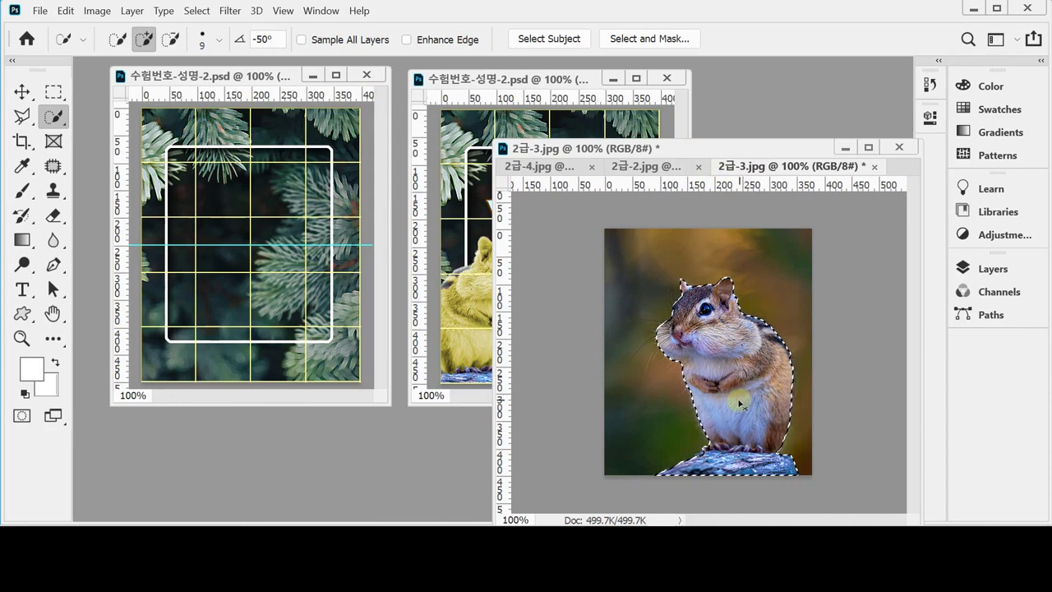
left_click_drag(741, 398, 304, 277)
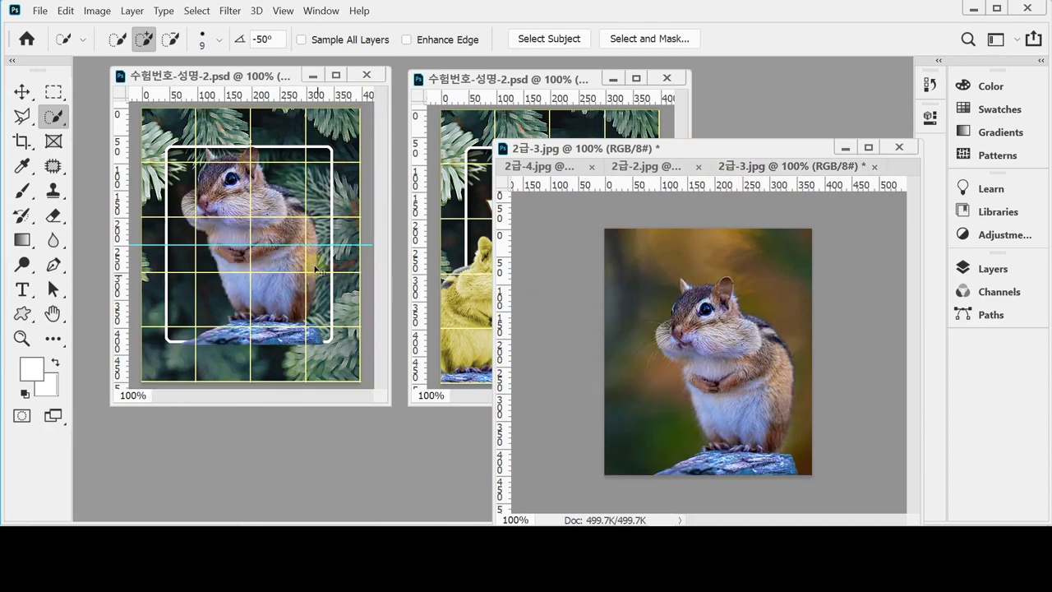
left_click_drag(787, 149, 575, 428)
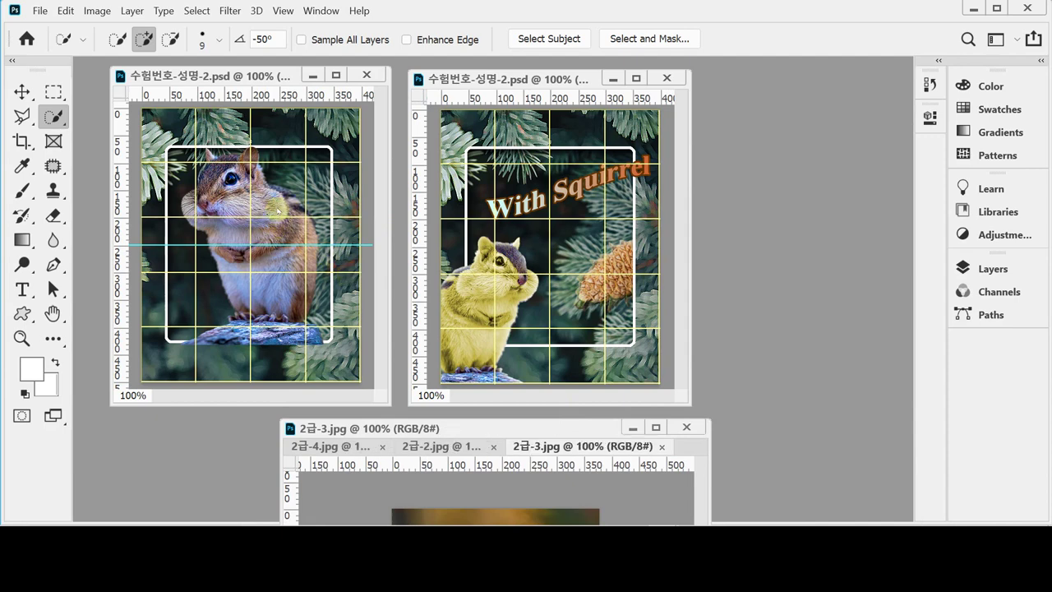
Free-transform the chipmunk in the working PSD, moving it to about X 155.5 px, Y 310 px and flipping it horizontally
key("ctrl+t")
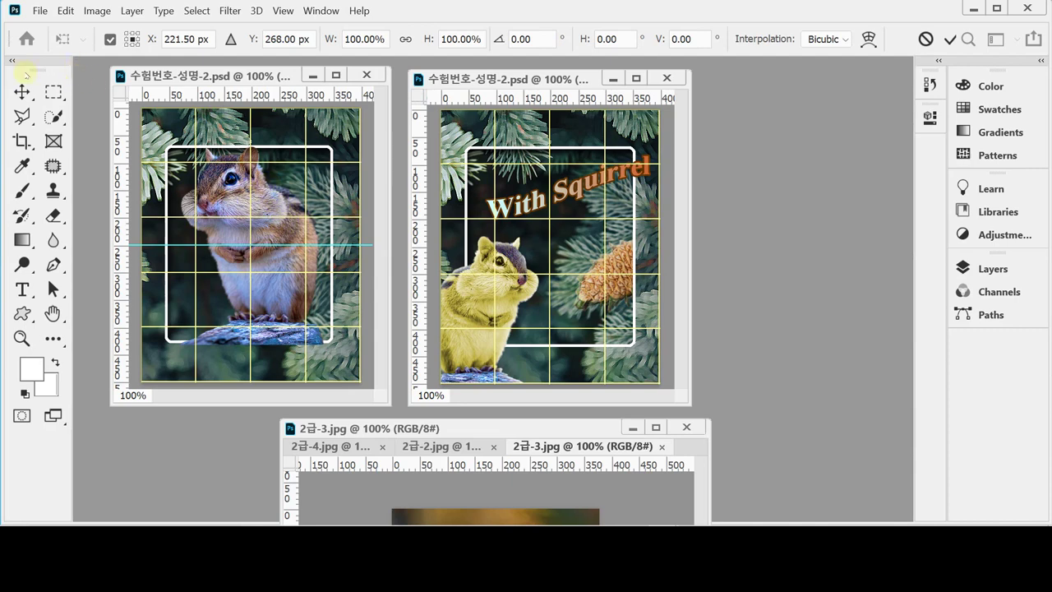
left_click(193, 75)
key("ctrl+t")
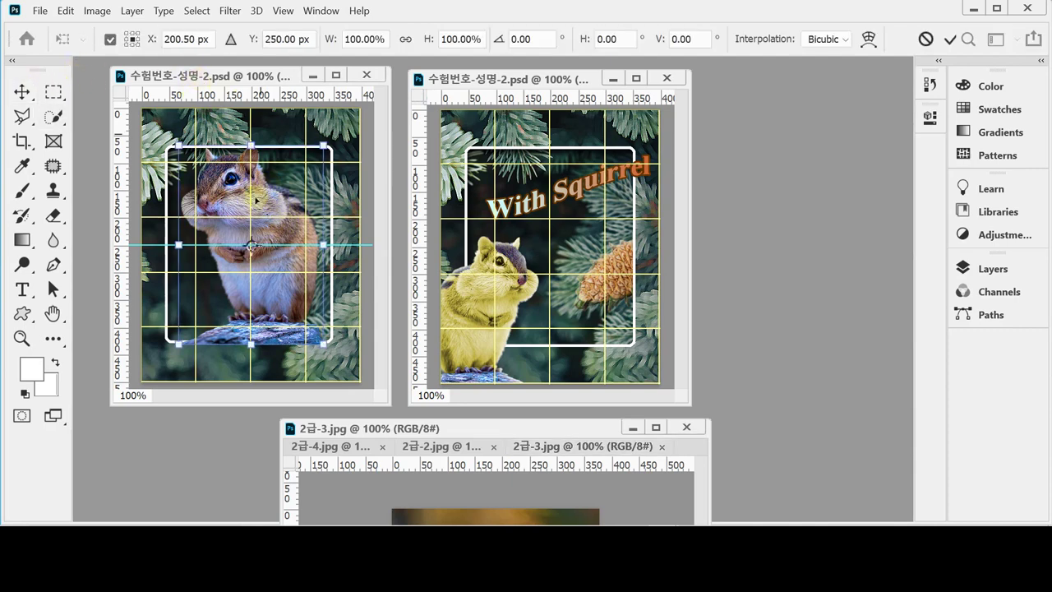
left_click_drag(278, 180, 241, 229)
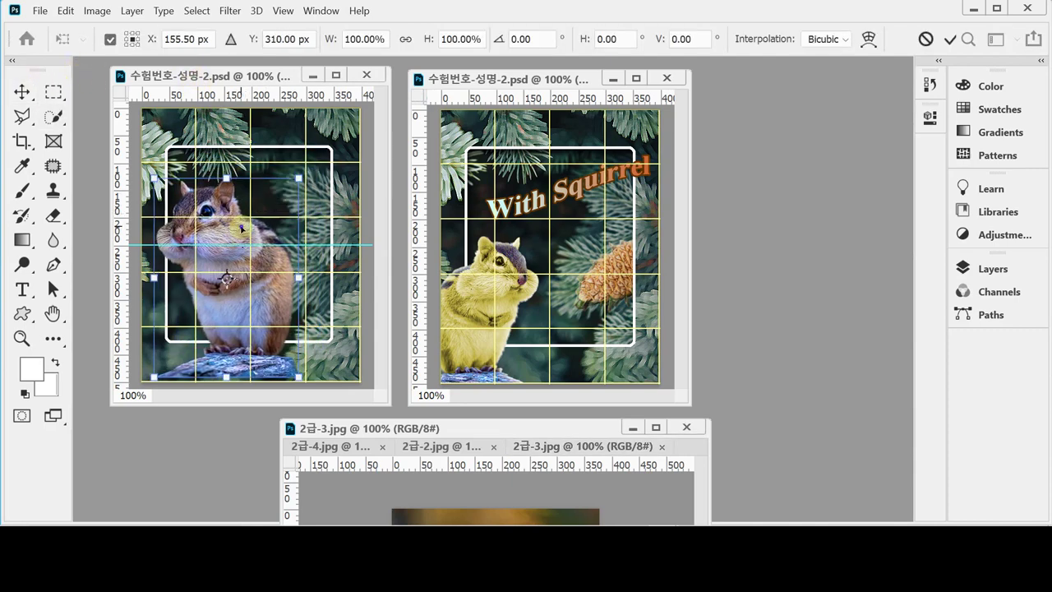
right_click(242, 222)
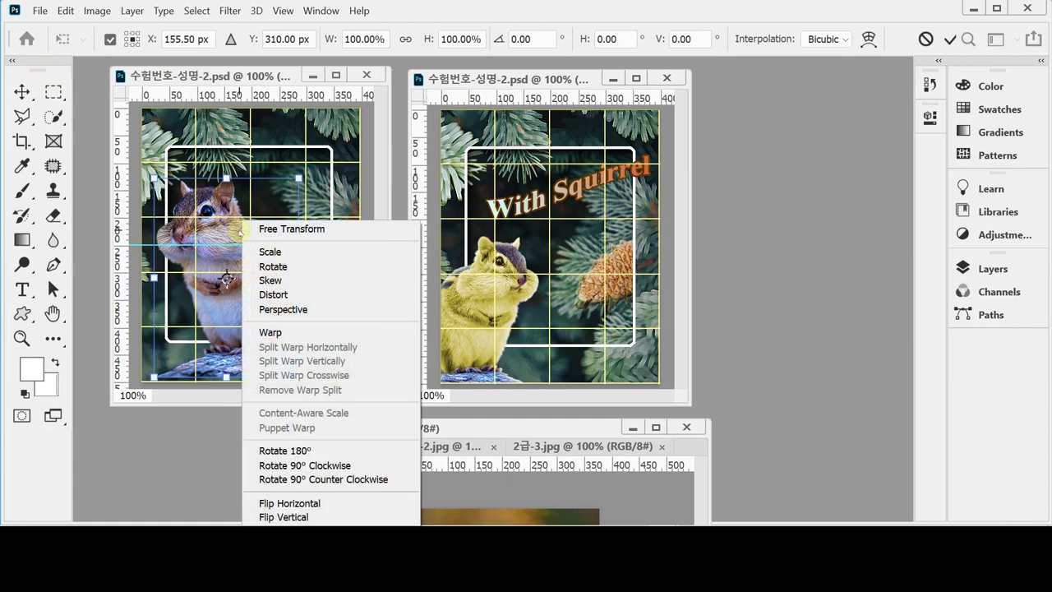
left_click(342, 502)
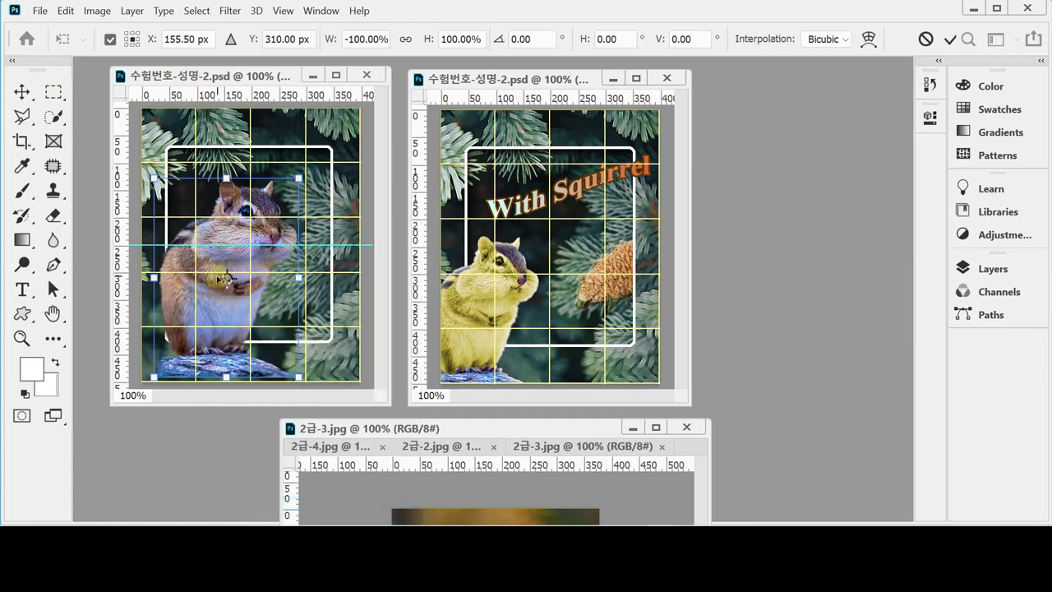
Scale the chipmunk proportionally to about 76.65% and place it at about X 81.56 px, Y 370.5 px, matching the reference
left_click(405, 38)
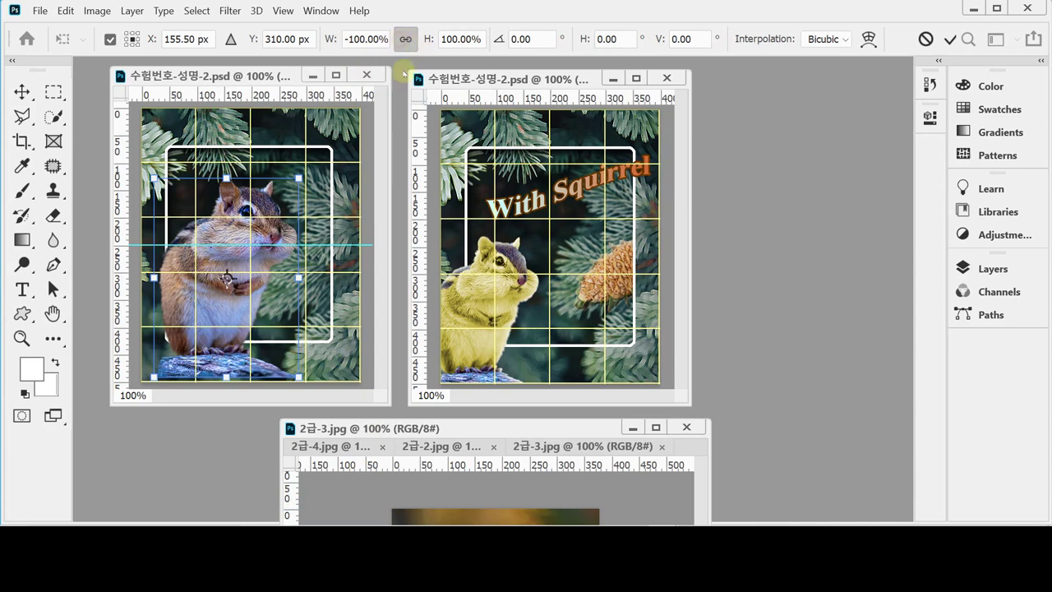
left_click_drag(299, 178, 267, 221)
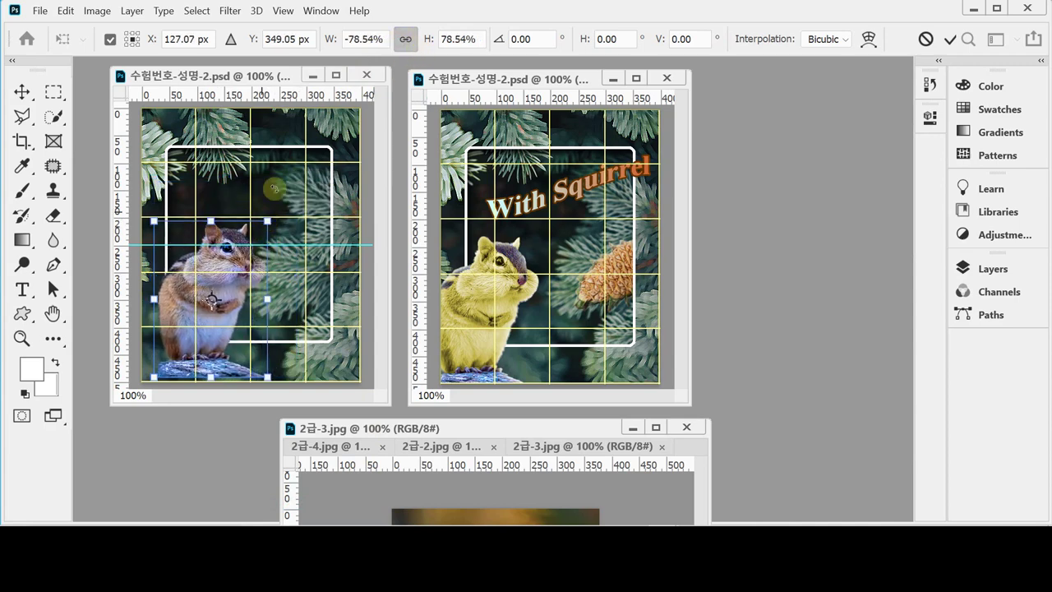
left_click_drag(227, 293, 207, 307)
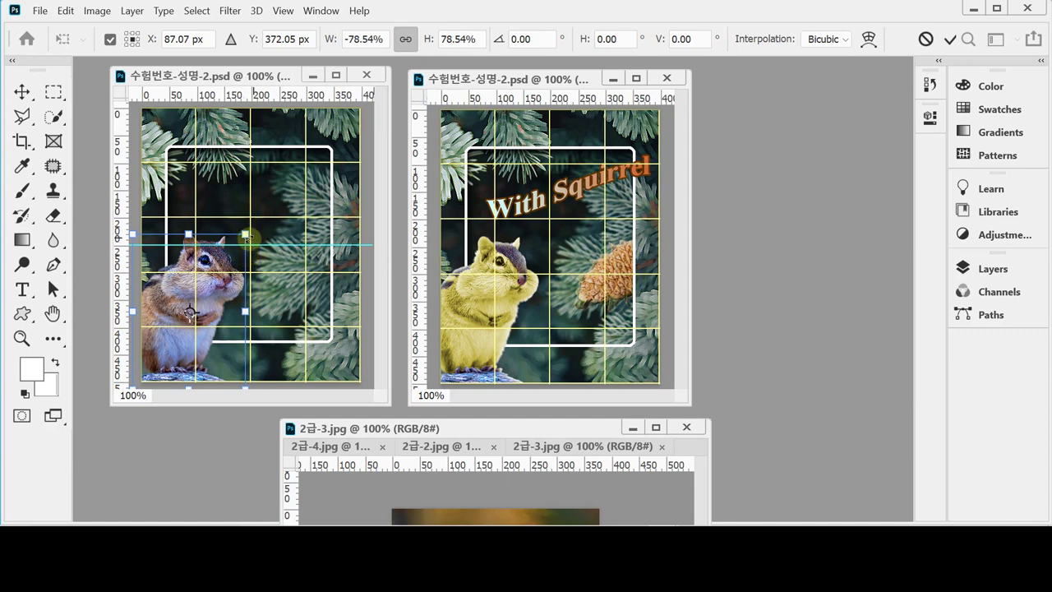
left_click_drag(245, 236, 242, 236)
left_click_drag(208, 296, 209, 294)
left_click_drag(244, 234, 242, 234)
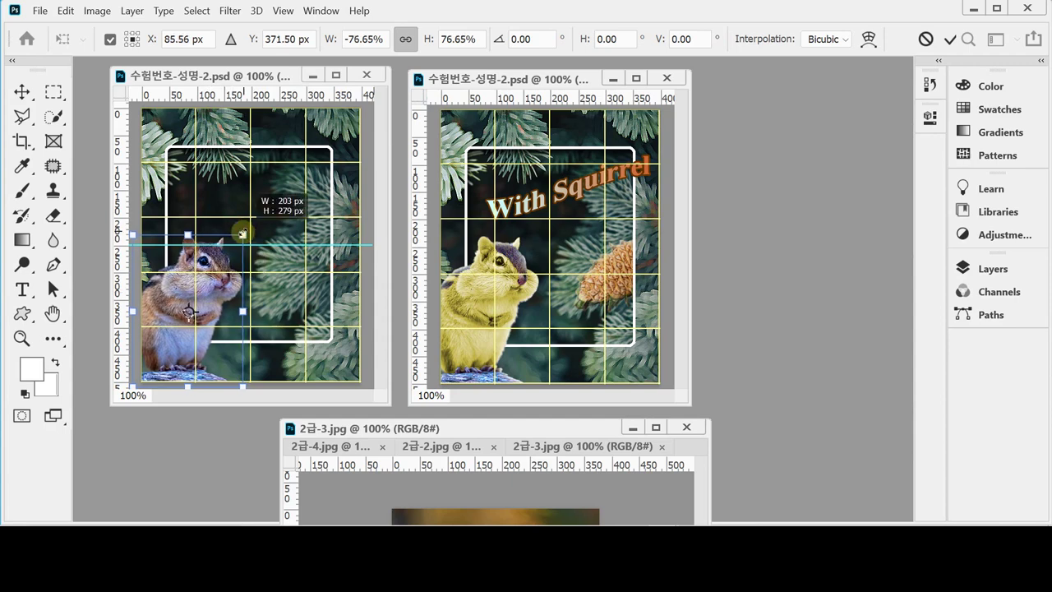
left_click_drag(228, 282, 224, 282)
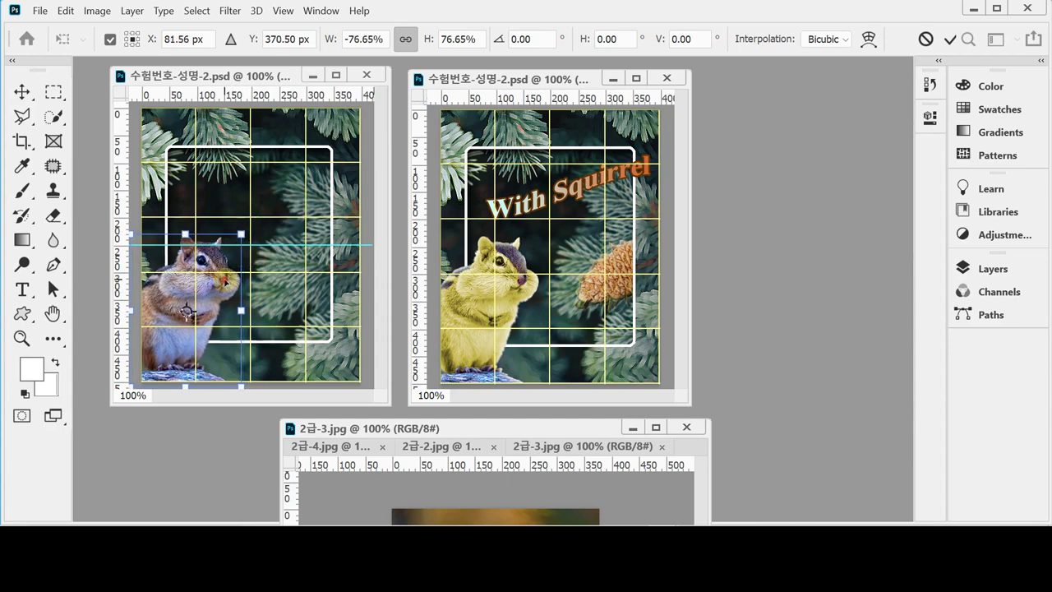
key("Return")
key("w")
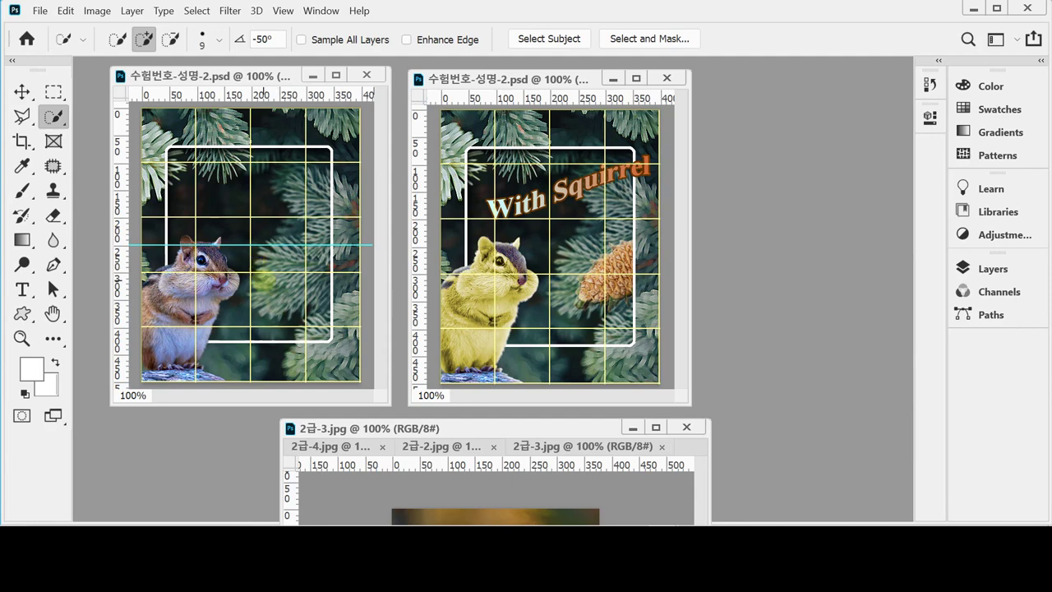
Add an Inner Glow with a size of 15 px to the chipmunk layer, leaving Outer Glow off
left_click(993, 269)
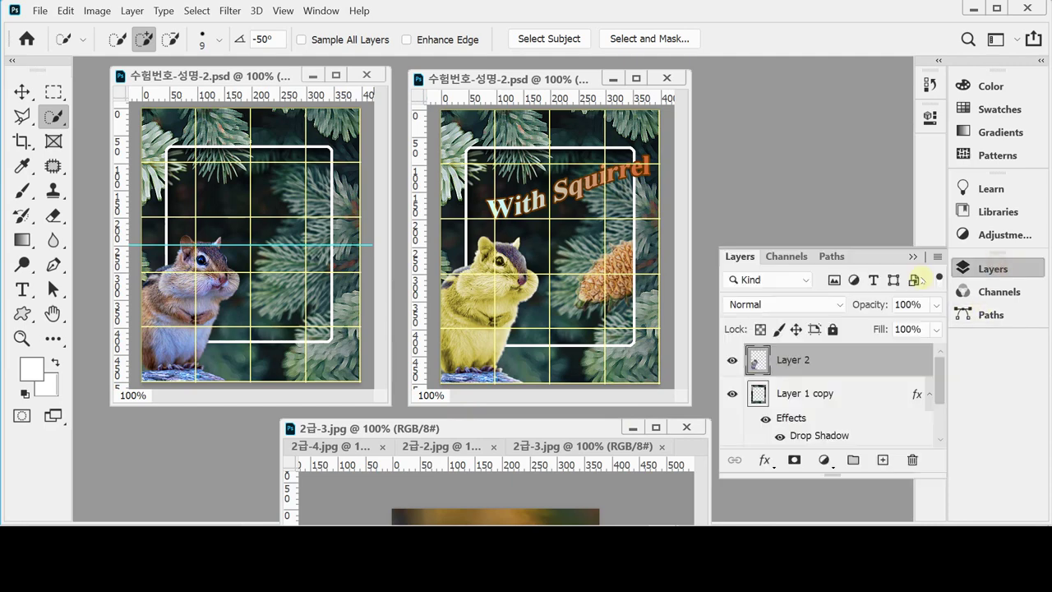
left_click(764, 461)
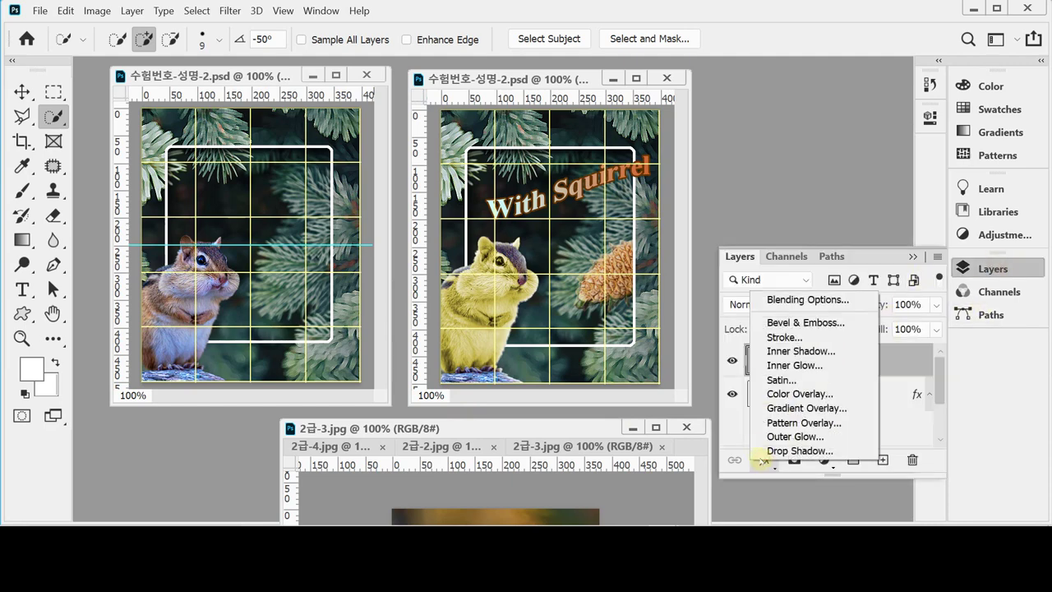
left_click(795, 436)
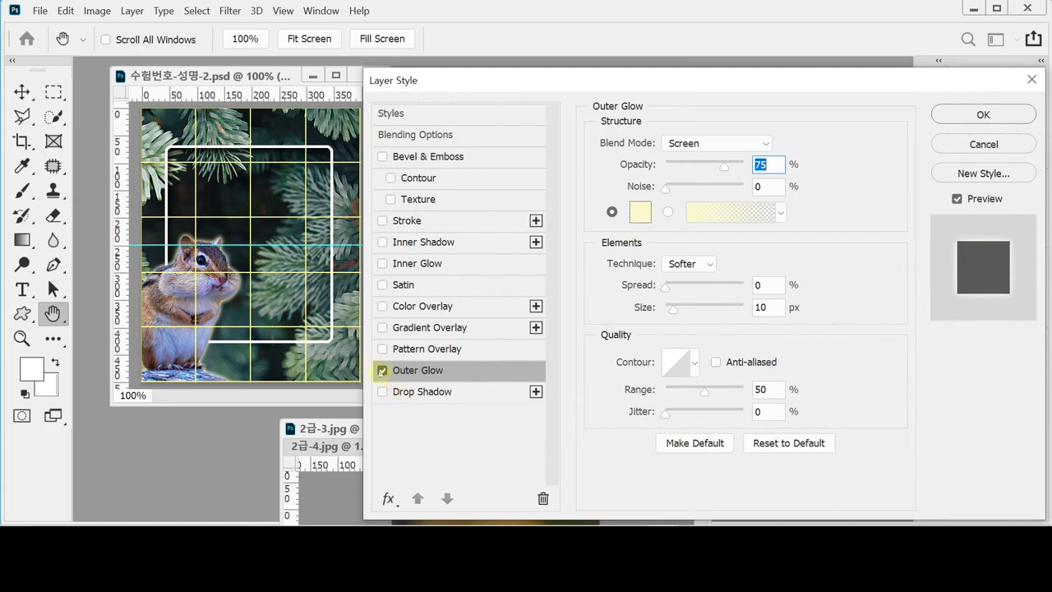
left_click(383, 369)
left_click(405, 264)
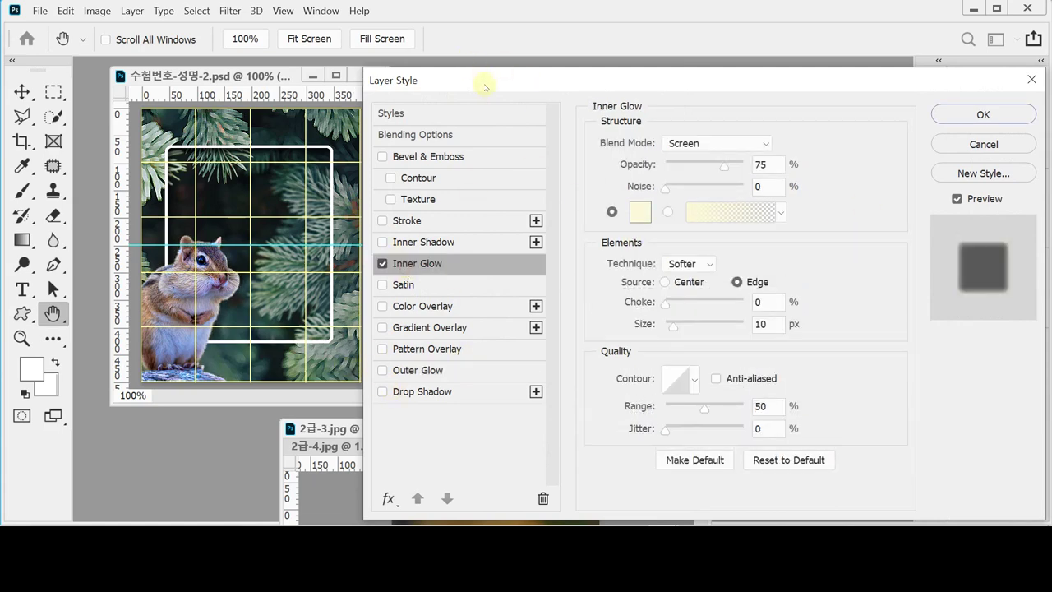
left_click_drag(510, 94, 541, 120)
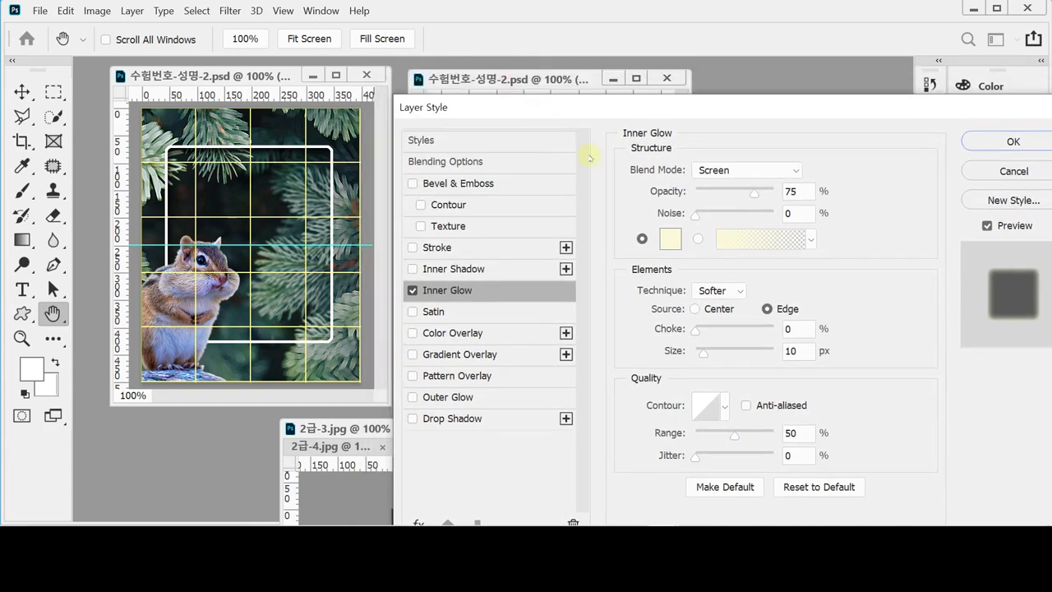
double_click(794, 351)
type("15")
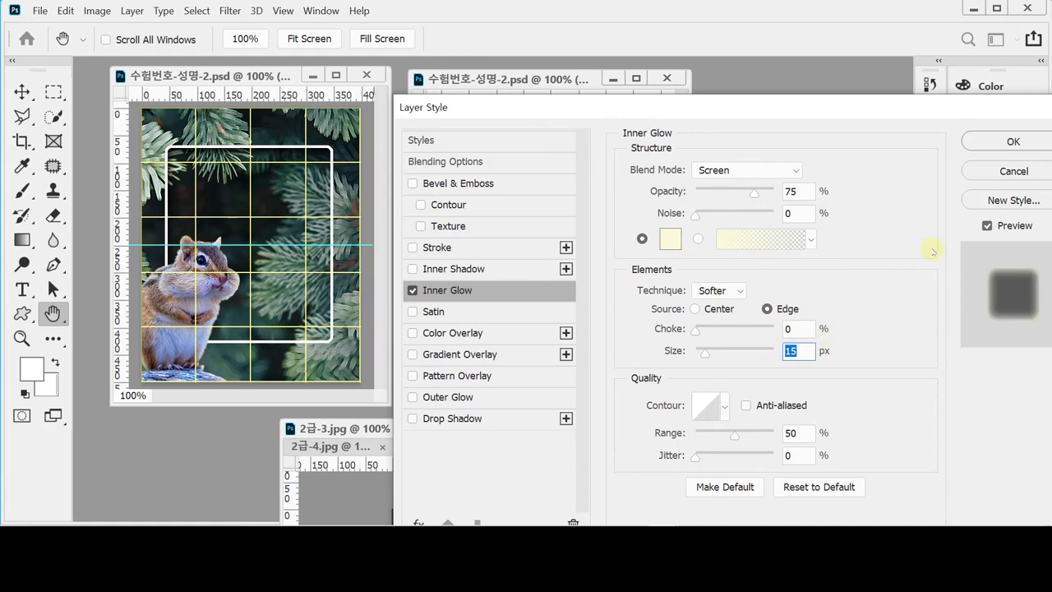
left_click_drag(832, 113, 832, 145)
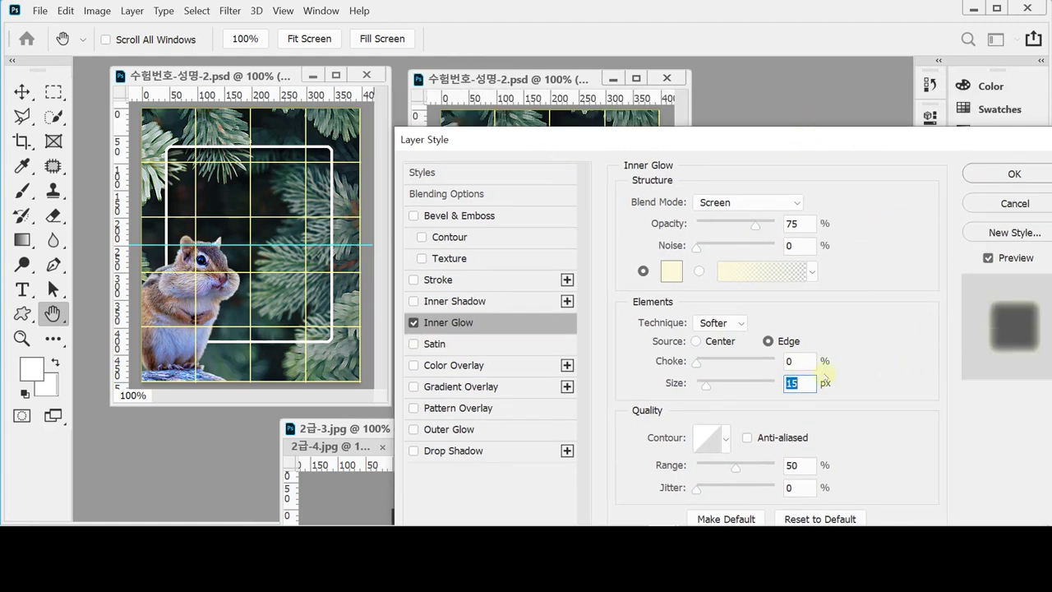
left_click(1011, 174)
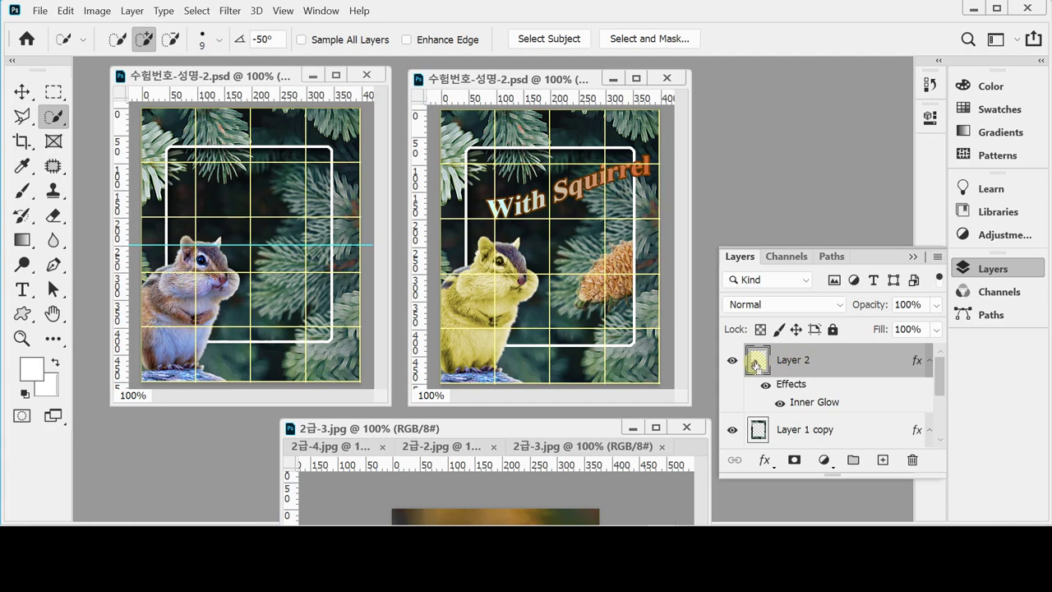
Load the chipmunk layer's outline as a selection, checking it with the layers beneath temporarily hidden
left_click(756, 364, "ctrl")
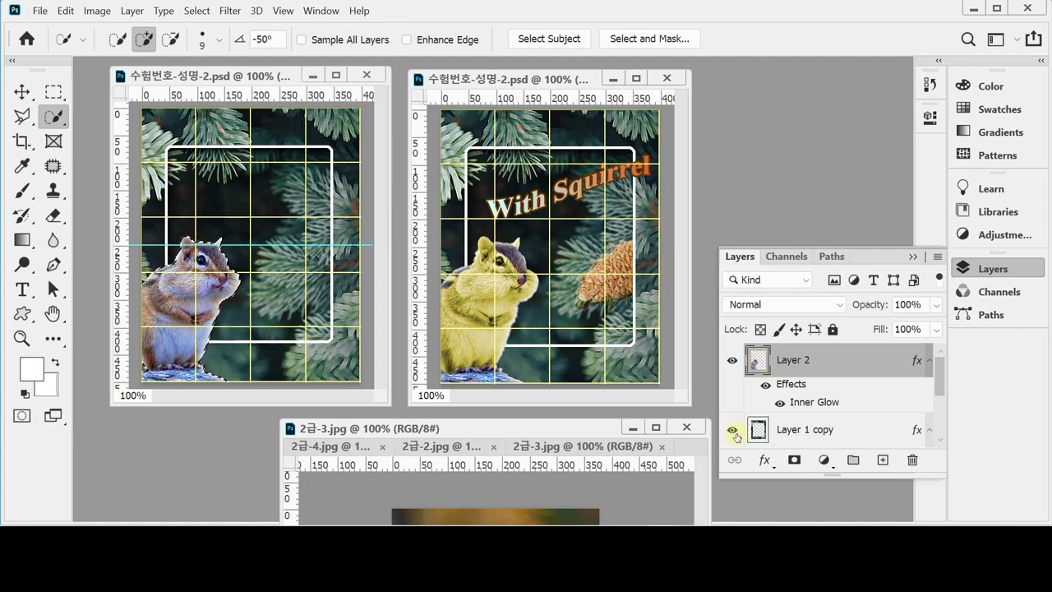
left_click_drag(735, 435, 734, 460)
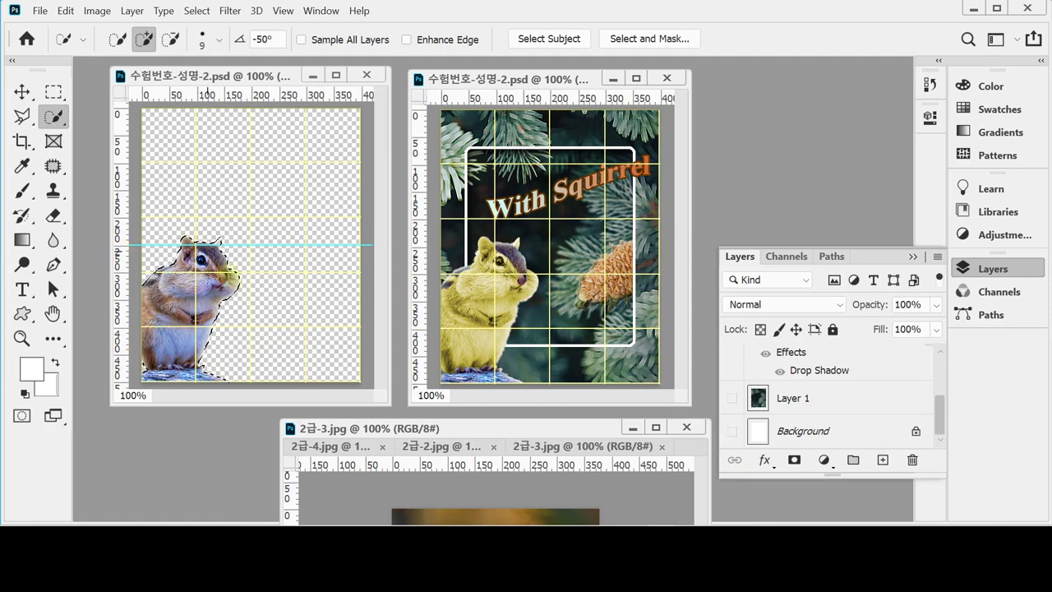
left_click(731, 398)
scroll(765, 386, "up", 4)
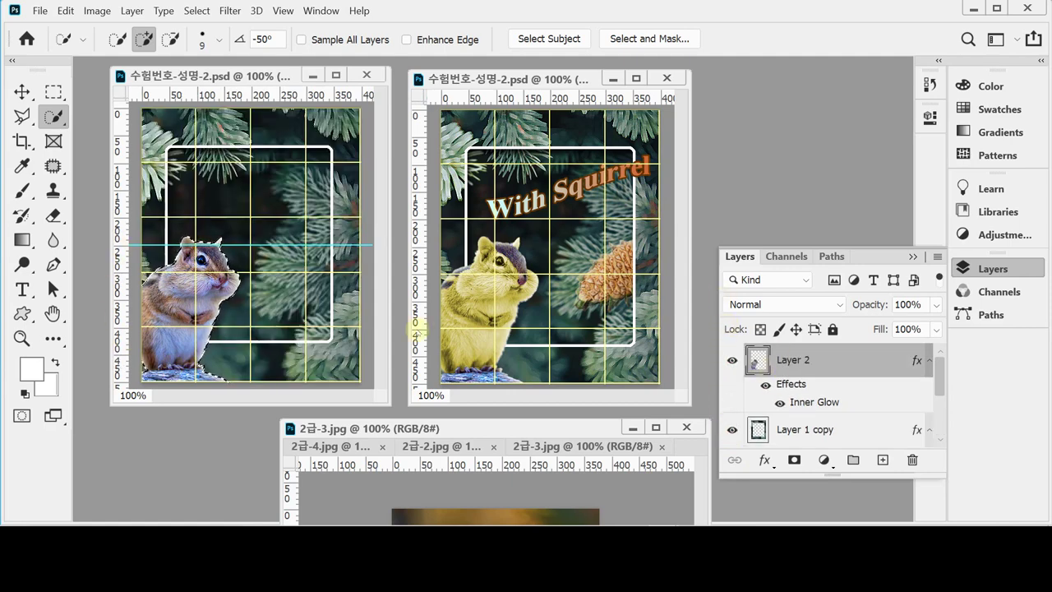
Subtract the dark fur on the chipmunk's head and the striped edge of its back from the selection
scroll(286, 305, "up", 1)
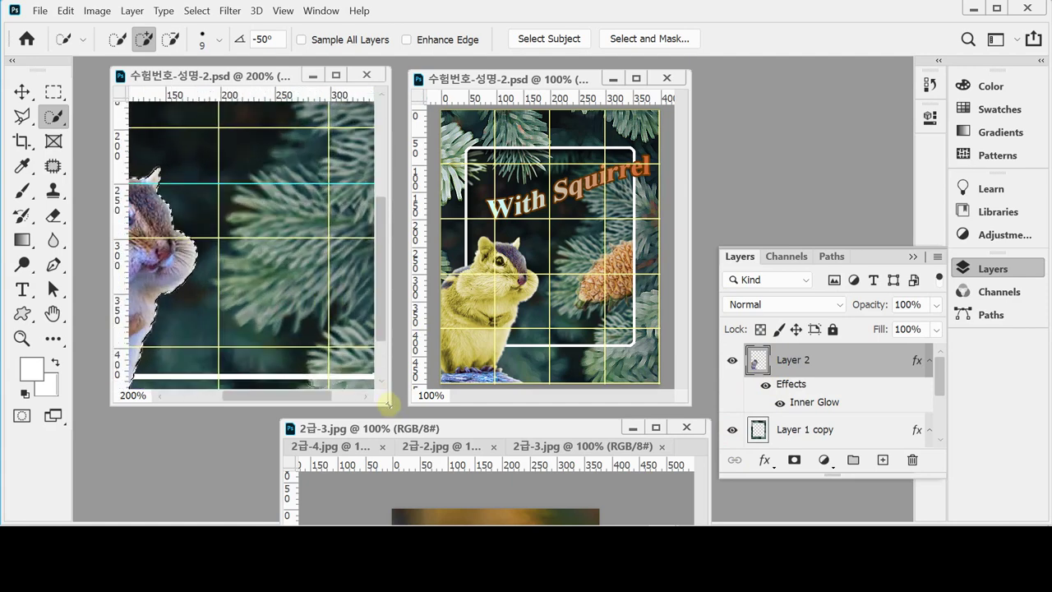
left_click_drag(389, 402, 496, 465)
left_click_drag(230, 324, 340, 301)
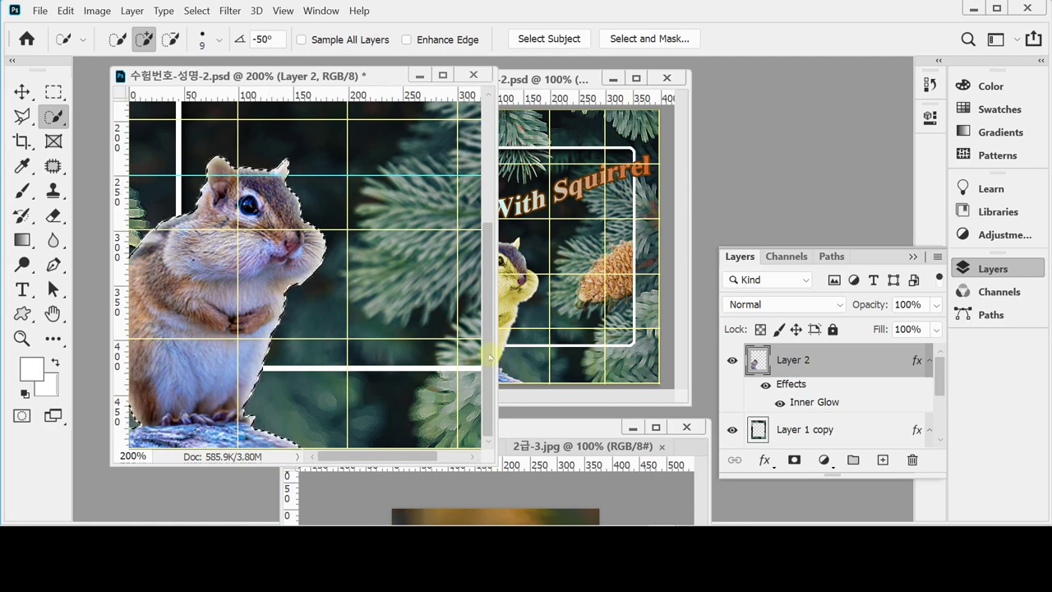
left_click_drag(494, 466, 518, 487)
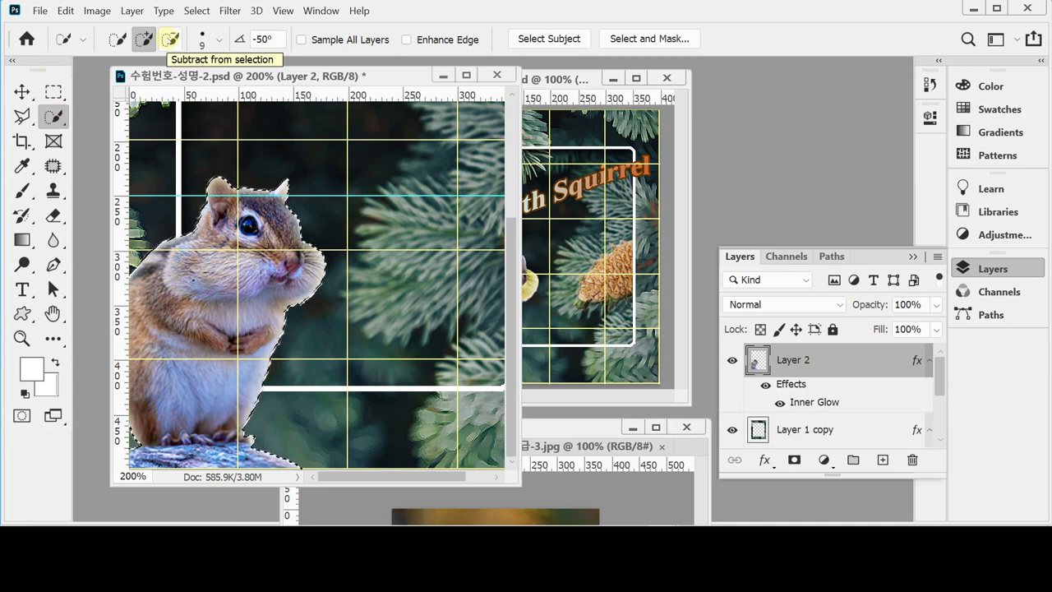
left_click(170, 39)
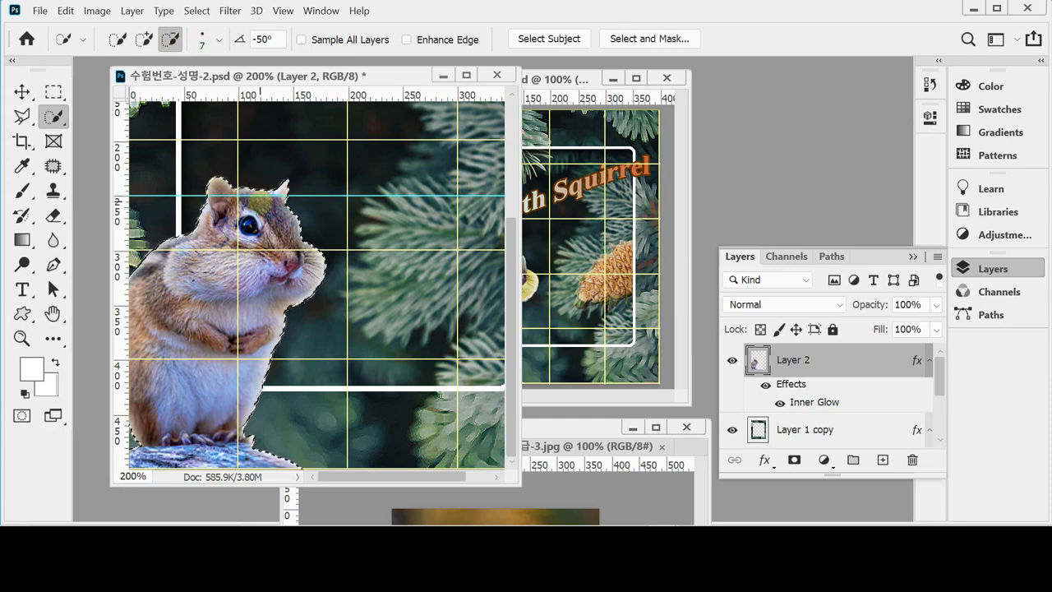
left_click_drag(251, 189, 272, 205)
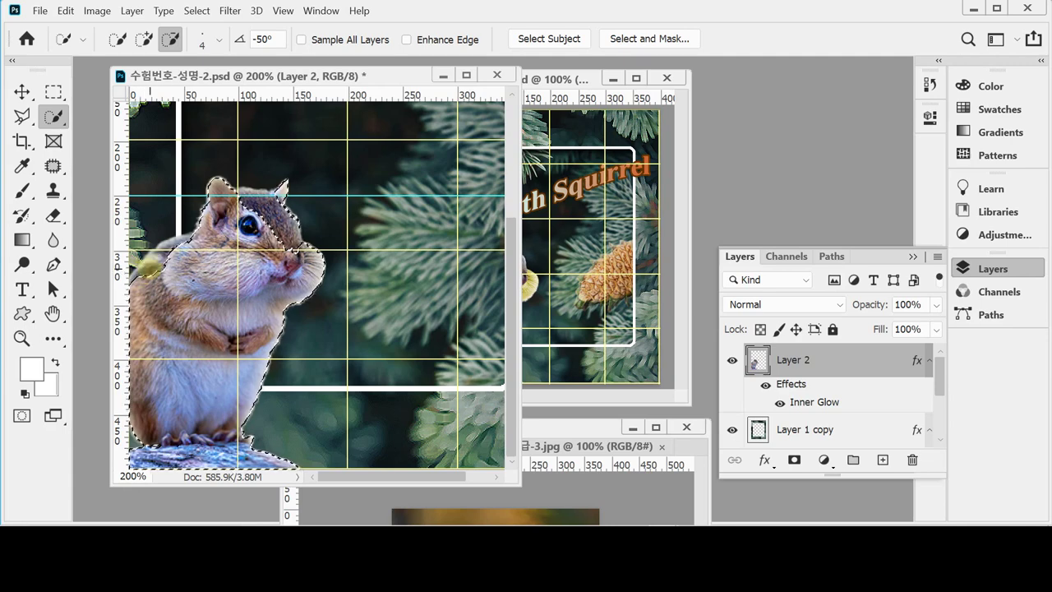
Subtract the blue log beneath the chipmunk's feet from the selection
left_click(144, 38)
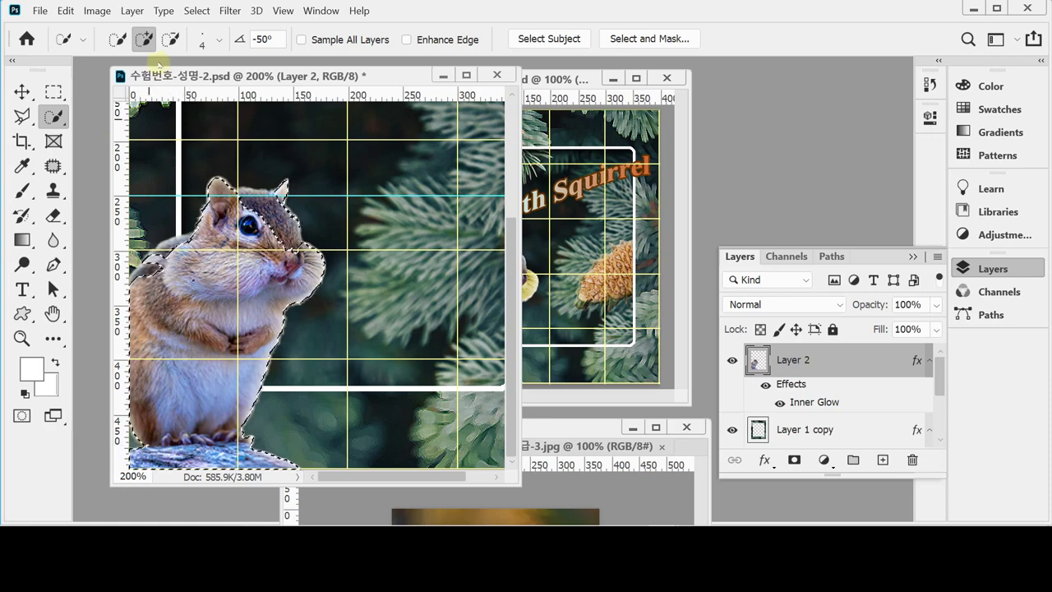
key("alt")
mouse_move(220, 453)
left_mouse_down()
mouse_move(165, 457)
mouse_move(272, 460)
mouse_move(234, 453)
left_mouse_up()
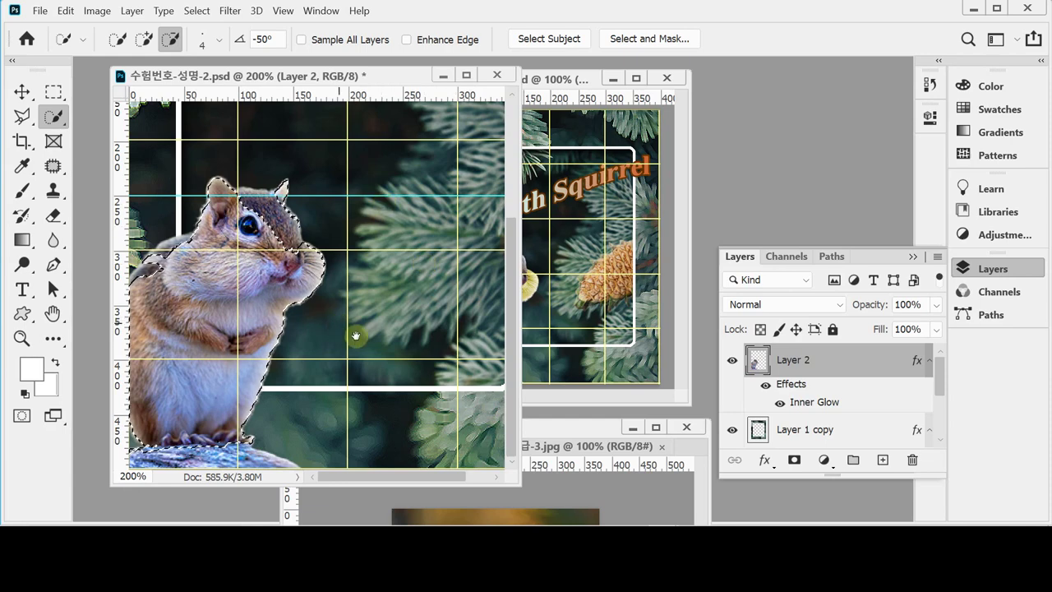
key("ctrl+minus")
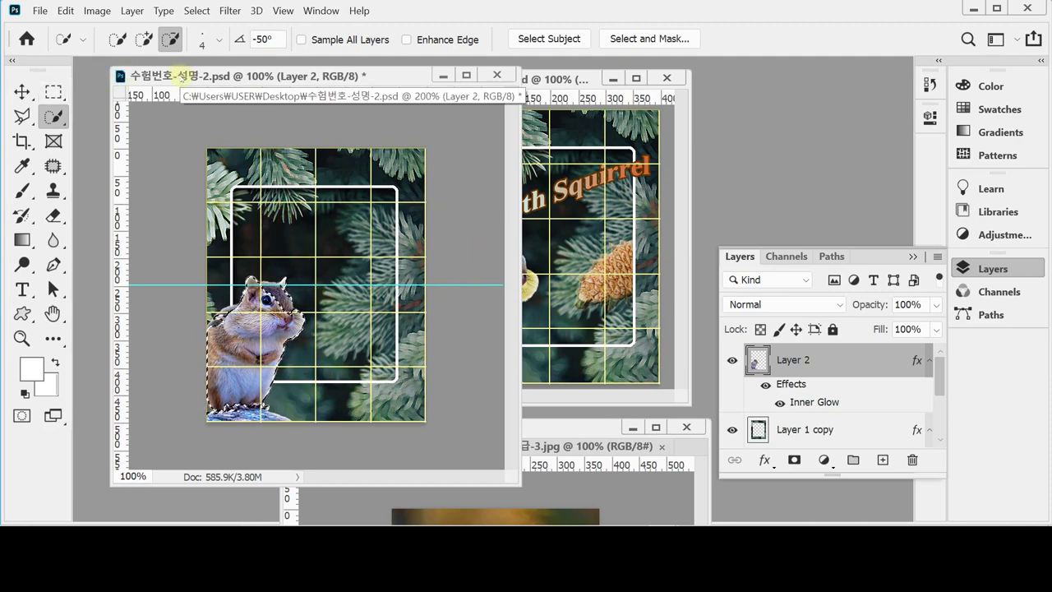
left_click(97, 12)
mouse_move(156, 49)
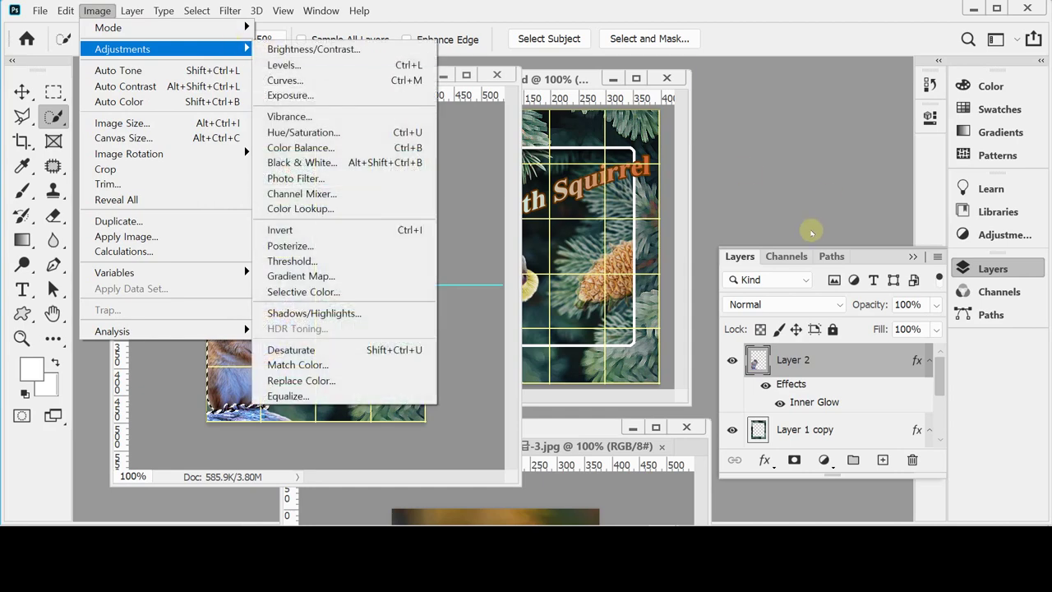
left_click(964, 269)
left_click(963, 269)
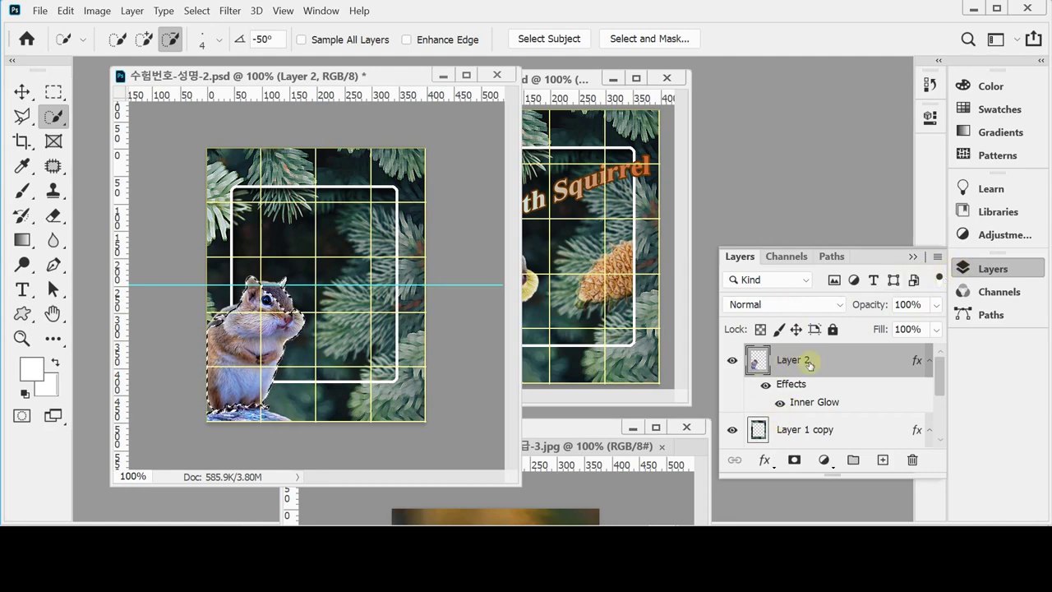
Add a Hue/Saturation adjustment layer limited to the selected chipmunk fur and enable Colorize
left_click(822, 461)
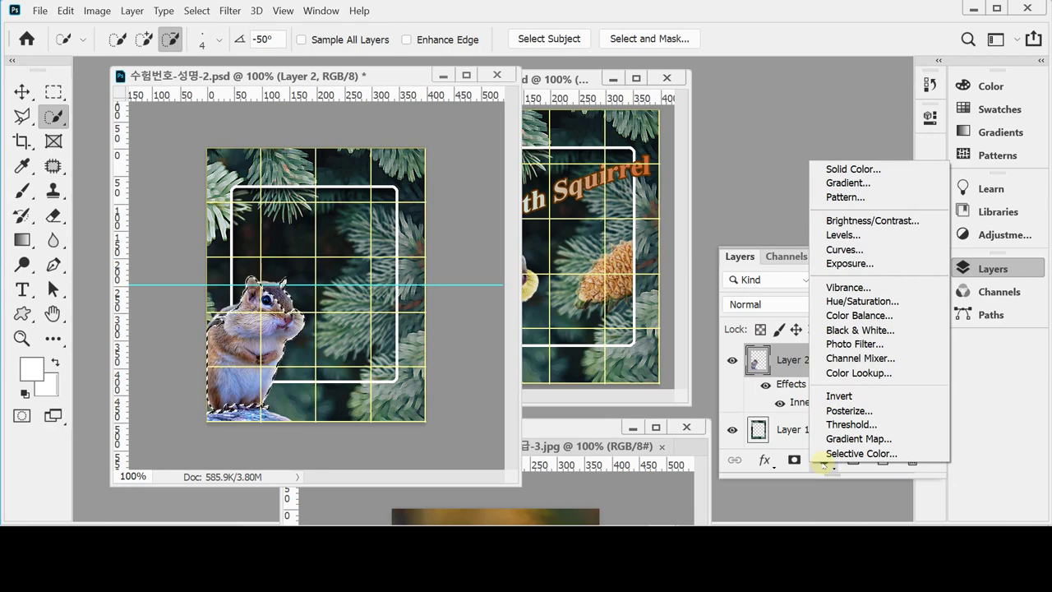
left_click(890, 305)
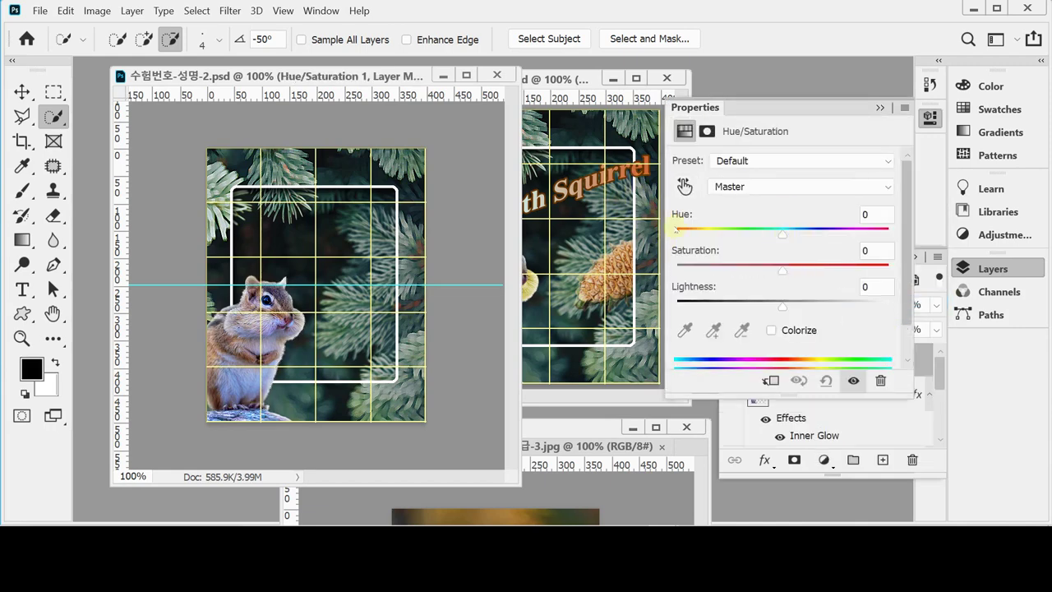
mouse_move(778, 235)
left_mouse_down()
mouse_move(744, 235)
mouse_move(830, 236)
mouse_move(720, 235)
mouse_move(830, 235)
mouse_move(790, 234)
mouse_move(880, 269)
mouse_move(719, 269)
mouse_move(889, 268)
mouse_move(661, 271)
mouse_move(792, 269)
mouse_move(731, 269)
mouse_move(785, 269)
mouse_move(781, 304)
mouse_move(862, 306)
mouse_move(707, 305)
mouse_move(830, 305)
mouse_move(785, 305)
mouse_move(782, 234)
mouse_move(743, 234)
mouse_move(845, 234)
mouse_move(785, 237)
left_mouse_up()
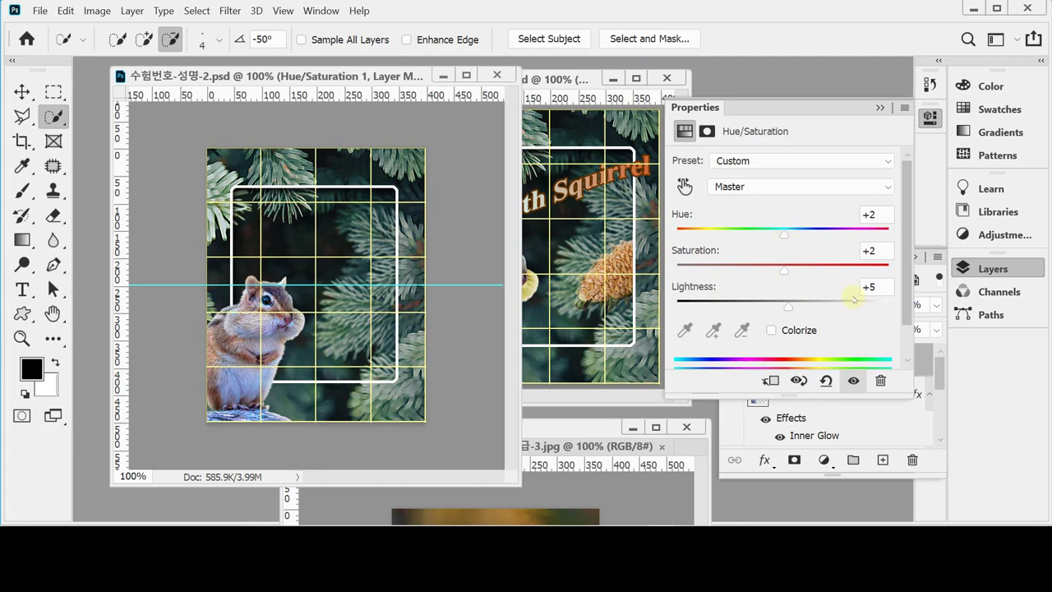
left_click(794, 331)
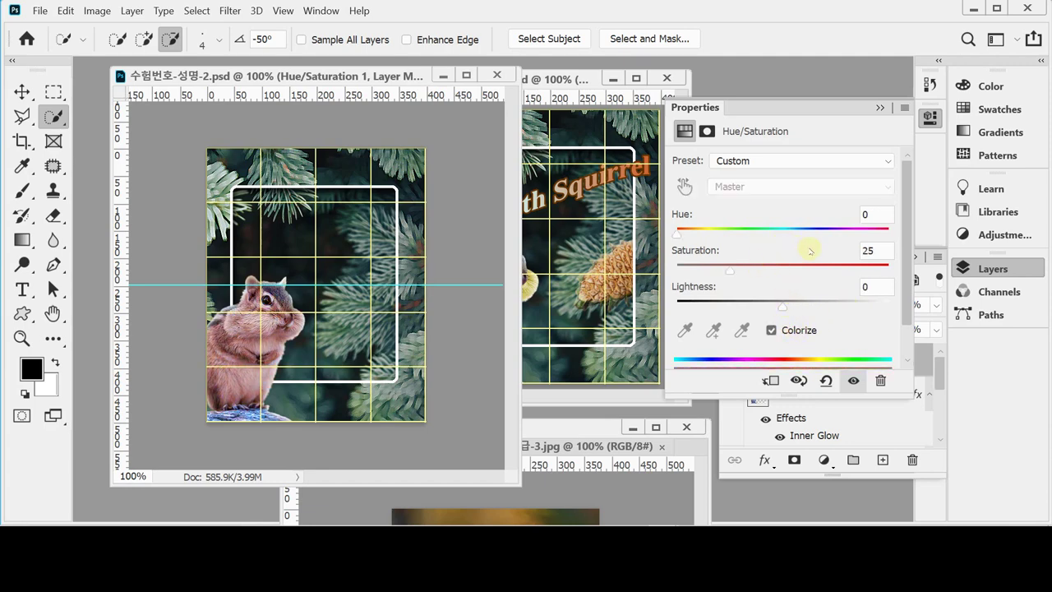
Try colorizing the fur yellow with Hue 57, Saturation 43 and Lightness +10
left_click_drag(730, 271, 767, 271)
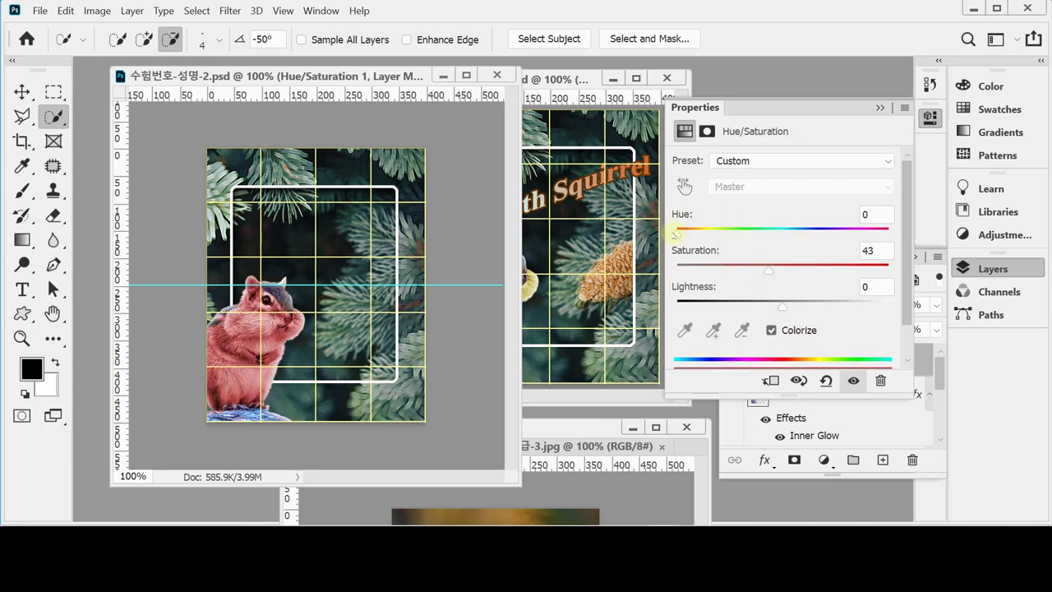
left_click_drag(679, 235, 710, 235)
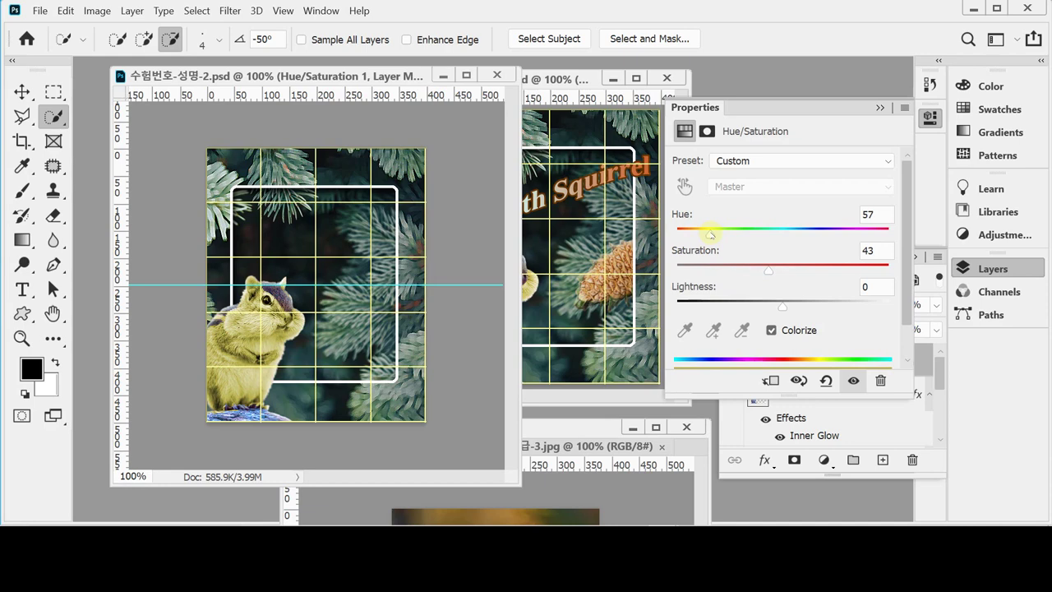
left_click_drag(785, 307, 793, 308)
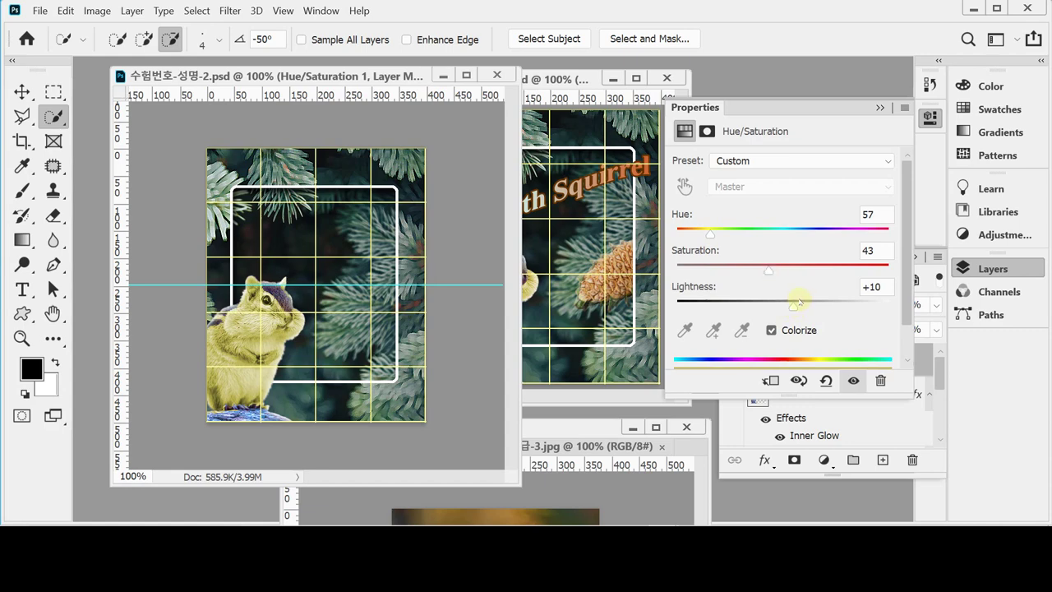
Set the fur's colorize values to Hue 54, Saturation 50 and Lightness +5
left_click(878, 216)
type("54")
key("Tab")
type("50")
key("Tab")
type("5")
key("Return")
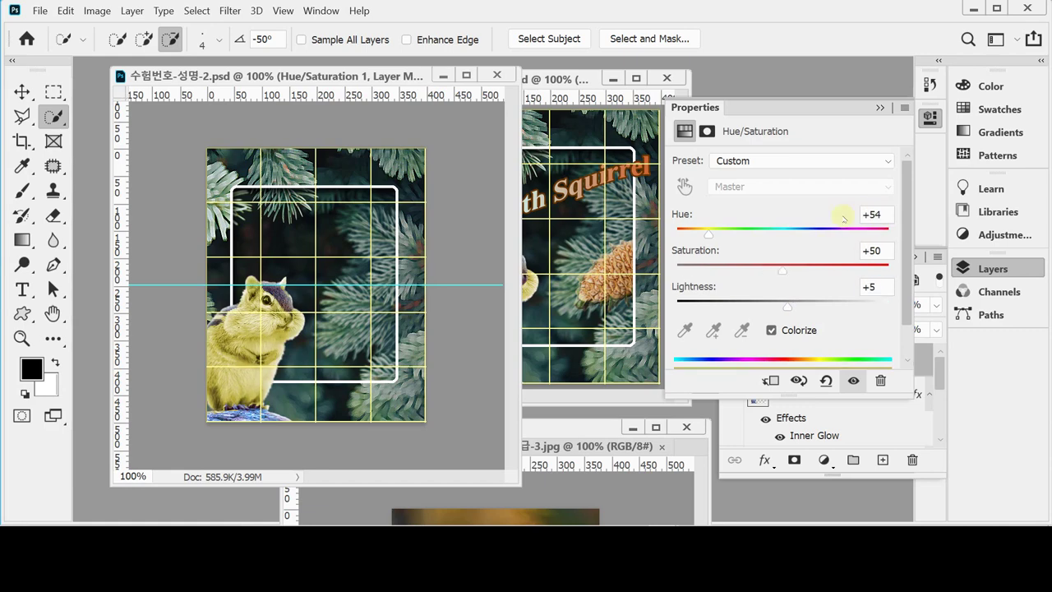
left_click(929, 116)
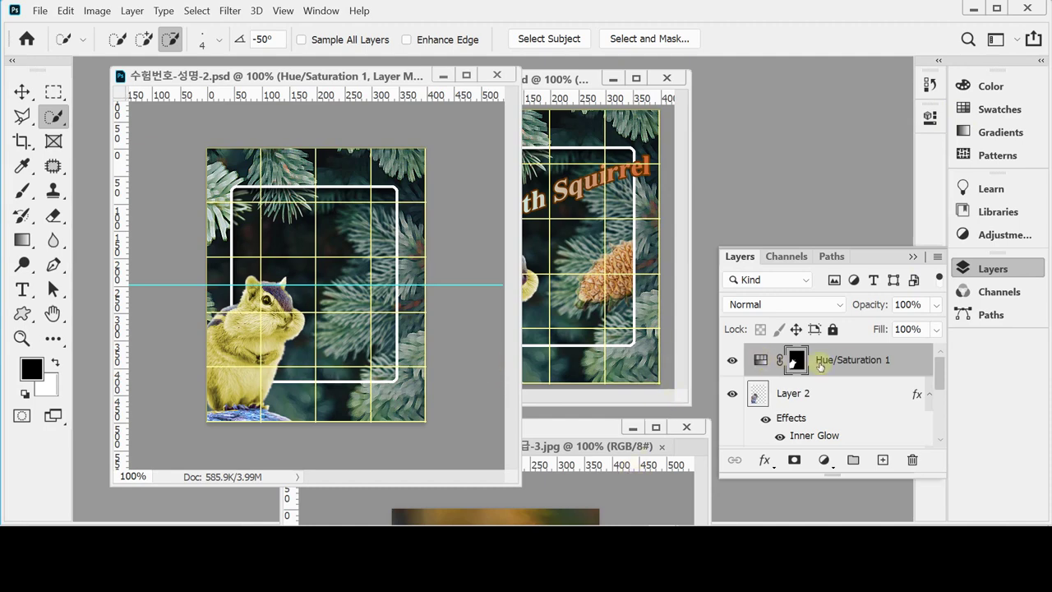
Compare the chipmunk with and without the Hue/Saturation adjustment layer
left_click(731, 360)
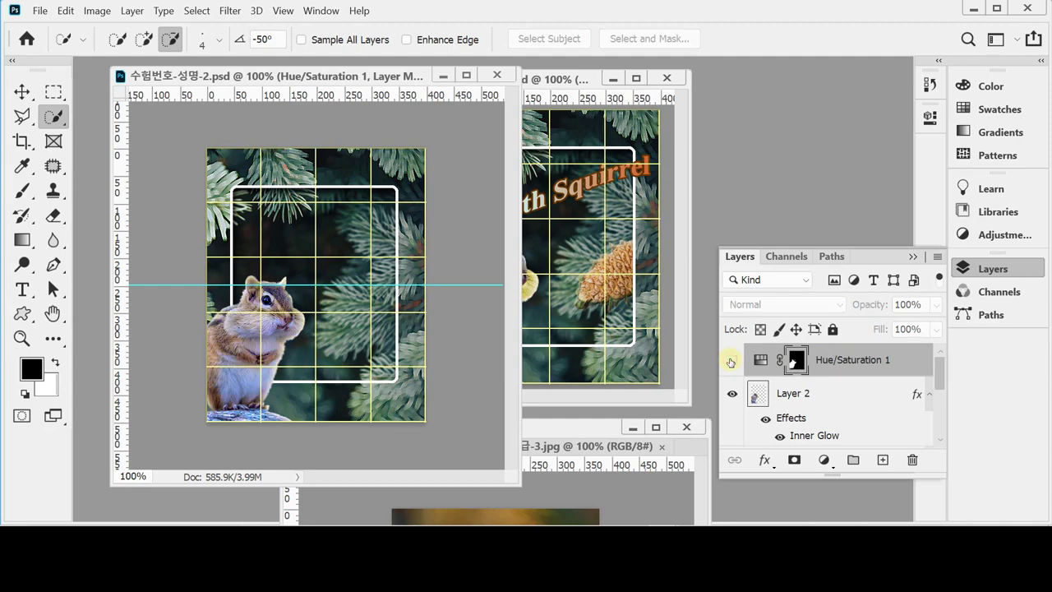
left_click(731, 360)
left_click(732, 361)
left_click(731, 361)
left_click(731, 360)
left_click(731, 360)
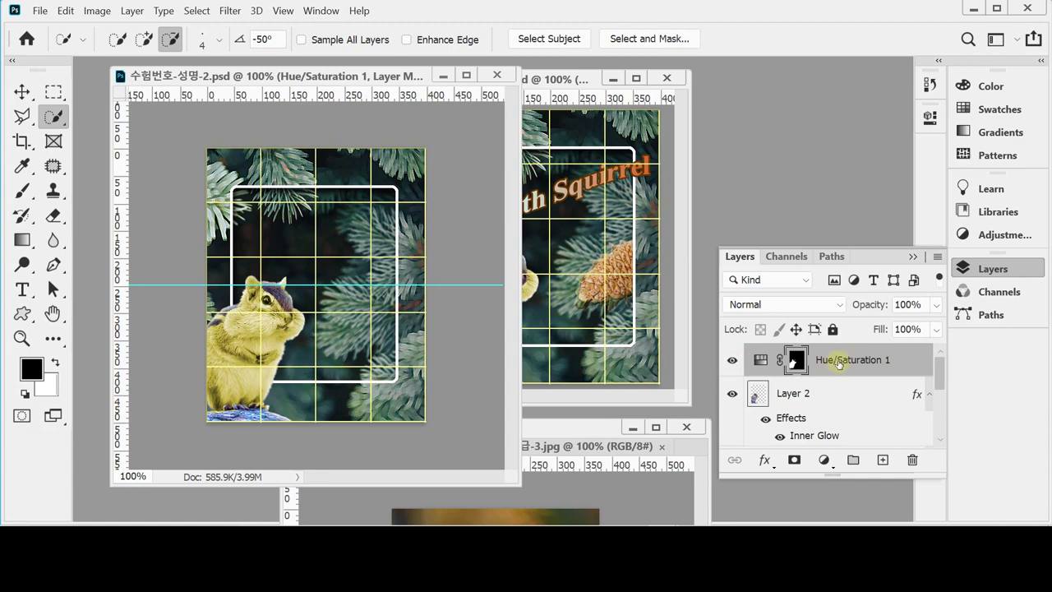
Review the Hue/Saturation layer's adjustment settings and its layer mask
double_click(759, 361)
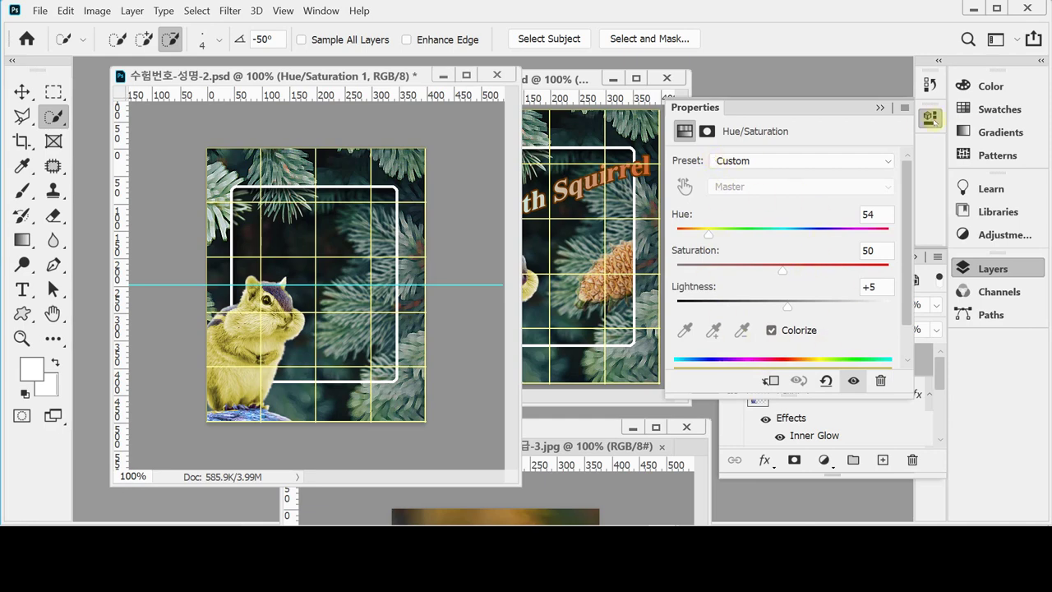
left_click(930, 118)
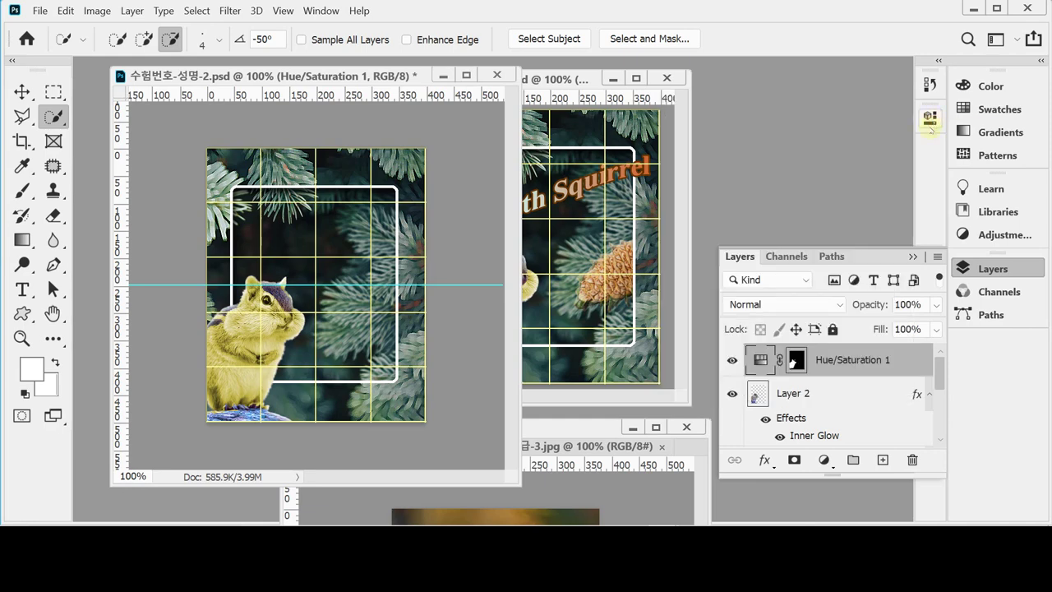
left_click(795, 365)
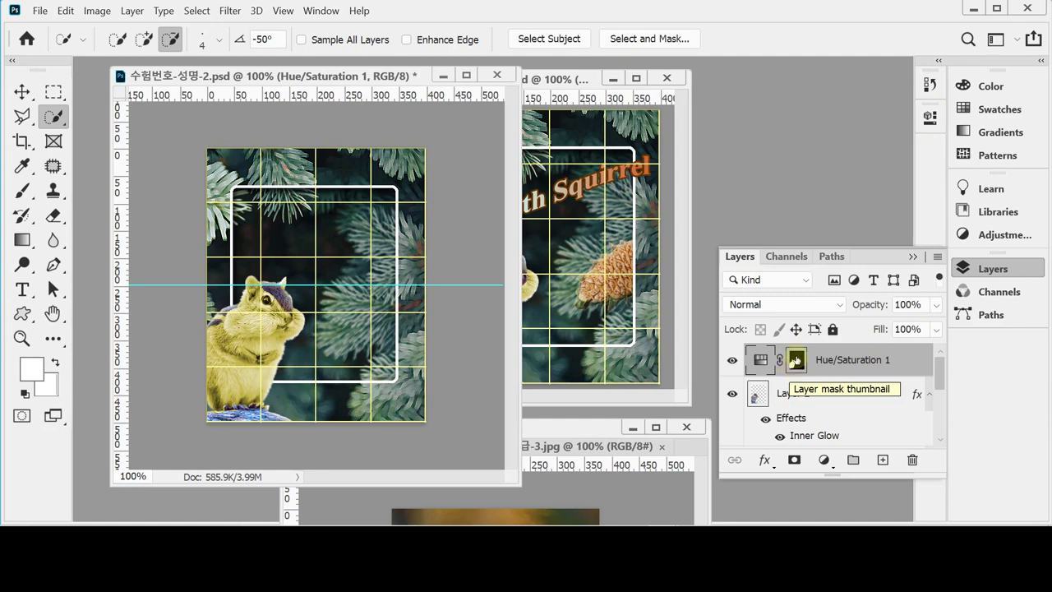
left_click(792, 370)
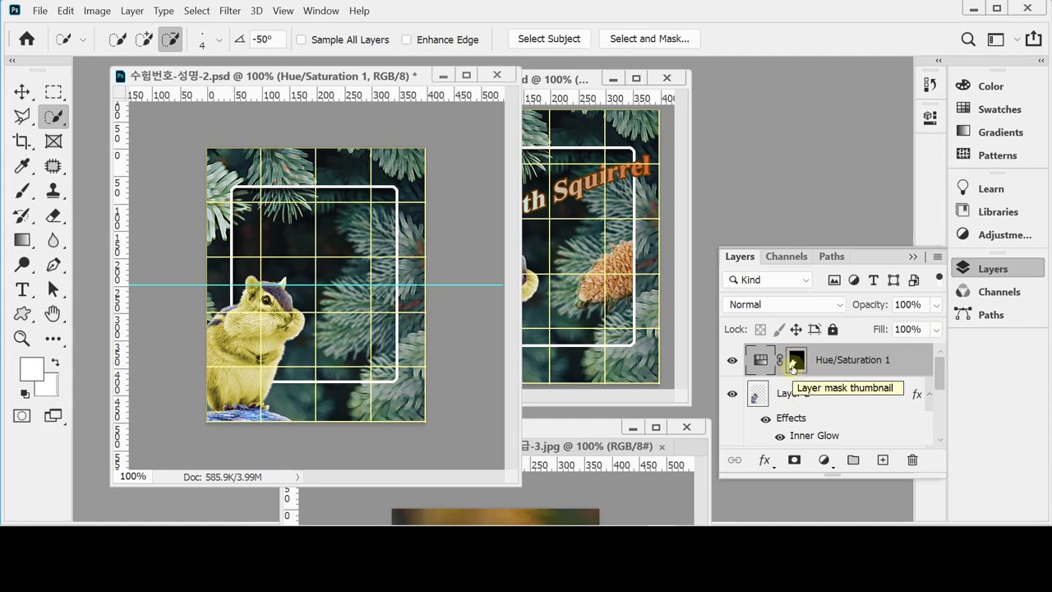
left_click(765, 370)
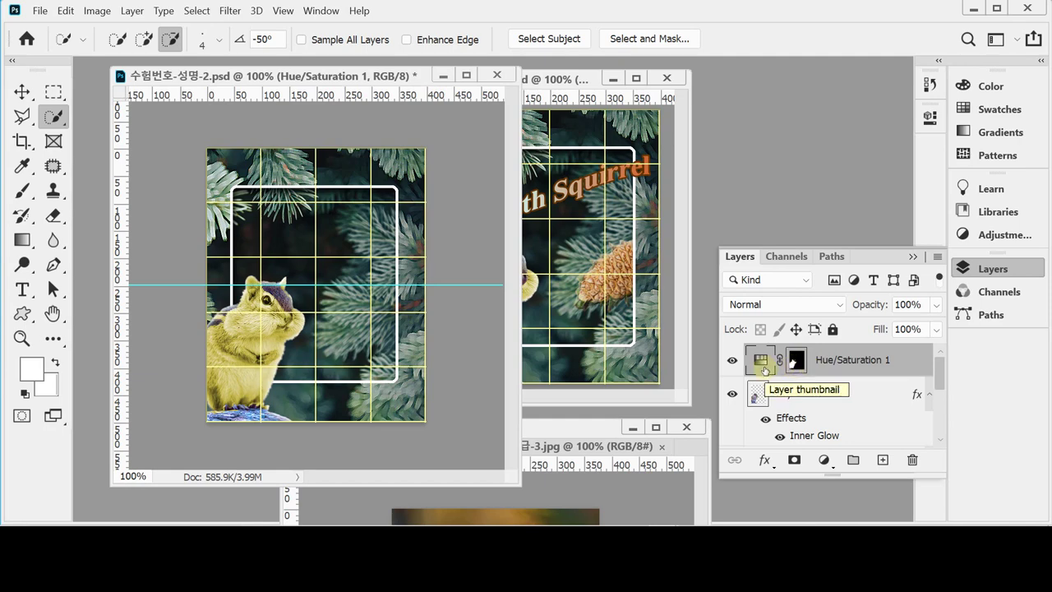
Bring up the pine cone image 2급-4.jpg beside the working PSD, with its whole picture in view
left_click(963, 268)
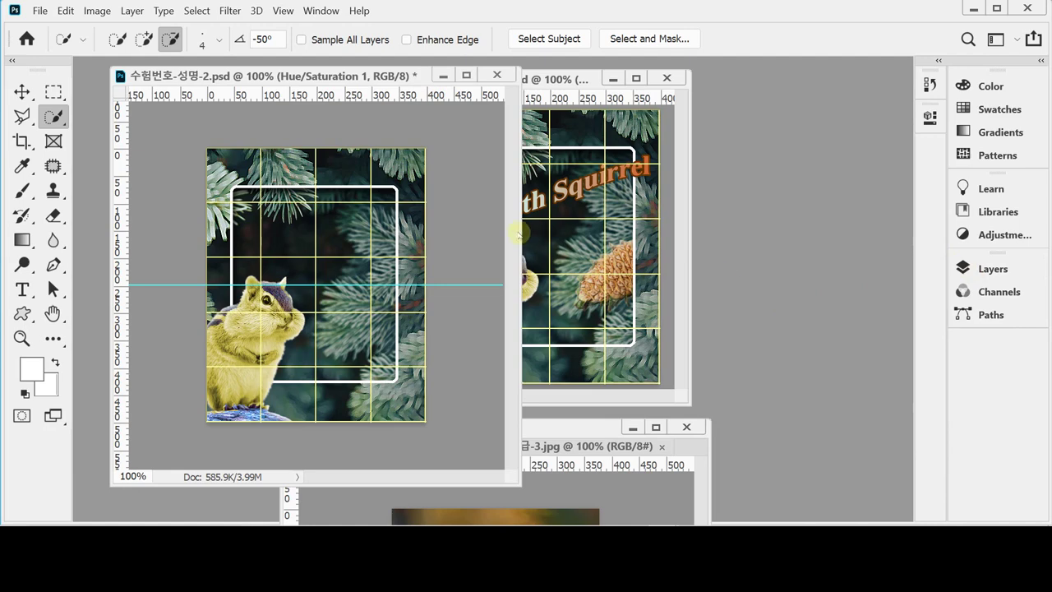
left_click(582, 430)
left_click_drag(582, 431, 752, 247)
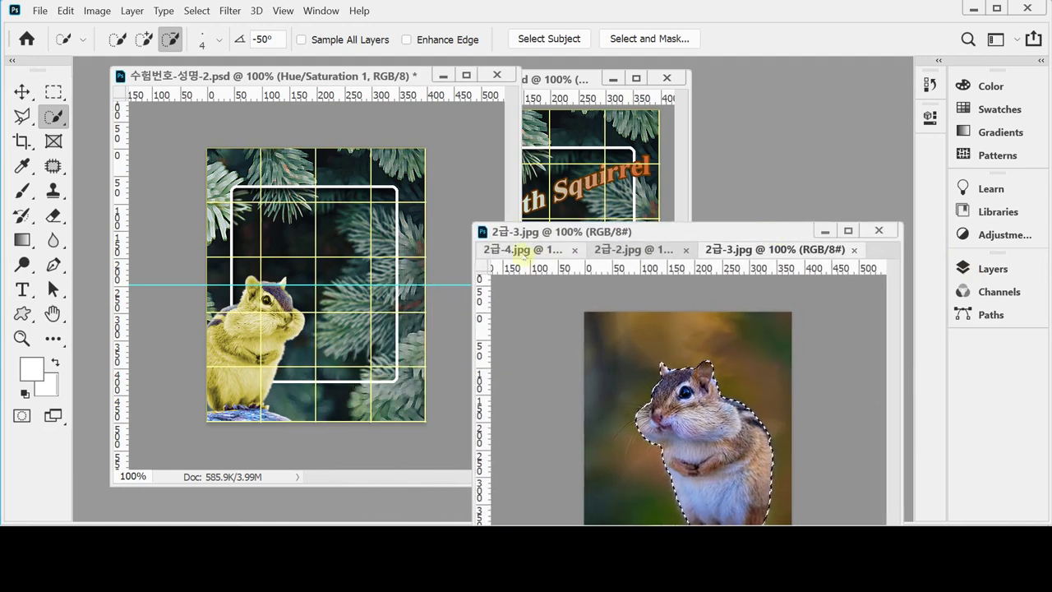
left_click(541, 246)
left_click_drag(599, 232, 590, 135)
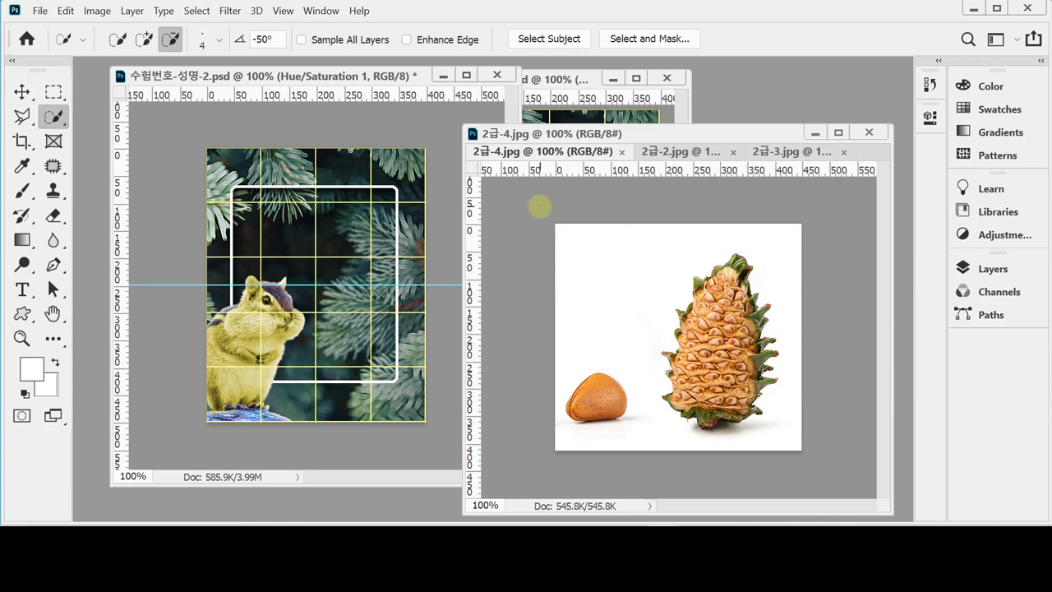
Select the whole pine cone in 2급-4.jpg with the Object Selection tool
right_click(53, 122)
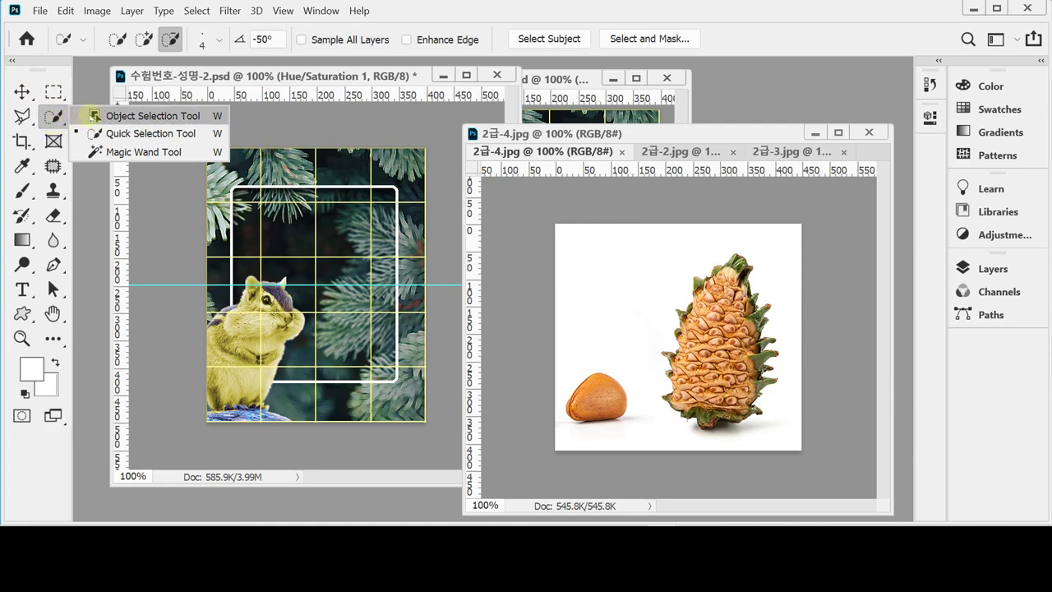
left_click(97, 116)
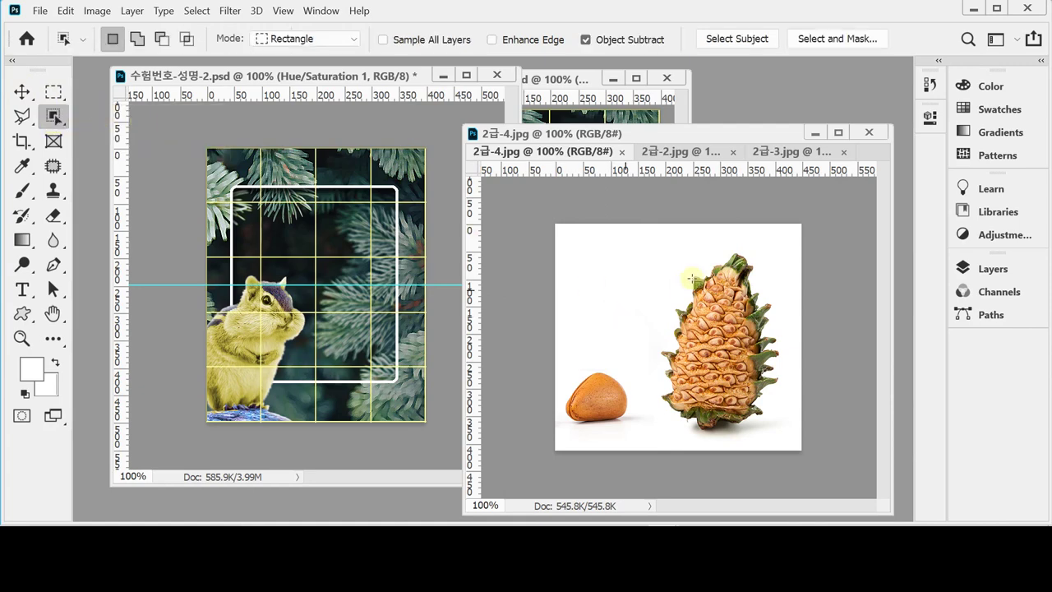
left_click_drag(651, 242, 785, 443)
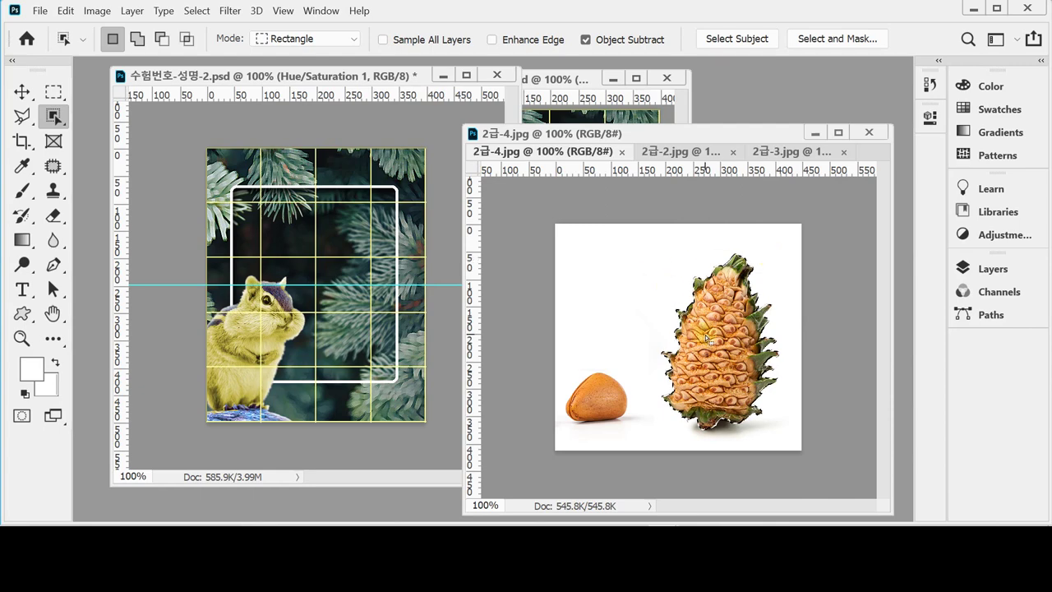
Copy the selected pine cone into the working PSD, position it to the chipmunk's right, and arrange the windows so the reference's cone is visible
left_click_drag(706, 337, 353, 288)
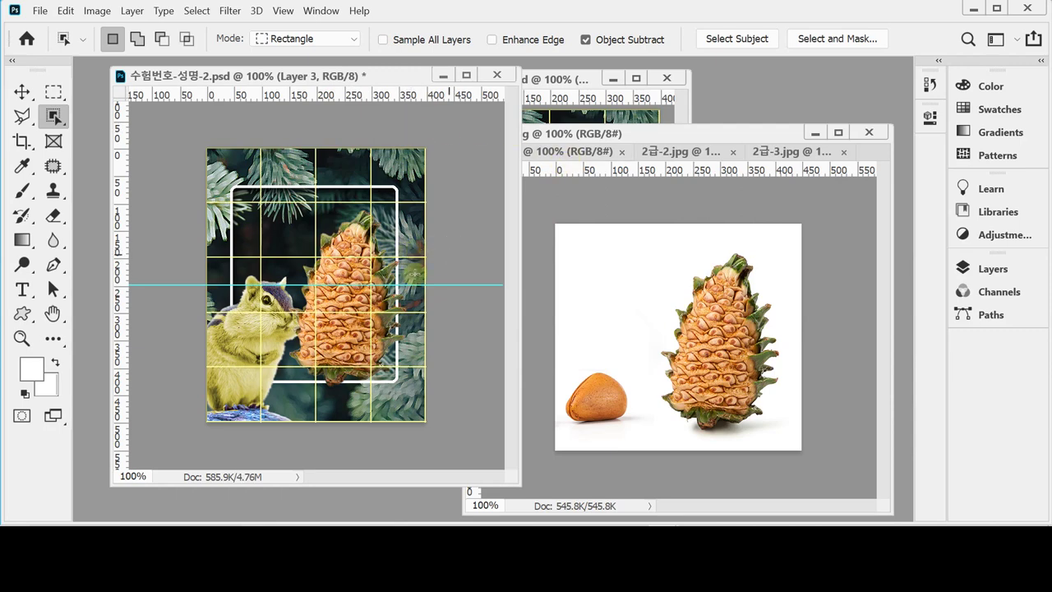
left_click_drag(343, 322, 365, 314)
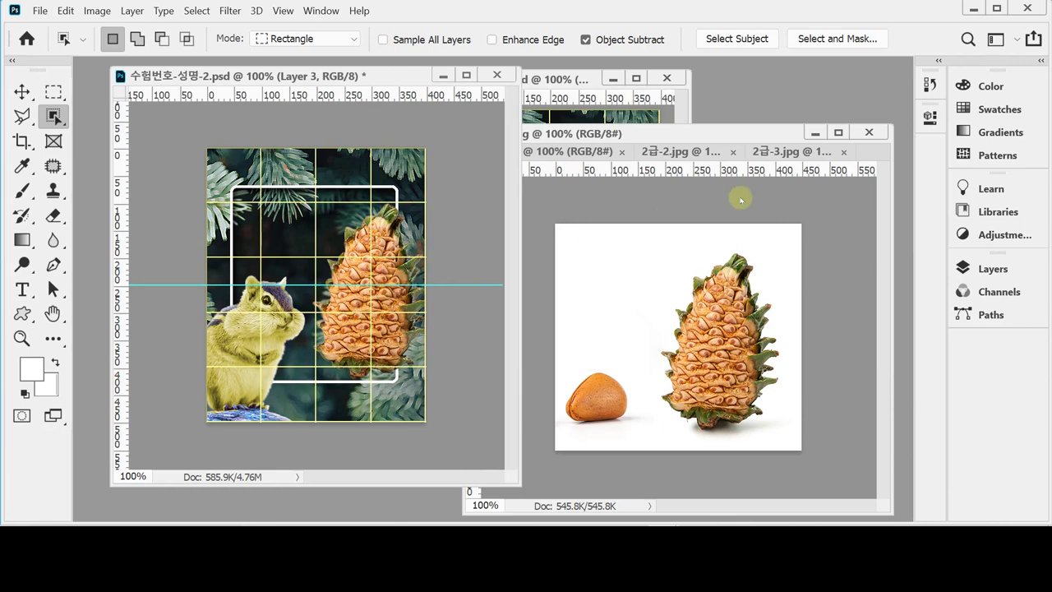
left_click_drag(754, 131, 810, 439)
left_click_drag(366, 78, 354, 71)
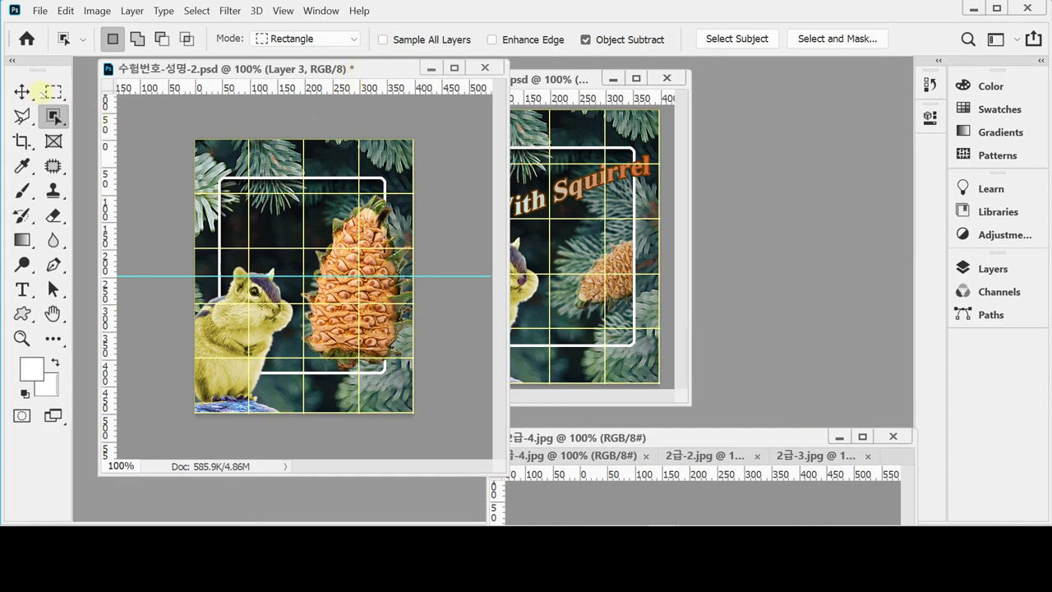
Move the pine cone layer down the layer stack to sit directly beneath the white-framed Layer 1 copy
left_click(21, 91)
left_click(280, 221)
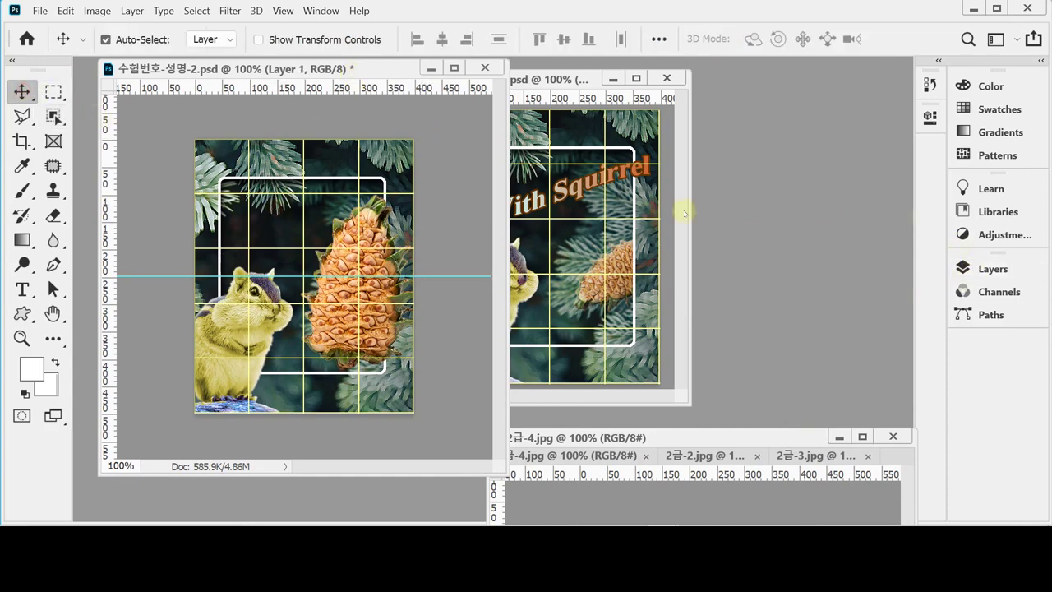
left_click(358, 281)
left_click(984, 269)
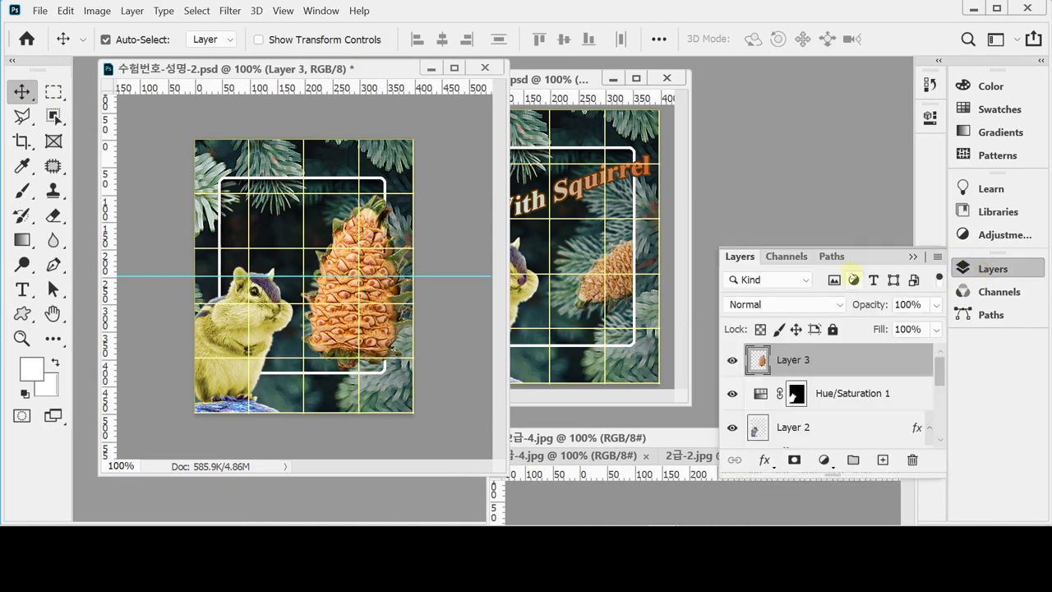
left_click_drag(839, 354, 833, 432)
scroll(831, 409, "down", 1)
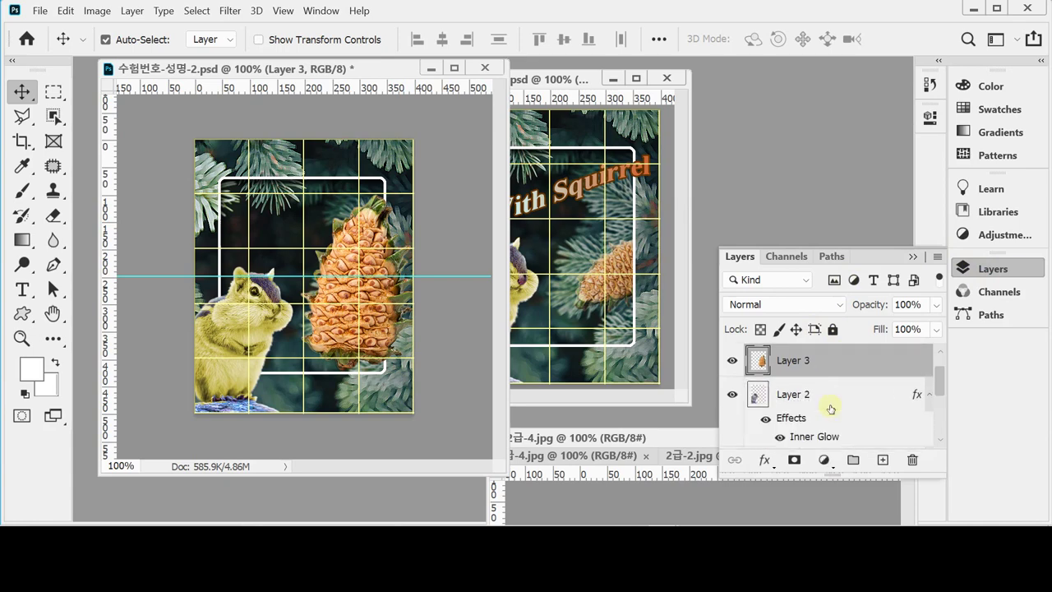
left_click_drag(810, 359, 813, 430)
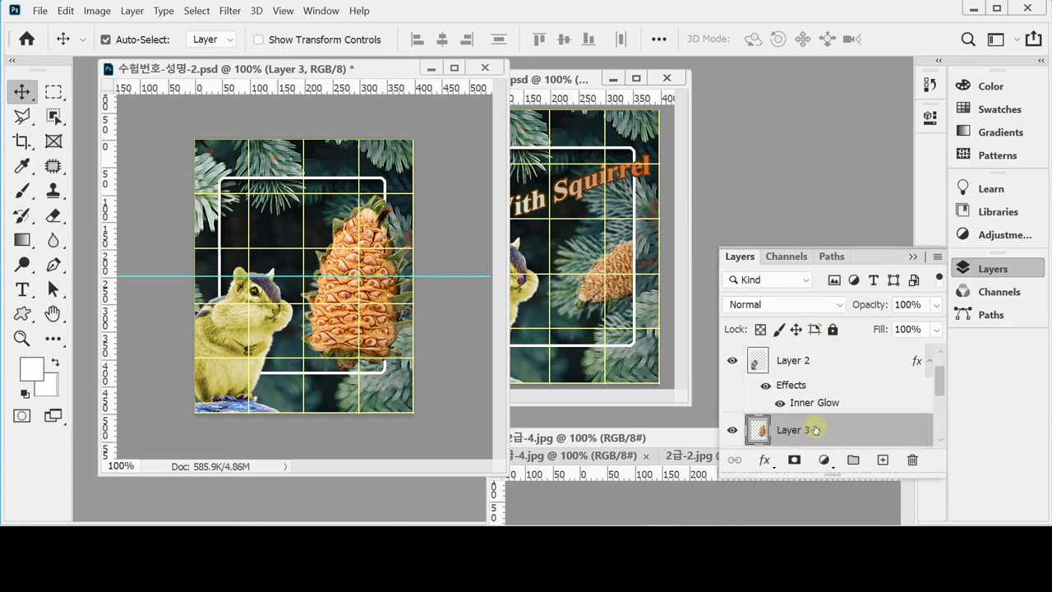
scroll(814, 432, "down", 1)
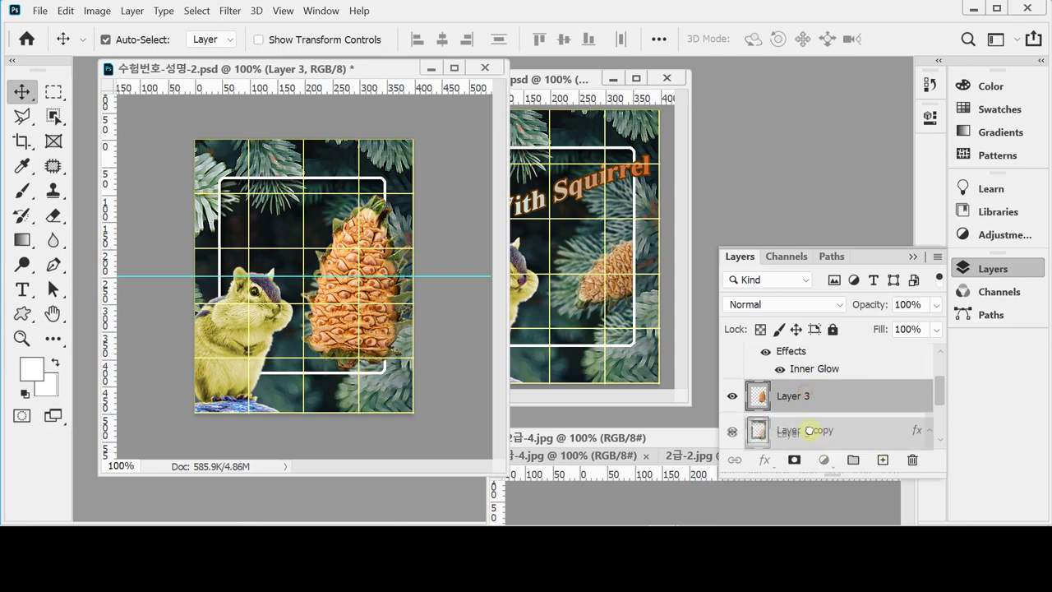
scroll(809, 434, "down", 1)
left_click_drag(808, 365, 814, 437)
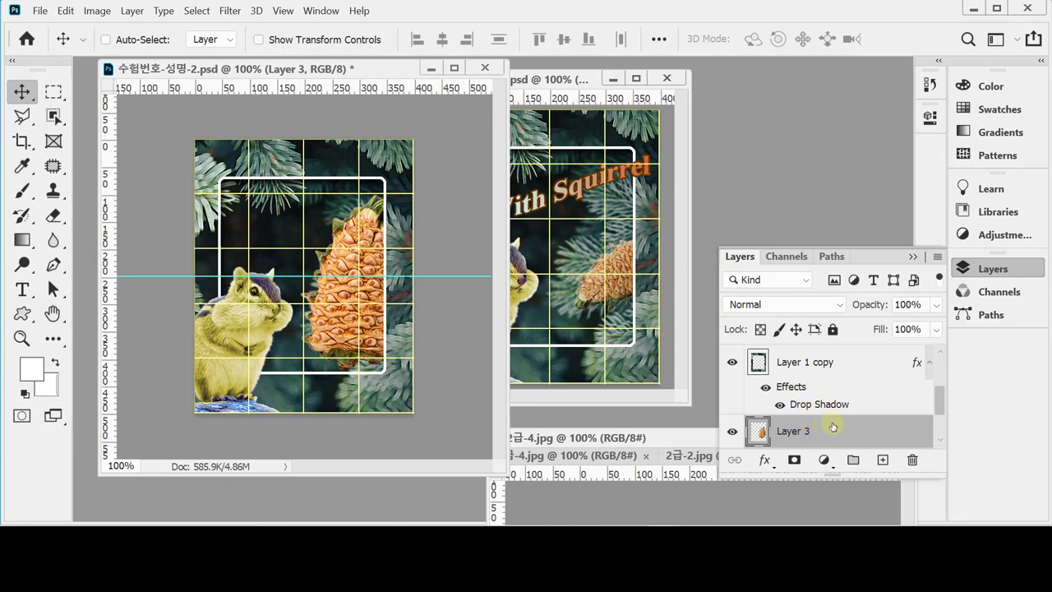
Shift the pine cone layer up and down through the layer stack, ending directly beneath Layer 1 copy
key("ctrl+bracketright")
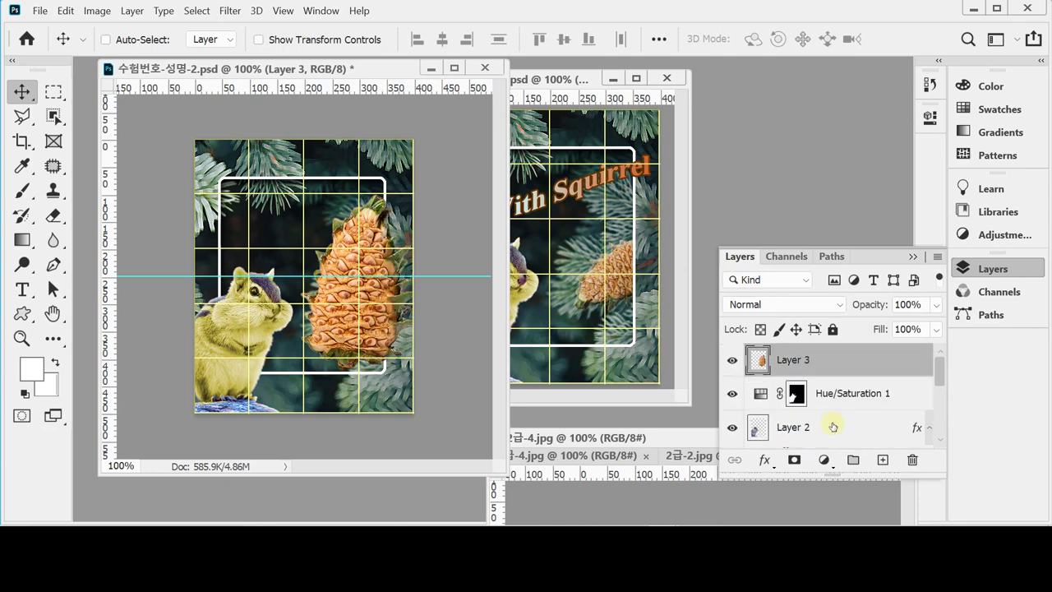
key("ctrl+bracketleft")
key("ctrl+bracketleft")
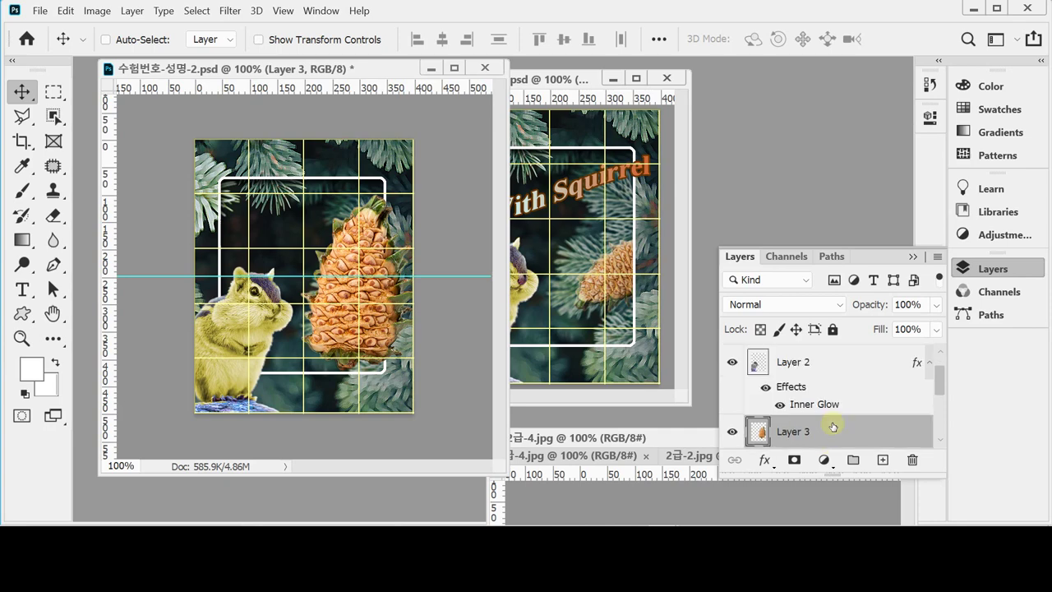
key("ctrl+bracketleft")
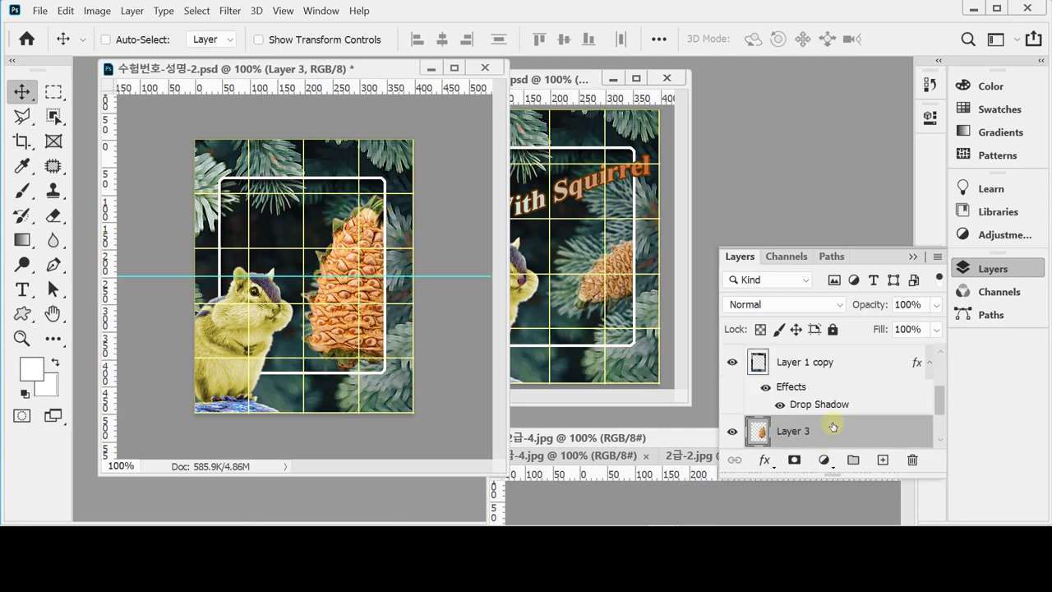
key("ctrl+bracketleft")
key("ctrl+bracketright")
key("ctrl+bracketright")
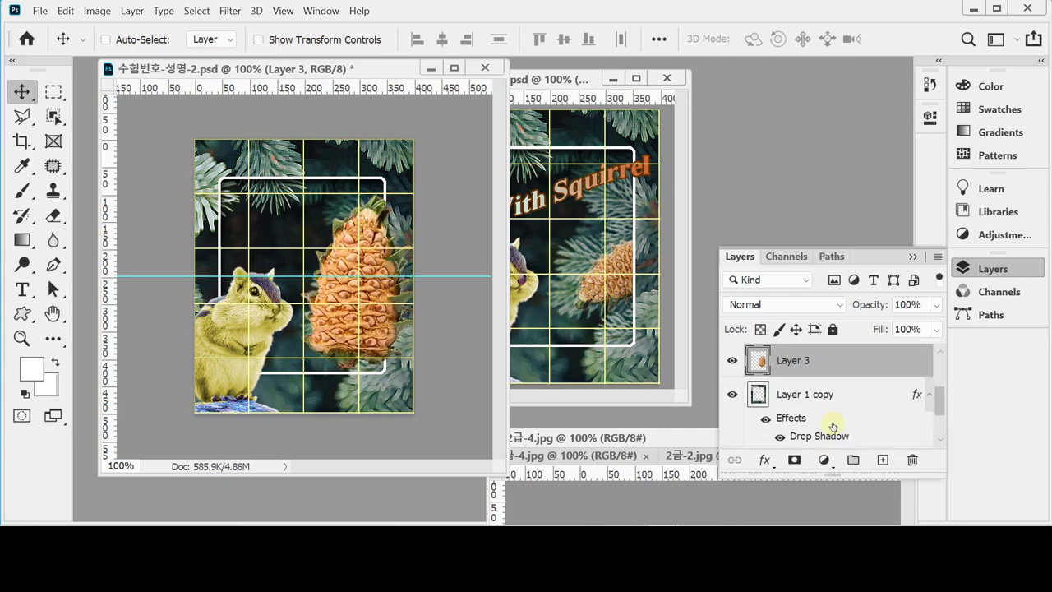
key("ctrl+bracketleft")
key("ctrl+bracketleft")
key("ctrl+bracketright")
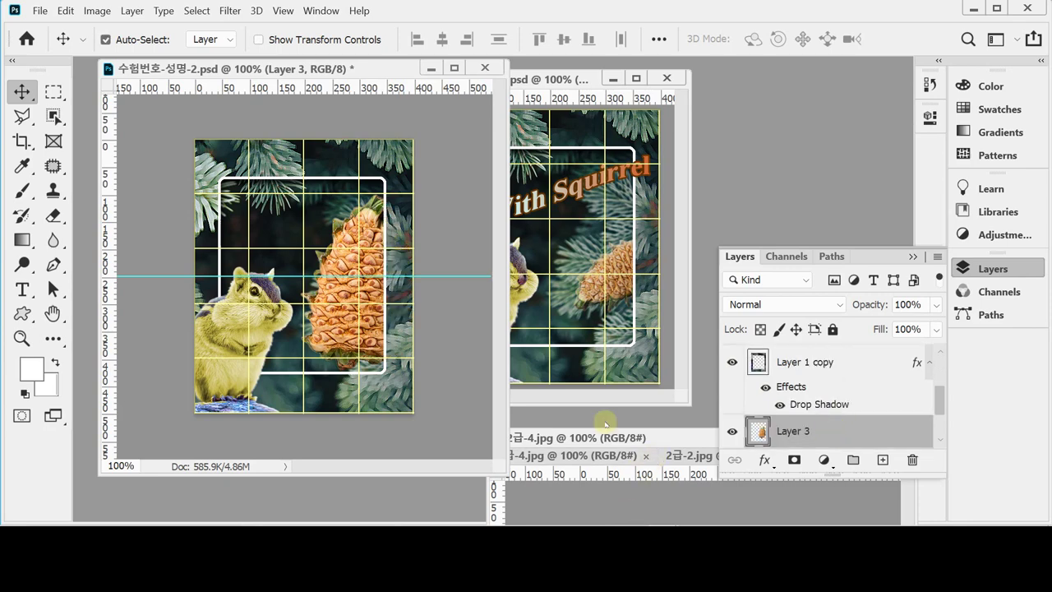
Start a free transform of the pine cone, flip it vertically and rotate it to about 65.6°
key("ctrl+t")
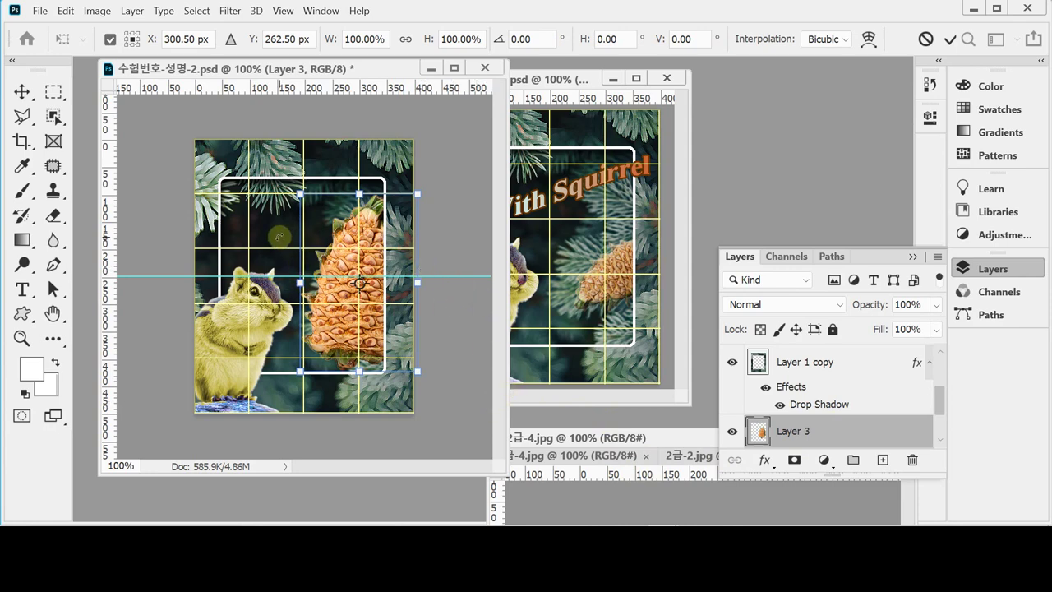
right_click(353, 256)
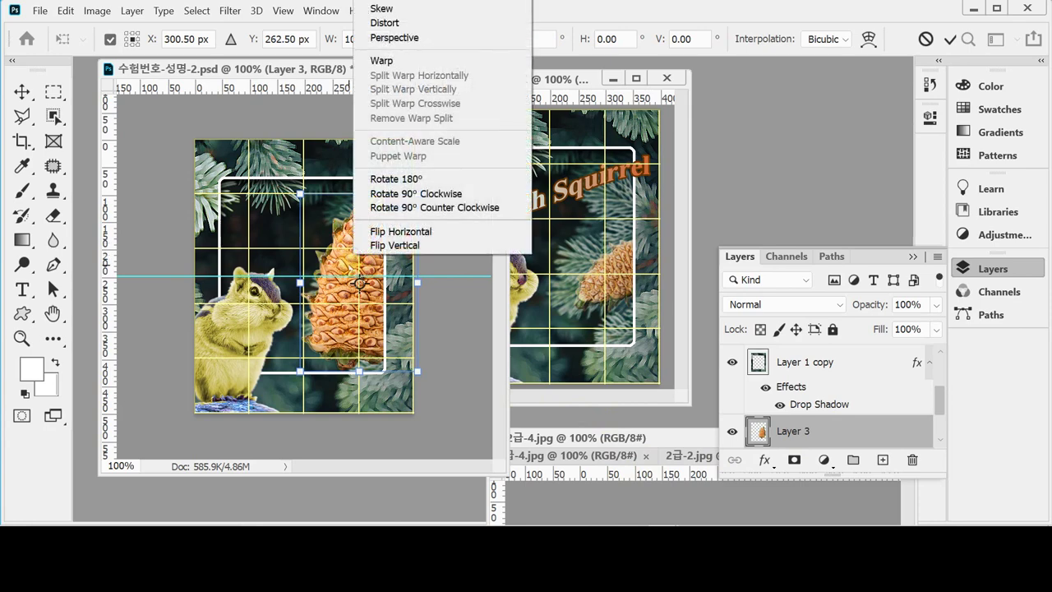
left_click(396, 245)
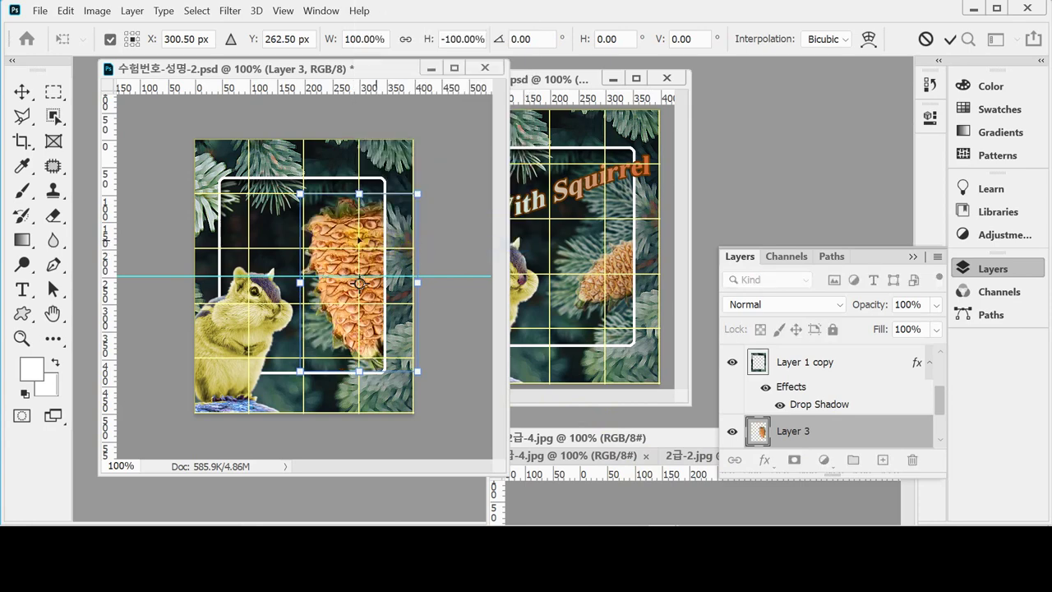
left_click_drag(256, 273, 315, 151)
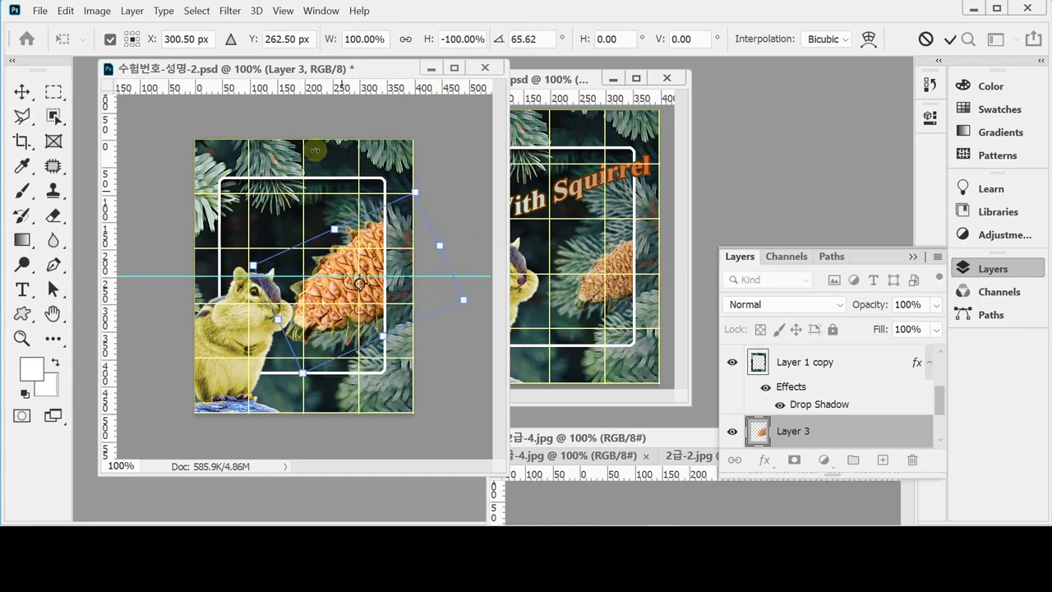
Scale the pine cone proportionally to about 55%, place it at about X 319, Y 298 px and fine-tune its rotation to about 65.4°
left_click(406, 39)
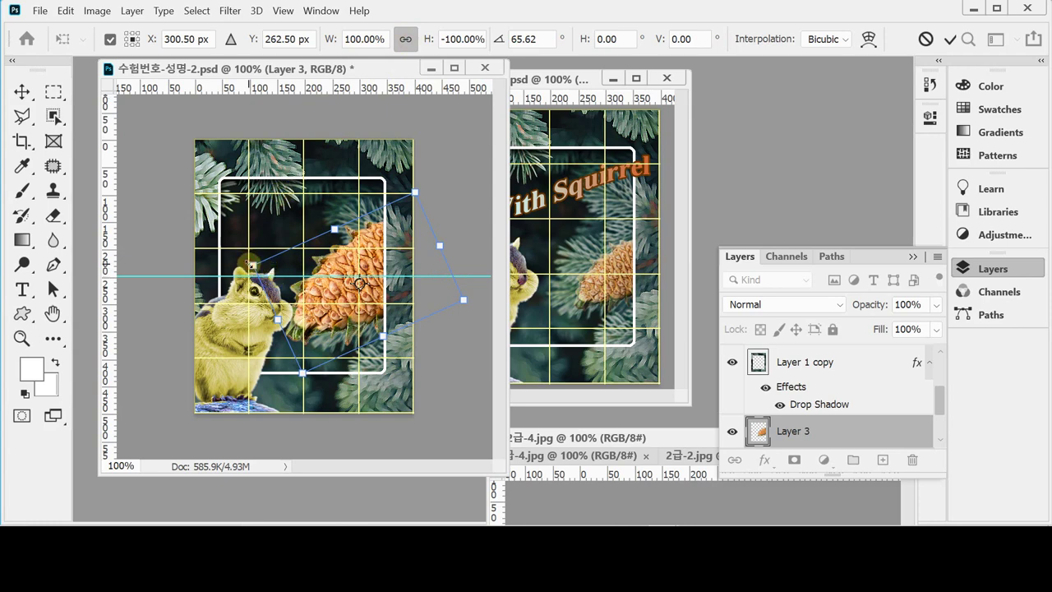
left_click_drag(253, 264, 346, 268)
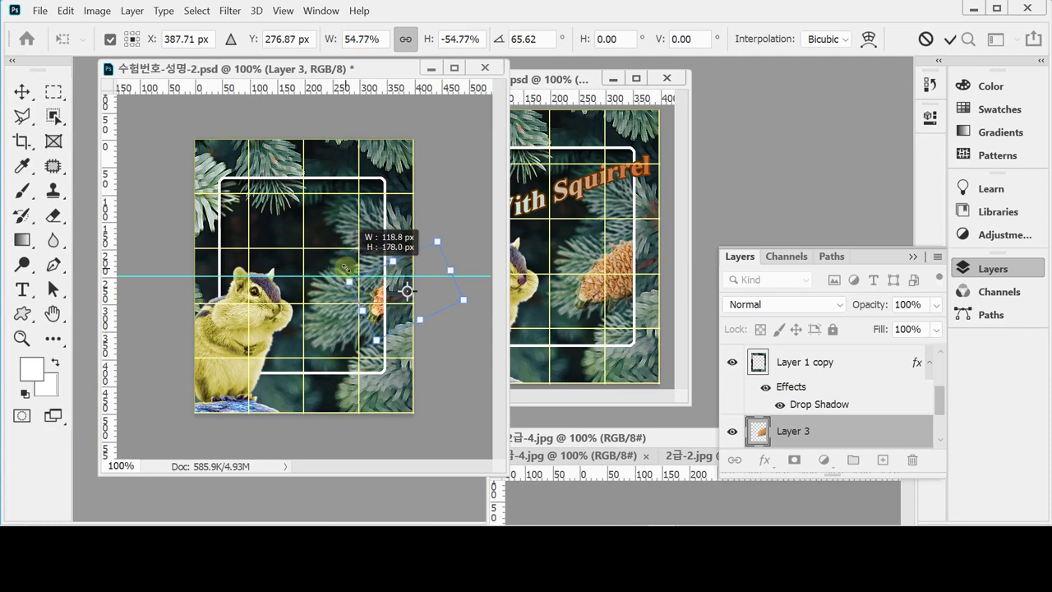
mouse_move(389, 310)
left_mouse_down()
mouse_move(352, 311)
mouse_move(376, 298)
left_mouse_up()
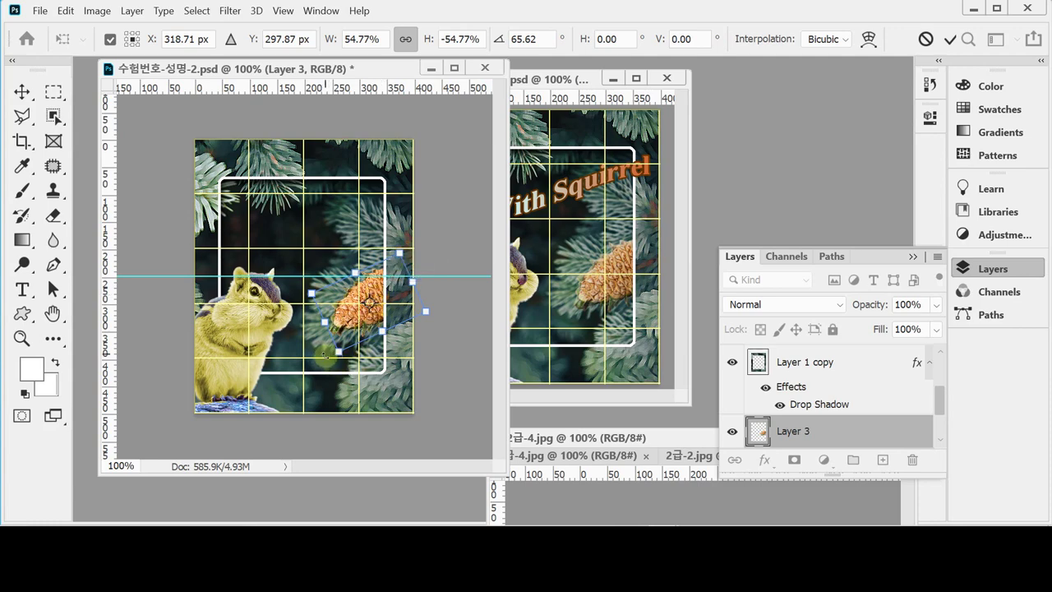
left_click_drag(325, 355, 332, 359)
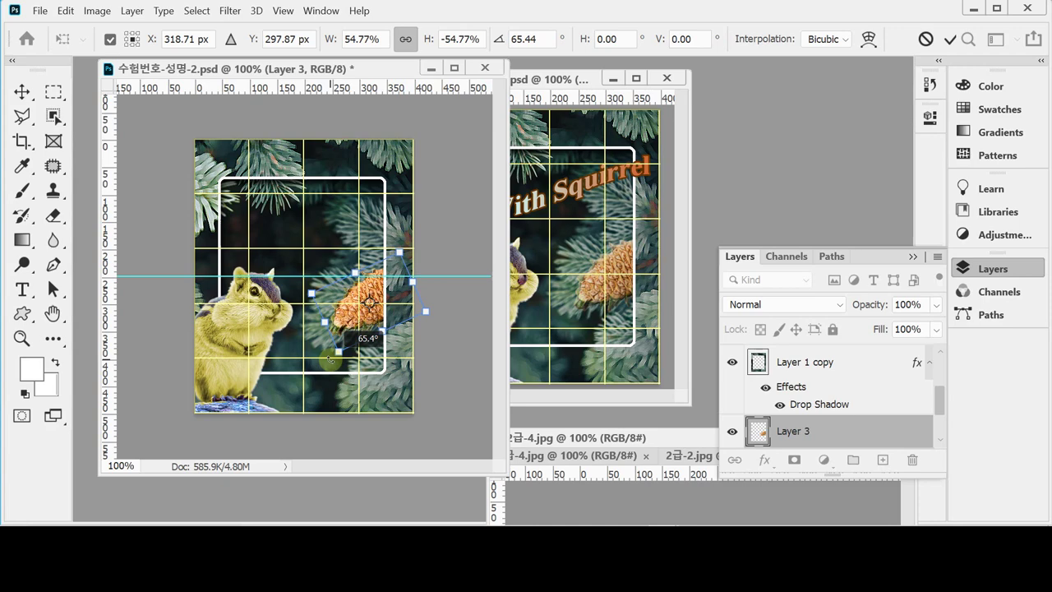
left_click_drag(330, 359, 330, 359)
key("Return")
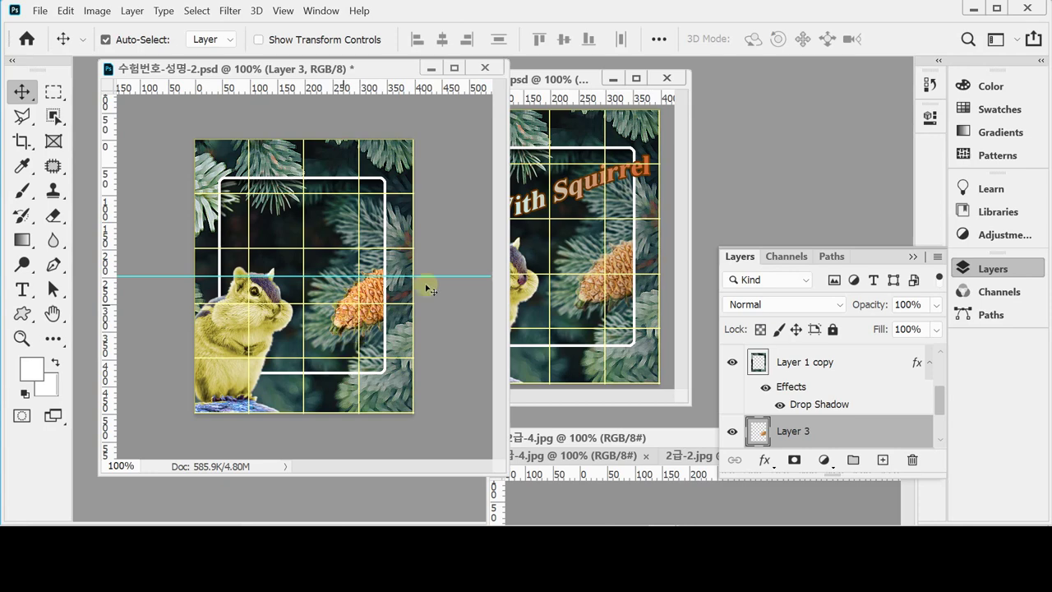
Add a Bevel & Emboss effect with Inner Bevel style and 10 px size to the pine cone layer, and save the PSD
left_click(765, 461)
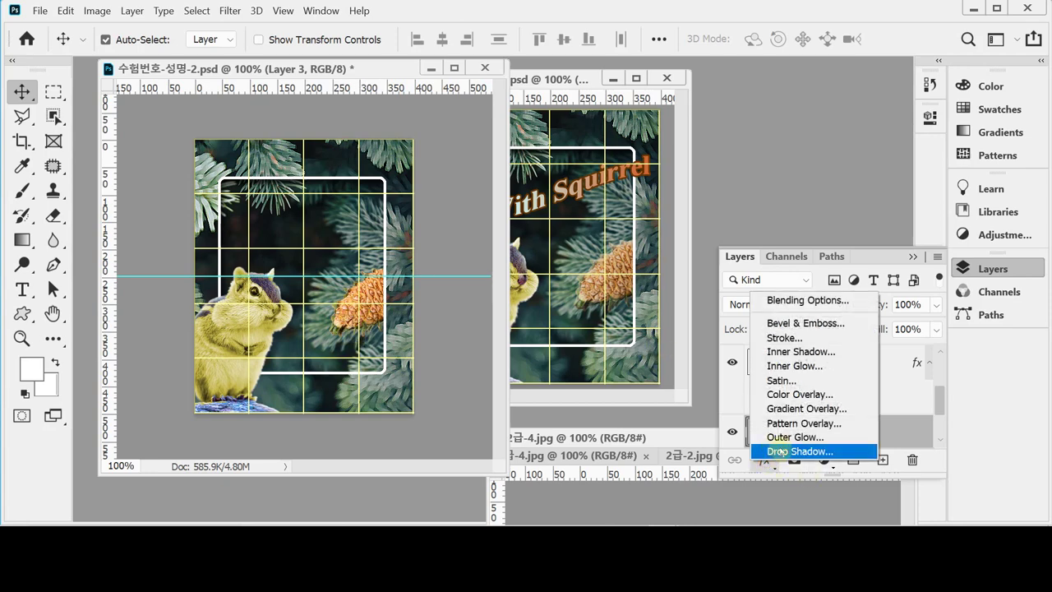
key("Escape")
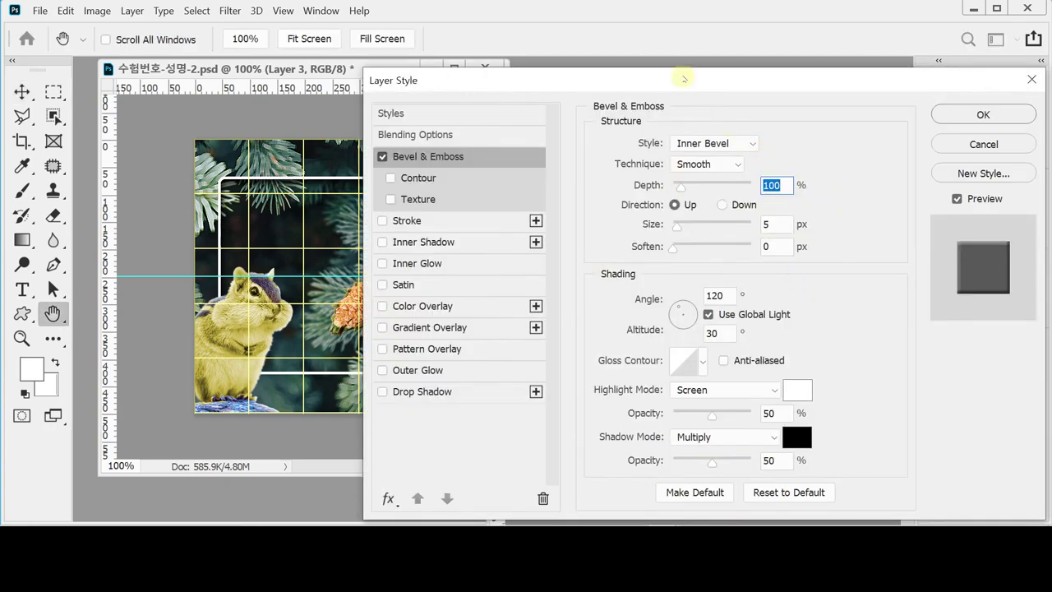
left_click_drag(683, 79, 759, 74)
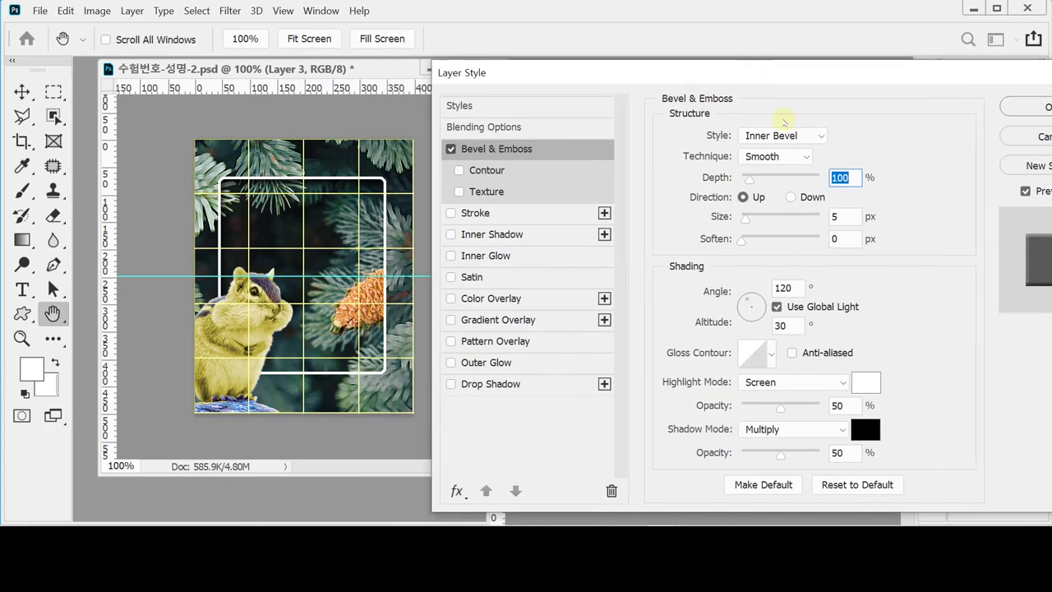
left_click(846, 217)
type("10")
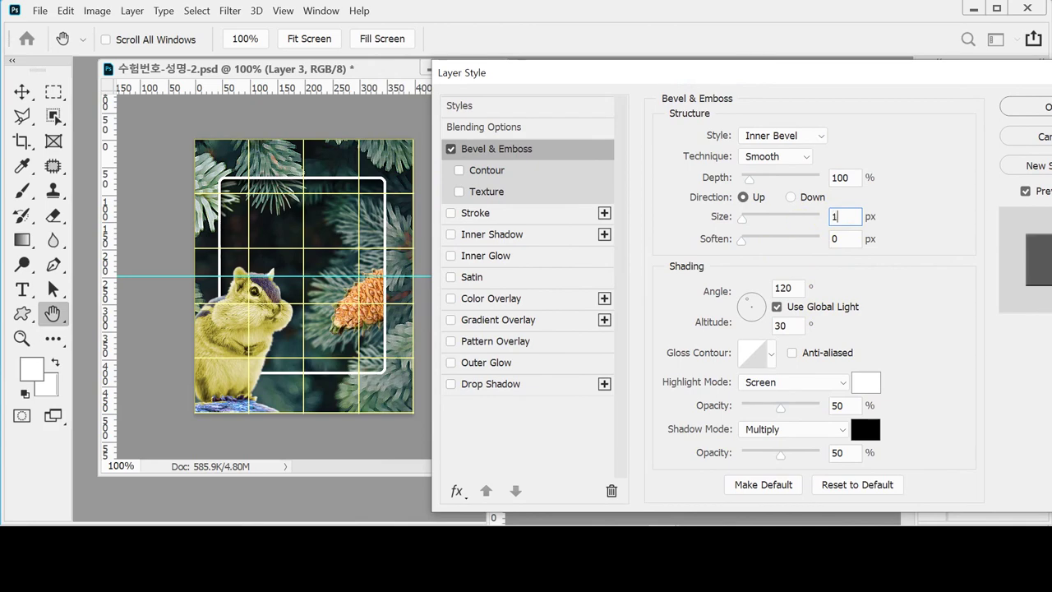
key("Return")
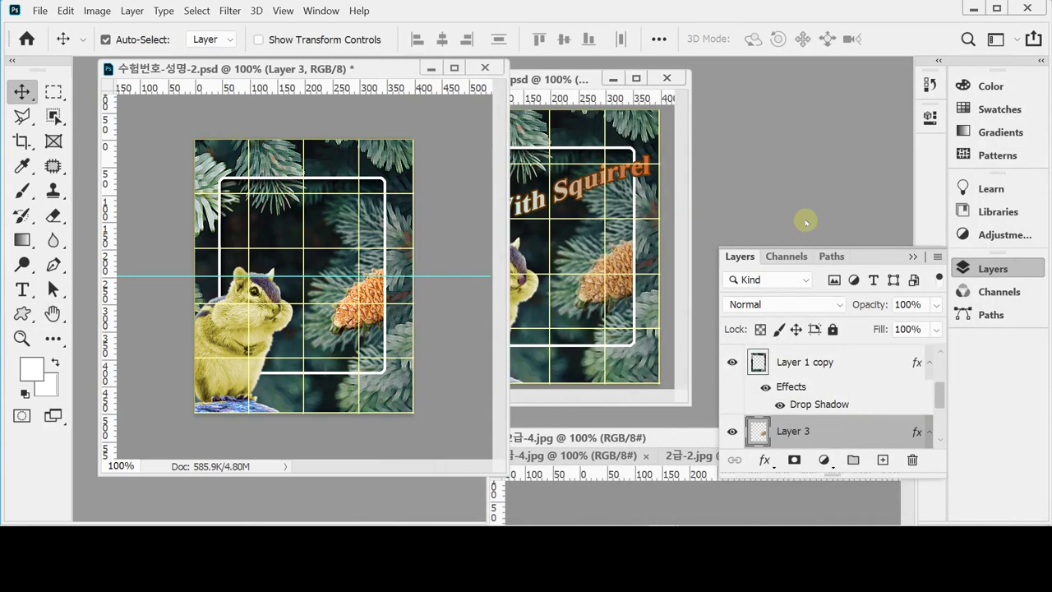
key("ctrl+s")
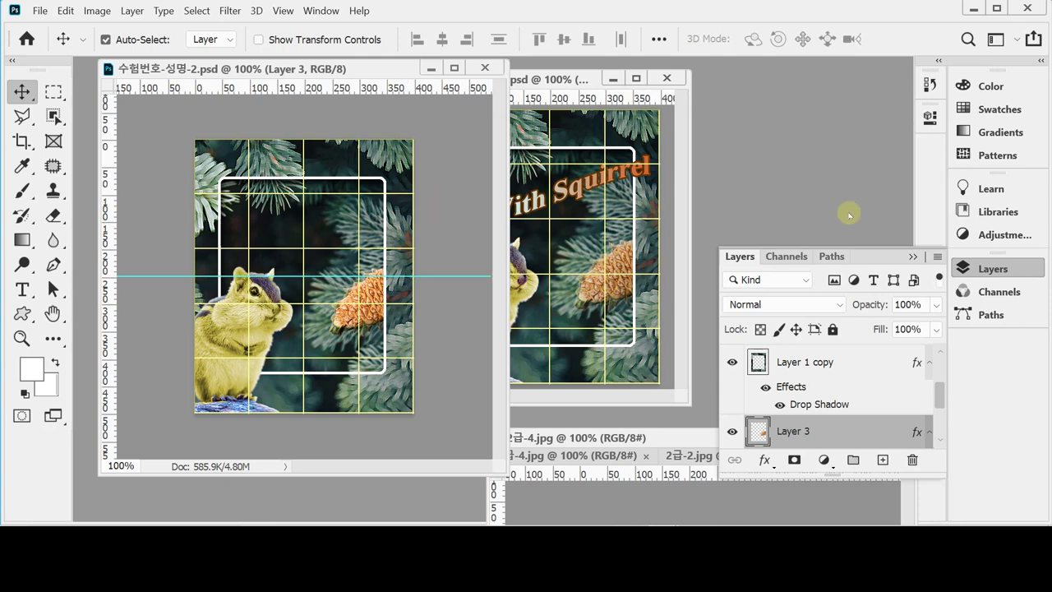
Start a new horizontal text line with the Horizontal Type tool in the dark area just above the chipmunk
left_click(992, 268)
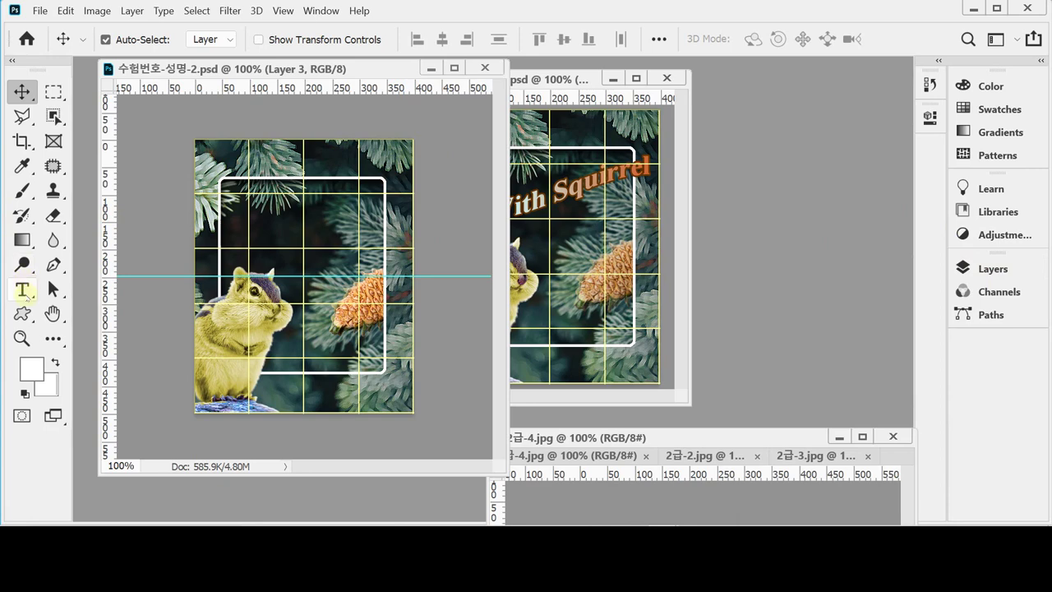
left_click(23, 289)
right_click(25, 292)
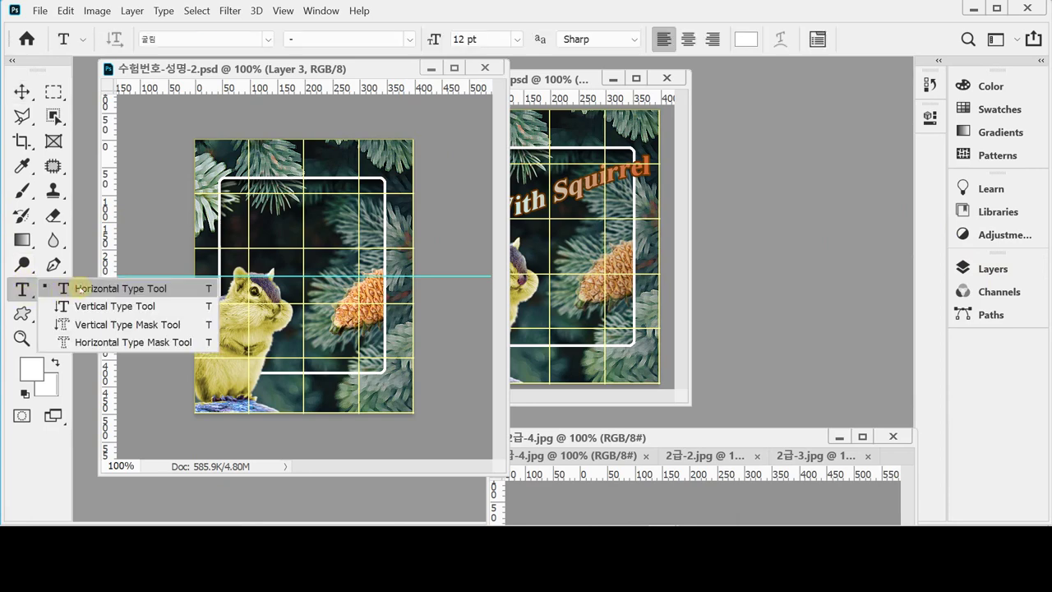
left_click(80, 289)
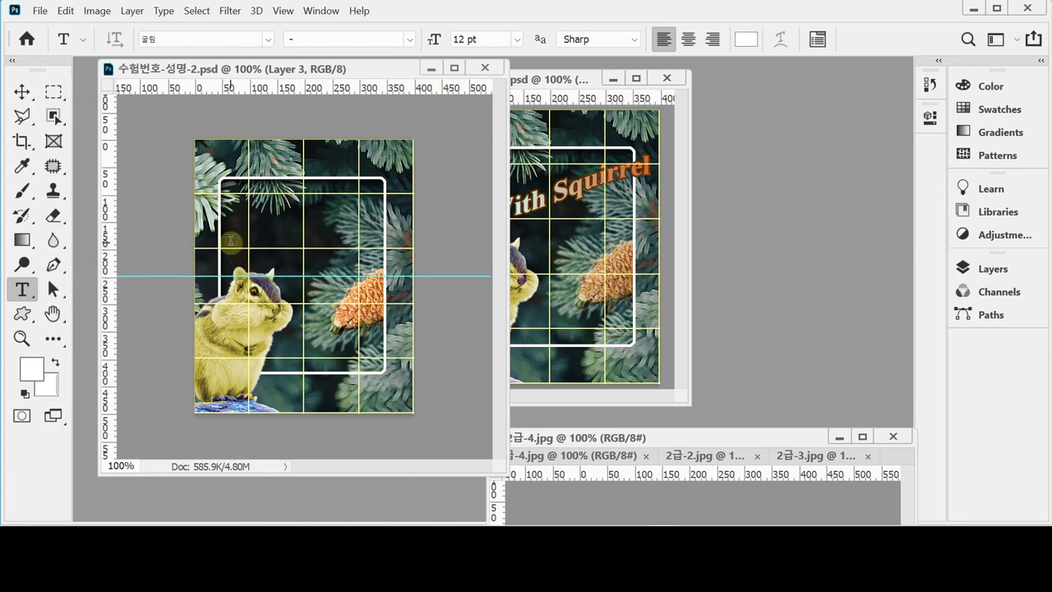
left_click(209, 237)
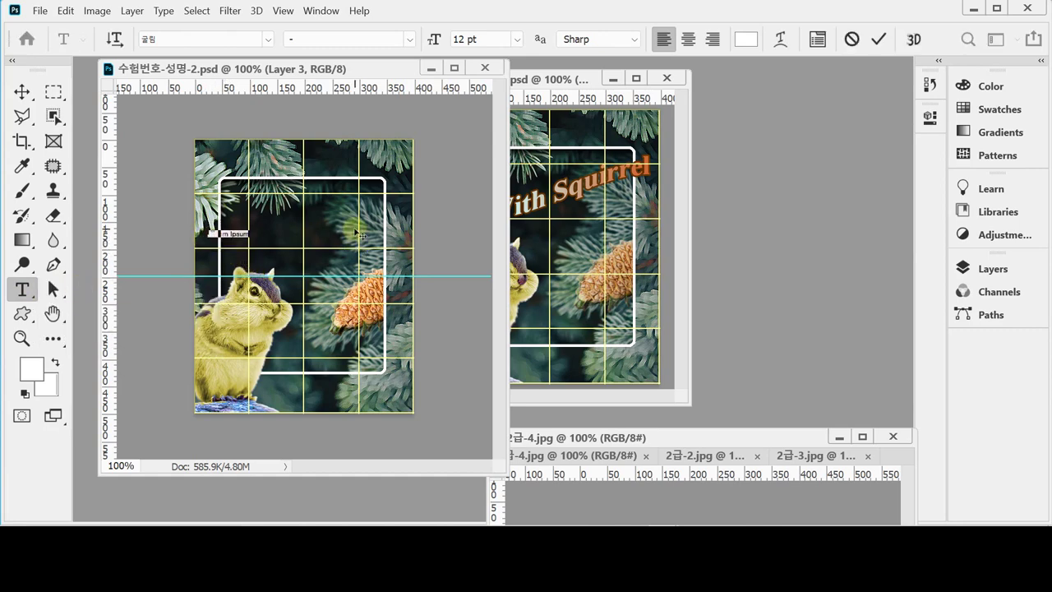
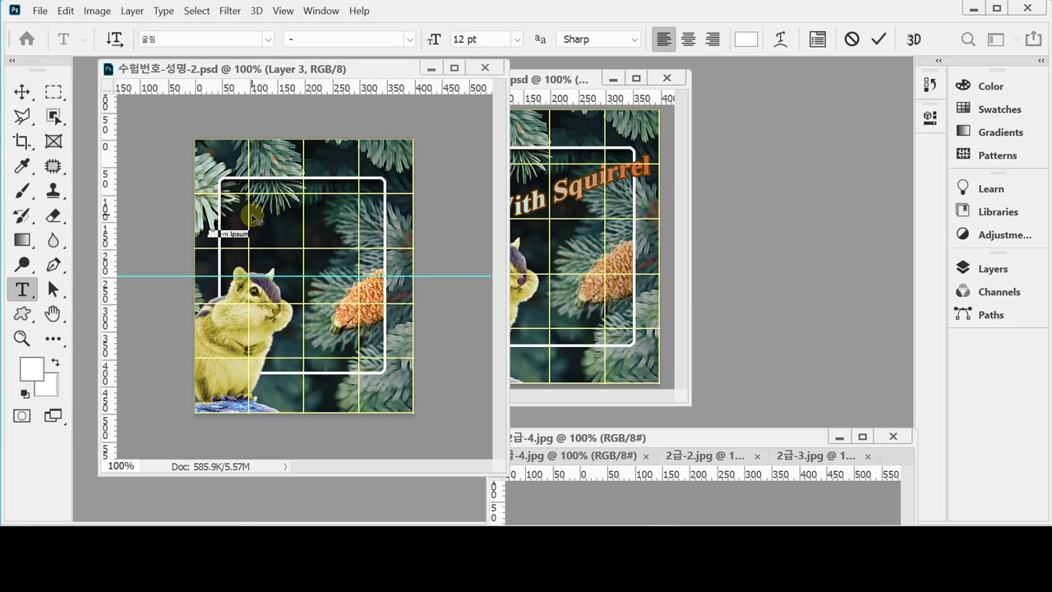
Set the new text line's font to Times New Roman Bold
left_click(189, 41)
key("BackSpace")
type("tim")
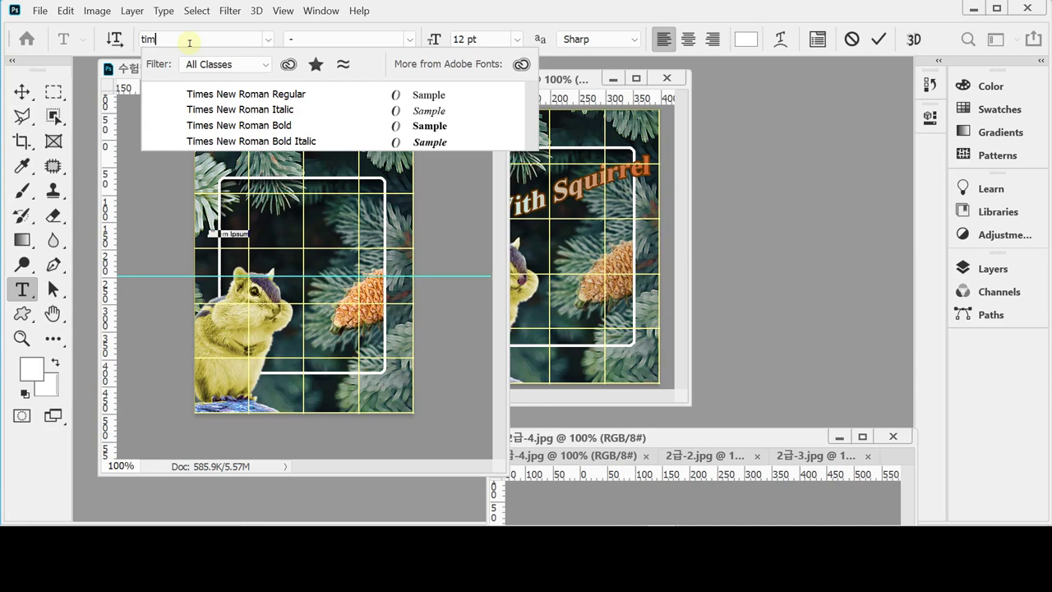
key("Down")
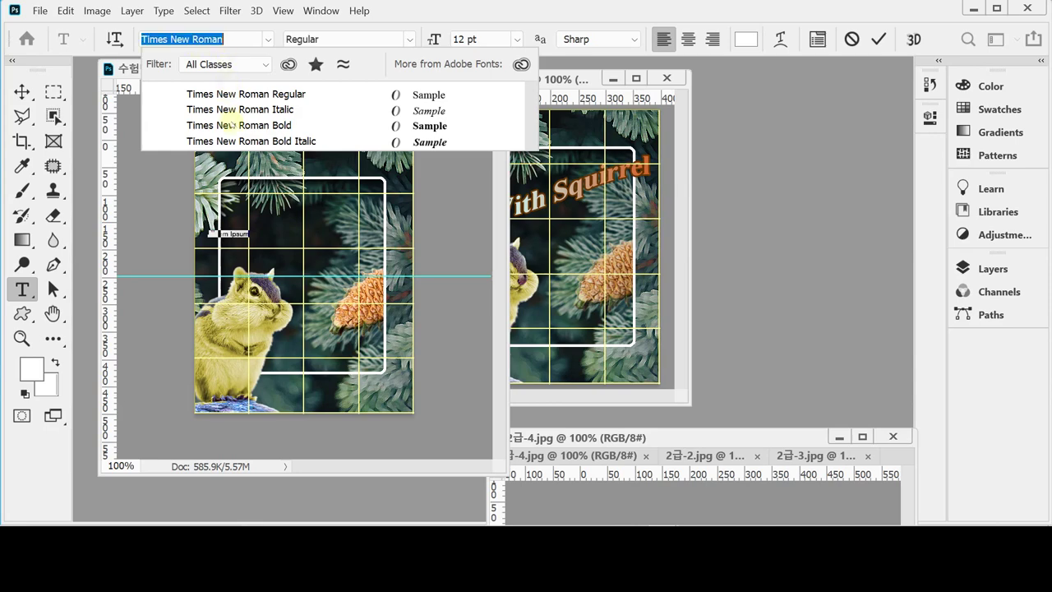
left_click(233, 125)
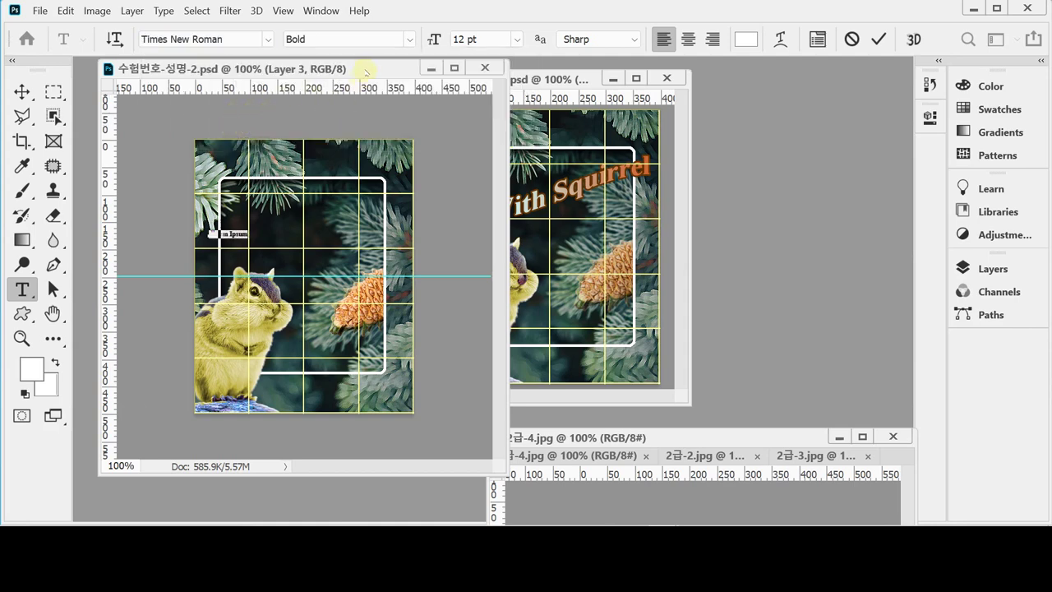
Set the font size to 50 pt and enter "With Squirrel" as the title text
left_click(485, 38)
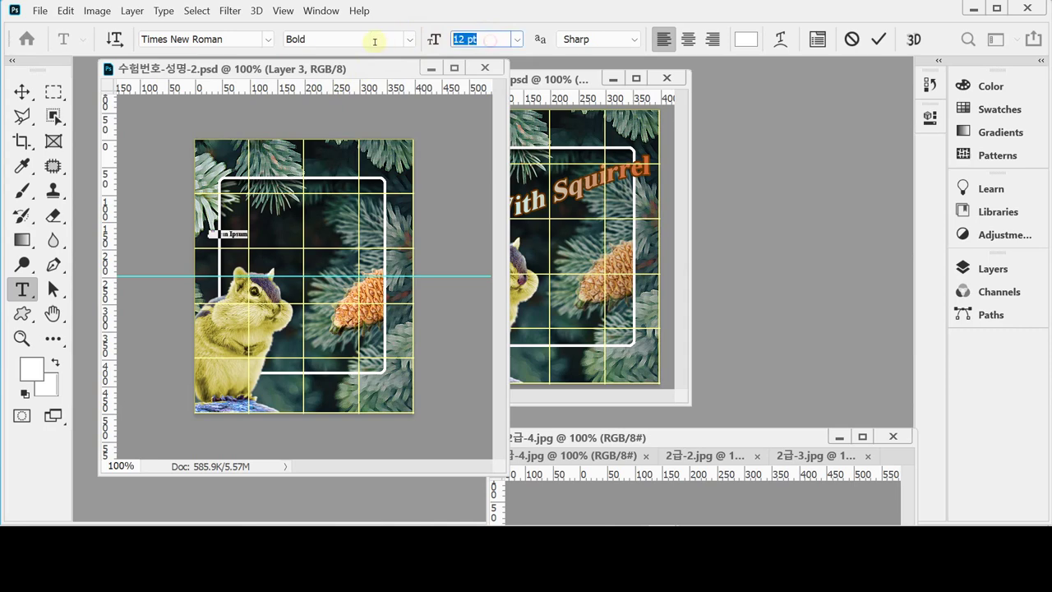
type("50")
key("Return")
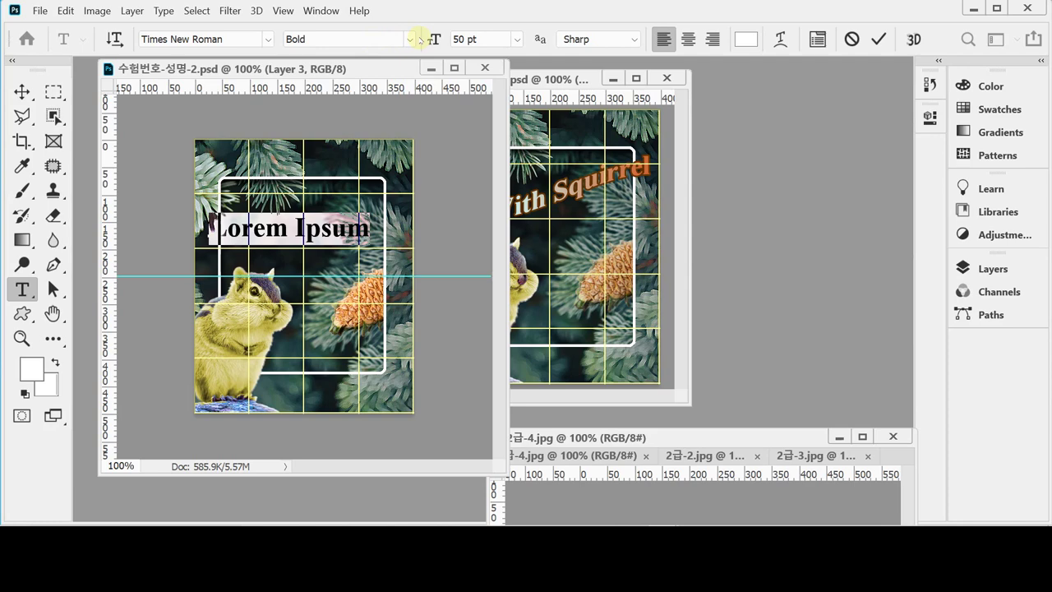
type("With Squirrel")
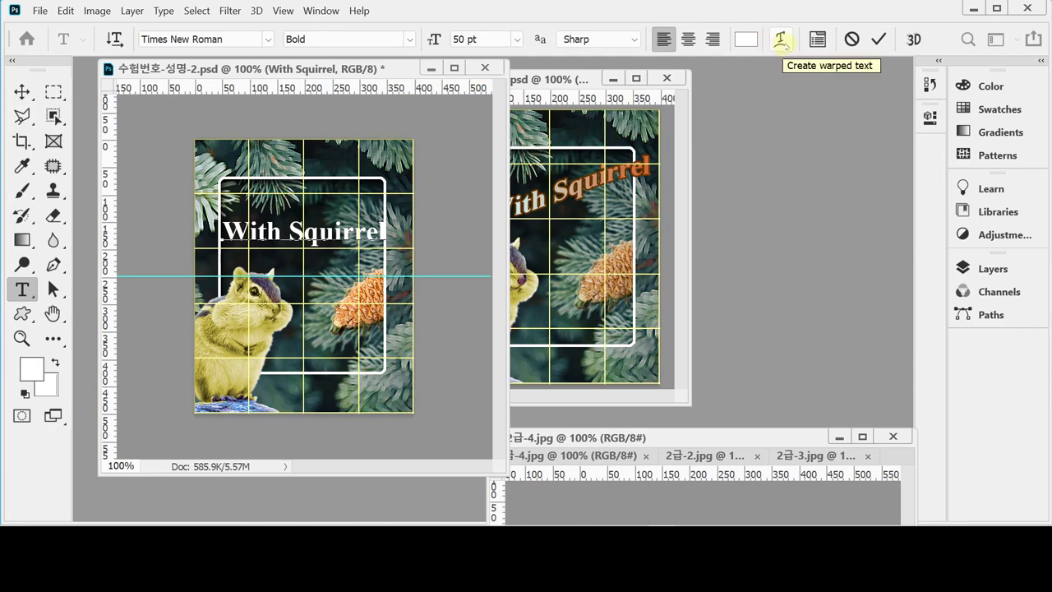
Apply a horizontal Rise warp to the "With Squirrel" title and shift the text slightly up and to the right on the canvas
left_click(780, 40)
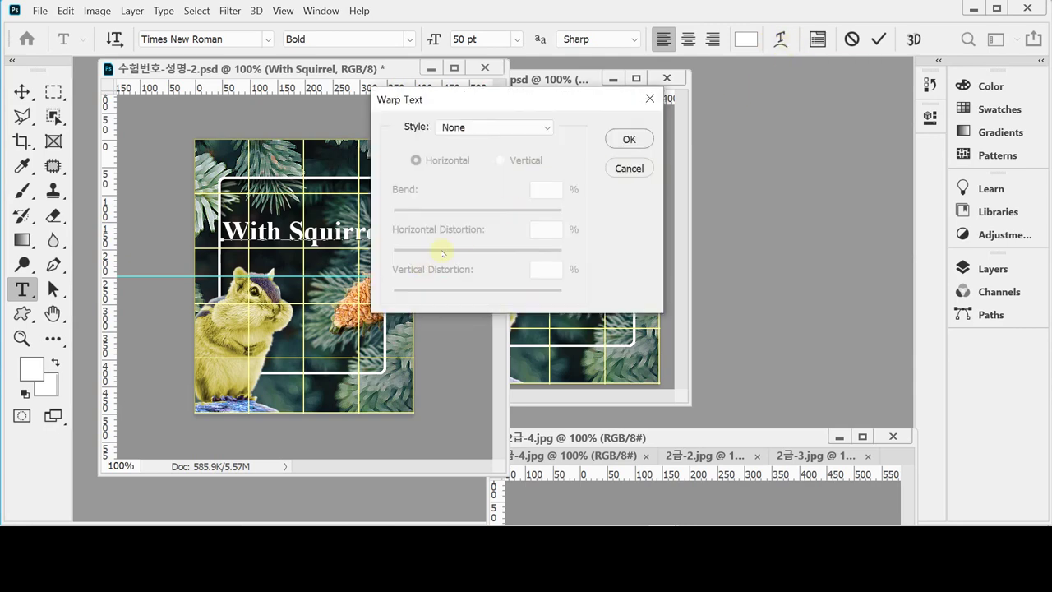
left_click(521, 128)
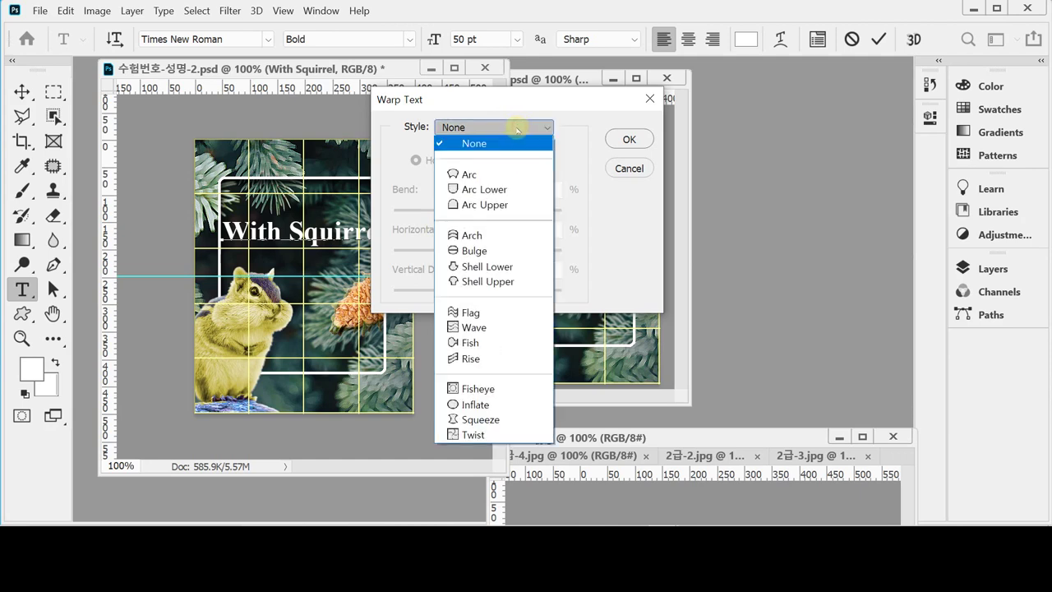
left_click(506, 358)
left_click_drag(511, 98, 756, 200)
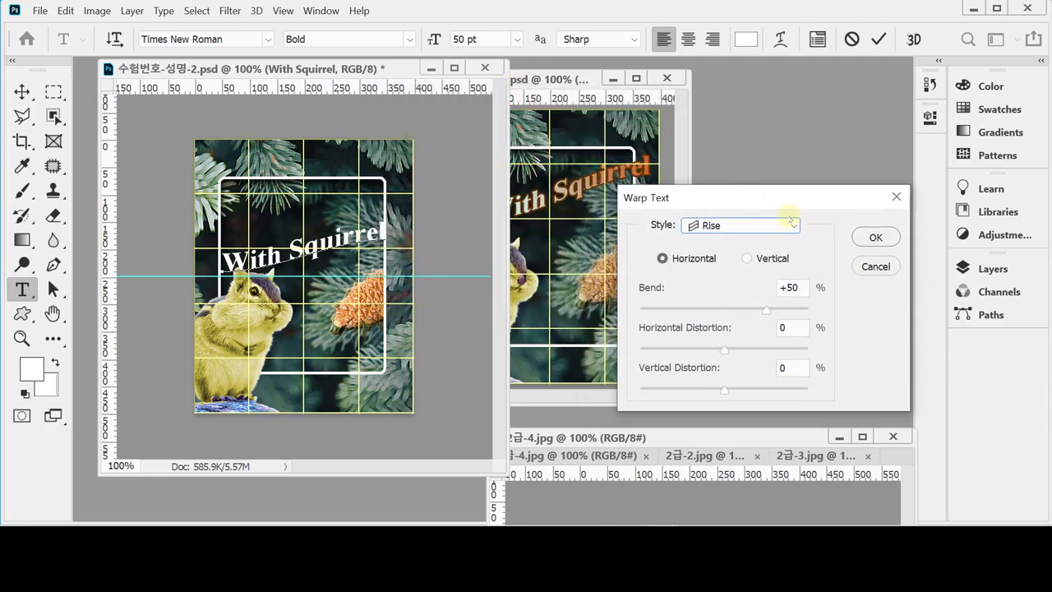
left_click_drag(738, 192, 733, 201)
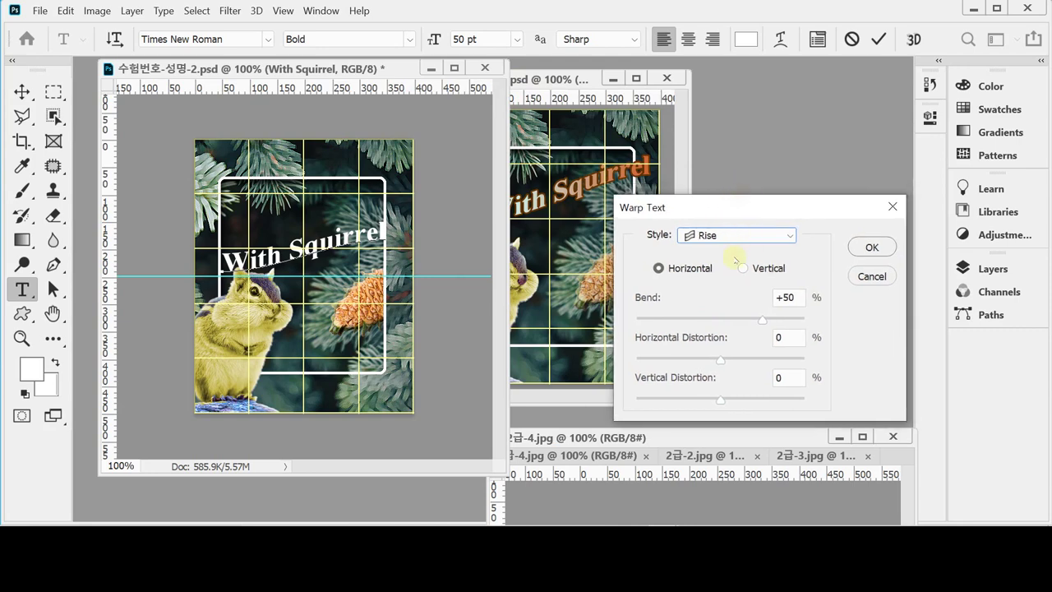
left_click(693, 274)
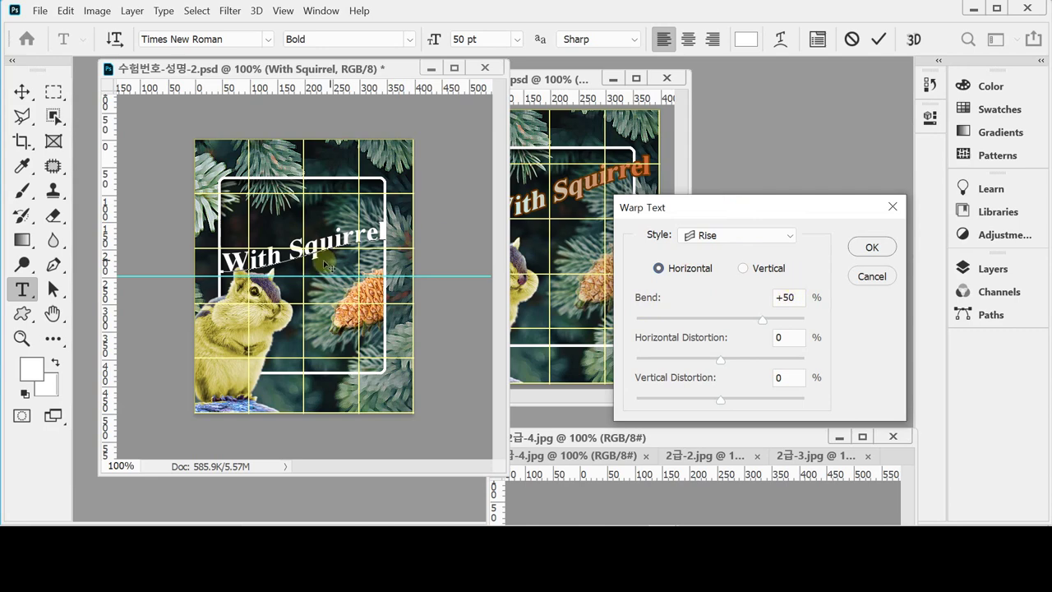
left_click_drag(327, 263, 339, 243)
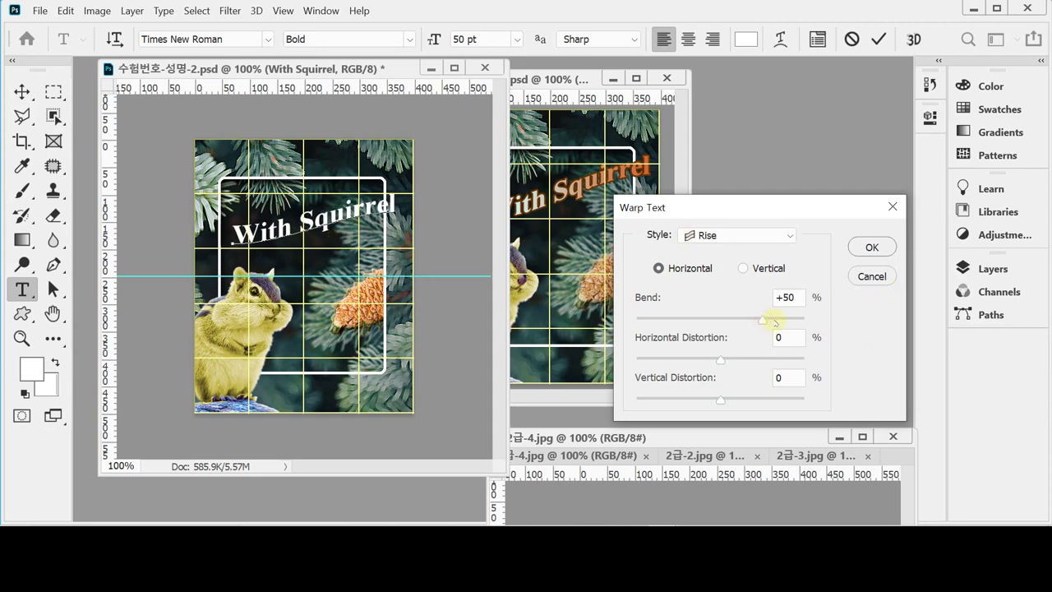
Set the bend of the title's Rise warp to +70% and apply it
double_click(789, 297)
type("7")
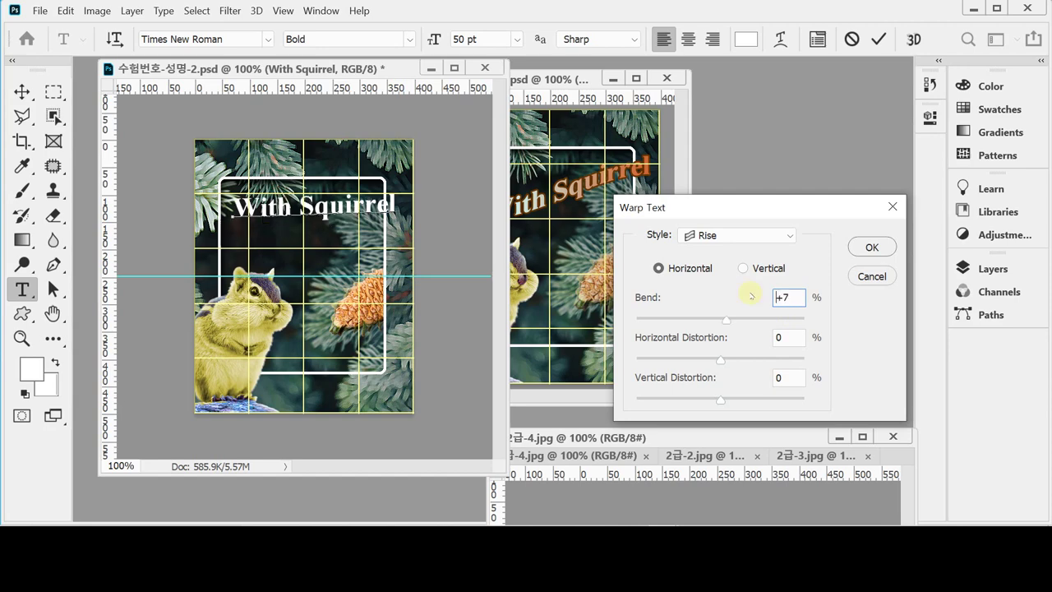
key("Return")
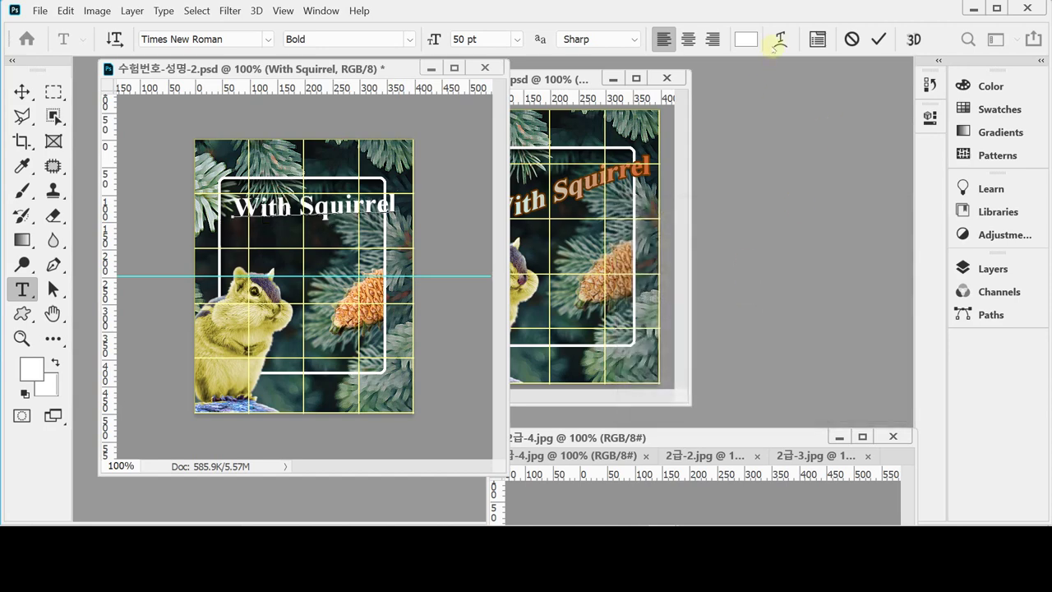
left_click(781, 38)
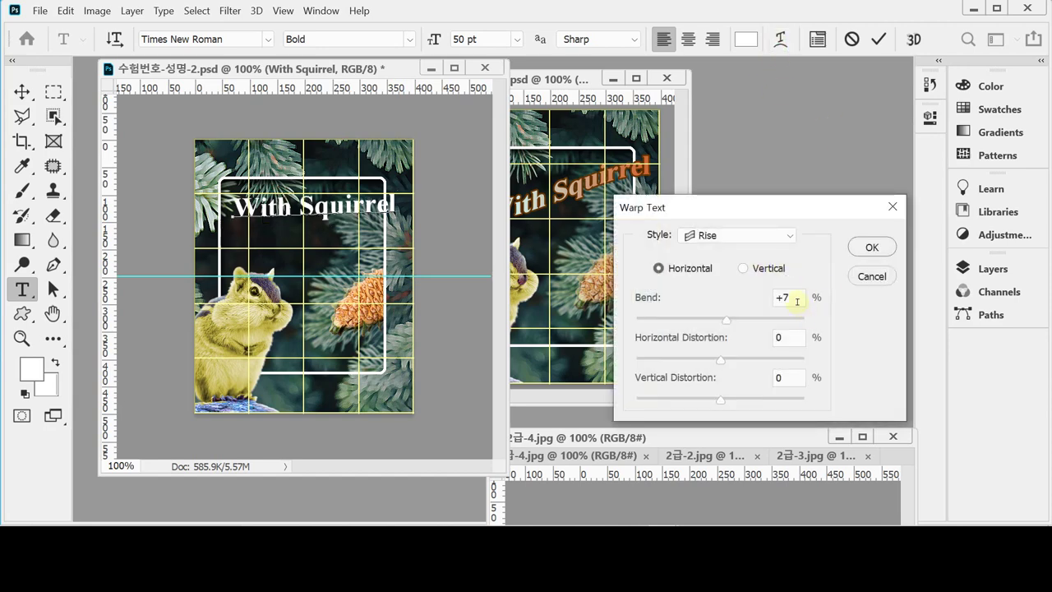
left_click(792, 297)
type("0")
key("Return")
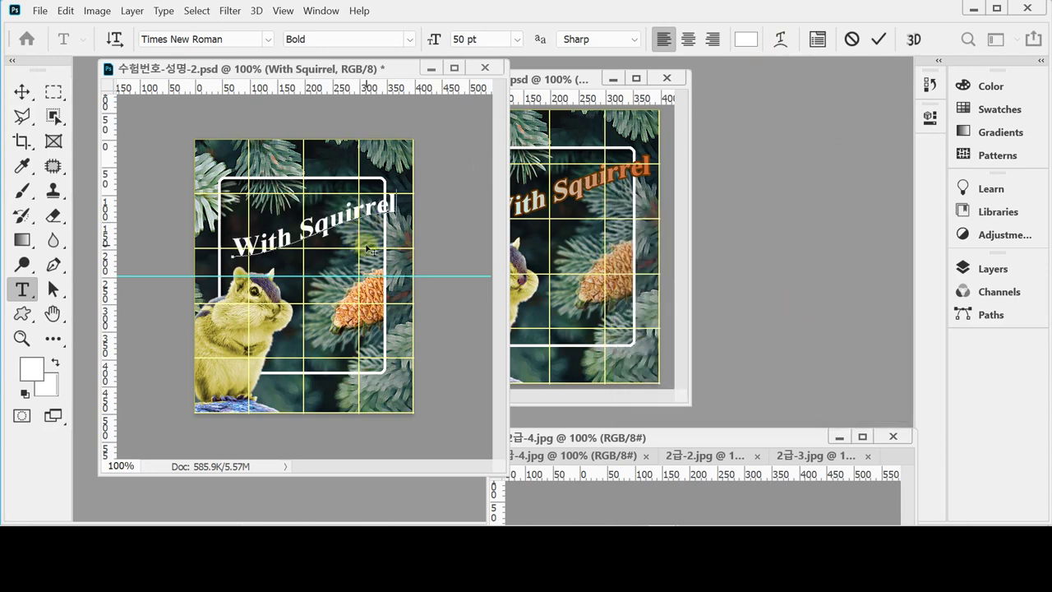
Add a 3 px outside Stroke effect in colour #663300 to the "With Squirrel" text layer
left_click(974, 268)
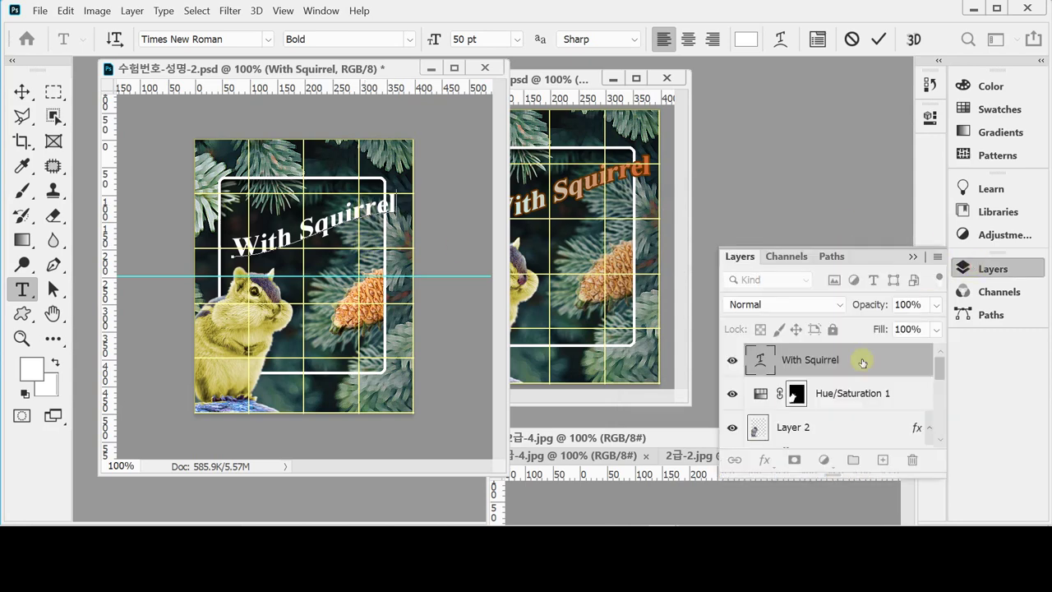
left_click(764, 460)
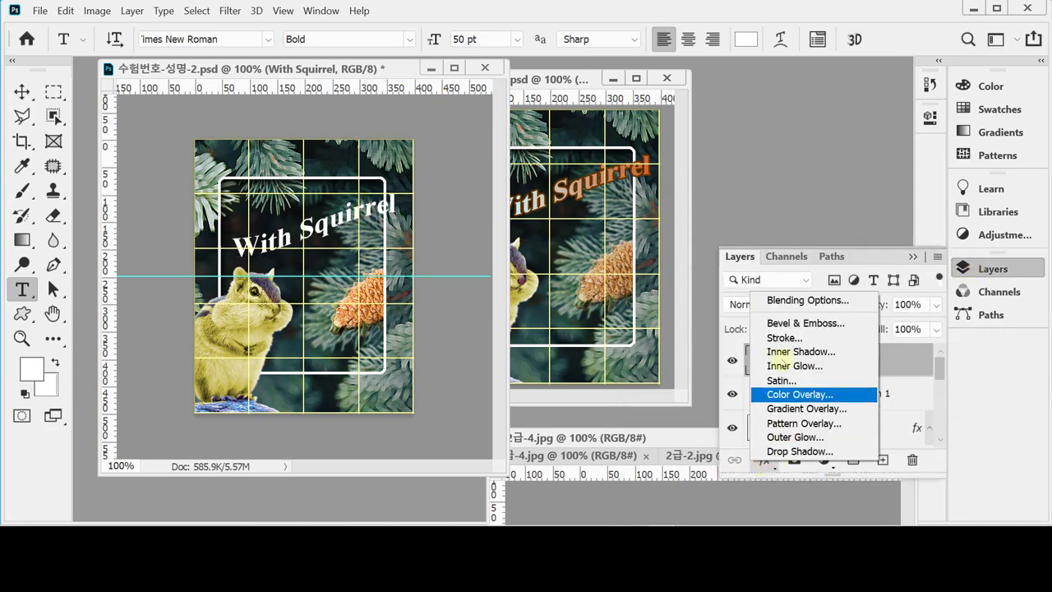
left_click(787, 339)
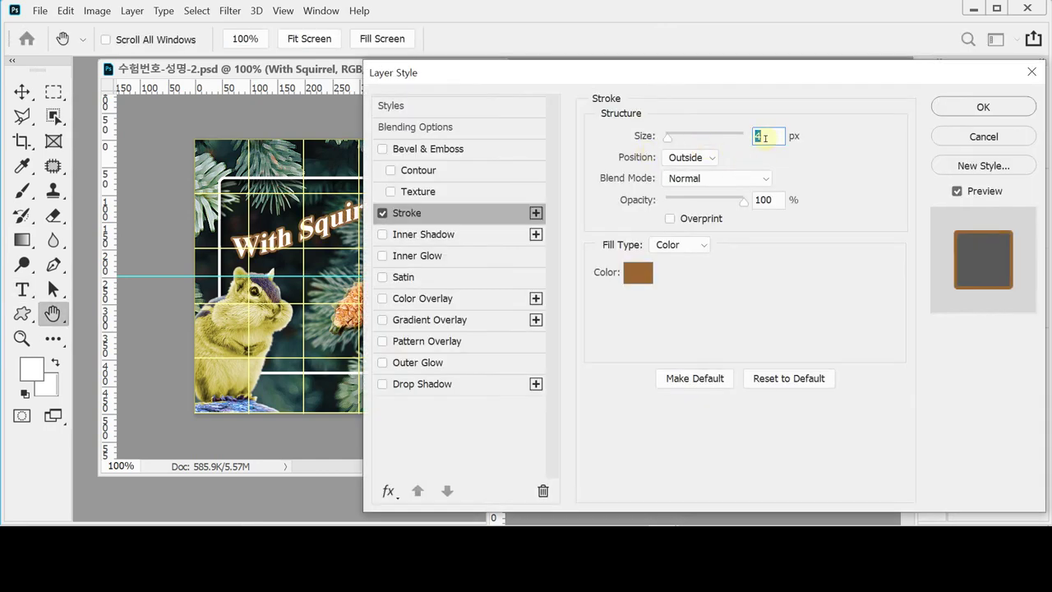
type("3")
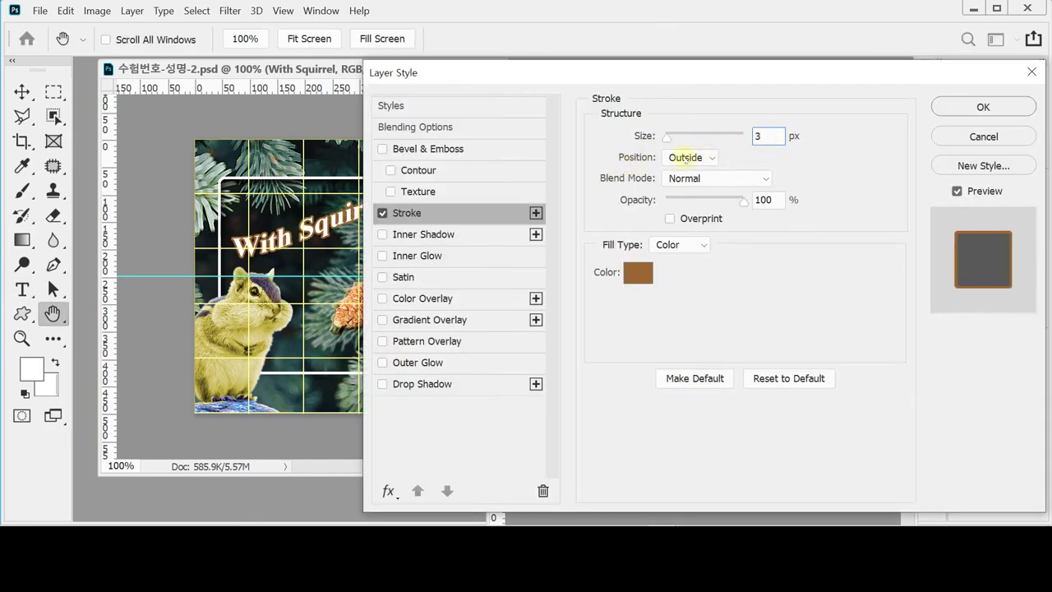
left_click(638, 280)
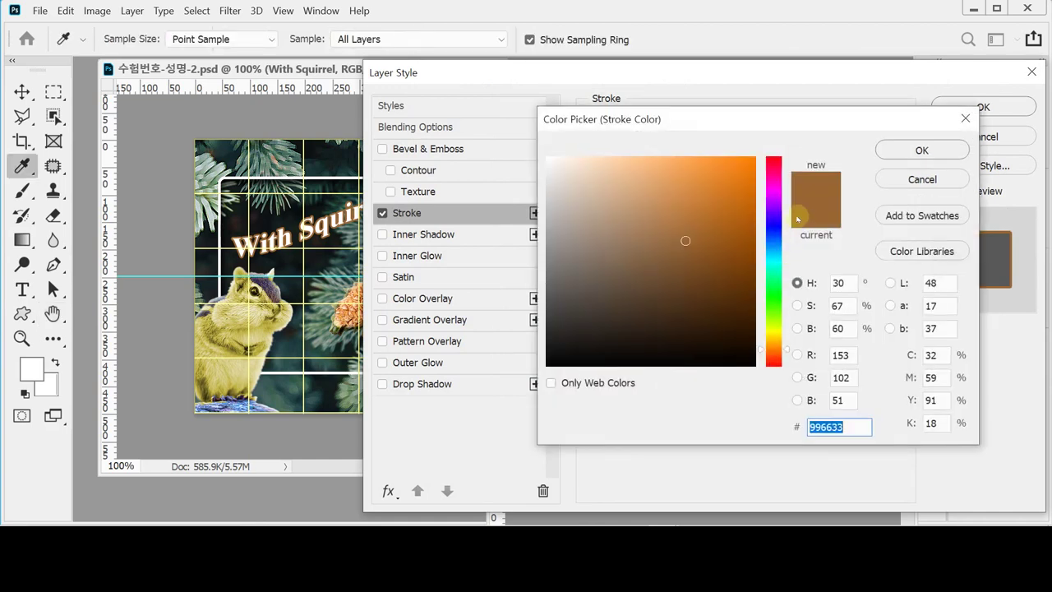
type("630")
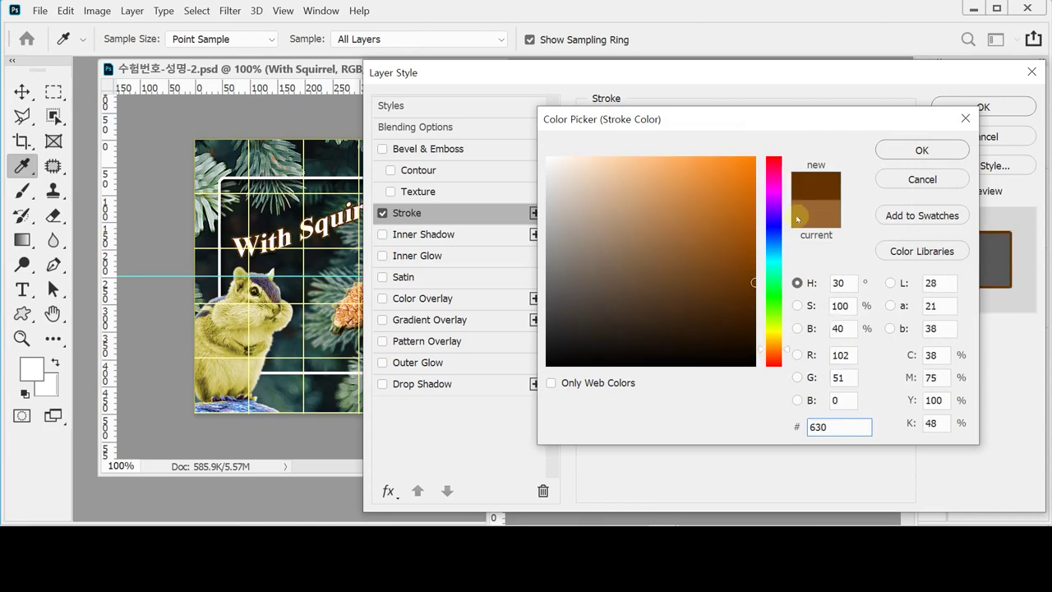
key("Return")
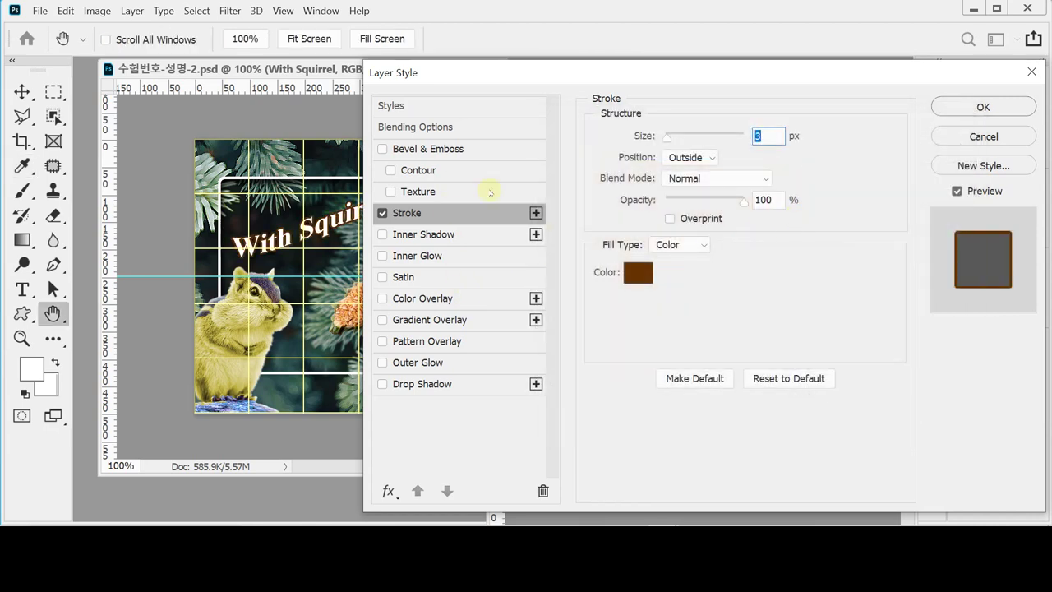
Enable a Gradient Overlay on the title and set the gradient's starting colour stop to #ccffff
left_click_drag(533, 72, 571, 71)
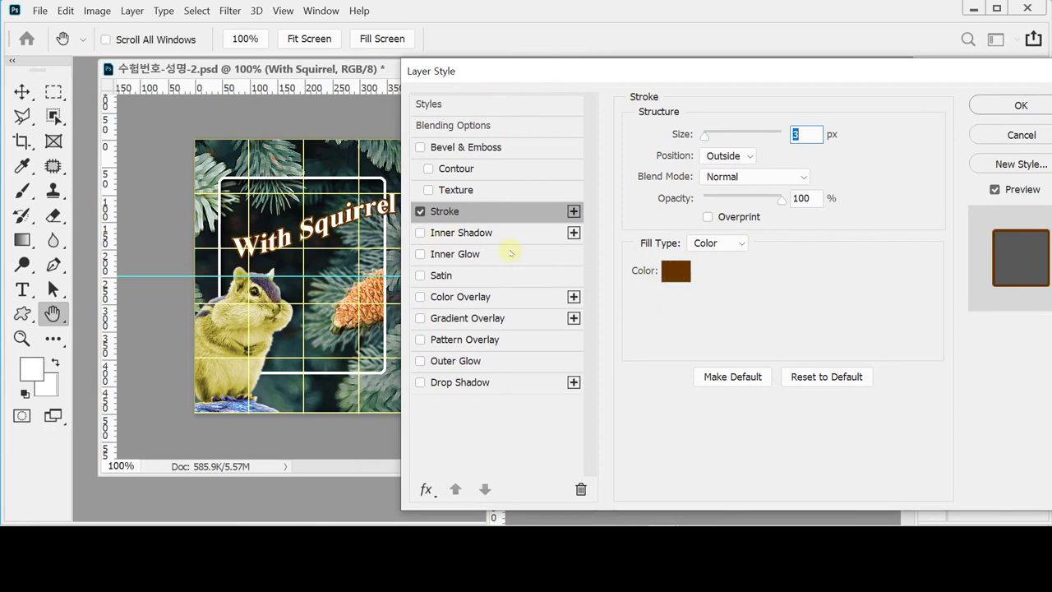
left_click(498, 320)
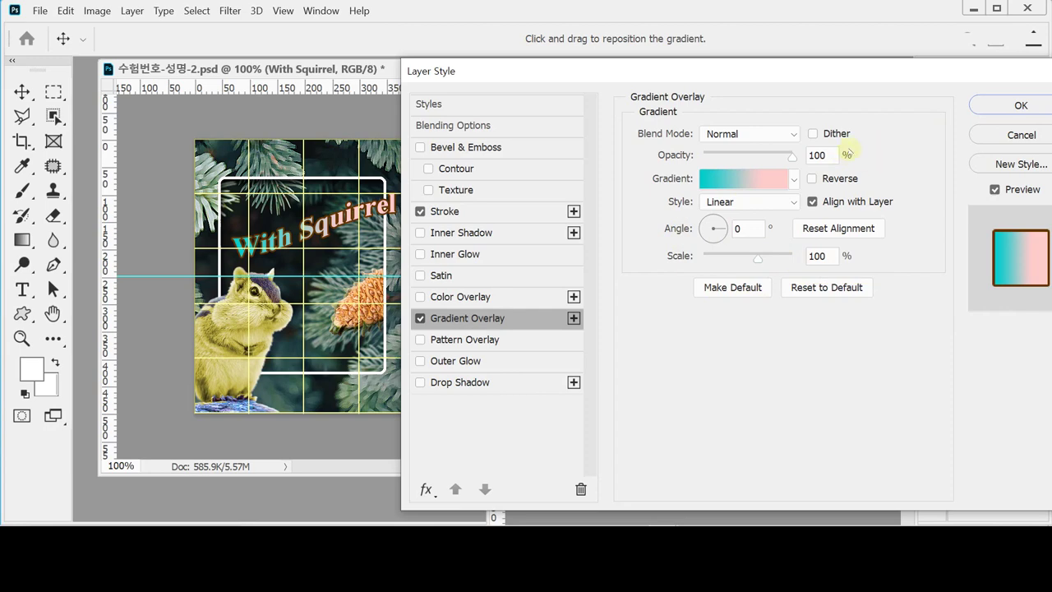
left_click(738, 184)
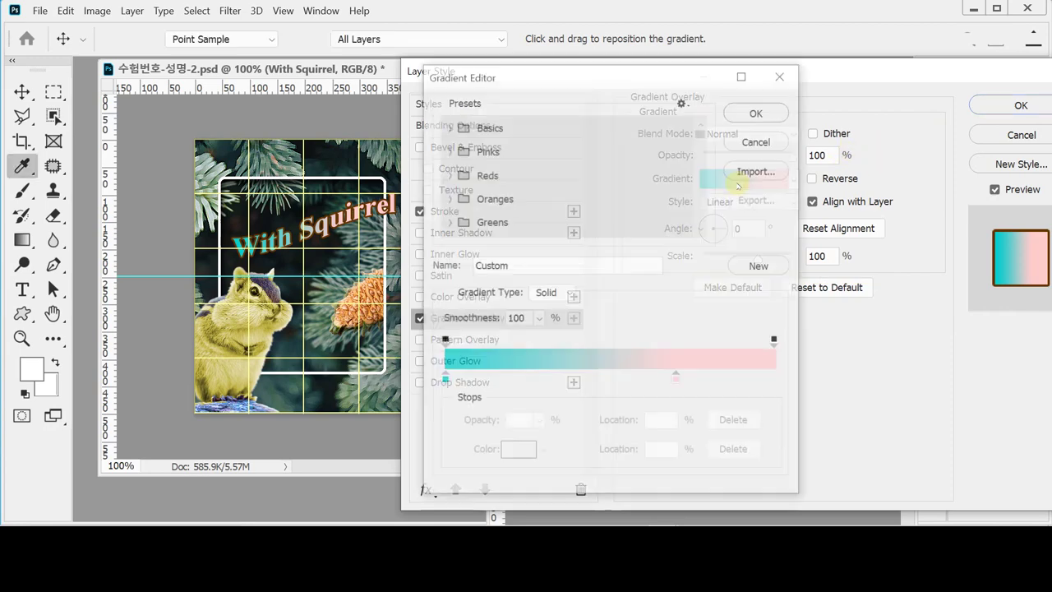
left_click_drag(611, 86, 621, 76)
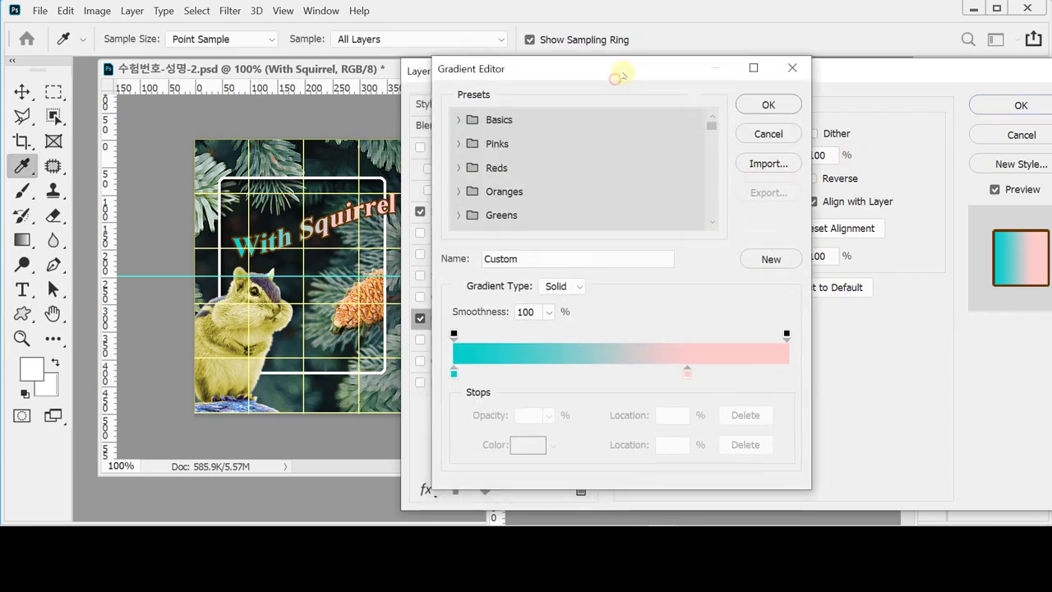
double_click(453, 373)
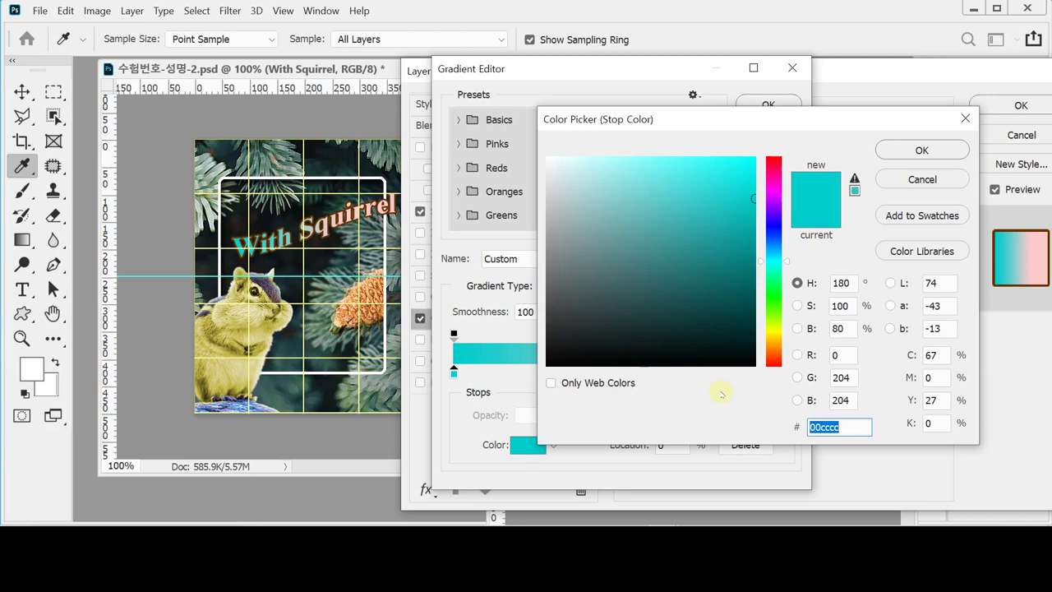
type("cff")
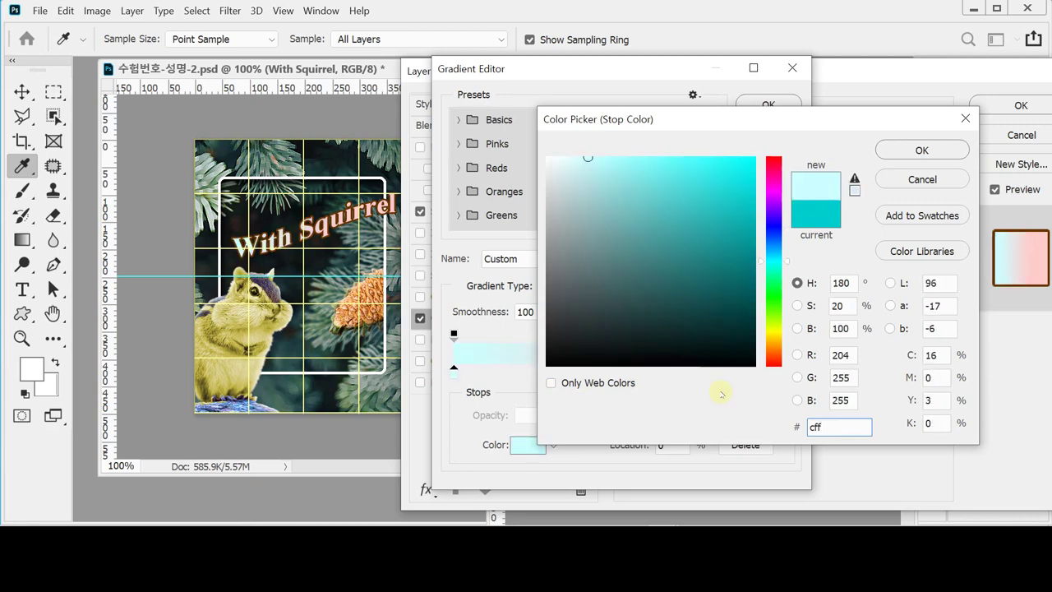
key("Return")
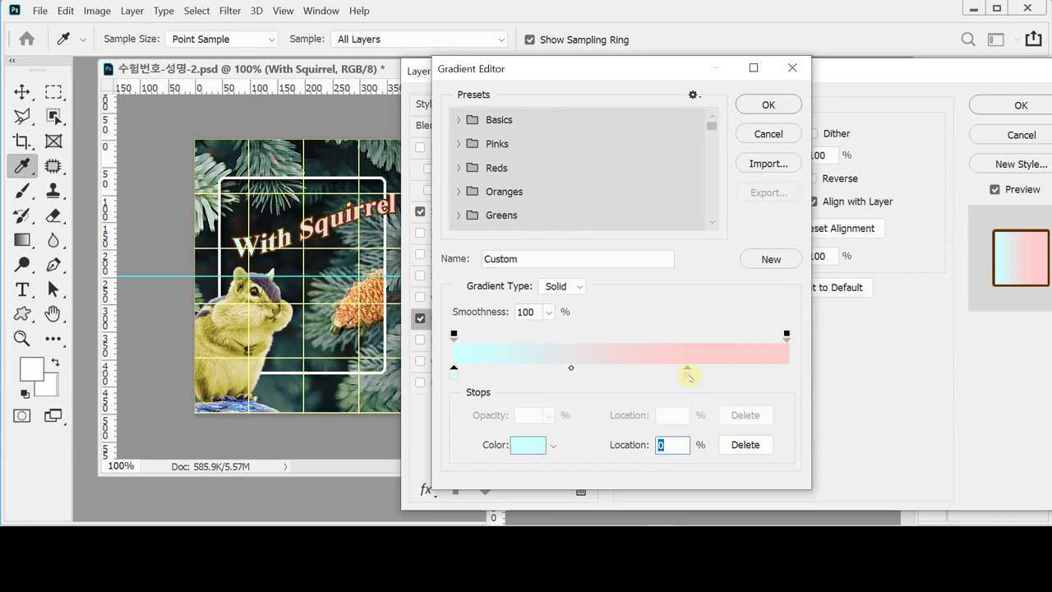
Relocate the gradient's pink colour stop to 100%, set its colour to #cc6633 and accept the edited gradient
left_click_drag(688, 375, 786, 375)
double_click(786, 376)
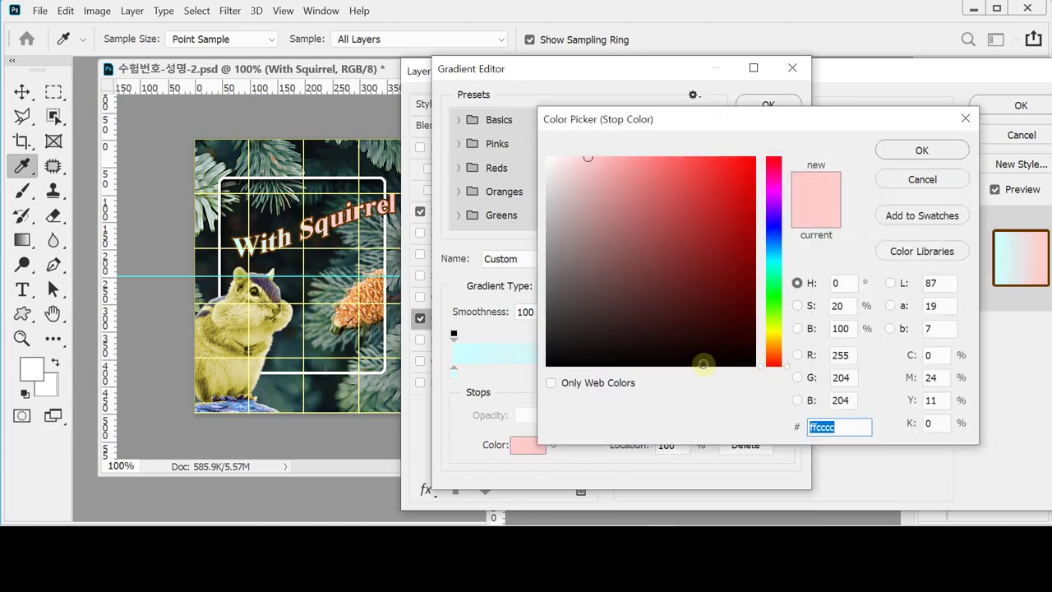
type("c63")
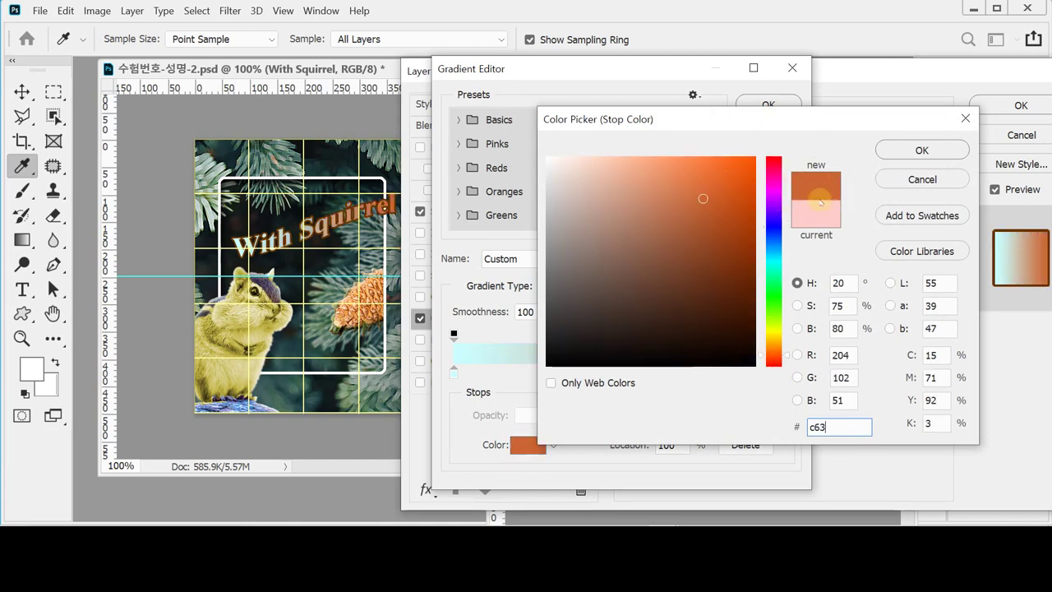
left_click(911, 151)
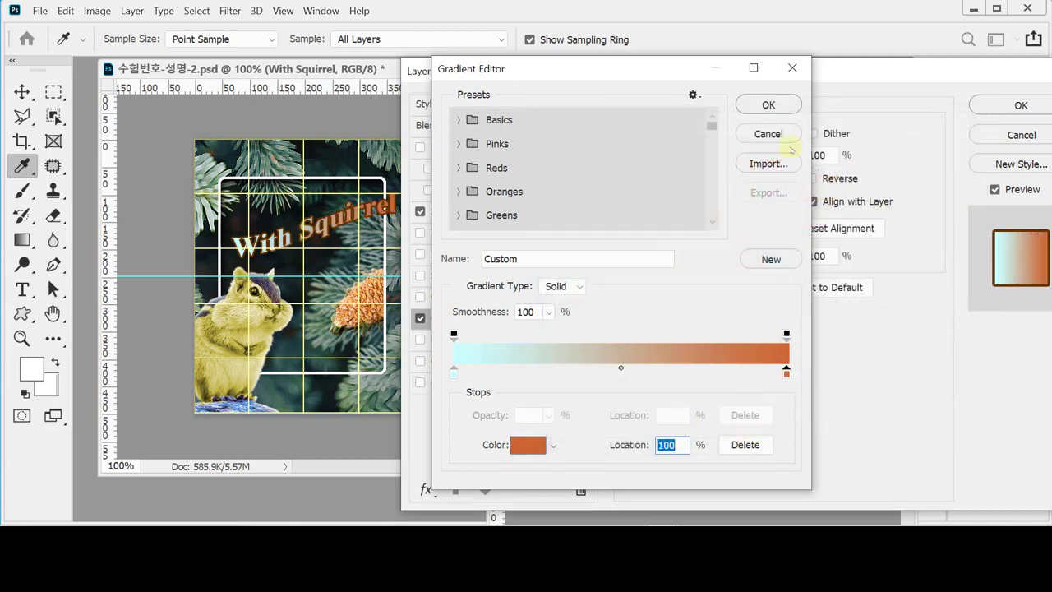
left_click(769, 105)
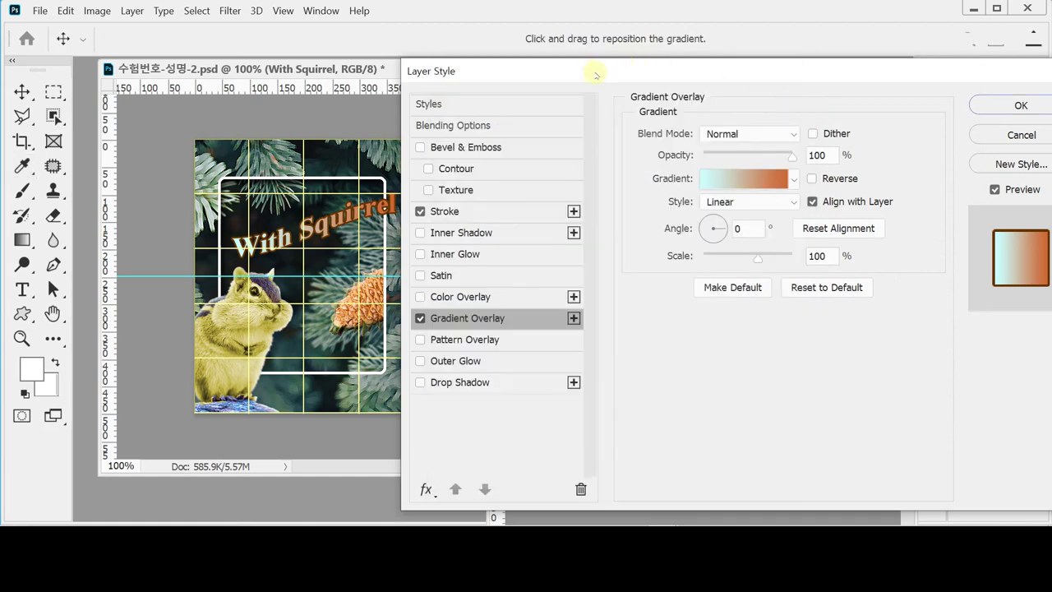
left_click_drag(596, 73, 606, 70)
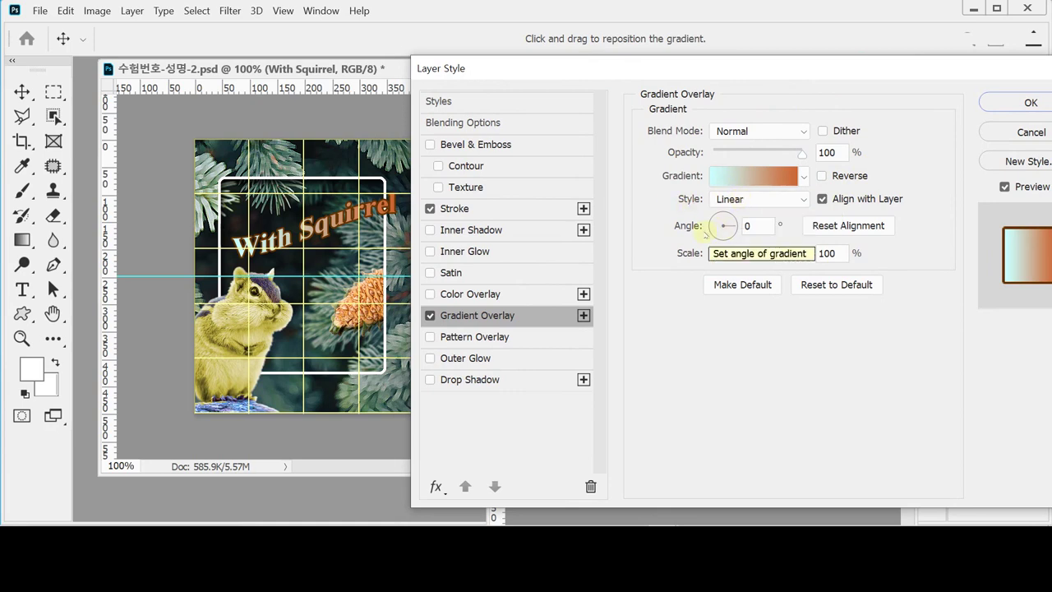
Try out vertical, slanted and near-horizontal angles for the title's gradient overlay
left_click(723, 240)
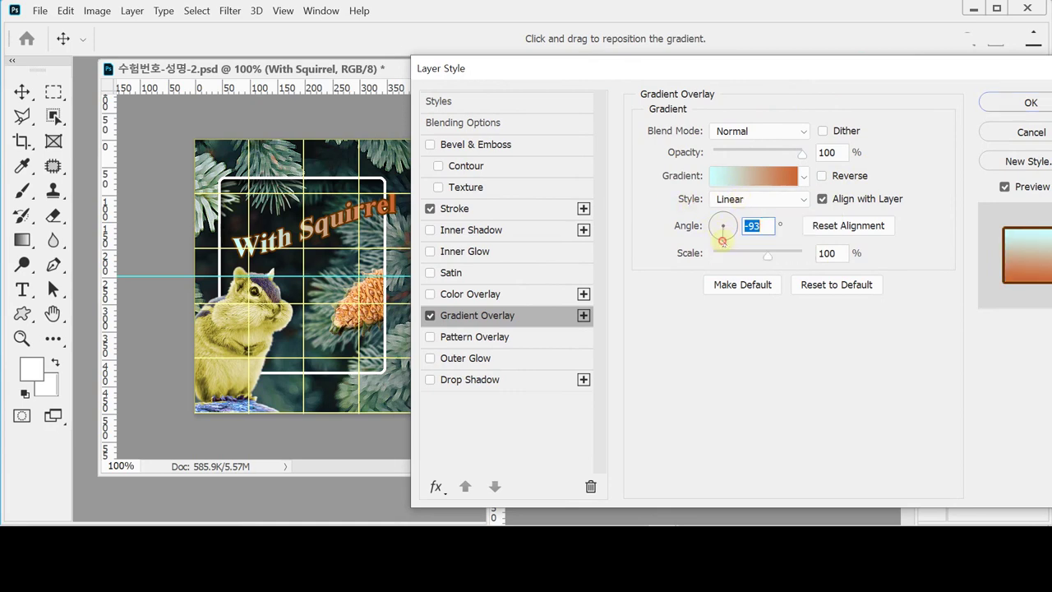
left_click(724, 218)
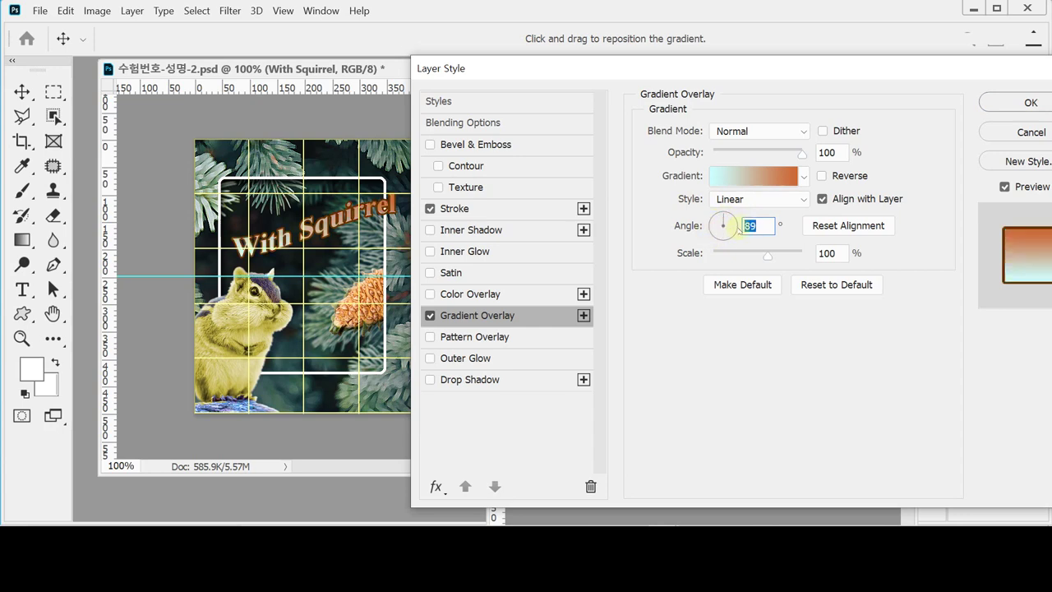
left_click(734, 225)
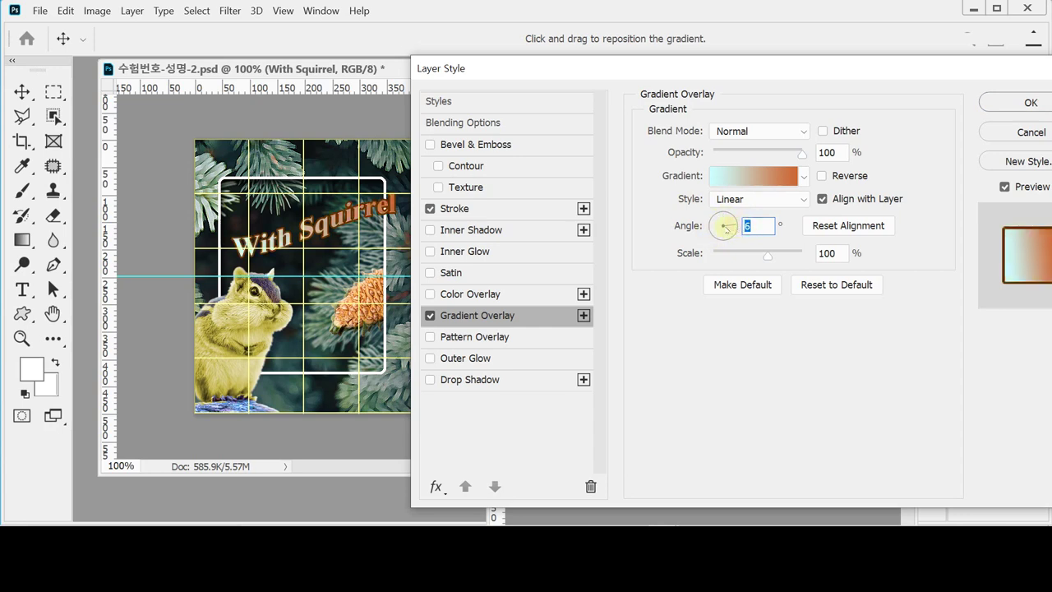
left_click(715, 230)
left_click(721, 236)
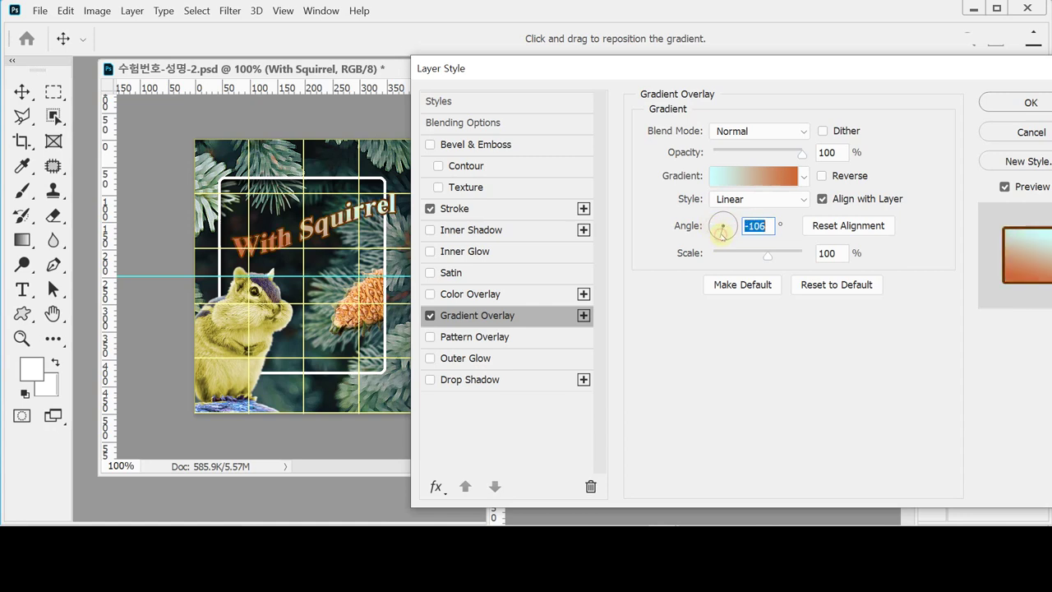
left_click(727, 230)
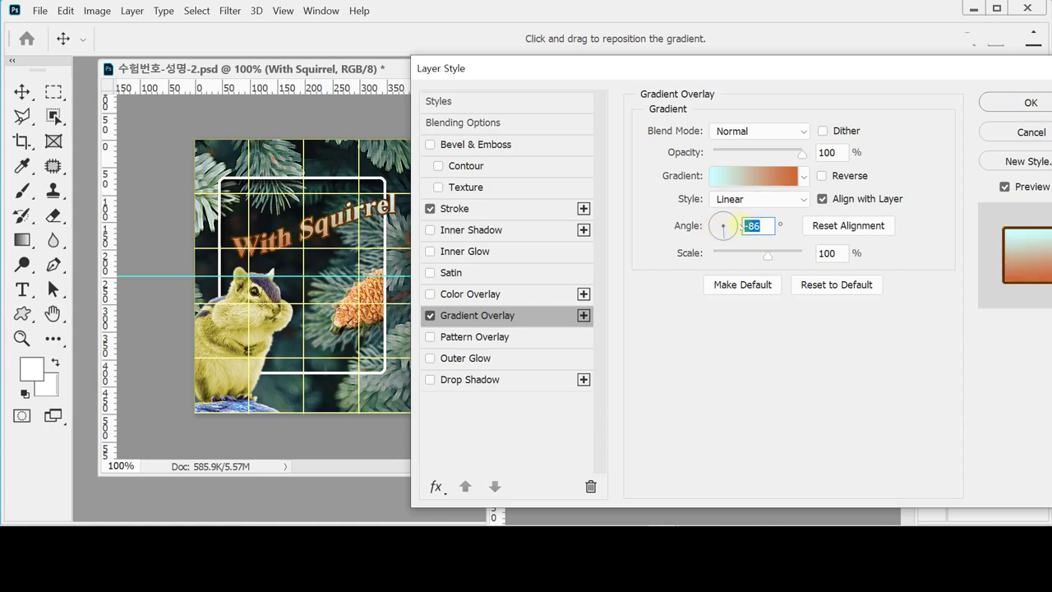
left_click(734, 225)
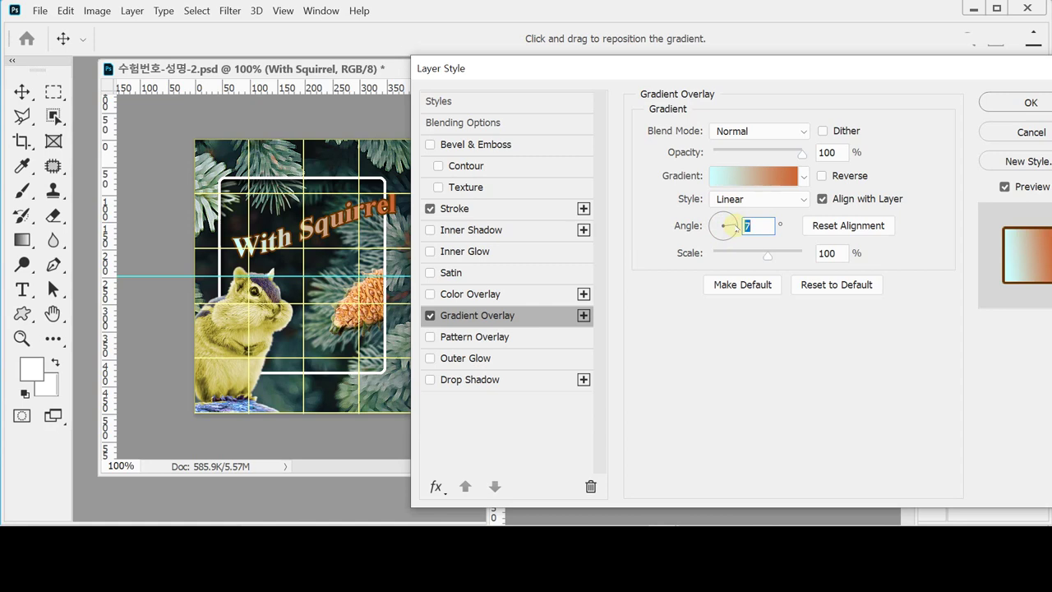
Set the title's gradient overlay angle to 0°, apply the layer style and save the PSD
type("0")
left_click(1037, 104)
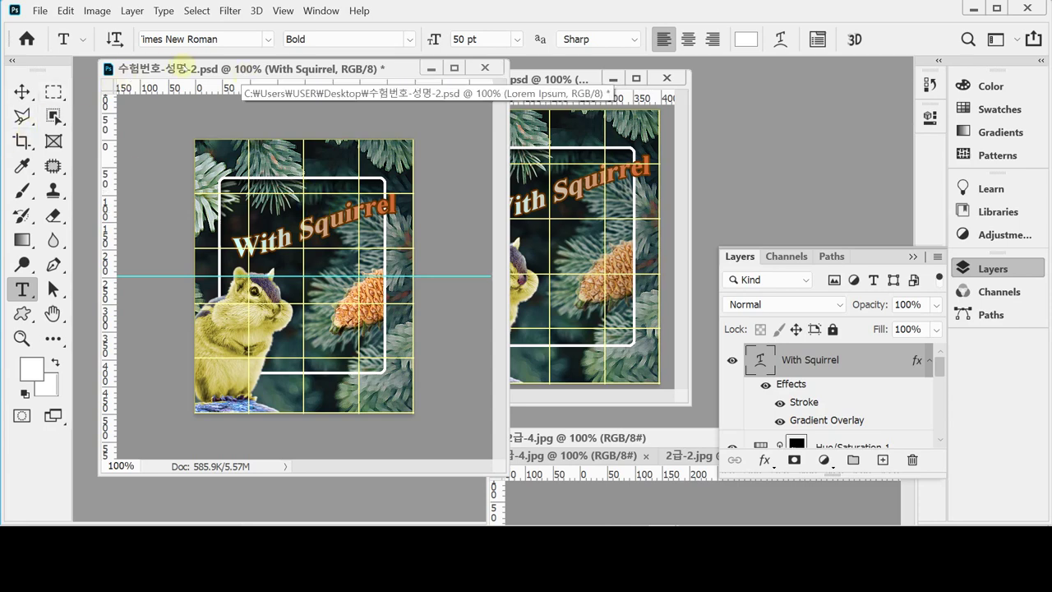
key("ctrl+s")
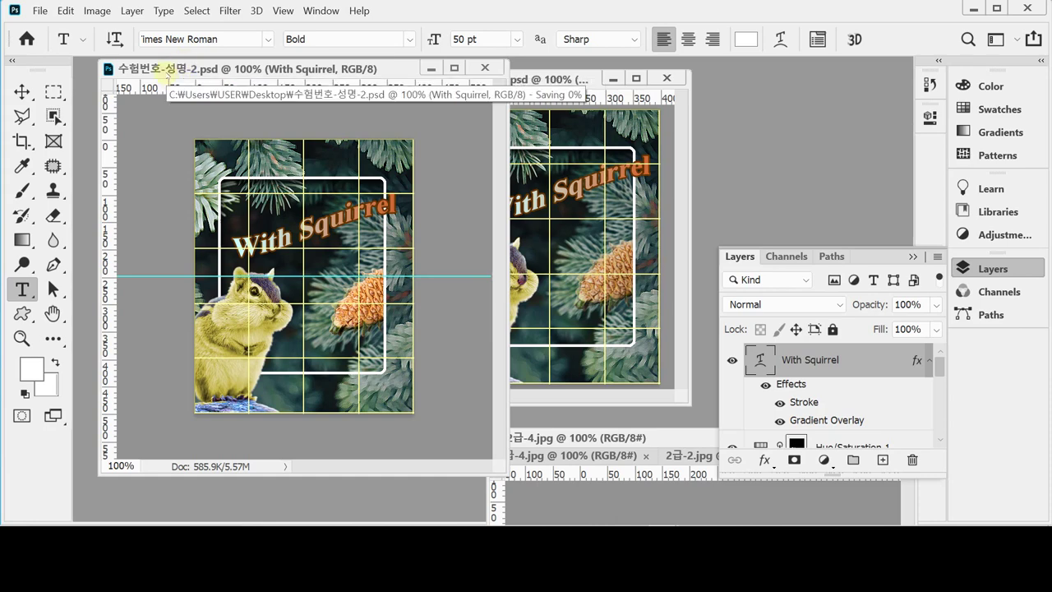
Collapse the layer list and hide the grid and guides on the squirrel composite
left_click(982, 269)
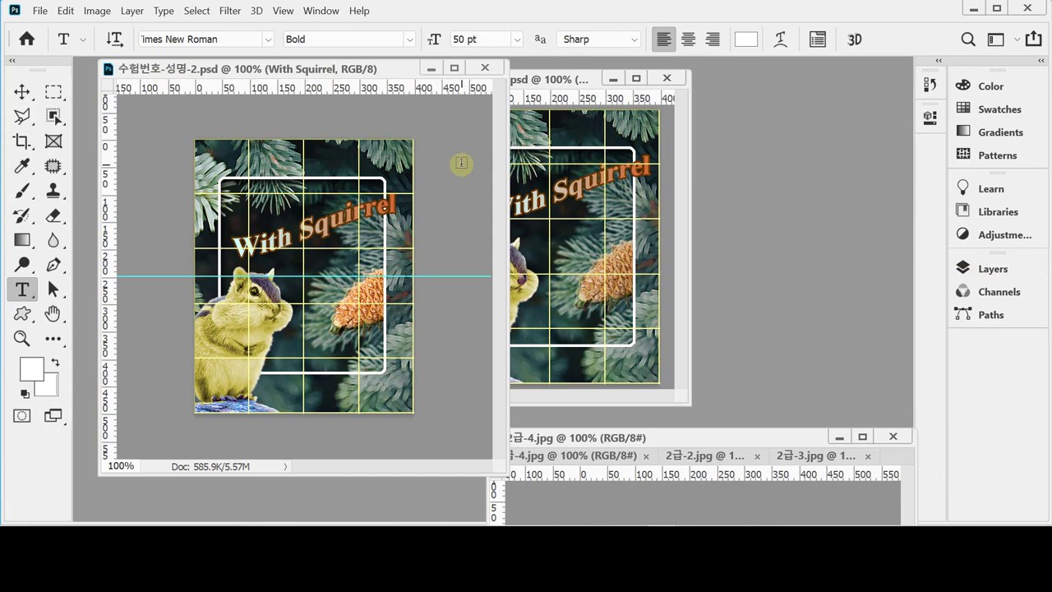
key("ctrl+apostrophe")
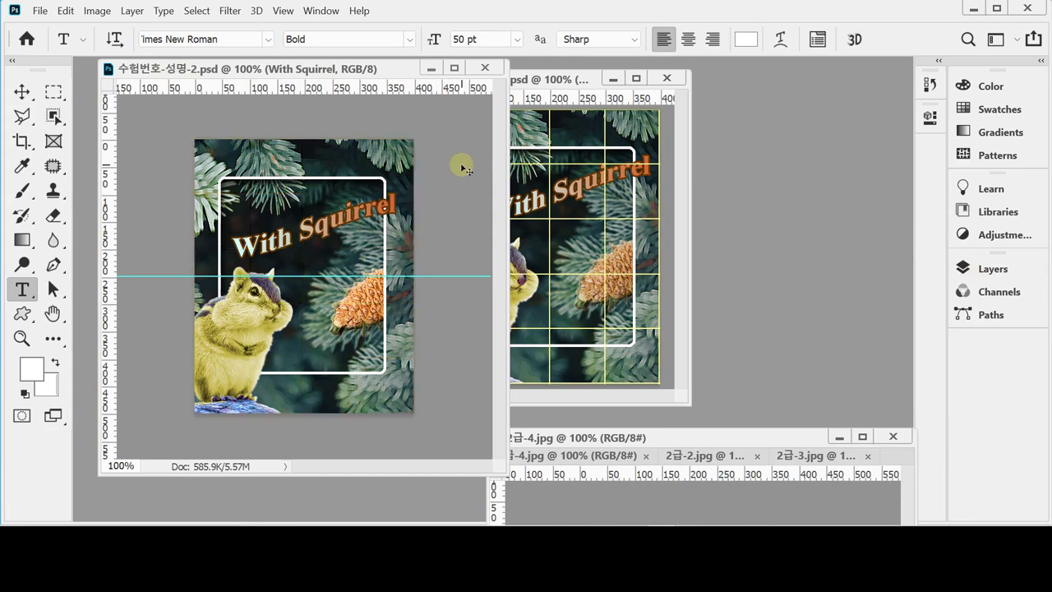
key("ctrl+semicolon")
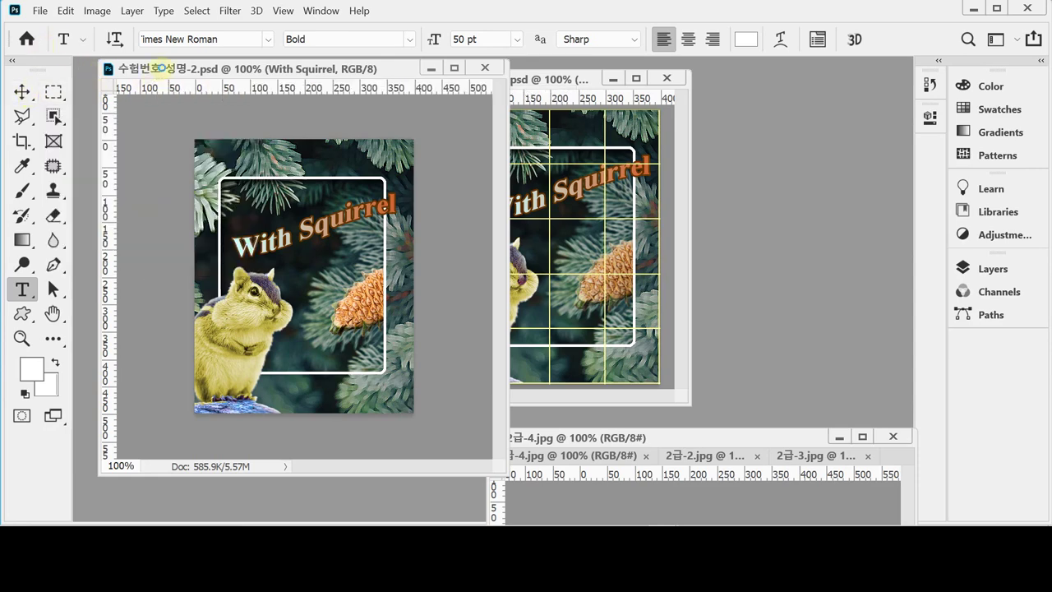
Save the composite in JPEG format as 수험번호-성명-2.jpg in the GTQ folder under Documents
key("ctrl+shift+s")
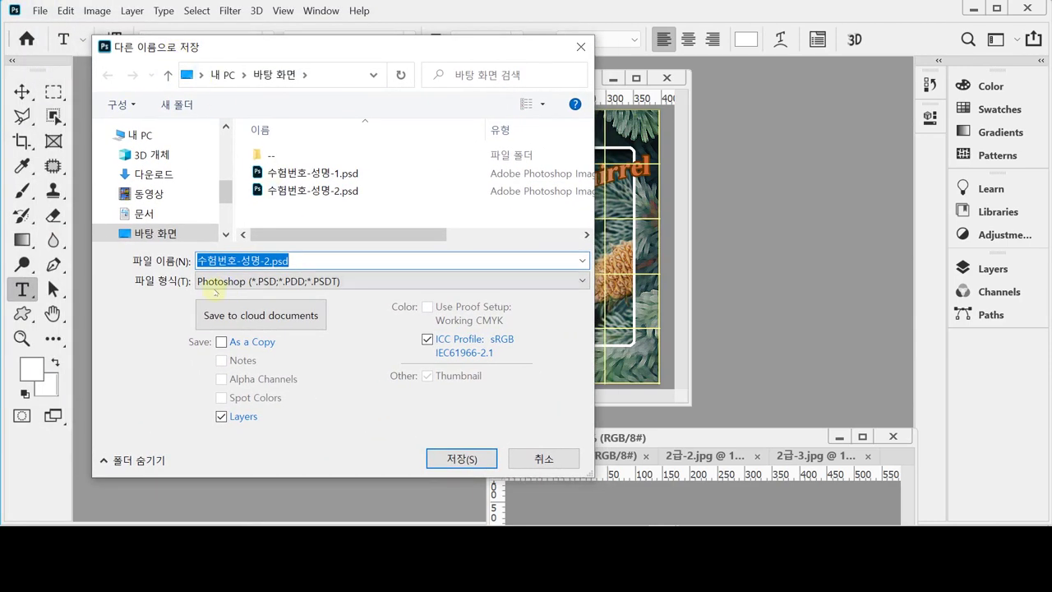
left_click(220, 281)
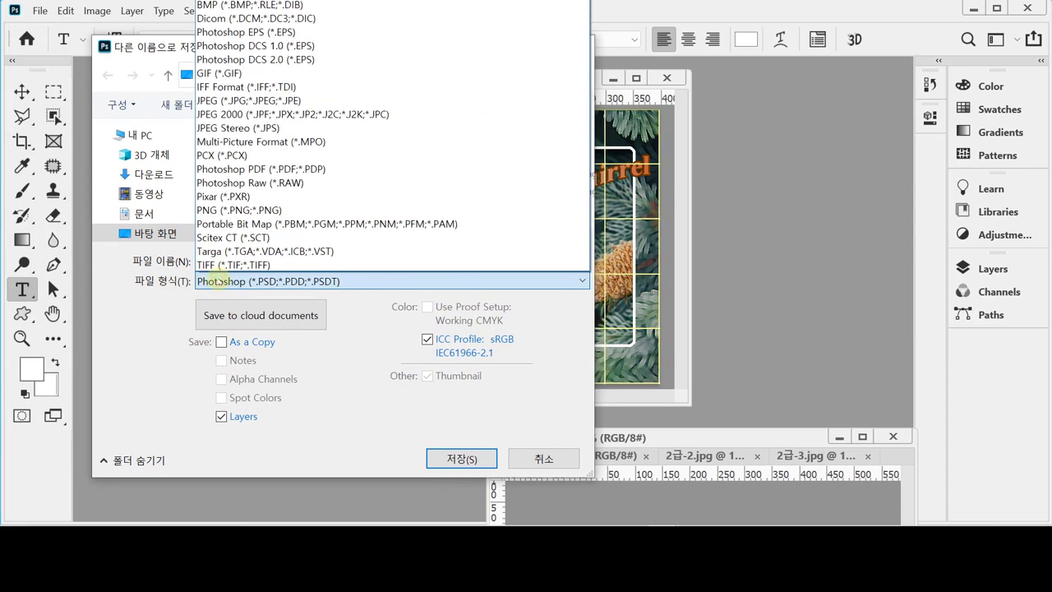
left_click(225, 101)
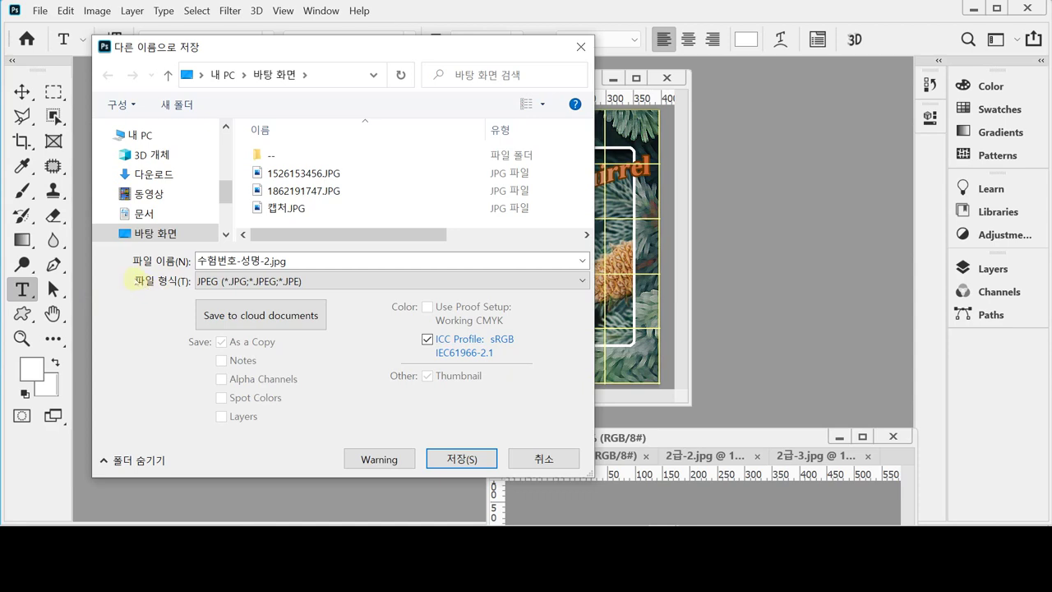
left_click(159, 214)
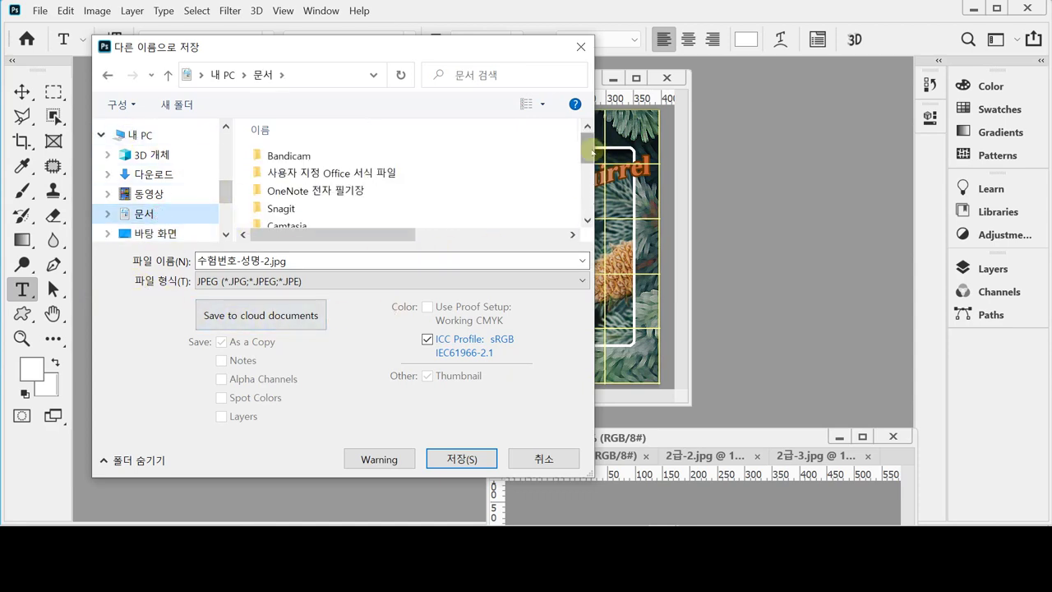
scroll(411, 176, "down", 3)
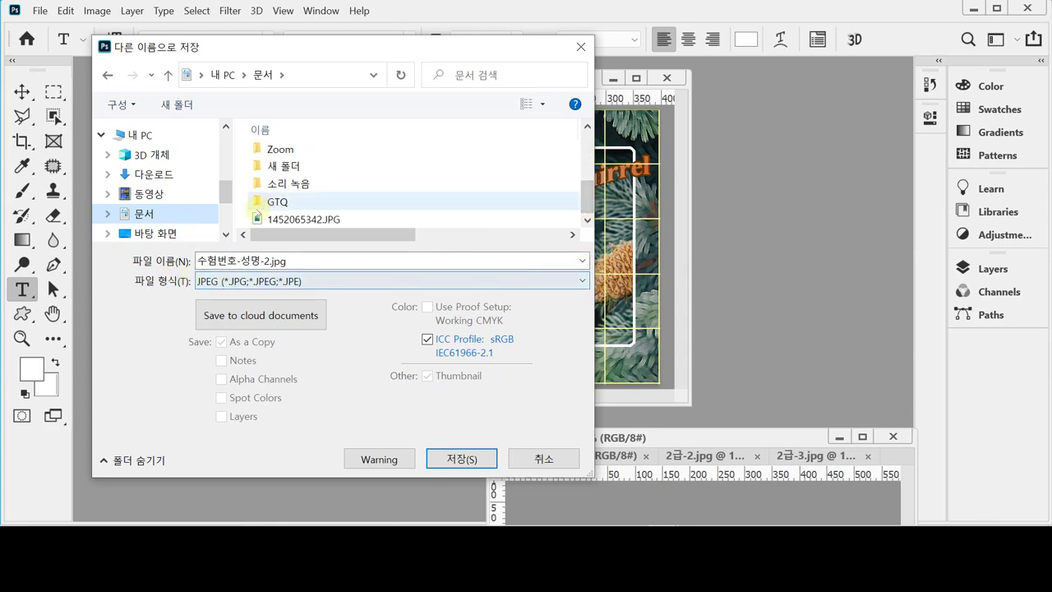
double_click(271, 201)
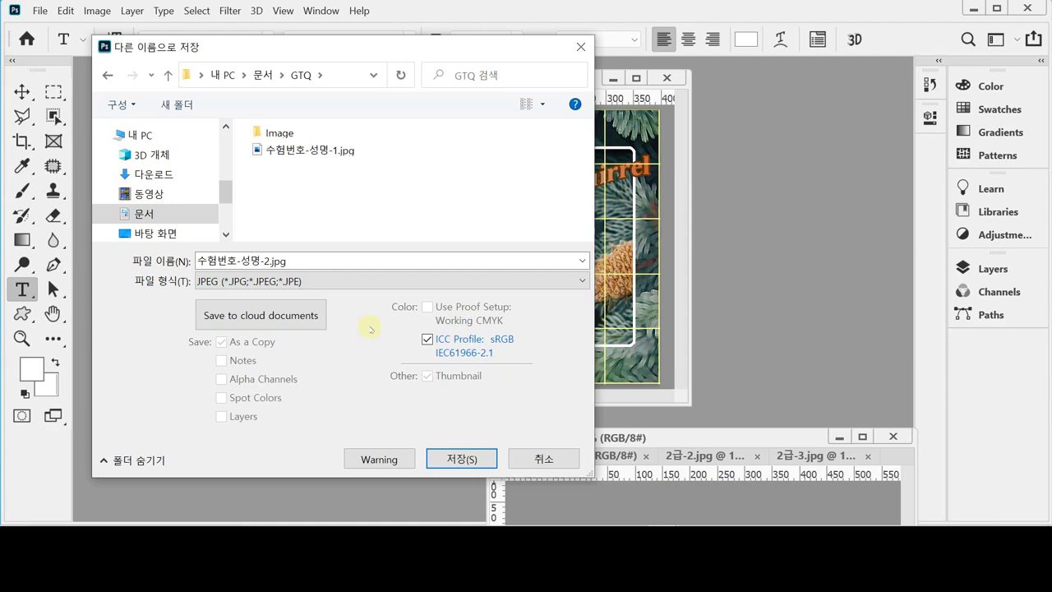
double_click(220, 261)
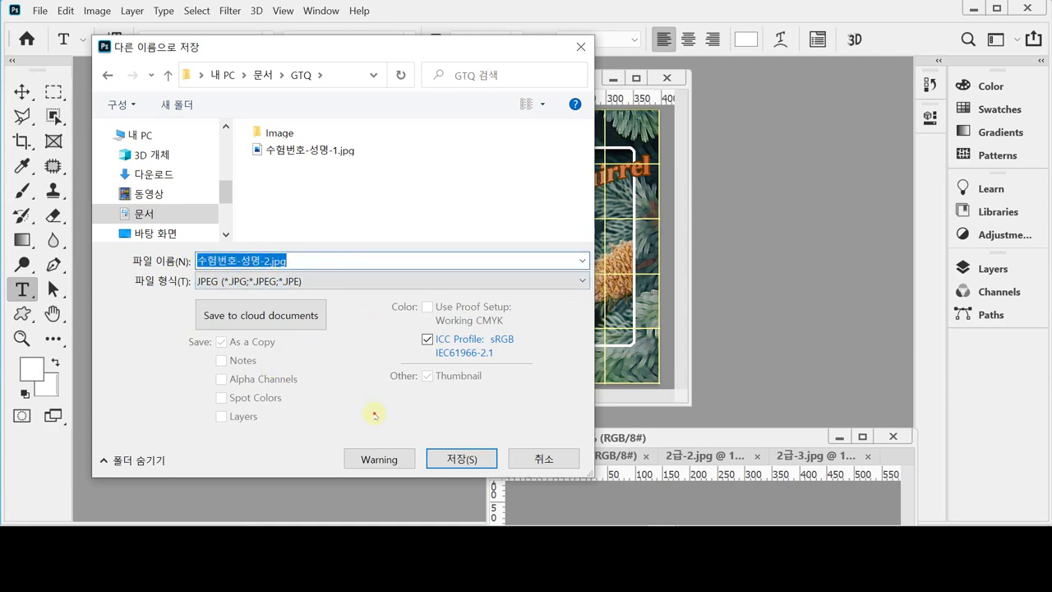
left_click(461, 459)
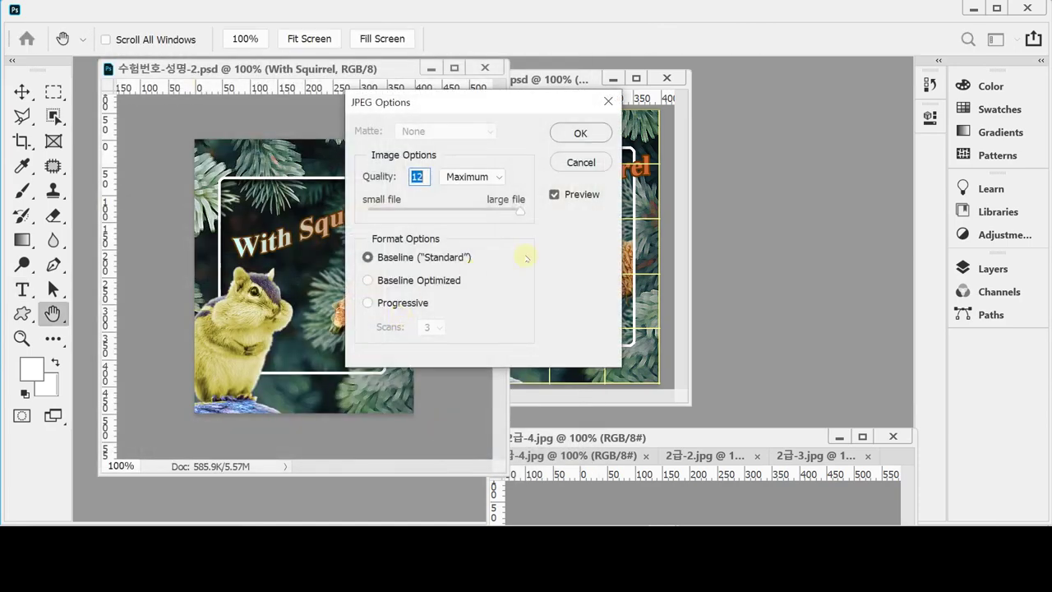
Set the JPEG quality to High and accept the JPEG options
left_click(466, 176)
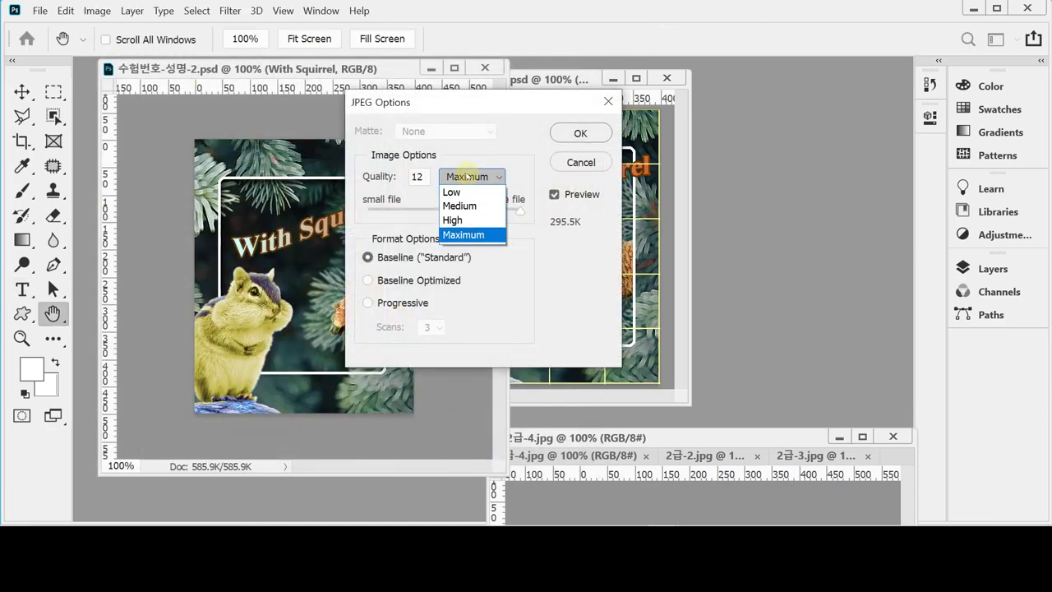
left_click(475, 221)
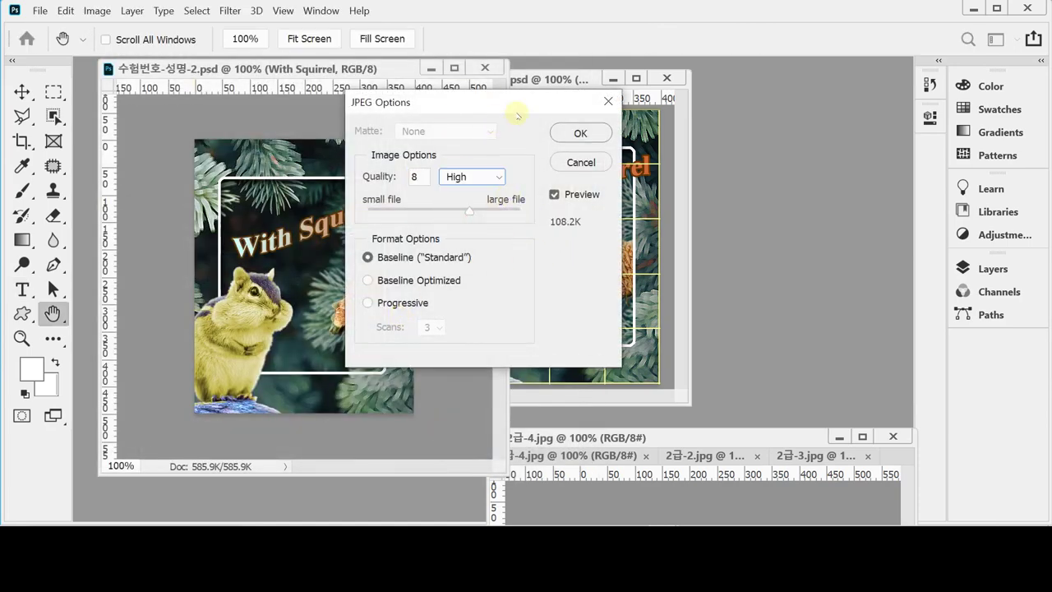
left_click(580, 133)
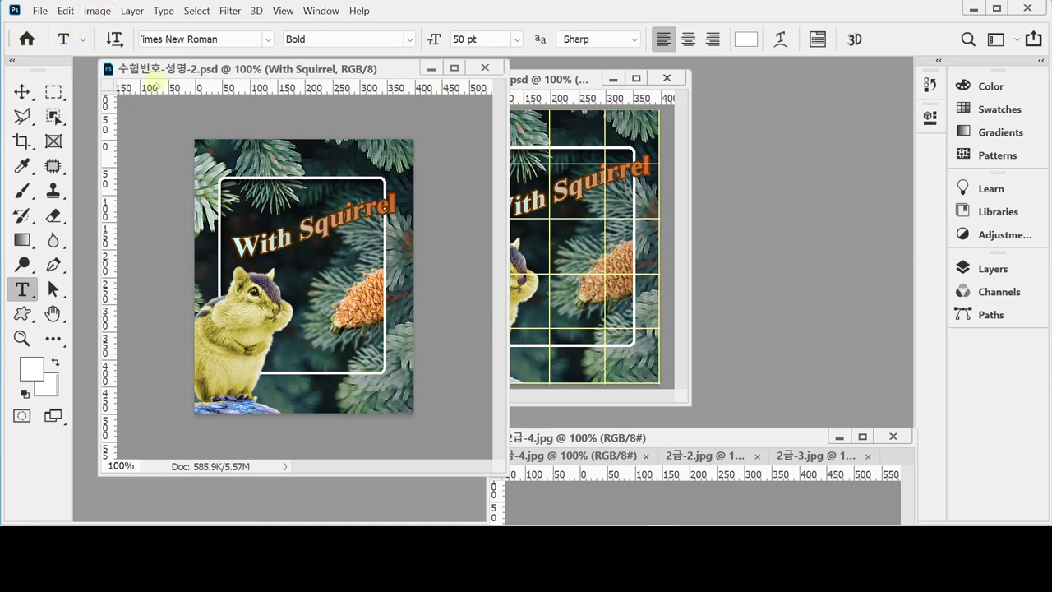
Resize the composite image to a width of 40 pixels, keeping its proportions
left_click(96, 11)
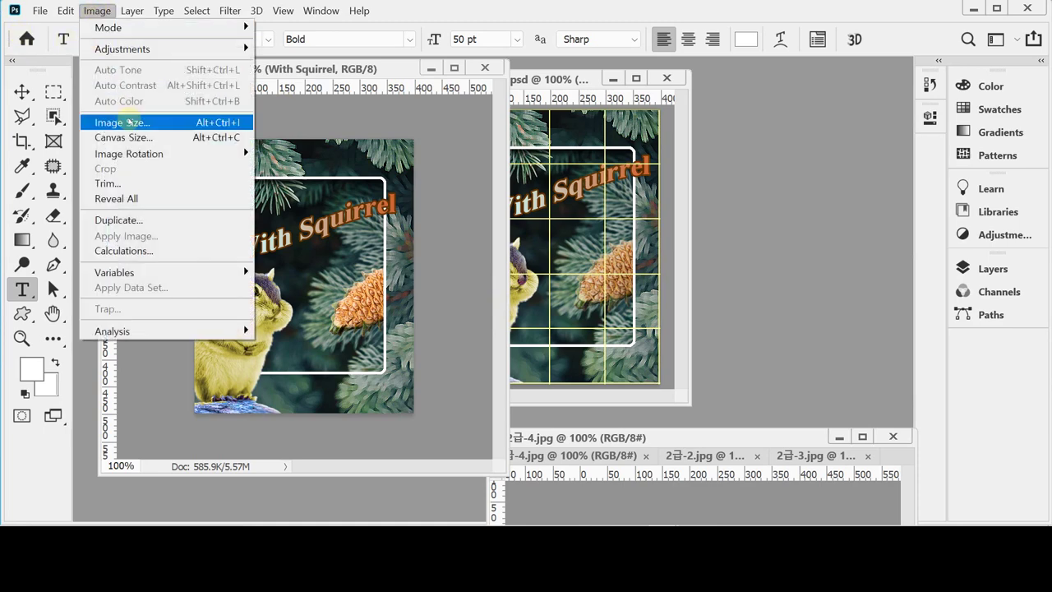
left_click(130, 122)
type("40")
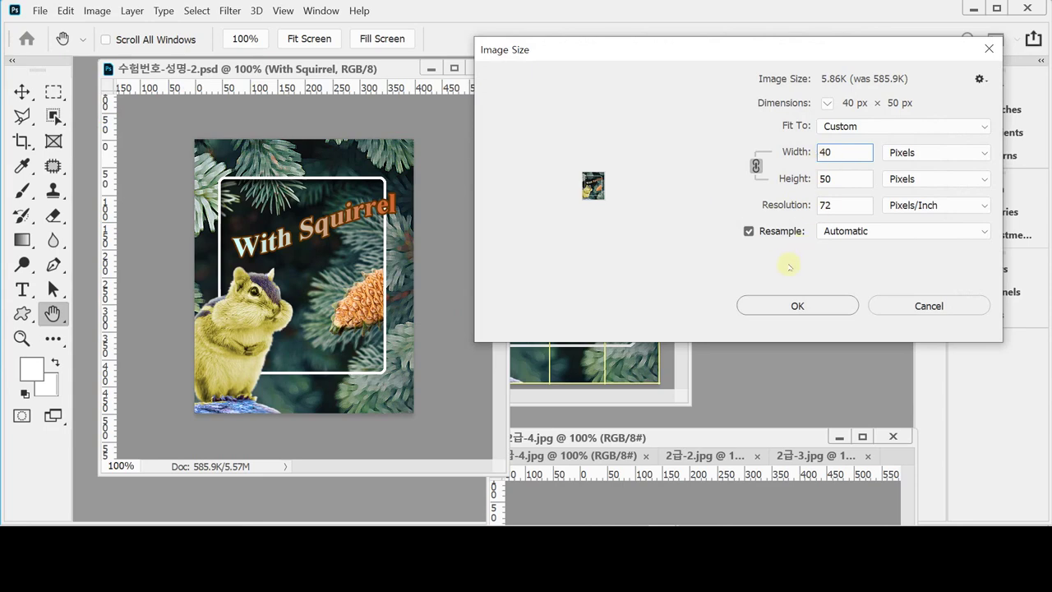
left_click(776, 305)
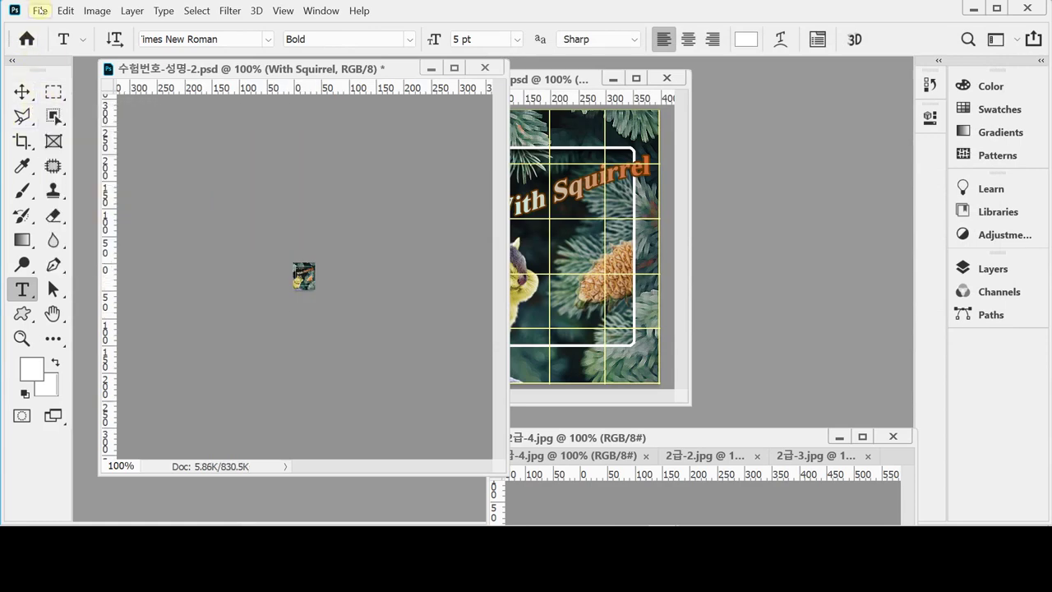
Save the reduced image as the layered file 수험번호-성명-2.psd in the GTQ folder under Documents
left_click(39, 11)
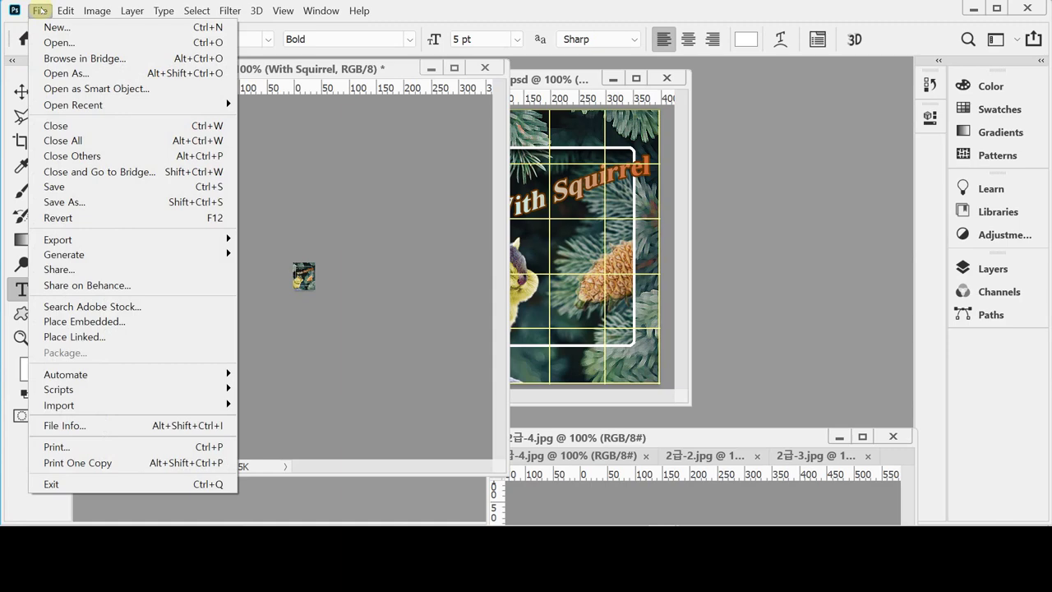
left_click(67, 202)
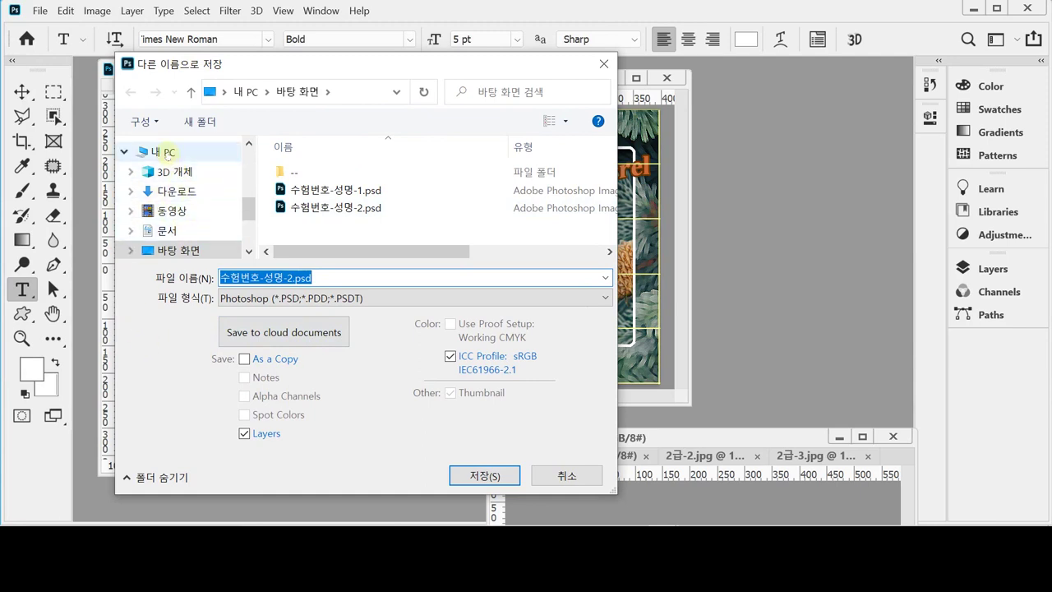
left_click(164, 152)
left_click(167, 230)
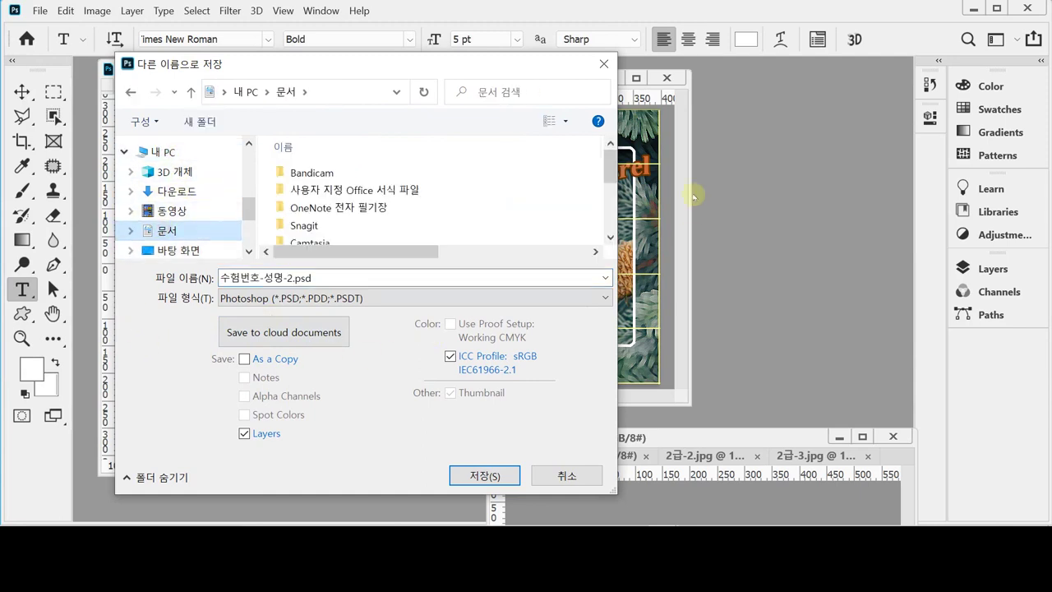
left_click_drag(611, 165, 611, 213)
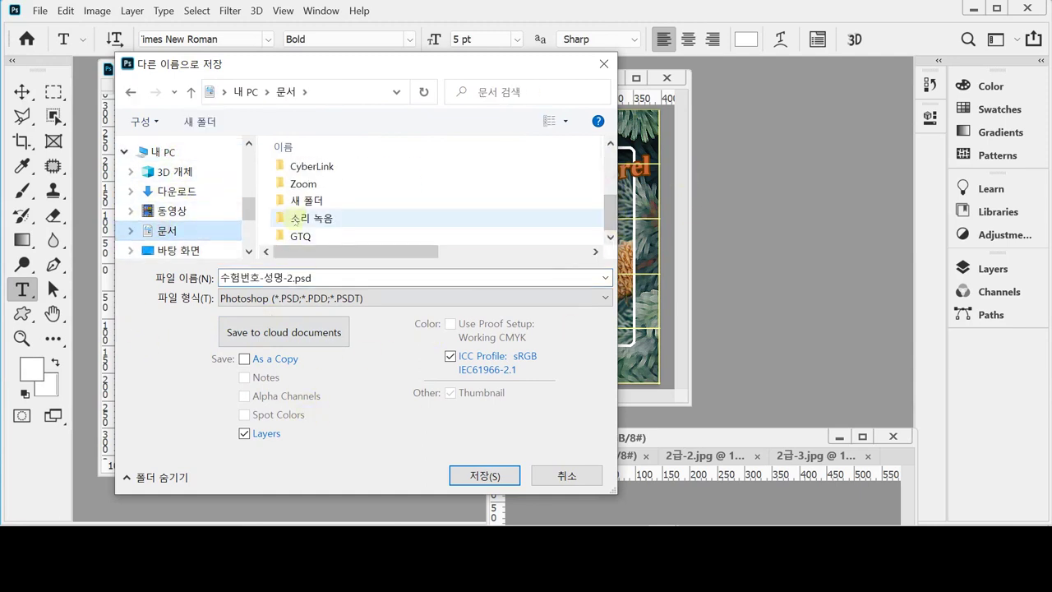
double_click(300, 236)
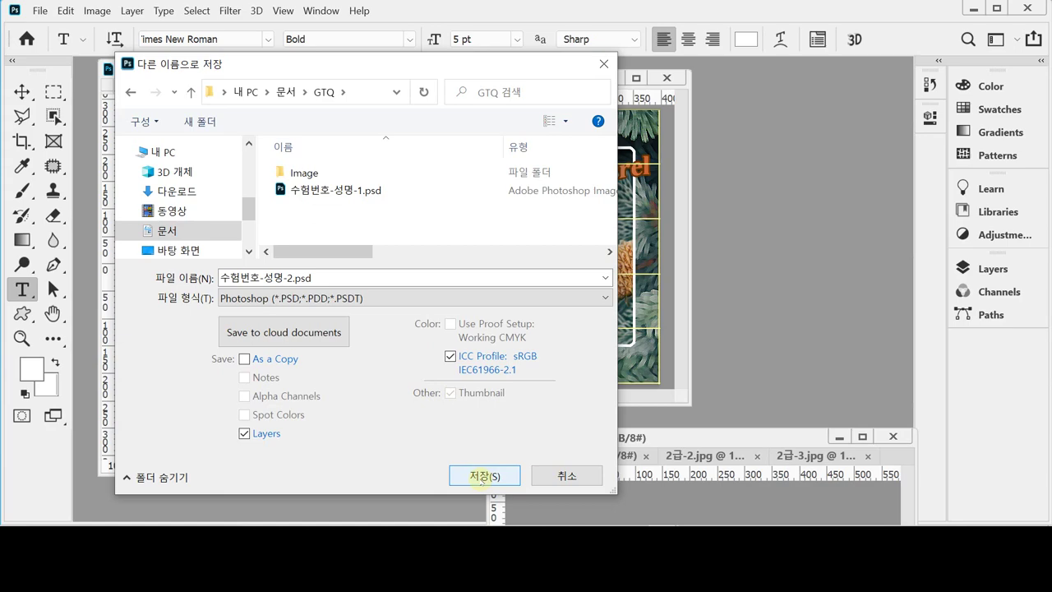
left_click(481, 475)
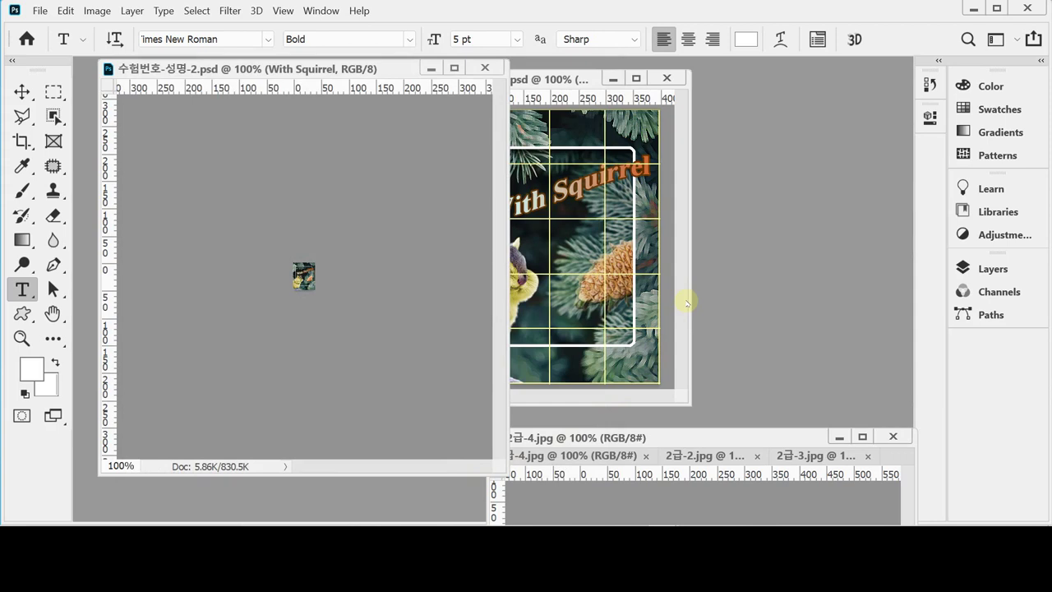
Bring the full-size reference composite's window to the front for review
left_click(556, 80)
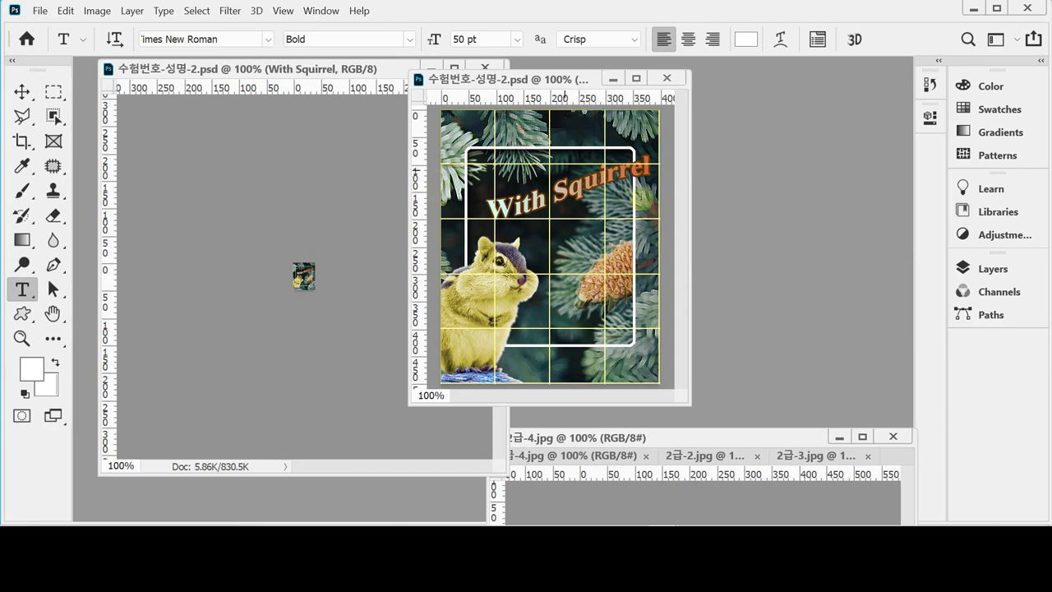
left_click_drag(692, 269, 734, 272)
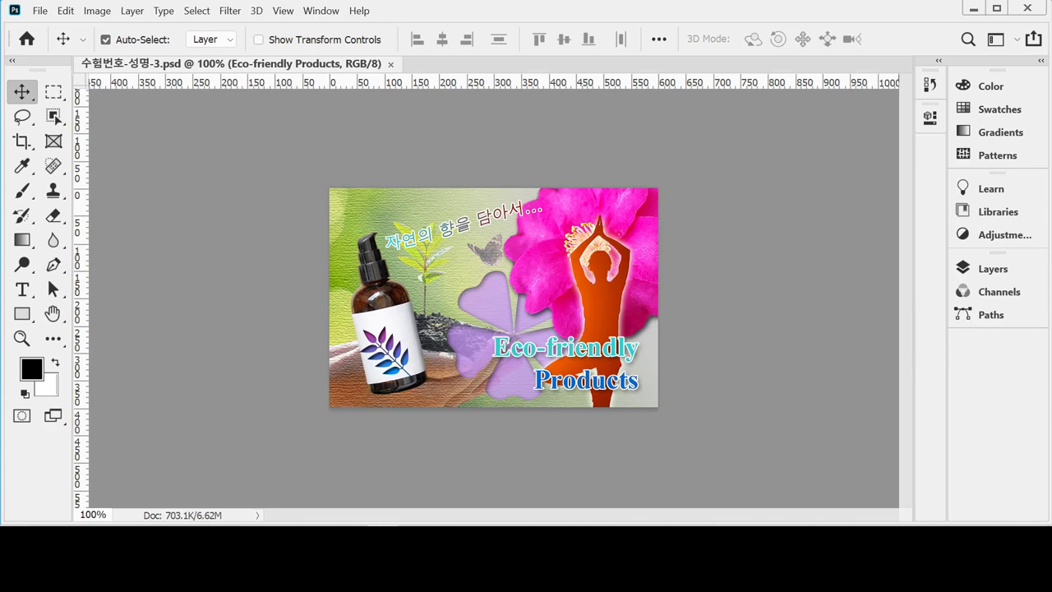
Create a new 600 × 400 pixel document at 72 pixels/inch in 8-bit RGB Color with a white background
key("ctrl+n")
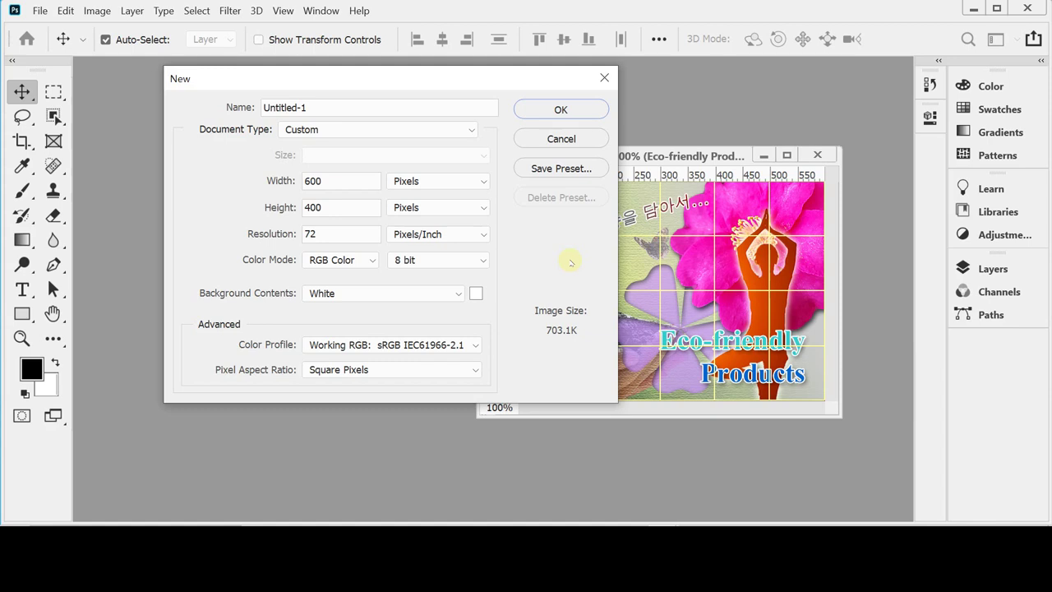
key("Return")
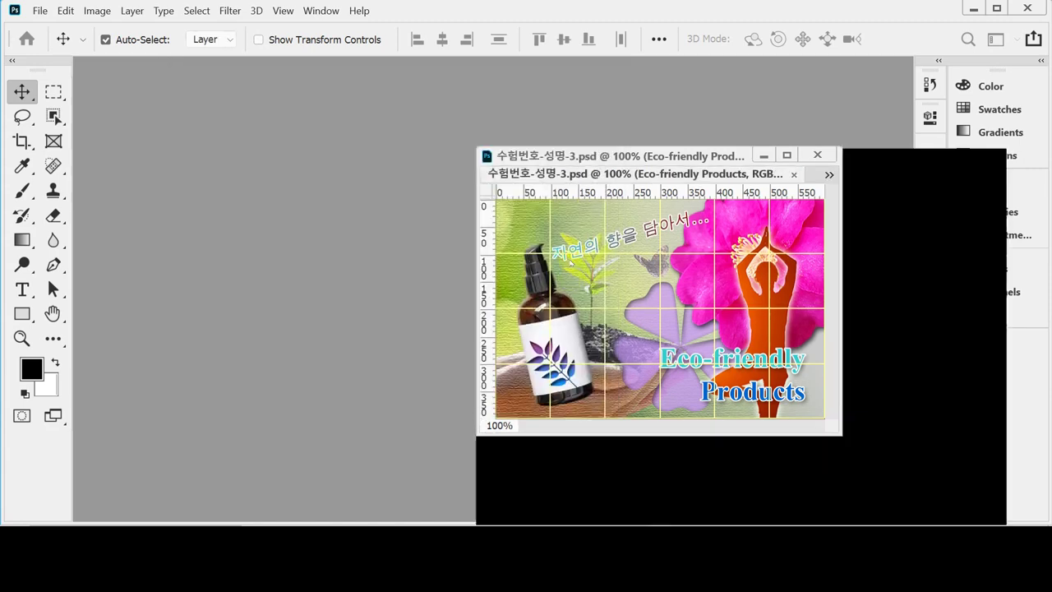
Float the new blank document in its own window and arrange it beside the reference composite's window
left_click_drag(660, 183, 136, 113)
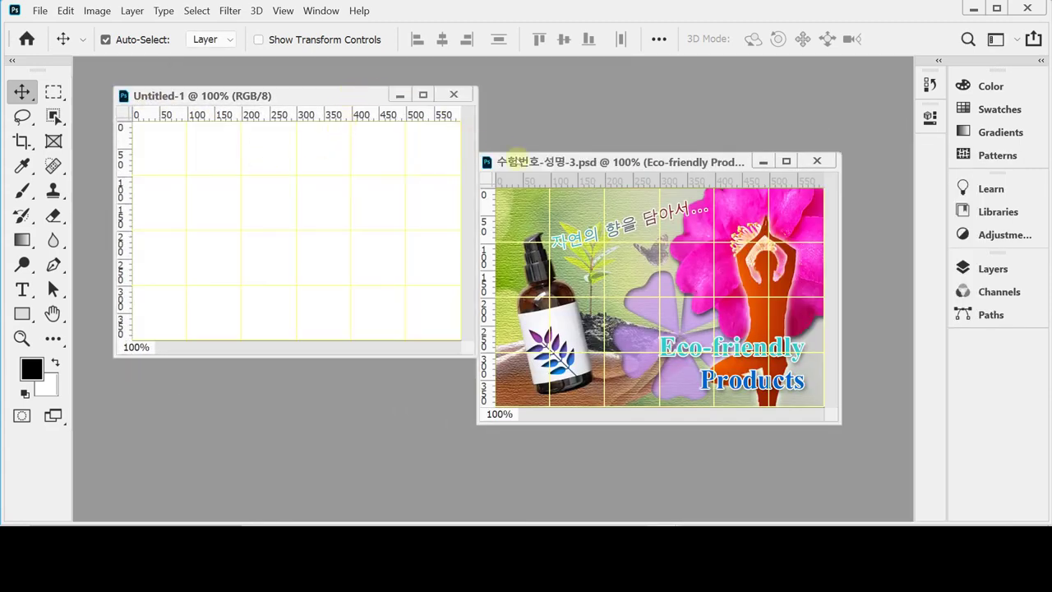
left_click_drag(518, 162, 549, 160)
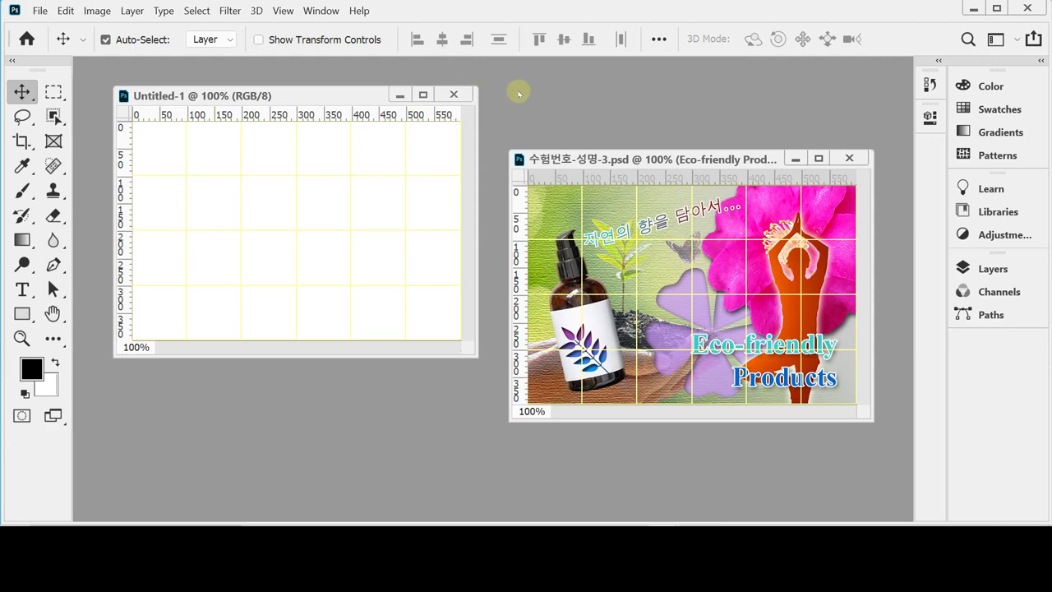
left_click_drag(314, 99, 317, 123)
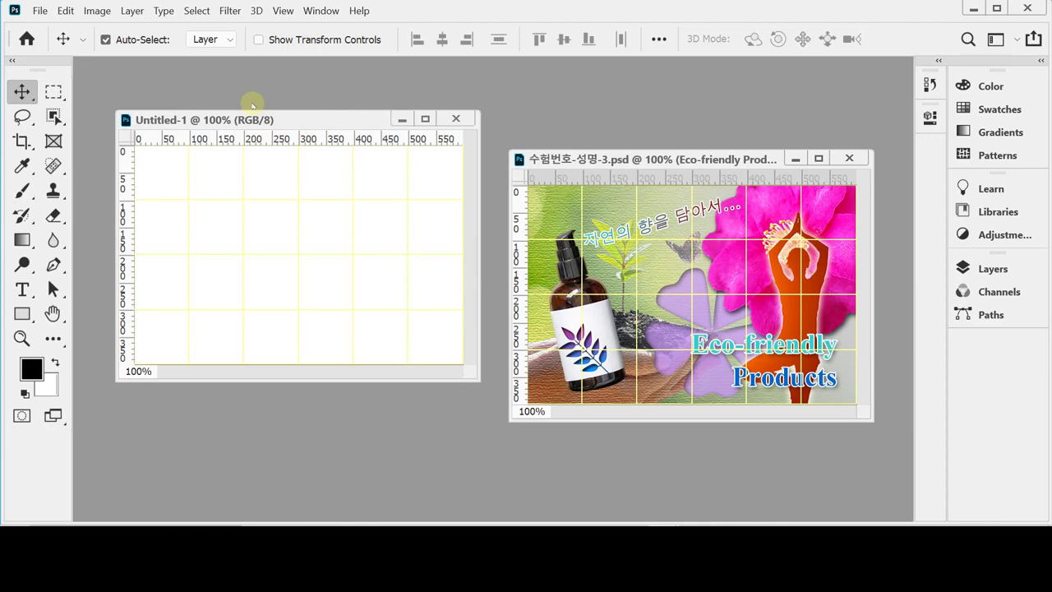
Set the foreground color to #cccccc and fill the new document's background with it
left_click(33, 373)
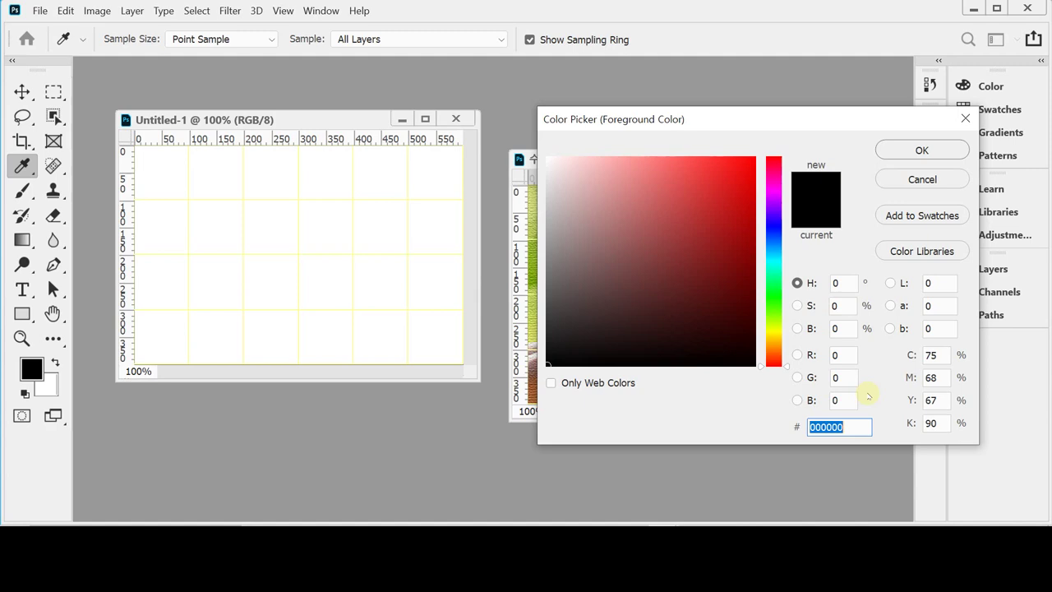
type("ccc")
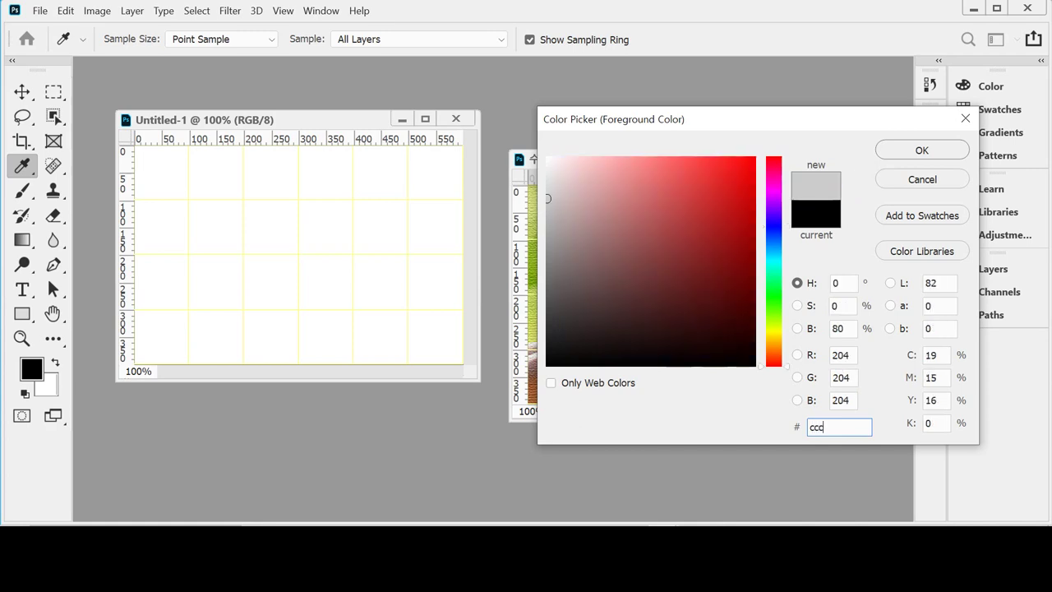
key("Return")
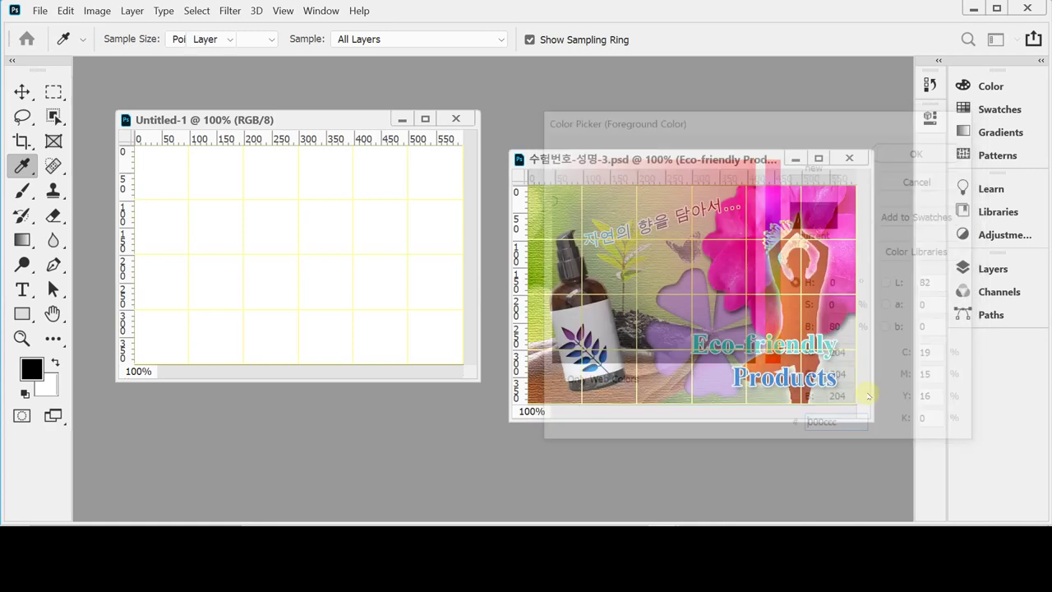
key("v")
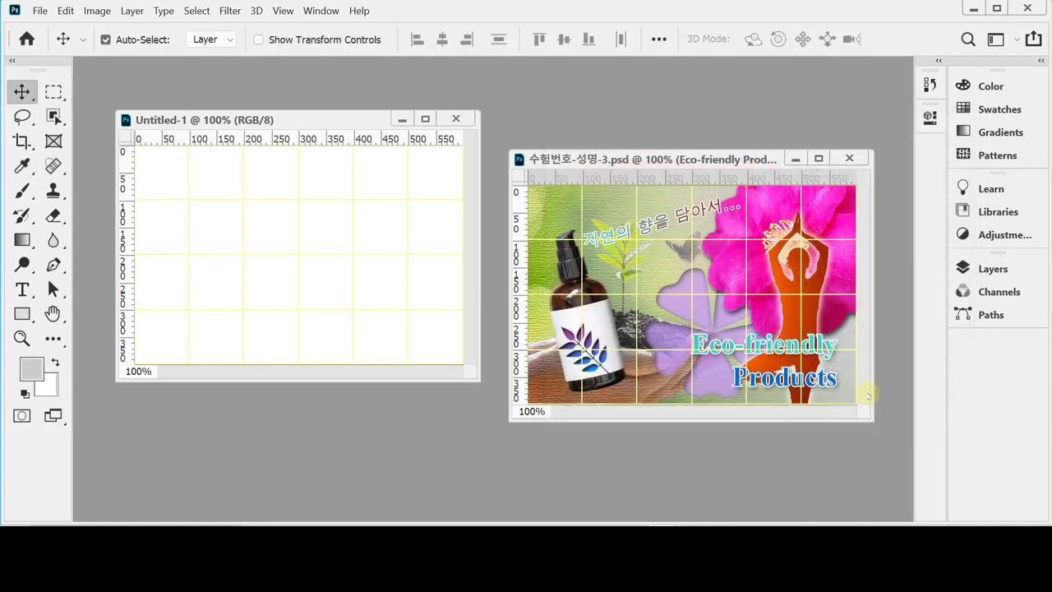
key("alt+BackSpace")
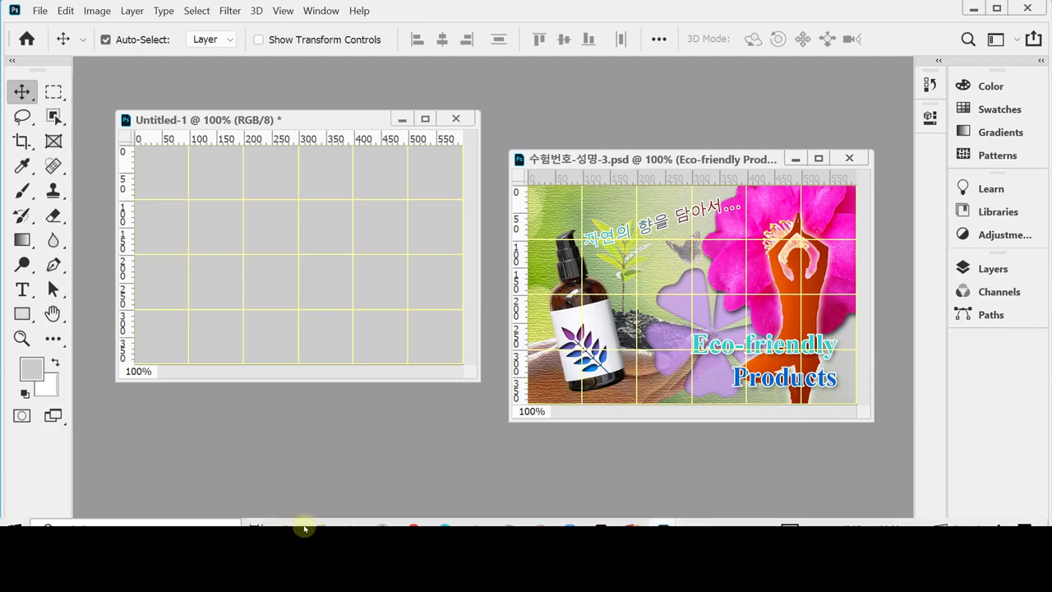
Open the source images 2급-5.jpg, 2급-6.jpg, 2급-7.jpg and 2급-8.jpg from the GTQ Image folder in Photoshop
left_click(292, 516)
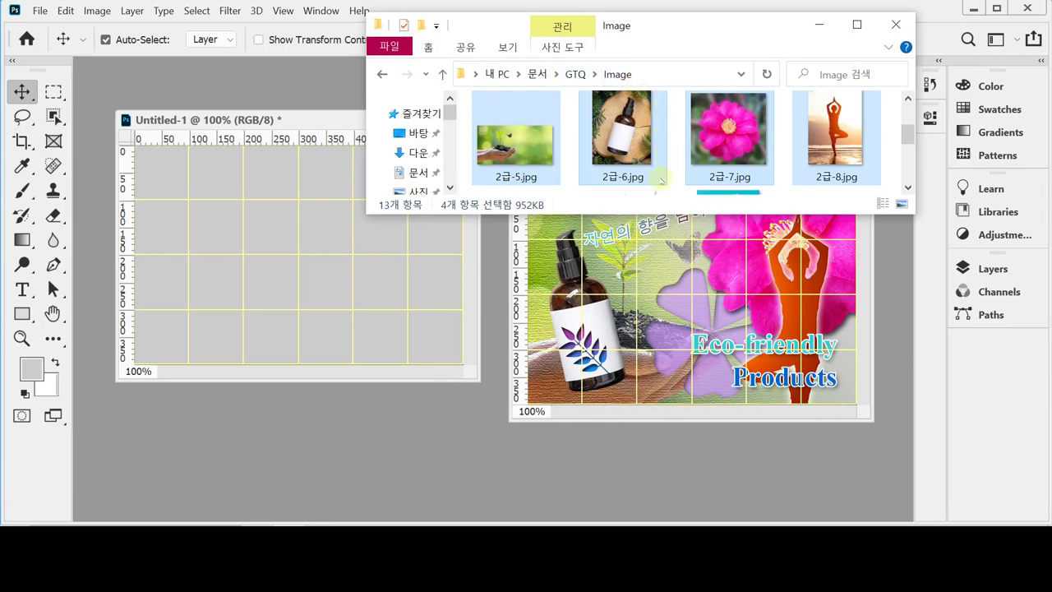
left_click_drag(681, 141, 673, 205)
left_click_drag(673, 211, 345, 83)
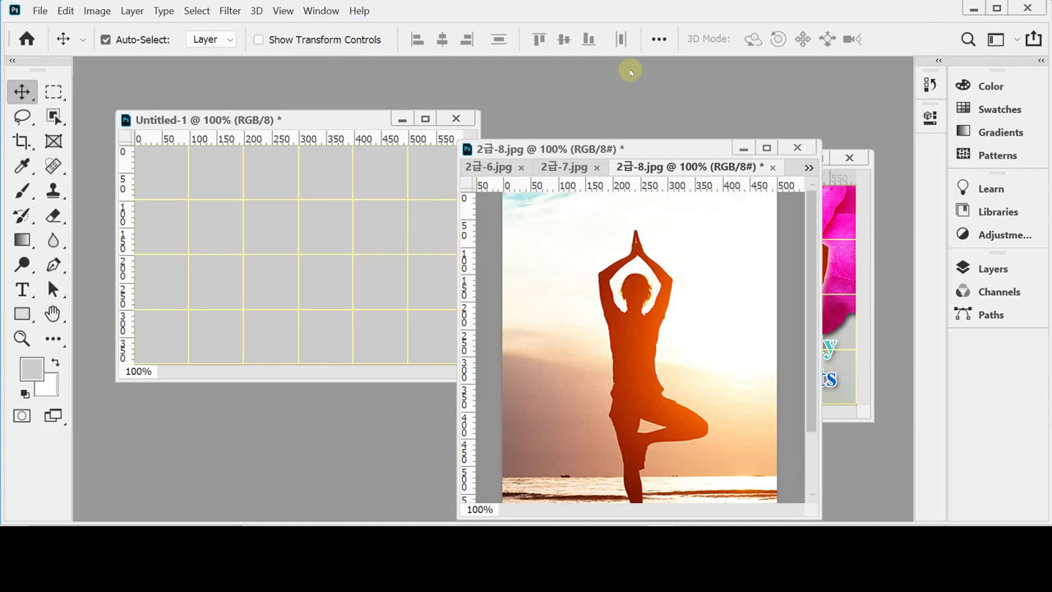
Copy the entire 2급-5.jpg photo of the seedling in hands into the gray document as a new layer
left_click(809, 168)
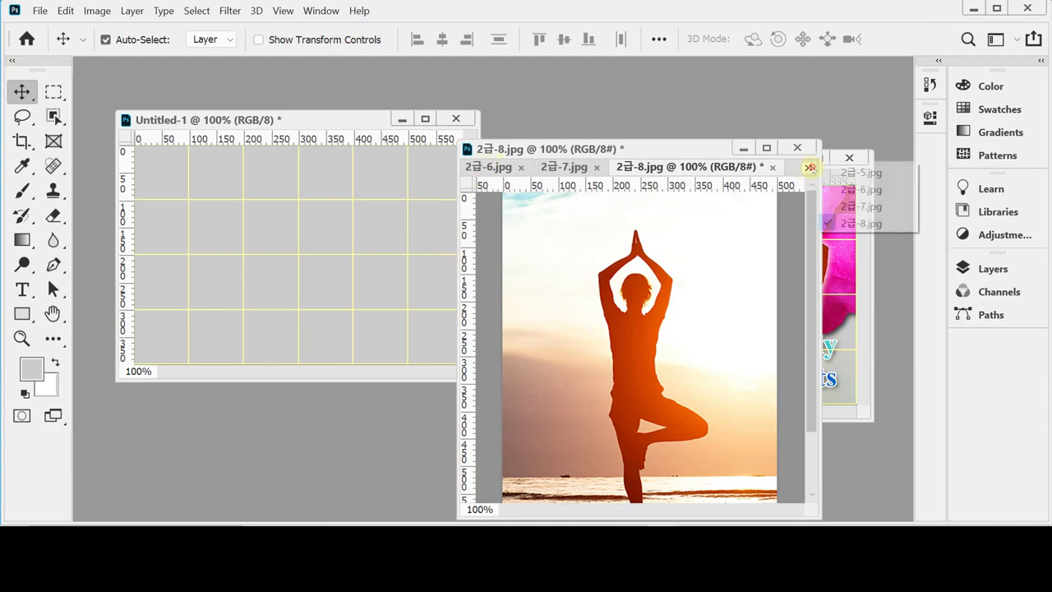
left_click(855, 173)
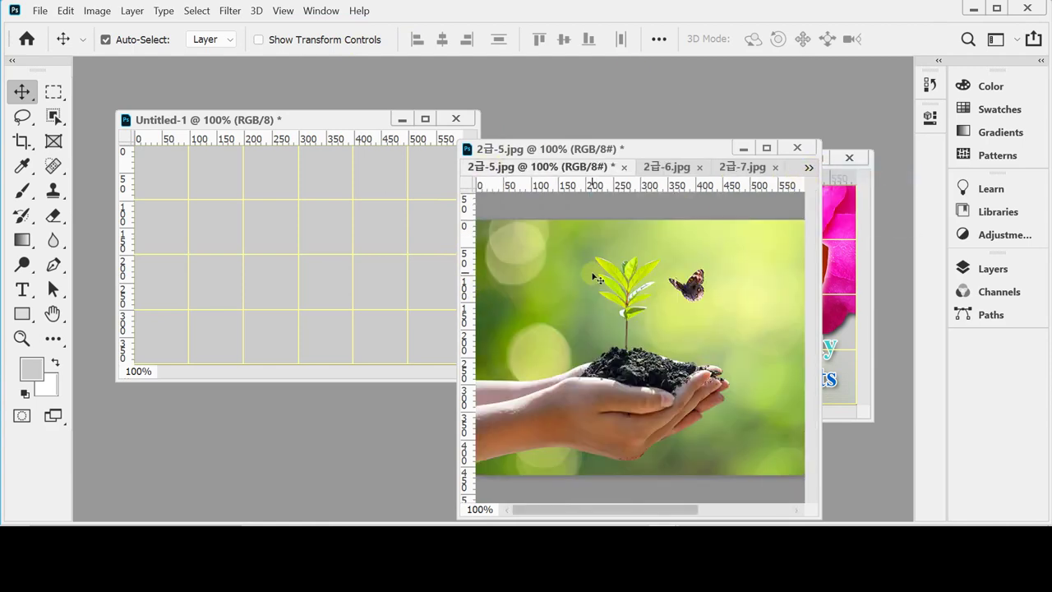
key("ctrl+a")
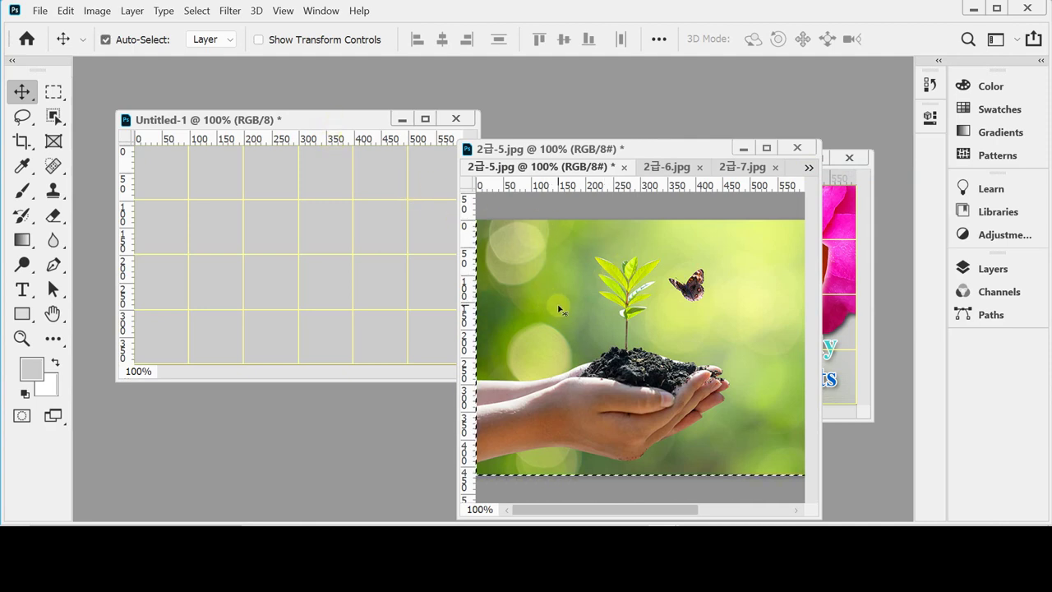
left_click_drag(558, 309, 349, 276)
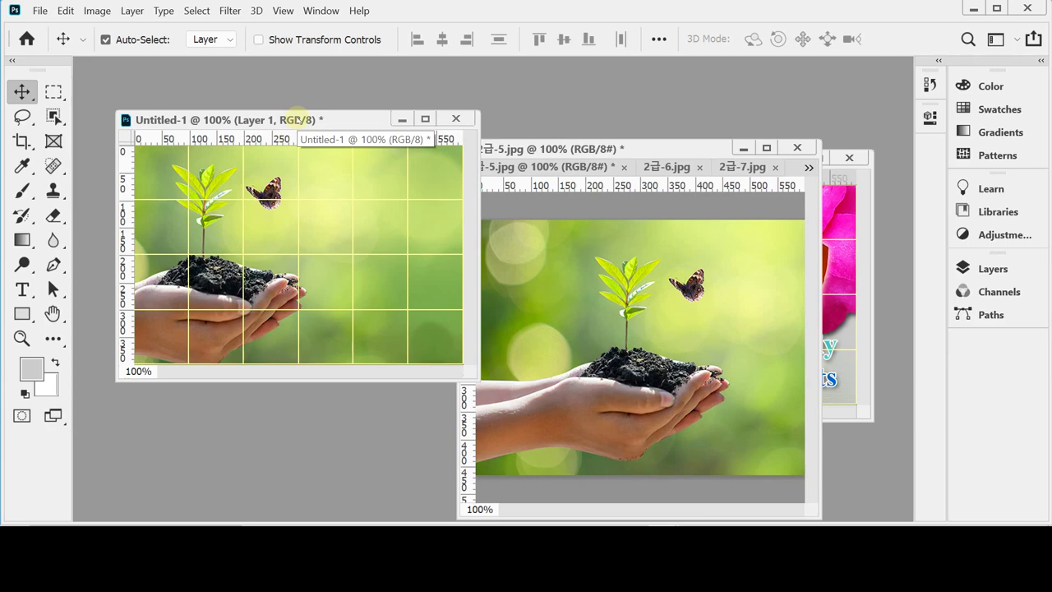
Save the new composite as the layered Photoshop file 수험번호-성명-3 on the desktop
key("ctrl")
key("ctrl+s")
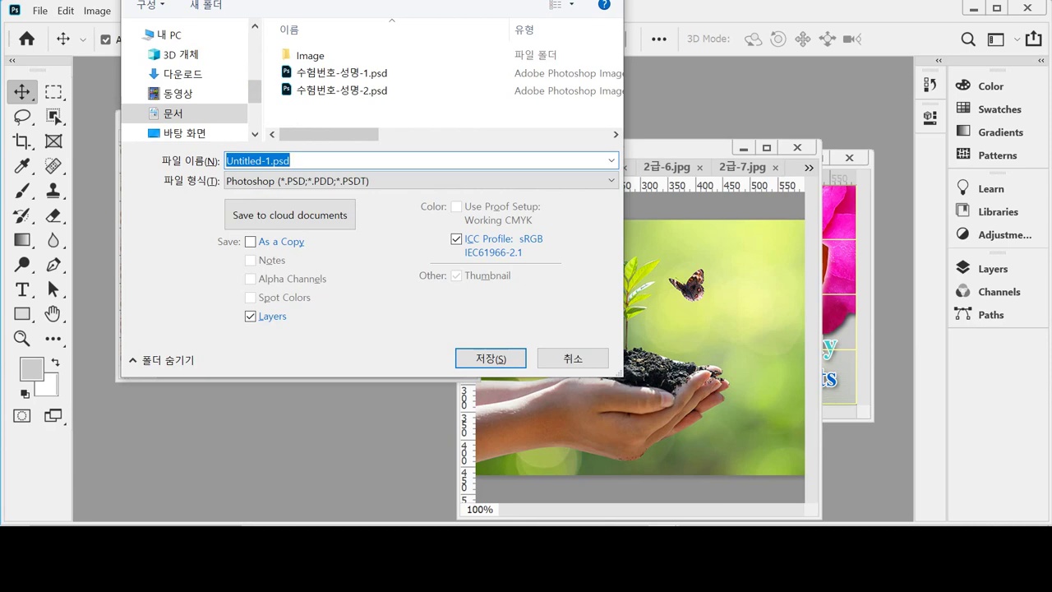
left_click_drag(157, 0, 162, 24)
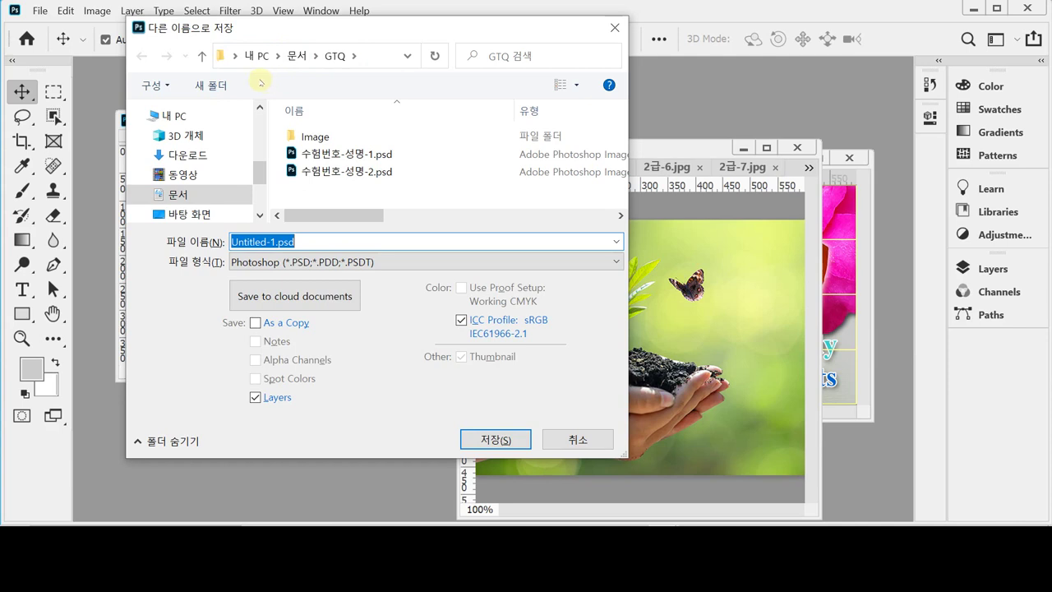
left_click(182, 215)
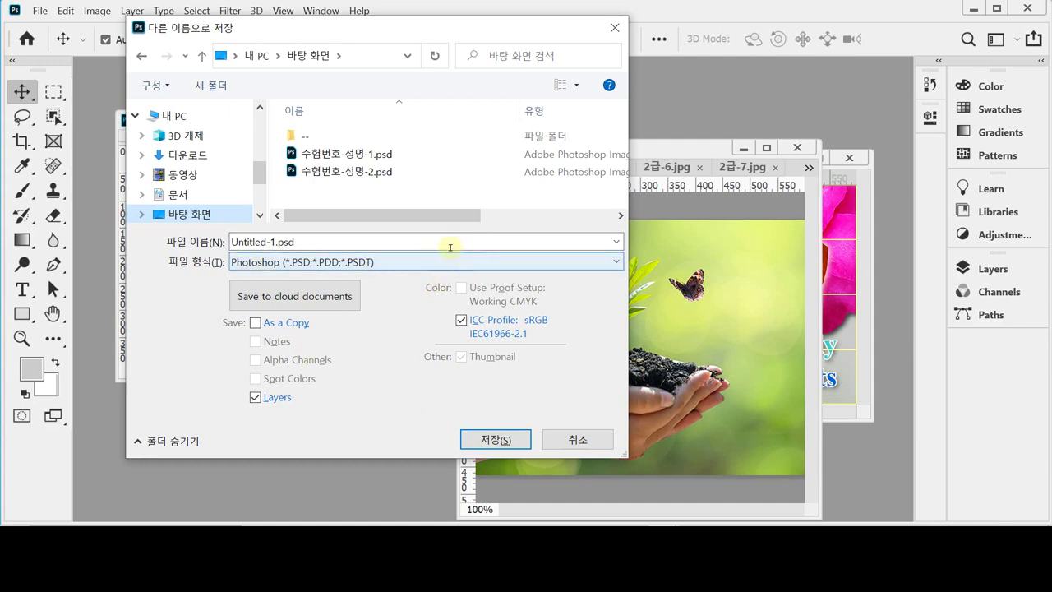
left_click(365, 172)
left_click(315, 238)
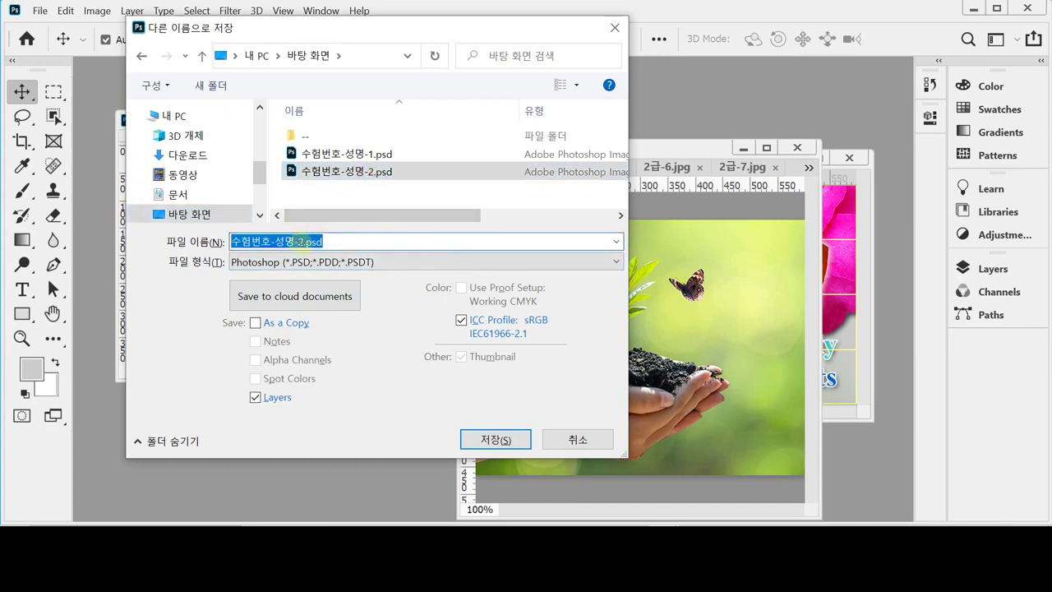
left_click(345, 241)
key("shift+Left")
key("shift+Left")
key("shift+Left")
key("shift+Left")
key("shift+Left")
key("BackSpace")
type("3")
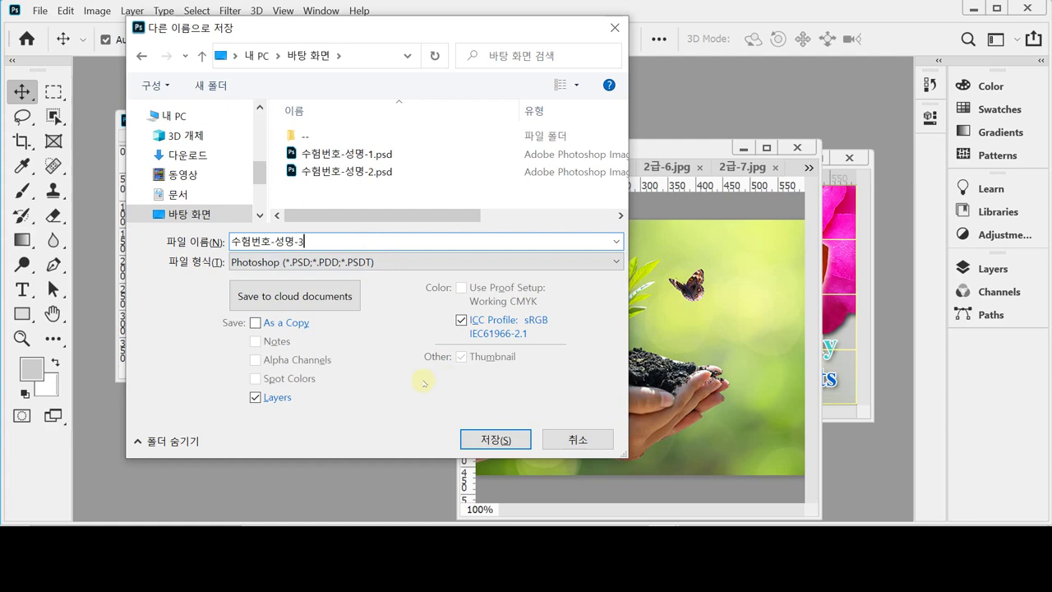
left_click(494, 440)
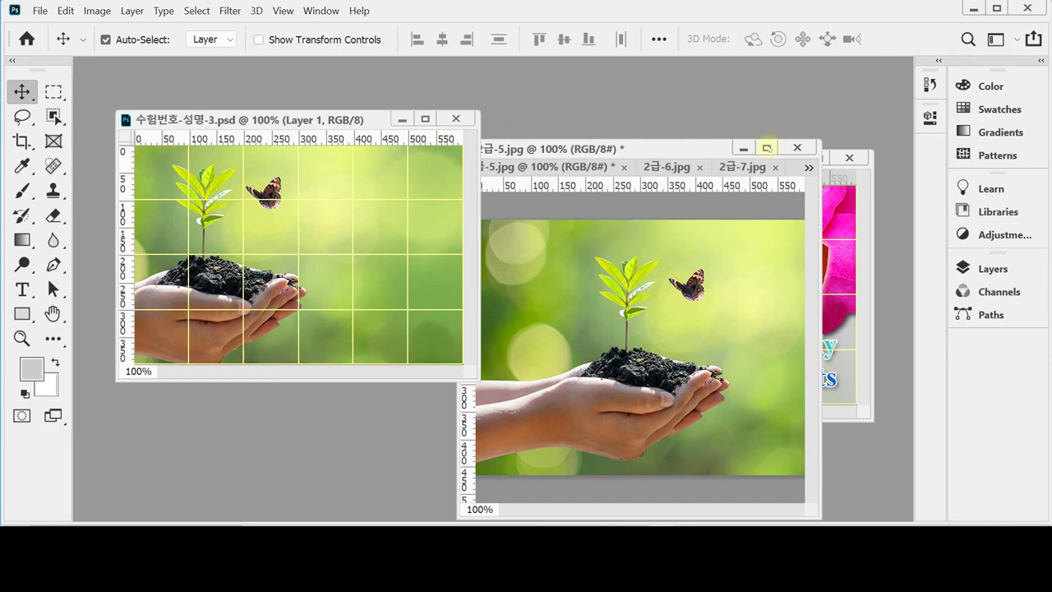
Minimize the source images' window and reposition the seedling photo at X 346 px, Y 231 px to match the reference
left_click(742, 149)
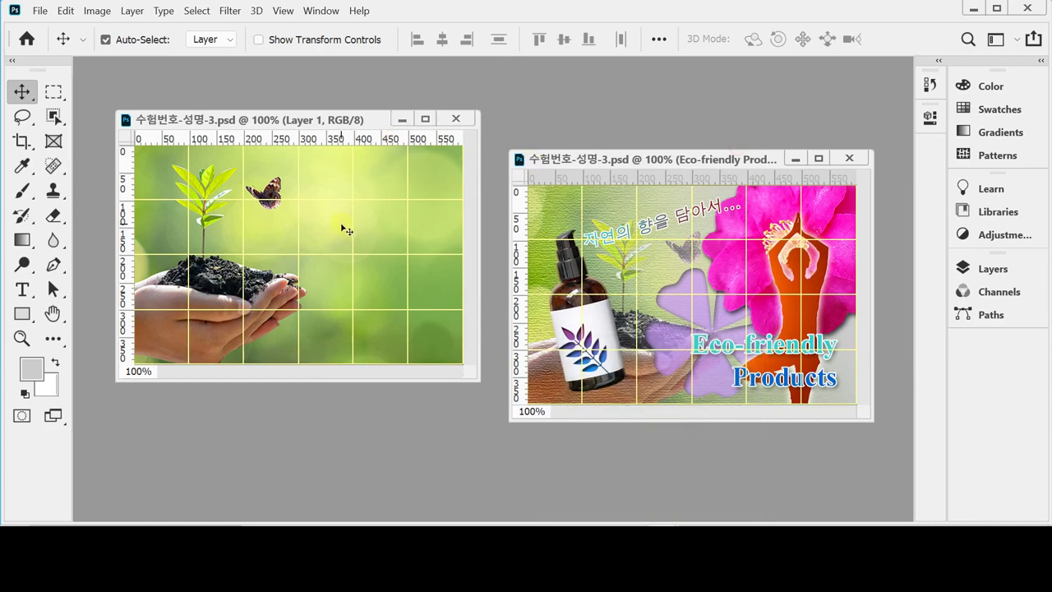
left_click_drag(352, 183, 340, 198)
key("ctrl+t")
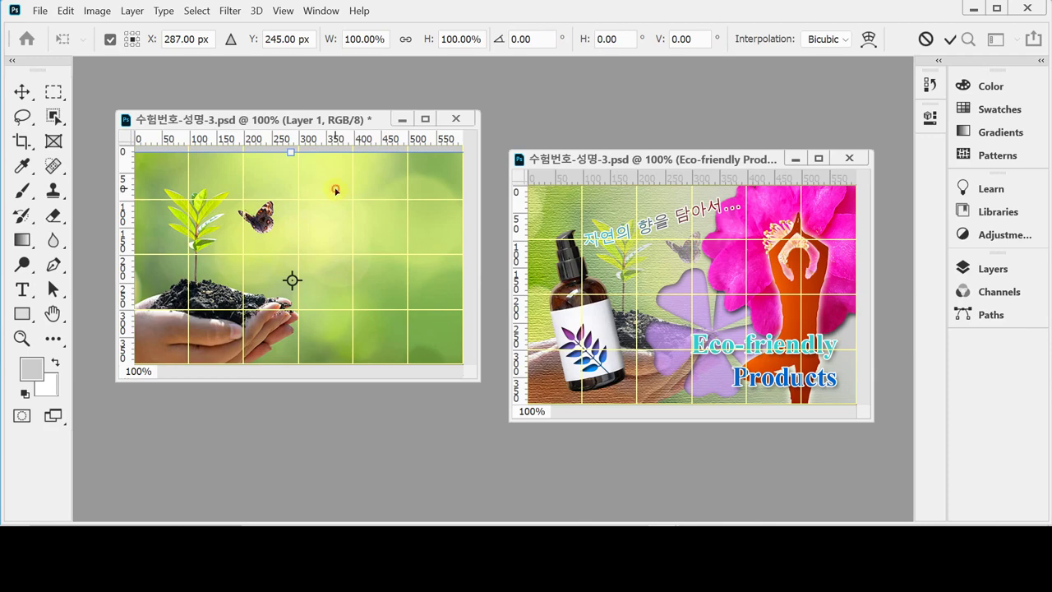
mouse_move(335, 190)
left_mouse_down()
mouse_move(364, 188)
mouse_move(337, 184)
mouse_move(340, 176)
left_mouse_up()
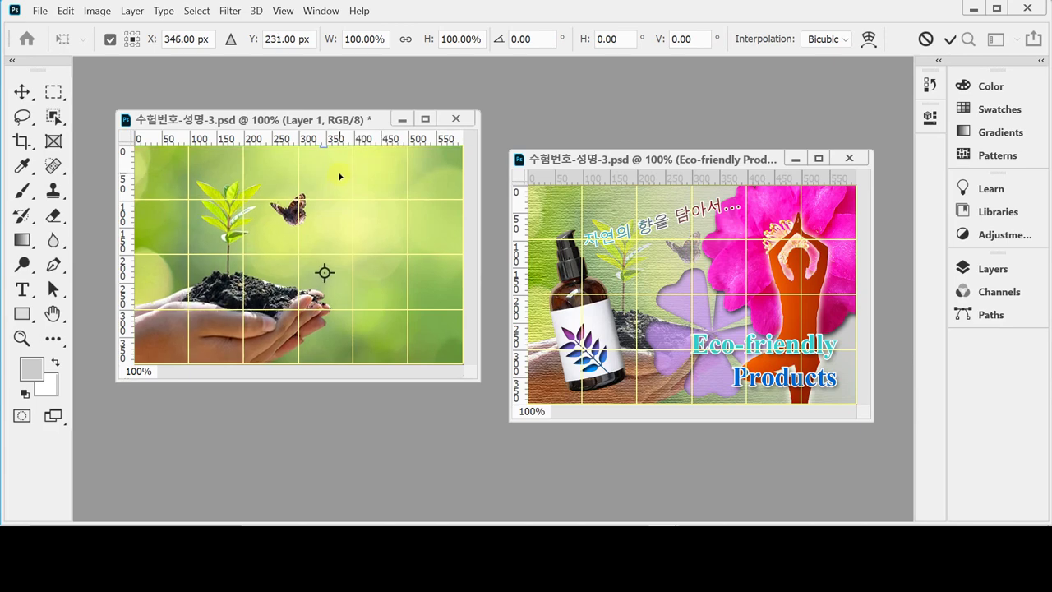
key("Return")
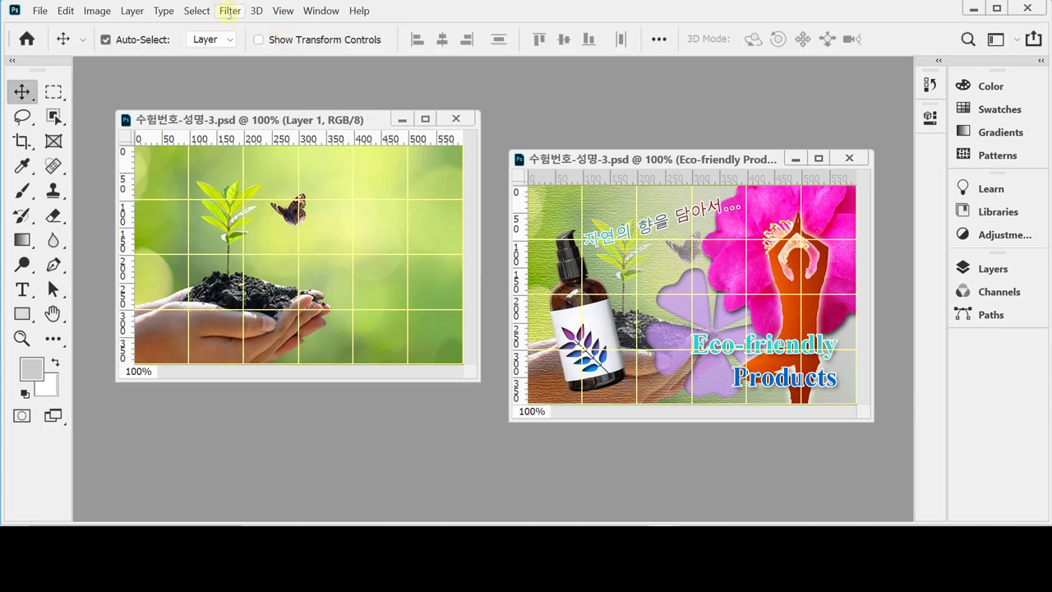
Apply the Texturizer filter to the seedling photo with Canvas texture, 100% scaling, relief 4 and top-left light, and save the document
left_click(230, 11)
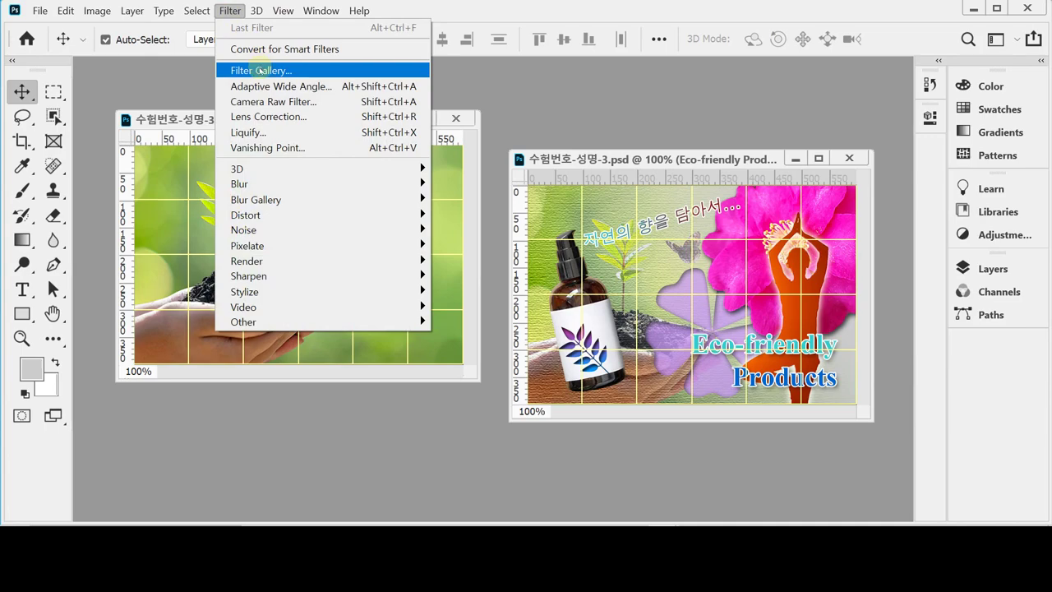
left_click(259, 70)
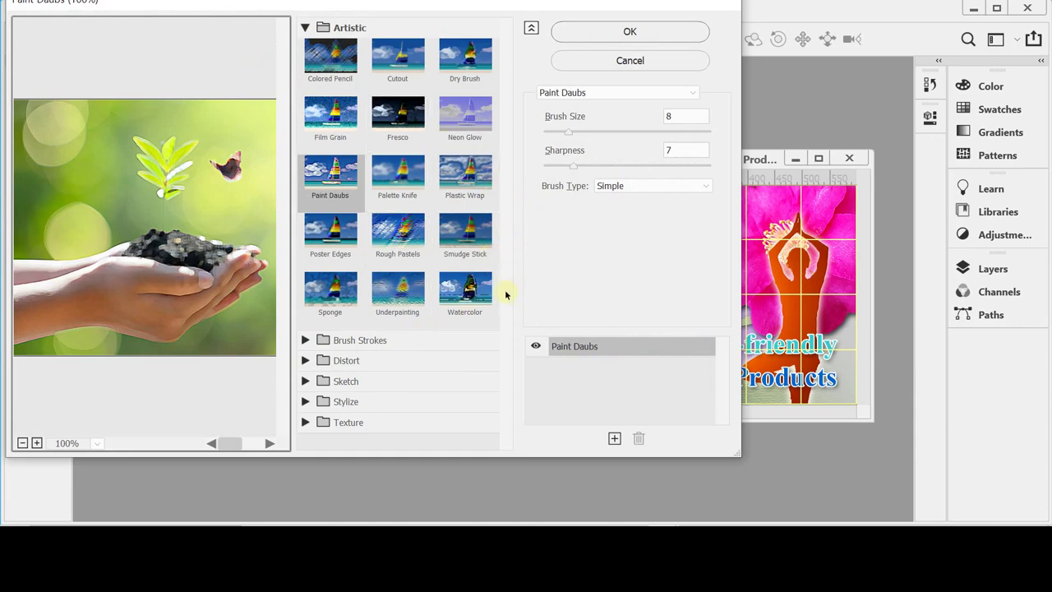
left_click(306, 27)
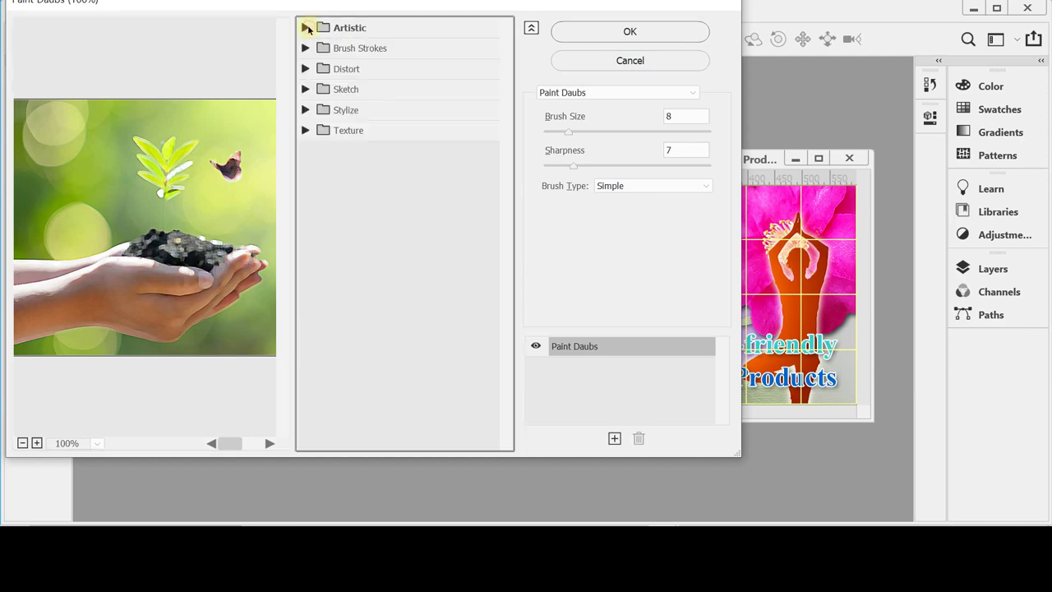
left_click(304, 130)
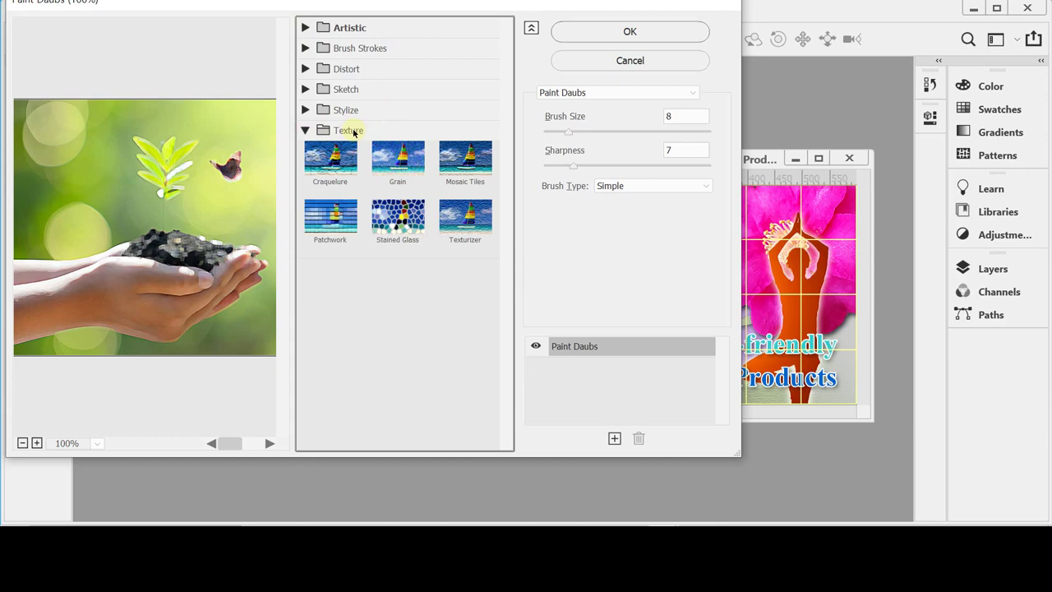
left_click(465, 220)
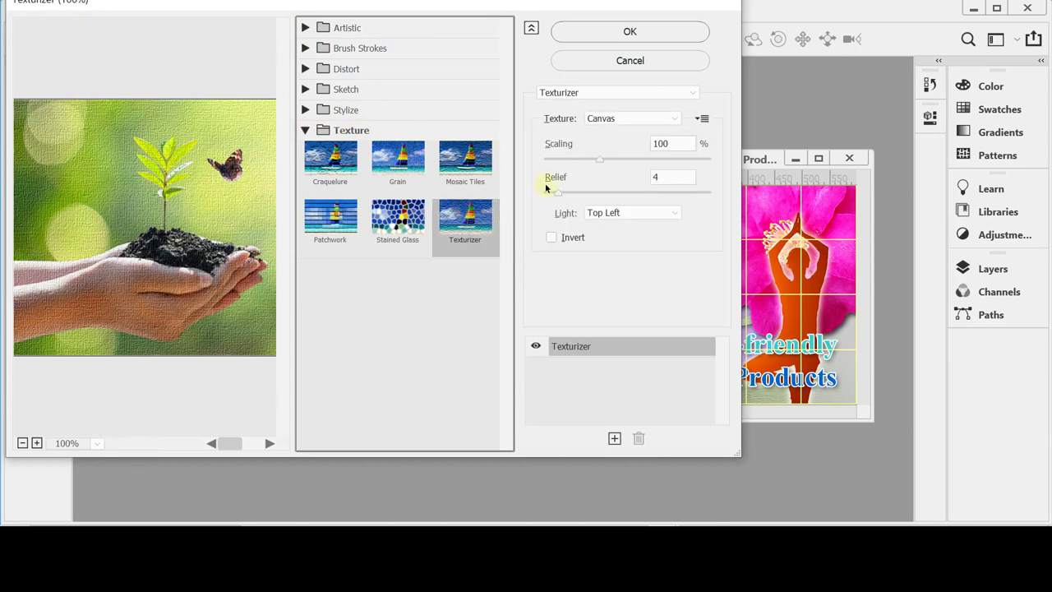
left_click(610, 34)
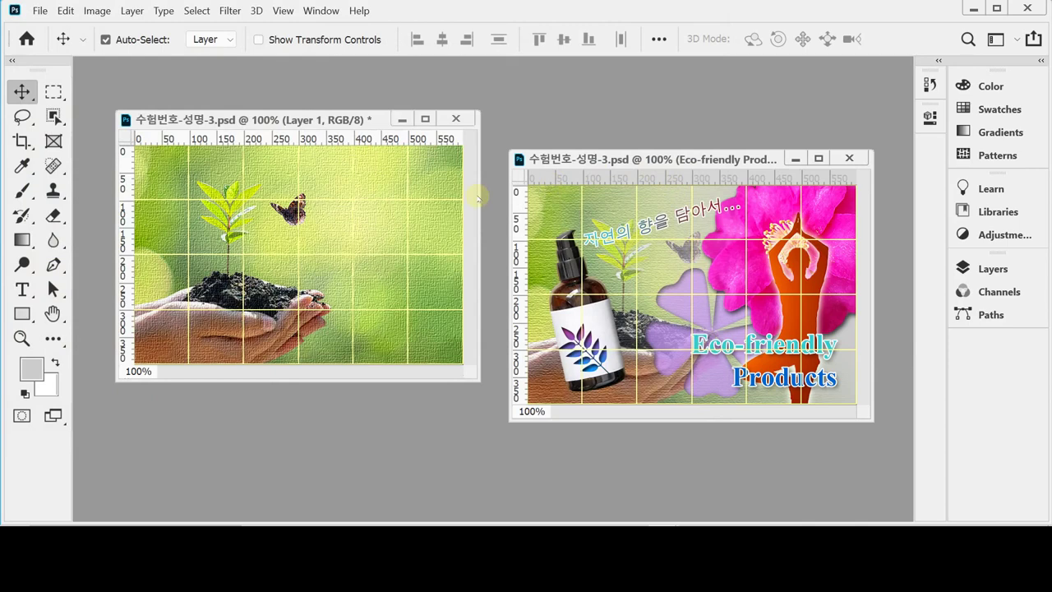
key("ctrl+s")
Add a layer mask to the seedling photo layer and widen the composite's document window
left_click(970, 268)
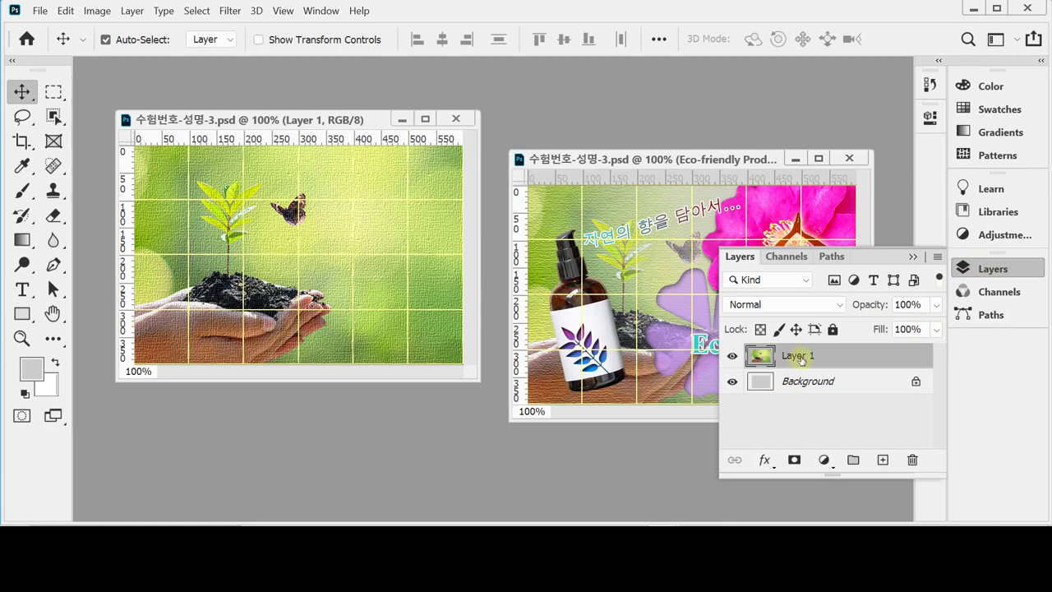
left_click(794, 460)
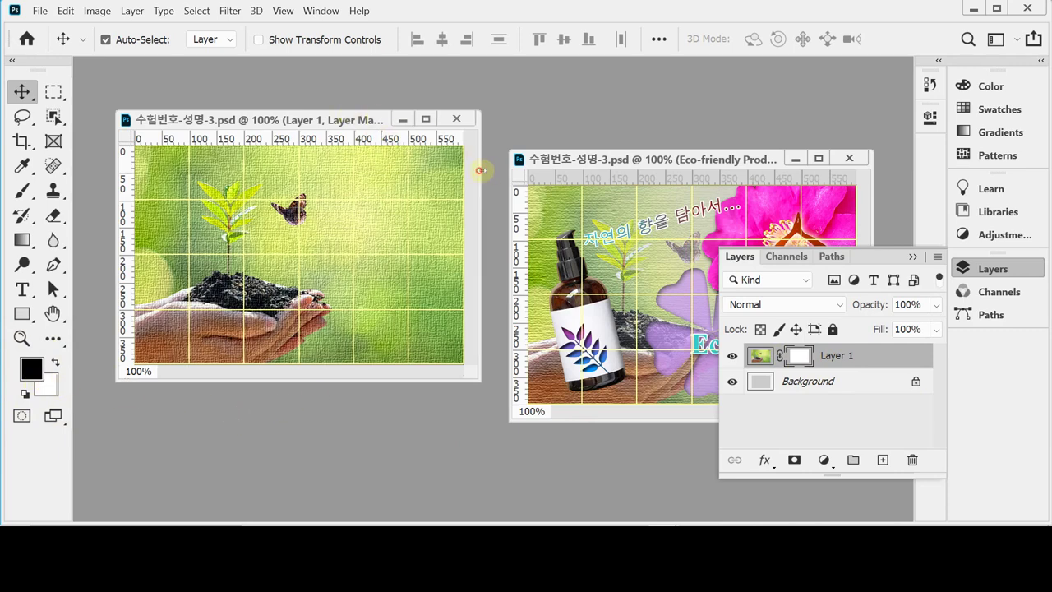
left_click_drag(481, 171, 518, 172)
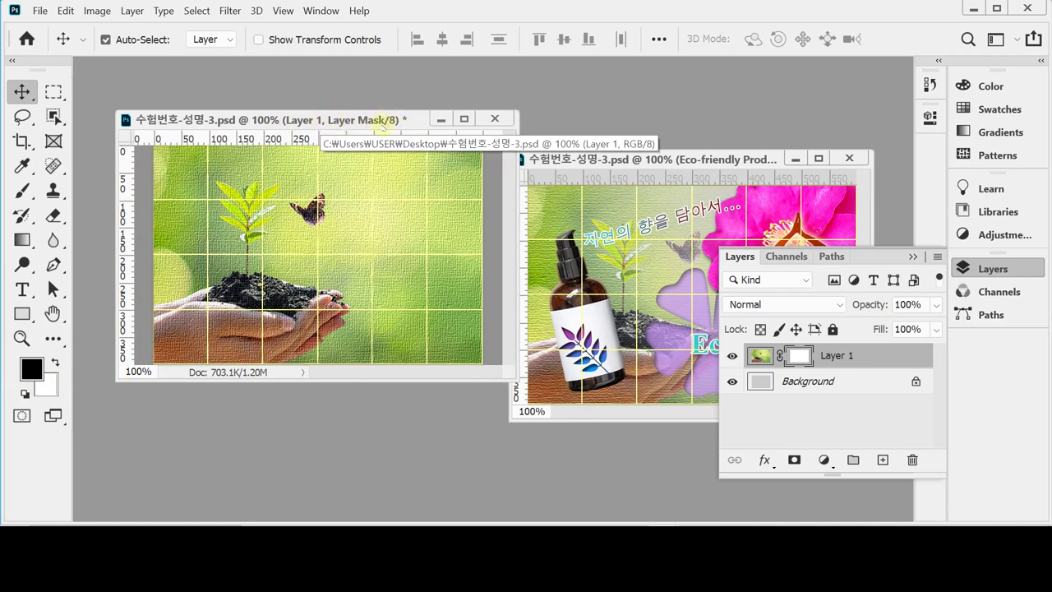
Set up the Gradient tool with a linear foreground-to-background gradient from the Basics presets, using black as foreground and white as background
left_click(19, 241)
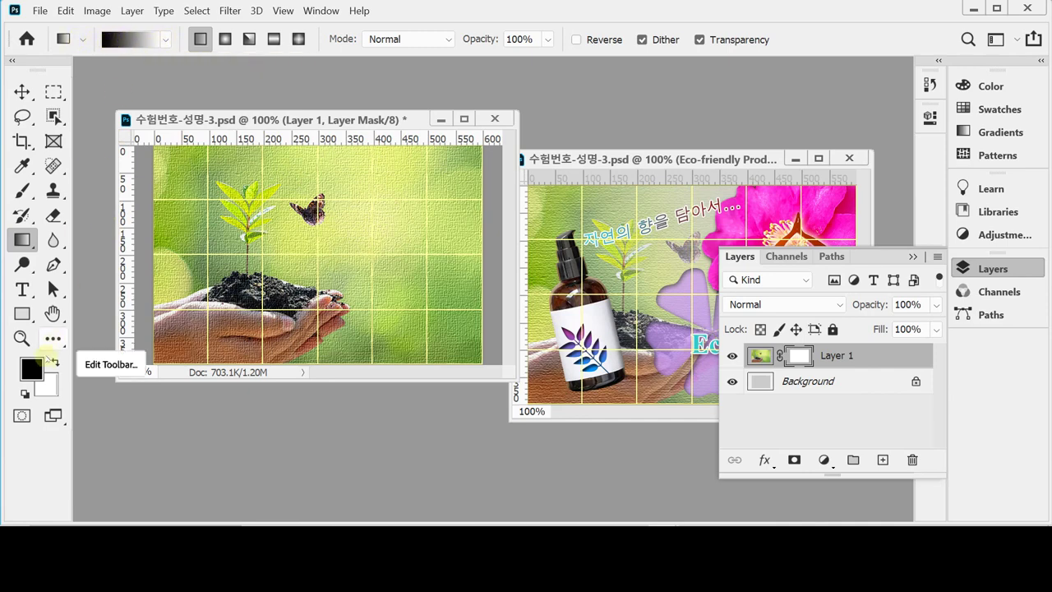
left_click(25, 394)
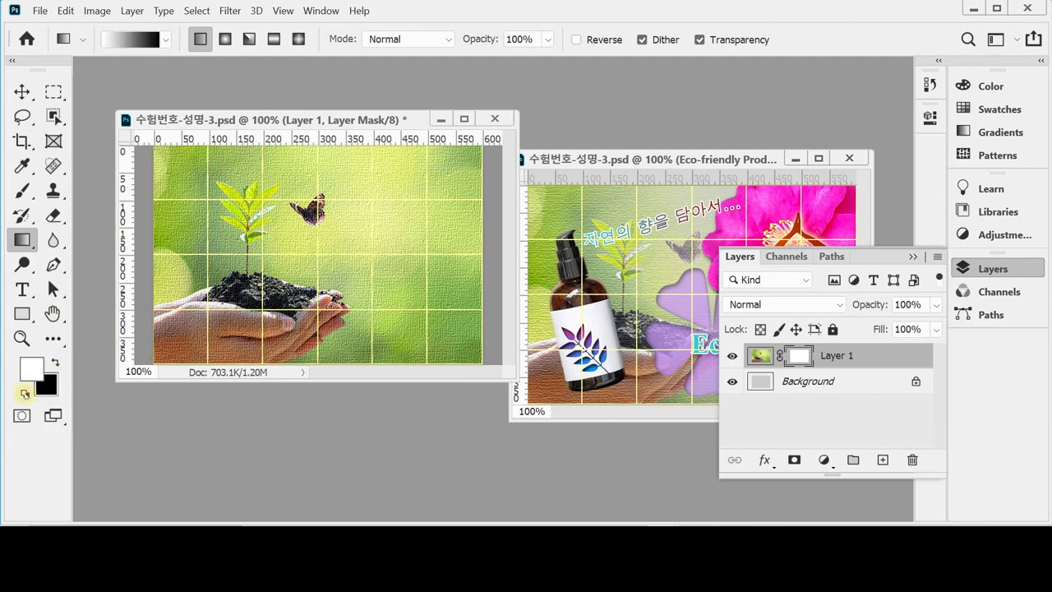
left_click(56, 360)
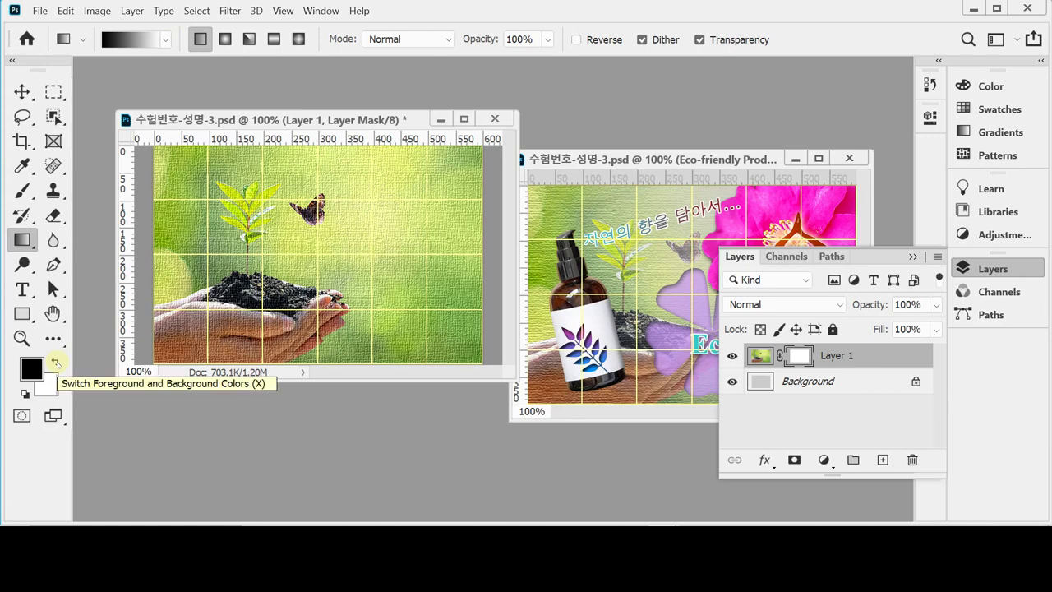
left_click(165, 39)
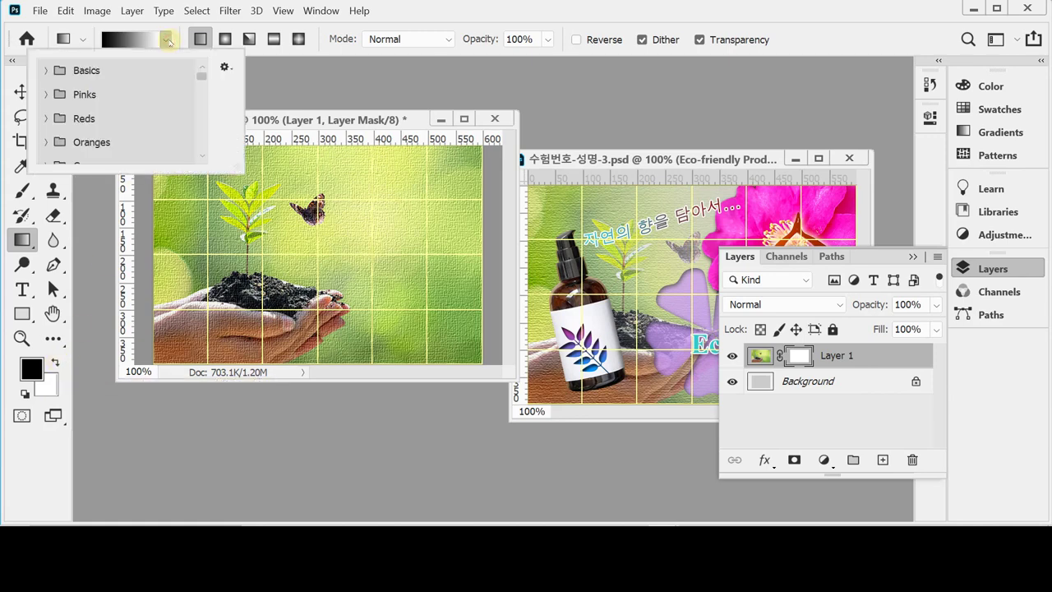
left_click(45, 72)
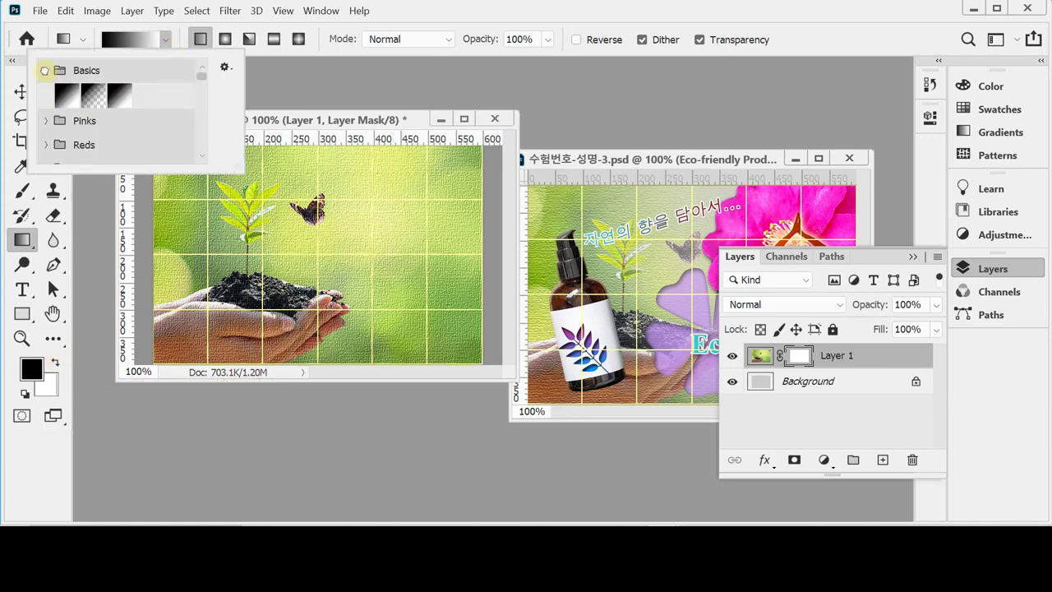
left_click(66, 94)
double_click(66, 96)
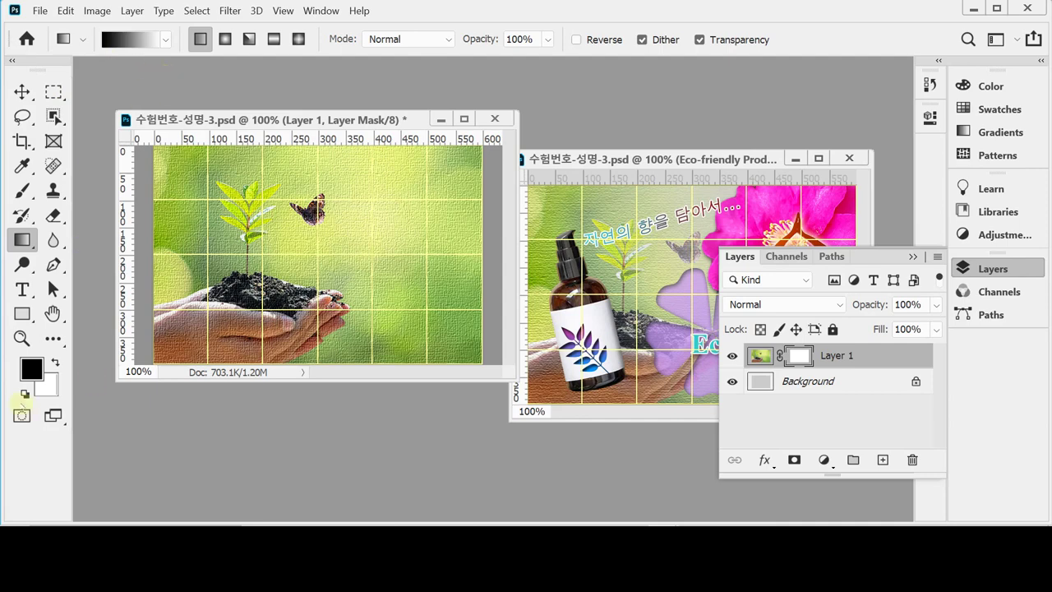
left_click(32, 370)
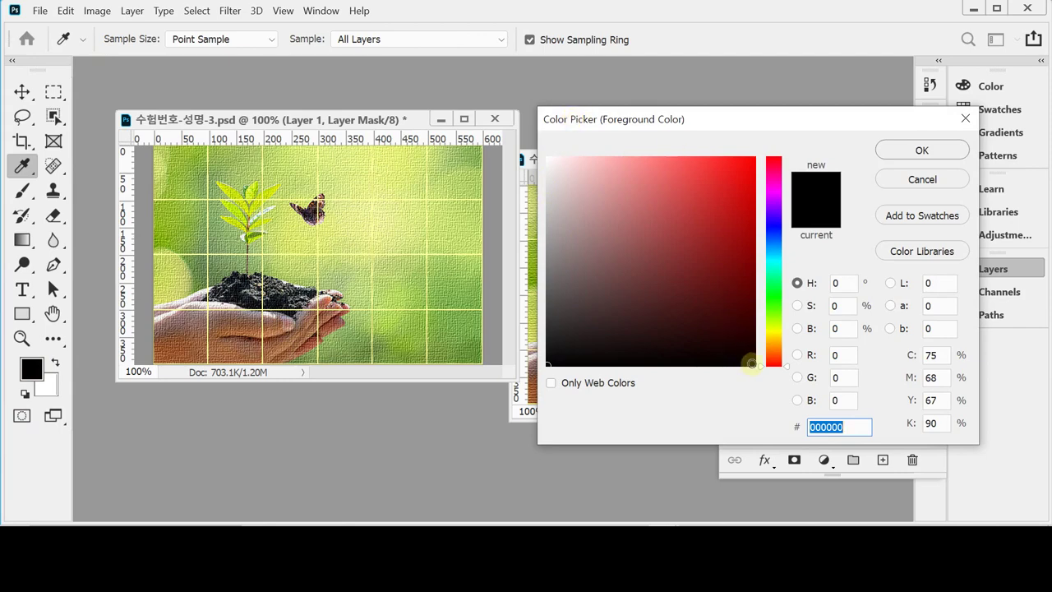
left_click(756, 366)
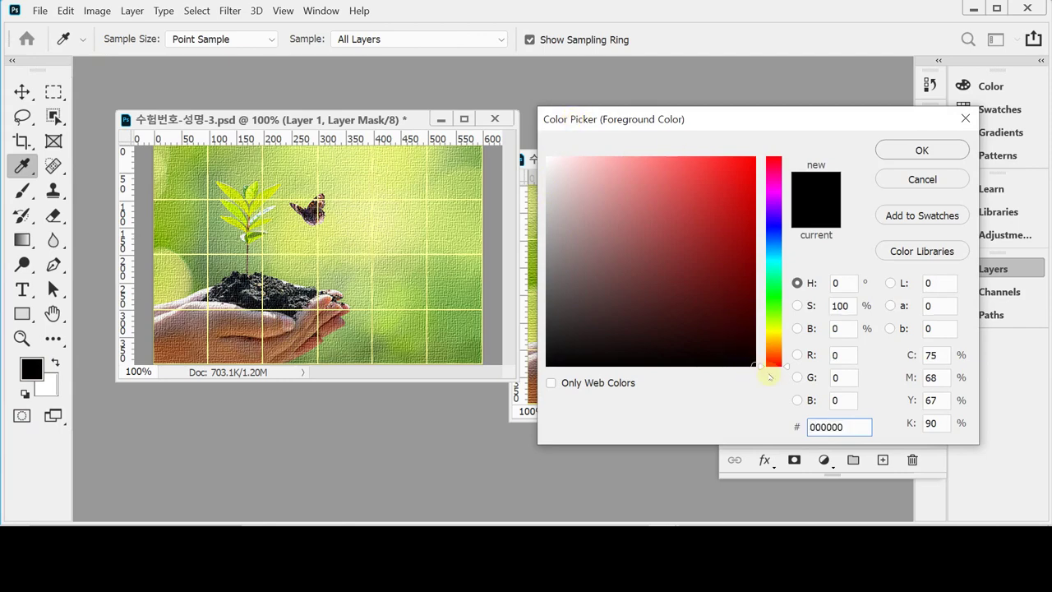
left_click(912, 150)
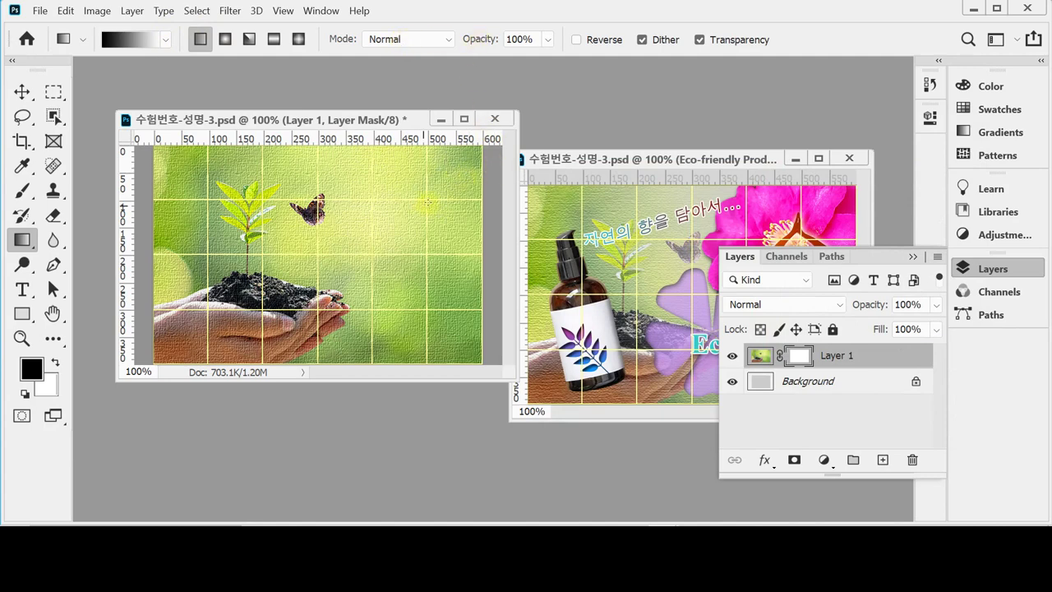
Apply the gradient diagonally to the layer mask so the seedling photo fades into gray toward the upper right like the reference, and save
left_click(988, 268)
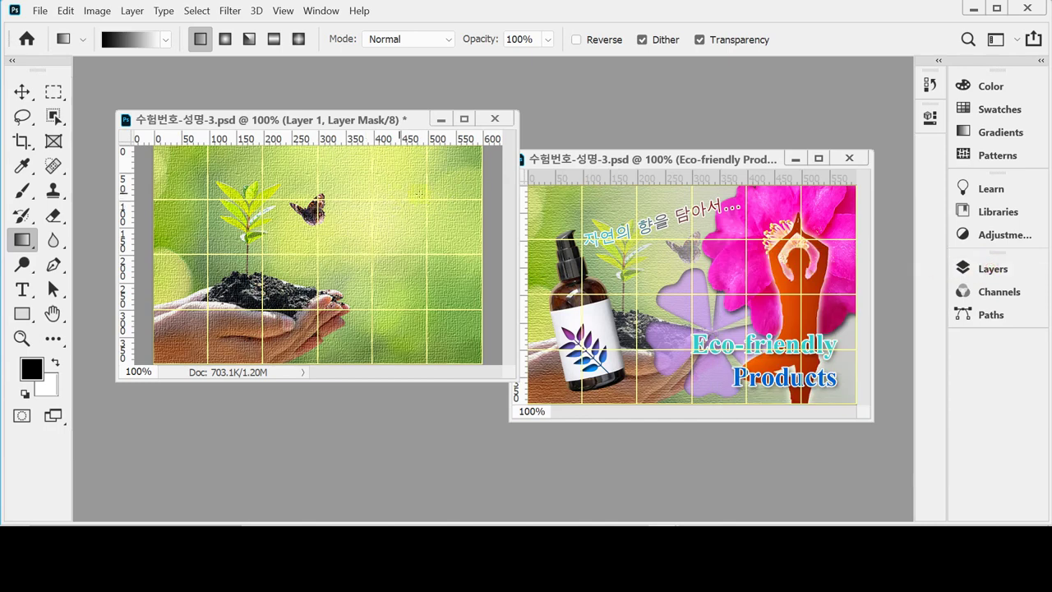
left_click_drag(425, 198, 196, 320)
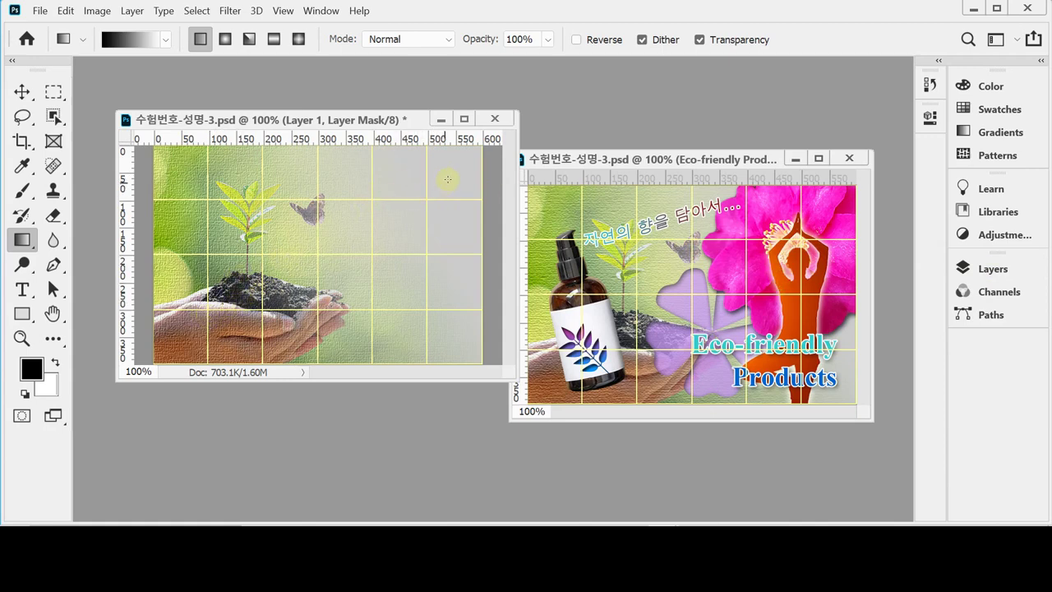
left_click_drag(447, 178, 415, 203)
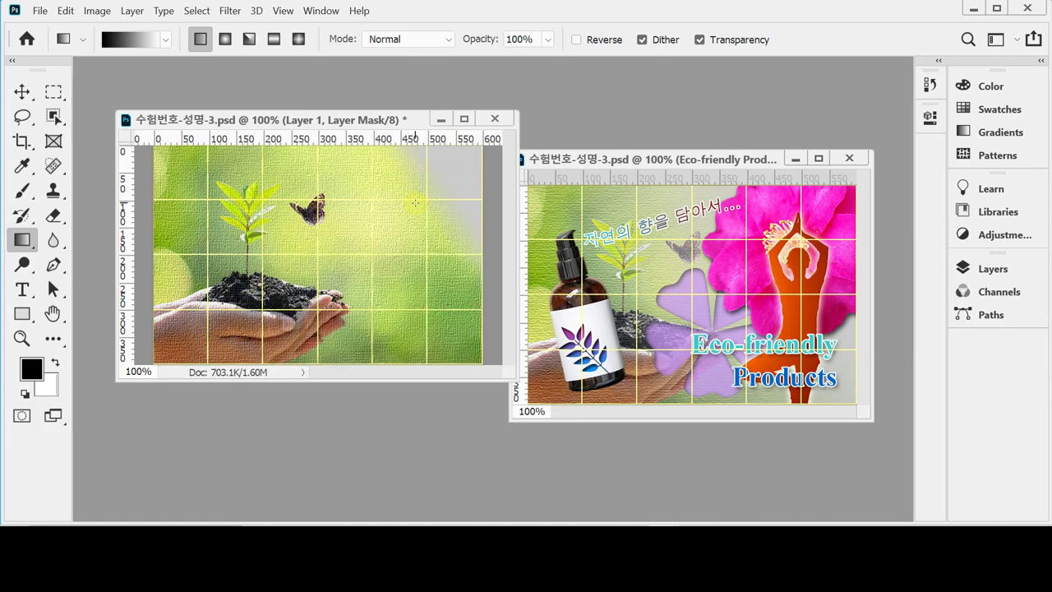
left_click_drag(459, 164, 152, 360)
left_click_drag(335, 232, 187, 340)
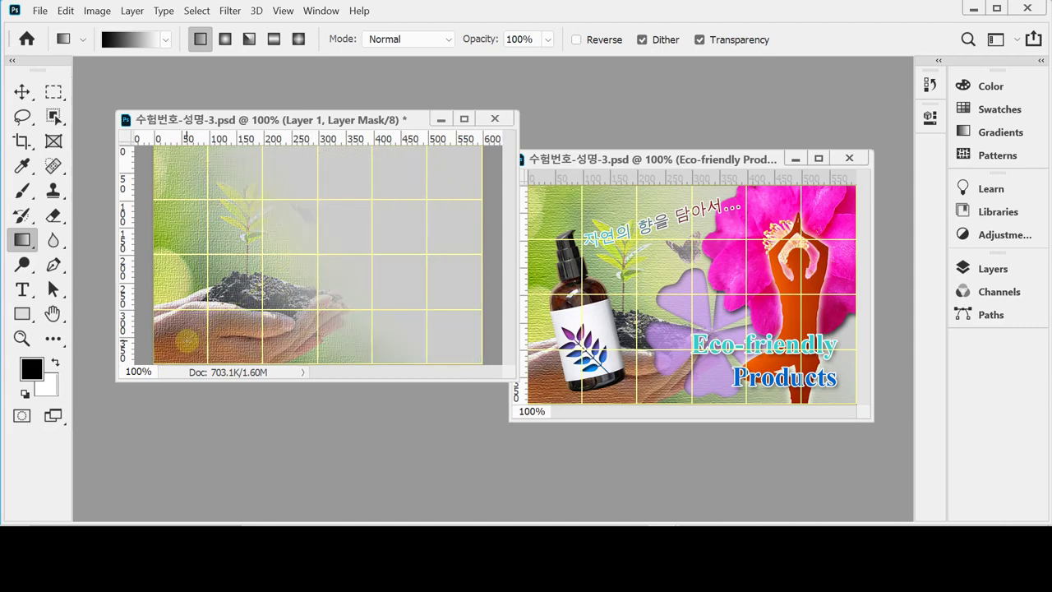
left_click_drag(286, 201, 286, 202)
left_click_drag(431, 200, 348, 242)
left_click_drag(424, 171, 415, 324)
left_click_drag(454, 191, 201, 336)
left_click_drag(407, 202, 206, 325)
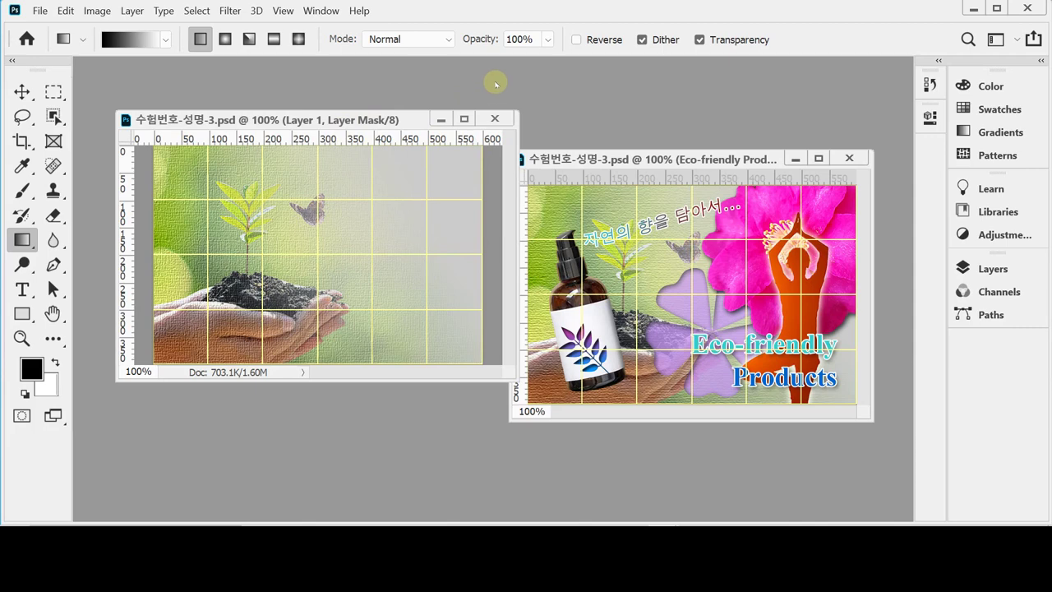
Move the reference window aside and bring up the bottle photo 2급-6.jpg in an enlarged window
left_click_drag(602, 159, 650, 126)
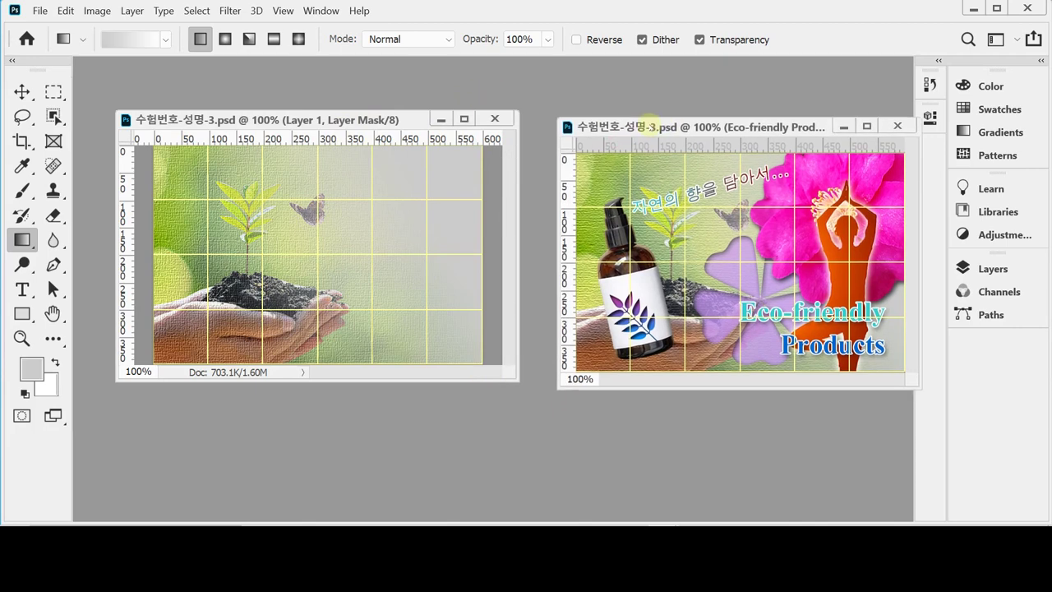
mouse_move(432, 523)
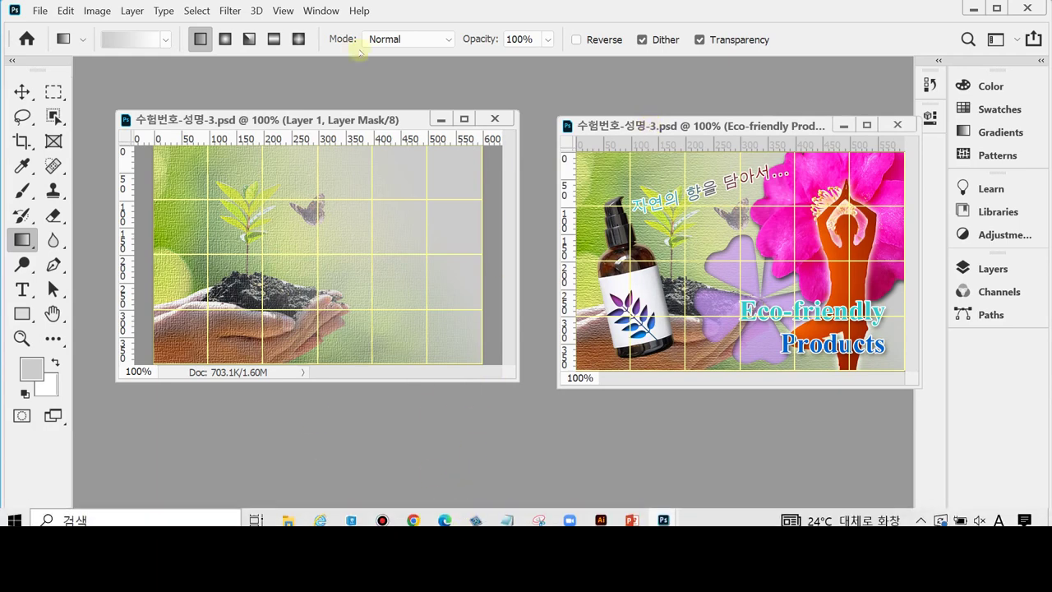
left_click(320, 11)
mouse_move(394, 518)
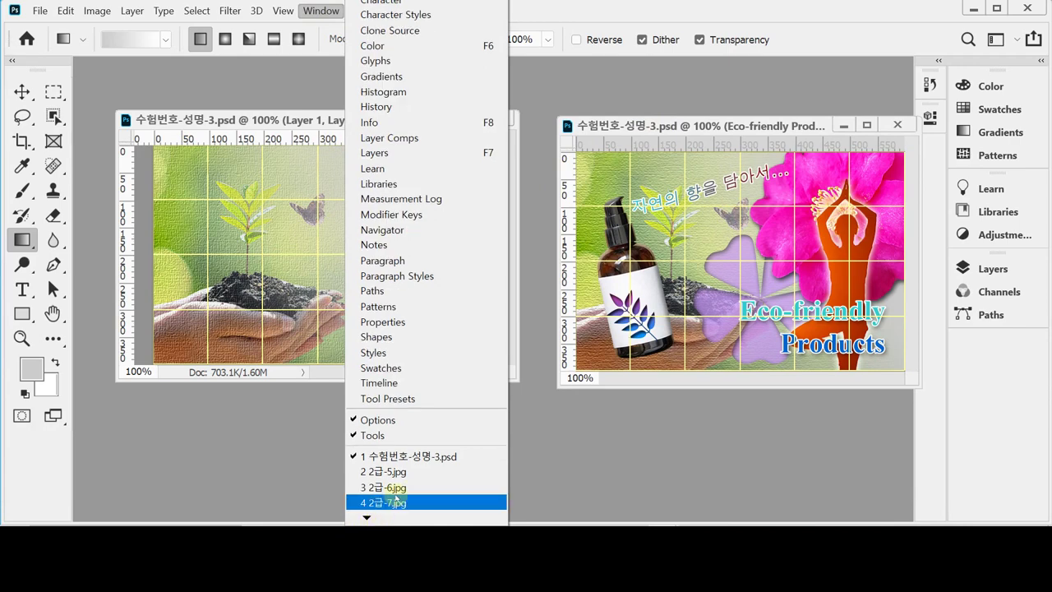
left_click(383, 502)
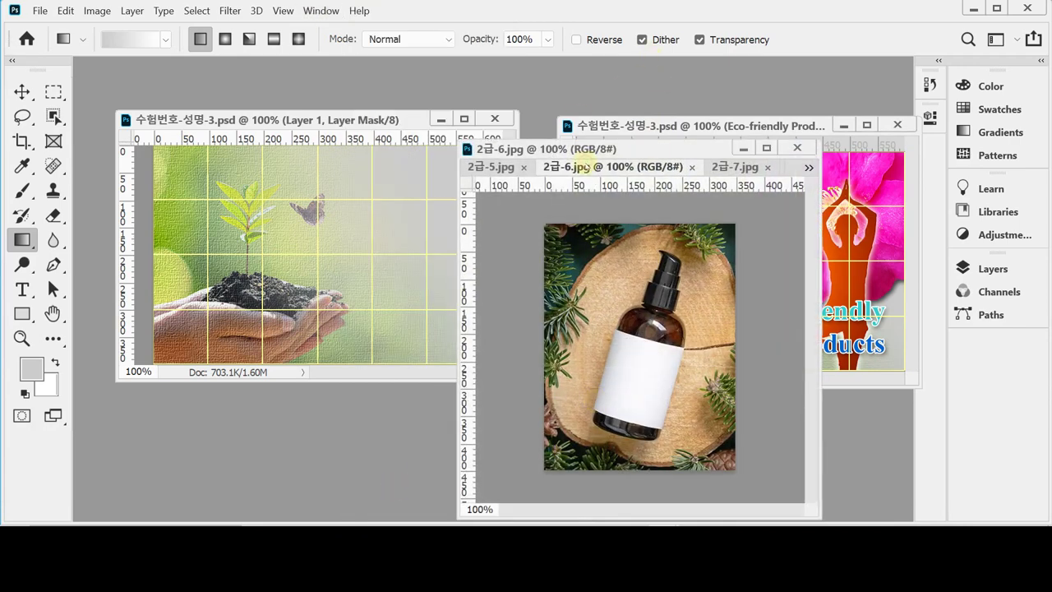
left_click_drag(551, 148, 534, 104)
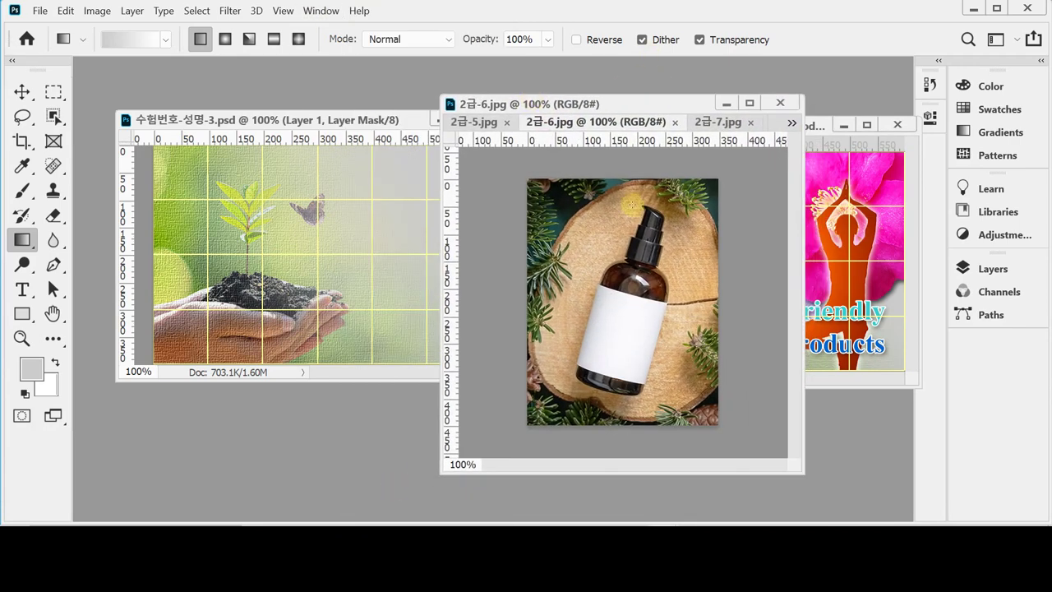
left_click_drag(798, 484, 857, 512)
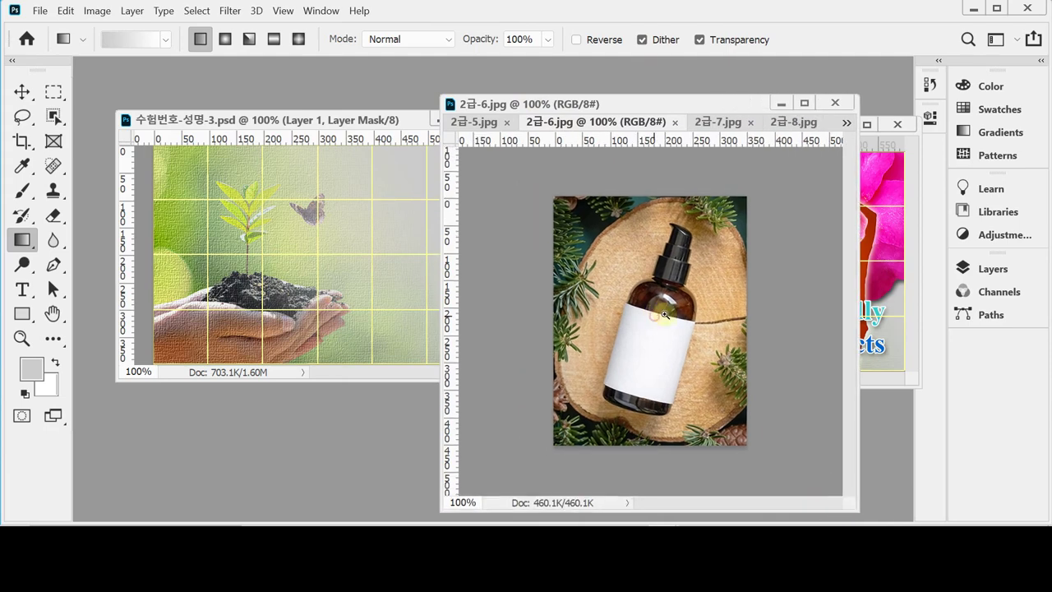
key("ctrl+plus")
left_click_drag(630, 95, 625, 24)
left_click_drag(689, 177, 667, 239)
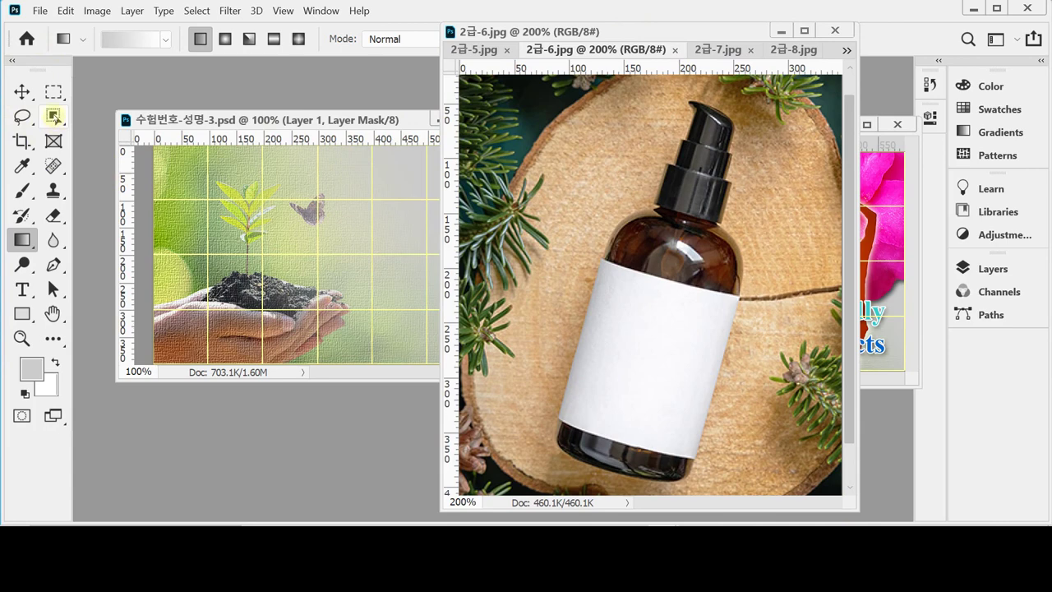
Select the bottle's label, brown glass shoulder and lower pump with the Quick Selection tool at brush size 30
left_click(54, 116)
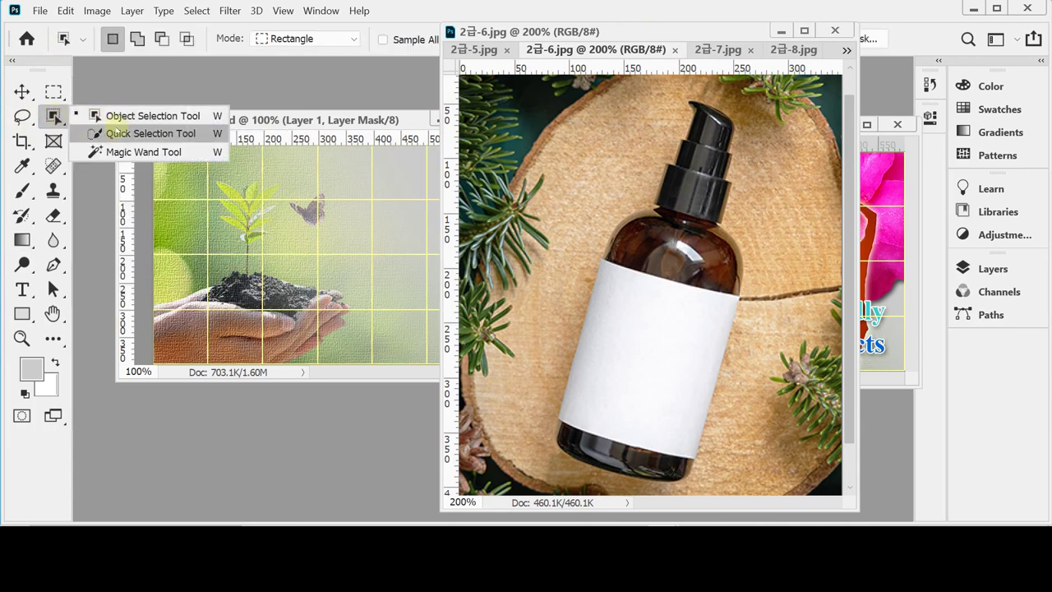
left_click(119, 133)
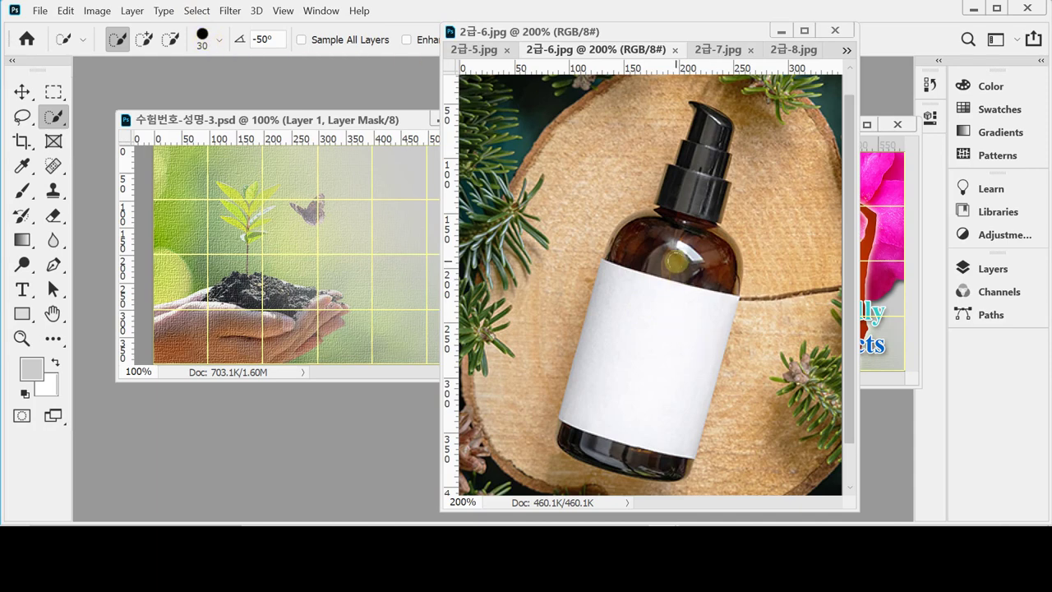
left_click_drag(678, 264, 662, 328)
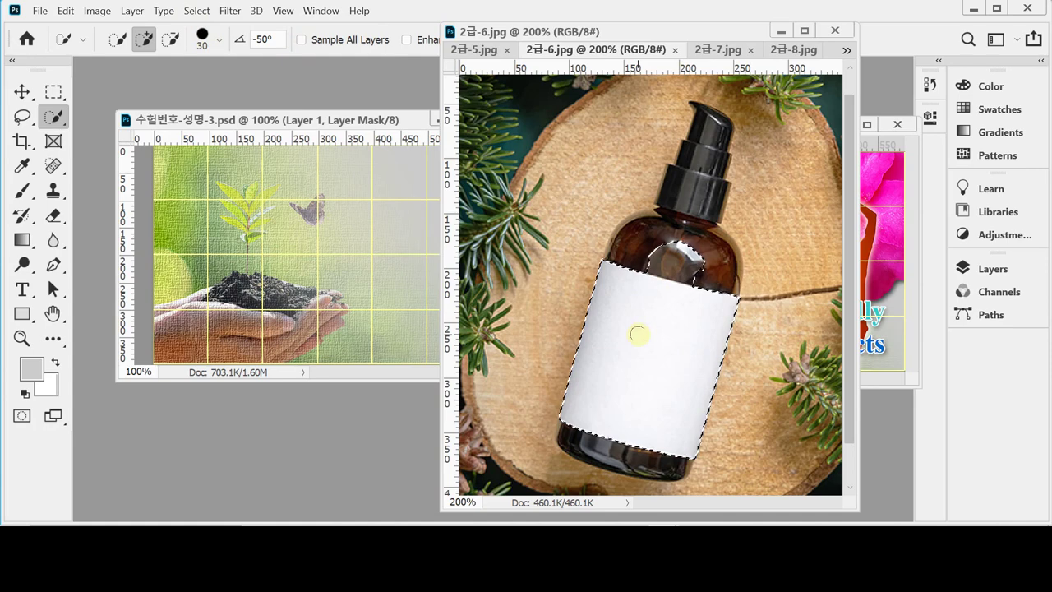
mouse_move(690, 170)
left_mouse_down()
mouse_move(692, 314)
mouse_move(717, 265)
mouse_move(682, 262)
left_mouse_up()
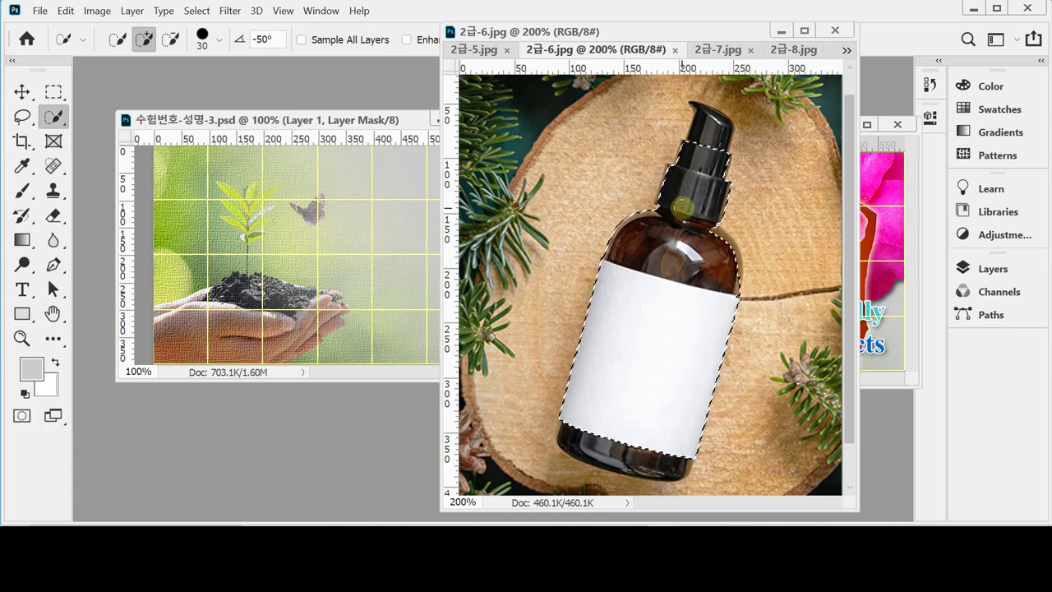
Try out the precise cursor display and different brush sizes for the Quick Selection tool
key("Caps_Lock")
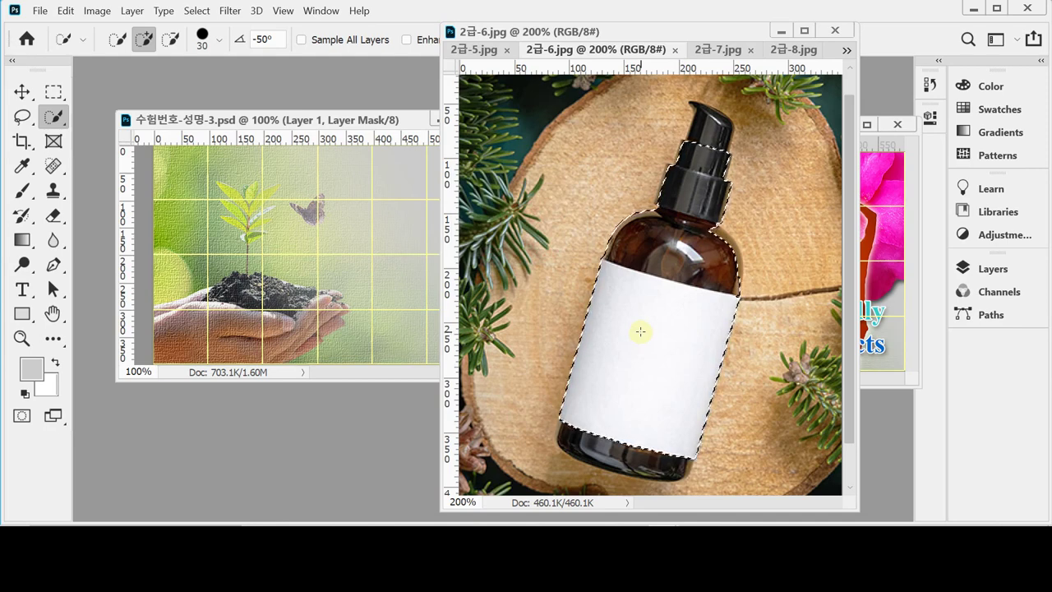
key("Caps_Lock")
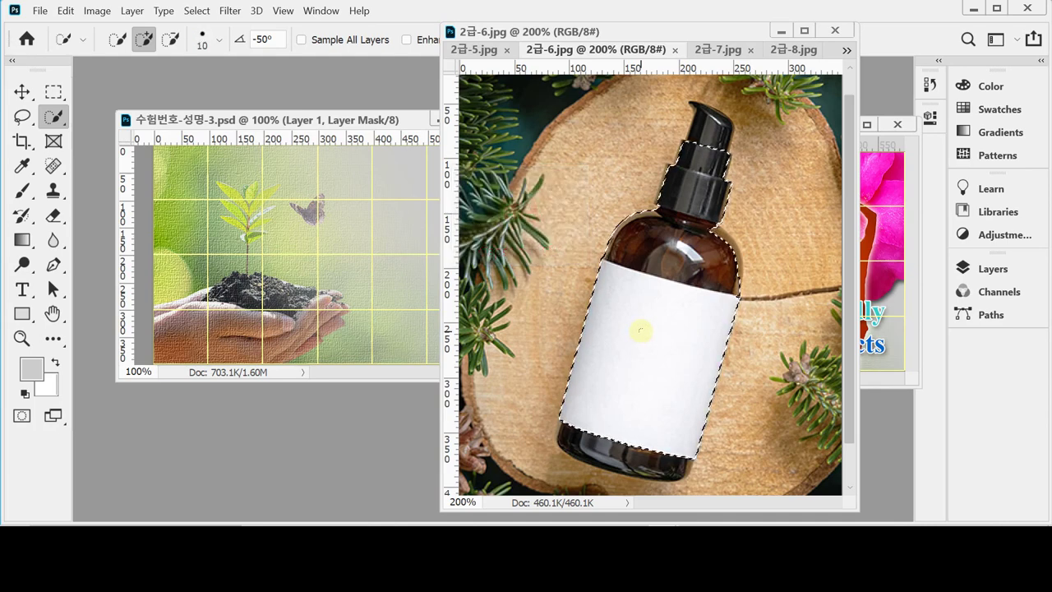
key("bracketright")
key("bracketright")
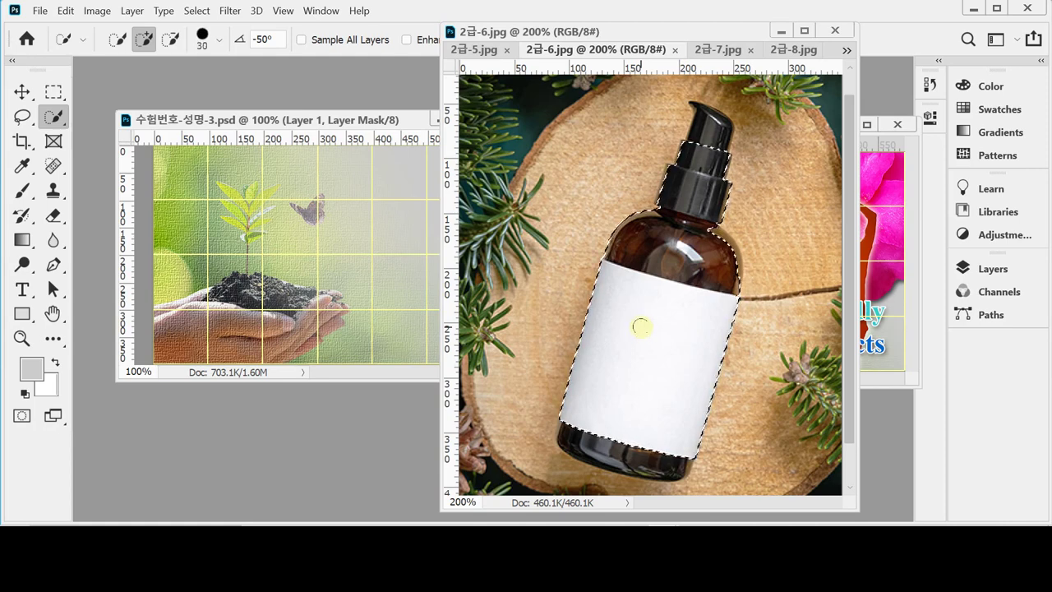
Reduce the Quick Selection brush to size 10 and add the pump's tip and the bottle's dark base to the selection
key("bracketleft")
key("bracketleft")
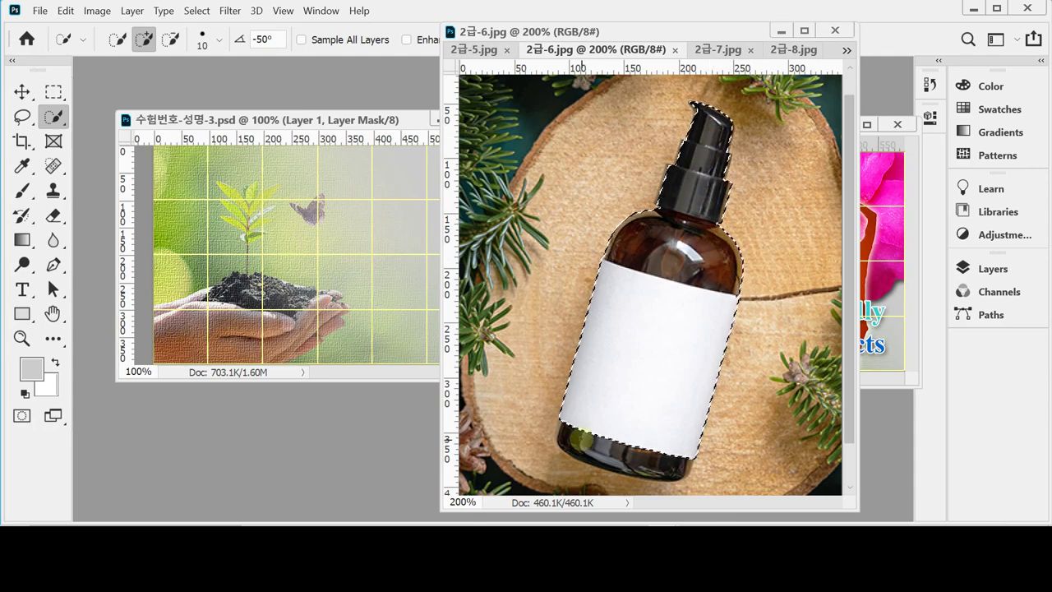
left_click_drag(654, 459, 684, 454)
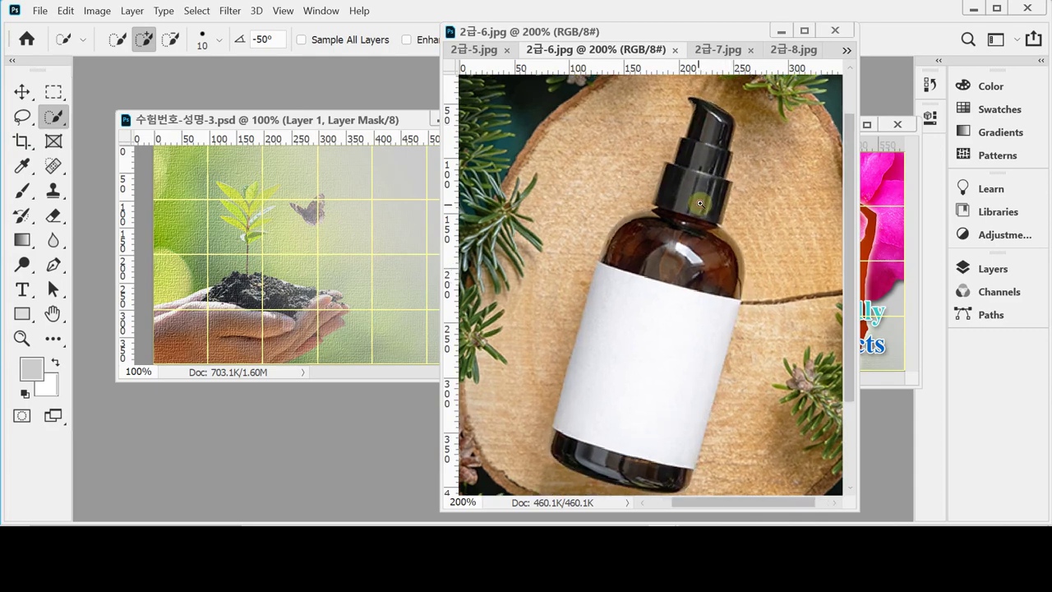
Reduce the Quick Selection brush to size 7 and refine the bottle selection along the pump's collar
scroll(699, 210, "up", 1)
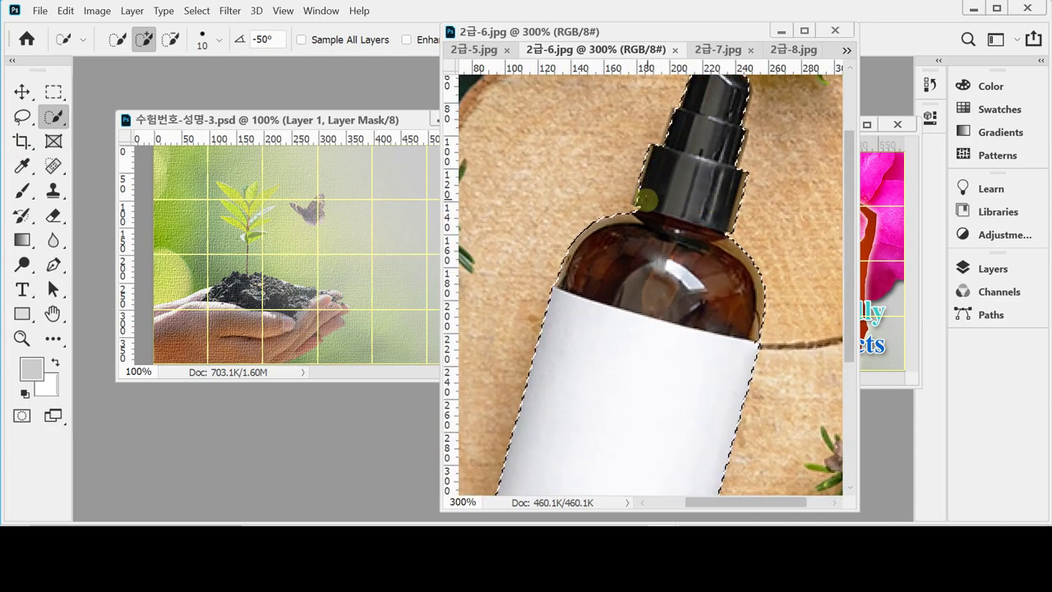
key("bracketleft")
key("bracketleft")
key("bracketleft")
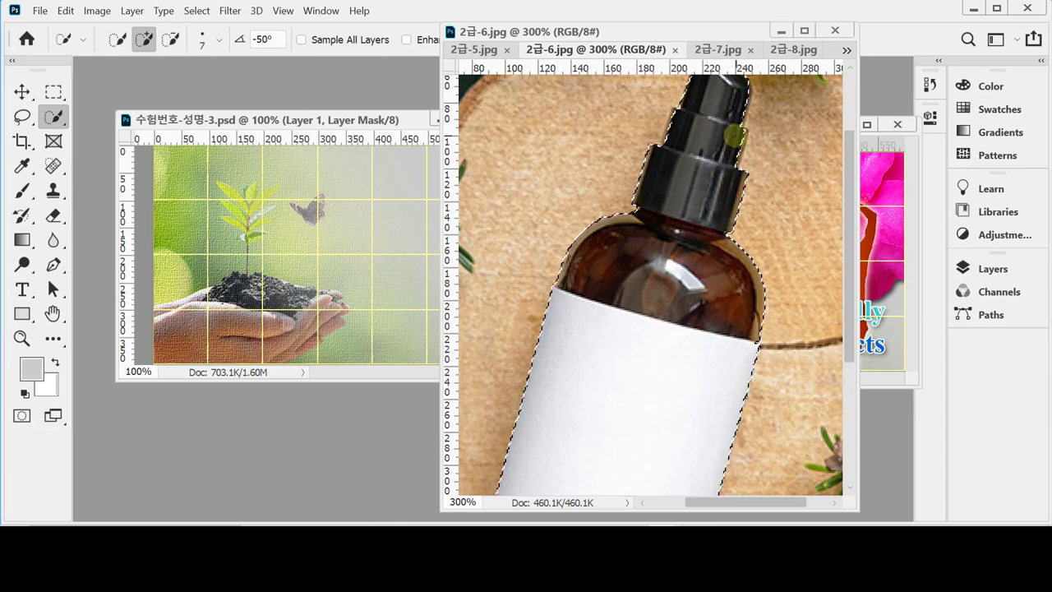
left_click_drag(700, 158, 682, 255)
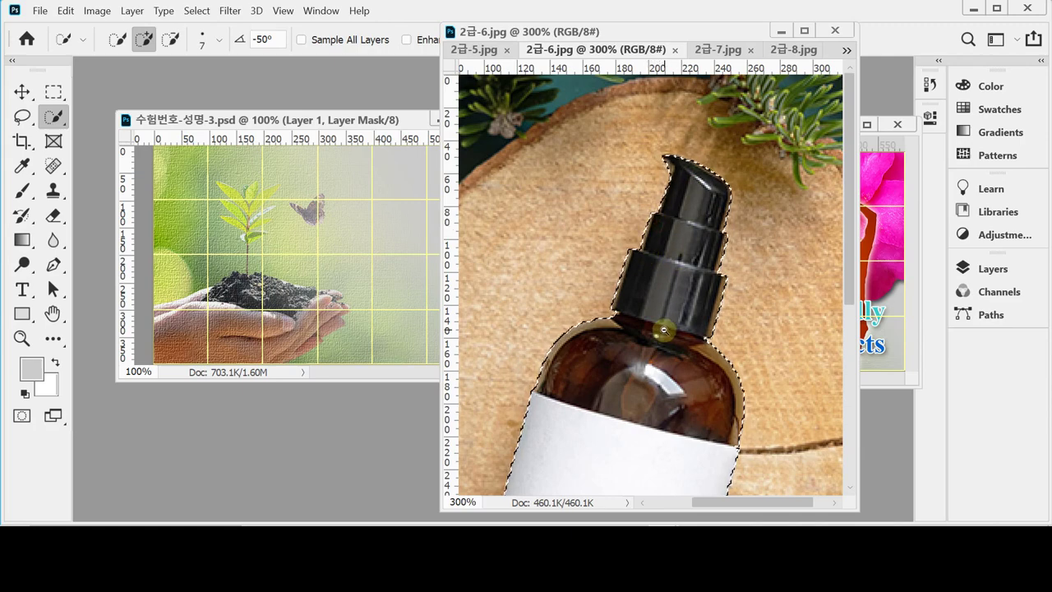
scroll(664, 331, "down", 2)
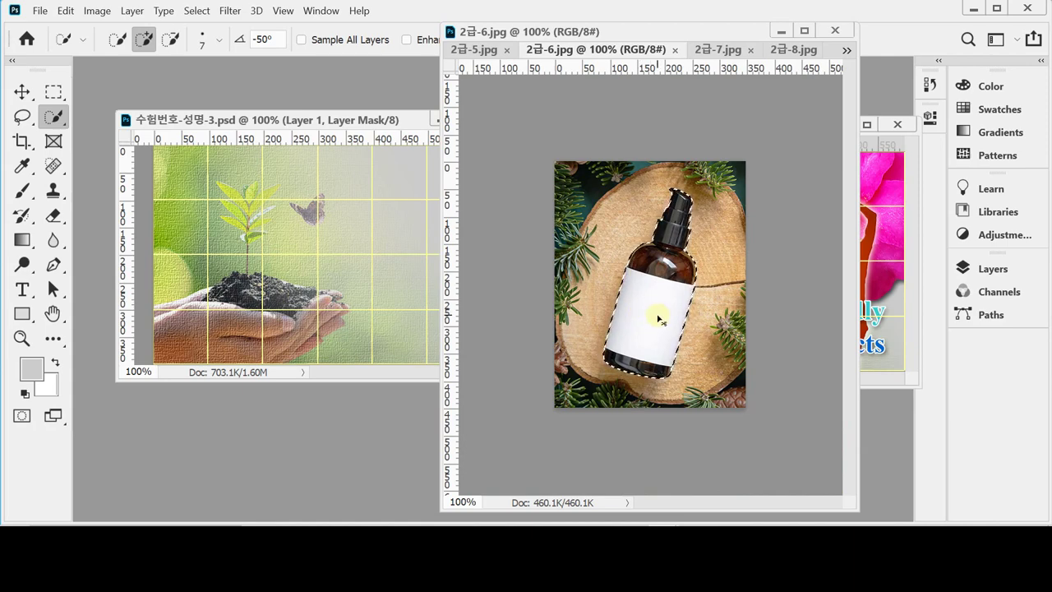
Move the selected bottle into the composite on its own layer, shift the photo window aside, and flip the bottle horizontally
left_click_drag(665, 305, 246, 284)
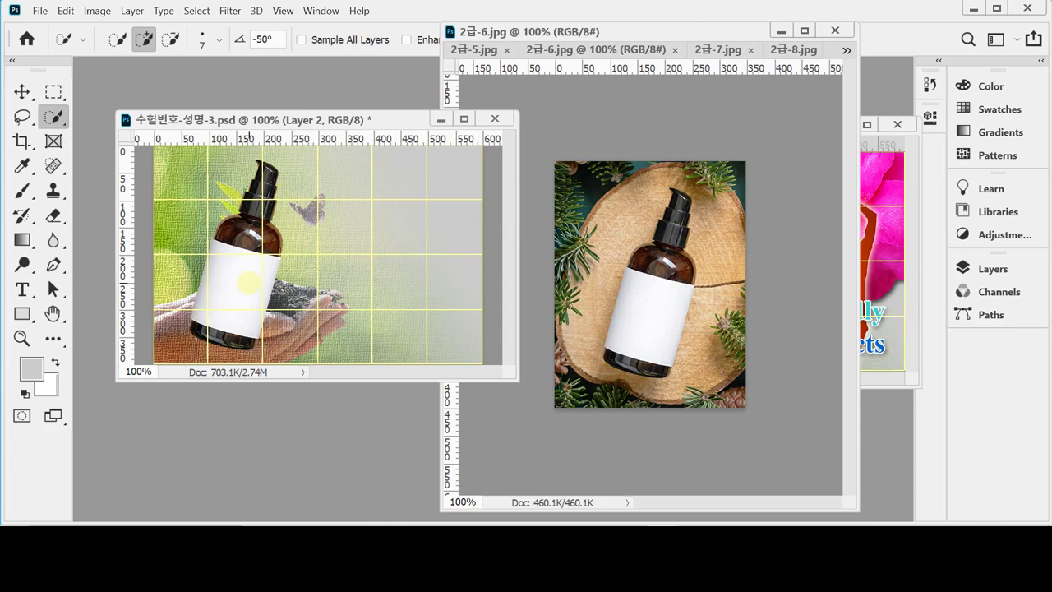
left_click_drag(674, 31, 575, 448)
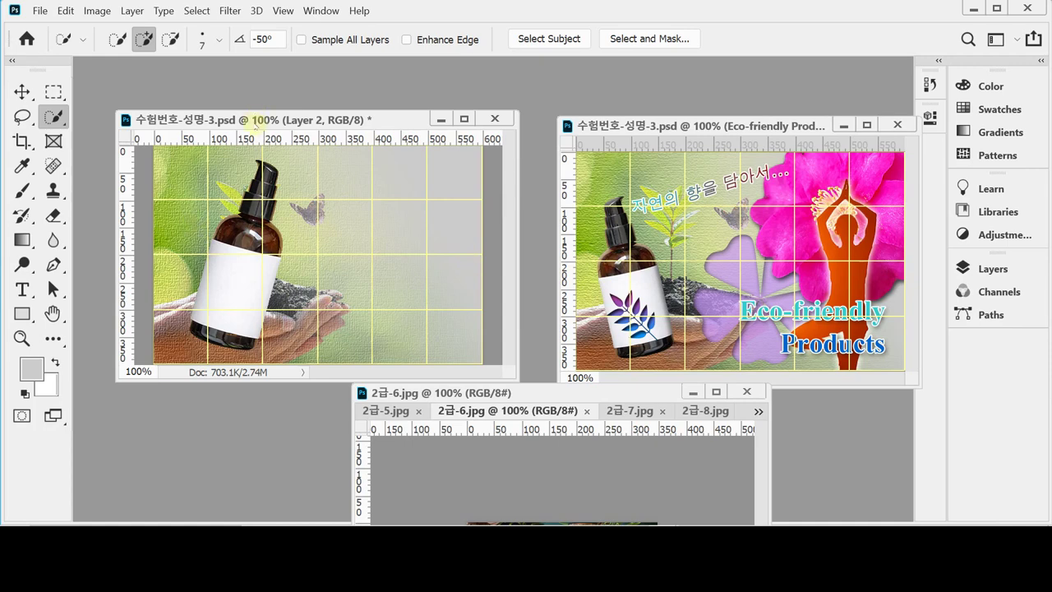
key("ctrl+t")
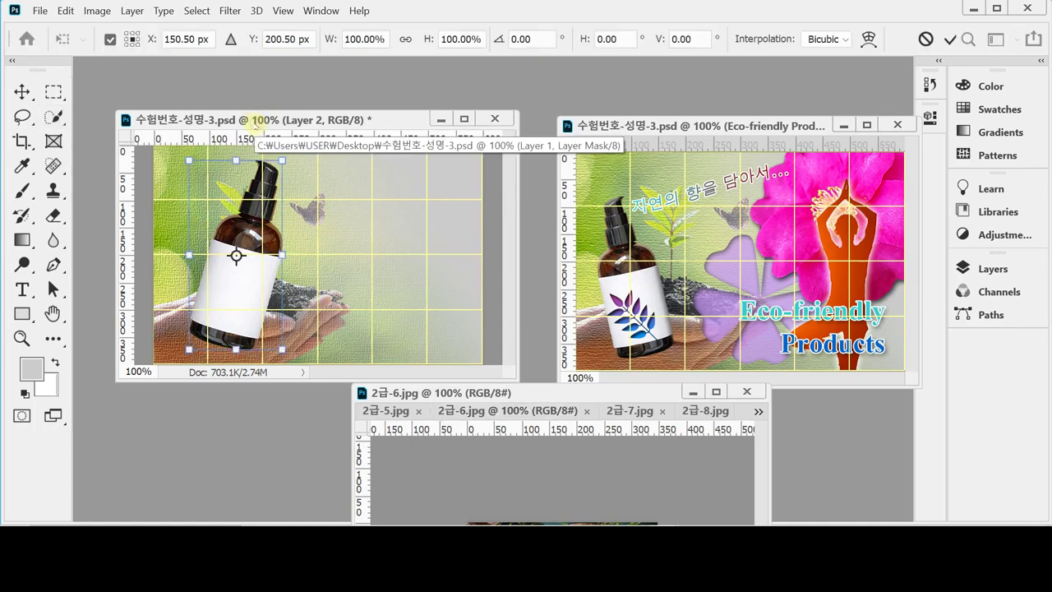
right_click(253, 211)
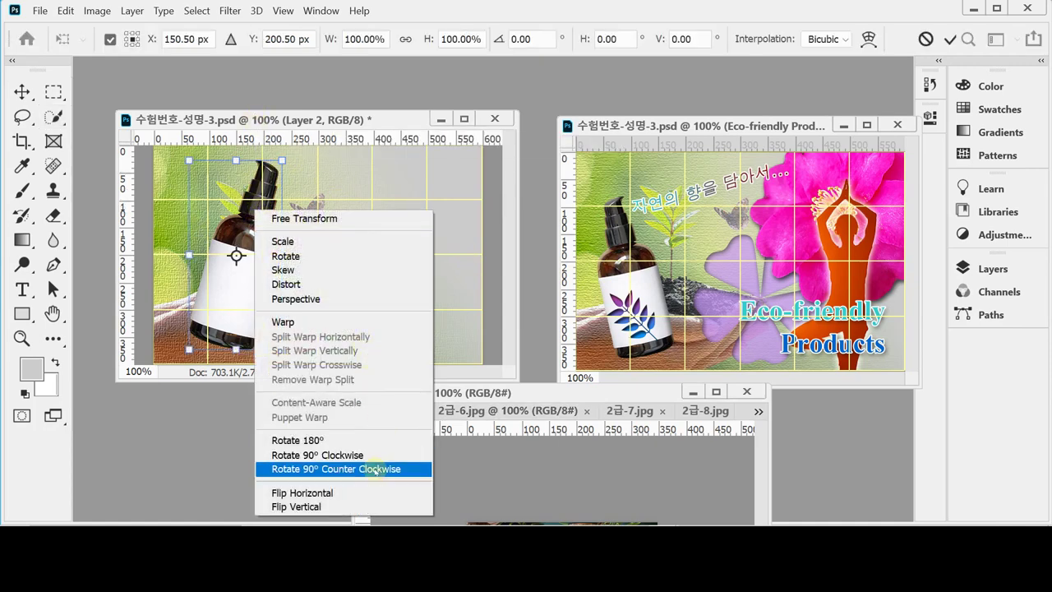
left_click(357, 493)
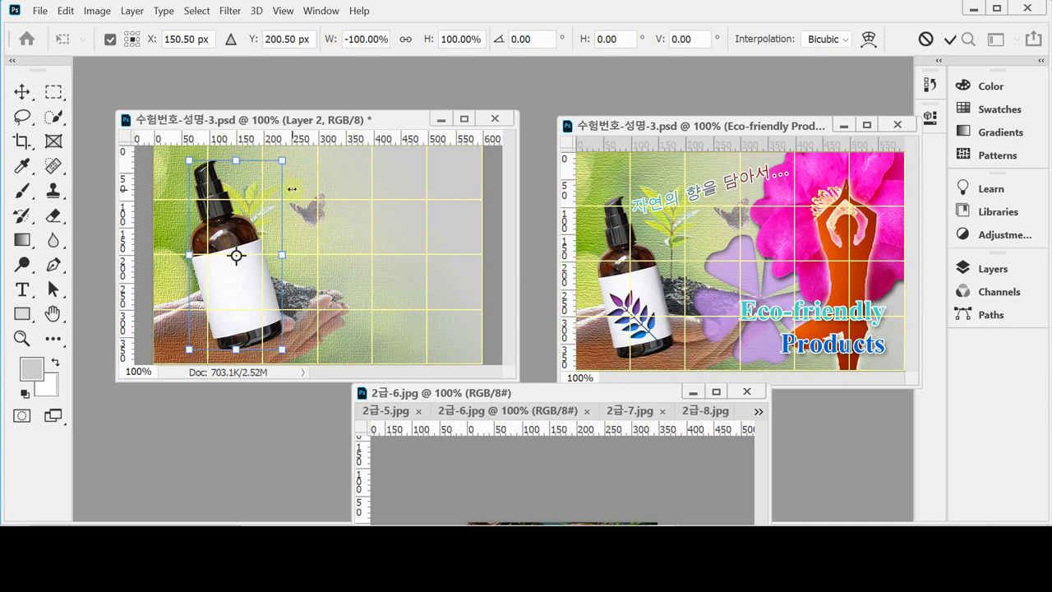
Scale the bottle proportionally to about 88.6% and position it over the hand as in the reference
left_click(406, 40)
left_click(406, 40)
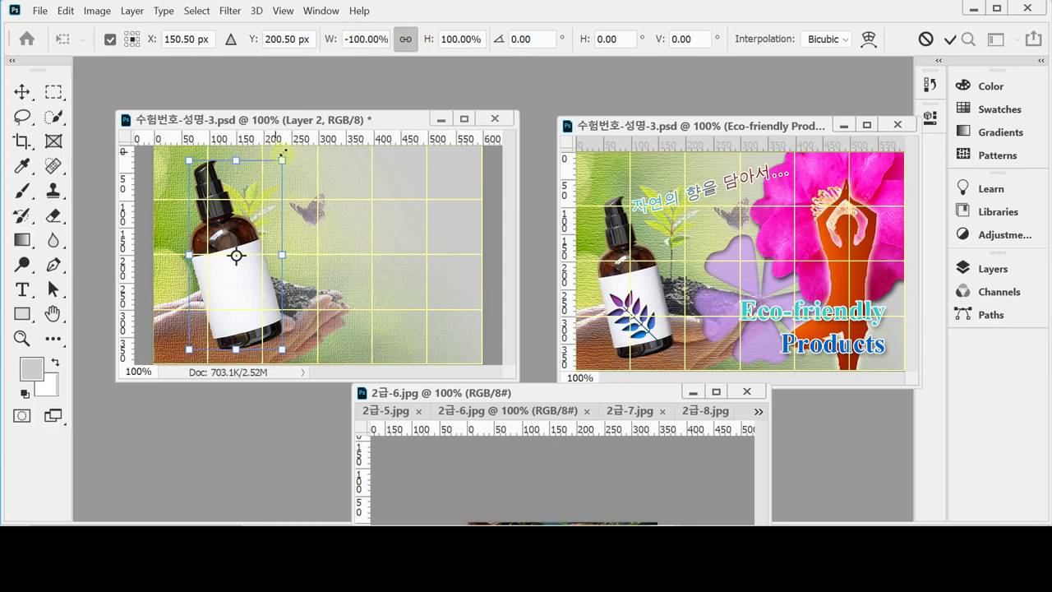
left_click_drag(280, 160, 260, 191)
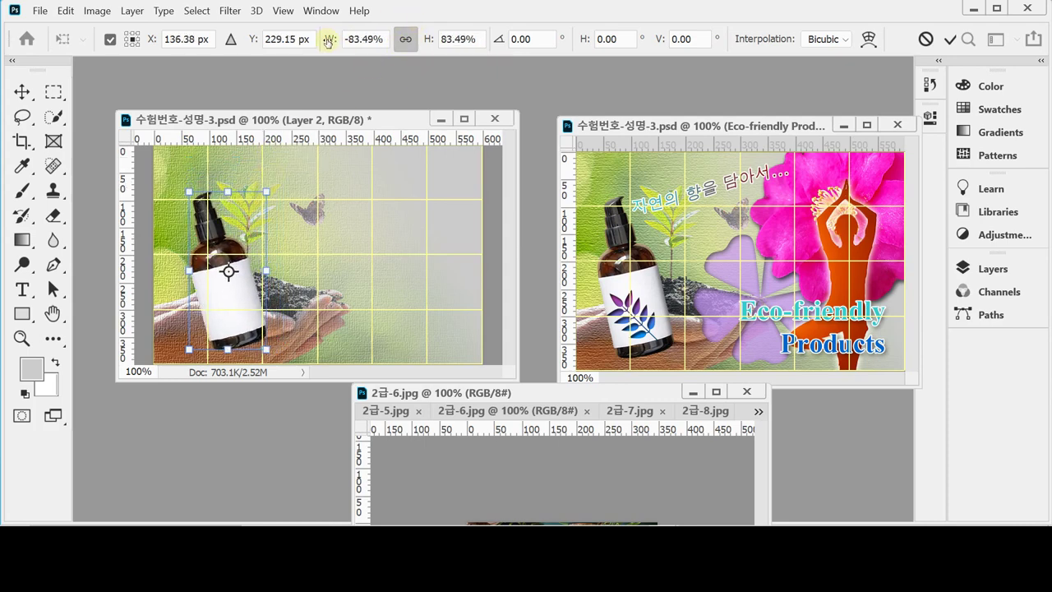
left_click_drag(320, 41, 326, 41)
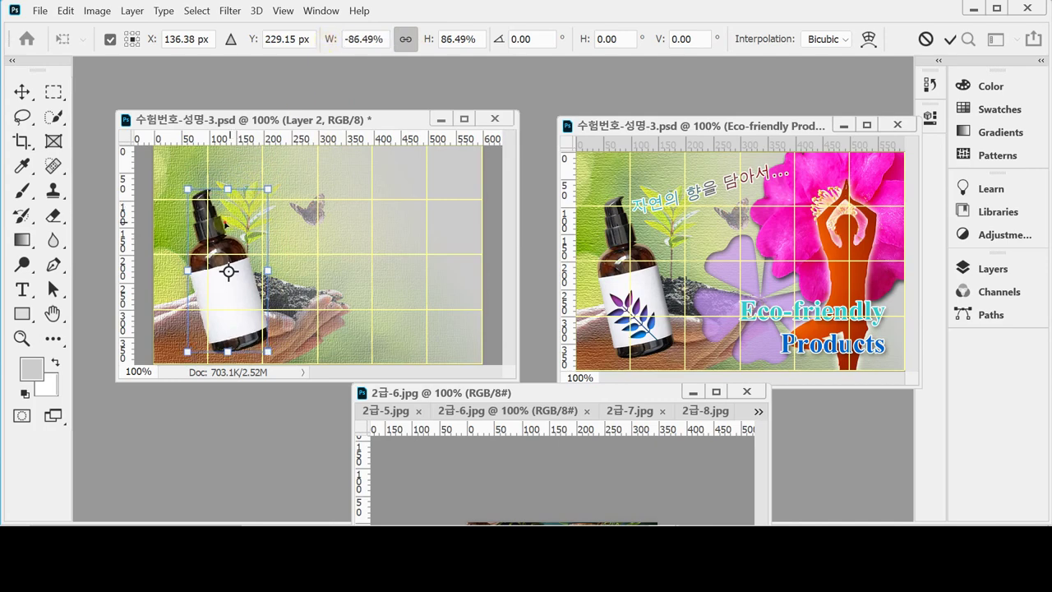
left_click_drag(226, 223, 206, 229)
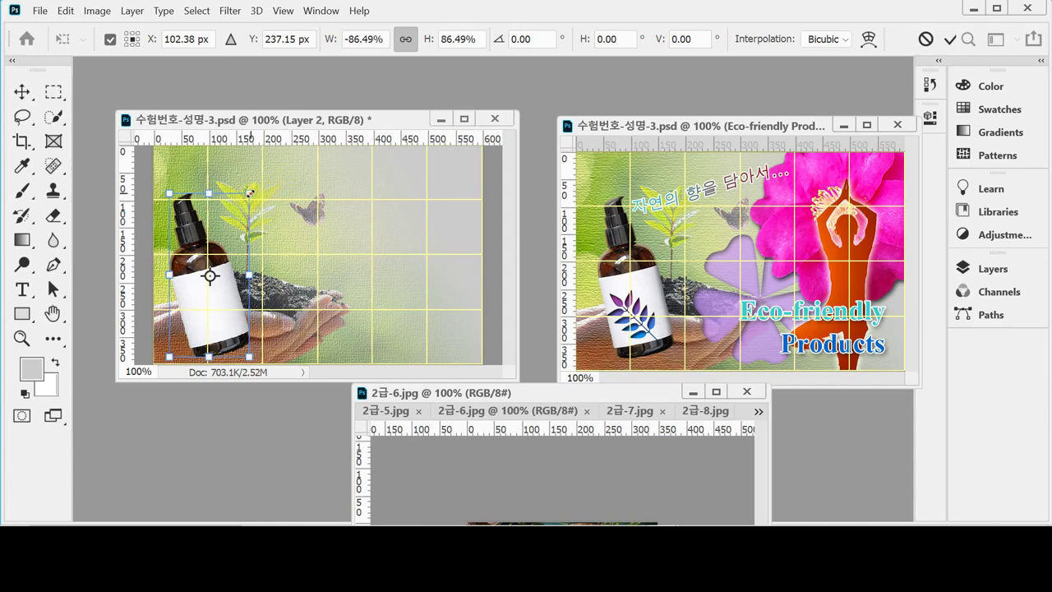
left_click_drag(249, 193, 253, 189)
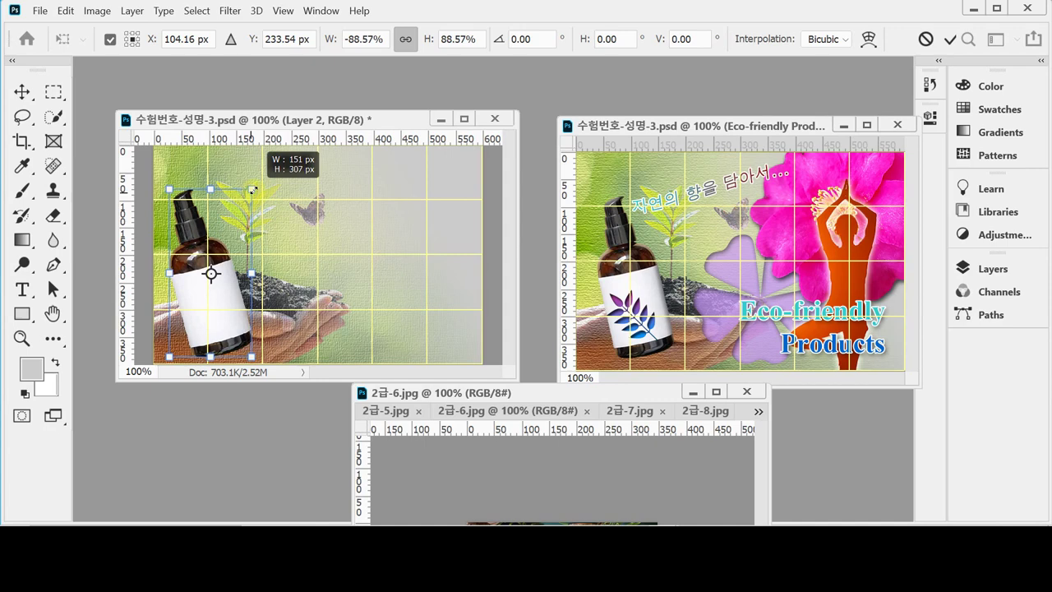
Rotate the bottle by about 2 degrees, fine-tune its position and size, and apply the transform
left_click_drag(272, 181, 276, 184)
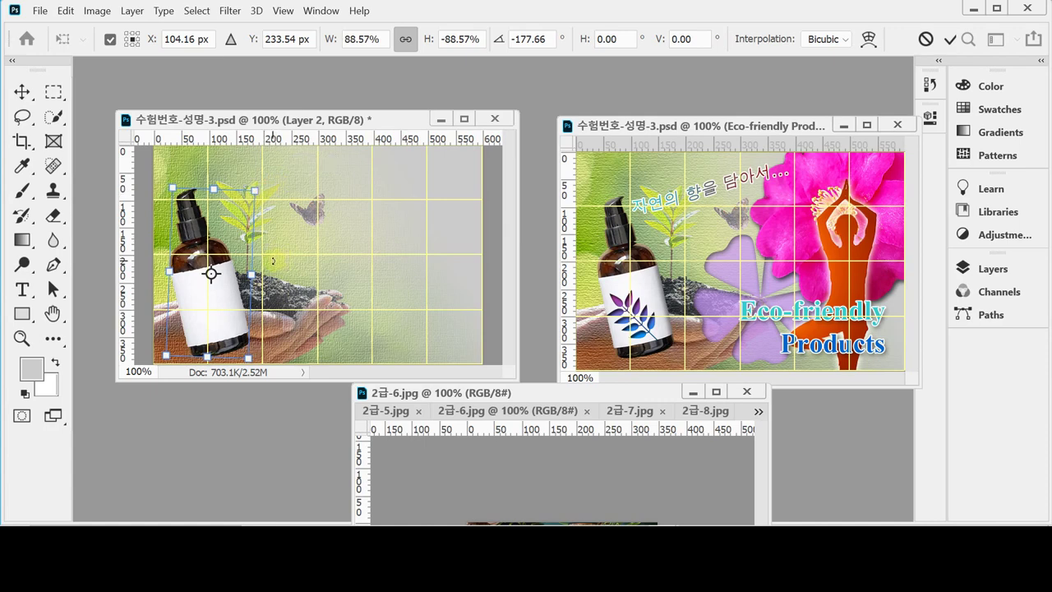
left_click_drag(229, 330, 232, 329)
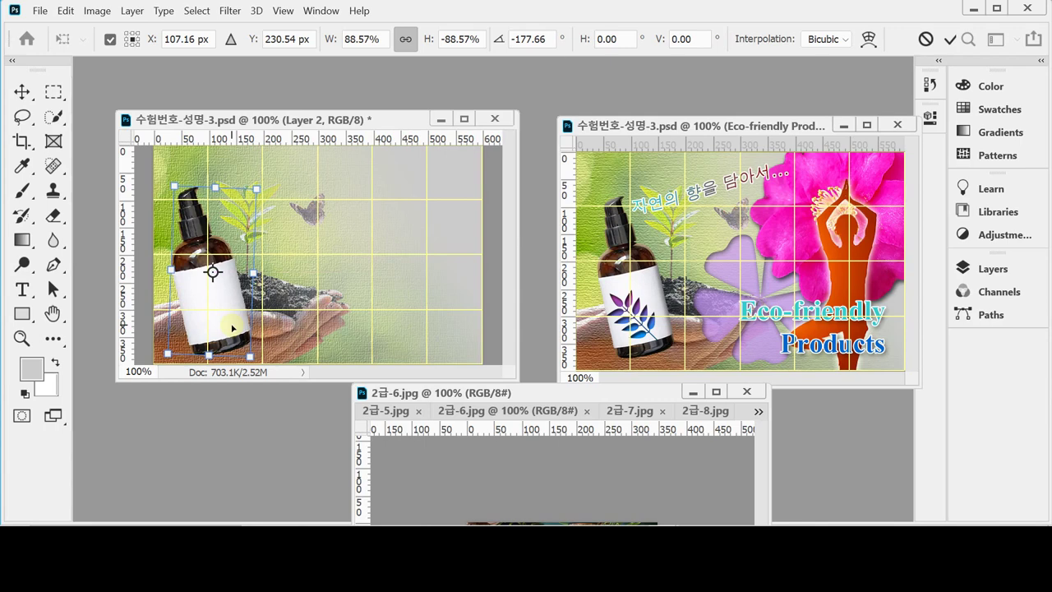
left_click_drag(256, 189, 258, 191)
key("Return")
key("w")
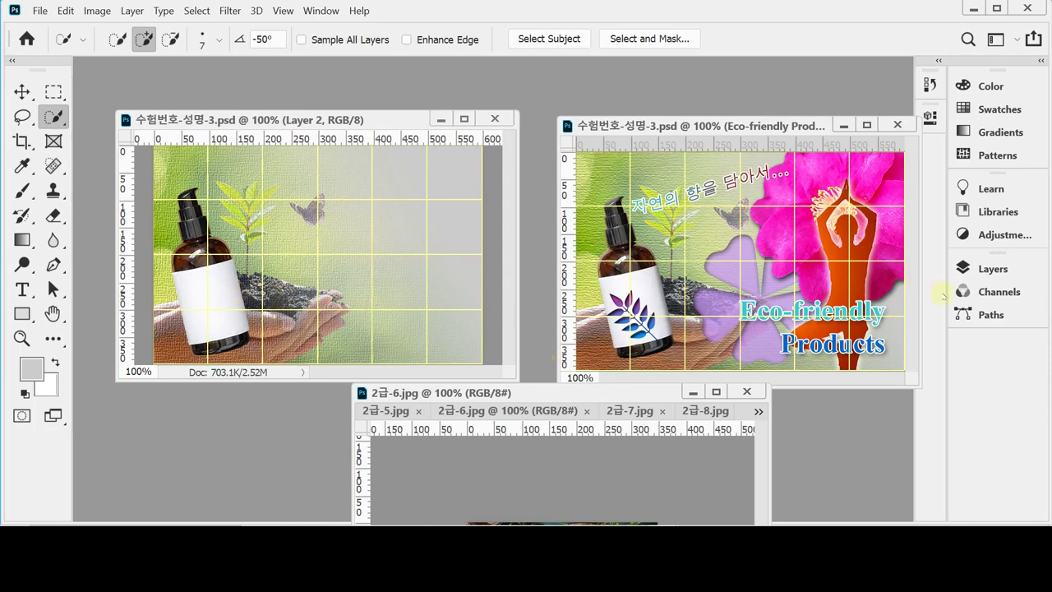
Apply Bevel & Emboss to the bottle layer with Inner Bevel style, direction Up and size 10 px
left_click(965, 268)
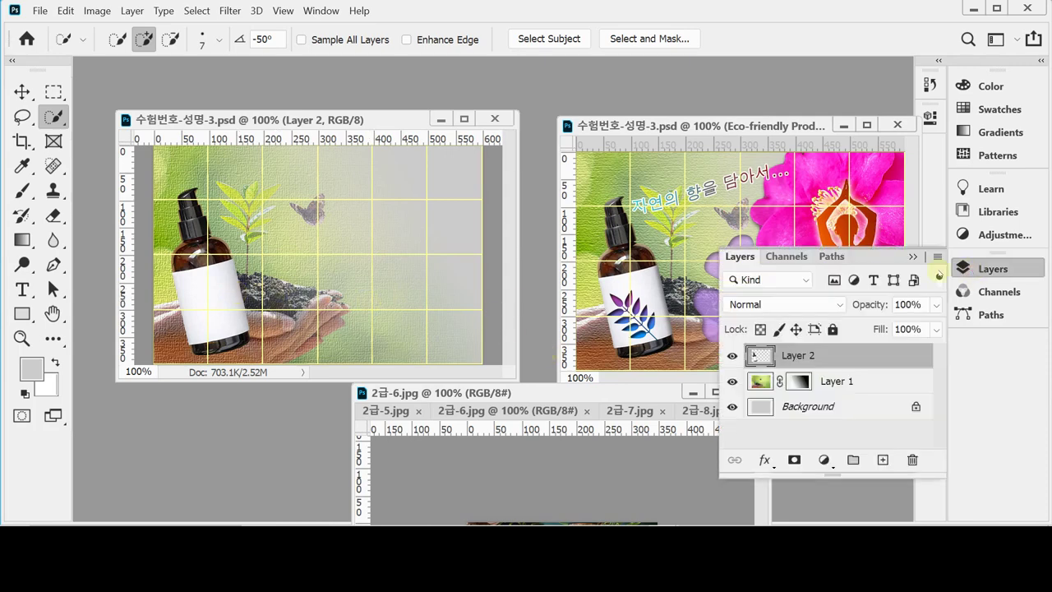
left_click(764, 461)
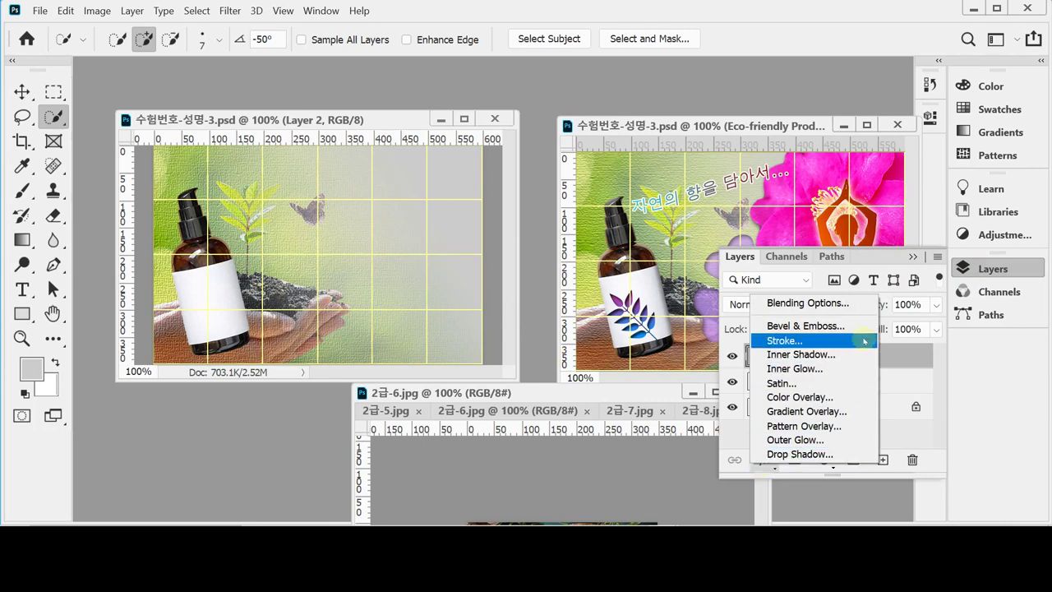
key("Escape")
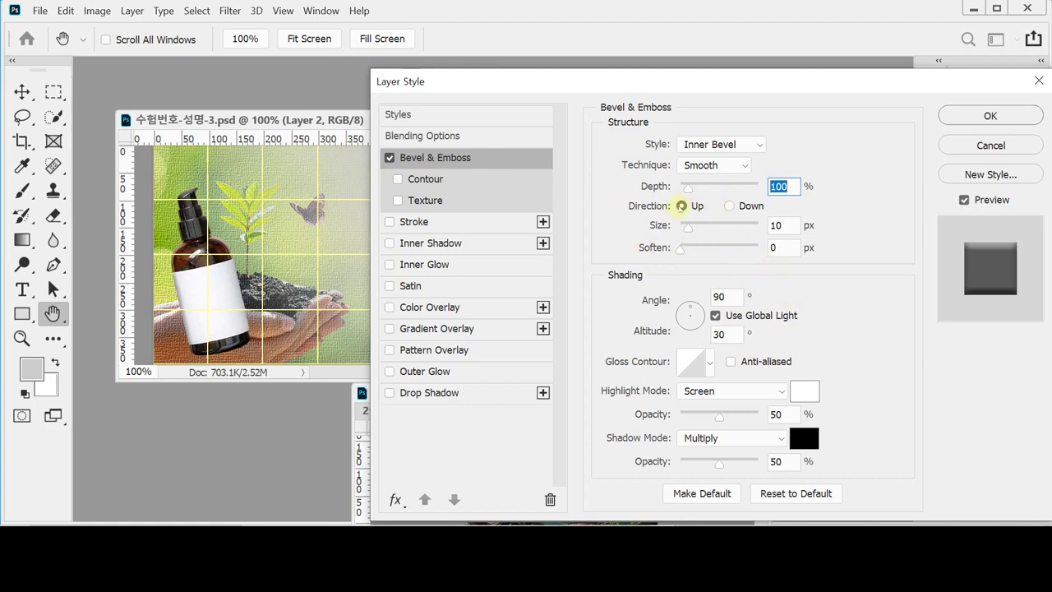
left_click(729, 206)
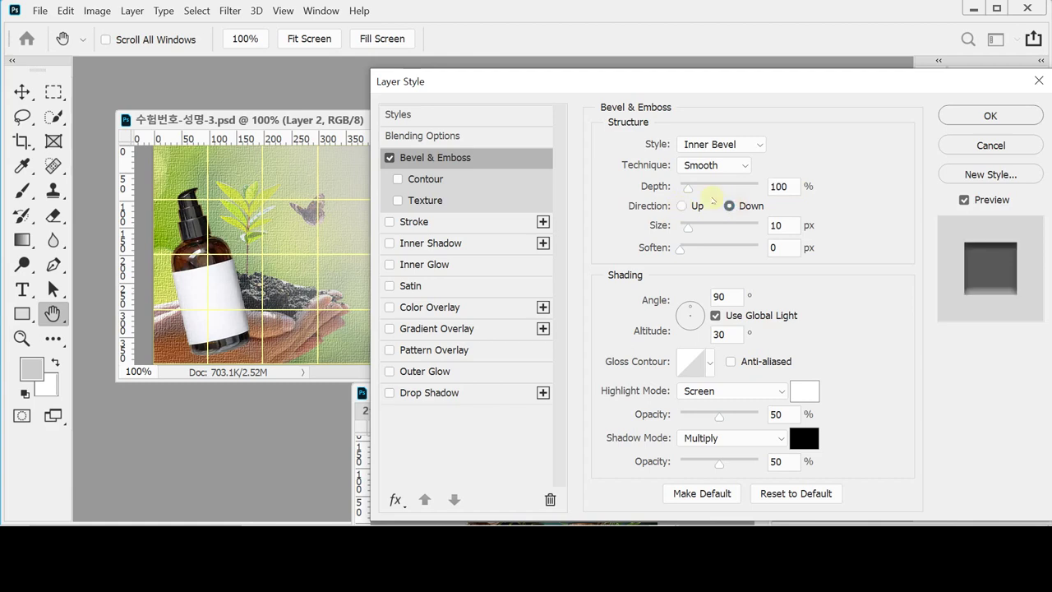
left_click(703, 206)
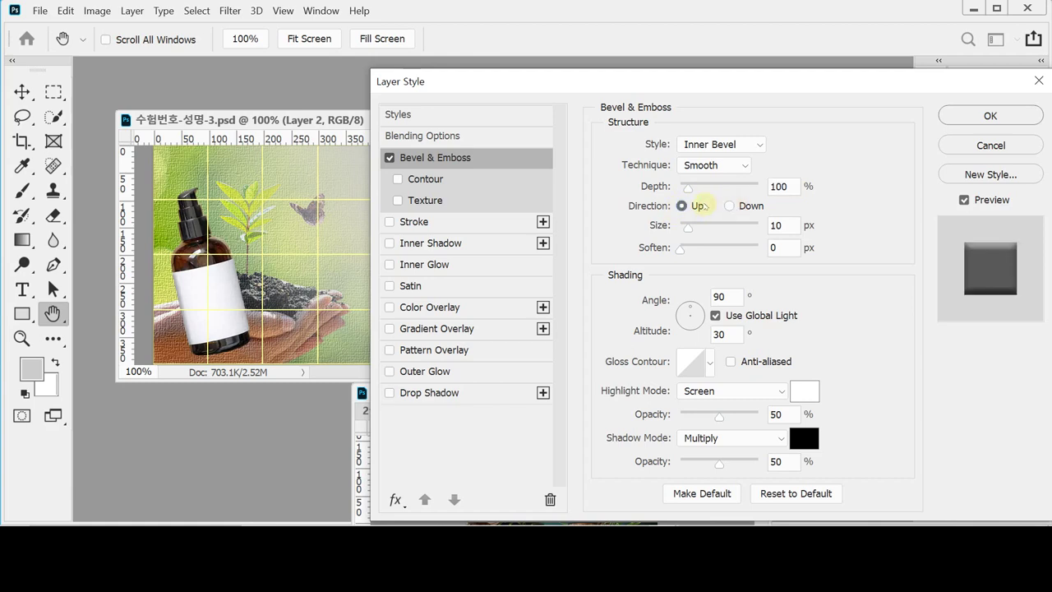
left_click(787, 227)
left_click(792, 222)
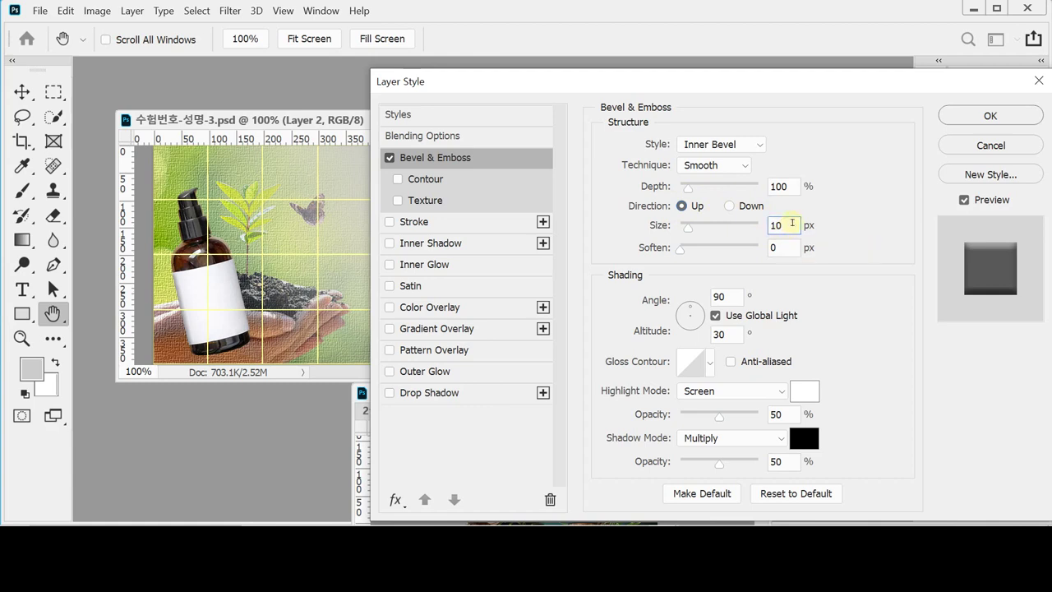
left_click(973, 116)
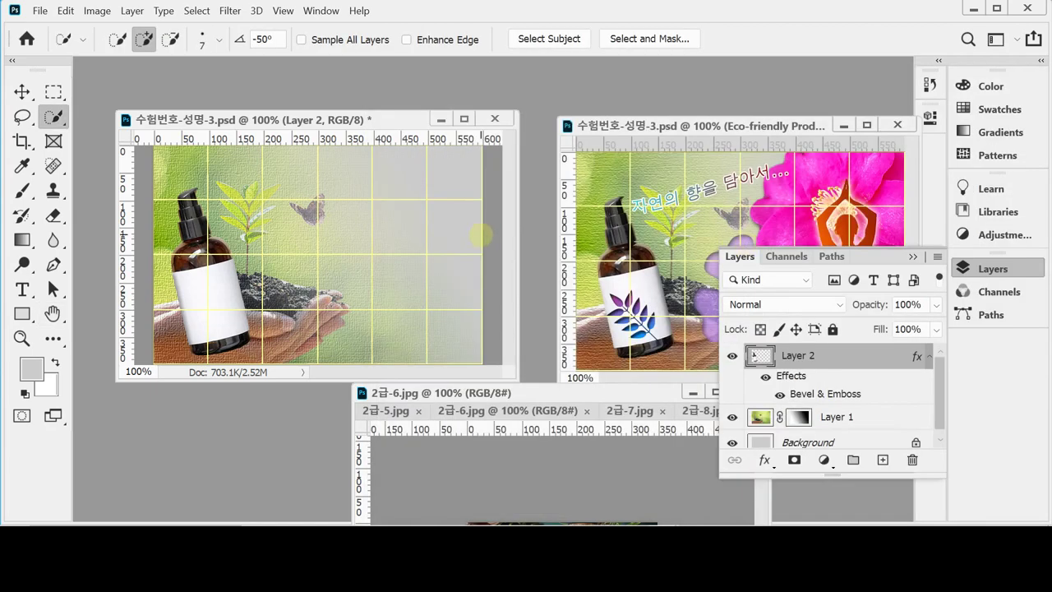
Save the composite and bring up the pink flower photo 2급-7.jpg in full view
key("ctrl+s")
left_click(994, 267)
left_click_drag(536, 392, 600, 80)
left_click(622, 162)
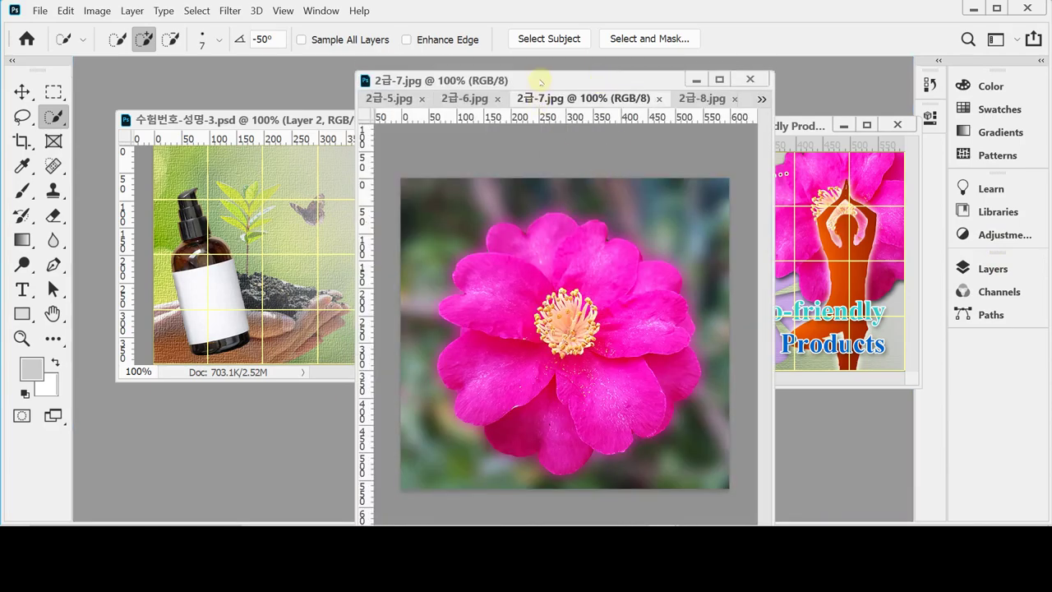
left_click_drag(546, 71, 571, 83)
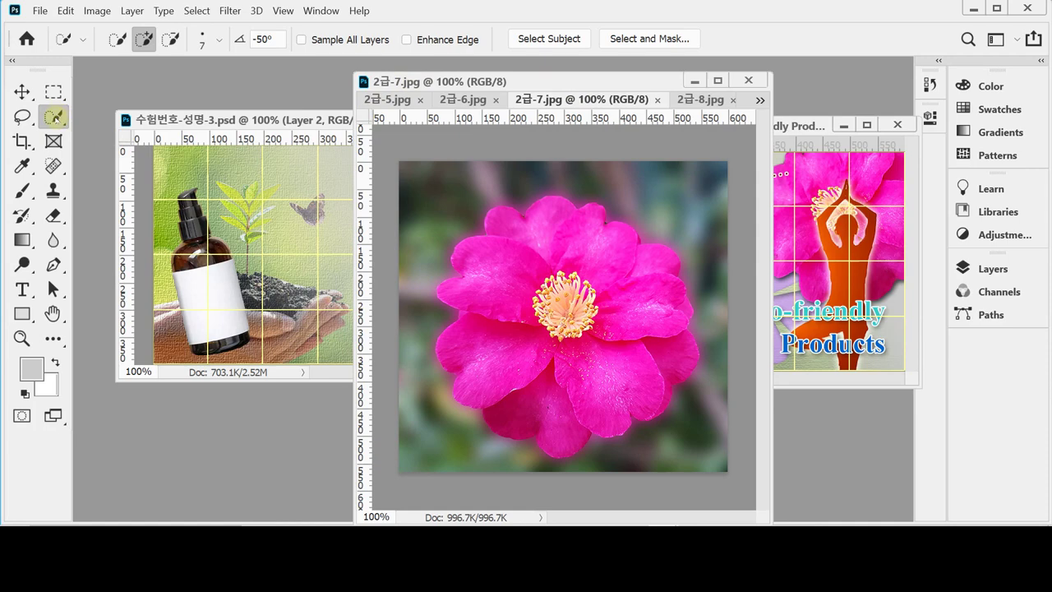
Select the whole pink flower with the Object Selection tool in Rectangle mode
right_click(53, 118)
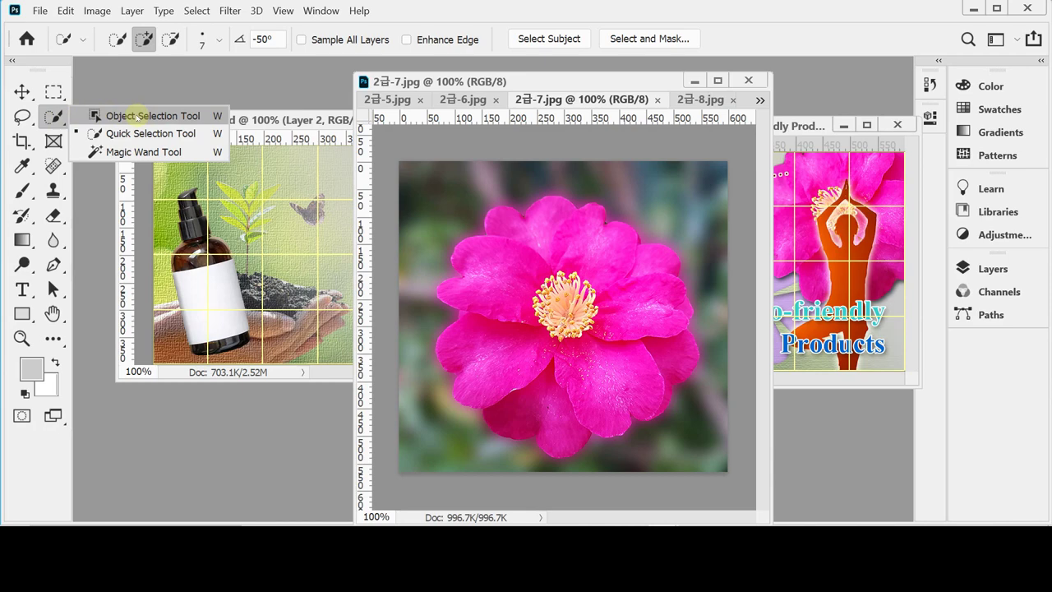
left_click(150, 116)
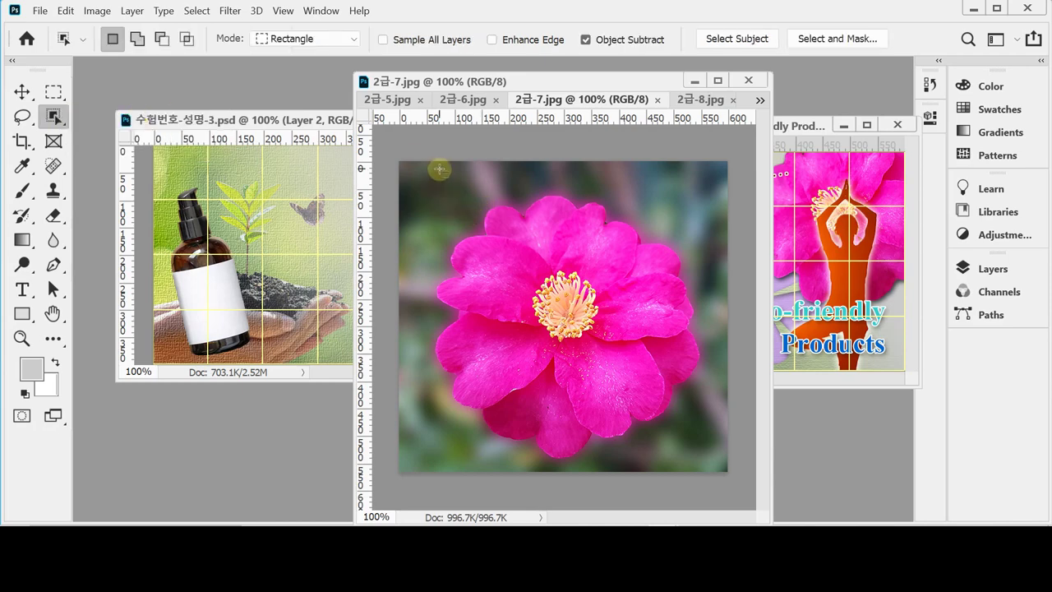
mouse_move(436, 179)
left_mouse_down()
mouse_move(660, 336)
mouse_move(712, 442)
mouse_move(705, 467)
left_mouse_up()
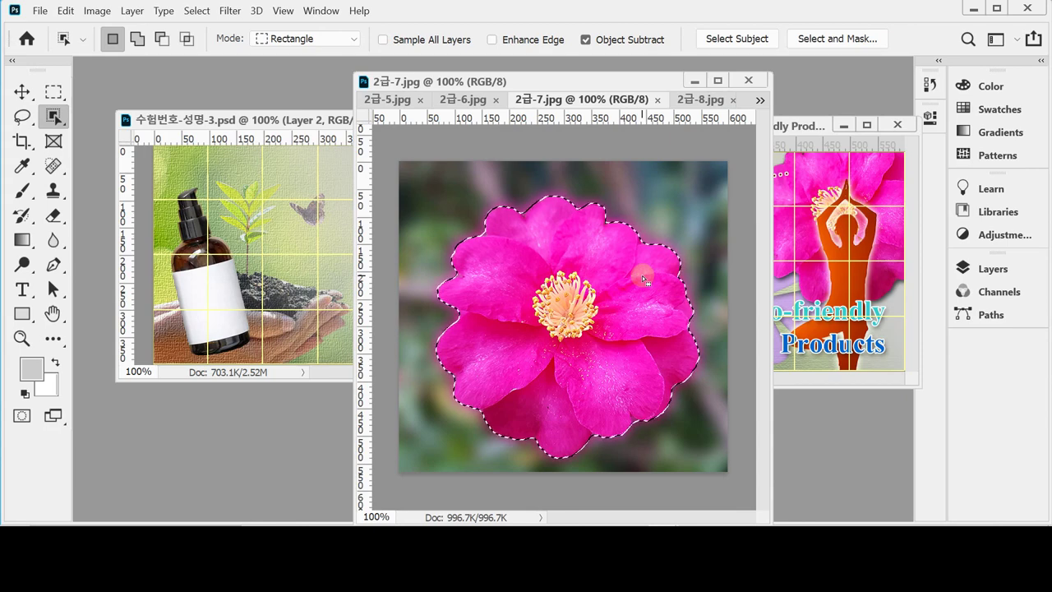
Subtract the strip of background between the flower's lower petals from the selection with the Quick Selection tool at size 7
left_click(514, 319)
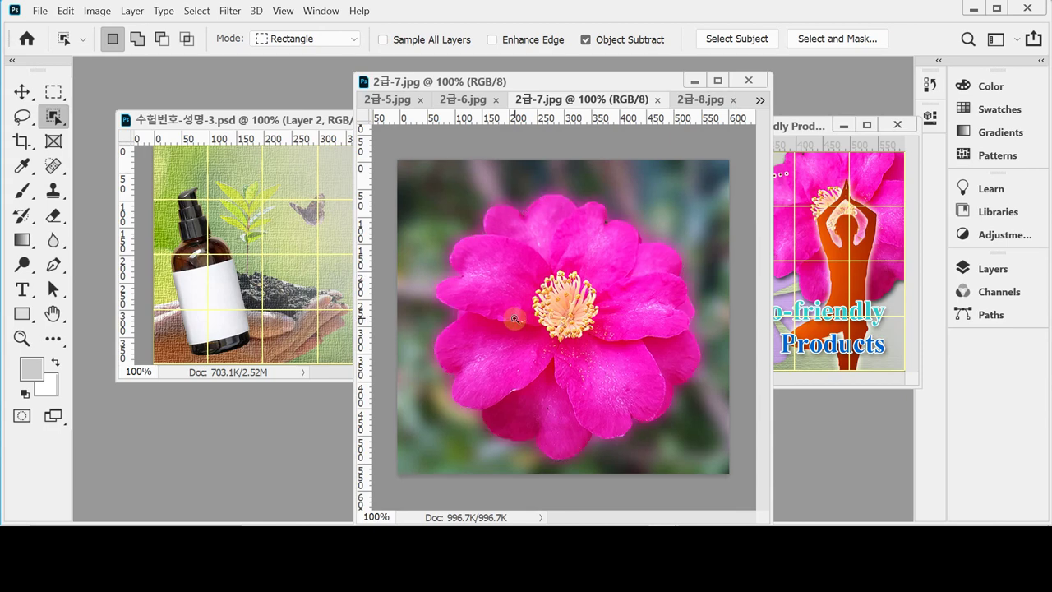
left_click(513, 319)
left_click_drag(576, 323, 600, 315)
key("ctrl+d")
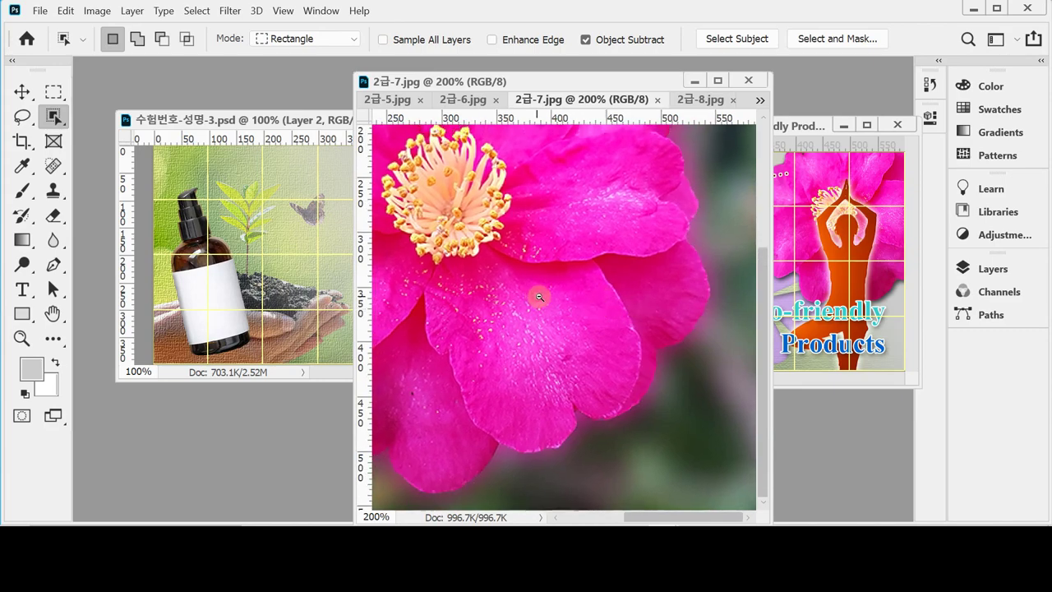
key("ctrl+z")
left_click(538, 297, "alt")
left_click(663, 451)
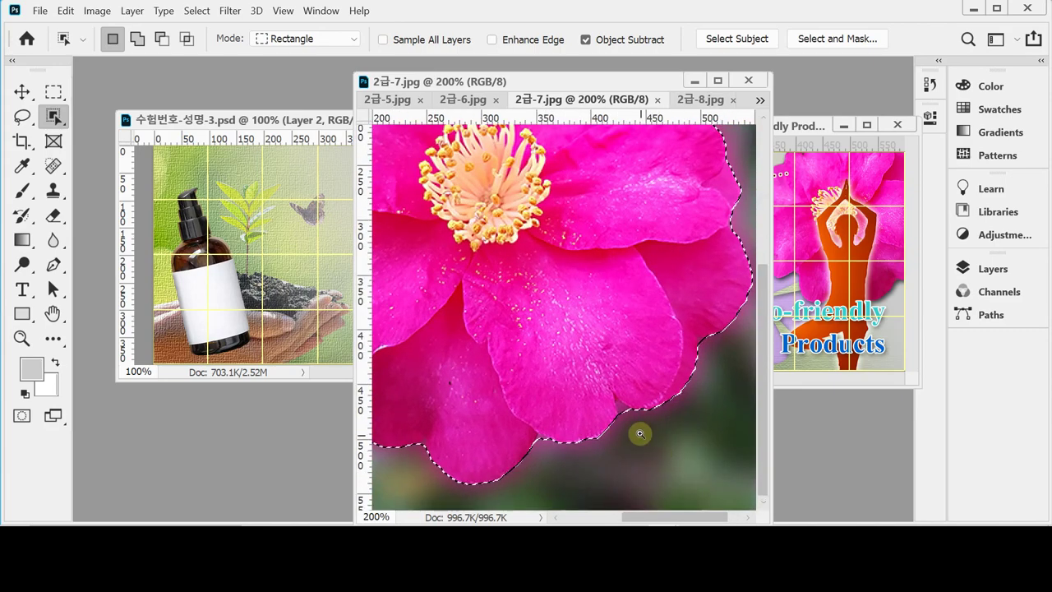
right_click(53, 117)
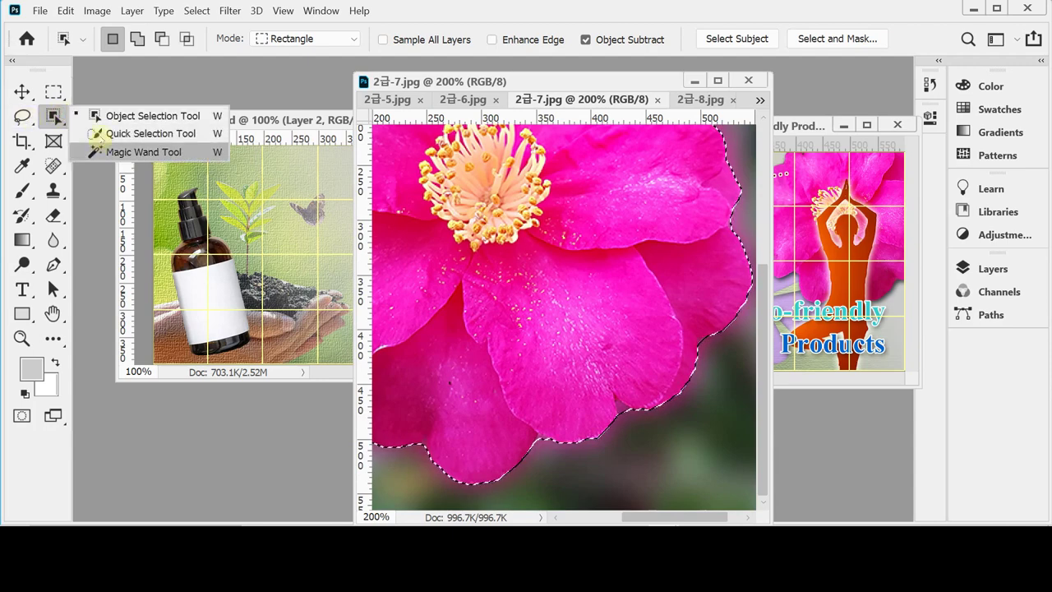
left_click(144, 133)
left_click(171, 39)
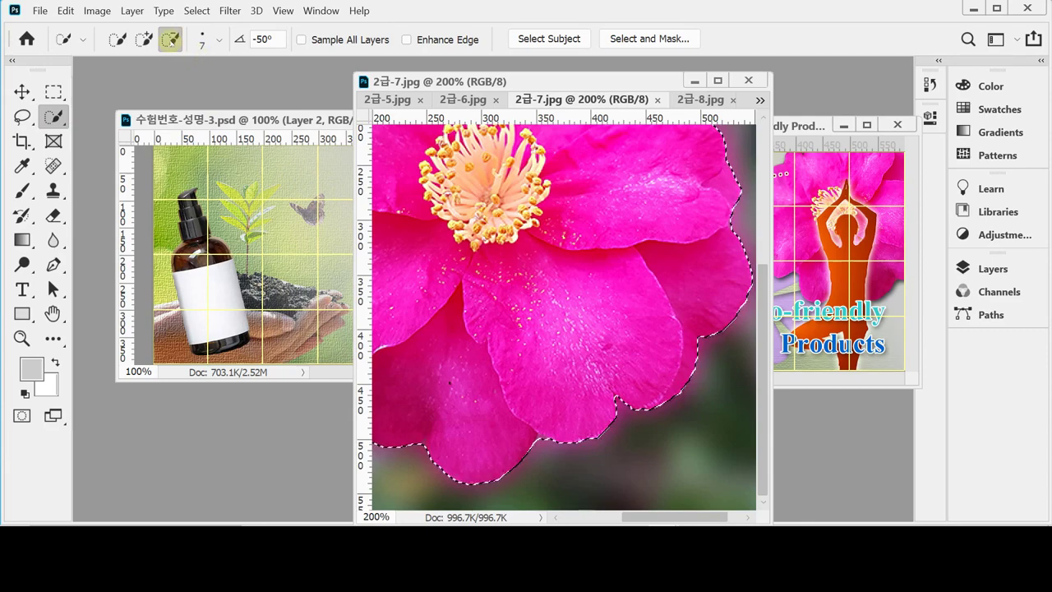
key("ctrl+minus")
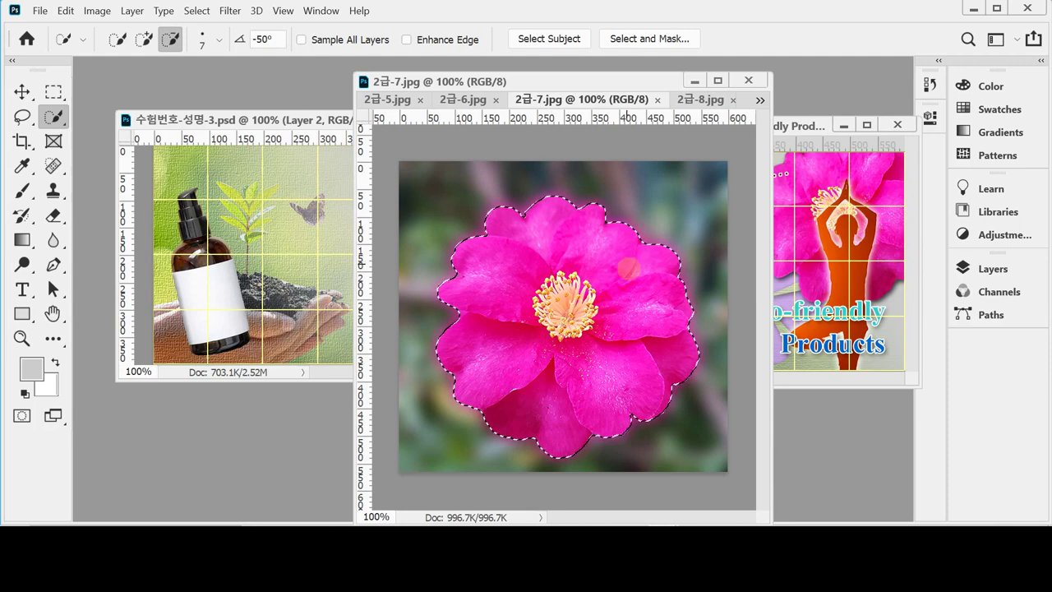
Copy the selected pink flower into the composite 수험번호-성명-3.psd, keep the composite and reference uncovered, and save the composite
left_click_drag(627, 268, 242, 279)
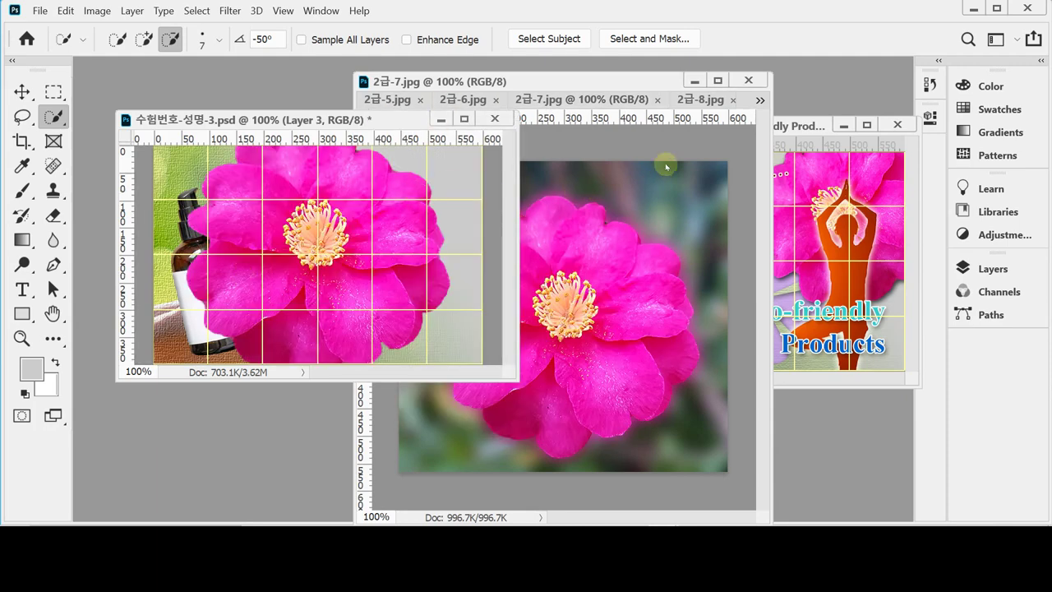
left_click_drag(689, 80, 676, 393)
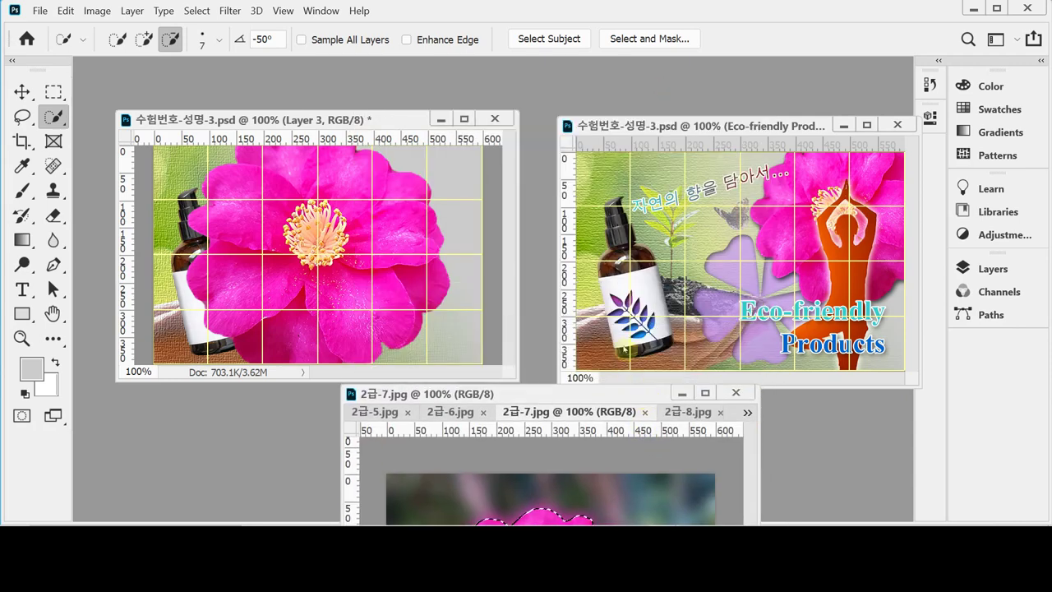
left_click_drag(345, 120, 346, 99)
key("ctrl+s")
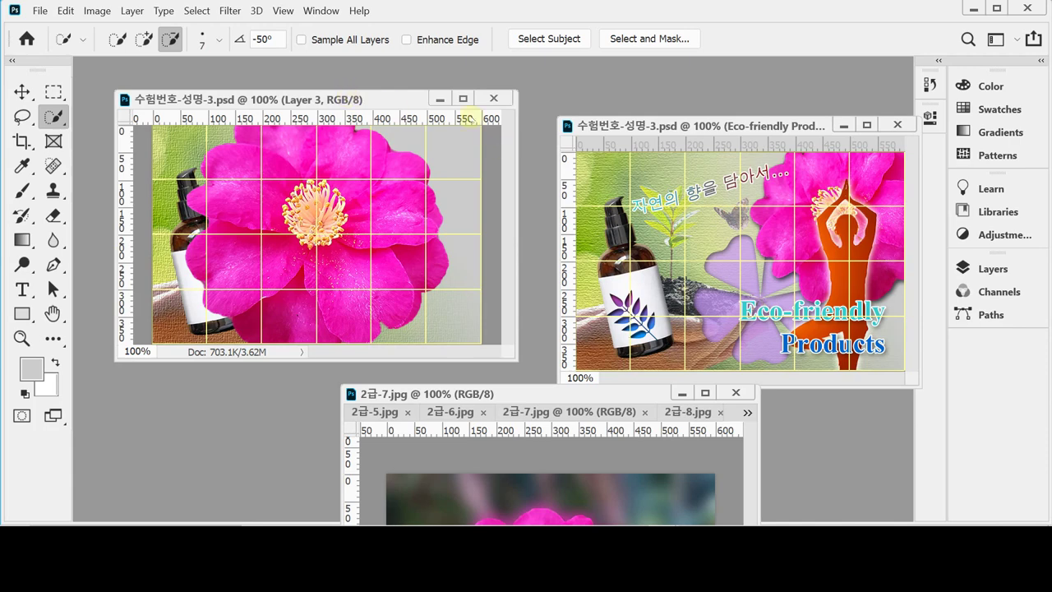
Free-transform the flower layer to 66% scale, rotate it about -51° and move it to the canvas's upper-right corner
key("ctrl+t")
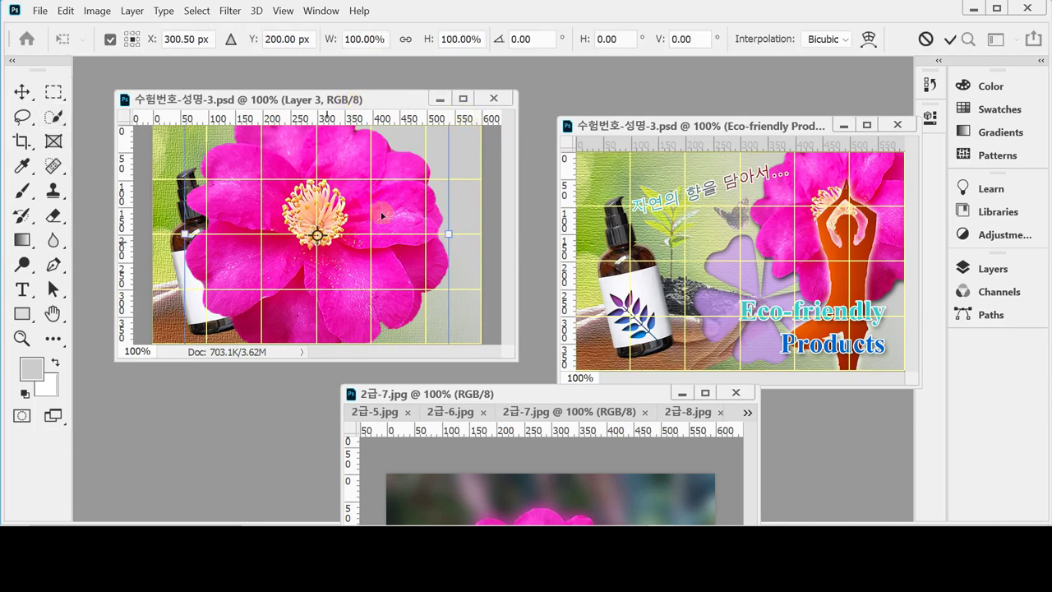
mouse_move(331, 43)
left_mouse_down()
mouse_move(287, 42)
mouse_move(361, 38)
mouse_move(347, 39)
left_mouse_up()
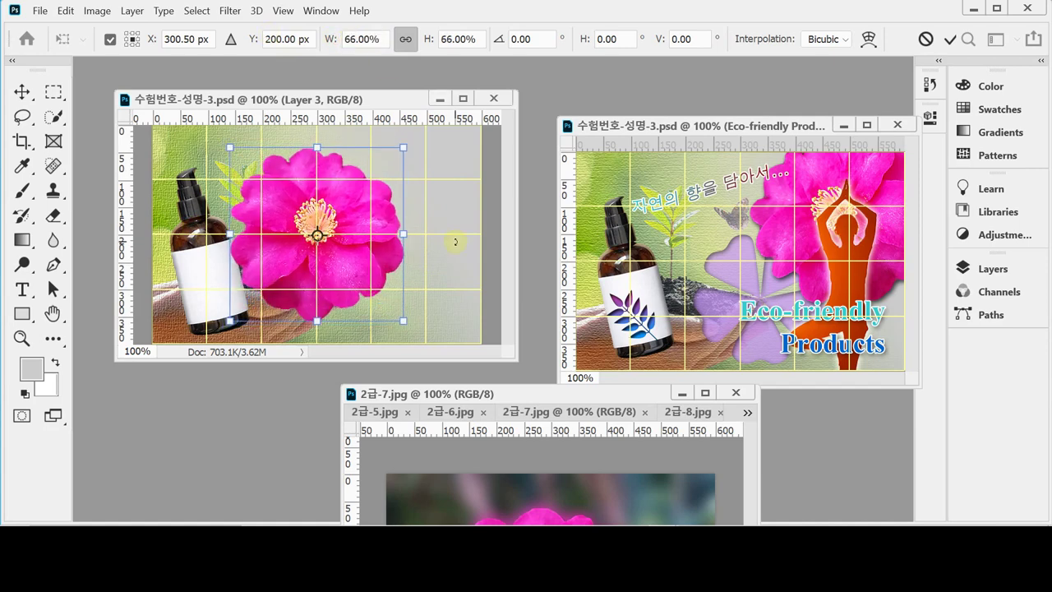
left_click_drag(464, 258, 429, 134)
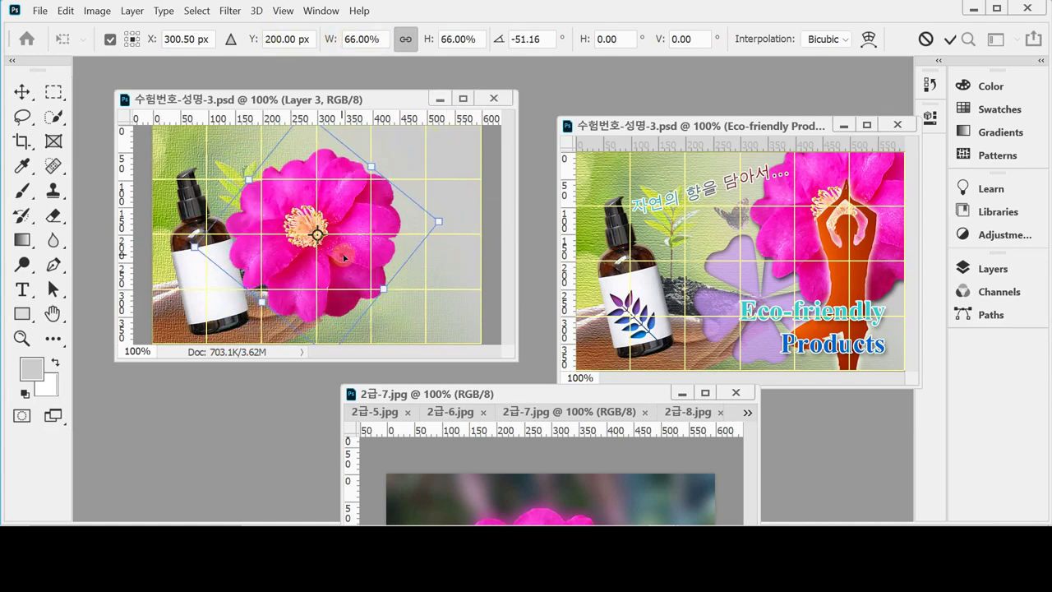
left_click_drag(343, 256, 446, 201)
Enlarge the flower proportionally to about 70.35% and rotate it to about -52° to match the reference
left_click_drag(303, 197, 291, 198)
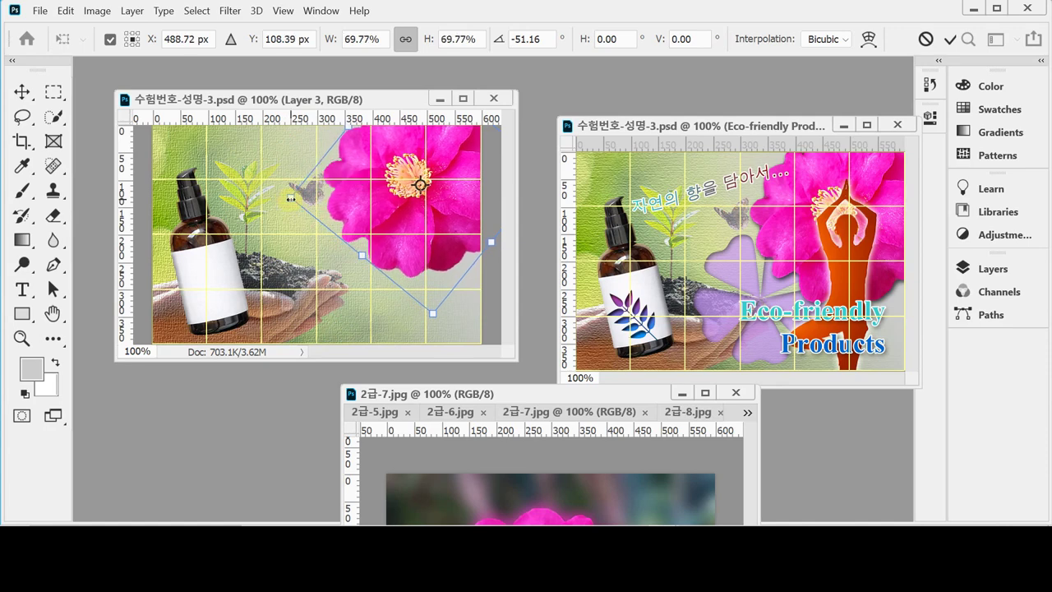
left_click_drag(369, 195, 367, 207)
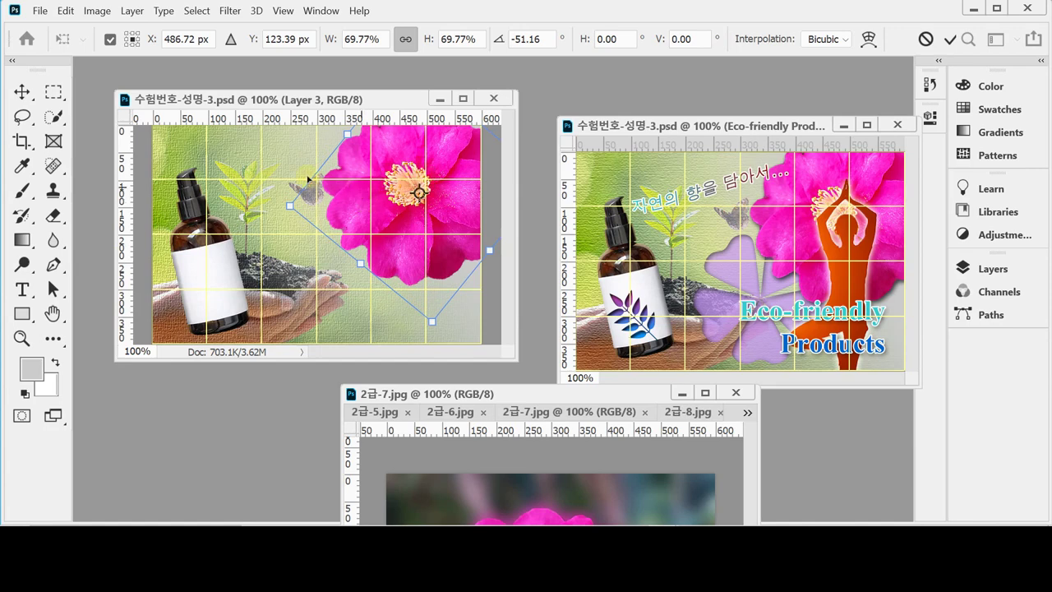
left_click_drag(288, 206, 287, 207)
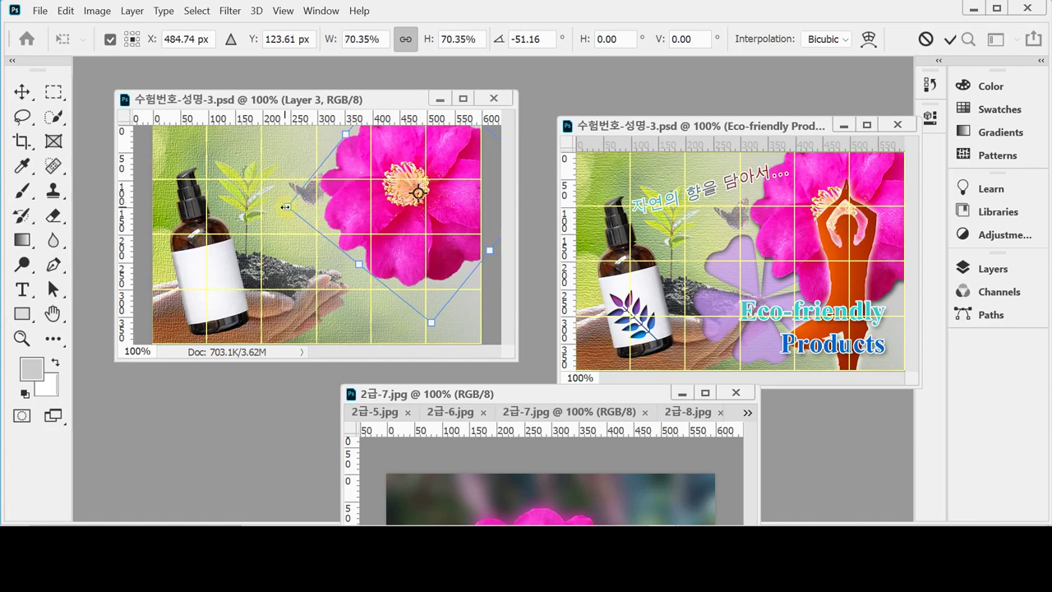
left_click_drag(365, 208, 367, 211)
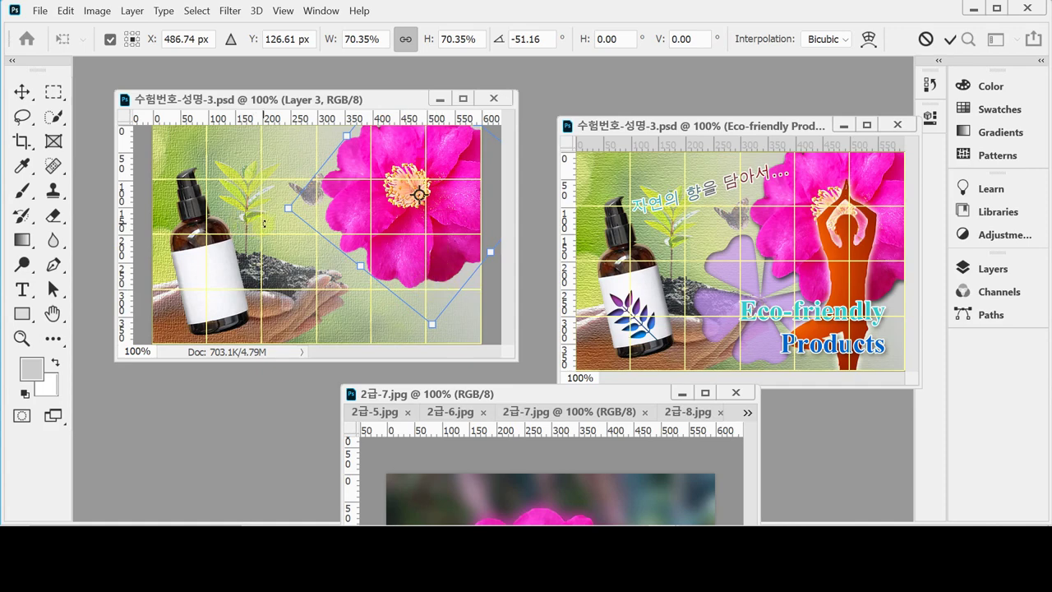
left_click_drag(281, 200, 281, 204)
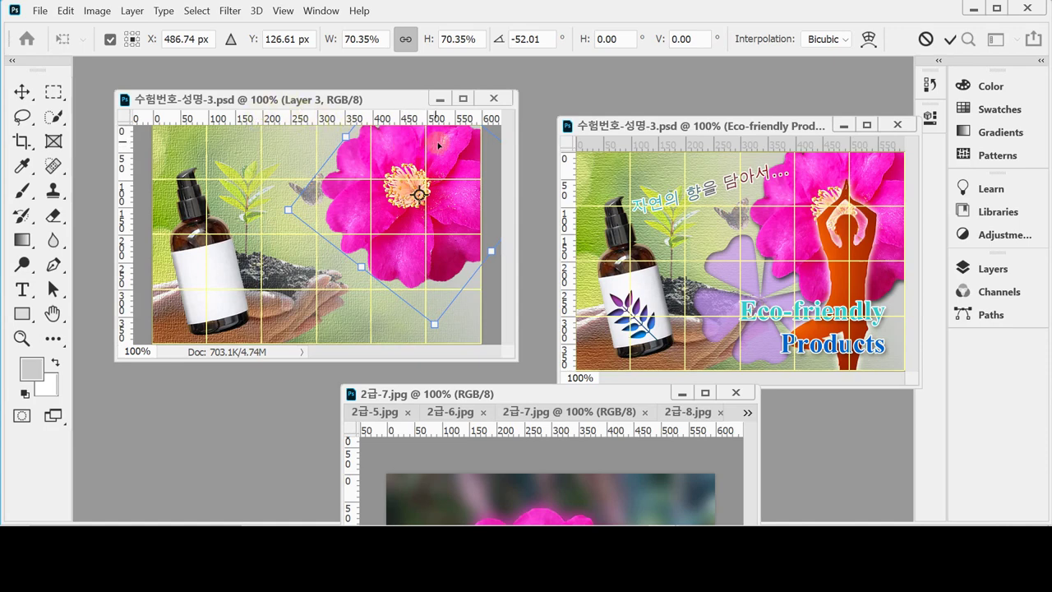
Nudge the flower 2 px up and 8 px to the right within the transform
key("Up")
key("Up")
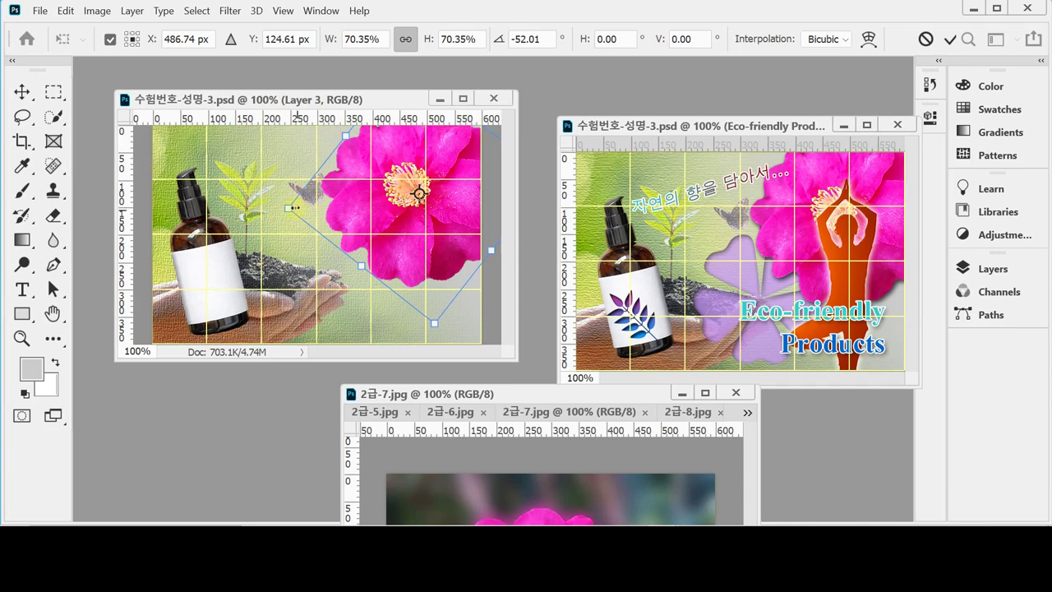
key("Right")
key("Right")
key("Right")
key("Right")
key("Right")
key("Right")
key("Right")
key("Right")
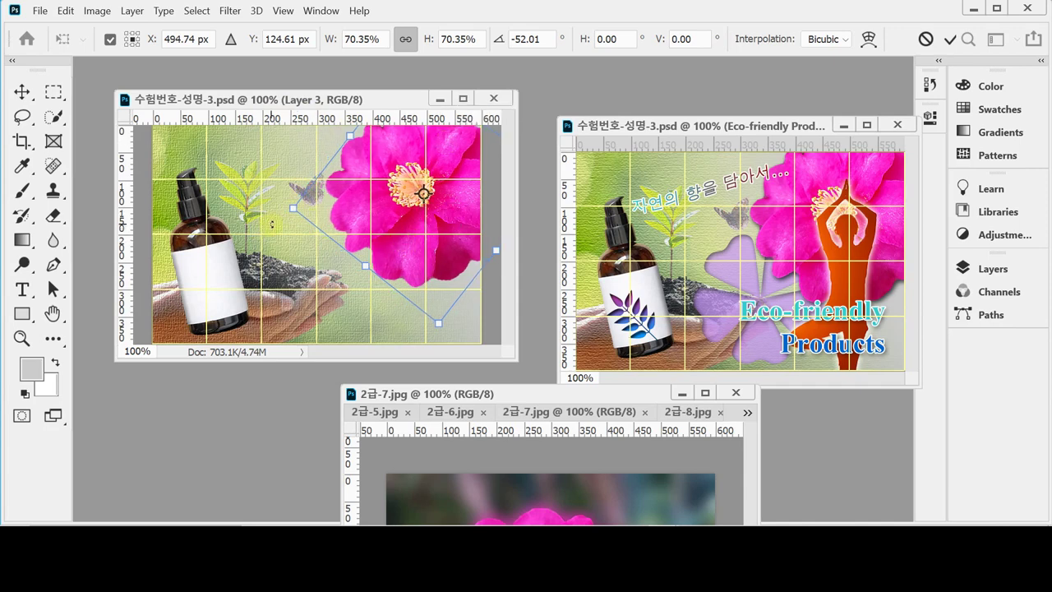
Refine the flower's rotation to about -53.5° and its scale to about 70.66%, apply the transform and save the composite
left_click_drag(272, 224, 275, 228)
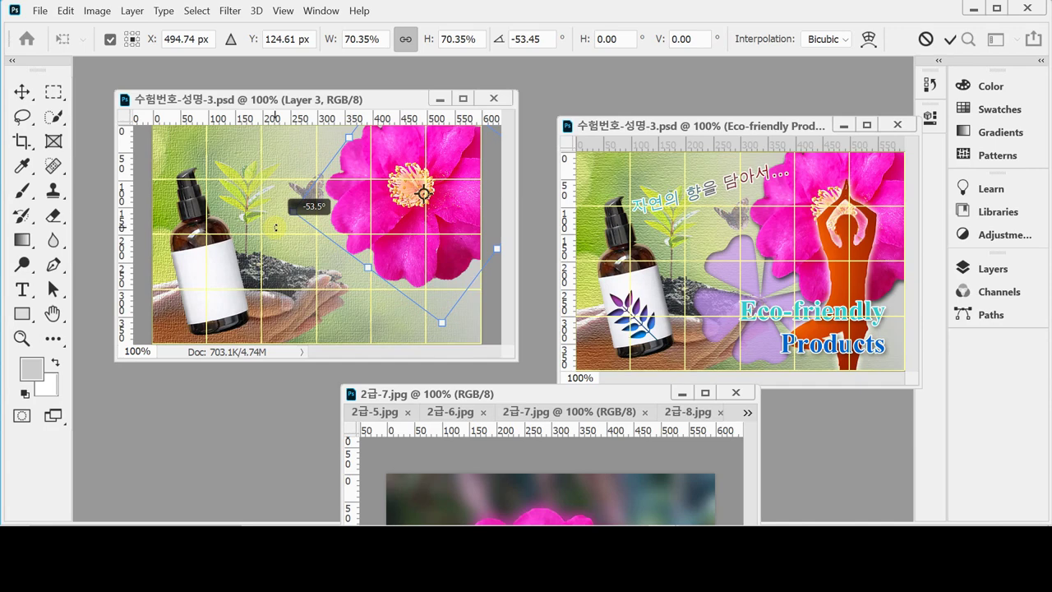
left_click_drag(287, 218, 289, 213)
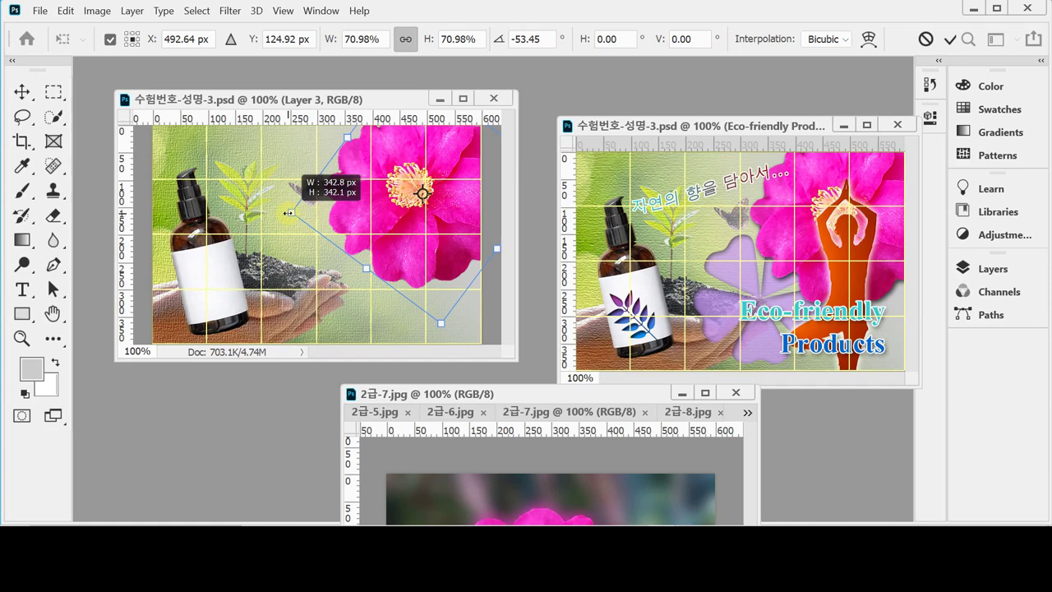
left_click_drag(290, 213, 292, 211)
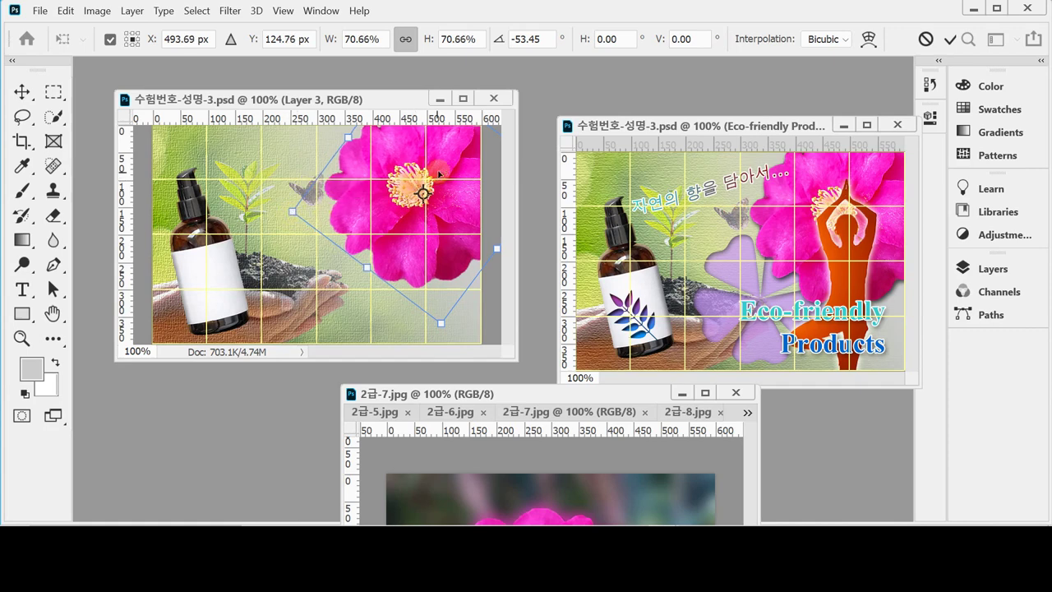
left_click_drag(456, 160, 456, 157)
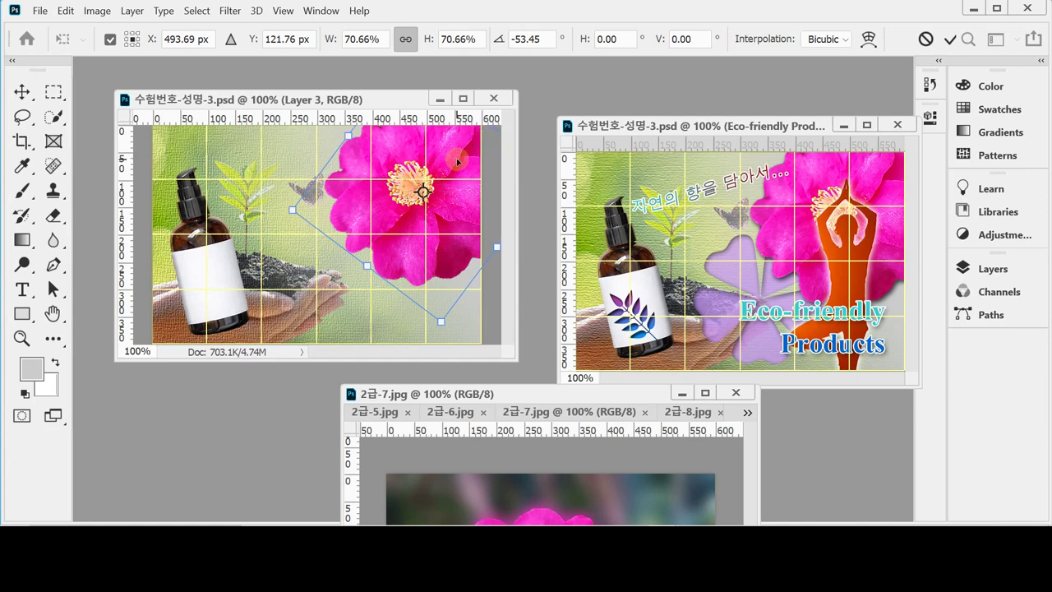
double_click(456, 158)
key("ctrl+s")
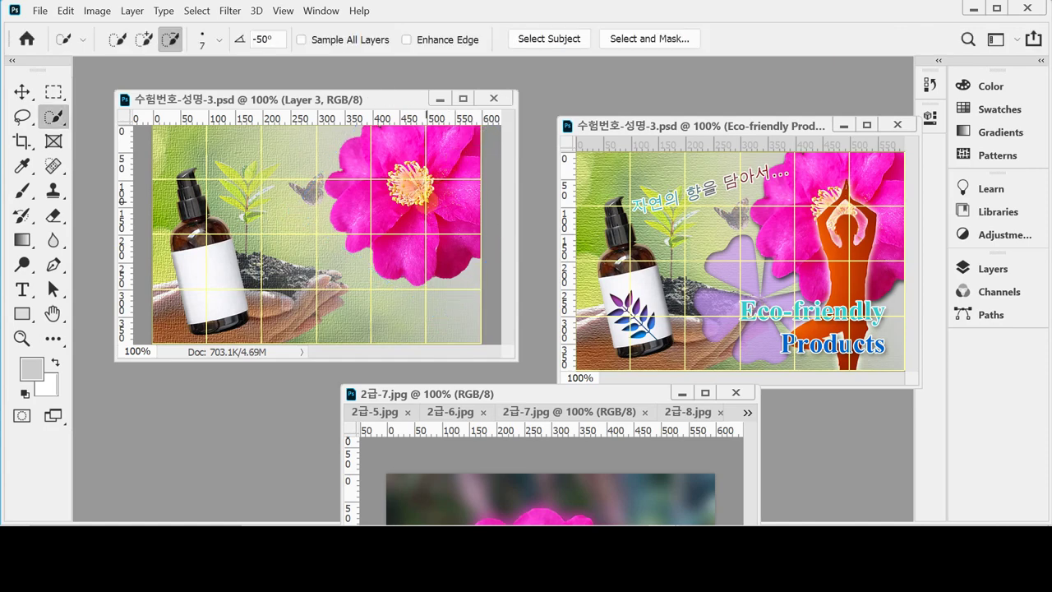
Add a Drop Shadow to the flower layer with its angle set to 120°, keeping the flower visible beside the settings
left_click(967, 269)
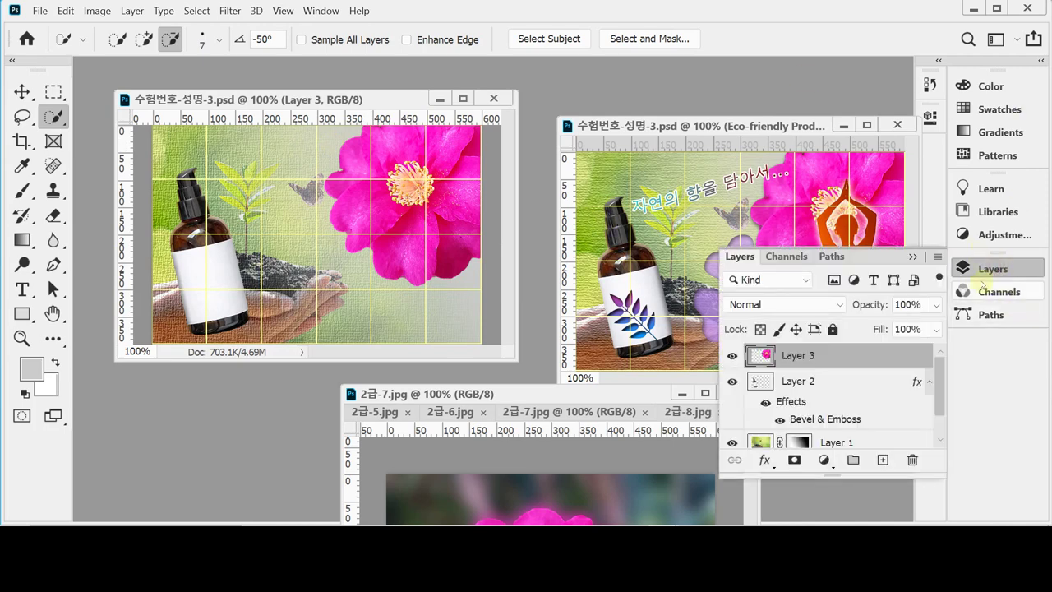
left_click(766, 461)
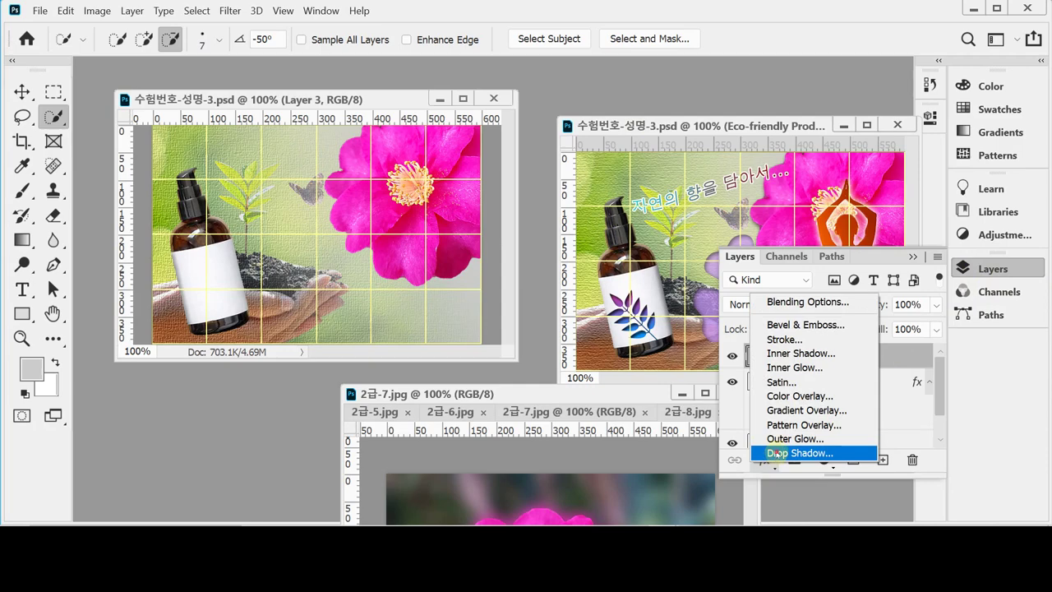
left_click(776, 453)
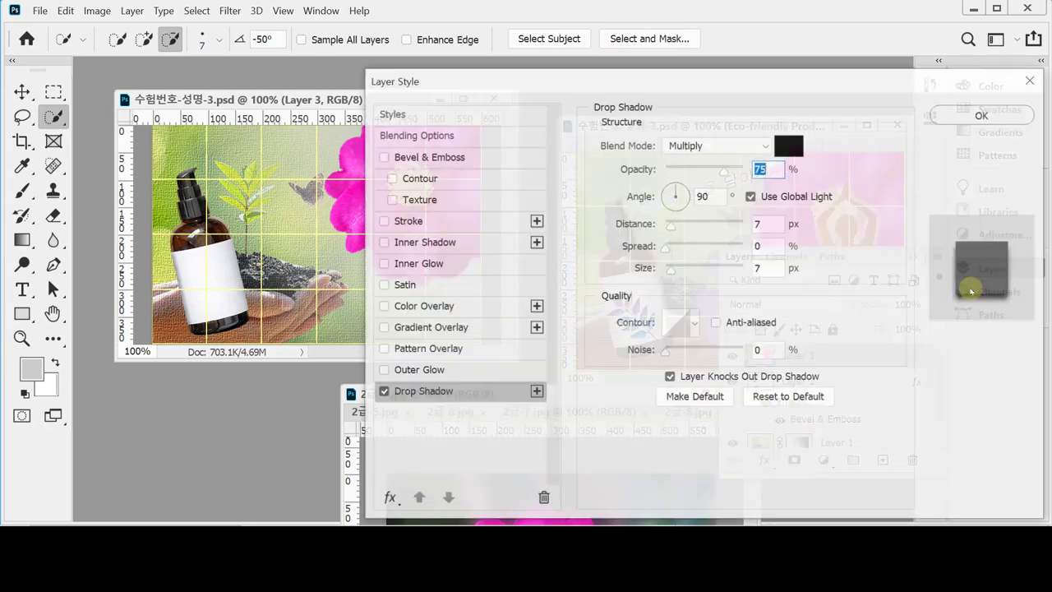
left_click(693, 196)
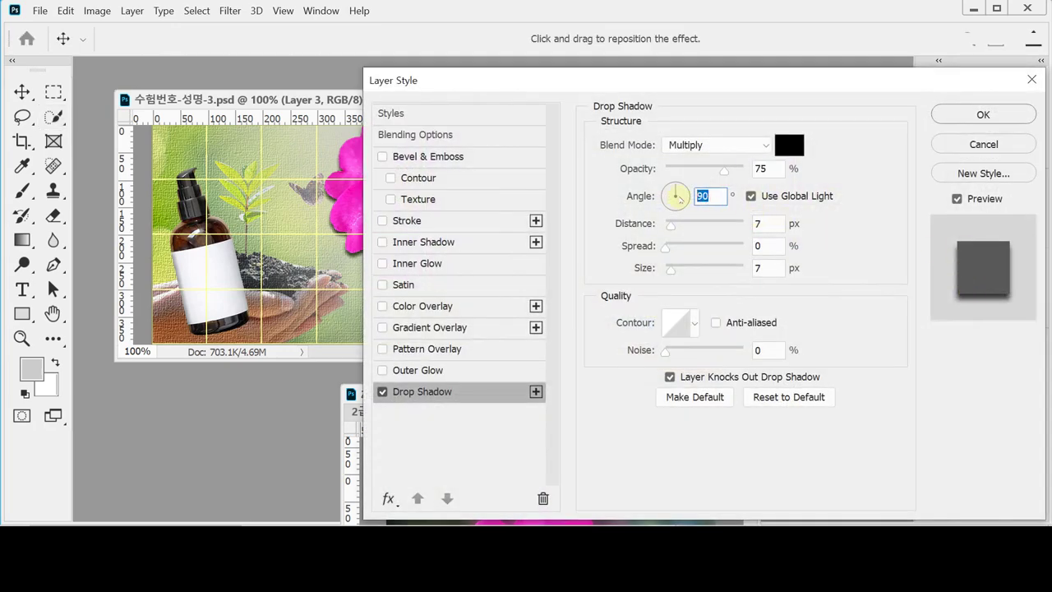
type("10")
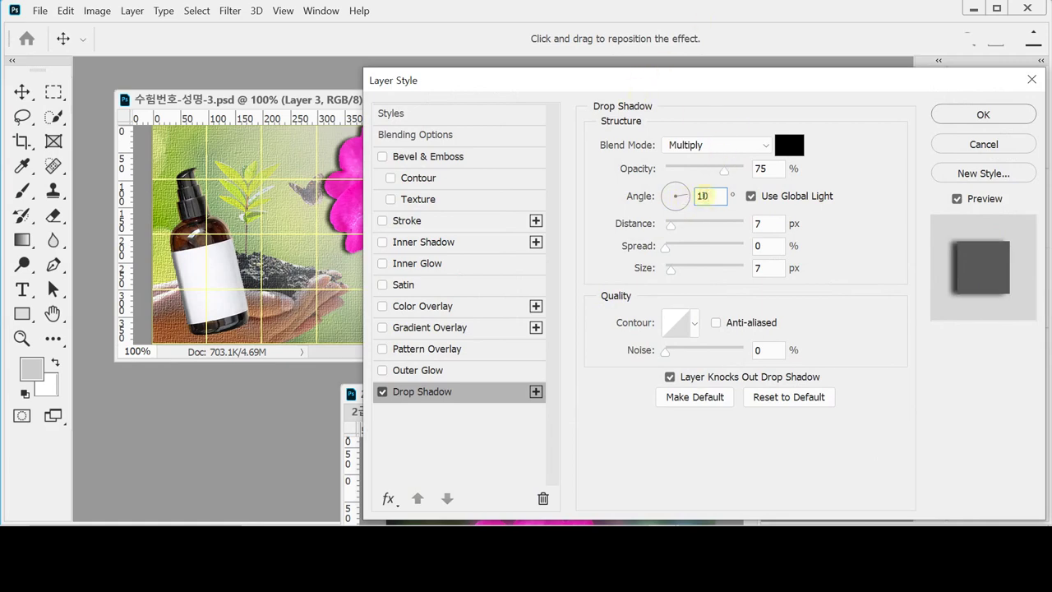
type("2")
left_click_drag(720, 77, 780, 80)
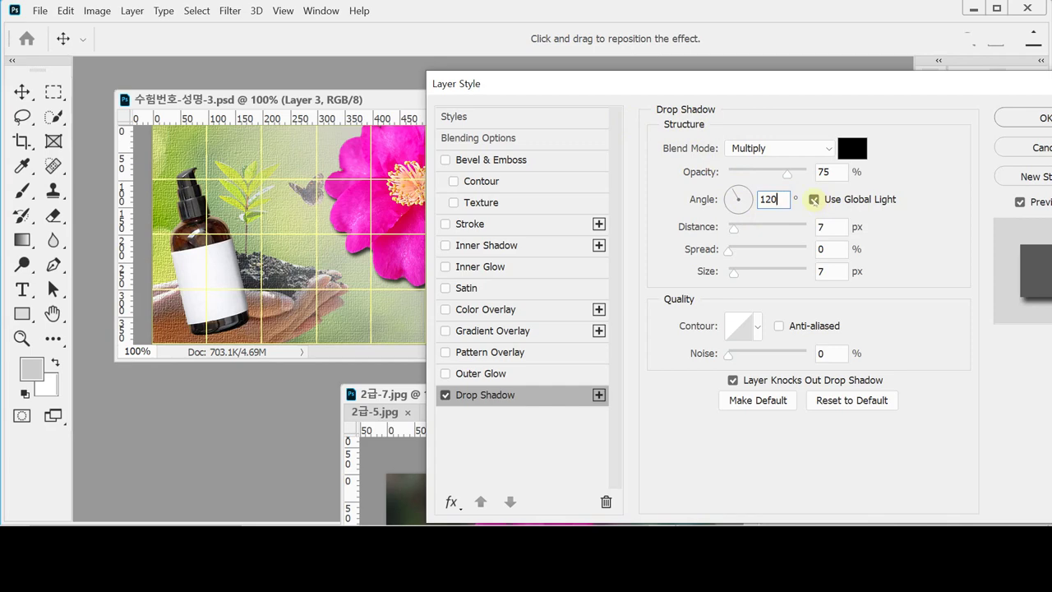
Compare the flower's drop shadow angle with Use Global Light turned off and on
left_click(814, 199)
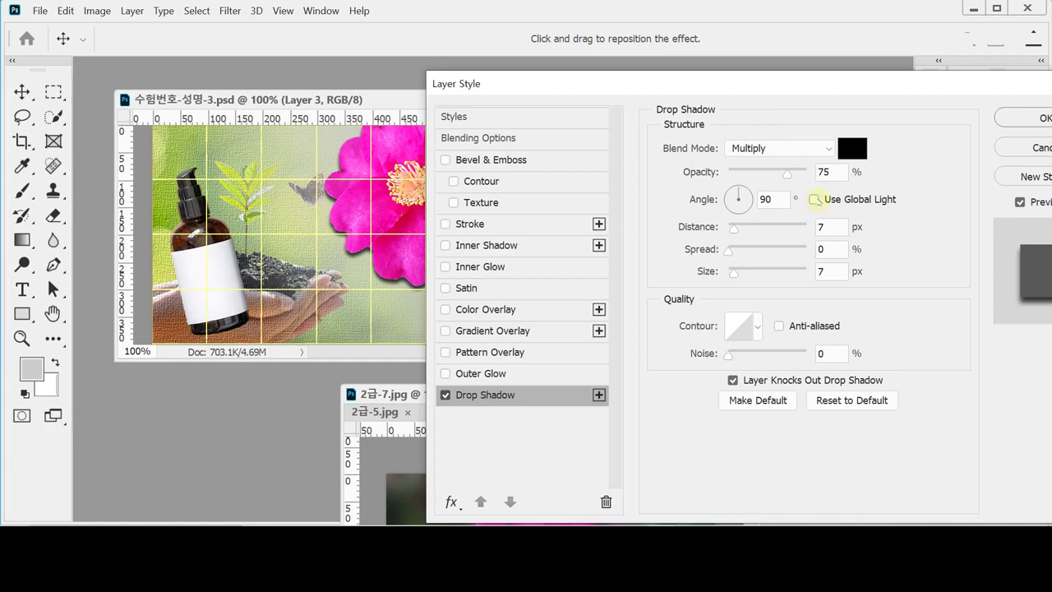
left_click(814, 199)
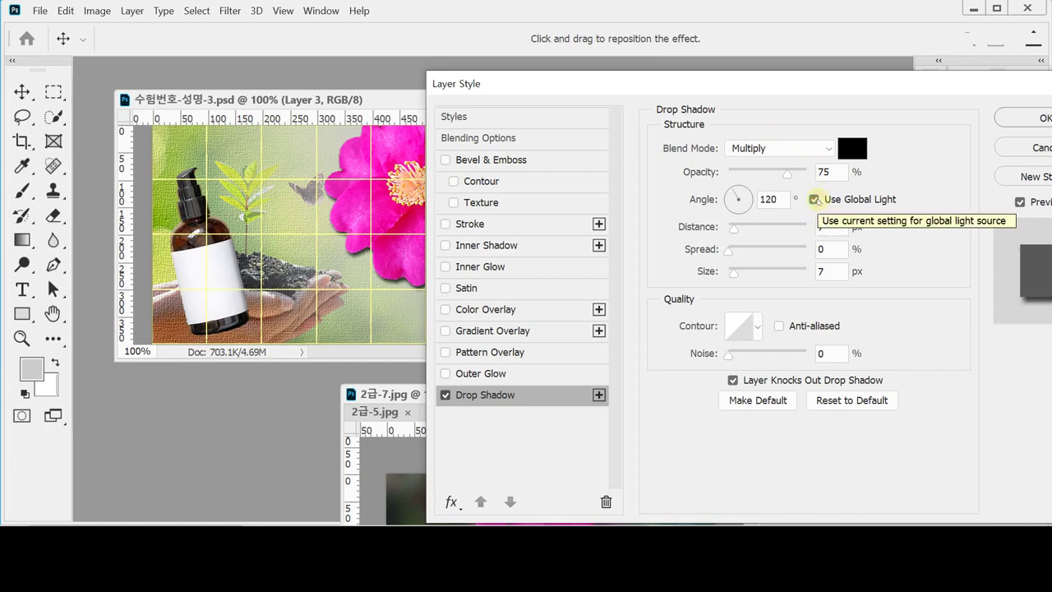
left_click(814, 200)
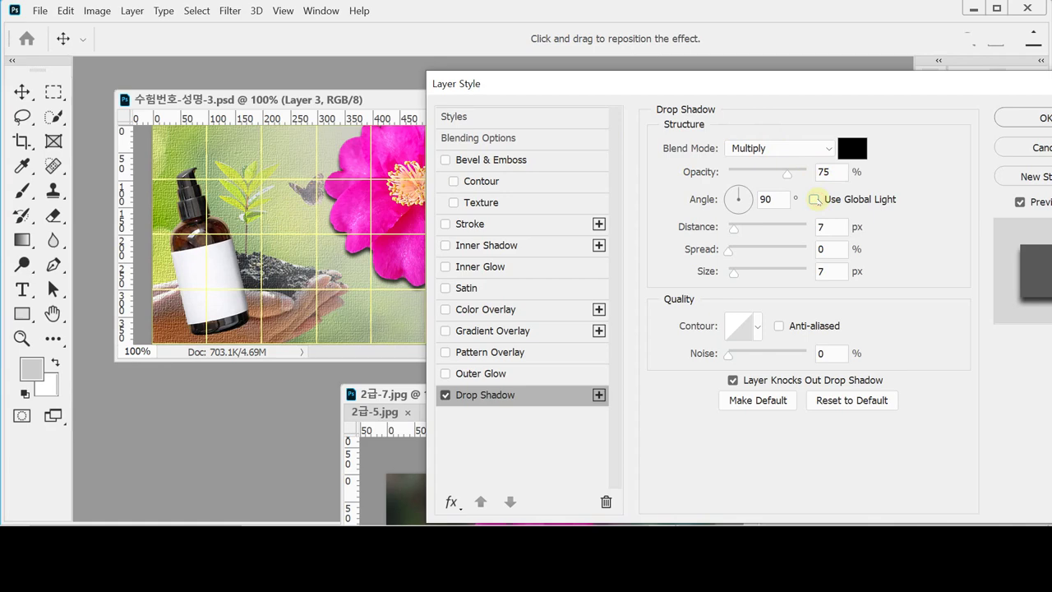
left_click(816, 200)
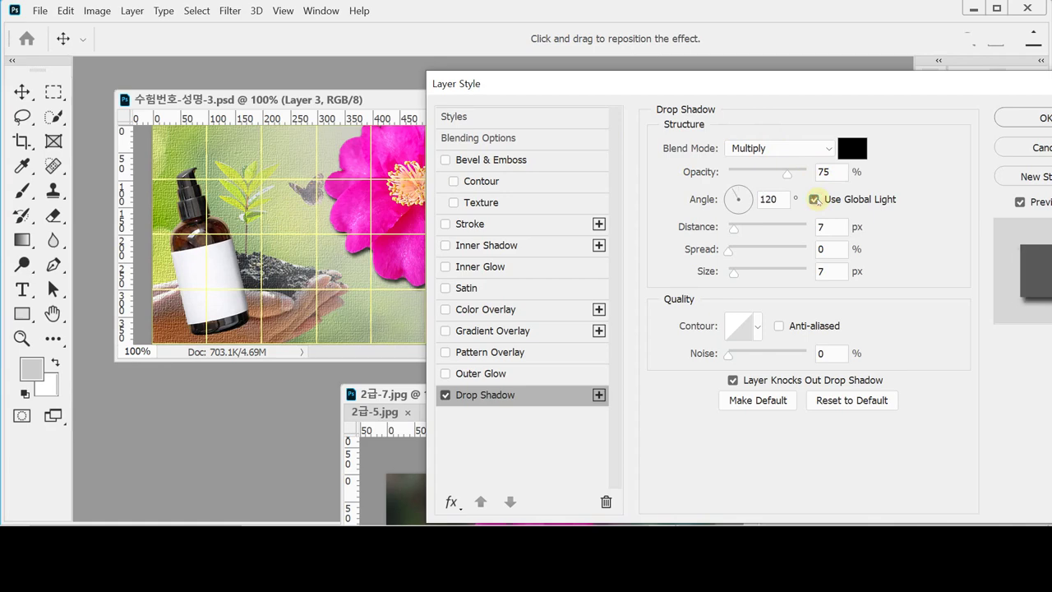
Set the flower's drop shadow distance to 5 px and size to 10 px, and apply the style
left_click(825, 229)
type("5")
key("Tab")
key("Tab")
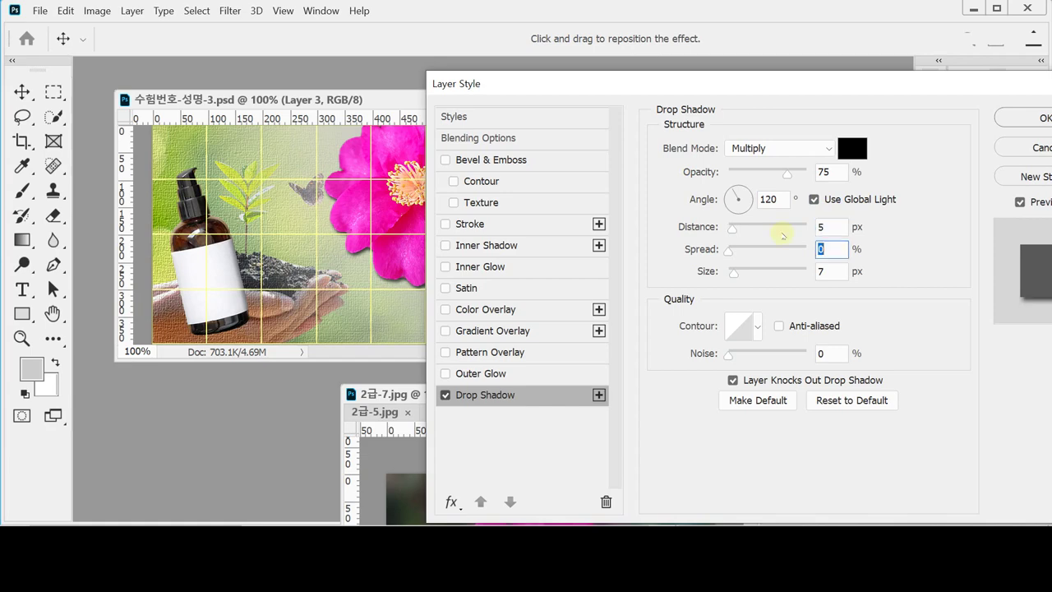
type("10")
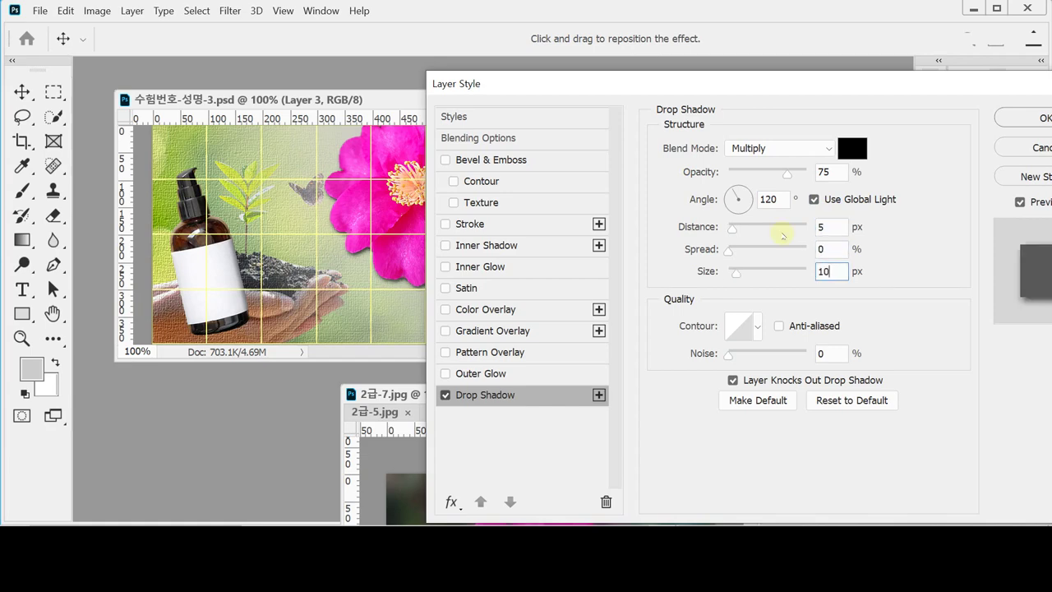
key("Return")
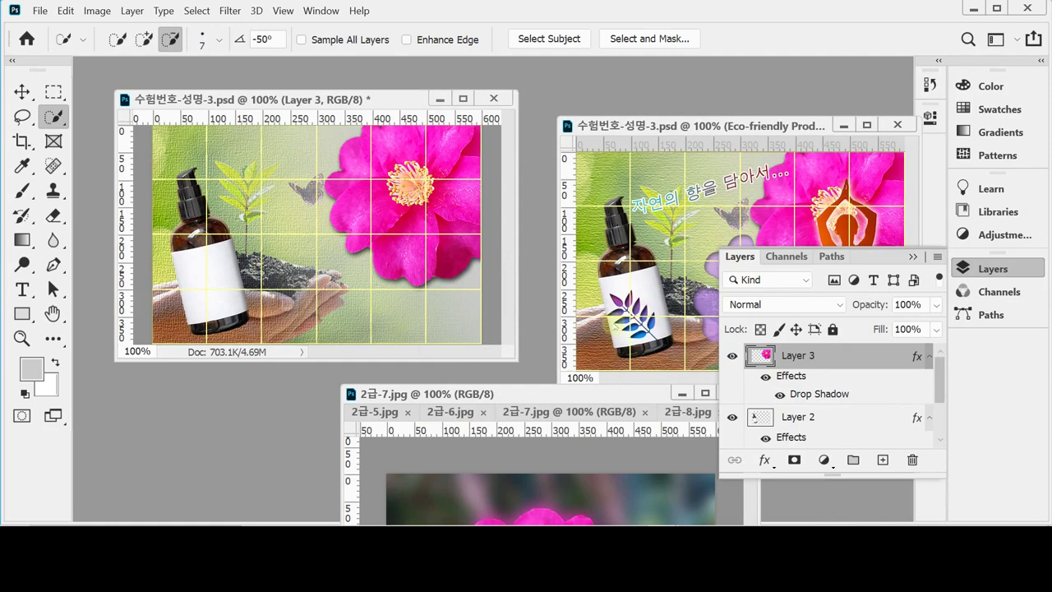
Bring up the yoga silhouette photo 2급-8.jpg and place it so the reference composite's figure stays visible
left_click_drag(517, 393, 526, 106)
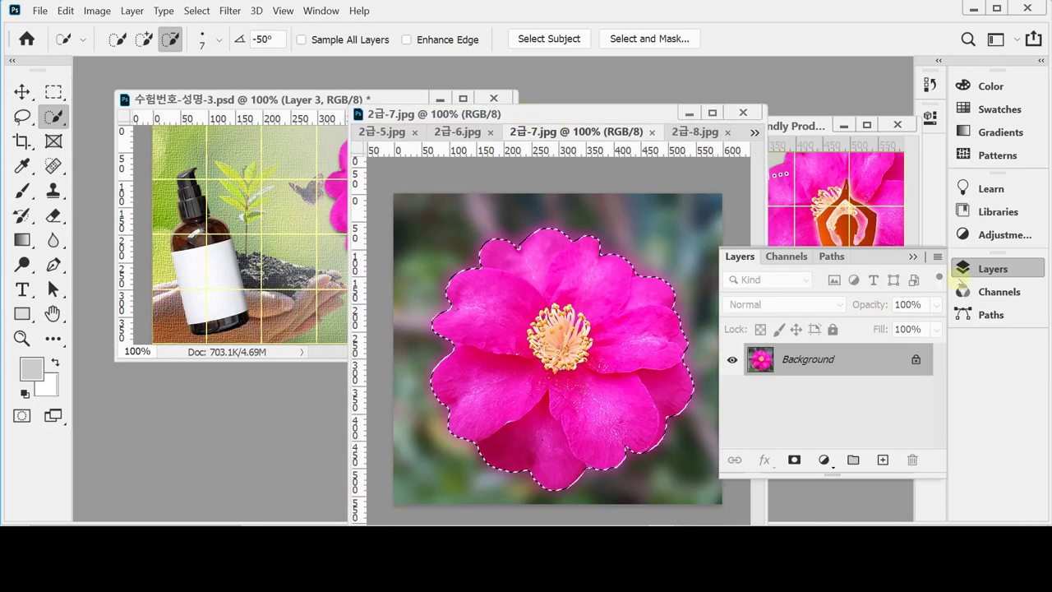
left_click(579, 129)
left_click(684, 128)
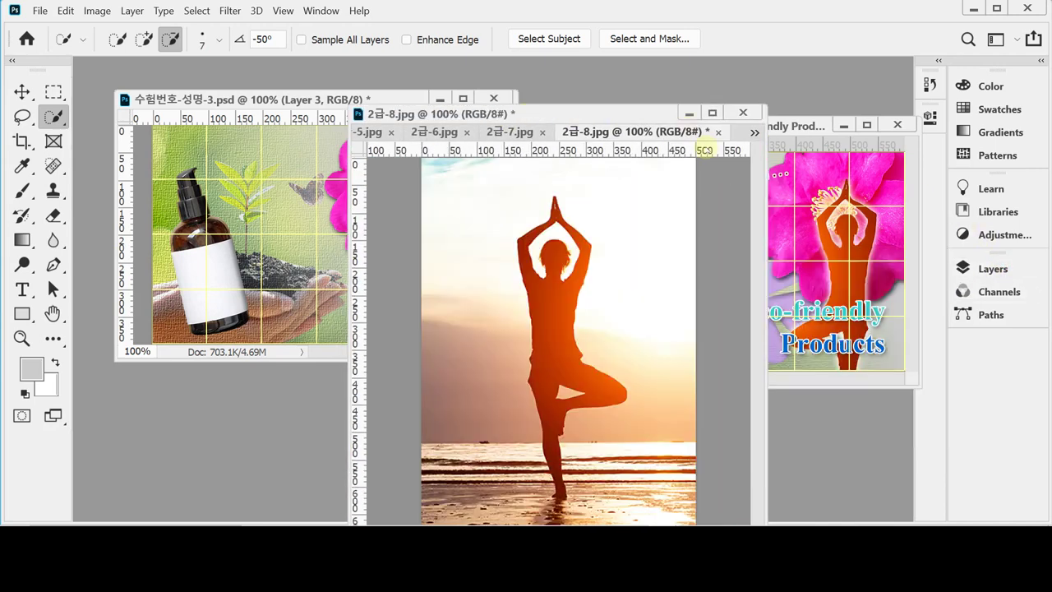
left_click_drag(600, 119, 634, 83)
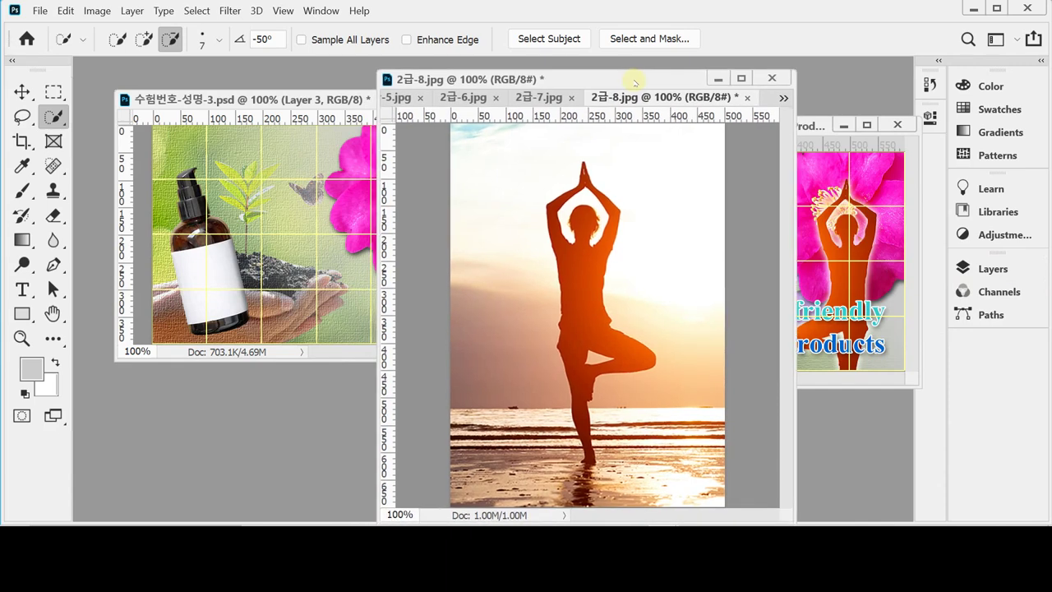
left_click_drag(634, 82, 493, 125)
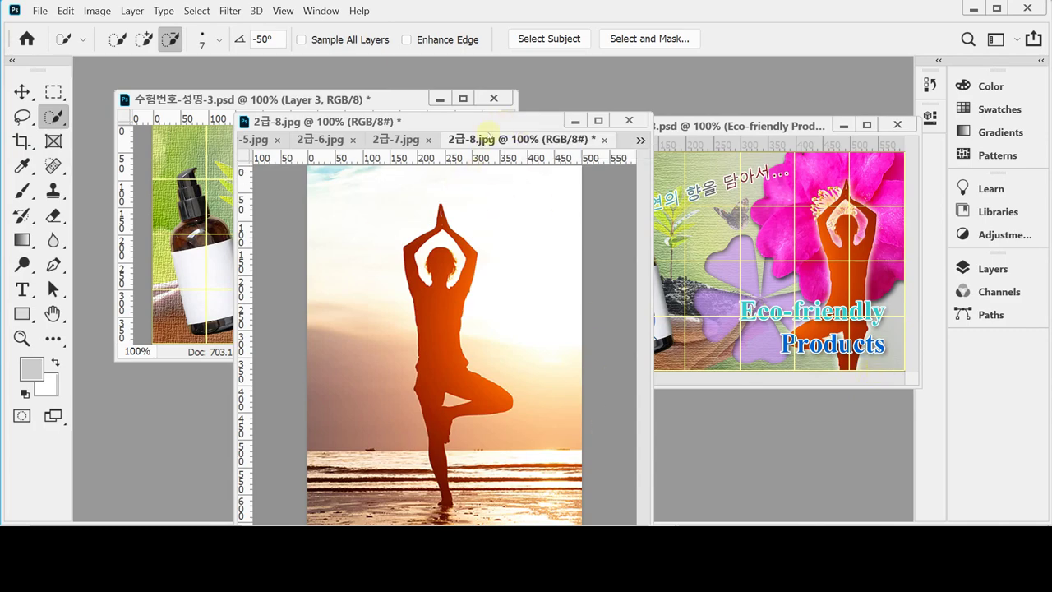
Reposition the yoga photo so its full figure is visible, and select the silhouette from hands to standing foot using Object Selection
left_click_drag(498, 128, 635, 80)
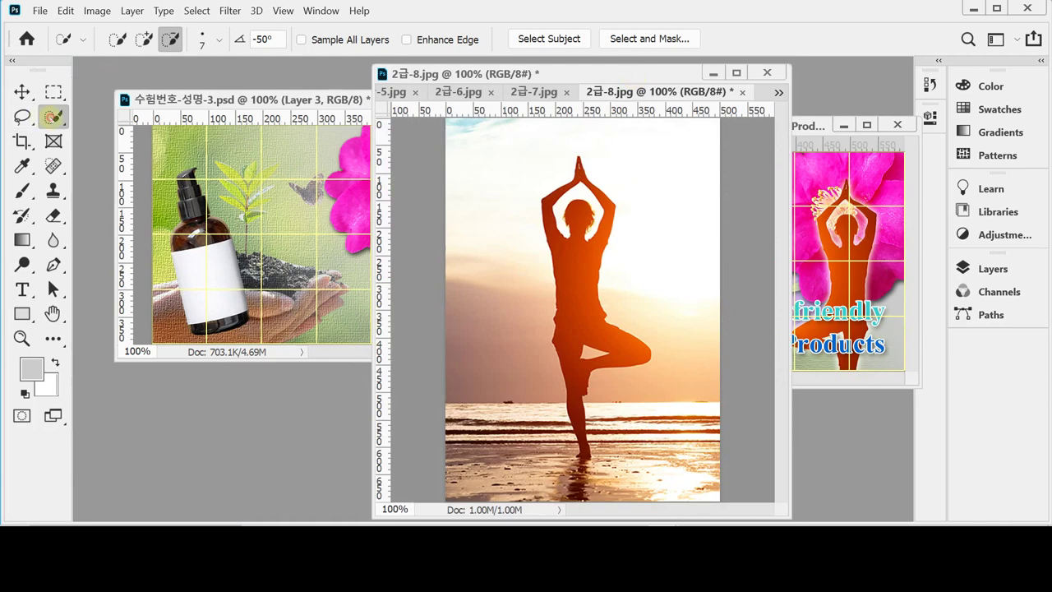
right_click(54, 116)
left_click(90, 116)
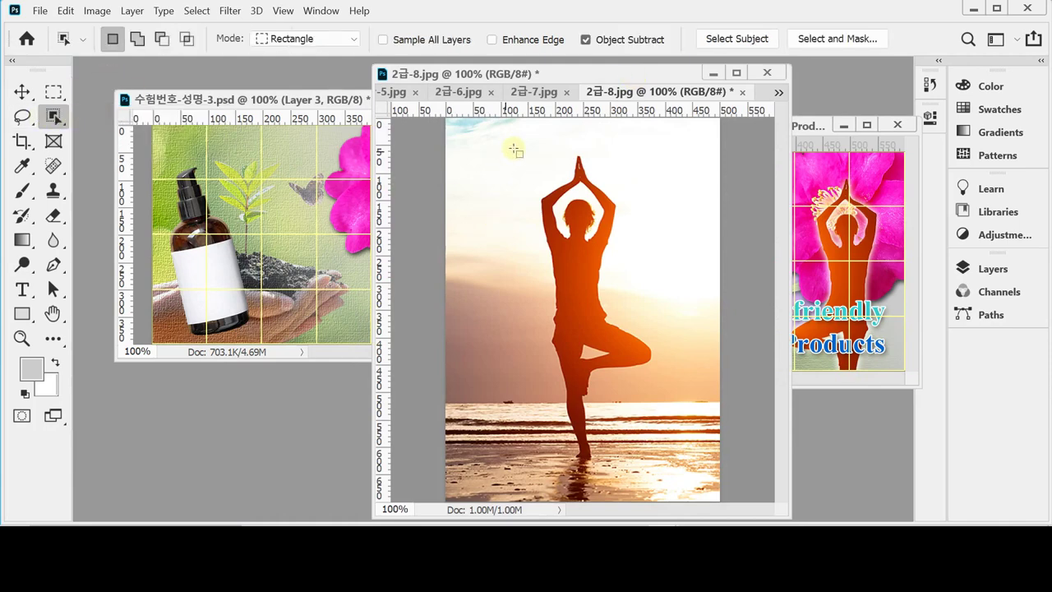
left_click_drag(513, 142, 682, 469)
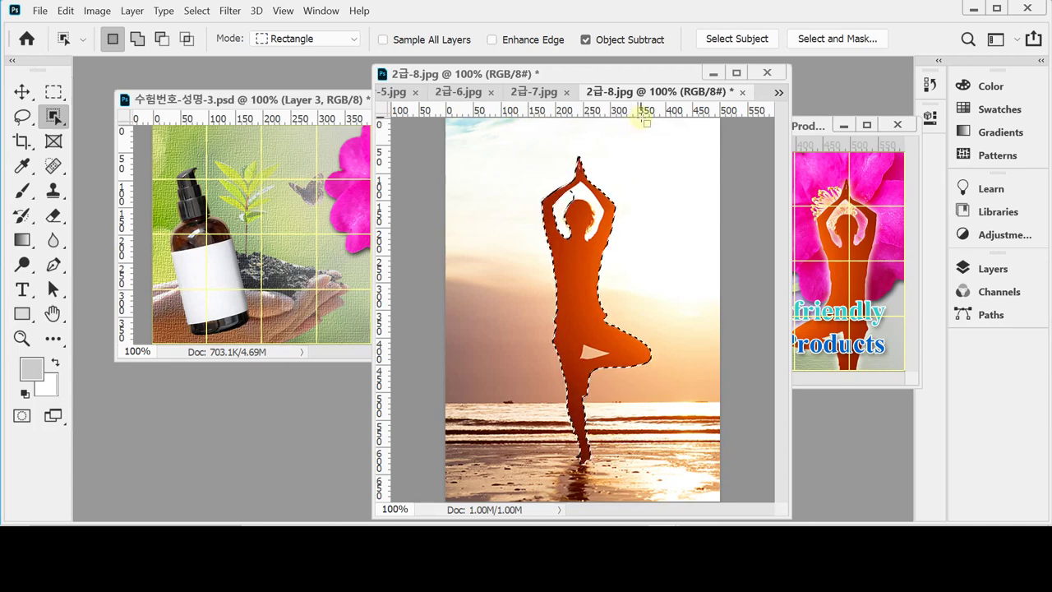
Subtract the background enclosed by the arms around the head and the triangular gap between the legs from the selection using Quick Selection
left_click(56, 116)
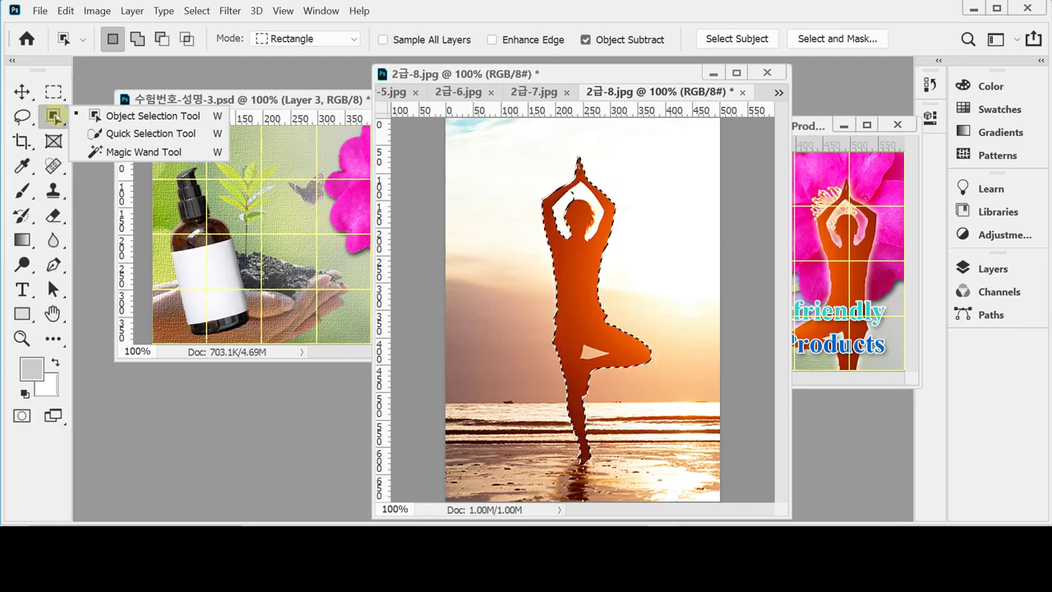
left_click(106, 133)
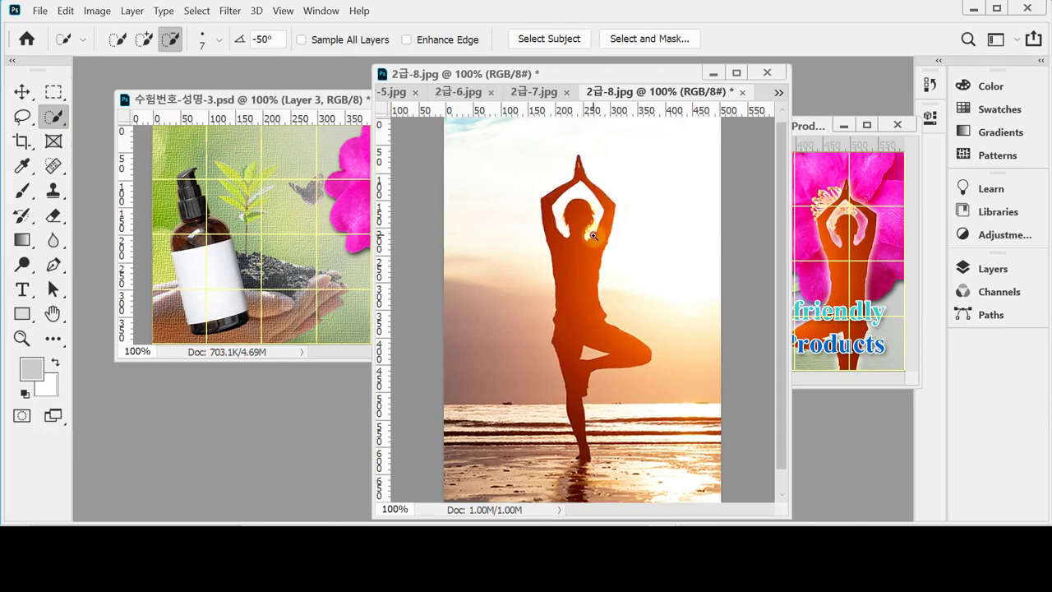
key("ctrl+plus")
left_click_drag(549, 153, 597, 215)
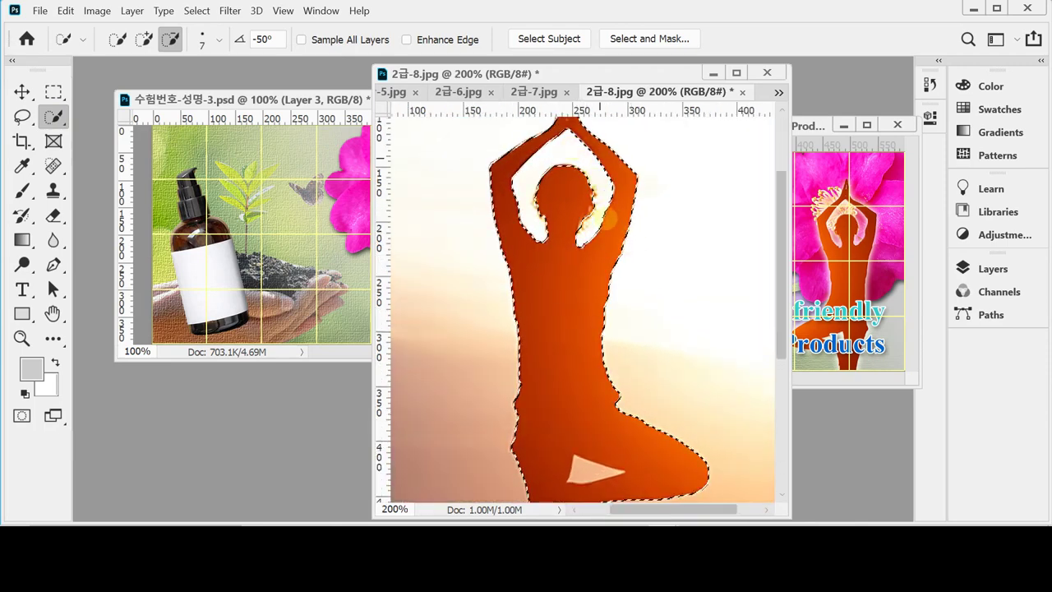
scroll(571, 424, "down", 5)
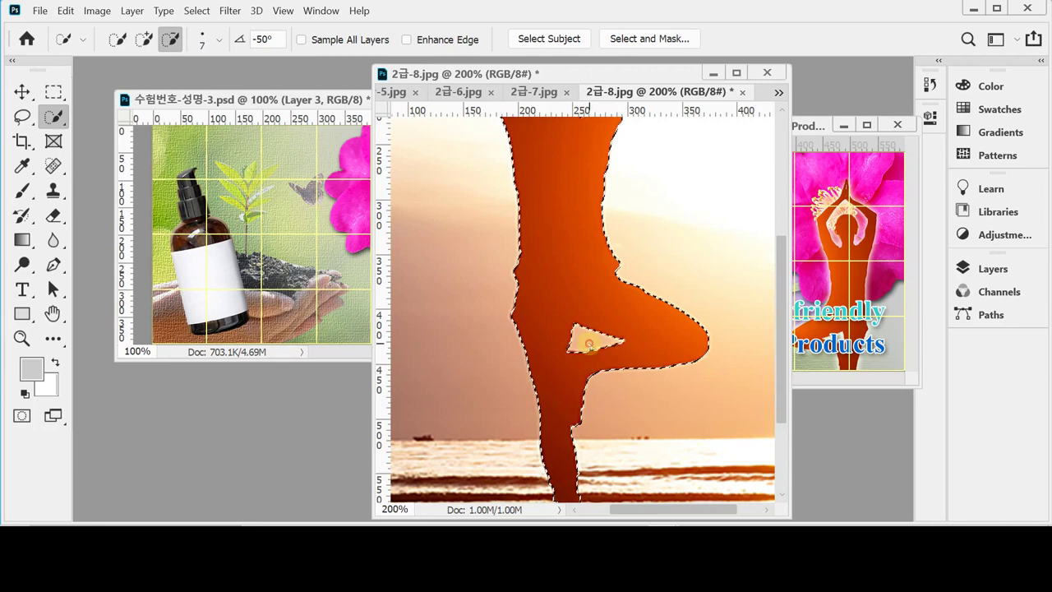
Copy the selected yoga silhouette from 2급-8.jpg into 수험번호-성명-3.psd and close the source image window
key("ctrl+minus")
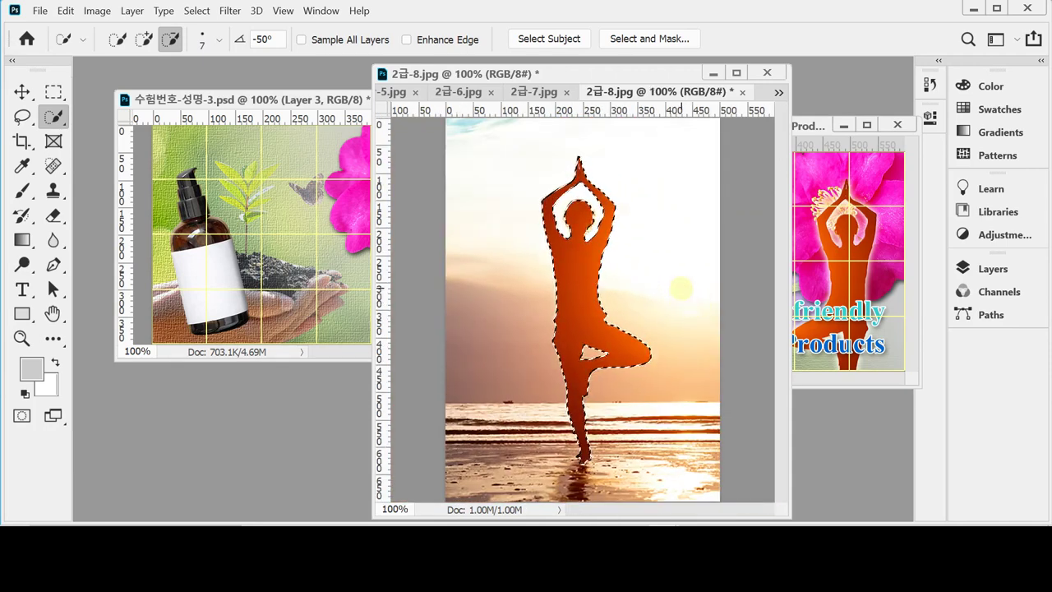
left_click_drag(575, 312, 331, 289)
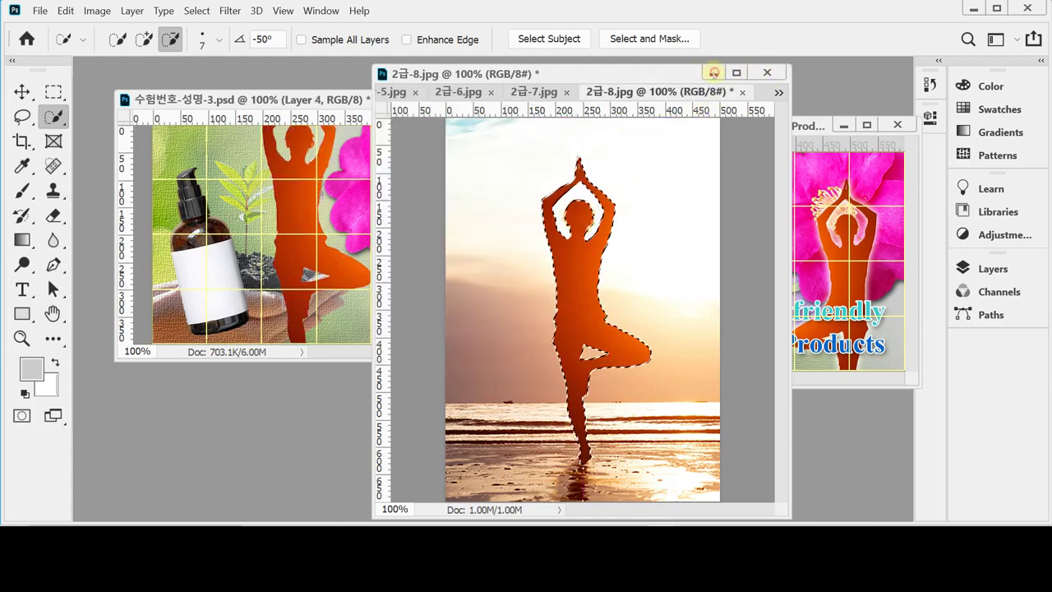
left_click(767, 73)
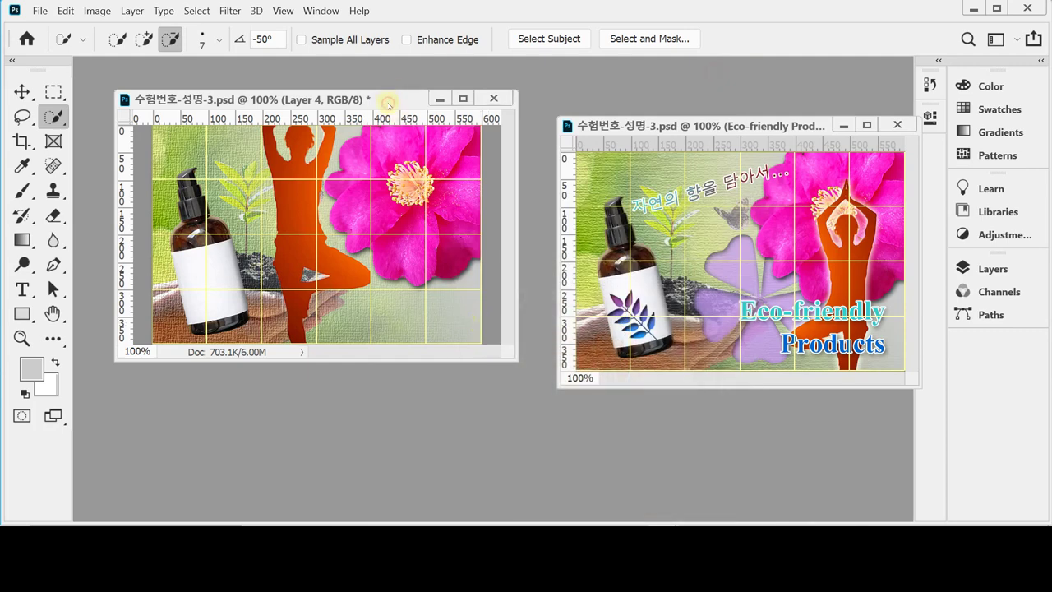
Save the composition and enlarge its document window so the full canvas height fits
key("ctrl+s")
left_click_drag(431, 365, 431, 395)
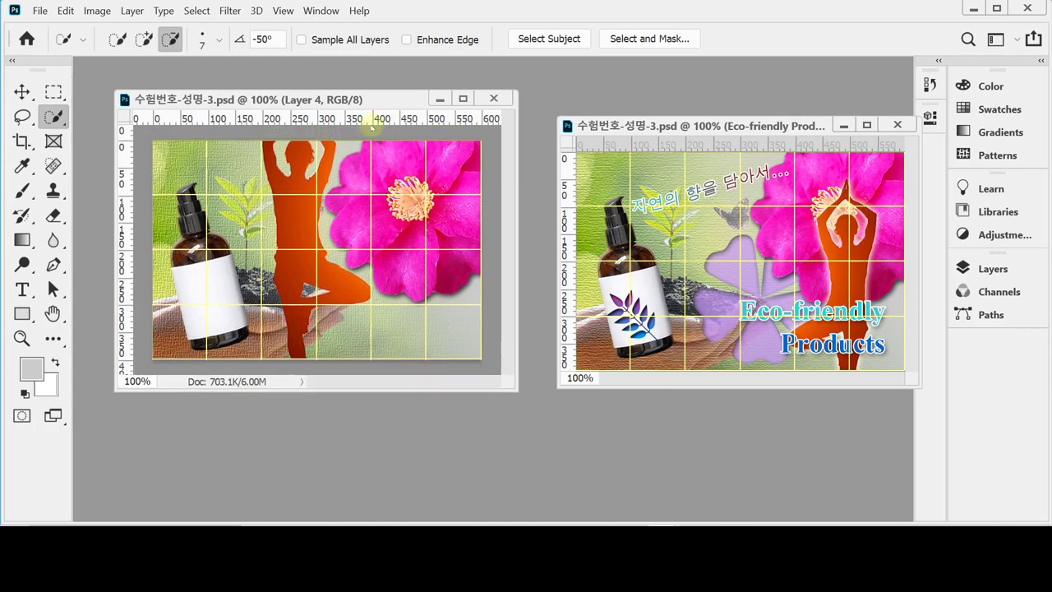
Free-transform the silhouette layer, moving it toward the pink flower and flipping it horizontally
key("ctrl+t")
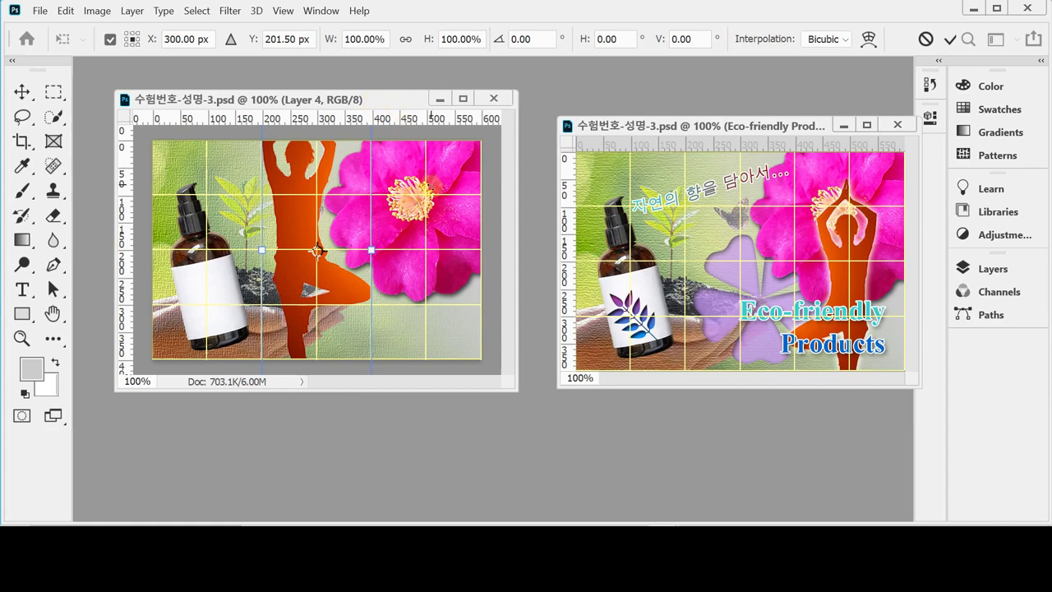
left_click_drag(283, 174, 376, 262)
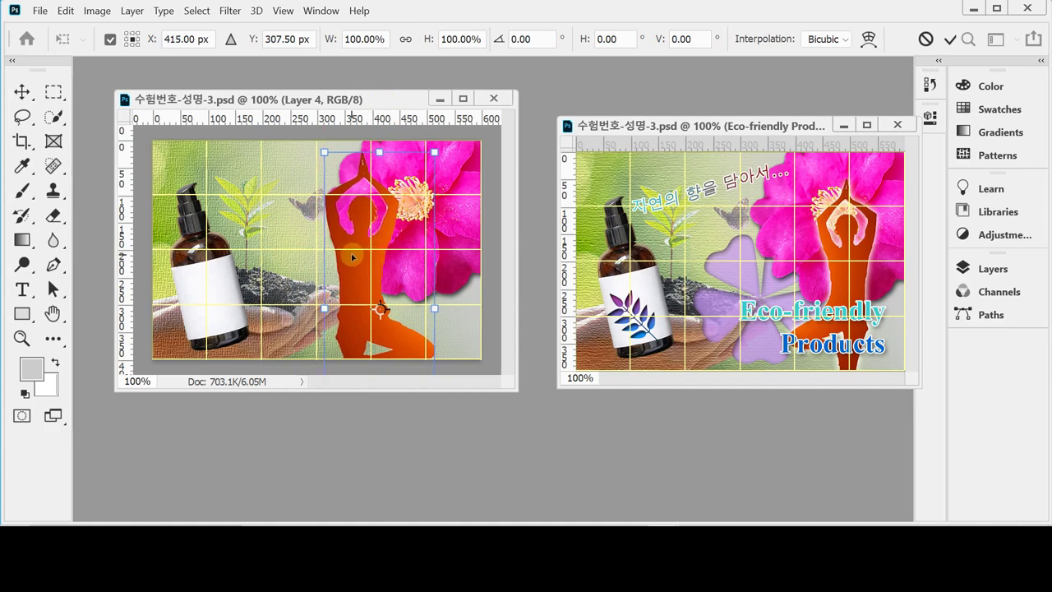
right_click(353, 257)
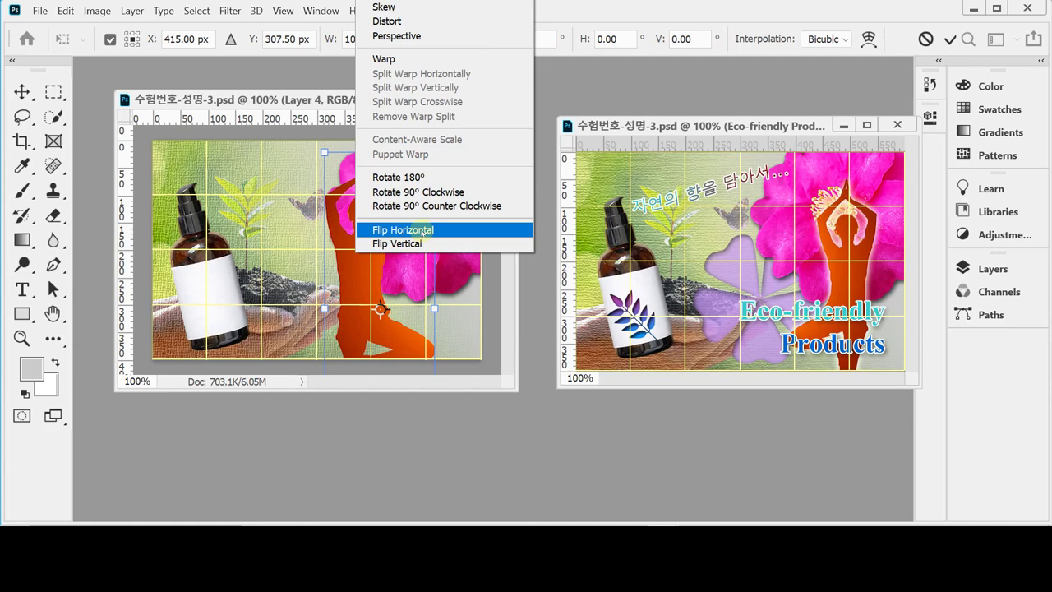
left_click(422, 231)
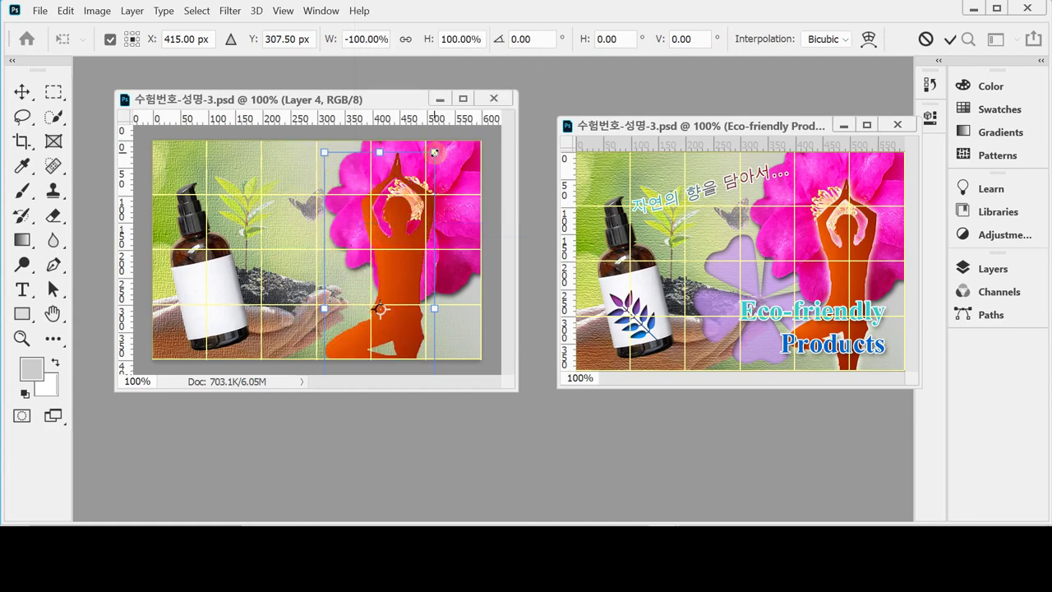
Scale the flipped silhouette proportionally to about 81% and position it in front of the pink flower, with its foot at the canvas's lower edge
left_click(405, 39)
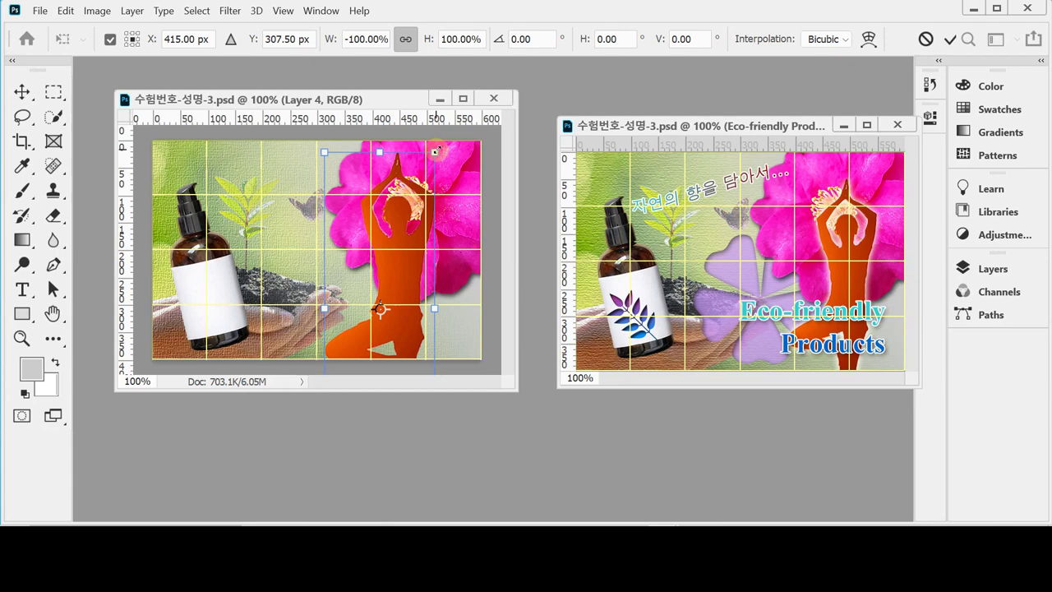
left_click_drag(403, 253, 424, 281)
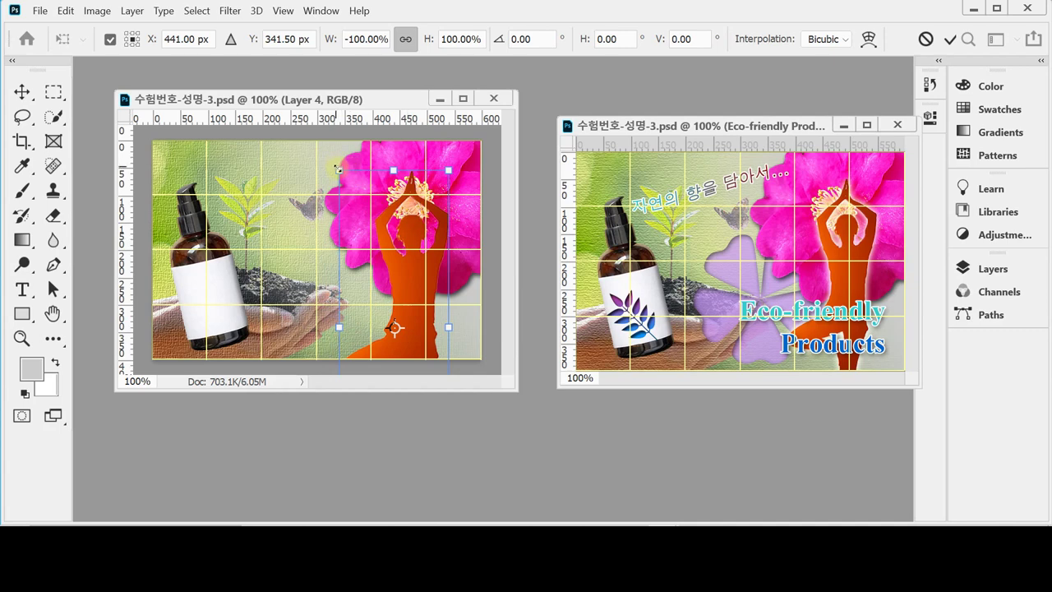
left_click_drag(339, 170, 366, 204)
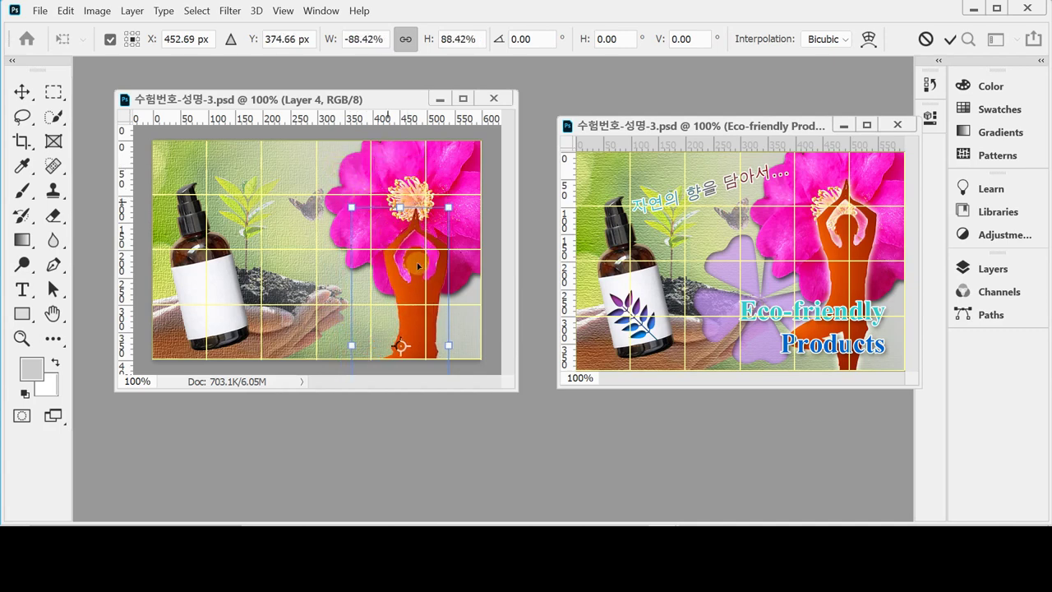
left_click_drag(411, 323, 408, 250)
left_click_drag(350, 156, 356, 174)
left_click_drag(409, 281, 416, 262)
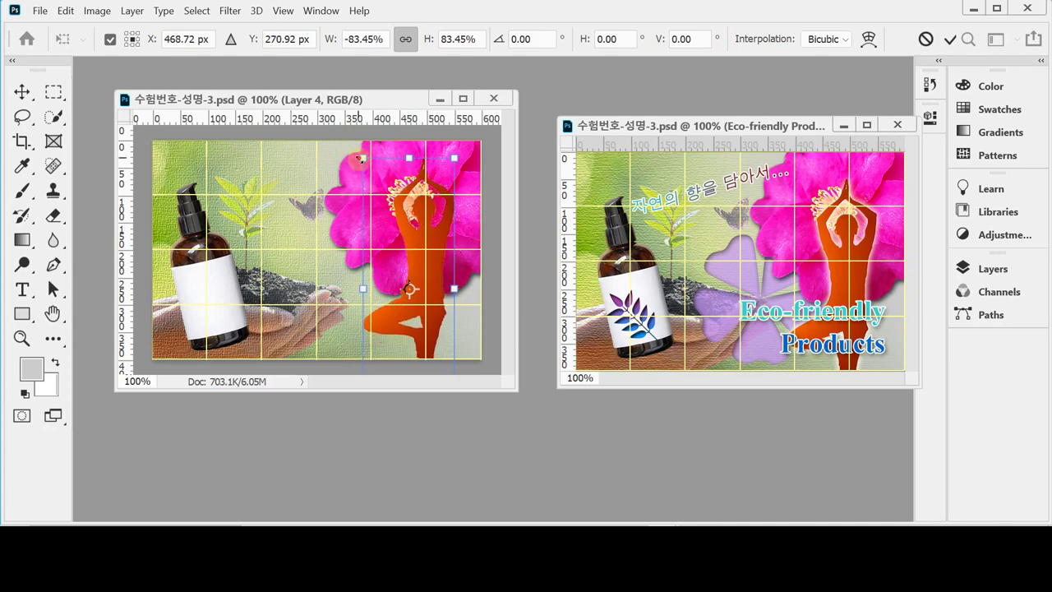
left_click_drag(362, 157, 366, 165)
left_click_drag(422, 283, 416, 277)
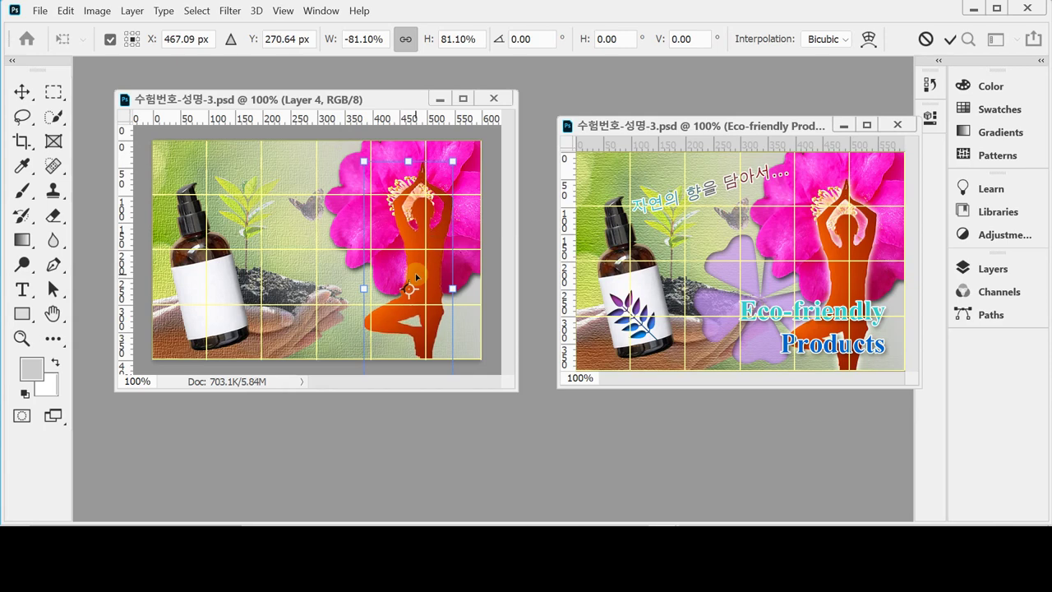
key("Return")
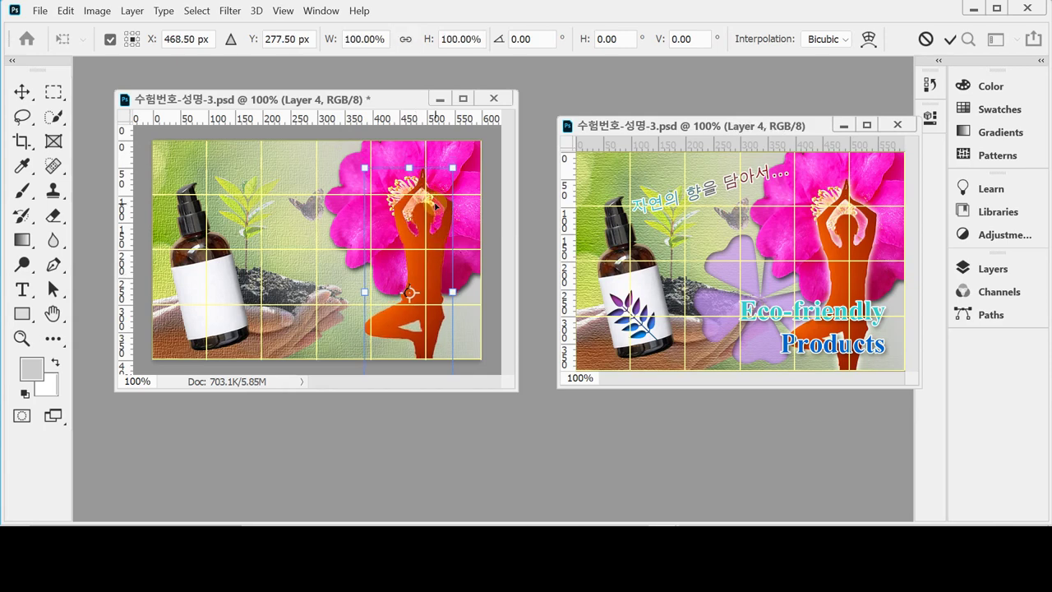
key("w")
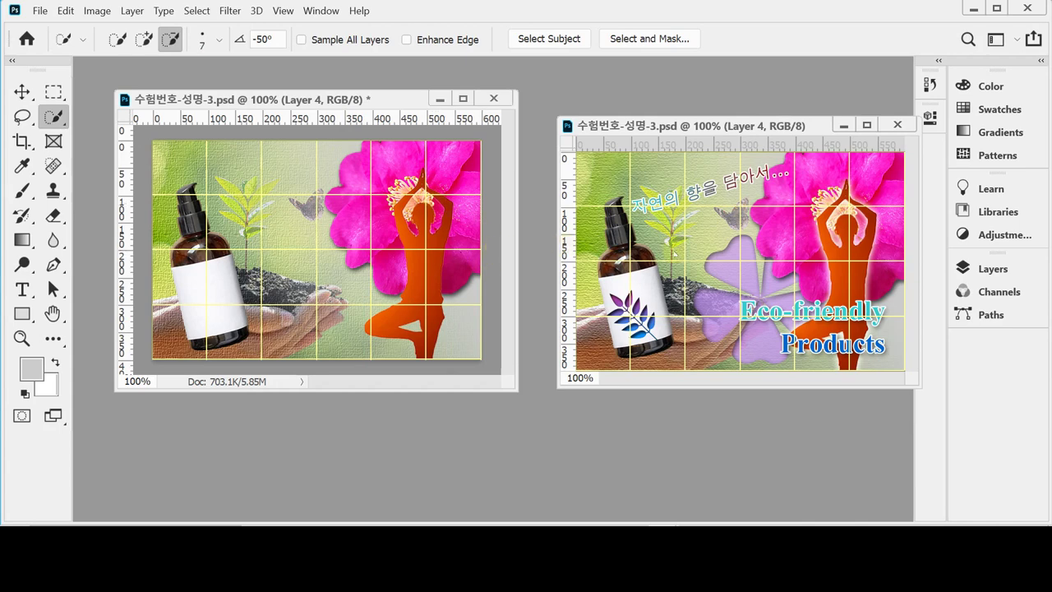
Add an Outer Glow effect with a size of 15 px to the silhouette on Layer 4
left_click(990, 268)
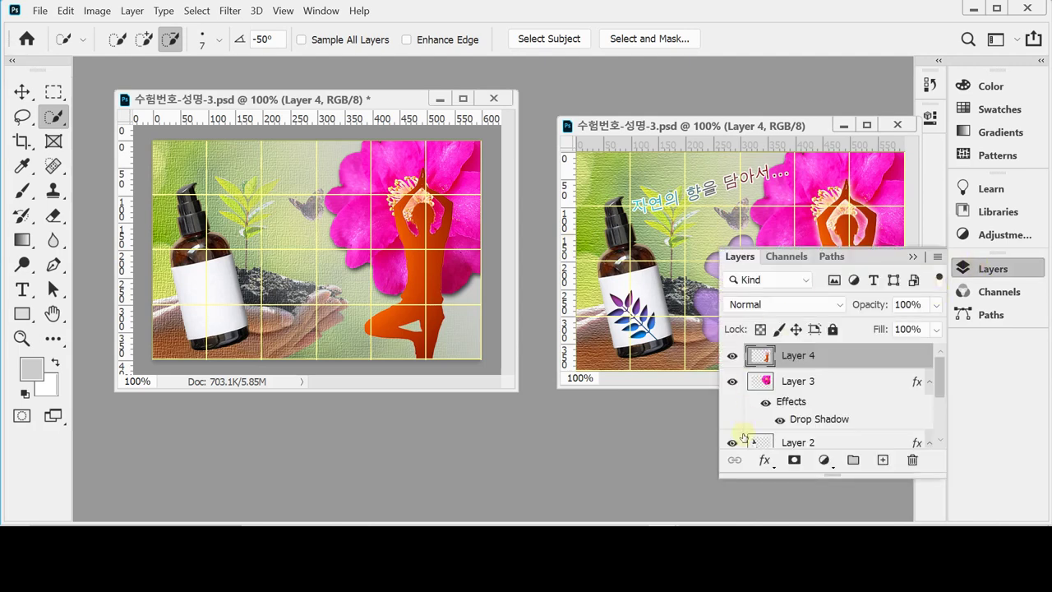
left_click(765, 460)
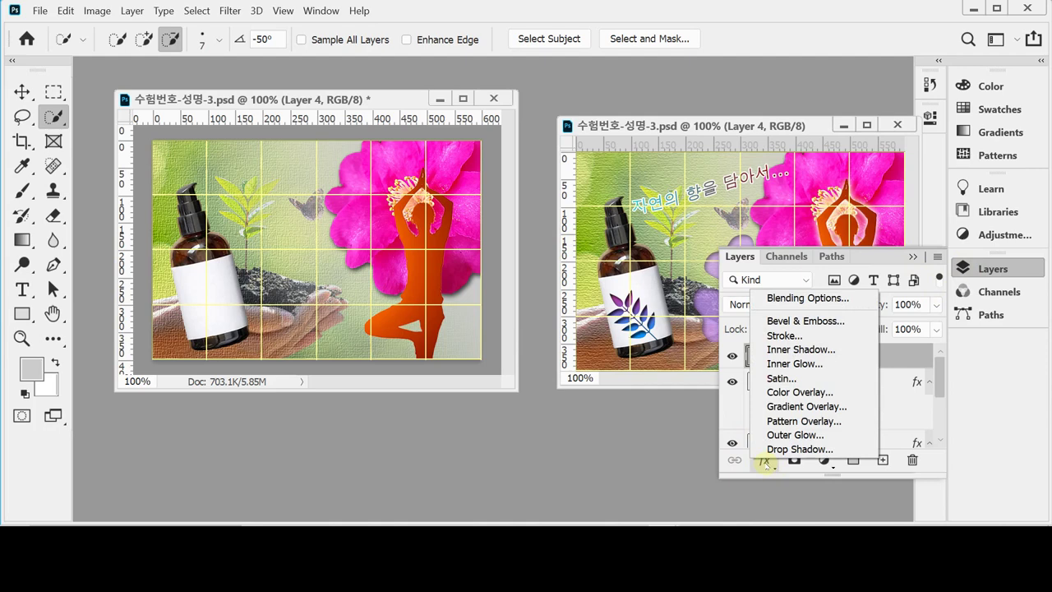
left_click(795, 434)
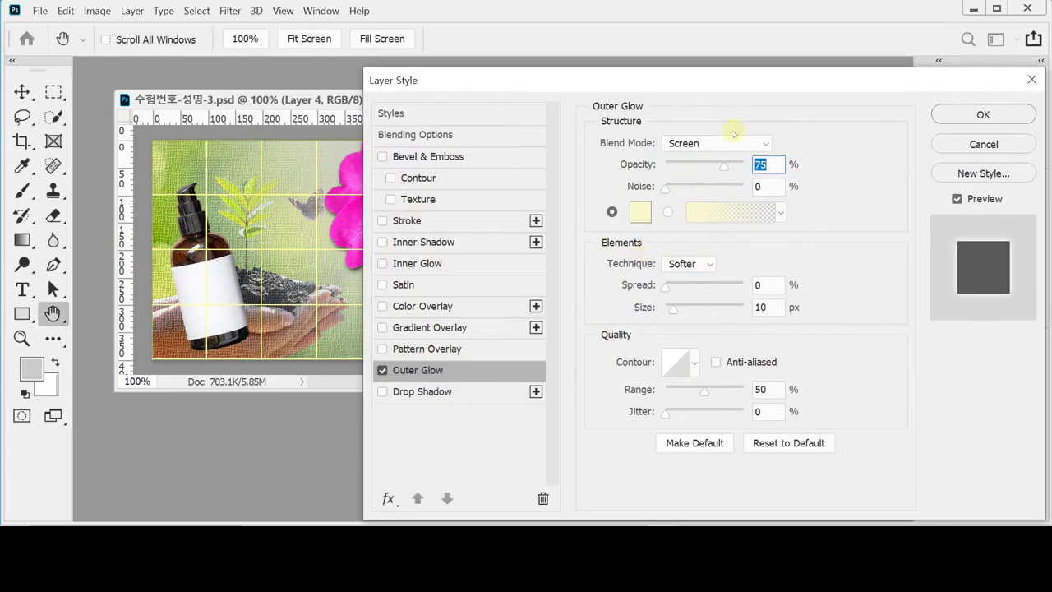
double_click(764, 307)
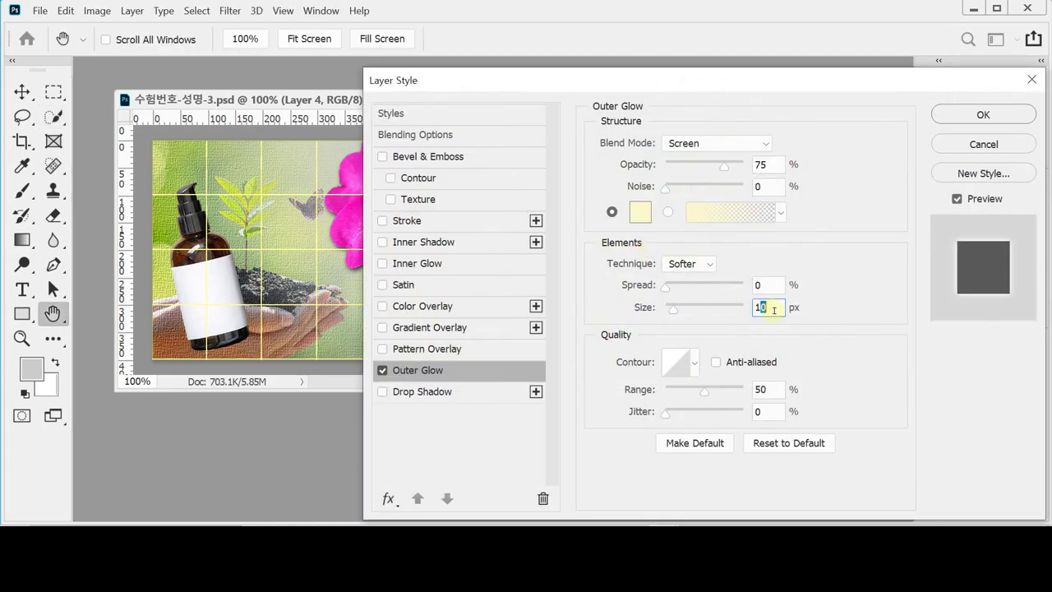
type("15")
left_click_drag(723, 86, 750, 278)
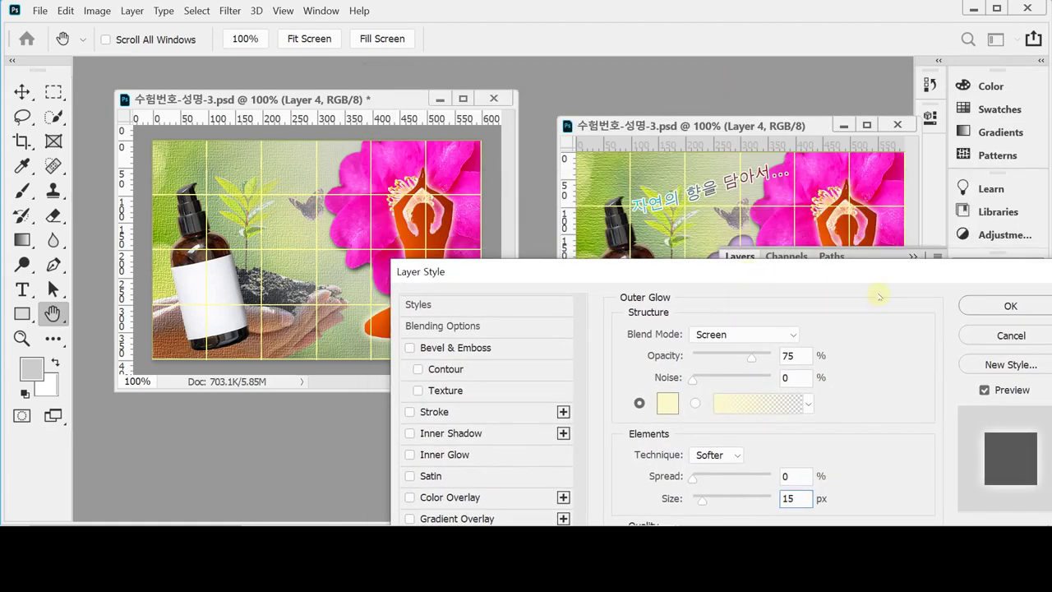
double_click(797, 498)
left_click(1008, 306)
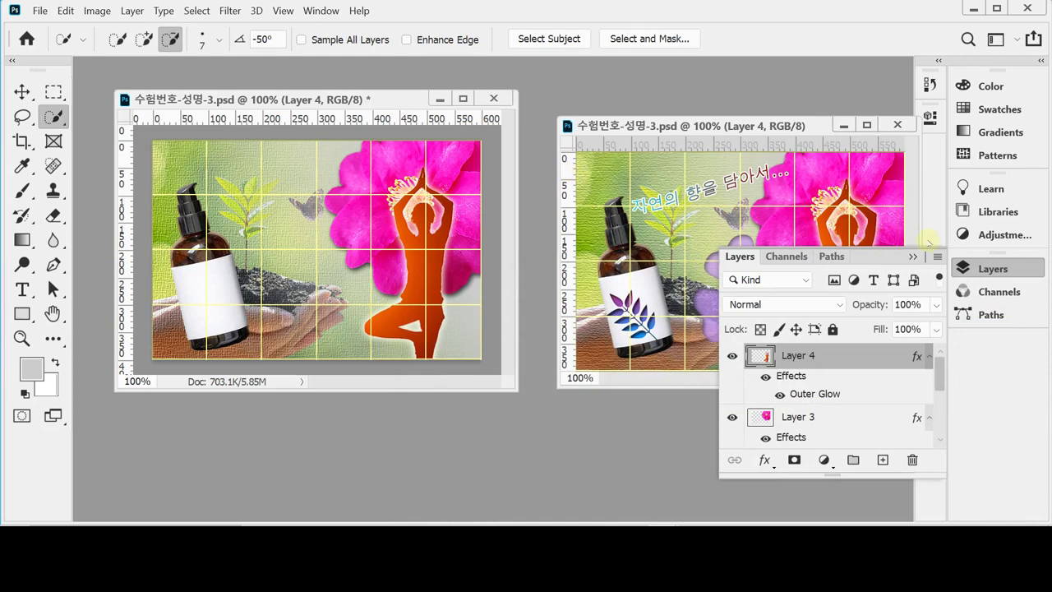
Select the whole canvas, save the composition and clear the selection
key("ctrl+a")
left_click(965, 269)
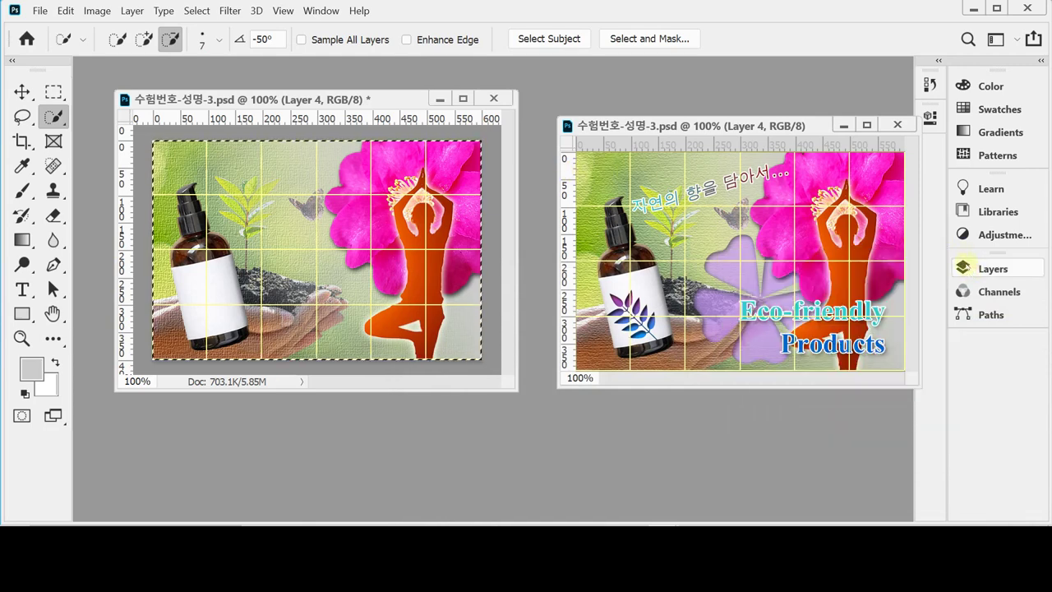
key("ctrl+s")
key("ctrl+d")
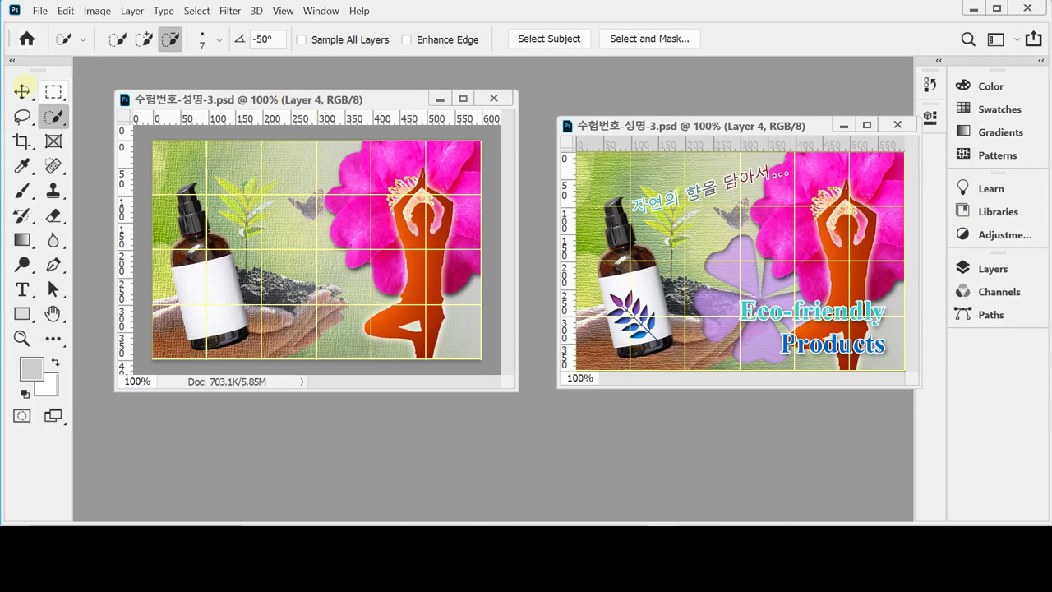
Draw the five-petal flower custom shape from the legacy Nature set, about 245 × 236 px, over the canvas's lower middle
left_click(24, 314)
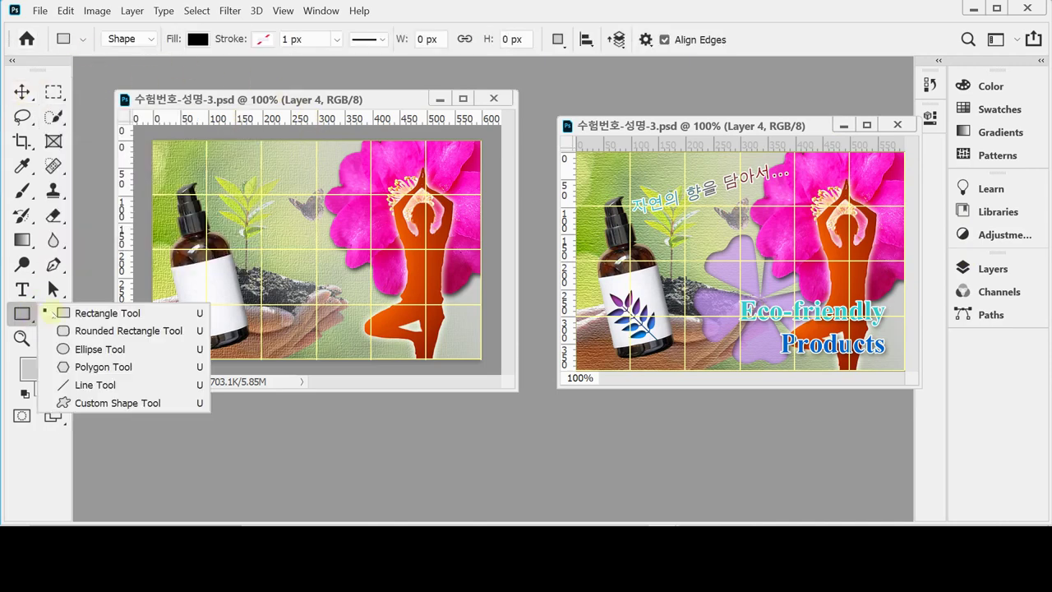
left_click(106, 403)
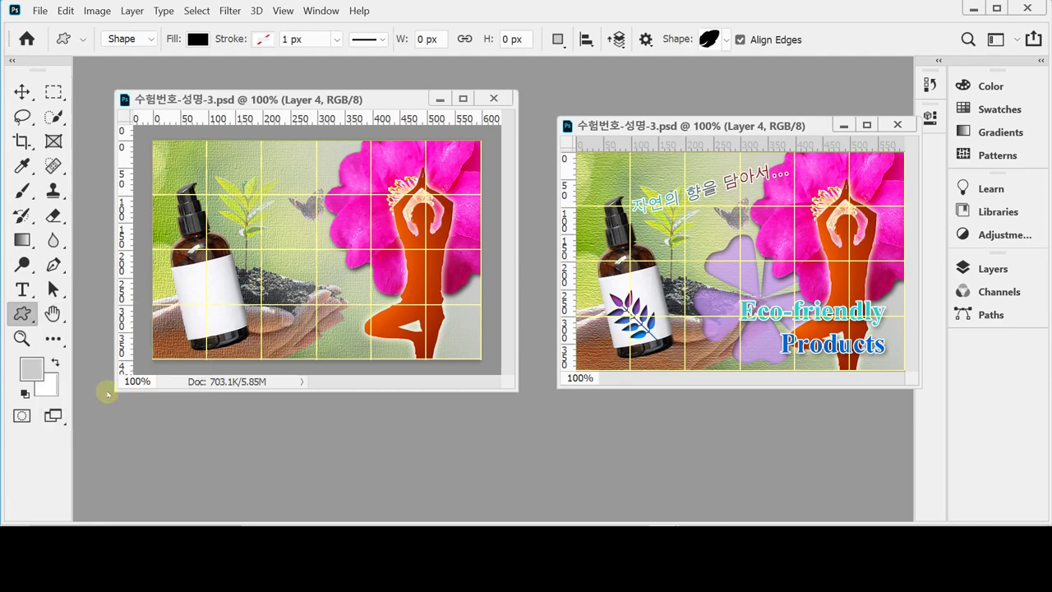
left_click(727, 40)
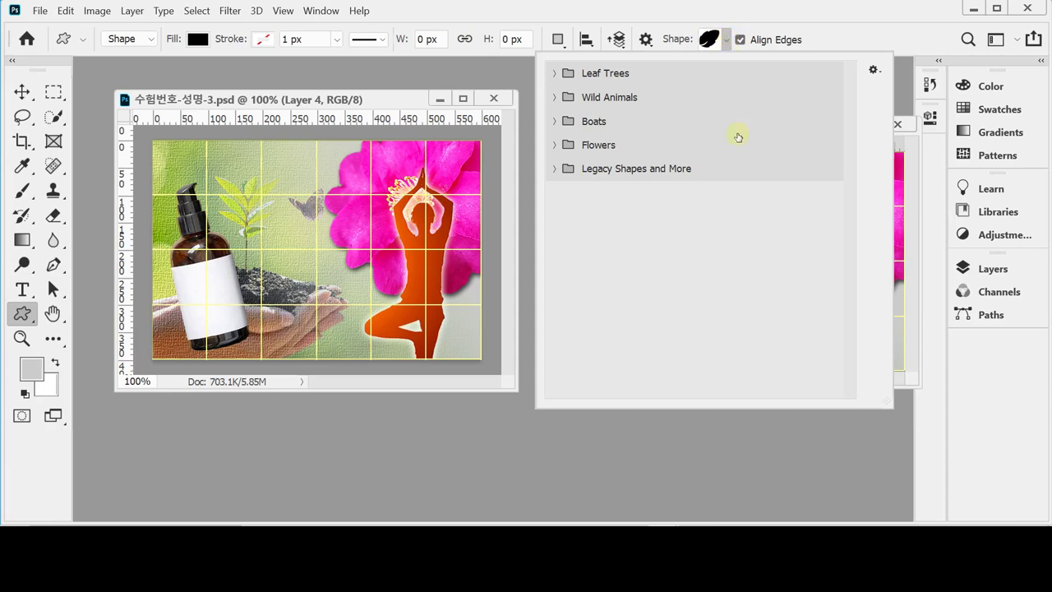
left_click(557, 170)
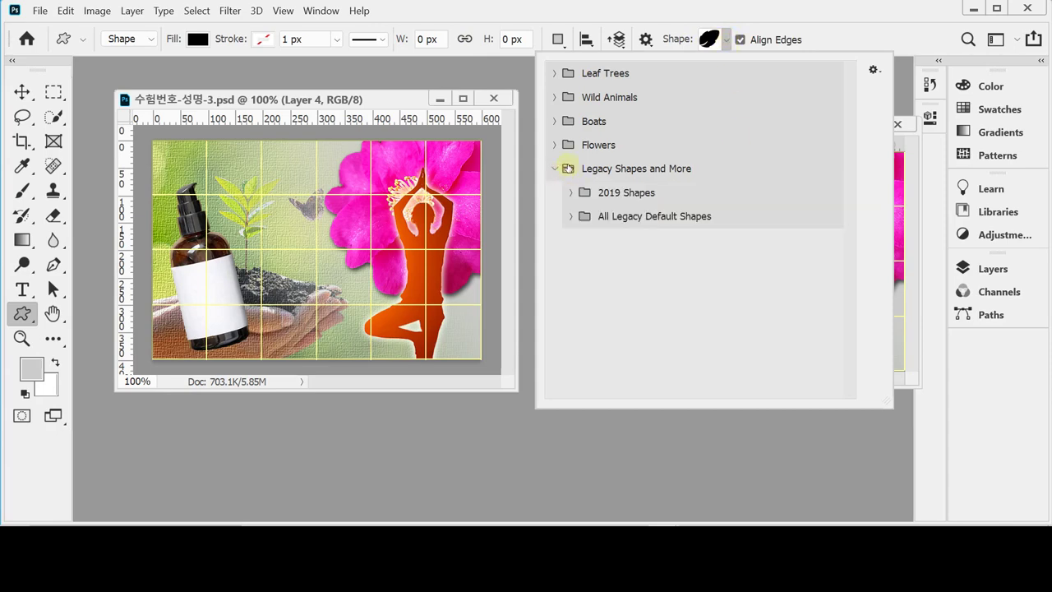
left_click(569, 219)
left_click(573, 218)
scroll(674, 320, "down", 5)
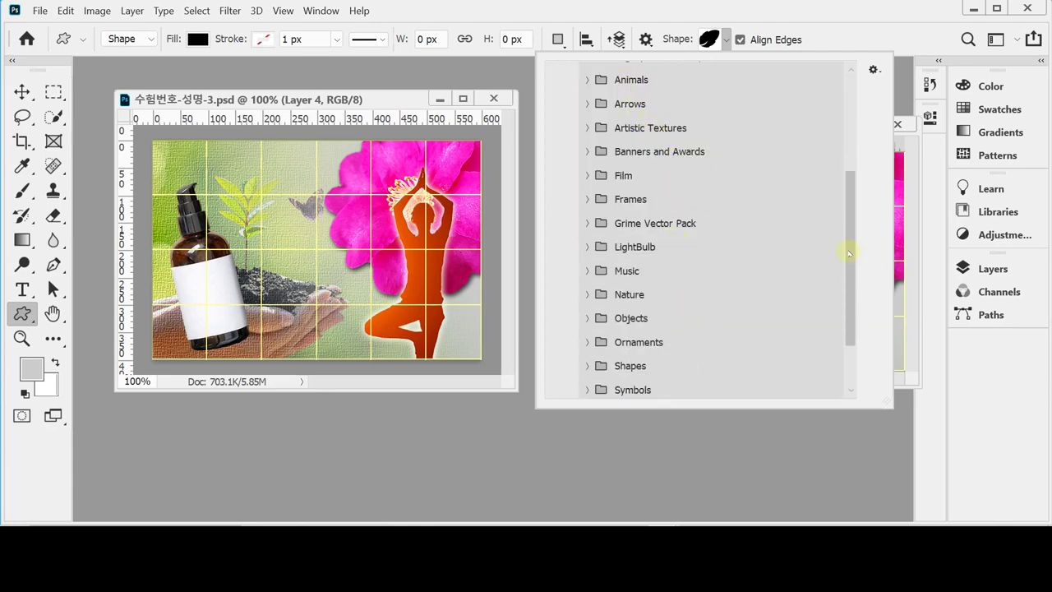
left_click_drag(850, 247, 852, 291)
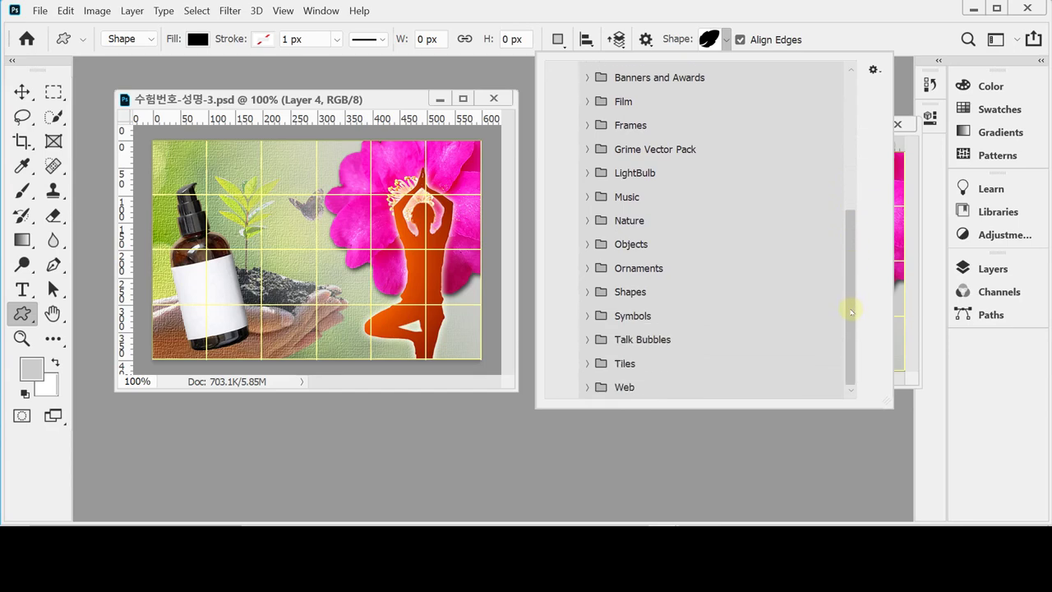
left_click(586, 220)
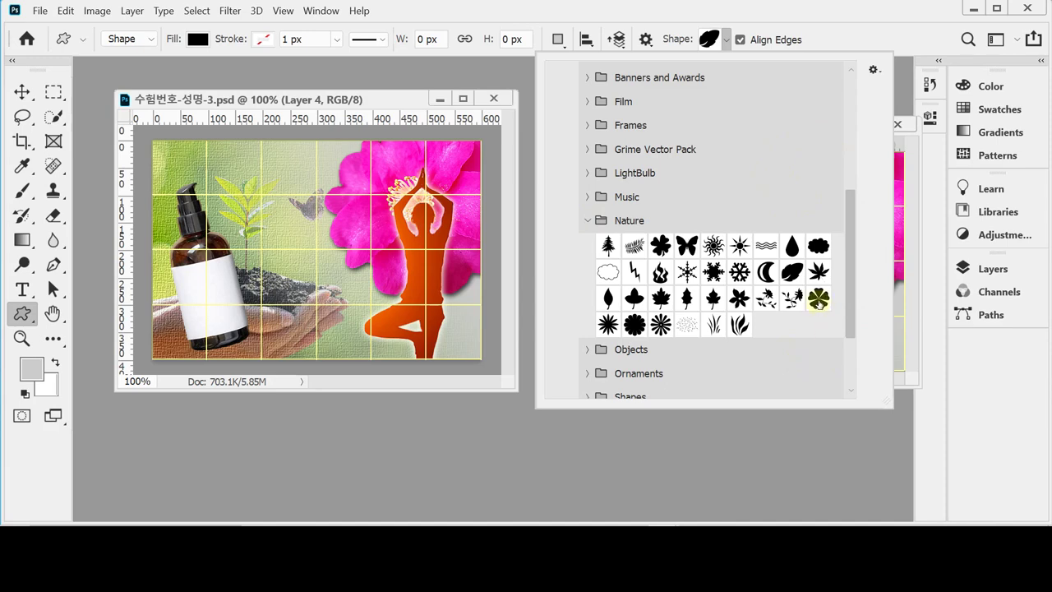
left_click(819, 300)
left_click(853, 30)
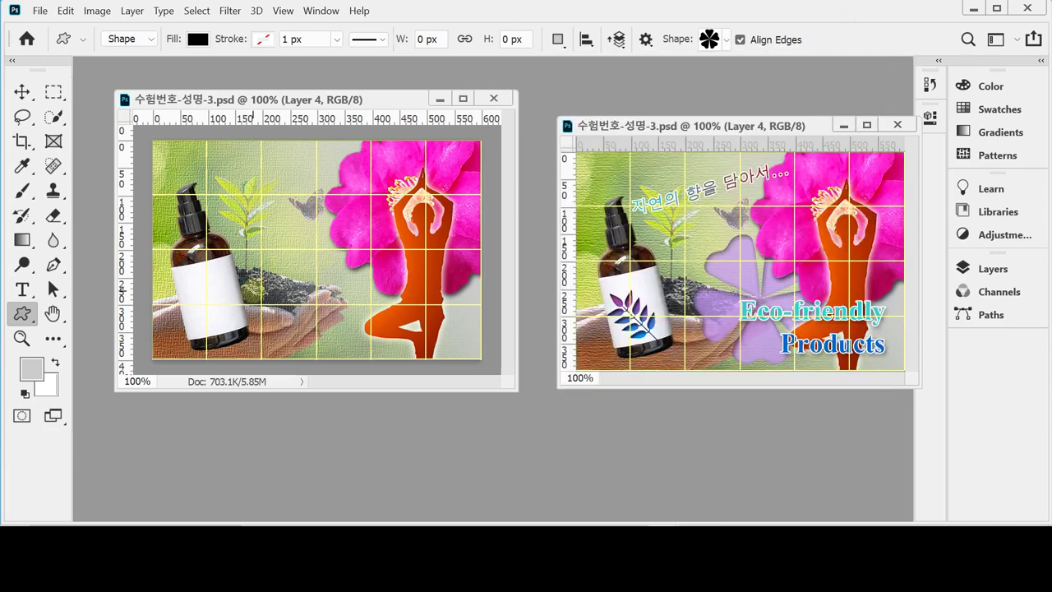
left_click_drag(300, 240, 453, 368)
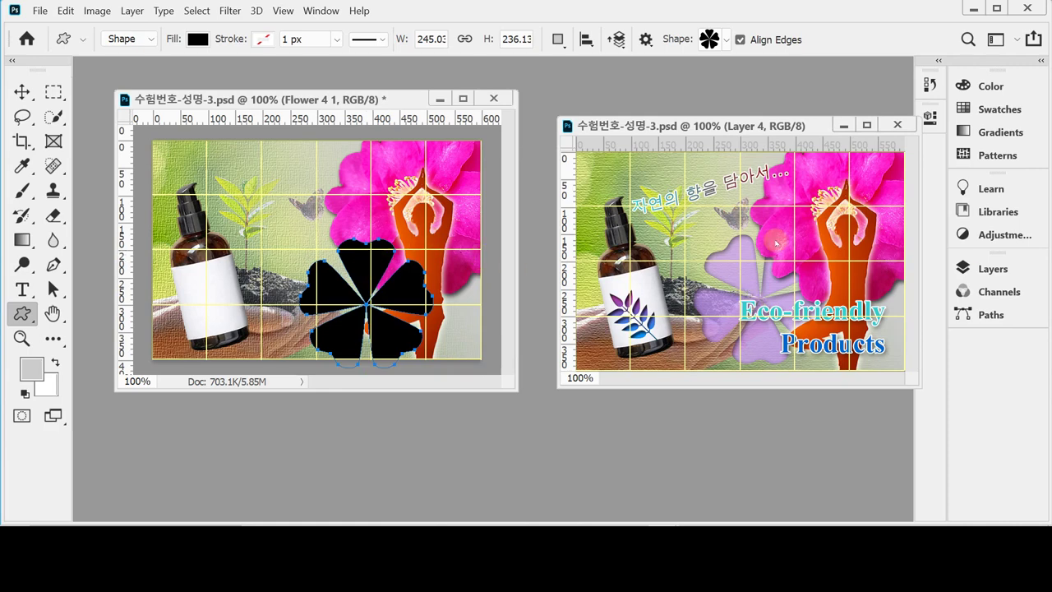
Set the fill color of the five-petal flower shape to light purple, hex c9f
left_click(990, 269)
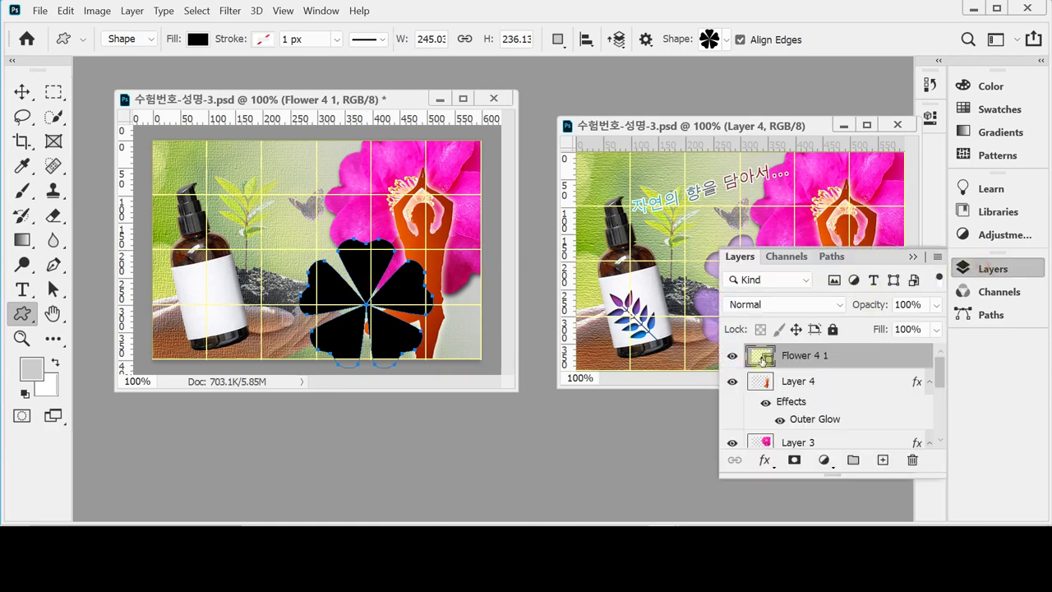
double_click(762, 358)
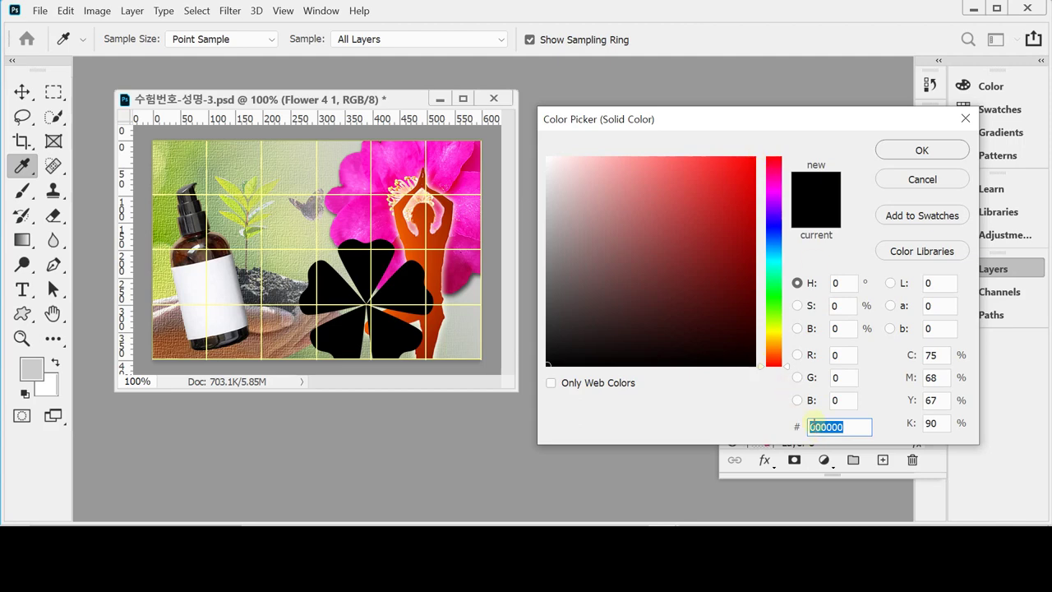
type("c")
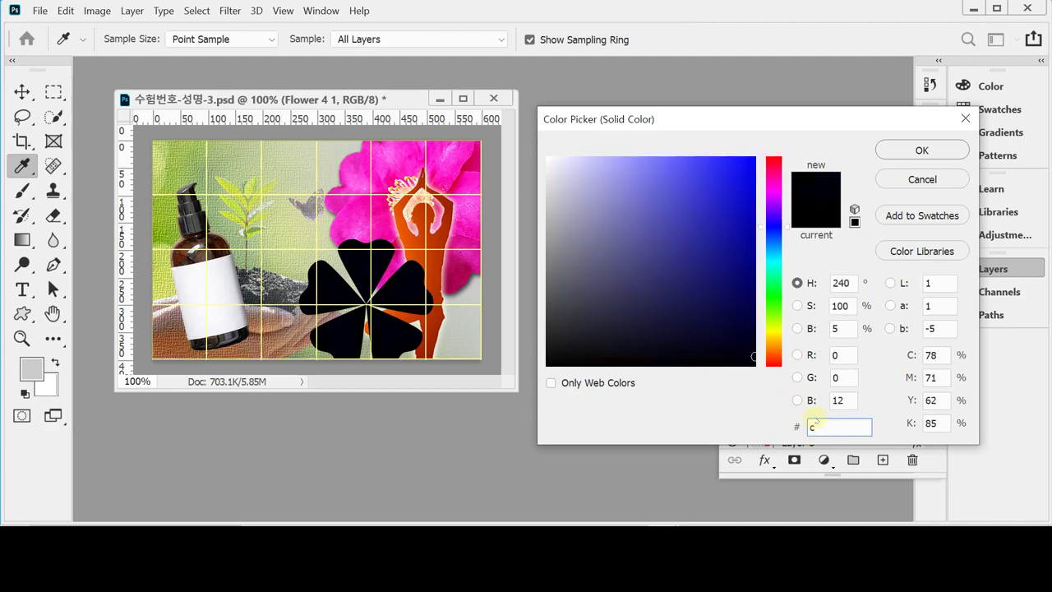
type("999ff")
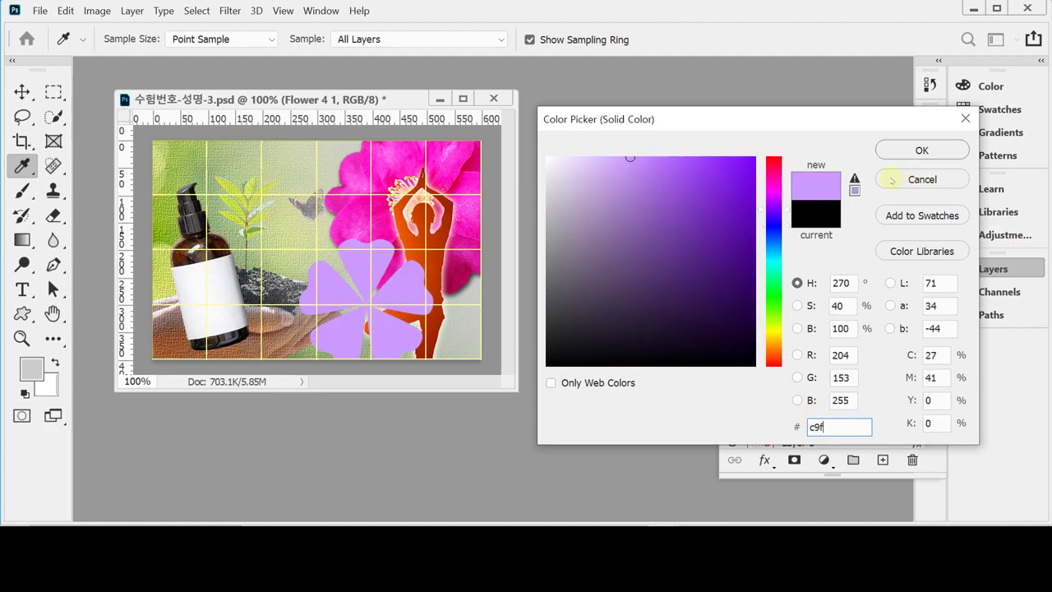
left_click(908, 150)
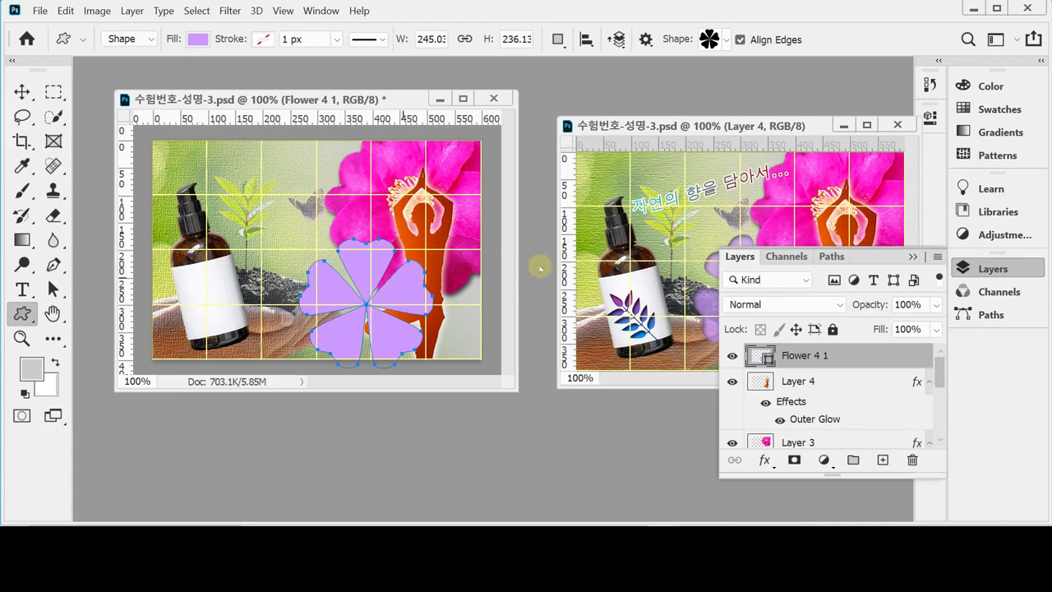
left_click(990, 268)
Transform the flower to about 99% scale, rotate it about -39°, and place its center near X 334, Y 264 px
key("ctrl+t")
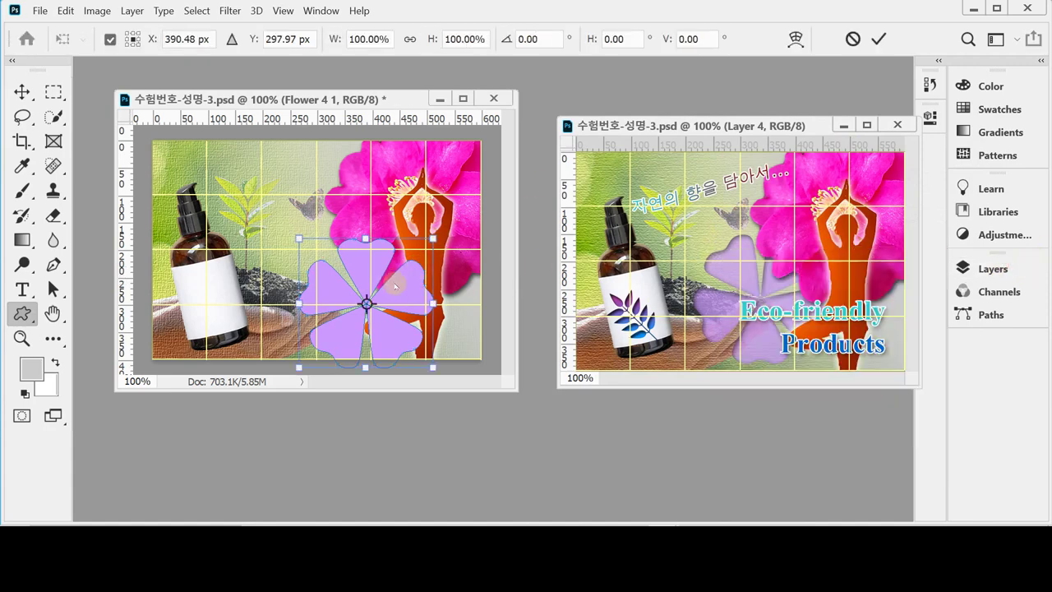
left_click_drag(299, 367, 310, 357)
mouse_move(404, 341)
left_mouse_down()
mouse_move(365, 321)
mouse_move(411, 351)
left_mouse_up()
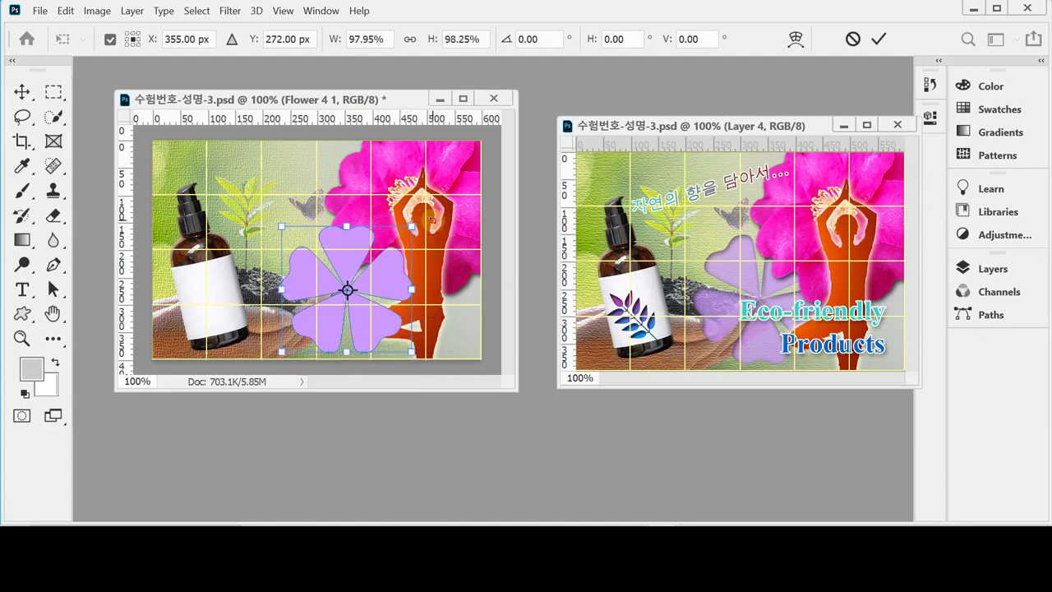
left_click_drag(432, 221, 381, 181)
left_click_drag(377, 255, 364, 250)
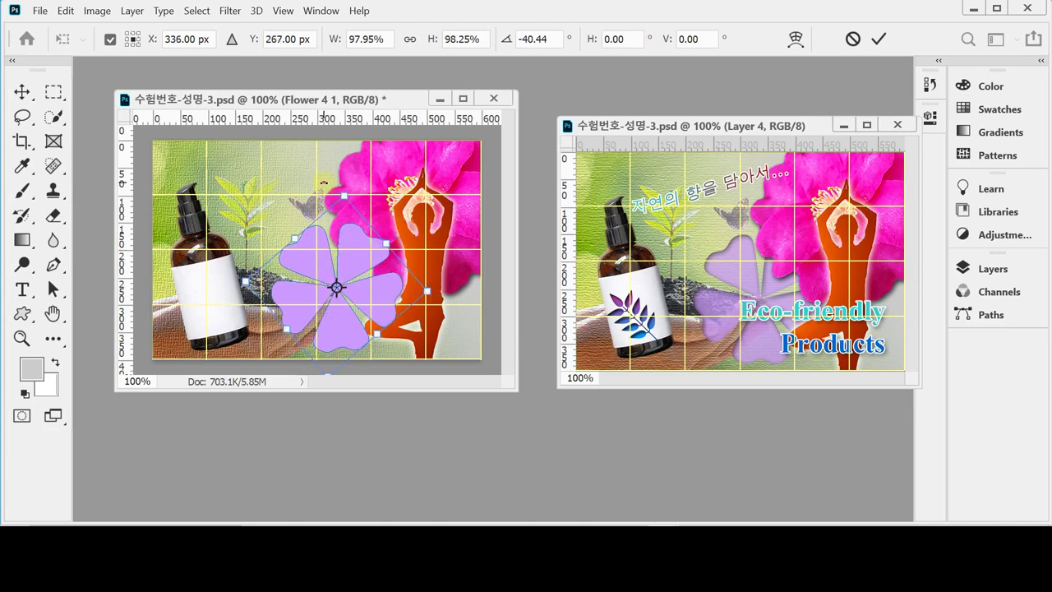
left_click_drag(324, 179, 334, 184)
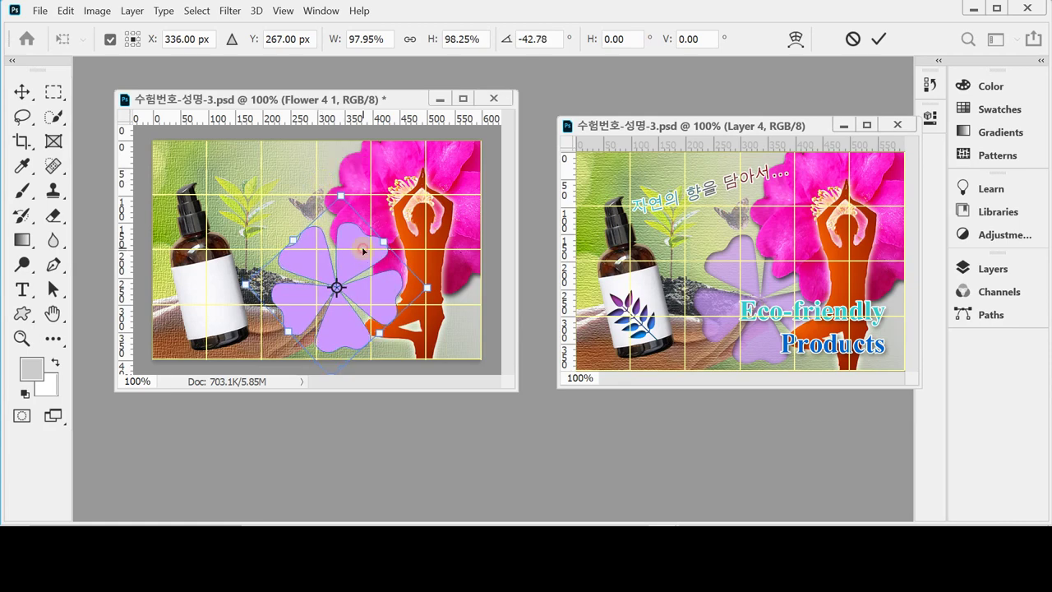
left_click_drag(364, 250, 364, 249)
left_click_drag(380, 176, 348, 194)
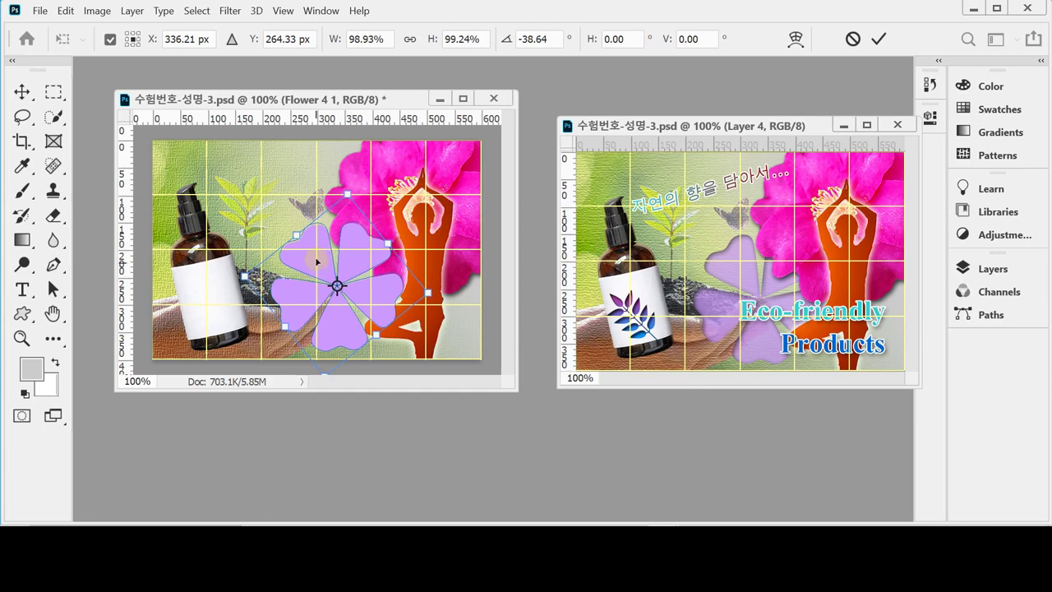
left_click_drag(316, 260, 315, 261)
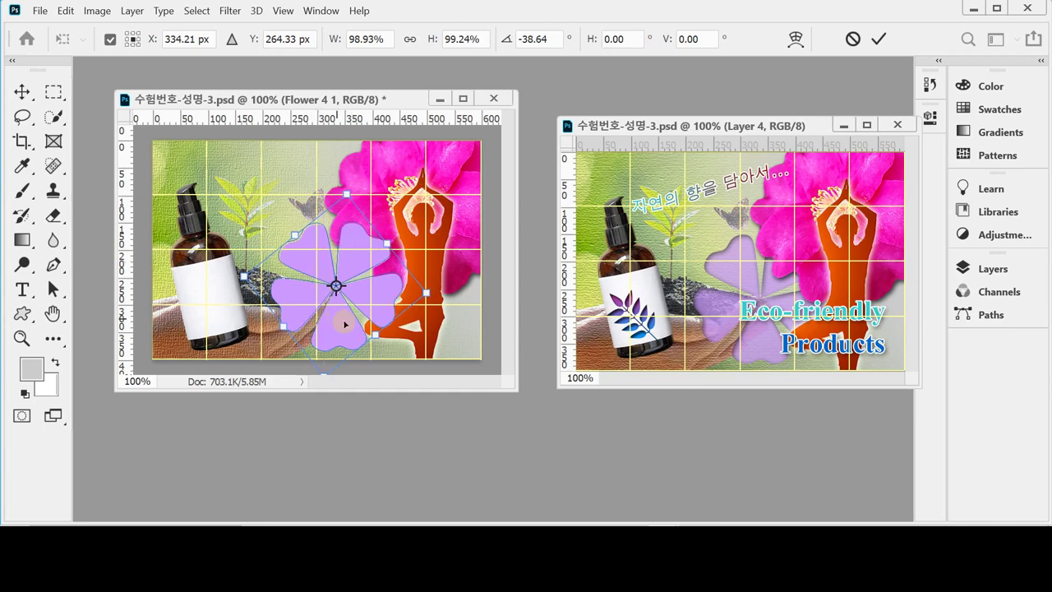
key("Escape")
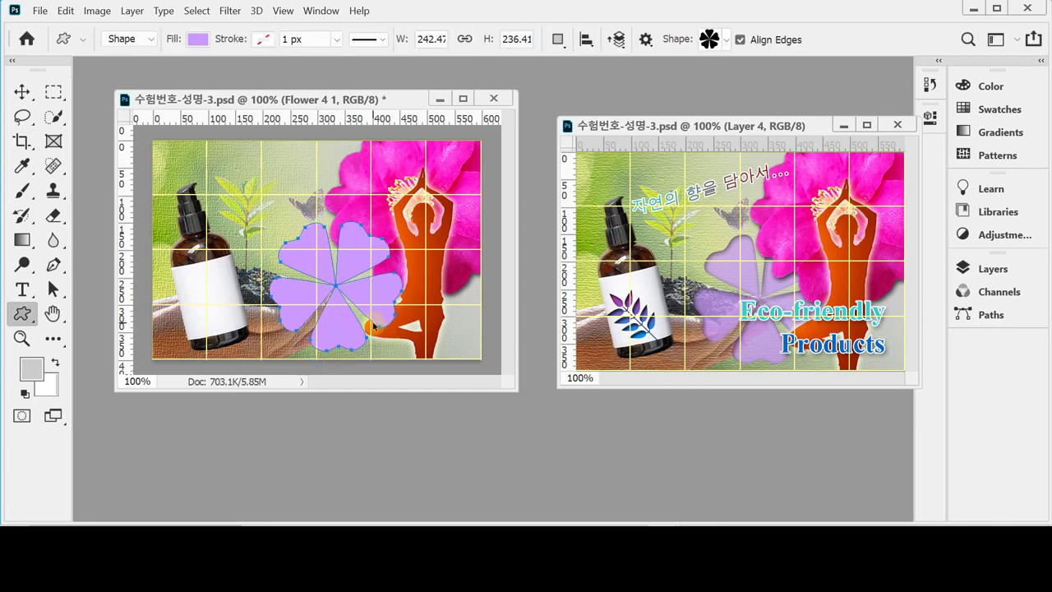
Enlarge the rotated flower proportionally to about 101% by extending its lower-left corner
key("ctrl+t")
left_click_drag(269, 351, 268, 352)
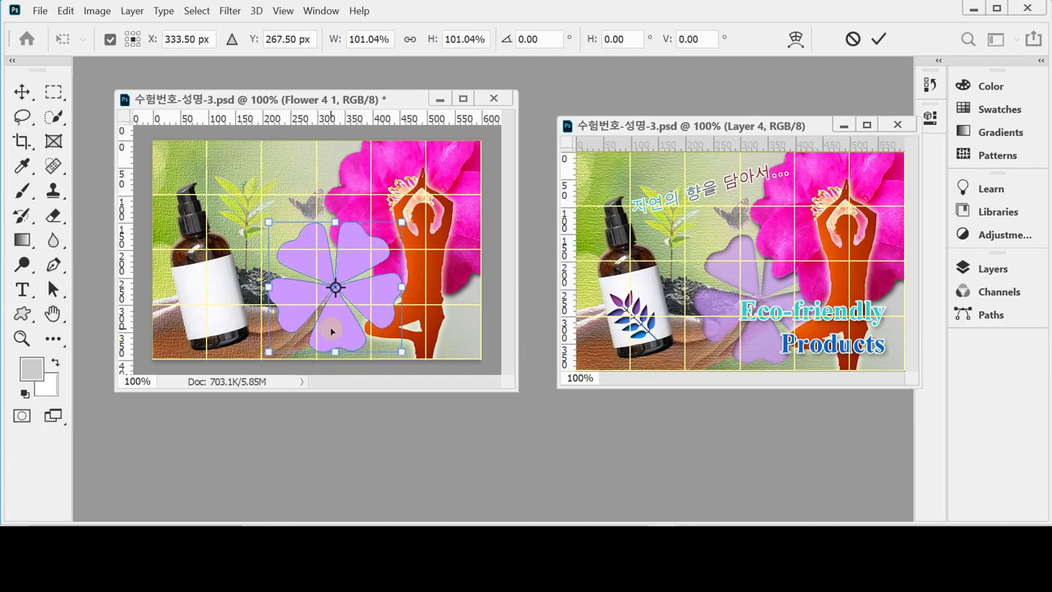
key("Return")
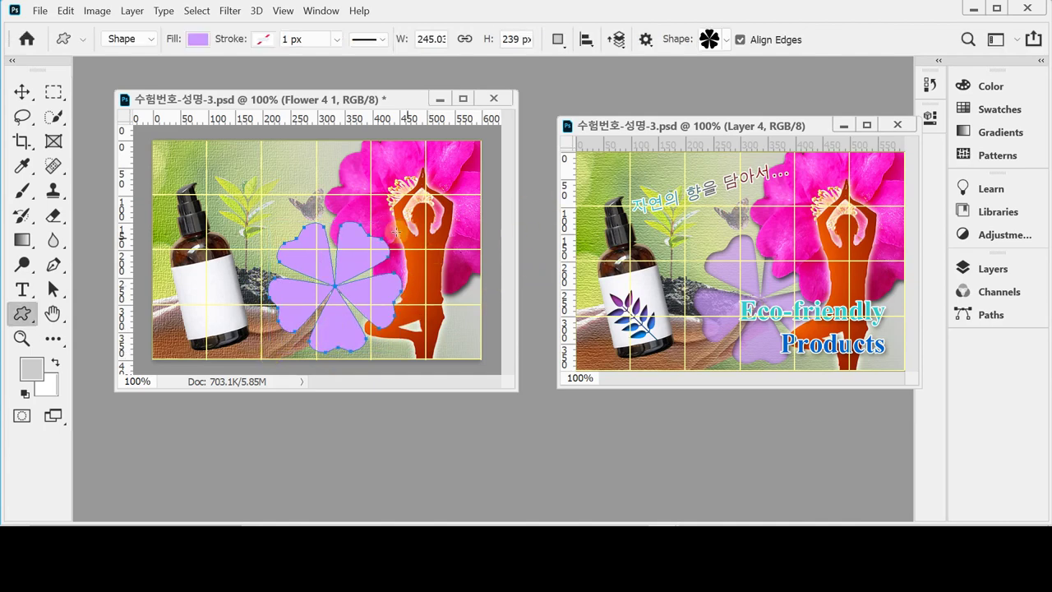
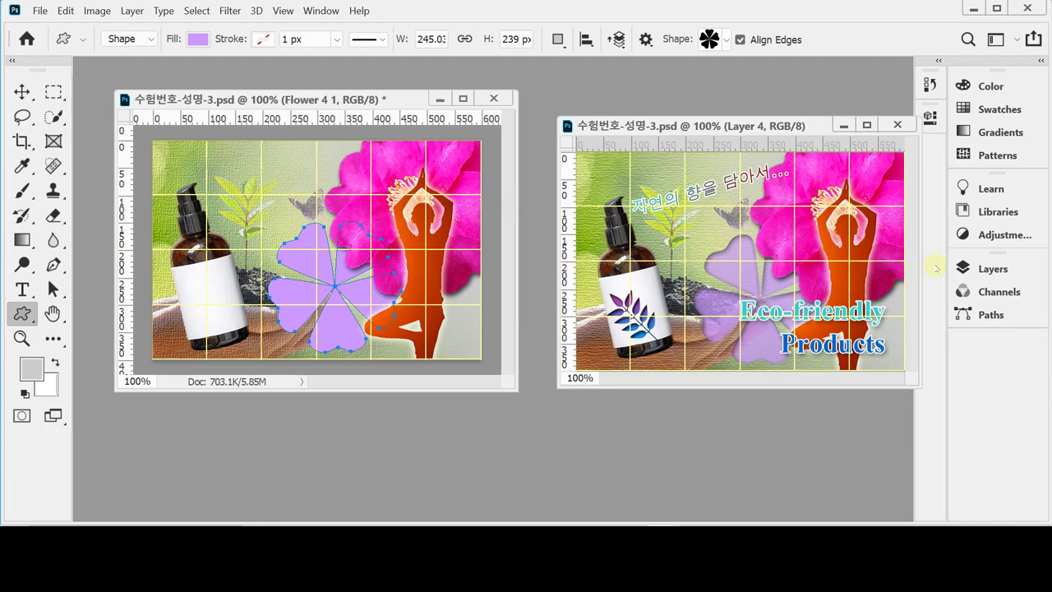
Set the opacity of the purple flower shape layer to 70%
left_click(982, 268)
left_click(870, 306)
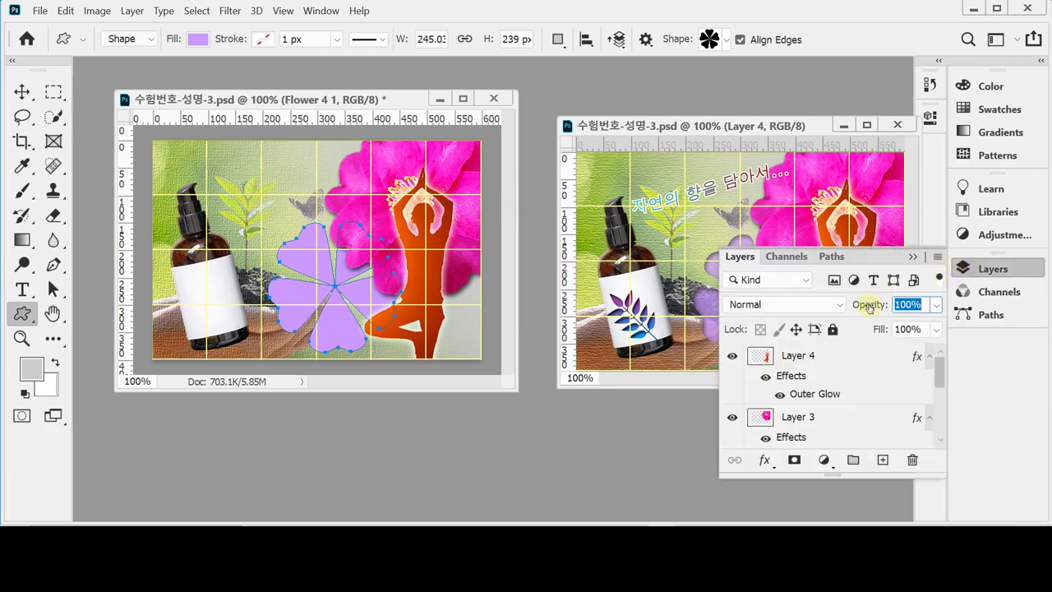
type("70")
key("Return")
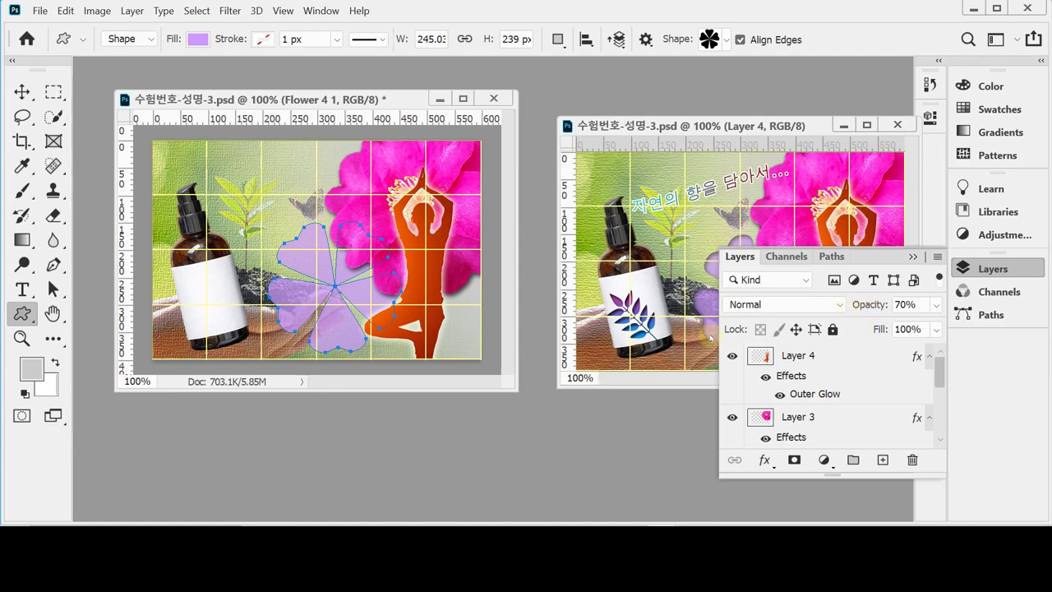
Add an Inner Shadow to the purple flower with global light off, a 90° angle, 8 px distance and 5 px size
left_click(765, 460)
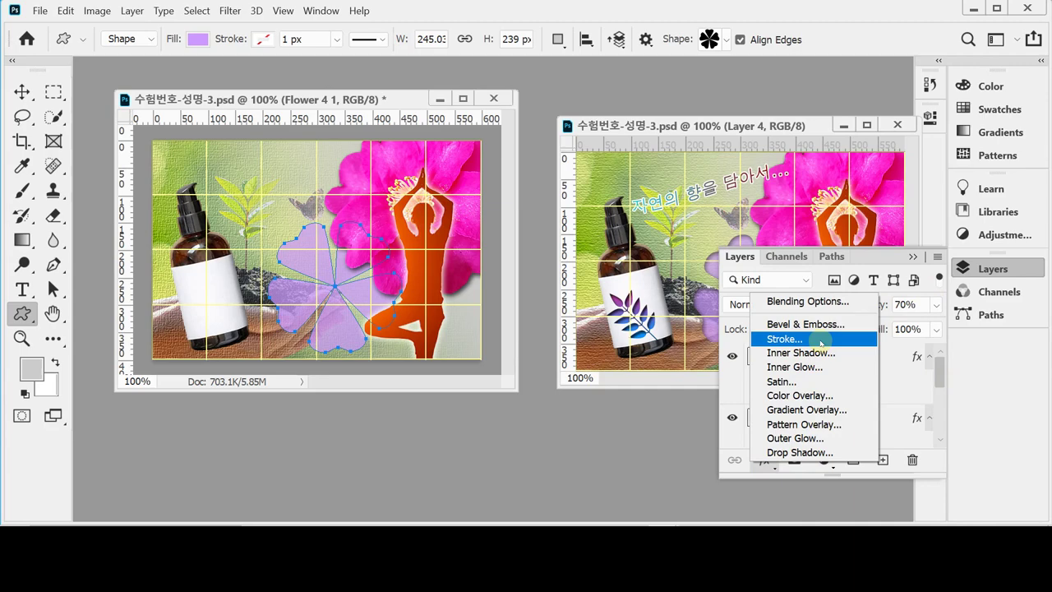
left_click(844, 353)
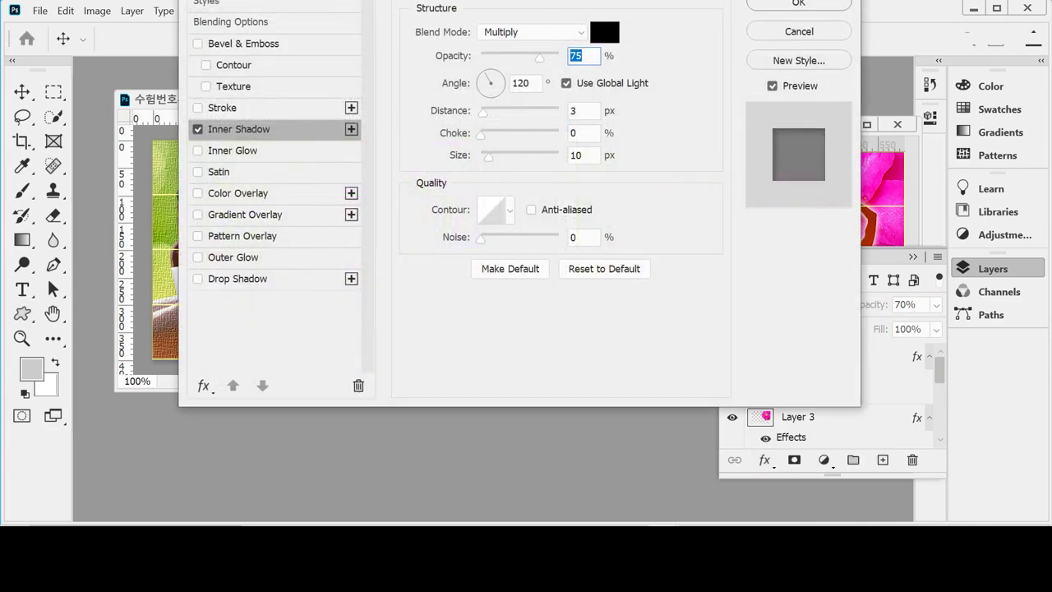
left_click_drag(560, 2, 824, 109)
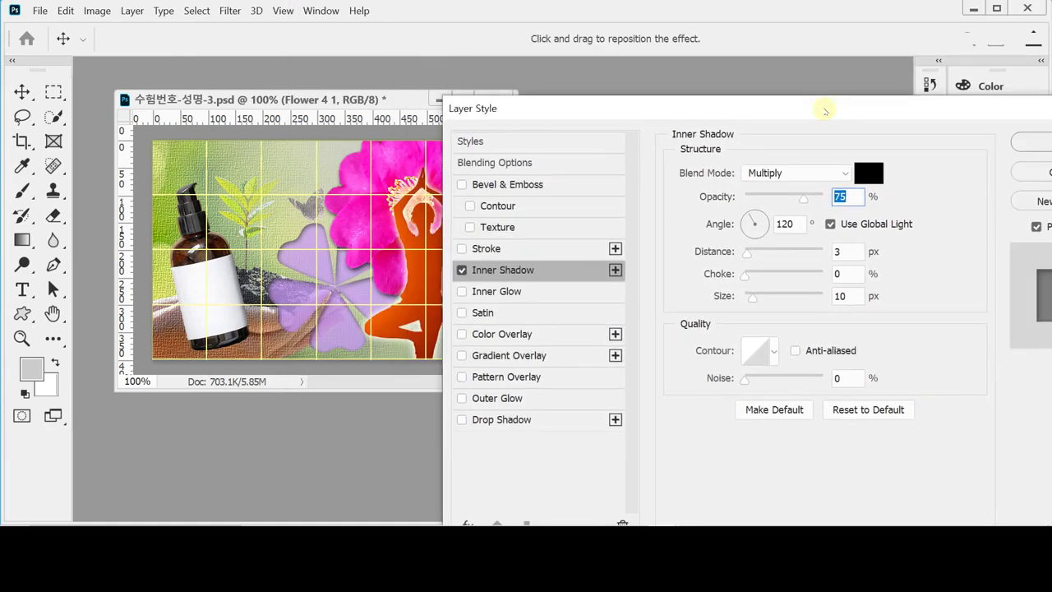
left_click(830, 224)
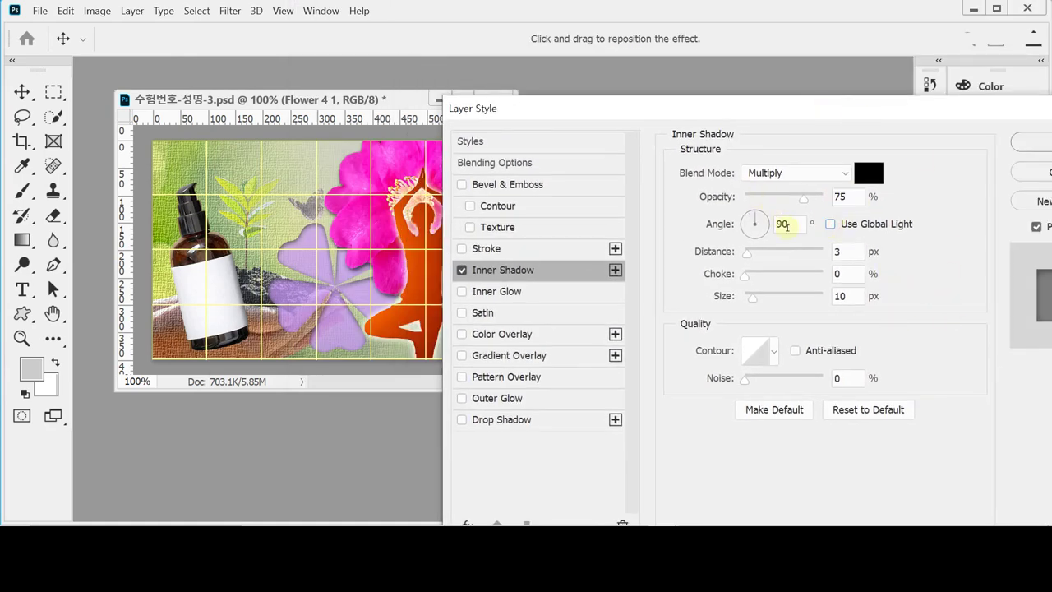
left_click(850, 254)
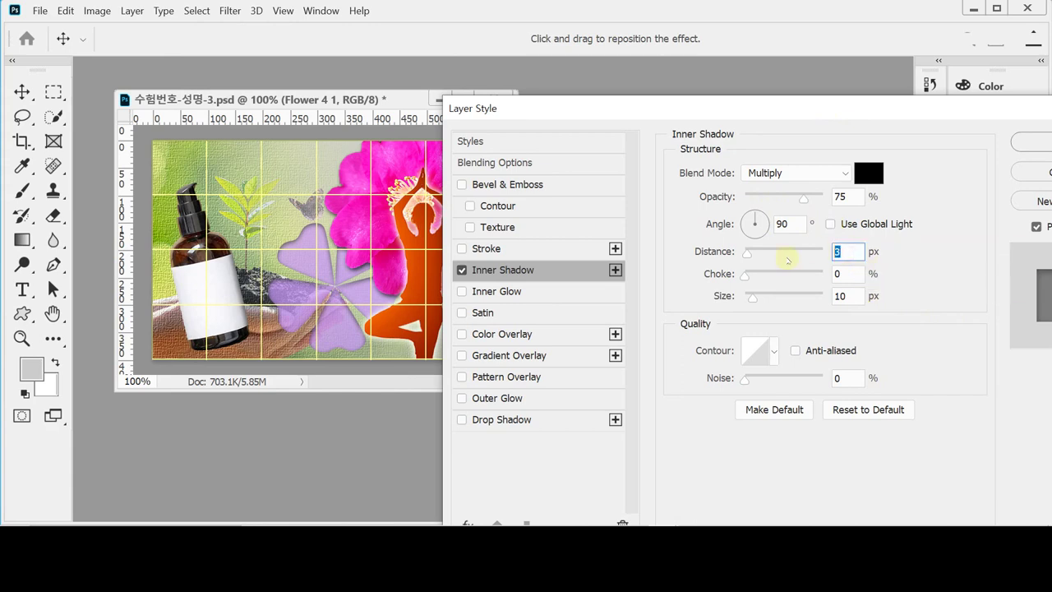
type("8")
key("Tab")
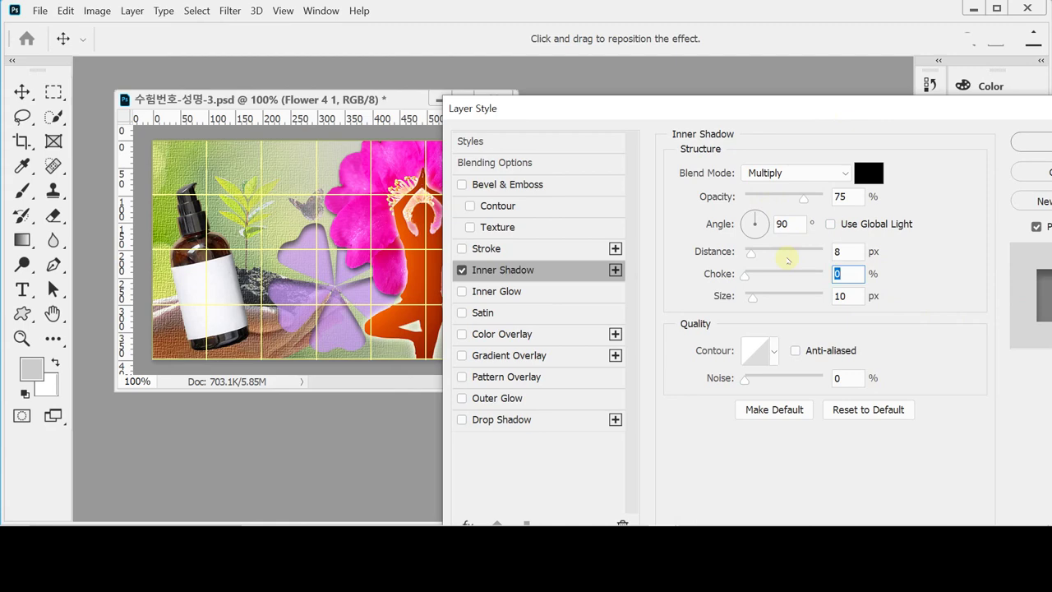
key("Tab")
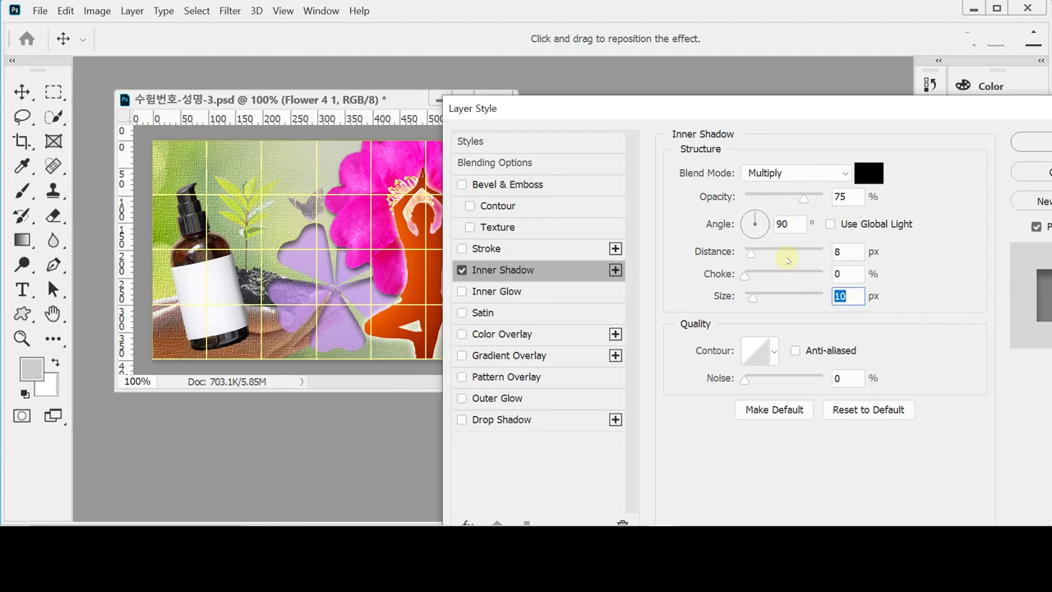
type("5")
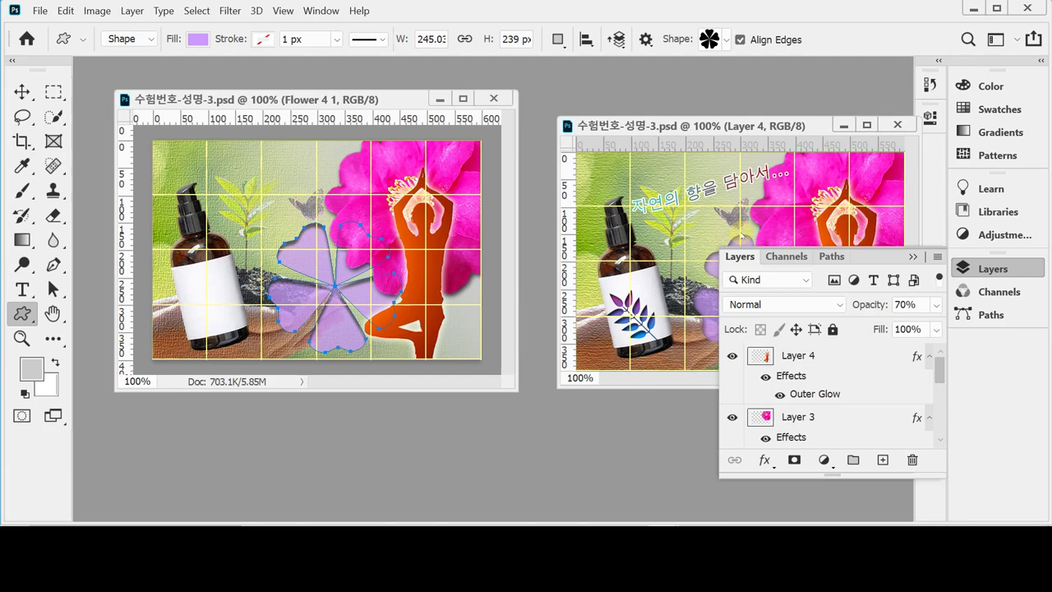
key("Return")
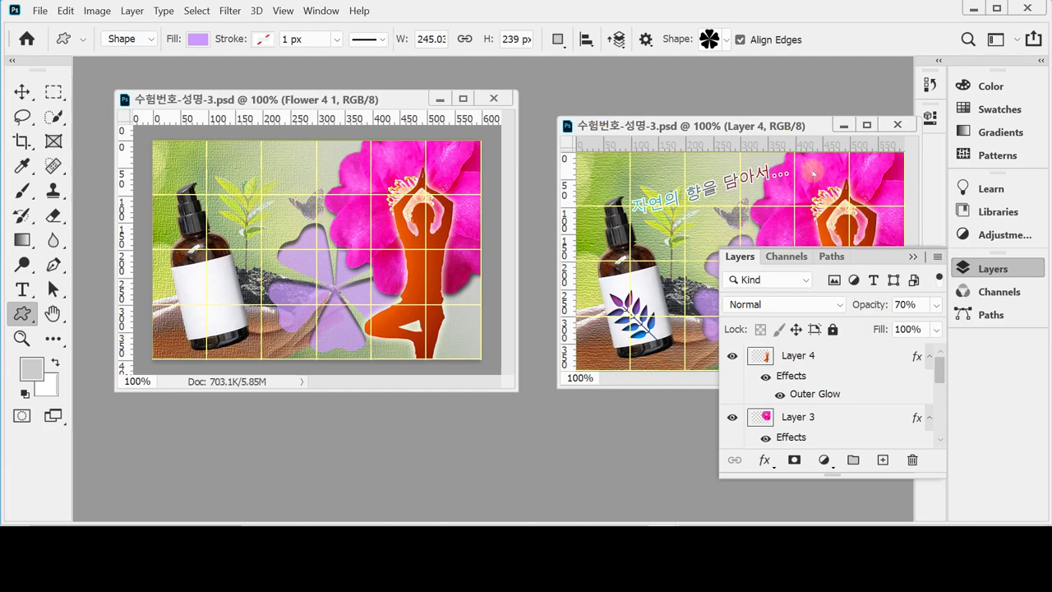
left_click(991, 269)
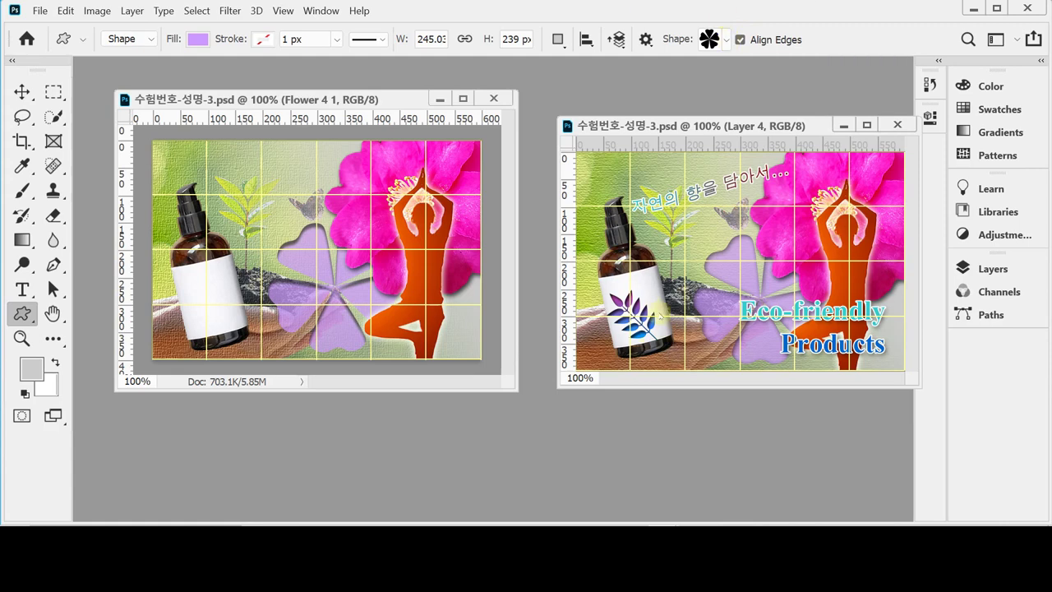
Choose the ash leaf custom shape from the Leaves group of the 2019 legacy shapes
left_click(727, 40)
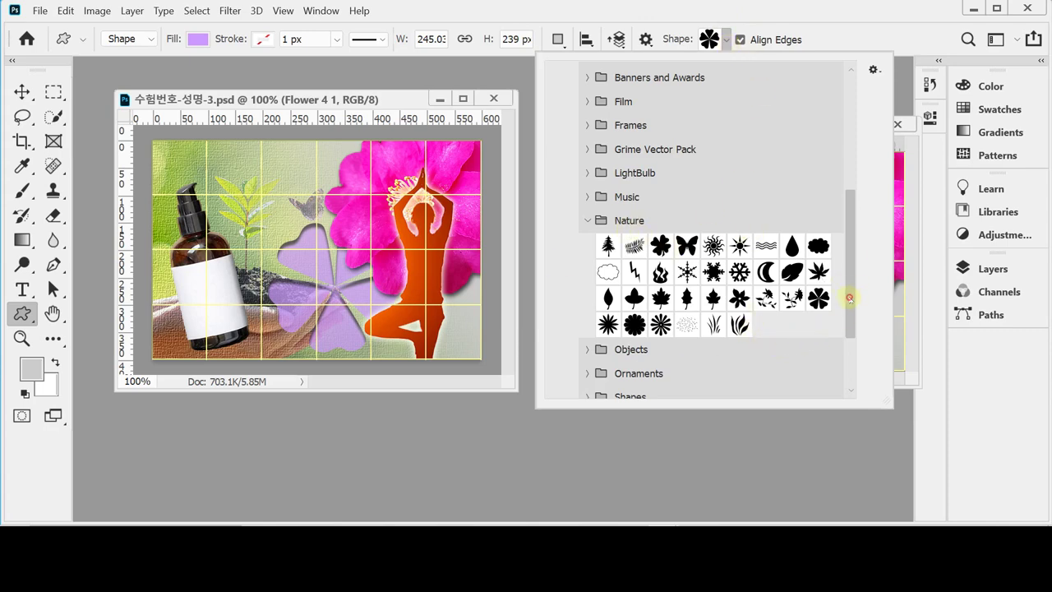
left_click_drag(849, 298, 849, 183)
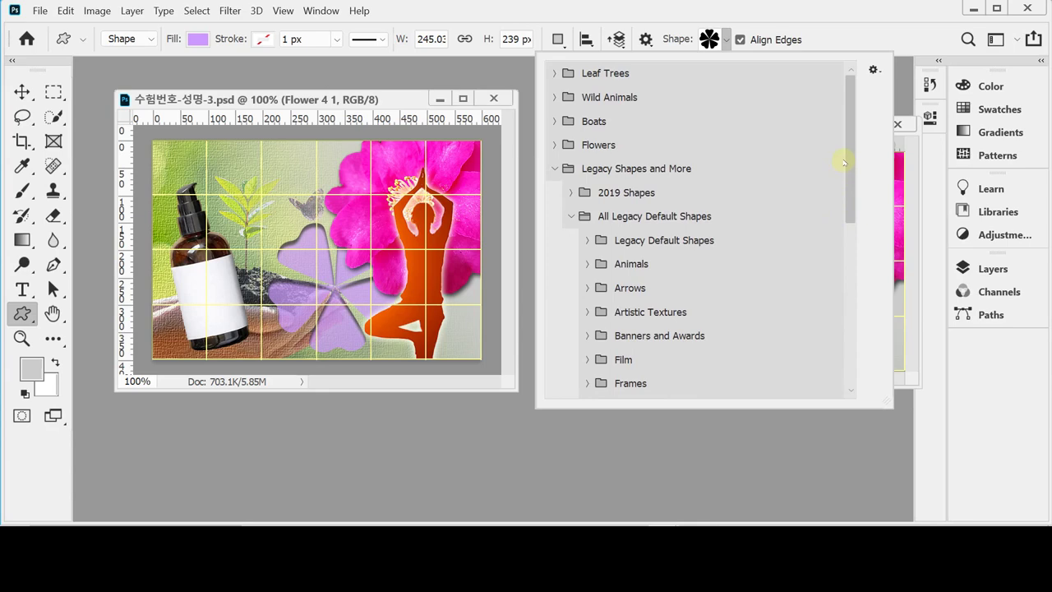
left_click(570, 194)
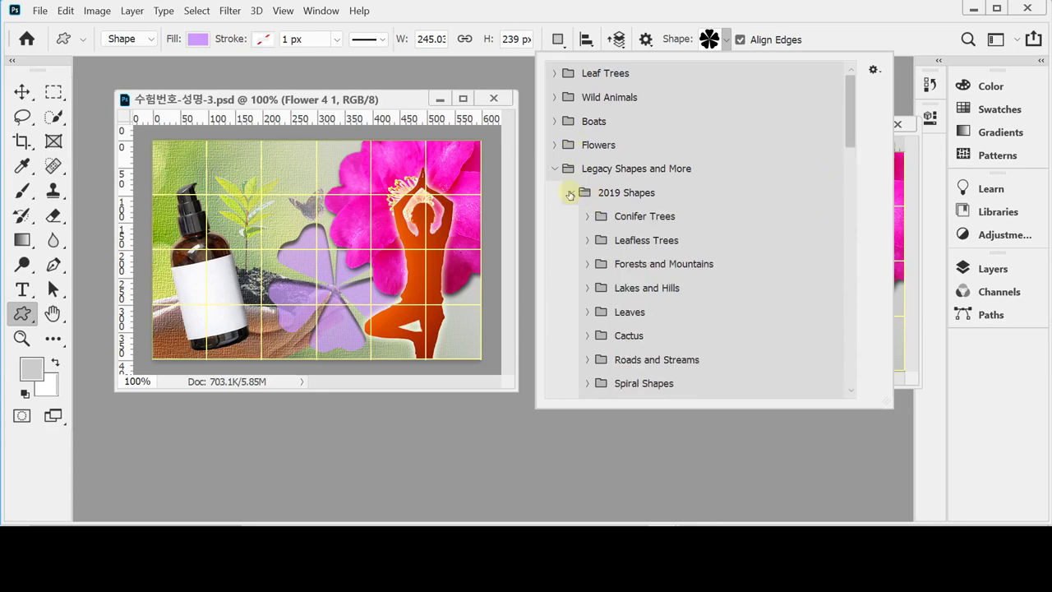
left_click(586, 311)
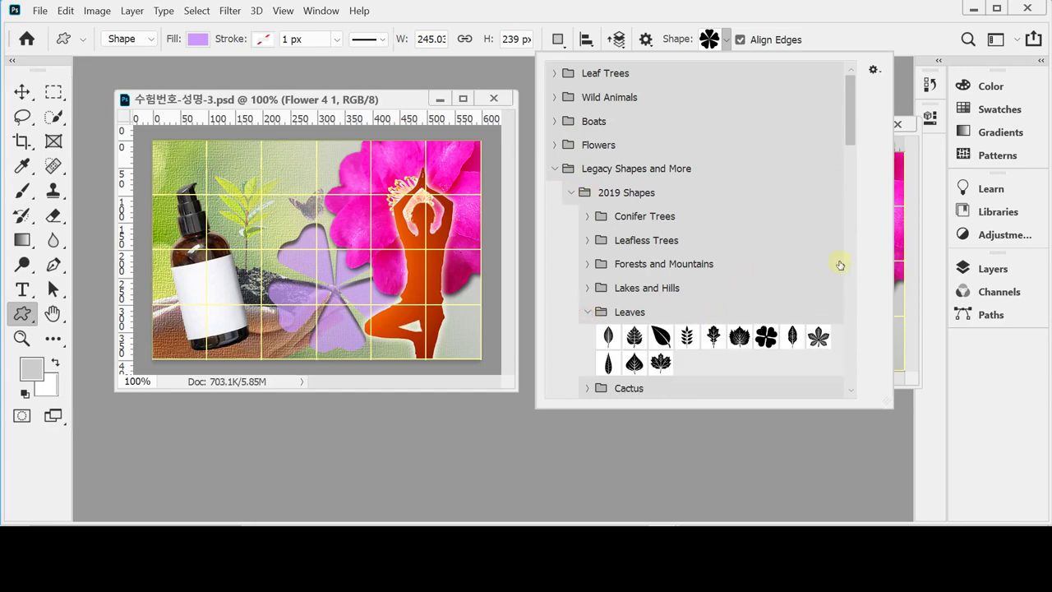
scroll(840, 265, "down", 3)
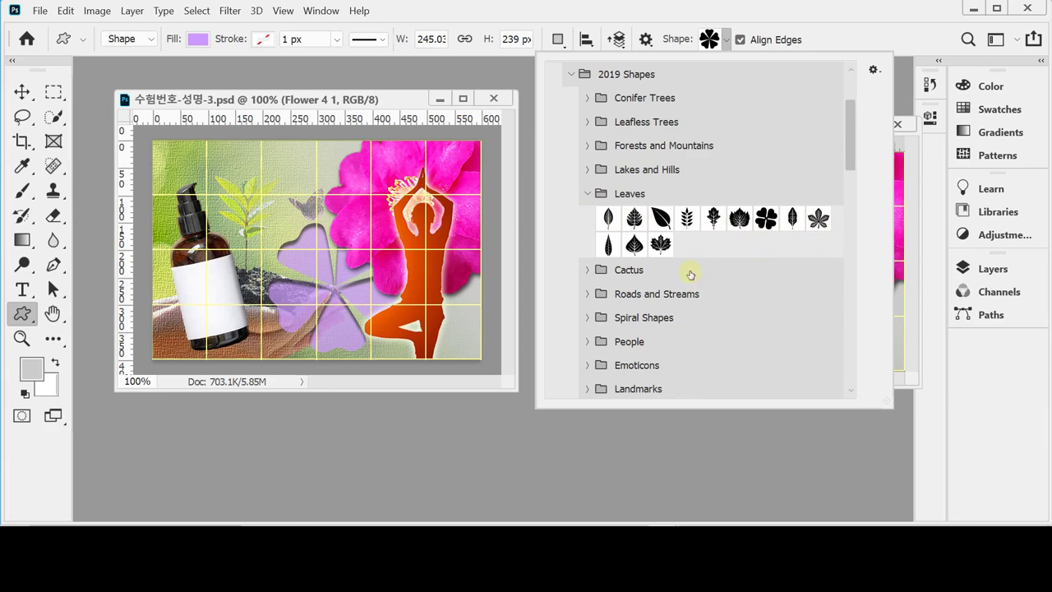
left_click(687, 217)
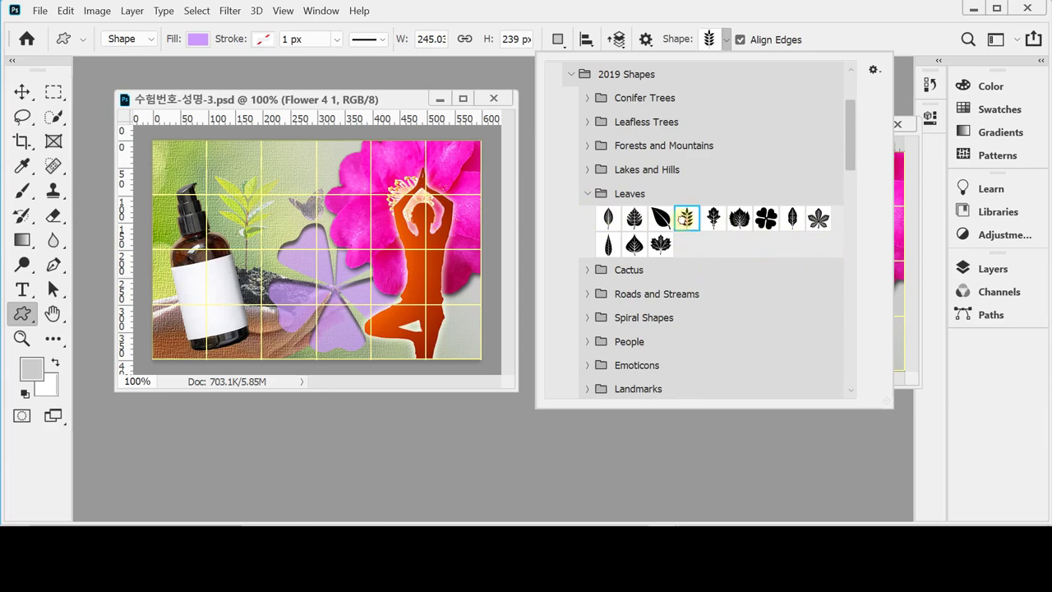
left_click(820, 29)
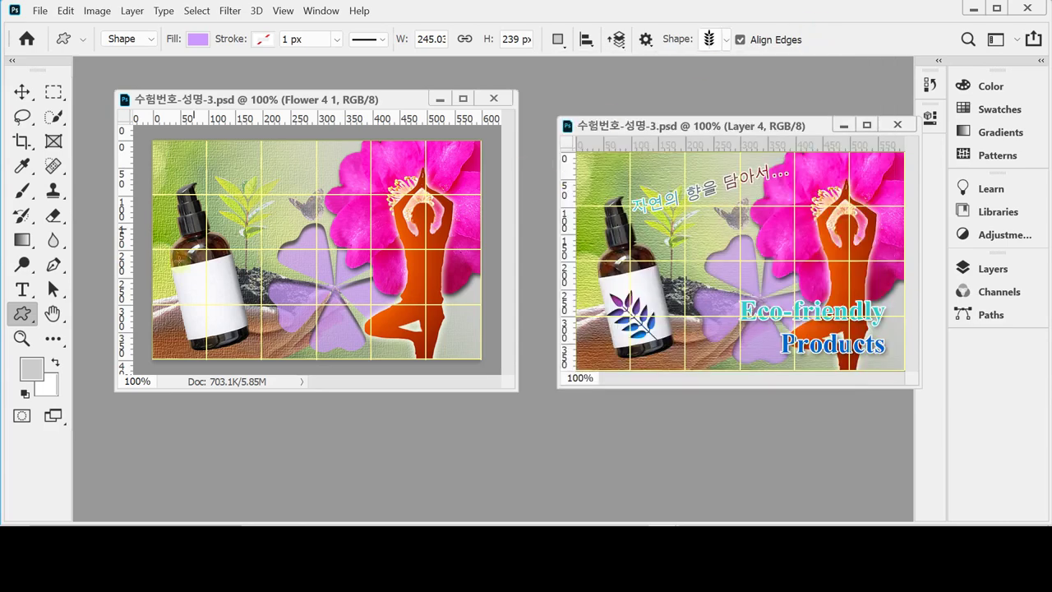
Draw an ash leaf shape about 63 × 116 px on the bottle's white label
scroll(203, 283, "up", 1)
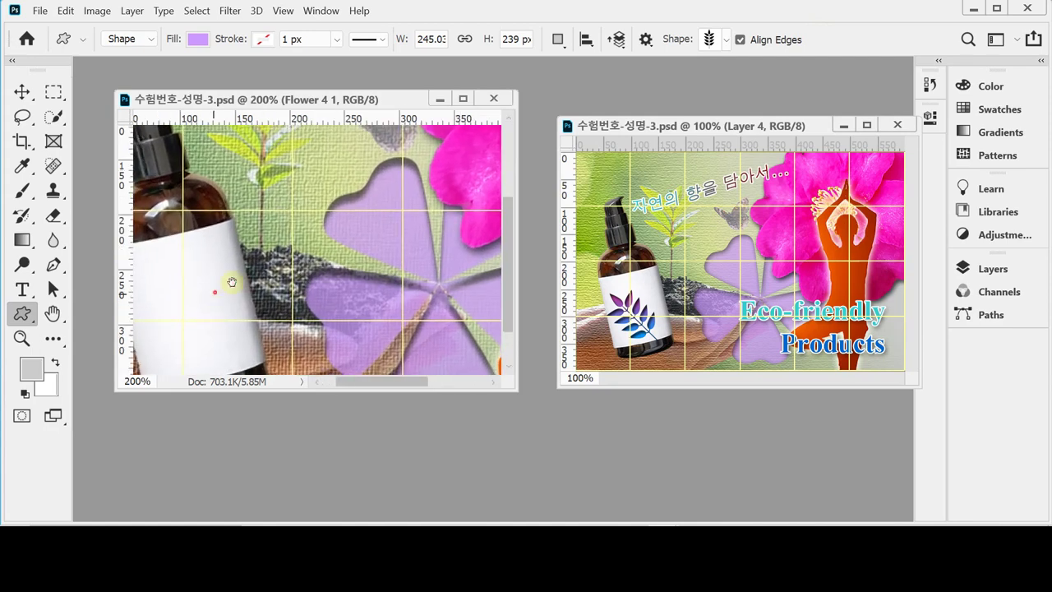
left_click_drag(224, 290, 283, 240)
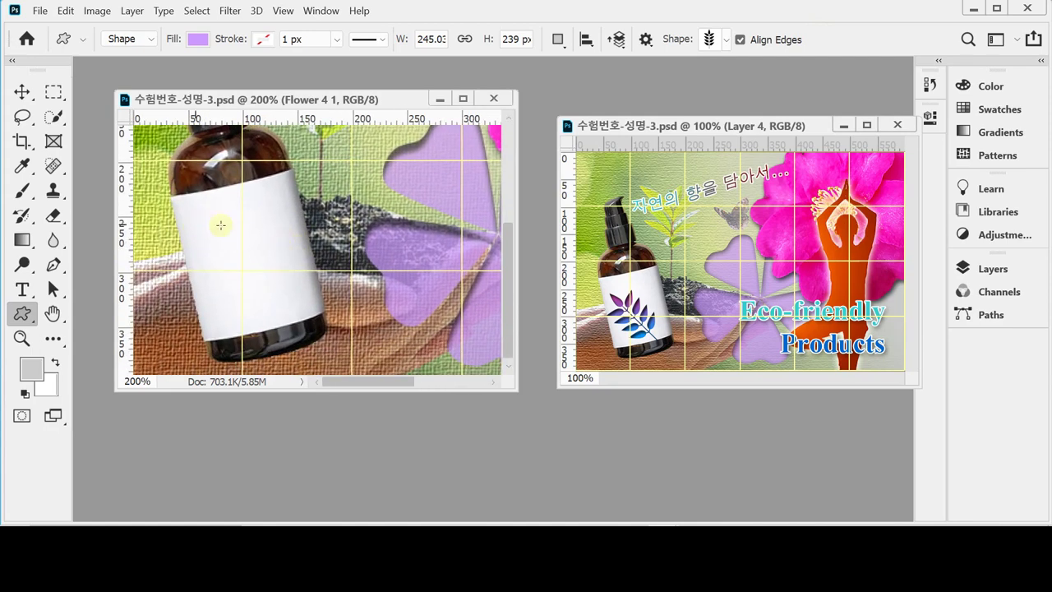
left_click_drag(216, 220, 306, 344)
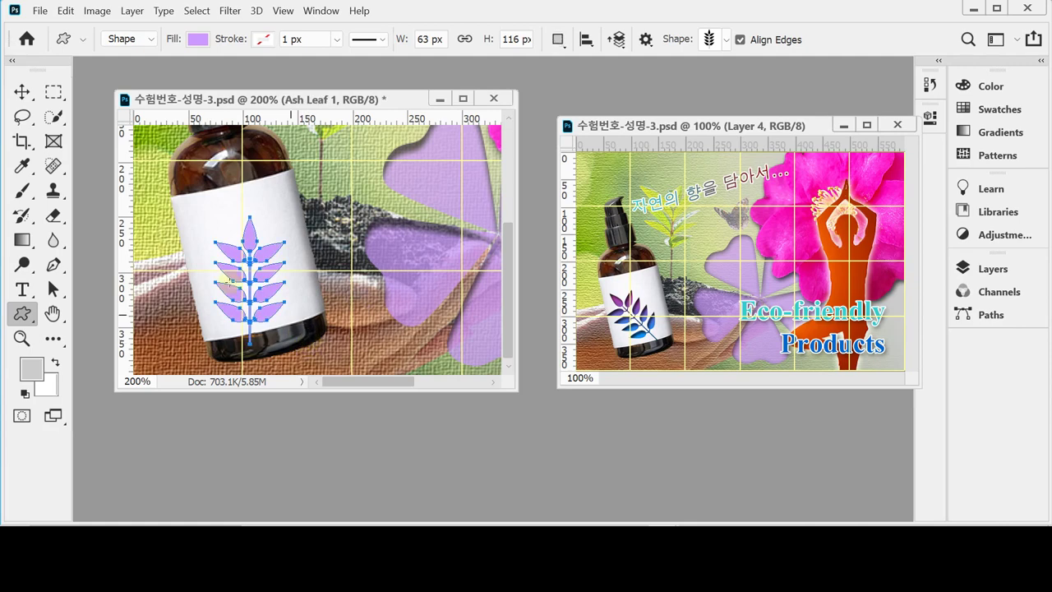
left_click_drag(263, 243, 265, 245)
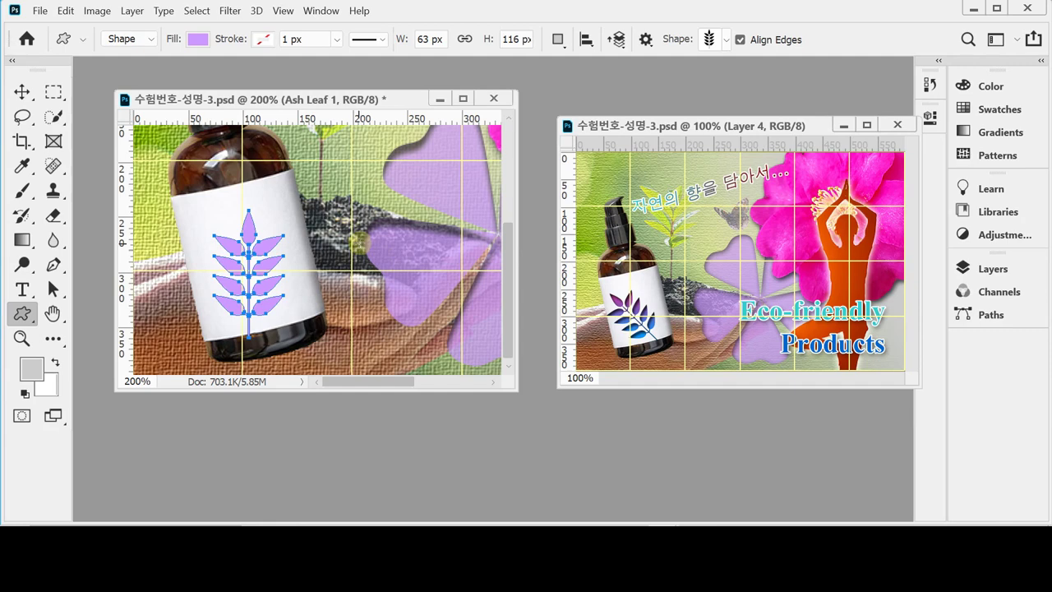
Add an Inner Shadow to the leaf shape with global light off and a 120° angle
left_click(967, 277)
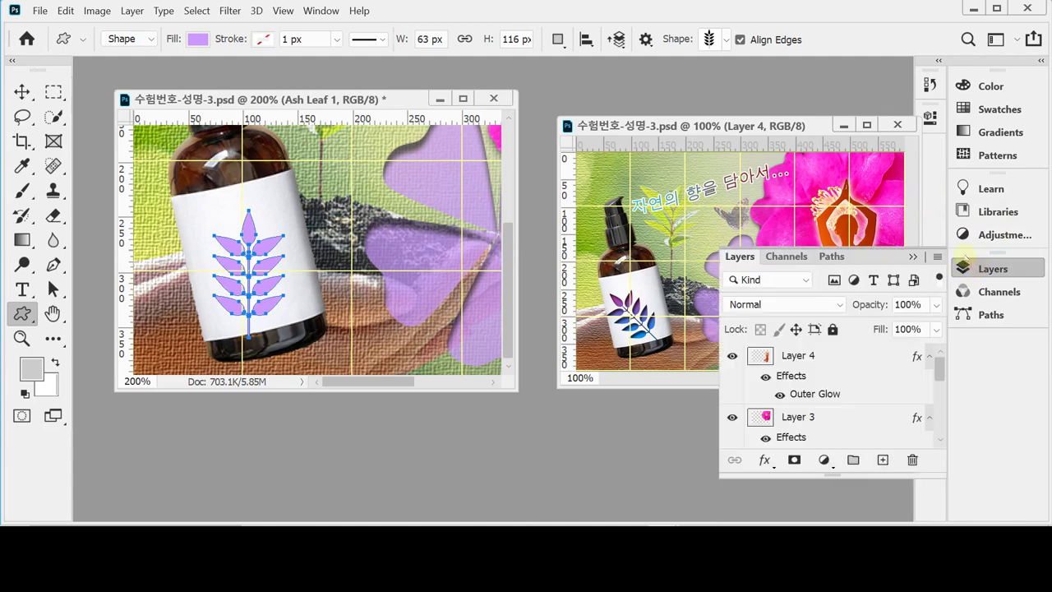
left_click(766, 463)
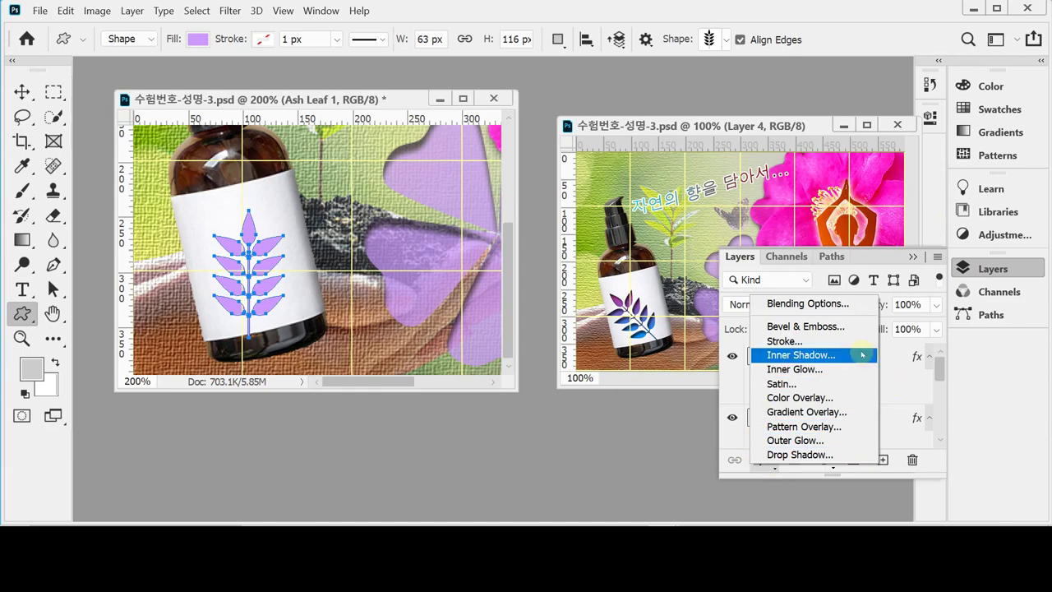
left_click(744, 306)
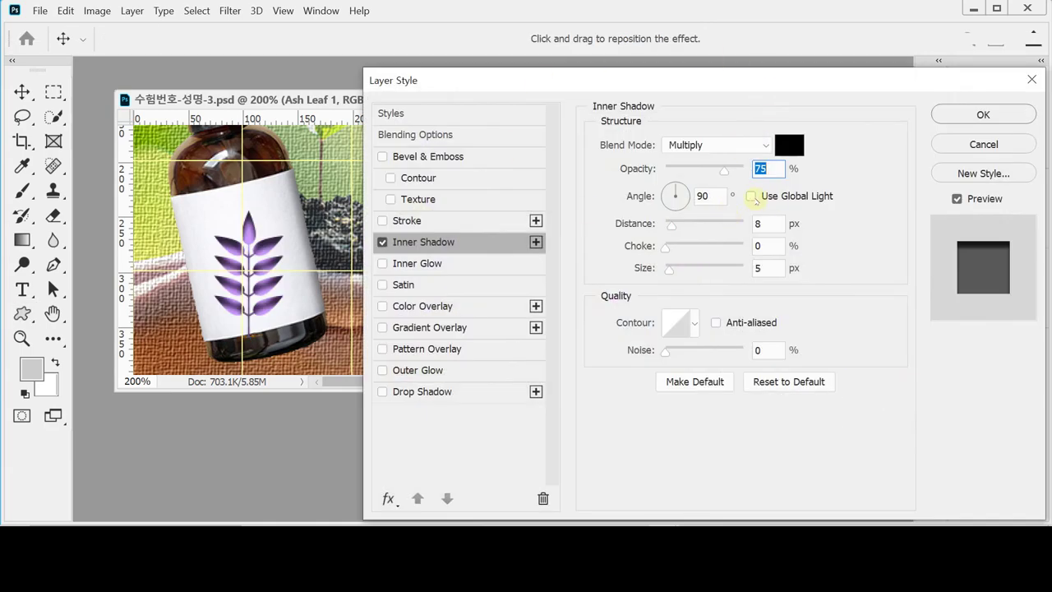
double_click(718, 196)
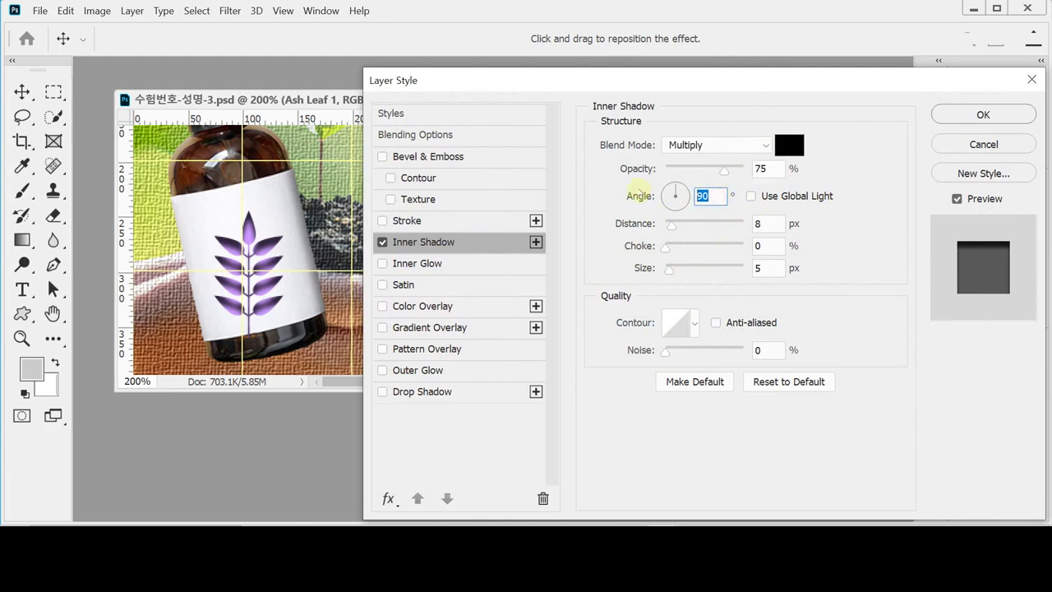
type("120")
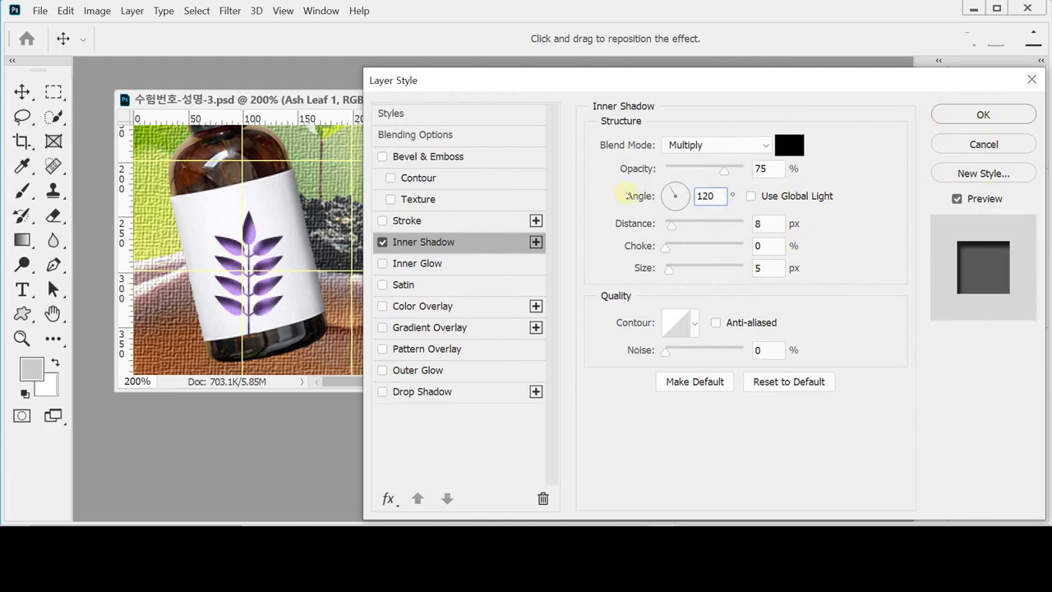
left_click_drag(463, 82, 571, 77)
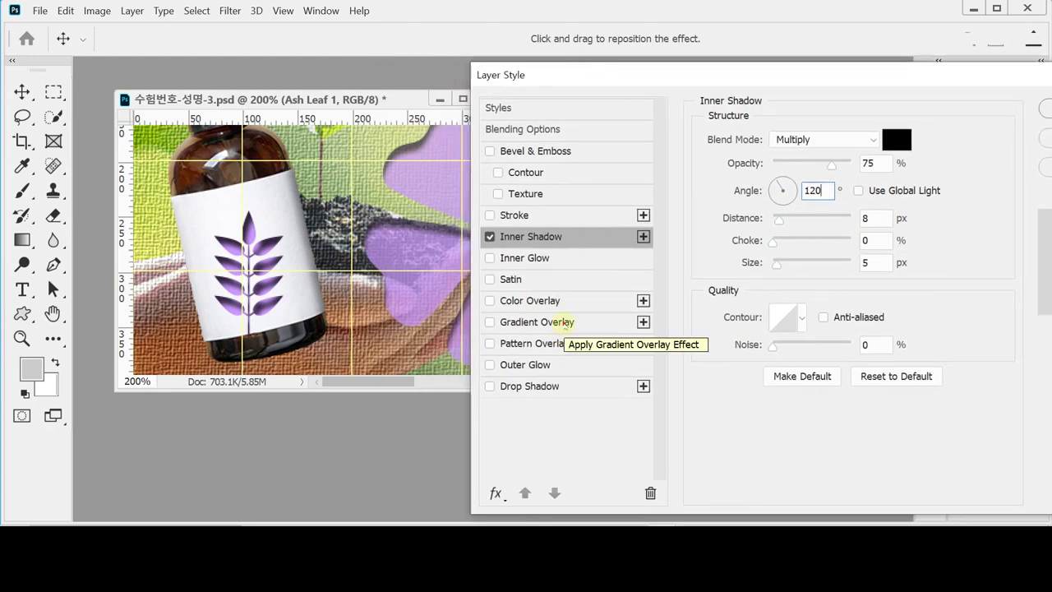
left_click(565, 322)
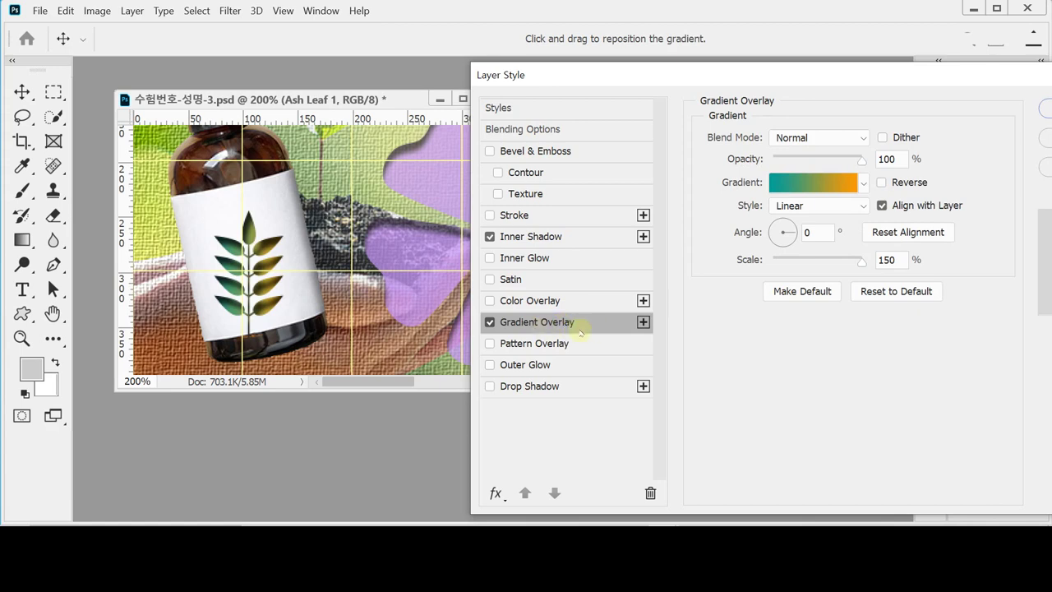
left_click(490, 322)
left_click(545, 238)
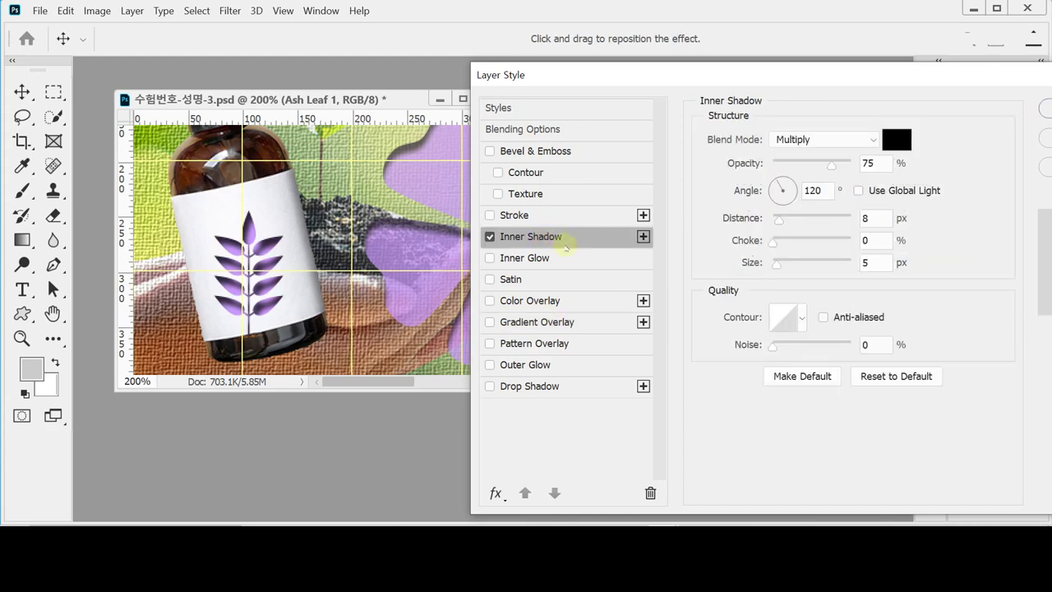
left_click(490, 322)
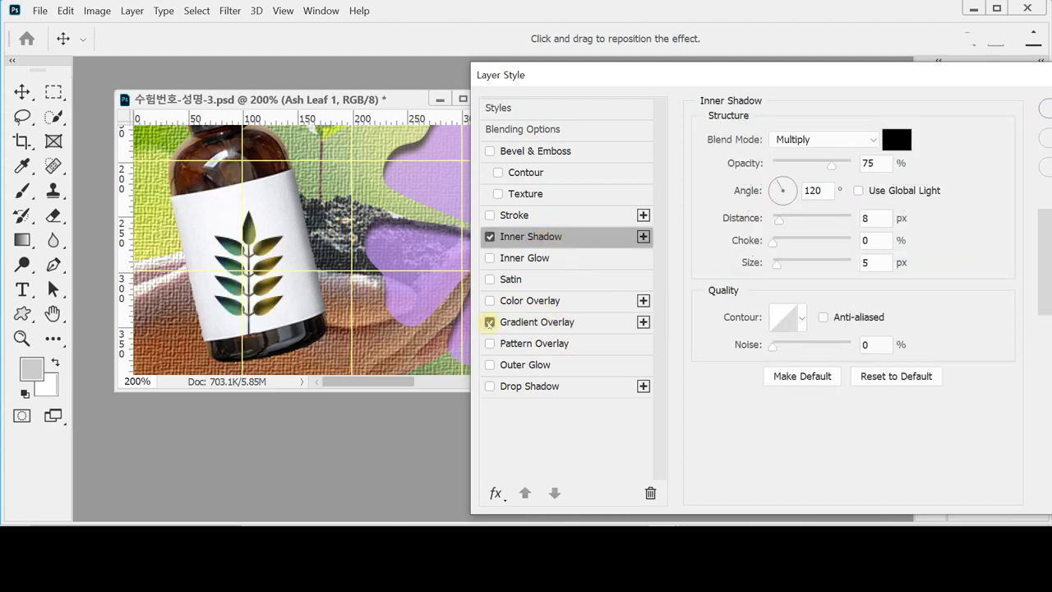
left_click(490, 322)
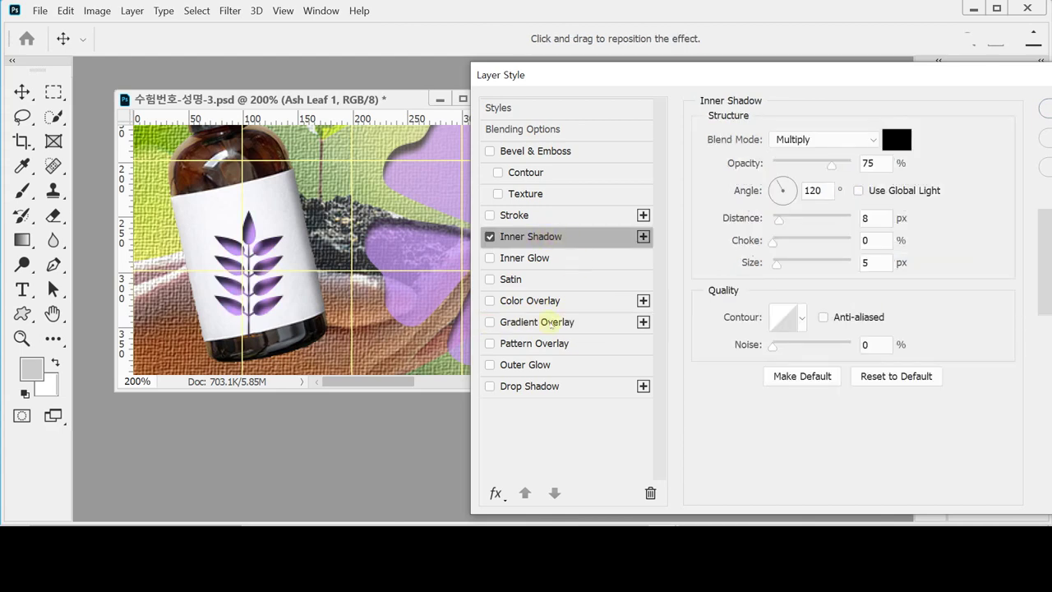
Add a Gradient Overlay to the leaf and set the gradient's starting color stop to #cc3399
left_click(543, 322)
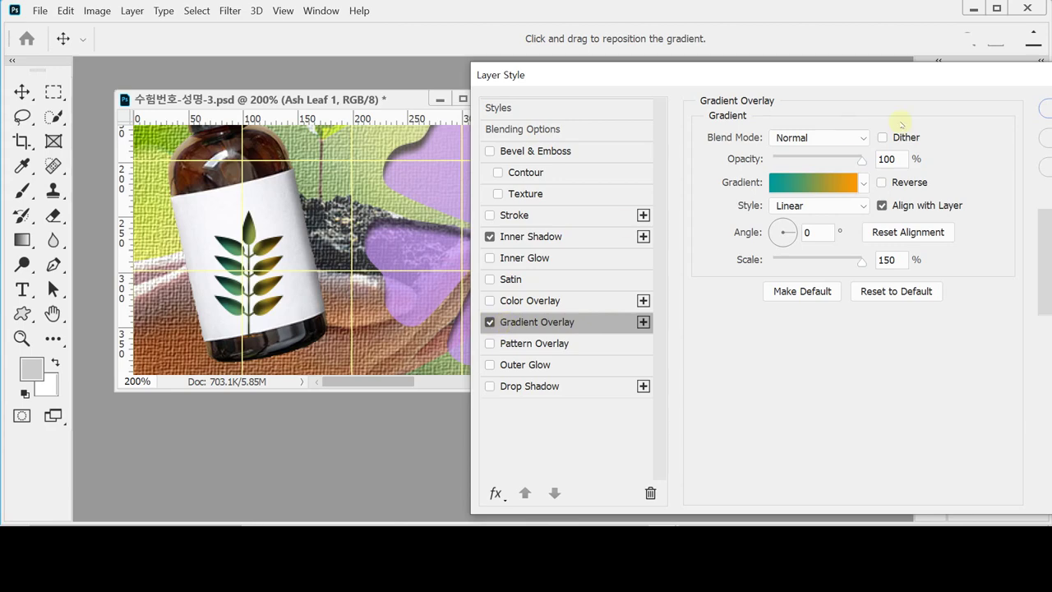
left_click_drag(798, 77, 764, 65)
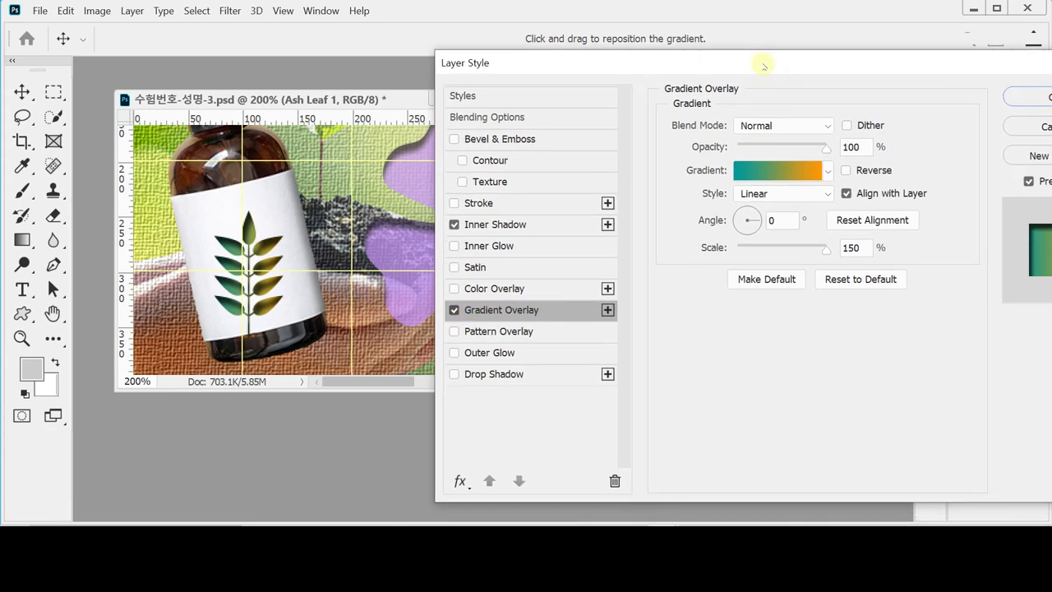
left_click(772, 177)
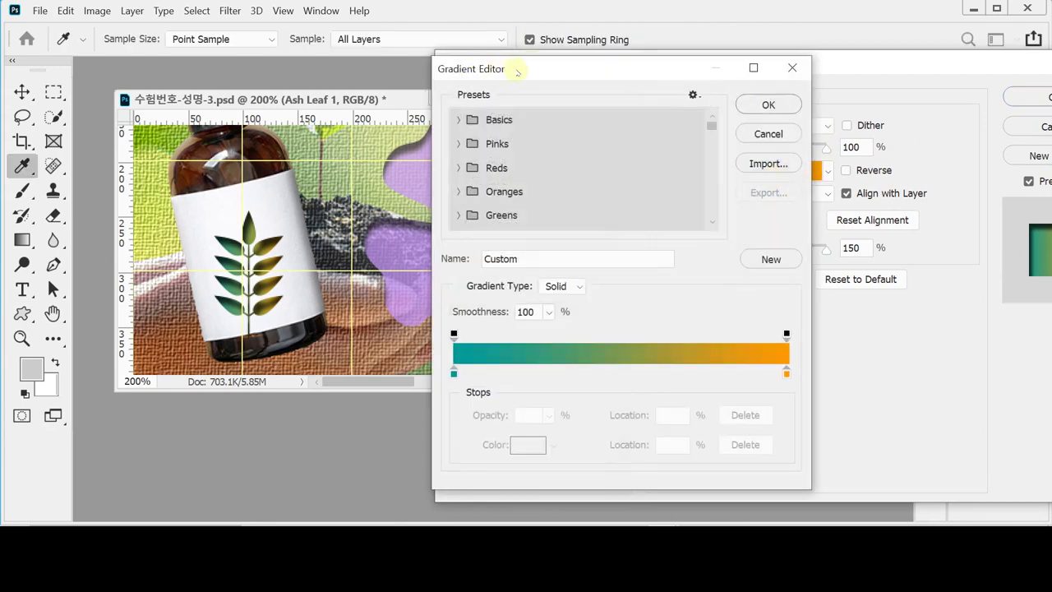
left_click(454, 374)
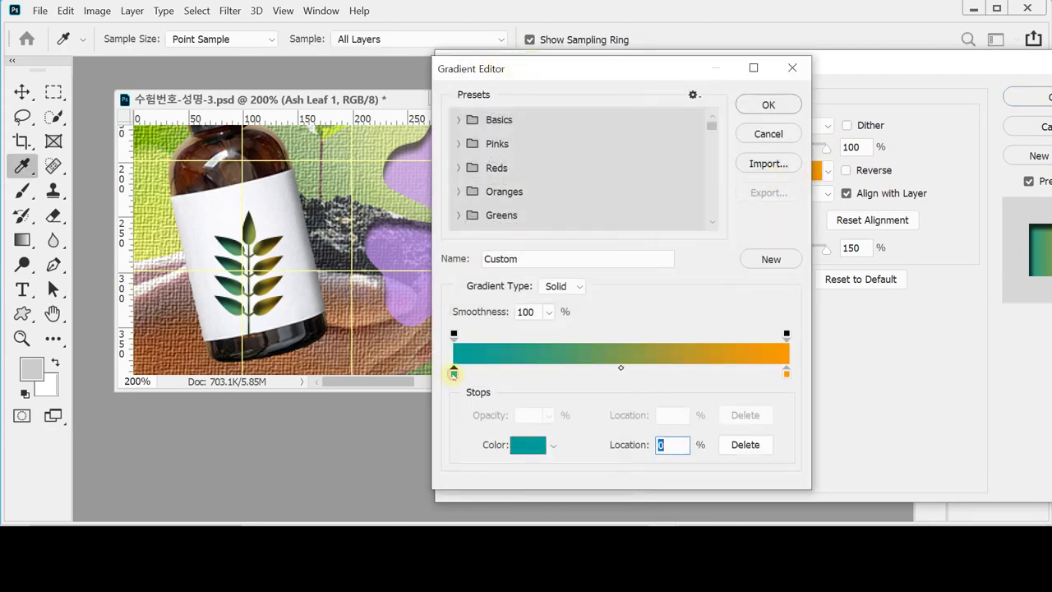
double_click(453, 373)
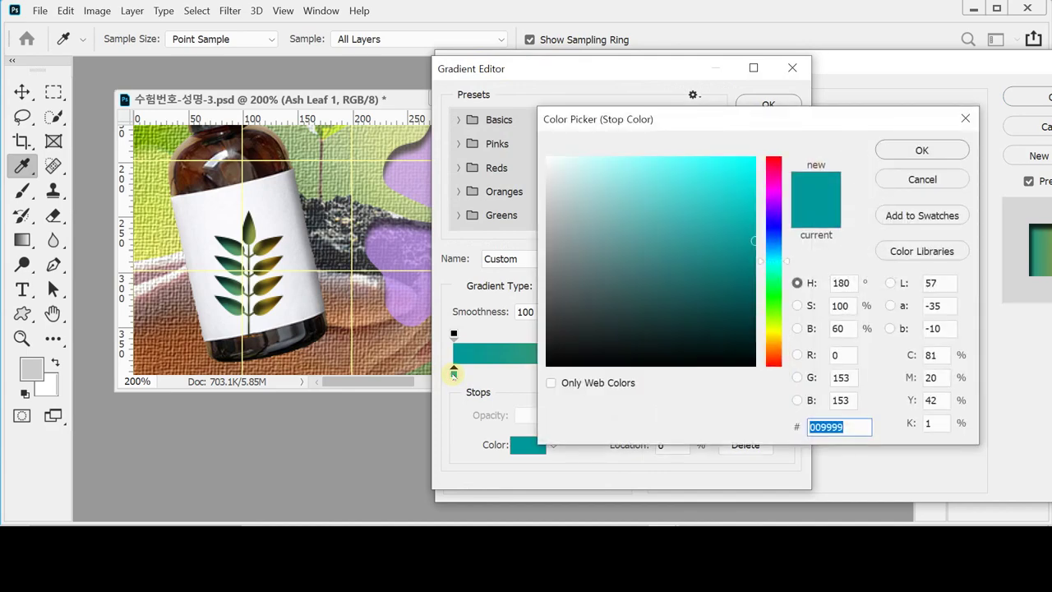
type("c39")
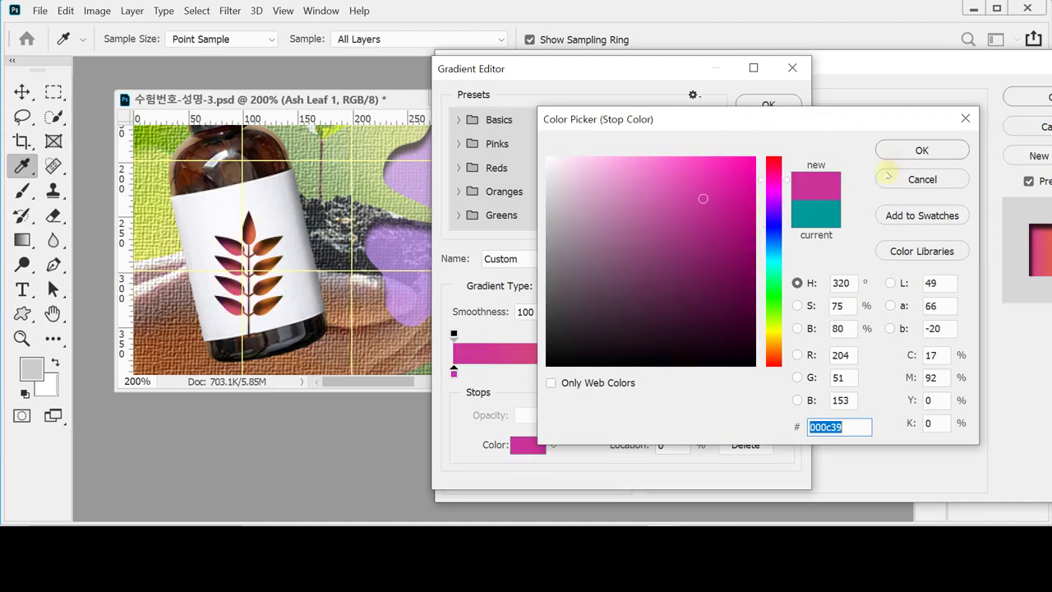
left_click(937, 151)
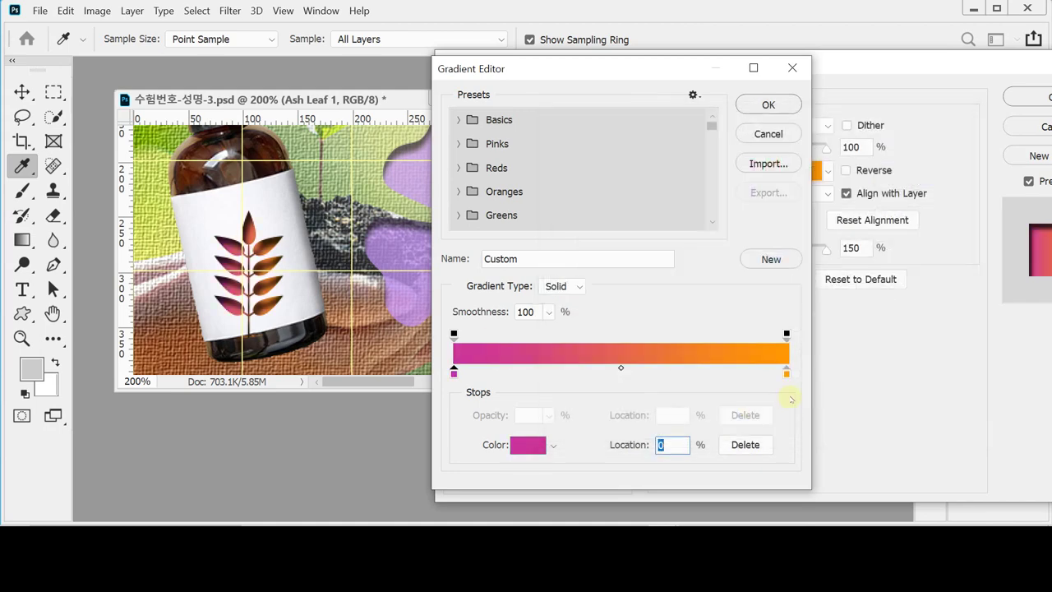
Set the ending color stop of the leaf's gradient to #0099ff and accept the gradient
double_click(787, 374)
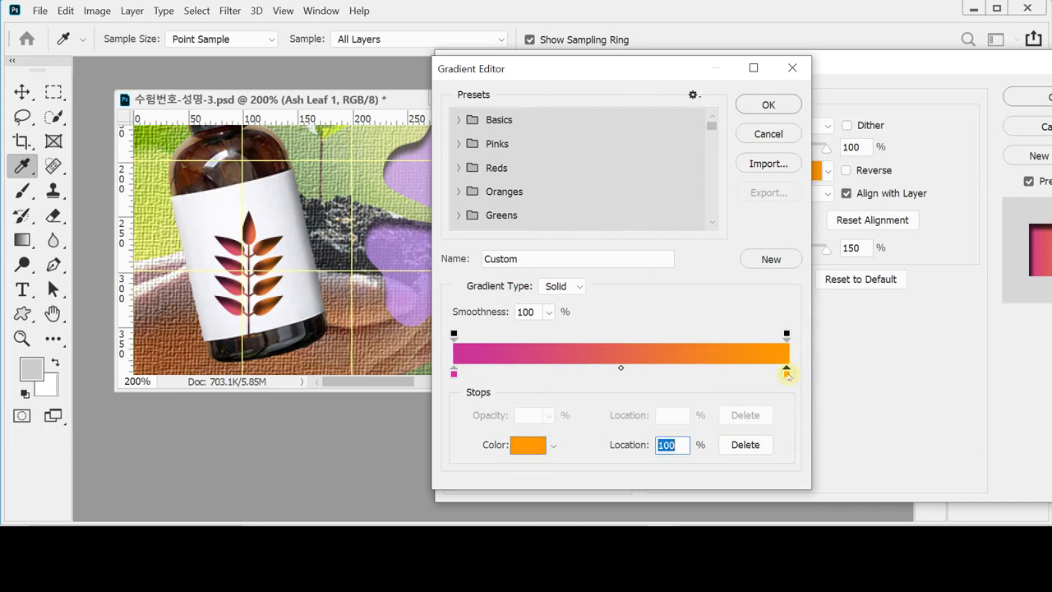
type("09f")
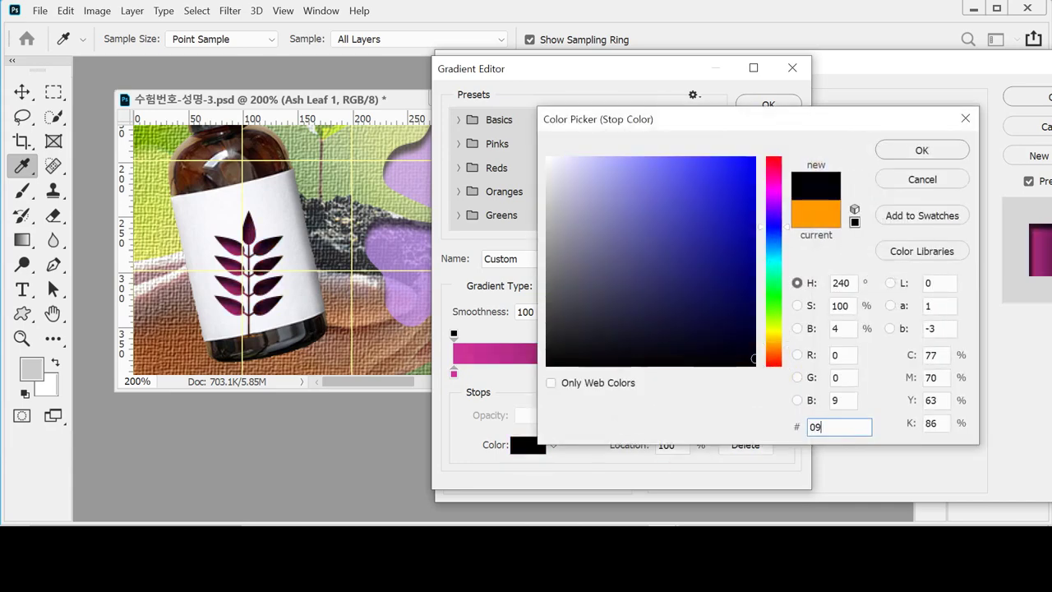
left_click(921, 149)
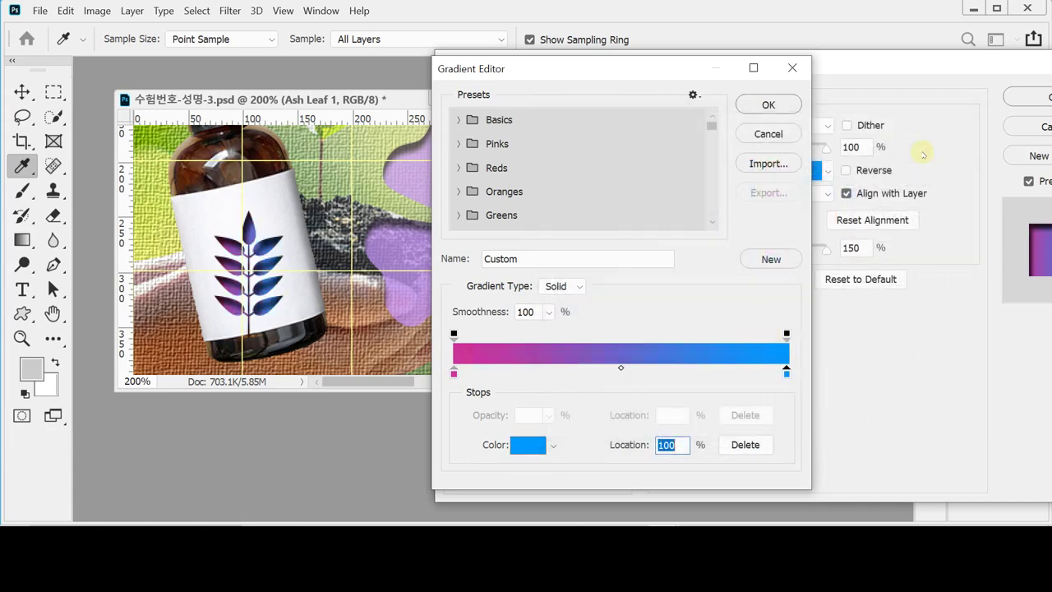
left_click(767, 106)
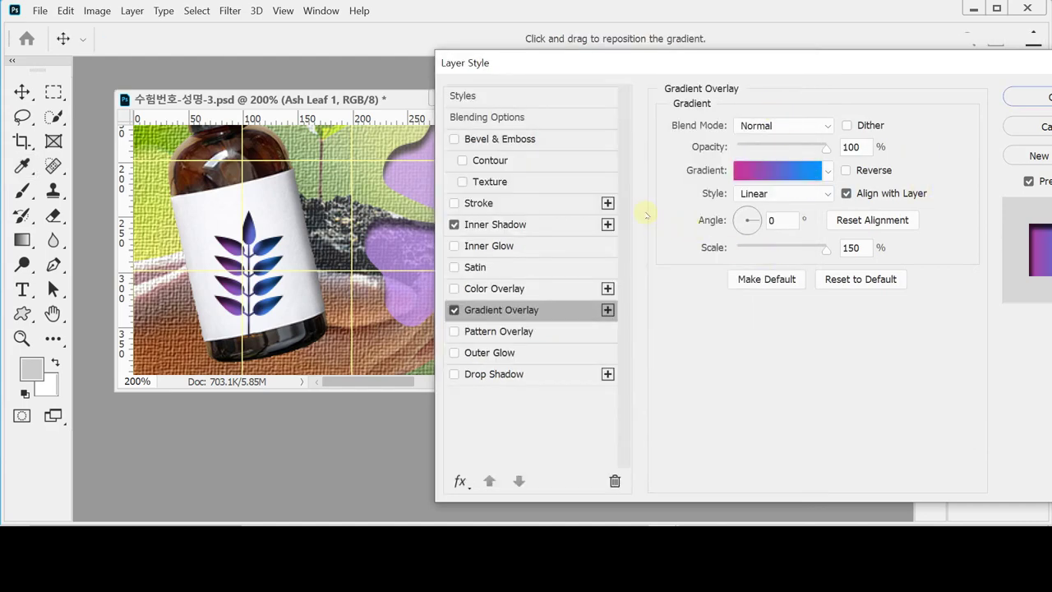
Set the angle of the leaf's Gradient Overlay to -90°
left_click(779, 222)
mouse_move(740, 221)
left_mouse_down()
mouse_move(750, 210)
mouse_move(744, 232)
left_mouse_up()
left_click_drag(648, 63, 566, 116)
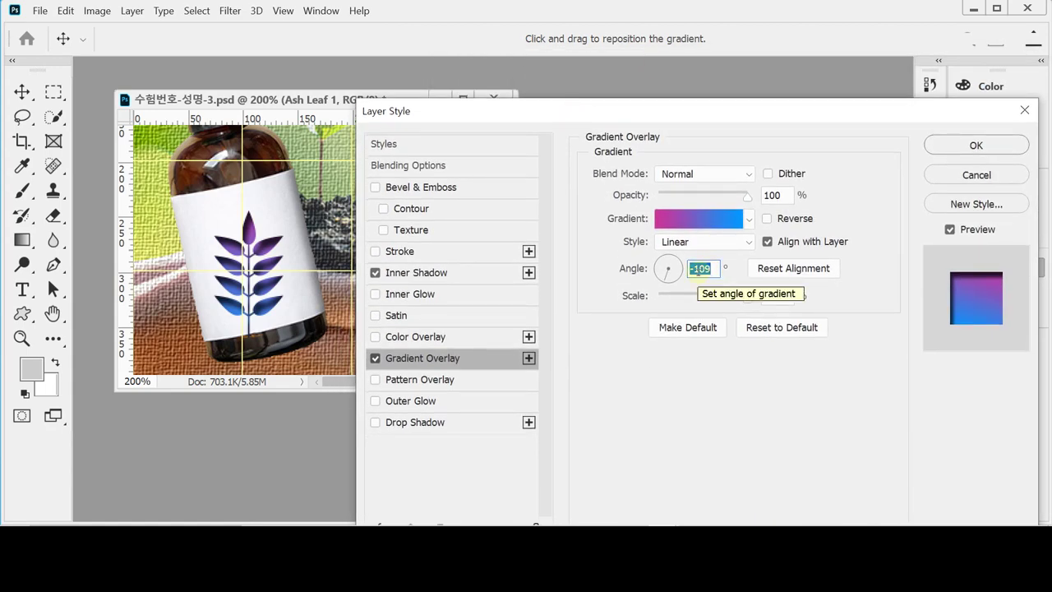
type("-90")
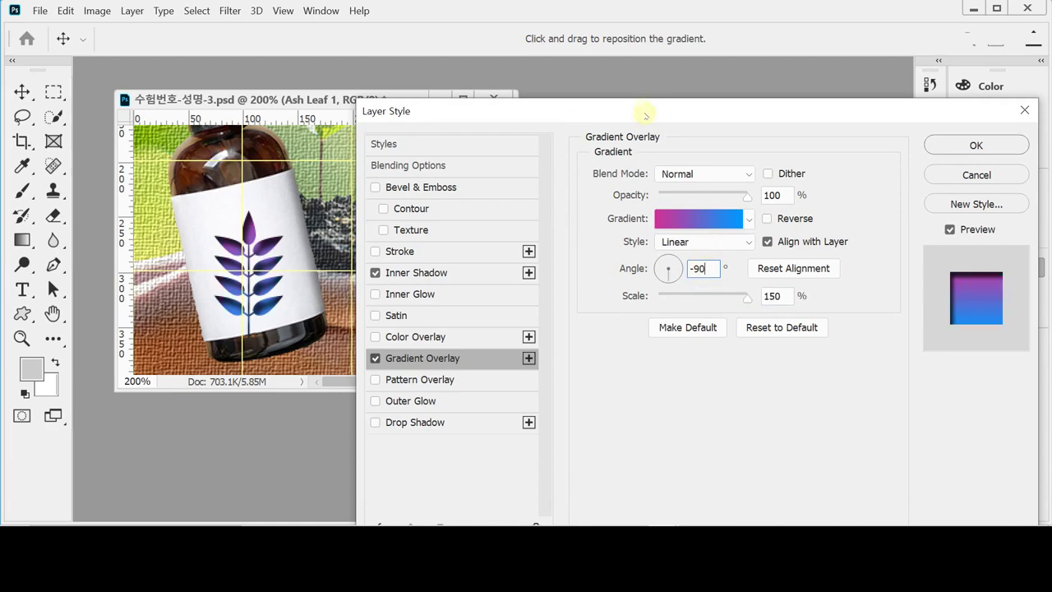
left_click_drag(639, 113, 622, 179)
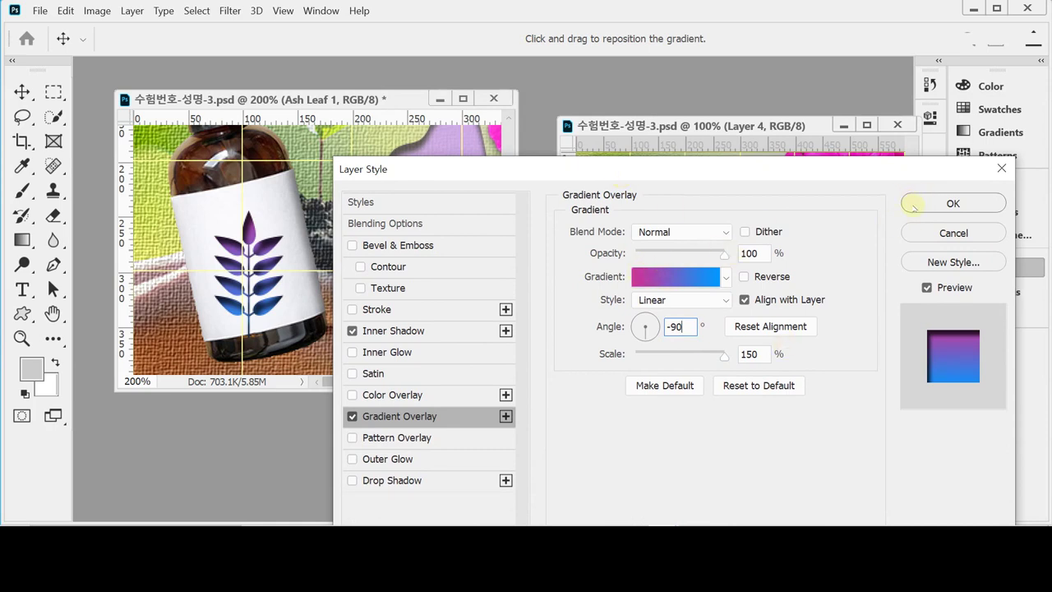
Set the leaf's Gradient Overlay scale to 100% and accept the layer style
double_click(743, 353)
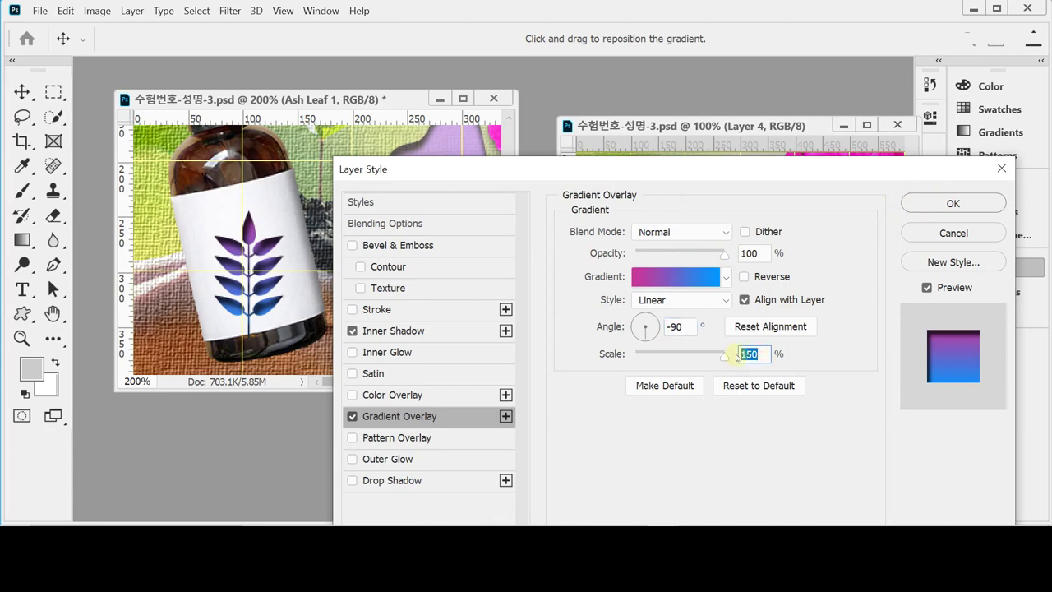
type("100")
left_click(937, 205)
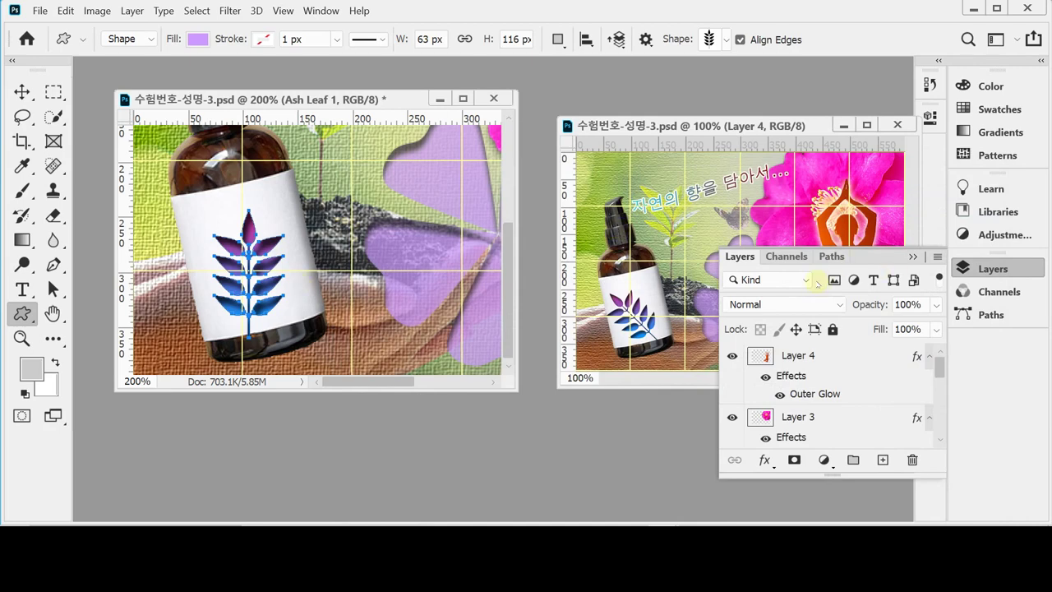
Rotate the leaf on the bottle label to about -46.6° and shift it 10 px to the left
left_click(993, 269)
key("ctrl+minus")
key("ctrl+minus")
key("ctrl+minus")
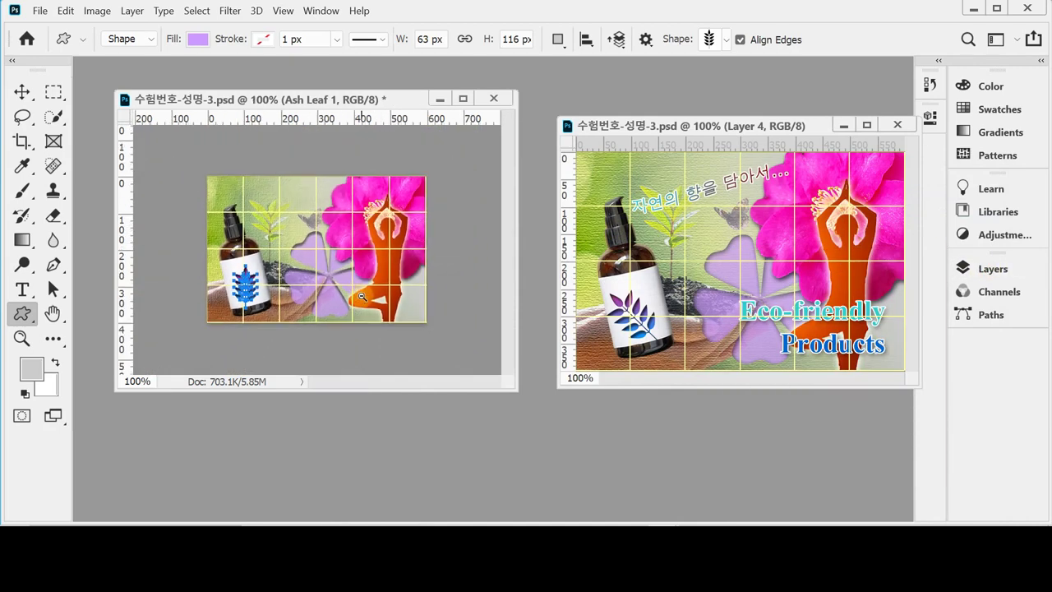
key("ctrl+t")
key("ctrl+plus")
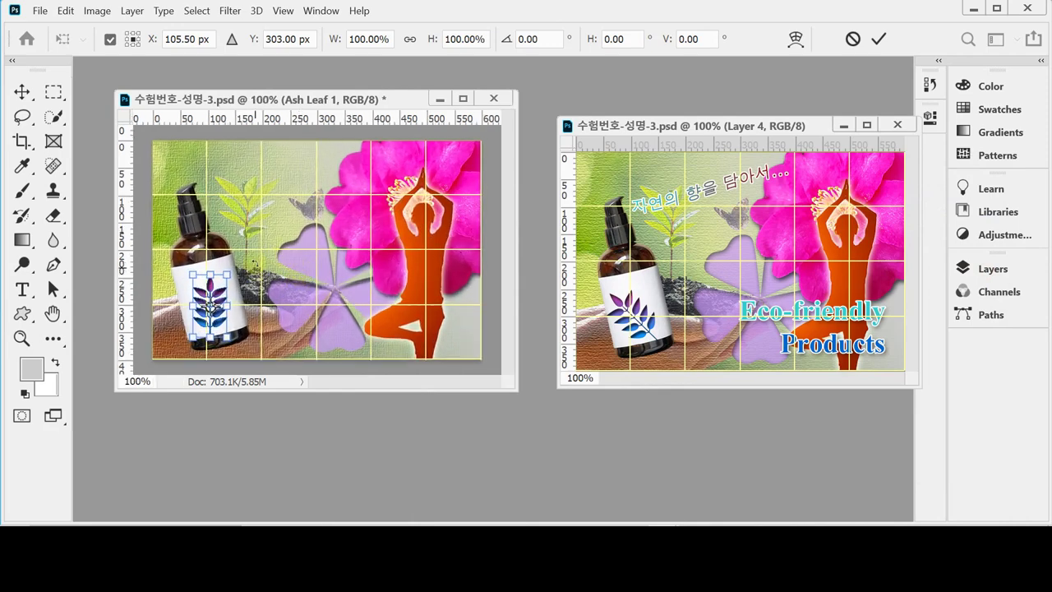
left_click_drag(250, 258, 230, 325)
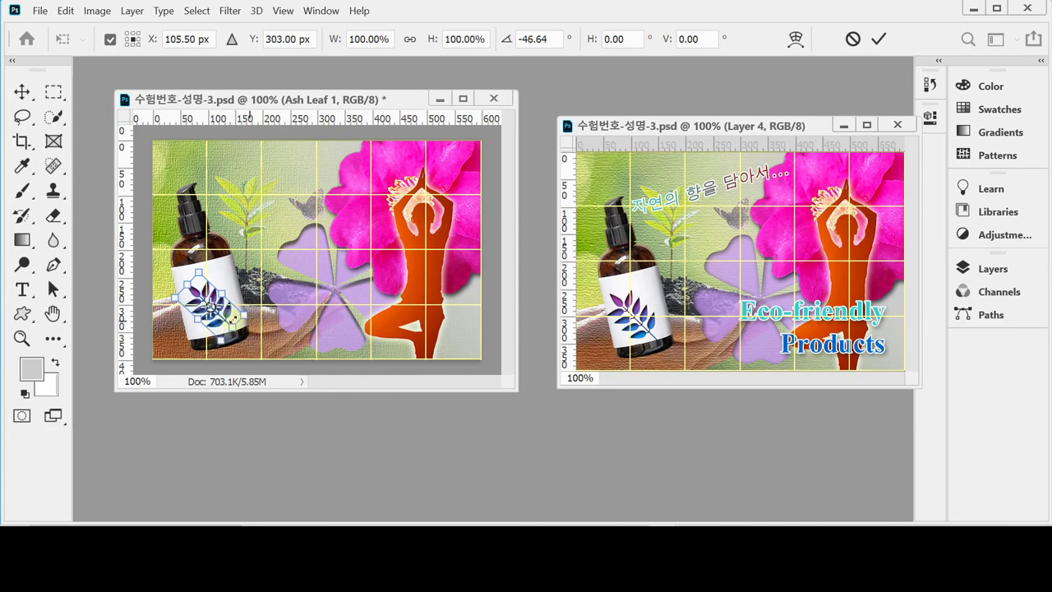
key("shift+Left")
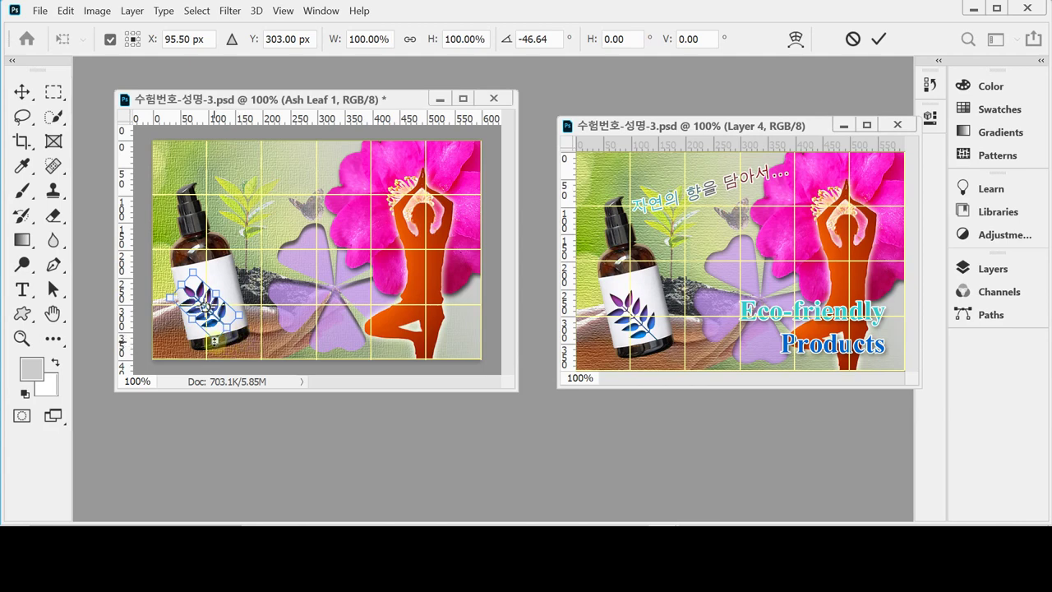
Scale the leaf proportionally to about 107%, reposition it on the label at about X 102 px, Y 308.5 px, and apply the transform
left_click(409, 39)
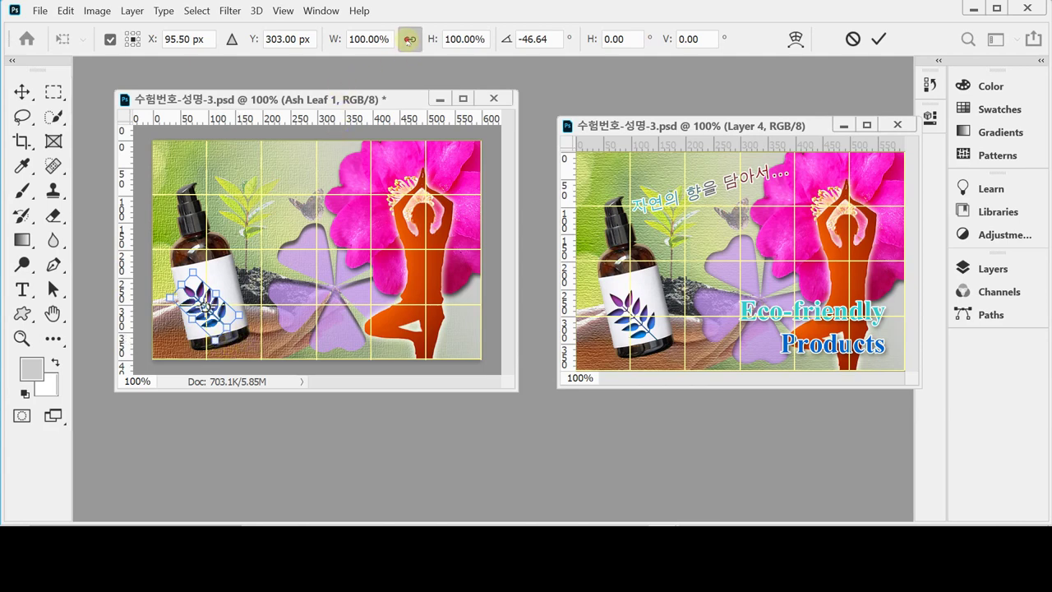
left_click_drag(214, 339, 217, 345)
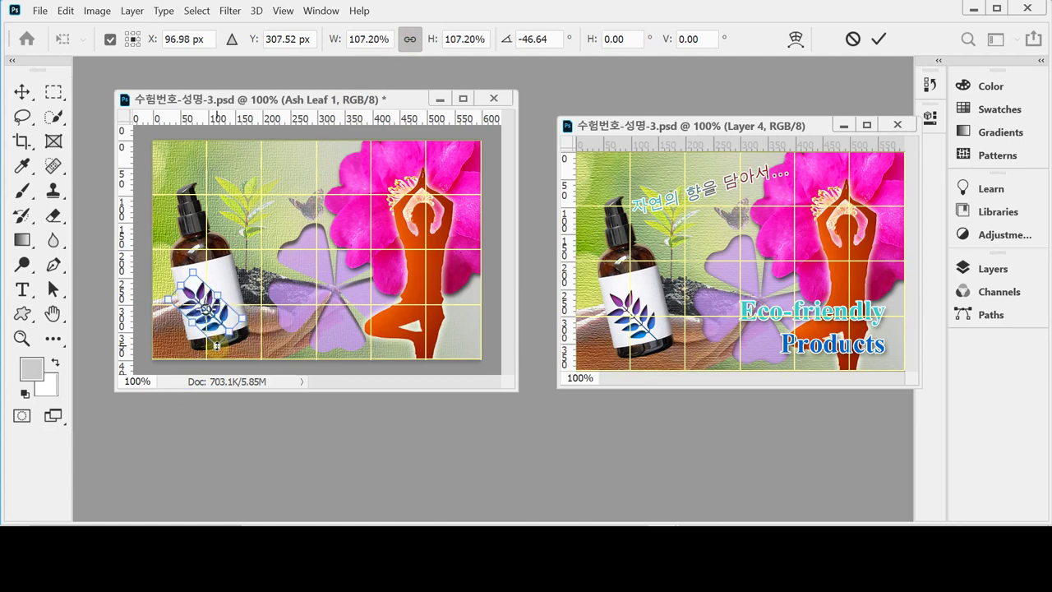
left_click_drag(218, 289, 221, 290)
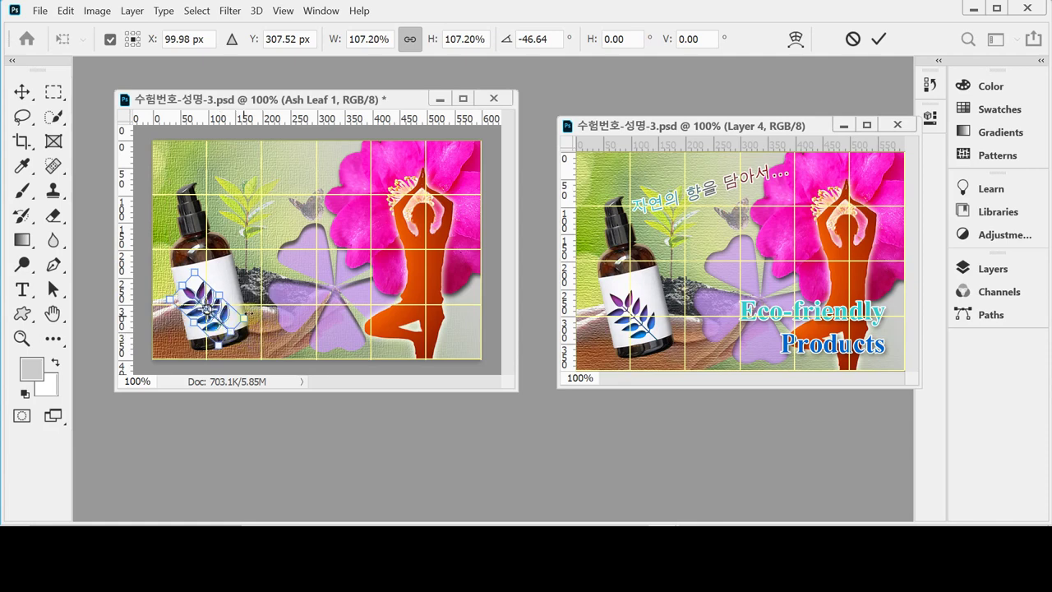
left_click_drag(225, 324, 226, 325)
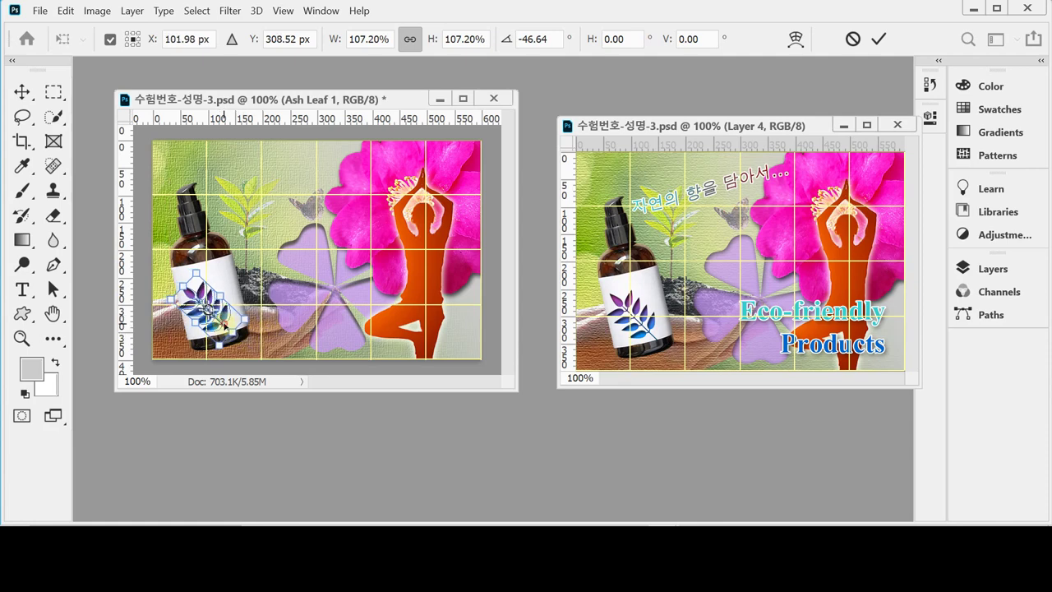
key("u")
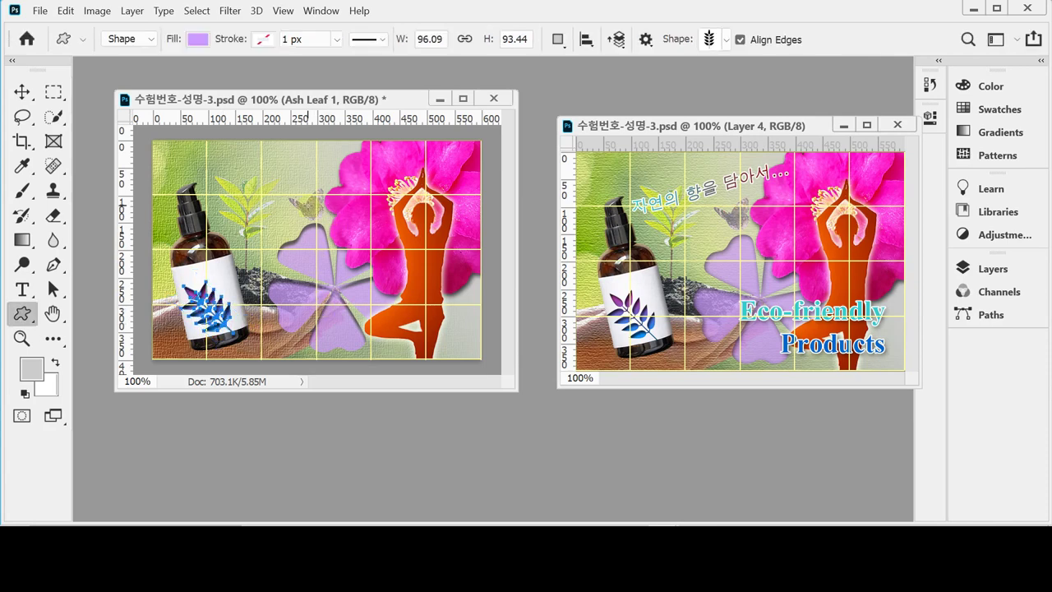
key("shift")
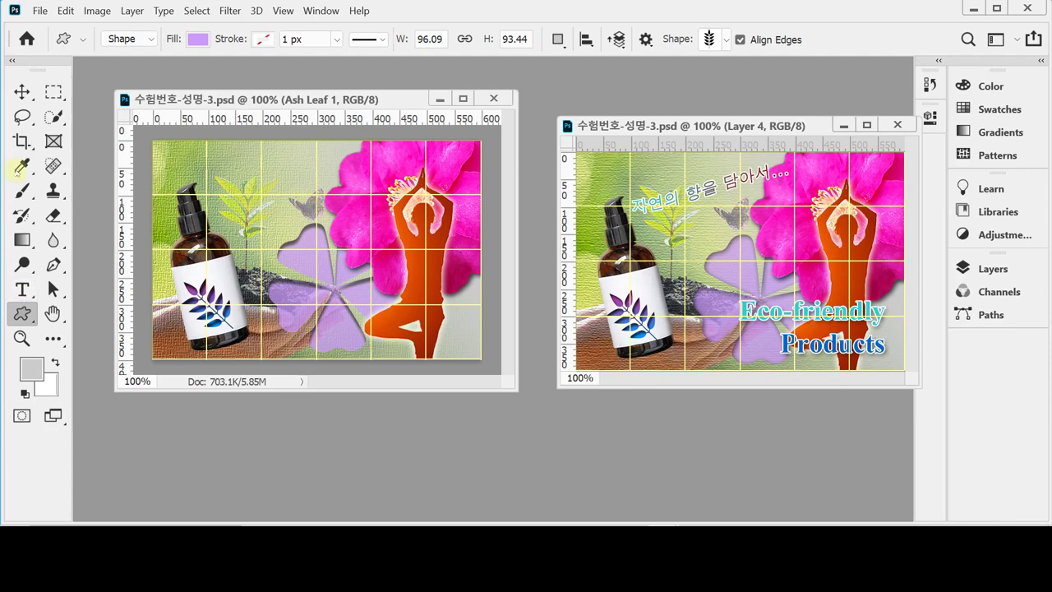
left_click(24, 289)
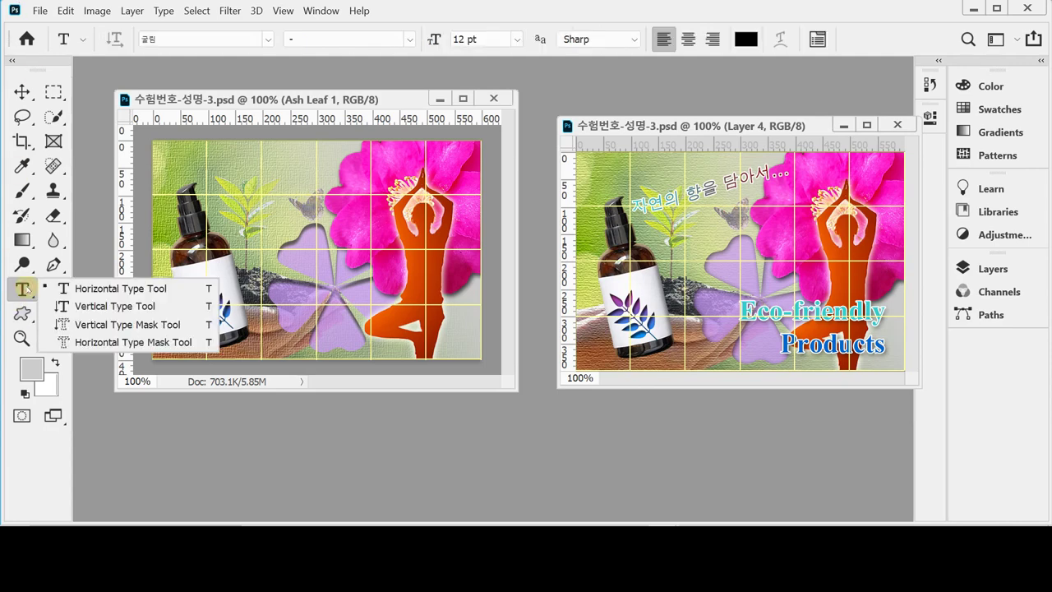
left_click(92, 292)
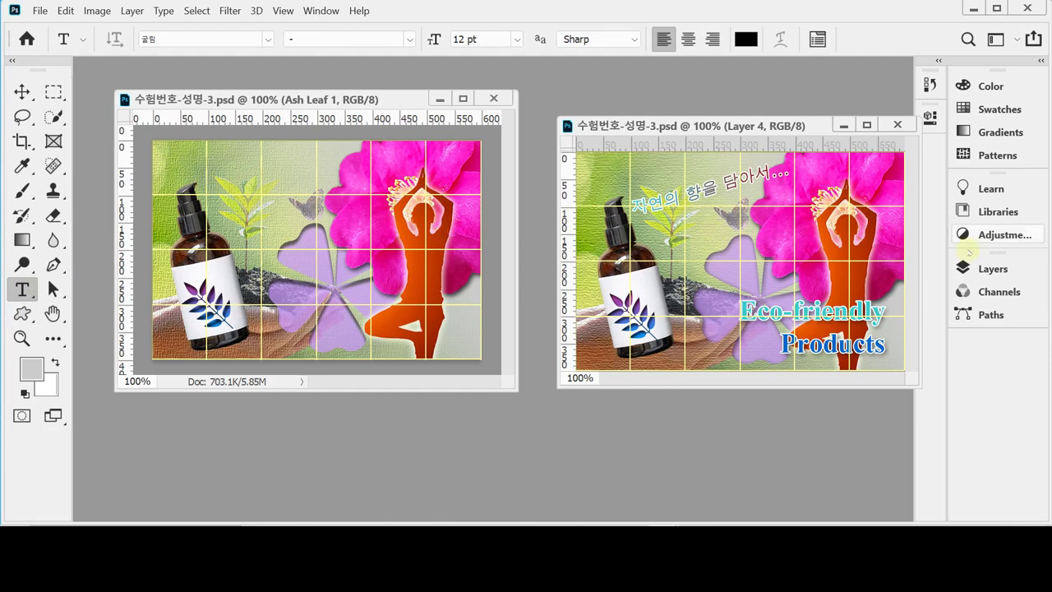
left_click(992, 269)
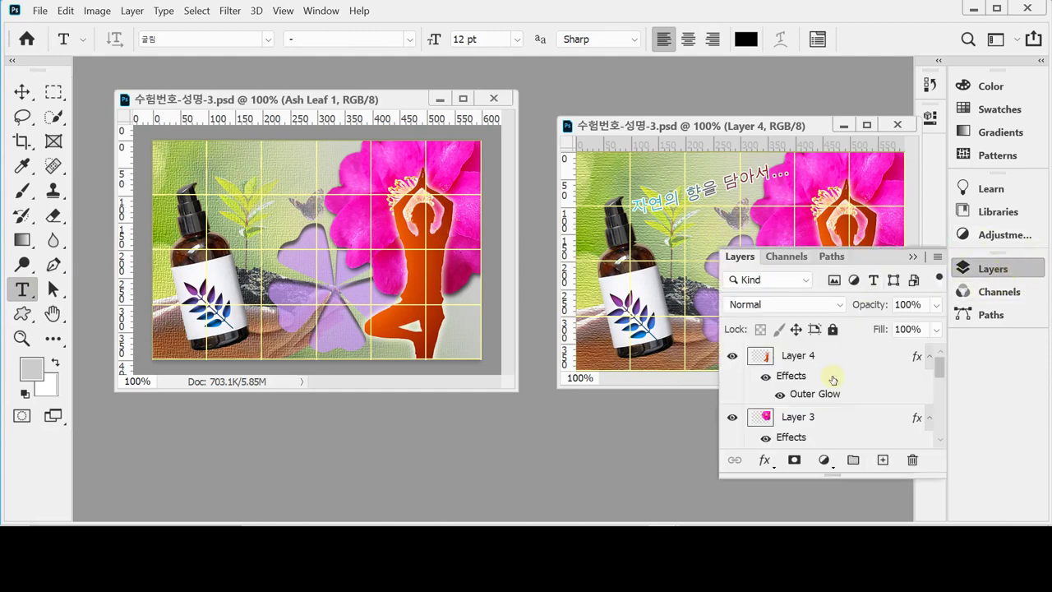
scroll(825, 388, "down", 3)
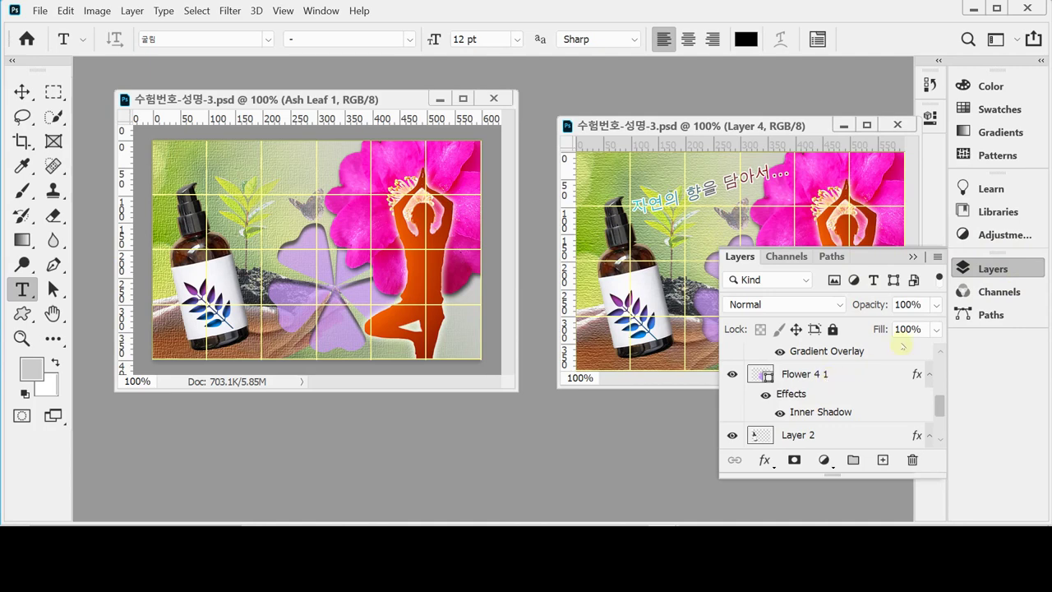
left_click(992, 269)
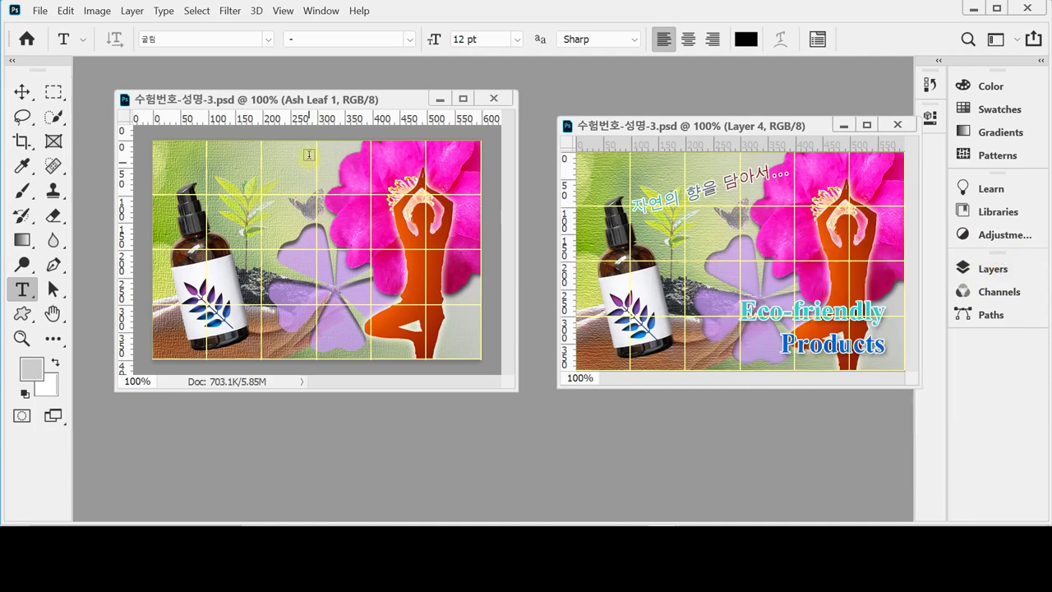
left_click(271, 176, "ctrl")
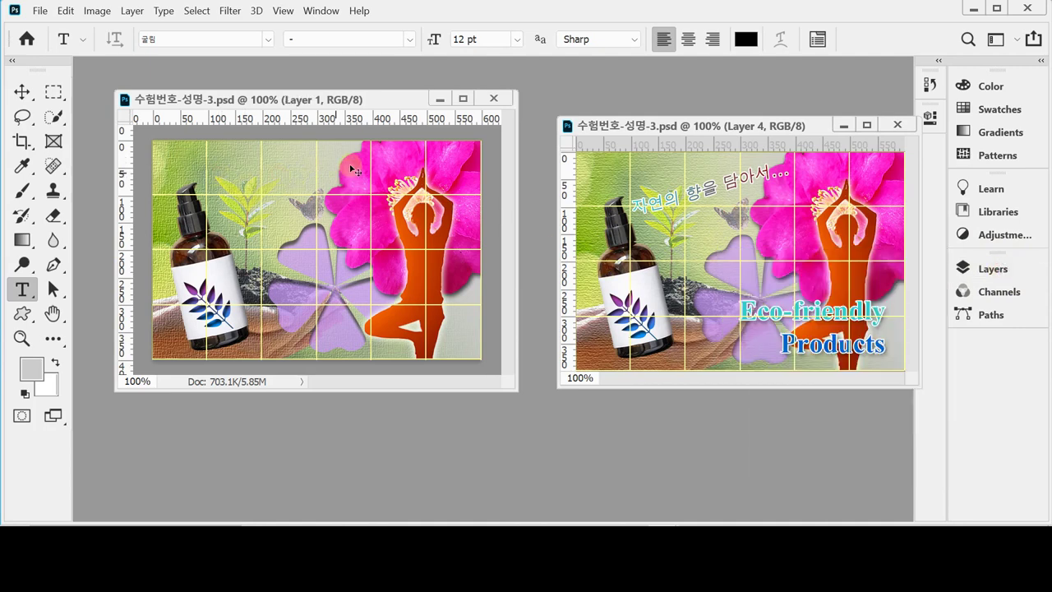
left_click(21, 91)
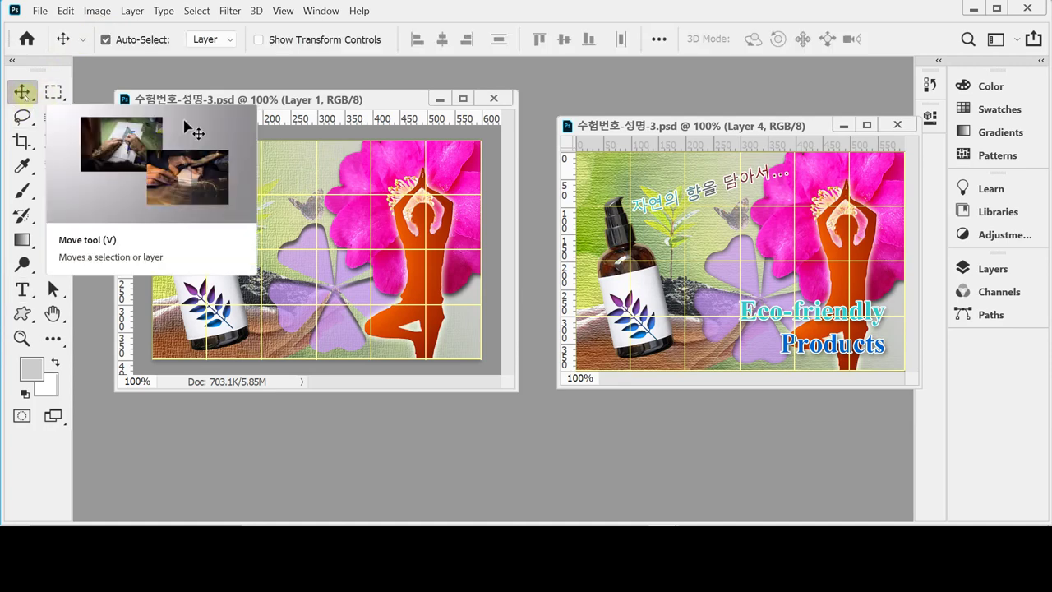
key("t")
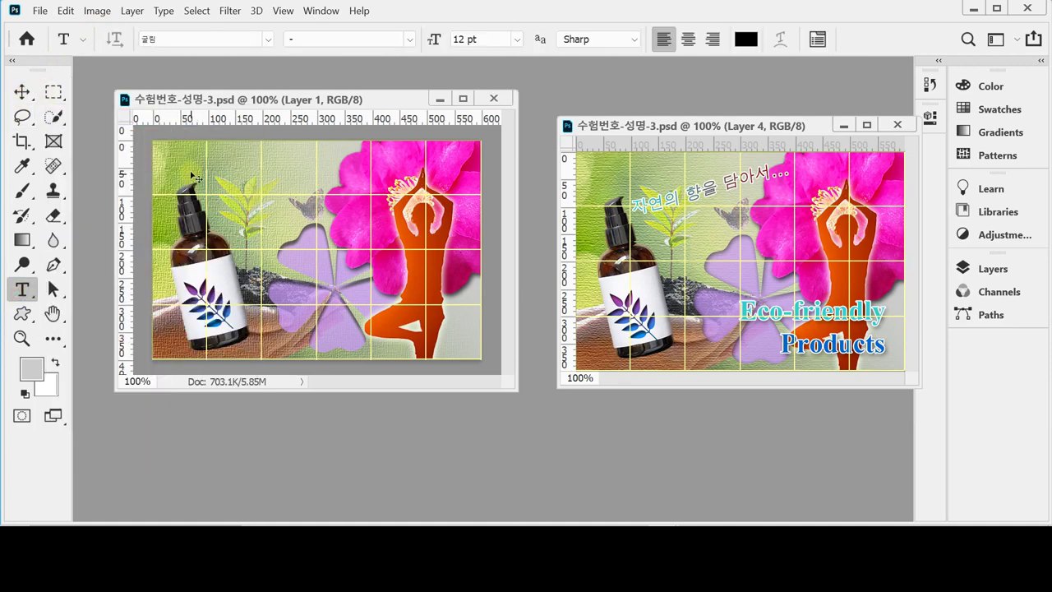
Auto-select the orange yoga silhouette on the canvas so that Layer 4, at the top of the stack, is the active layer
left_click(21, 91)
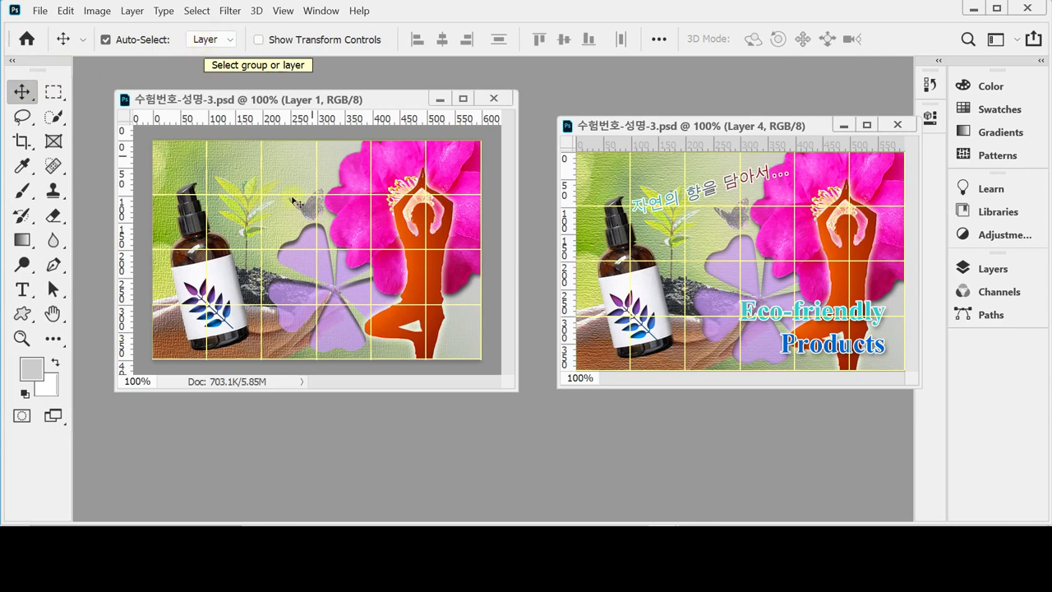
left_click(202, 227)
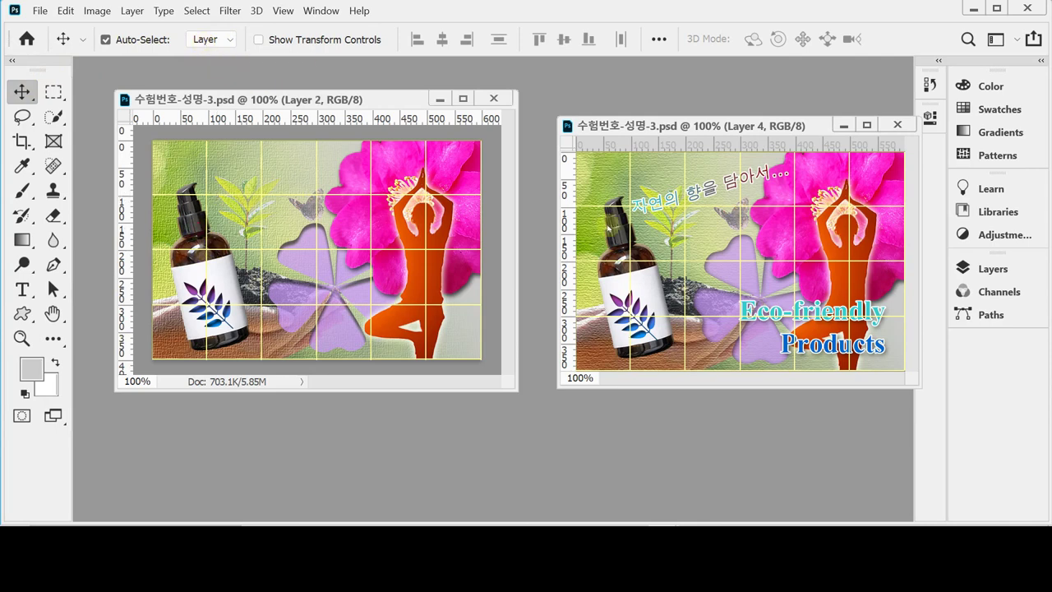
left_click(986, 269)
left_click(424, 279)
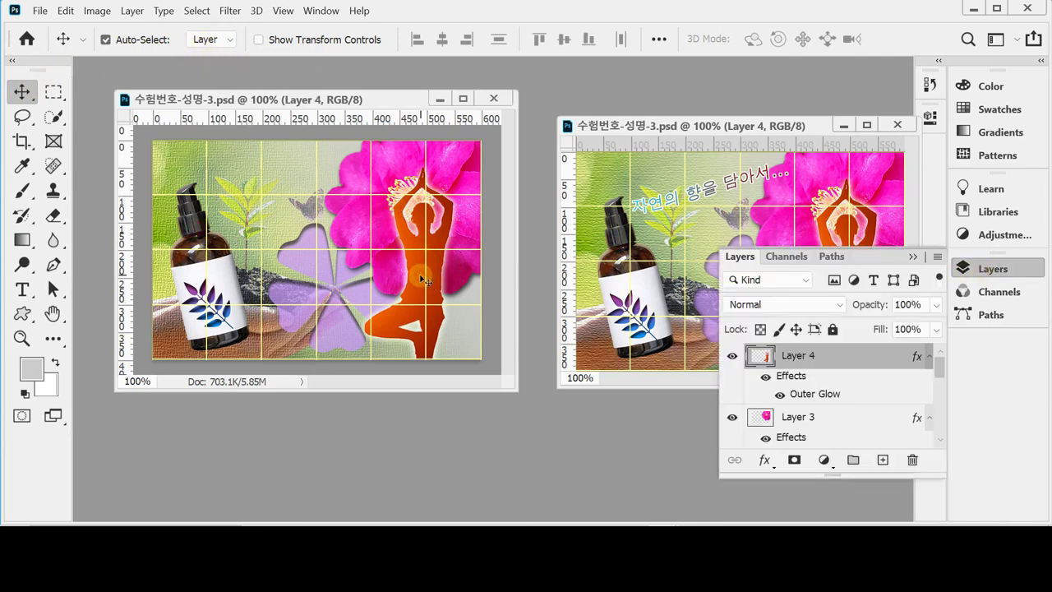
left_click(337, 261)
left_click(187, 215)
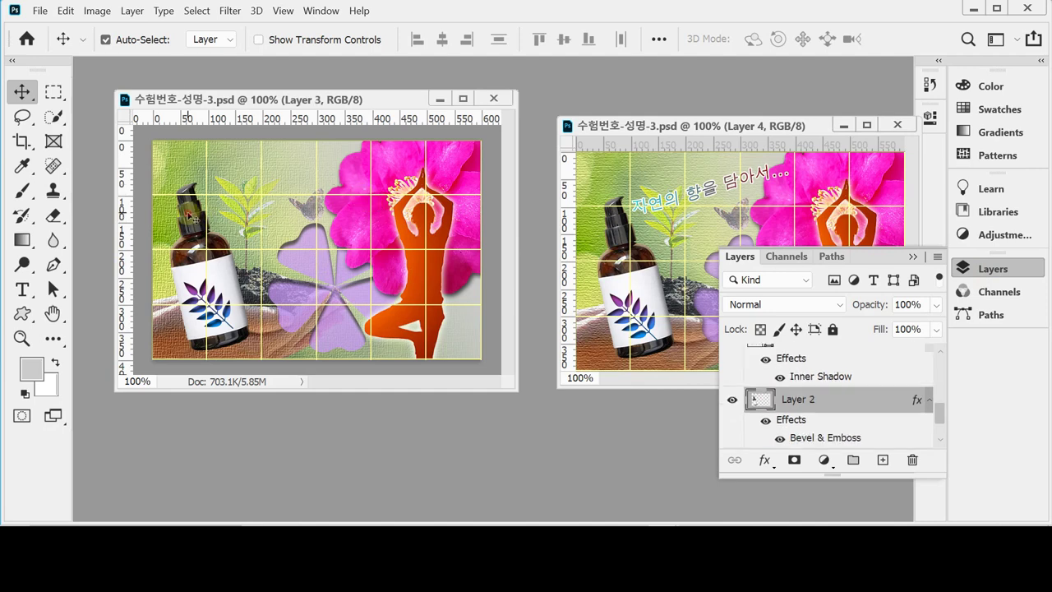
left_click(423, 268)
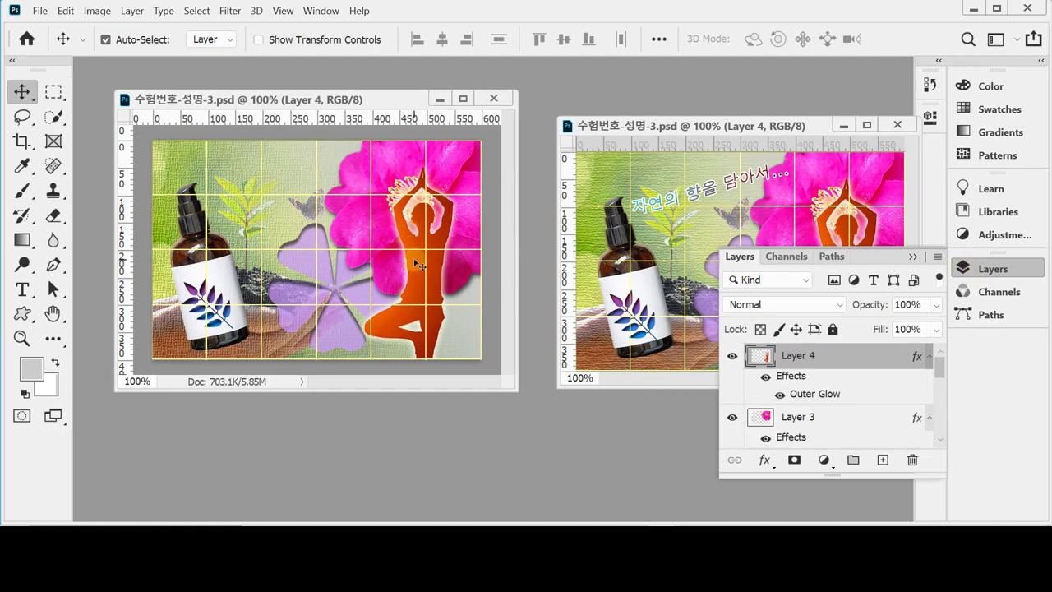
left_click(987, 268)
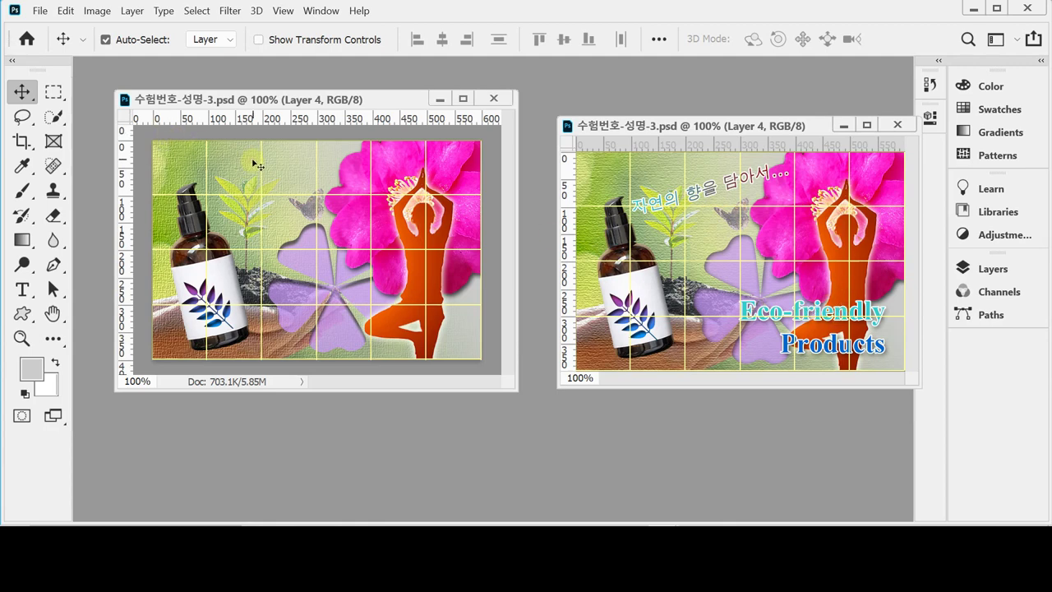
Start a horizontal text line beside the top of the bottle's pump and set its font to 돋움
left_click(22, 289)
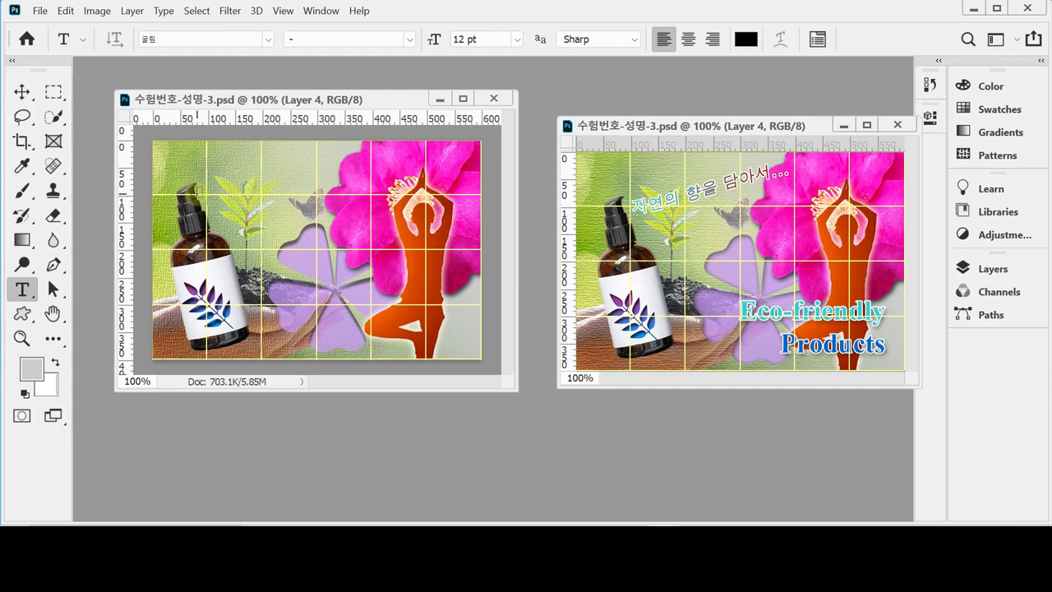
left_click(196, 194)
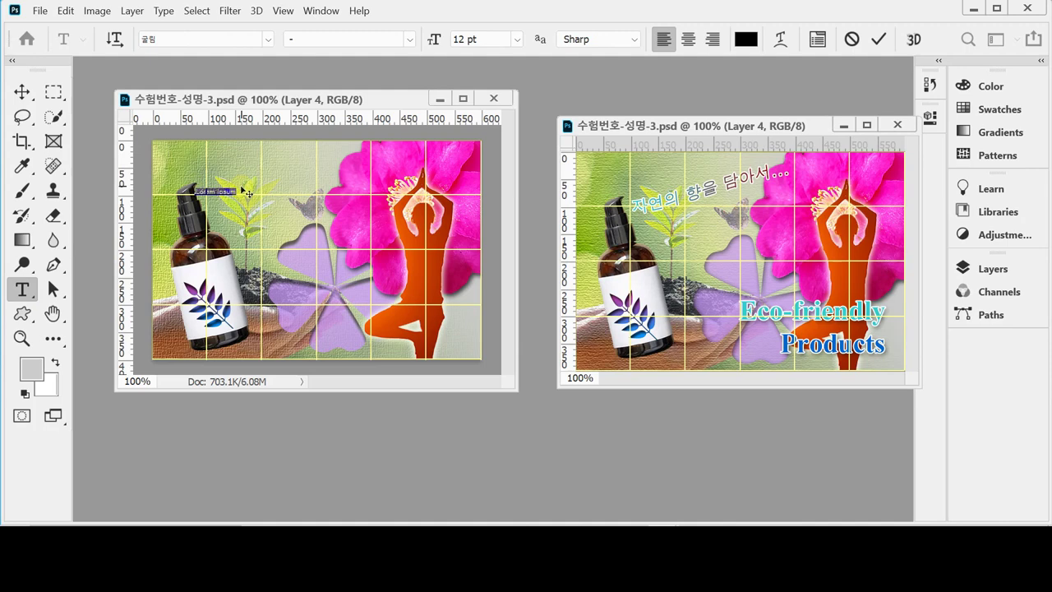
left_click(269, 39)
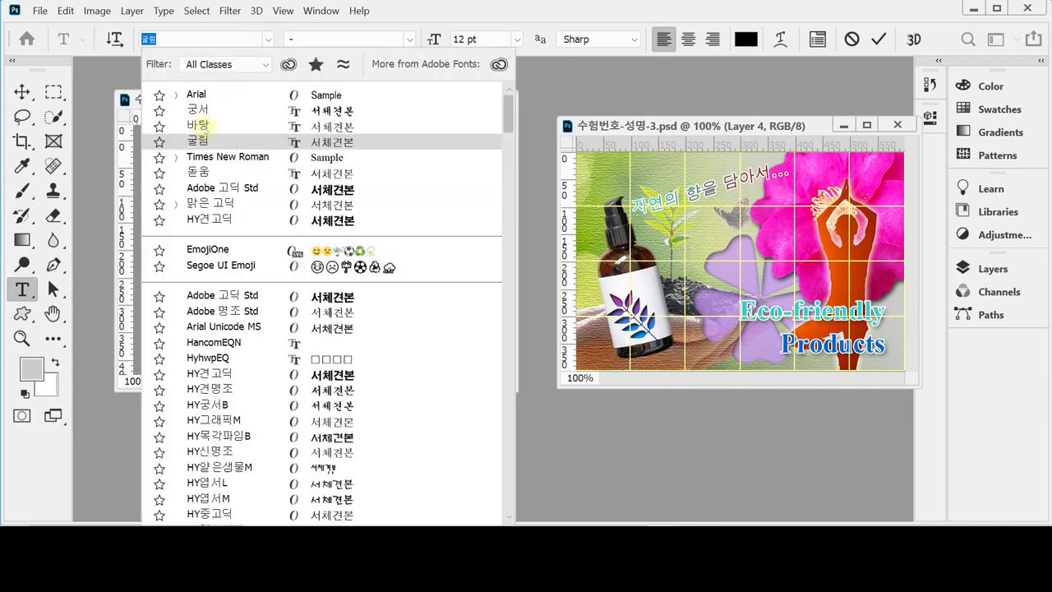
key("Down")
key("Down")
key("Return")
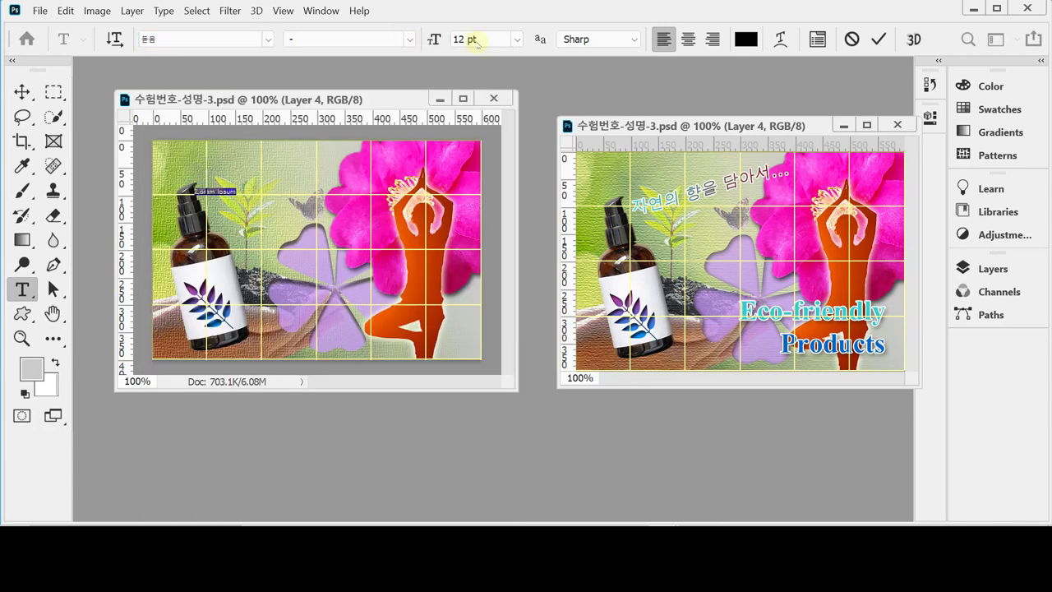
Set the new text line's font size to 30 pt and its anti-aliasing to Strong
left_click(483, 38)
left_click(434, 39)
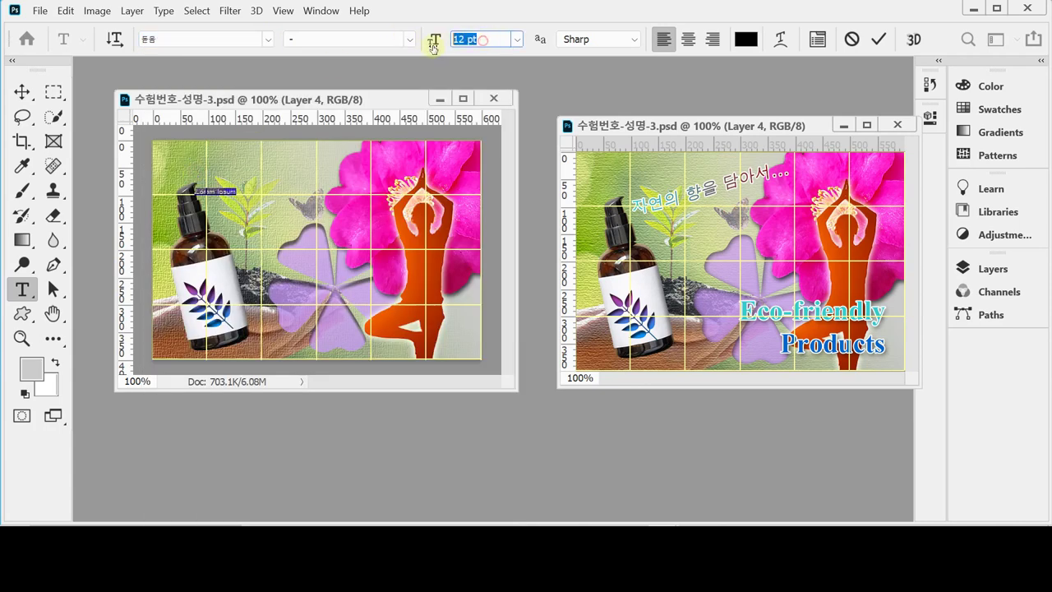
type("30")
key("Return")
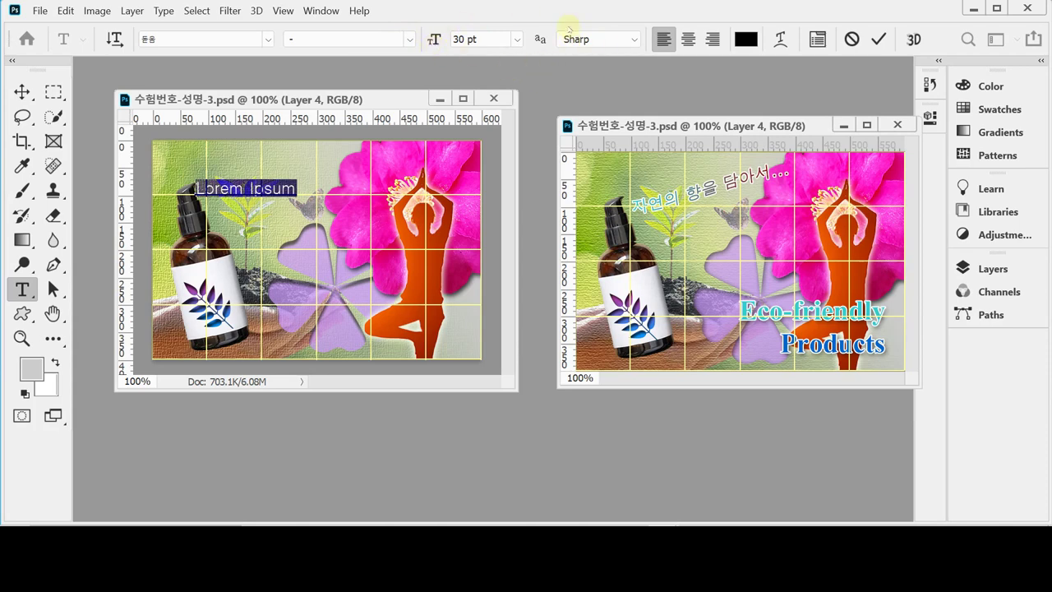
left_click(634, 39)
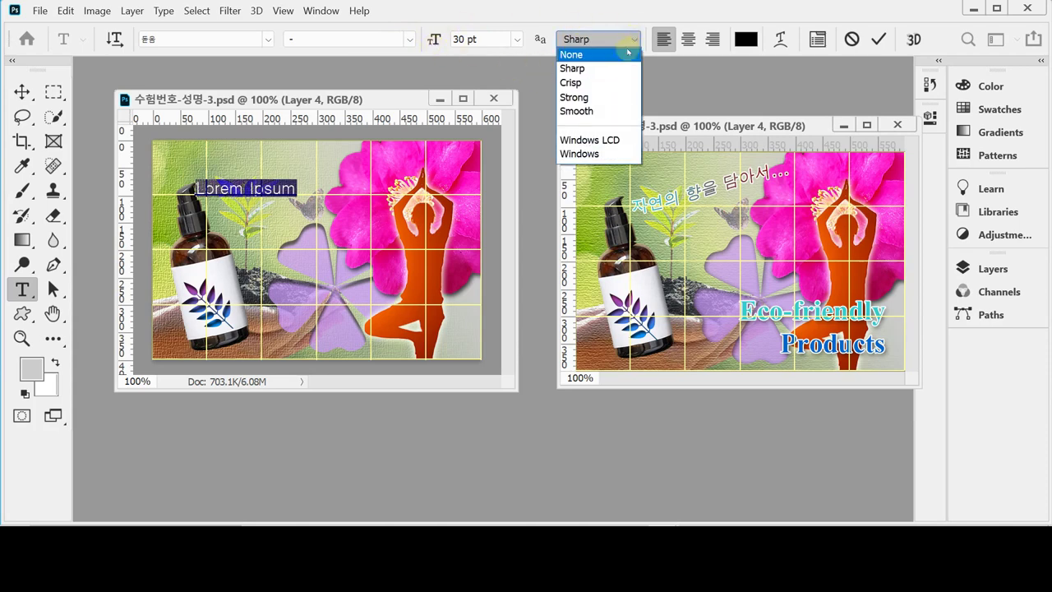
left_click(580, 97)
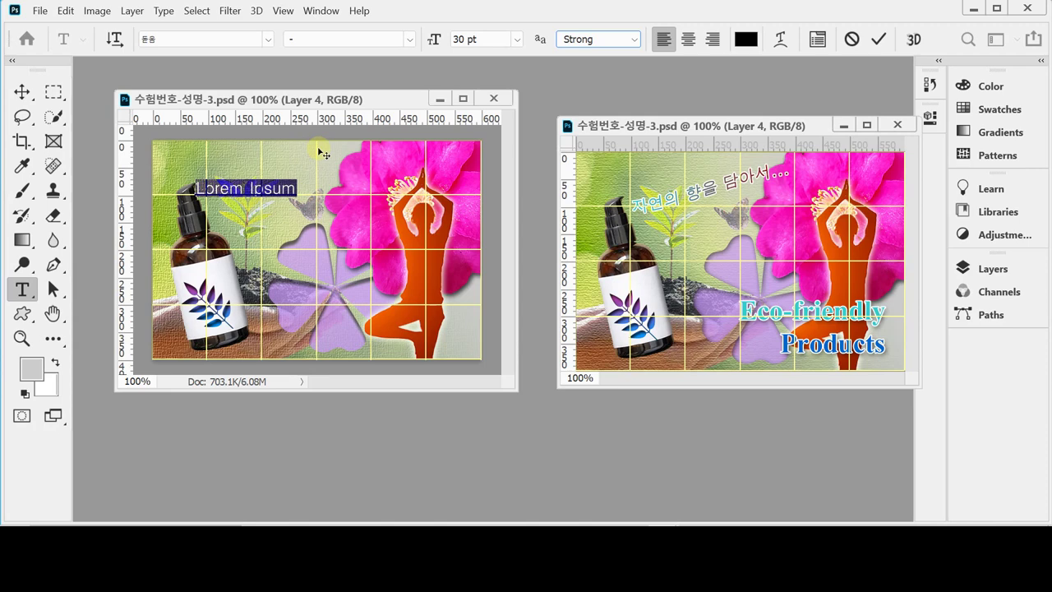
Enter the slogan "자연의향을 담아서" and shift it slightly up and to the right above the bottle's pump
type("자연의향을")
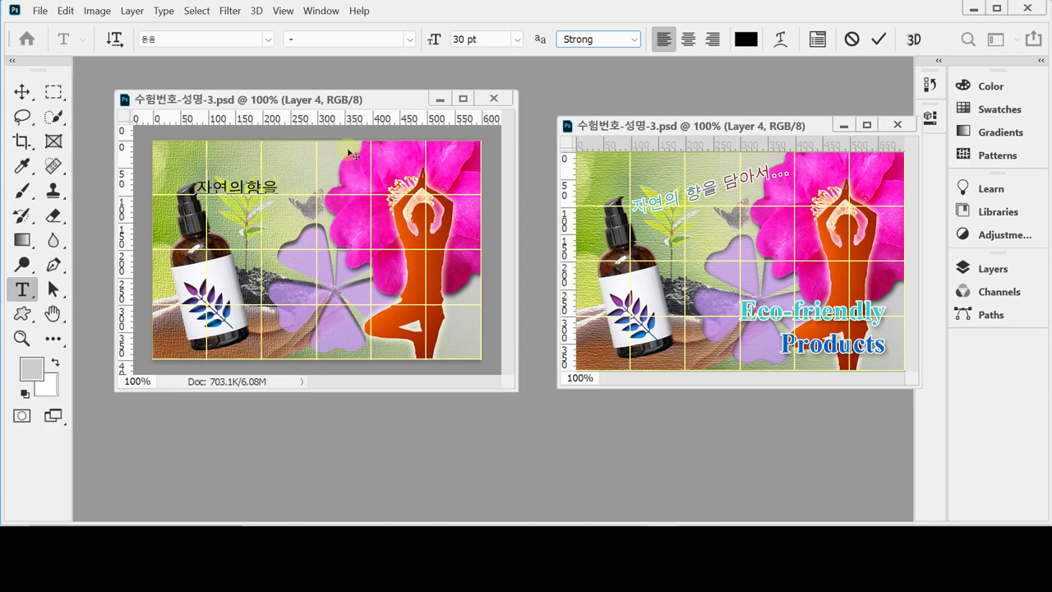
type("담아서")
left_click(333, 191)
key("Left")
key("Left")
key("Left")
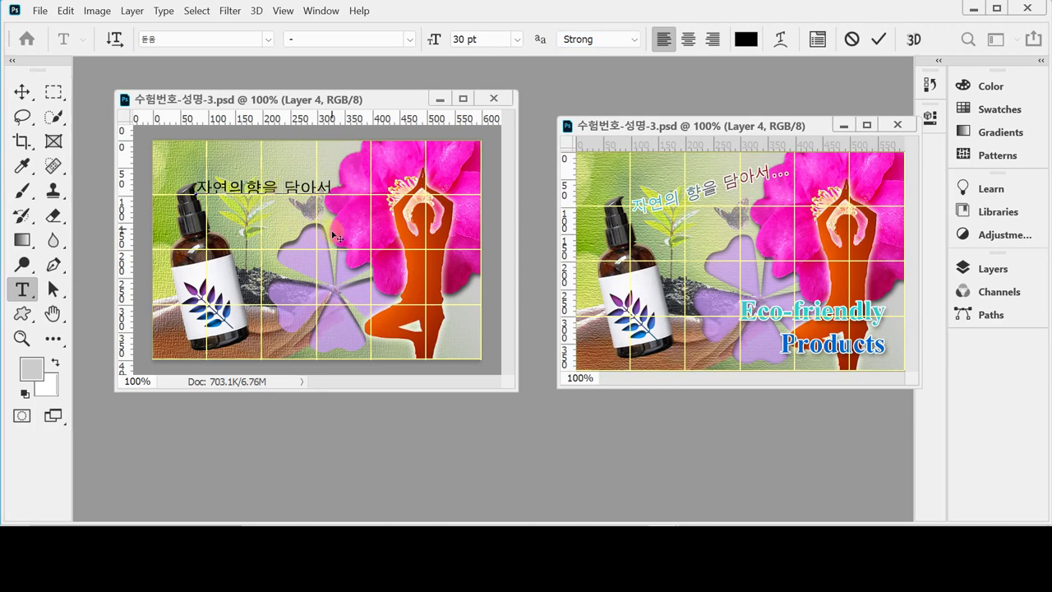
left_click_drag(337, 234, 349, 223)
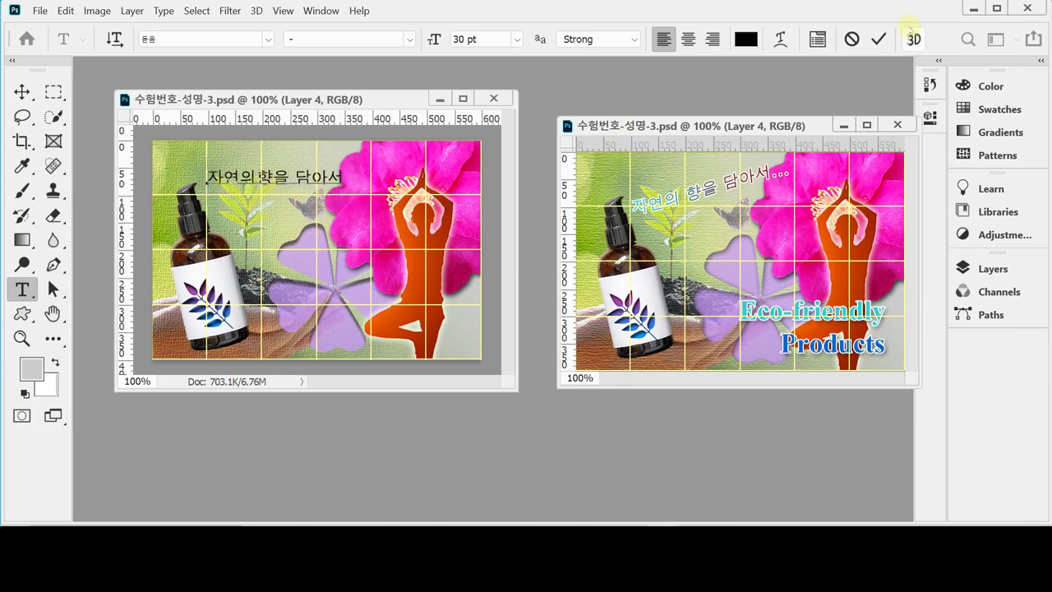
Warp the slogan with the horizontal Rise style and a Bend of +60%
left_click(779, 39)
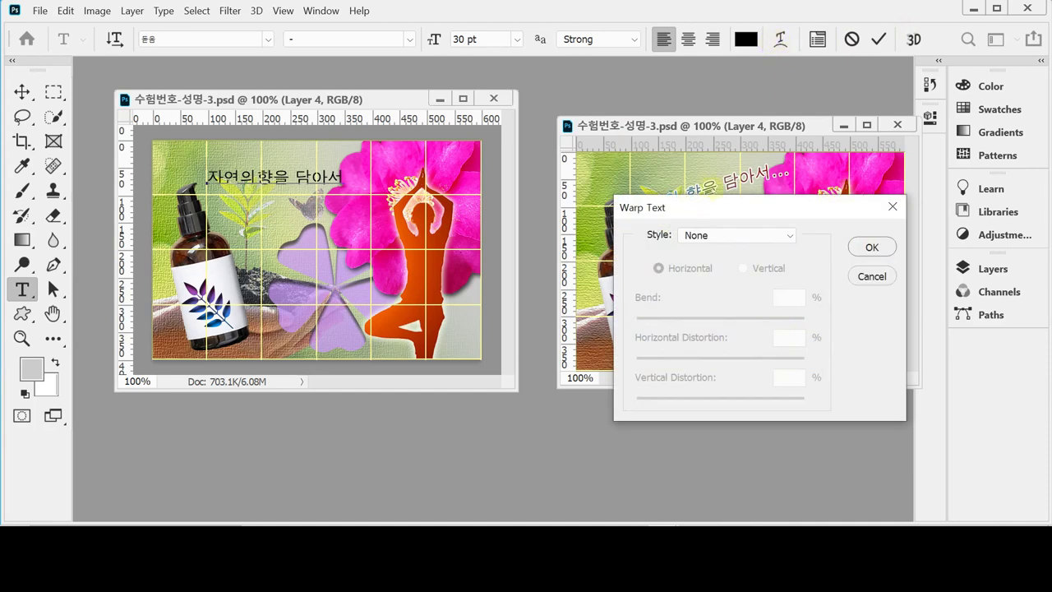
left_click_drag(695, 207, 563, 251)
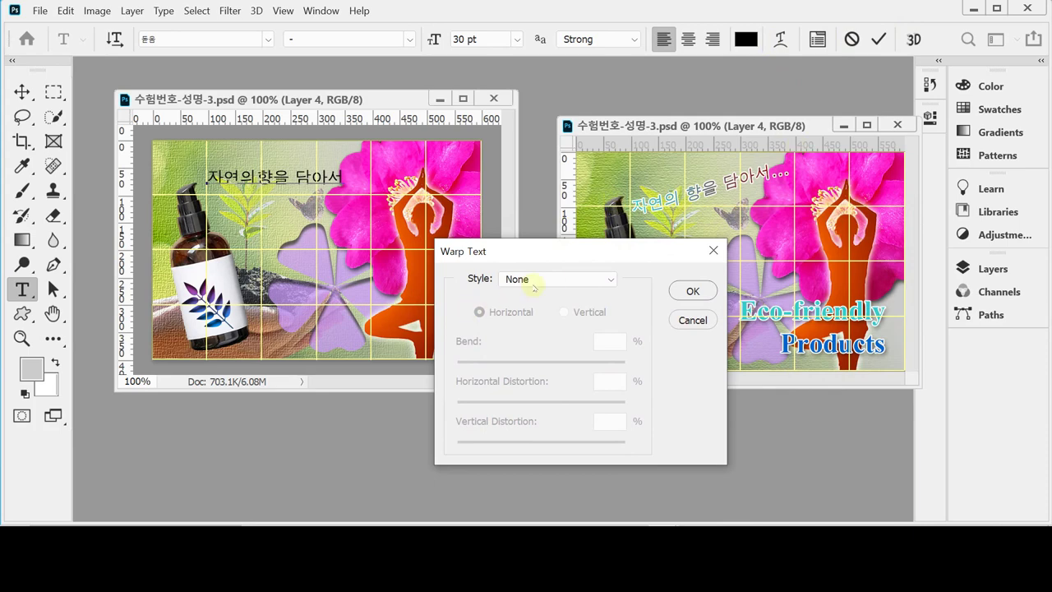
left_click(554, 279)
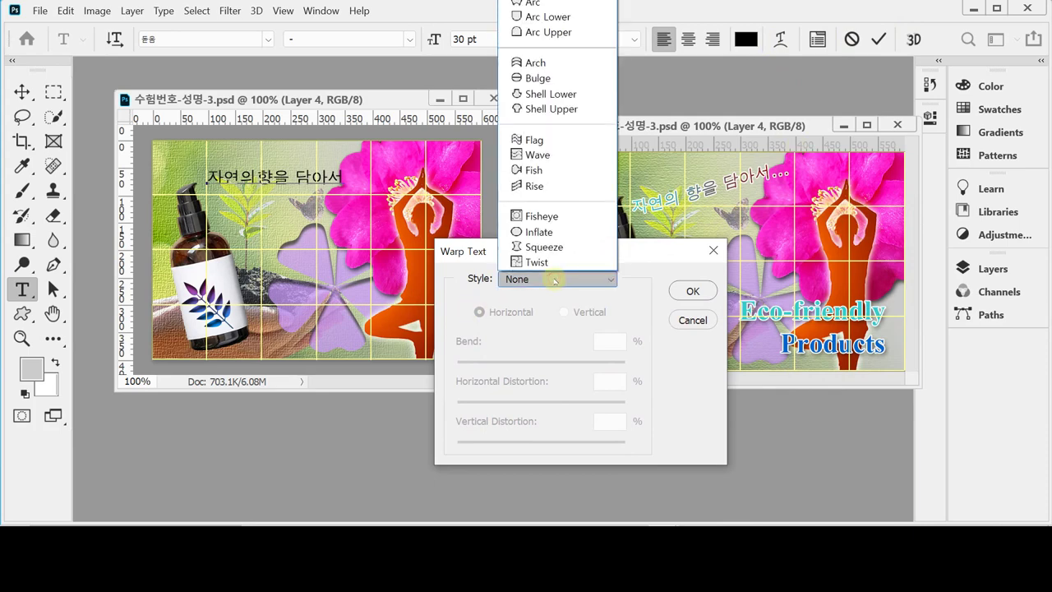
left_click(564, 189)
left_click_drag(535, 252, 503, 250)
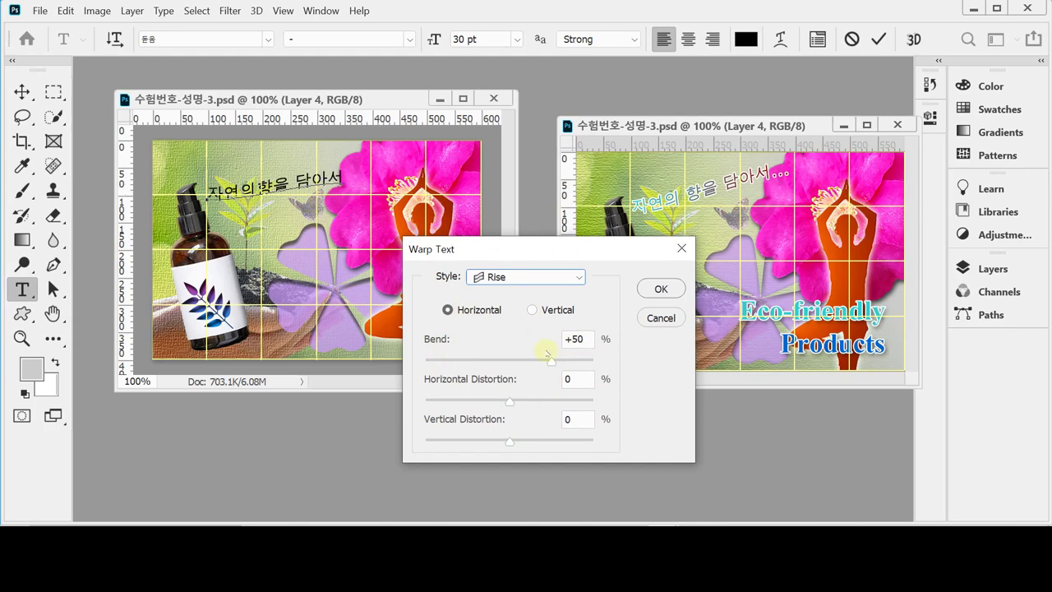
left_click(574, 339)
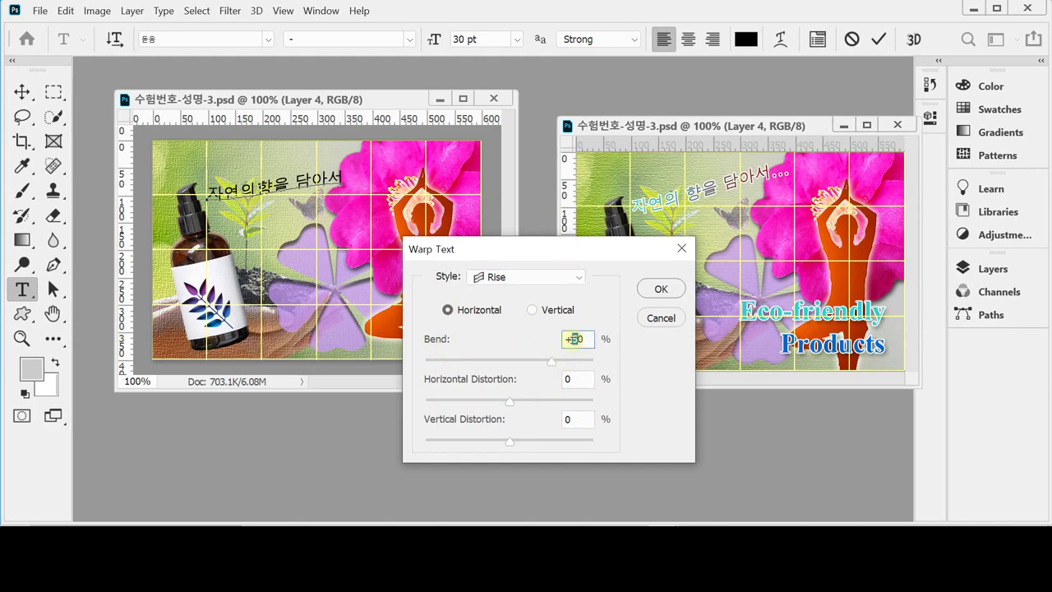
key("shift+Up")
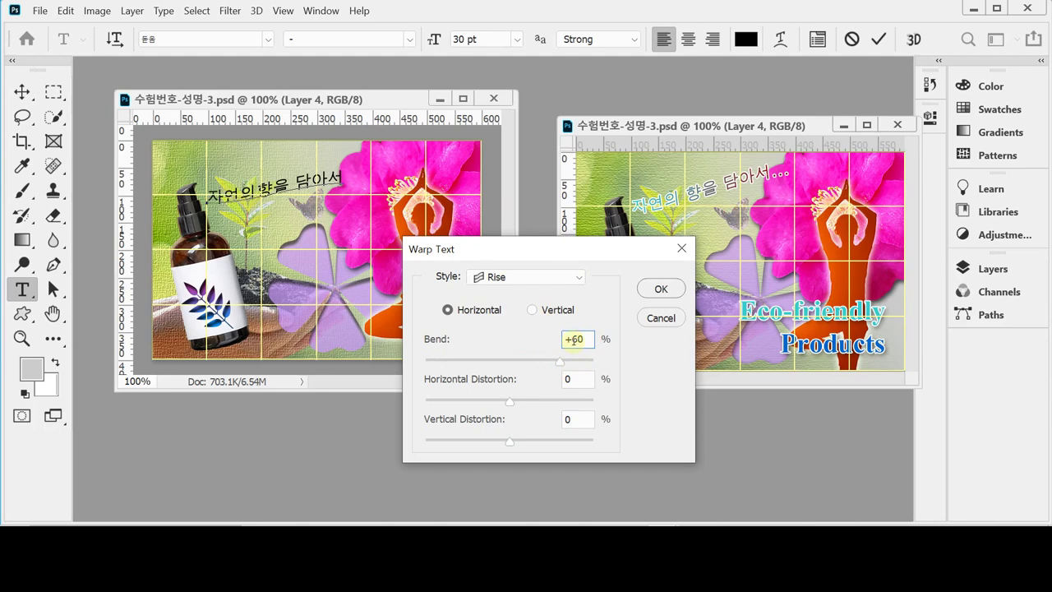
key("Tab")
left_click(661, 289)
Append ".." to the slogan and reposition the line so it starts just right of the bottle's pump
left_click_drag(350, 234, 335, 218)
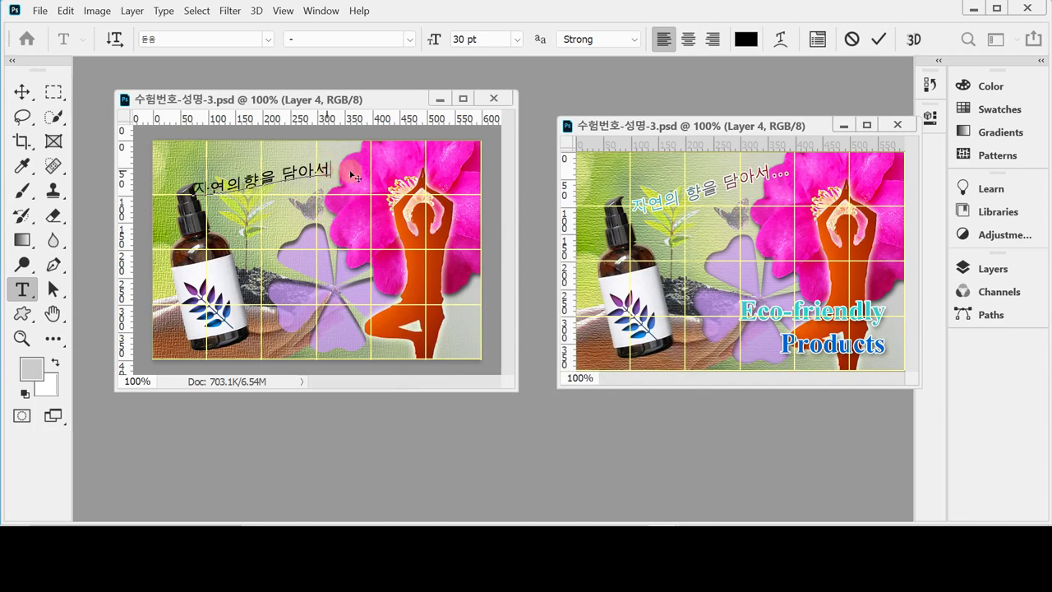
type(".")
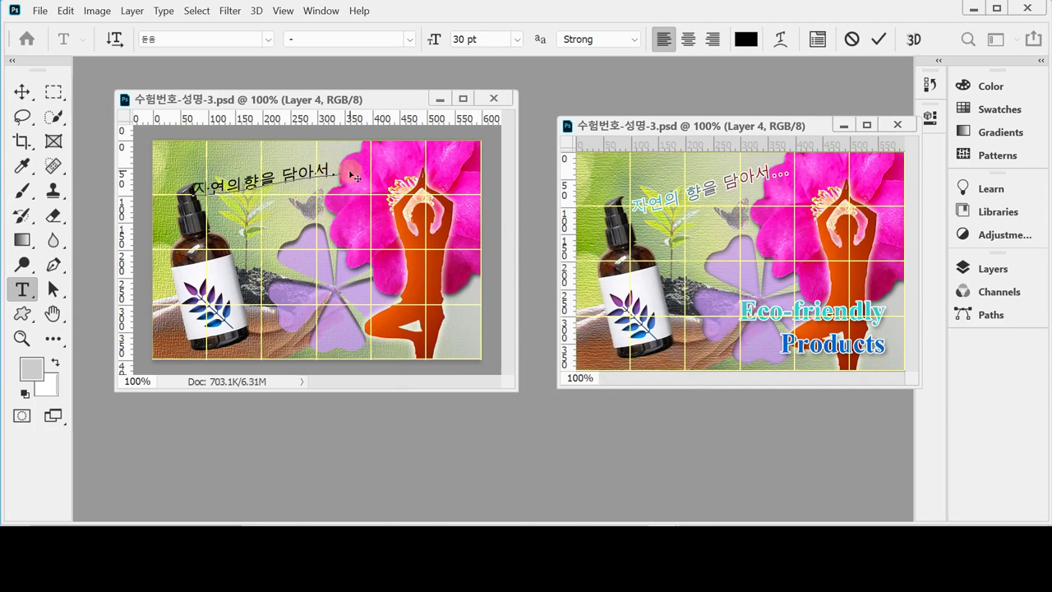
type(".")
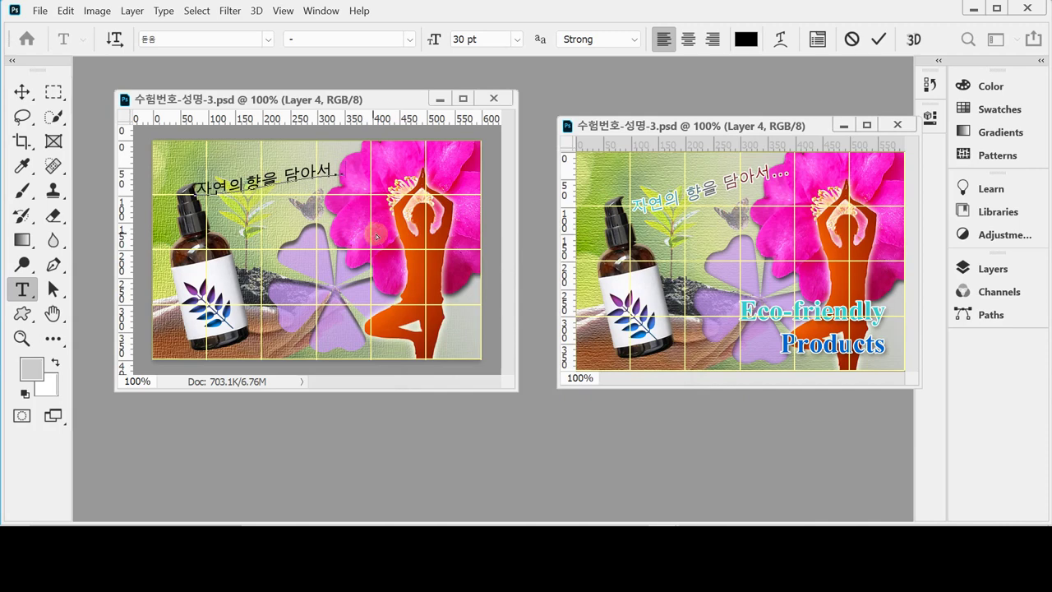
left_click_drag(377, 236, 389, 244)
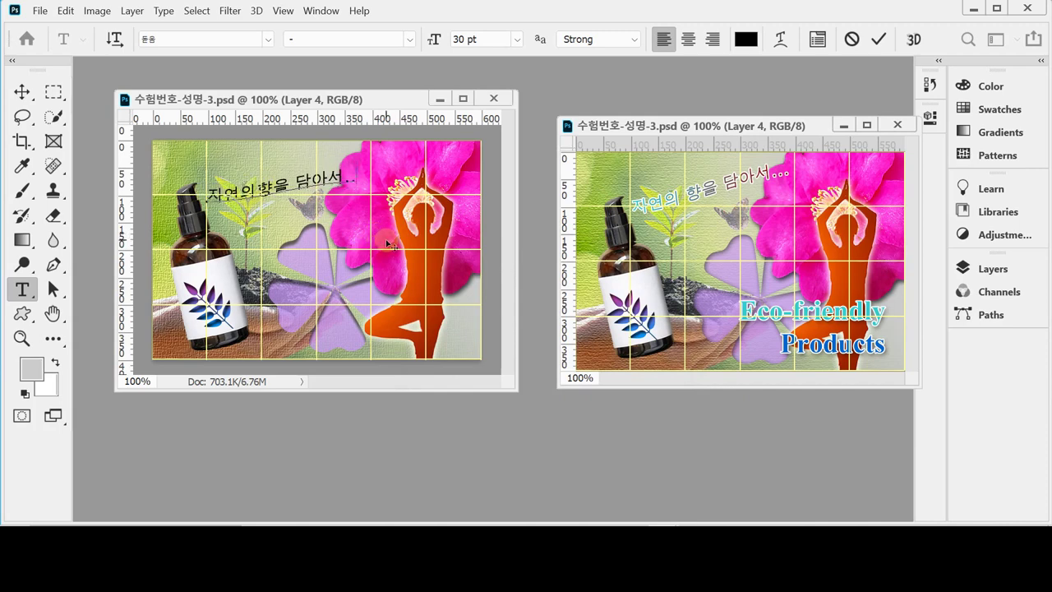
Commit the slogan text and add a Stroke layer effect with a size of 2 px
left_click(992, 269)
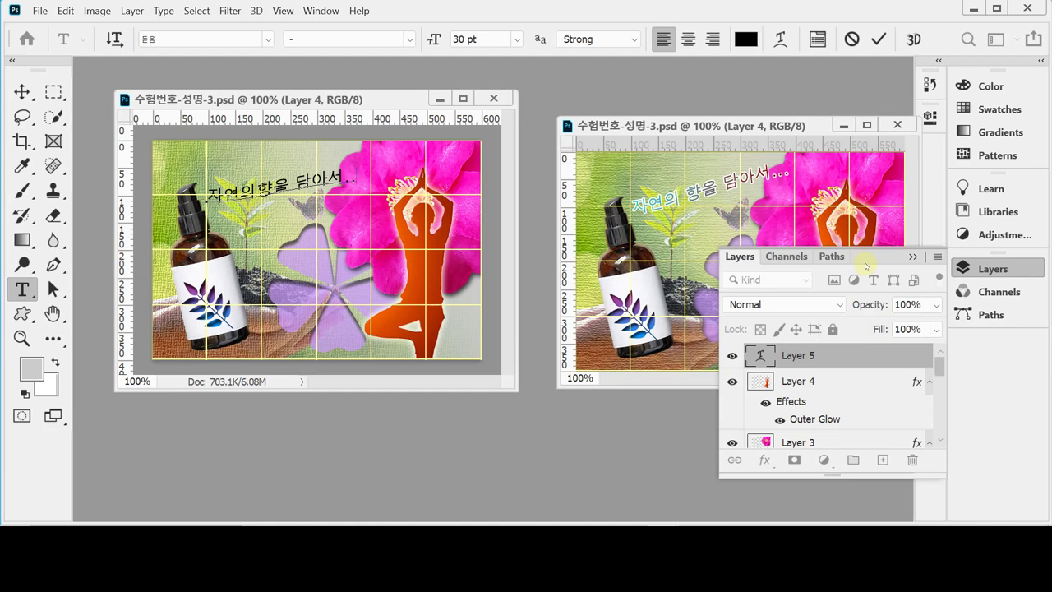
left_click(764, 461)
left_click(764, 462)
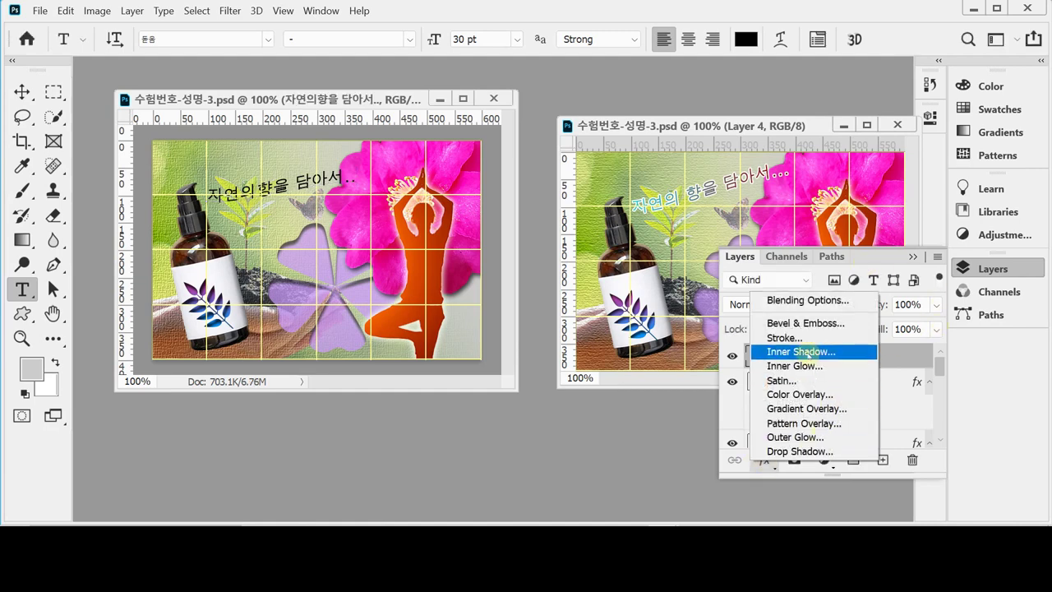
key("Escape")
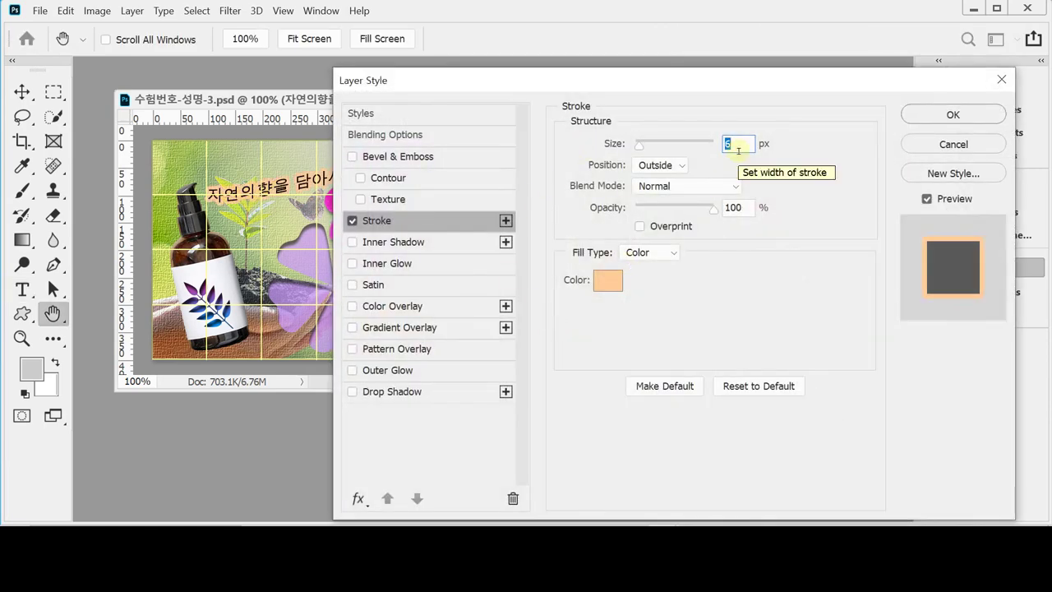
type("2")
Set the slogan's stroke color to white (ffffff)
left_click(597, 282)
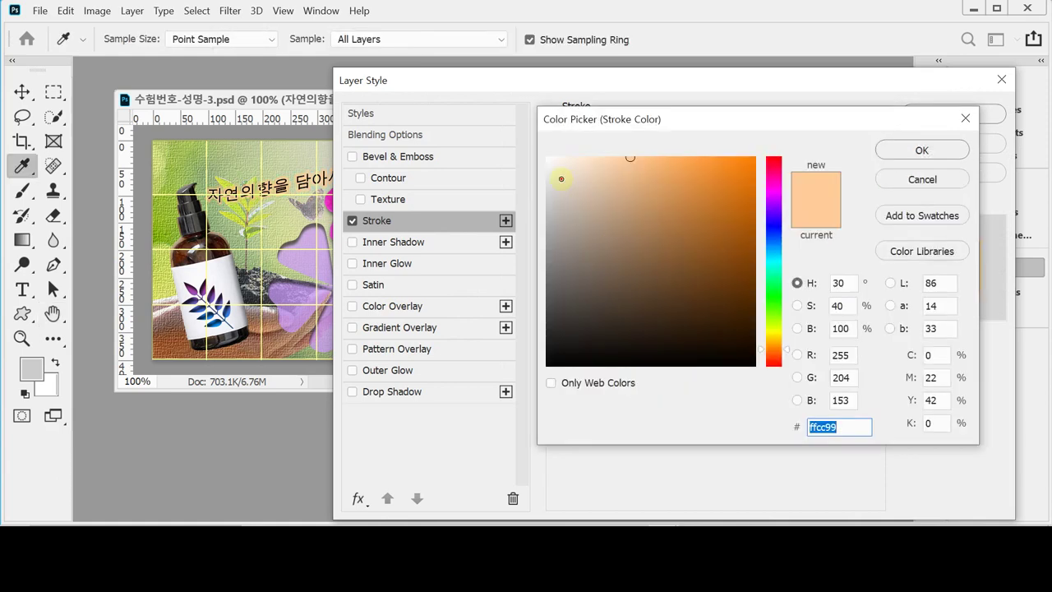
left_click_drag(561, 178, 537, 148)
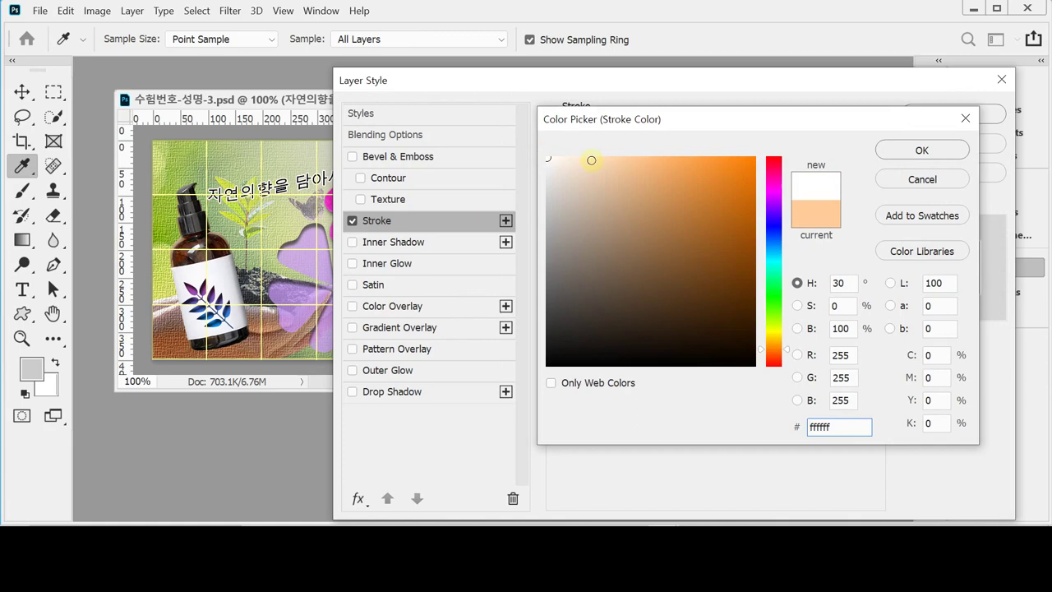
left_click_drag(550, 159, 545, 155)
left_click_drag(549, 355, 545, 377)
left_click_drag(545, 156, 542, 147)
left_click_drag(549, 364, 545, 368)
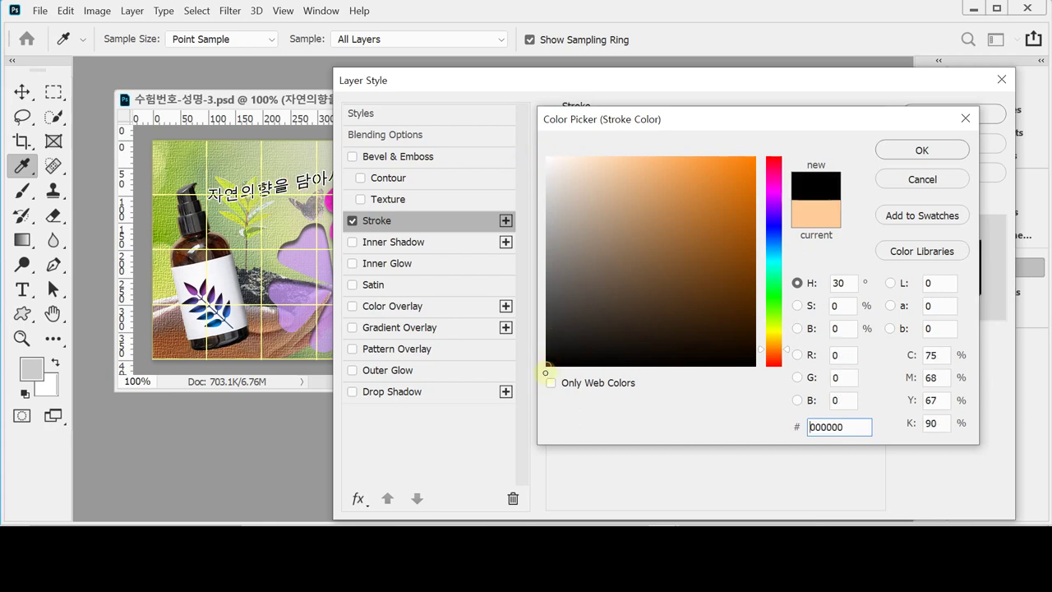
left_click(547, 157)
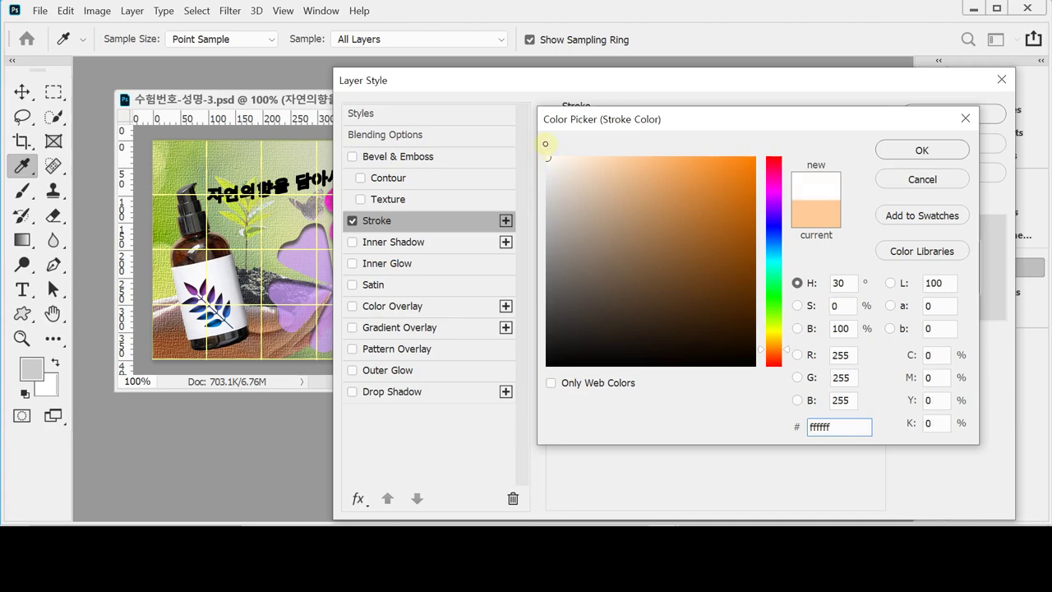
left_click(906, 151)
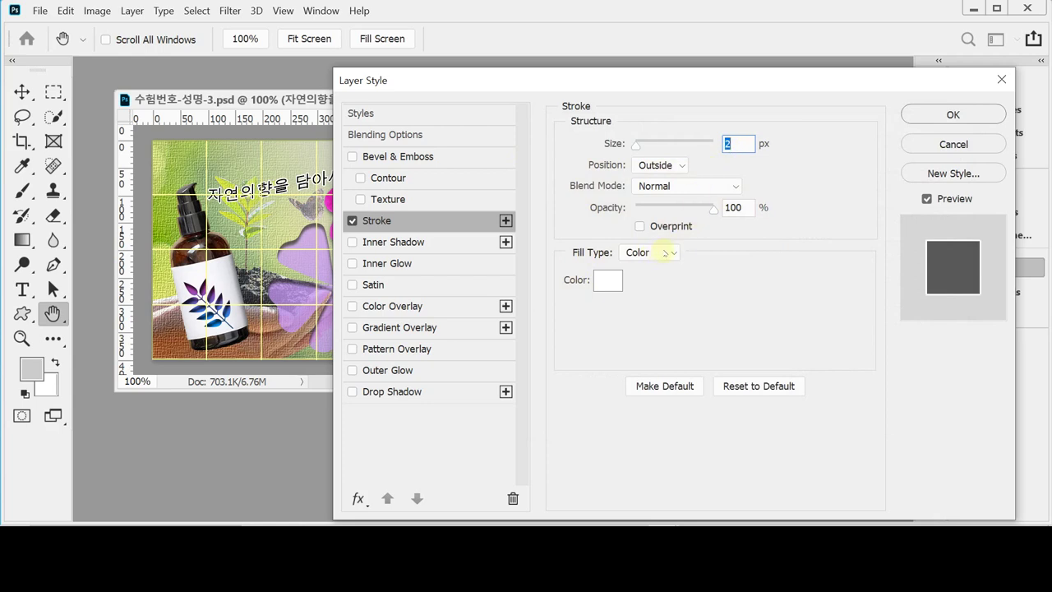
Add a Gradient Overlay to the slogan and set the gradient's first color stop to teal (3cc)
left_click(409, 328)
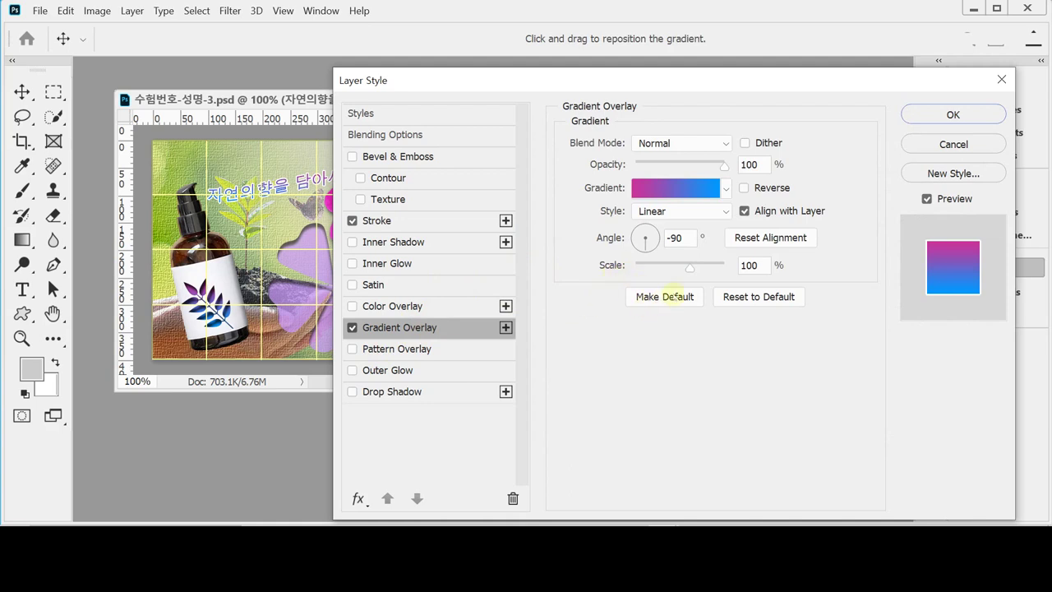
left_click(681, 196)
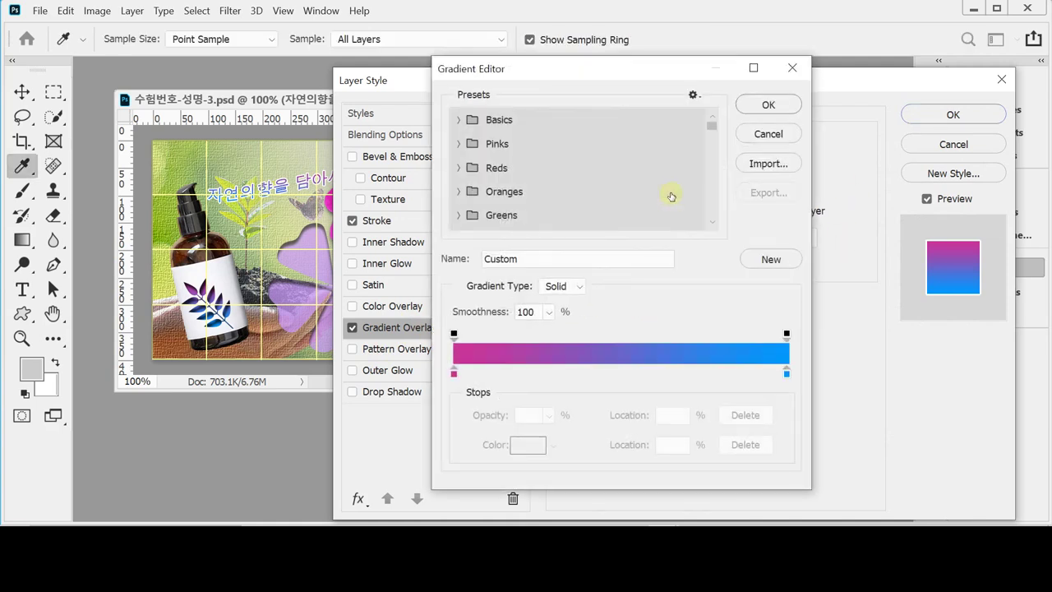
double_click(454, 374)
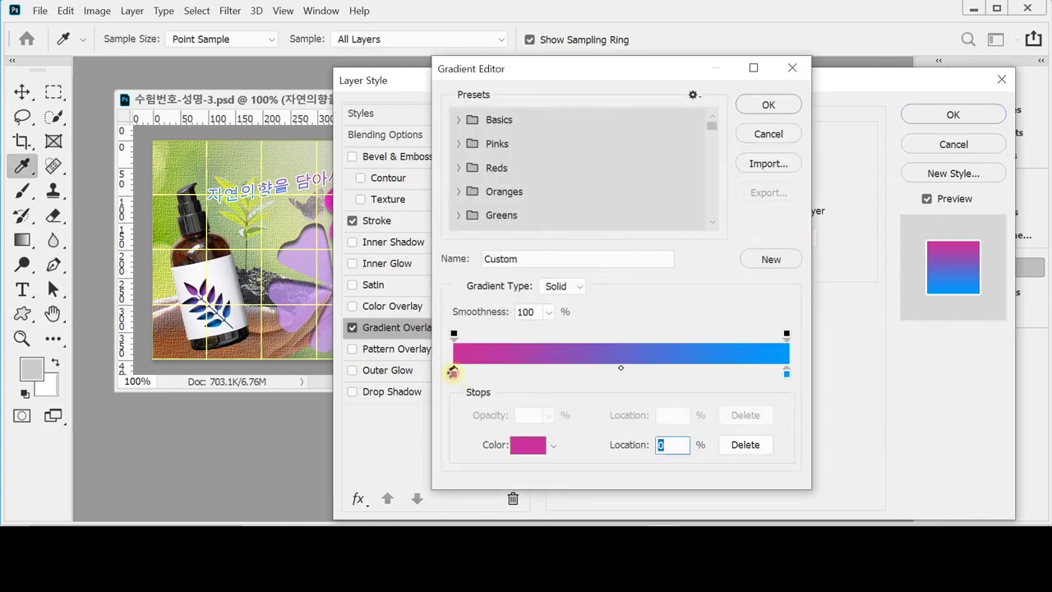
type("3ccc")
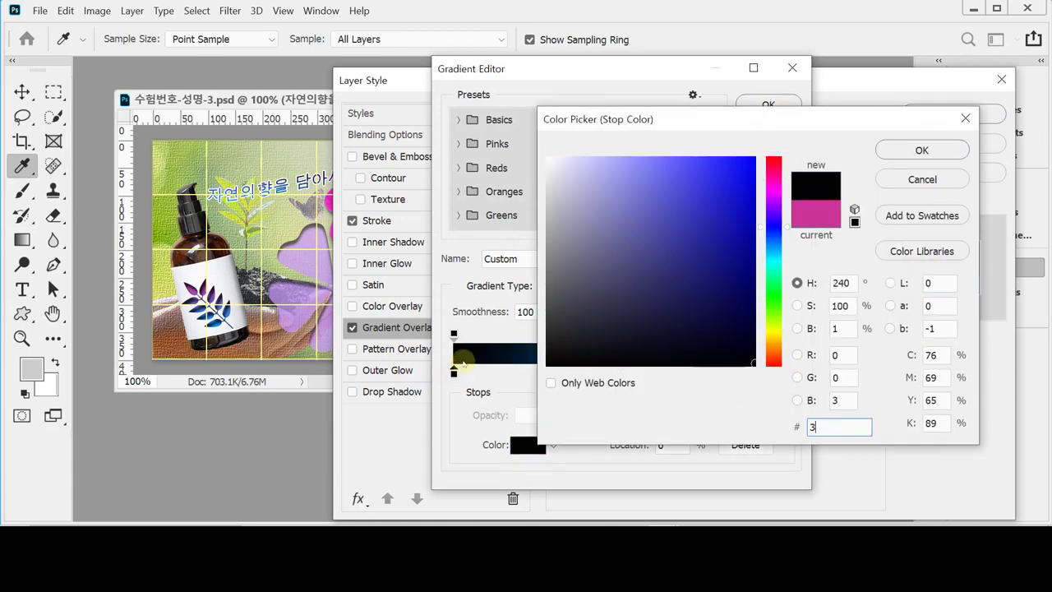
key("BackSpace")
left_click(902, 152)
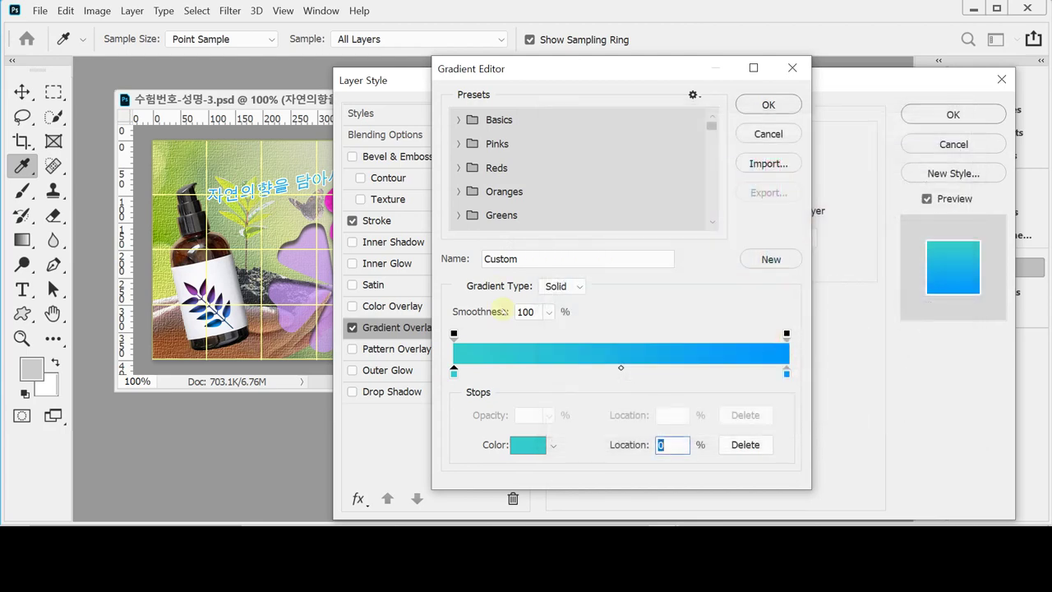
Set the gradient's end color stop to dark red (900), accept the gradient, and uncover the slogan on the canvas
double_click(786, 374)
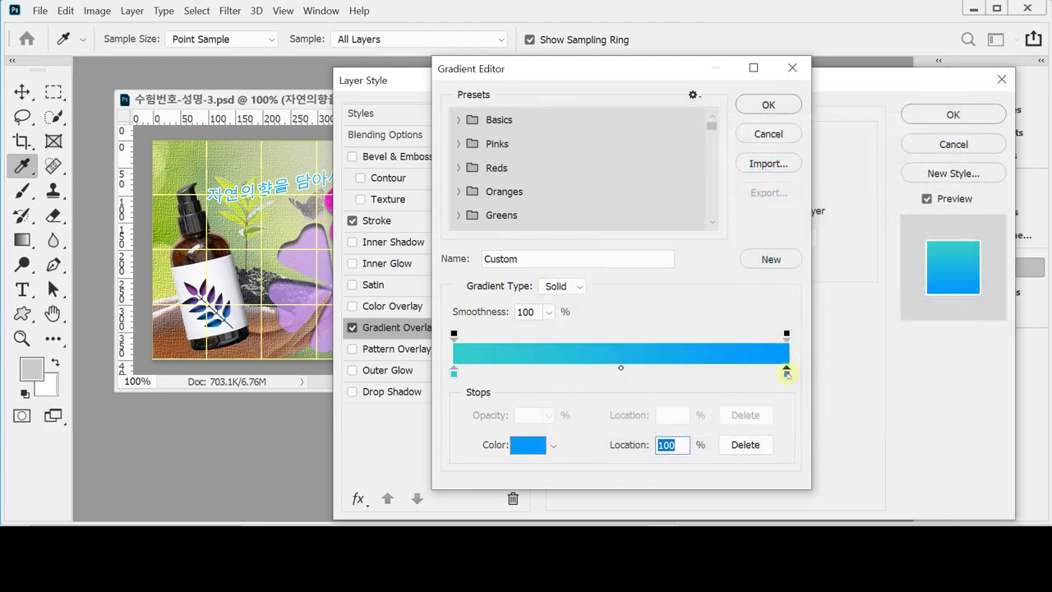
left_click(814, 426)
type("900")
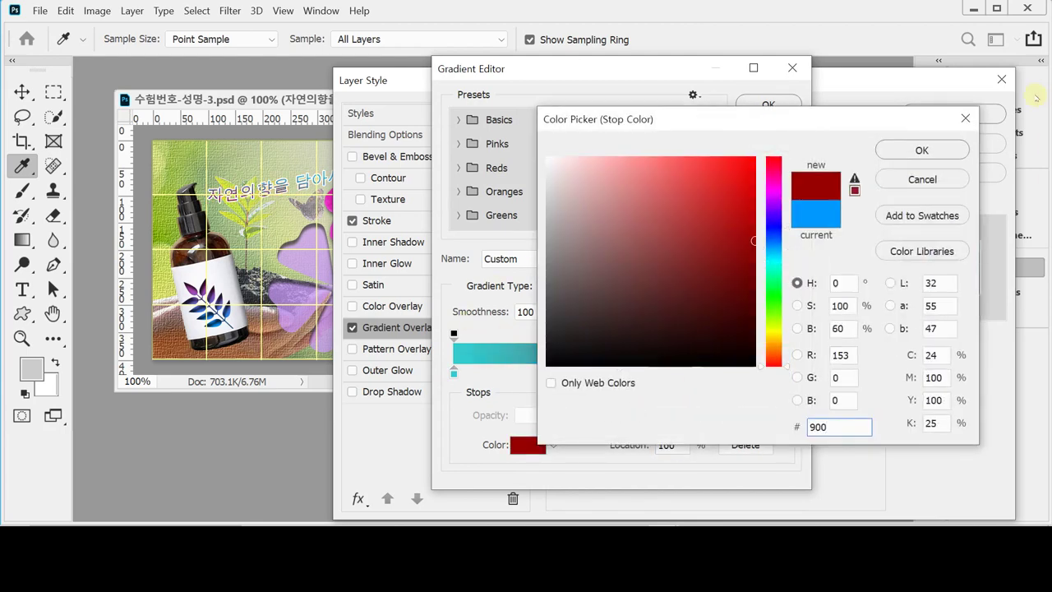
left_click(887, 150)
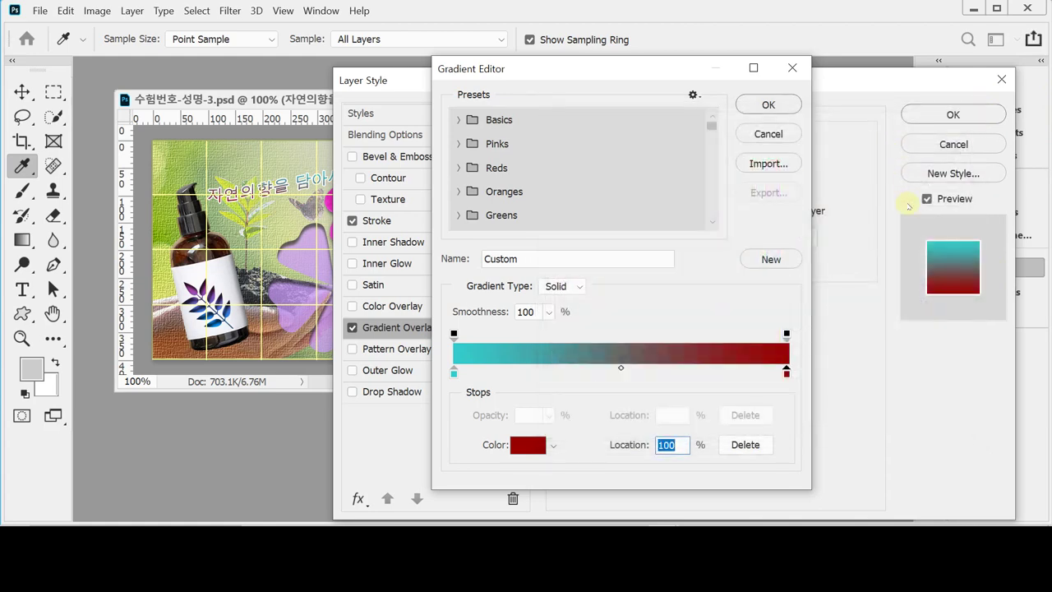
left_click(785, 112)
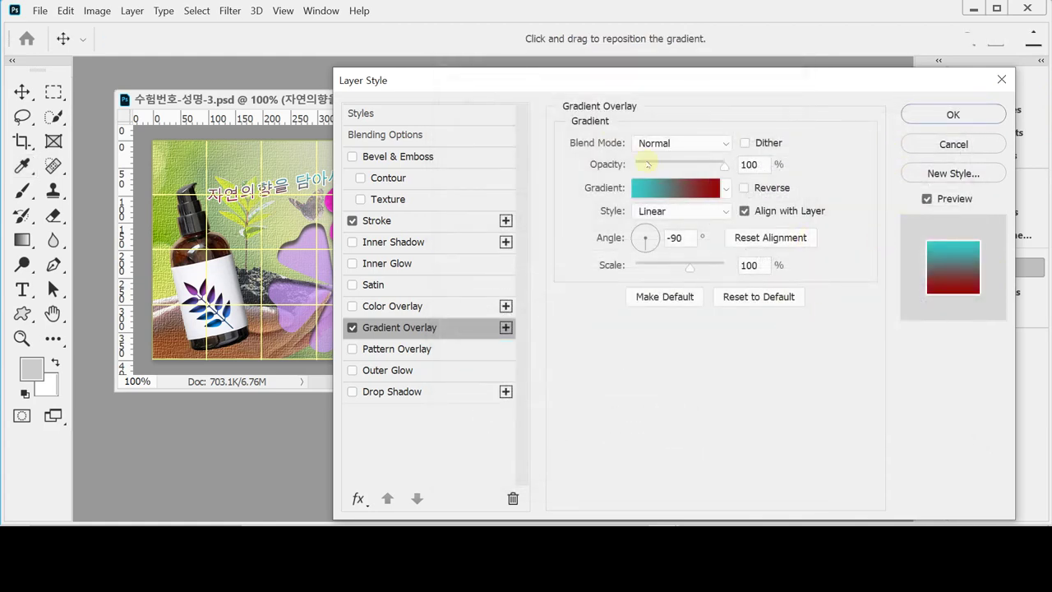
left_click_drag(589, 82, 578, 250)
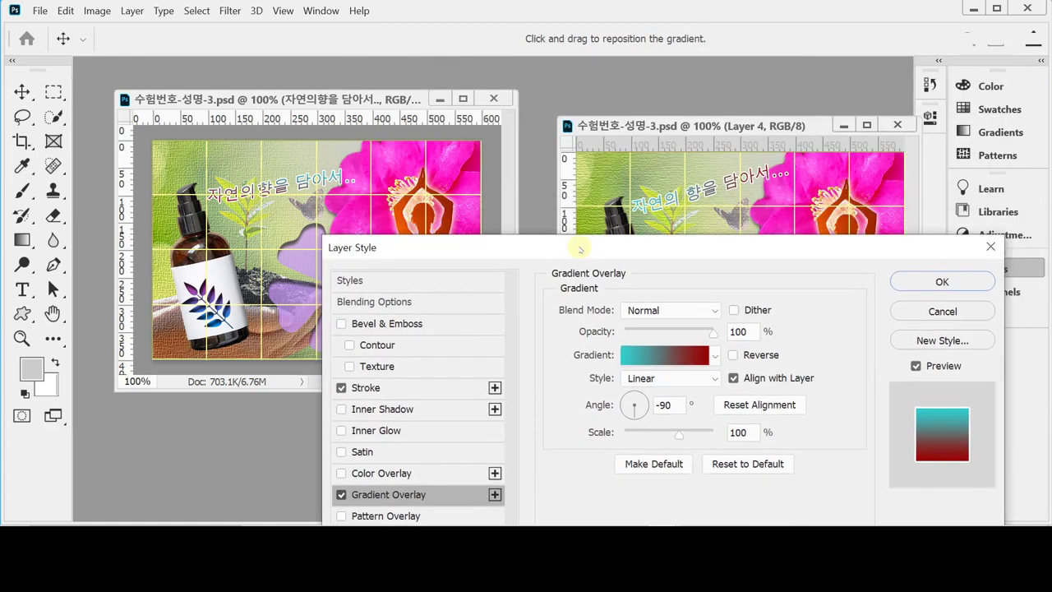
Set the slogan's gradient overlay angle to 0°, accept the layer style, and uncover the canvas
left_click(635, 407)
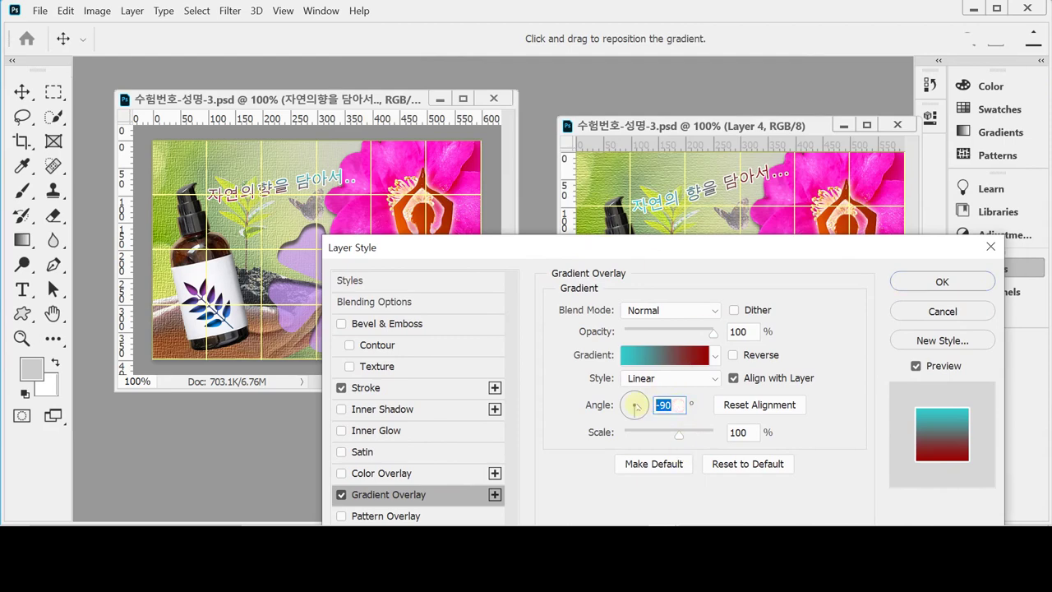
type("0")
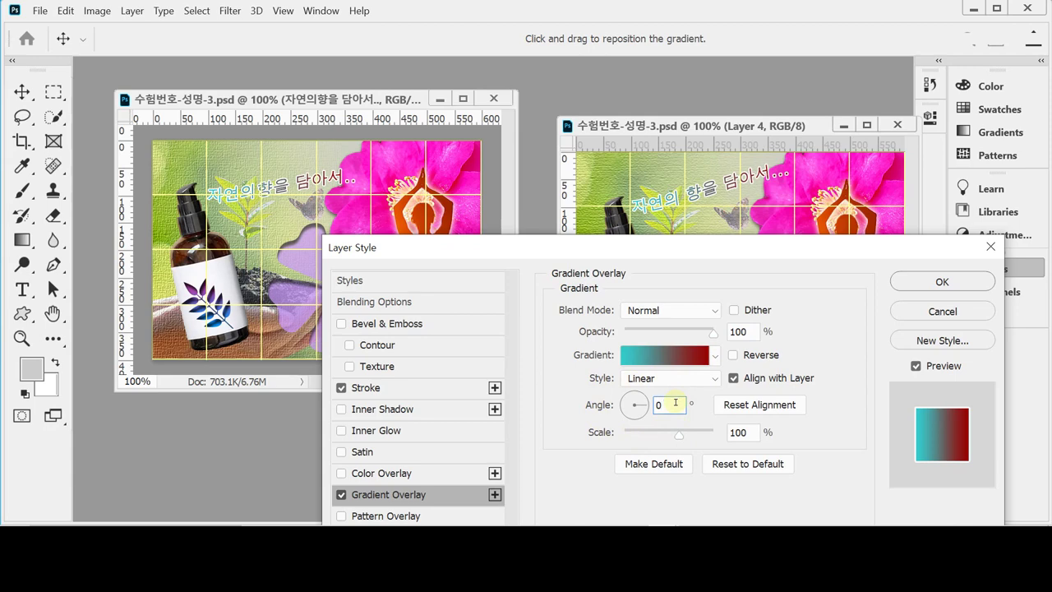
left_click(912, 288)
key("t")
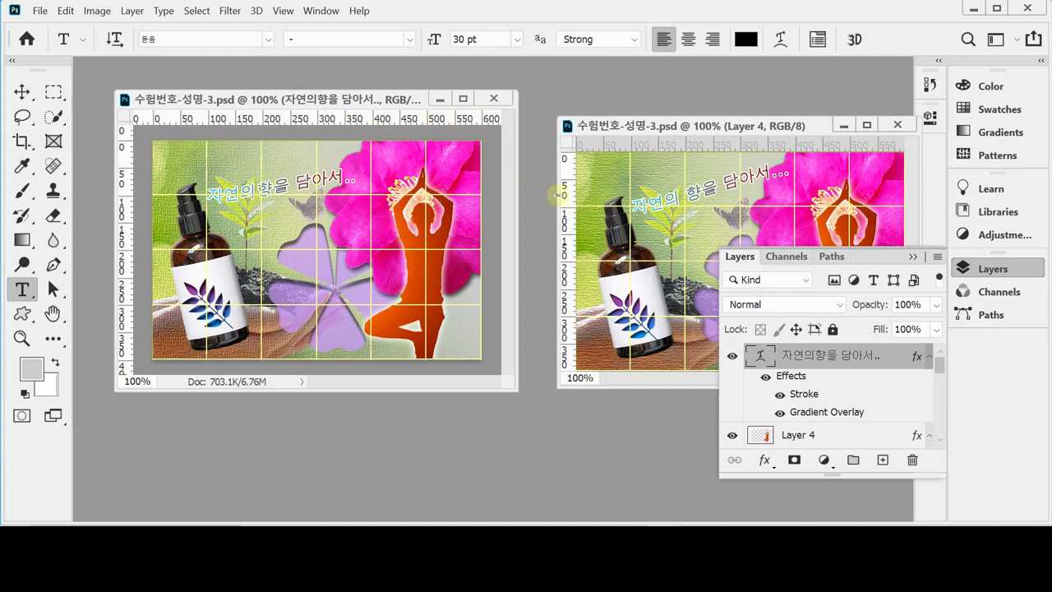
left_click(978, 268)
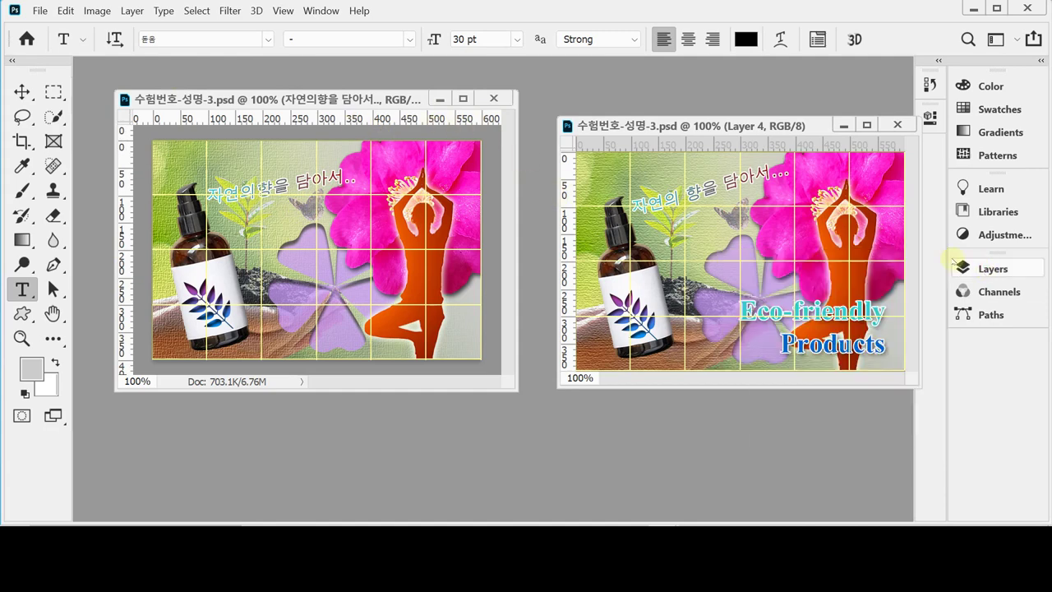
key("ctrl+t")
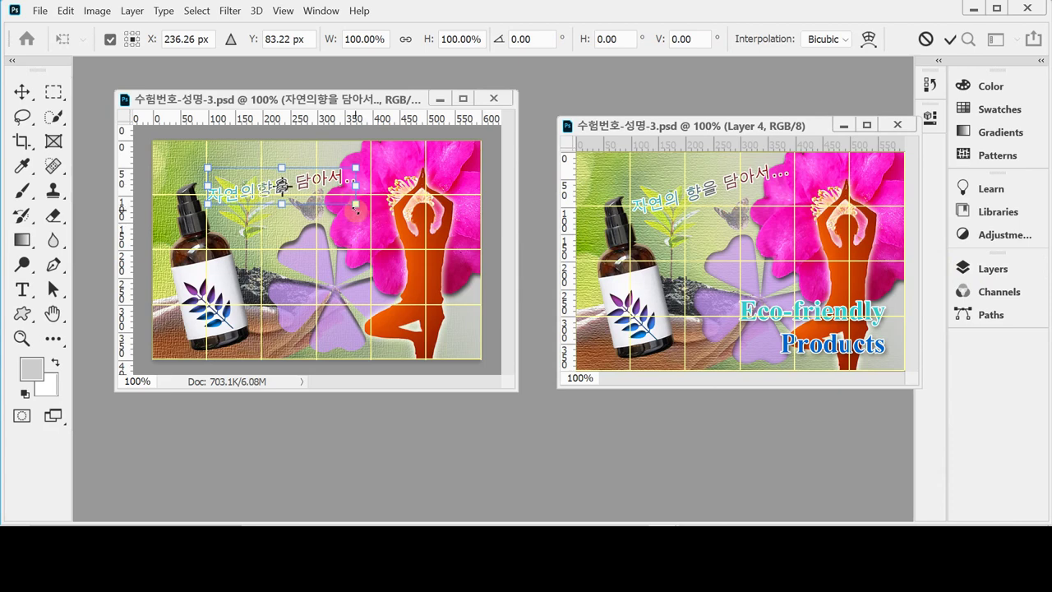
key("Return")
key("t")
left_click(326, 177)
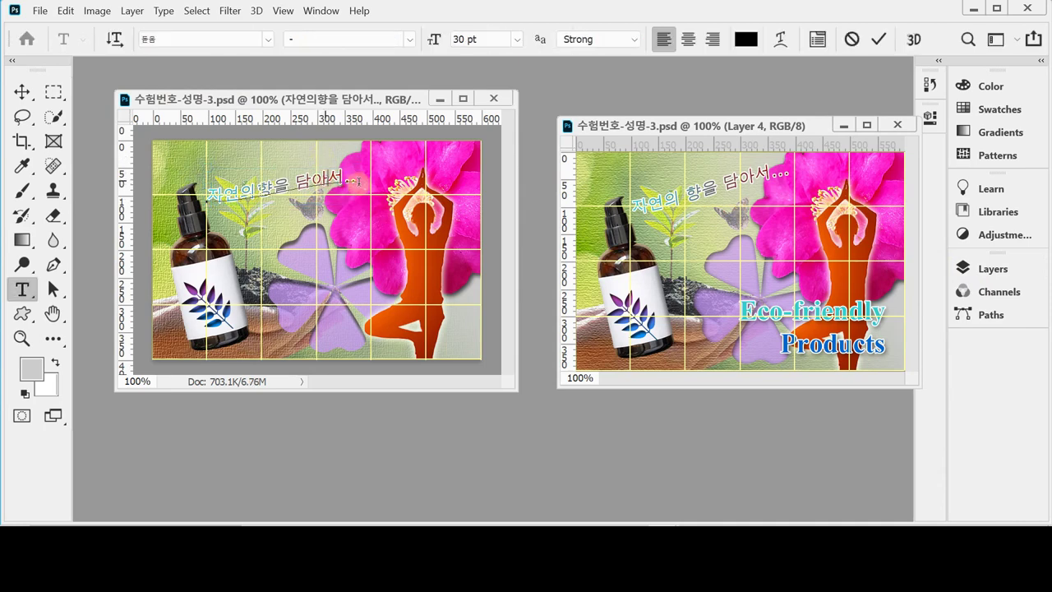
key("ctrl")
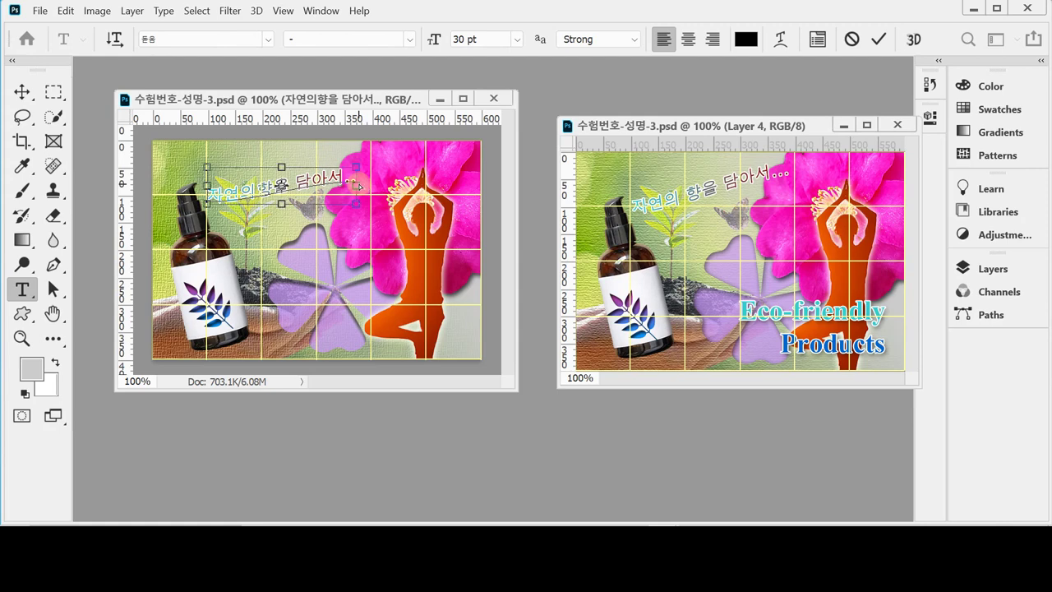
key("ctrl+t")
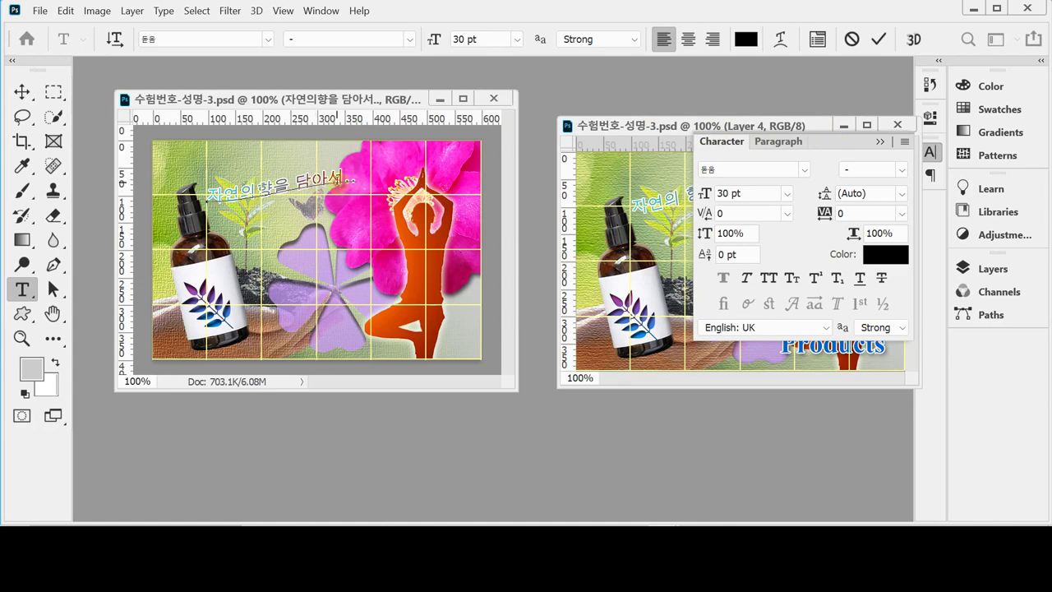
left_click(879, 39)
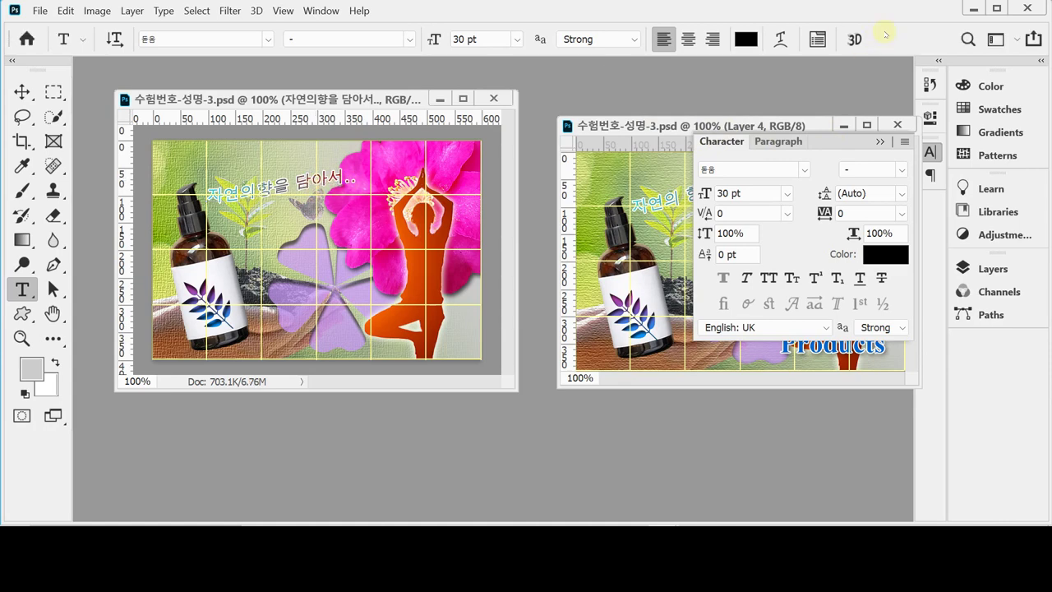
left_click(930, 152)
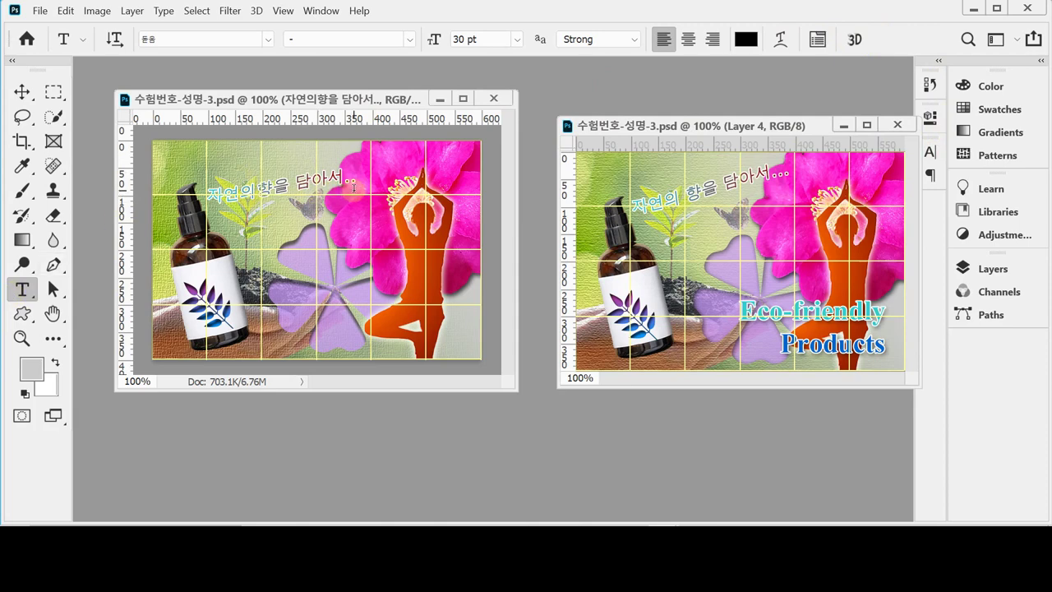
Rotate the slogan to -7°, nudge it slightly upward, and commit the transform
left_click(22, 91)
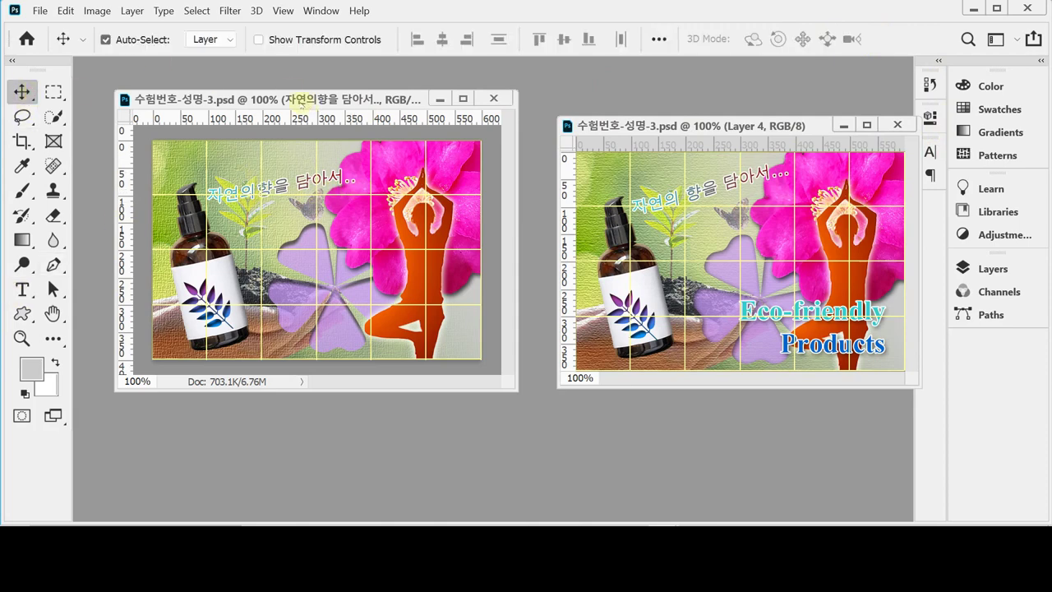
key("ctrl+t")
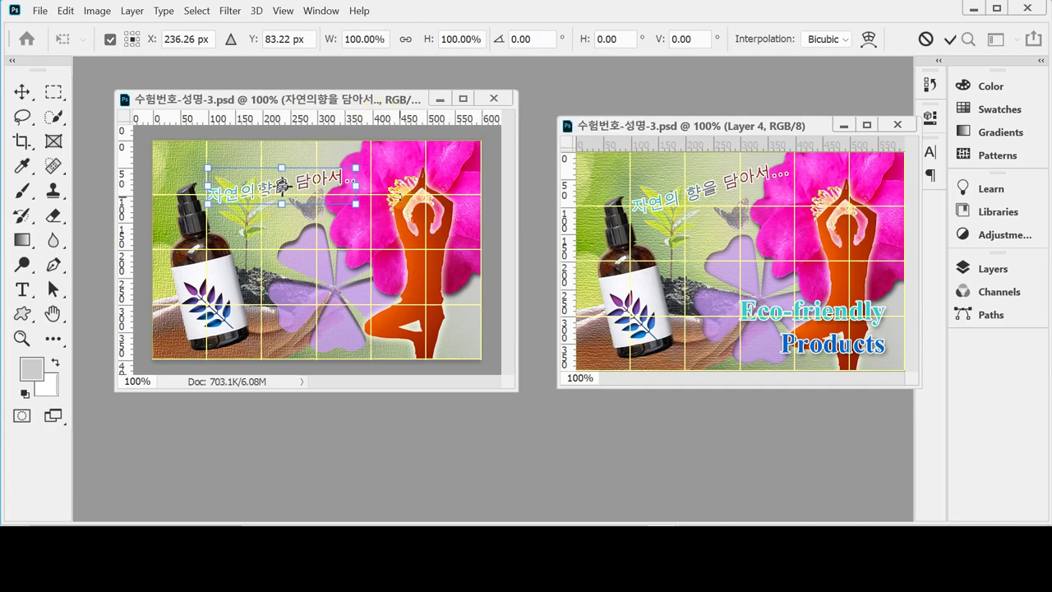
left_click(539, 44)
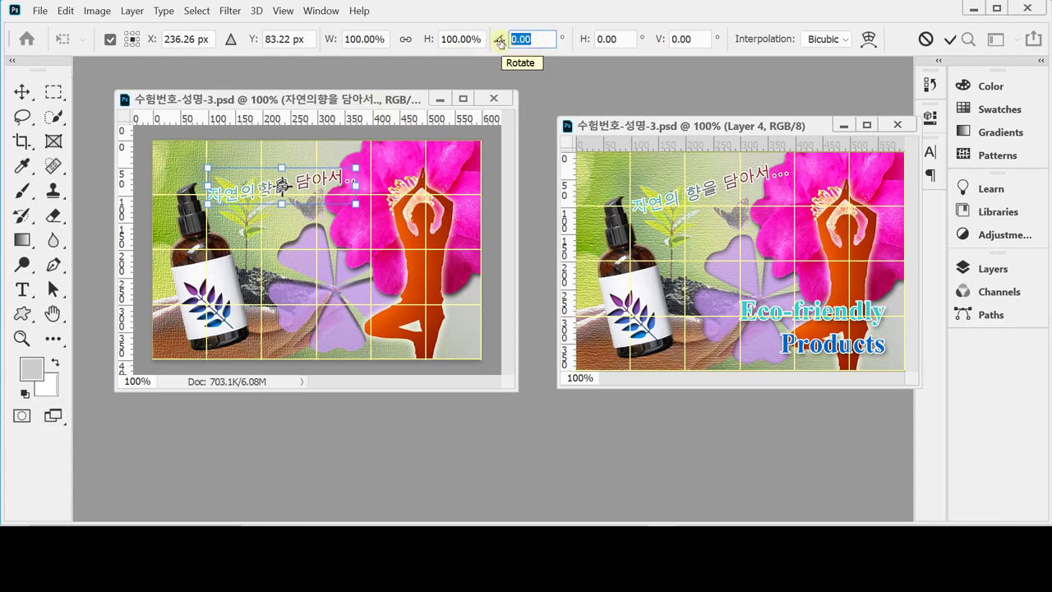
type("-7")
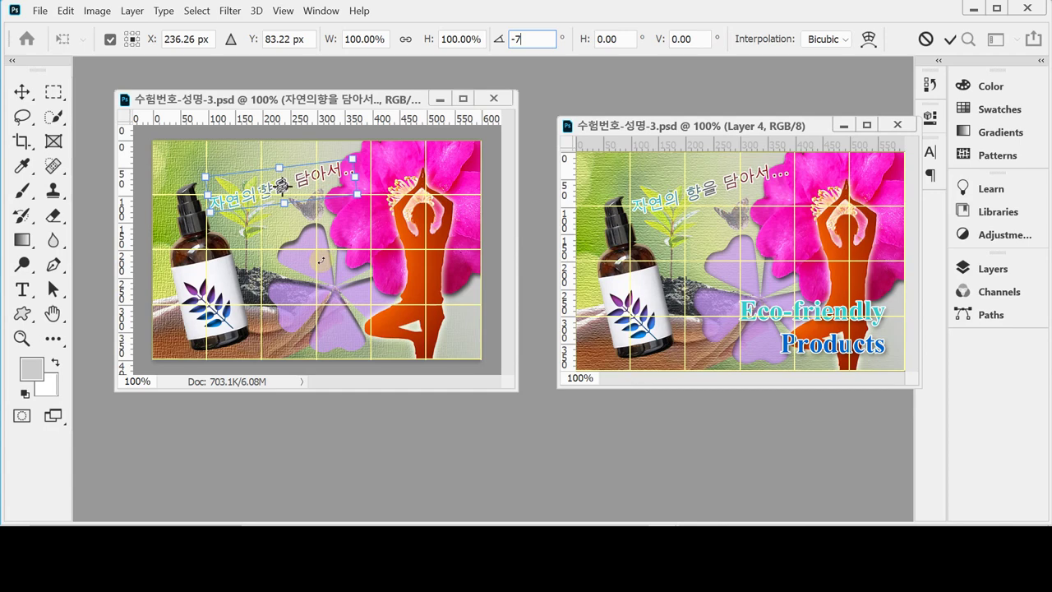
key("Return")
key("Up")
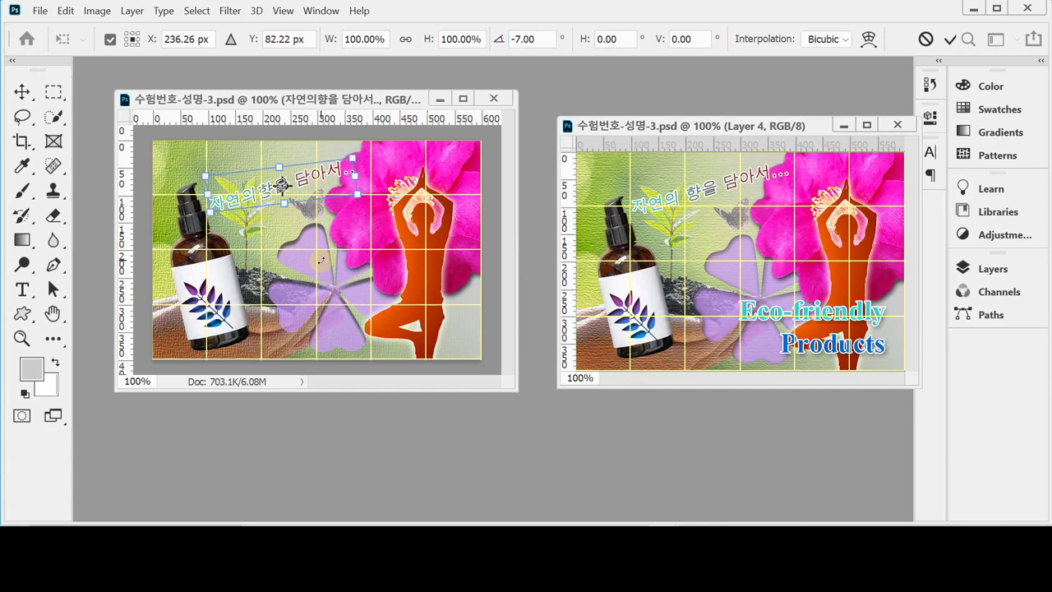
key("Return")
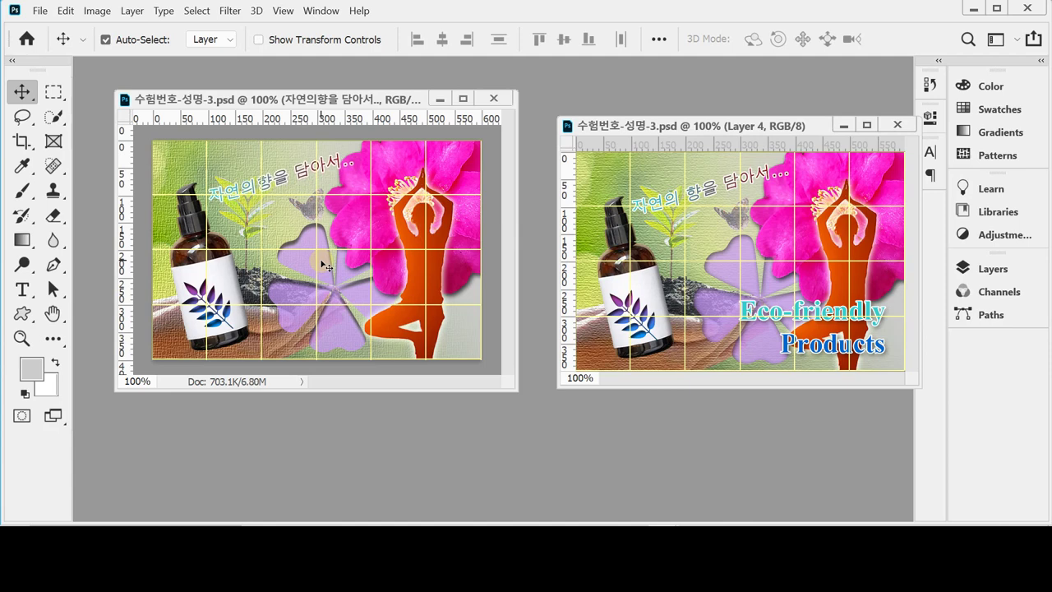
left_click(23, 289)
left_click(359, 169)
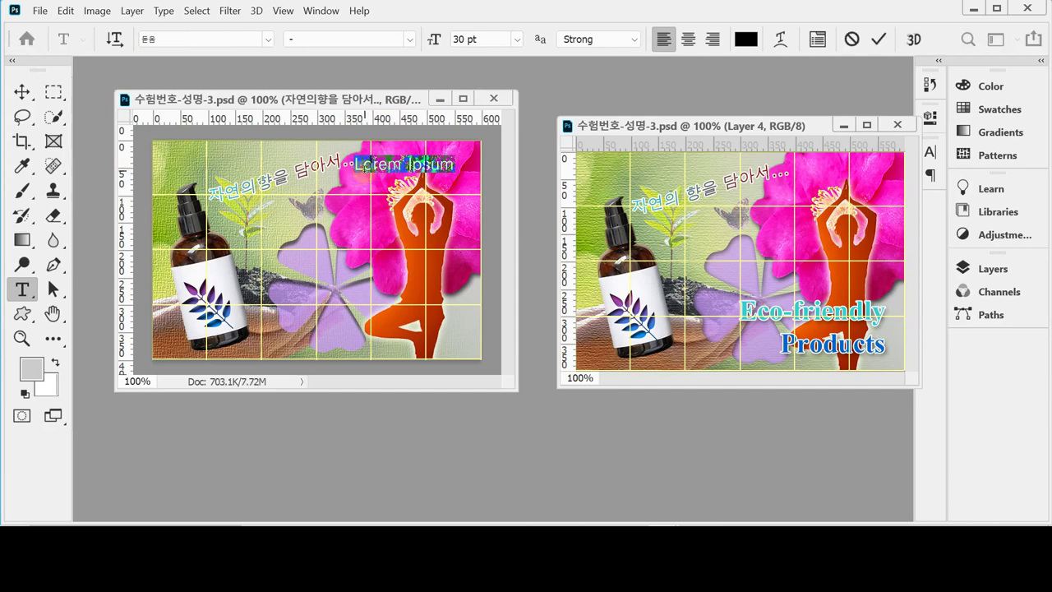
key("ctrl+Return")
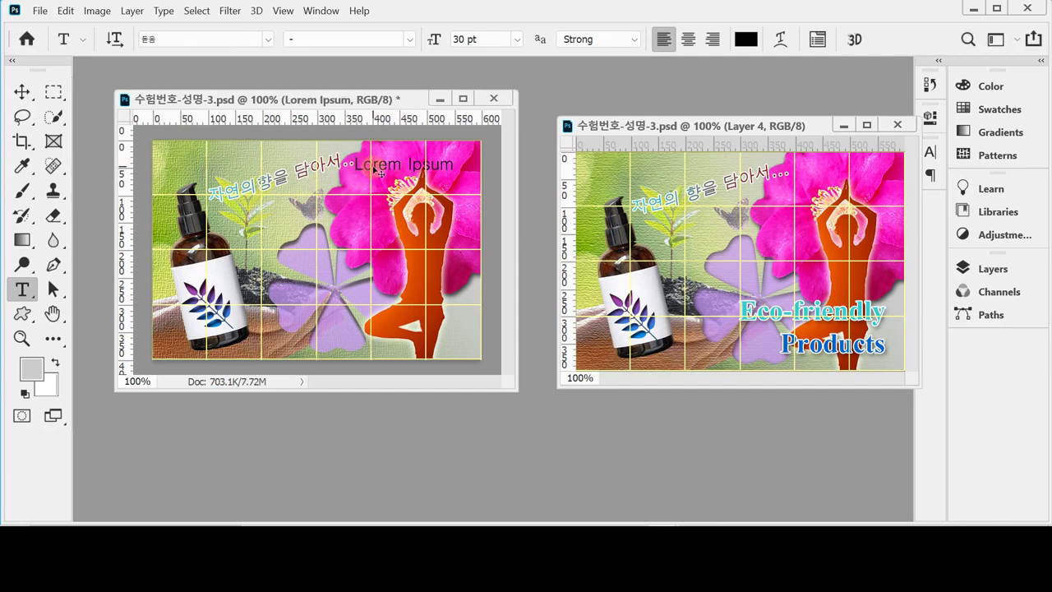
key("ctrl+z")
Add a third period to the end of the slogan text and commit the edit
left_click(367, 170)
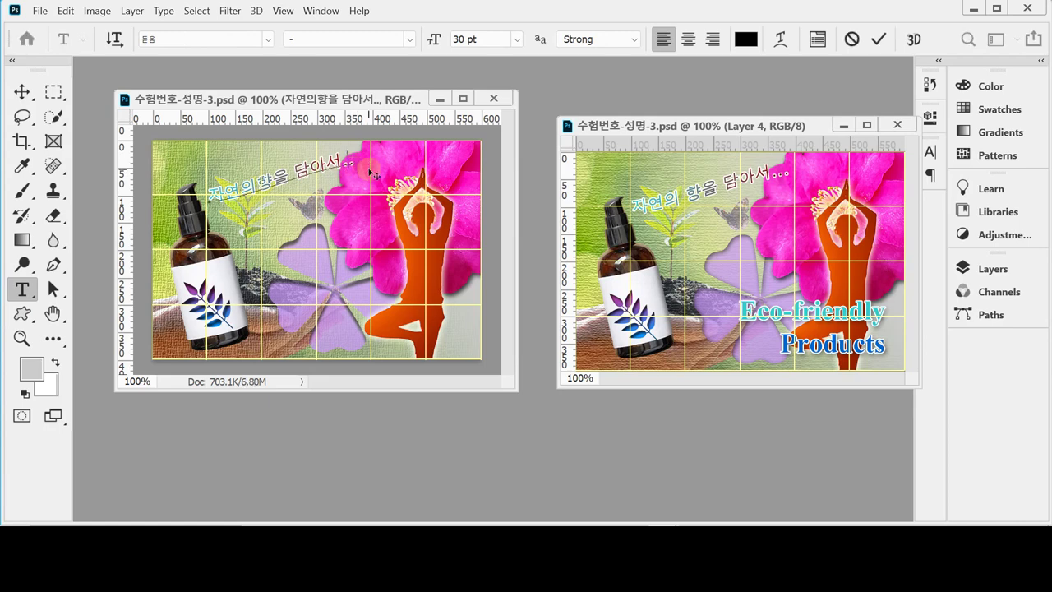
left_click(23, 93)
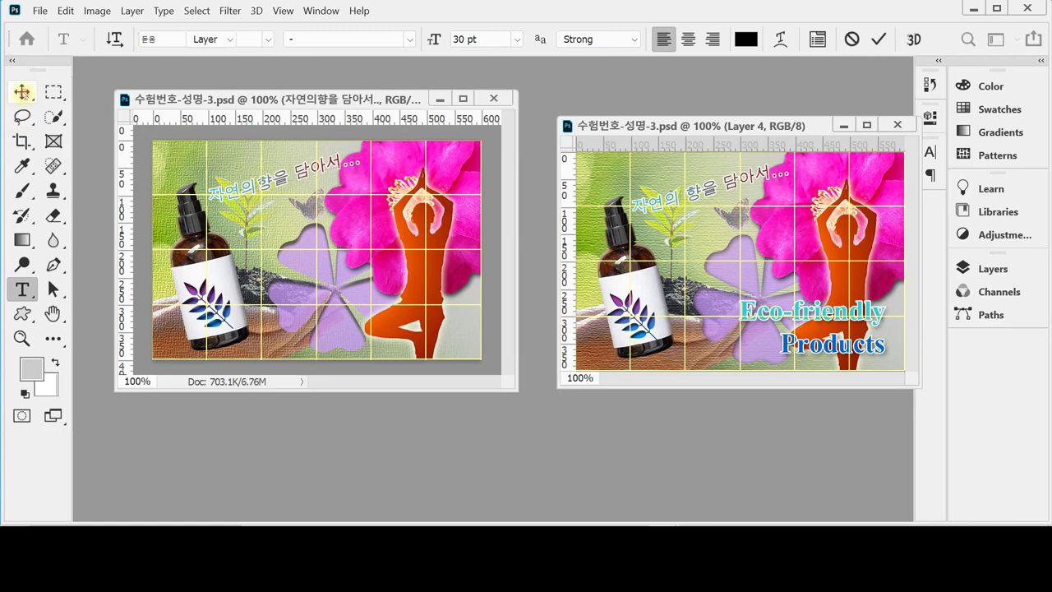
left_click(106, 39)
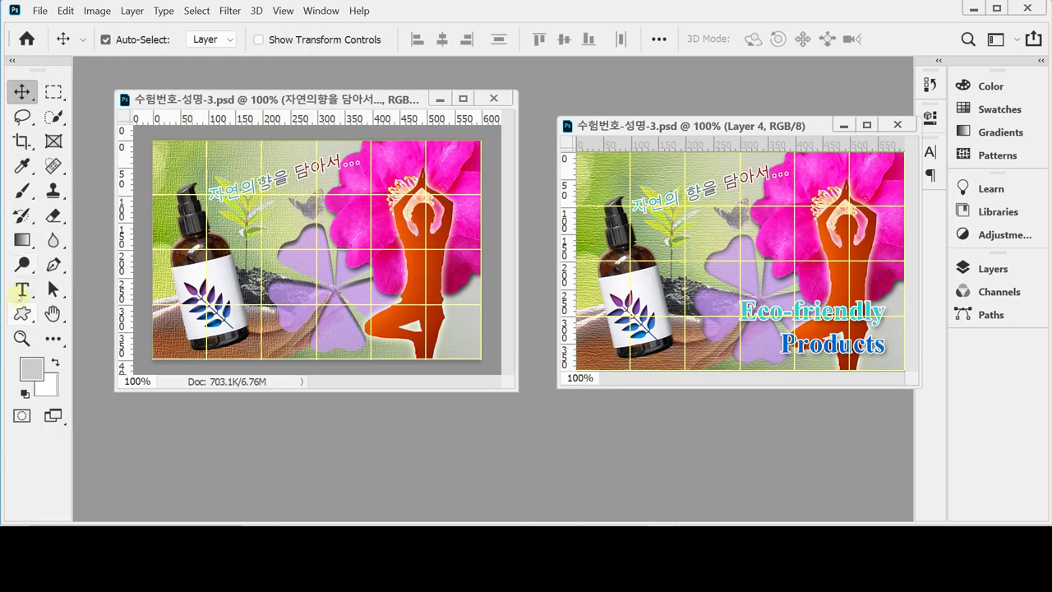
Start a new right-aligned text line over the purple flower shape in Times New Roman Bold
left_click(22, 291)
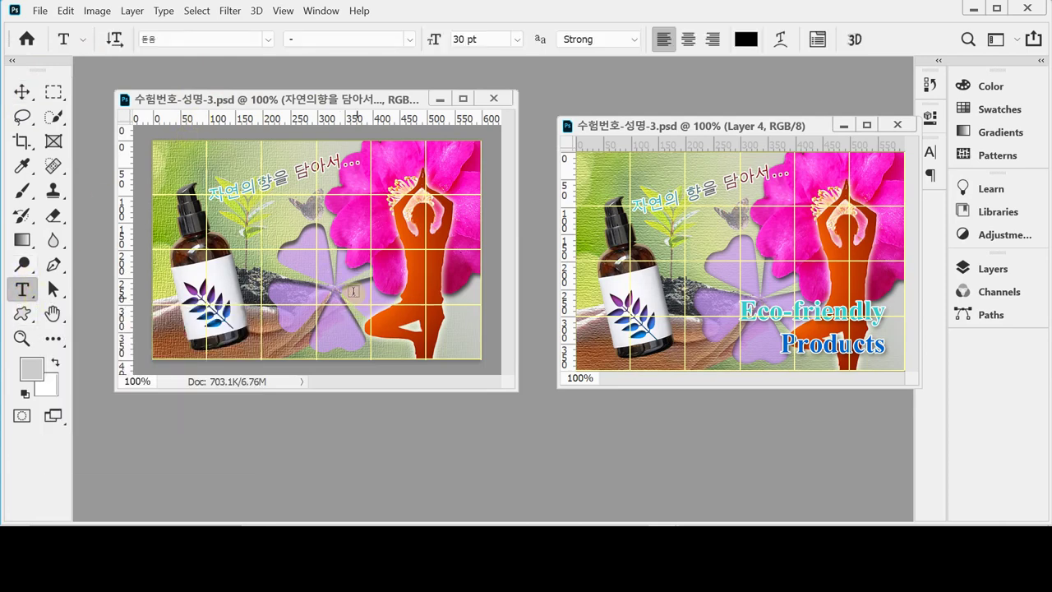
left_click(321, 293)
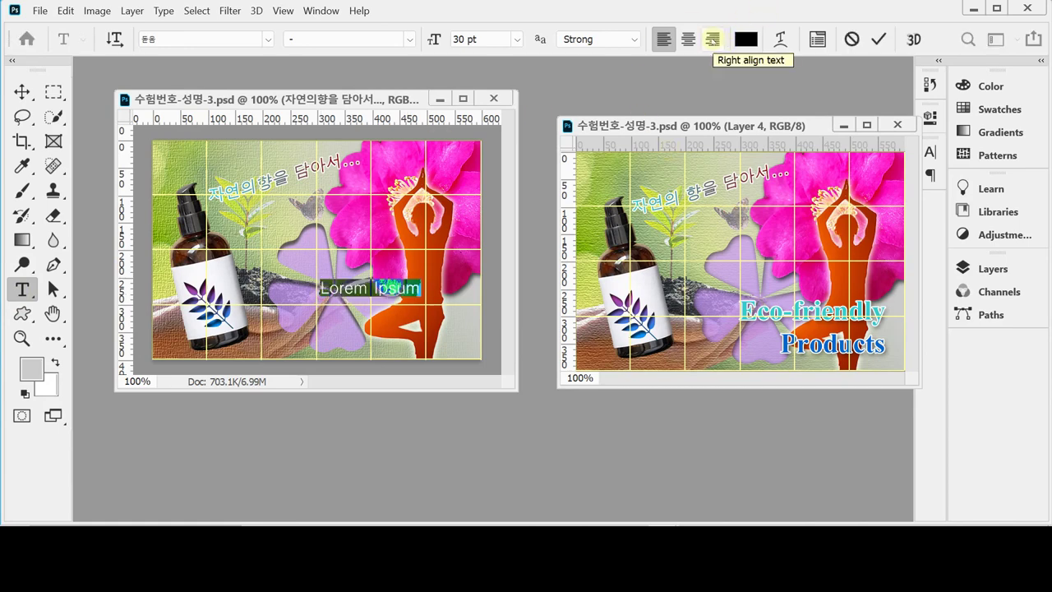
left_click(711, 39)
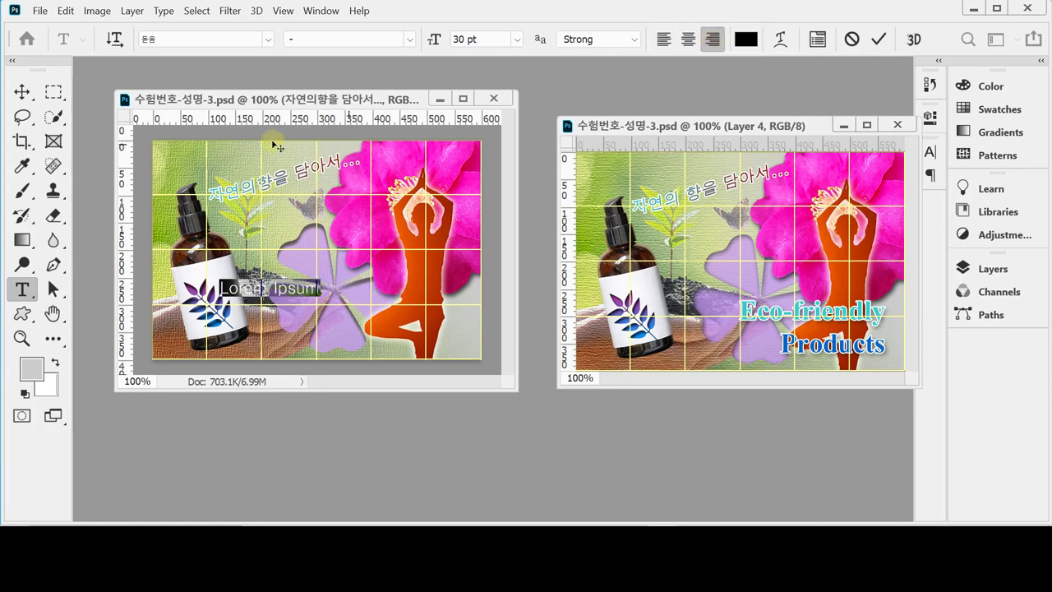
left_click(203, 38)
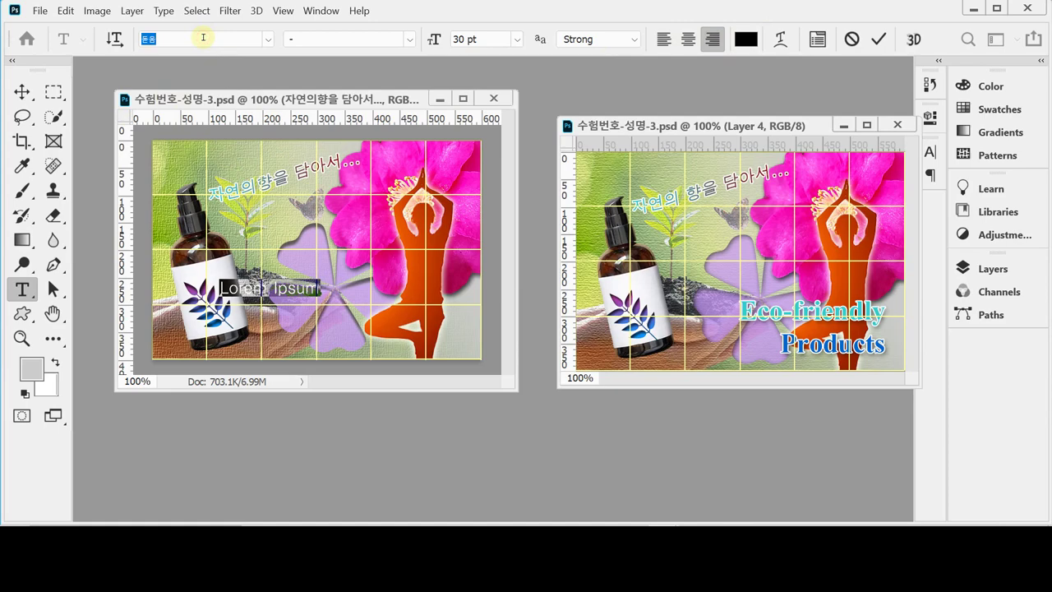
type("tim")
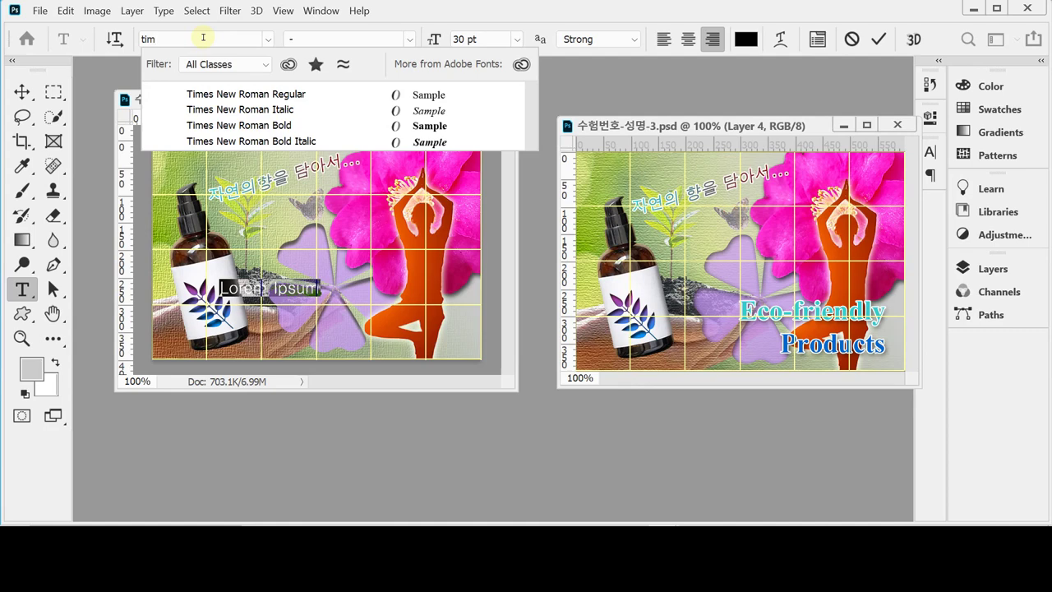
left_click(219, 125)
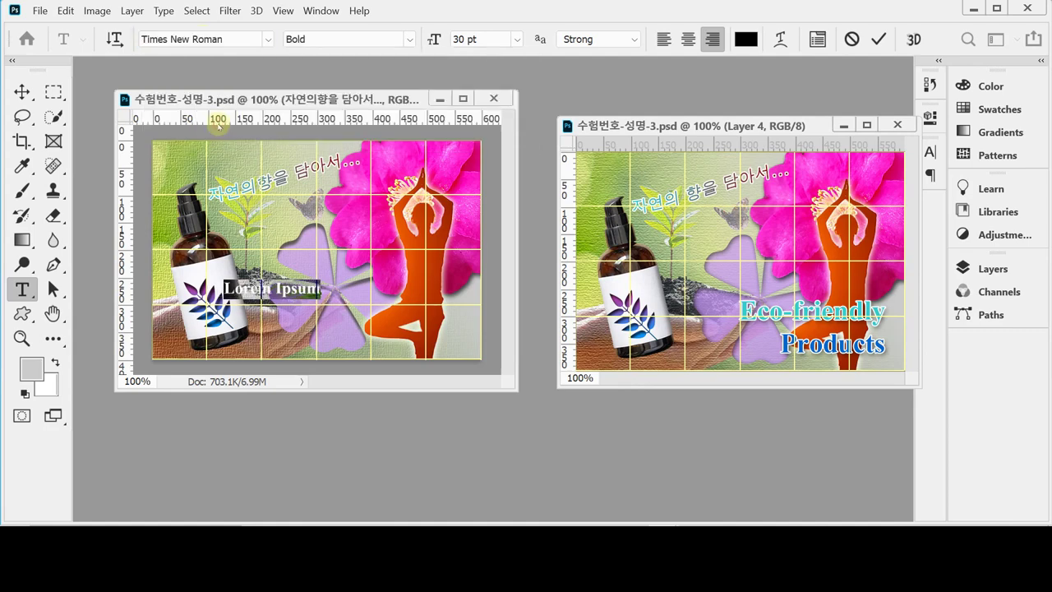
Set the new text's size to 50 pt and its color to teal (3cc)
left_click(489, 37)
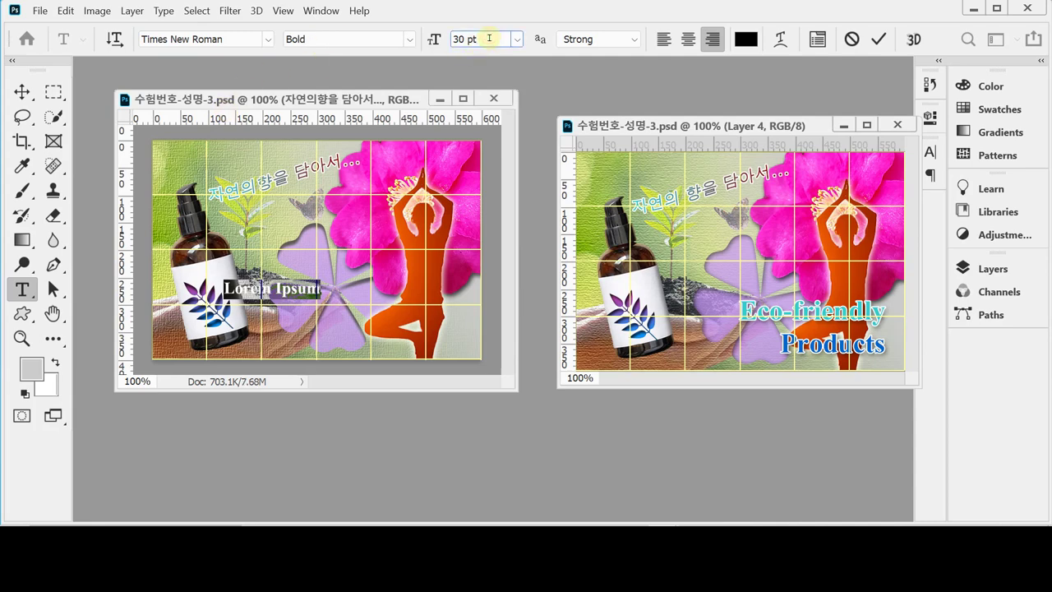
left_click_drag(489, 38, 386, 34)
type("50")
key("Return")
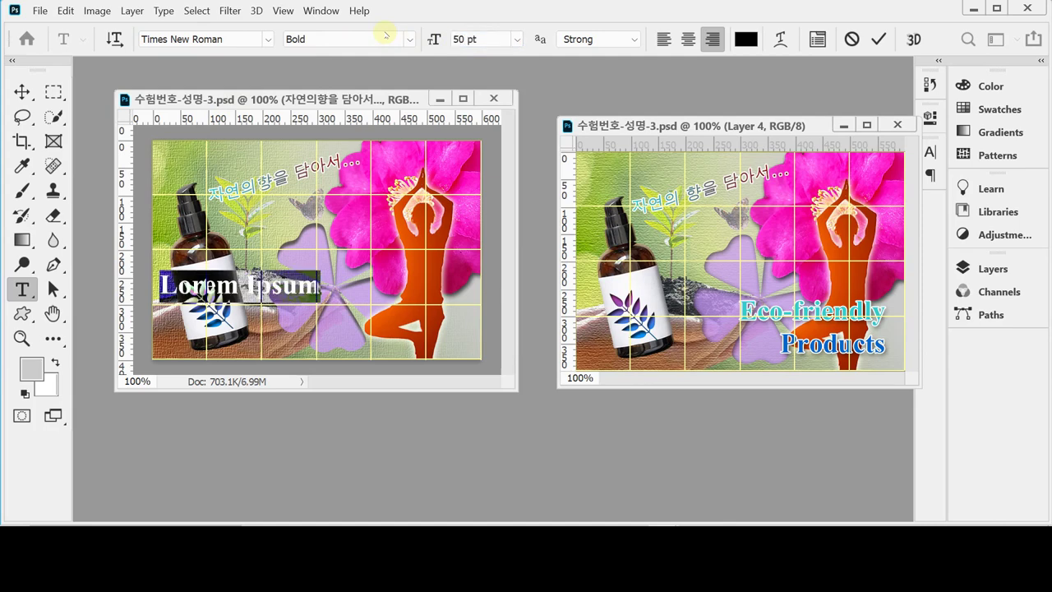
left_click(745, 39)
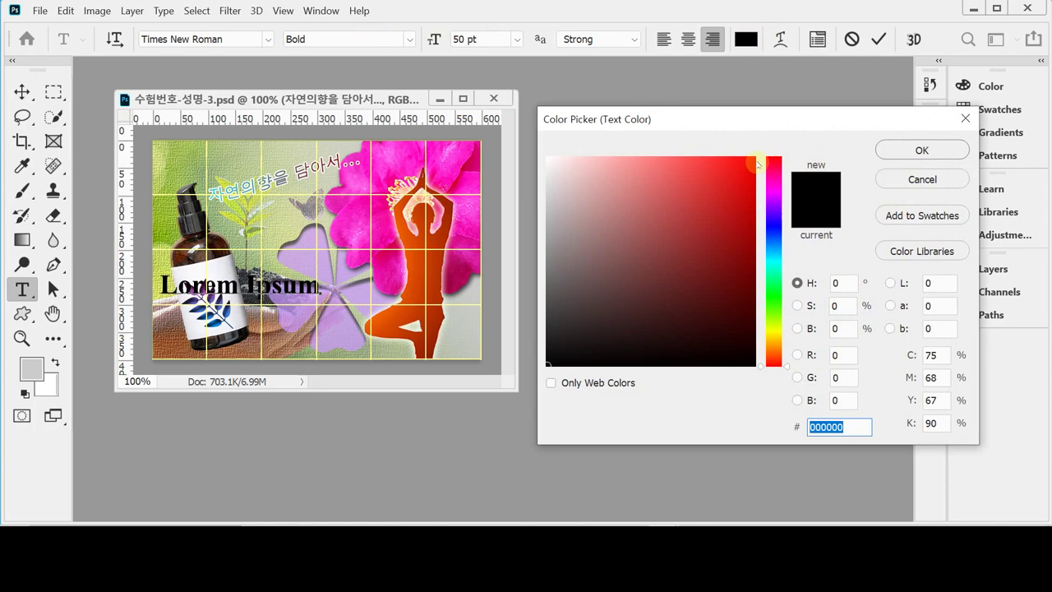
type("3cc")
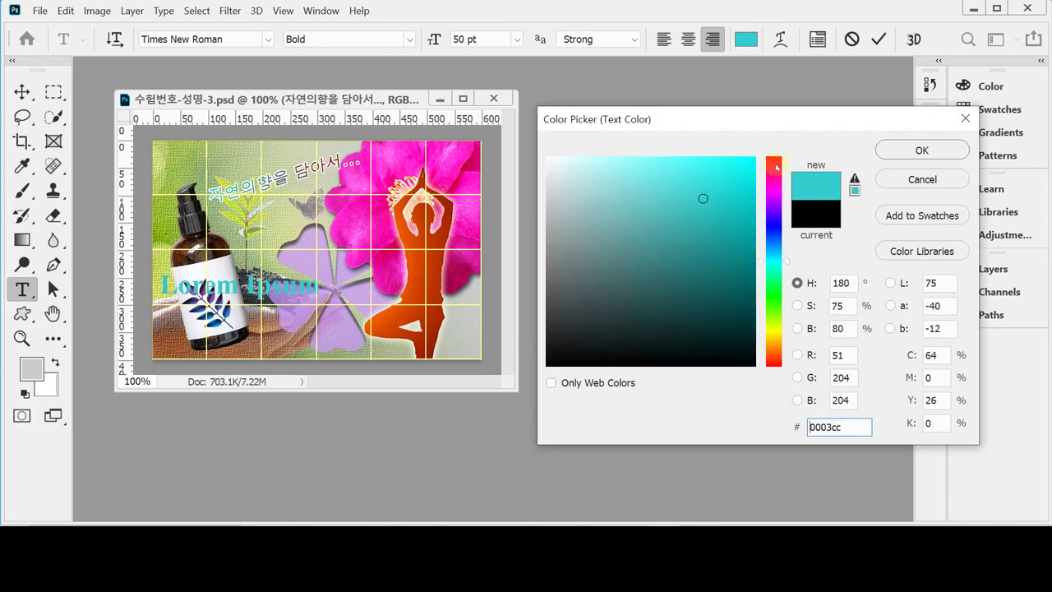
key("Return")
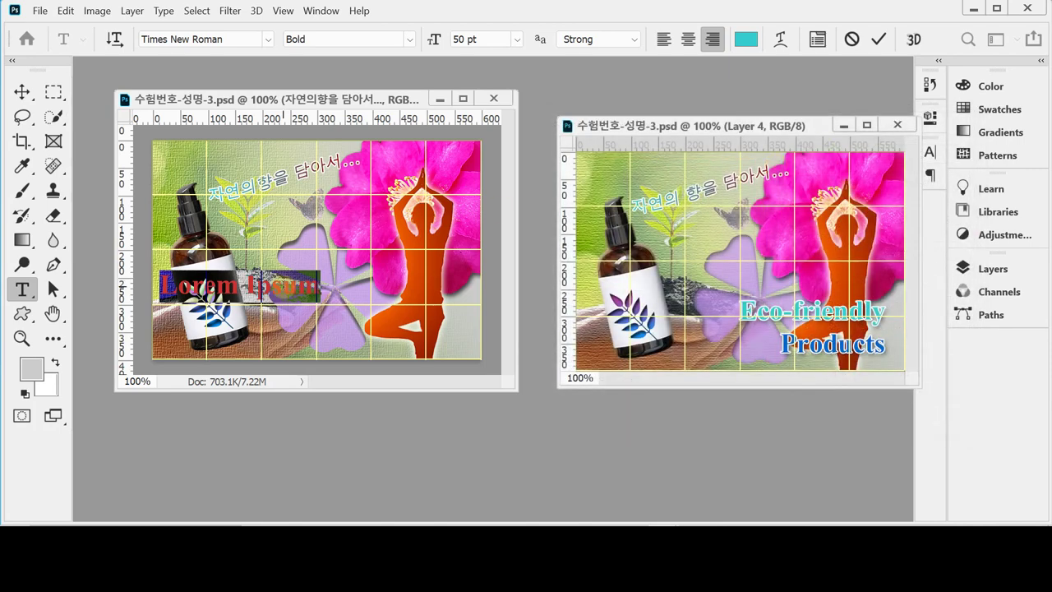
Move the placeholder text to the lower right of the composition, across the legs of the orange yoga figure
left_click(284, 289)
left_click_drag(431, 312, 491, 335)
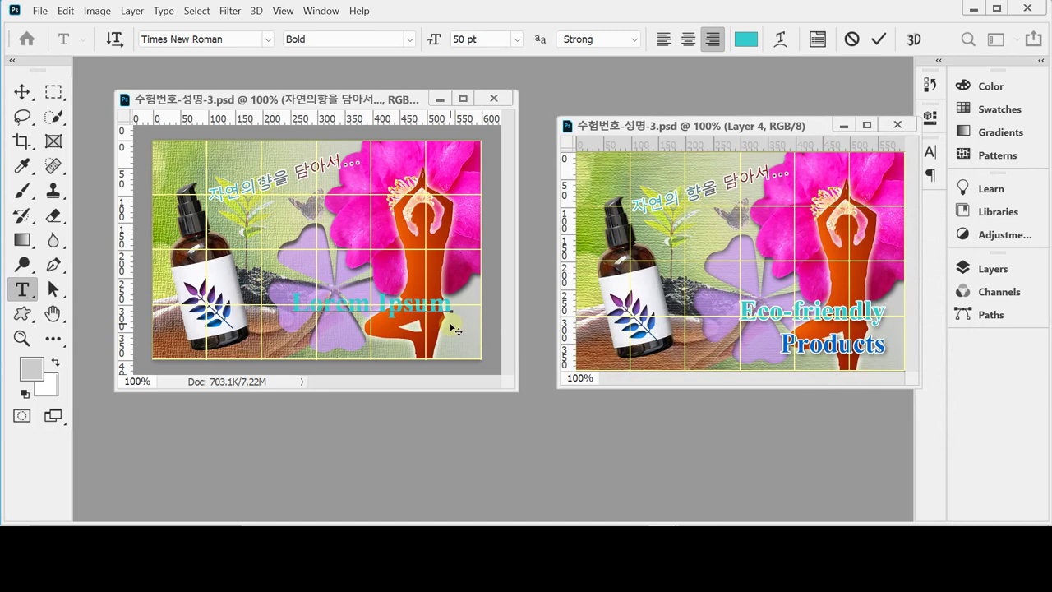
left_click(451, 326)
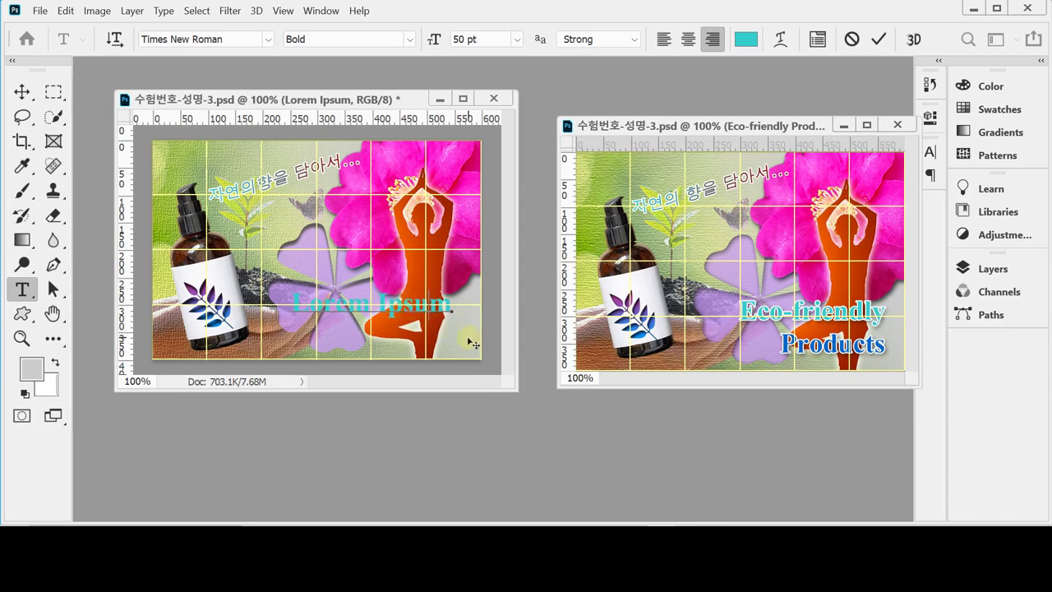
left_click_drag(471, 344, 469, 334)
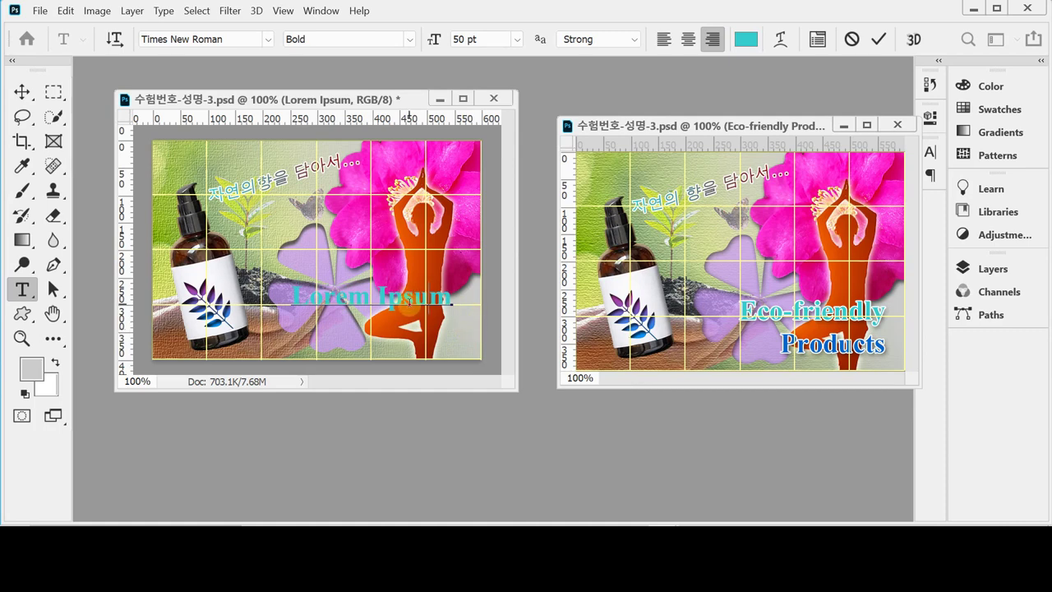
Replace the placeholder with "Eco-friendly Products" on two lines and color the word "Products" blue (06c)
triple_click(410, 307)
type("Eco-friendly Products")
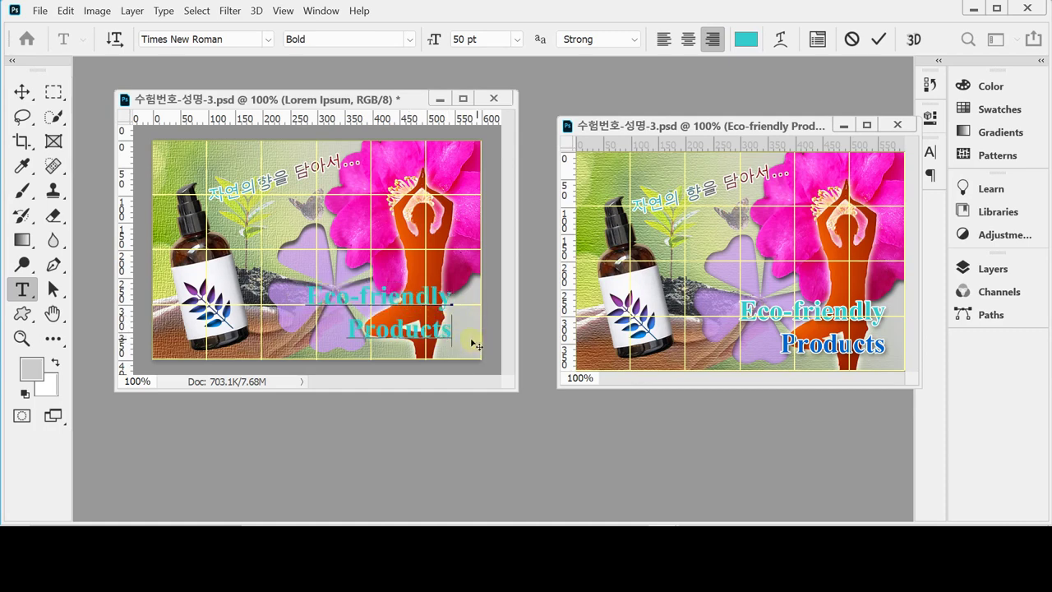
double_click(400, 337)
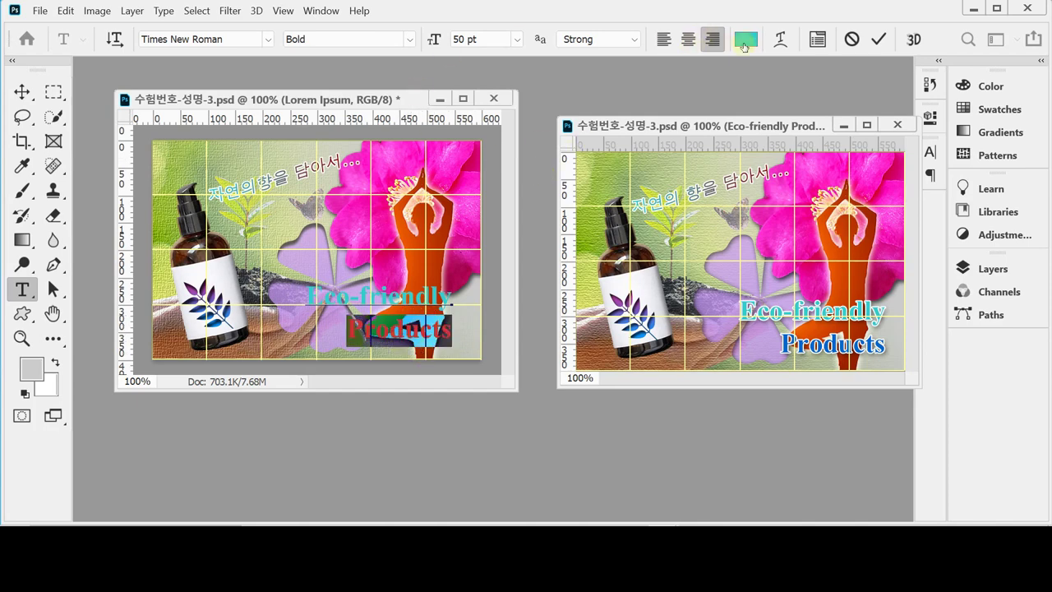
left_click(746, 39)
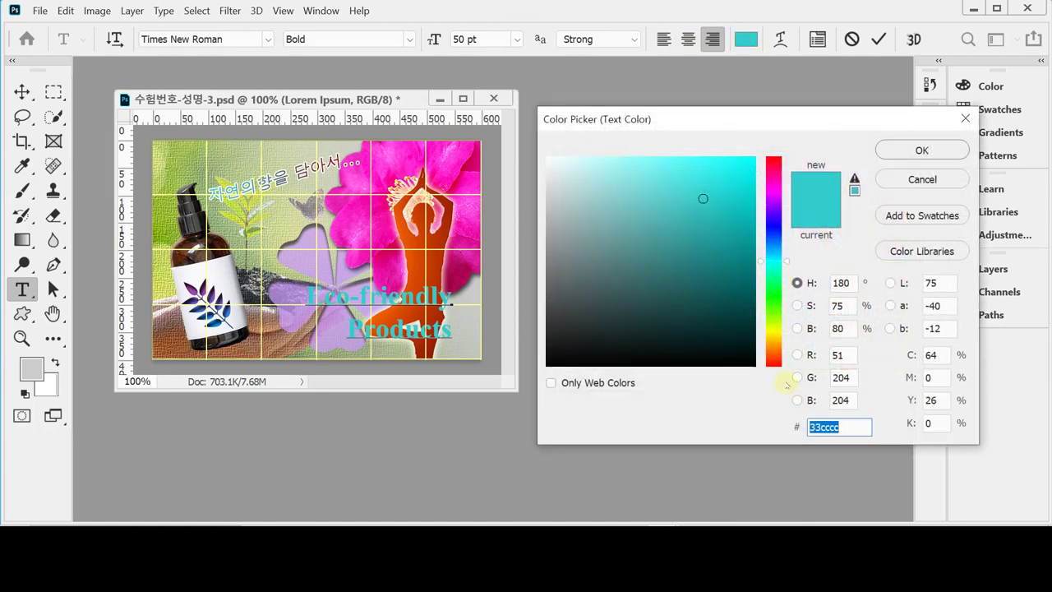
type("0")
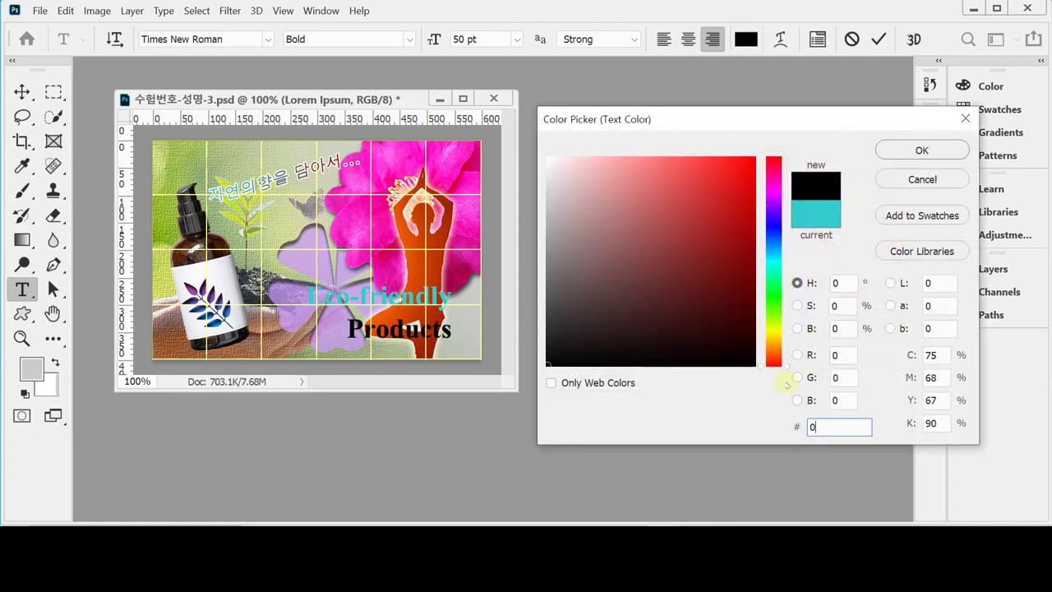
type("6c")
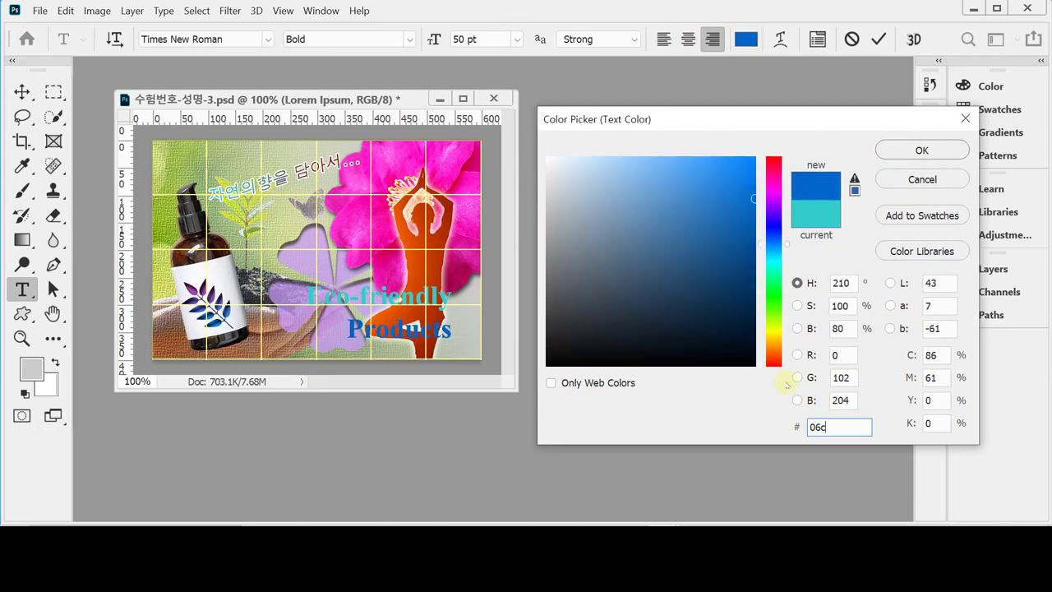
key("Return")
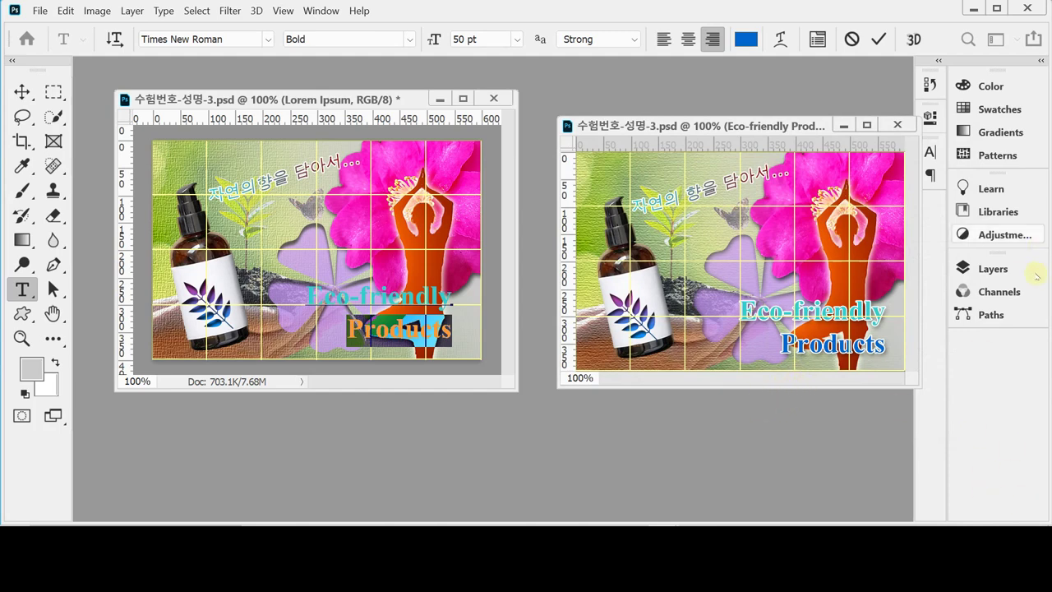
Apply a 2 px white outside stroke and a drop shadow to the "Eco-friendly Products" text layer
left_click(992, 268)
left_click(765, 459)
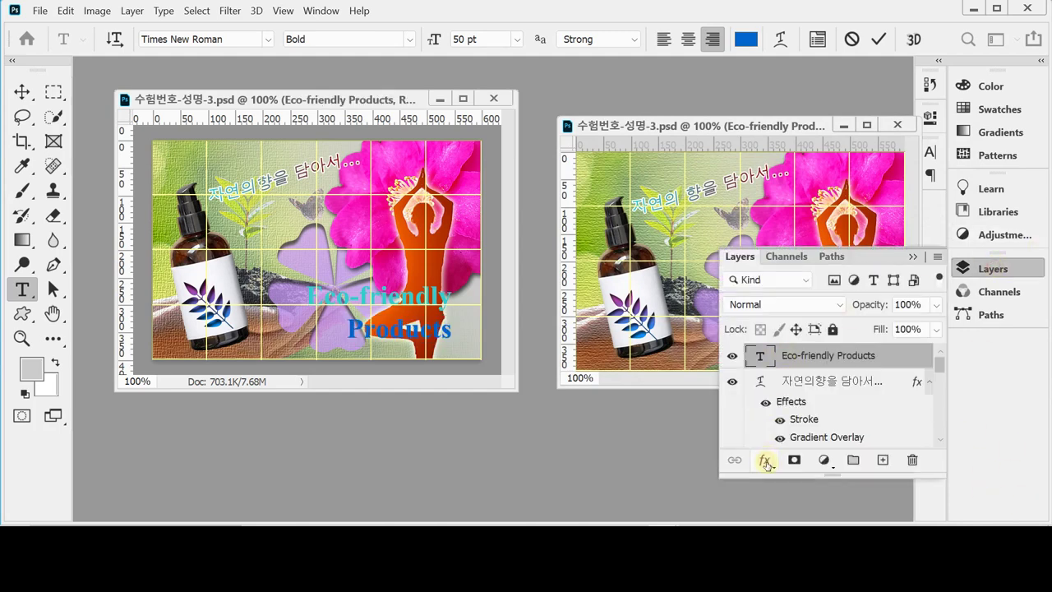
left_click(765, 462)
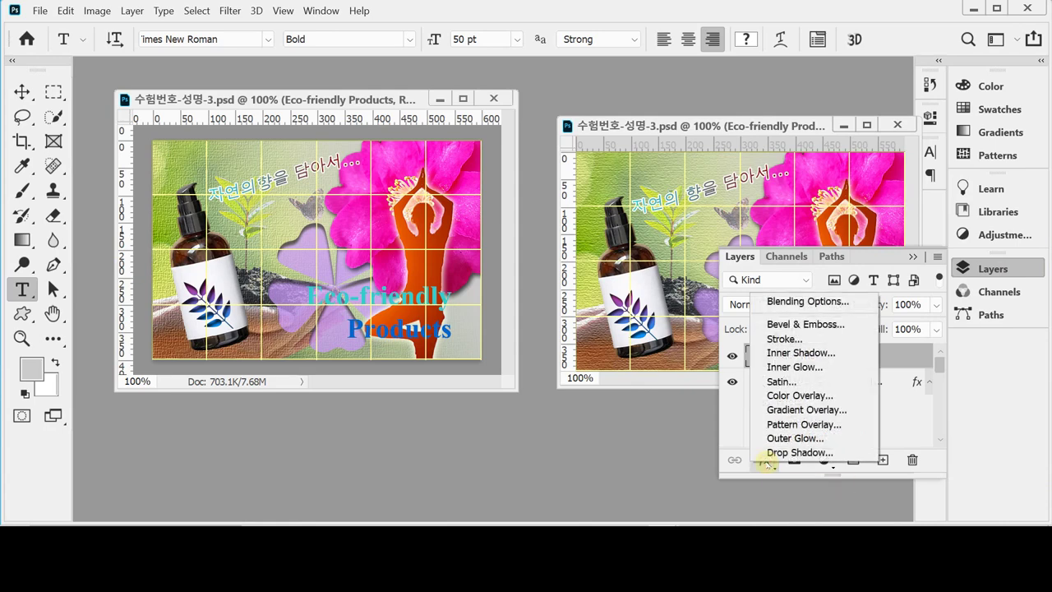
left_click(835, 340)
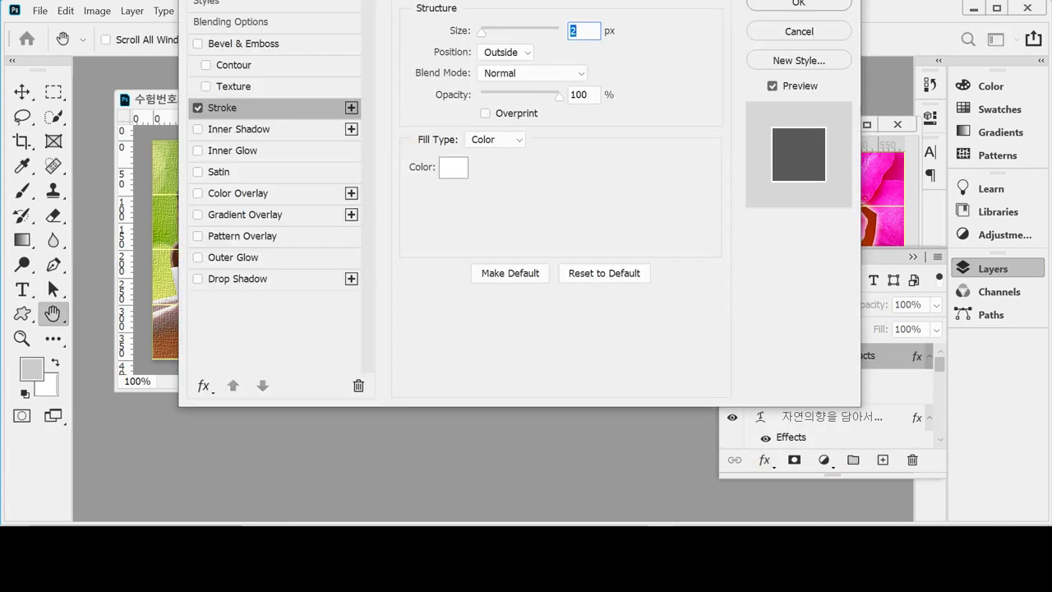
left_click_drag(565, 0, 784, 94)
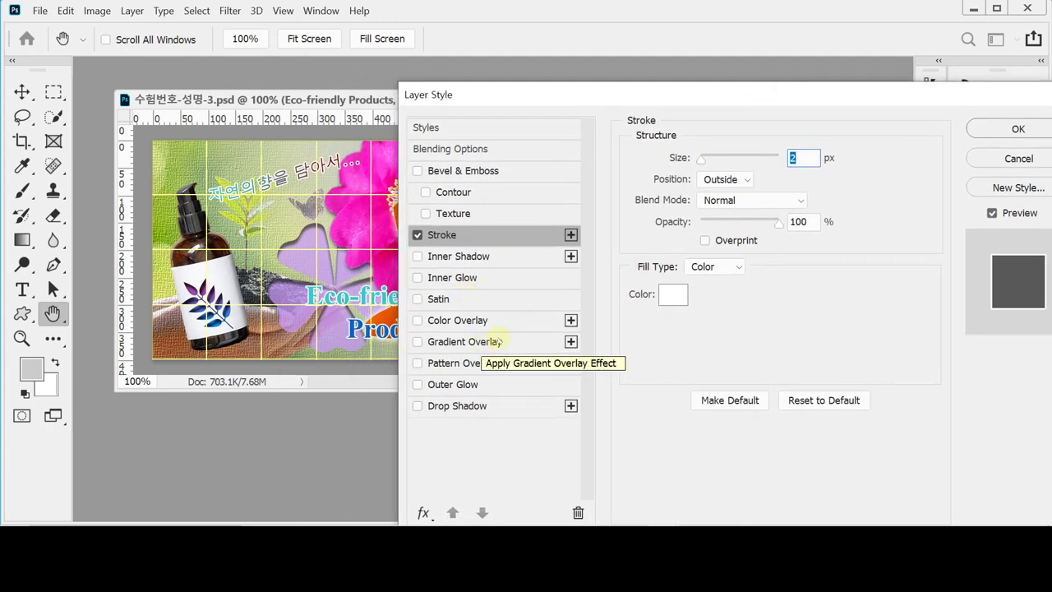
left_click(462, 406)
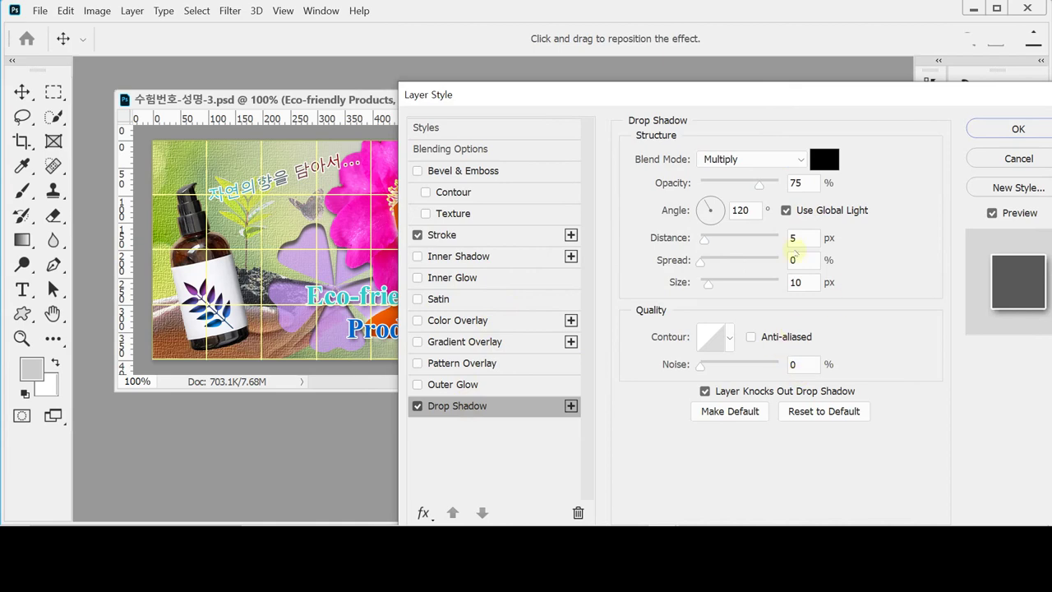
left_click(1017, 132)
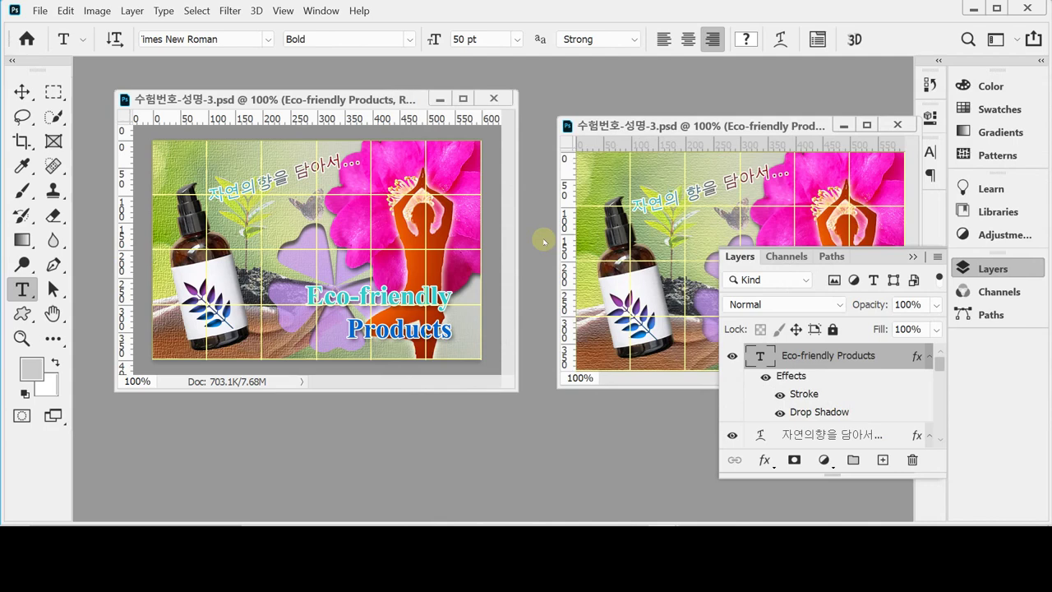
left_click(995, 269)
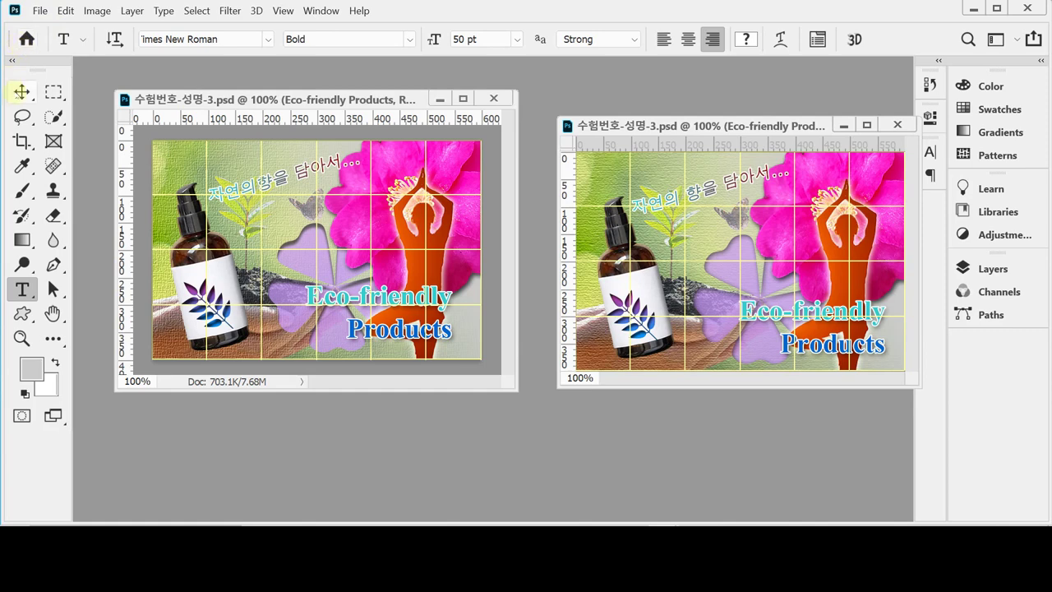
Move the "Eco-friendly Products" text about 16 px right and 6 px down to match the reference placement
left_click(22, 92)
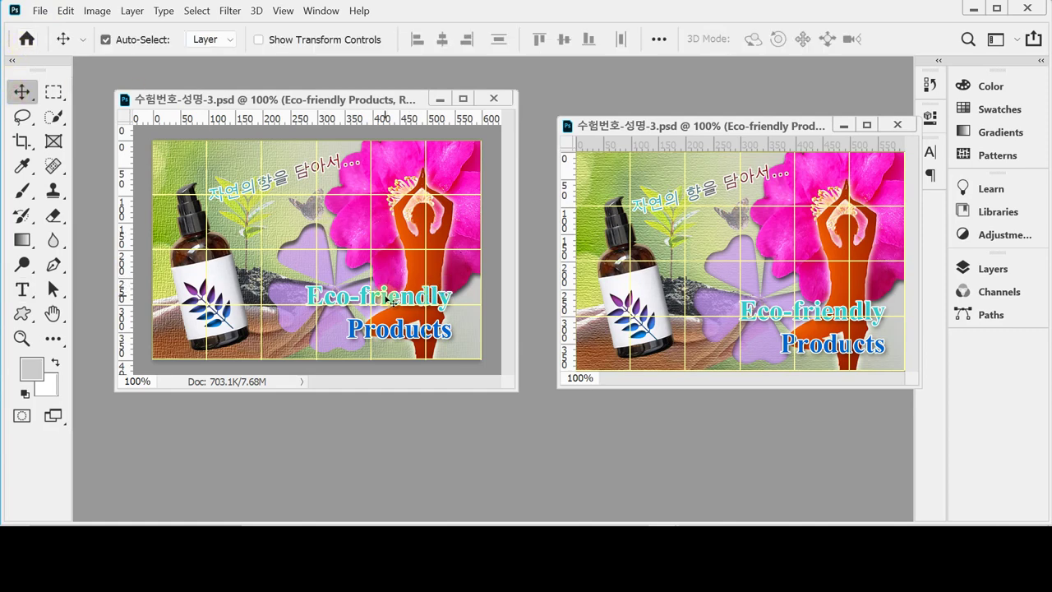
left_click_drag(392, 303, 396, 302)
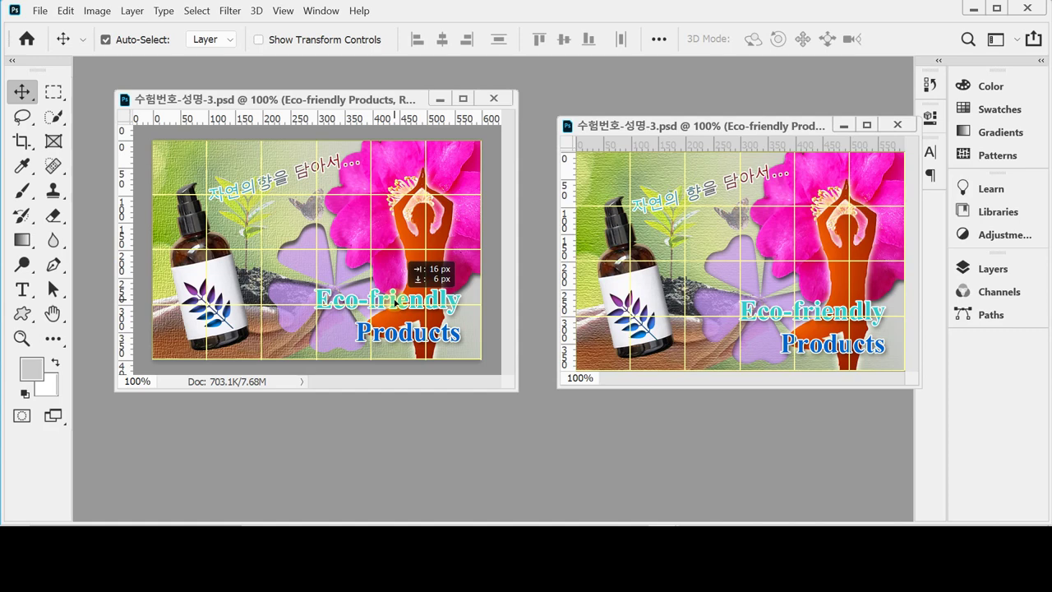
left_click_drag(395, 303, 396, 302)
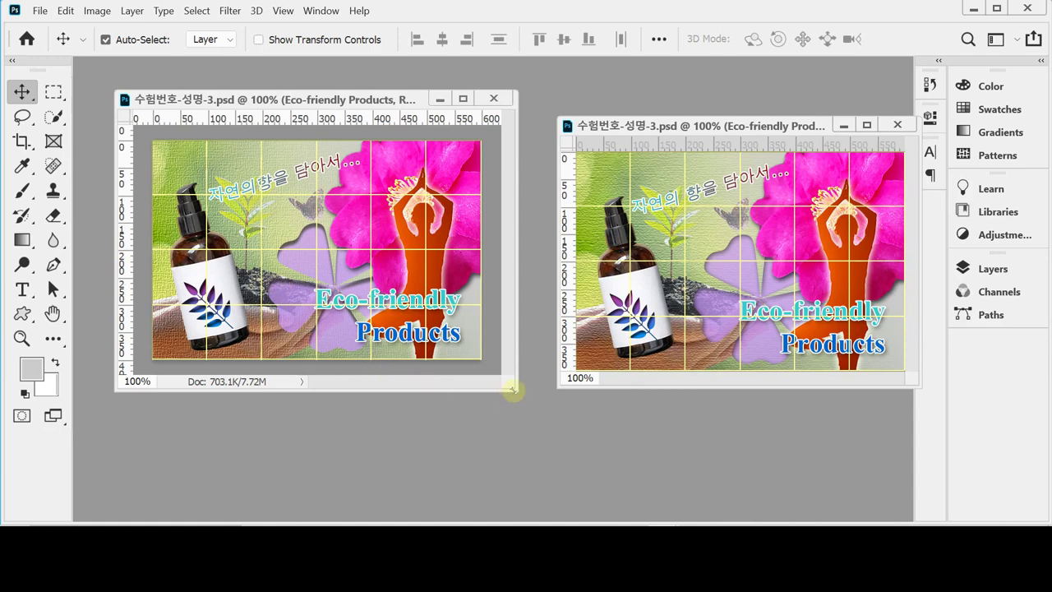
Enlarge the working document's window slightly and hide its grid
left_click_drag(512, 390, 516, 393)
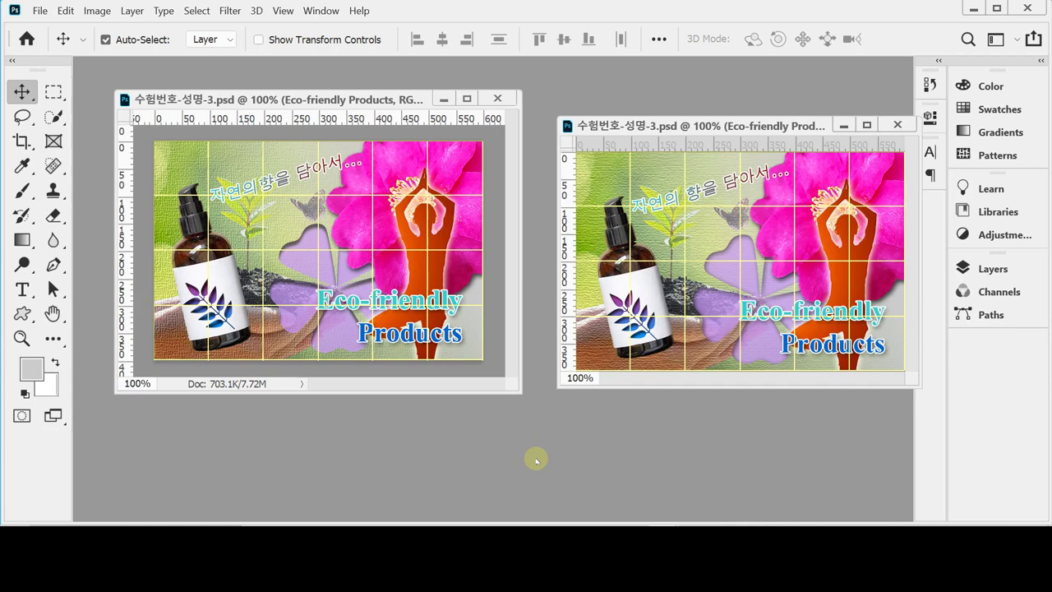
key("ctrl")
key("ctrl+apostrophe")
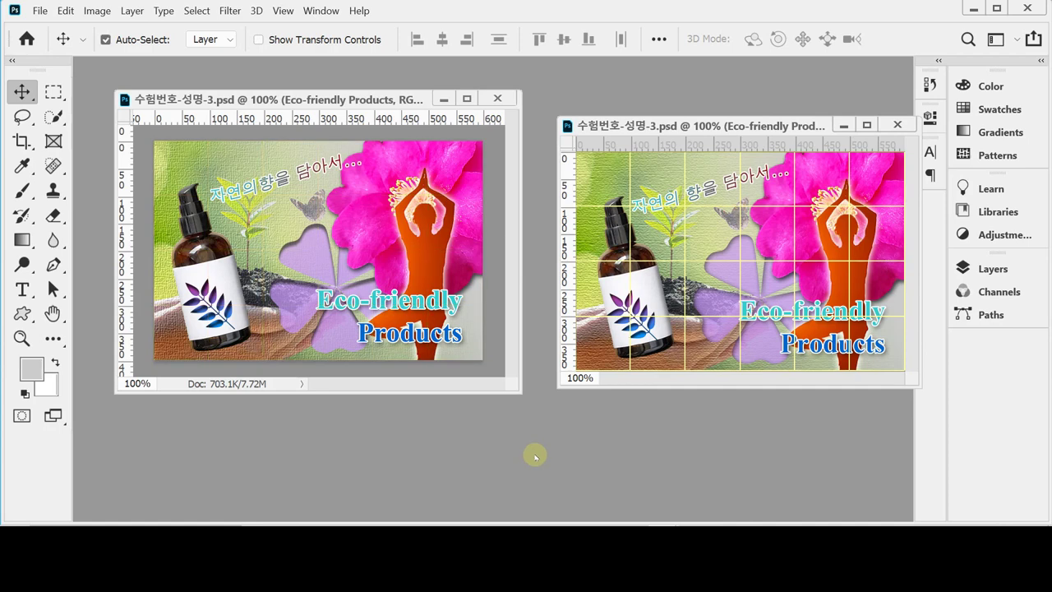
Start saving the working document under a different format, choosing the GTQ folder inside Documents (문서) as the destination
key("ctrl")
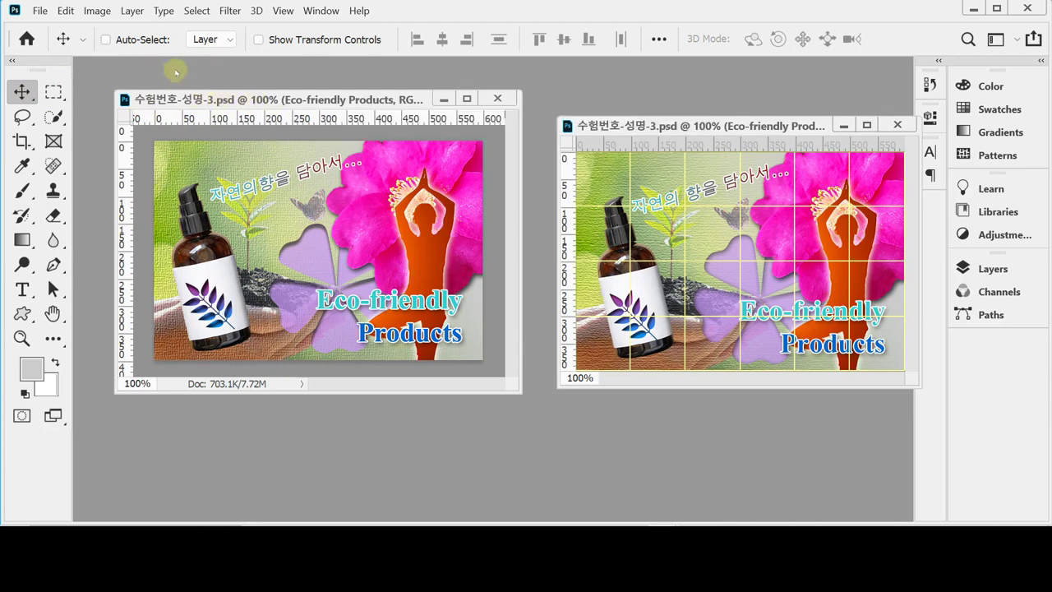
key("ctrl+shift+s")
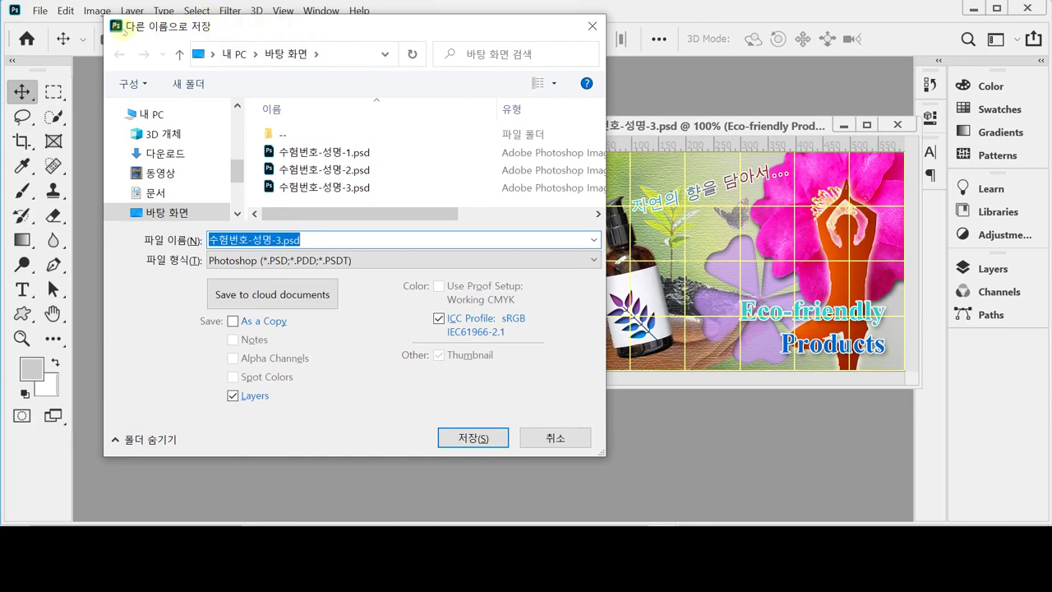
left_click(155, 194)
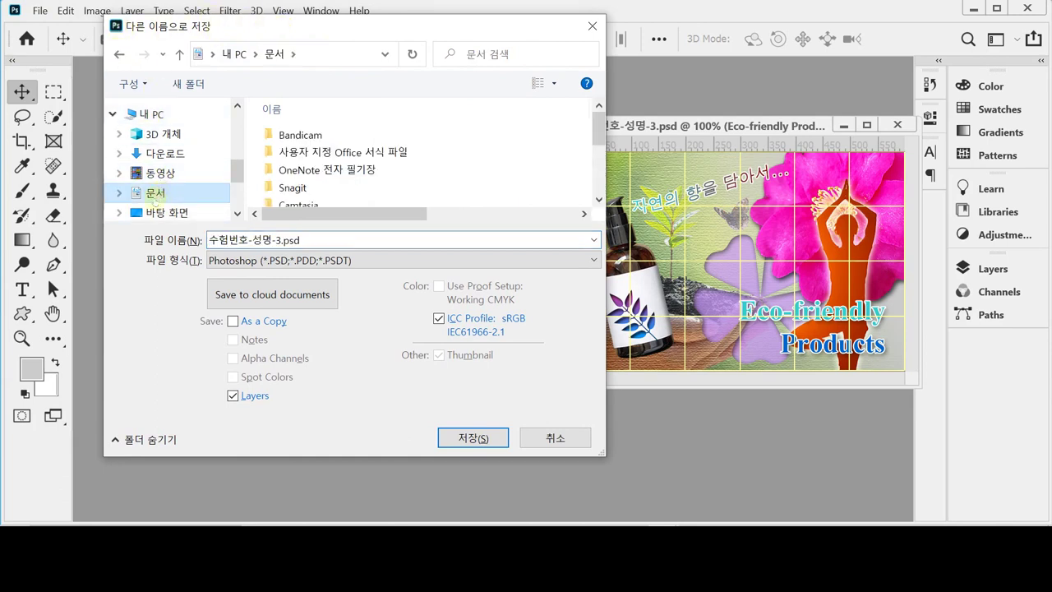
scroll(489, 143, "down", 2)
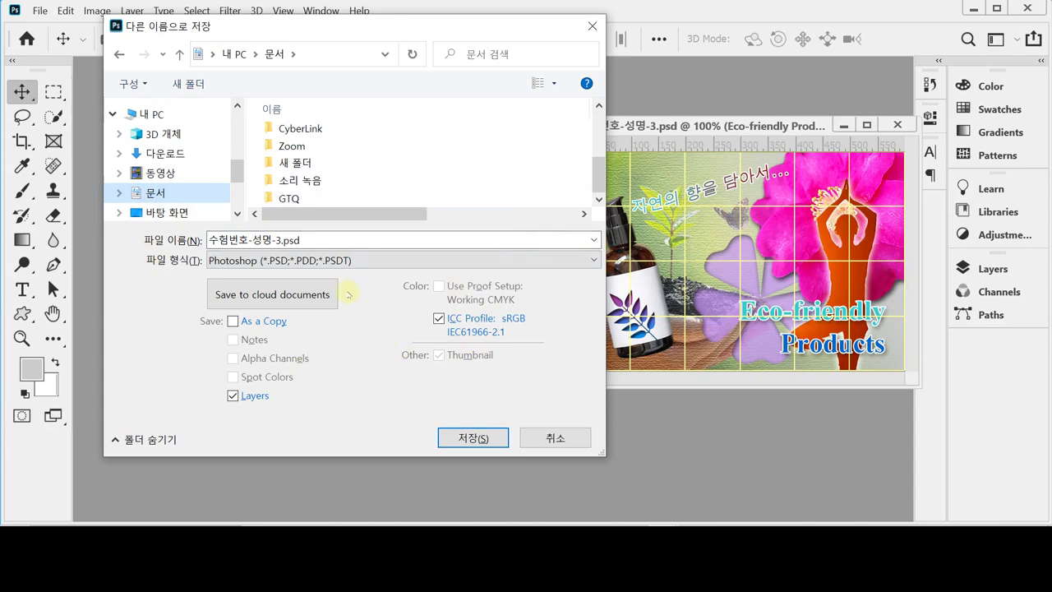
double_click(289, 198)
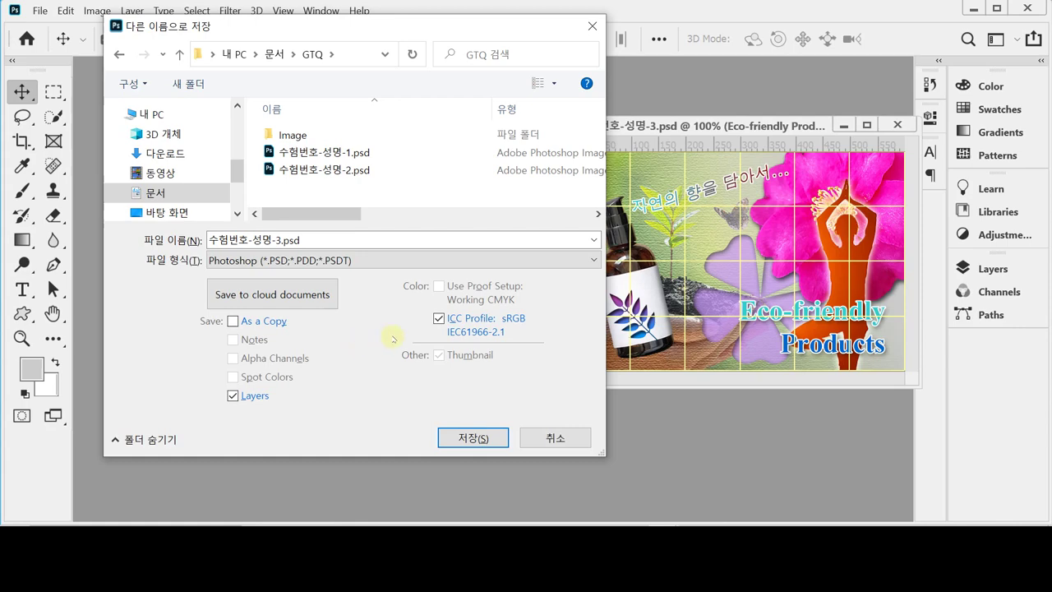
Save the composition in JPEG format as 수험번호-성명-3.jpg with High quality (8) and the Baseline ("Standard") option
left_click(279, 259)
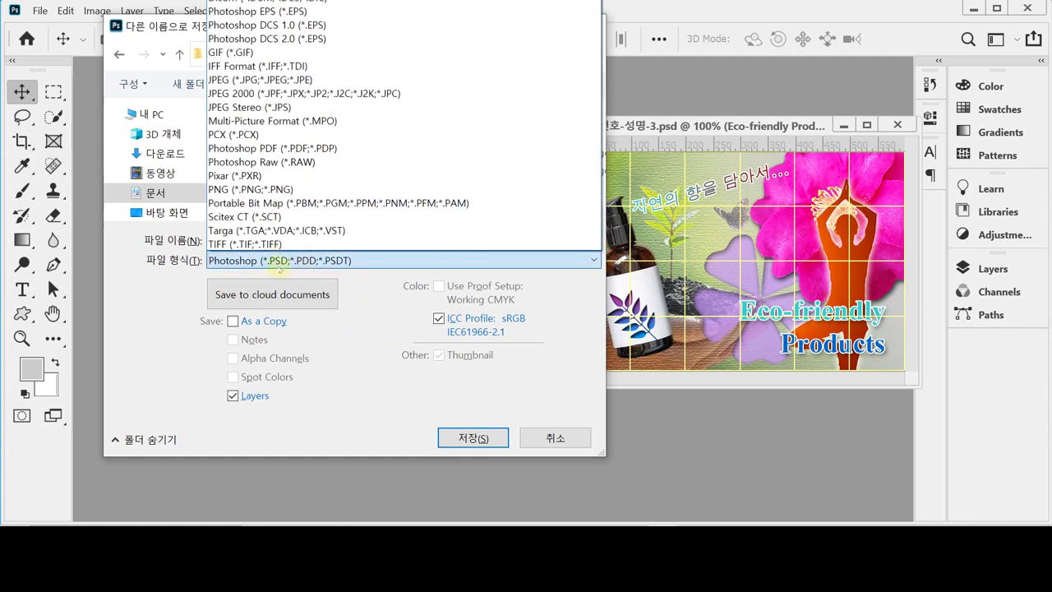
left_click(263, 79)
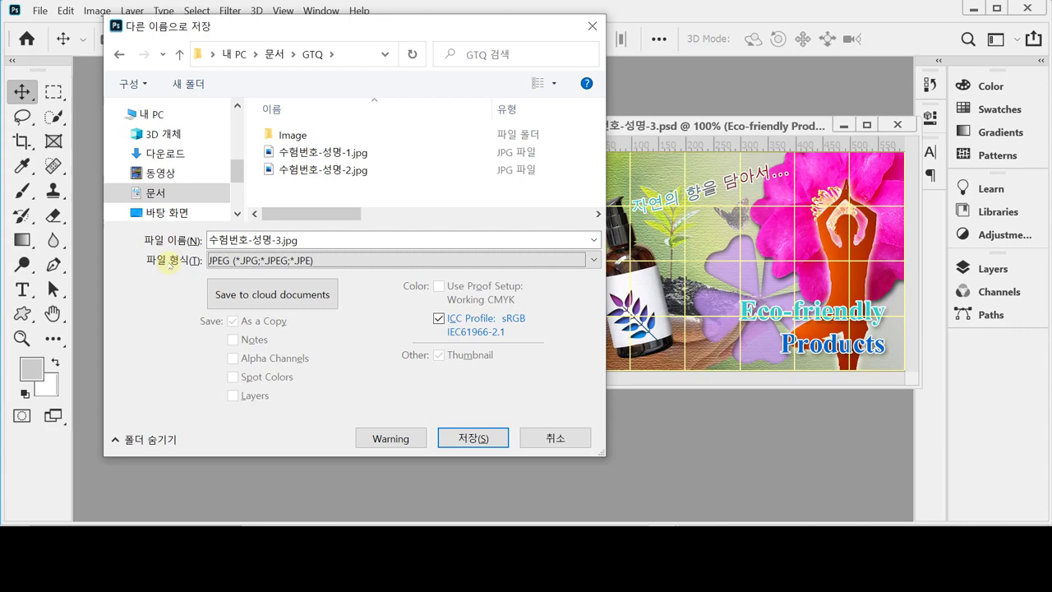
left_click(220, 261)
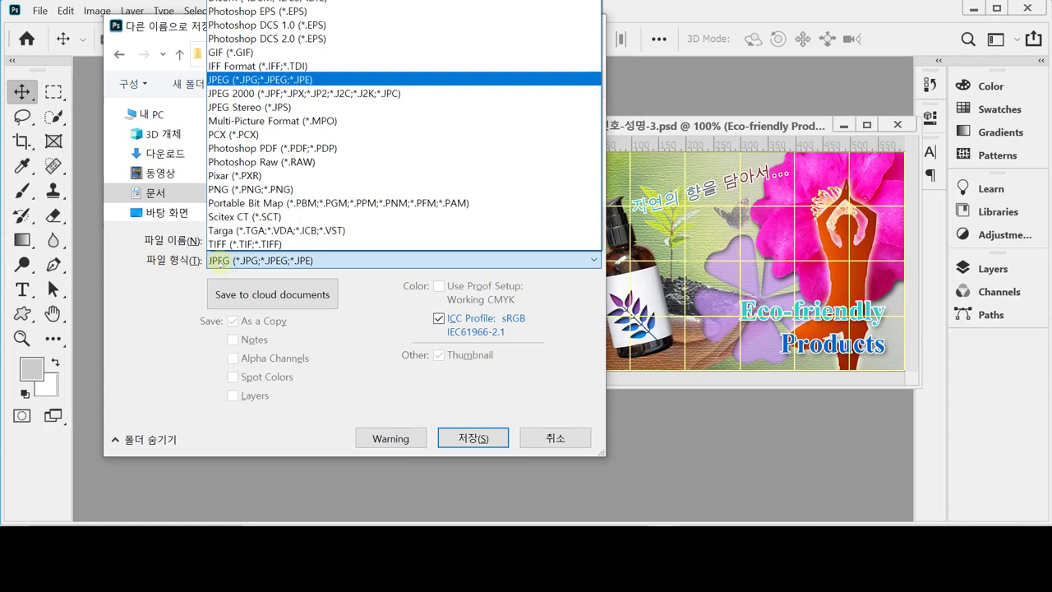
left_click(220, 261)
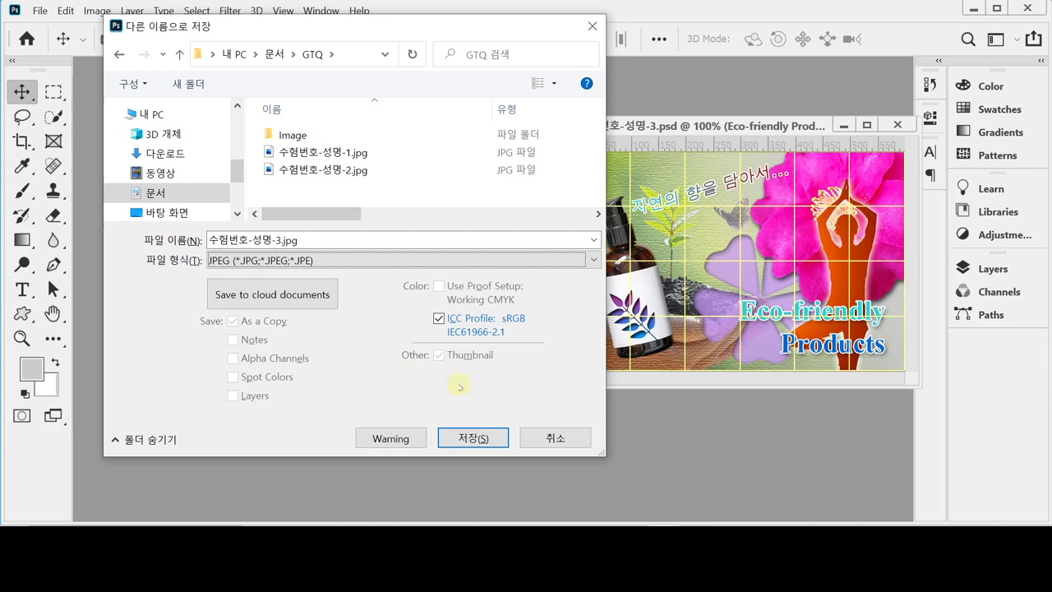
left_click(472, 437)
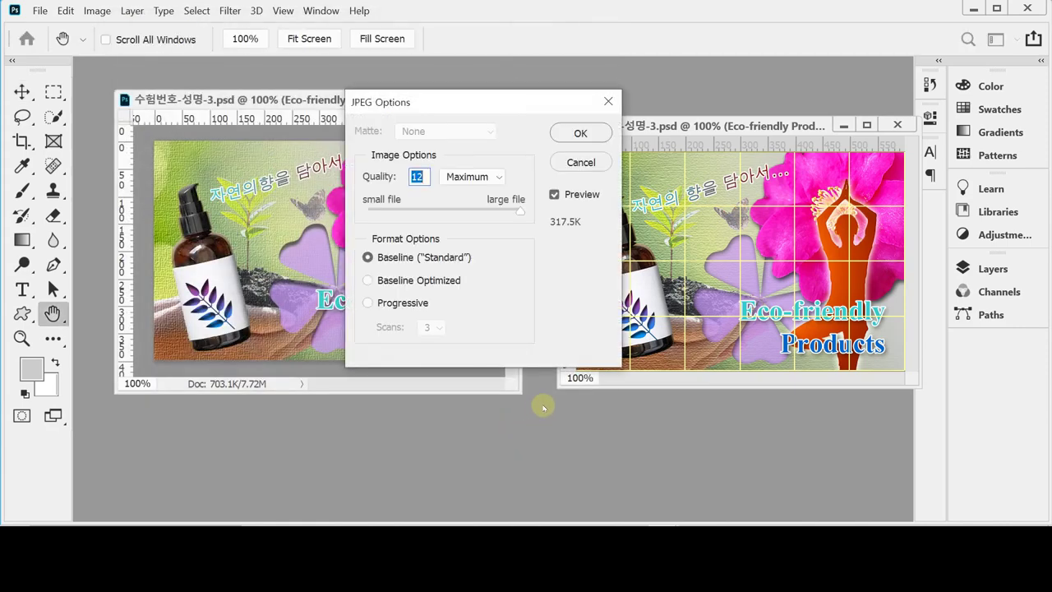
left_click(473, 177)
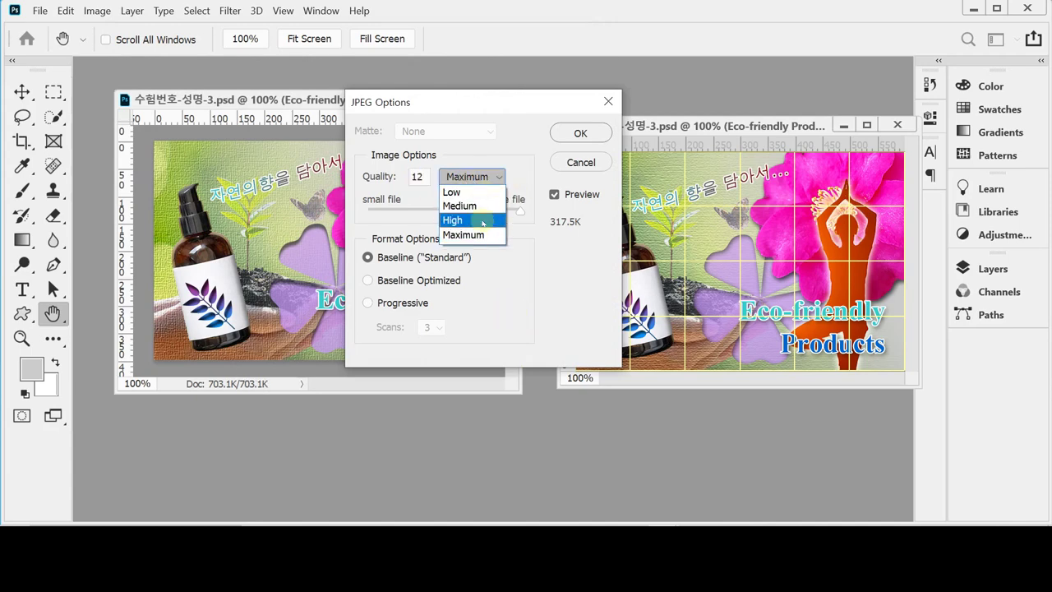
left_click(482, 220)
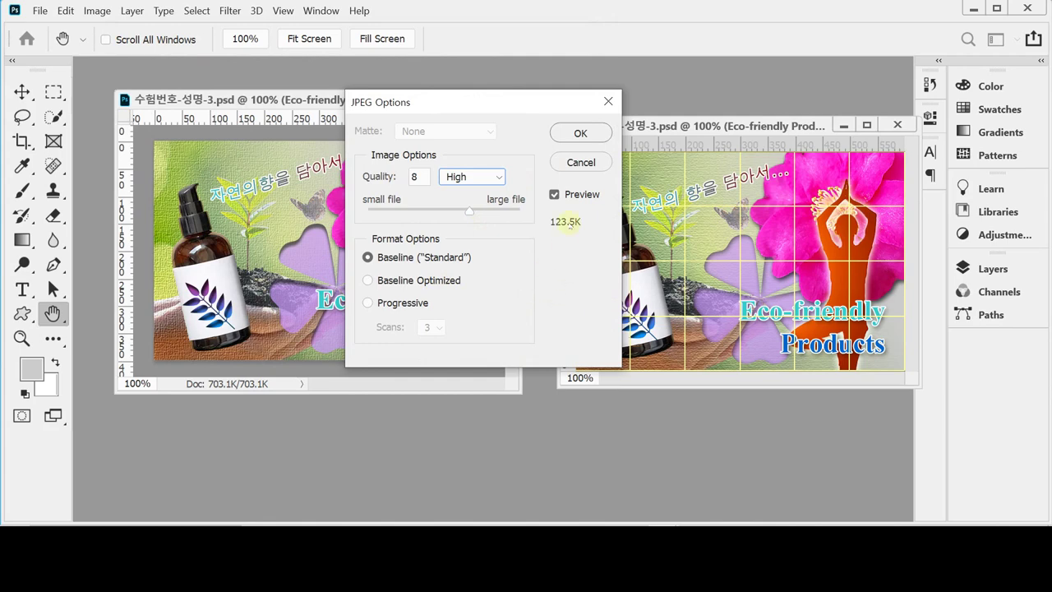
left_click(579, 134)
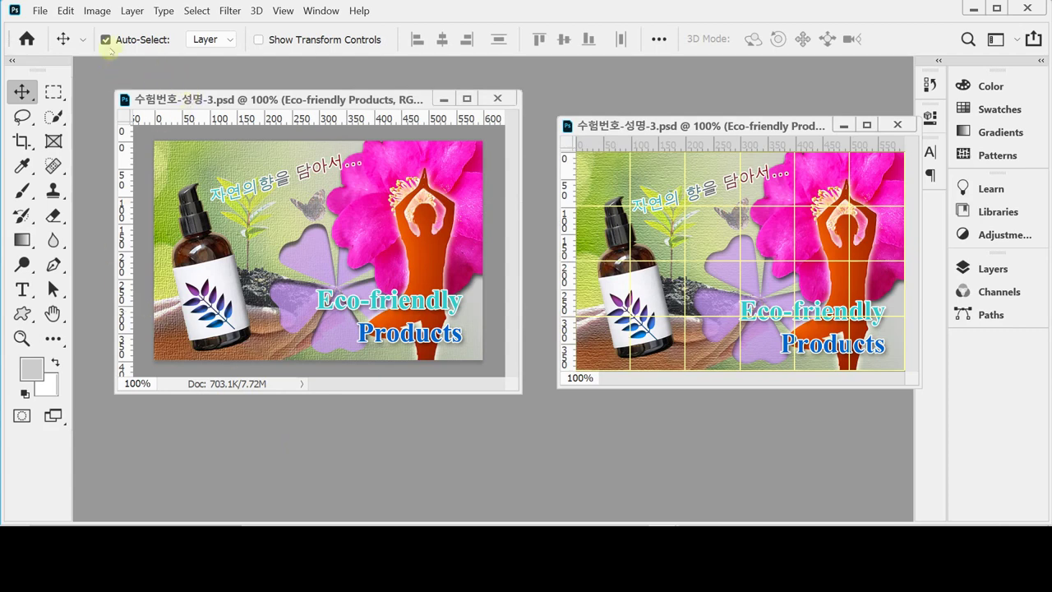
Resize the working document's image to 60 × 40 pixels with its proportions linked
left_click(99, 11)
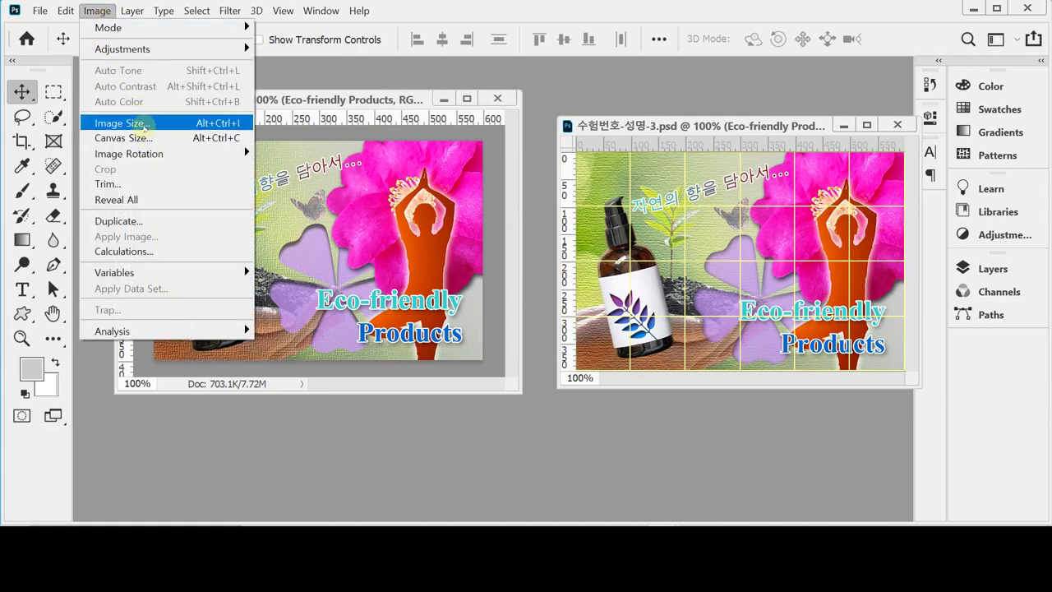
left_click(145, 125)
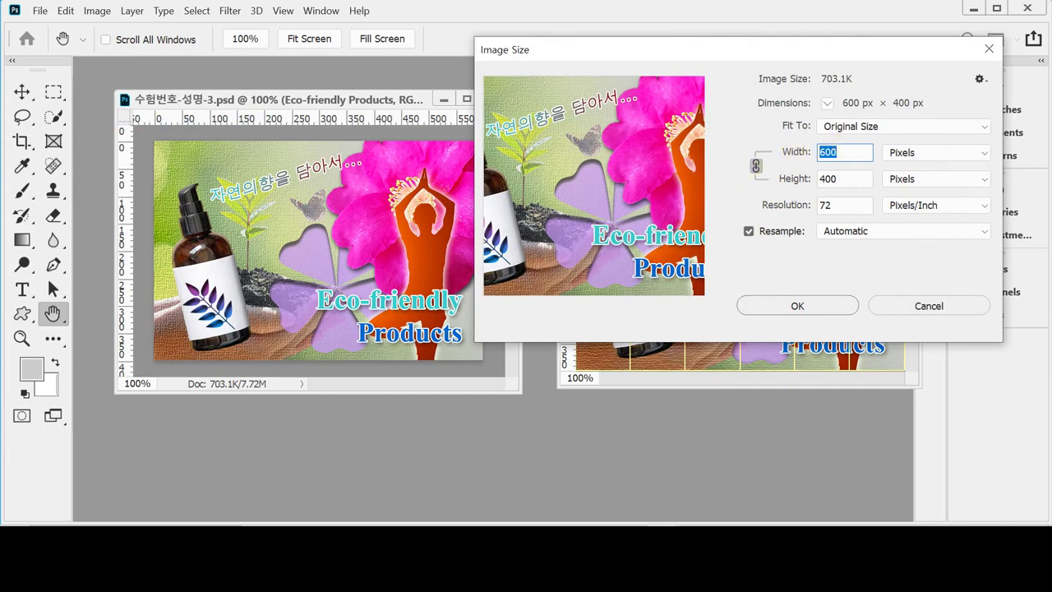
type("60")
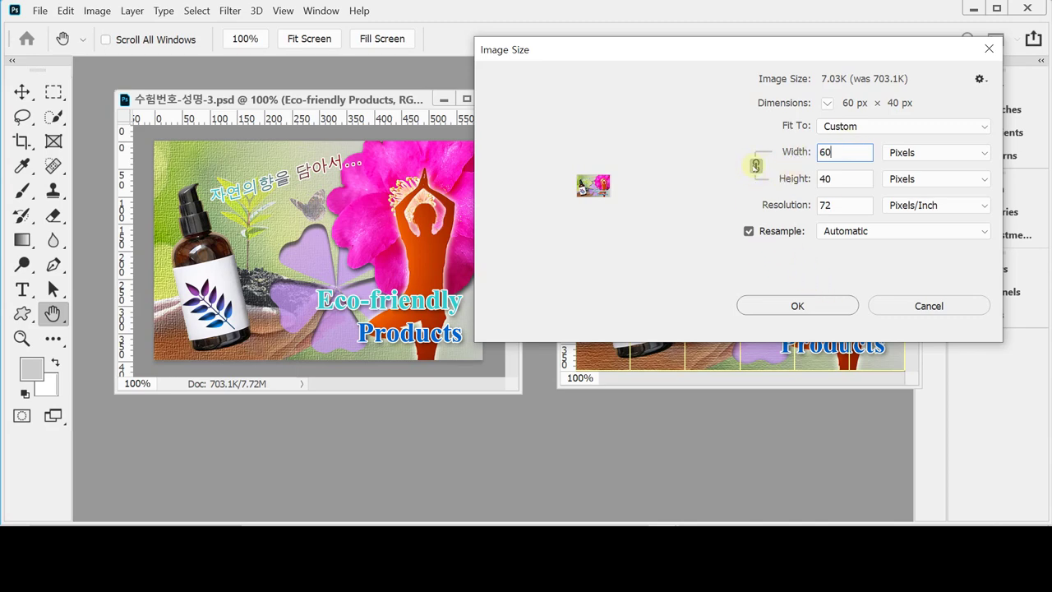
left_click(799, 306)
key("v")
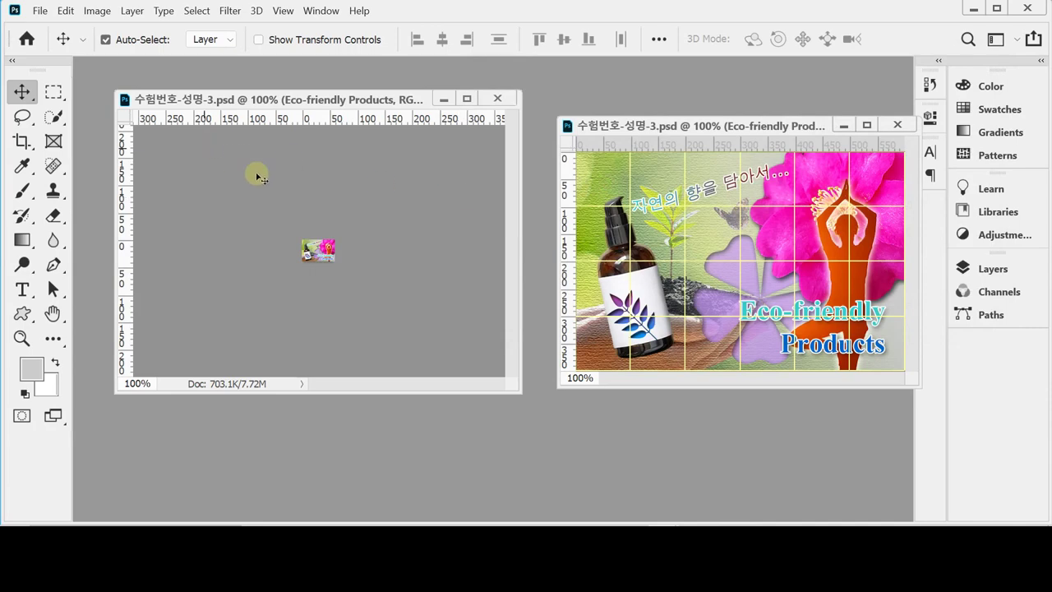
Save the reduced document as 수험번호-성명-3.psd in Photoshop format in the GTQ folder inside Documents (문서)
left_click(40, 10)
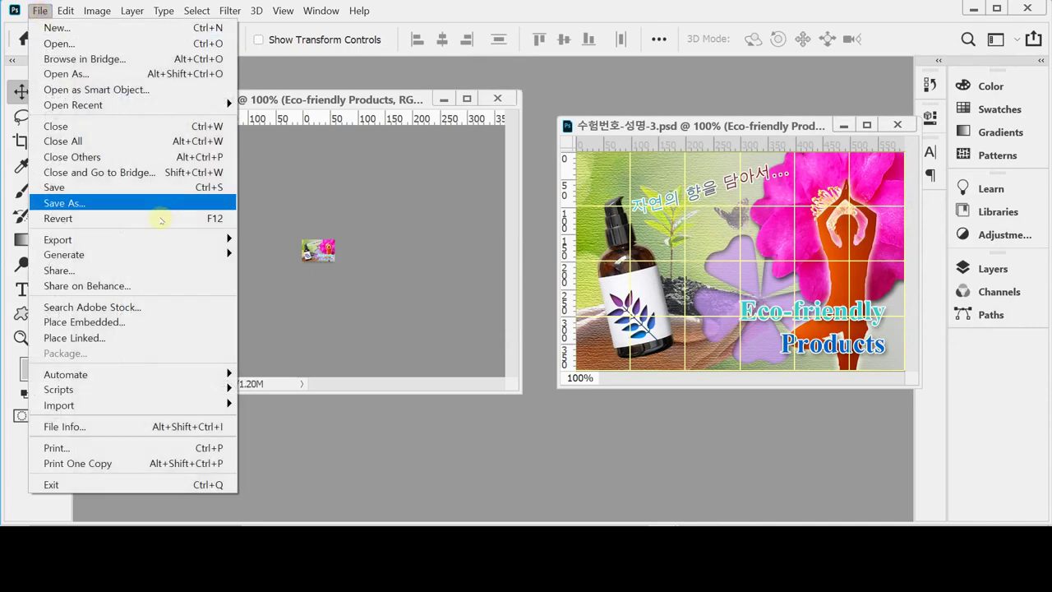
left_click(143, 204)
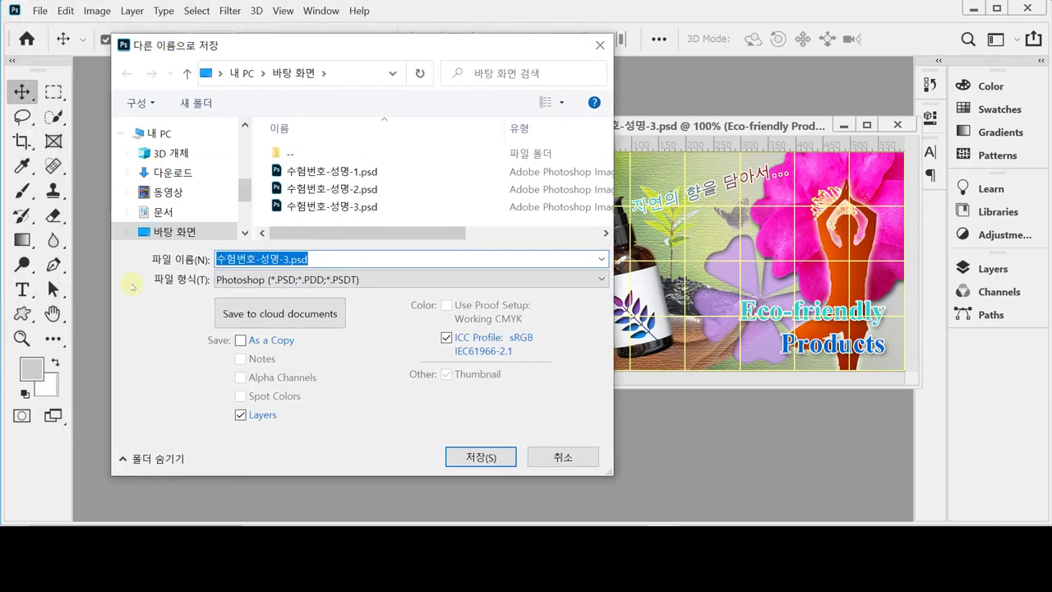
left_click(159, 211)
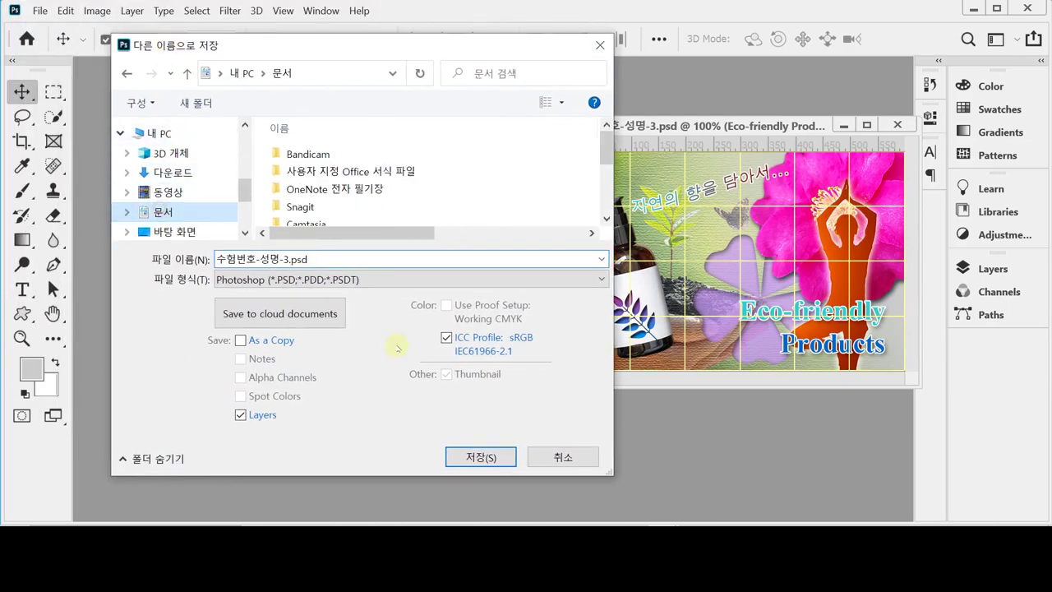
scroll(411, 193, "down", 3)
double_click(297, 218)
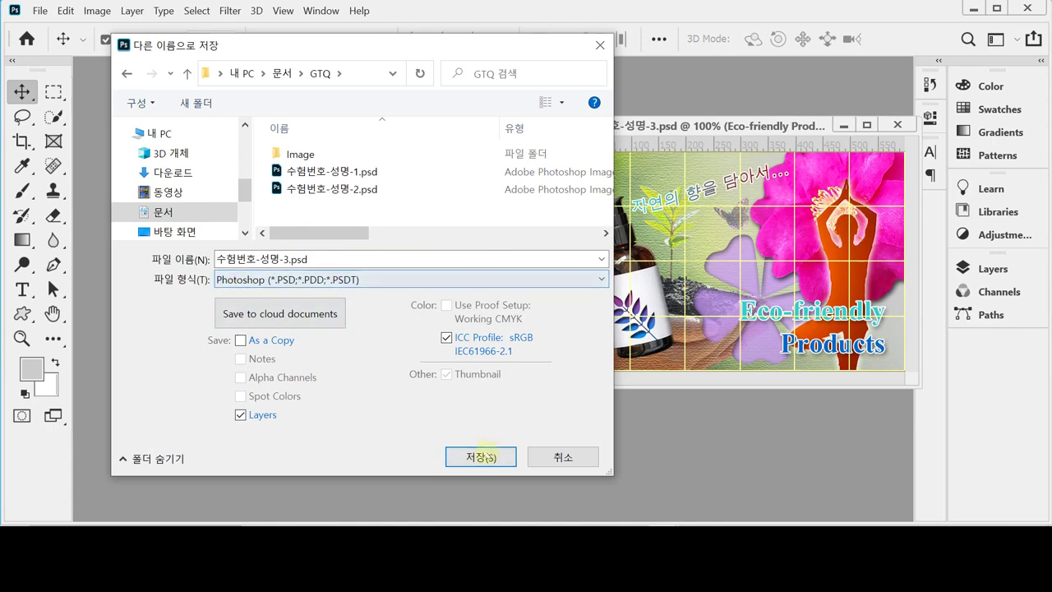
left_click(480, 458)
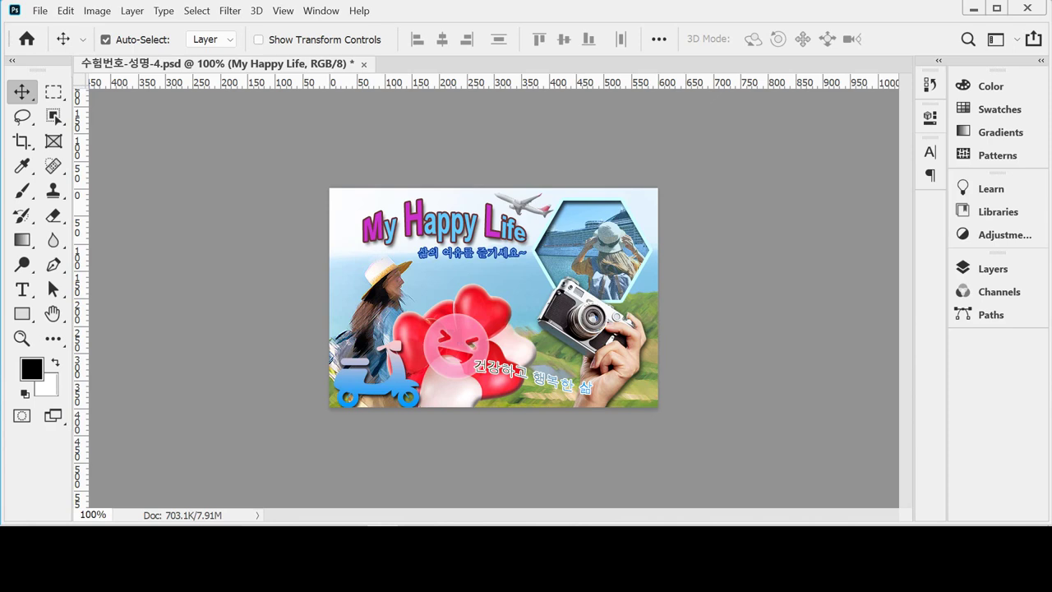
Open the source images 2급-9.jpg through 2급-13.jpg from the GTQ Image folder for the next composition
left_click(288, 514)
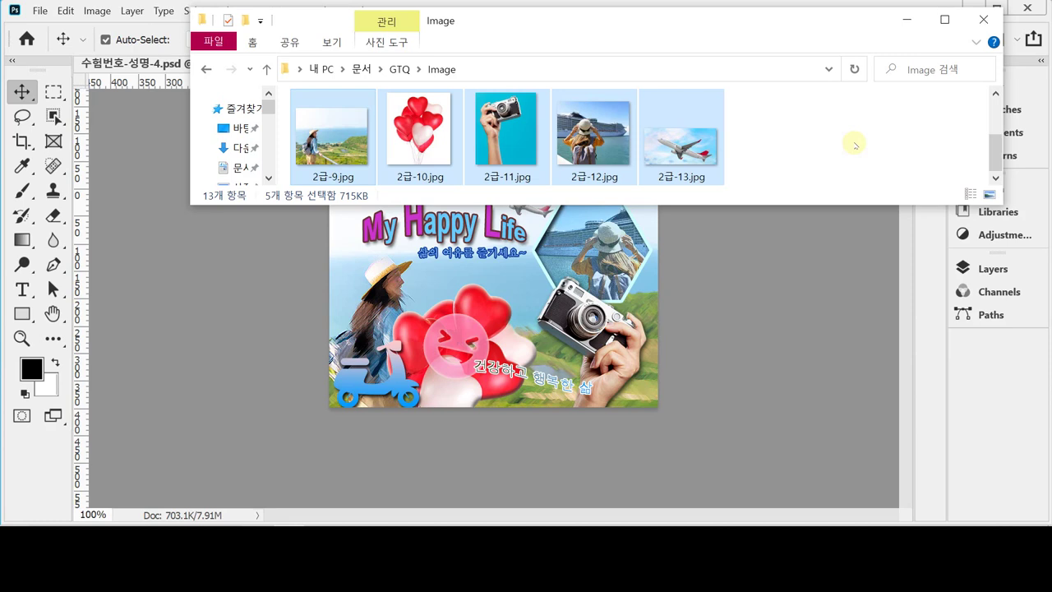
left_click(806, 302)
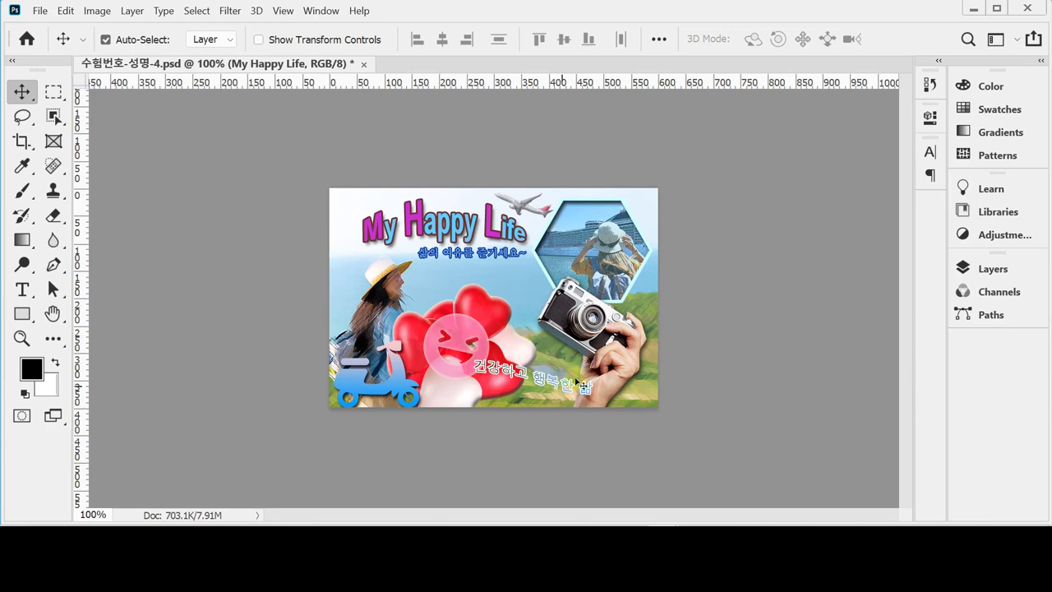
left_click(695, 255)
left_click(458, 147)
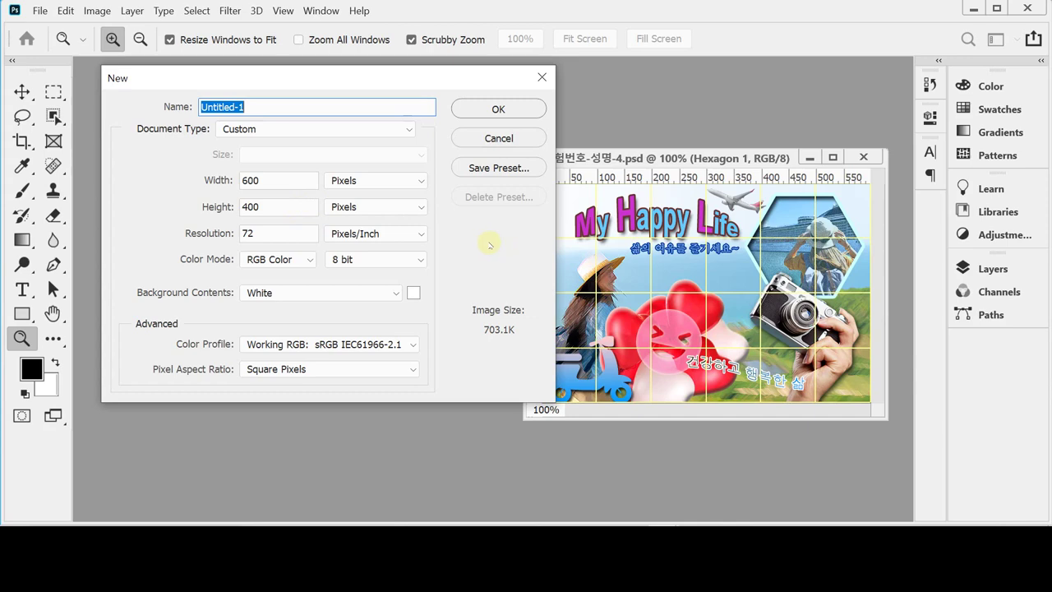
Create a white 600 × 400 pixel RGB document at 72 pixels/inch in its own floating window with the grid displayed
left_click(499, 108)
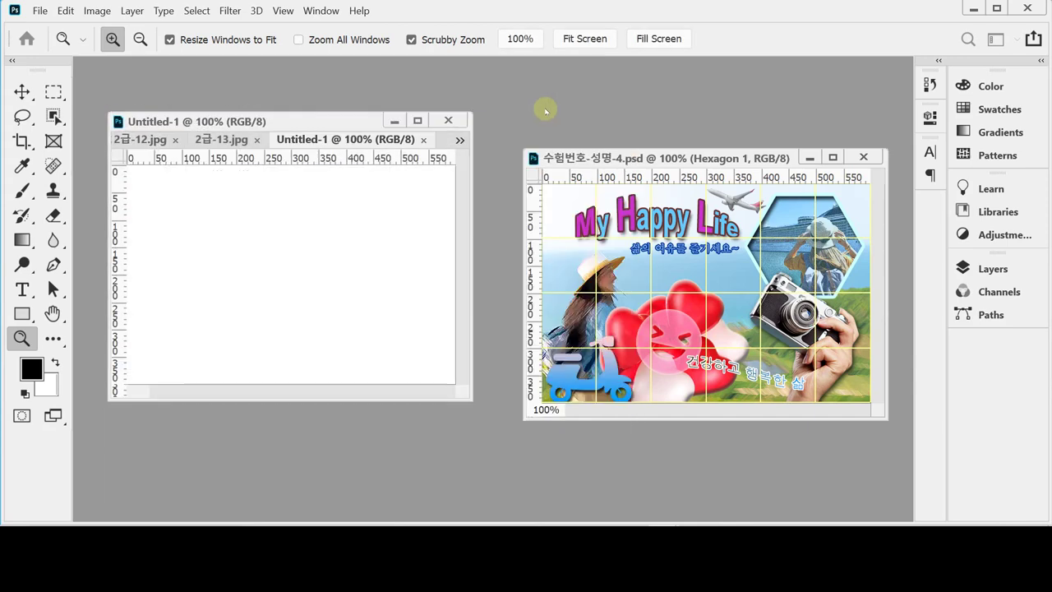
left_click_drag(332, 137, 197, 65)
left_click_drag(133, 123, 365, 249)
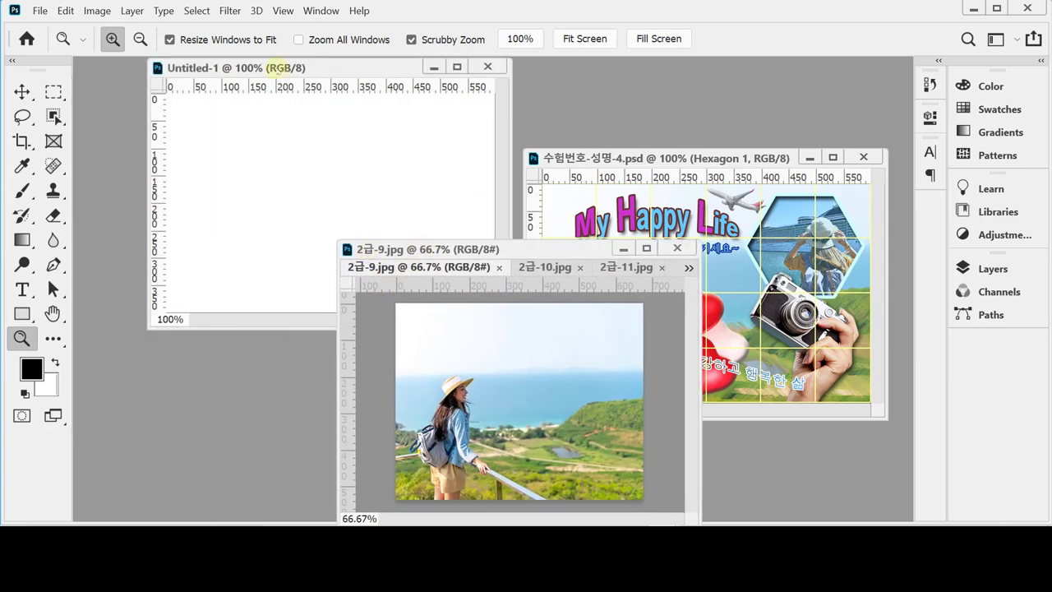
left_click_drag(277, 66, 249, 114)
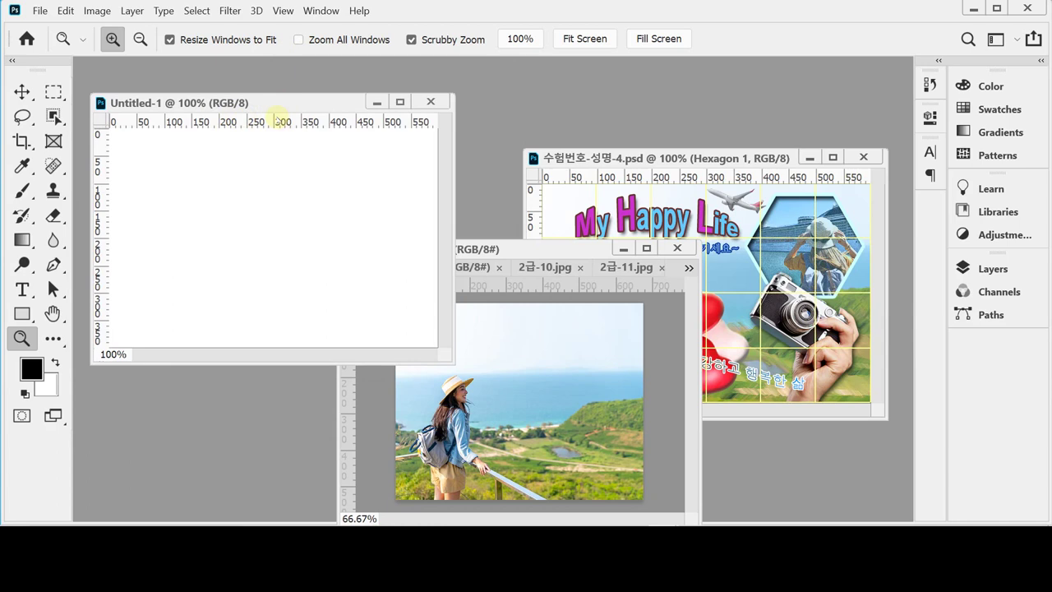
key("ctrl+apostrophe")
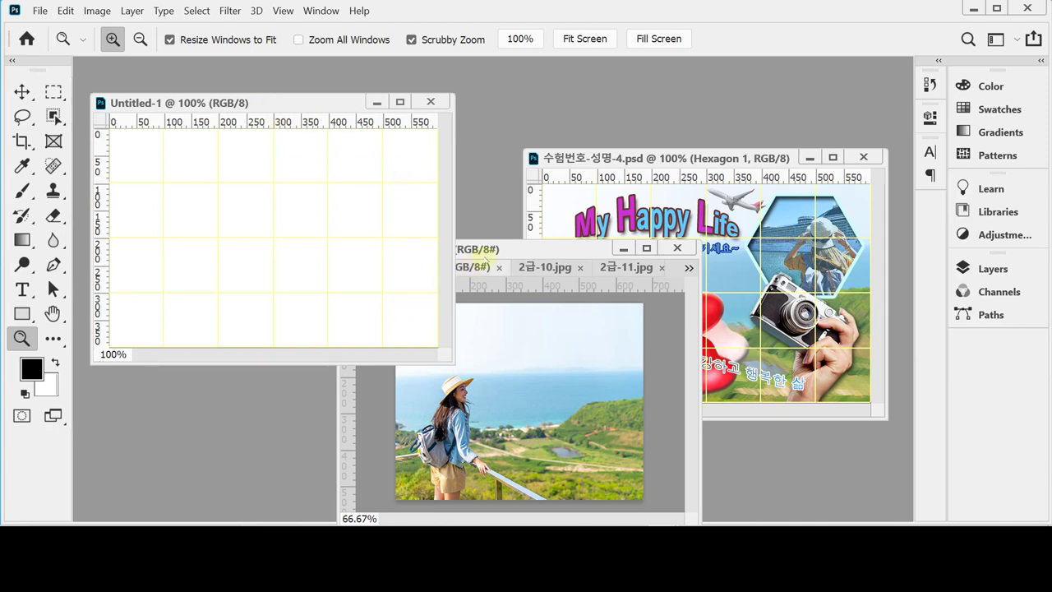
Copy the entire 2급-9.jpg photo into the new document so that it covers the canvas
left_click(492, 248)
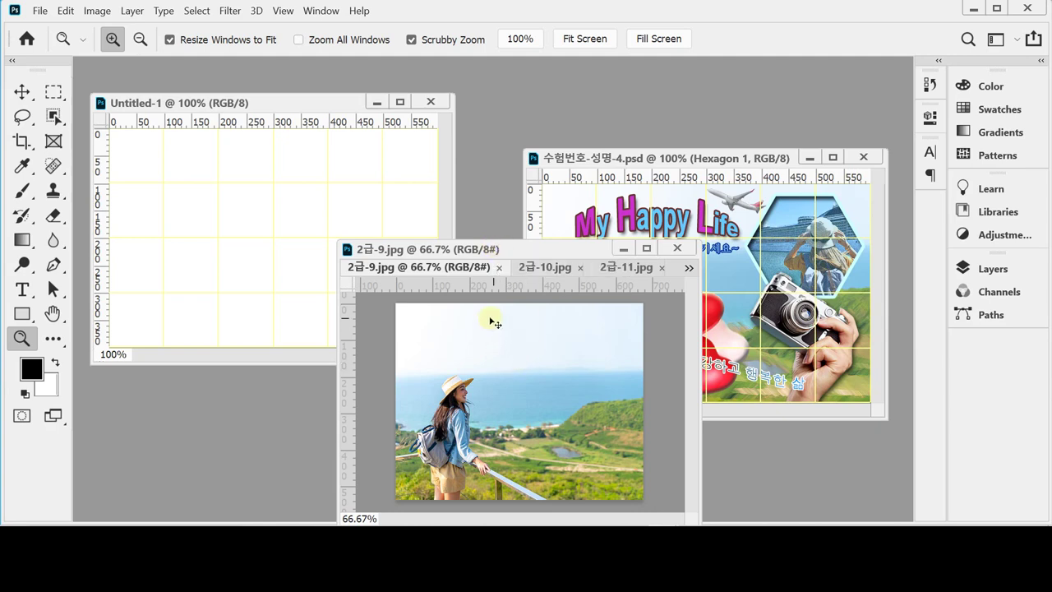
key("ctrl+a")
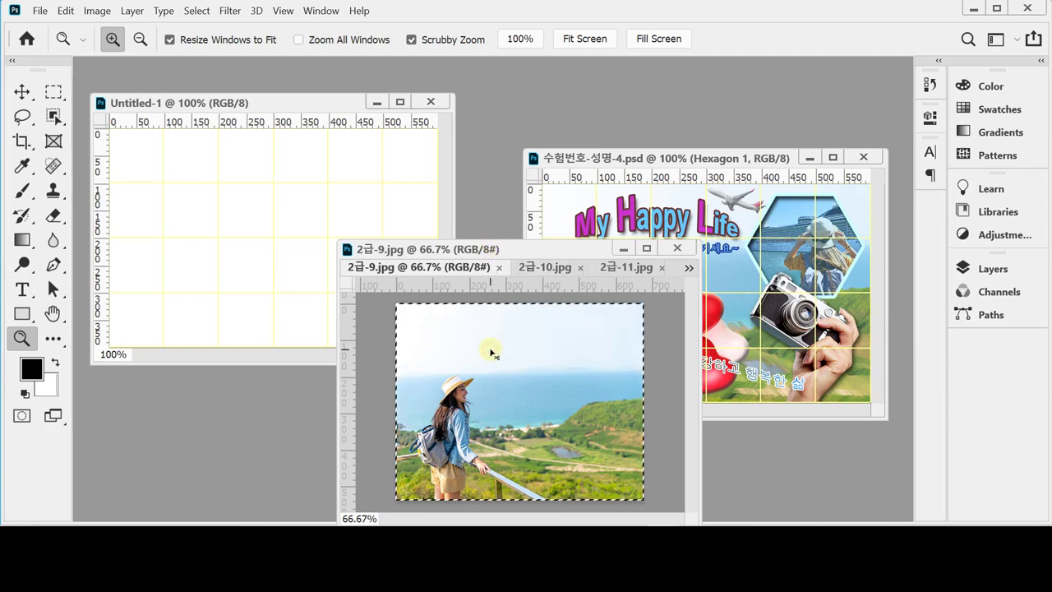
left_click_drag(446, 348, 271, 220)
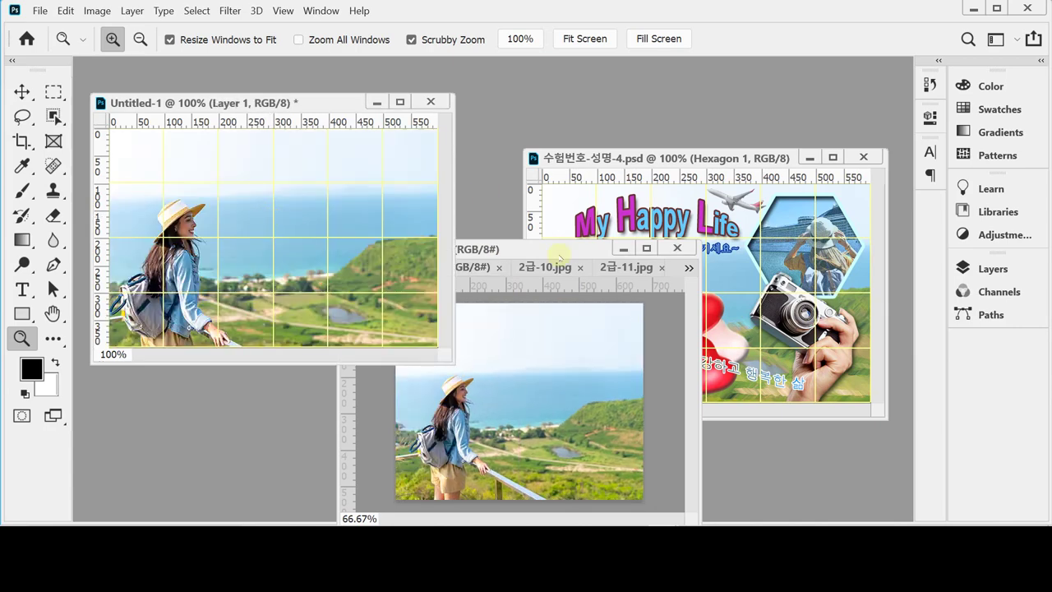
Spread the document windows apart and shift the copied photo about 27 px to the left in the new document
left_click_drag(558, 256, 421, 415)
left_click_drag(619, 158, 617, 100)
left_click_drag(308, 107, 315, 93)
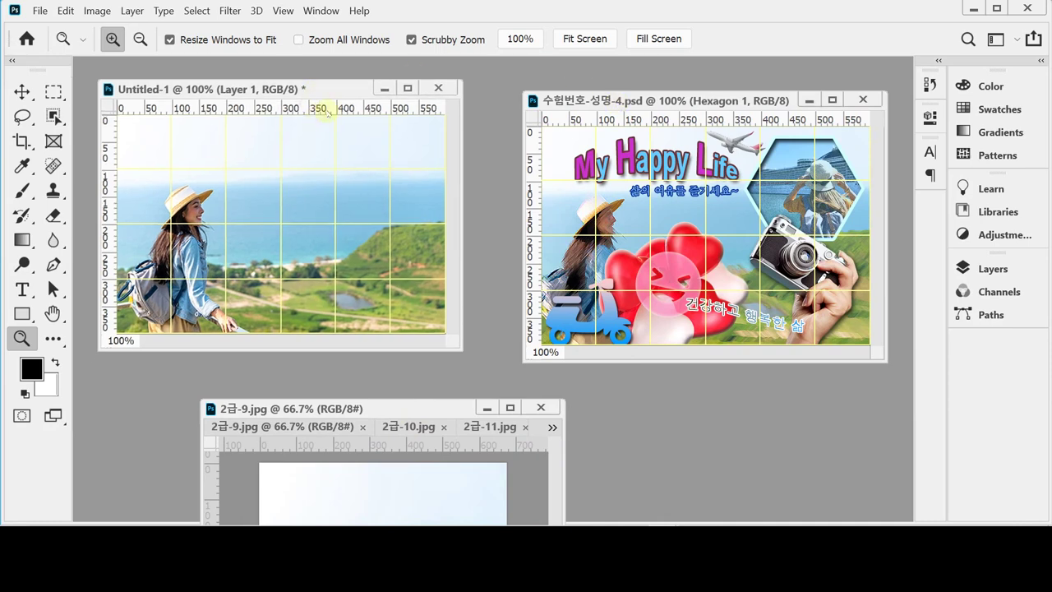
left_click_drag(251, 252, 233, 253)
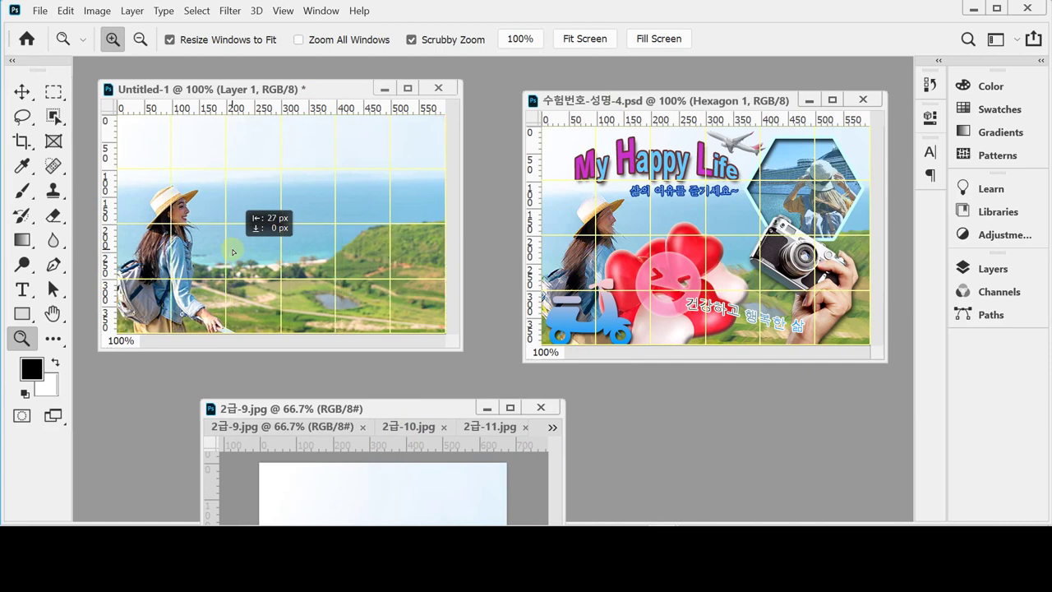
left_click_drag(233, 252, 235, 254)
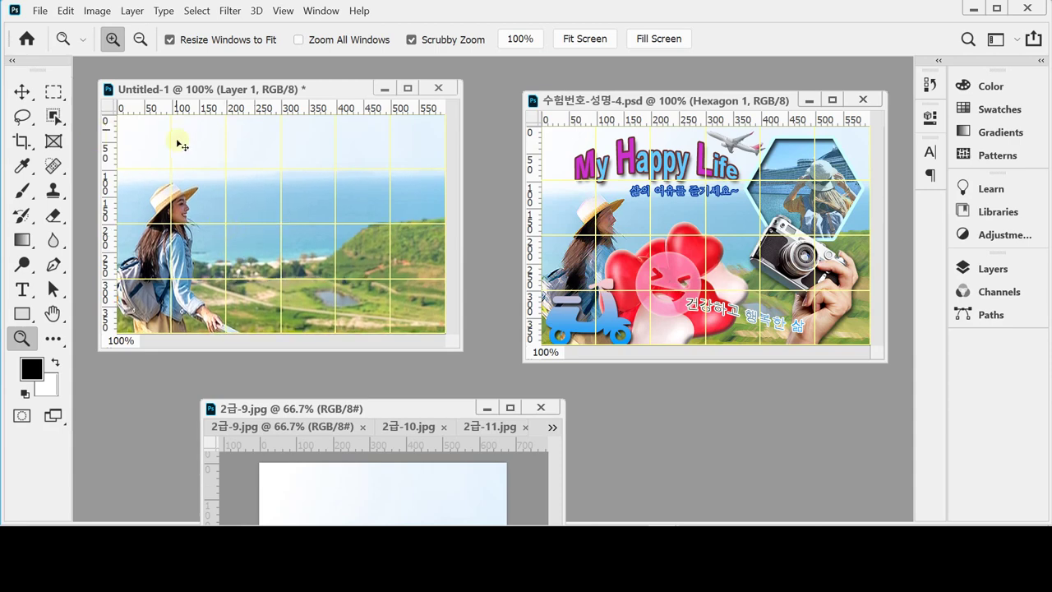
Save the new document to the Desktop (바탕 화면) as 수험번호-성명-4.psd in Photoshop format, without overwriting 수험번호-성명-3.psd
key("ctrl+s")
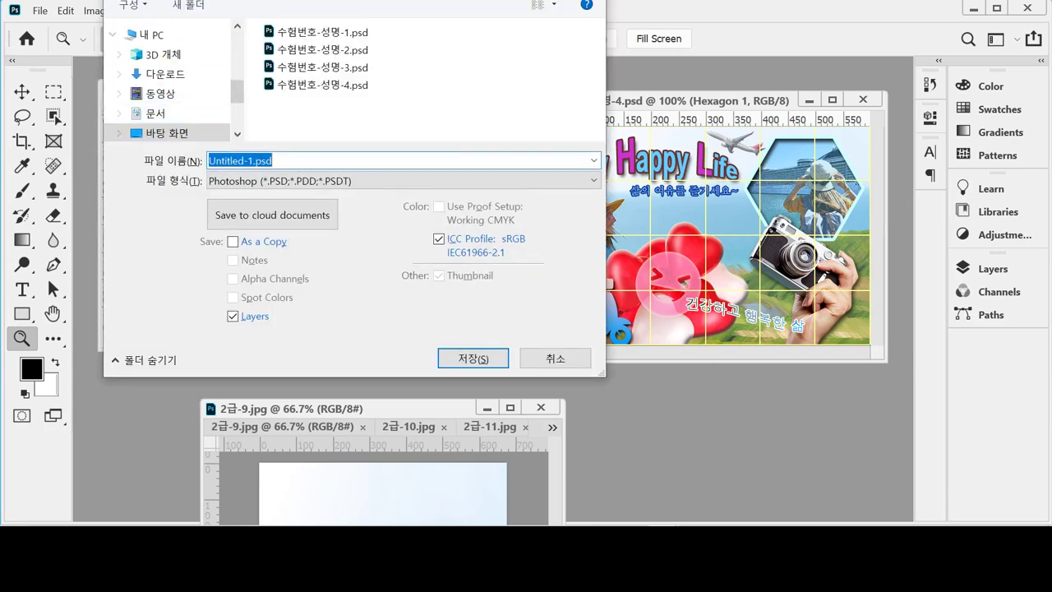
left_click(149, 133)
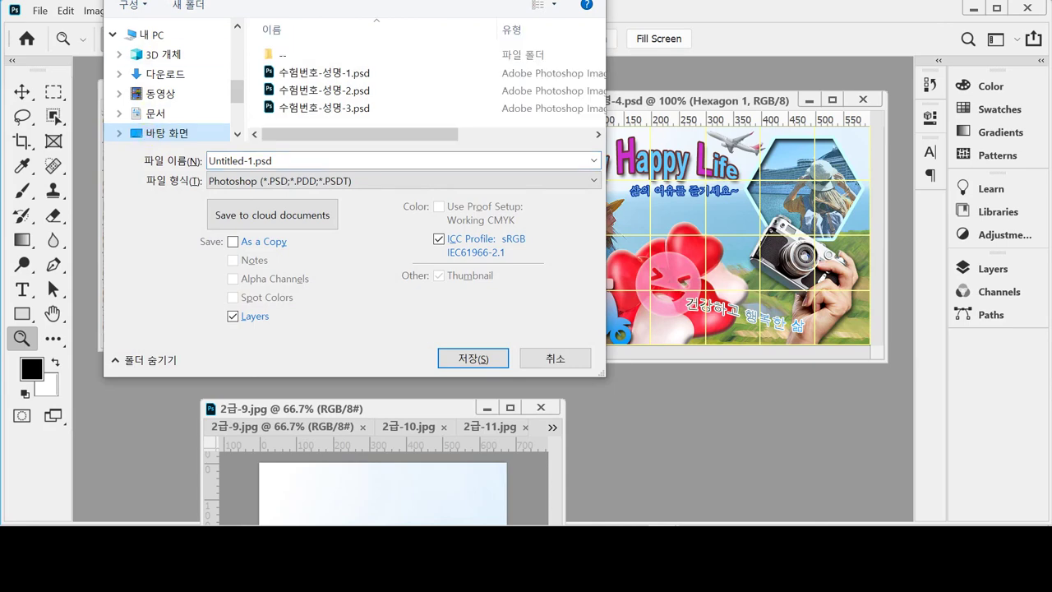
left_click_drag(154, 0, 175, 75)
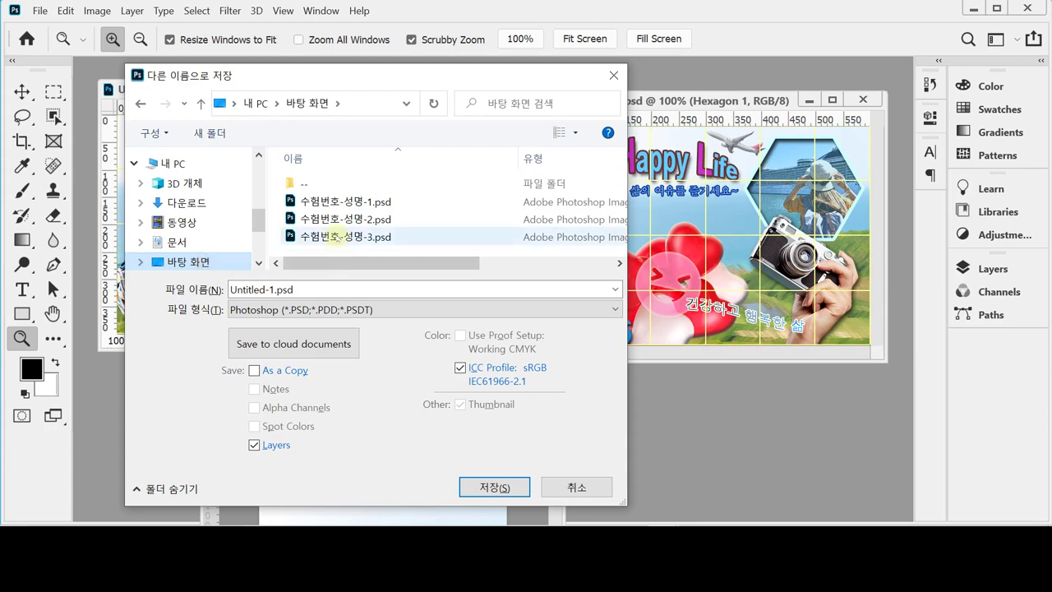
double_click(337, 235)
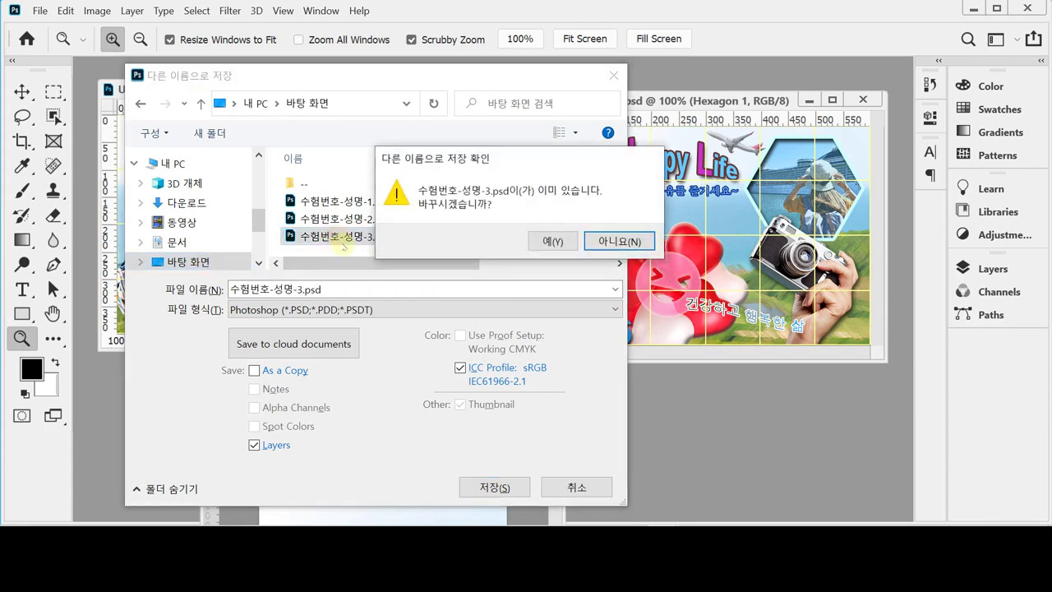
left_click(631, 242)
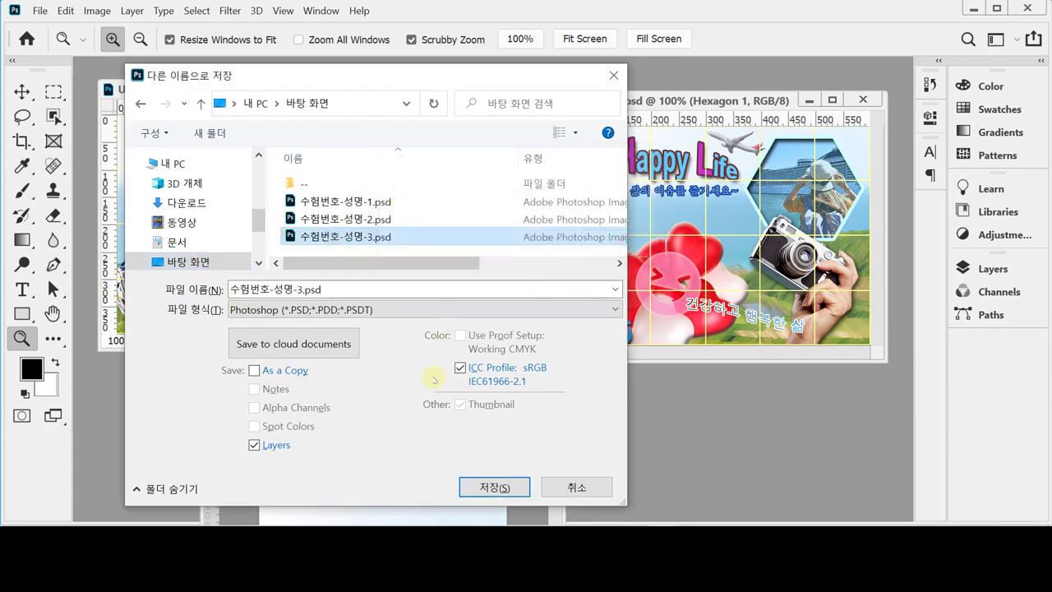
double_click(306, 289)
left_click_drag(298, 290, 344, 289)
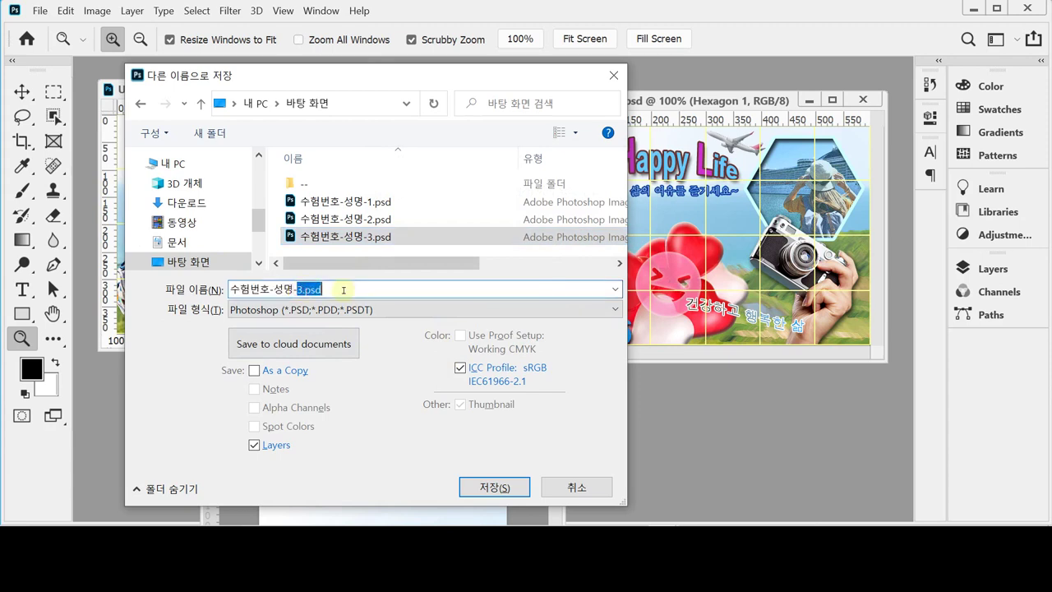
type("4")
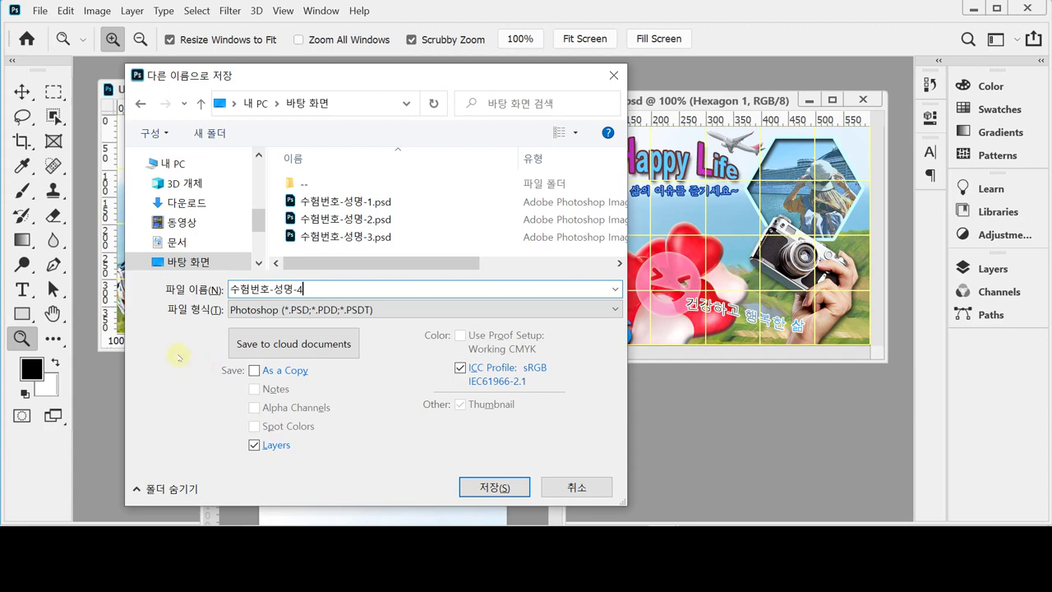
left_click(245, 289)
left_click(299, 289)
left_click(496, 487)
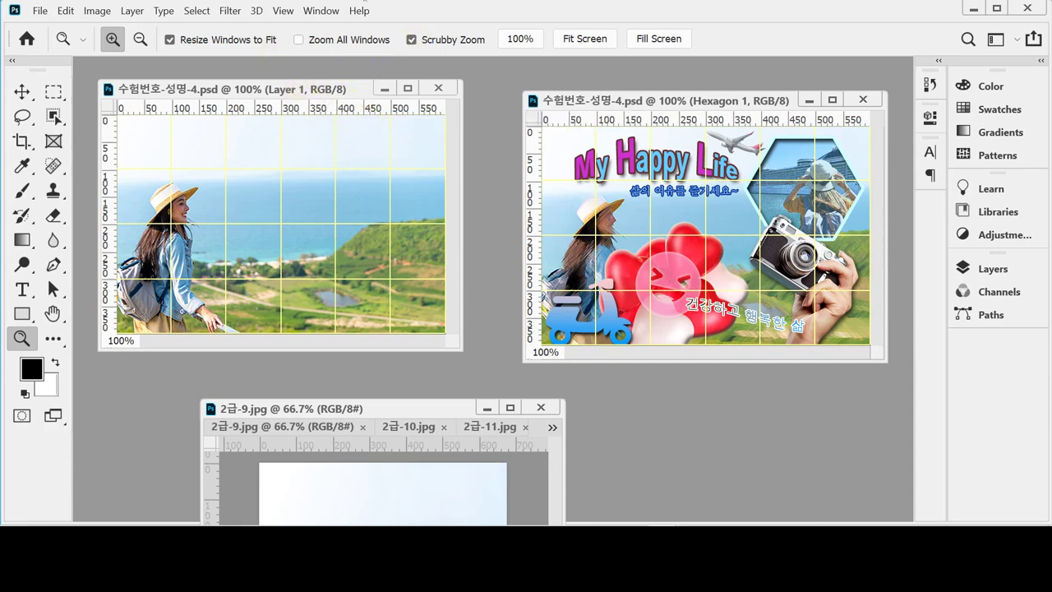
Apply the Angled Strokes filter to the background photo with Direction Balance 50, Stroke Length 15 and Sharpness 3, and save the document
left_click(227, 12)
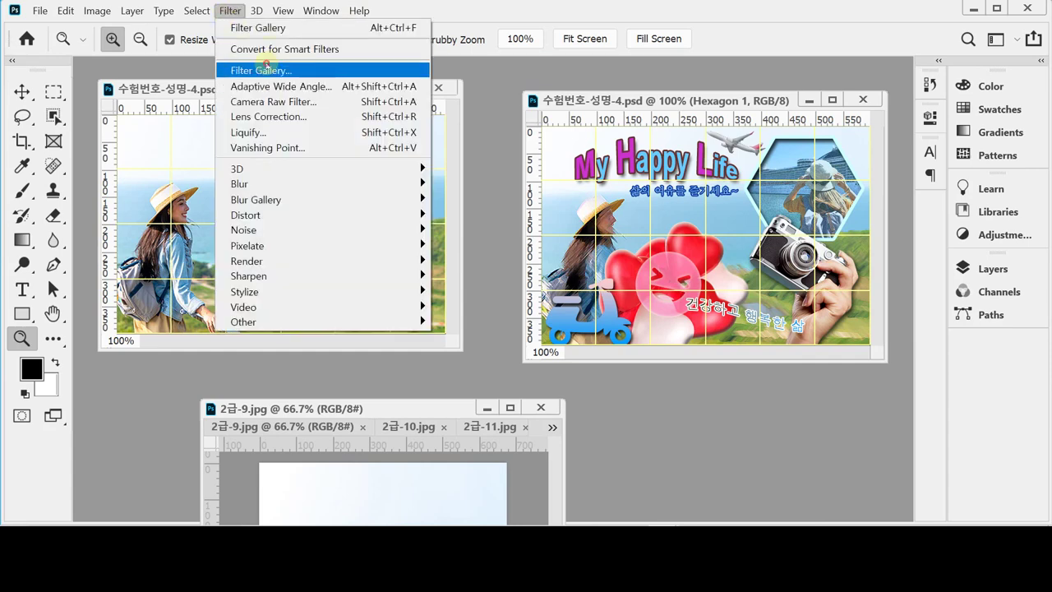
key("Escape")
key("ctrl+alt+f")
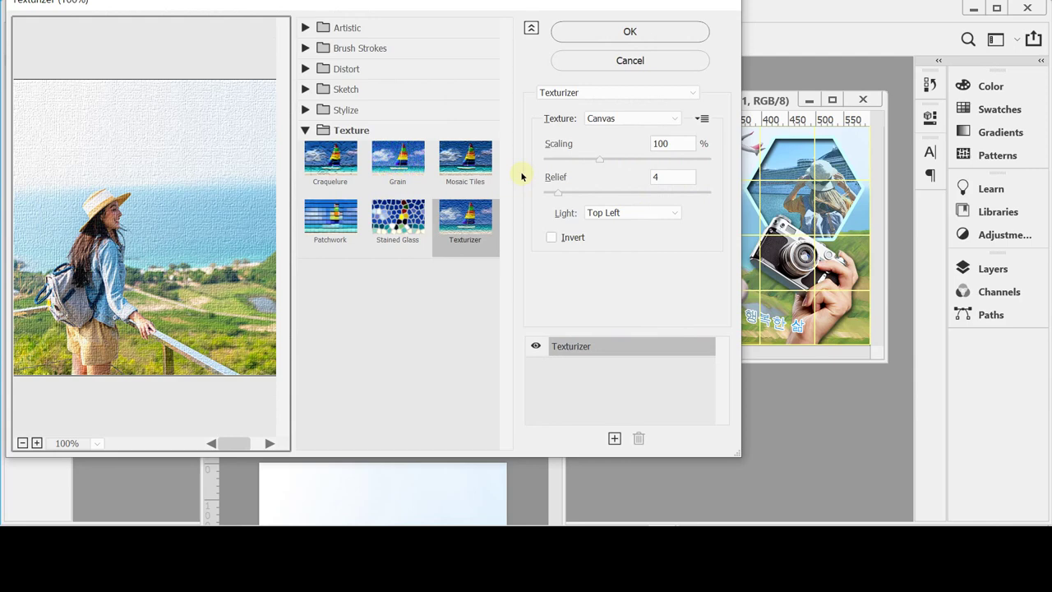
left_click(306, 49)
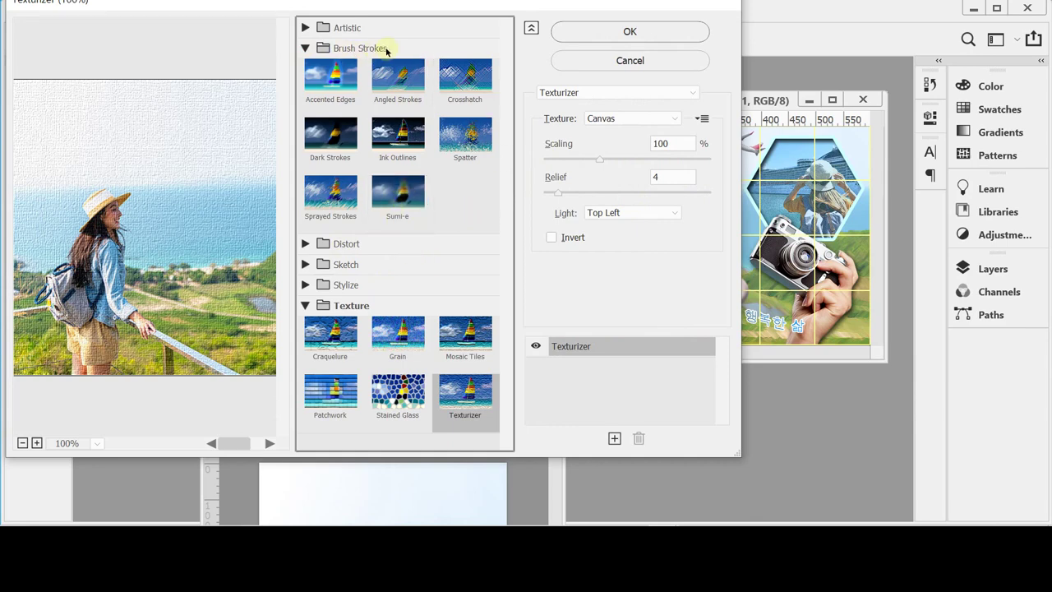
left_click(398, 95)
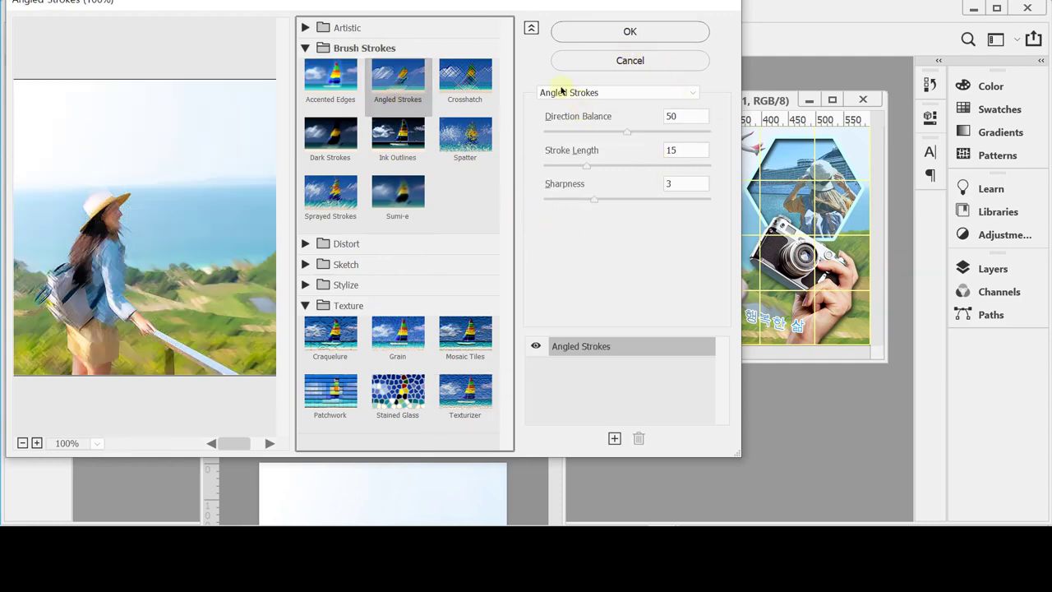
left_click(584, 31)
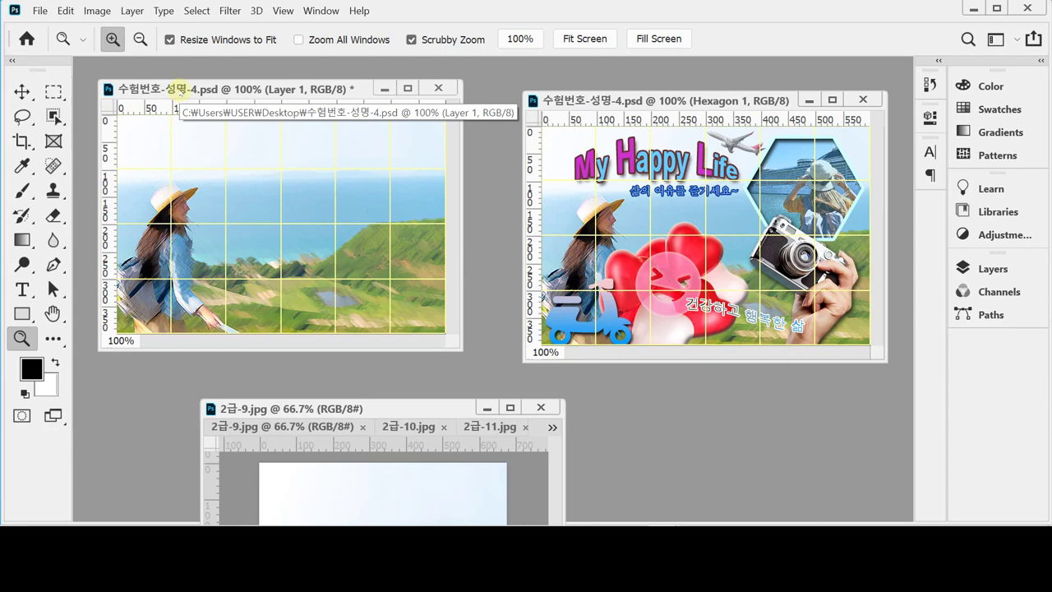
key("ctrl+s")
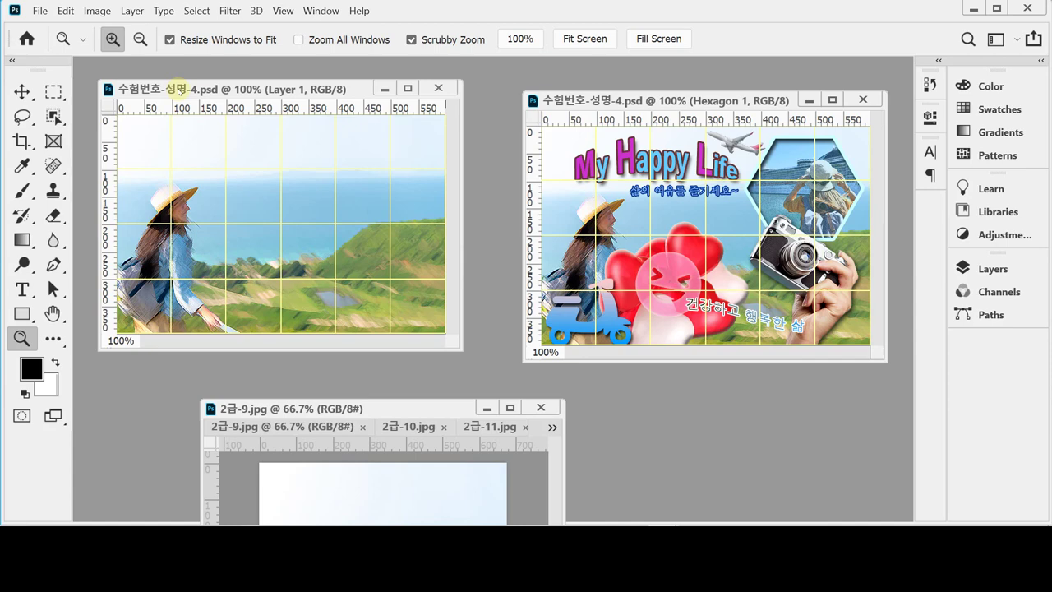
Bring up the balloon image 2급-10.jpg, enlarge its window to show the whole picture and move it clear of the reference composition
left_click_drag(342, 406, 503, 118)
left_click(510, 236)
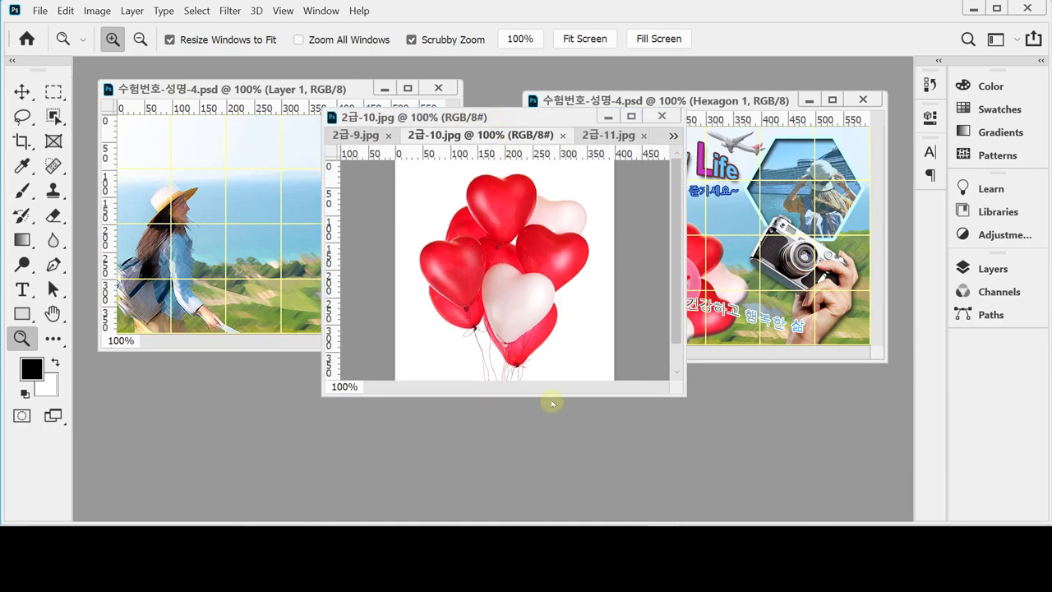
left_click_drag(551, 395, 552, 469)
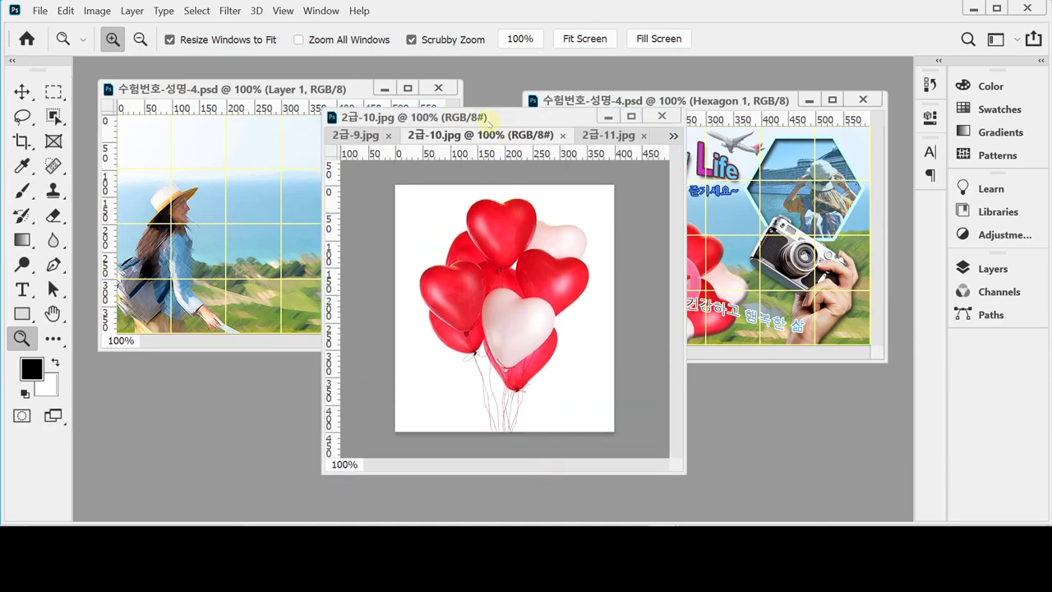
left_click_drag(489, 118, 361, 136)
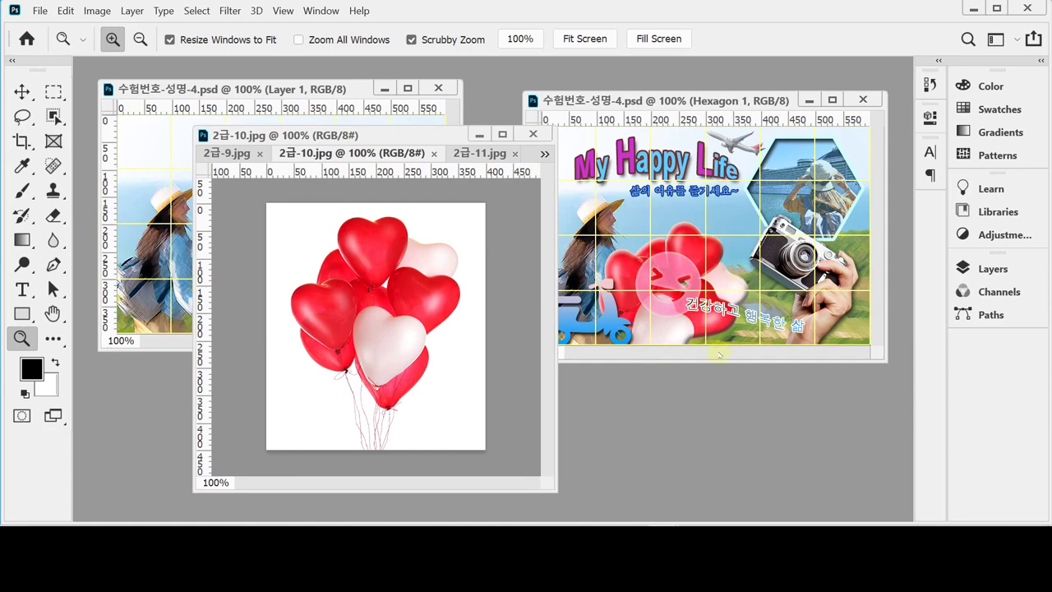
Select the bunch of heart balloons in 2급-10.jpg with the Object Selection tool, leaving out the hanging strings
left_click(344, 339)
left_click(53, 117)
left_click(107, 120)
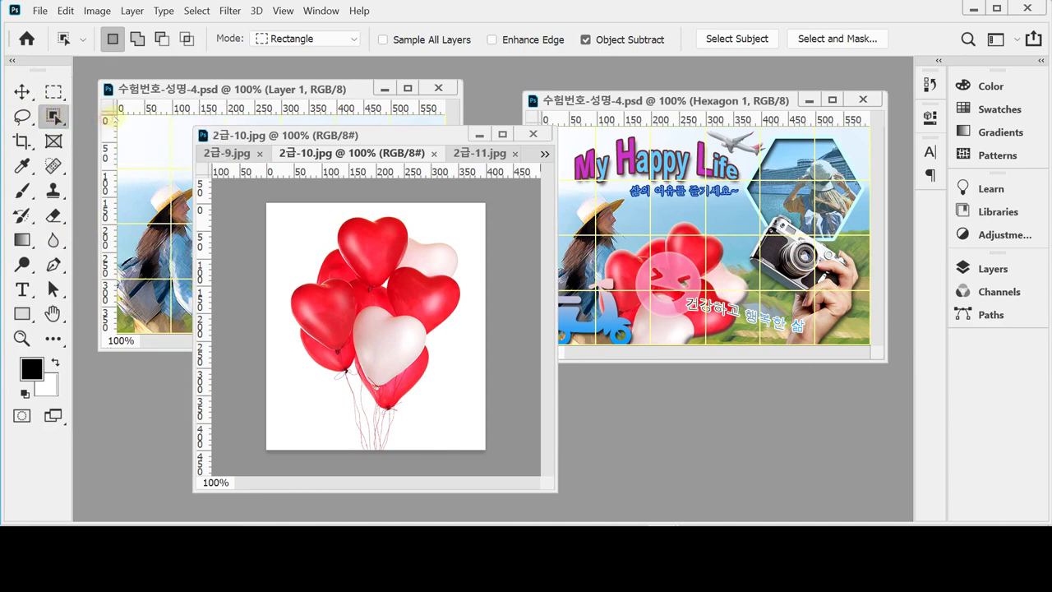
left_click_drag(285, 209, 475, 427)
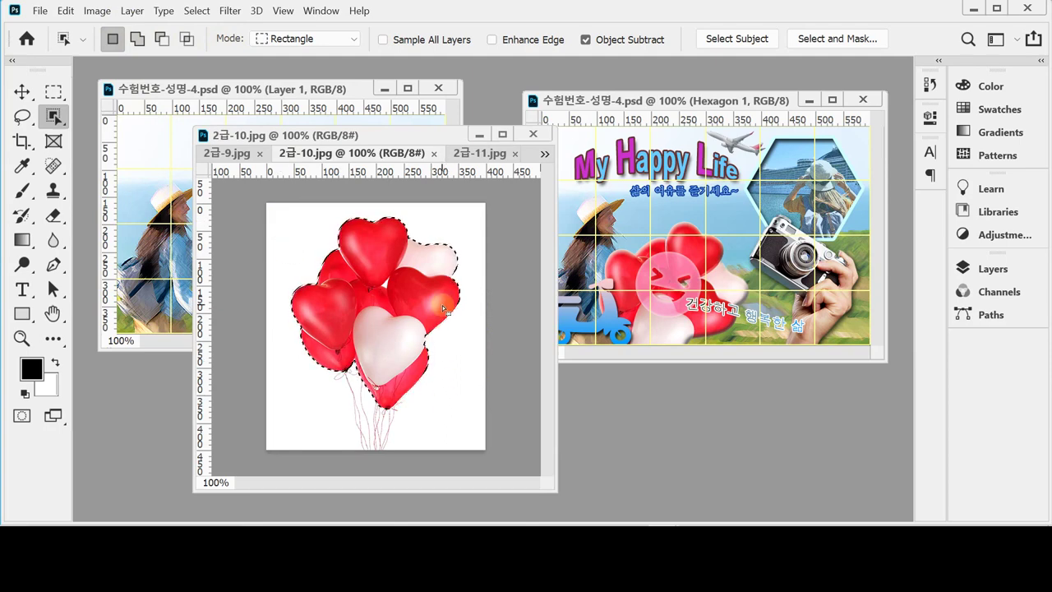
key("ctrl+plus")
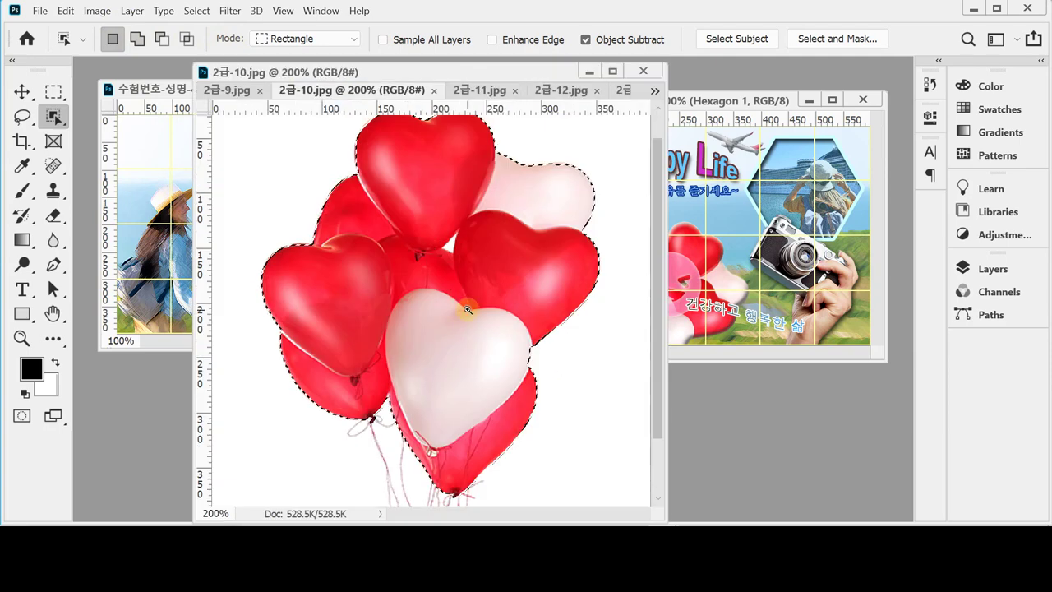
Subtract the white gap between the balloons from the selection using the Magic Wand with Tolerance 32
left_click(48, 119)
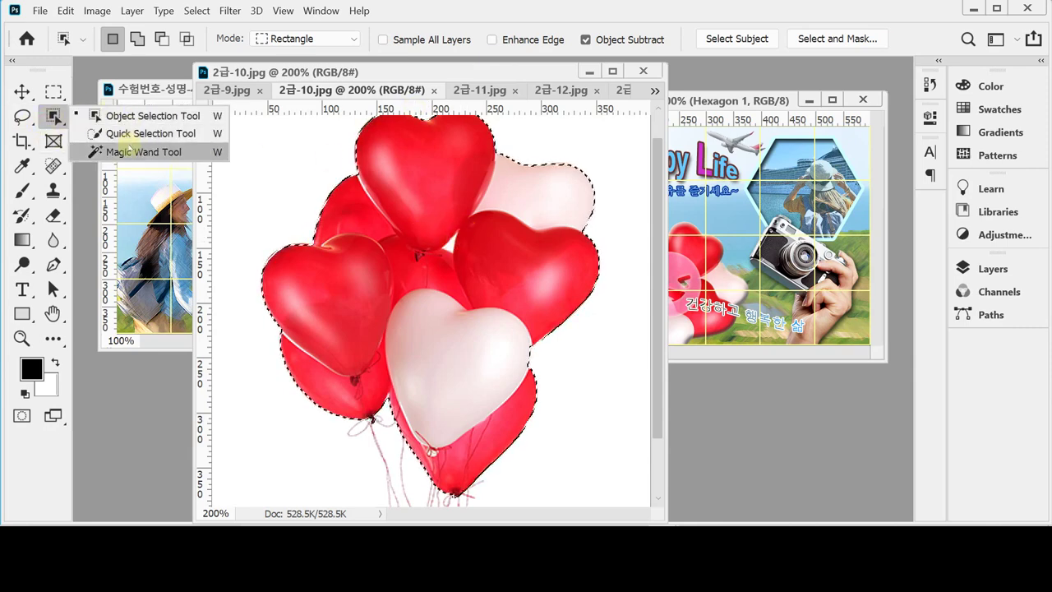
left_click(129, 150)
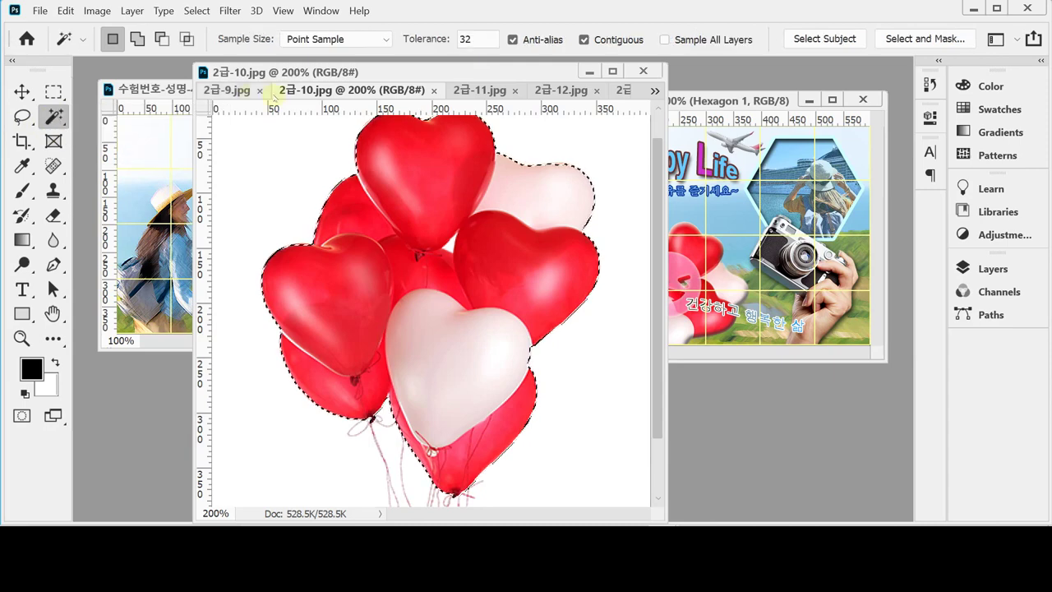
left_click(52, 115)
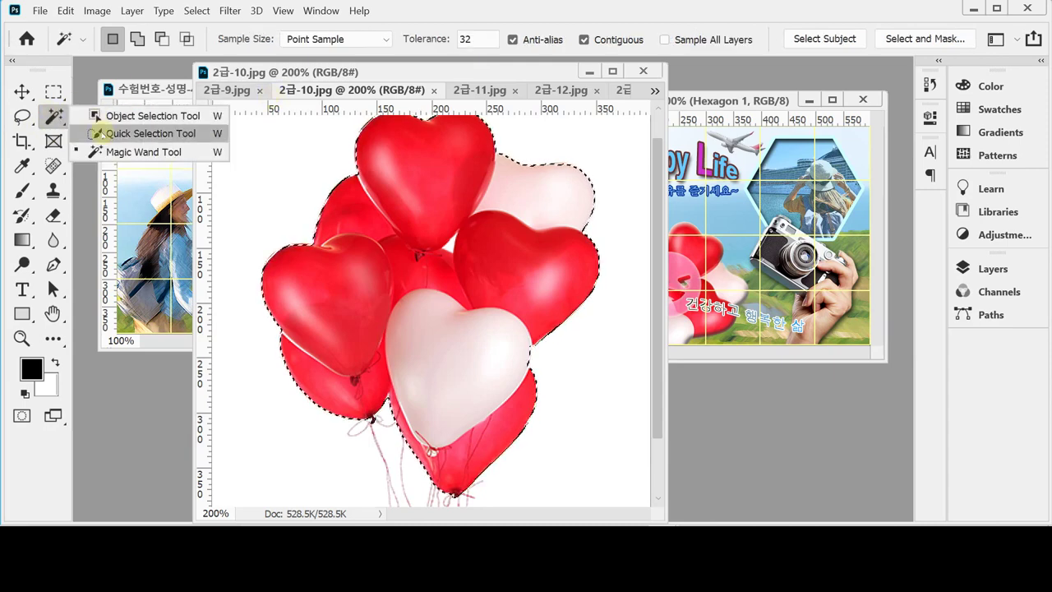
left_click(403, 162)
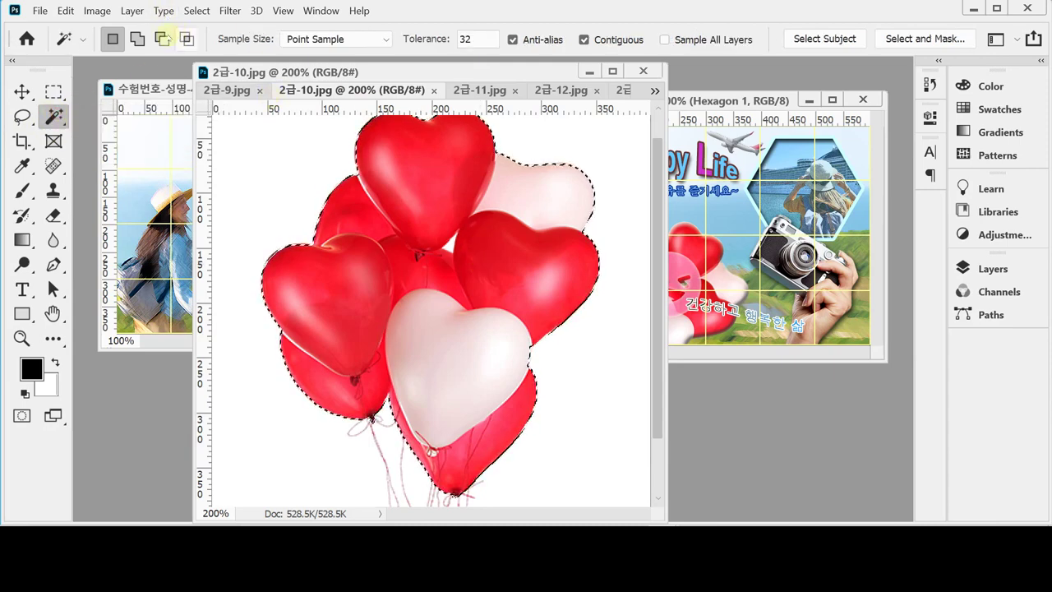
left_click(162, 39)
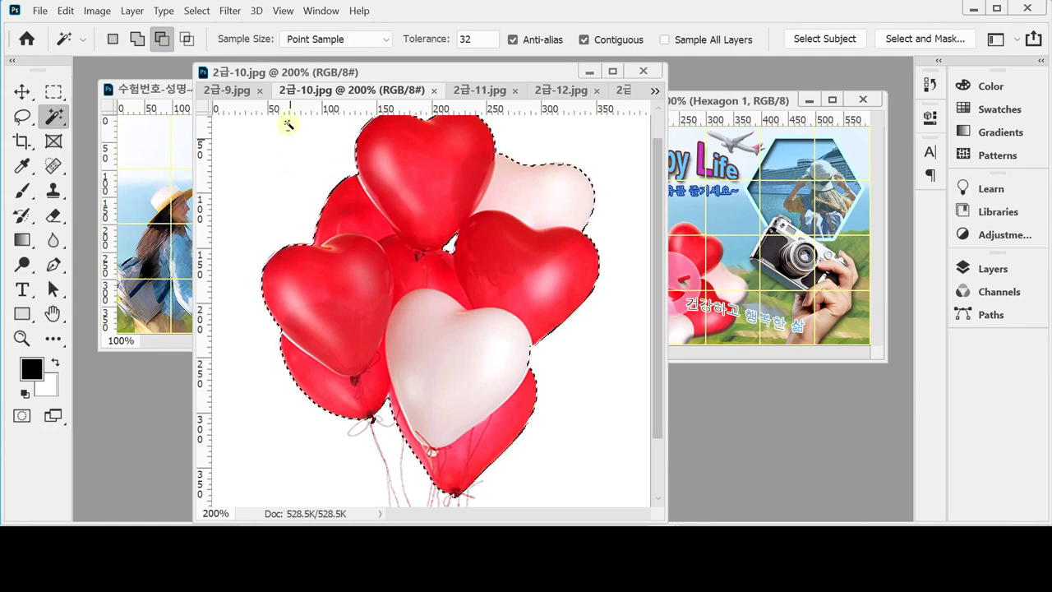
left_click_drag(263, 71, 411, 142)
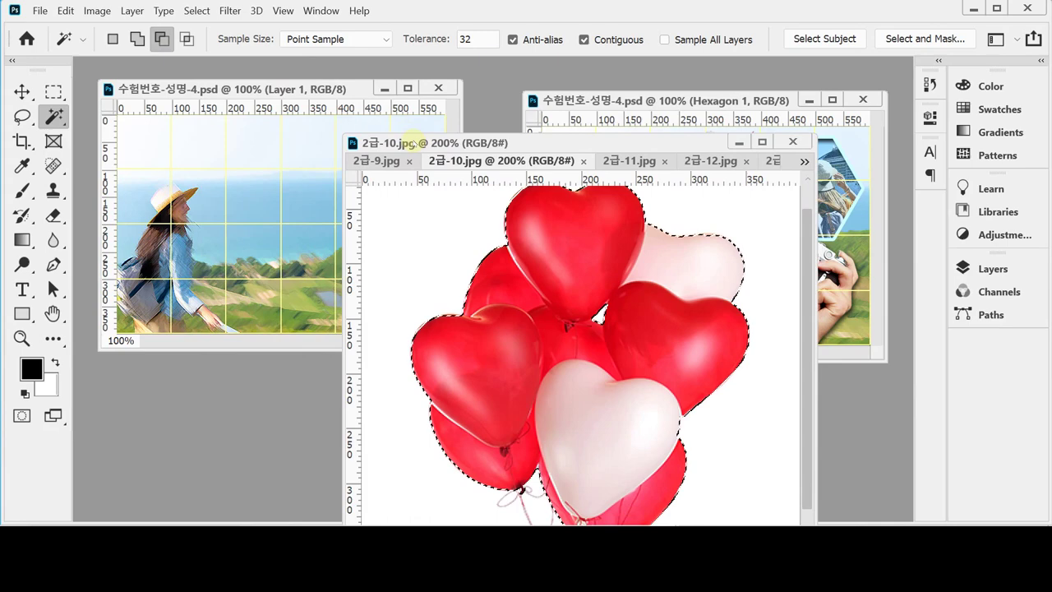
left_click(579, 313)
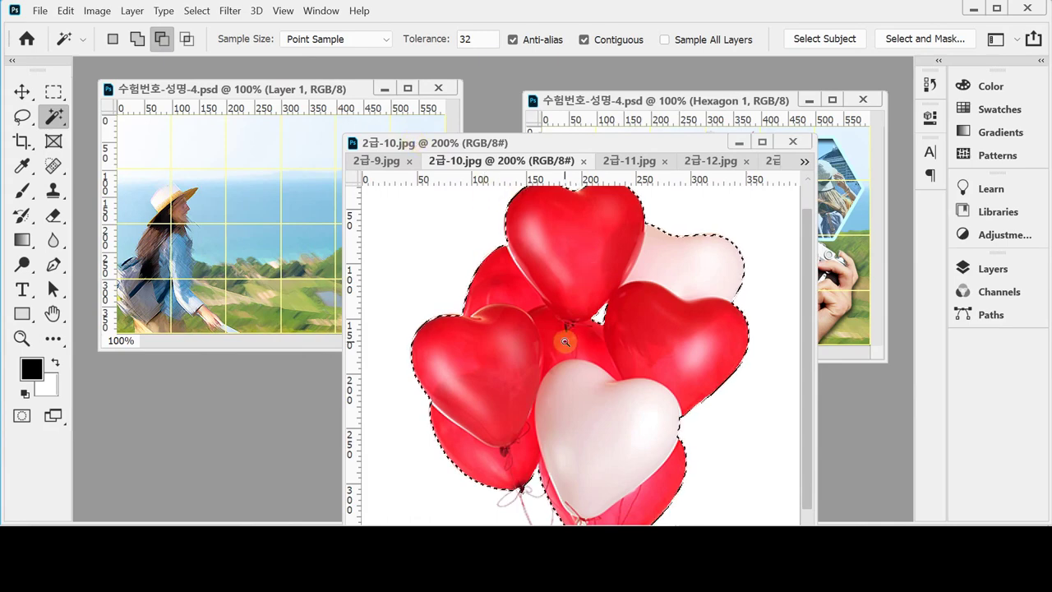
left_click(565, 341, "alt")
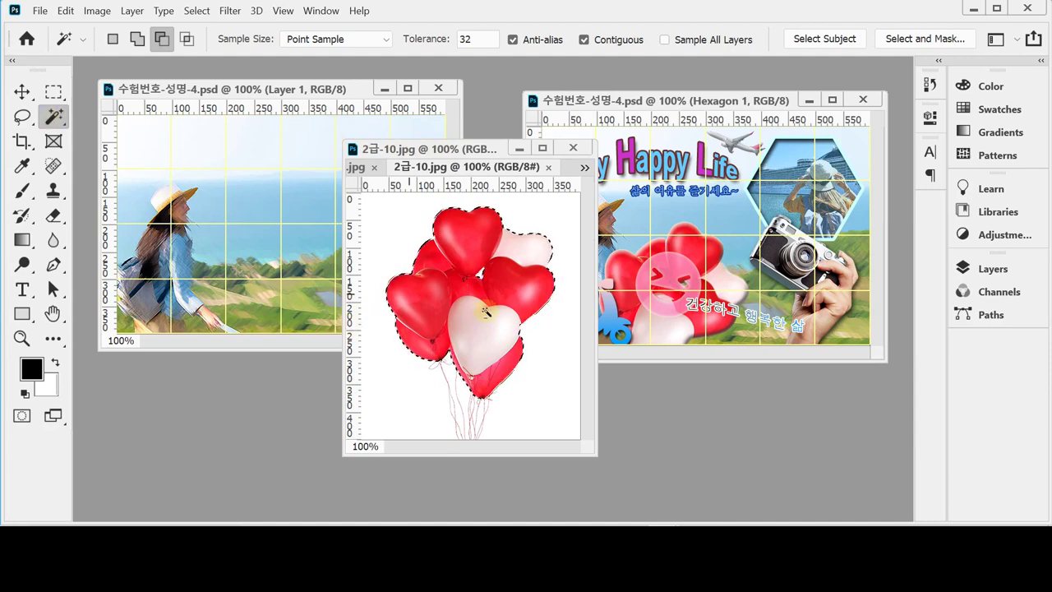
Copy the selected balloons into the working 수험번호-성명-4.psd and move the 2급-10.jpg window clear of both compositions
left_click_drag(444, 312, 329, 192)
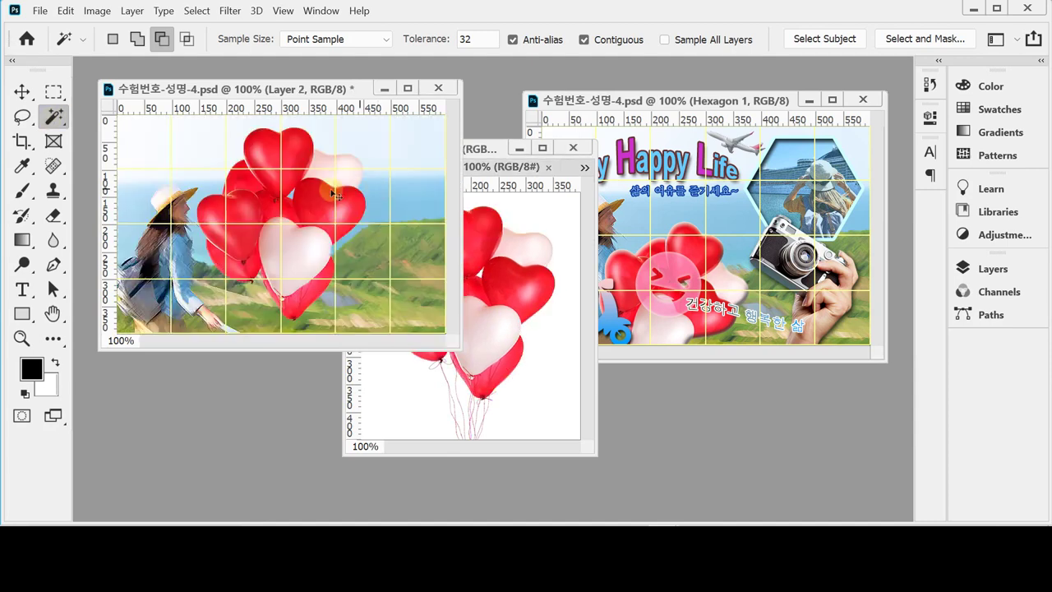
left_click_drag(490, 149, 487, 374)
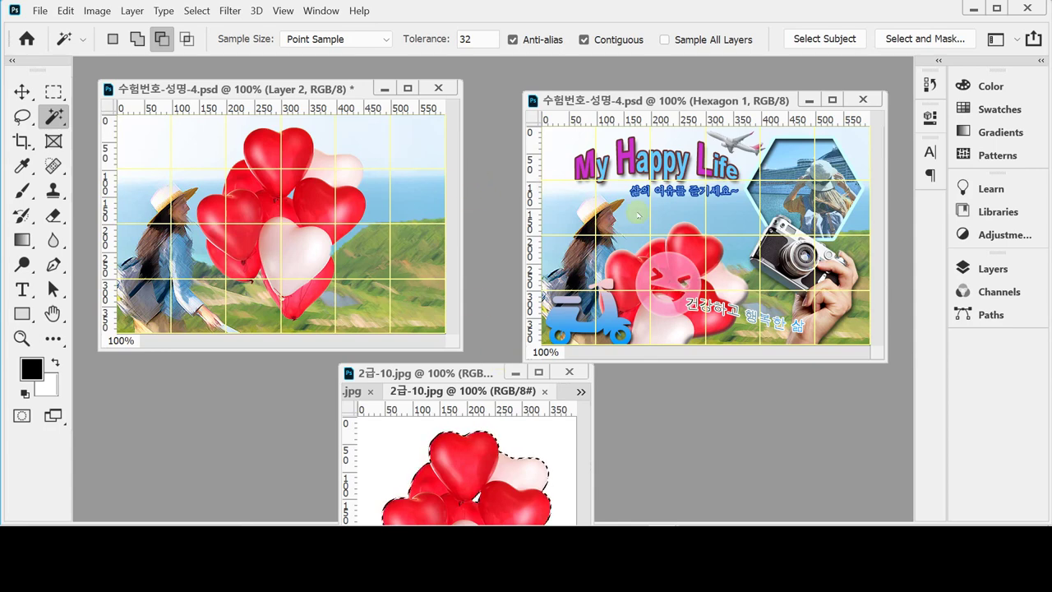
key("ctrl+t")
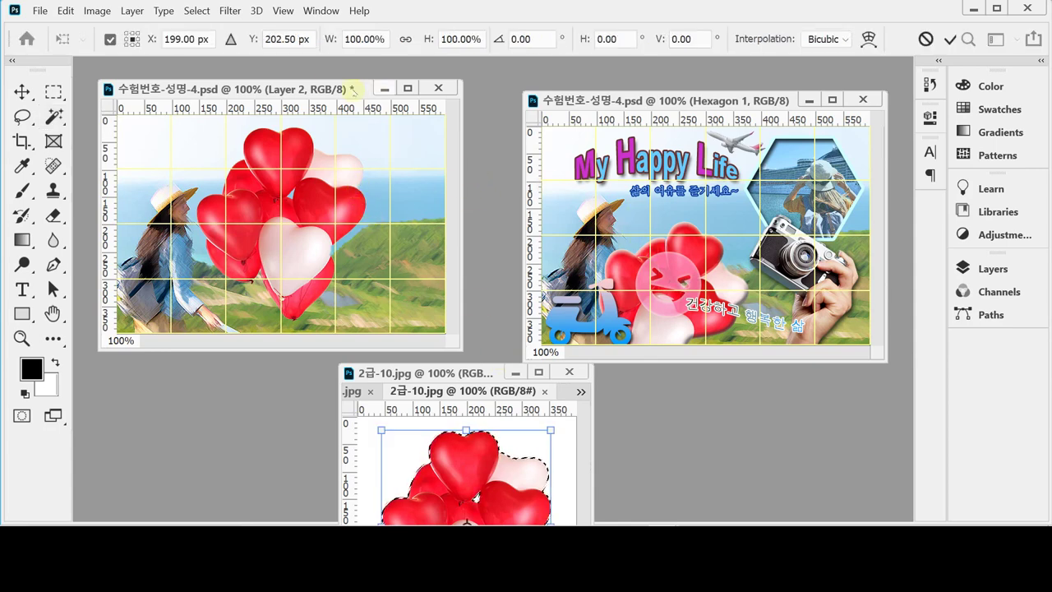
key("Return")
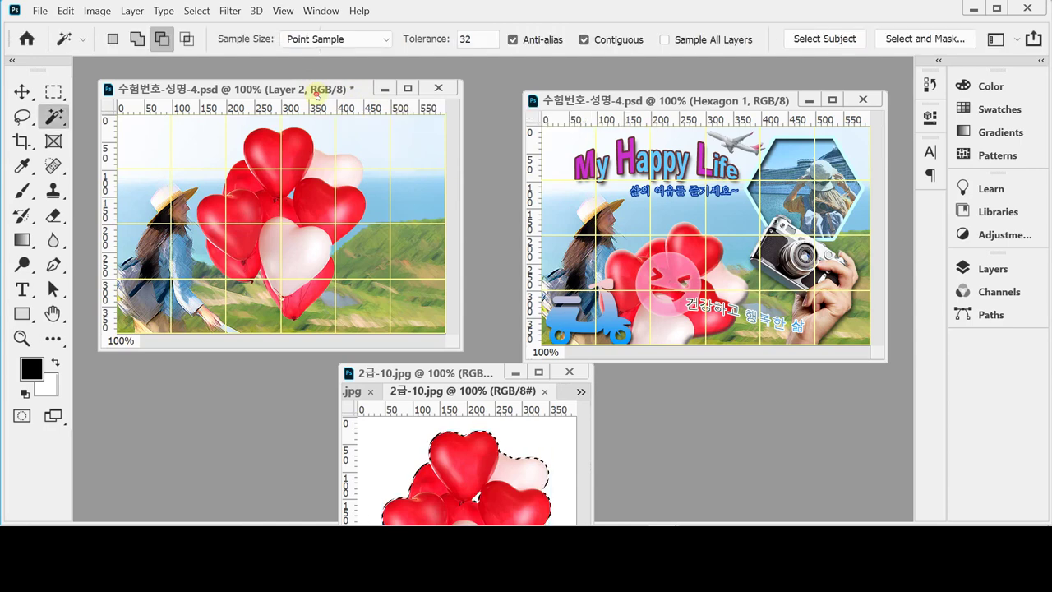
Free-transform the pasted balloon layer with width and height linked, scaling it to about 87%
left_click(316, 90)
key("ctrl+t")
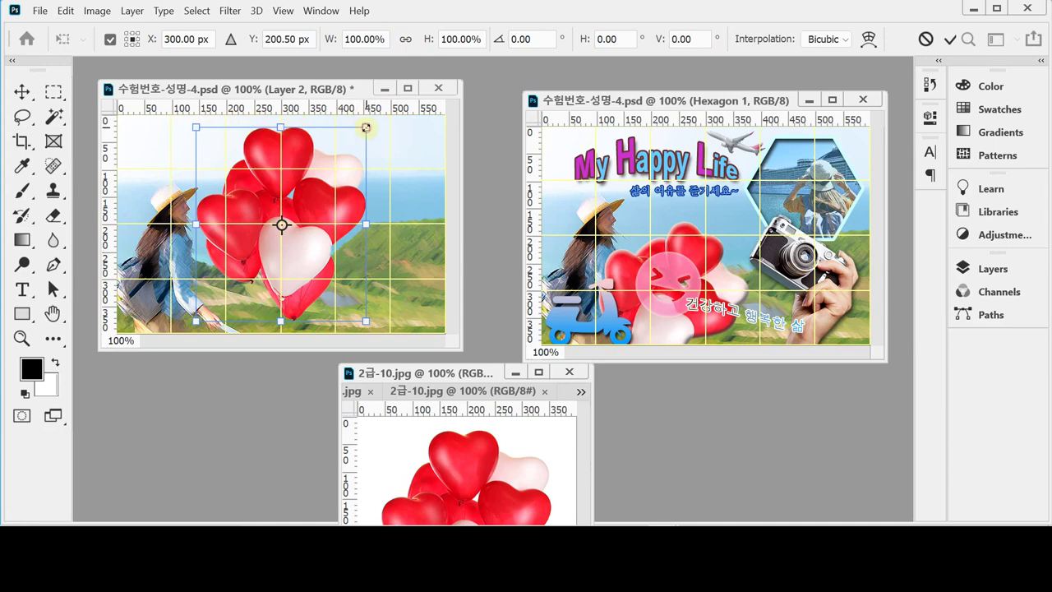
left_click_drag(365, 127, 409, 215)
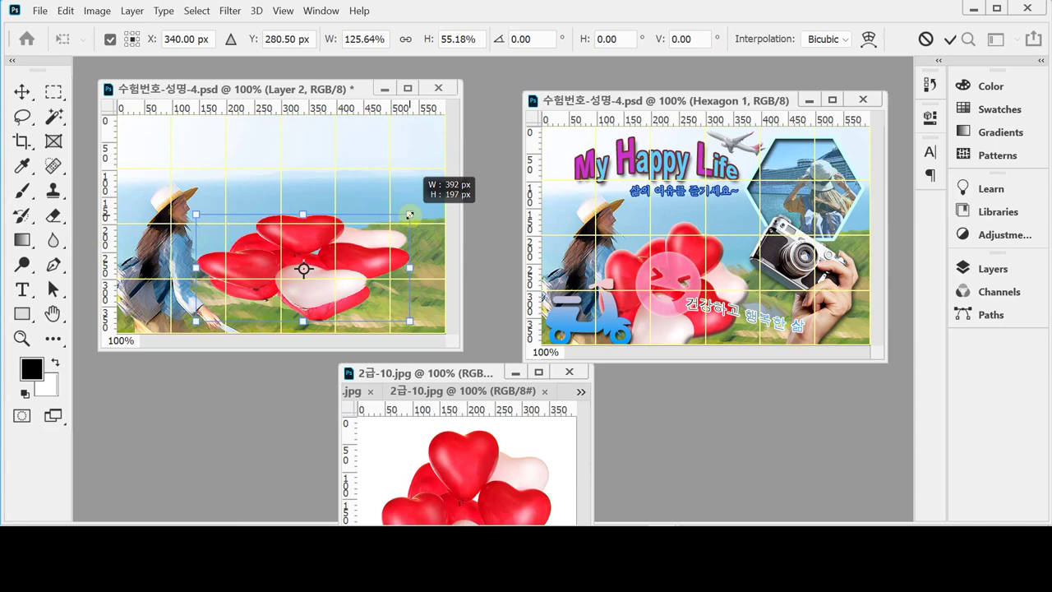
left_click_drag(409, 215, 408, 215)
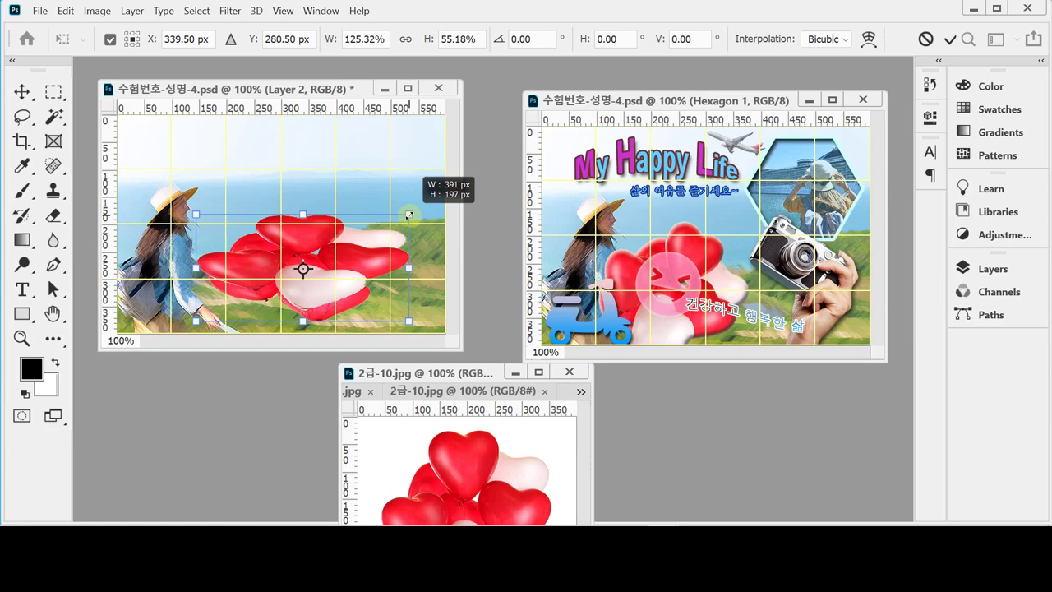
left_click_drag(409, 215, 369, 183)
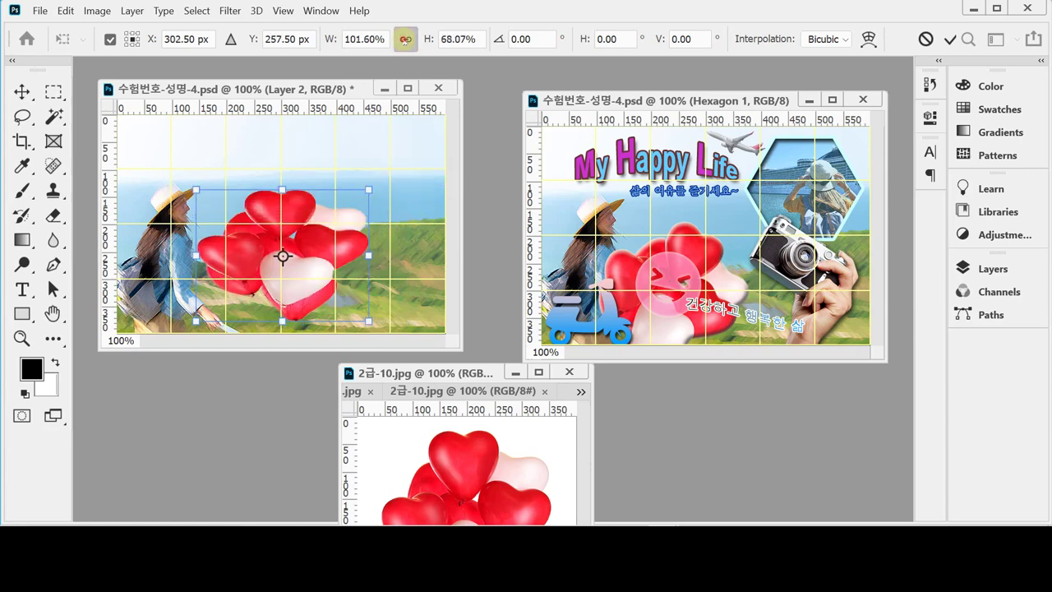
left_click(405, 39)
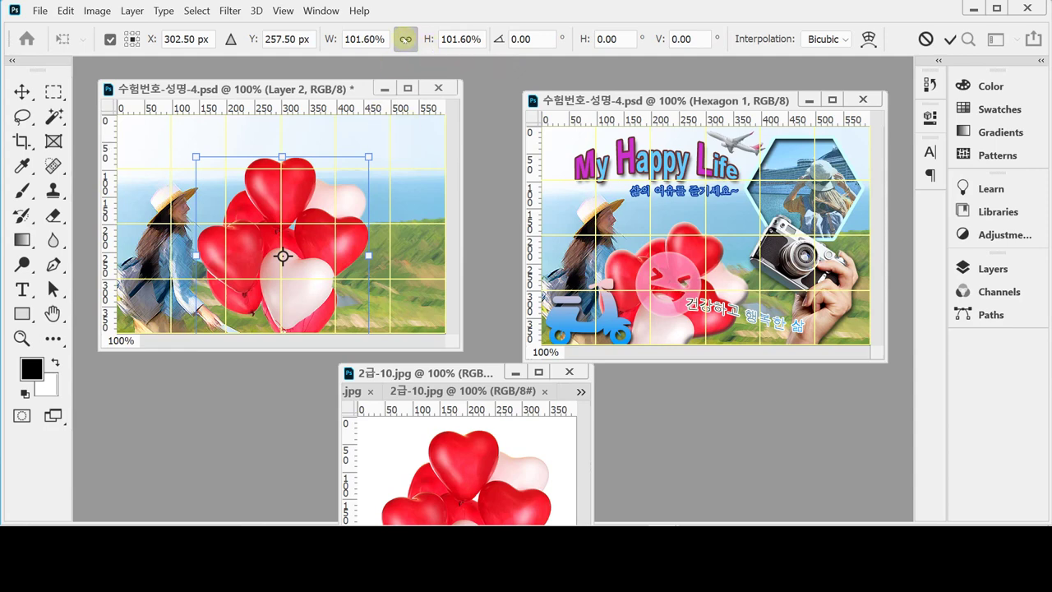
left_click(405, 39)
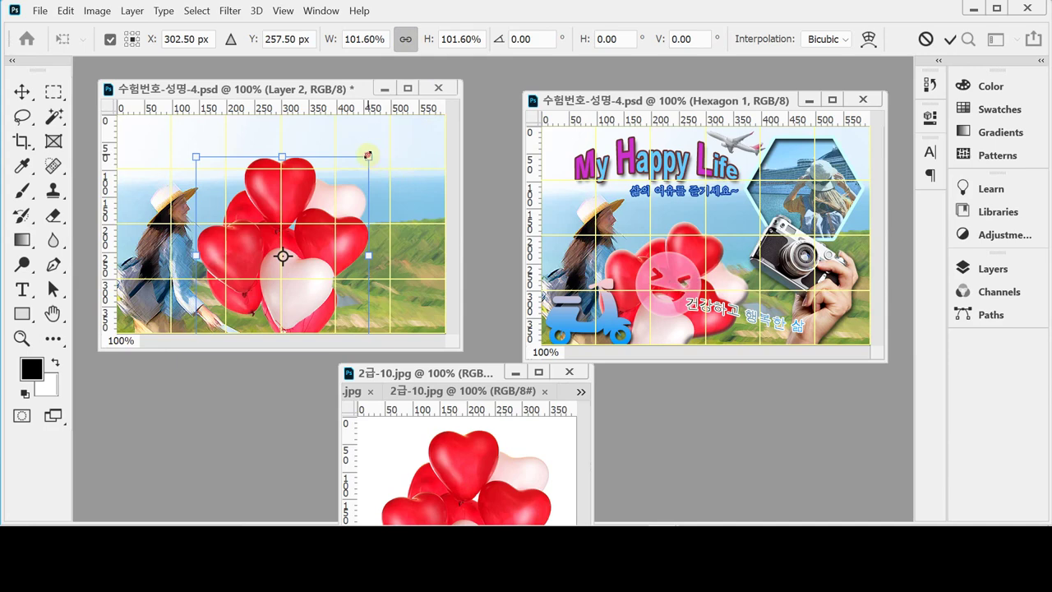
left_click_drag(367, 155, 343, 184)
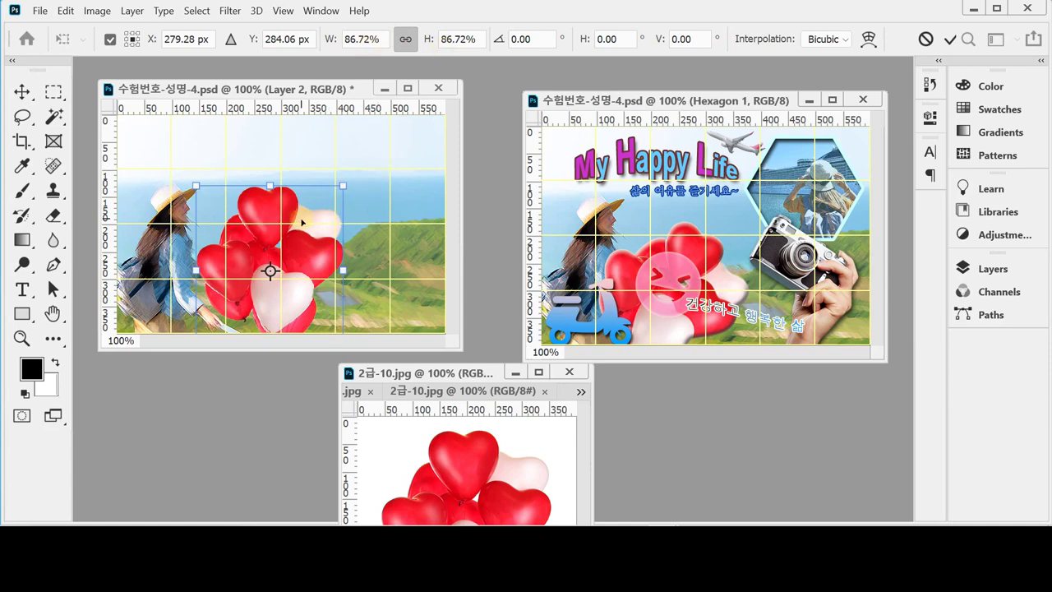
Move the balloons to the lower edge beside the woman and rotate them about 24.5° clockwise
left_click_drag(301, 222, 244, 248)
left_click_drag(331, 195, 361, 261)
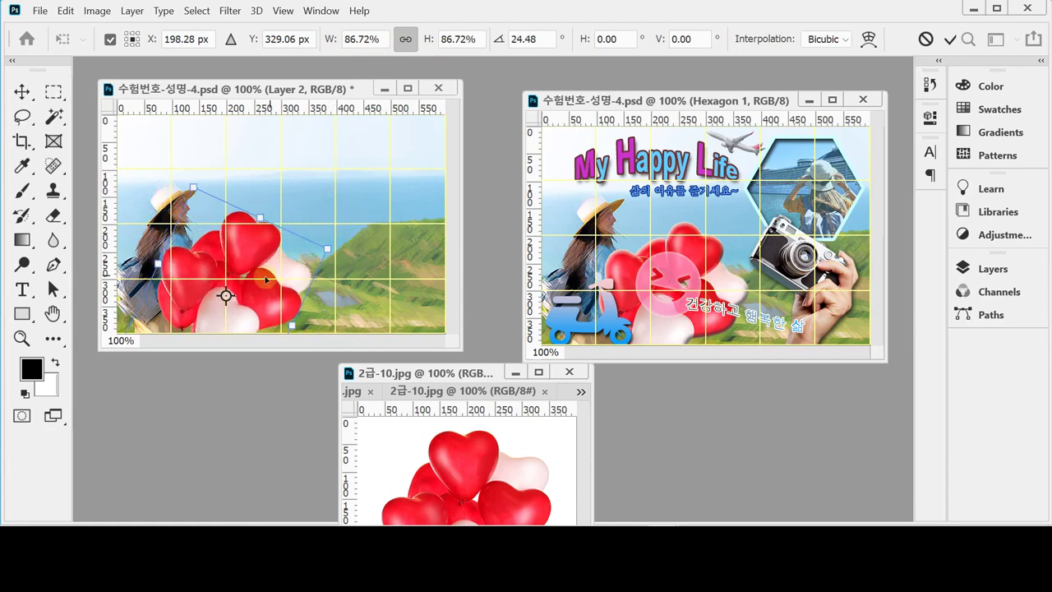
left_click_drag(266, 280, 288, 281)
left_click_drag(288, 281, 292, 278)
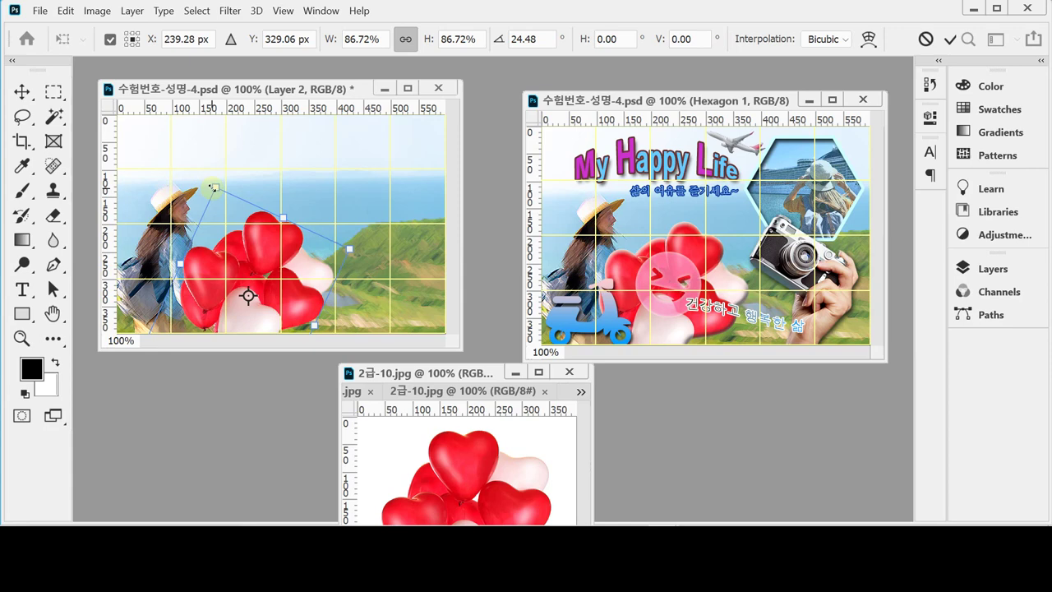
Fine-tune the balloons against the reference composition to about 84.5% scale, 25.5° rotation and position X 236 px, Y 333 px
left_click_drag(213, 188, 211, 184)
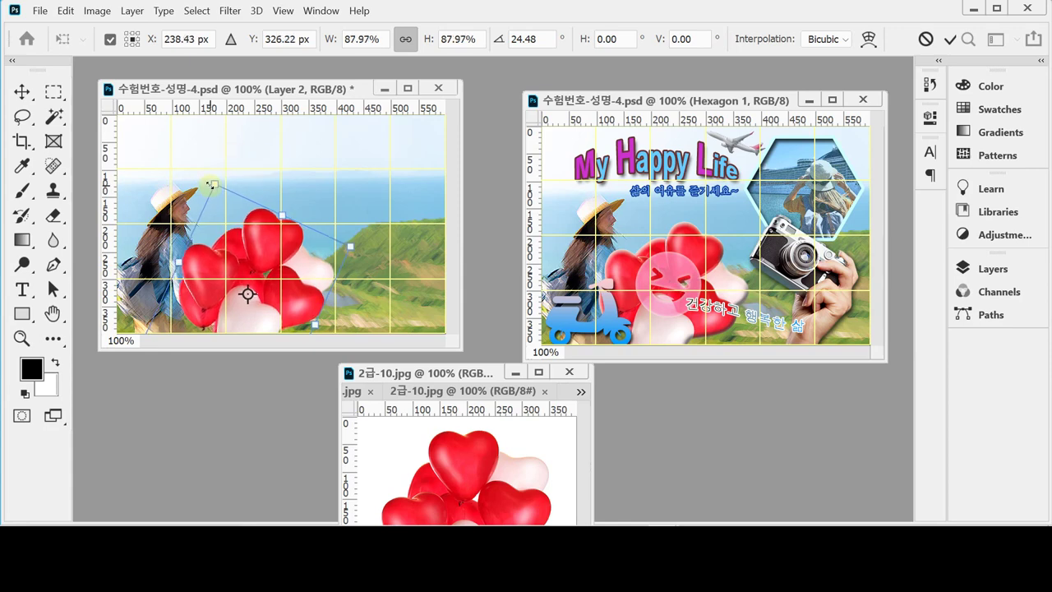
left_click_drag(261, 269, 259, 263)
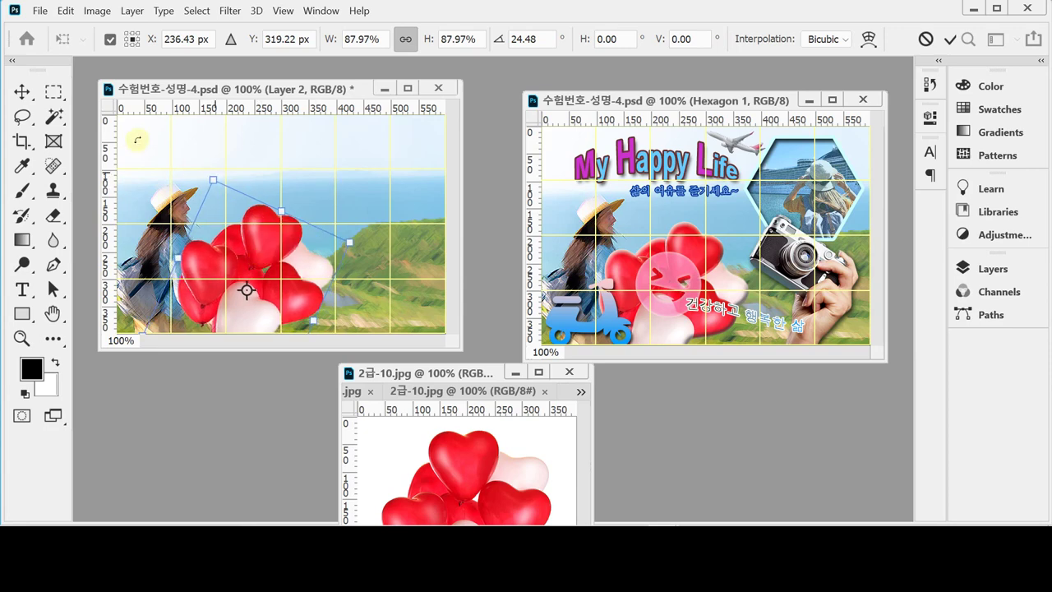
left_click_drag(212, 180, 215, 186)
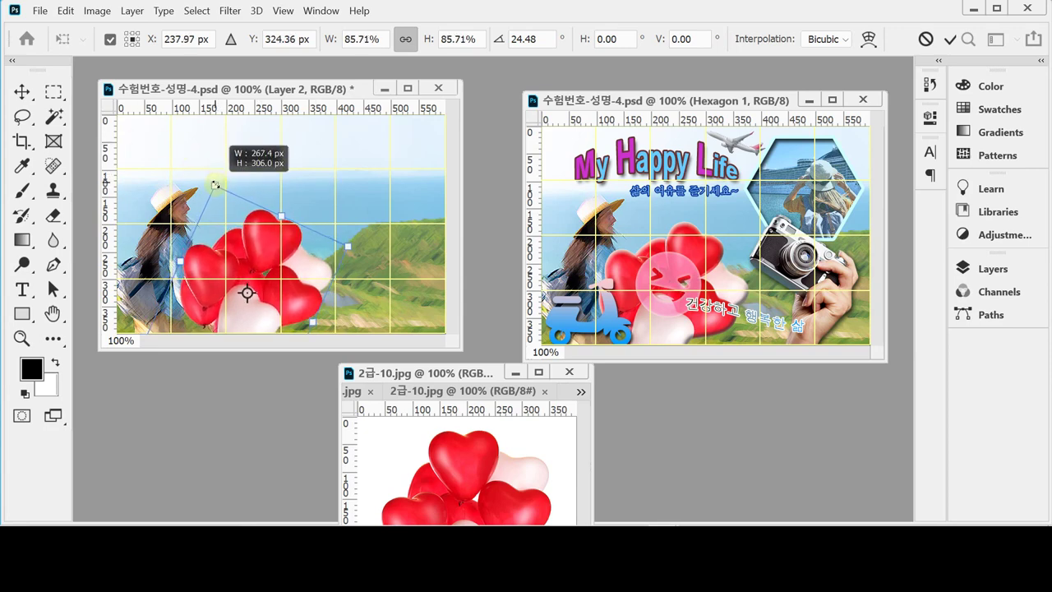
left_click_drag(235, 271, 233, 258)
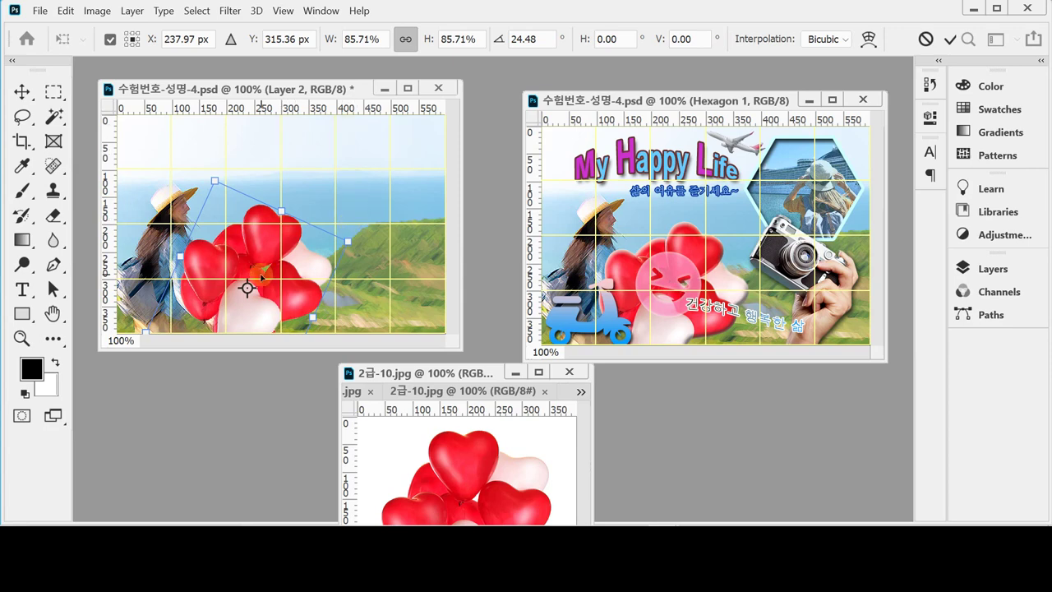
left_click_drag(260, 268, 262, 279)
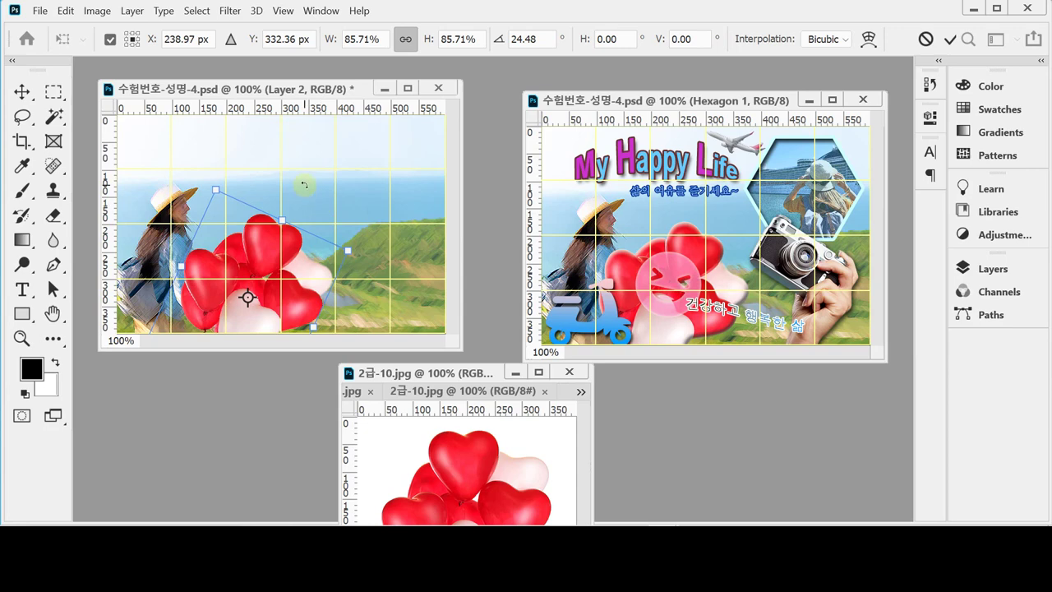
left_click_drag(304, 185, 307, 184)
left_click_drag(344, 253, 341, 251)
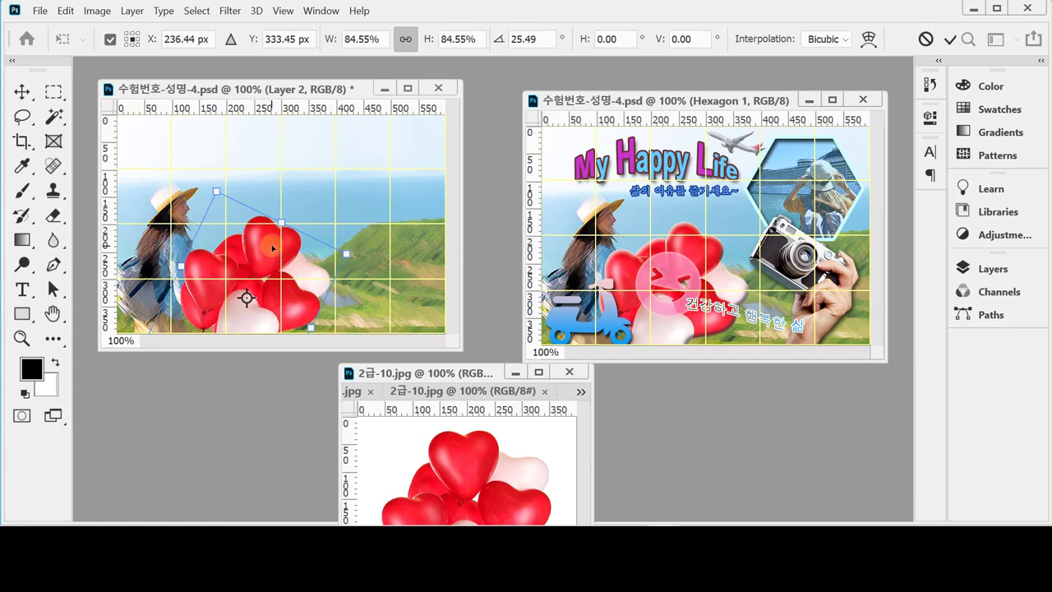
Nudge the balloons up a few pixels, apply the transform and save the document
key("Up")
key("Up")
key("Up")
key("Up")
key("Up")
key("Up")
key("Up")
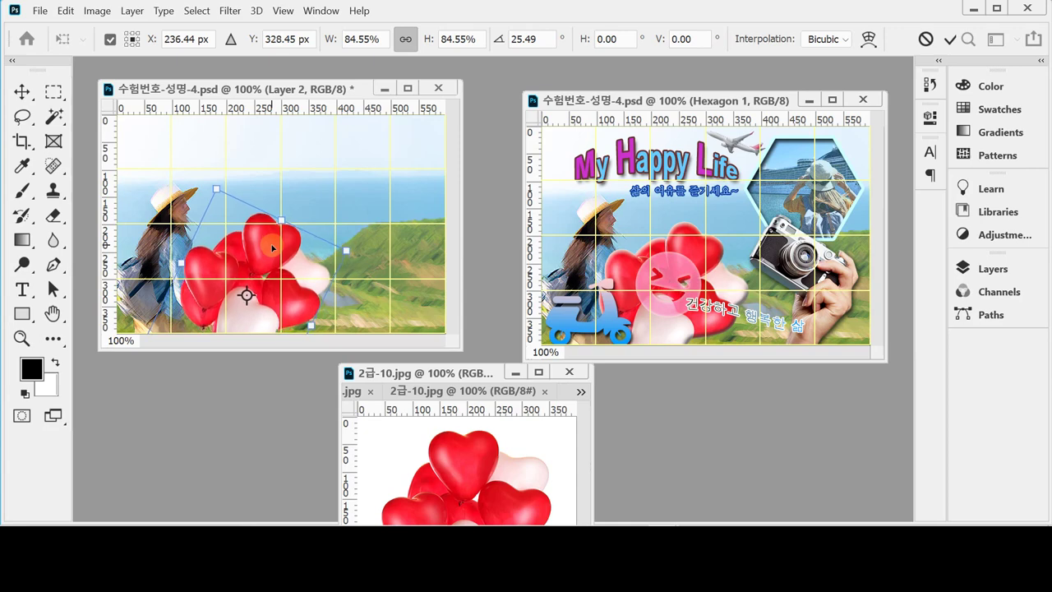
key("Up")
key("Return")
key("w")
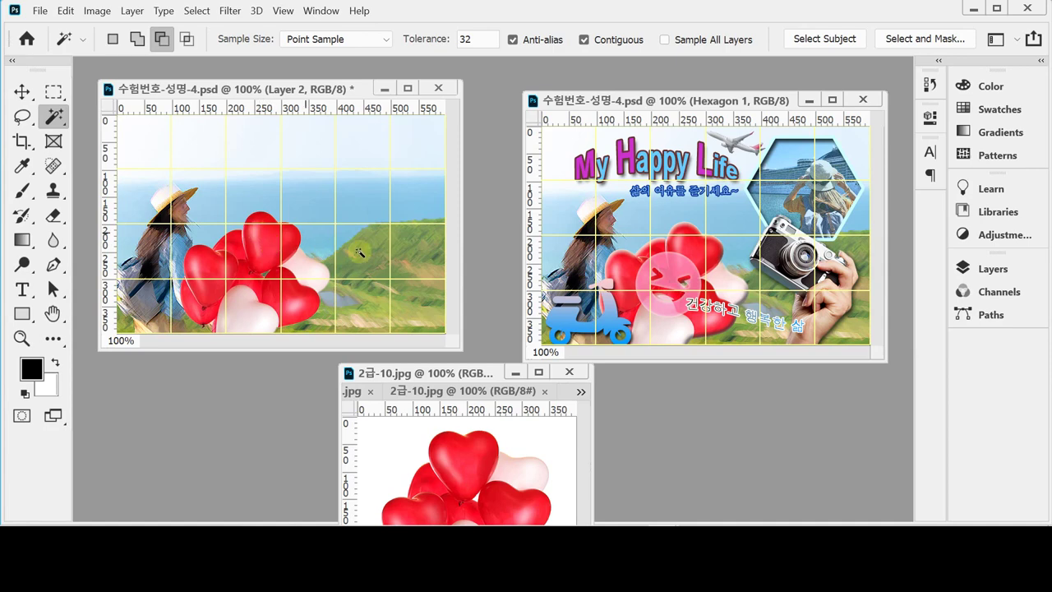
key("ctrl+s")
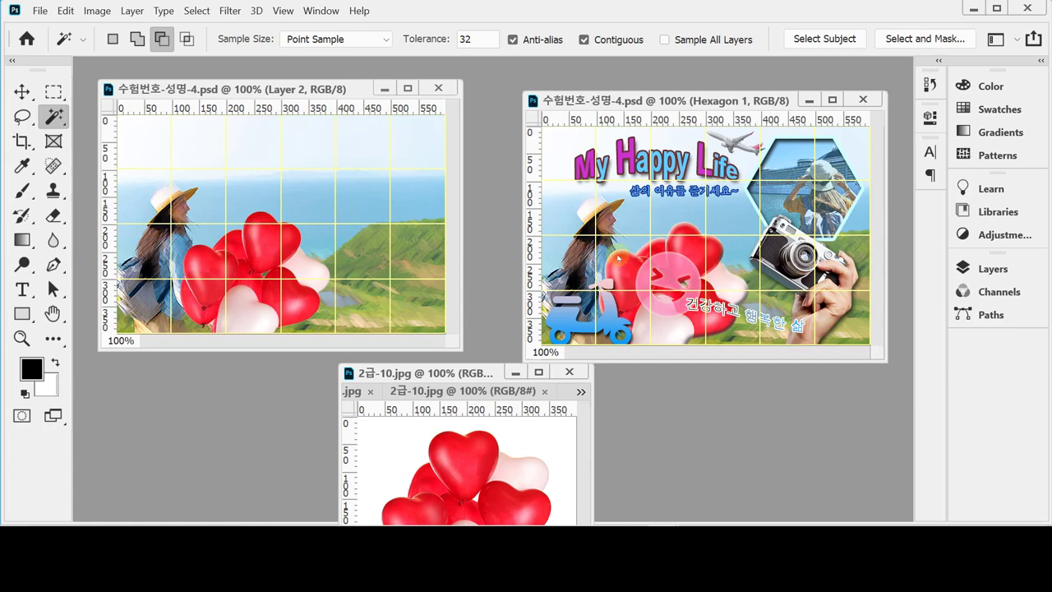
Add a Bevel & Emboss effect to the balloons layer with Inner Bevel style and a size of 10 px
left_click(970, 271)
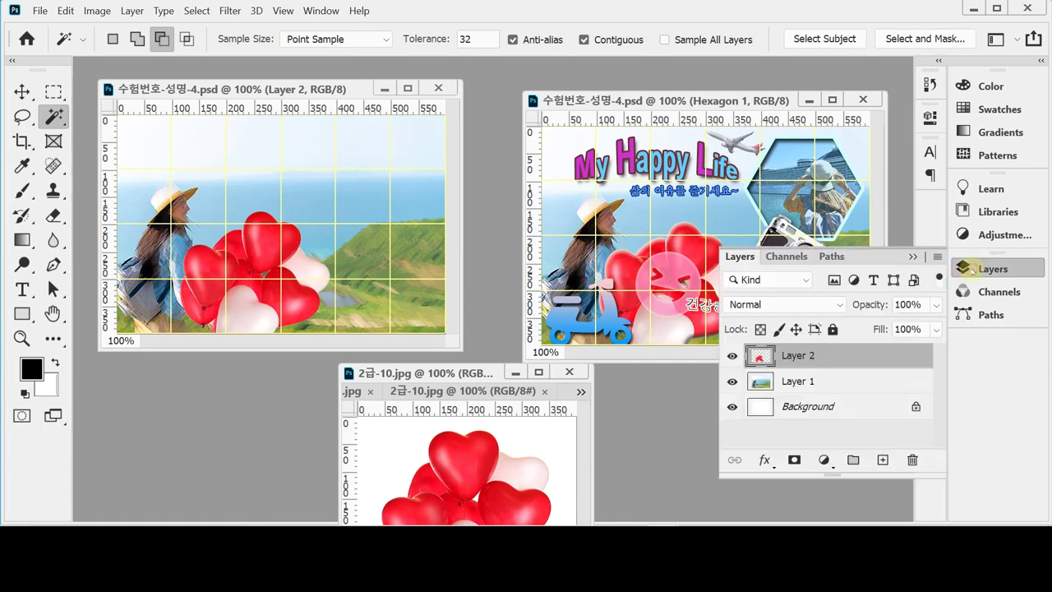
left_click(764, 461)
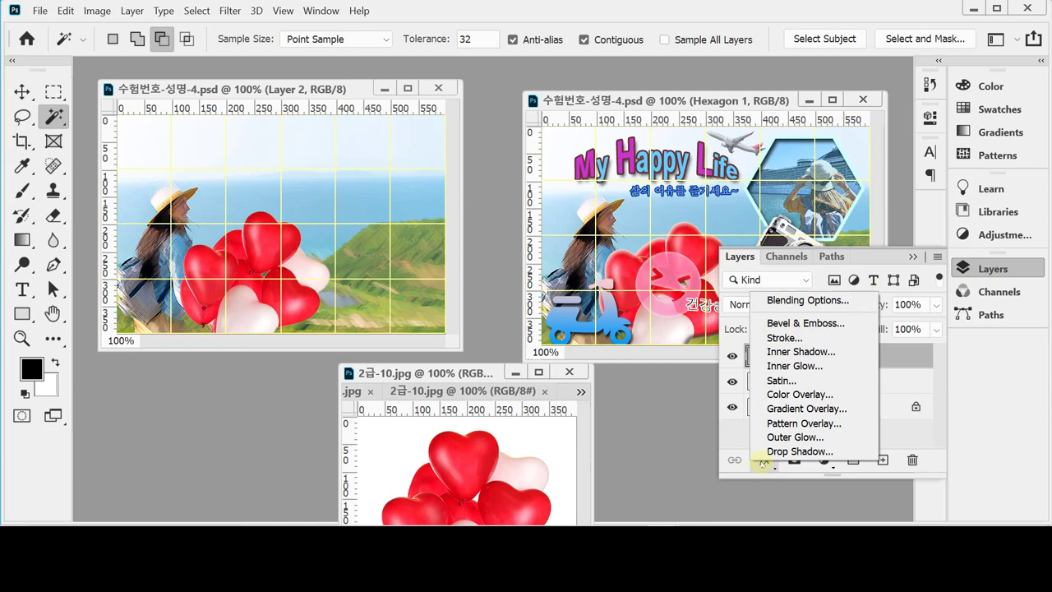
left_click(797, 324)
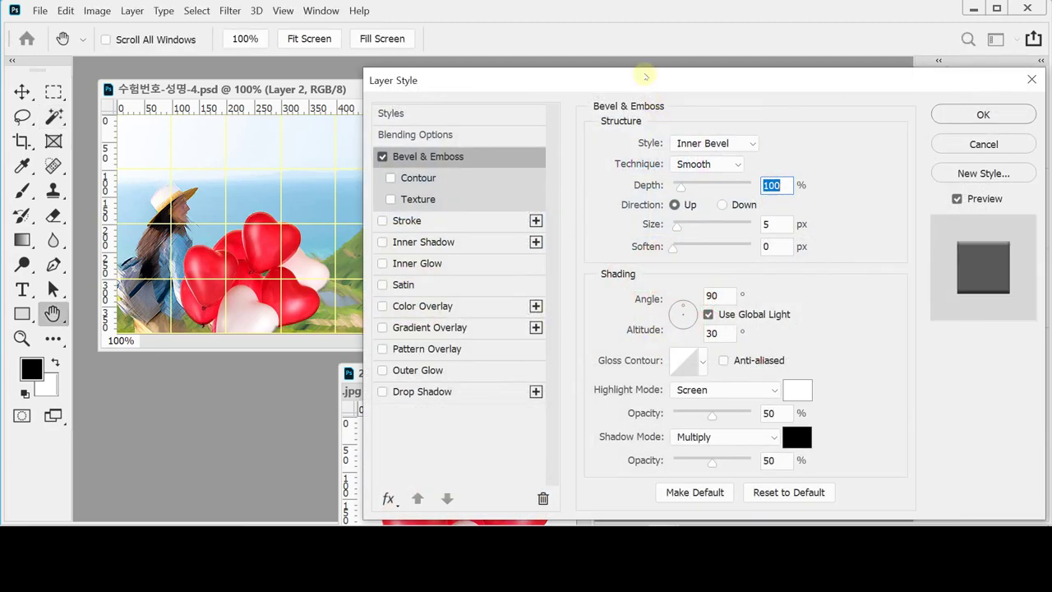
left_click_drag(649, 76, 676, 88)
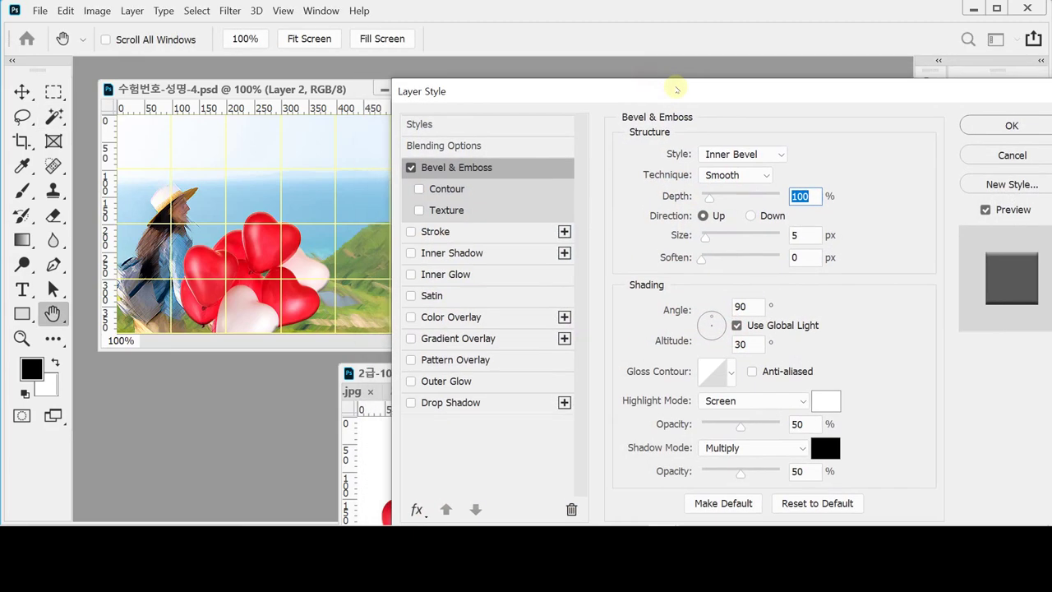
left_click(781, 155)
left_click(776, 169)
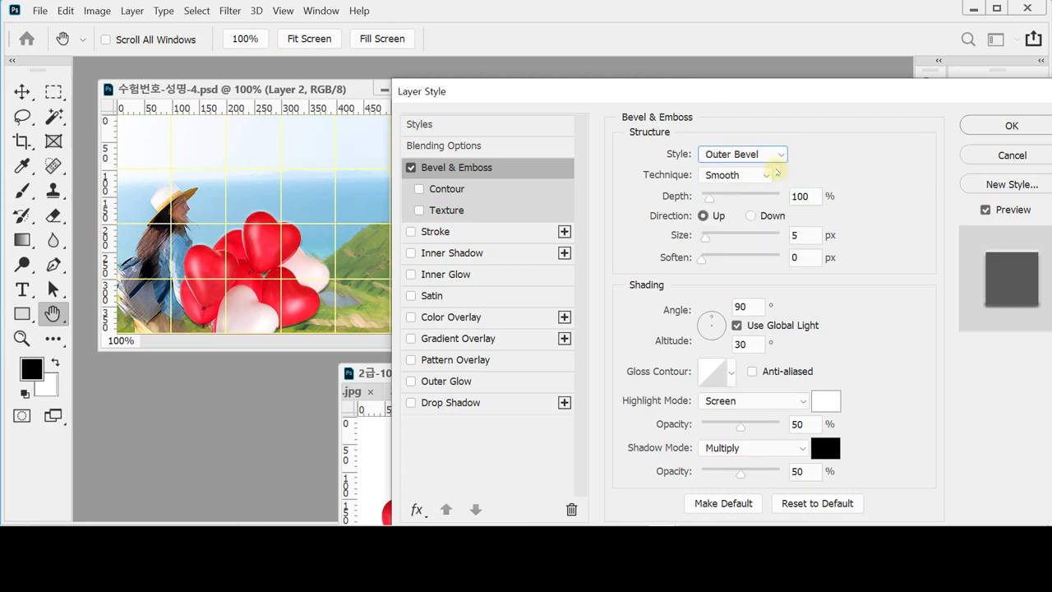
left_click(781, 153)
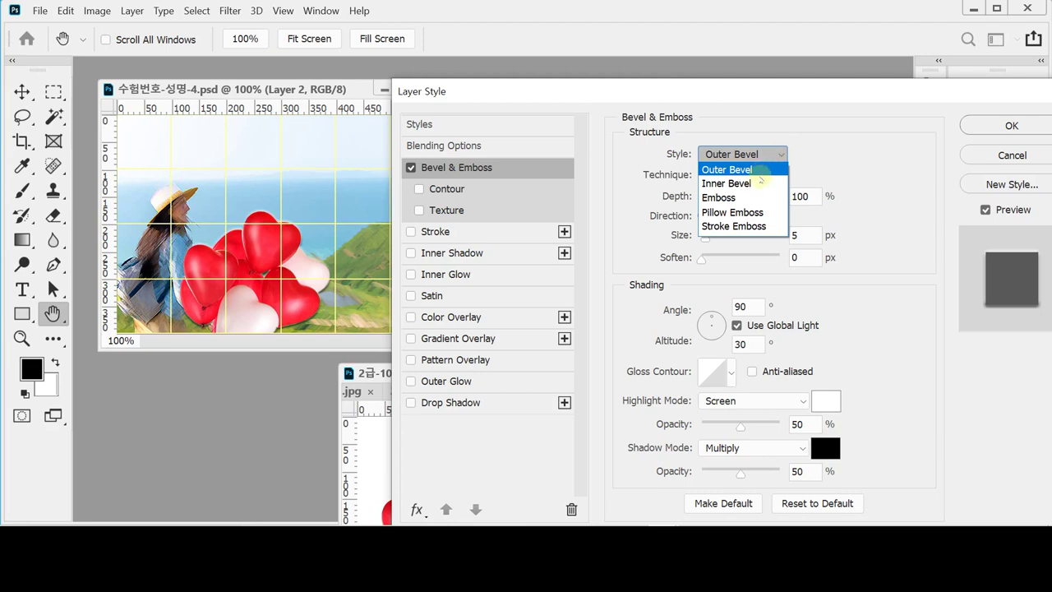
left_click(758, 181)
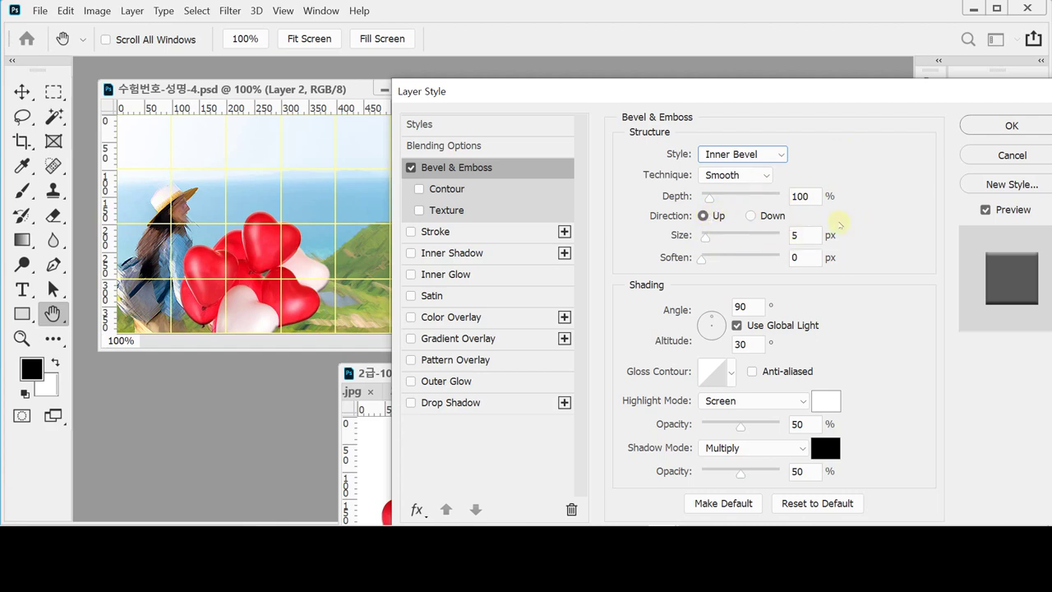
left_click(804, 236)
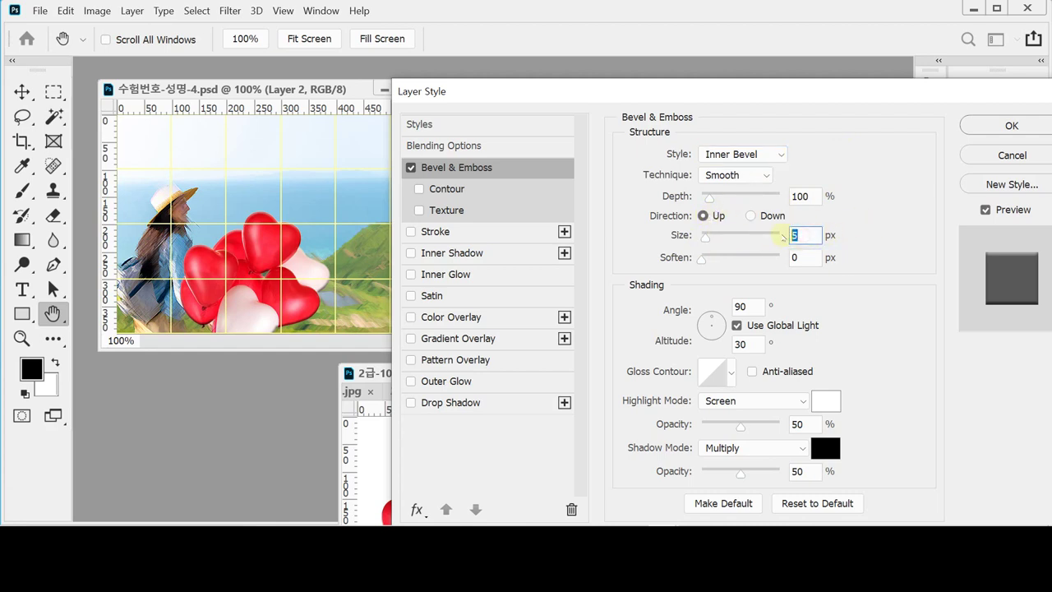
type("10")
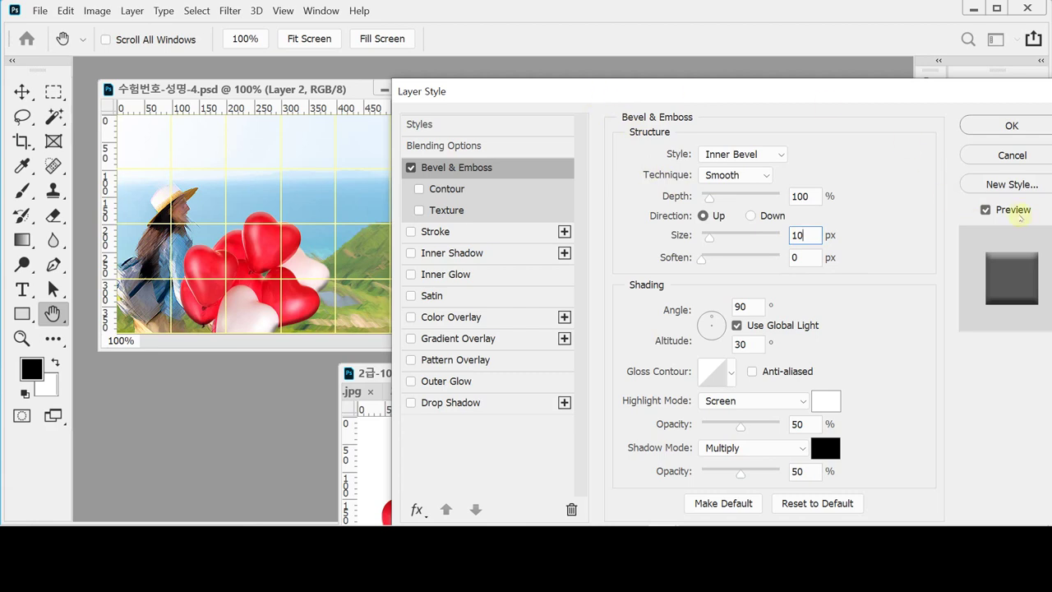
left_click(985, 209)
left_click(984, 210)
Add an Outer Glow to the balloons layer and apply the layer style
left_click(456, 383)
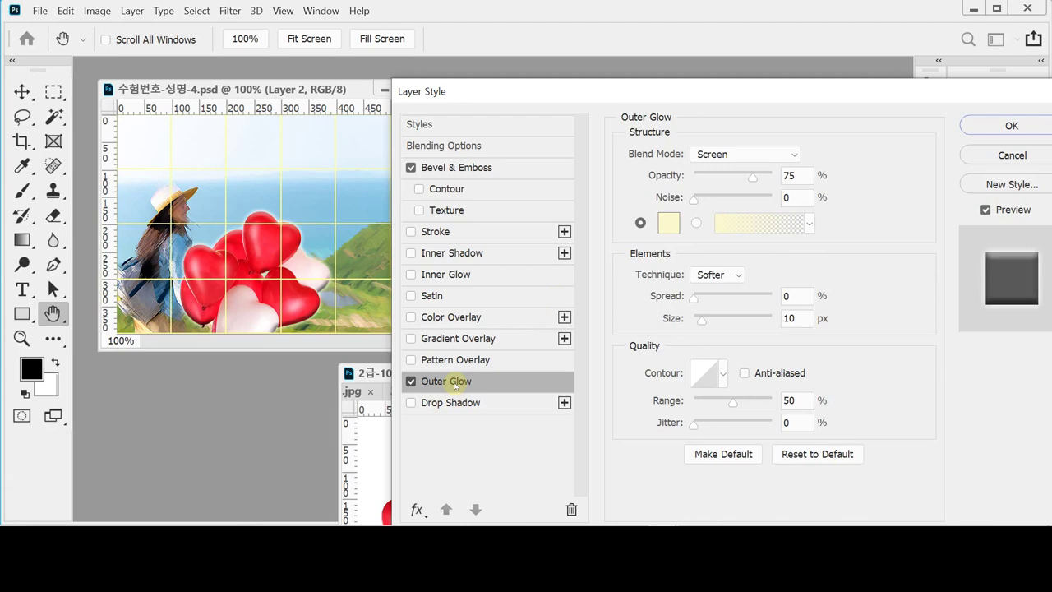
left_click(1011, 125)
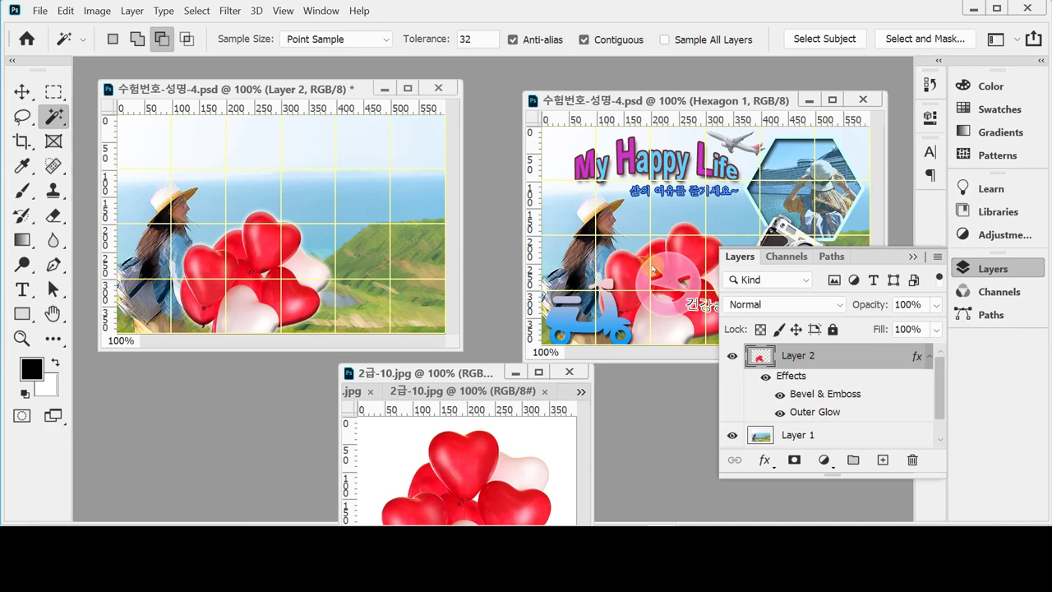
key("F7")
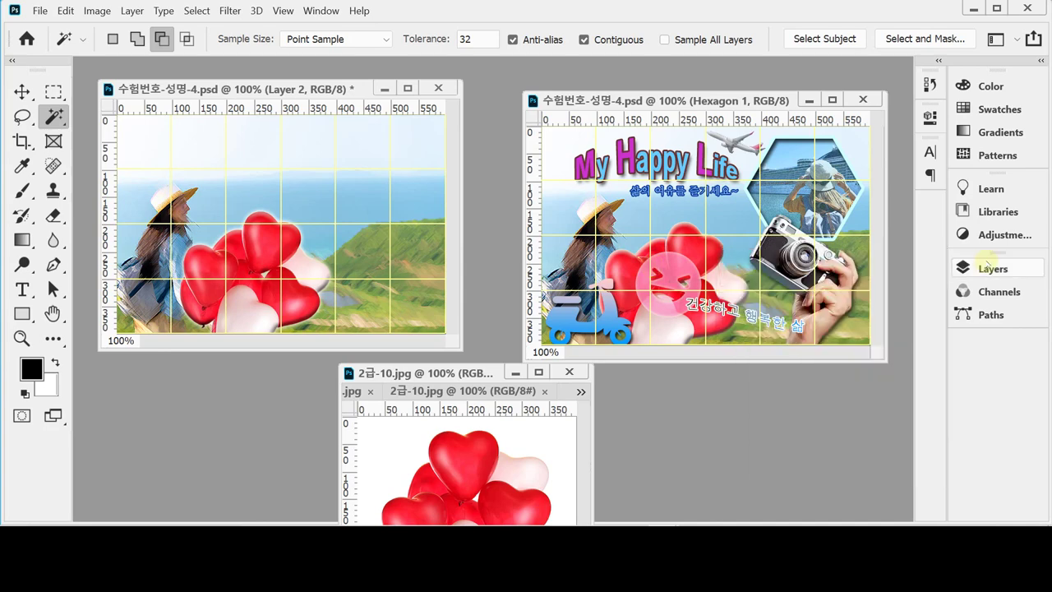
left_click(1019, 274)
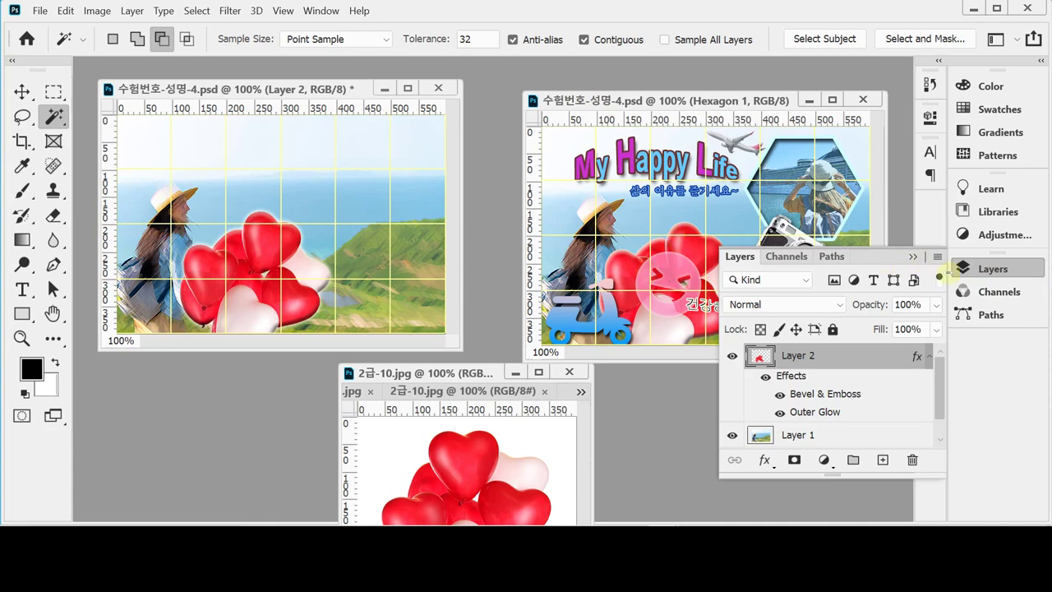
left_click(965, 268)
left_click(964, 268)
Turn off the balloons' Outer Glow, enable Inner Glow instead and apply the layer style
double_click(810, 417)
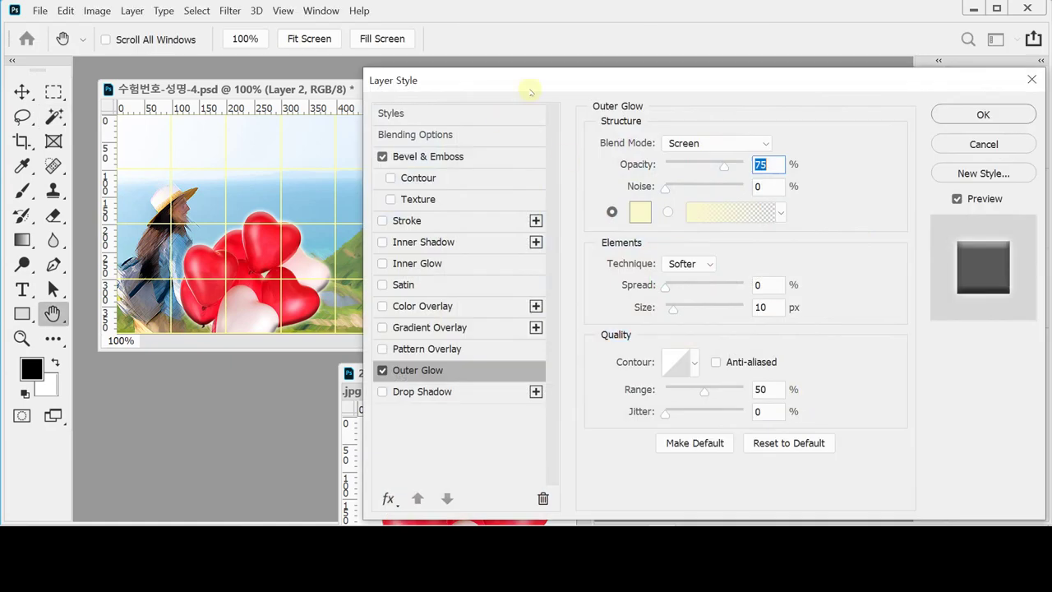
left_click_drag(529, 88, 498, 108)
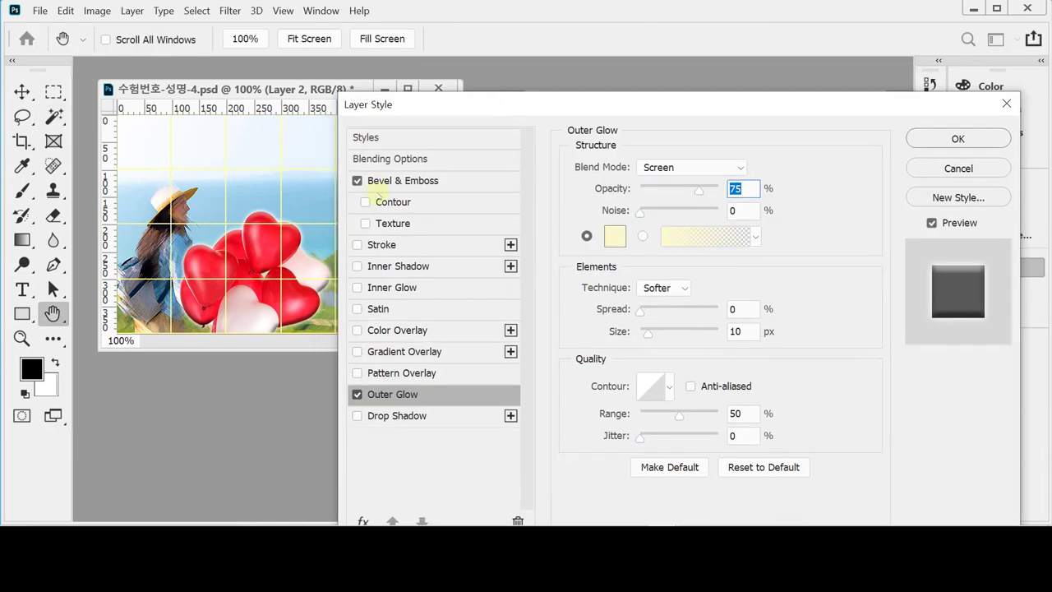
left_click(358, 394)
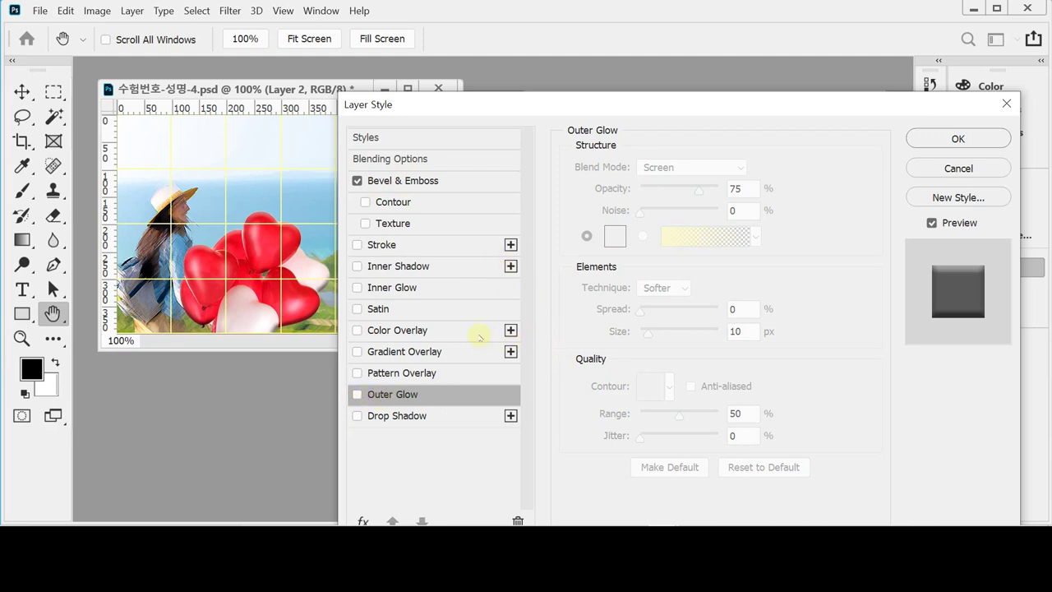
left_click(401, 288)
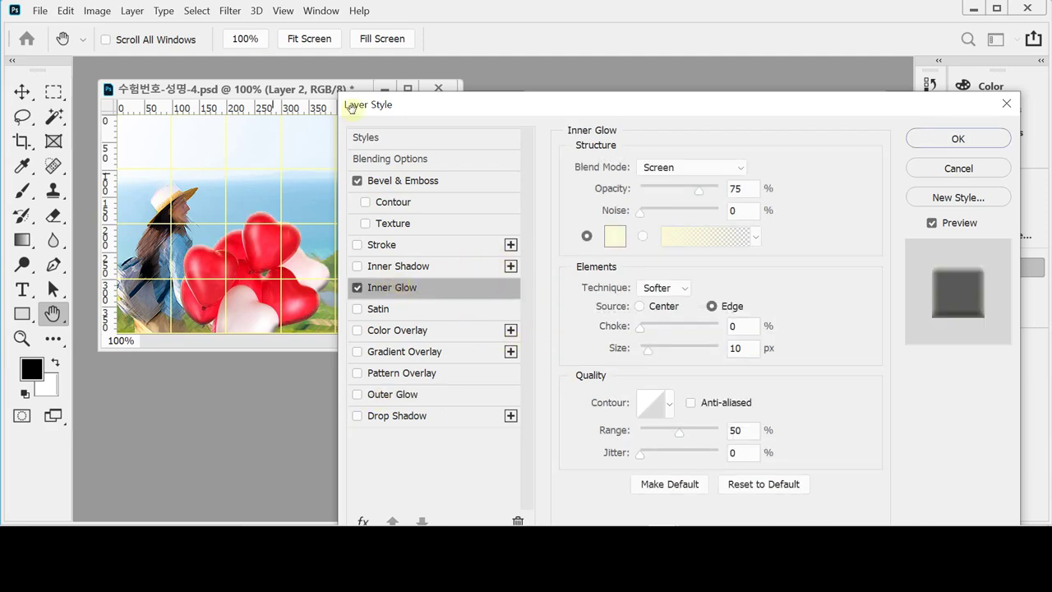
left_click_drag(542, 117, 524, 293)
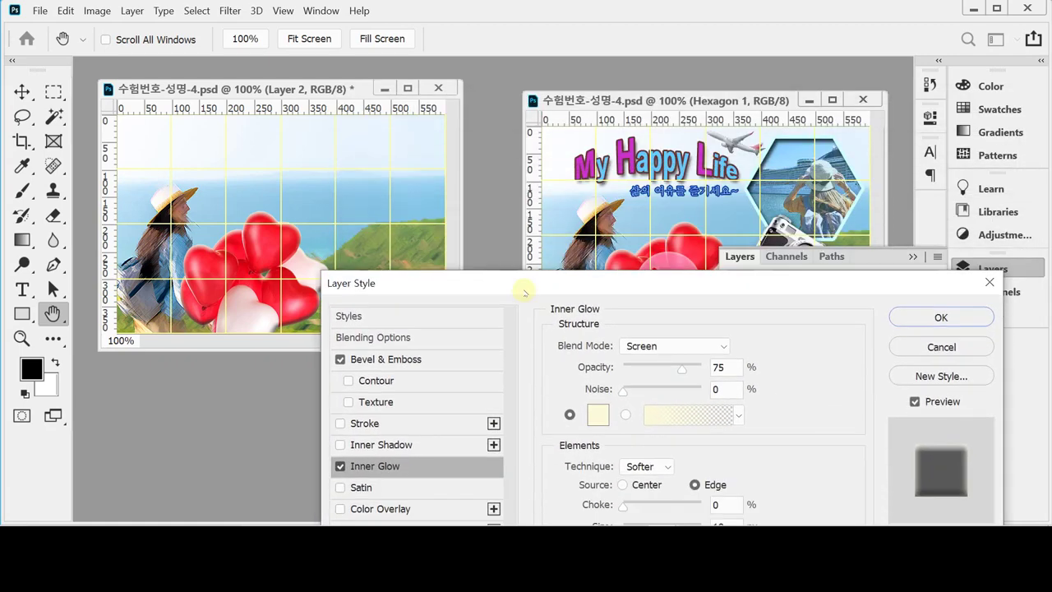
left_click(902, 316)
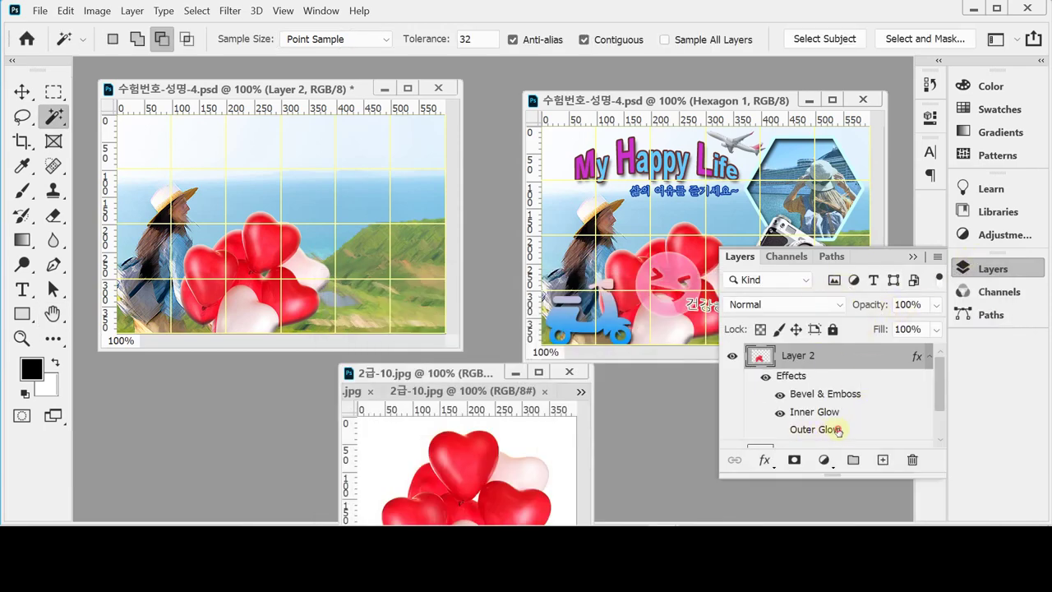
Delete the disabled Outer Glow effect from the balloons layer and save the document
left_click_drag(838, 431, 912, 459)
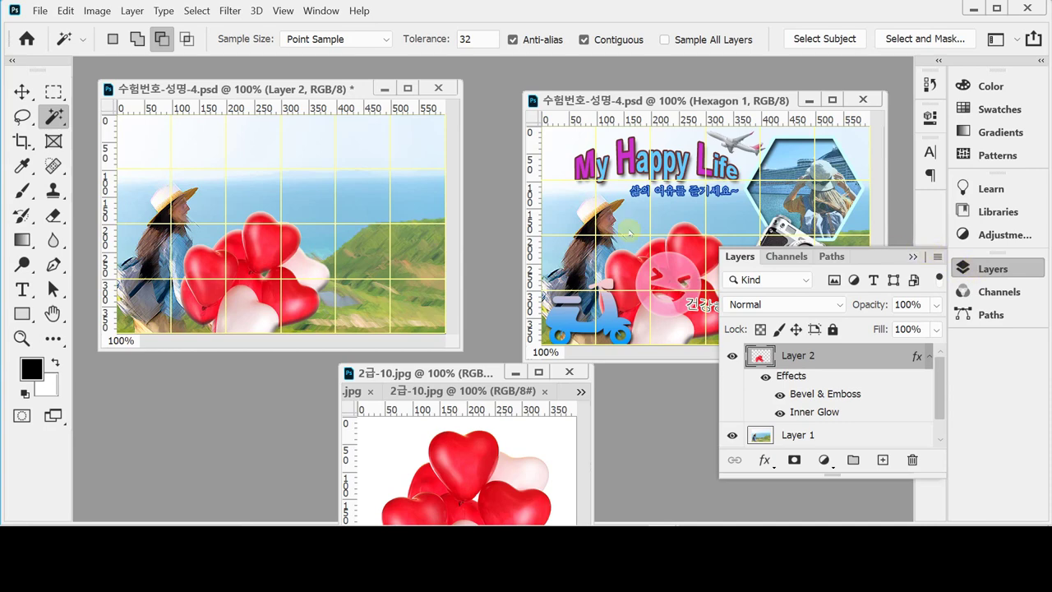
key("ctrl+s")
left_click(967, 271)
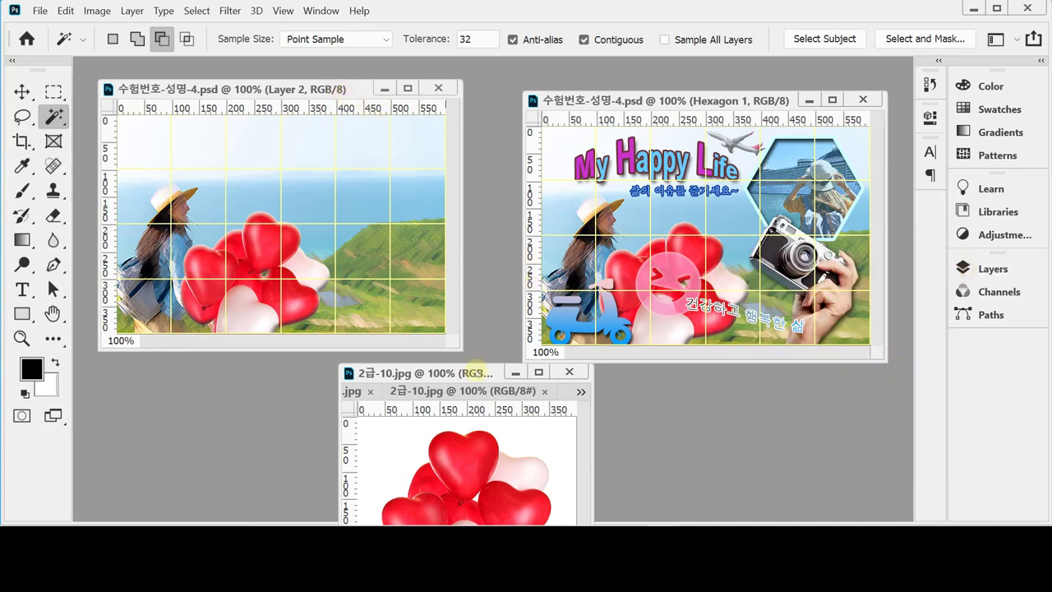
Switch the source image window to 2급-11.jpg and place it so that the hand and camera are visible
left_click_drag(475, 373, 516, 249)
left_click(622, 269)
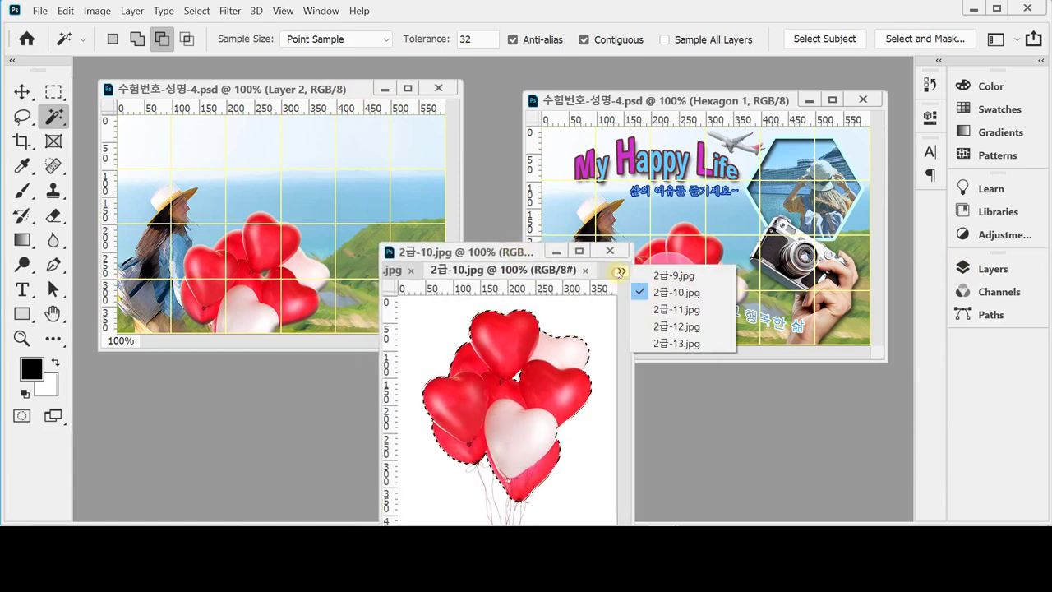
left_click(668, 305)
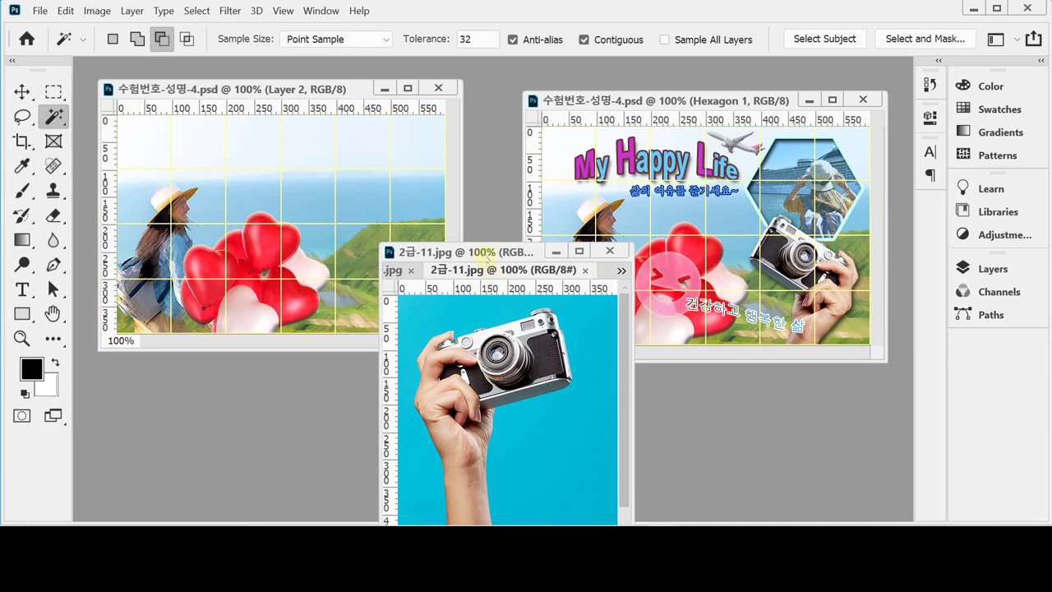
left_click_drag(483, 252, 471, 193)
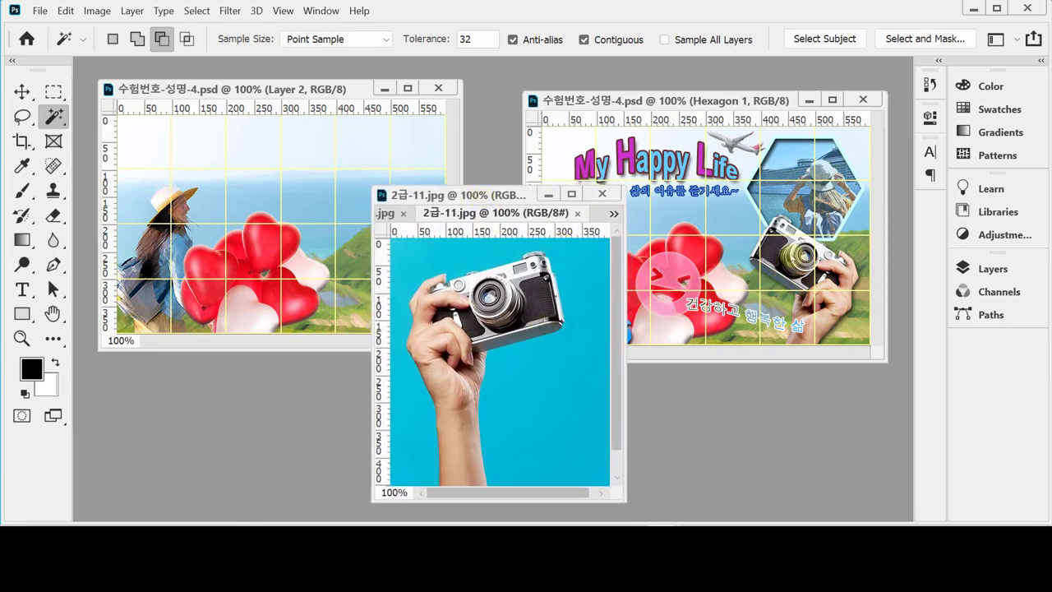
left_click(470, 326)
Select the blue background of 2급-11.jpg with the Magic Wand as a new selection at tolerance 40
right_click(53, 116)
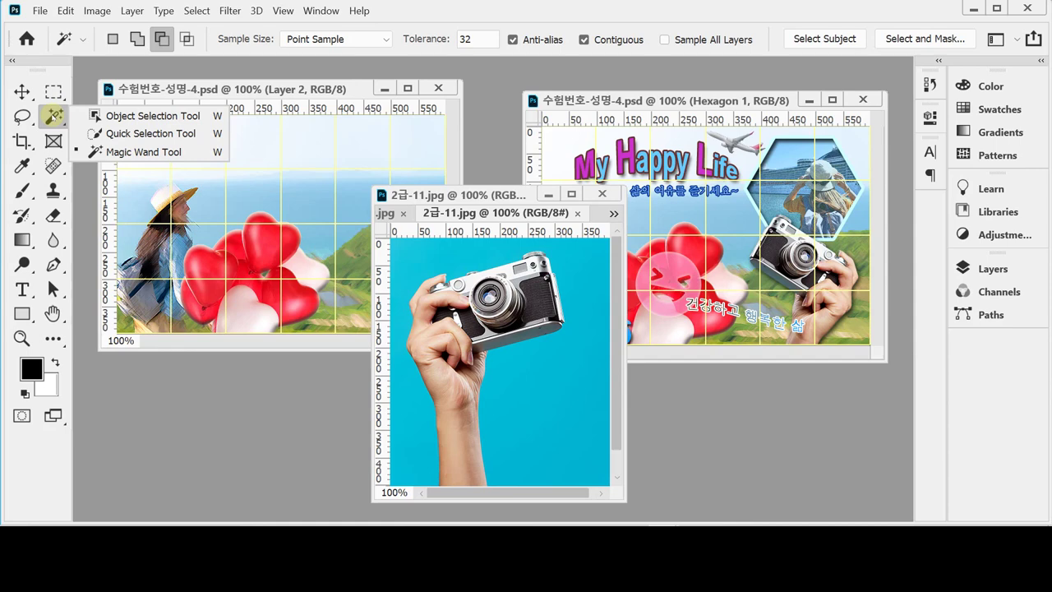
left_click(129, 153)
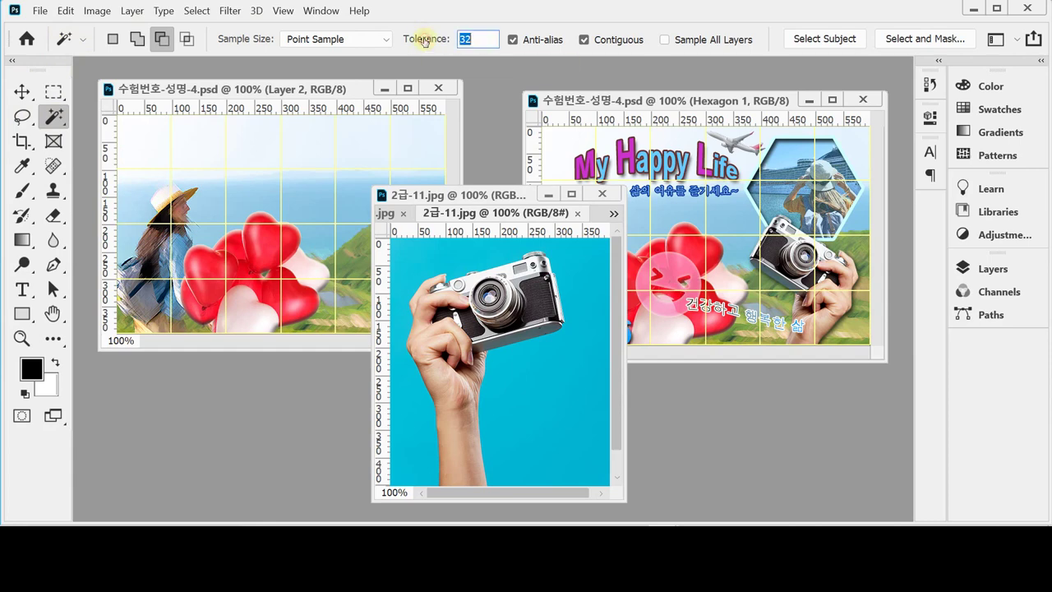
left_click(438, 258)
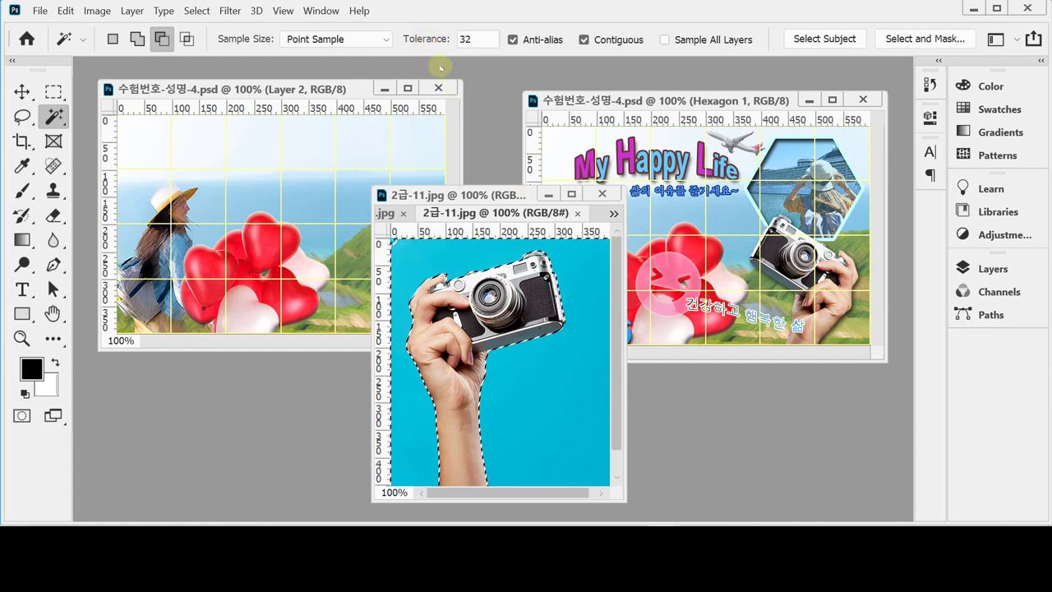
left_click(425, 38)
type("40")
key("Return")
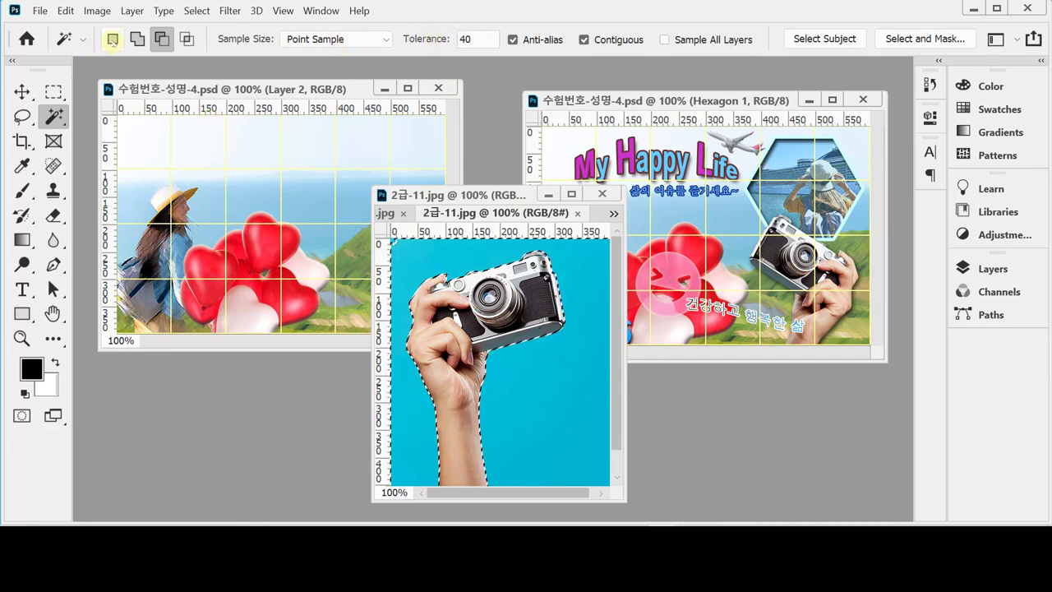
left_click(113, 39)
key("ctrl+d")
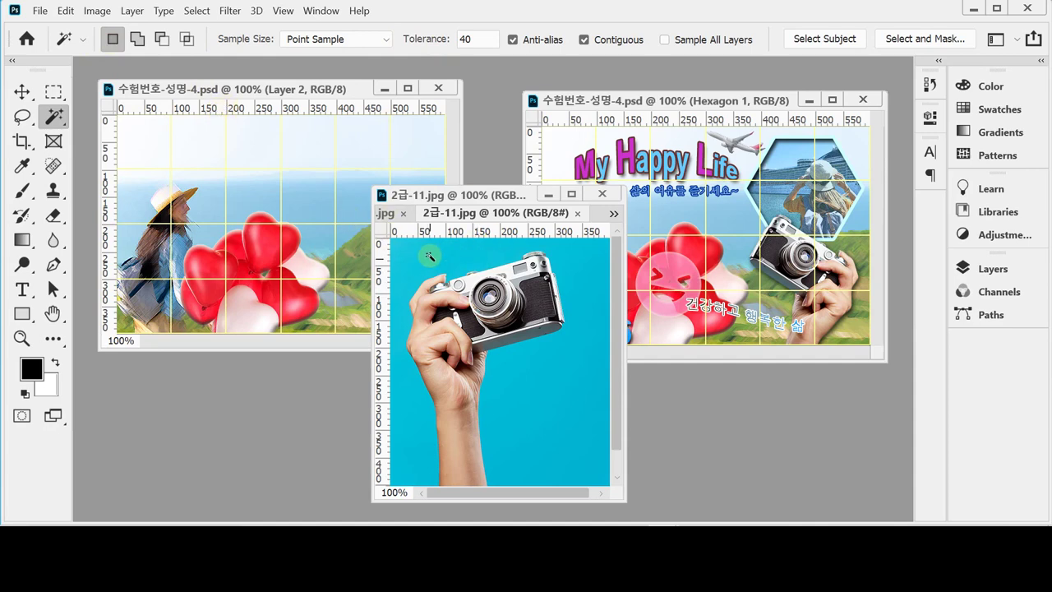
left_click(418, 252)
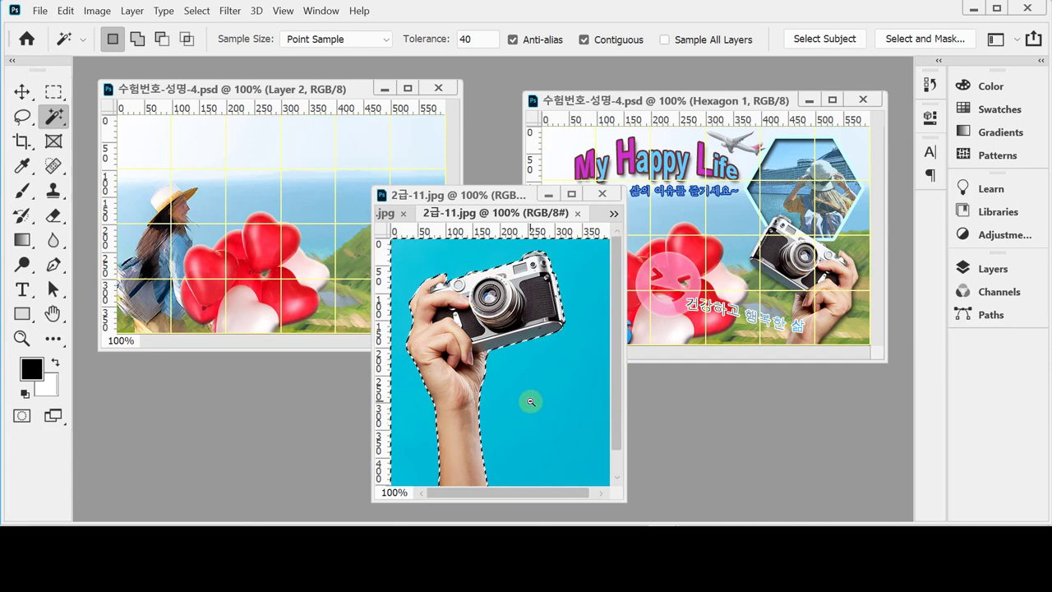
Show the whole 2급-11.jpg image in its window at 100% and invert the selection to the hand and camera
key("ctrl+minus")
left_click(137, 39)
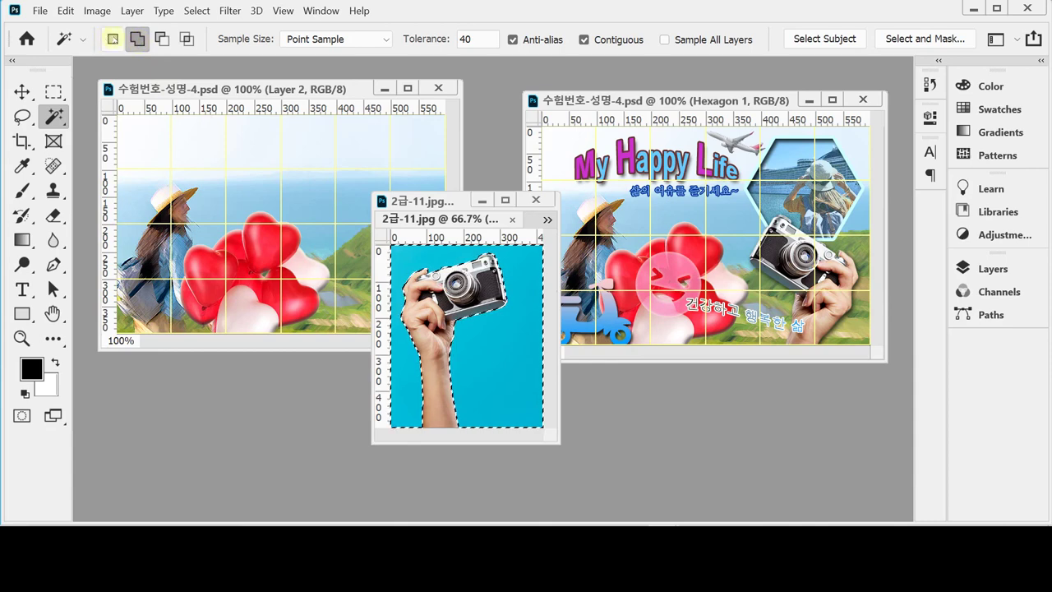
left_click(112, 38)
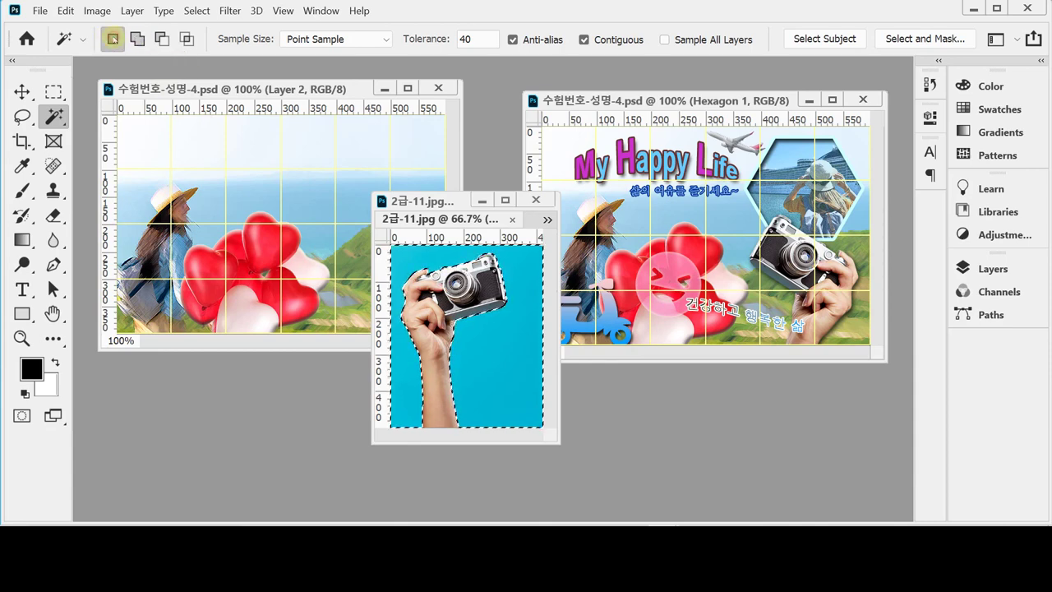
left_click(503, 348)
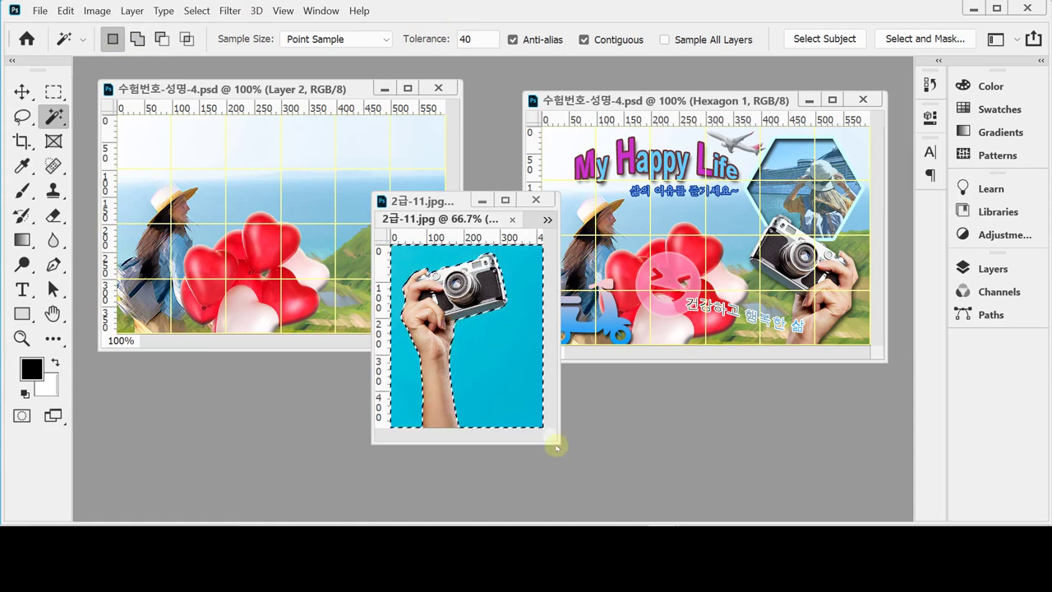
left_click_drag(559, 444, 656, 475)
left_click(548, 369)
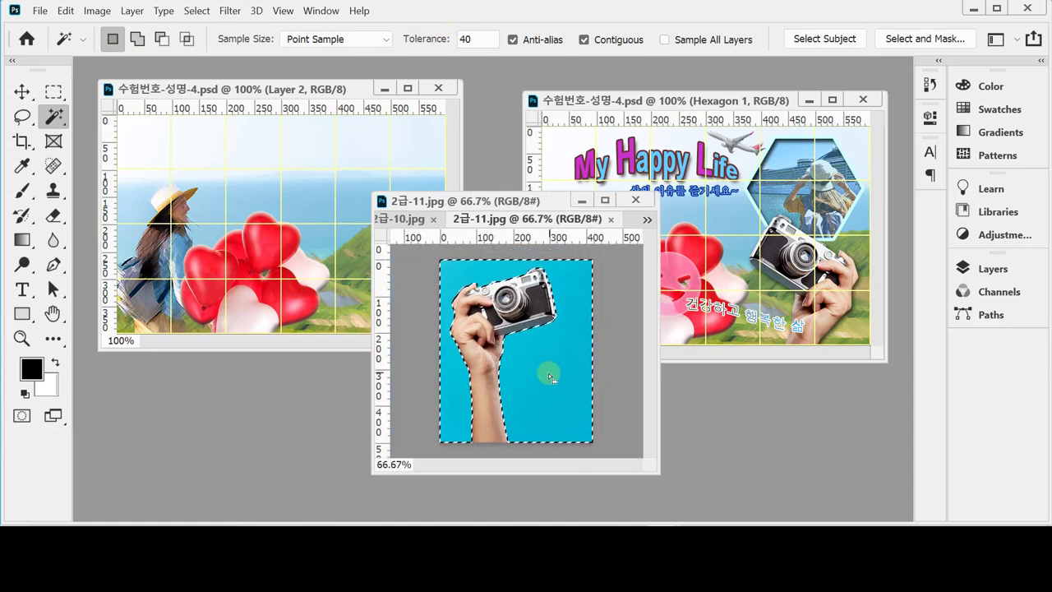
key("ctrl+plus")
left_click_drag(483, 191, 477, 144)
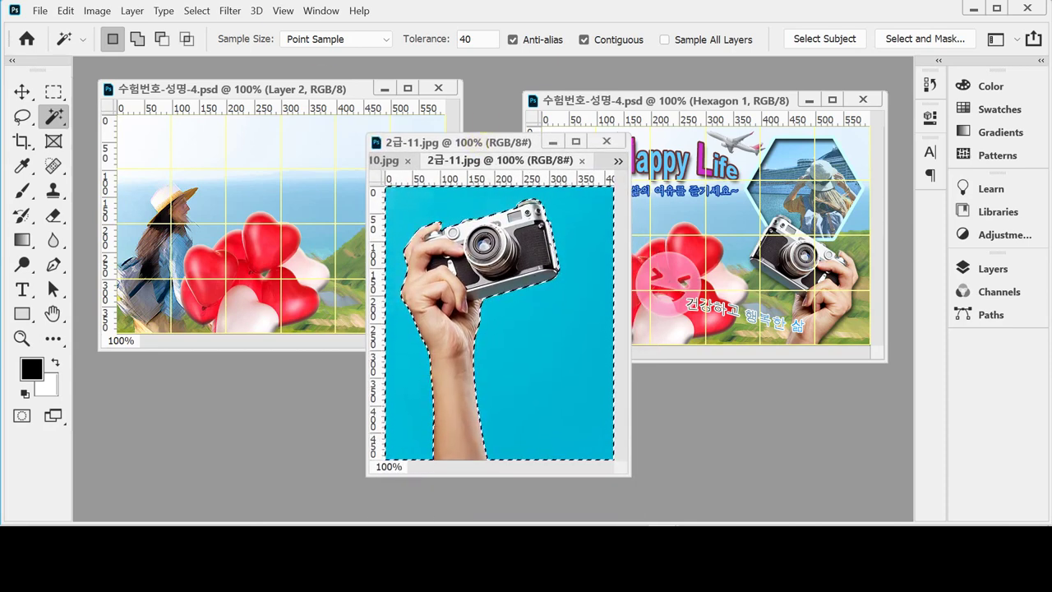
left_click(197, 11)
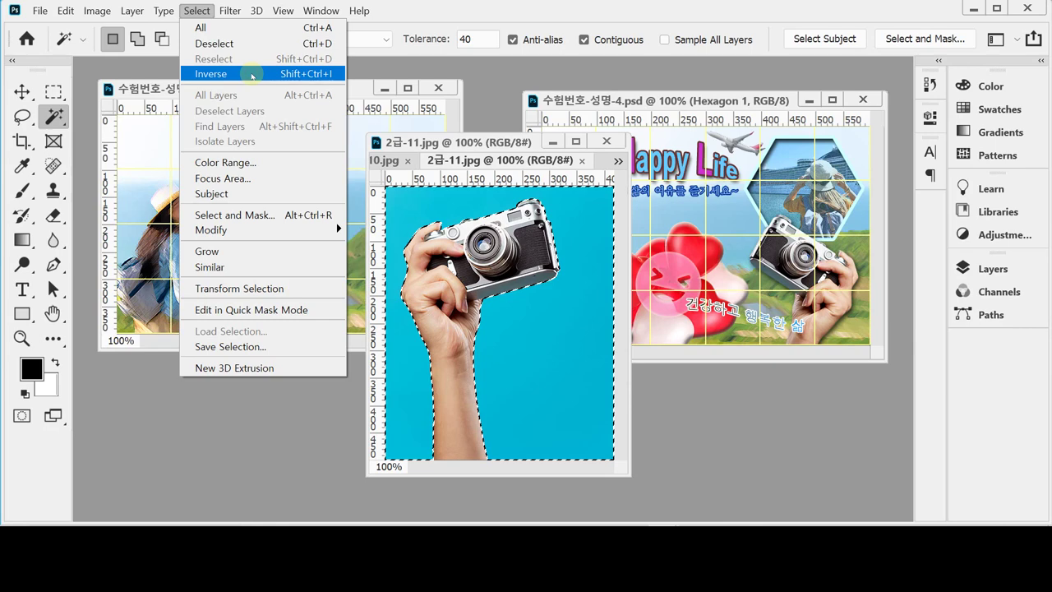
left_click(253, 76)
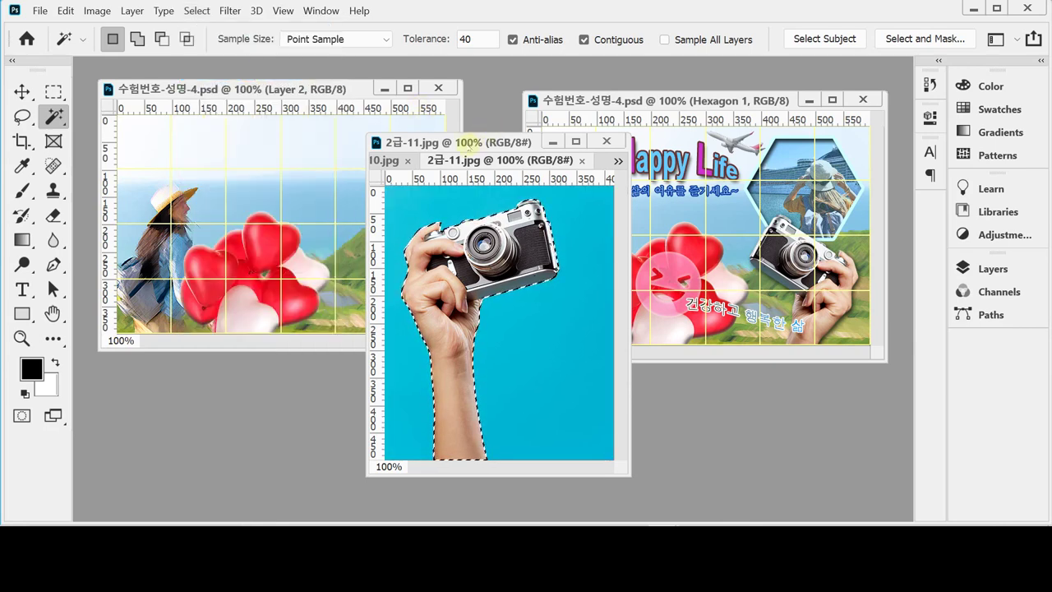
Copy the selected hand and camera into 수험번호-성명-4.psd as a new layer and save the document
left_click_drag(486, 144, 586, 148)
left_click_drag(582, 279, 278, 197)
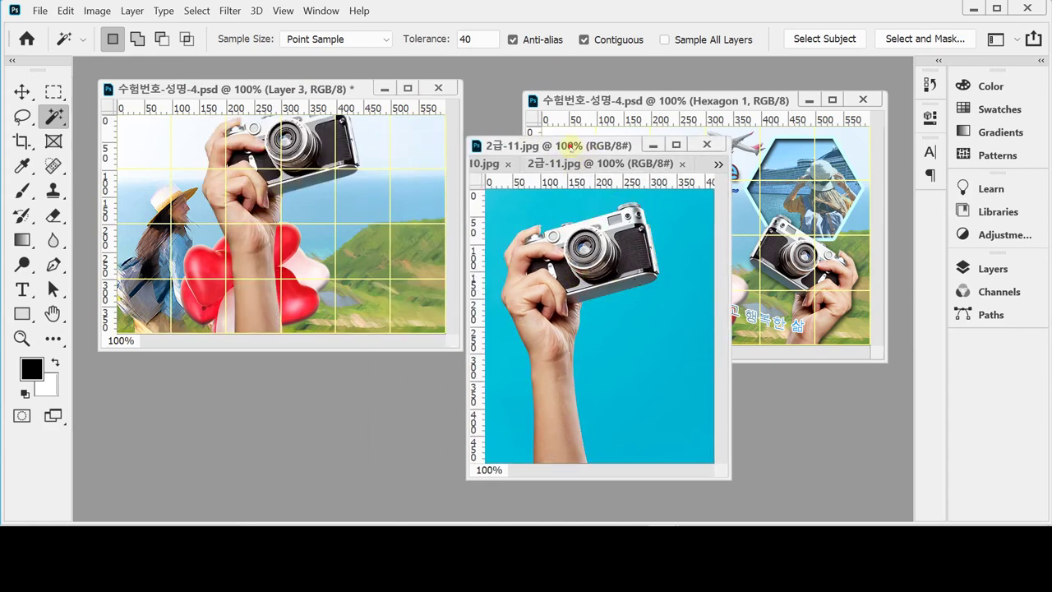
left_click_drag(568, 147, 431, 391)
left_click(315, 88)
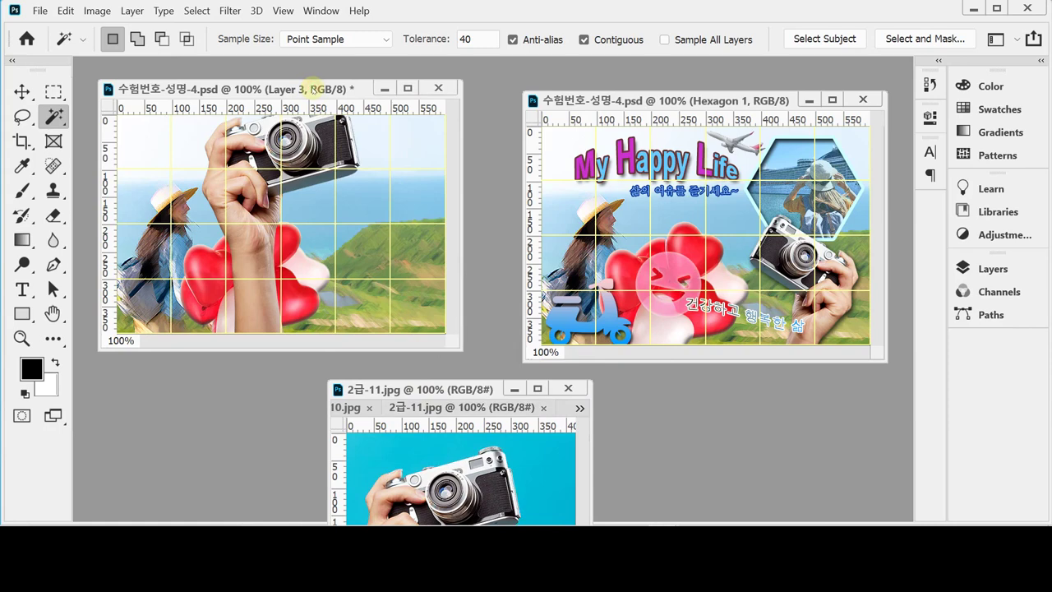
key("ctrl+s")
Begin a free transform of the pasted hand-and-camera layer
key("ctrl+t")
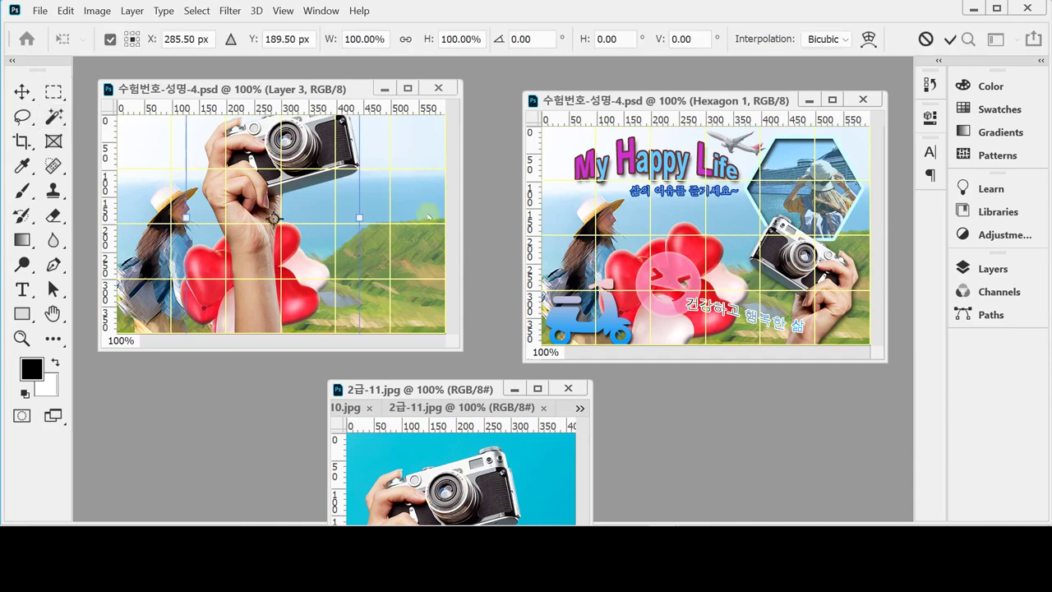
Move the camera-and-hand image toward the lower right of the canvas and flip it horizontally
left_click_drag(294, 133, 340, 202)
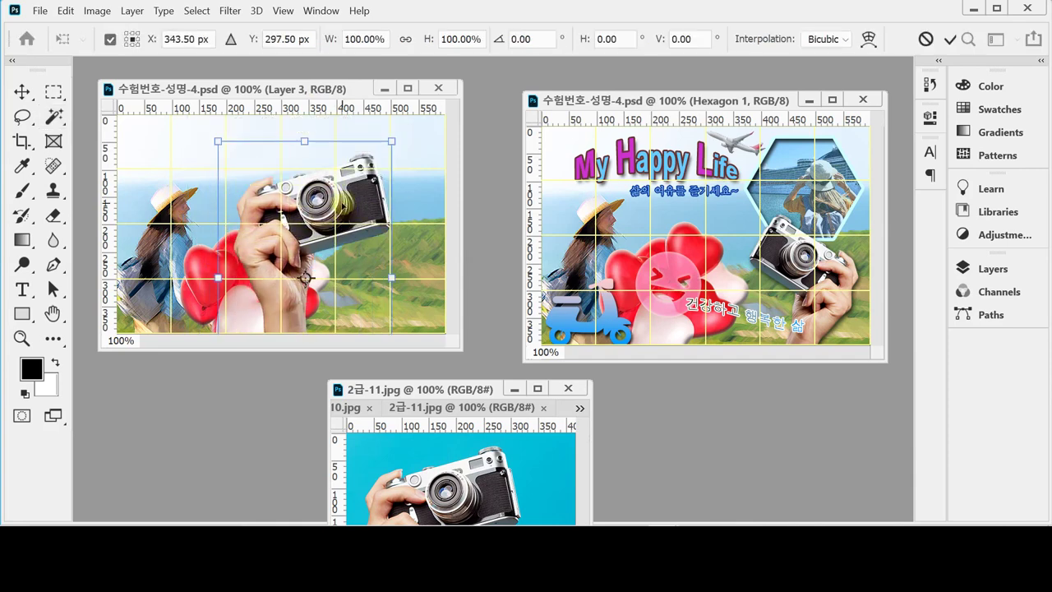
right_click(342, 200)
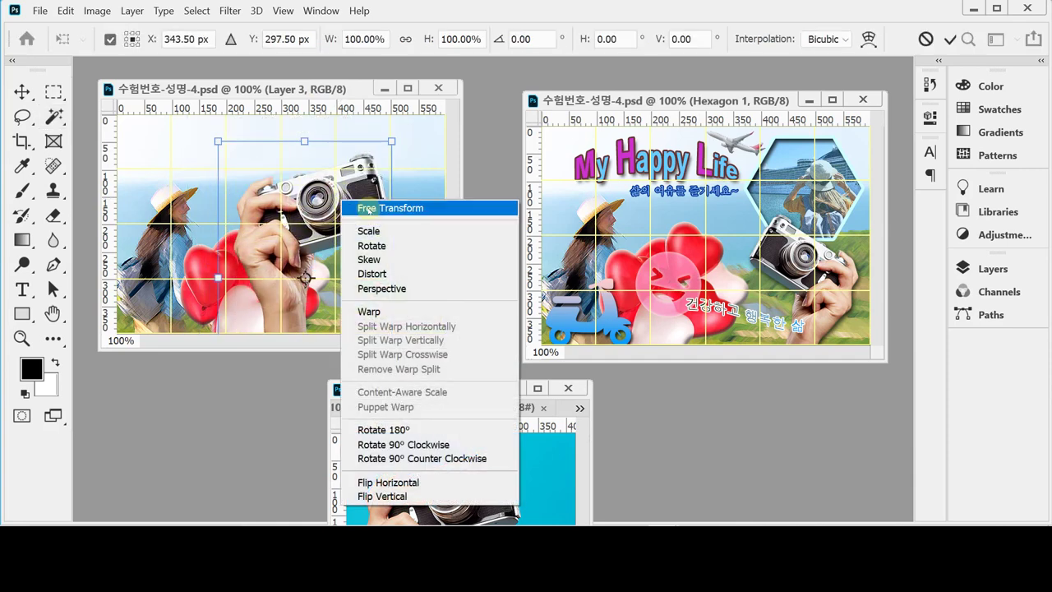
left_click(431, 485)
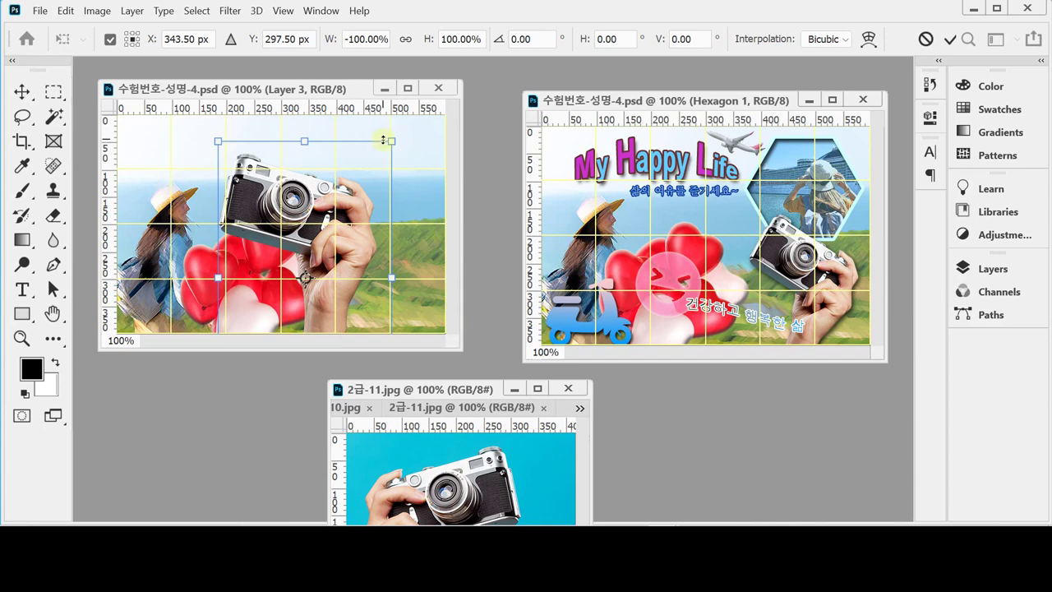
Scale the camera image proportionally to about 74%, tilt it clockwise, position it in the canvas's lower-right corner, and save the document
left_click(405, 39)
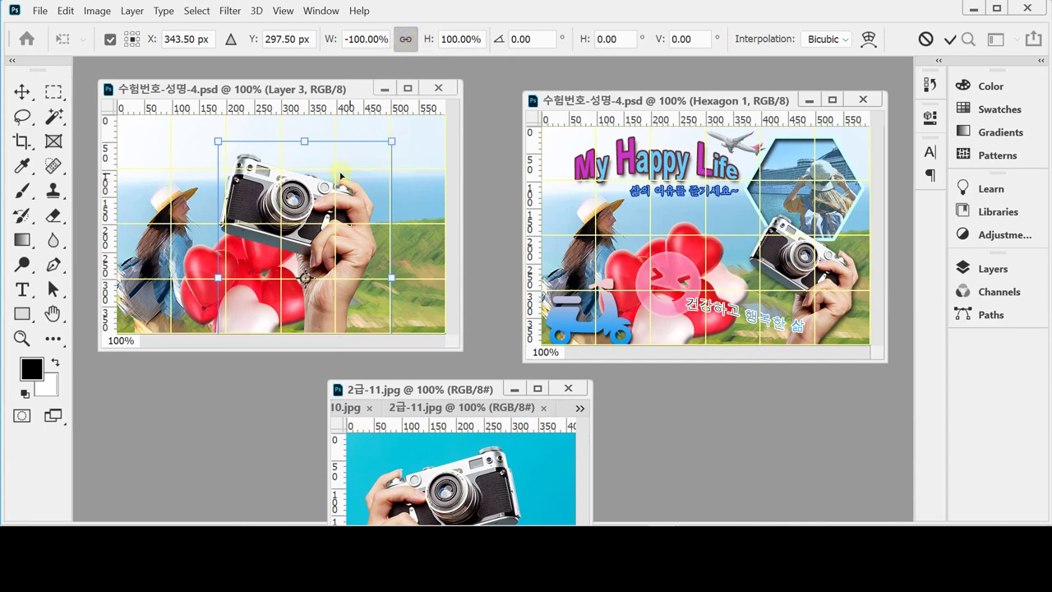
left_click_drag(221, 140, 291, 179)
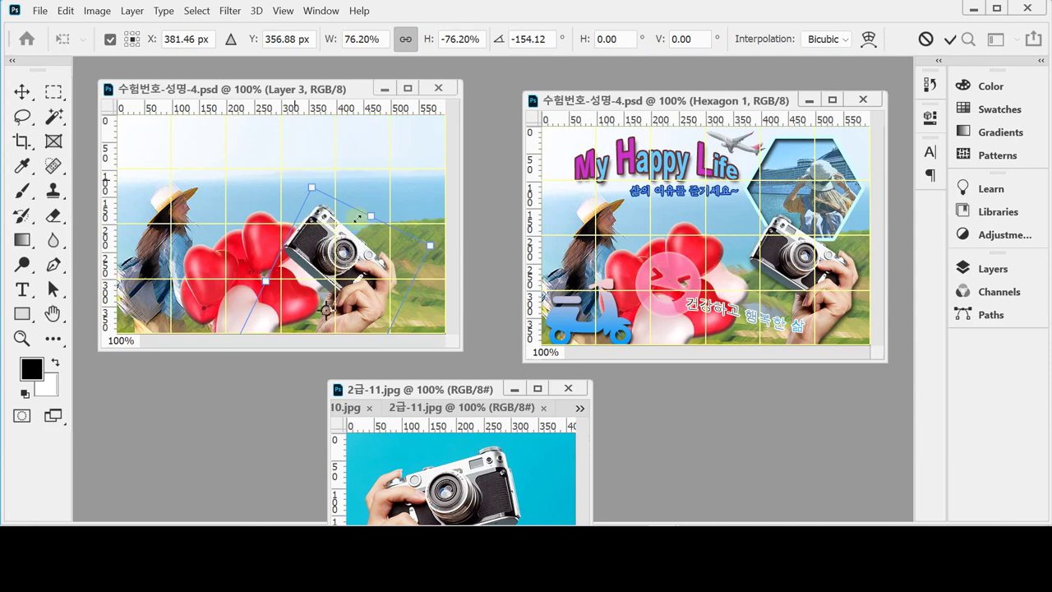
left_click_drag(354, 289, 412, 272)
left_click_drag(337, 162, 350, 183)
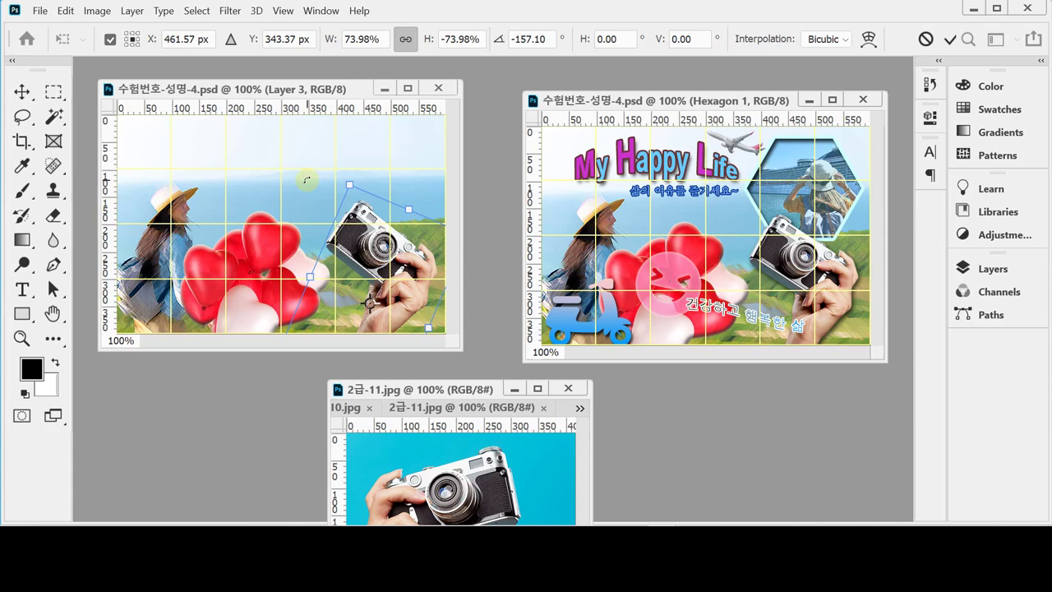
key("Left")
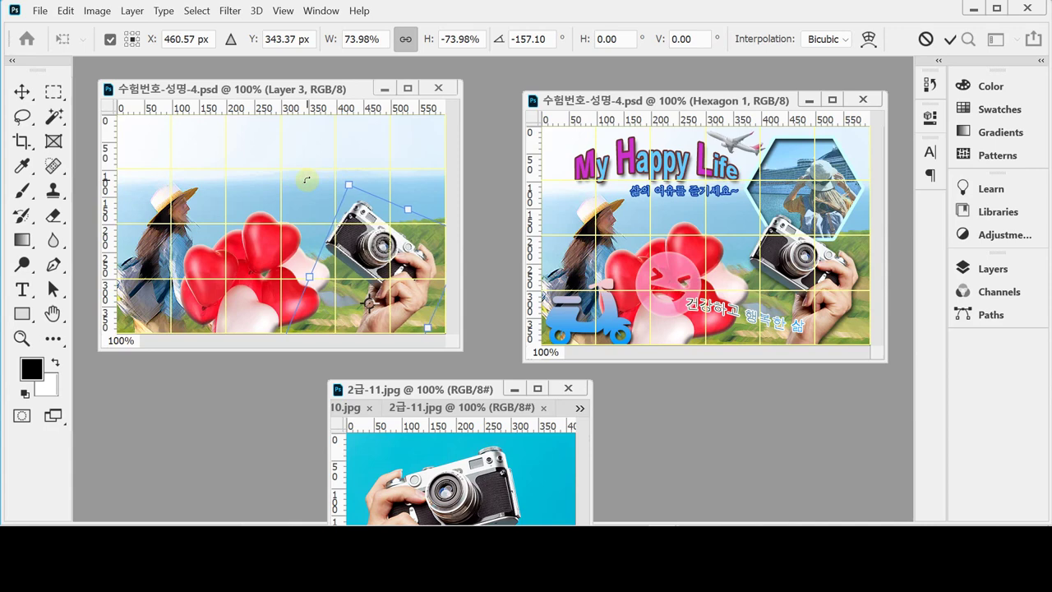
key("Return")
key("w")
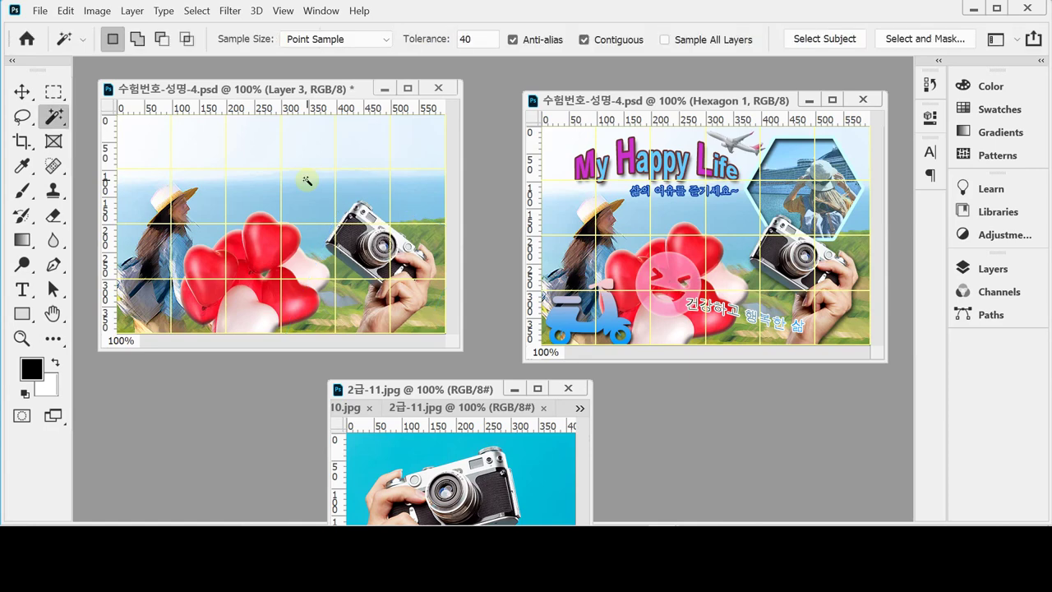
key("ctrl+s")
Add a Drop Shadow with a 120° angle to the camera layer, and save the document
left_click(967, 268)
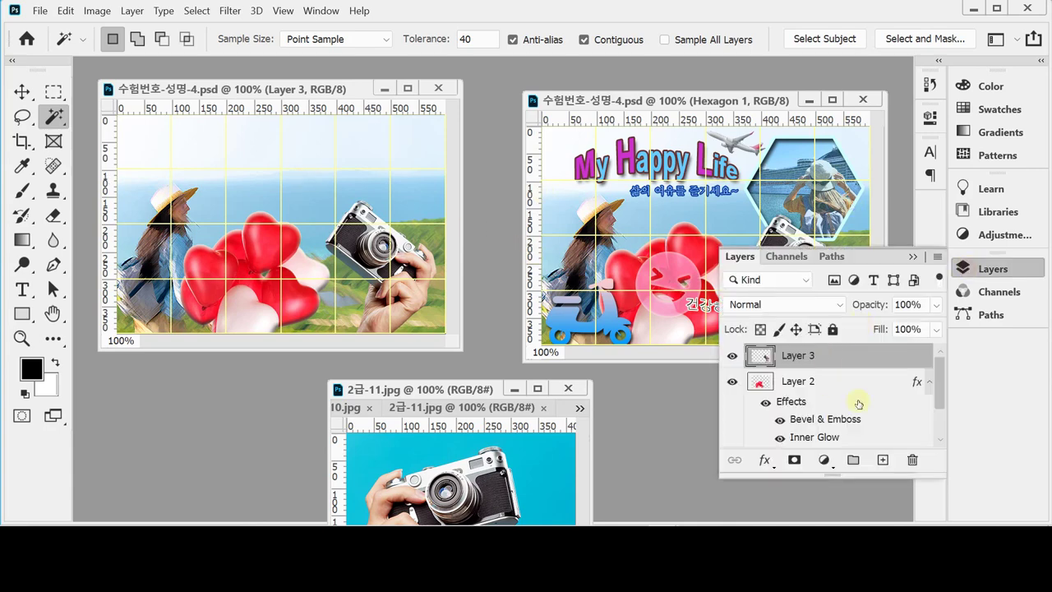
left_click(762, 461)
key("Escape")
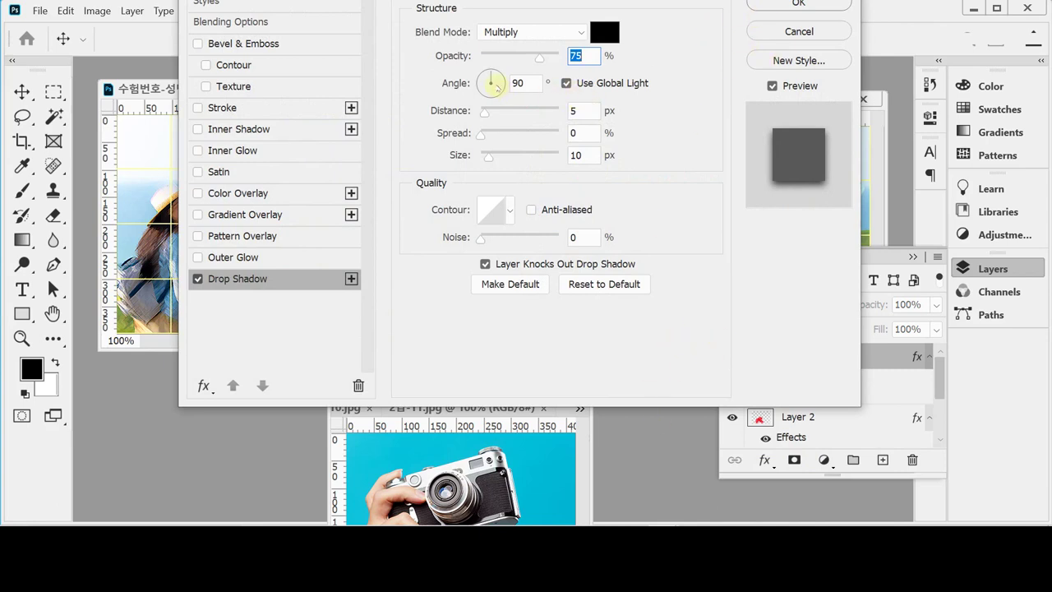
left_click(536, 83)
type("120")
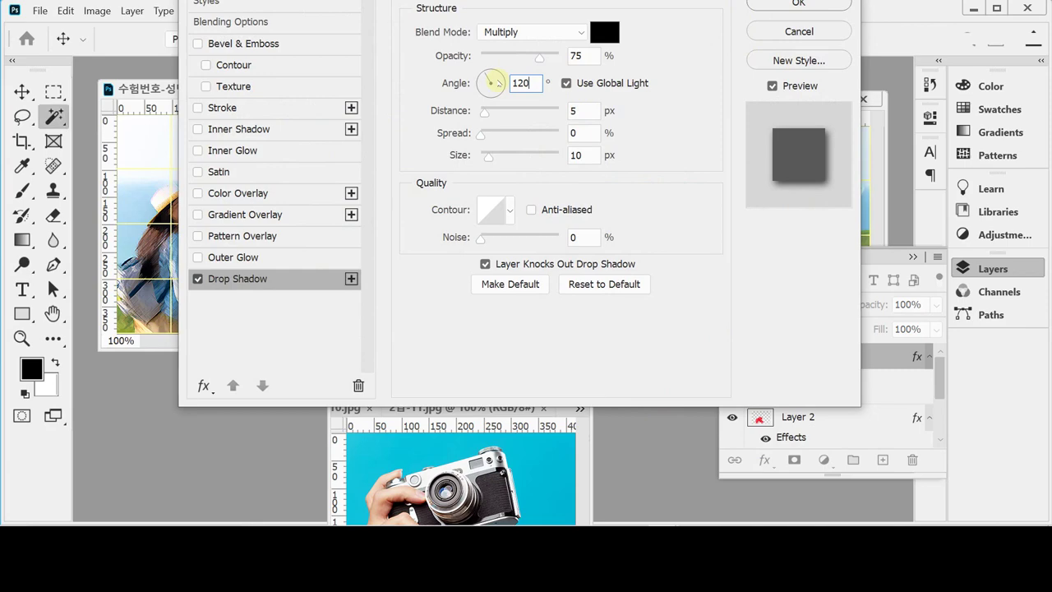
key("Return")
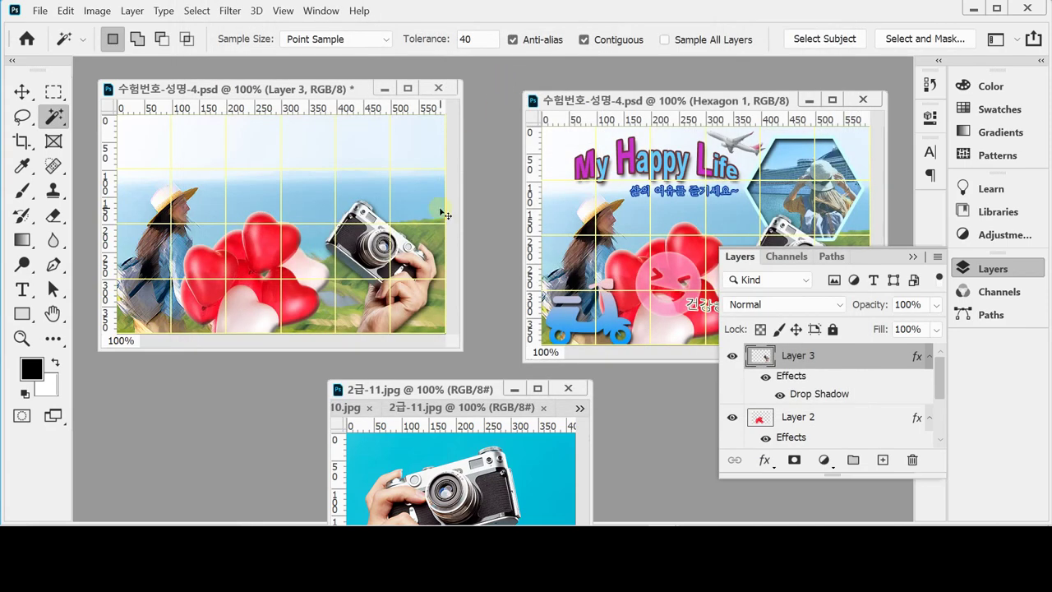
key("ctrl+s")
left_click(962, 271)
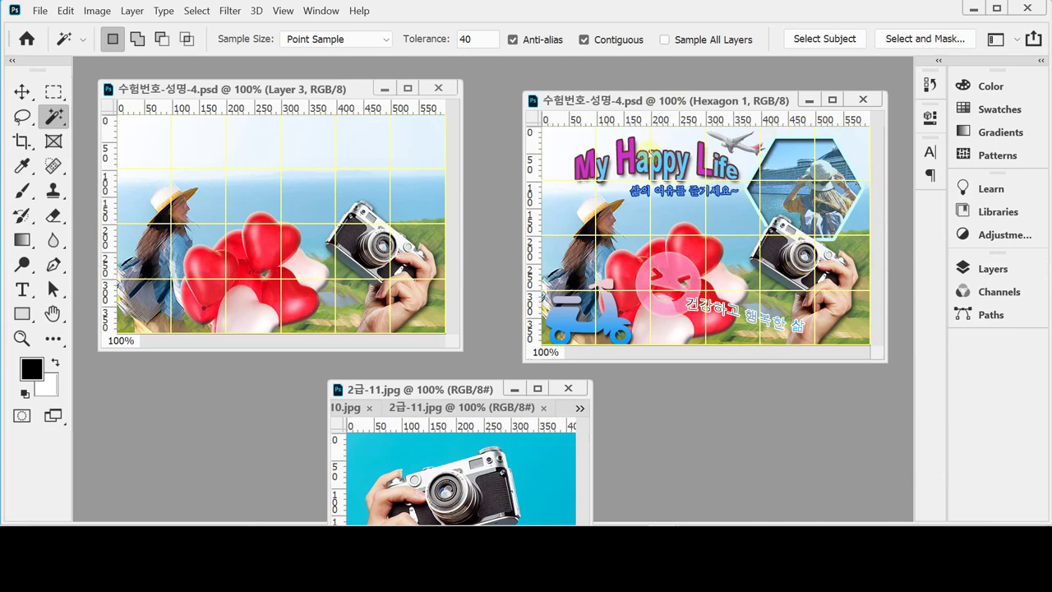
Try shifting the photo inside the hexagon of the finished reference document, and undo the move
left_click(20, 91)
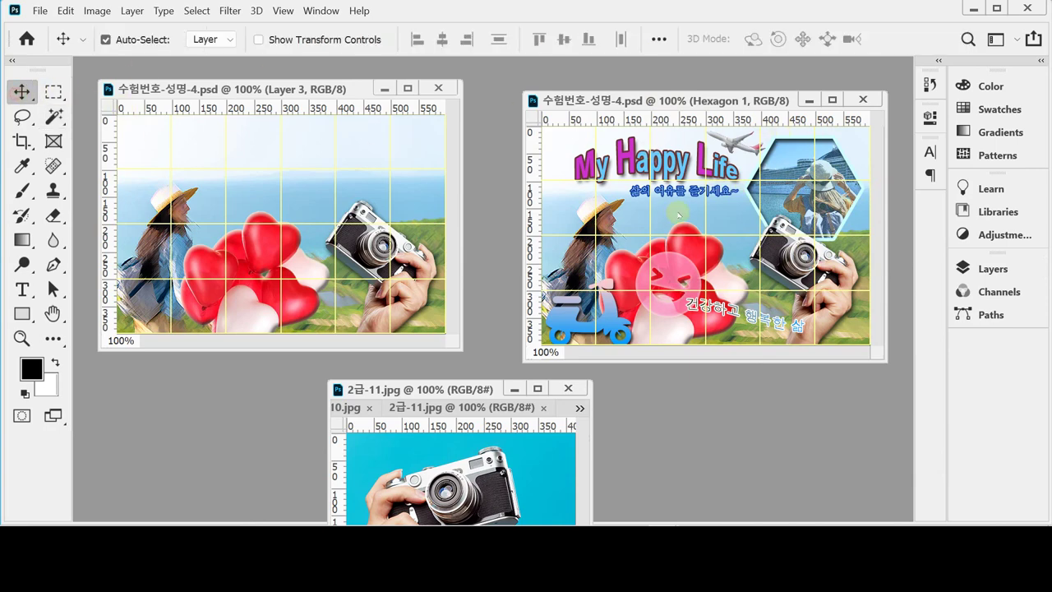
left_click(802, 199)
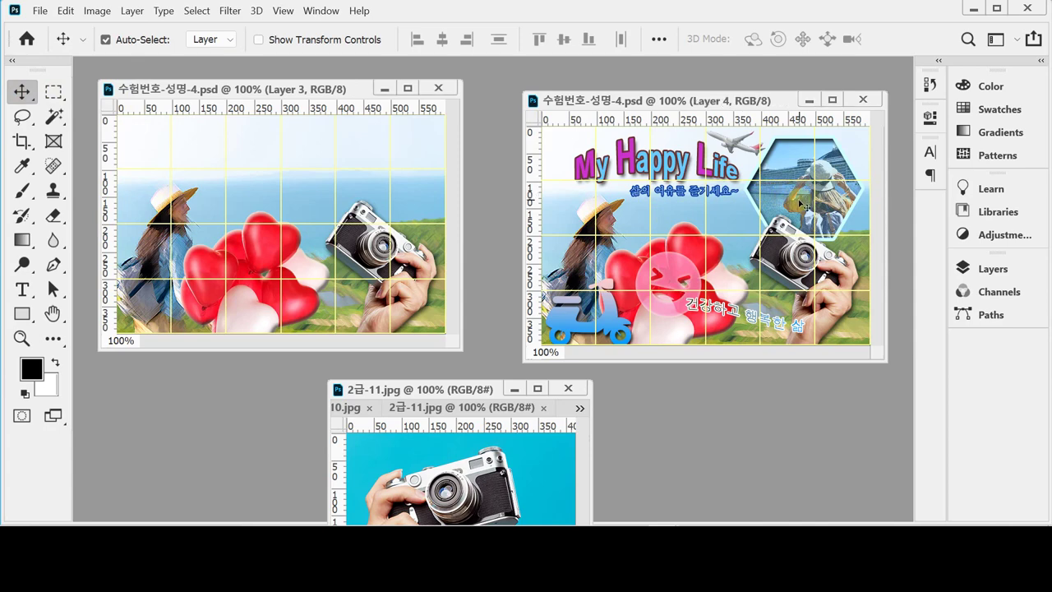
left_click_drag(801, 203, 781, 200)
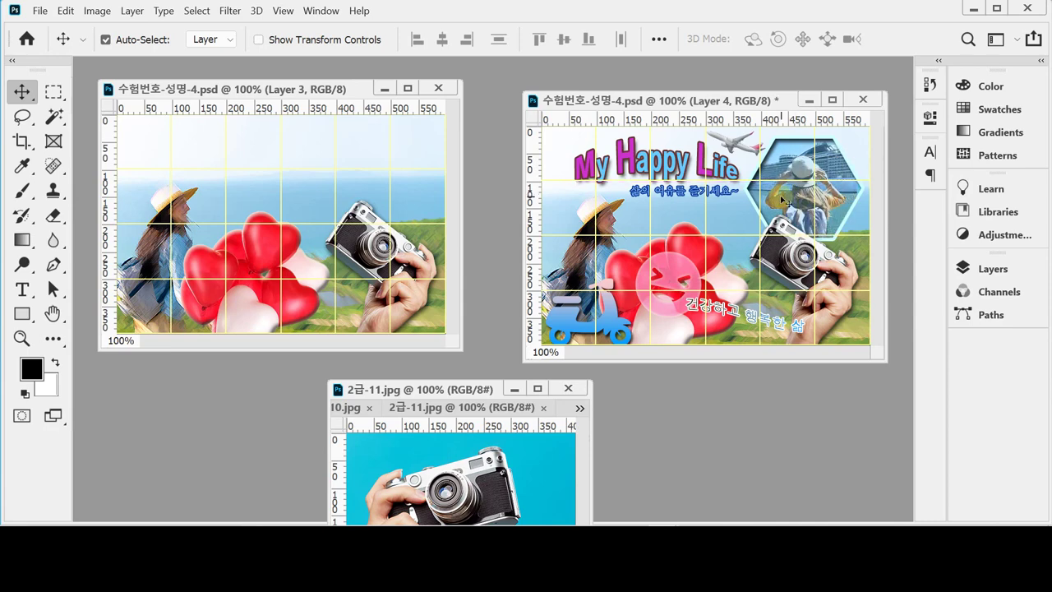
key("ctrl+z")
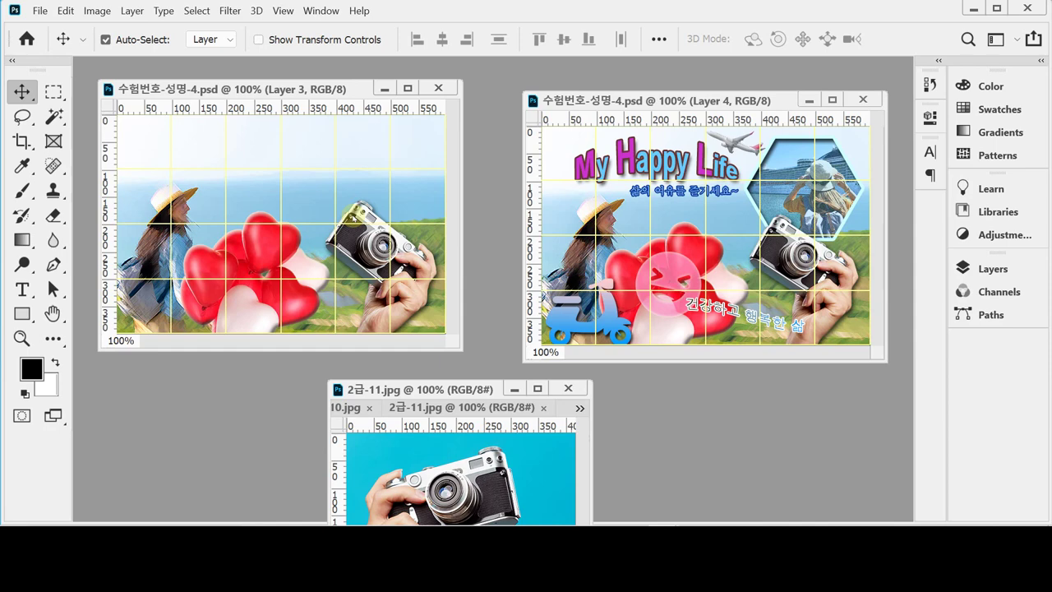
Choose the solid hexagon from the legacy default Shapes set for the Custom Shape Tool
left_click(22, 314)
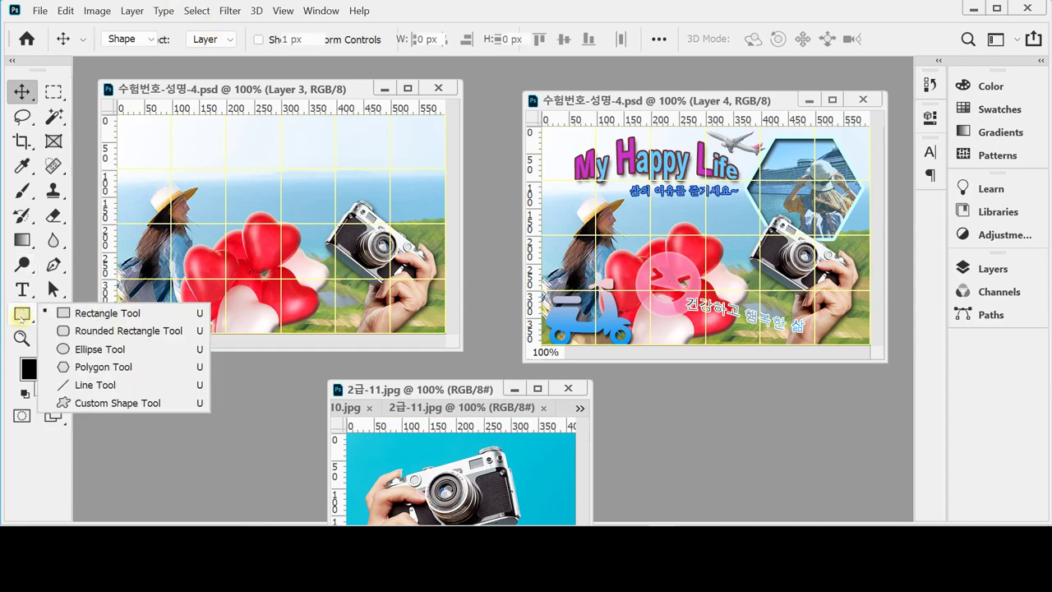
left_click(130, 404)
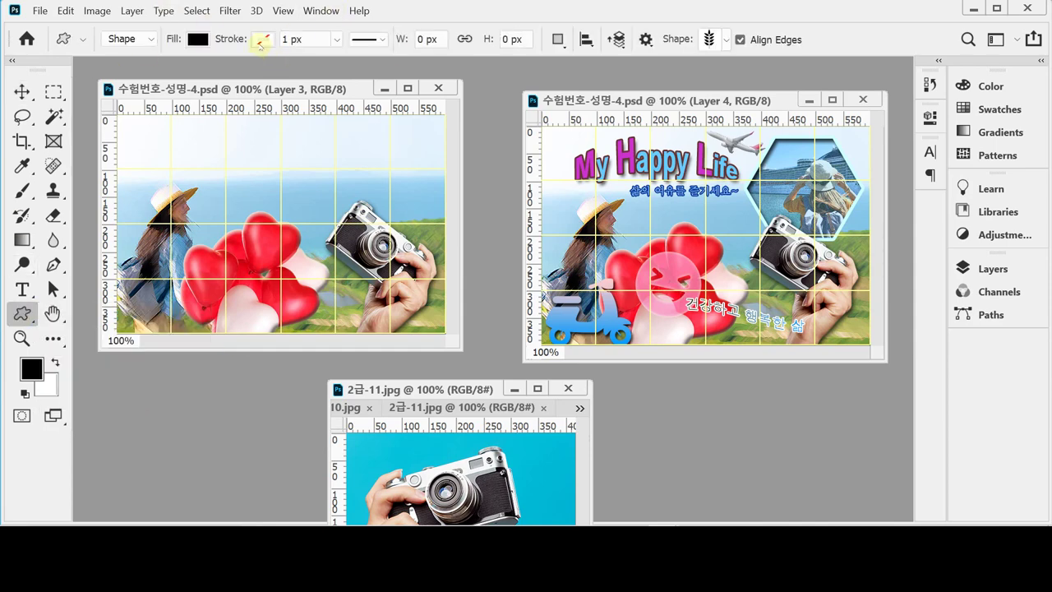
left_click(727, 41)
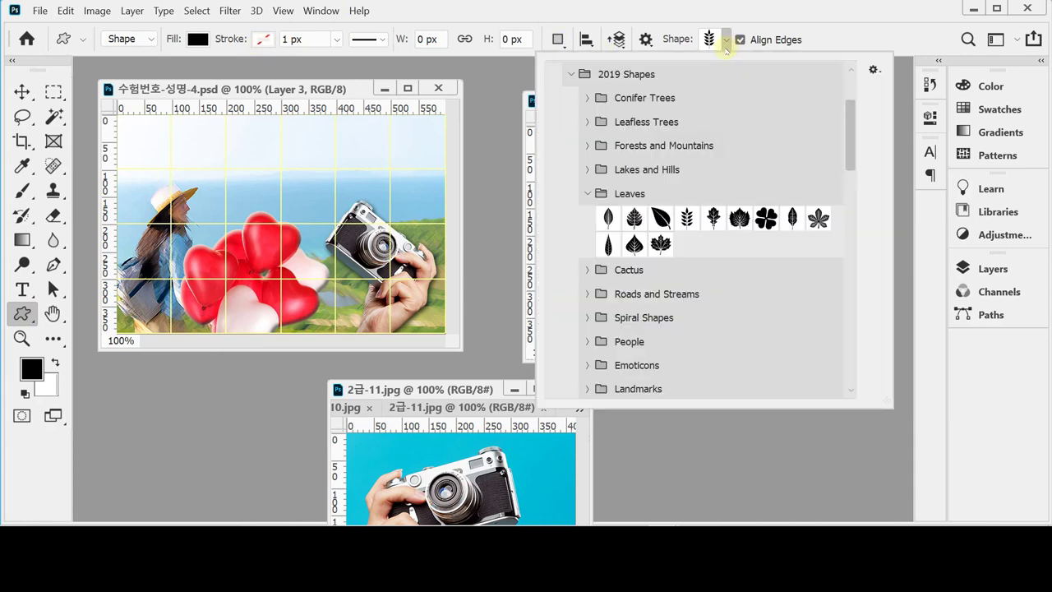
left_click(570, 74)
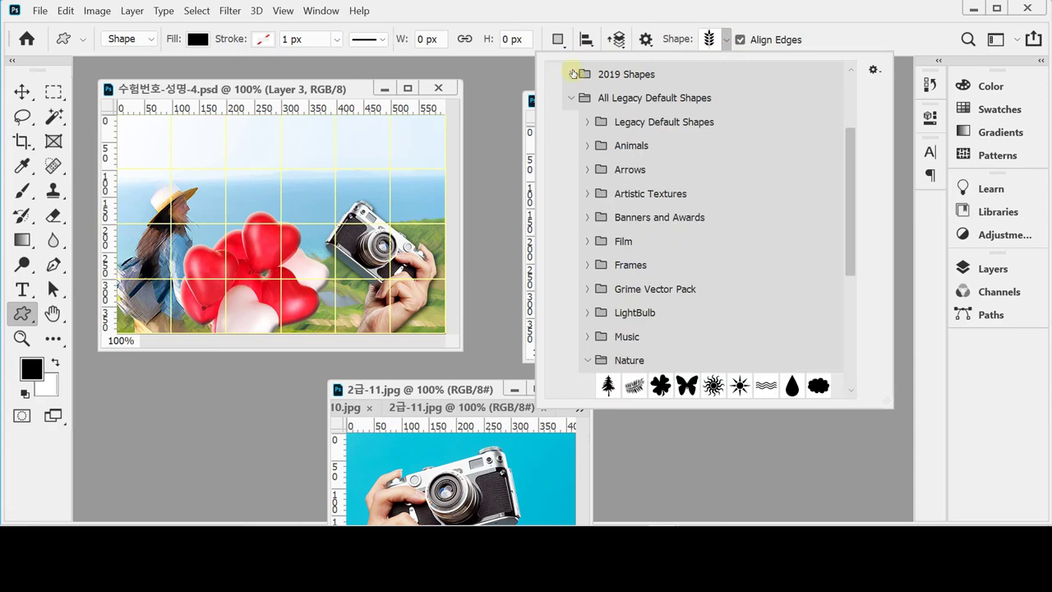
left_click(572, 99)
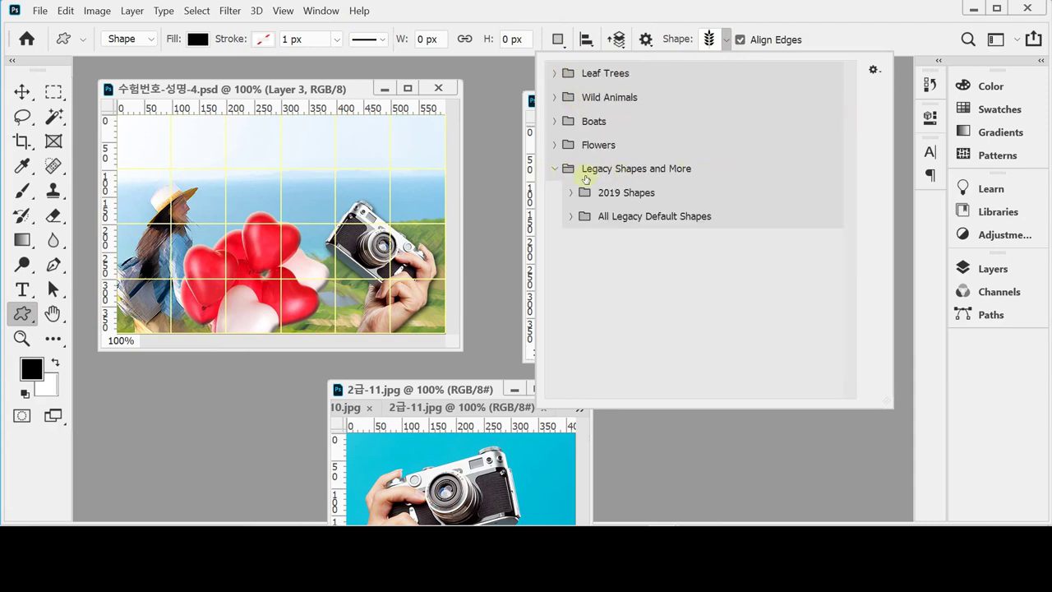
left_click(572, 217)
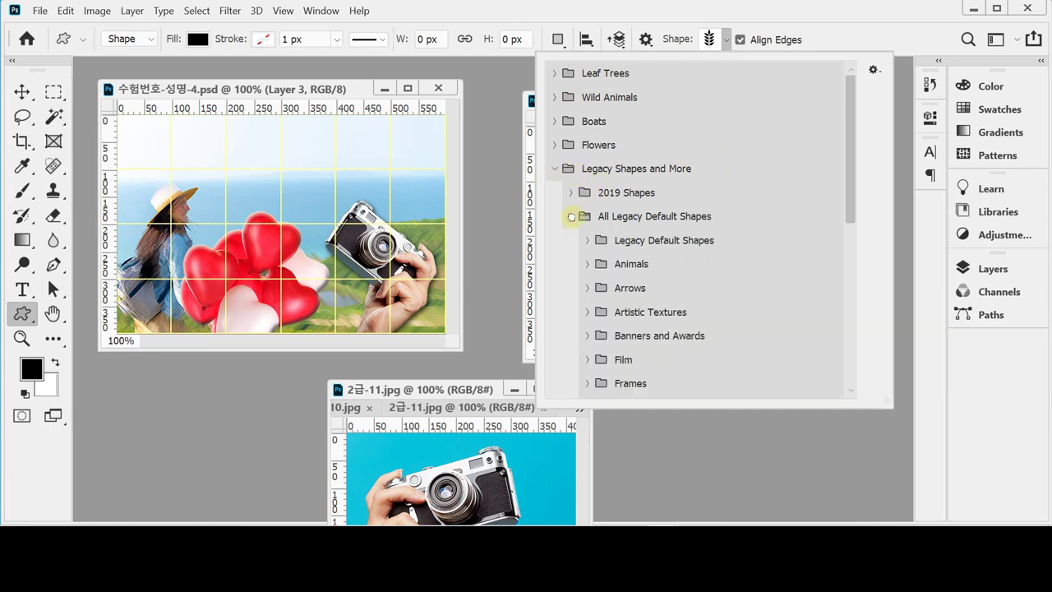
scroll(756, 312, "down", 5)
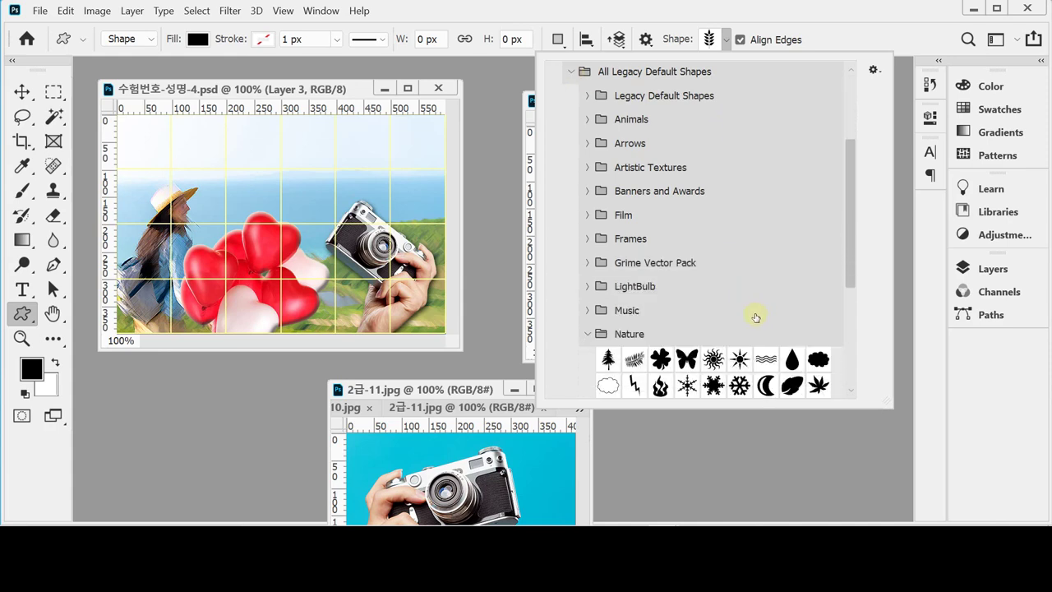
scroll(752, 315, "down", 3)
left_click(584, 180)
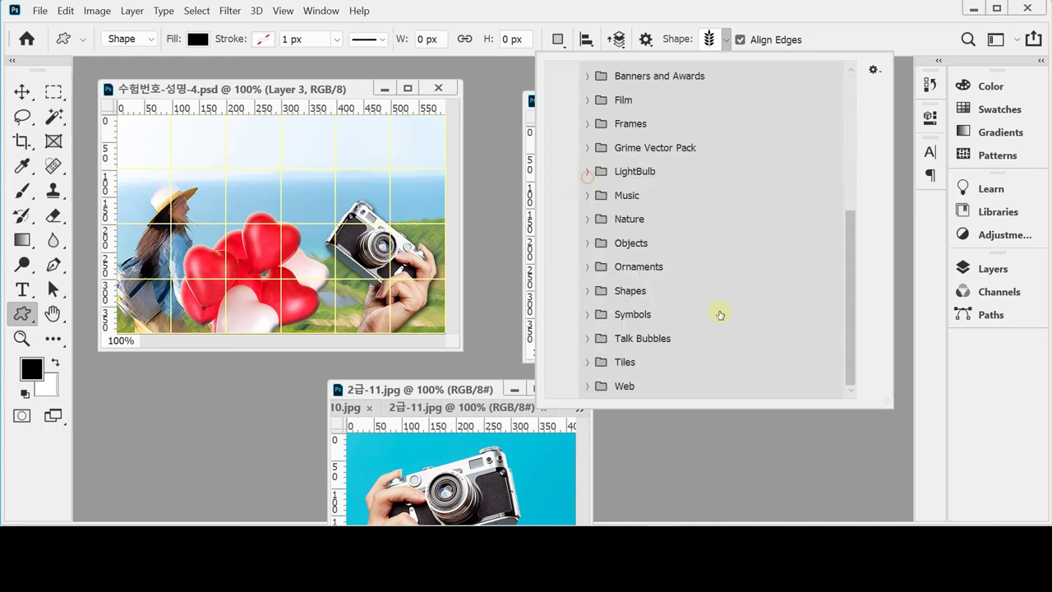
left_click(586, 291)
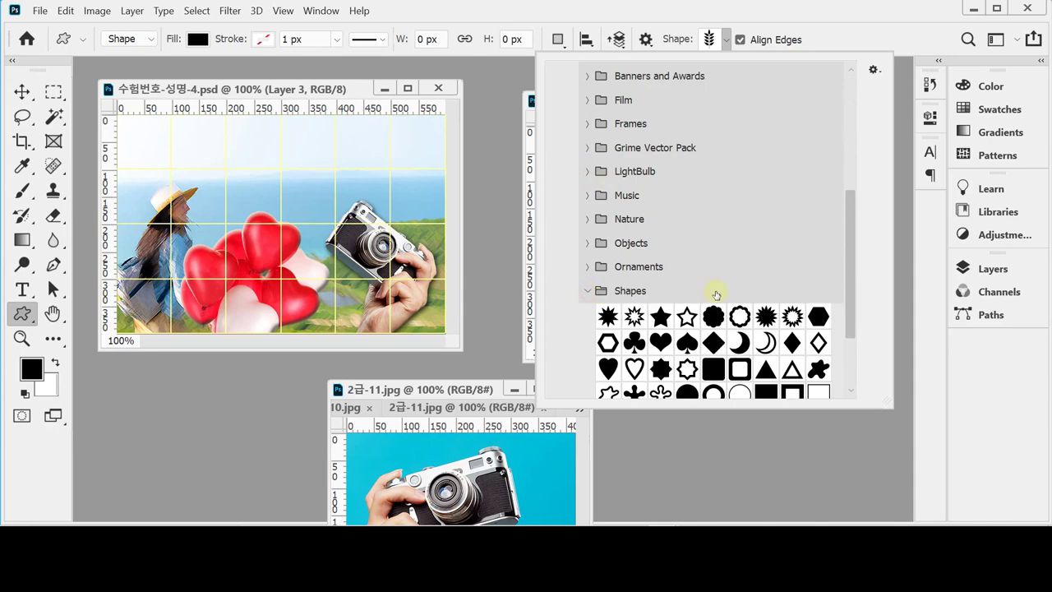
left_click_drag(852, 260, 856, 303)
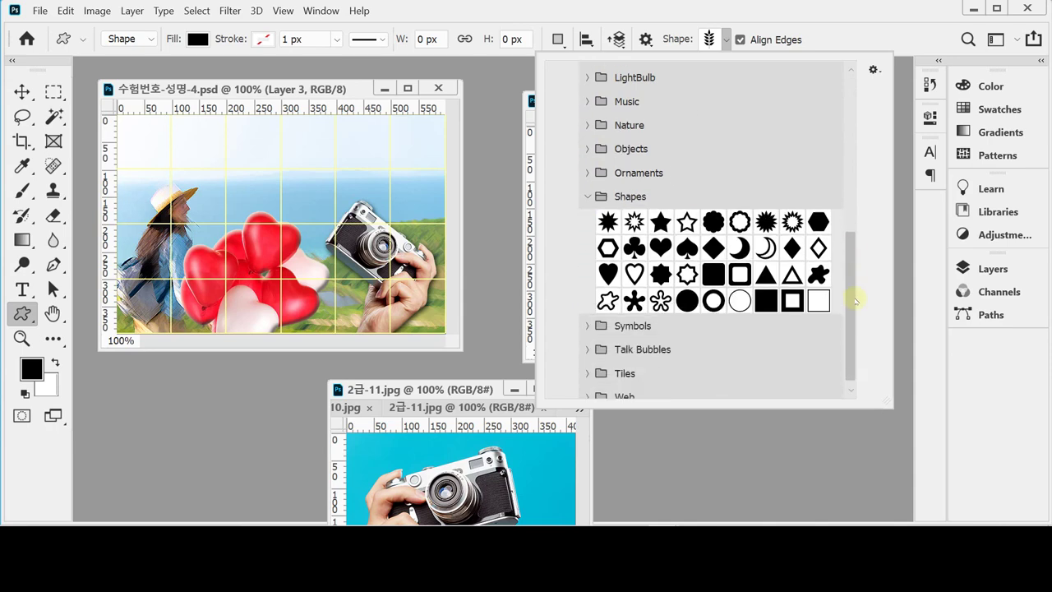
left_click(817, 224)
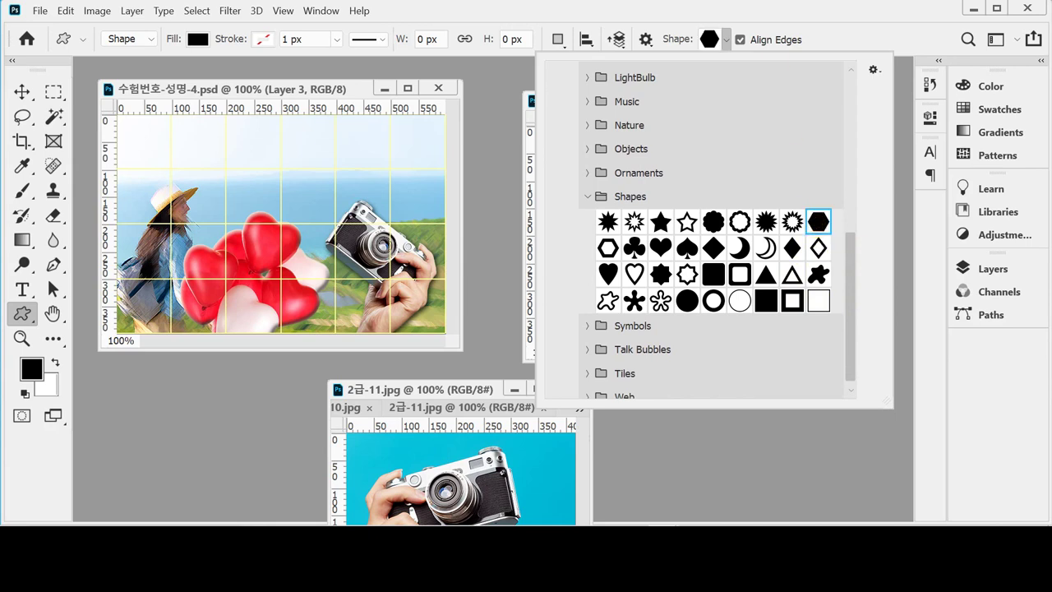
left_click(751, 11)
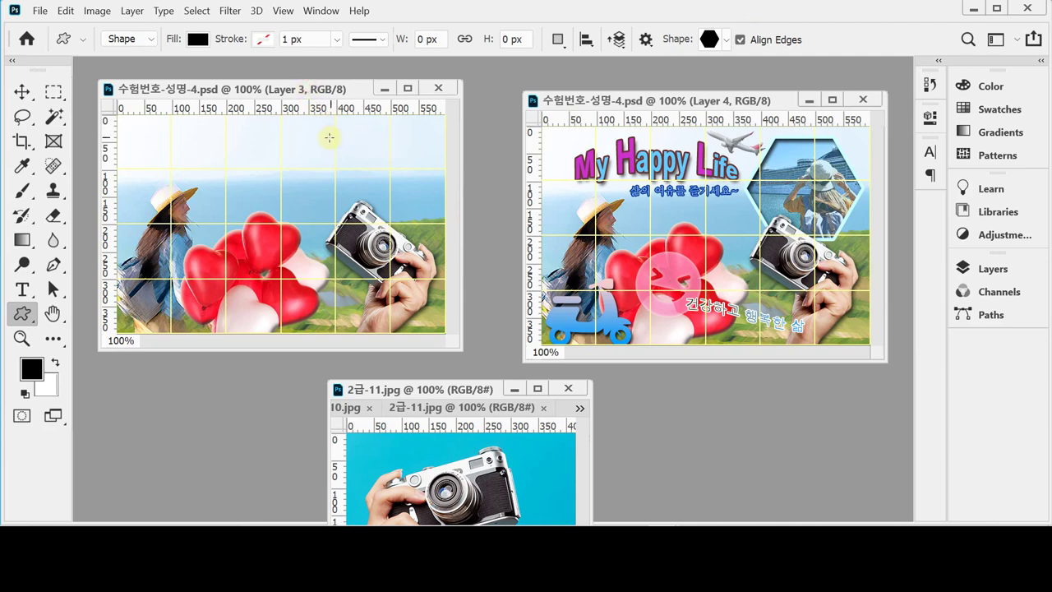
Draw a black hexagon about 224 by 194 px in the upper-right area of the working canvas
left_click_drag(317, 131, 409, 158)
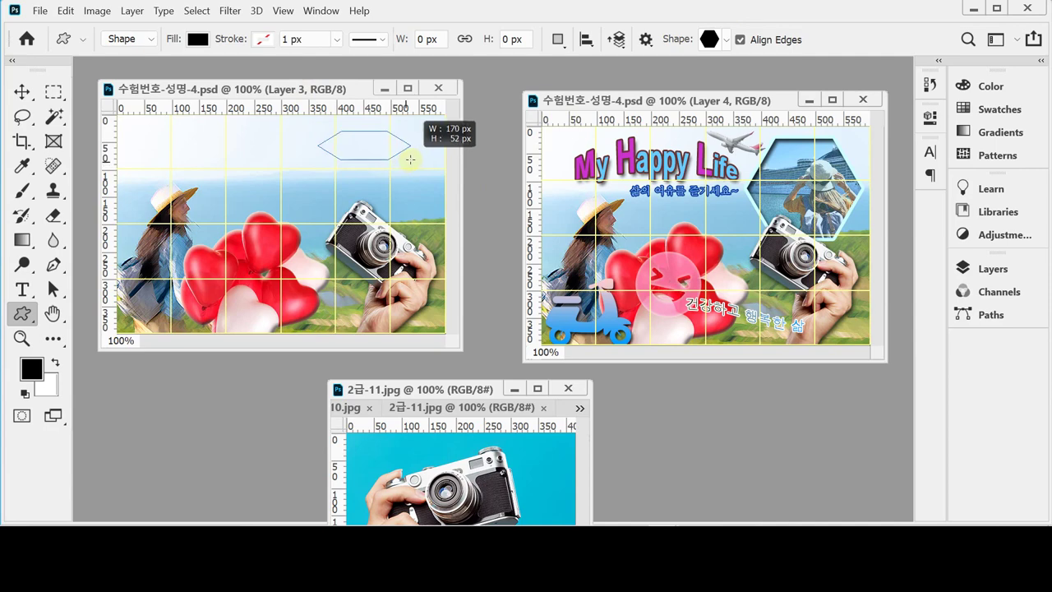
left_click_drag(410, 159, 439, 240)
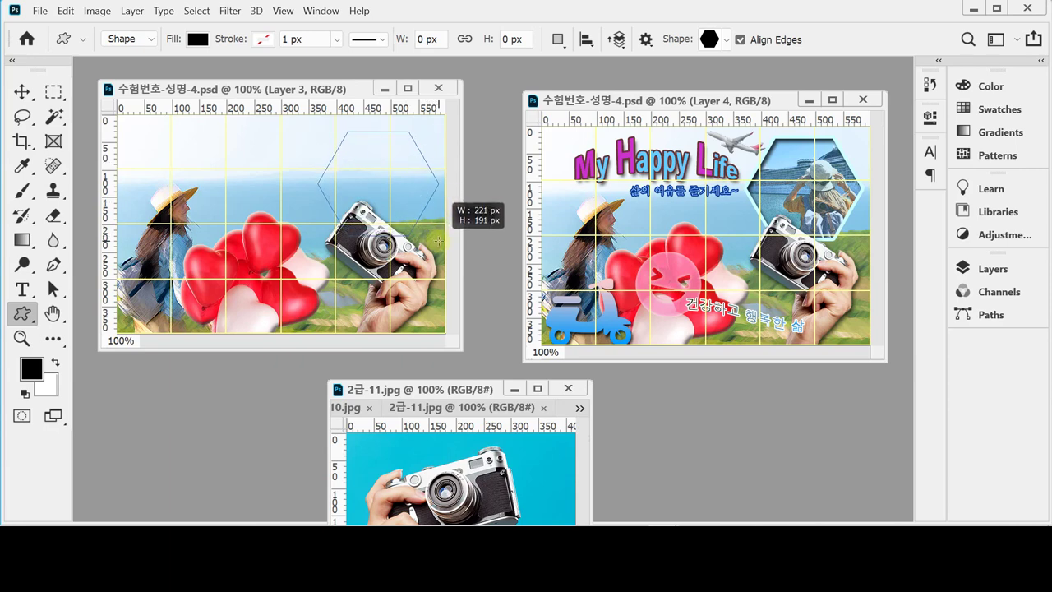
left_click_drag(439, 240, 440, 240)
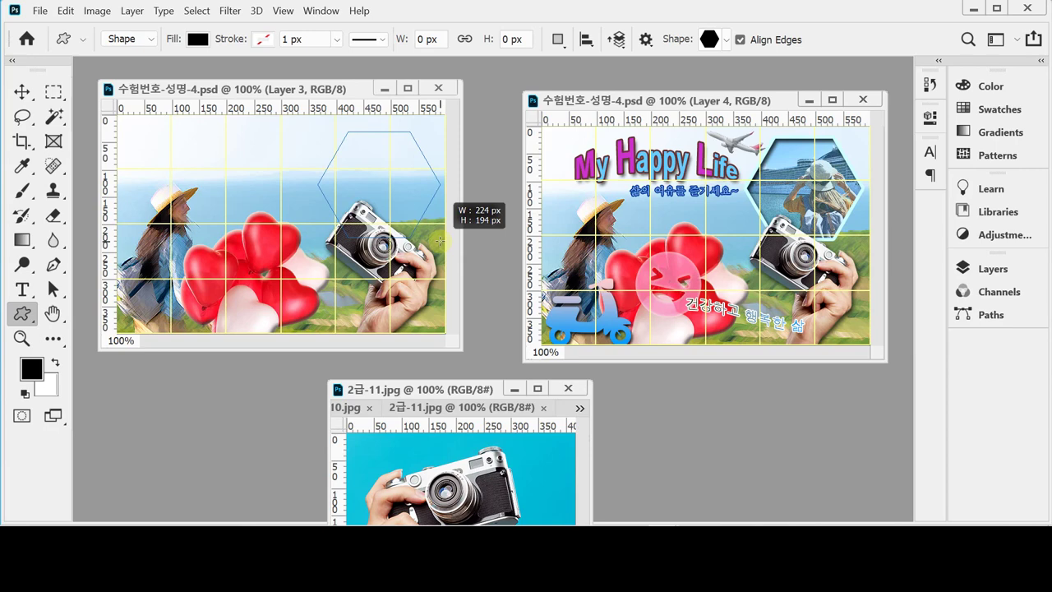
left_click_drag(440, 240, 439, 240)
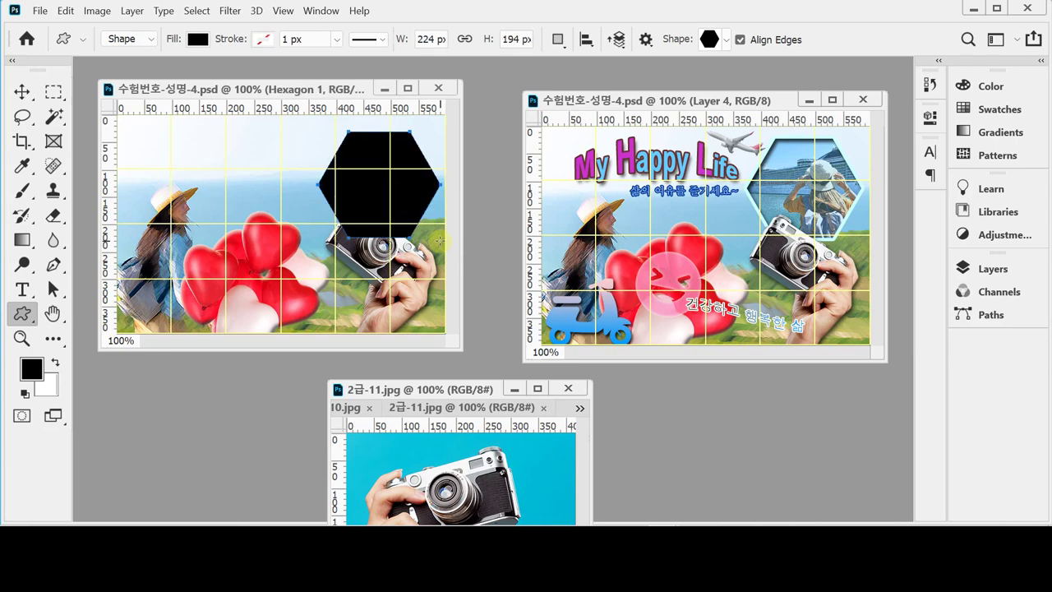
Reposition the hexagon slightly up and left, and nudge it right to match the reference layout
left_click_drag(372, 186, 384, 192)
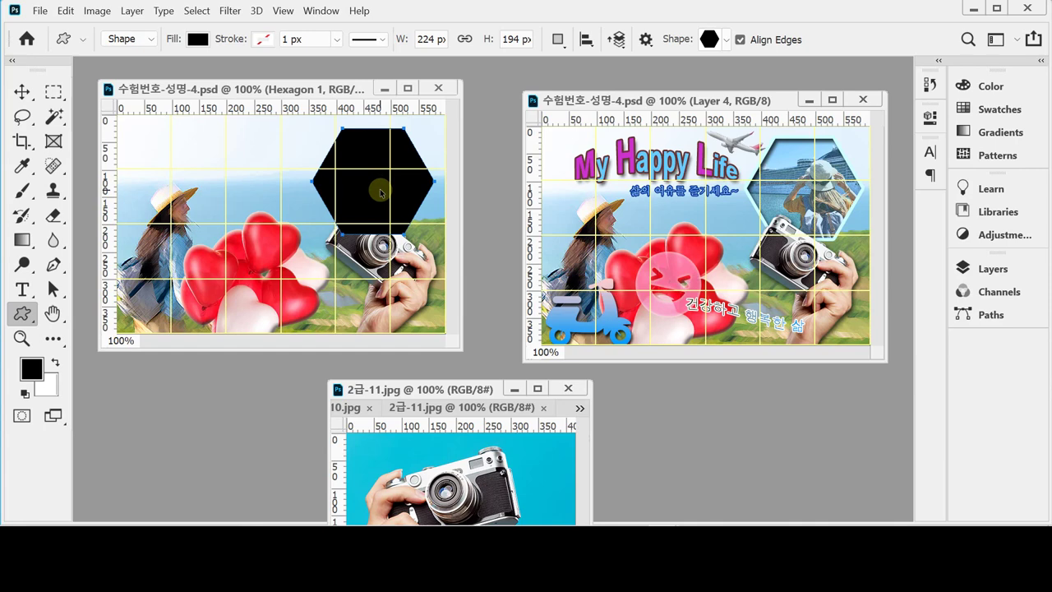
key("Right")
key("Right")
key("Right")
key("Right")
key("Right")
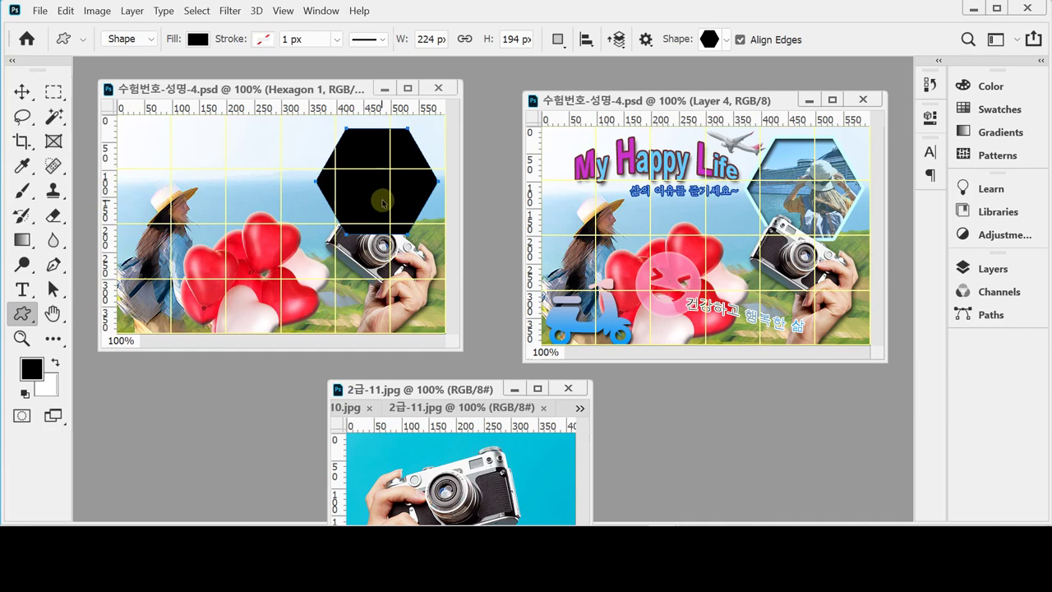
Scale the black hexagon down slightly from its lower-left corner to 220 by 190 px
key("ctrl+t")
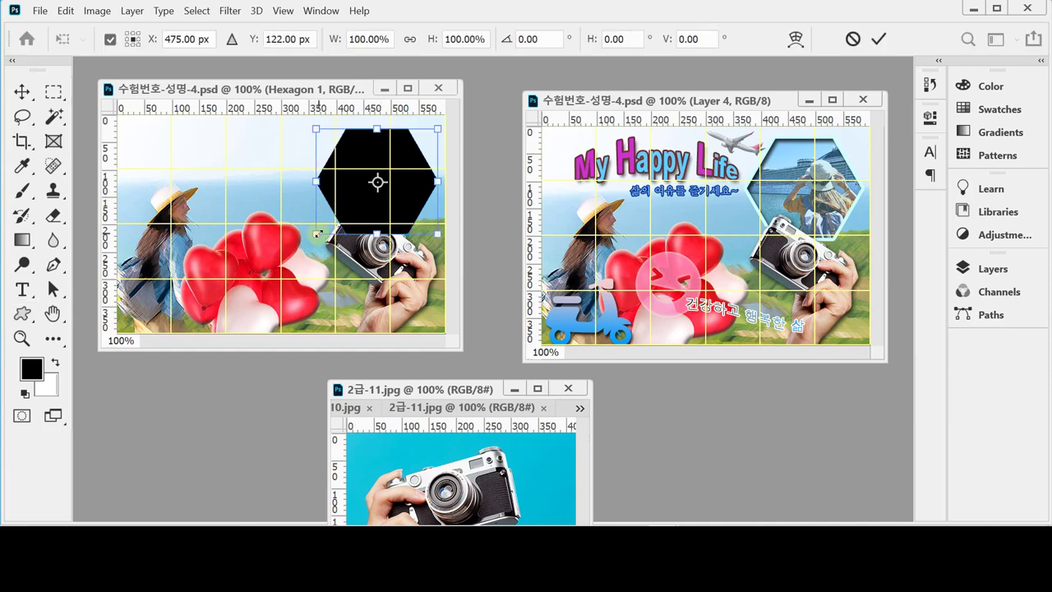
left_click_drag(318, 234, 320, 232)
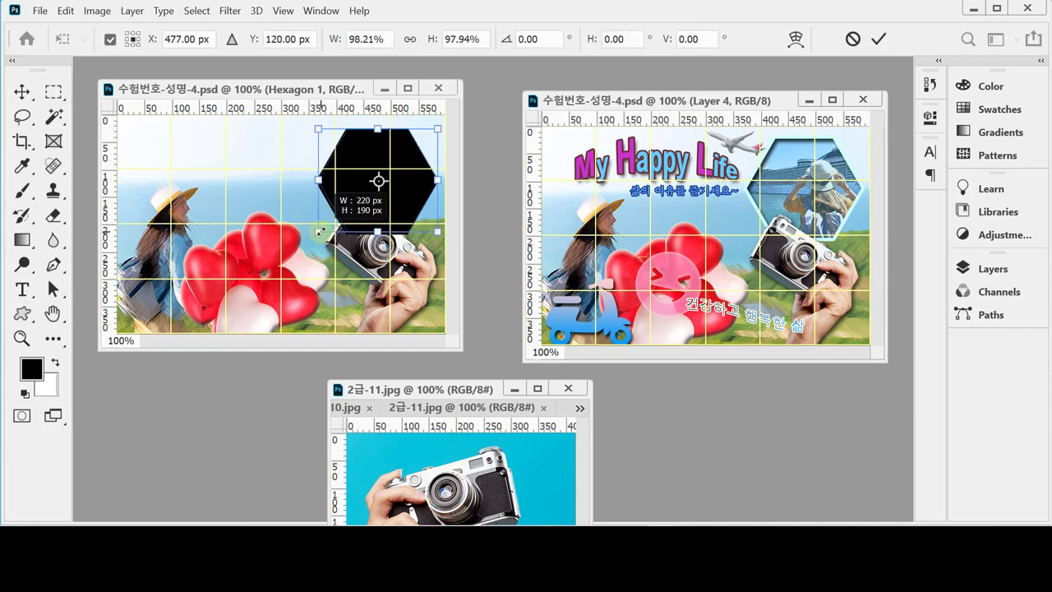
key("Return")
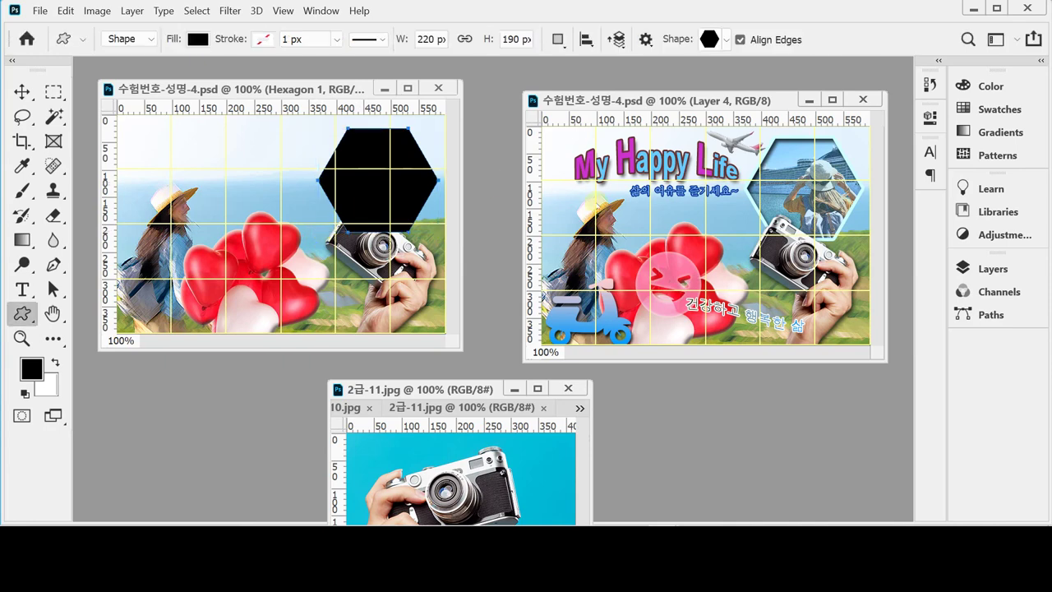
Change the hexagon's fill color to light blue with hex code 6cf
left_click(968, 269)
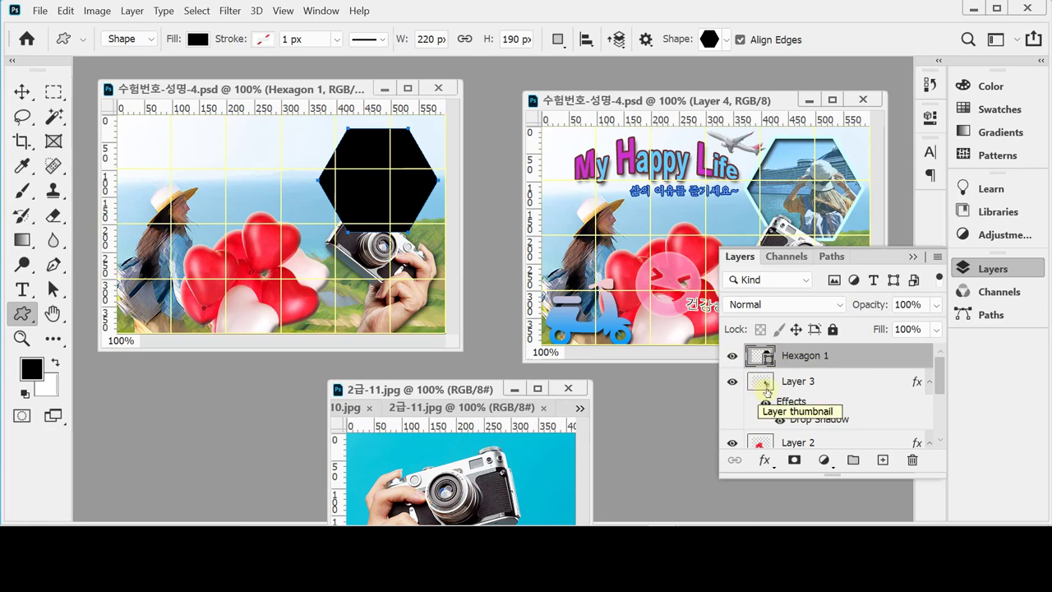
double_click(763, 355)
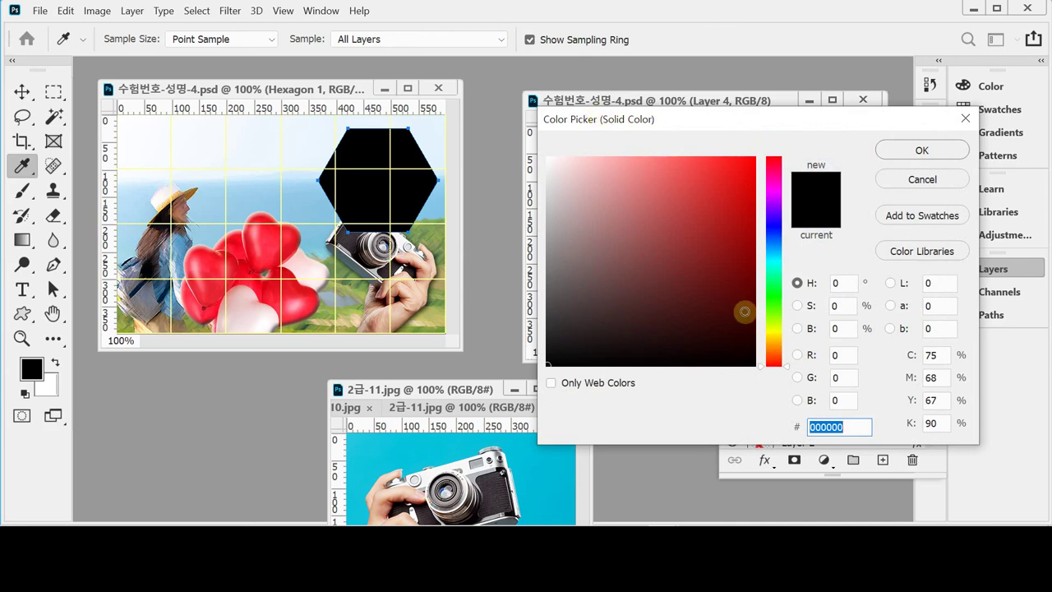
type("6")
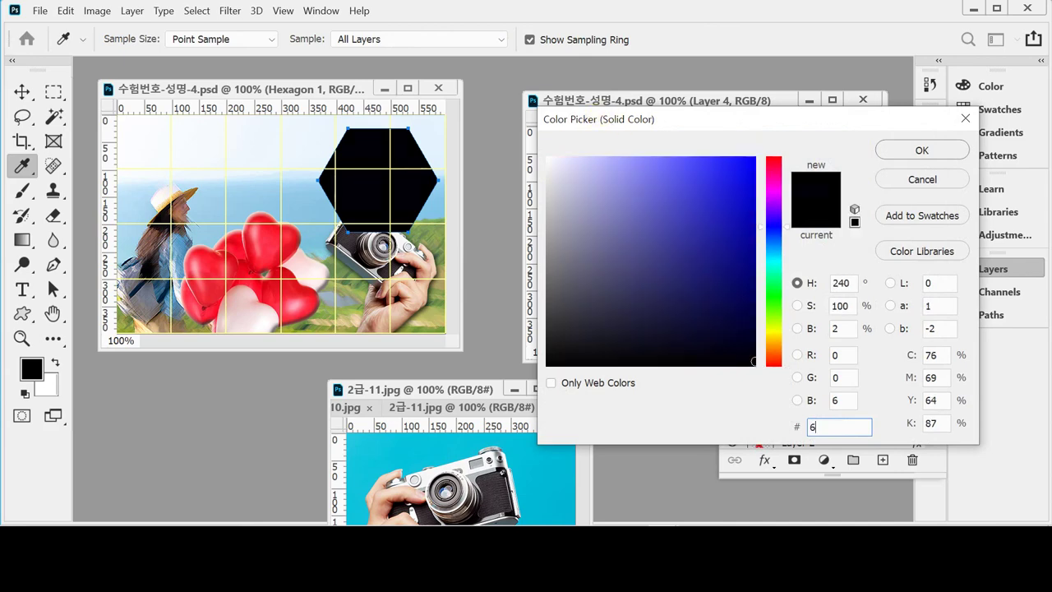
type("cf")
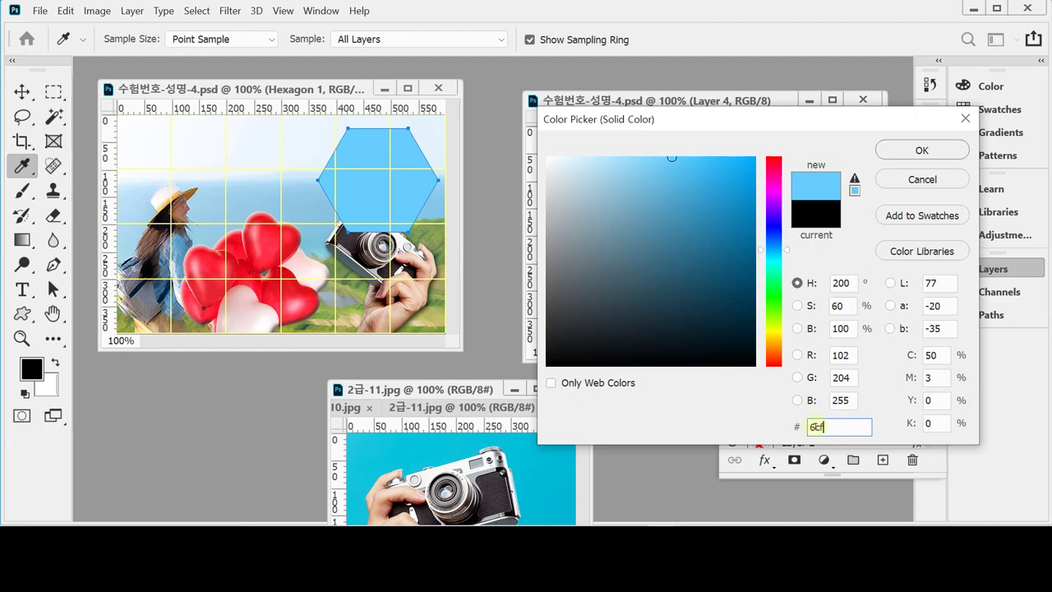
left_click(812, 426)
left_click(899, 153)
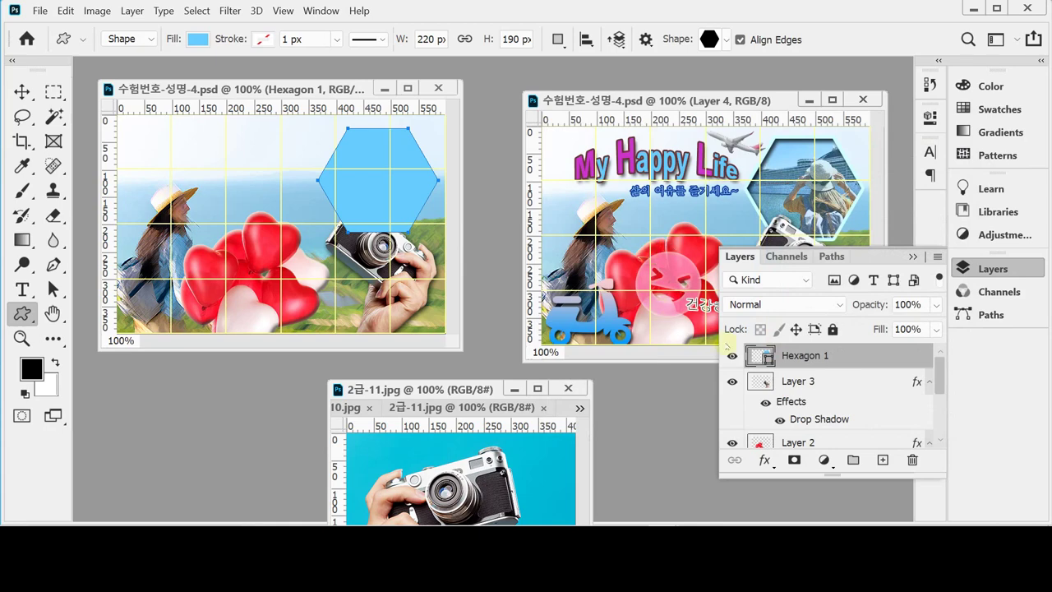
Add an outside Stroke effect to the hexagon layer with a size of 6 px and color cff
left_click(766, 462)
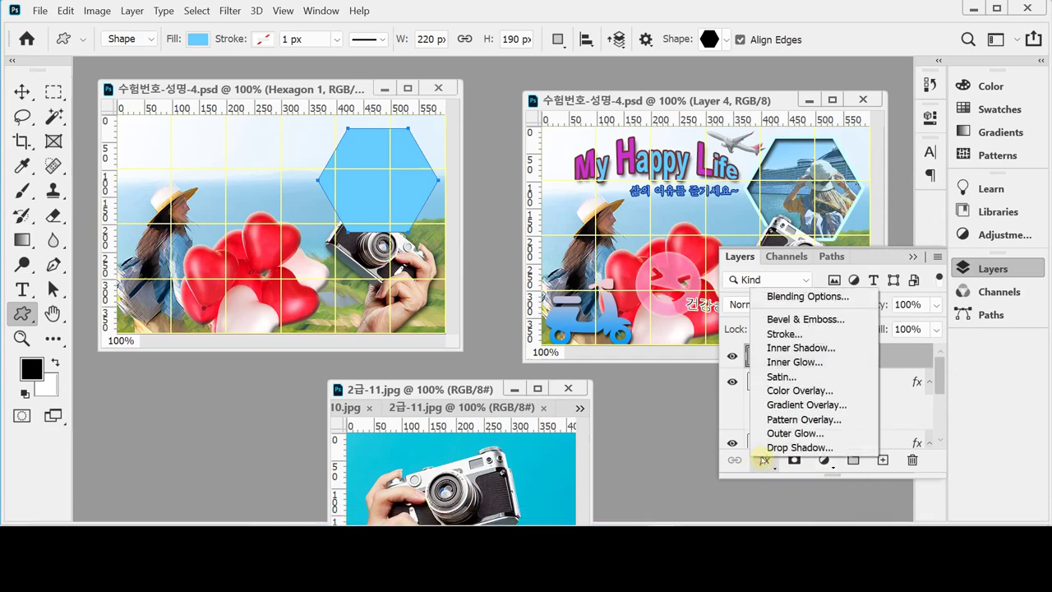
left_click(807, 335)
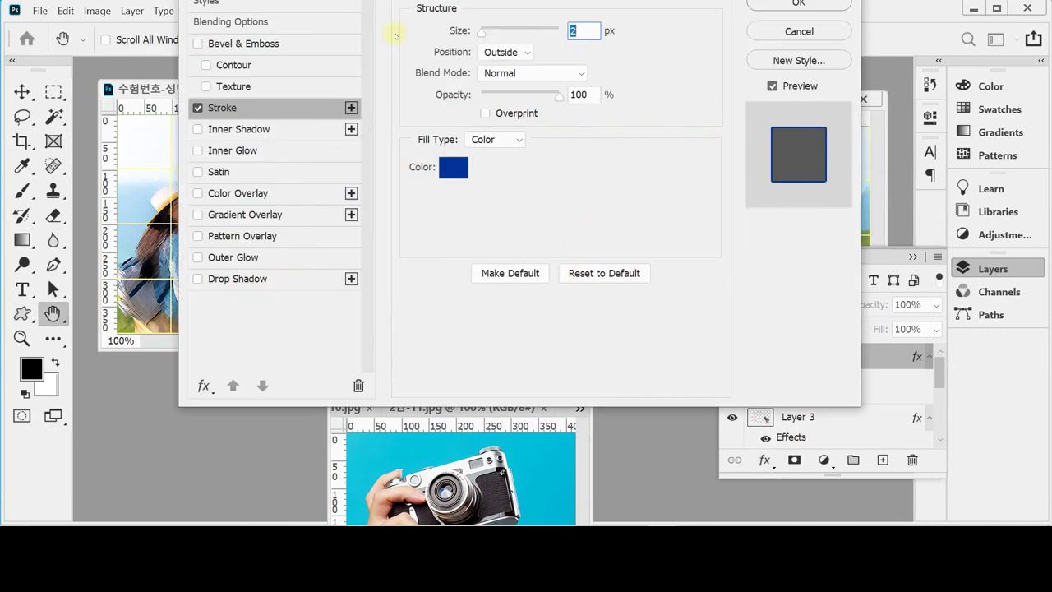
left_click_drag(562, 0, 684, 117)
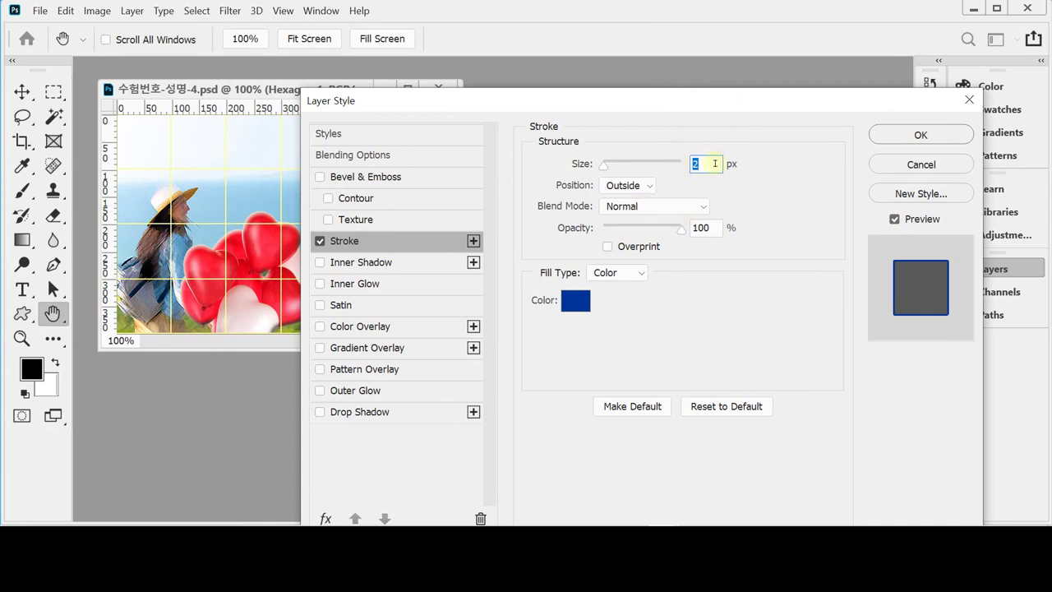
type("6")
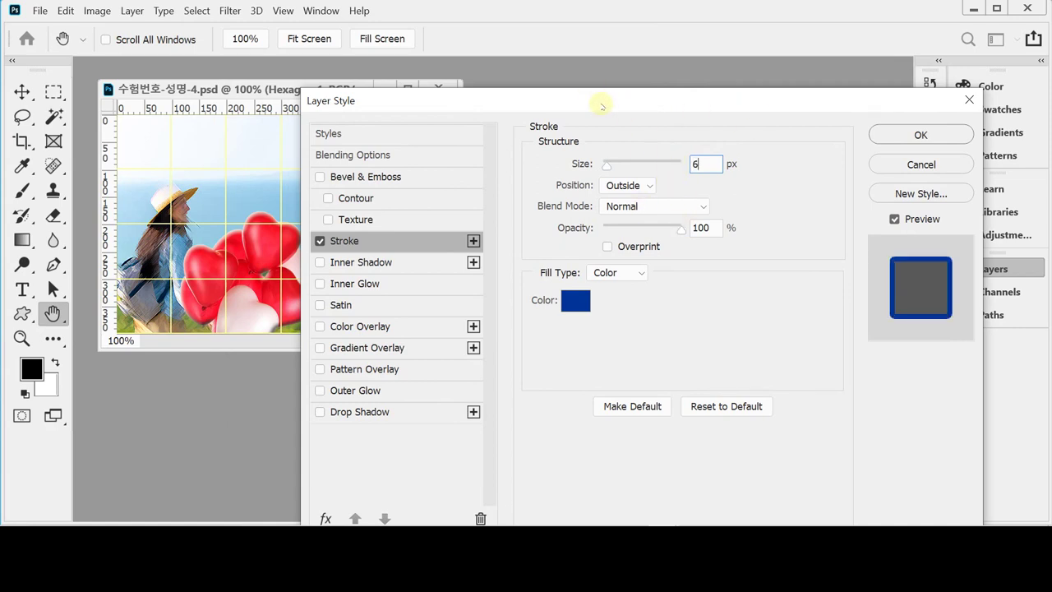
left_click_drag(604, 106, 652, 187)
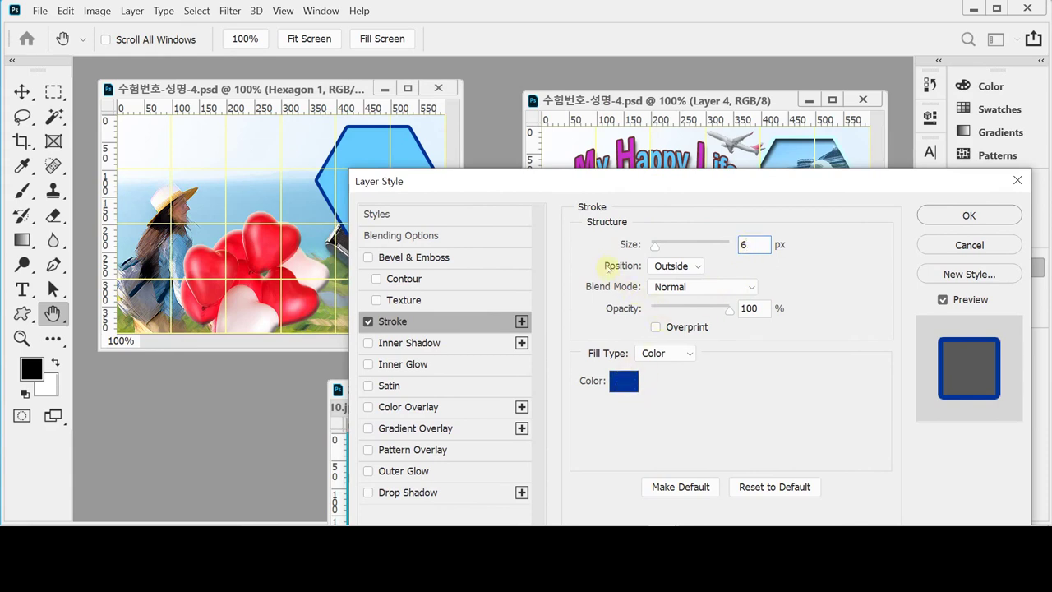
left_click(625, 383)
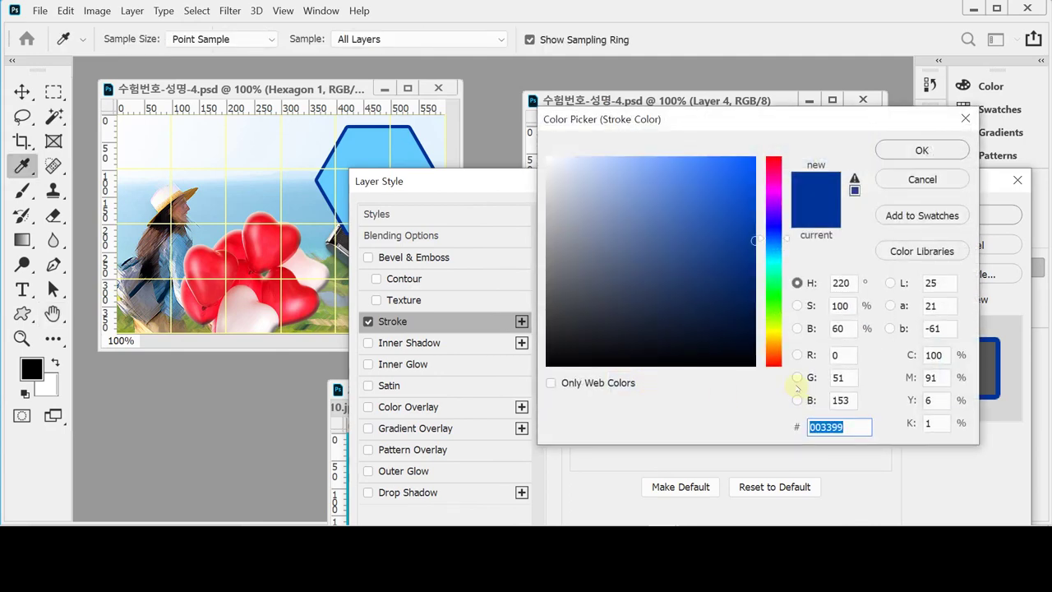
type("cff")
left_click(920, 150)
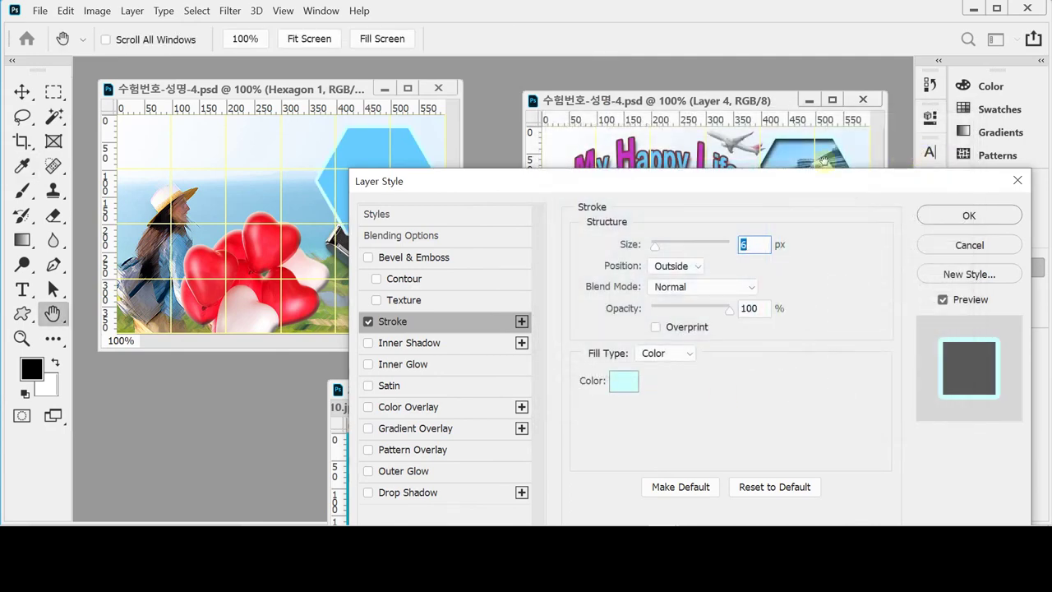
Add an Inner Shadow to the hexagon with distance 7 px and size 7 px, and apply the layer style
left_click_drag(660, 193, 663, 184)
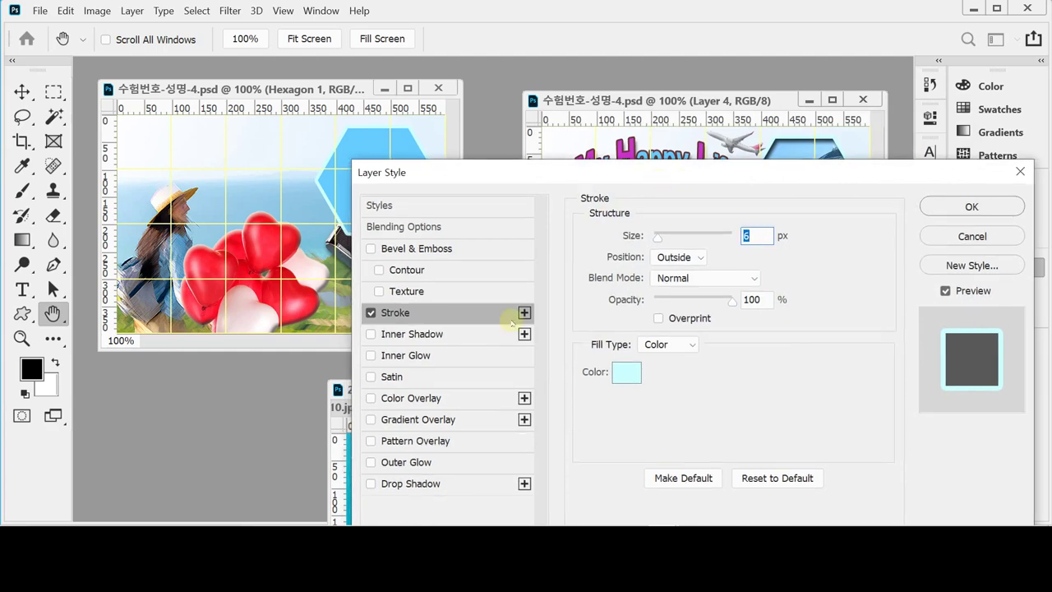
left_click(440, 335)
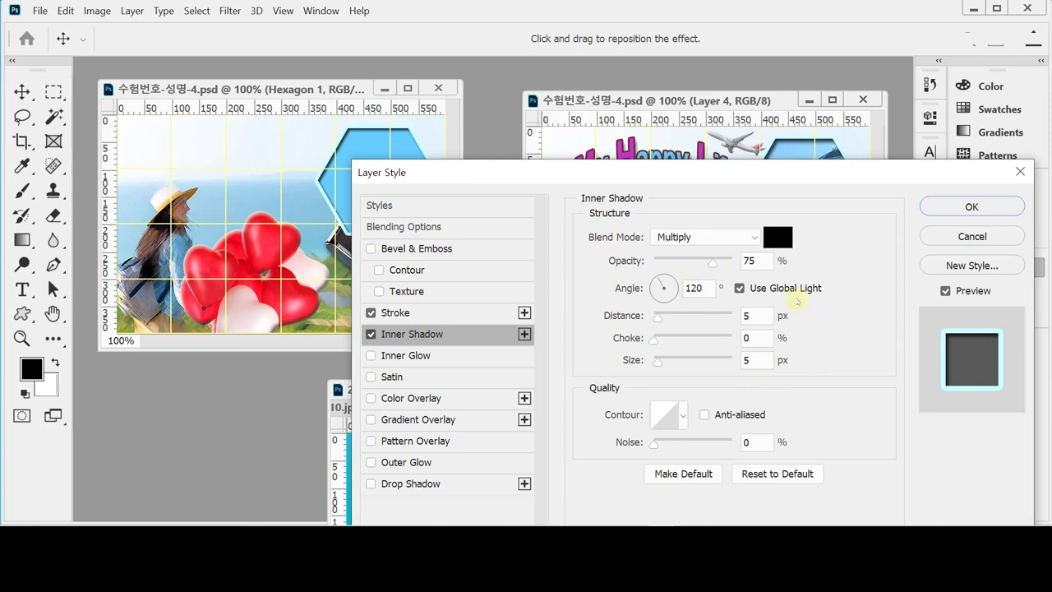
double_click(751, 316)
type("7")
double_click(748, 360)
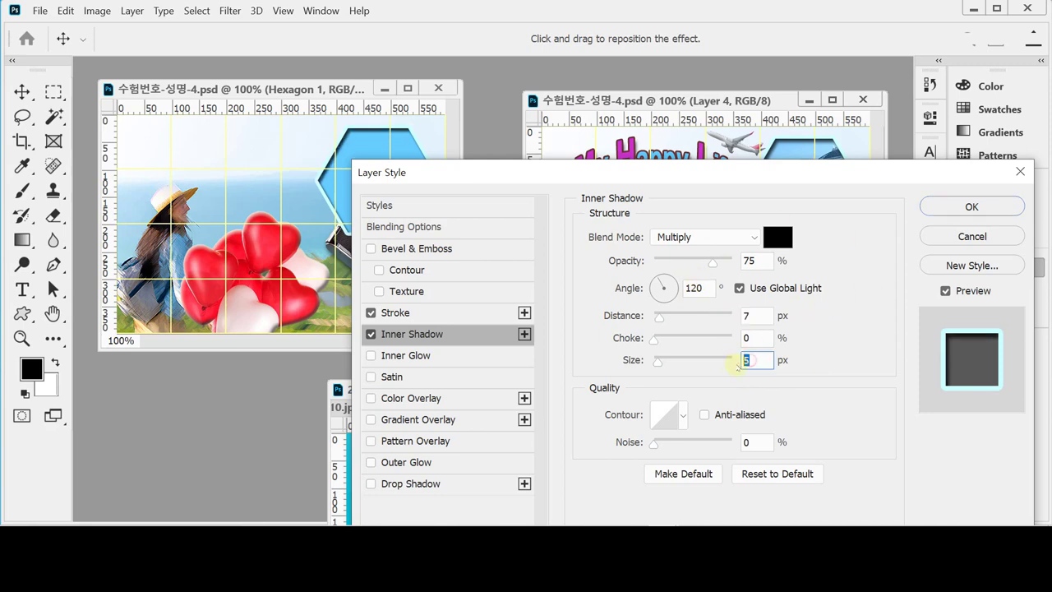
type("7")
left_click_drag(599, 176, 623, 176)
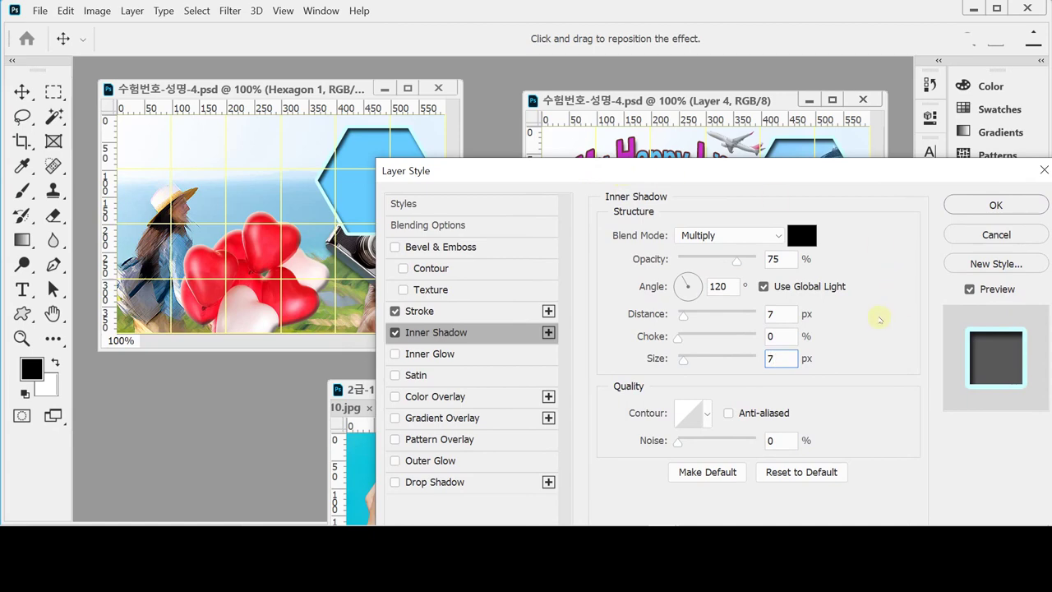
left_click(973, 204)
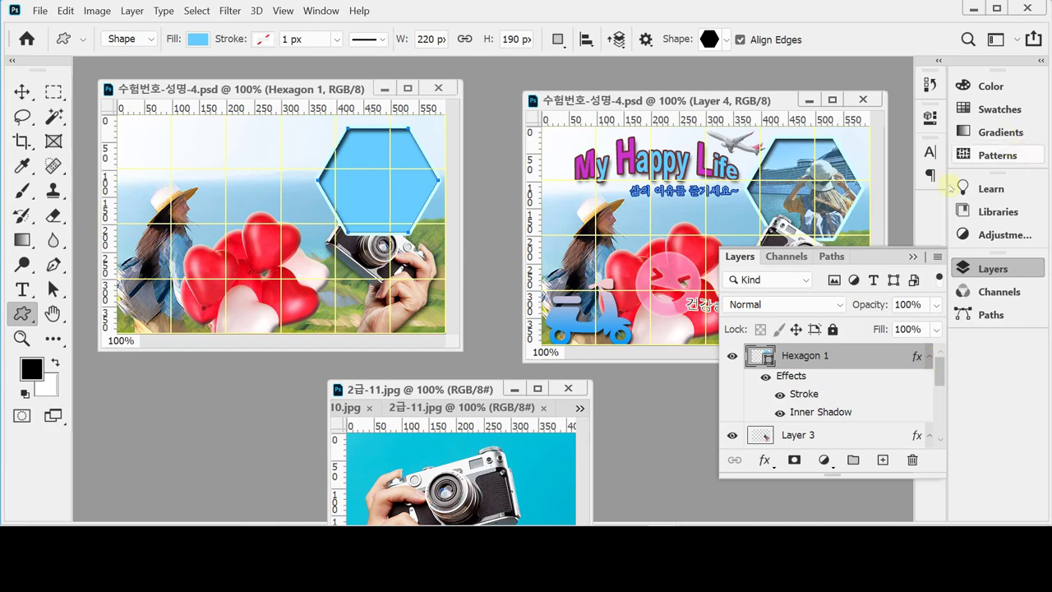
Copy the entire 2급-12.jpg cruise ship photo into the working document, and move the source photo window out of the way
left_click(437, 388)
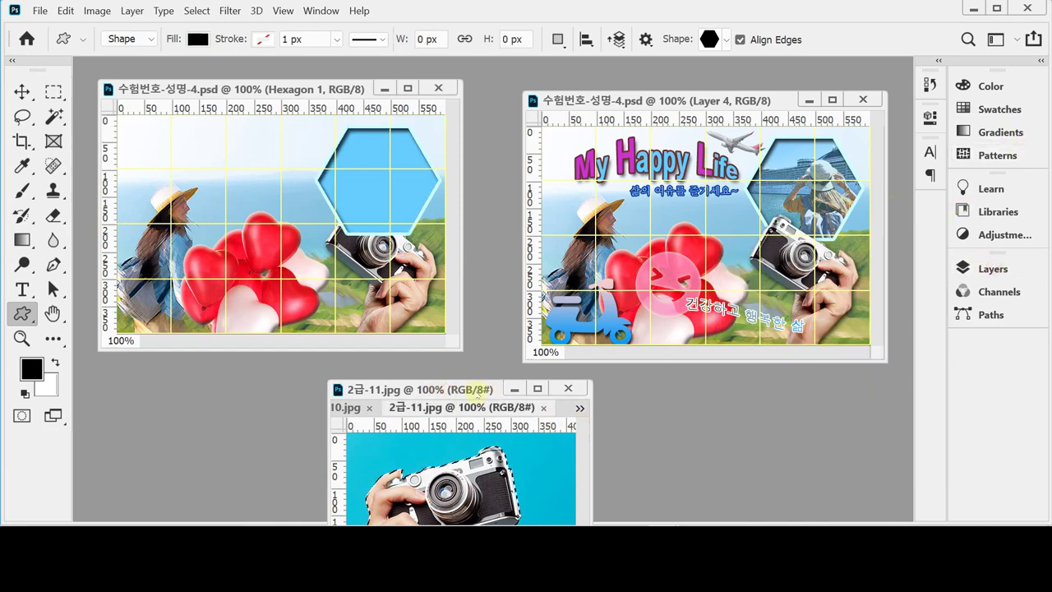
left_click_drag(482, 387, 518, 276)
left_click(621, 294)
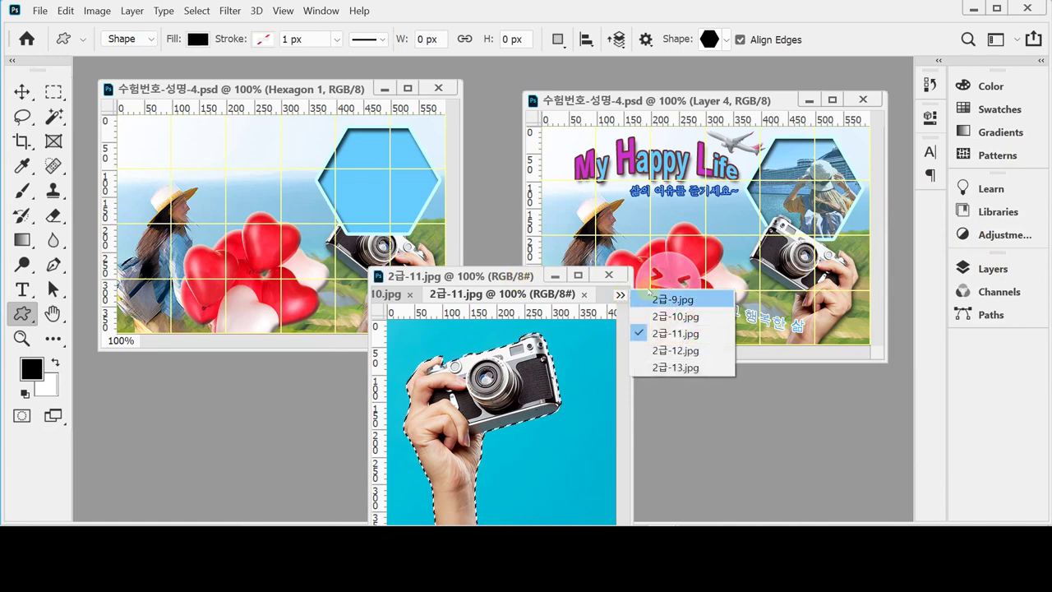
left_click(664, 351)
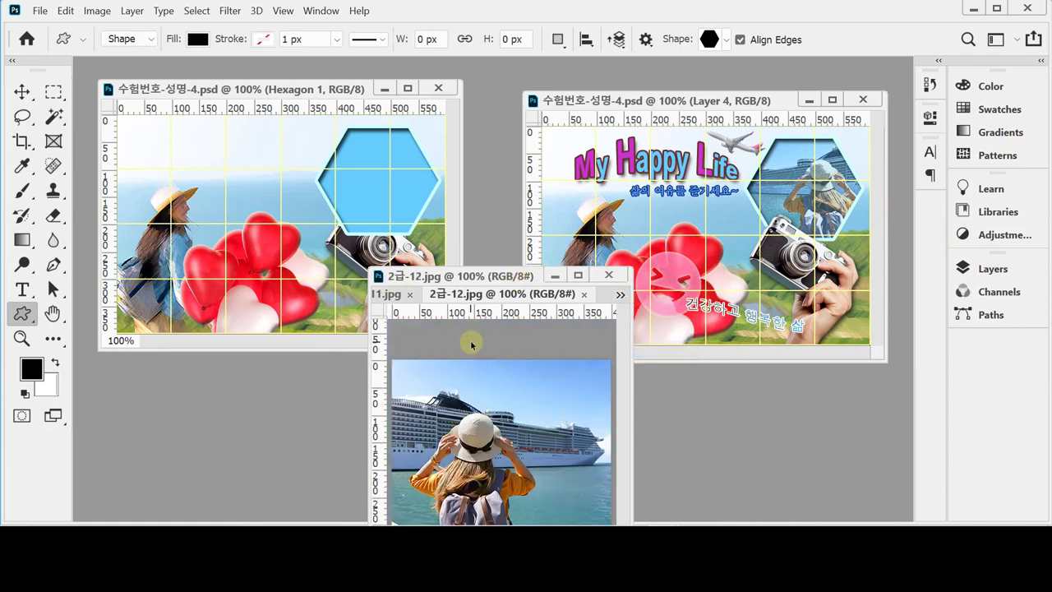
key("ctrl+a")
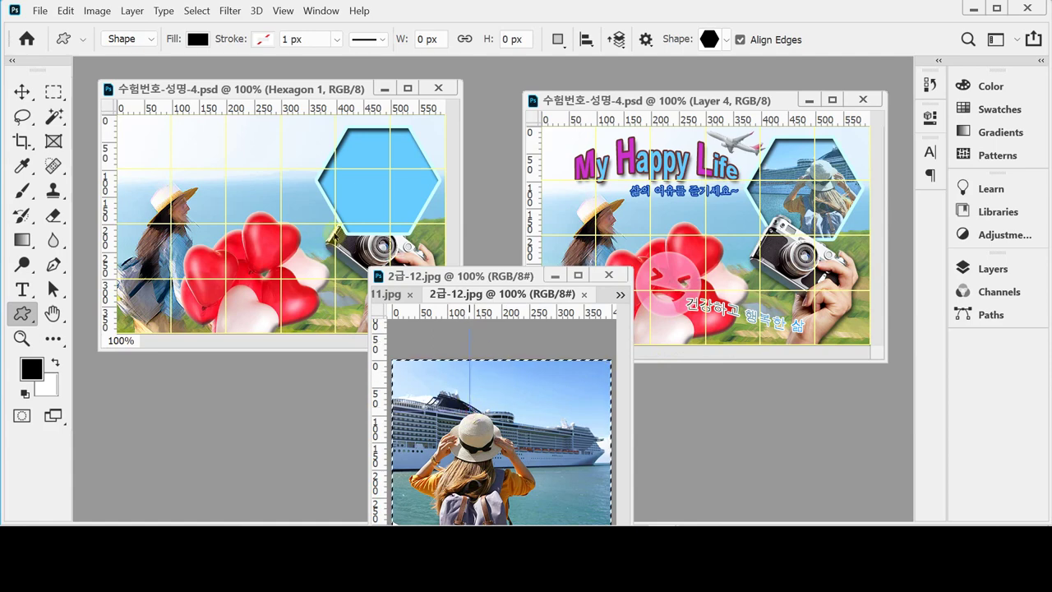
key("v")
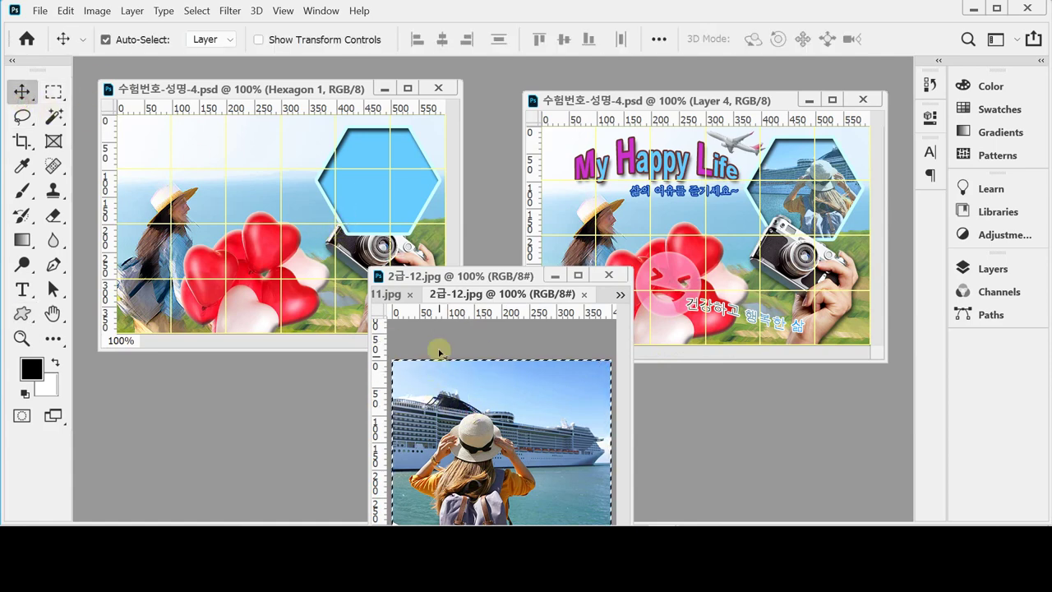
left_click(349, 187)
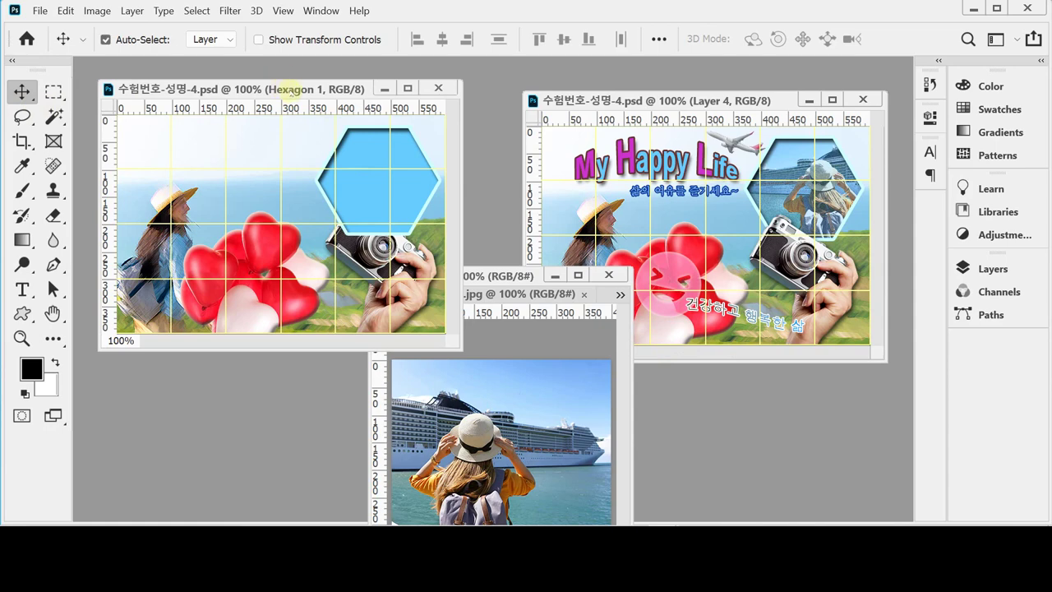
key("ctrl+v")
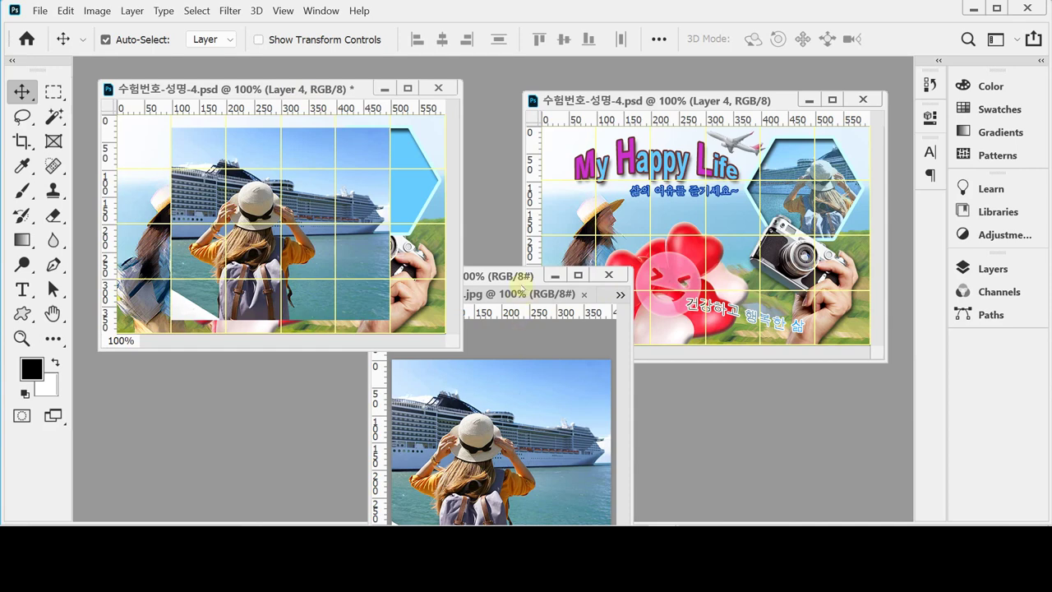
left_click_drag(519, 277, 514, 390)
key("ctrl+a")
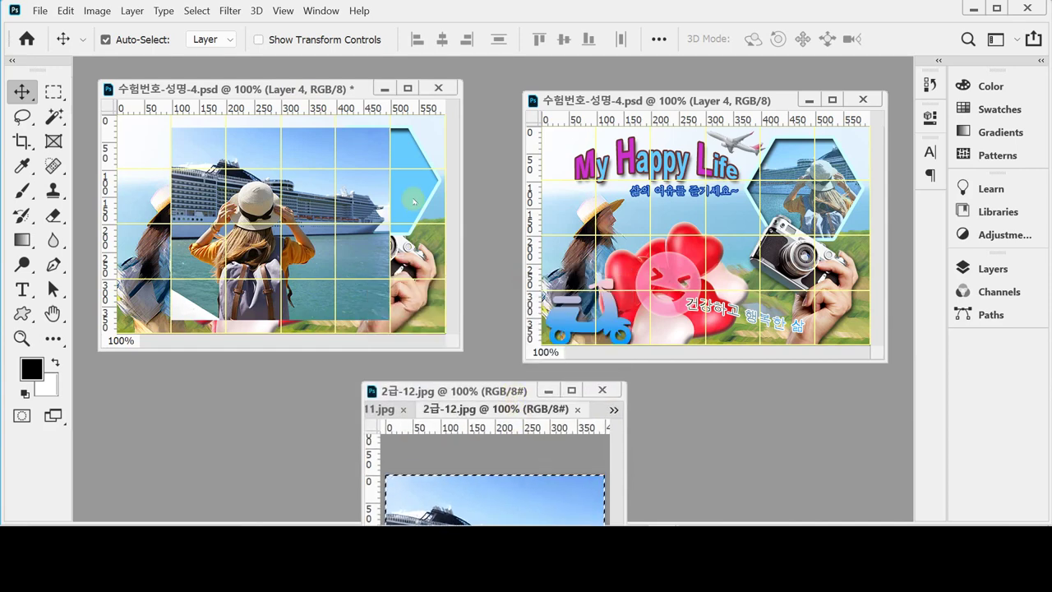
left_click(414, 195)
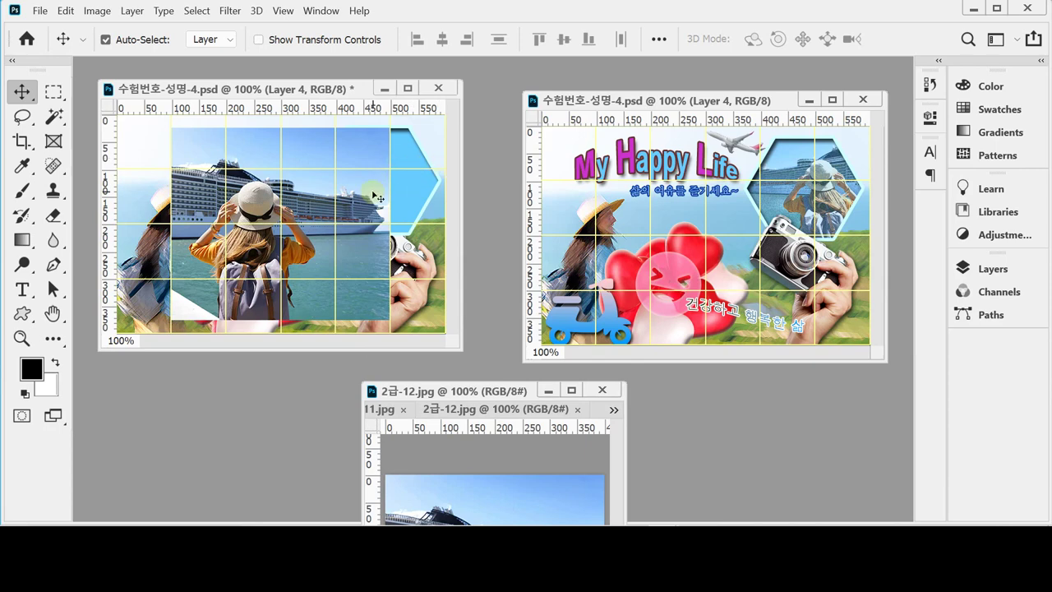
Move the pasted cruise ship photo over the hexagon and clip it to the Hexagon 1 layer directly below
left_click(991, 269)
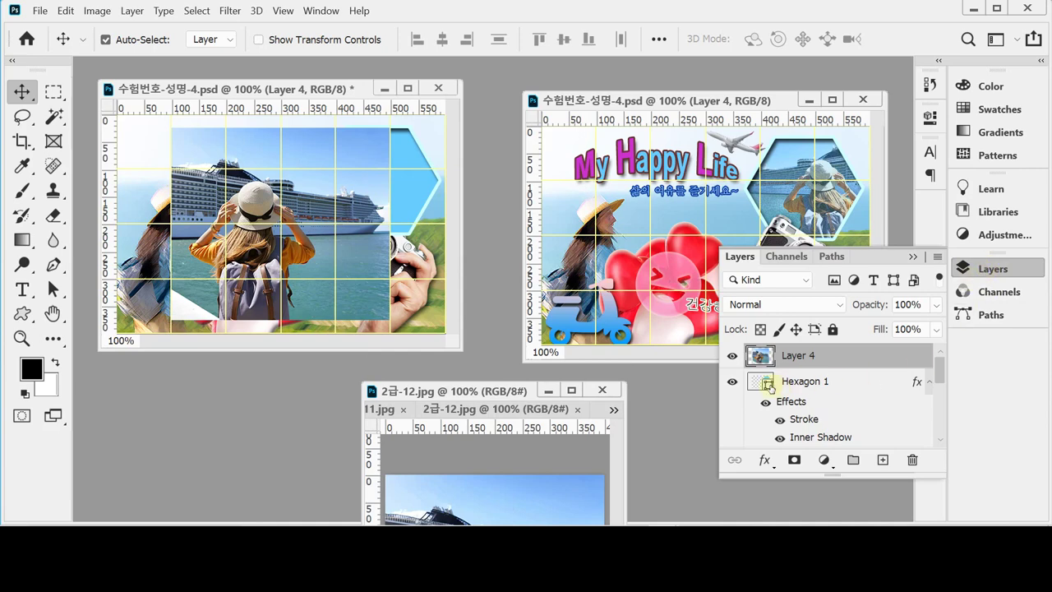
left_click(800, 388)
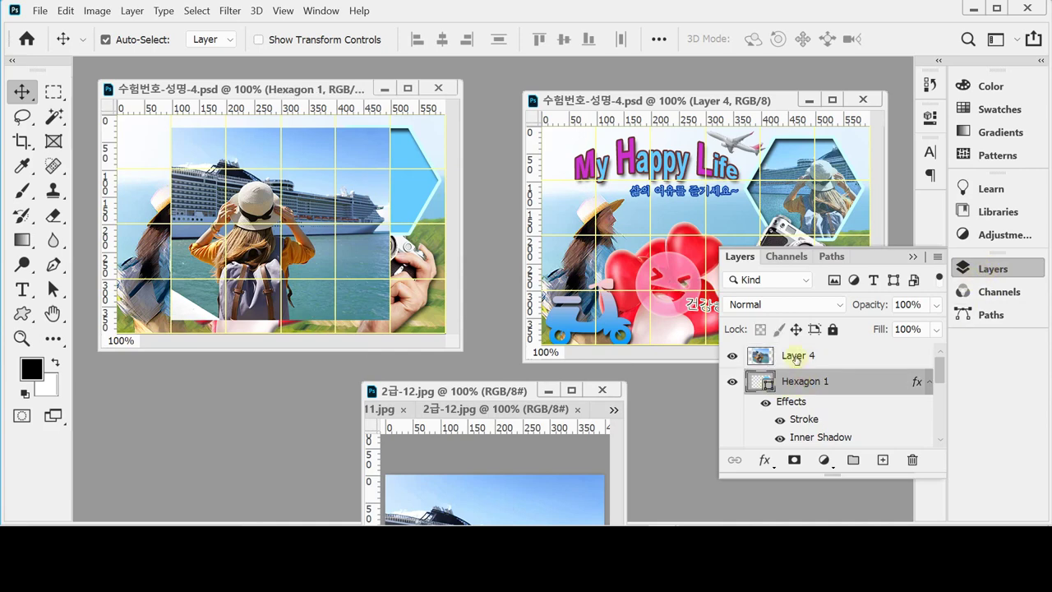
left_click(796, 358)
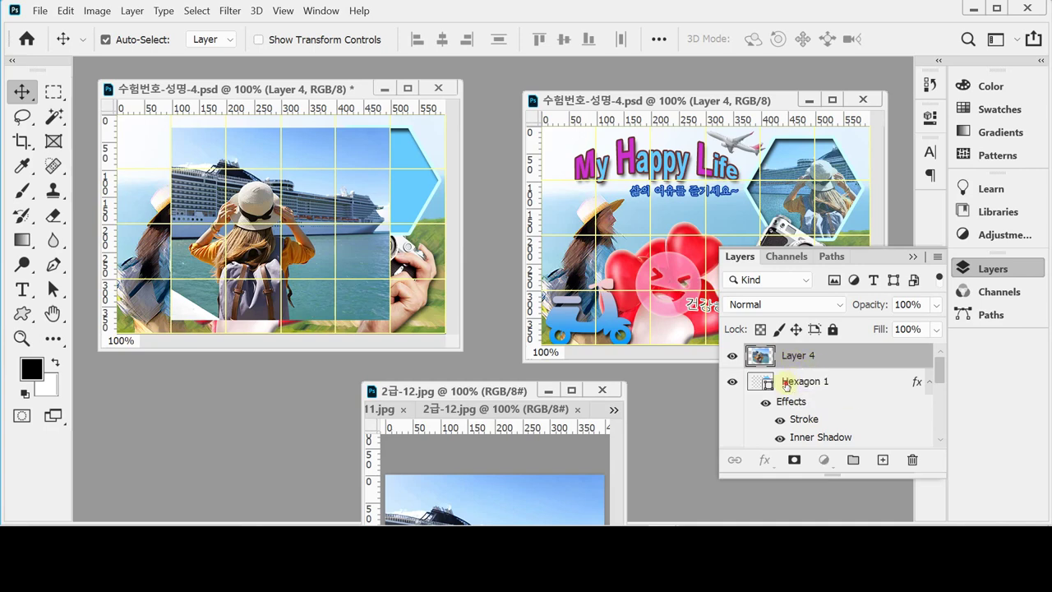
left_click(789, 381)
left_click(787, 361)
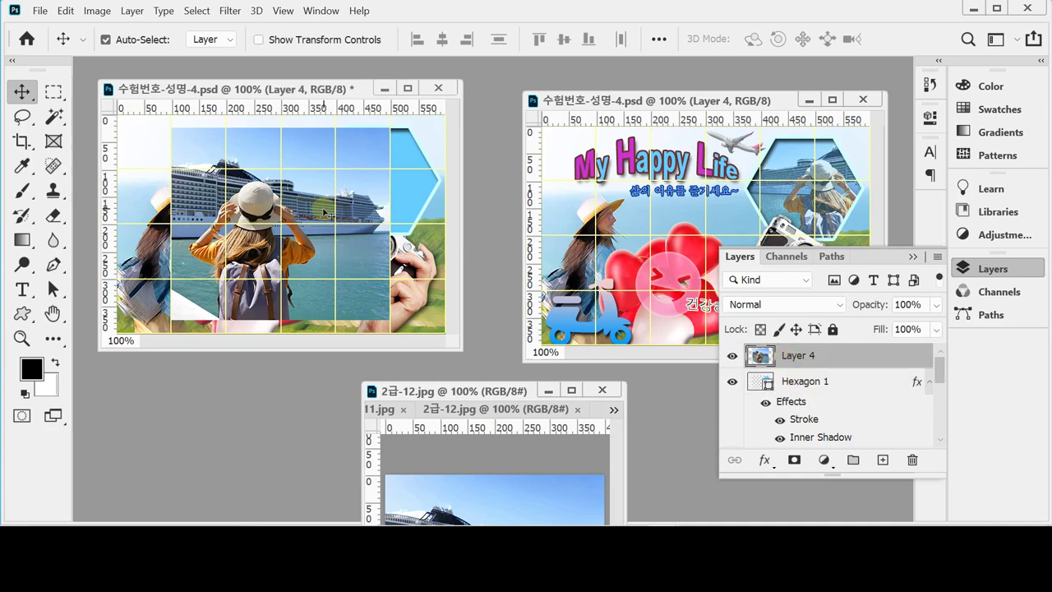
left_click_drag(310, 207, 403, 182)
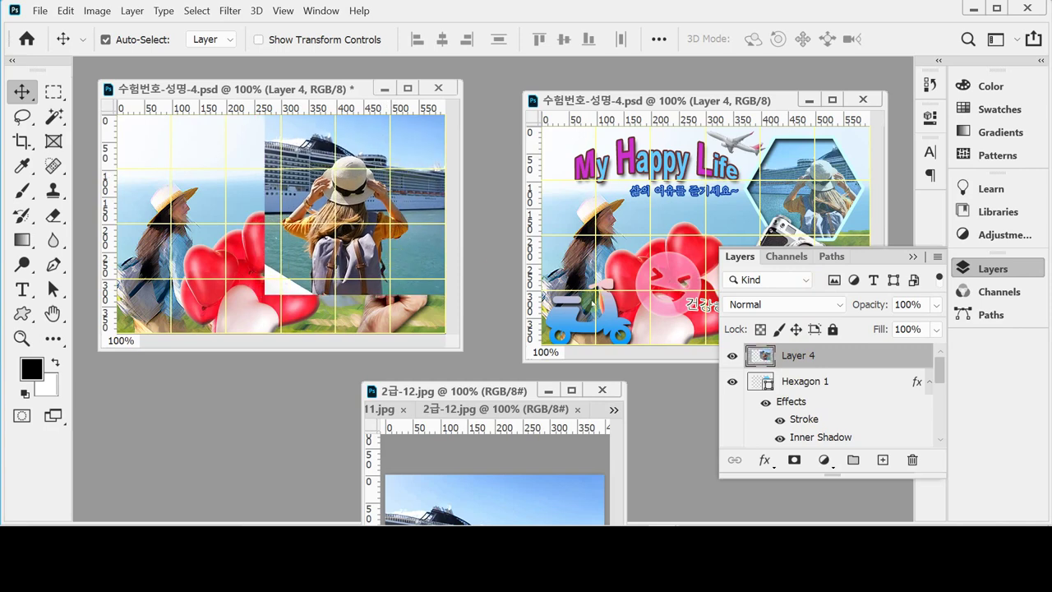
left_click(863, 364, "alt")
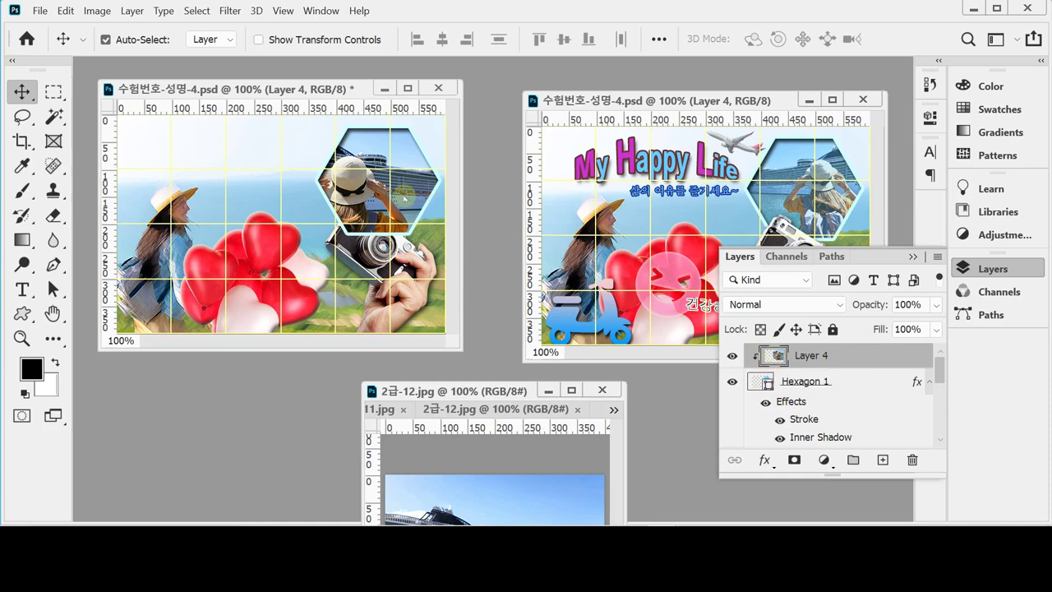
Scale the clipped cruise ship photo to 71% proportionally and position it so the woman shows inside the hexagon
left_click_drag(350, 206, 265, 184)
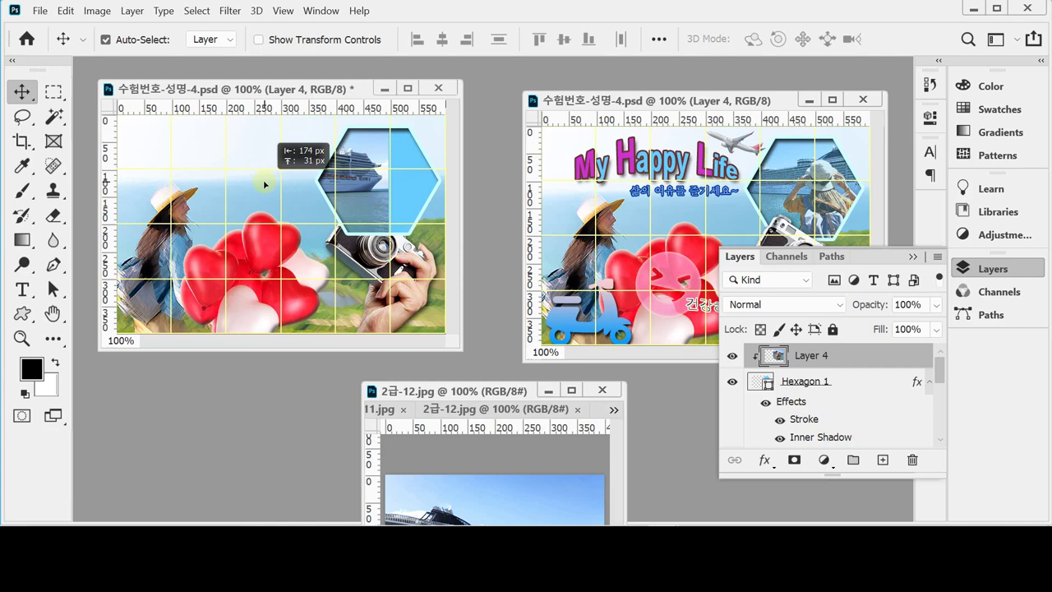
left_click_drag(264, 184, 415, 190)
key("ctrl")
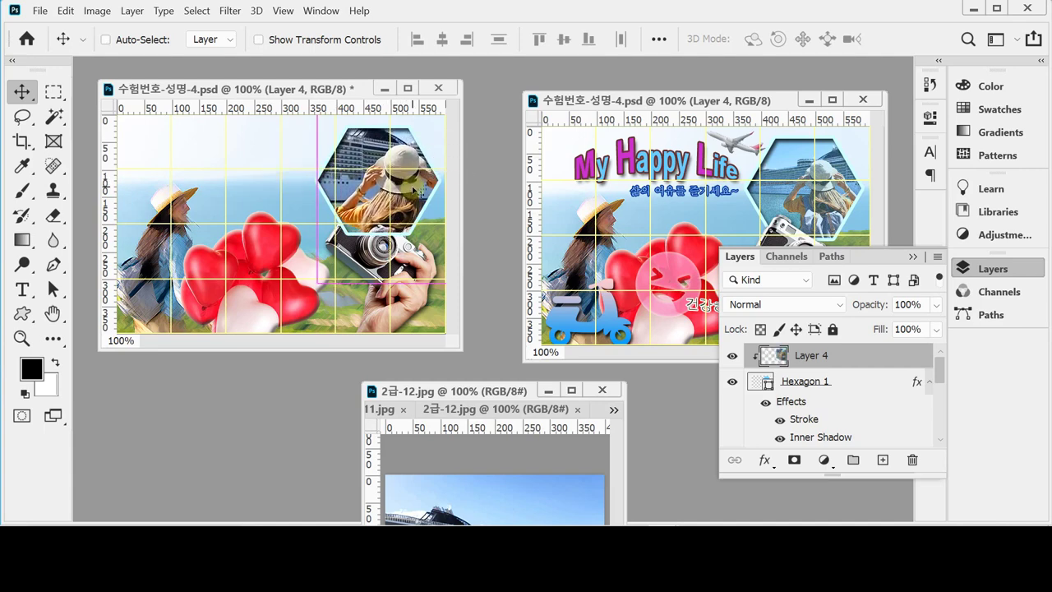
key("ctrl+t")
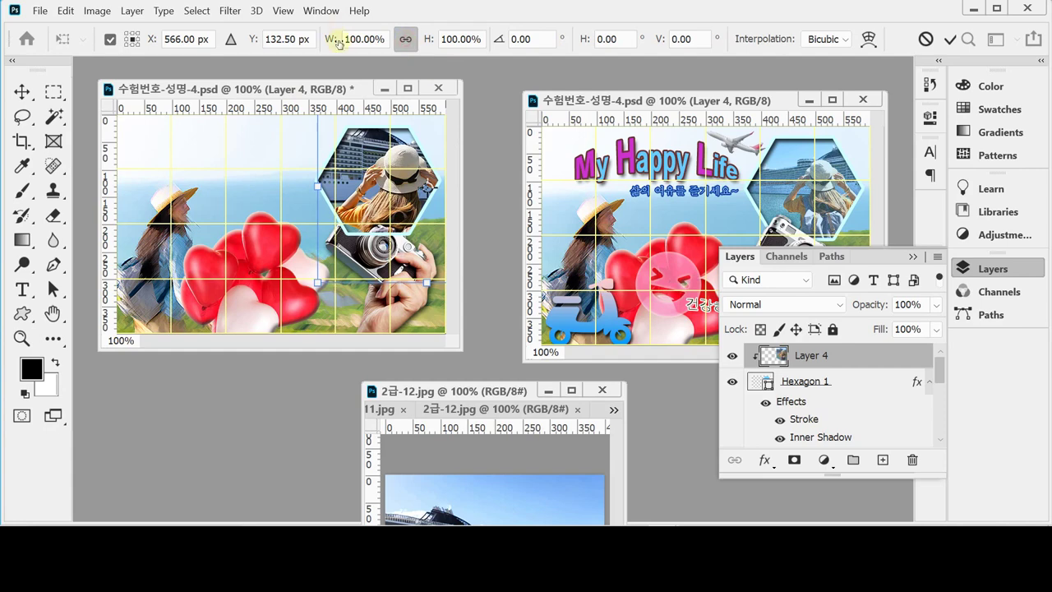
left_click_drag(338, 42, 314, 43)
left_click_drag(389, 165, 334, 165)
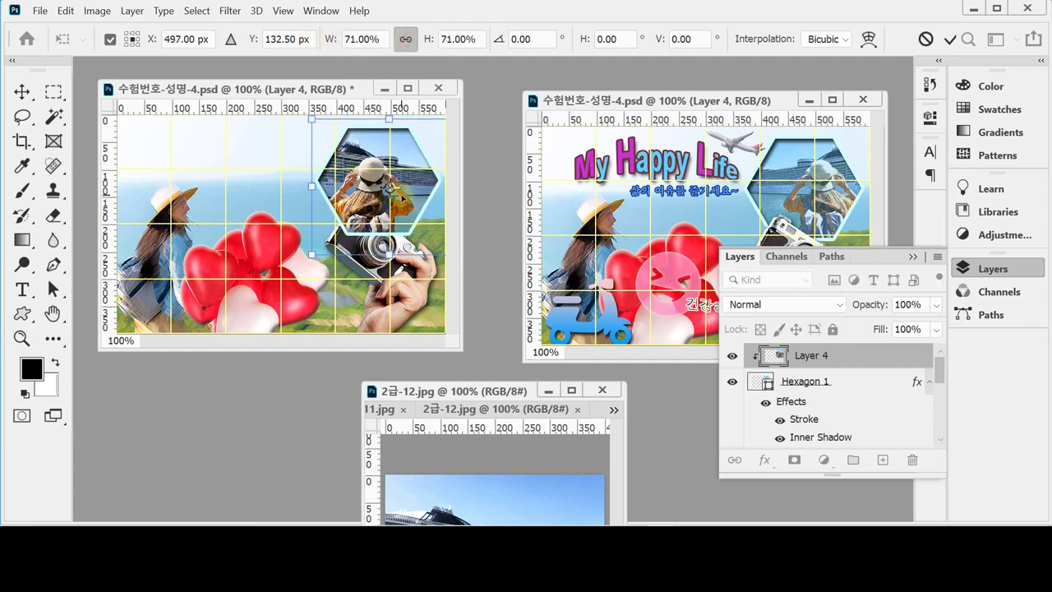
left_click_drag(398, 192, 404, 194)
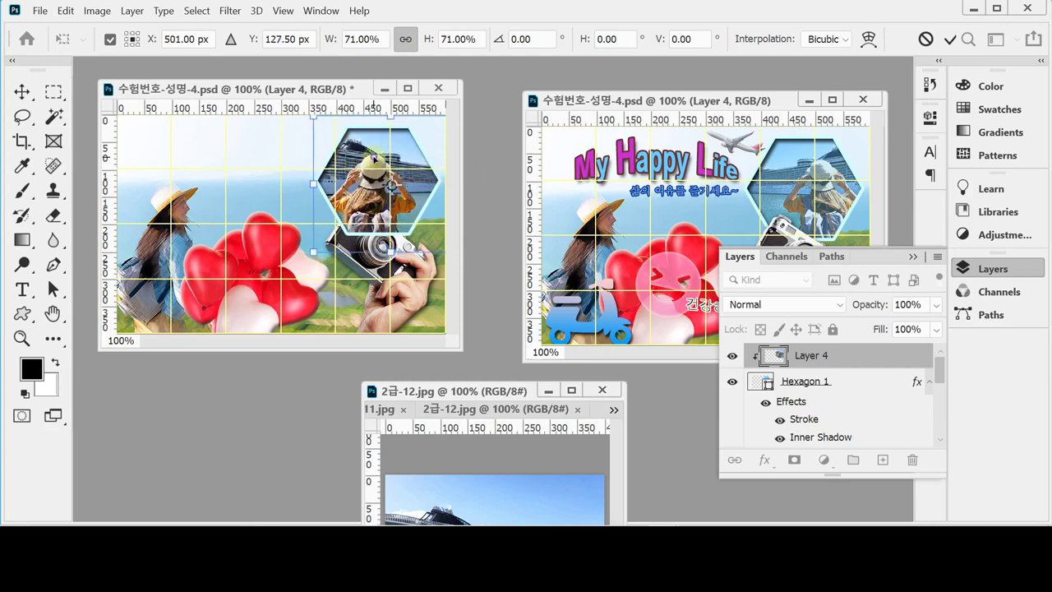
Flip the cruise ship photo horizontally, then apply the transform with the woman placed in the right half of the hexagon
right_click(371, 157)
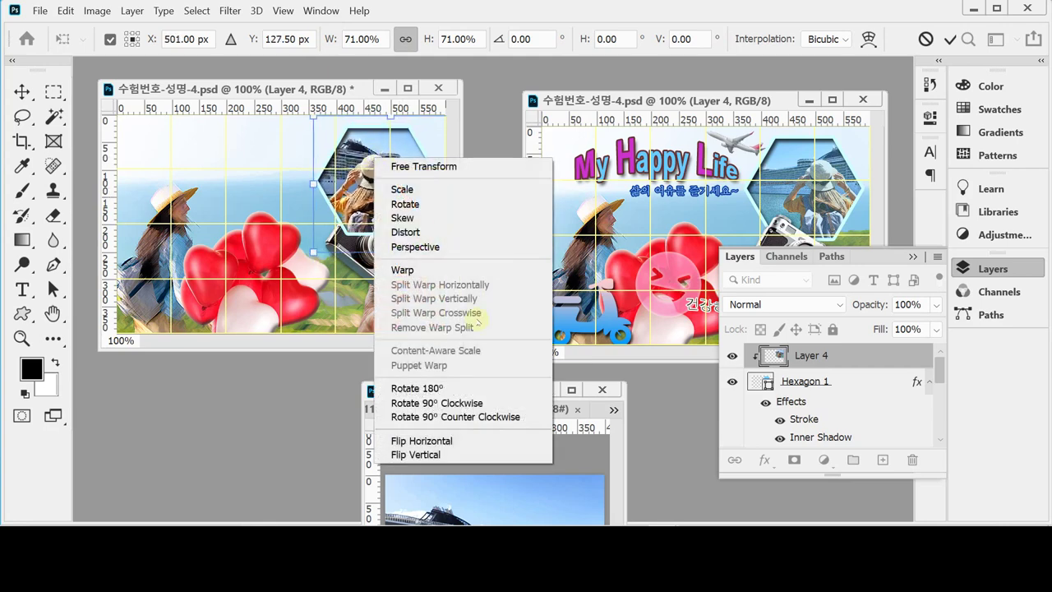
left_click(450, 441)
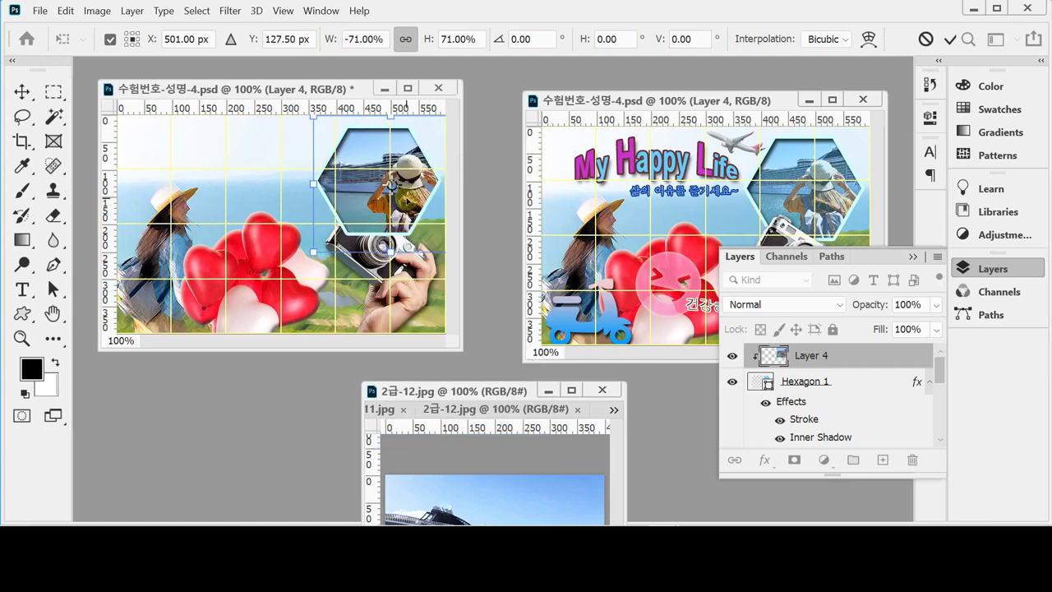
mouse_move(411, 197)
left_mouse_down()
mouse_move(387, 193)
mouse_move(403, 195)
left_mouse_up()
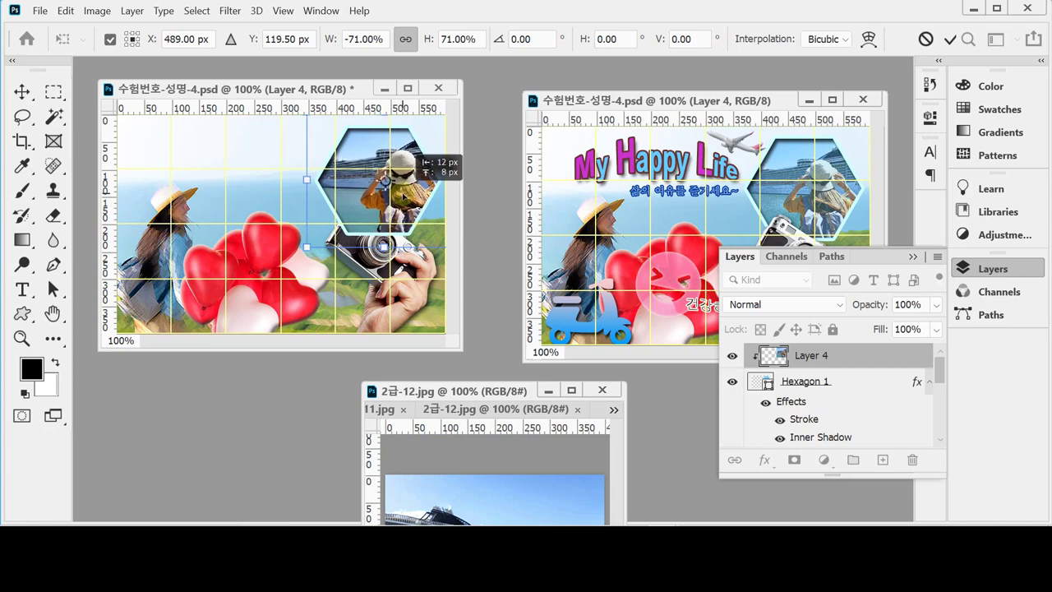
left_click_drag(402, 197, 400, 197)
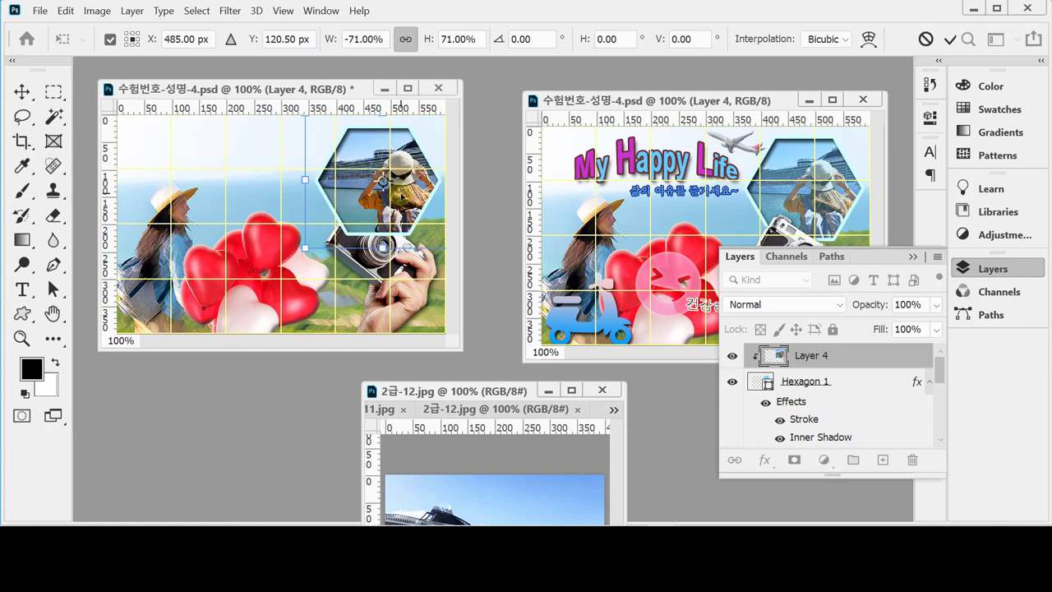
key("Return")
key("ctrl+Left")
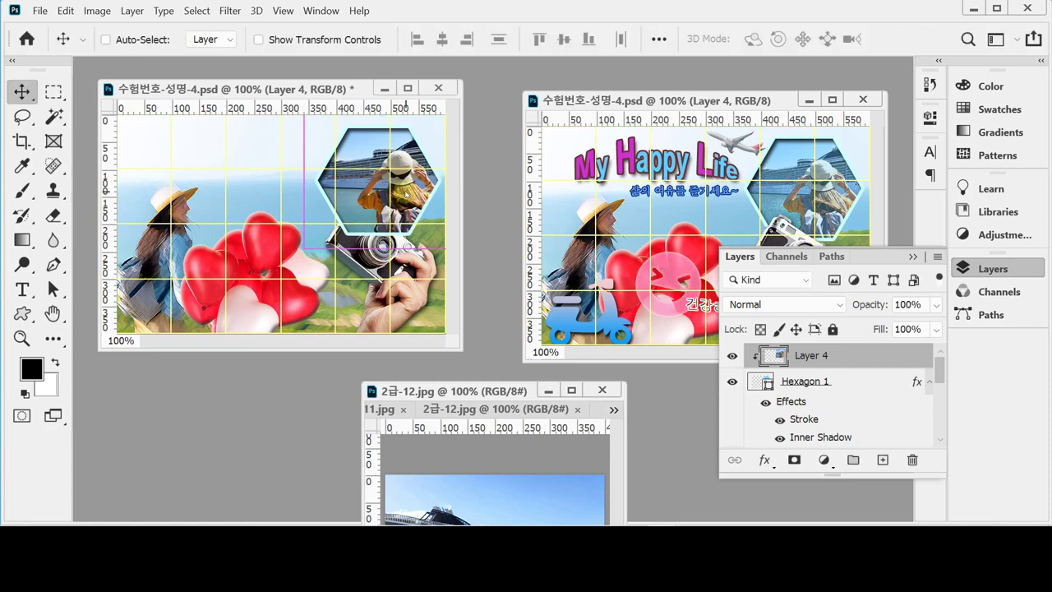
key("shift+Right")
key("shift+Right")
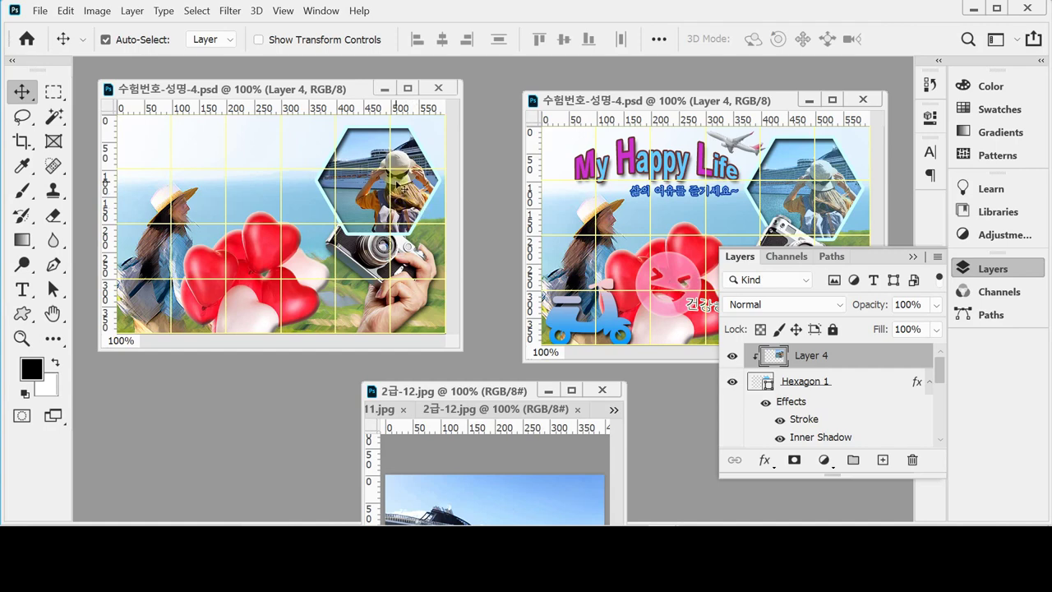
key("ctrl+Left")
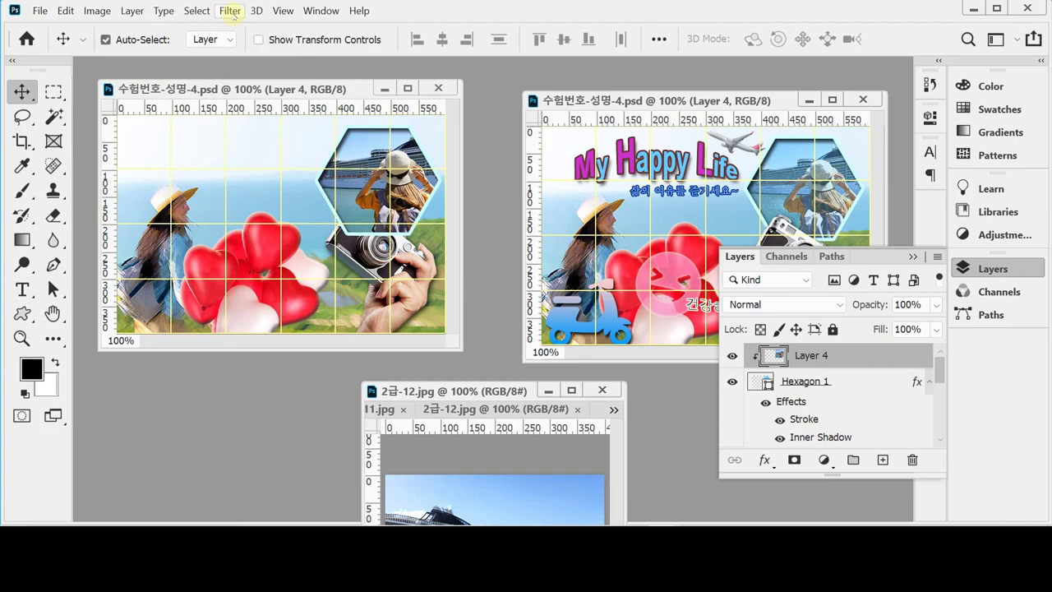
Apply the Artistic Film Grain filter to the cruise ship photo with grain 4, highlight area 0 and intensity 10
left_click(232, 11)
left_click(231, 11)
left_click(232, 12)
left_click(255, 70)
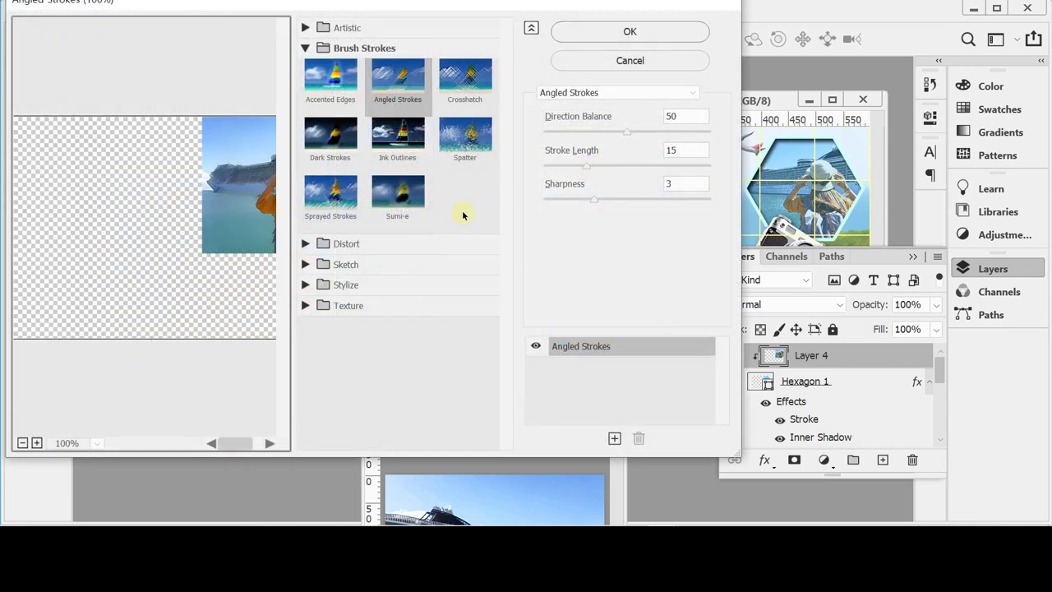
left_click(305, 49)
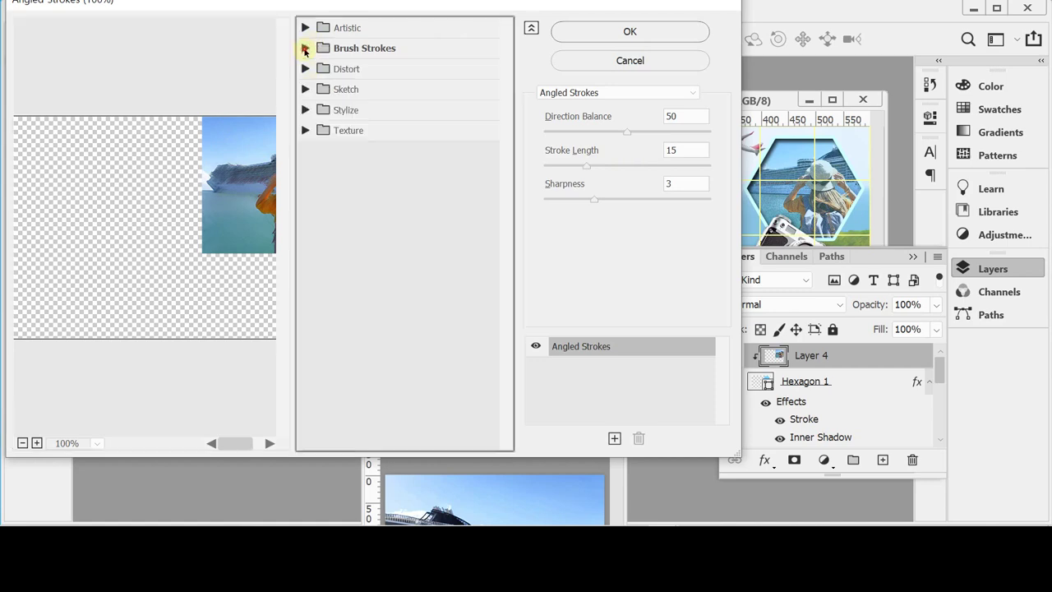
left_click(304, 28)
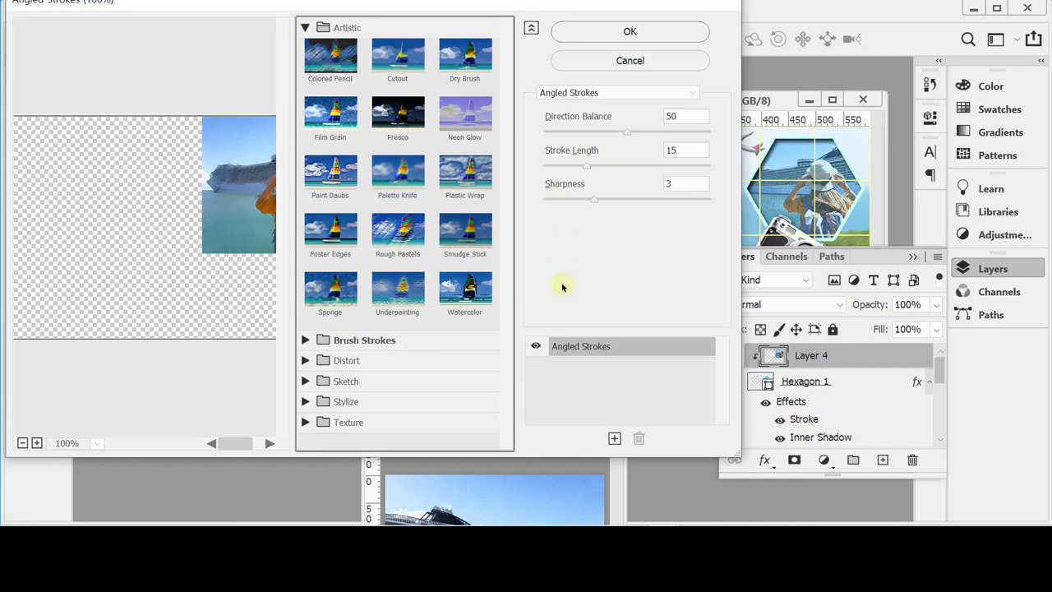
left_click(330, 115)
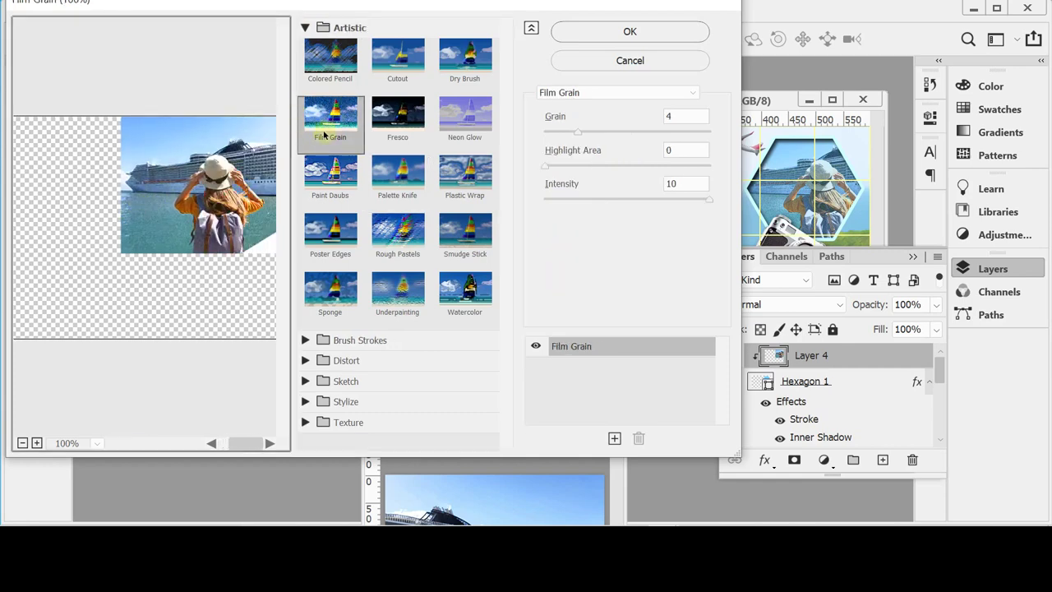
left_click(617, 31)
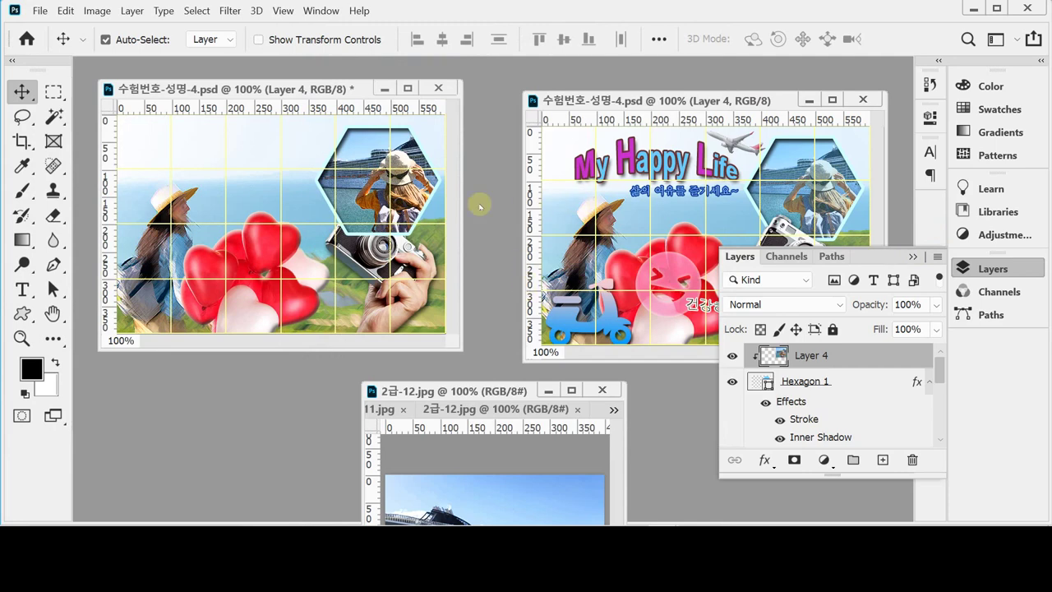
Set the opacity of the cruise ship photo layer to 70% and save the document
left_click(873, 308)
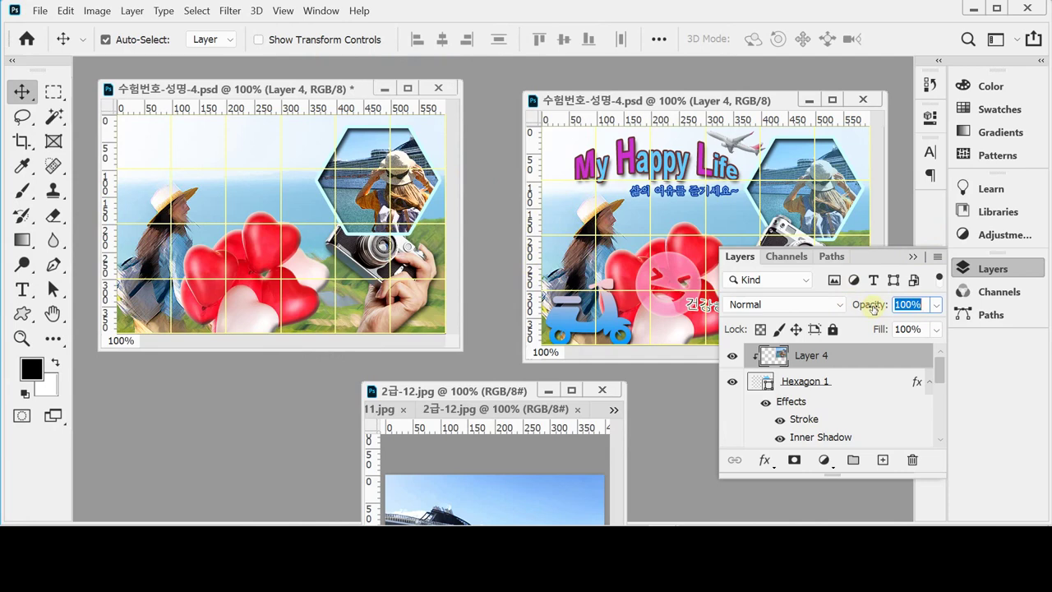
type("70")
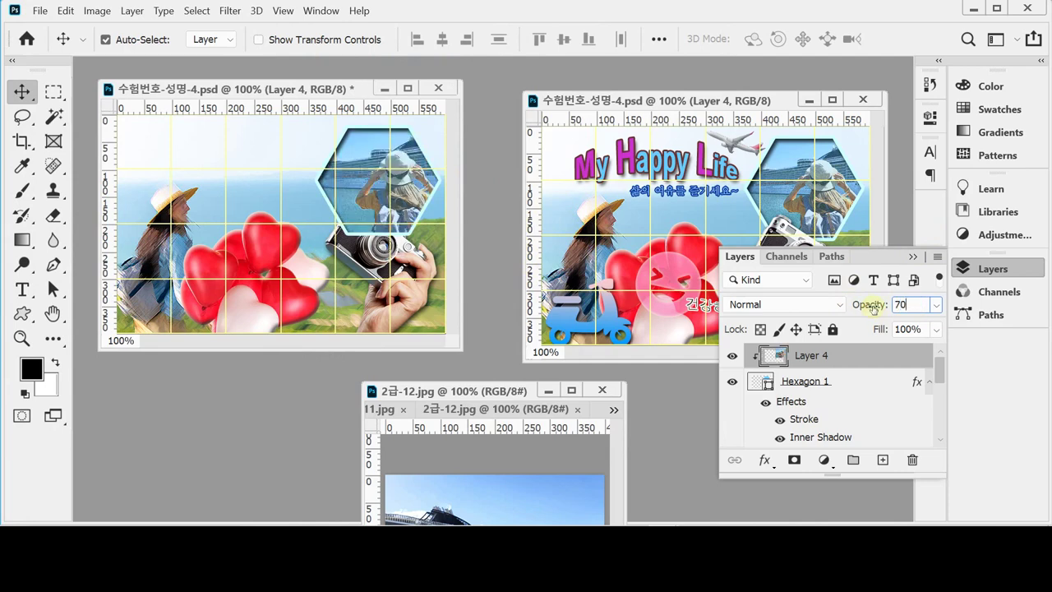
key("Return")
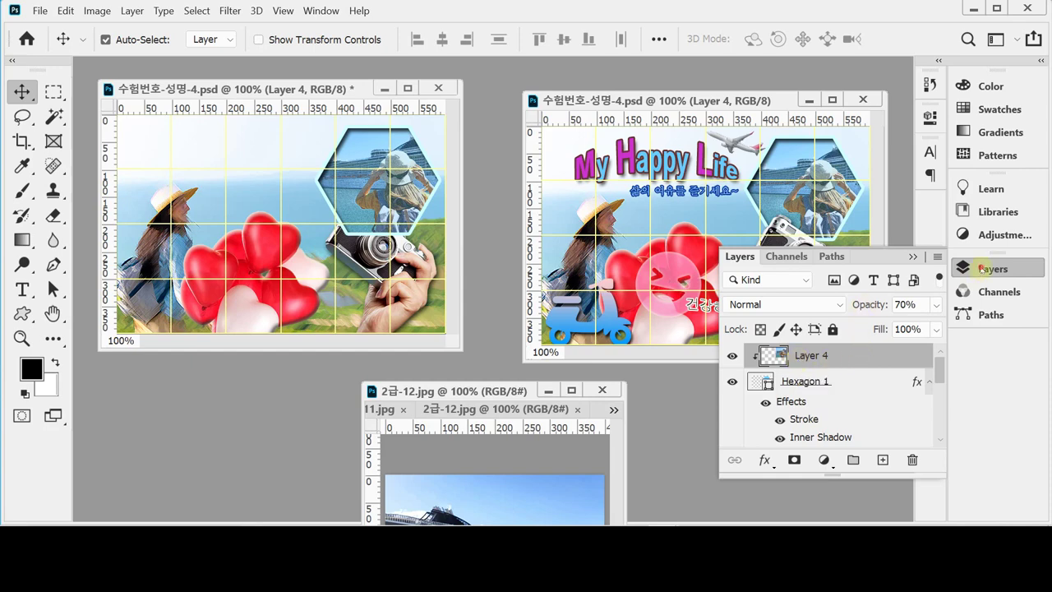
left_click(983, 268)
key("ctrl+s")
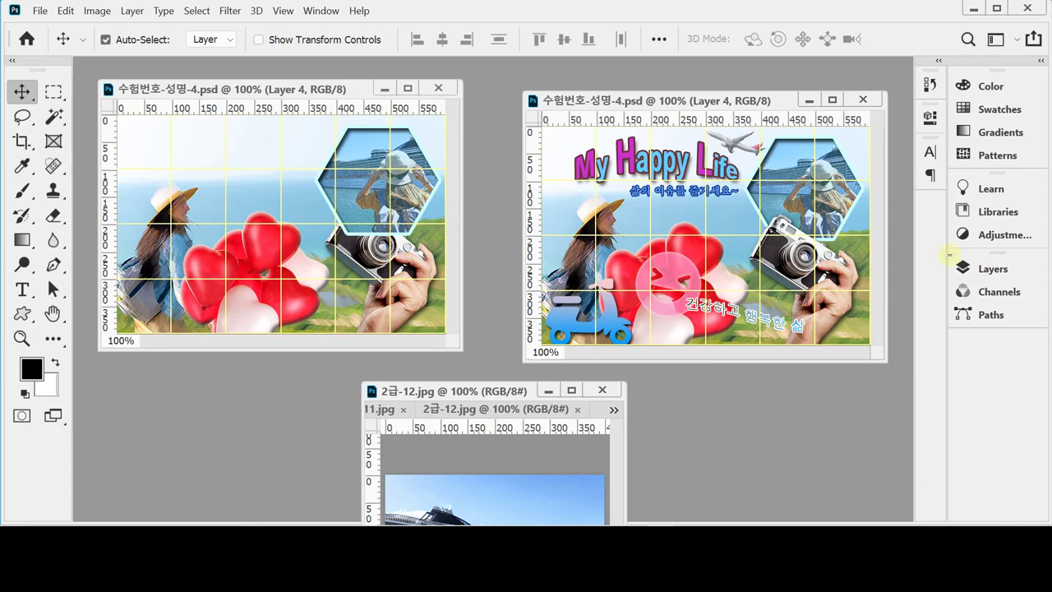
Move Layer 4 and Hexagon 1 together below Layer 3 so the camera overlaps the hexagon frame
left_click(983, 268)
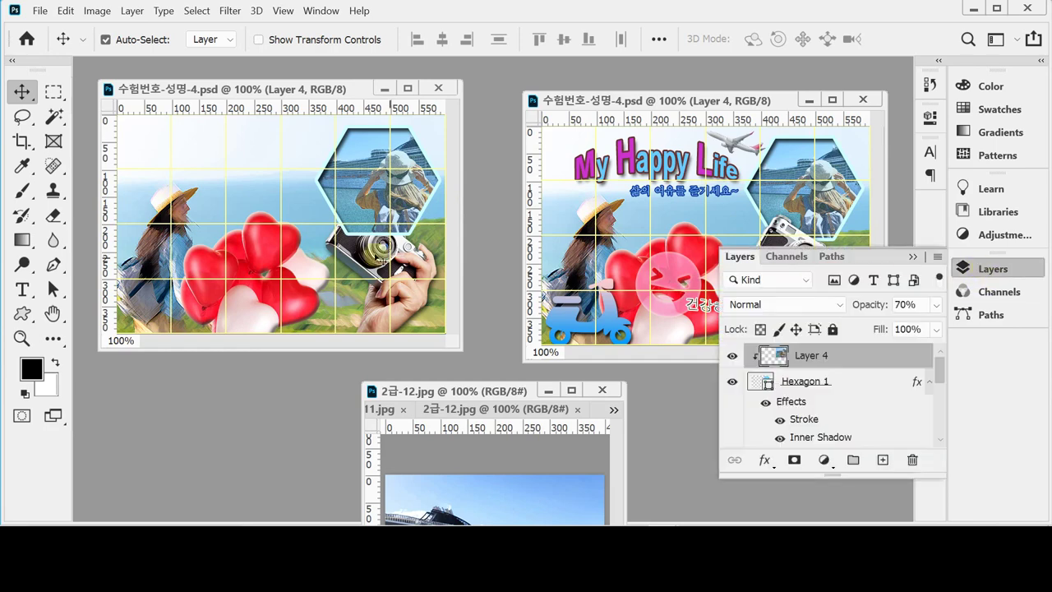
left_click(962, 275)
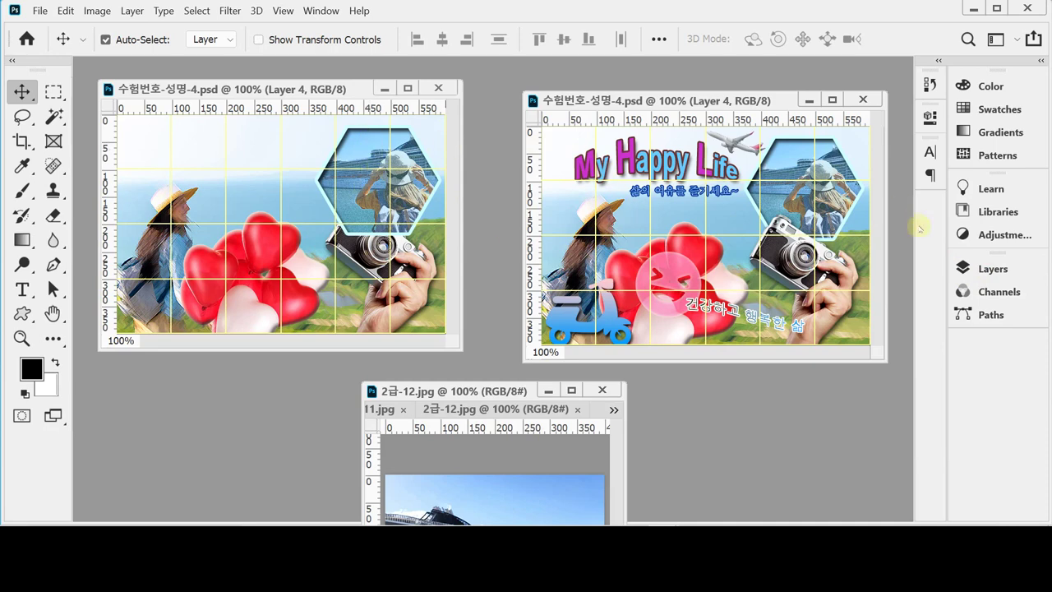
left_click(986, 269)
left_click(796, 382, "shift")
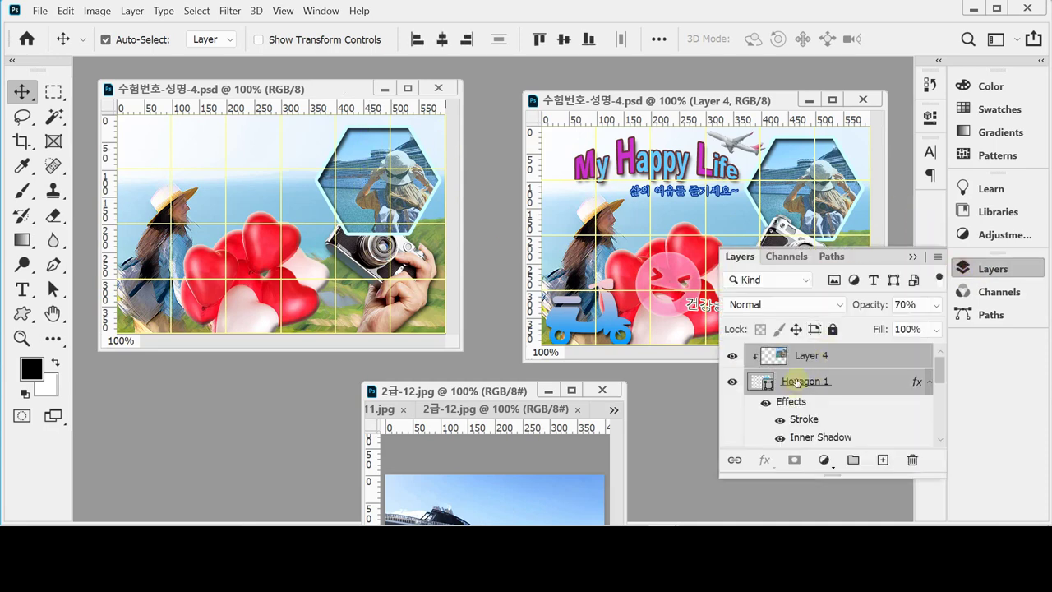
key("ctrl+z")
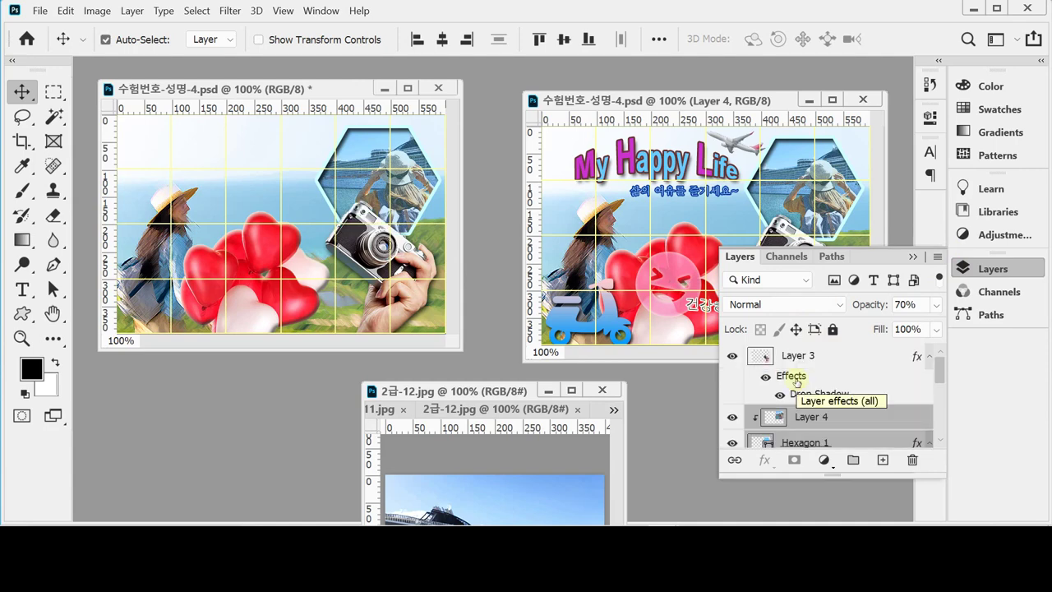
Shrink the Hexagon 1 shape slightly from its lower-left corner to about 98.6% width and 98.4% height
left_click(816, 442)
key("ctrl+t")
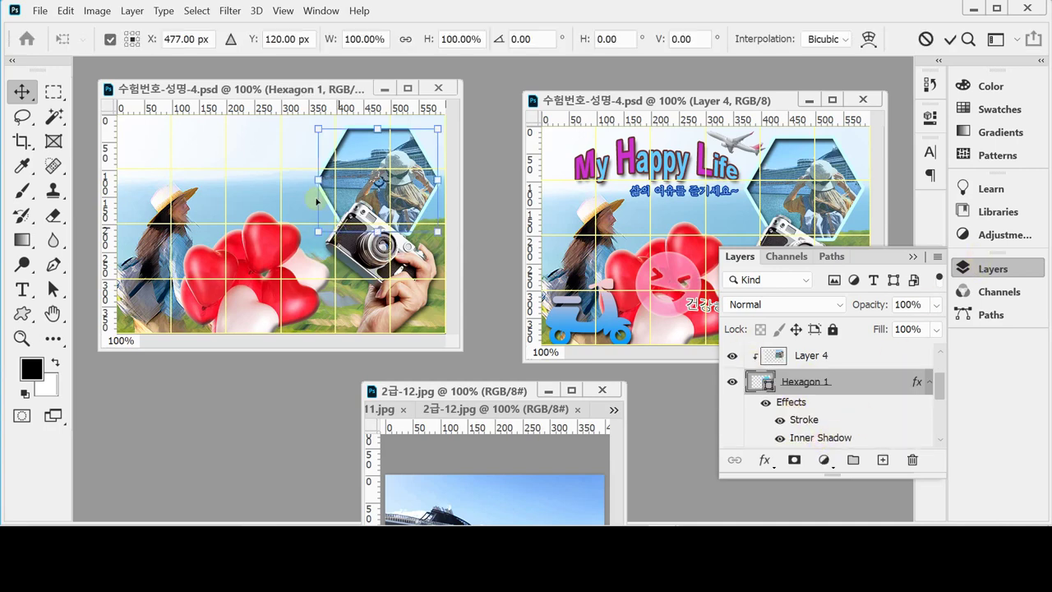
left_click_drag(318, 232, 320, 230)
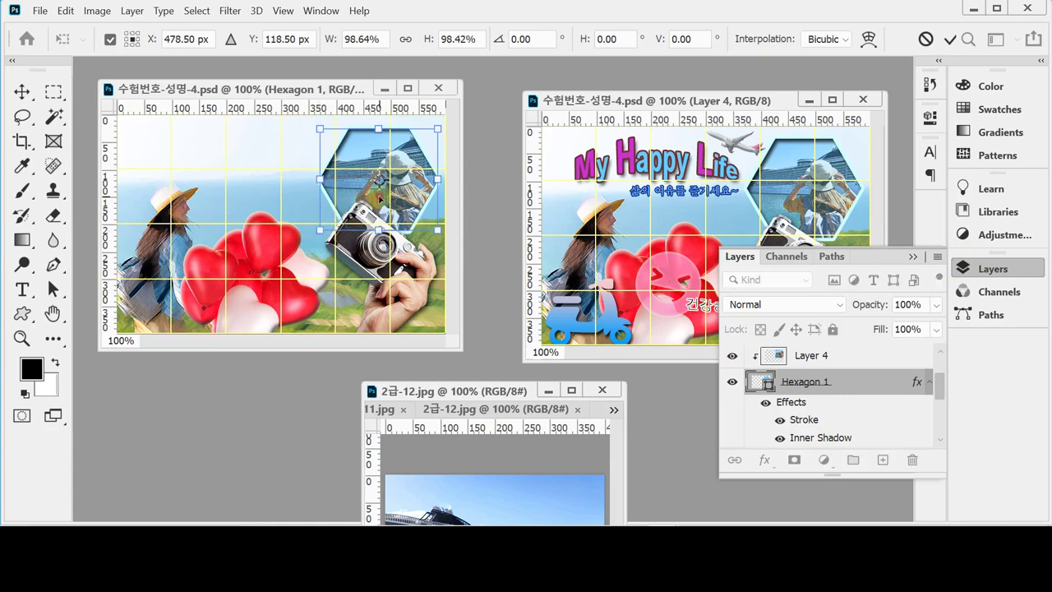
key("Return")
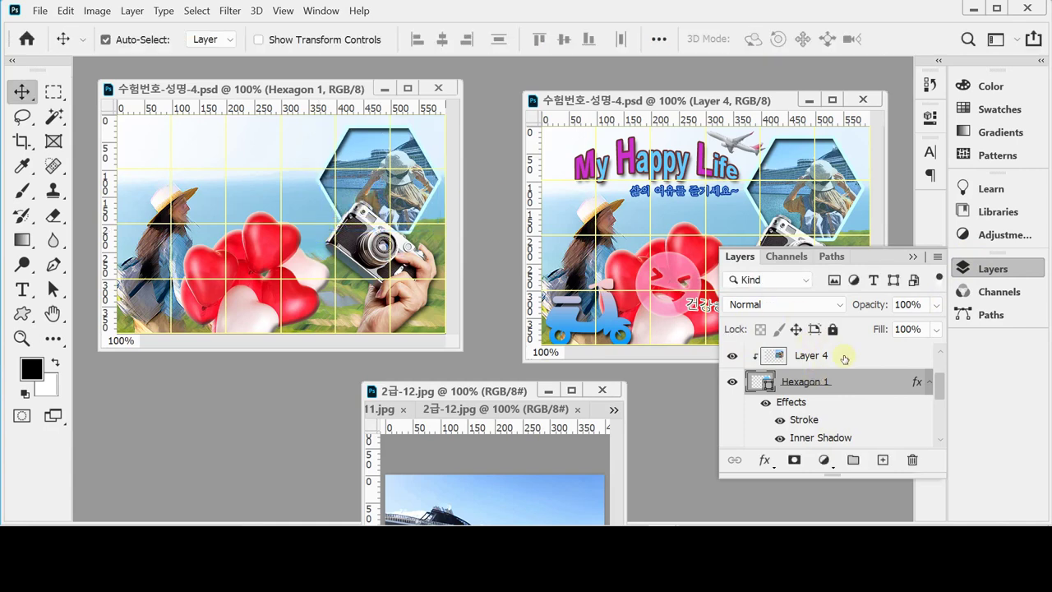
Select Layer 4 and shift the cruise ship photo slightly upward inside the hexagon
left_click(843, 356)
left_click(984, 270)
key("ctrl")
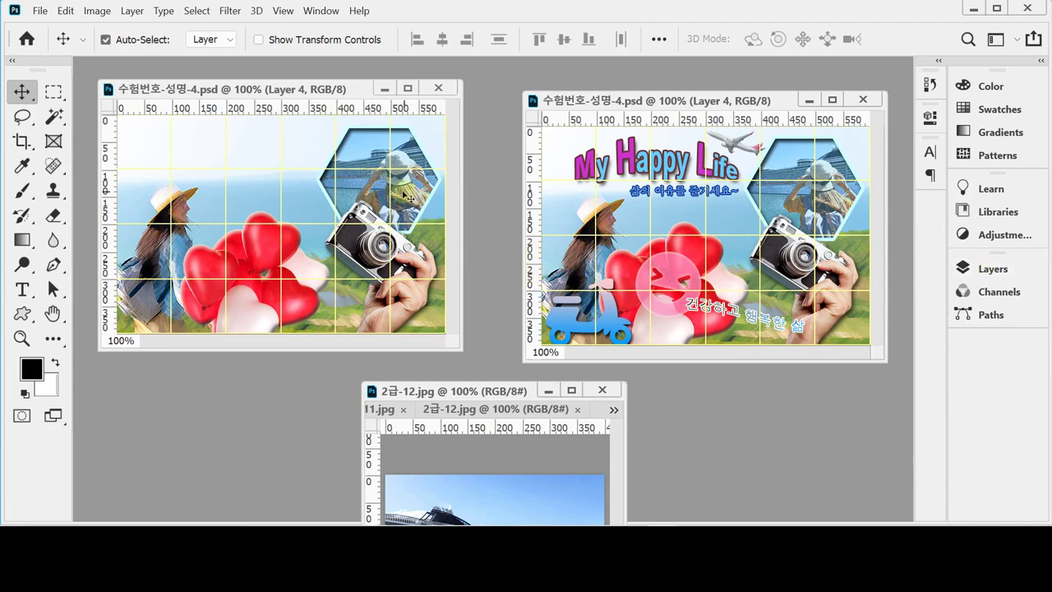
left_click_drag(410, 198, 410, 195)
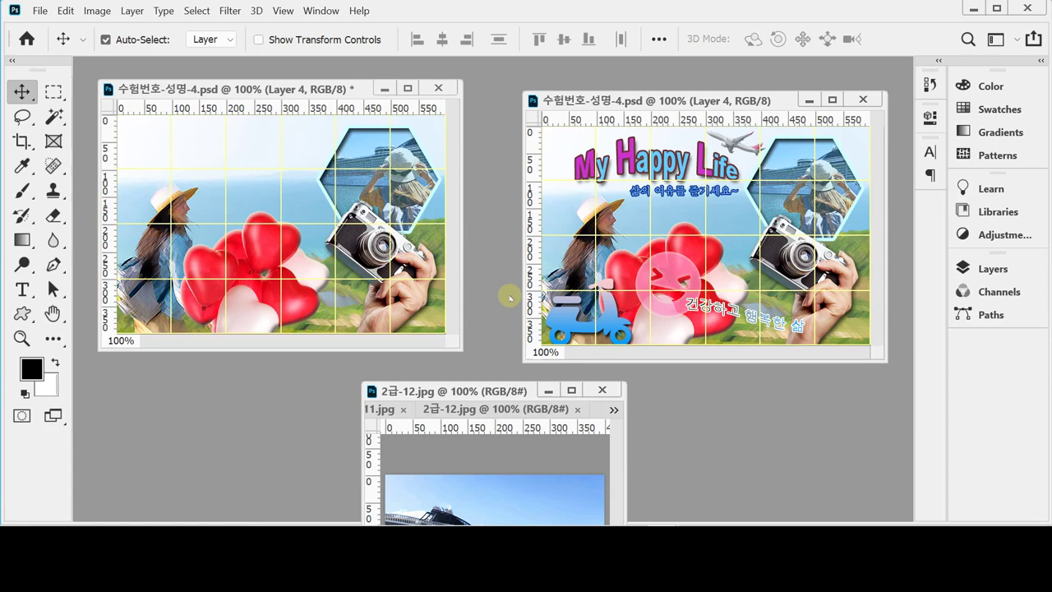
Bring the source photo window into the middle of the workspace and switch it to the 2급-13.jpg airplane image
left_click_drag(495, 388, 388, 136)
left_click(588, 240)
left_click(640, 312)
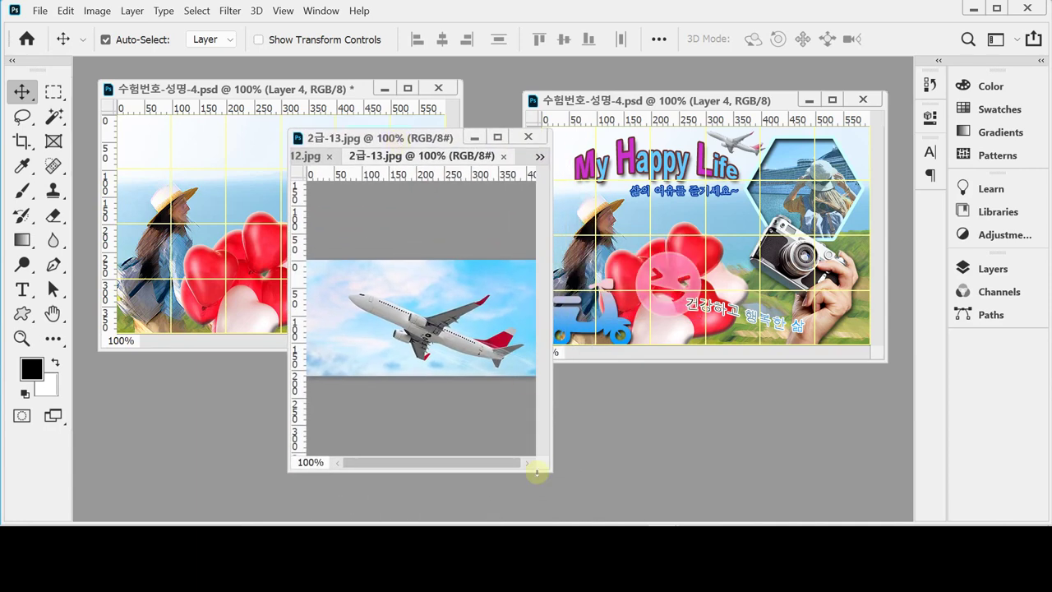
key("ctrl+plus")
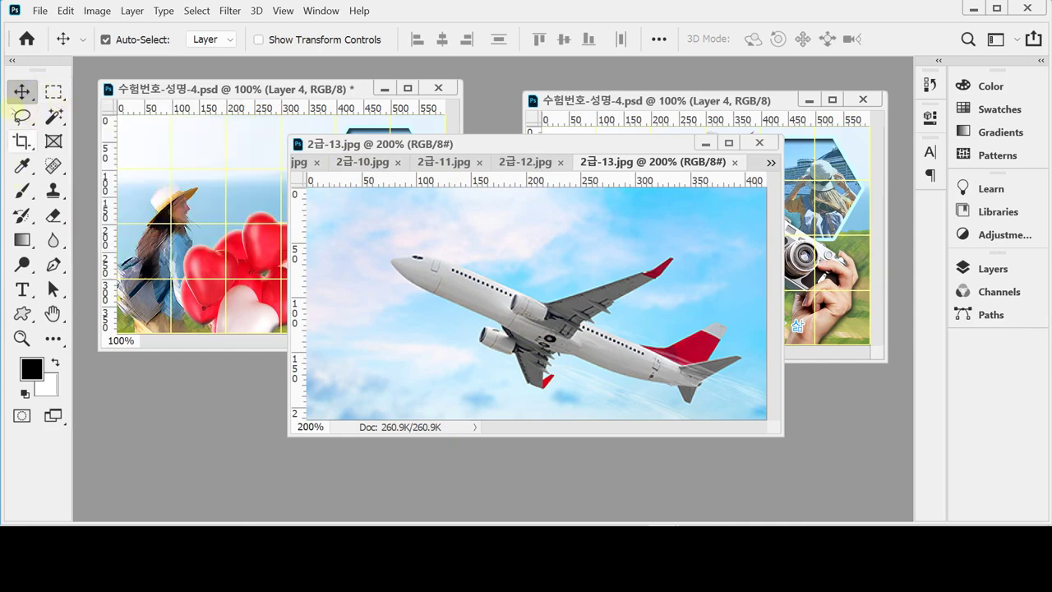
Select the whole airplane in 2급-13.jpg with the Object Selection tool in Rectangle mode
left_click(55, 117)
right_click(56, 117)
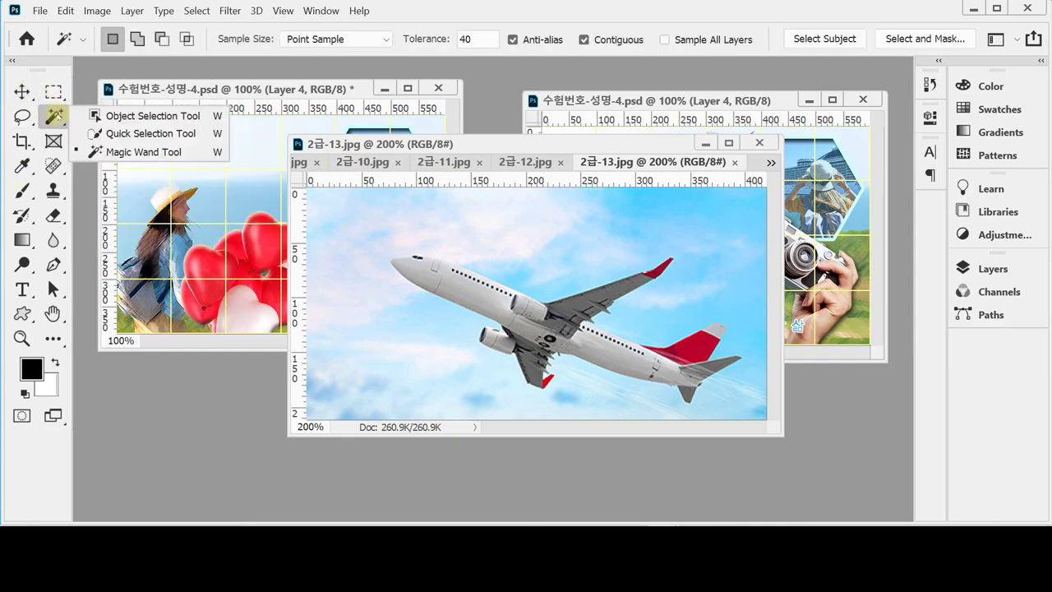
left_click(103, 116)
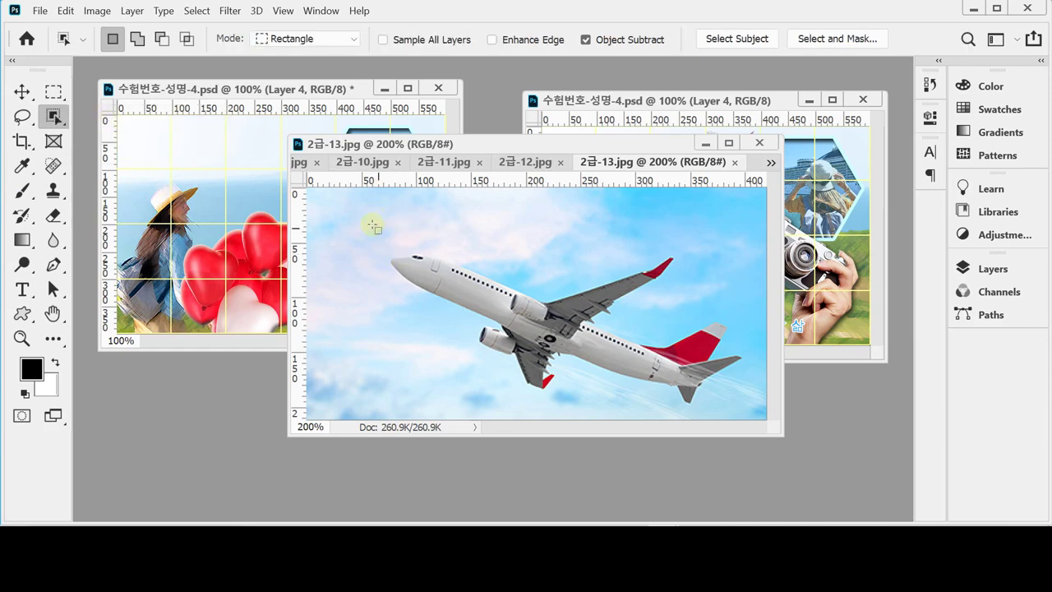
left_click_drag(377, 215, 755, 416)
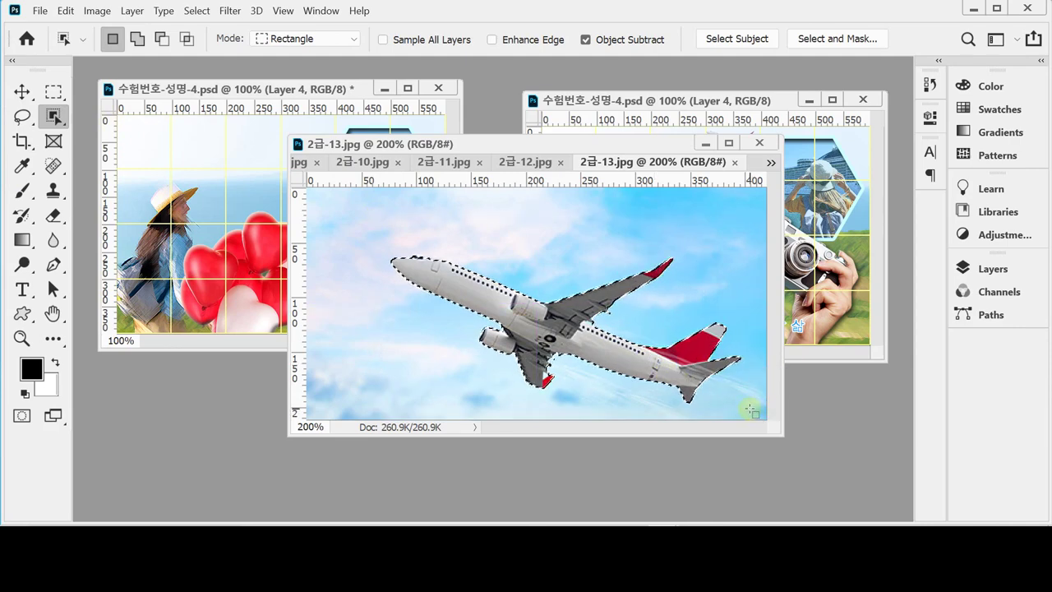
left_click(575, 377)
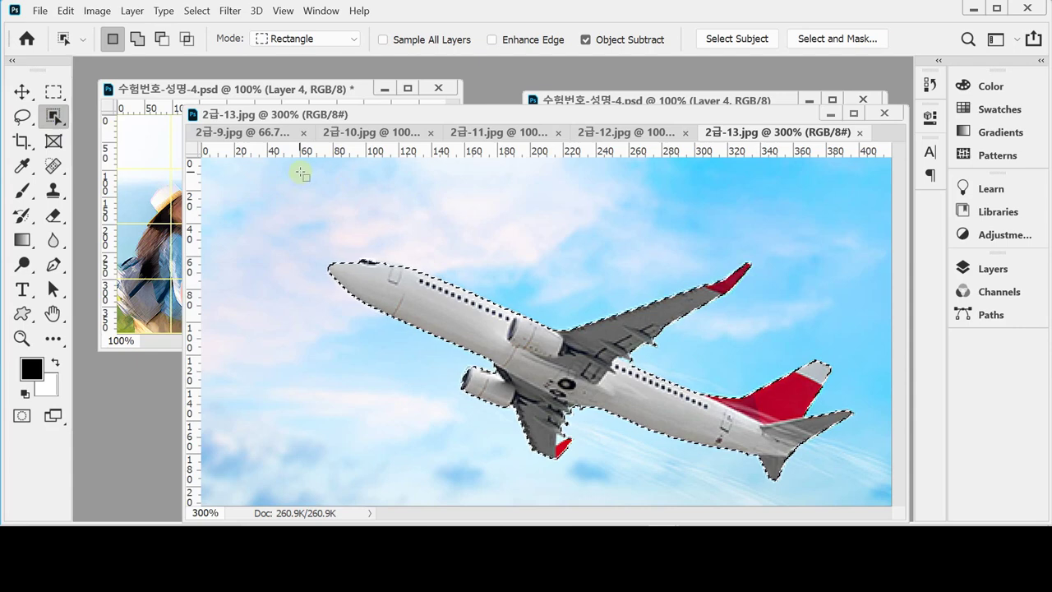
key("ctrl+plus")
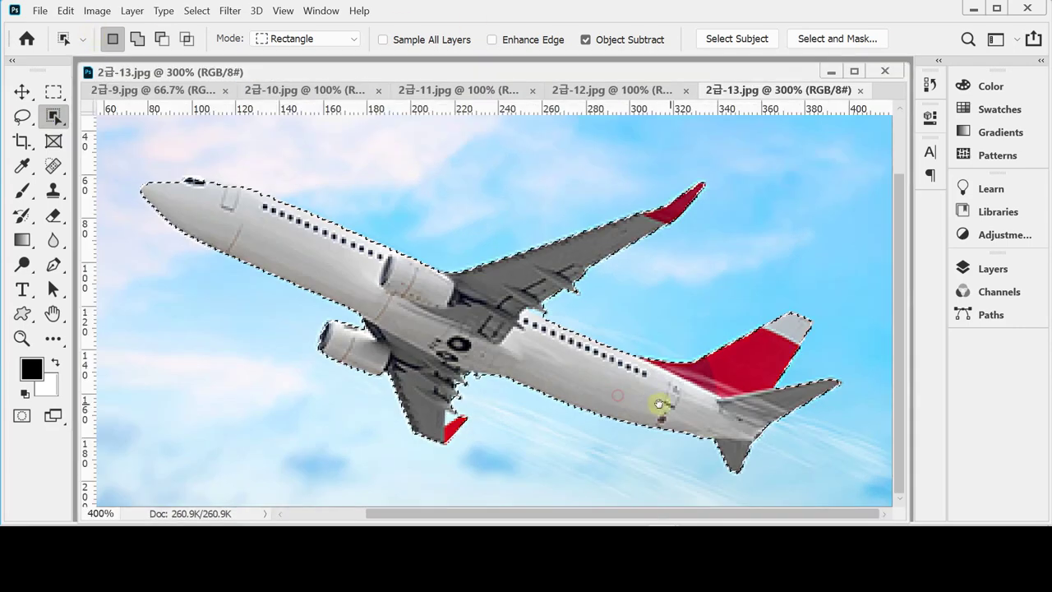
key("ctrl+plus")
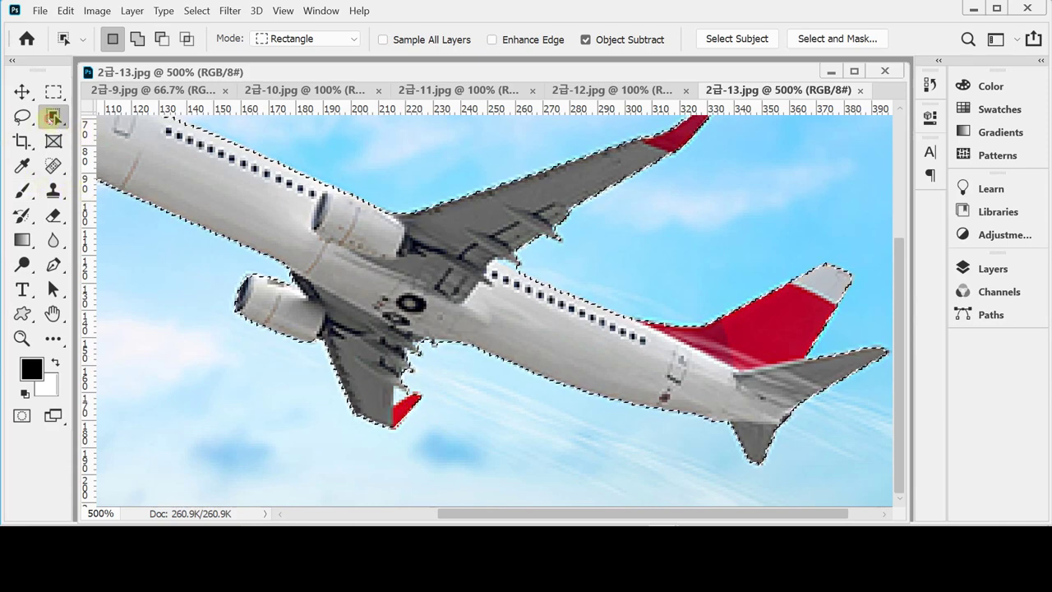
right_click(52, 117)
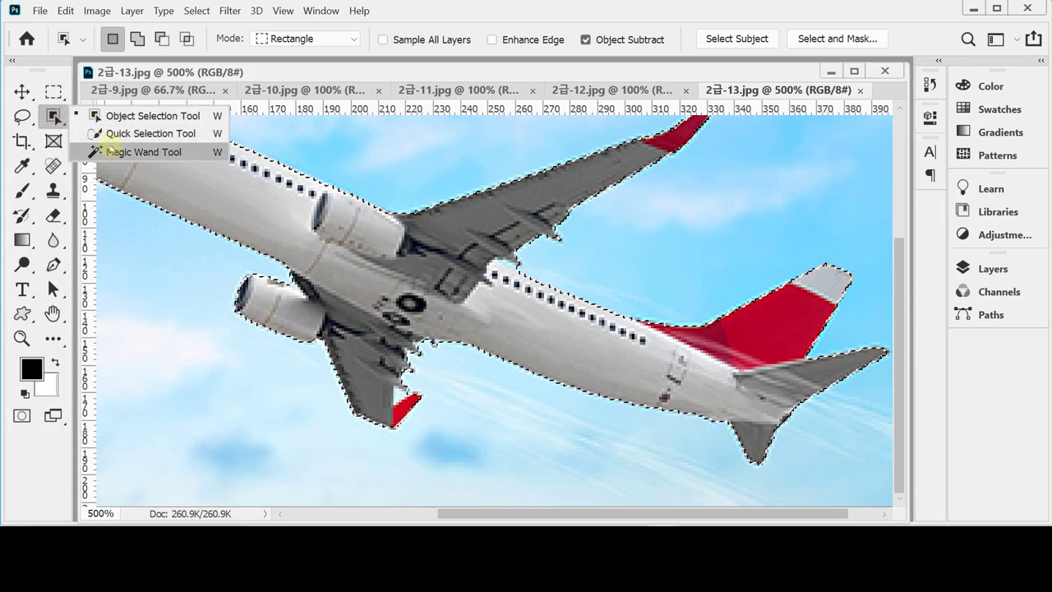
left_click(132, 151)
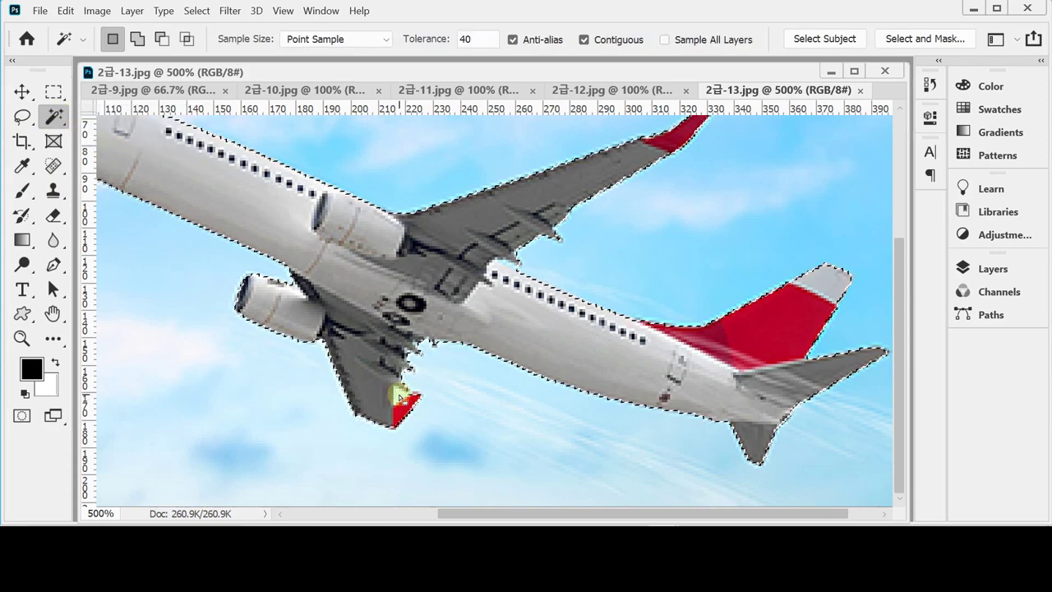
left_click(163, 41)
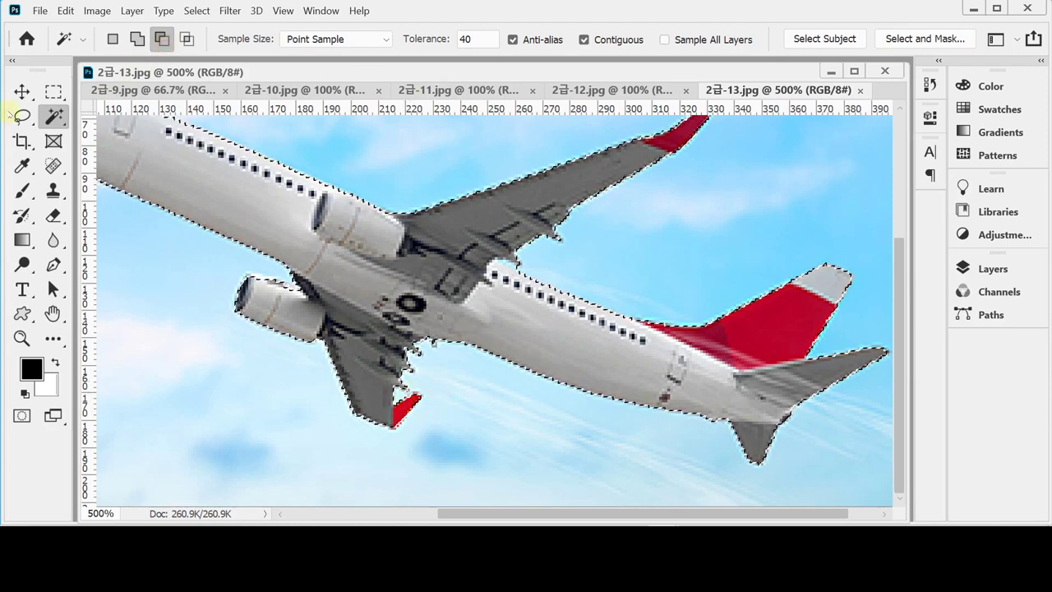
Switch to the Quick Selection tool and shrink its brush to 2 px for refining the airplane selection
right_click(55, 116)
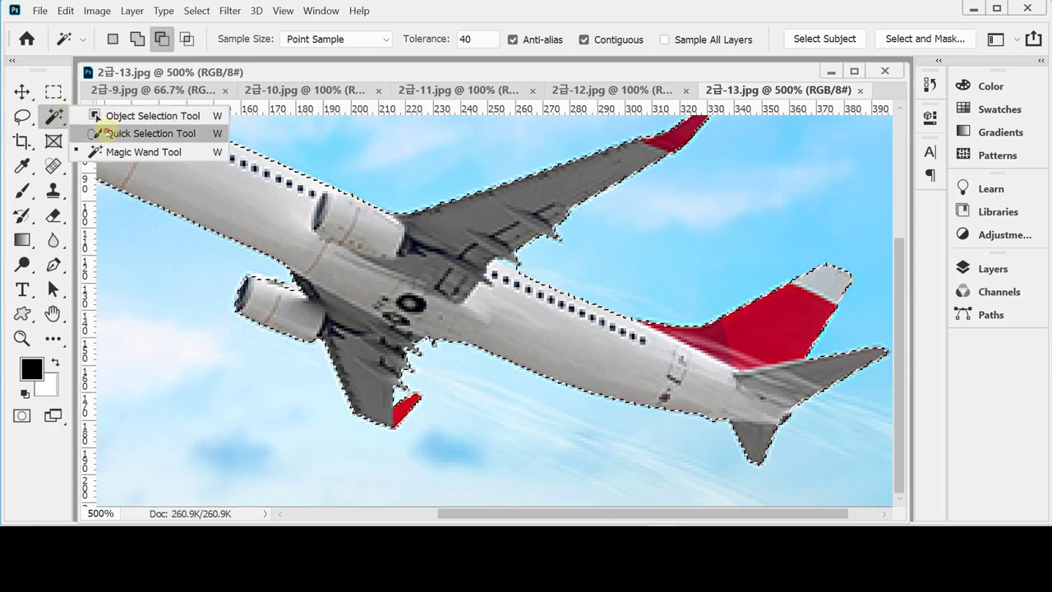
left_click(113, 133)
key("bracketleft")
key("bracketleft")
key("bracketleft")
key("bracketleft")
key("bracketleft")
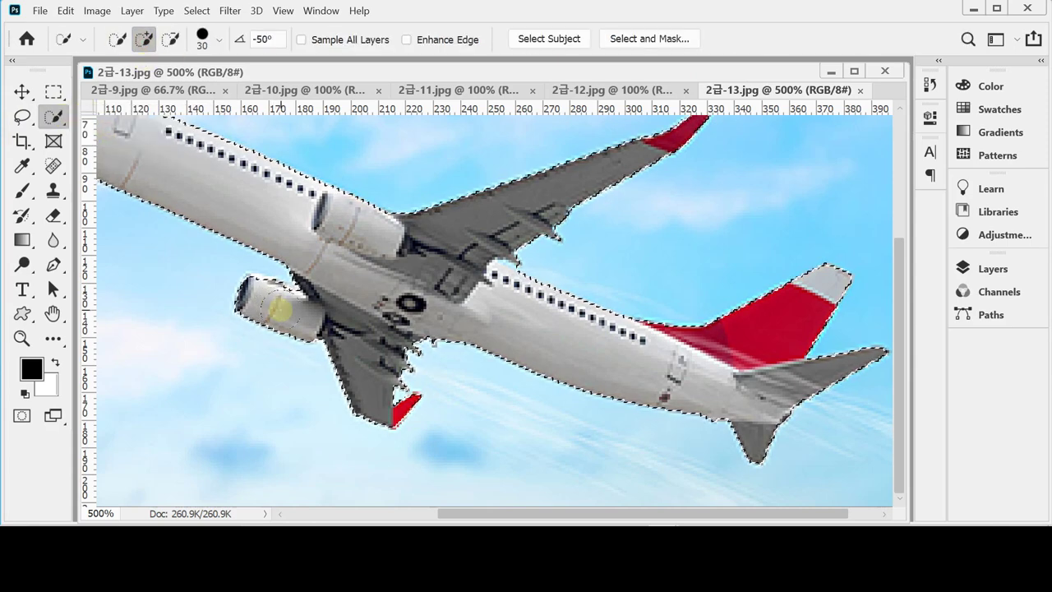
key("bracketleft")
key("bracketleft")
key("bracketleft")
key("bracketleft")
key("bracketleft")
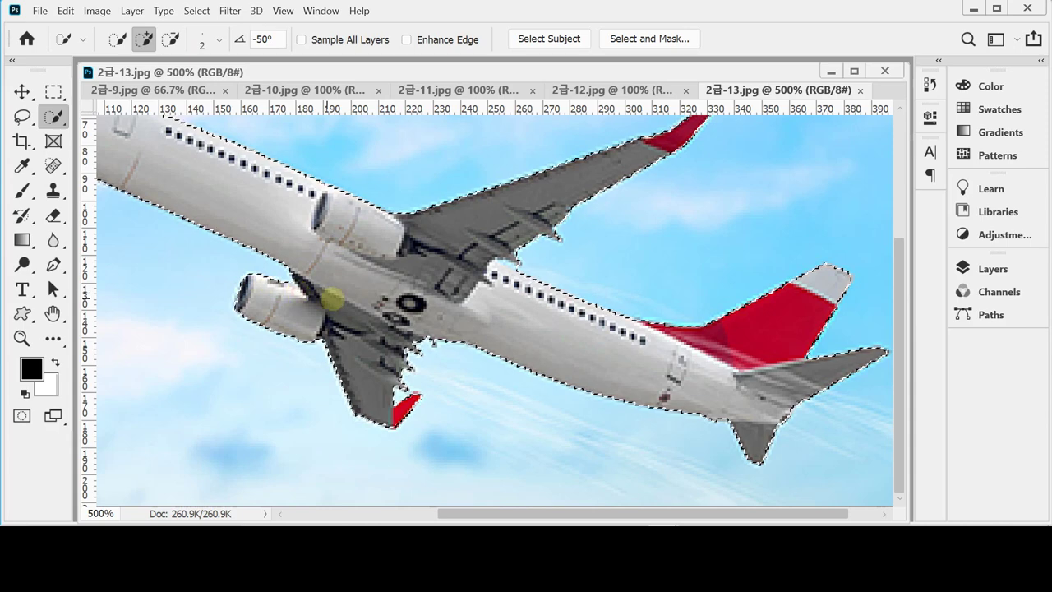
Copy the selected airplane and paste it into the working 수험번호-성명-4.psd composition
key("ctrl+minus")
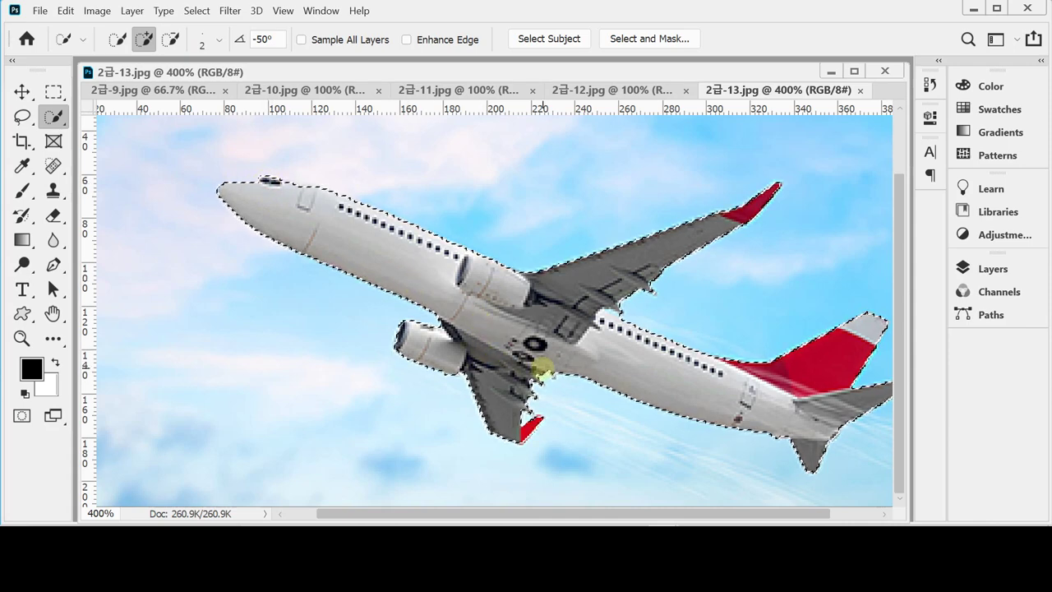
key("ctrl+minus")
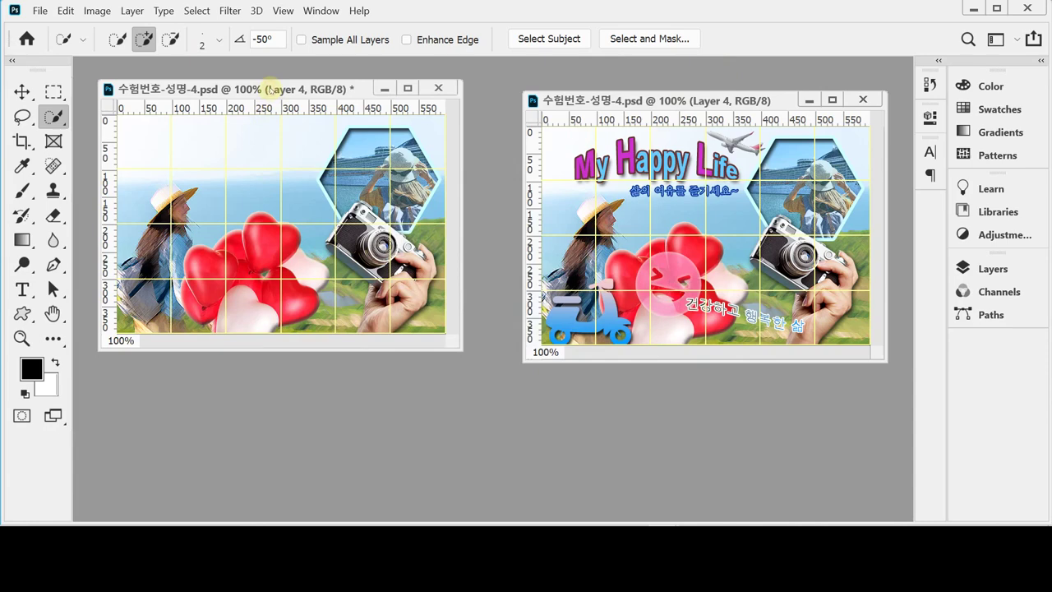
key("ctrl+v")
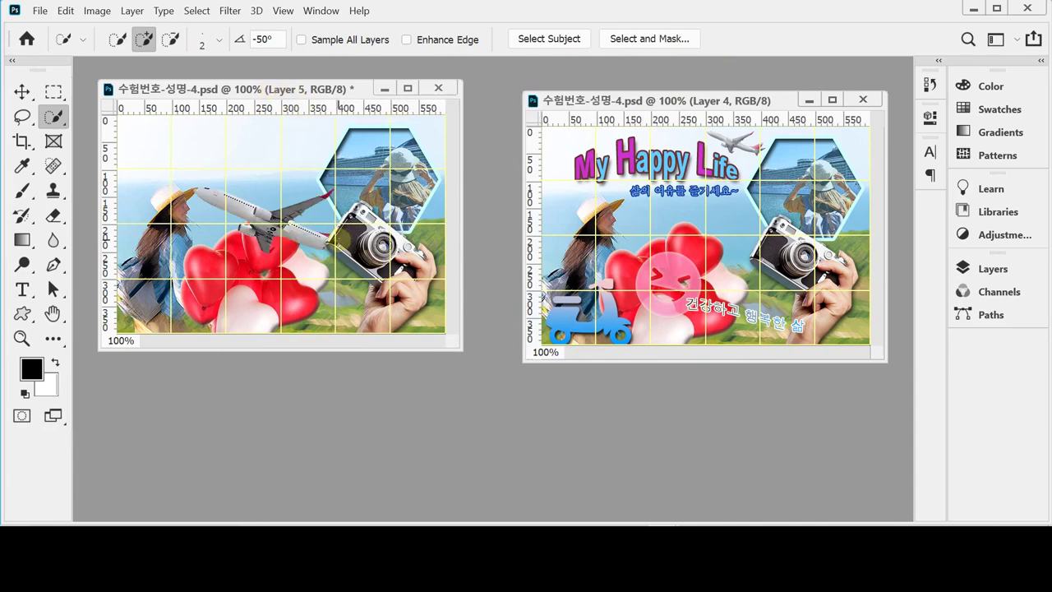
Scale the pasted airplane proportionally to 35.10% and place it in the sky beside the hexagon's upper-left corner
key("ctrl+t")
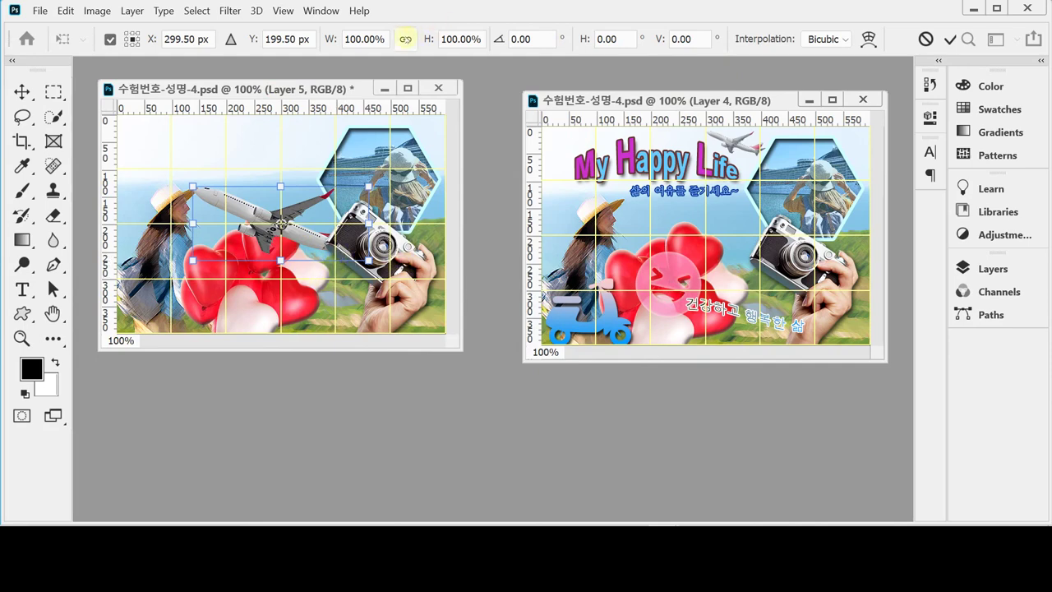
left_click(405, 39)
left_click_drag(368, 262, 348, 110)
left_click_drag(249, 121, 268, 129)
left_click_drag(322, 152, 278, 120)
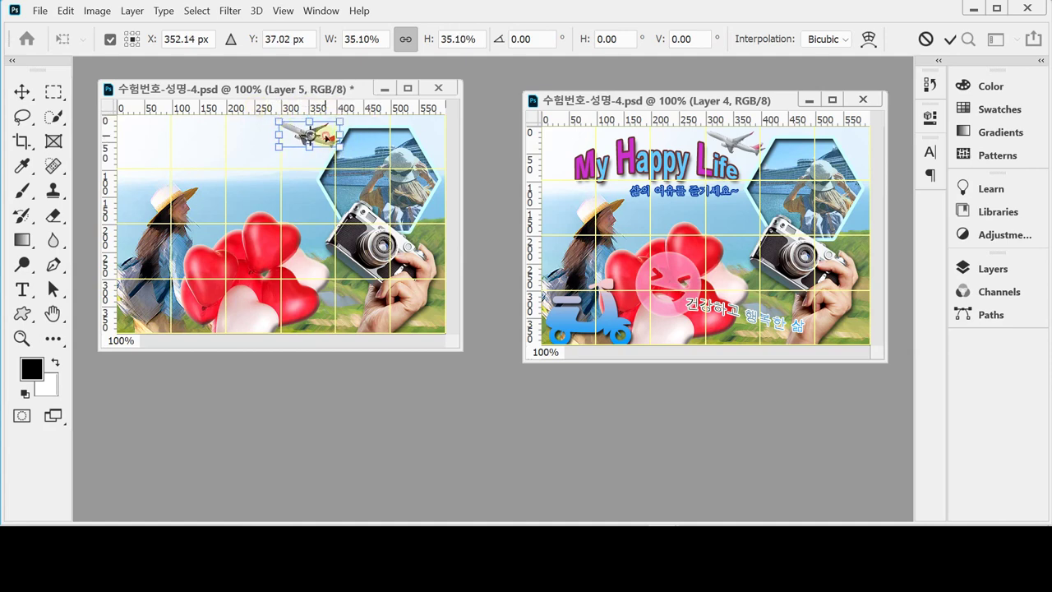
key("Return")
key("w")
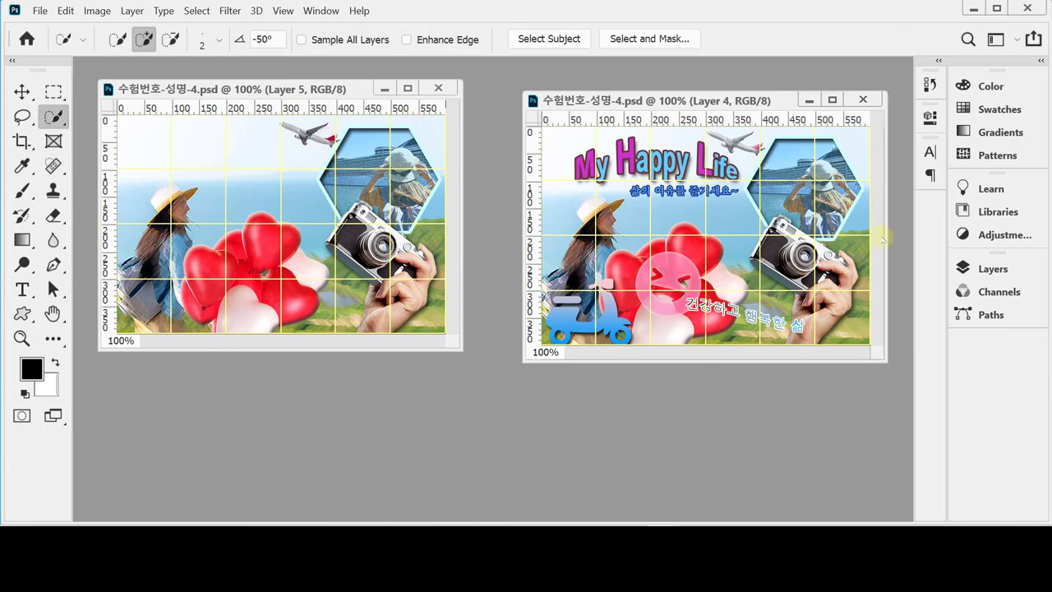
Add an Inner Bevel with Bevel & Emboss to the airplane on Layer 5, with its size set to 7 px
left_click(978, 268)
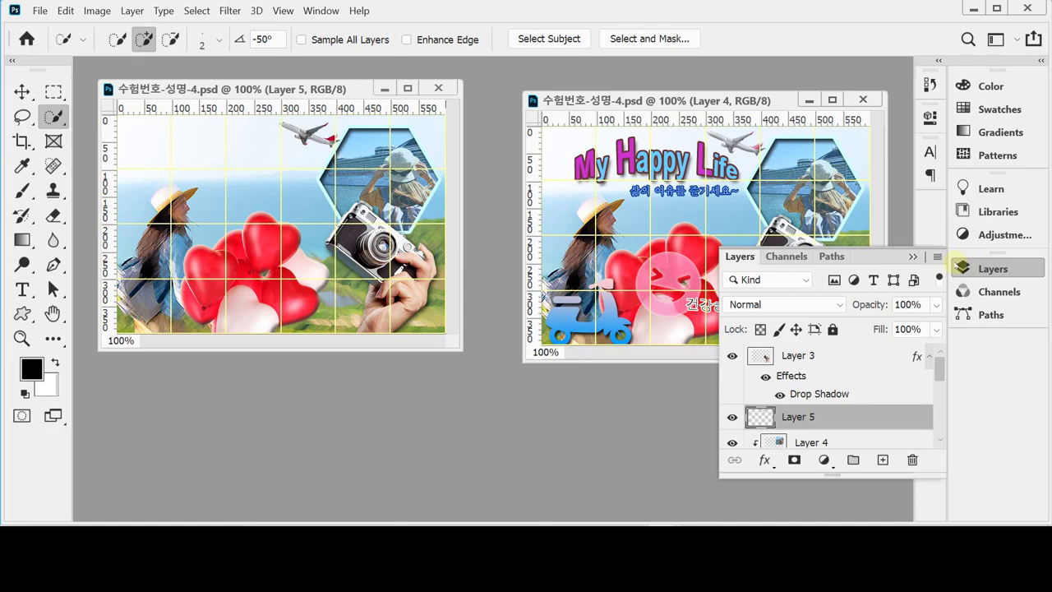
left_click(764, 461)
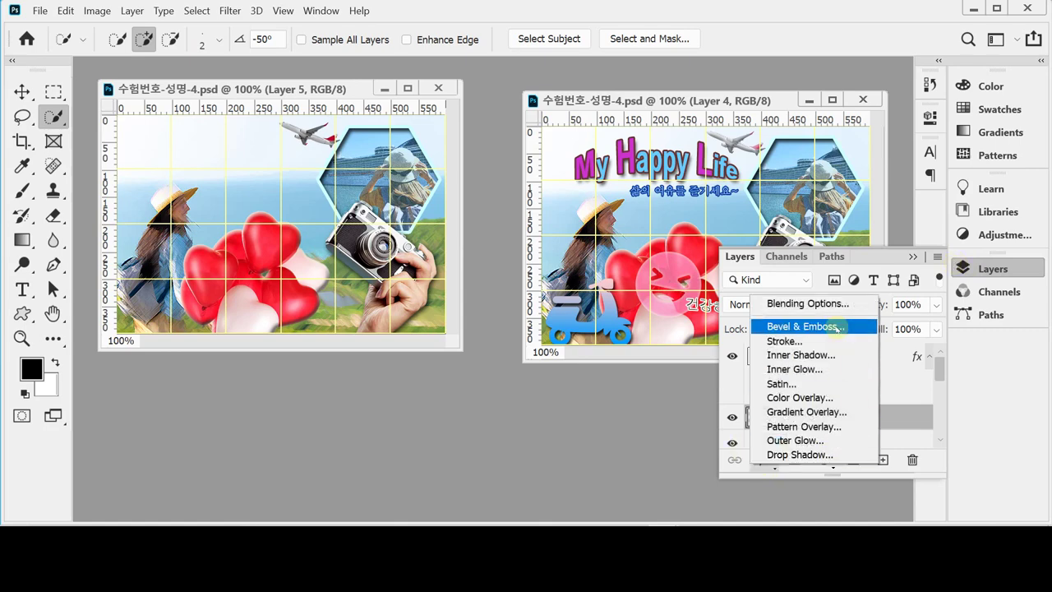
left_click(836, 327)
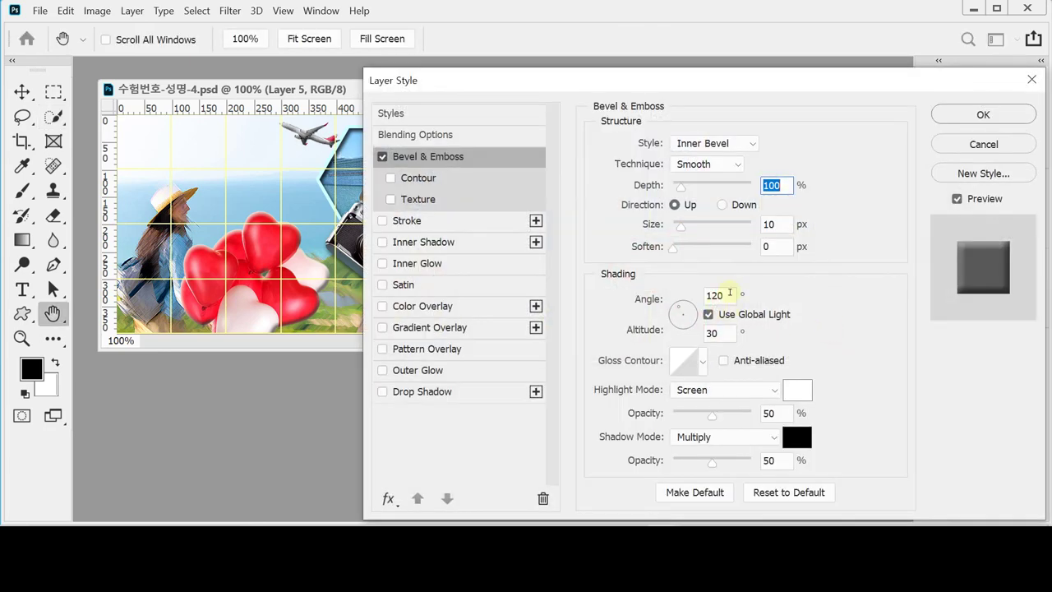
left_click(779, 224)
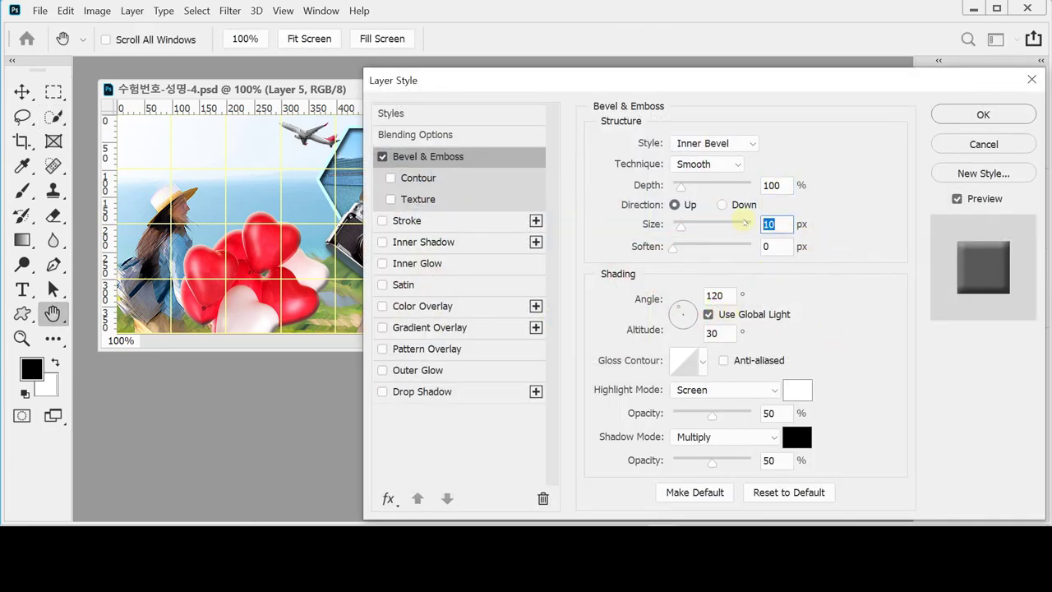
type("7")
left_click(958, 118)
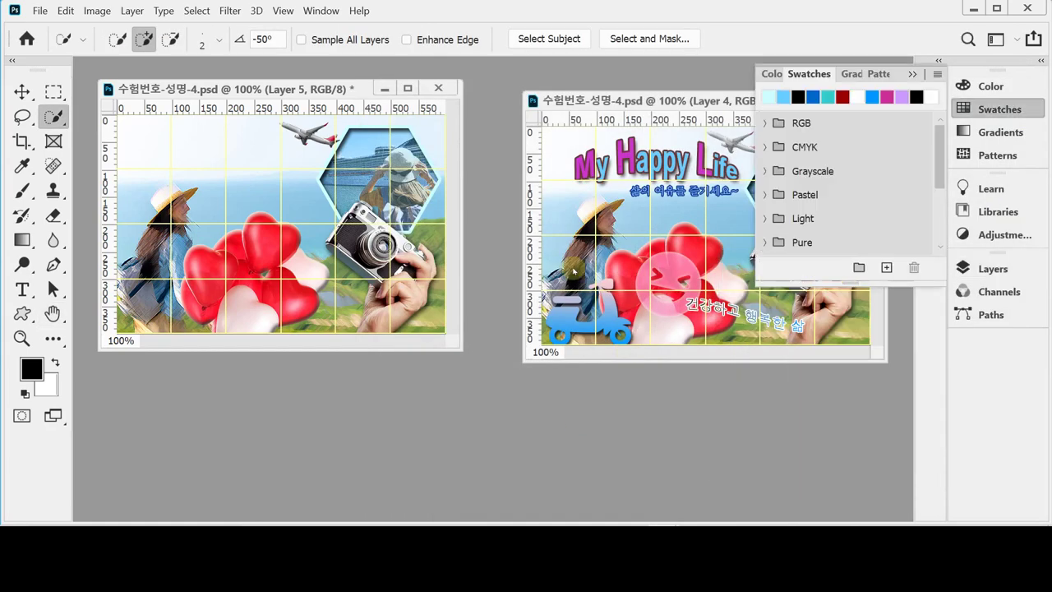
left_click(999, 109)
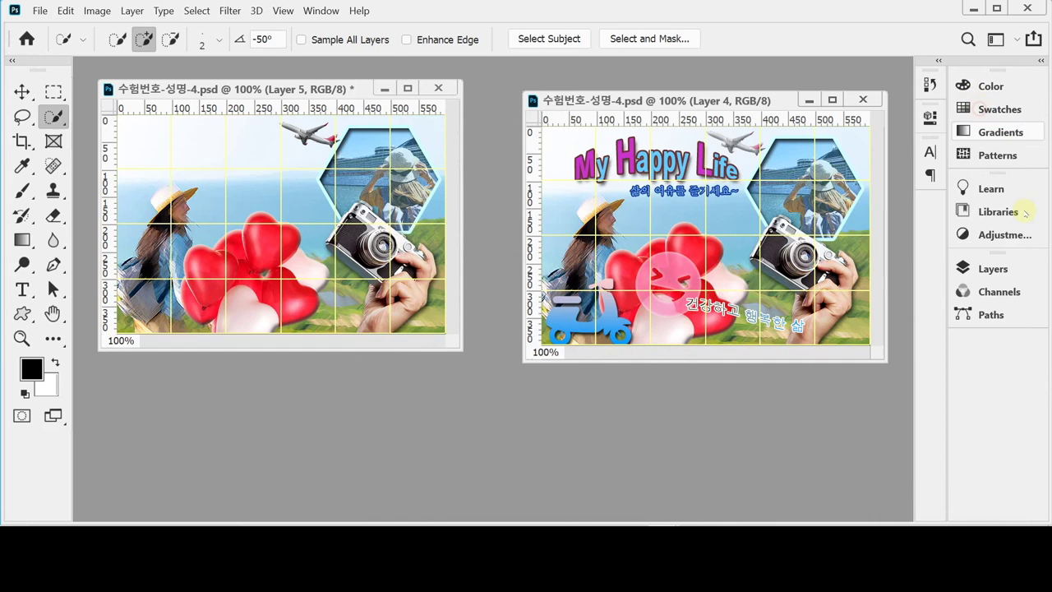
Set the opacity of the airplane's Layer 5 to 70%
left_click(1004, 274)
left_click(873, 307)
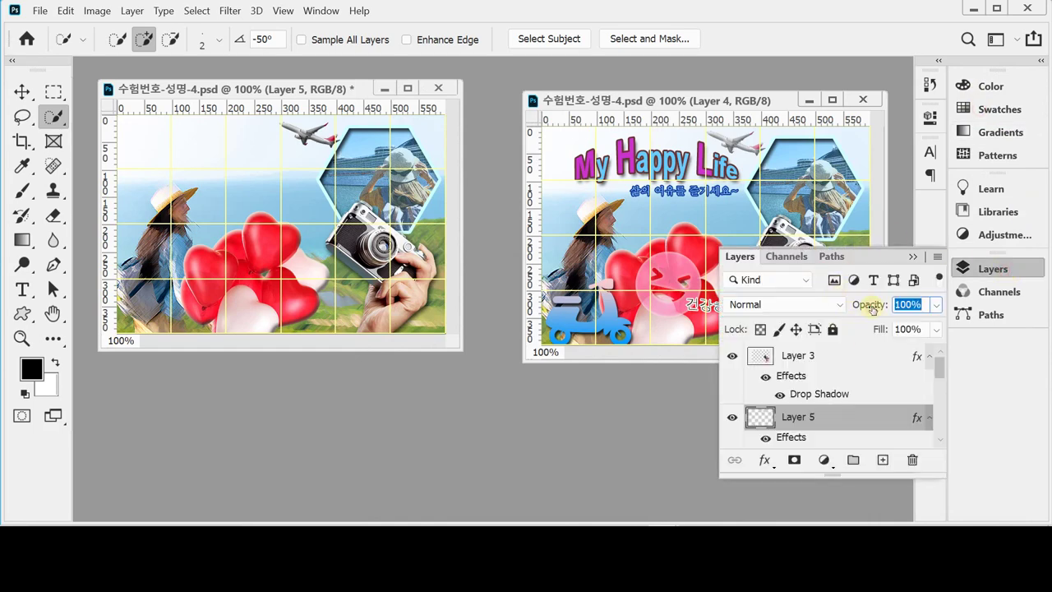
type("70")
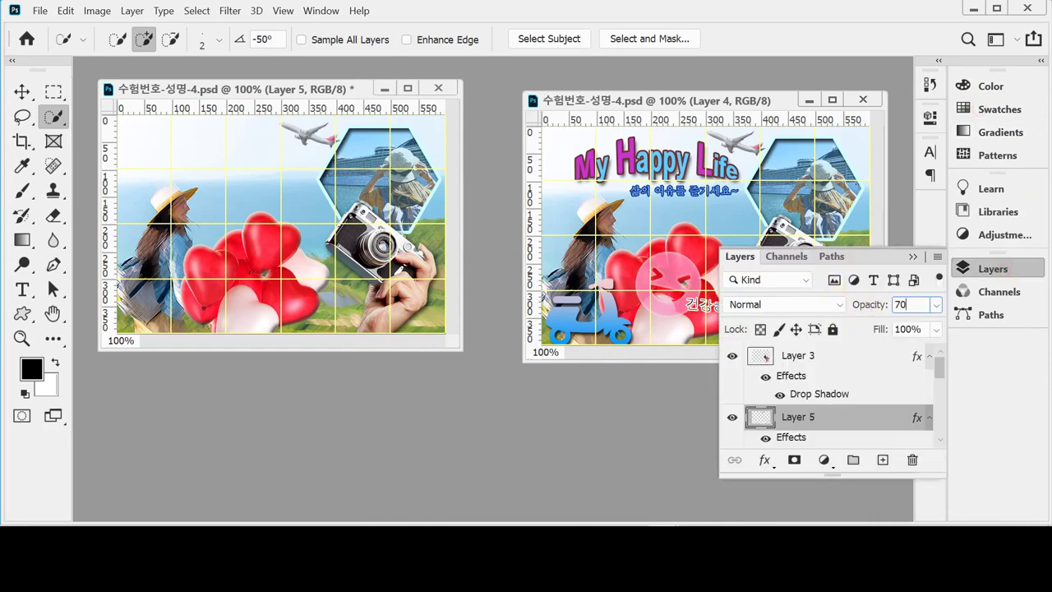
key("Return")
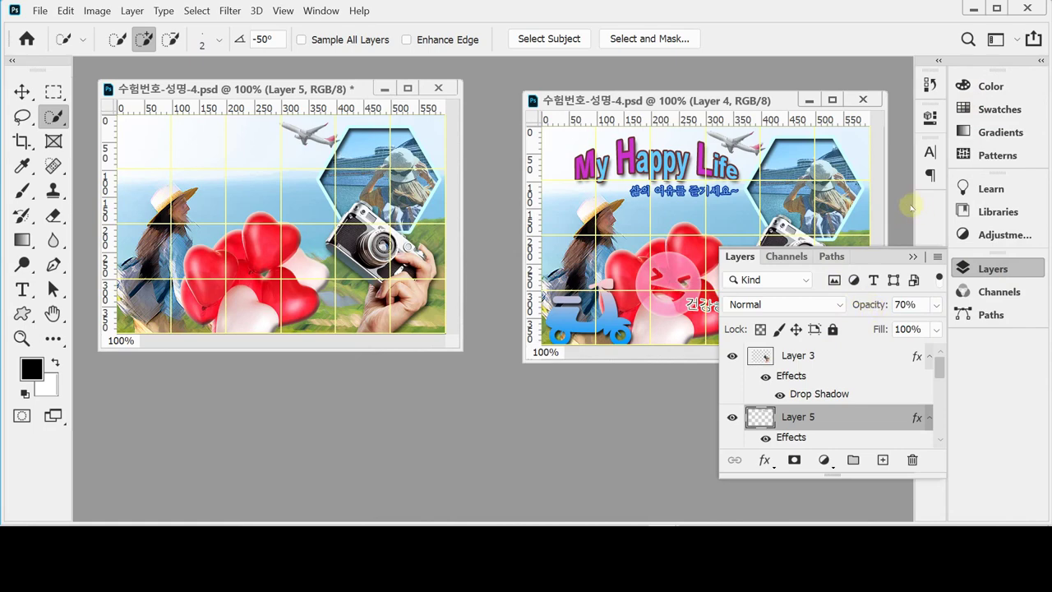
left_click(995, 269)
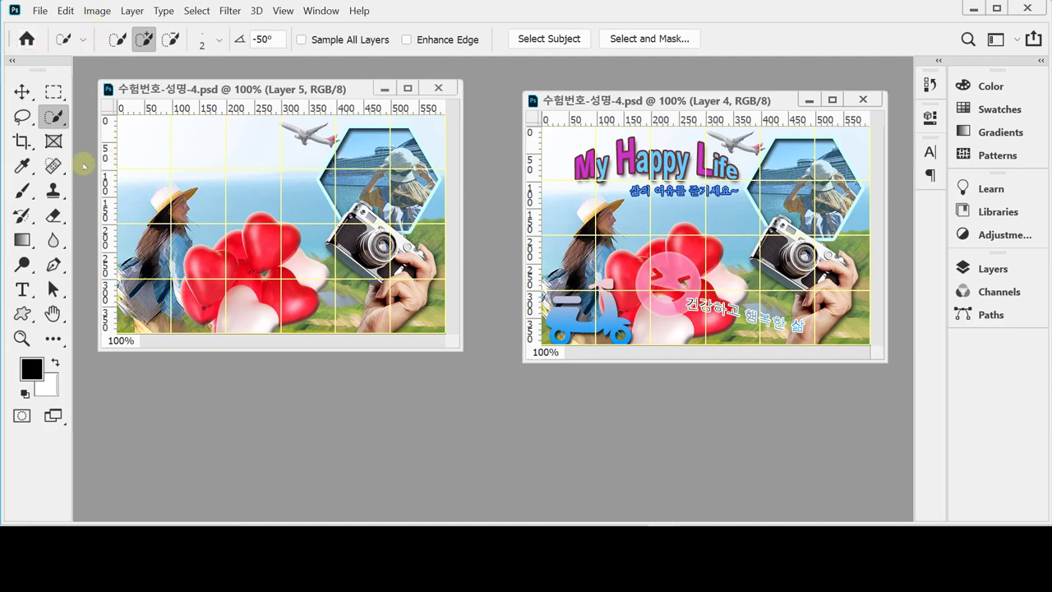
Activate the Custom Shape tool, collapse All Legacy Default Shapes and expand the 2019 Shapes group in the shape library
left_click(22, 313)
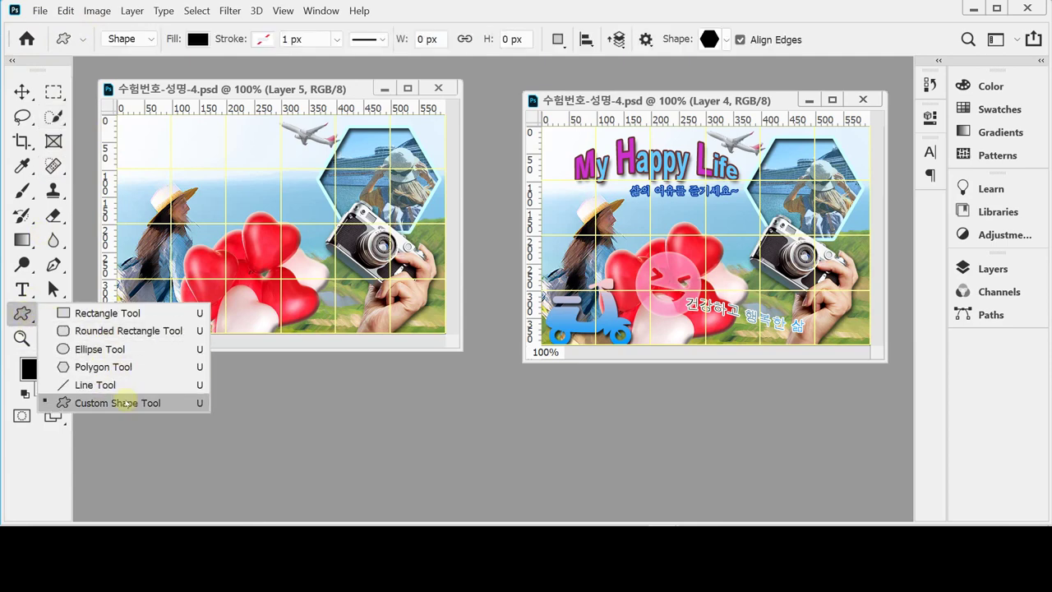
left_click(123, 403)
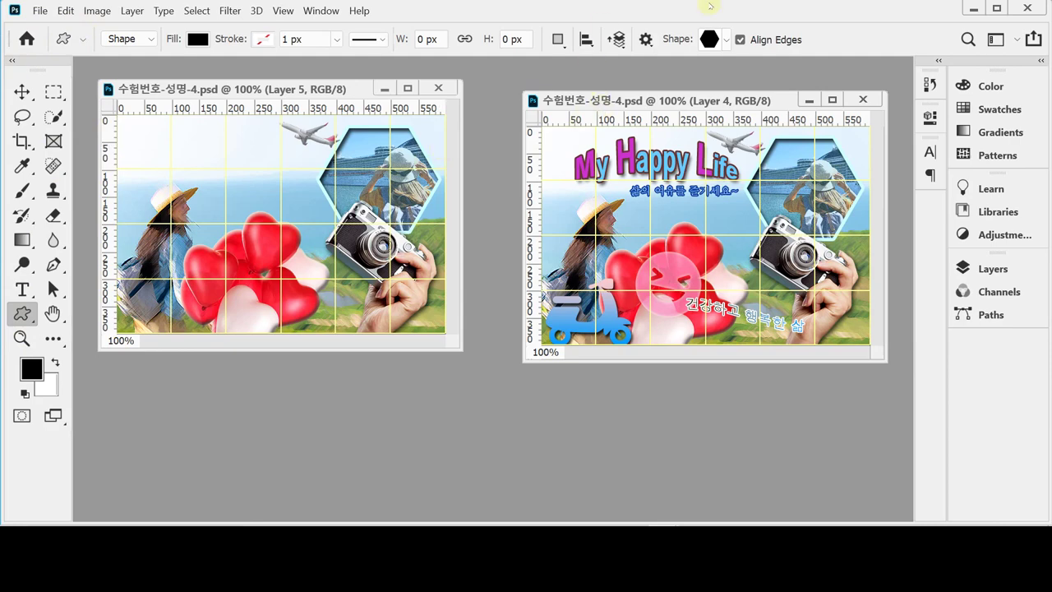
left_click(727, 41)
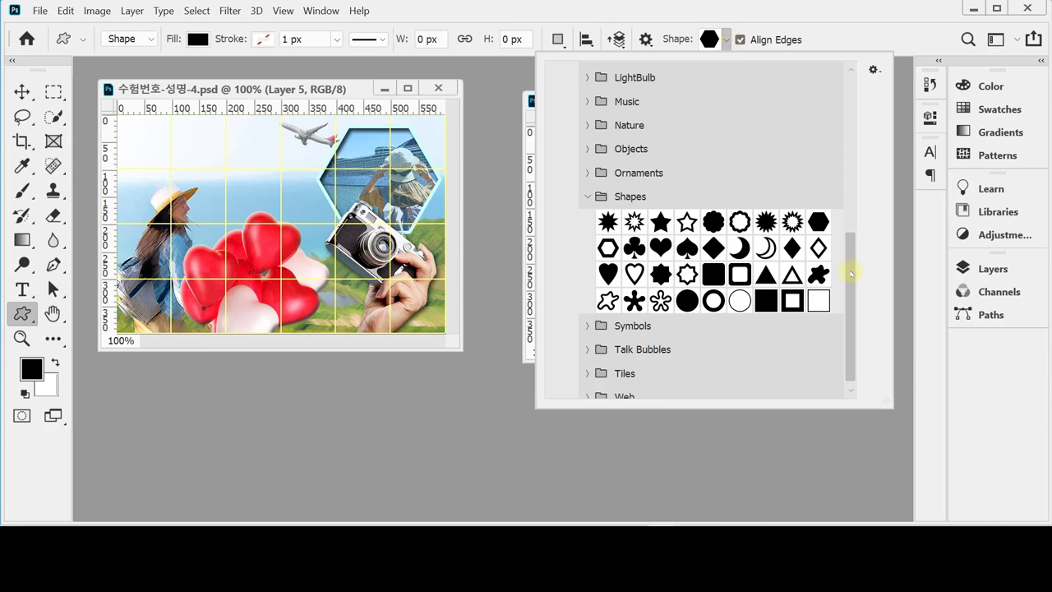
left_click_drag(851, 273, 847, 119)
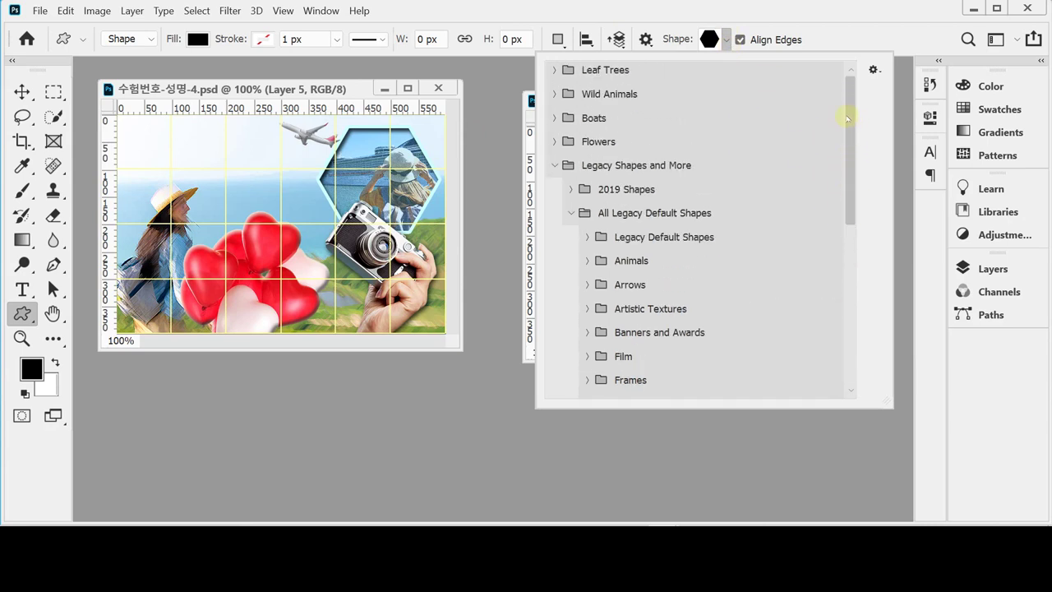
left_click(571, 213)
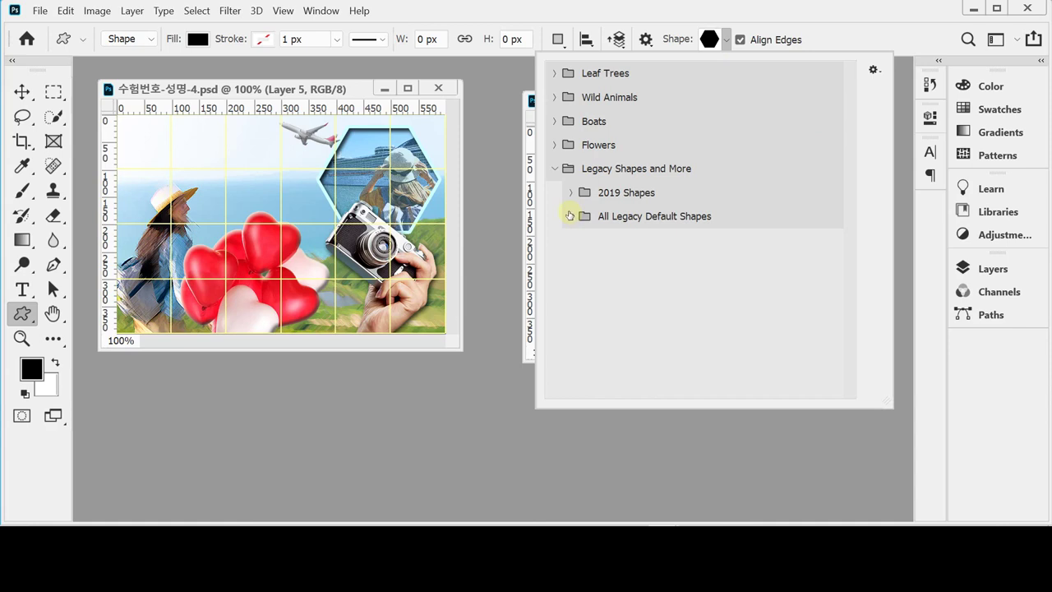
left_click(570, 194)
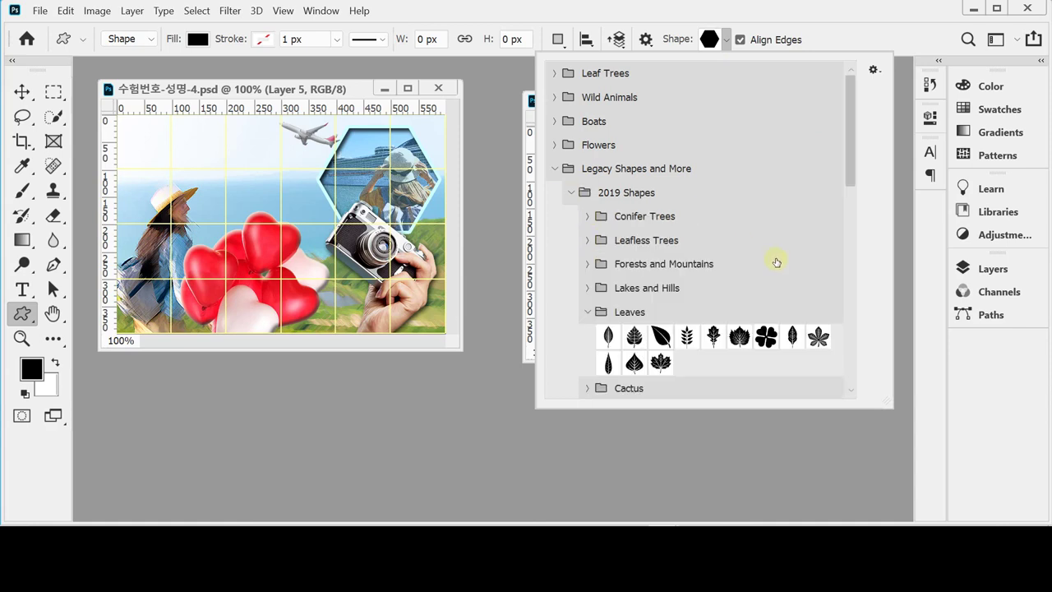
Choose the scooter custom shape from the Vehicles 2 group of the 2019 Shapes
scroll(775, 261, "down", 4)
scroll(776, 265, "down", 3)
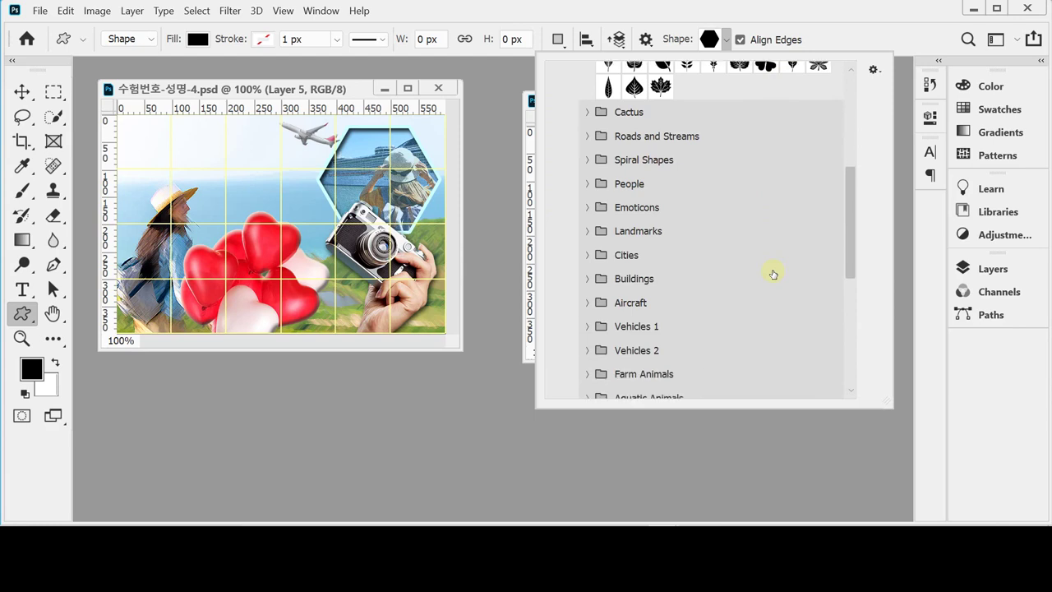
scroll(773, 273, "down", 2)
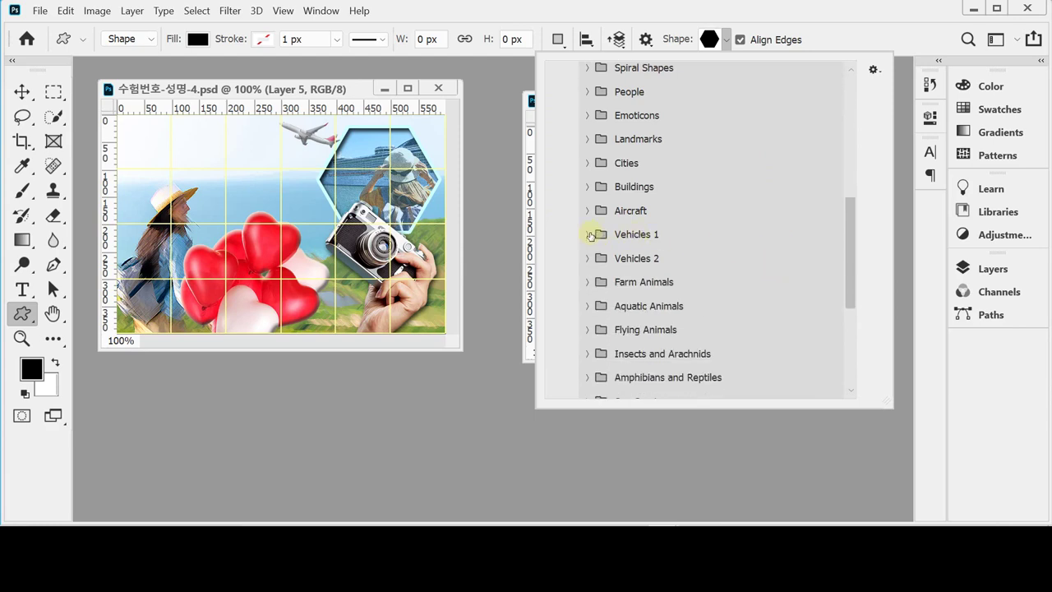
left_click(588, 235)
left_click(589, 233)
left_click(587, 258)
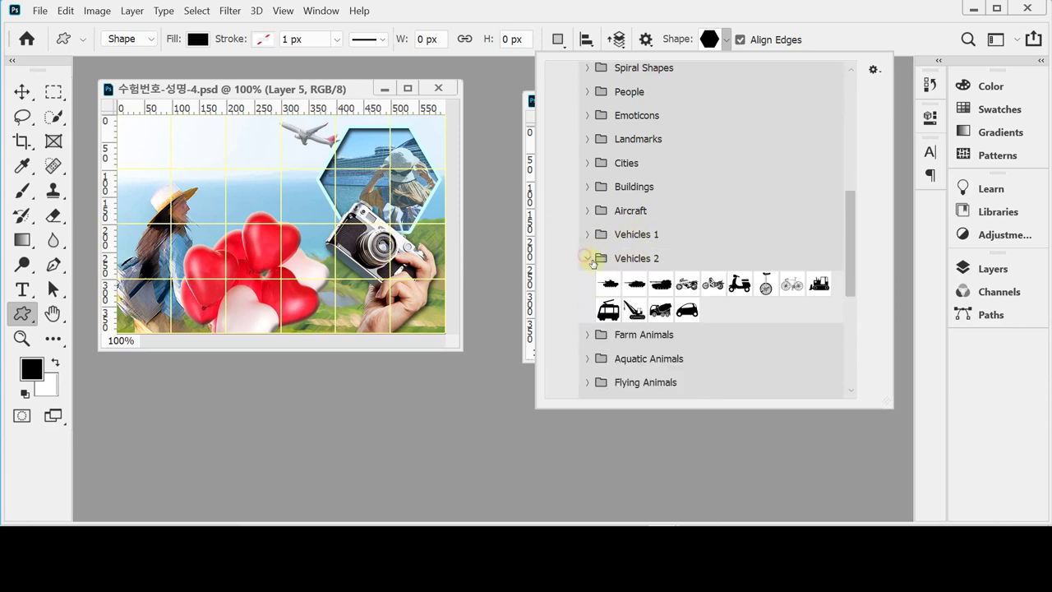
left_click(587, 257)
scroll(590, 260, "down", 1)
left_click(588, 232)
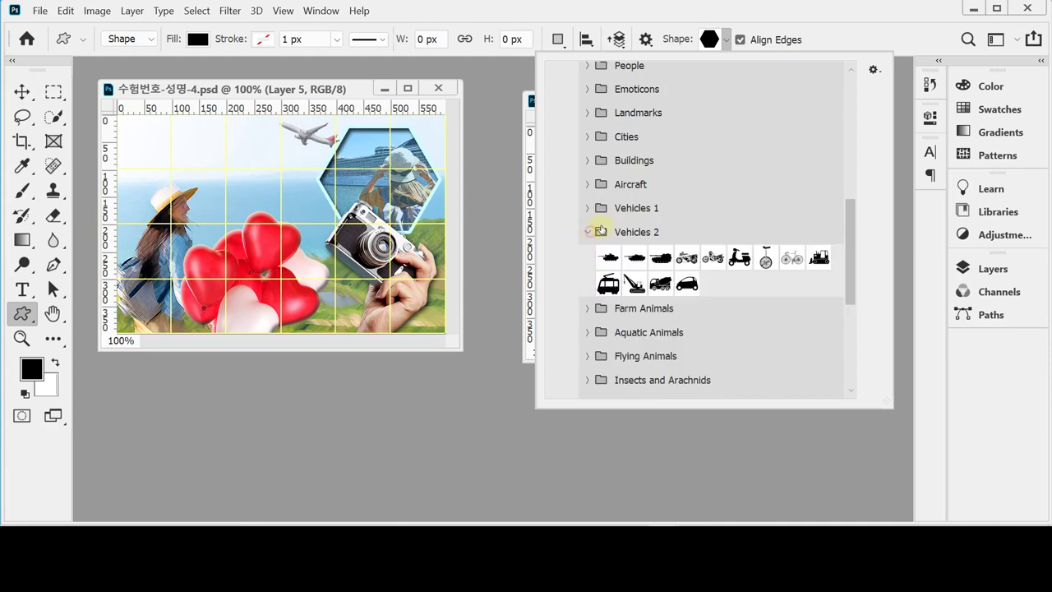
left_click(737, 260)
left_click(804, 18)
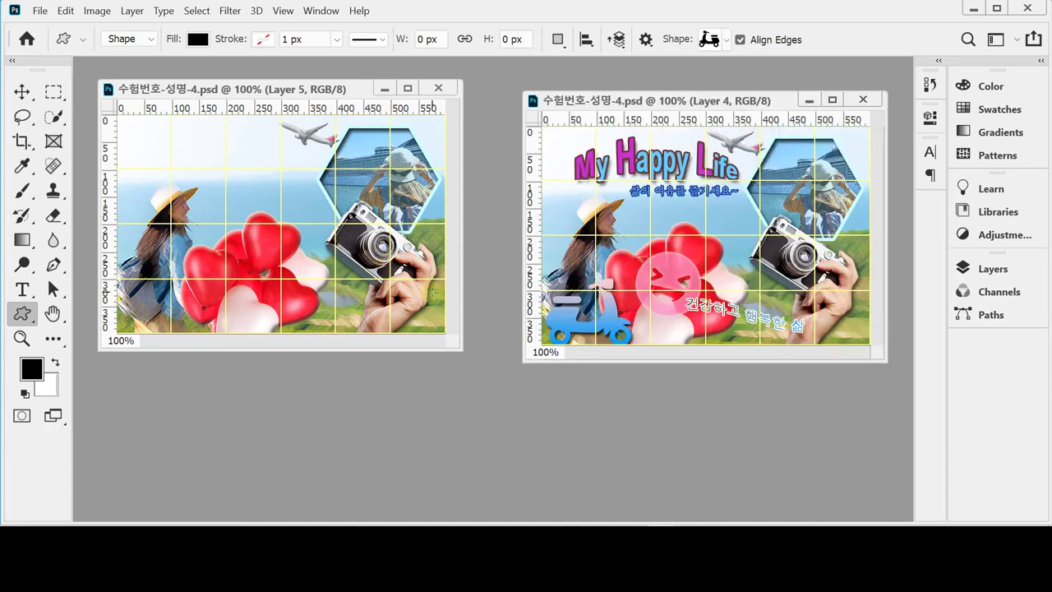
Enlarge the working document's window and draw a scooter about 166 by 131 px over the seated woman in the canvas's lower-left area
left_click_drag(452, 347, 516, 400)
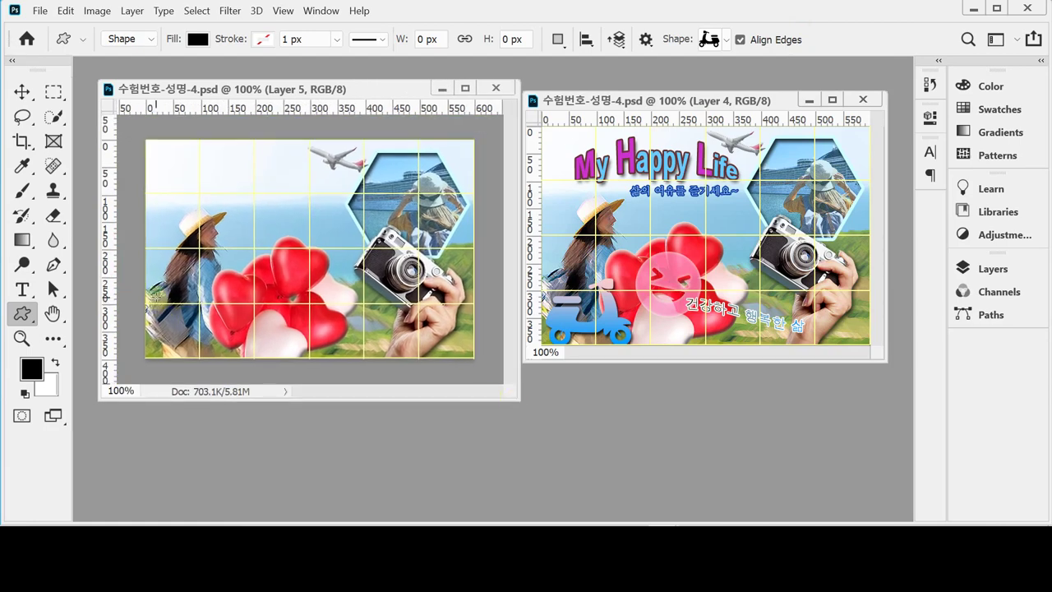
left_click_drag(150, 293, 311, 366)
left_click_drag(224, 341, 230, 320)
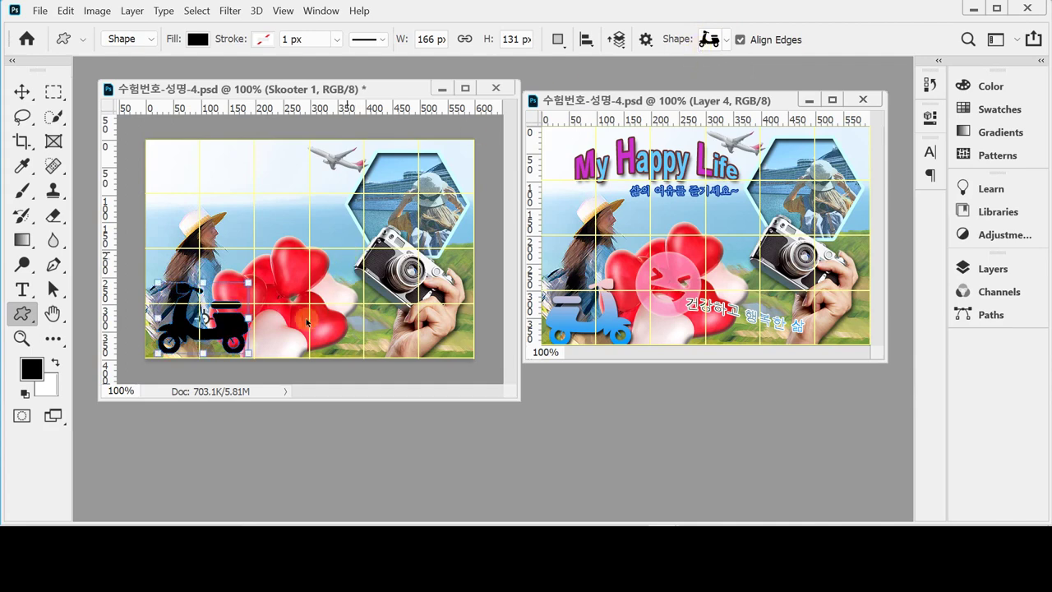
Flip the scooter horizontally, scale it to about 97.6%, and fit it into the canvas's lower-left corner
key("ctrl+t")
right_click(234, 313)
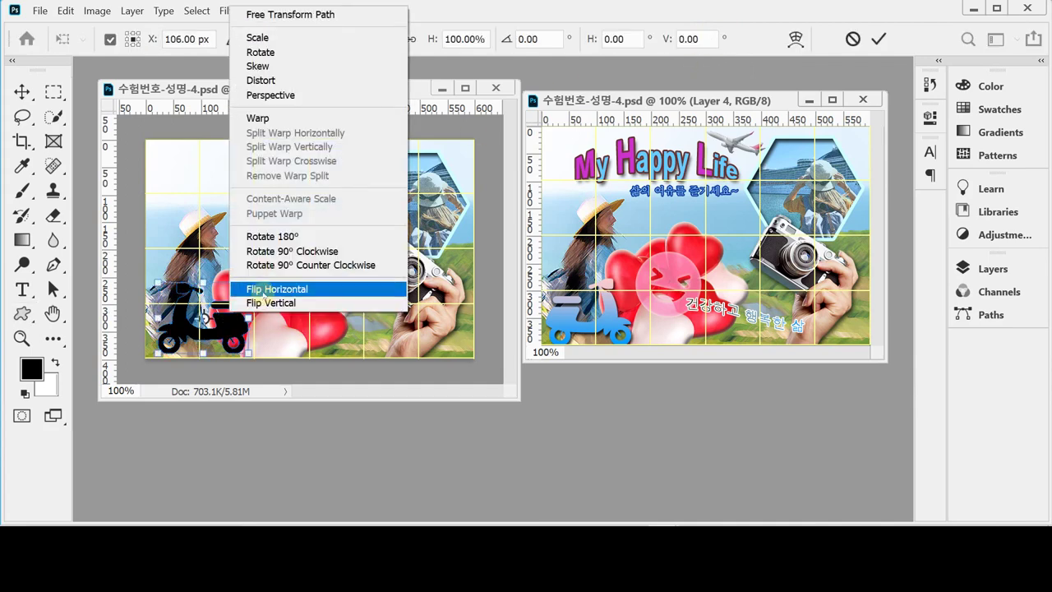
left_click(265, 289)
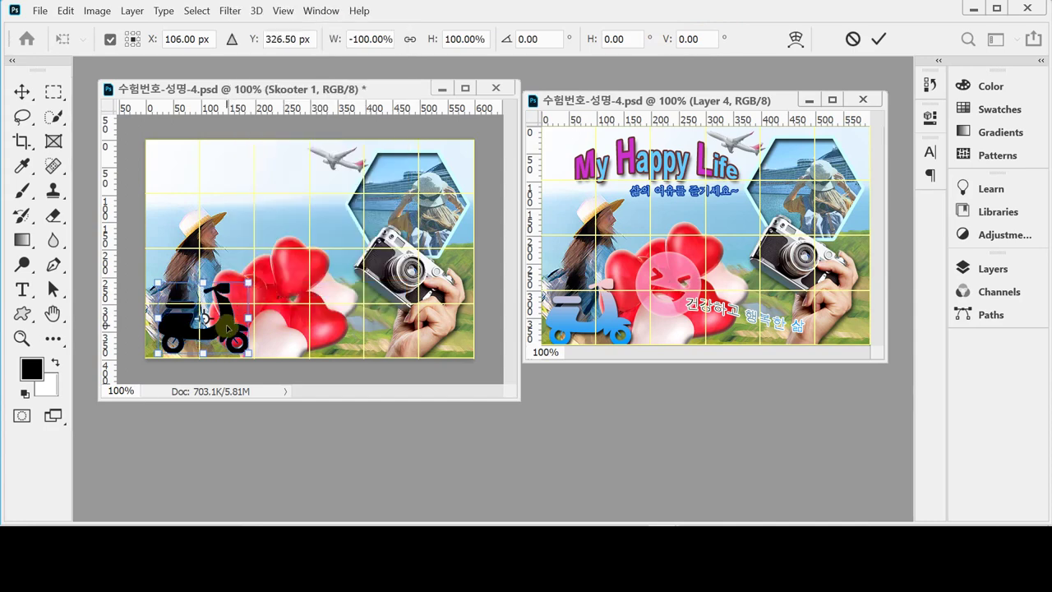
left_click_drag(228, 328, 220, 335)
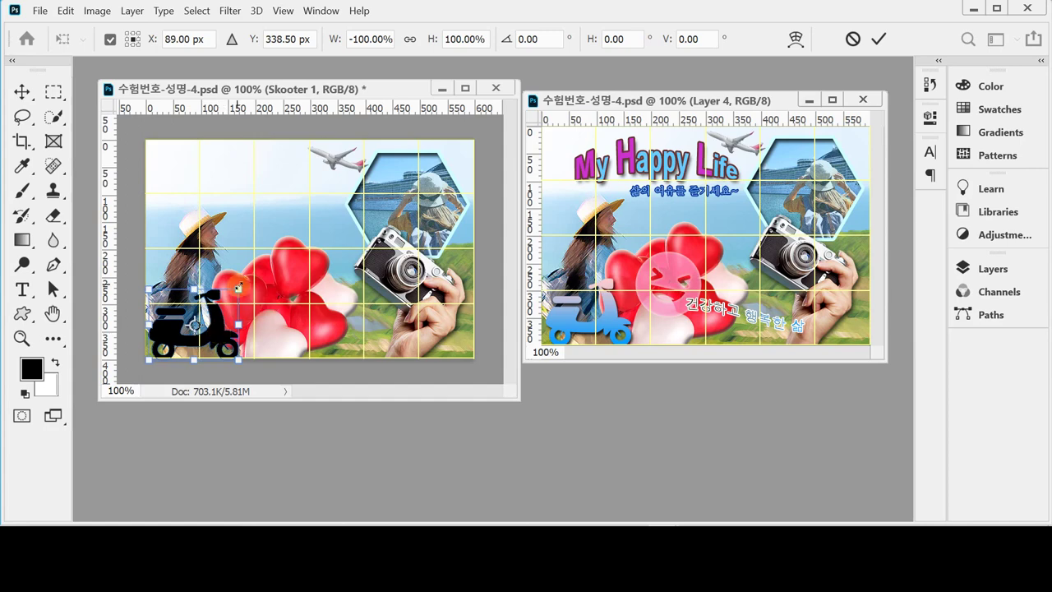
left_click_drag(237, 287, 237, 290)
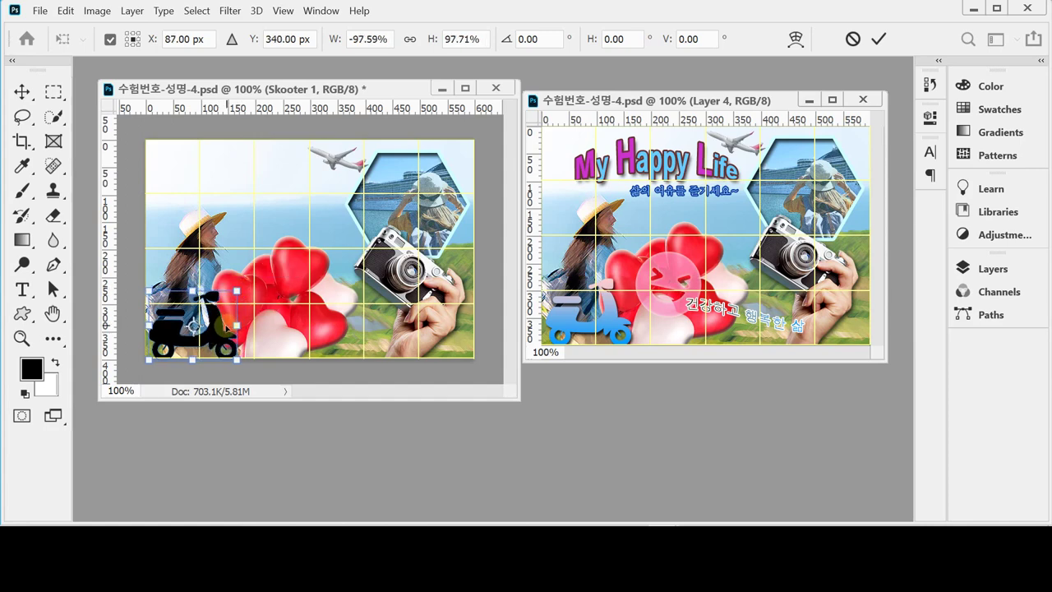
key("Return")
key("u")
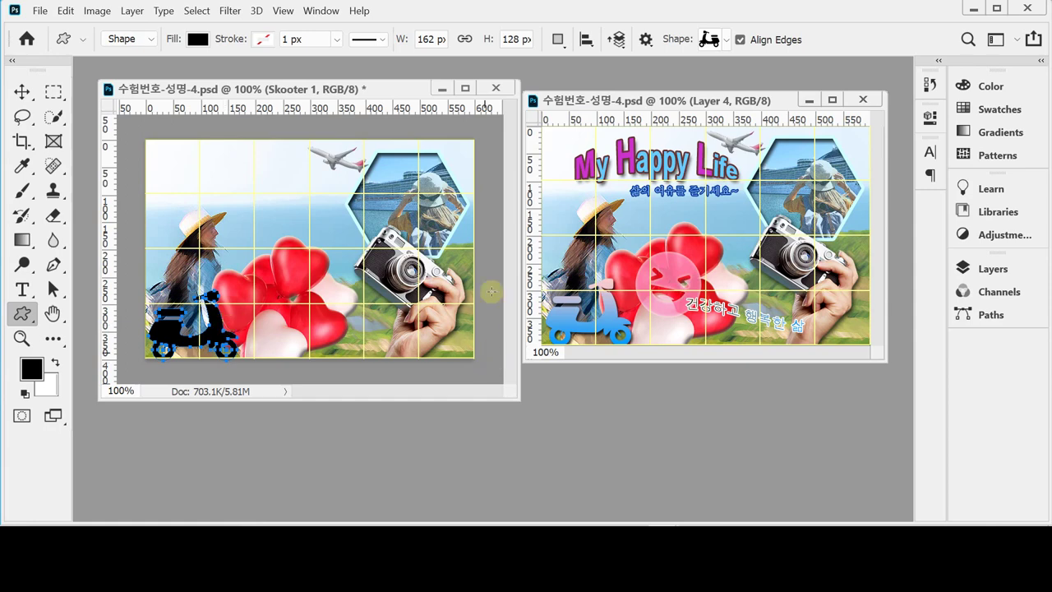
Add a Gradient Overlay to the Skooter 1 layer and set the gradient's starting color to #fcc
left_click(986, 269)
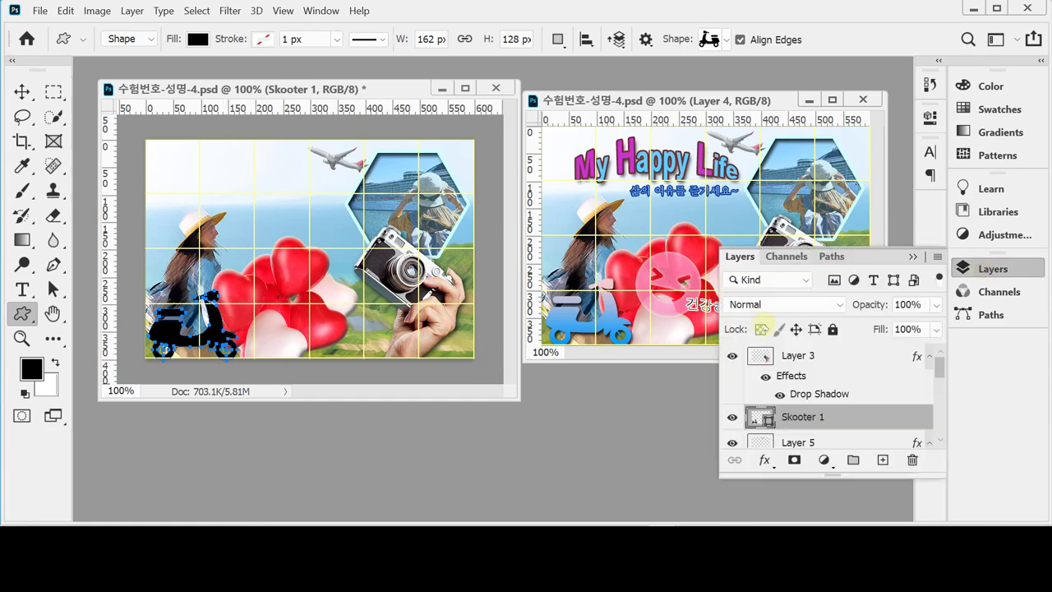
left_click(763, 461)
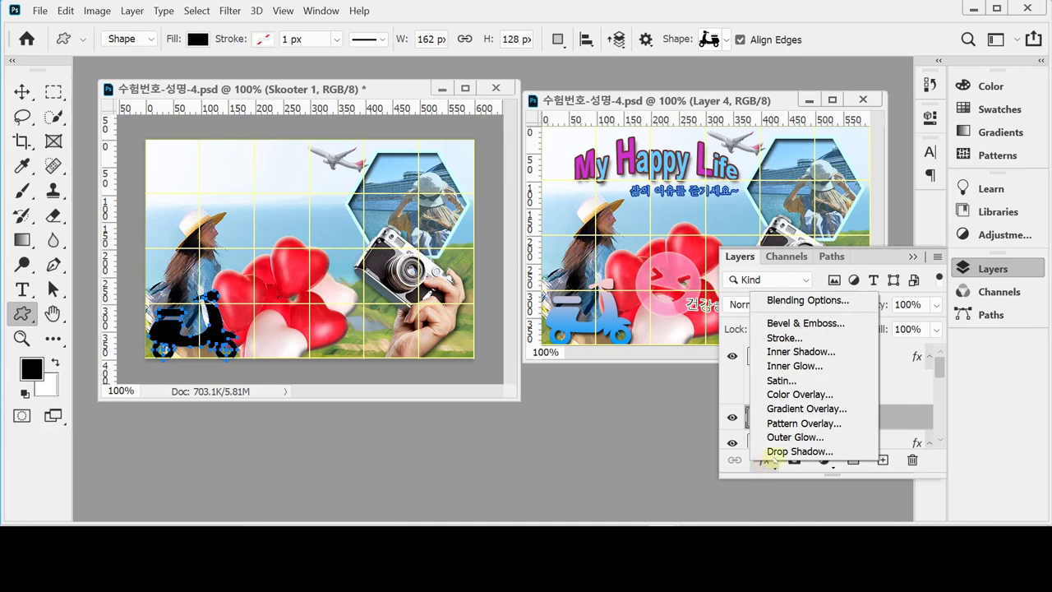
left_click(806, 409)
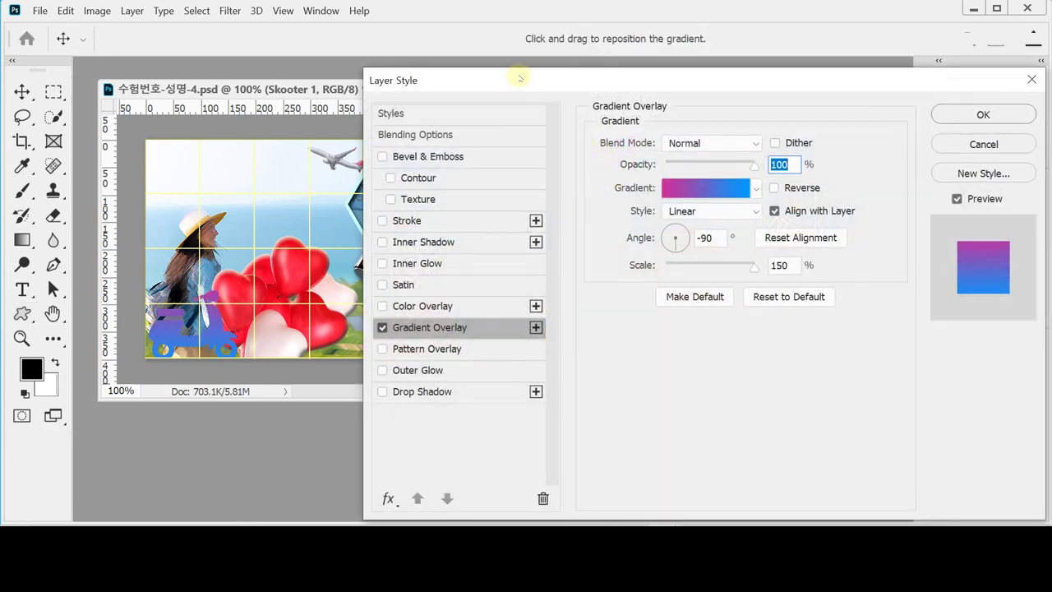
left_click_drag(521, 78, 500, 84)
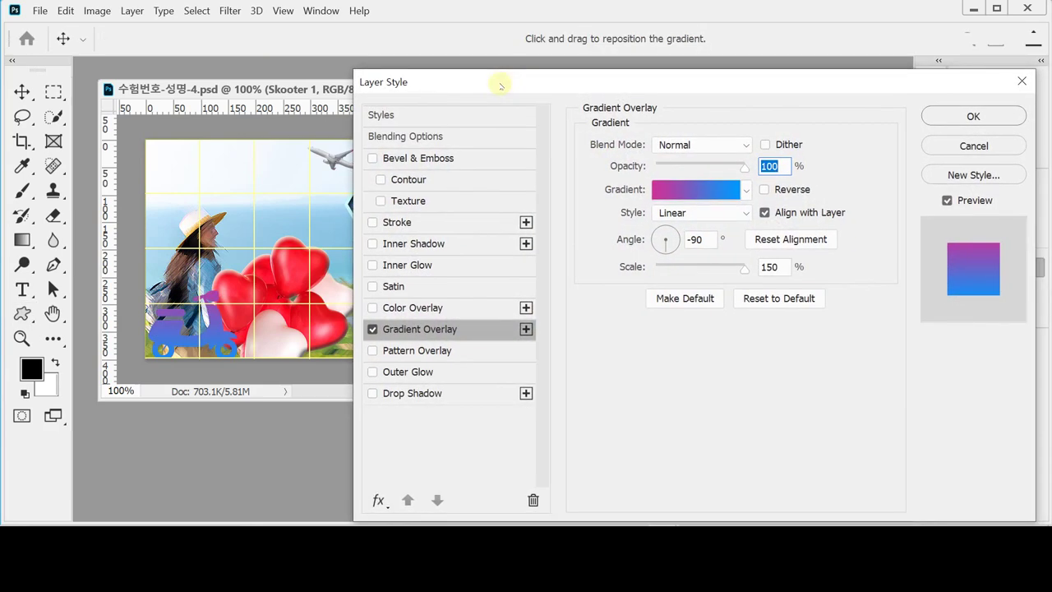
left_click(697, 196)
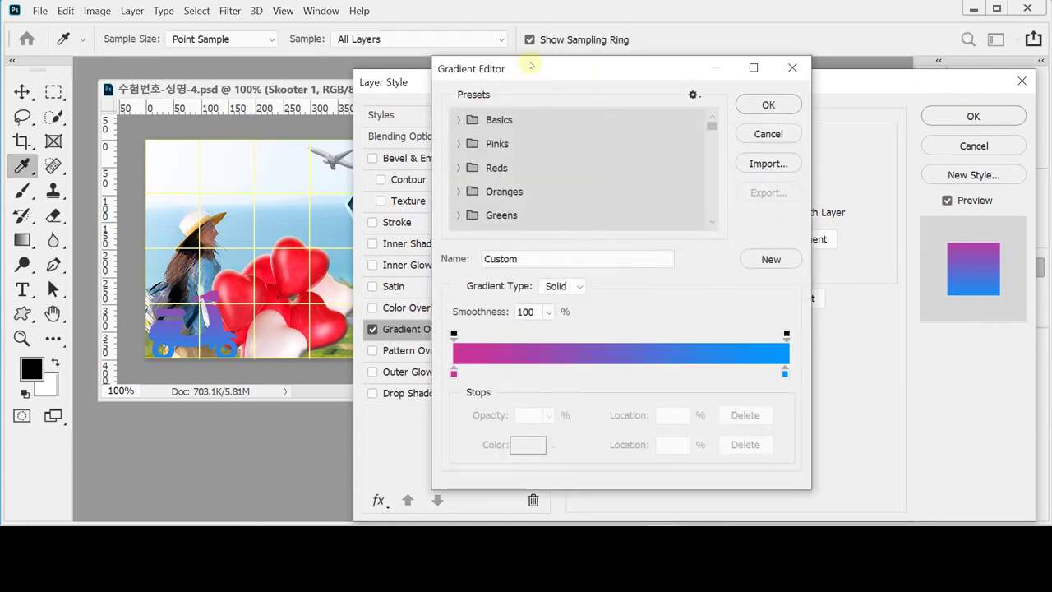
double_click(454, 374)
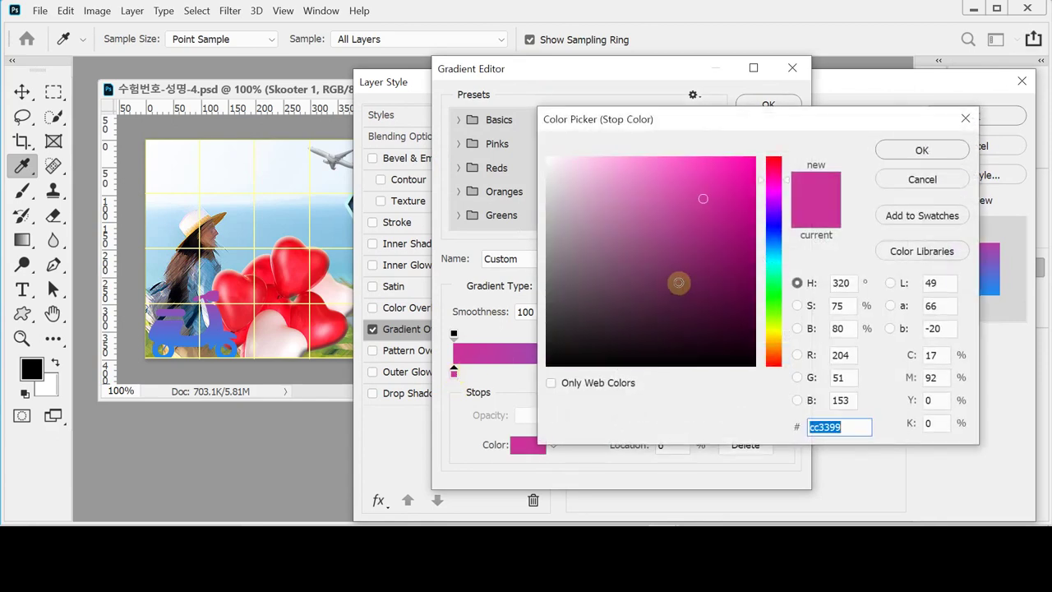
type("fcc")
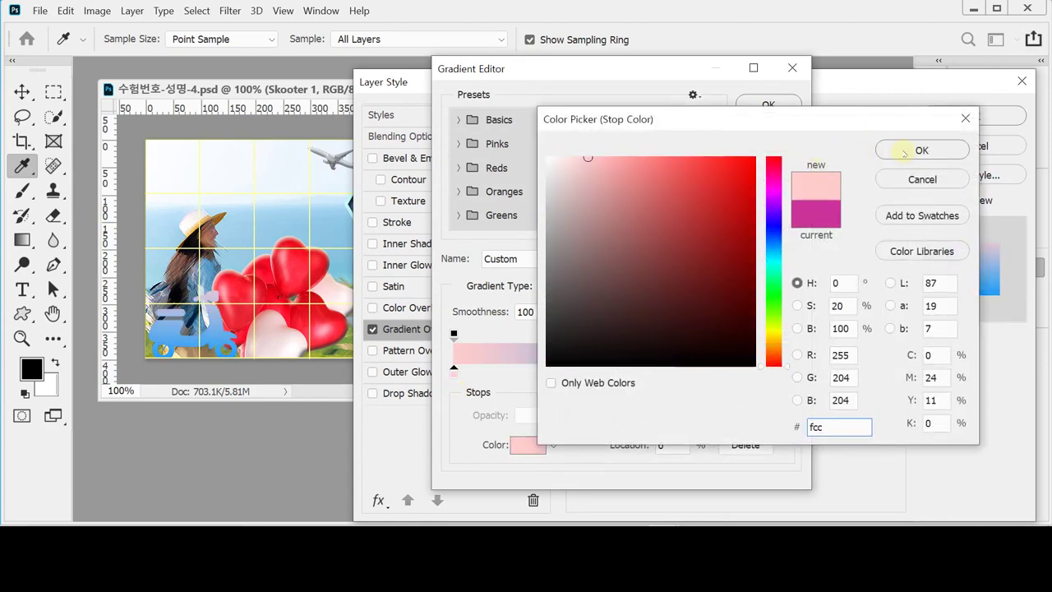
left_click(904, 152)
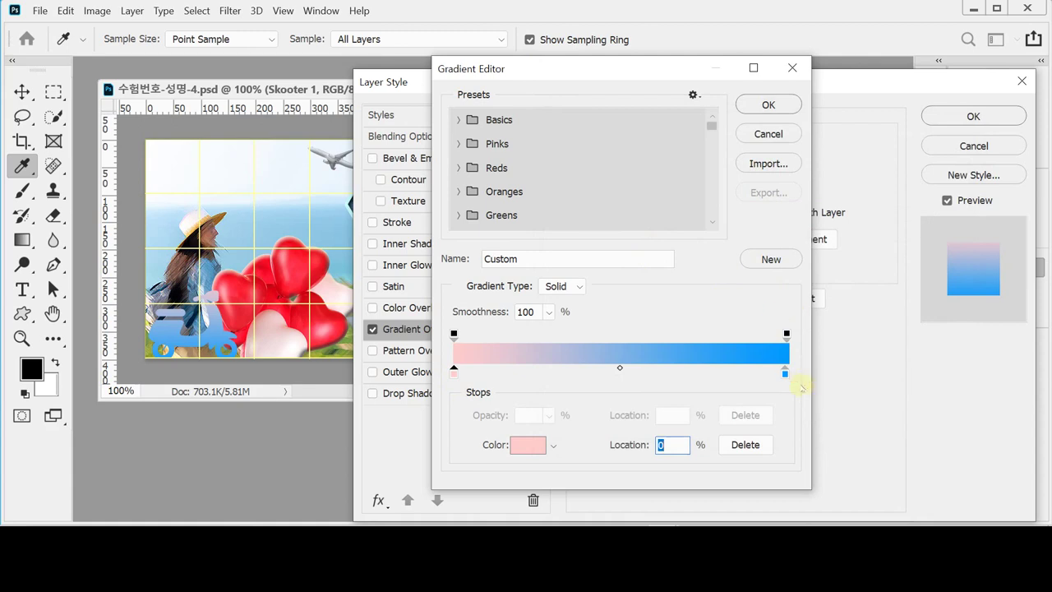
Set the ending color of the scooter's gradient to #09f and accept the edited gradient
double_click(784, 374)
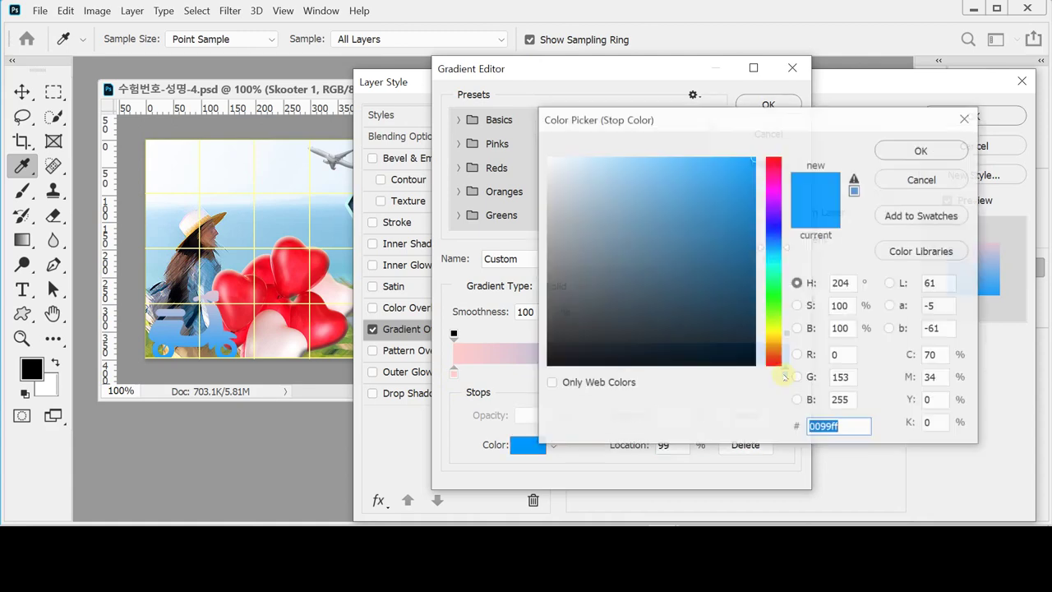
type("09f")
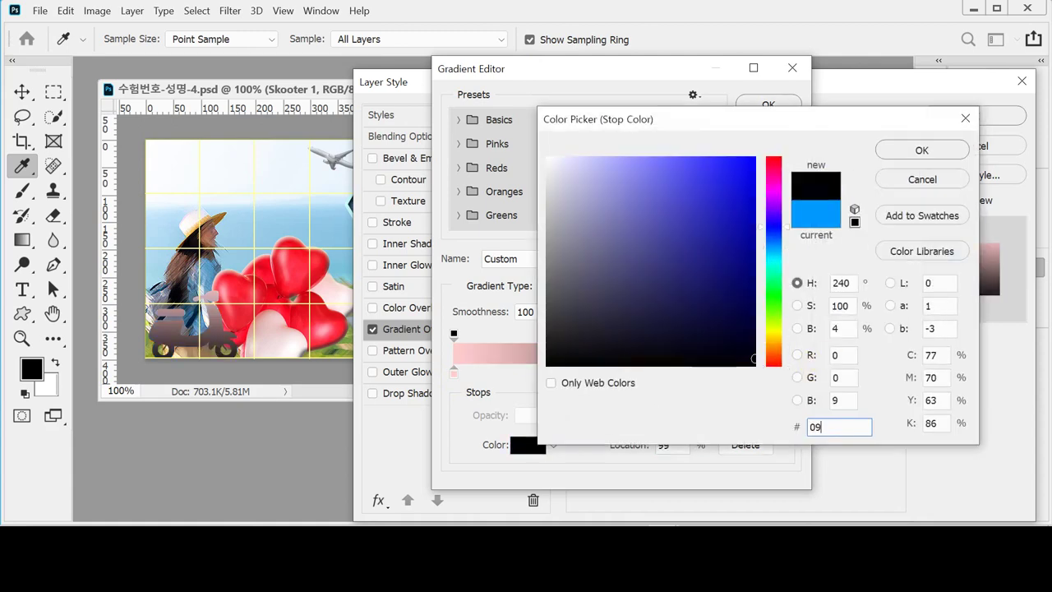
left_click(906, 155)
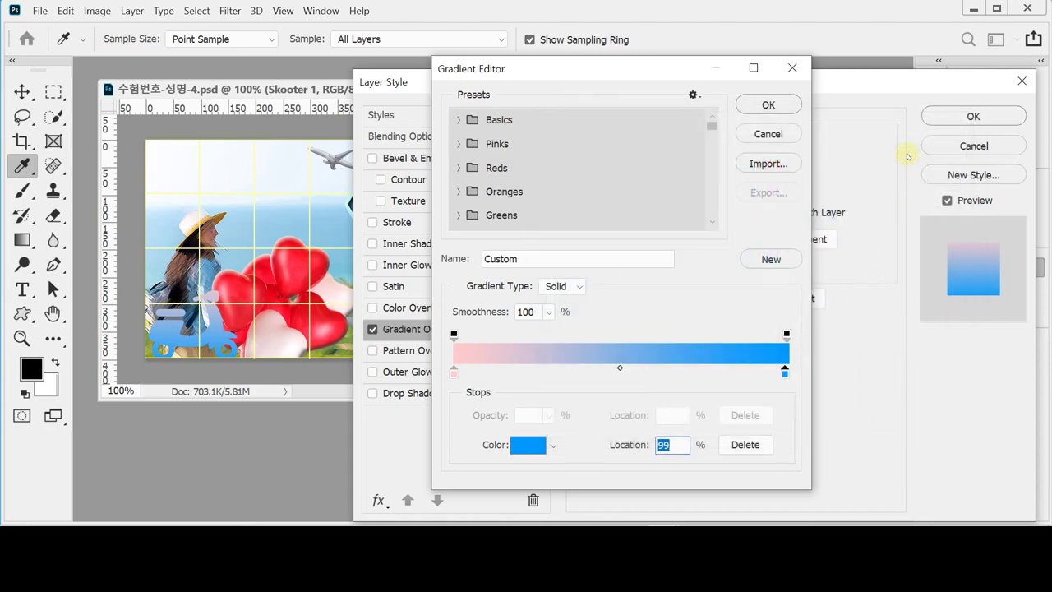
left_click(768, 104)
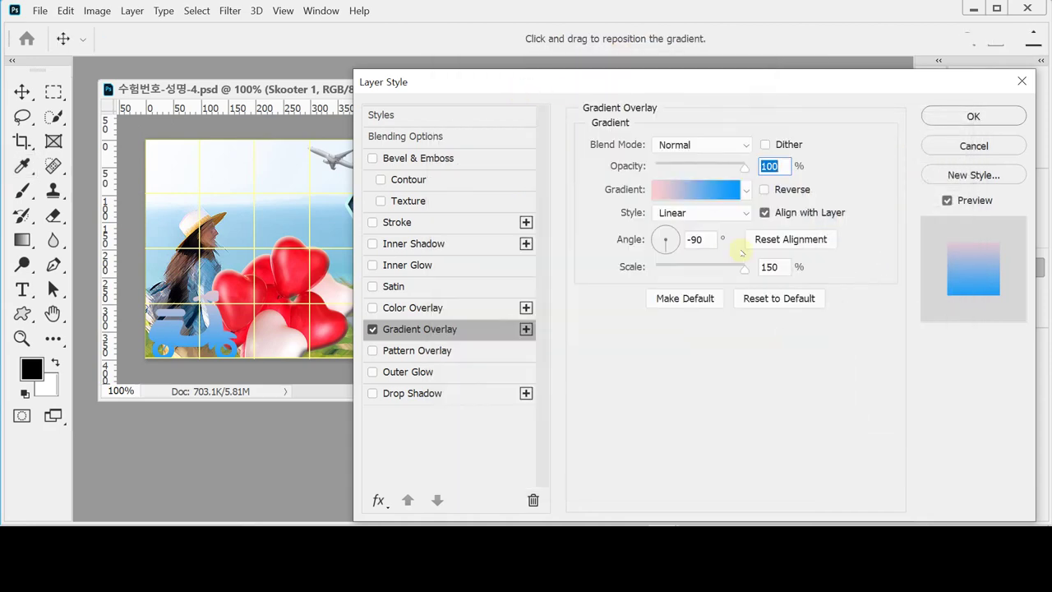
Set the scale of the scooter's Gradient Overlay to 100%, keep the angle at -90°, and apply the style
left_click(769, 267)
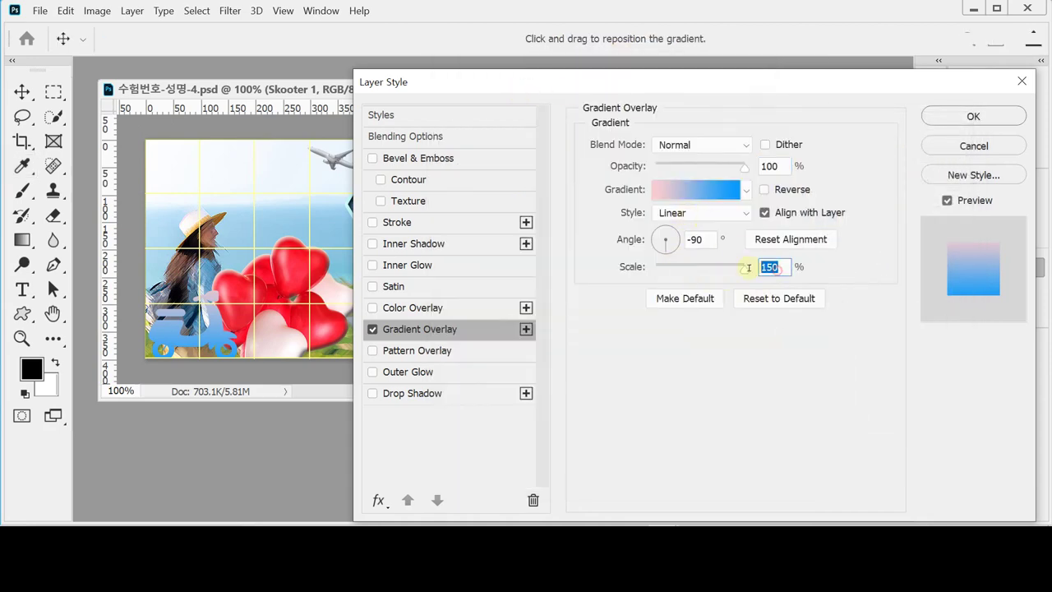
type("100")
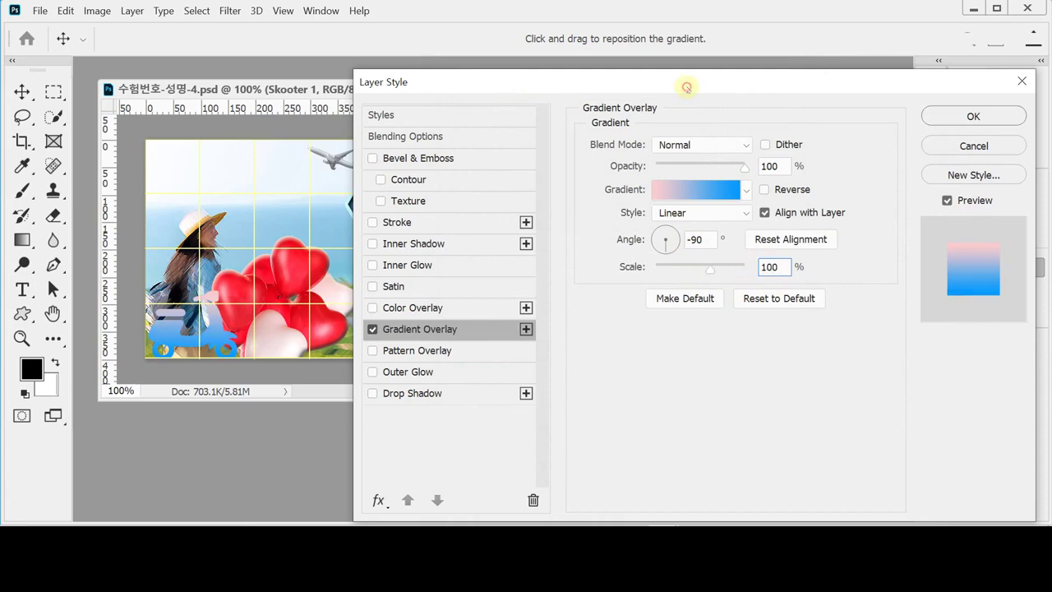
left_click_drag(688, 89, 716, 360)
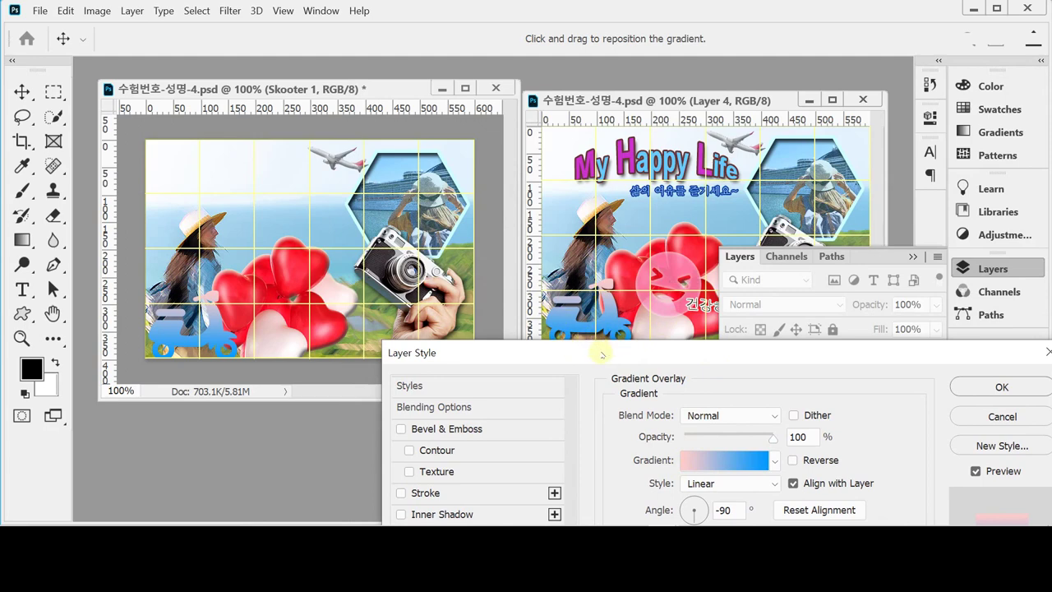
left_click_drag(608, 354, 591, 245)
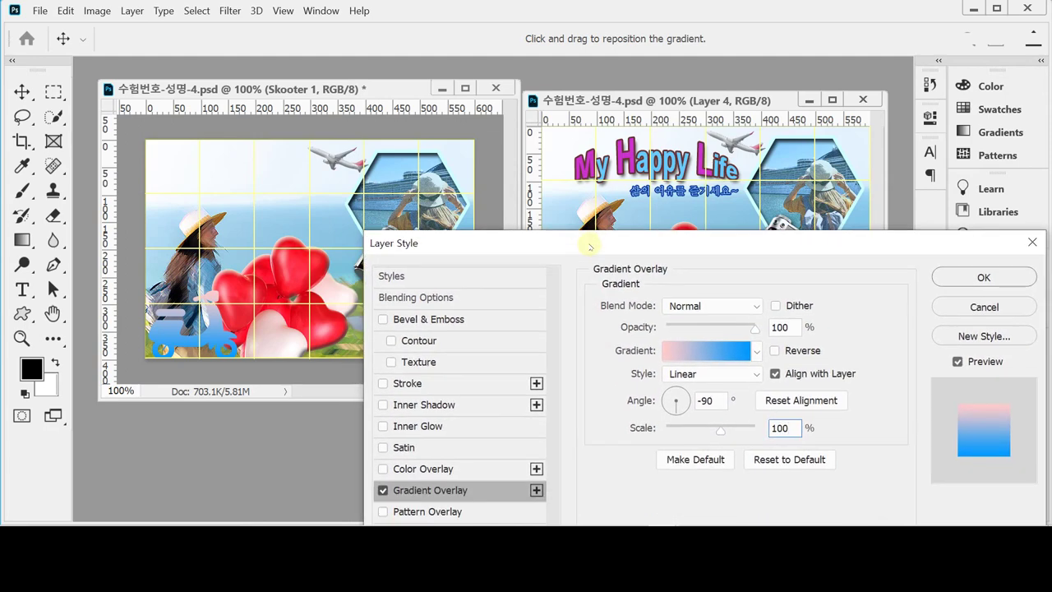
left_click(676, 401)
left_click(961, 277)
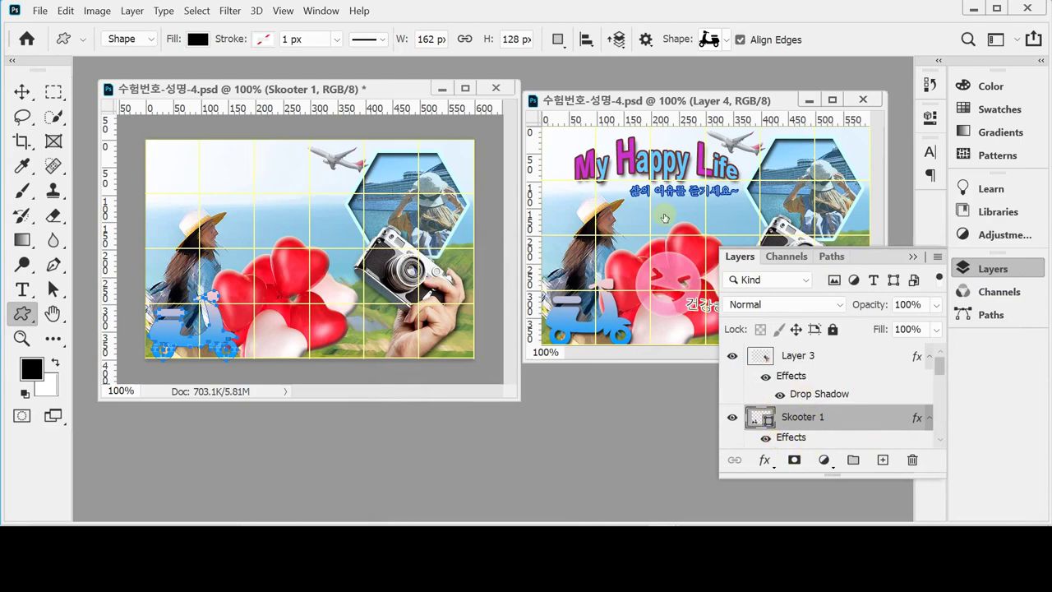
Add a Drop Shadow to the Skooter 1 layer with its size set to 5 px
double_click(871, 417)
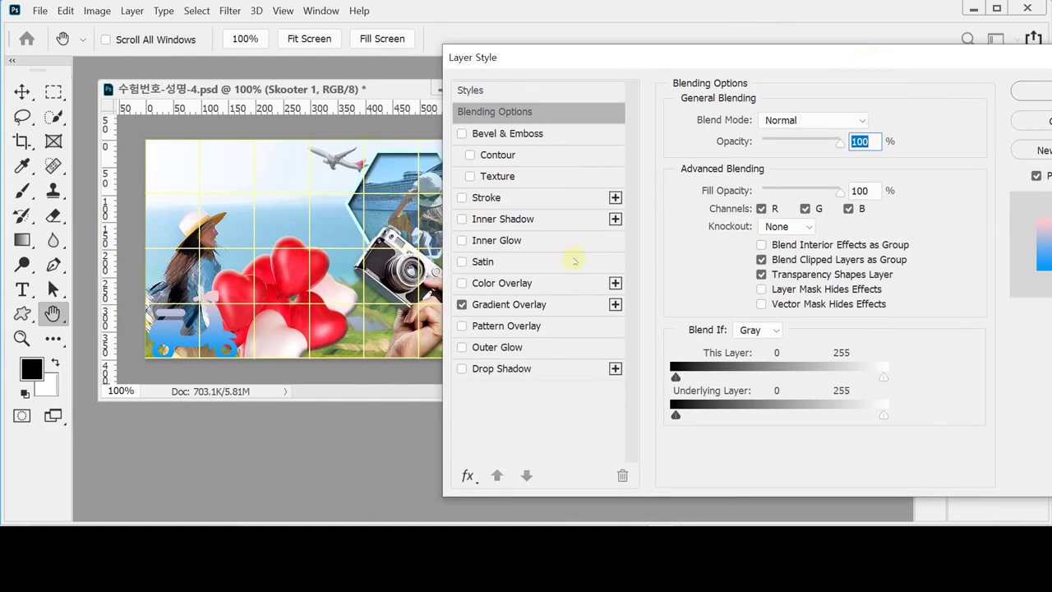
left_click(543, 309)
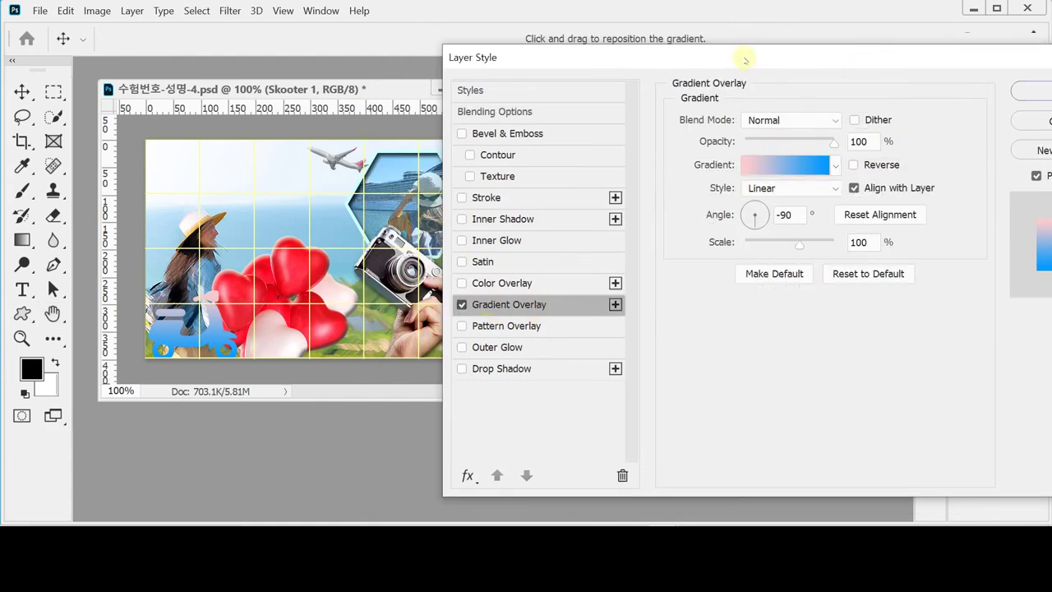
left_click_drag(744, 58, 763, 25)
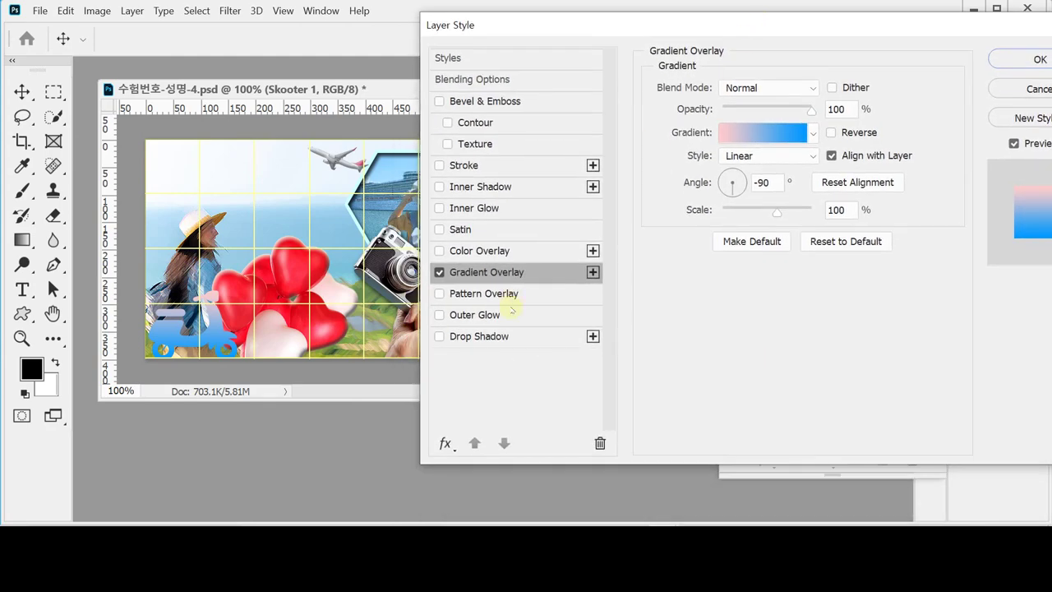
left_click(485, 337)
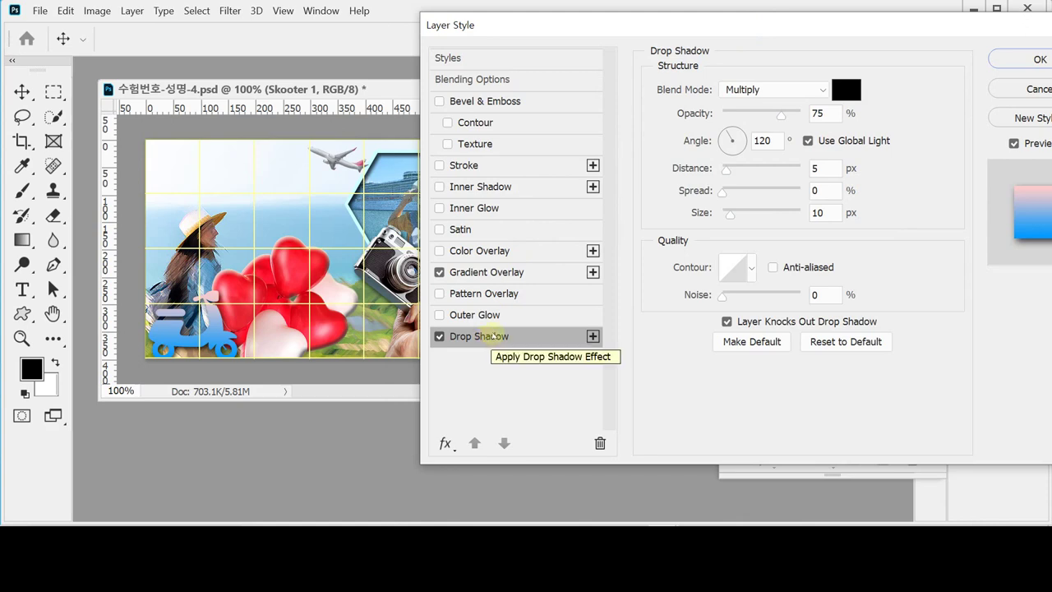
double_click(822, 213)
type("5")
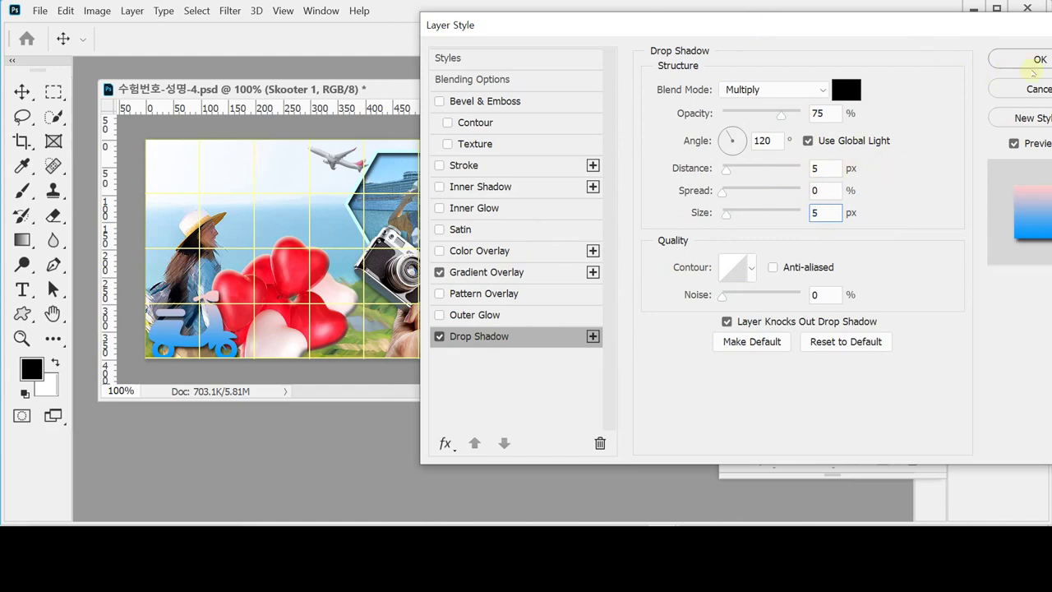
left_click(1027, 62)
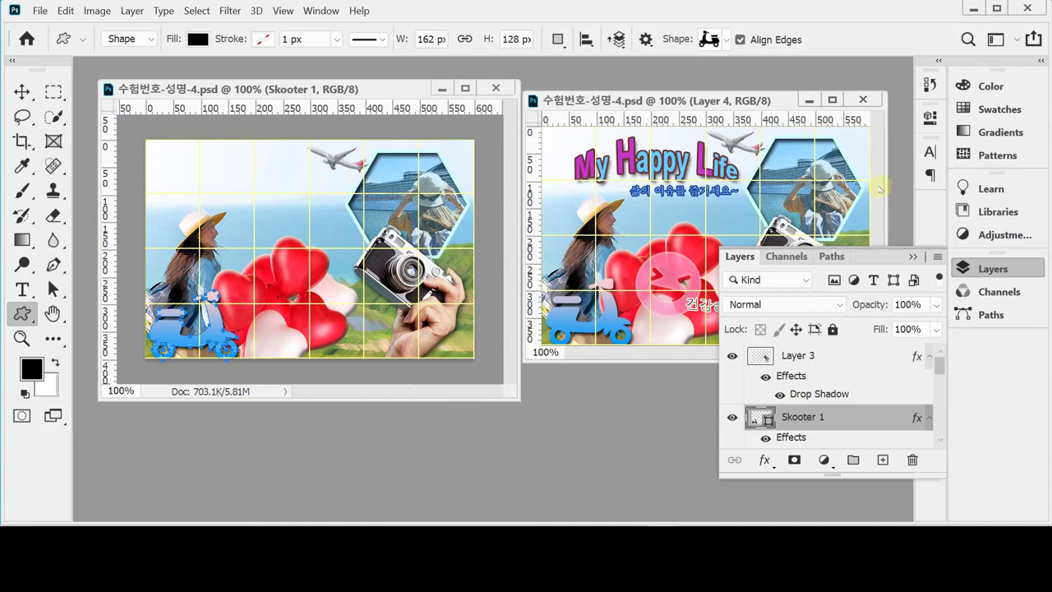
Choose the laughing face with squinting eyes from the Emoticons group as the custom shape
key("Return")
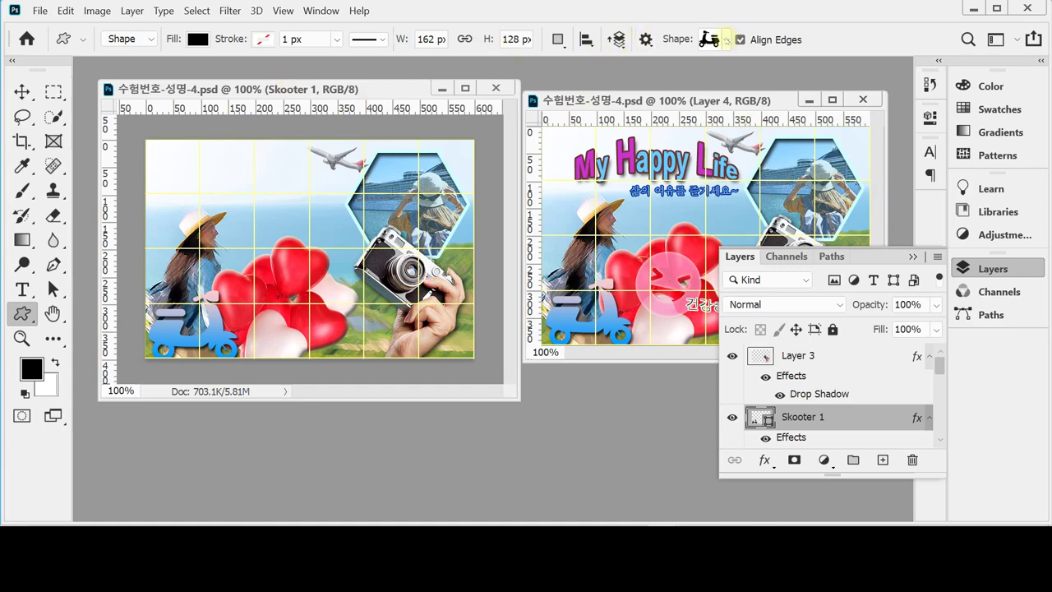
left_click(727, 41)
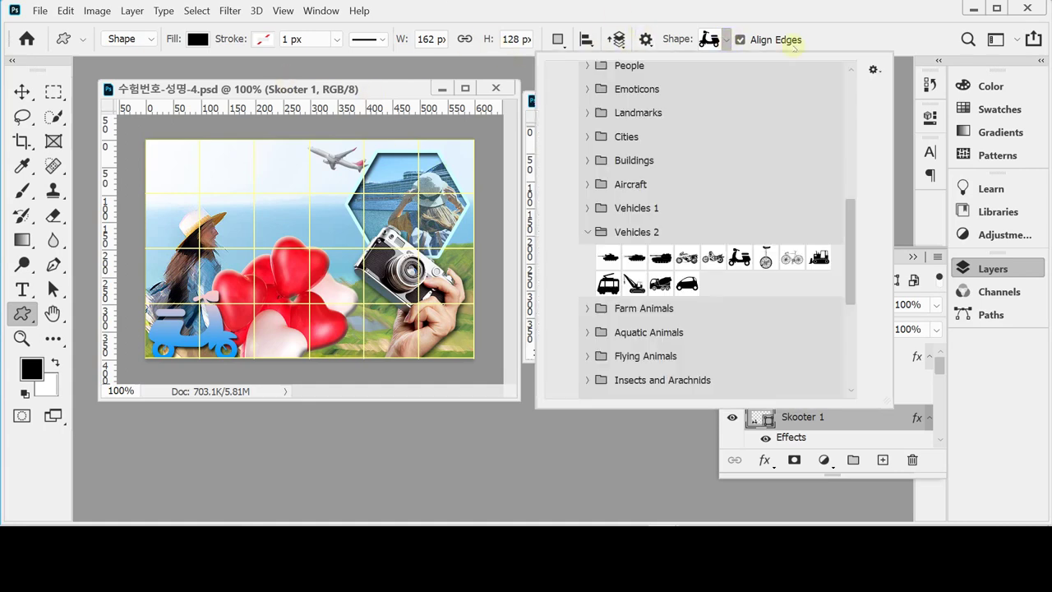
left_click(586, 231)
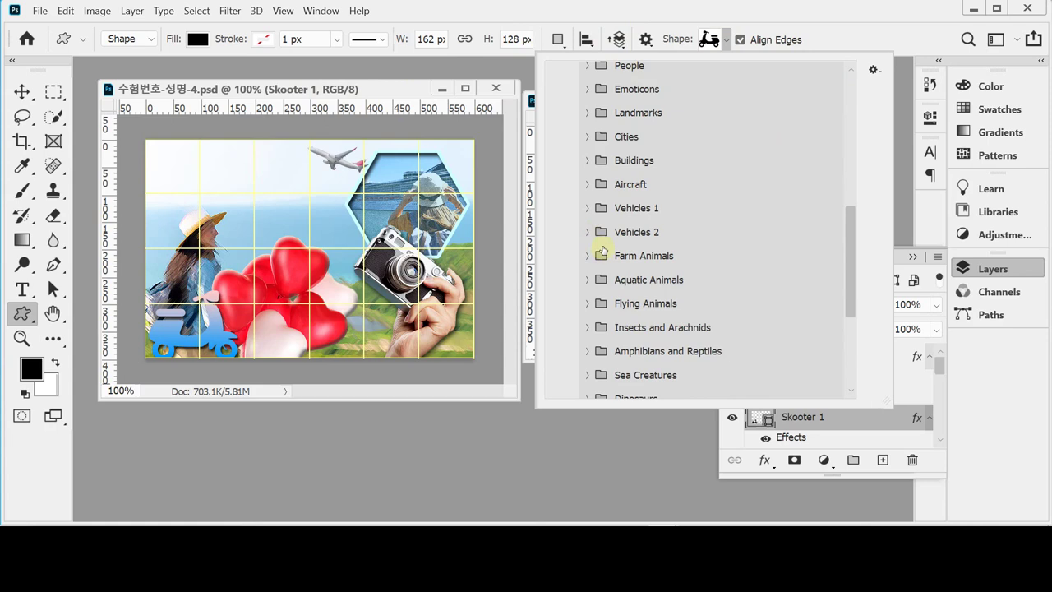
scroll(677, 263, "up", 3)
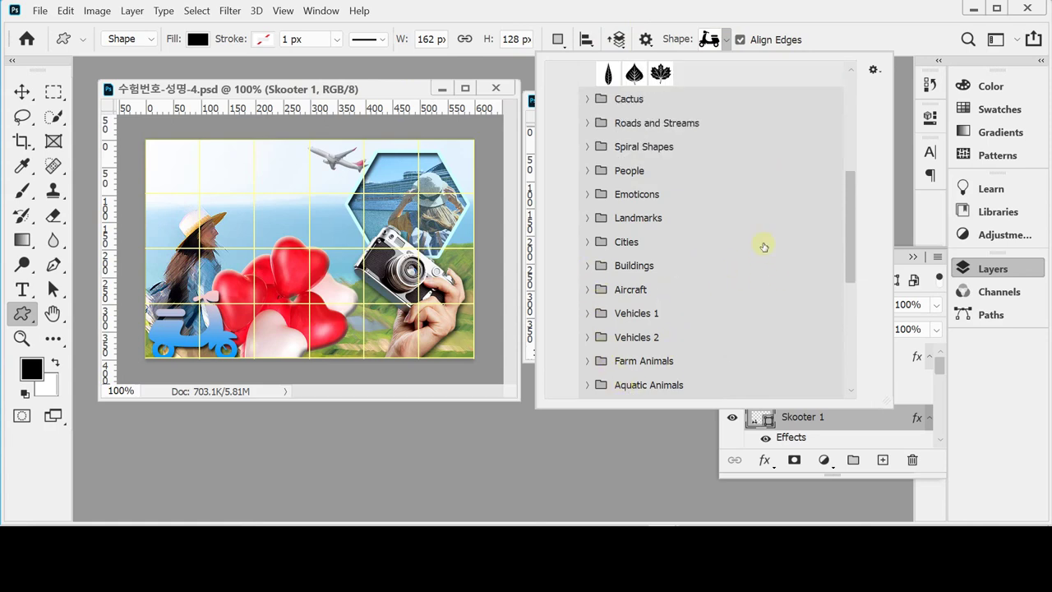
left_click(586, 195)
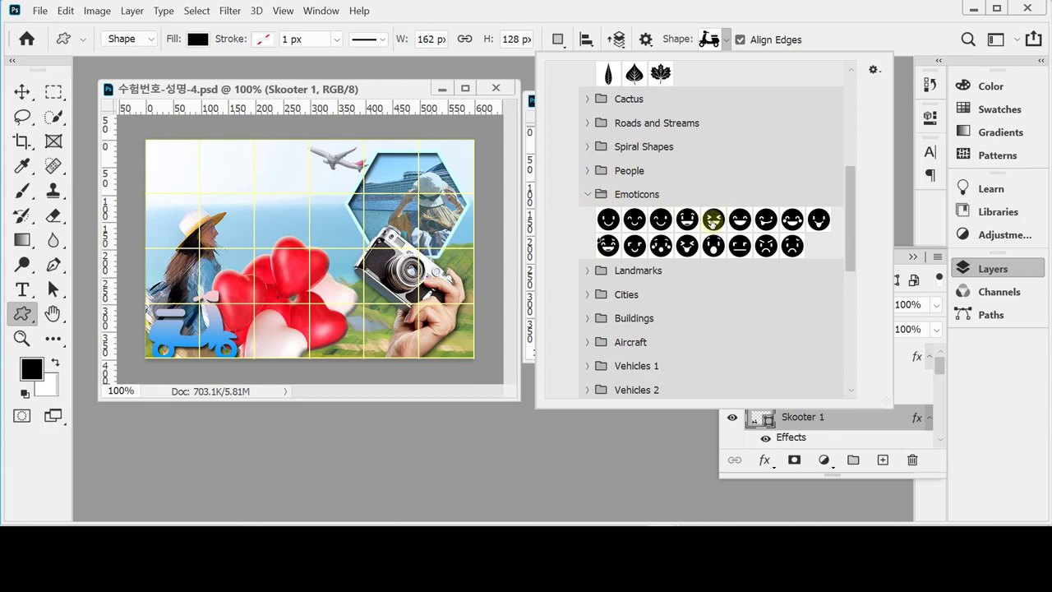
left_click(712, 219)
left_click(816, 20)
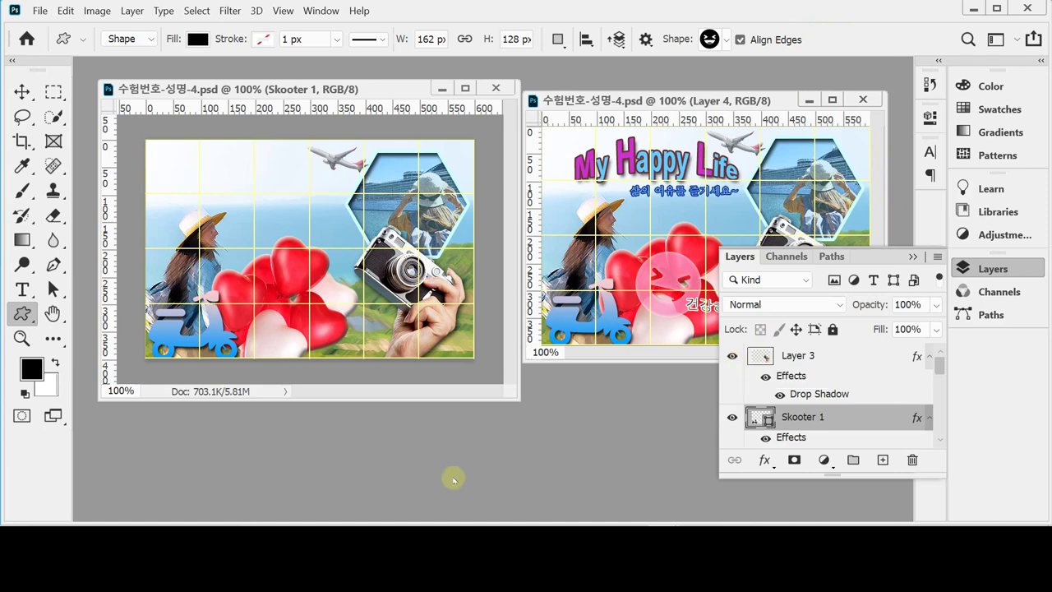
Draw the laughing face shape about 121 px wide and 121 px high over the heart balloons, beside the scooter
left_click(989, 268)
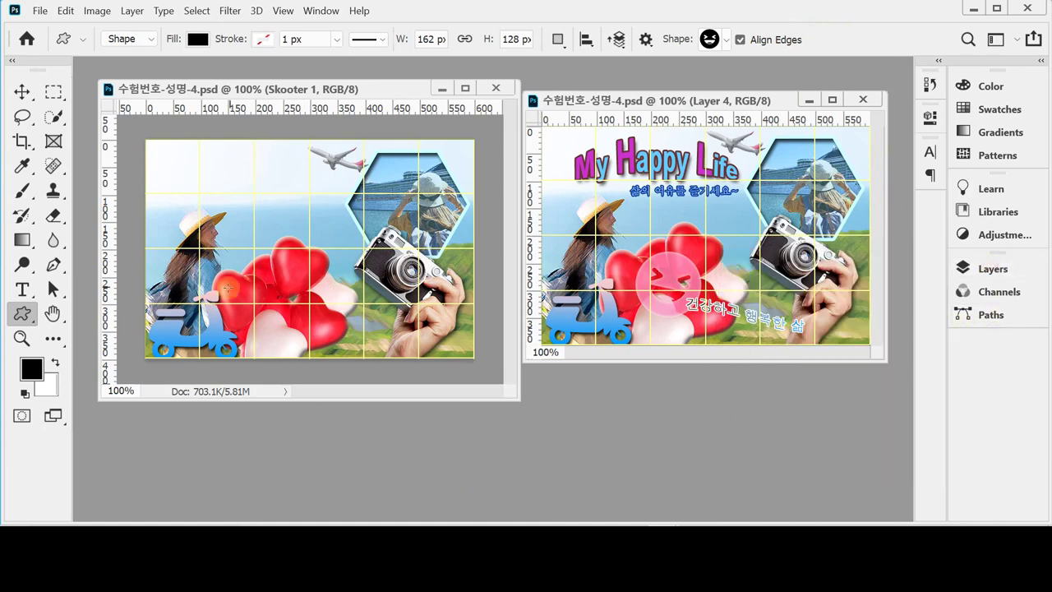
left_click_drag(242, 280, 296, 333)
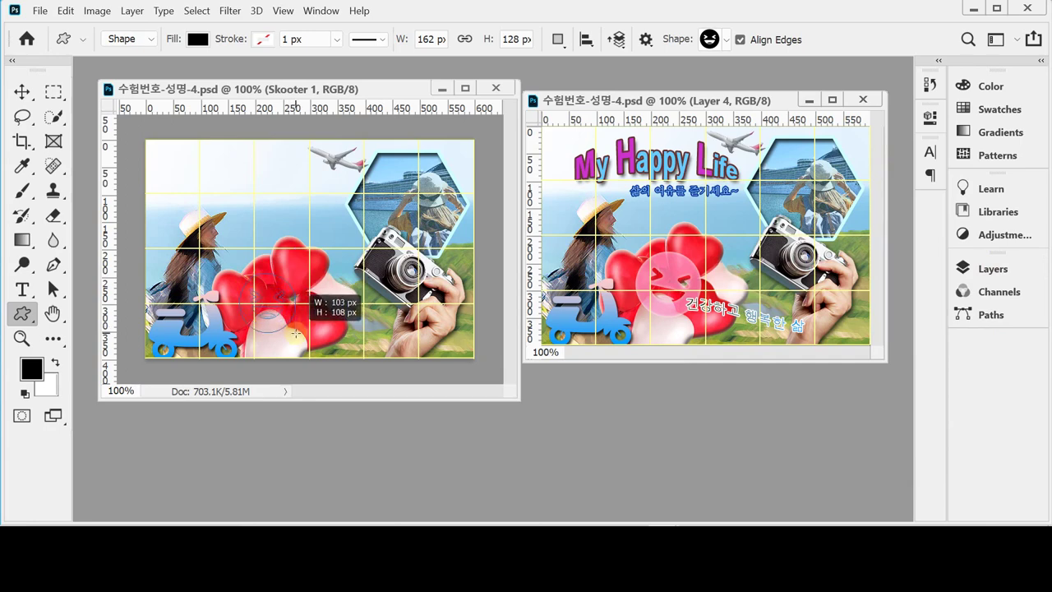
left_click_drag(296, 333, 306, 340)
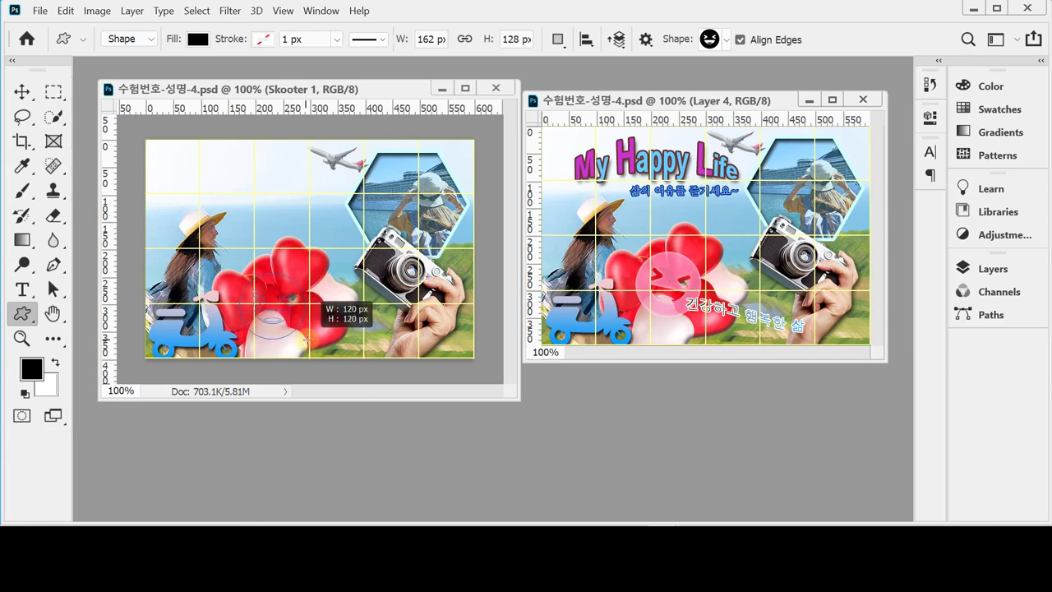
left_click_drag(306, 339, 307, 340)
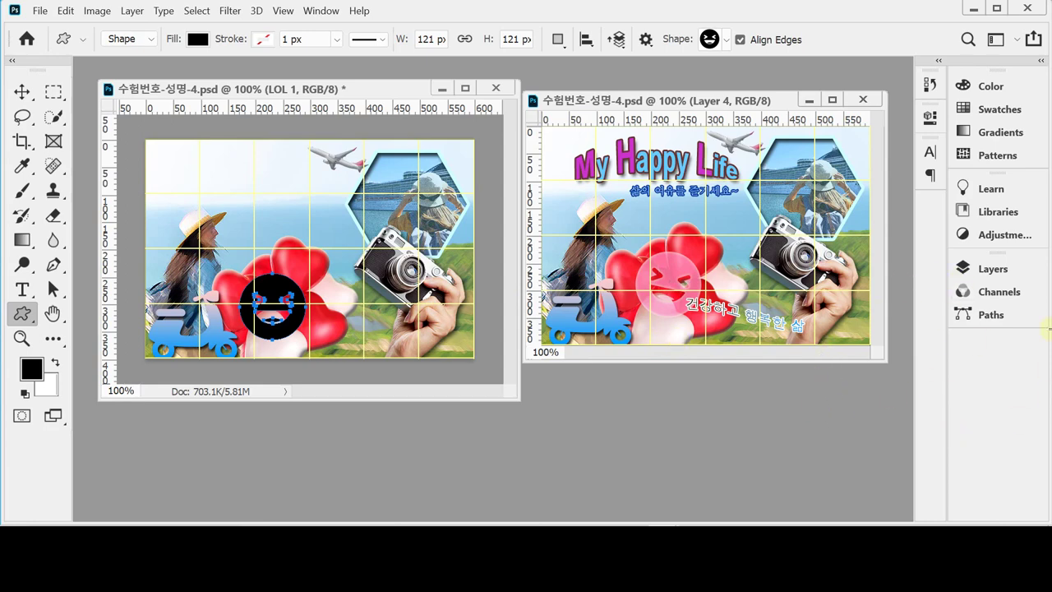
Set the fill color of the LOL 1 shape layer to #f9c
left_click(992, 269)
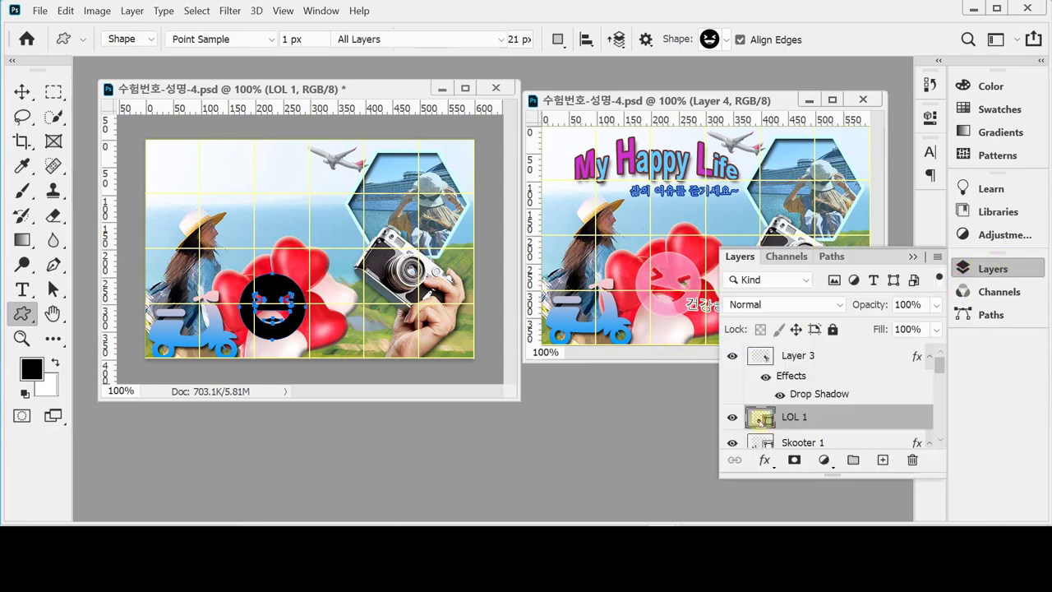
double_click(760, 419)
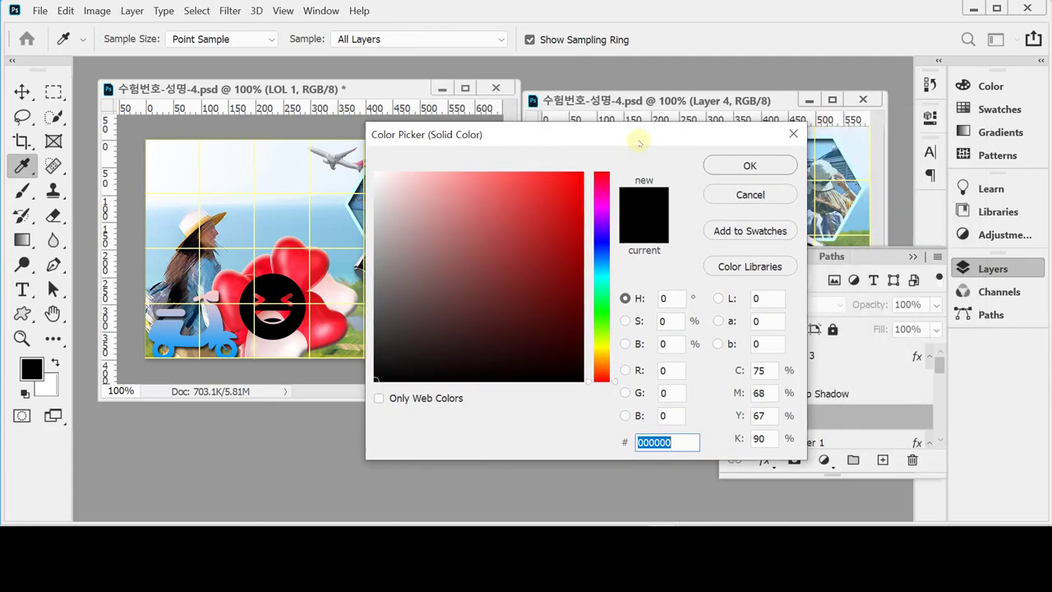
left_click_drag(640, 143, 542, 150)
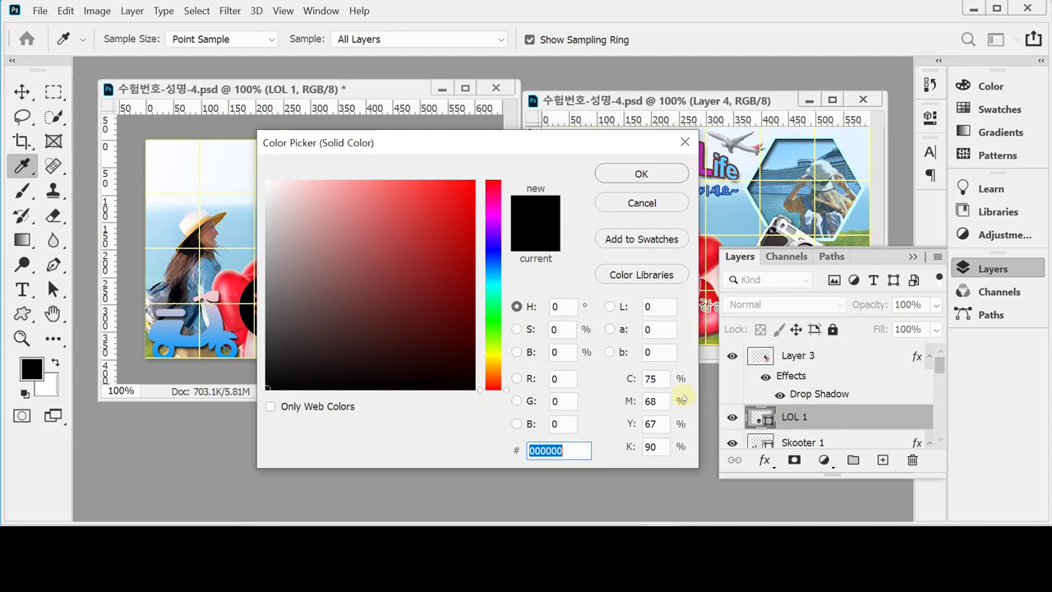
type("f9")
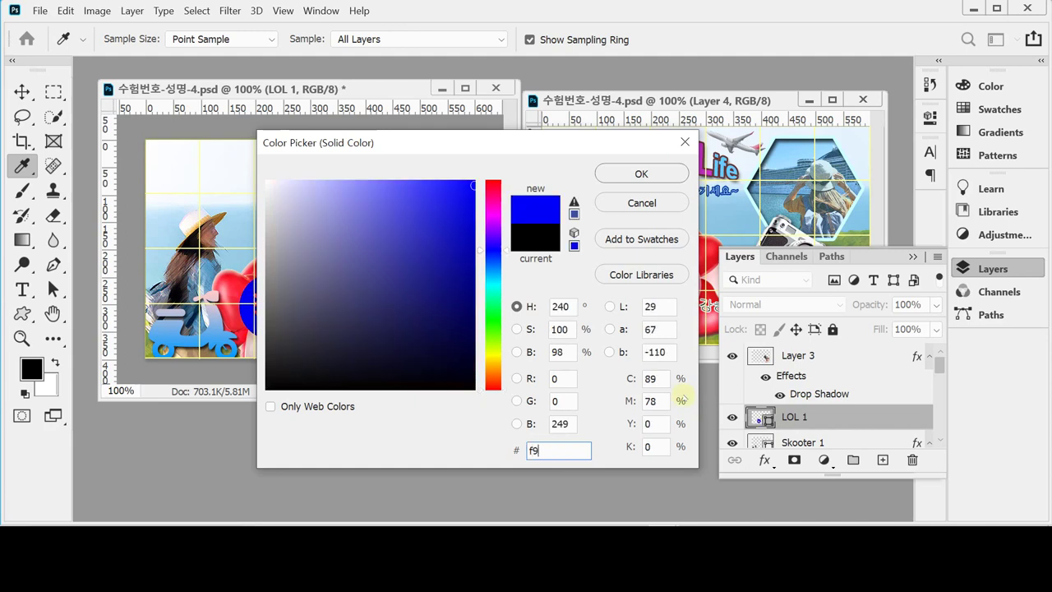
type("c")
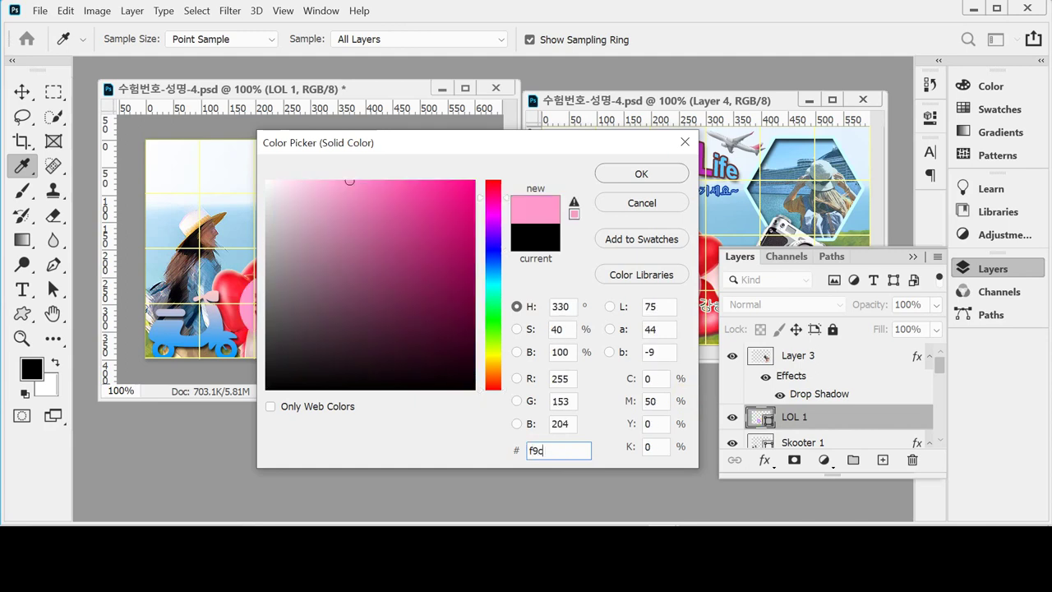
left_click(641, 175)
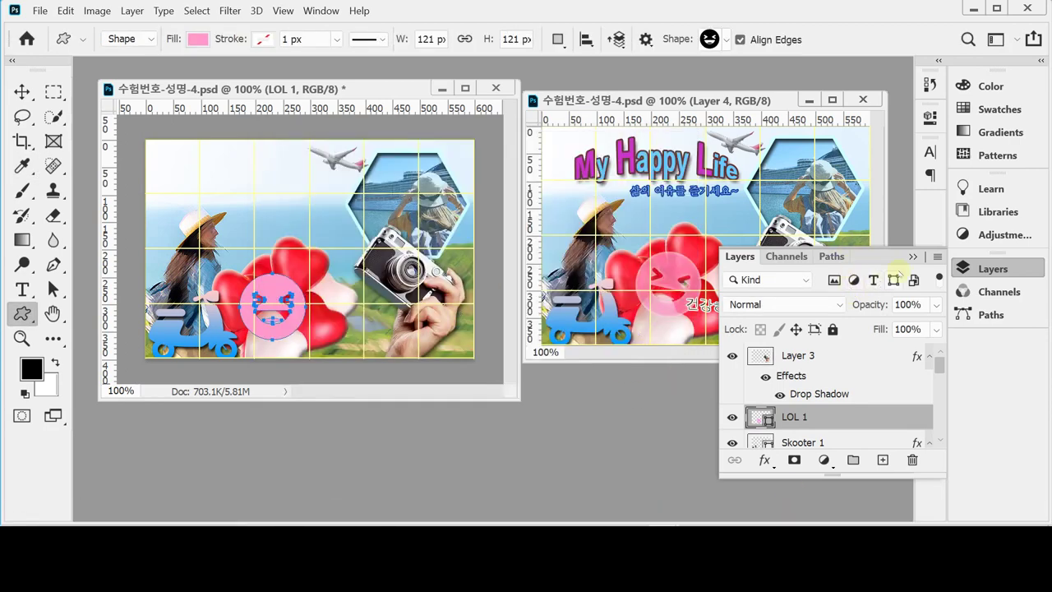
Transform the laughing face: rotate it about 9.8° clockwise, scale it to about 105.5%, and position it over the heart balloons as in the reference
key("ctrl+t")
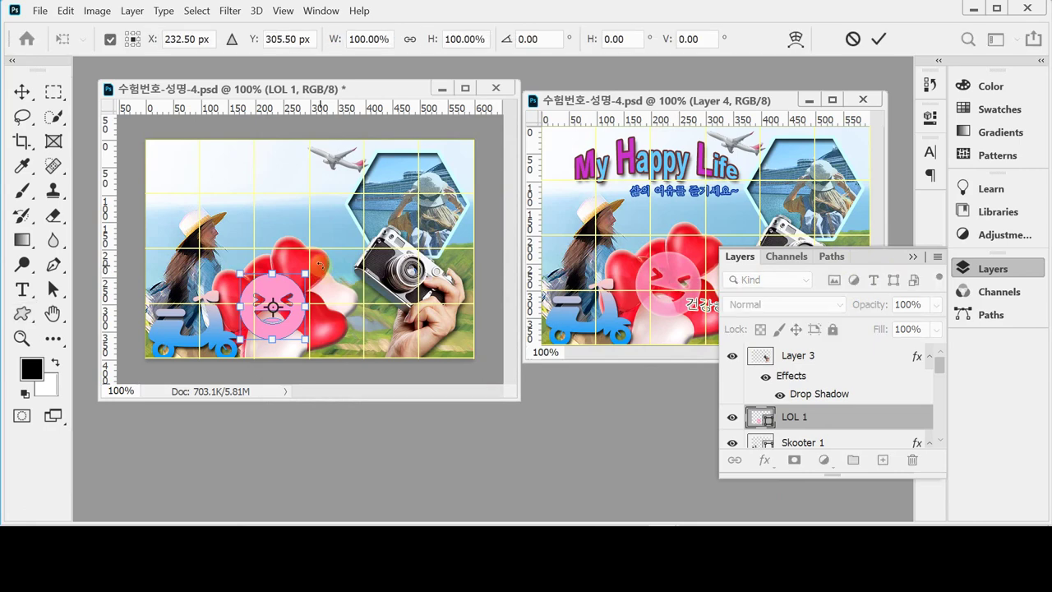
left_click_drag(320, 265, 331, 284)
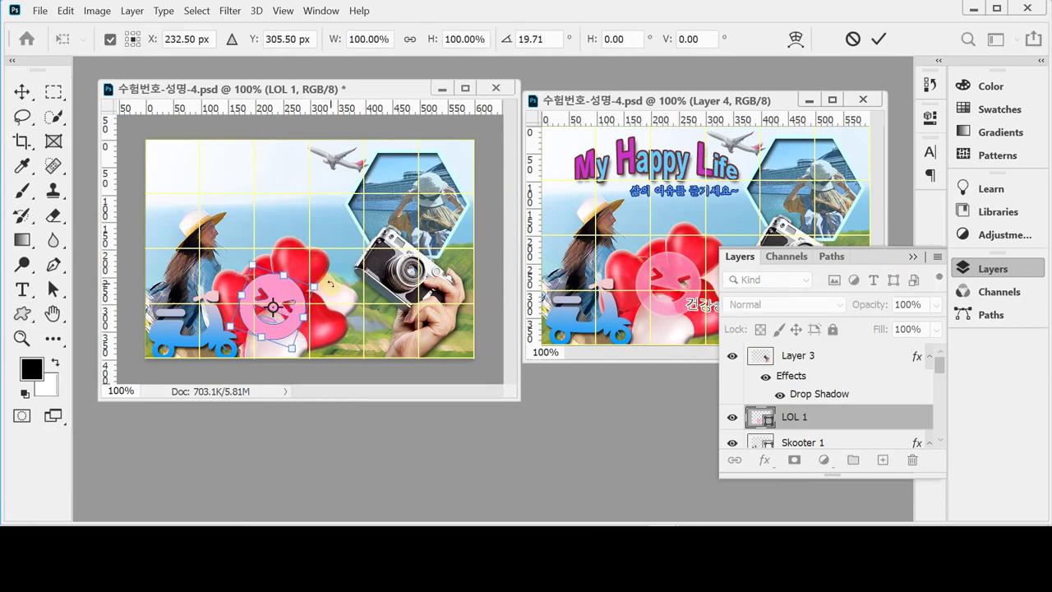
left_click_drag(293, 300, 325, 279)
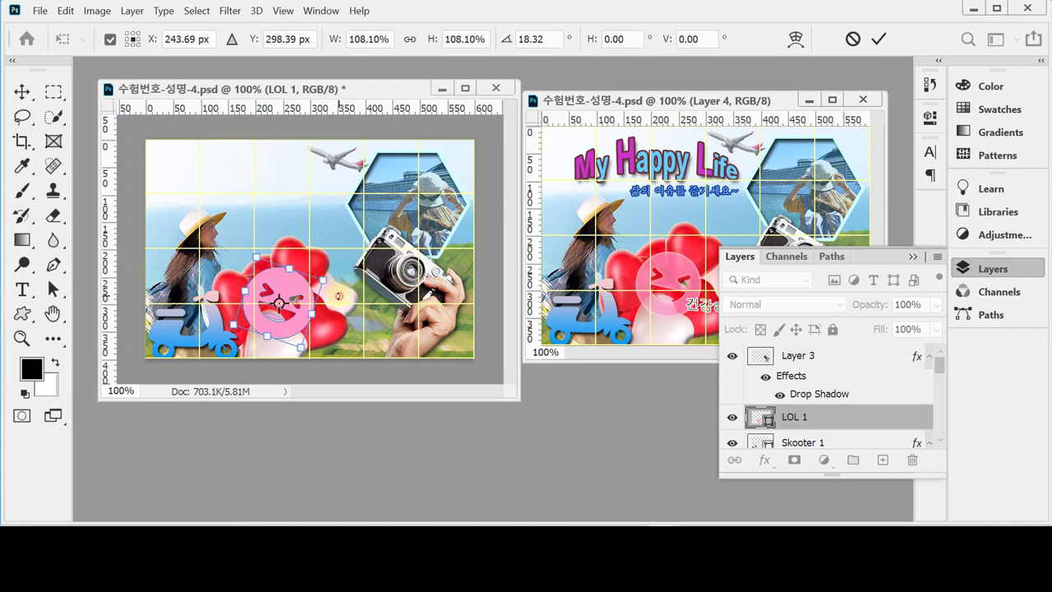
left_click_drag(291, 335, 283, 330)
key("Right")
key("Right")
key("Right")
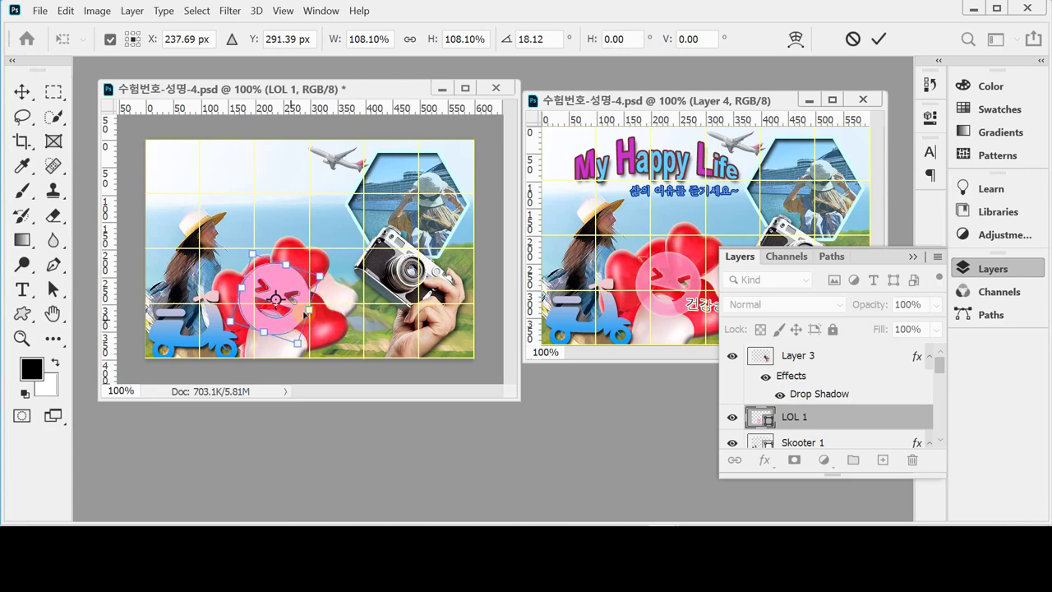
left_click_drag(352, 288, 341, 277)
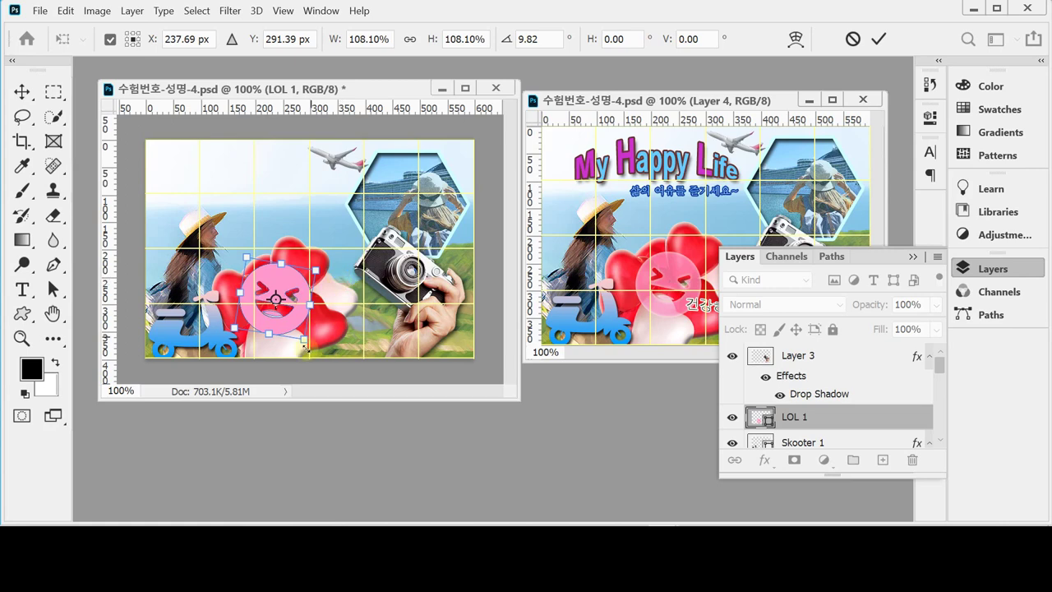
left_click_drag(306, 347, 305, 345)
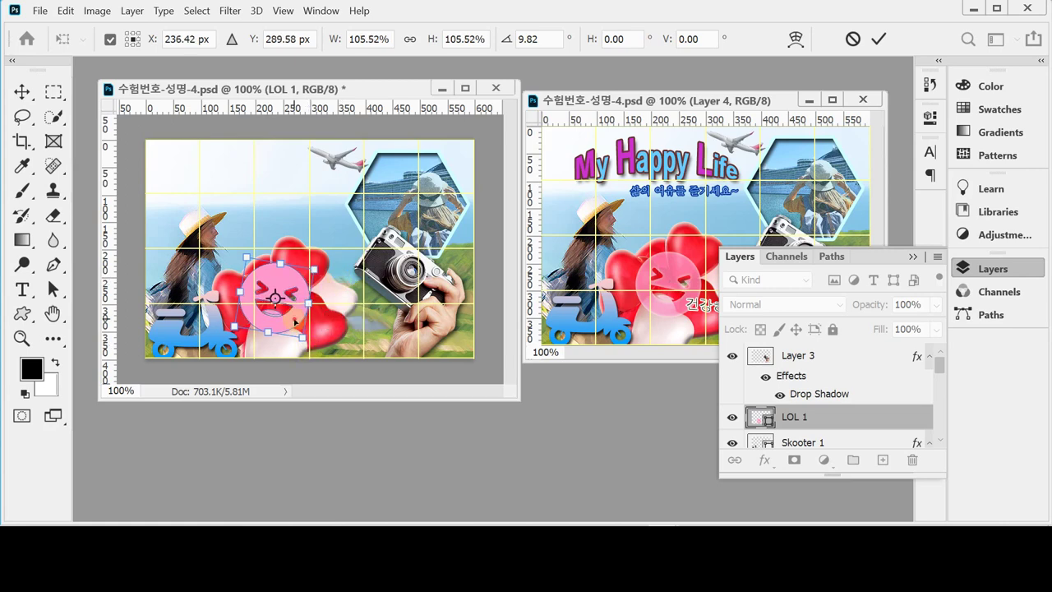
key("Return")
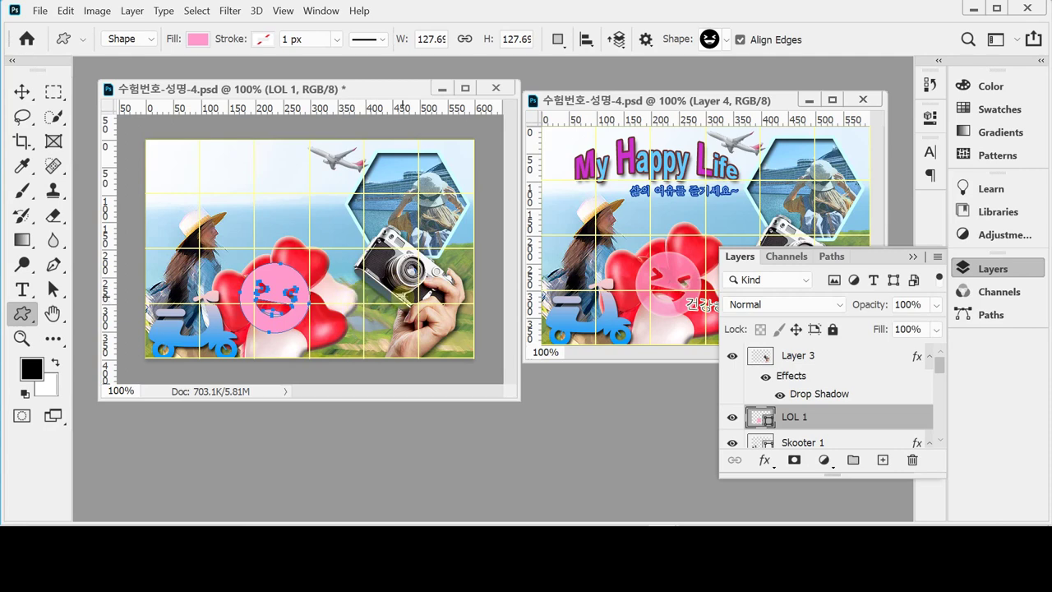
Set the opacity of the LOL 1 layer to 70%
left_click(869, 304)
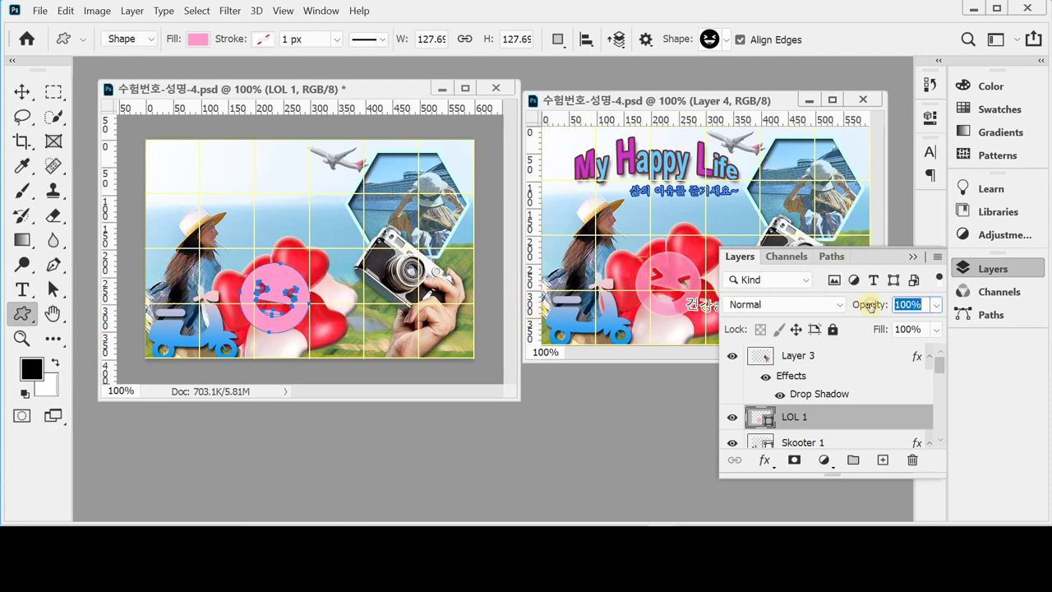
type("70")
key("Return")
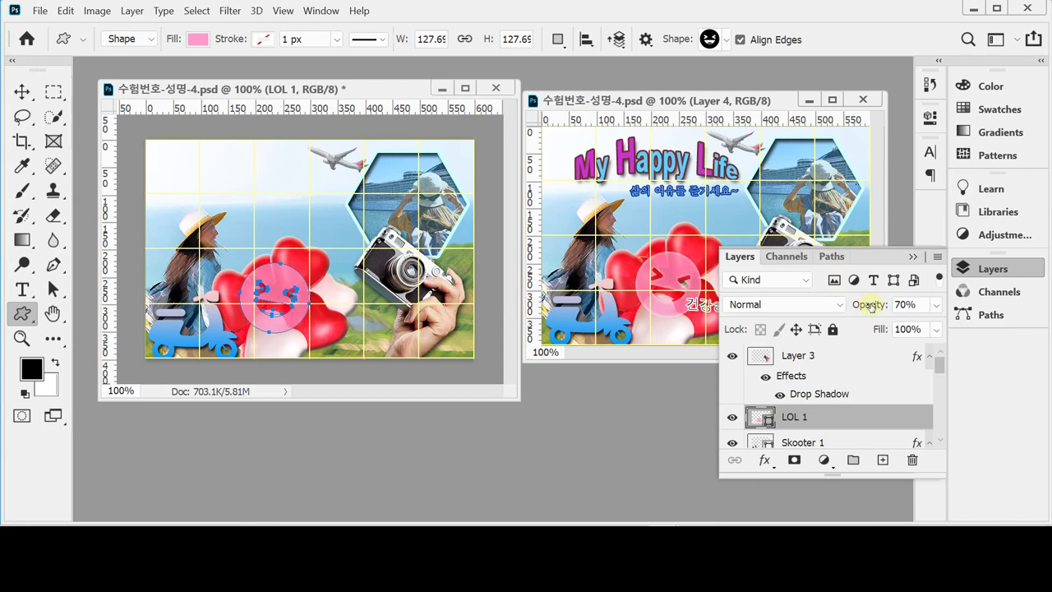
Add an Inner Glow to the LOL 1 layer with its size set to 7 px, and hide the shape's path
left_click(765, 463)
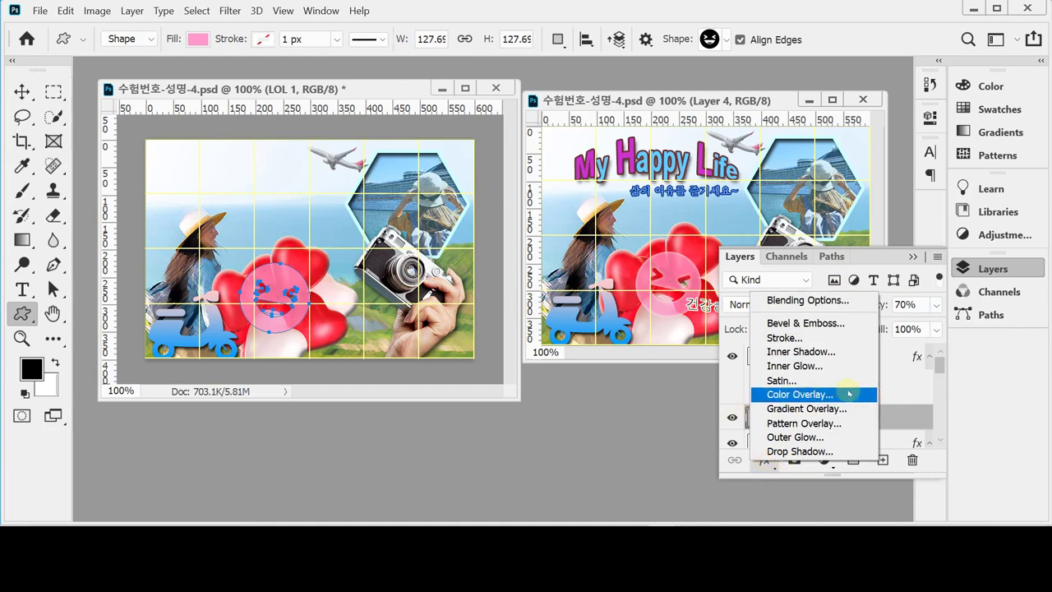
left_click(829, 367)
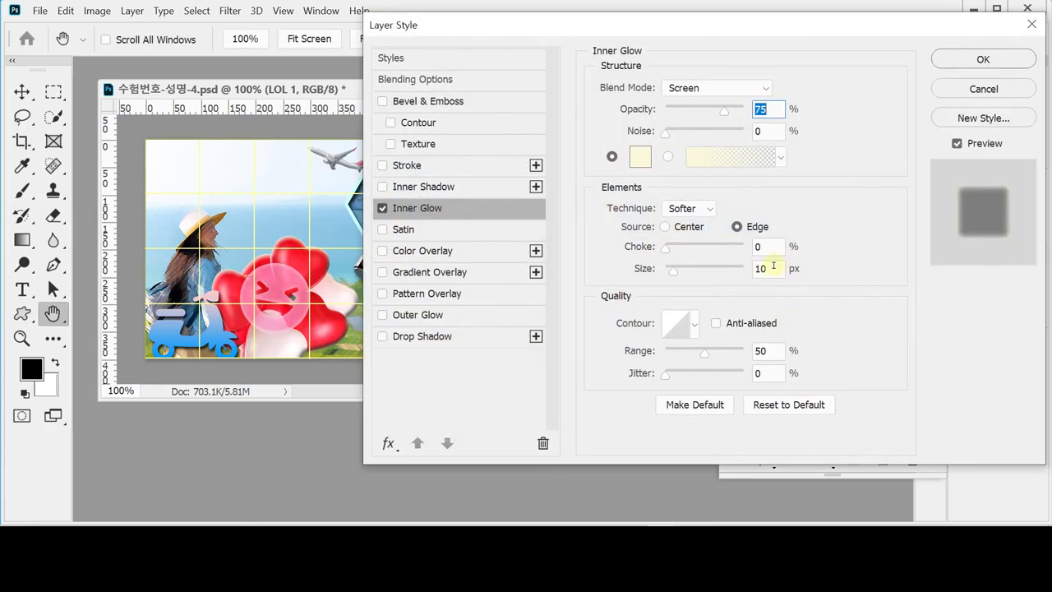
left_click_drag(772, 268, 729, 264)
type("7")
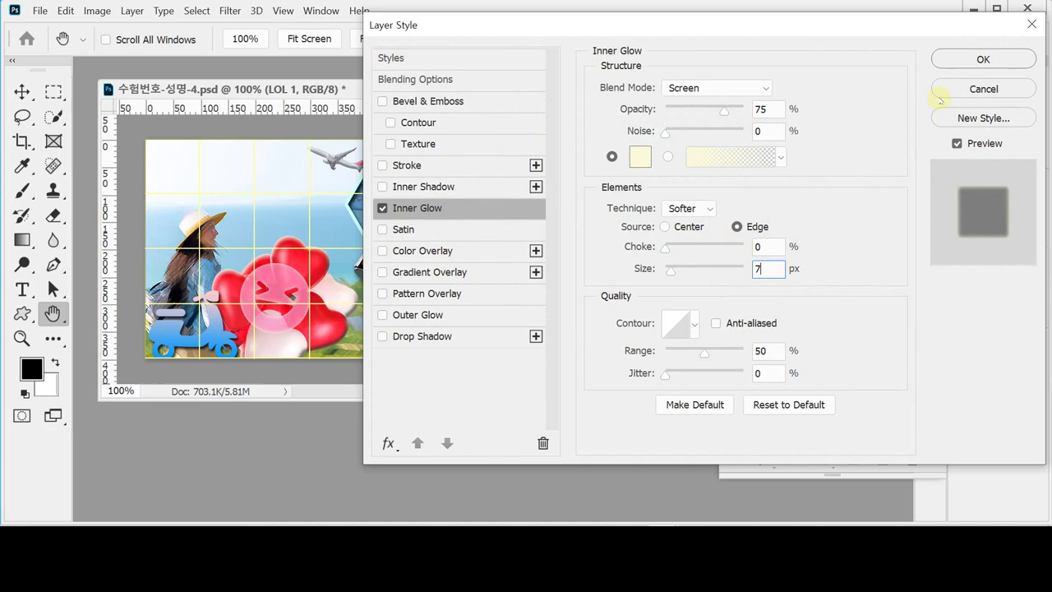
left_click(967, 61)
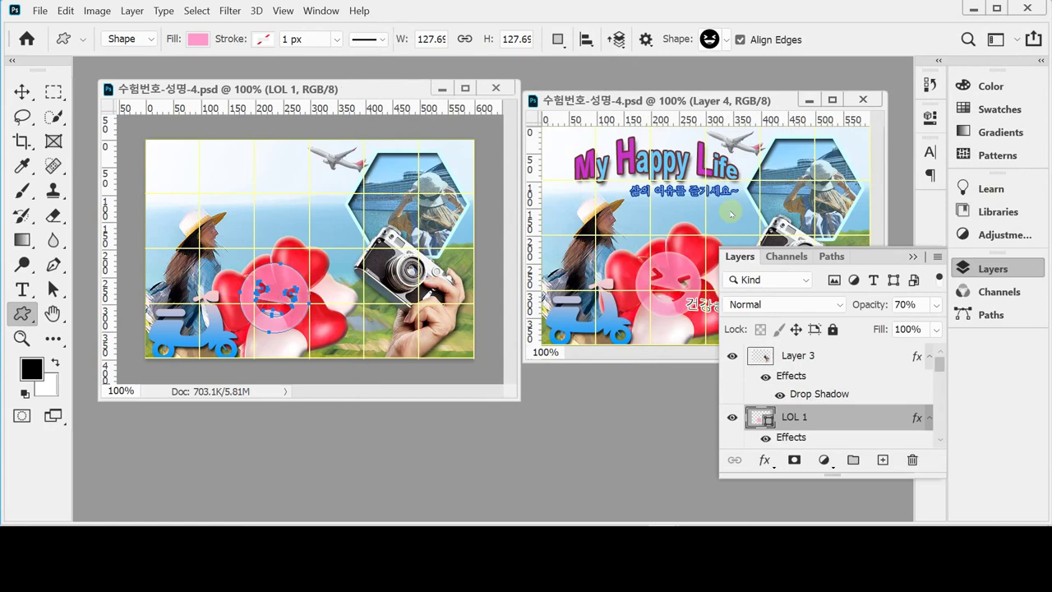
key("Return")
left_click(990, 269)
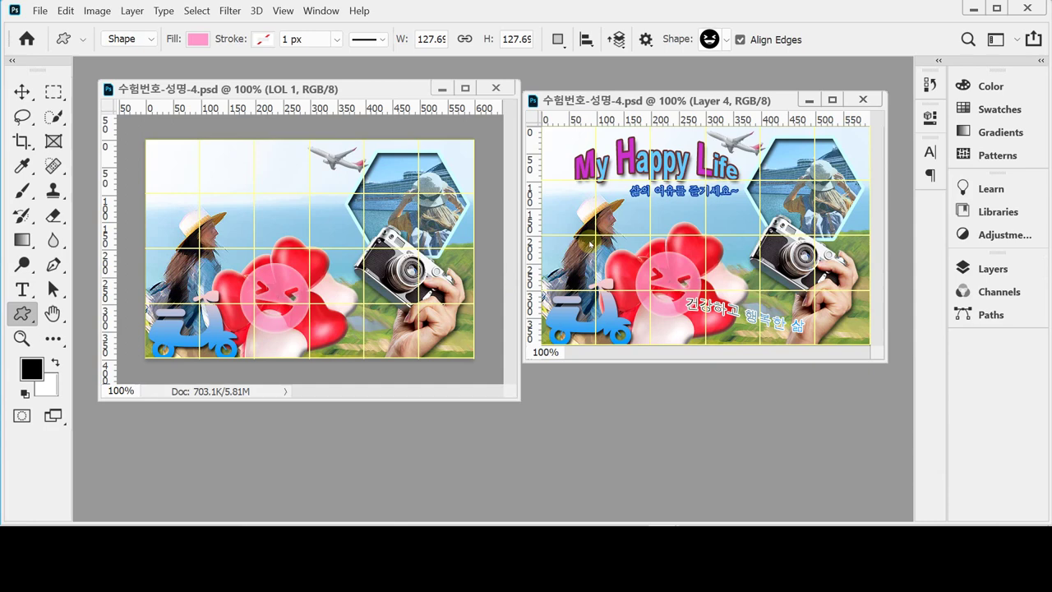
Create a horizontal text layer over the lower heart balloons, using the 돋움 font at 25 pt
key("t")
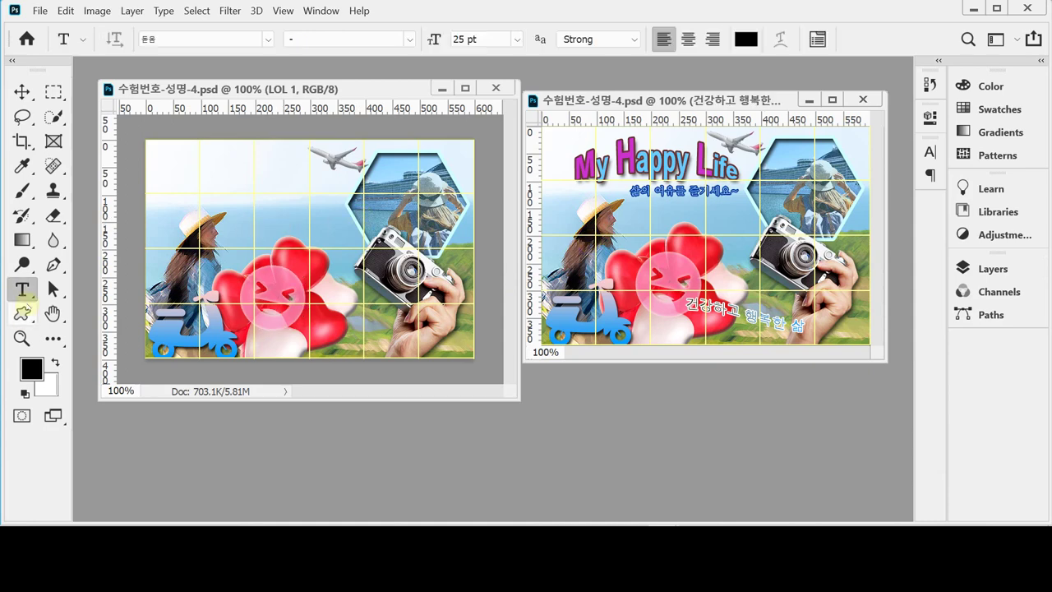
right_click(20, 289)
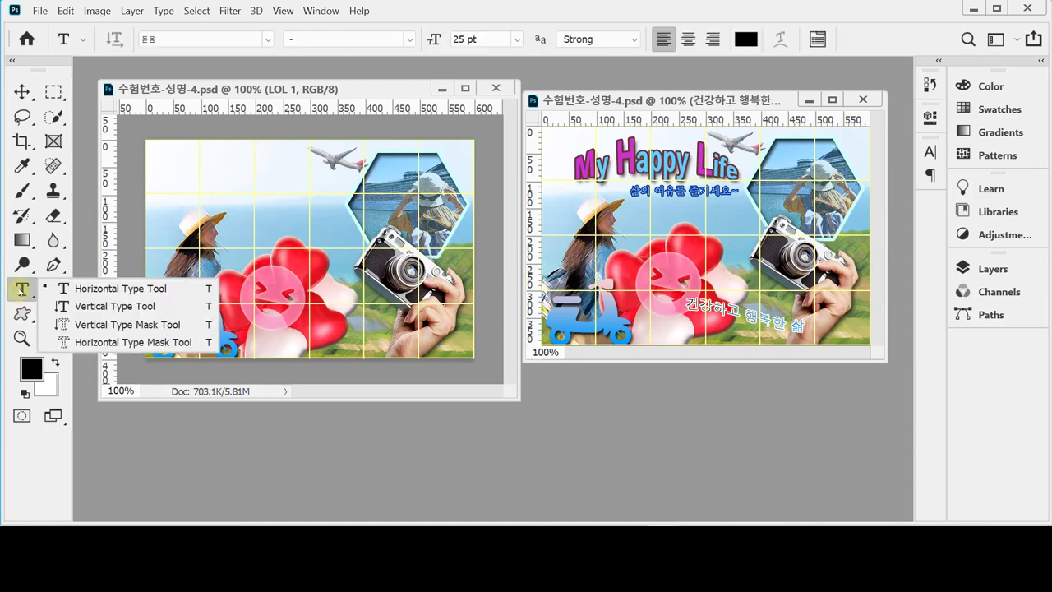
left_click(82, 288)
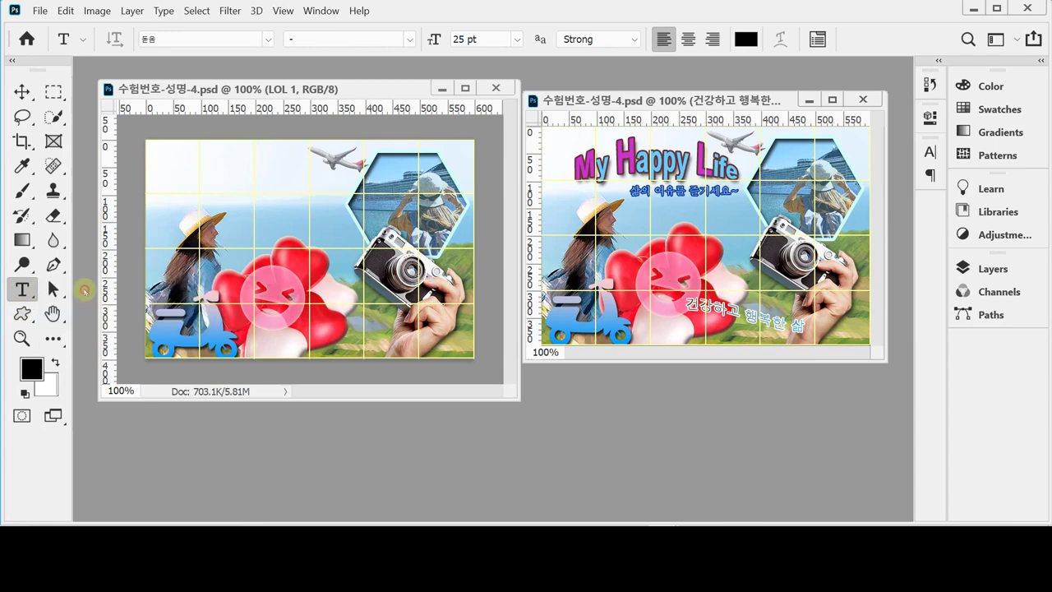
left_click(297, 320)
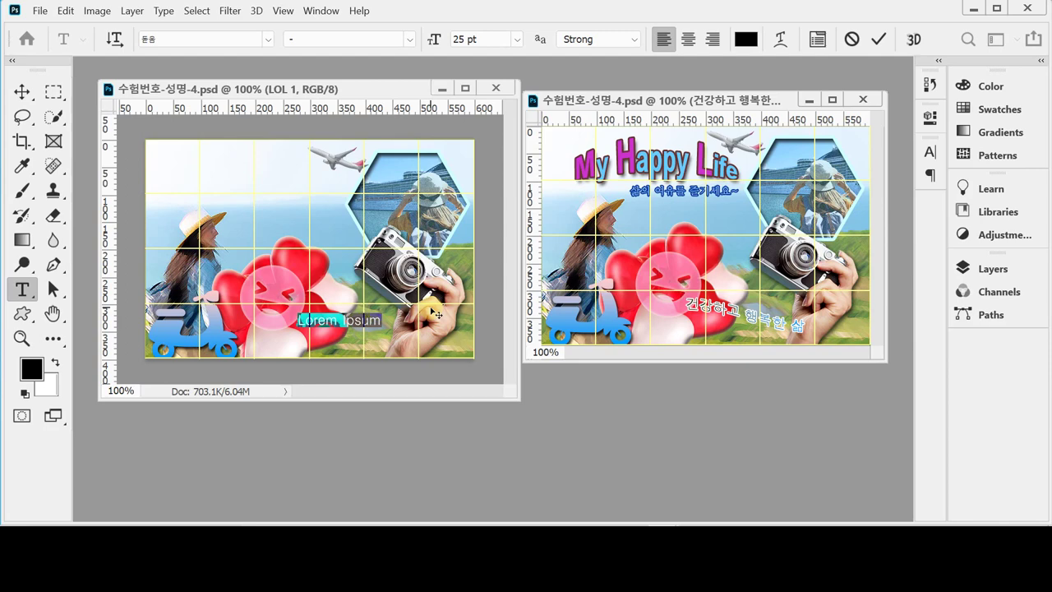
left_click(191, 42)
left_click(265, 39)
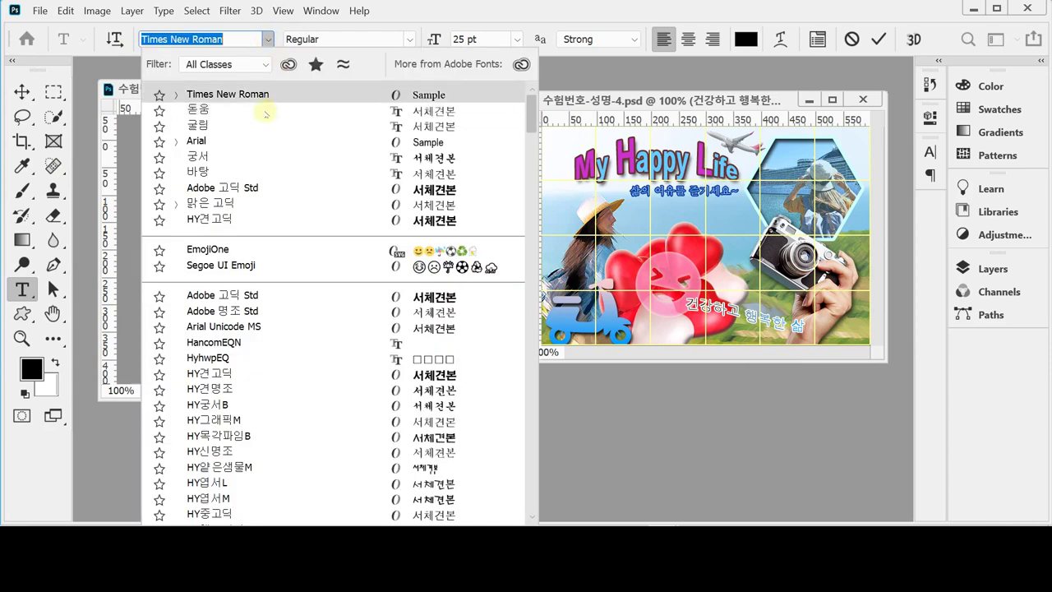
key("Escape")
key("ctrl+Return")
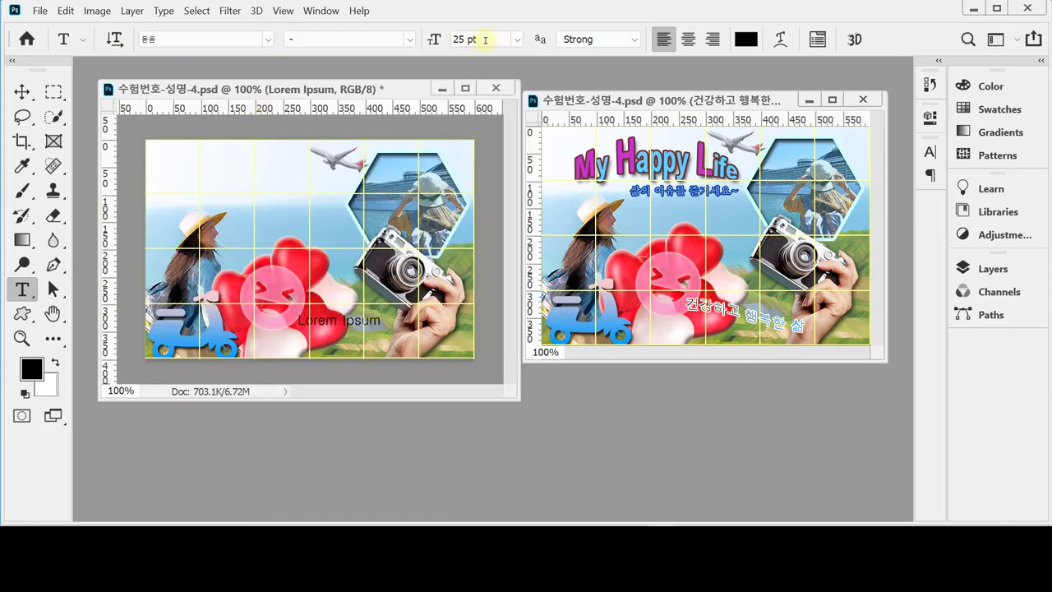
Replace the placeholder text with "건강하고 행복한 삶" and move it slightly down and to the left beneath the laughing face
left_click(355, 322)
key("ctrl+a")
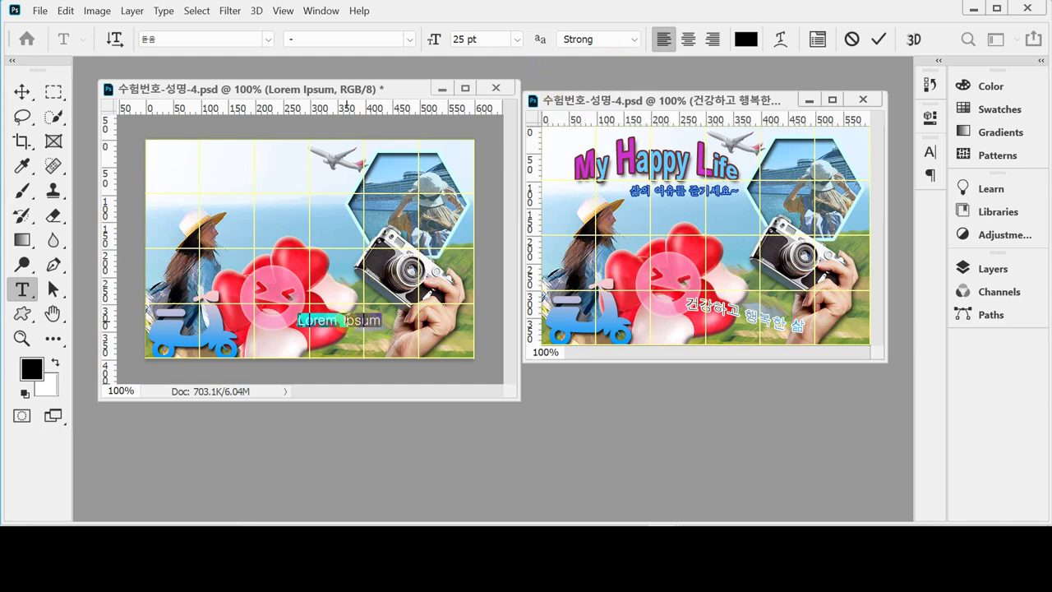
key("BackSpace")
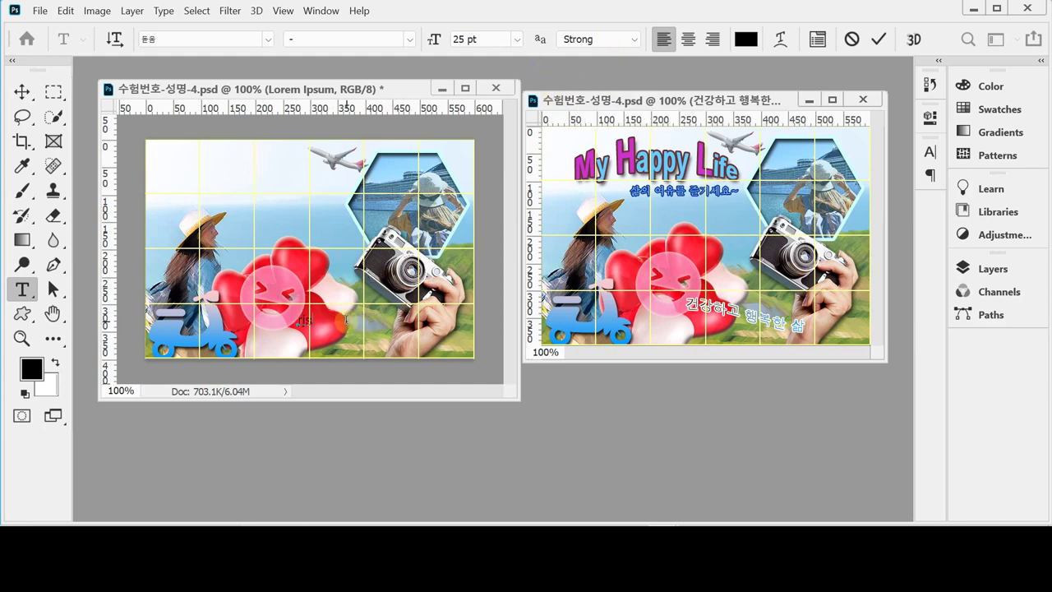
type("건강하고 행복하")
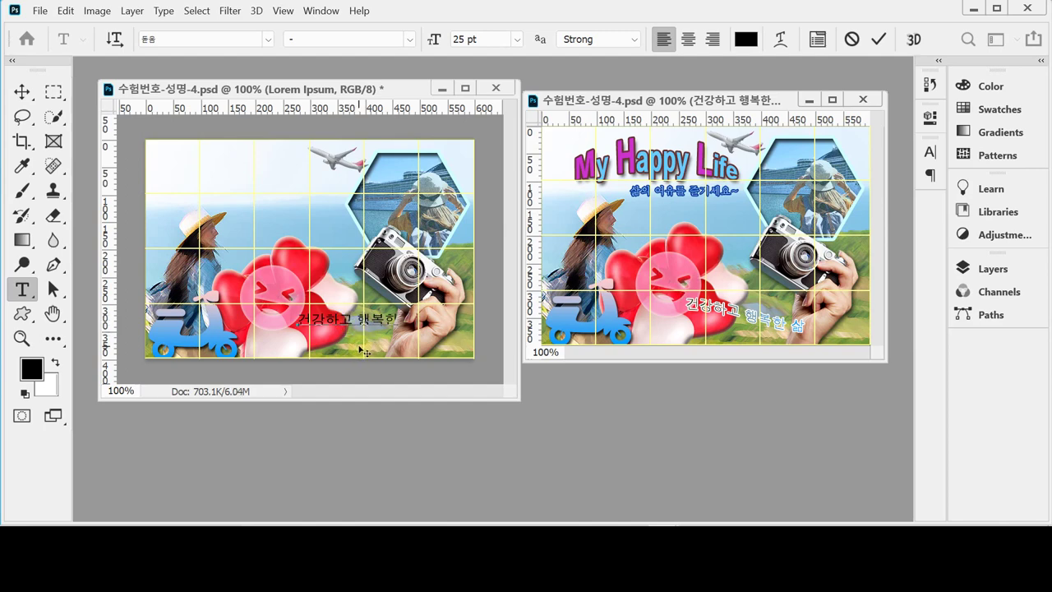
type("ㄴ 삶")
left_click_drag(362, 351, 335, 357)
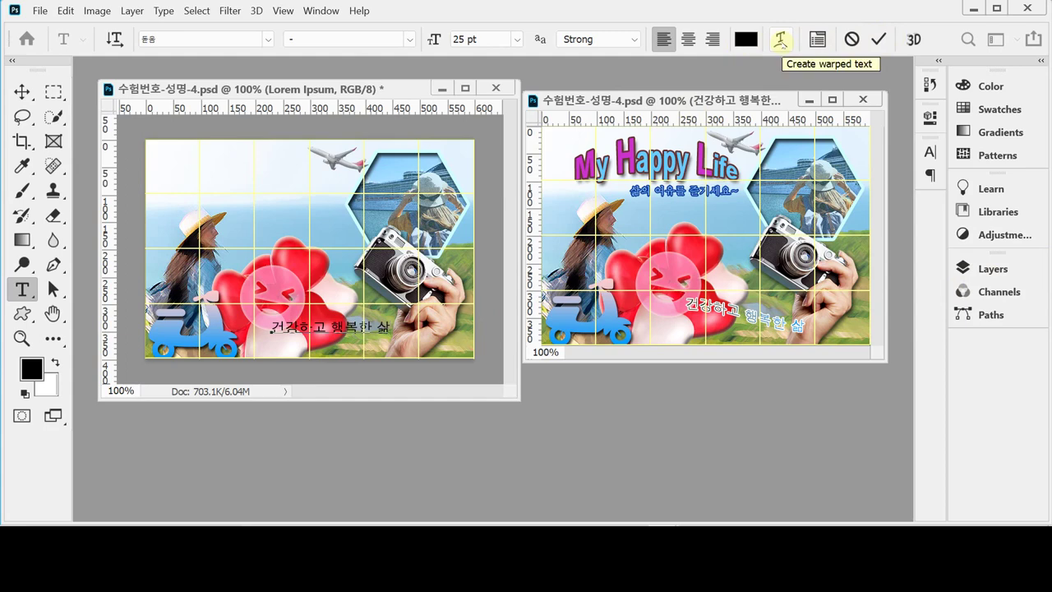
Warp the "건강하고 행복한 삶" text with the horizontal Rise style
left_click(781, 43)
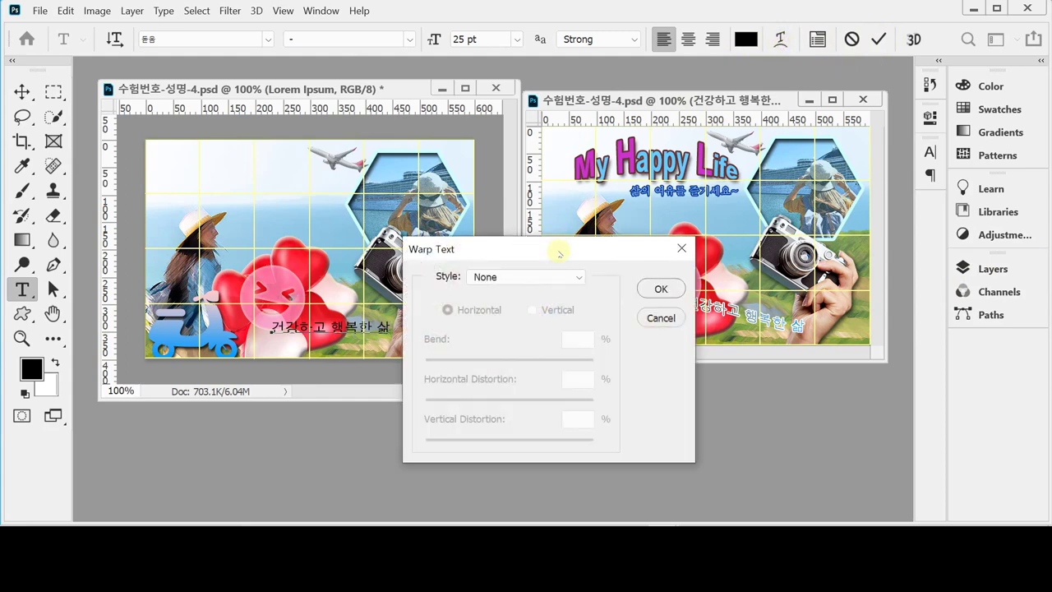
left_click_drag(559, 256, 501, 83)
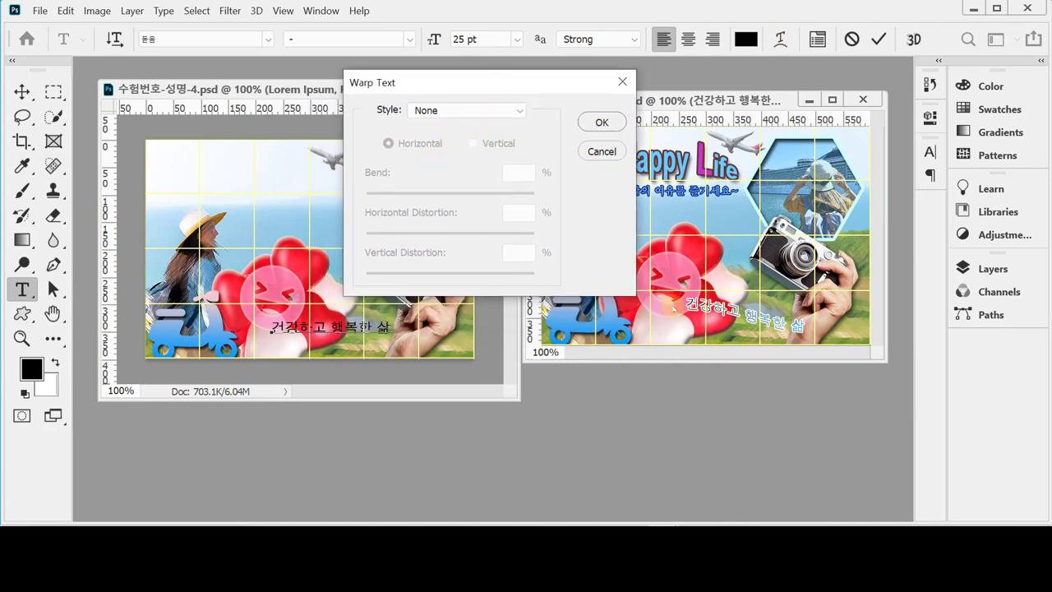
left_click(482, 110)
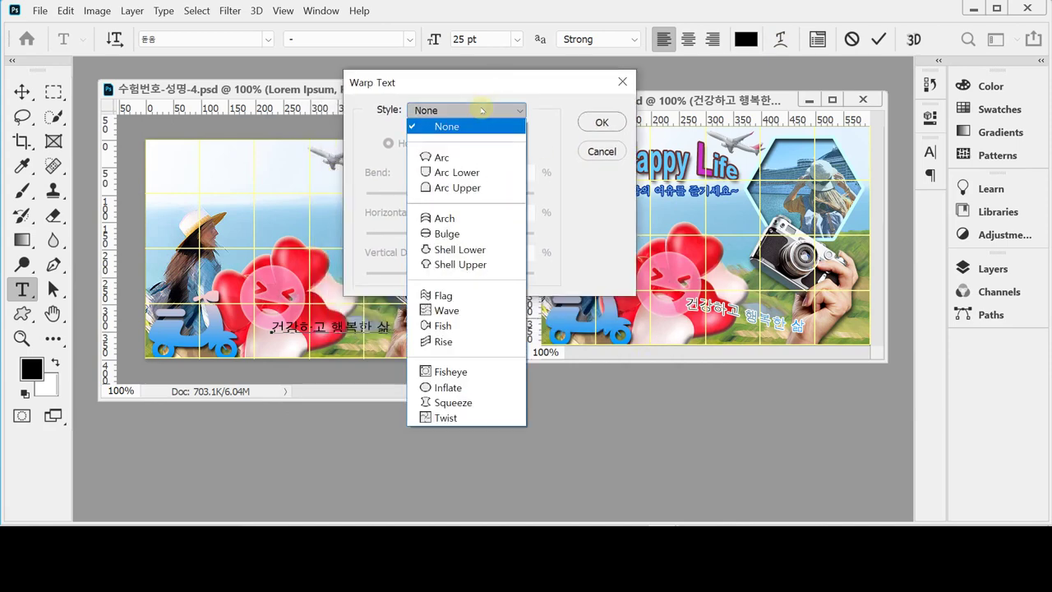
left_click(469, 295)
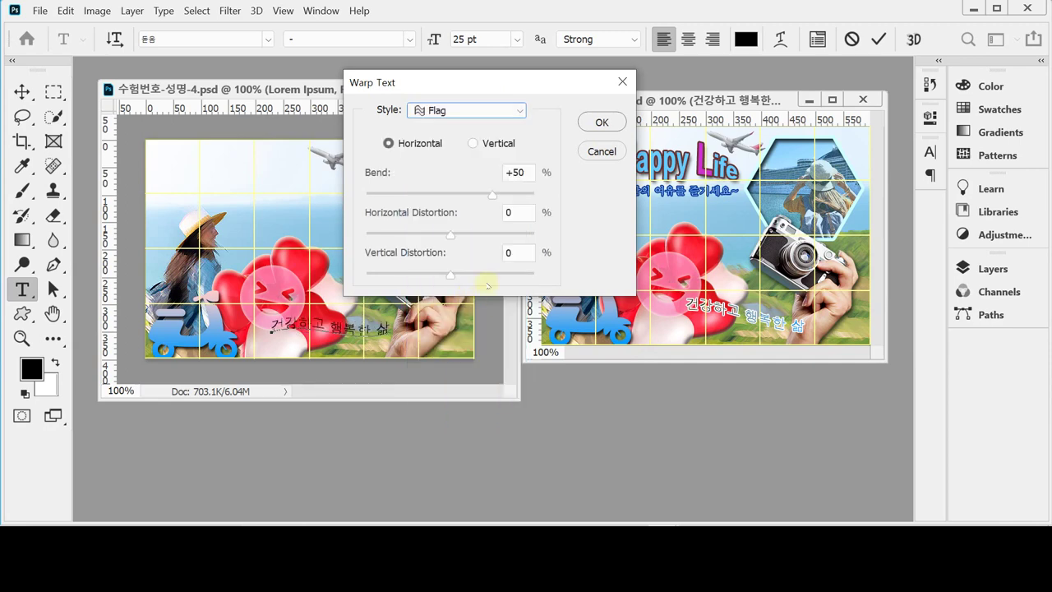
left_click(471, 110)
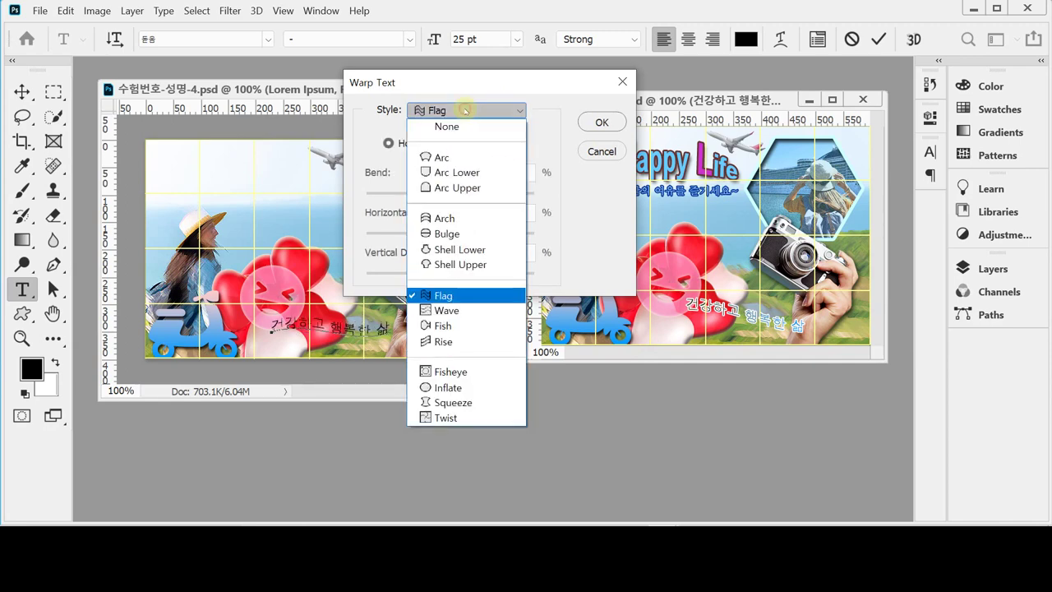
left_click(460, 340)
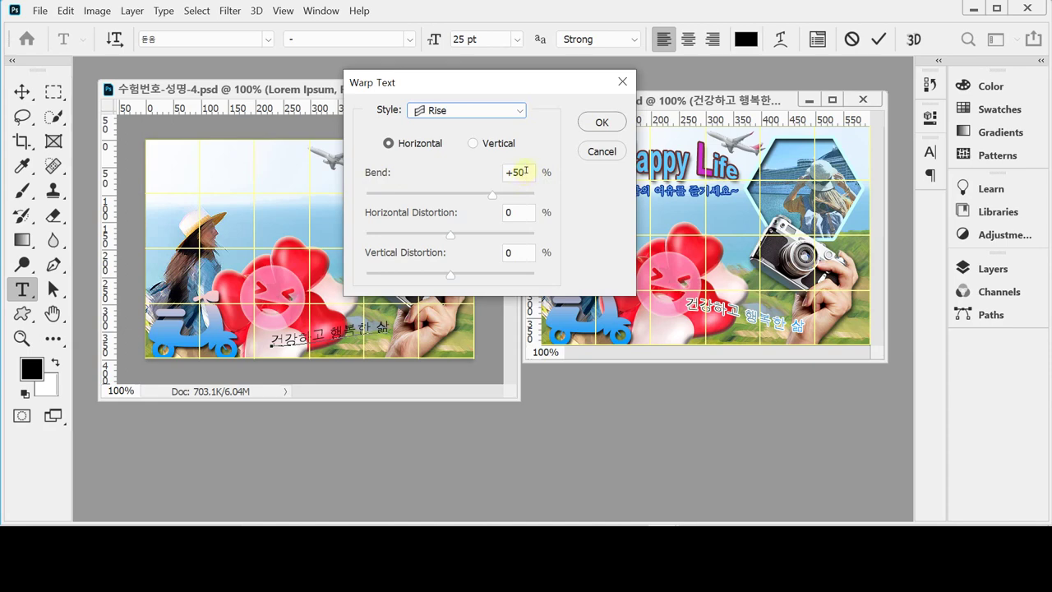
Set the Rise warp's bend to -80% and move the text slightly down and right to match the reference
left_click(402, 195)
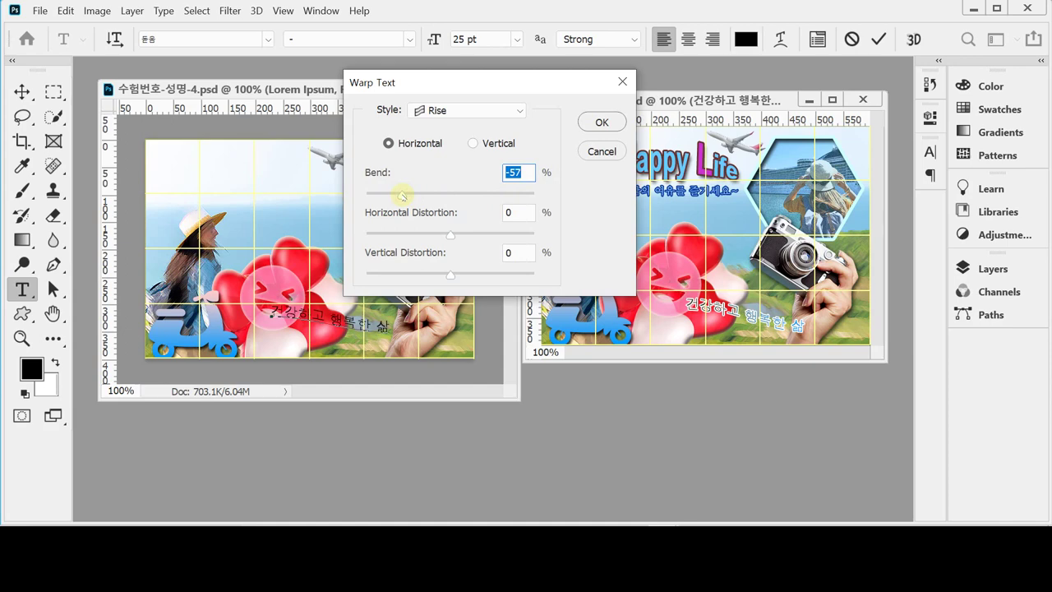
left_click_drag(402, 195, 377, 194)
left_click(512, 172)
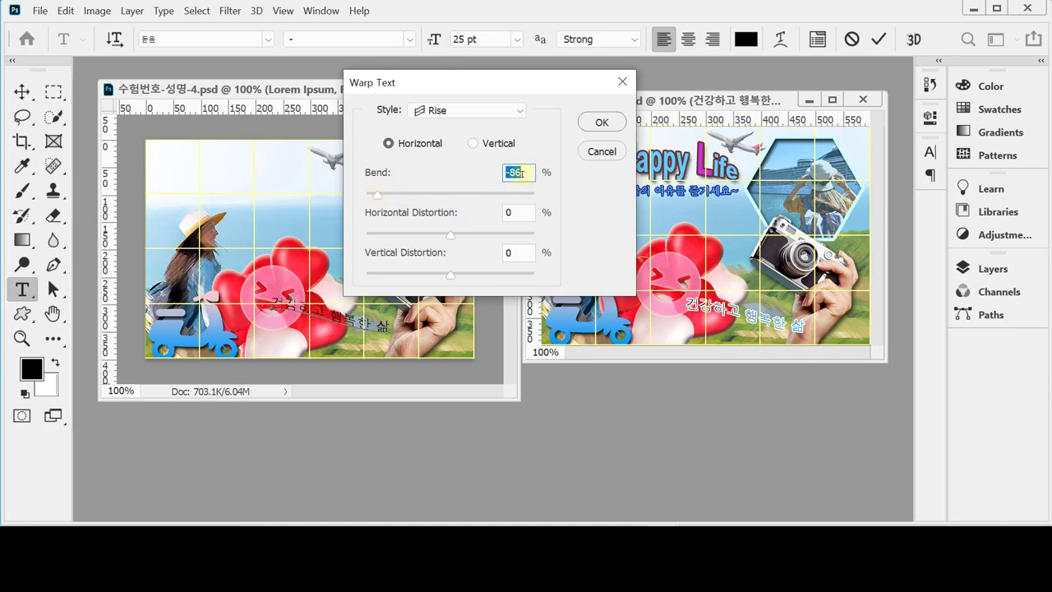
left_click_drag(516, 171, 544, 172)
type("0")
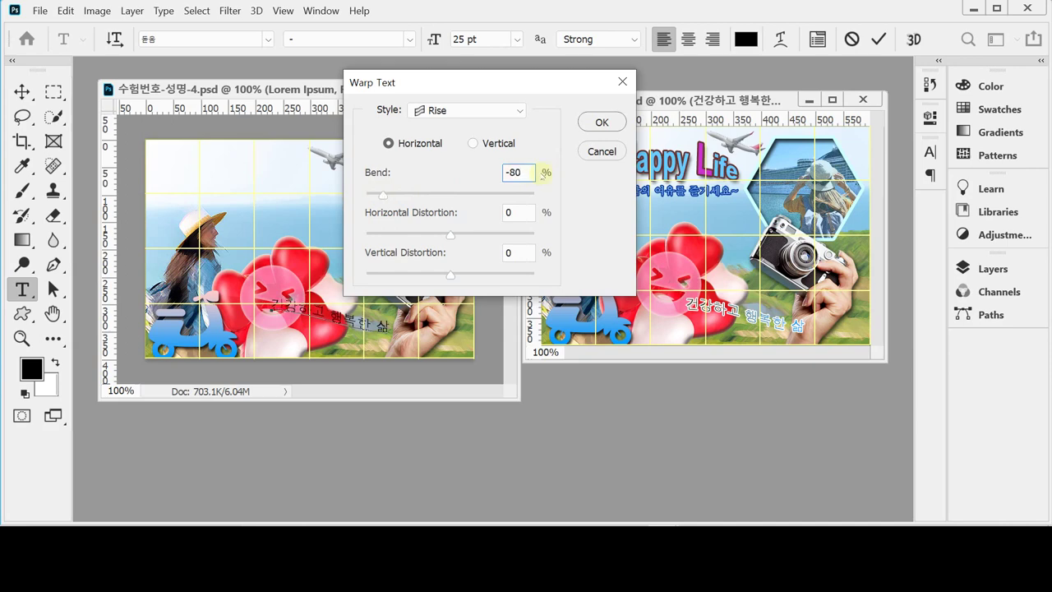
key("Return")
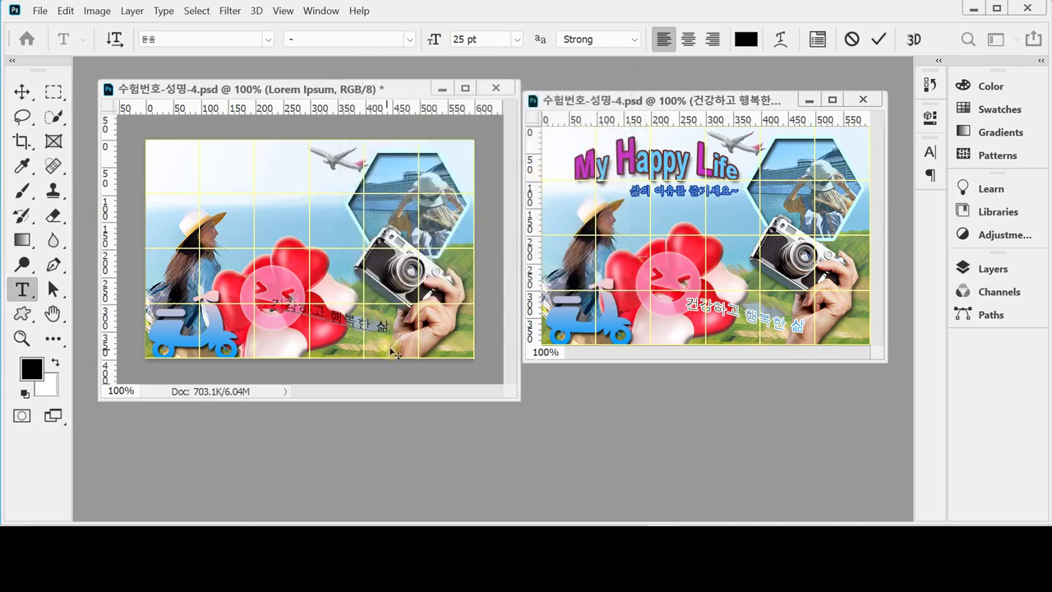
left_click_drag(407, 348, 420, 364)
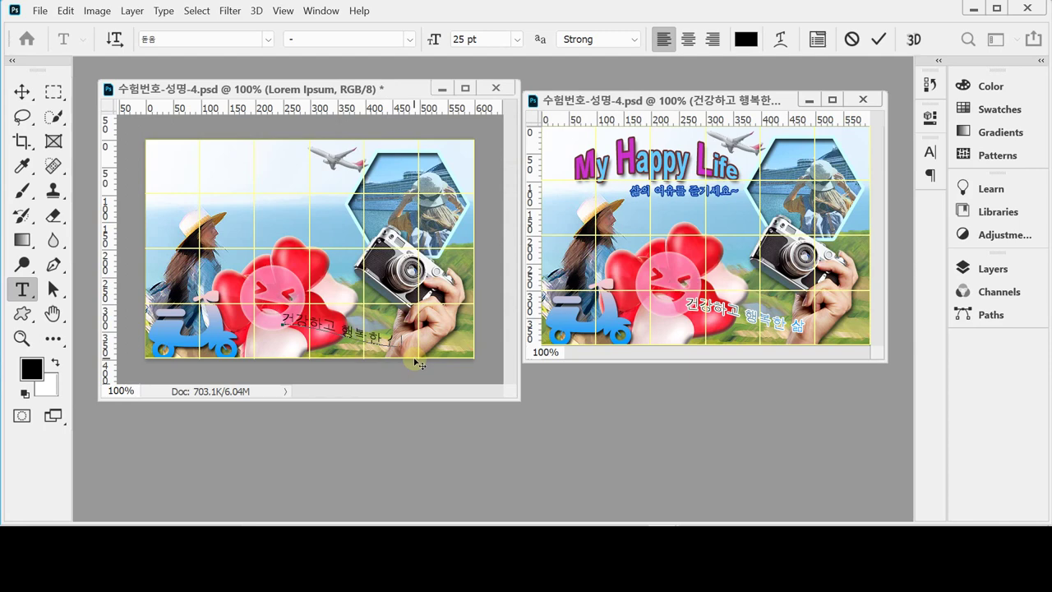
Add a 2 px outside Stroke in white (#ffffff) to the "건강하고 행복한 삶" text layer
left_click(978, 267)
left_click(762, 462)
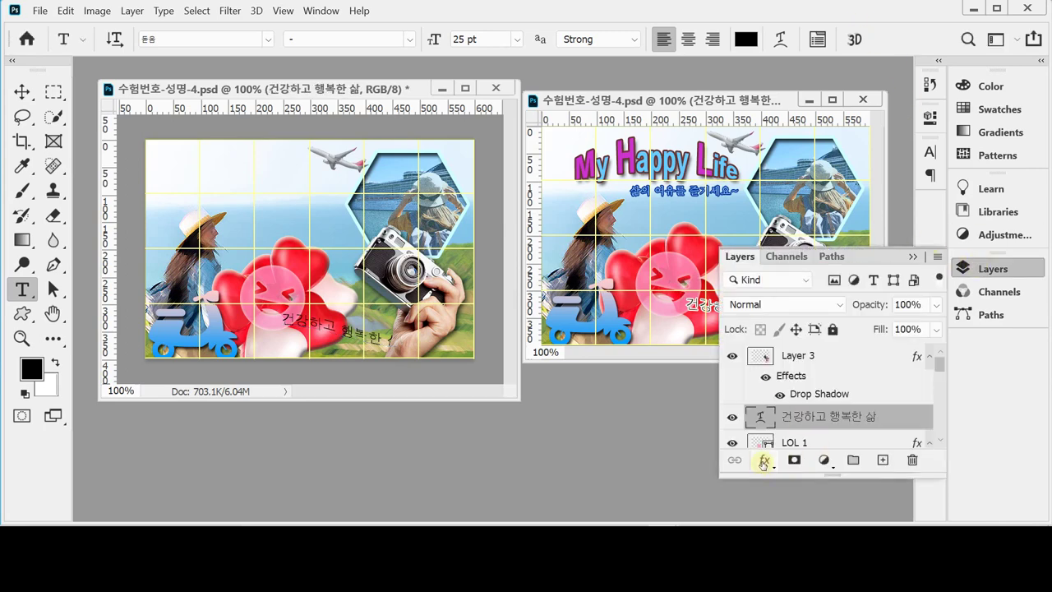
left_click(763, 461)
left_click(796, 338)
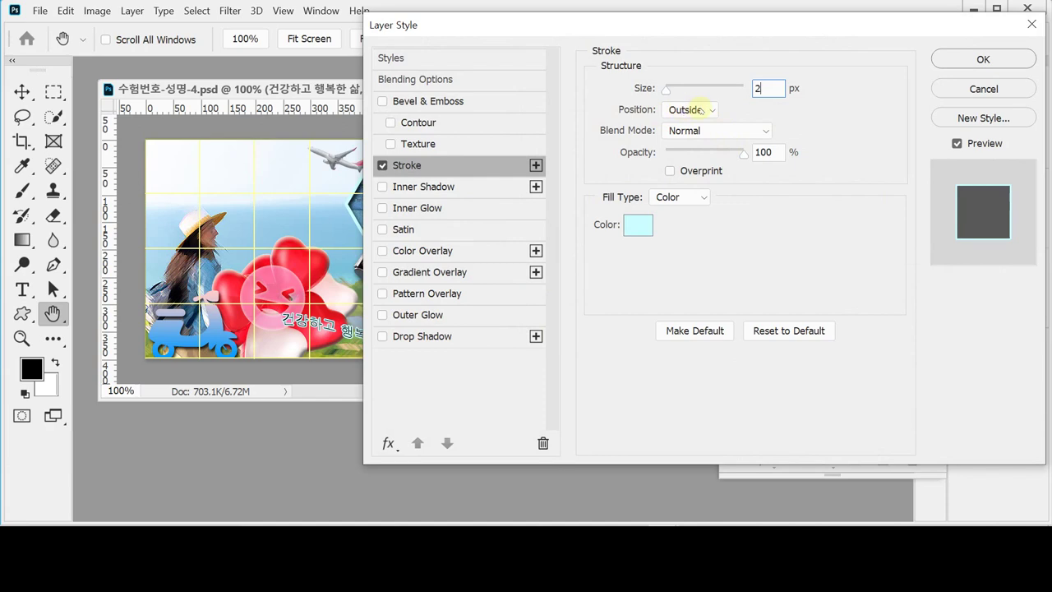
left_click(638, 224)
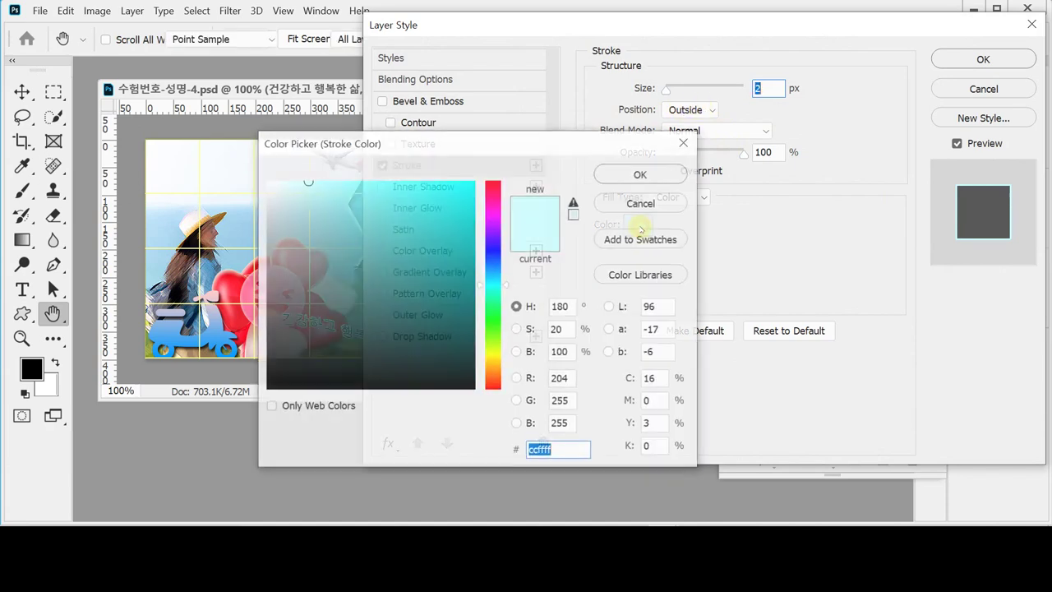
left_click(258, 171)
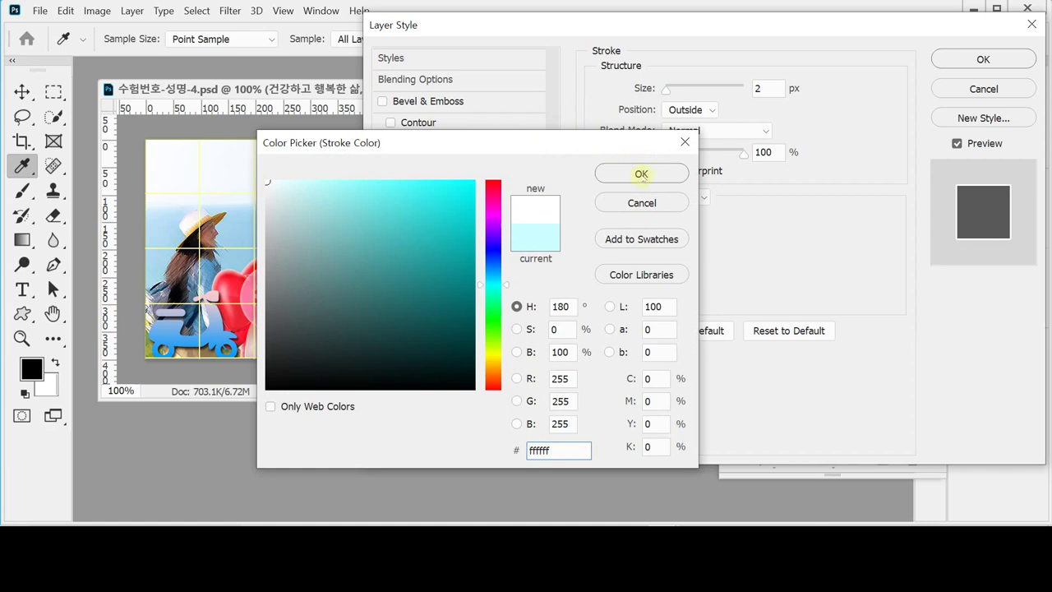
left_click(641, 174)
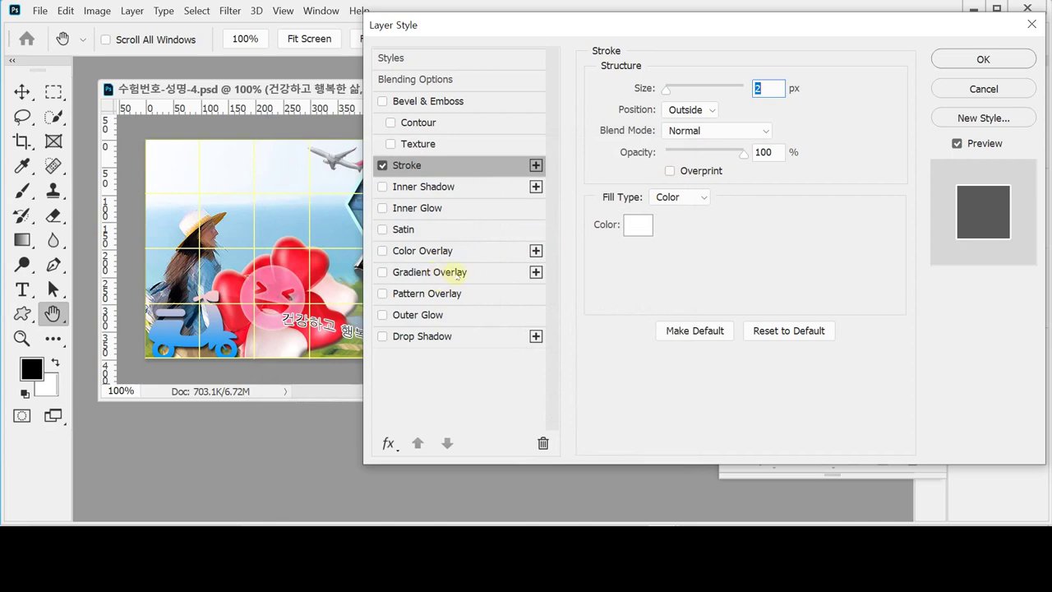
Add a Gradient Overlay to the "건강하고 행복한 삶" text layer and open its gradient for editing
left_click(461, 277)
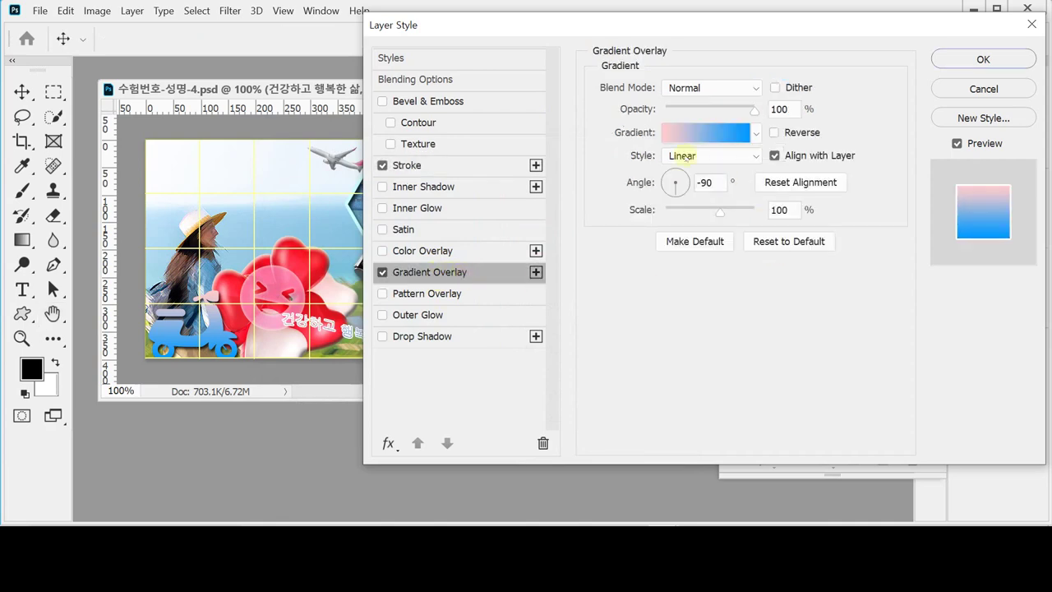
left_click(712, 134)
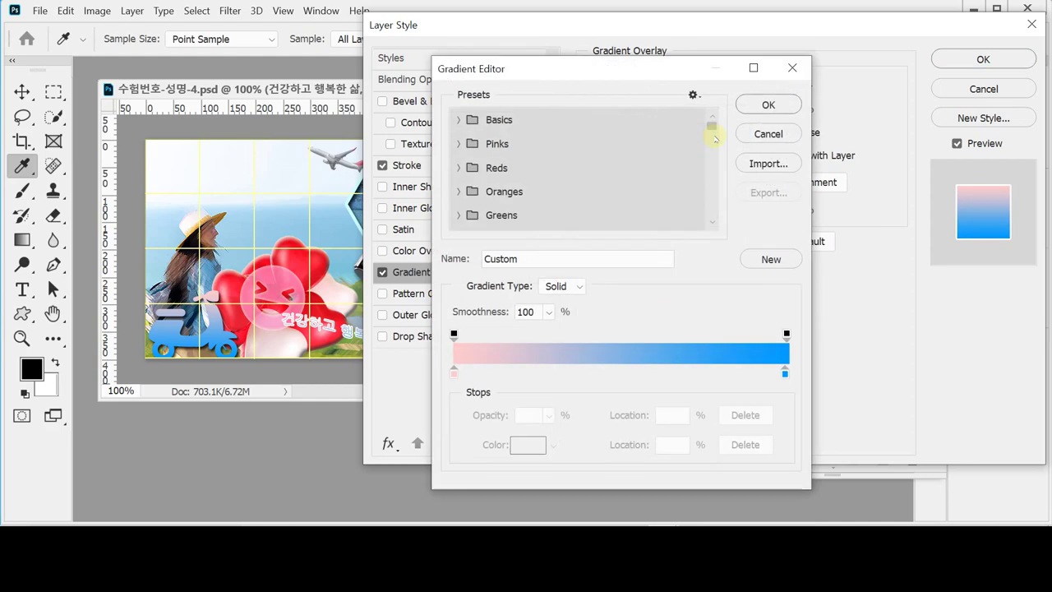
left_click(453, 370)
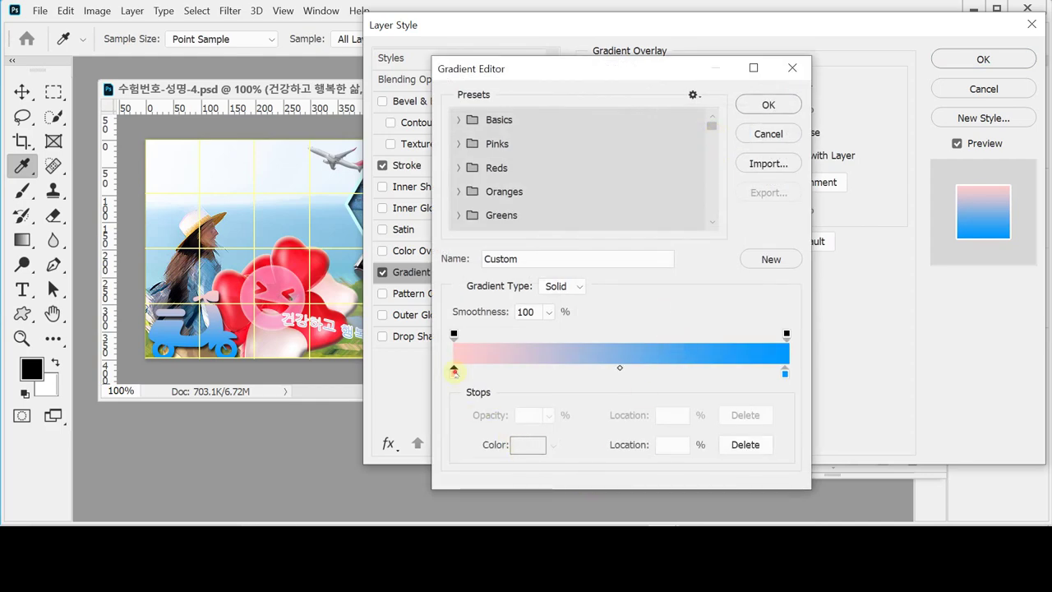
double_click(454, 371)
type("330")
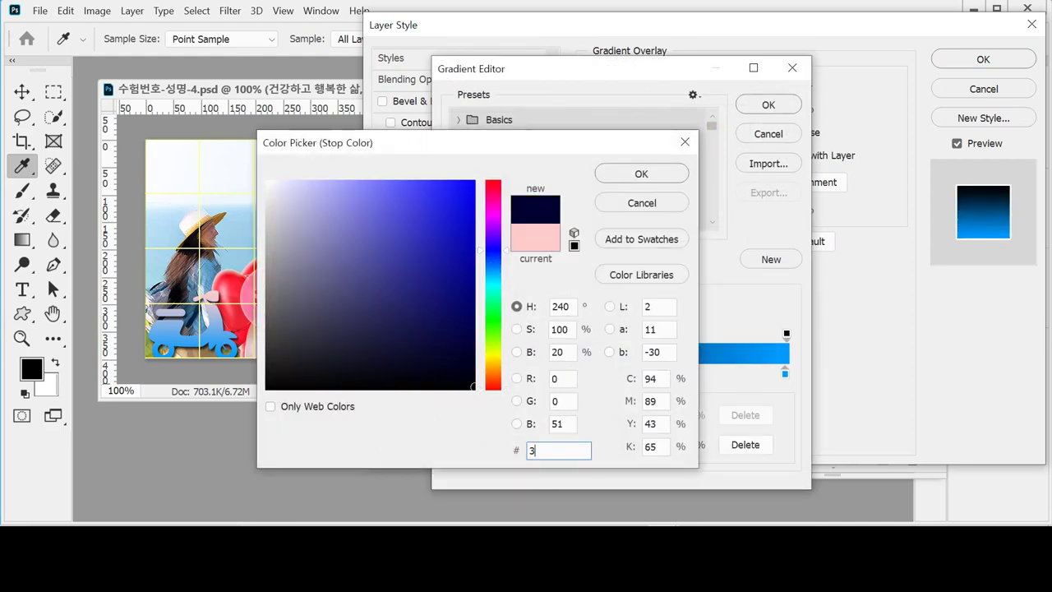
left_click(662, 182)
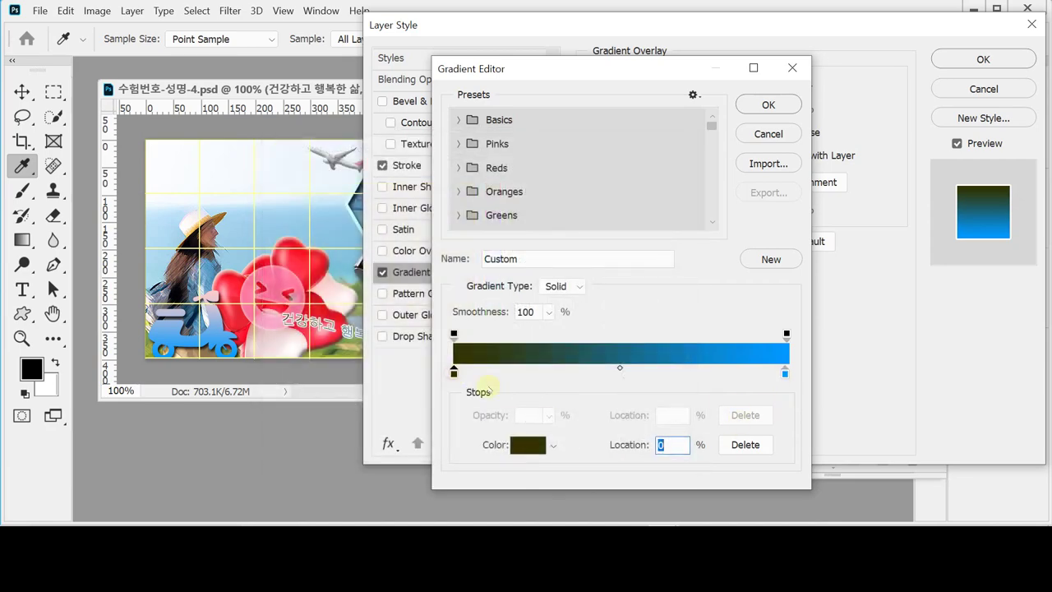
Set the starting color stop of the text's gradient overlay to #003
double_click(453, 372)
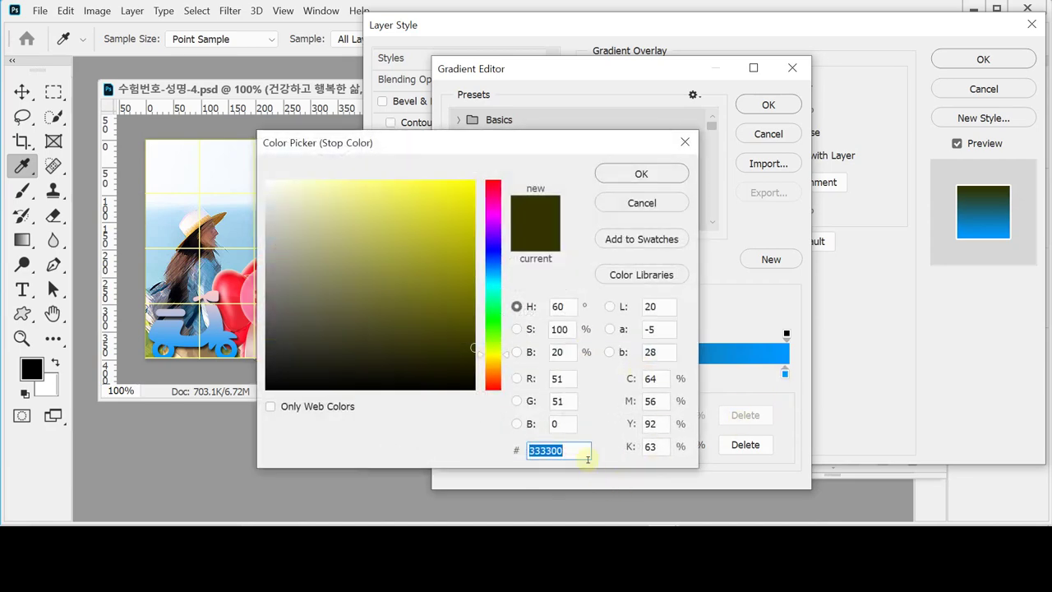
type("003")
key("Return")
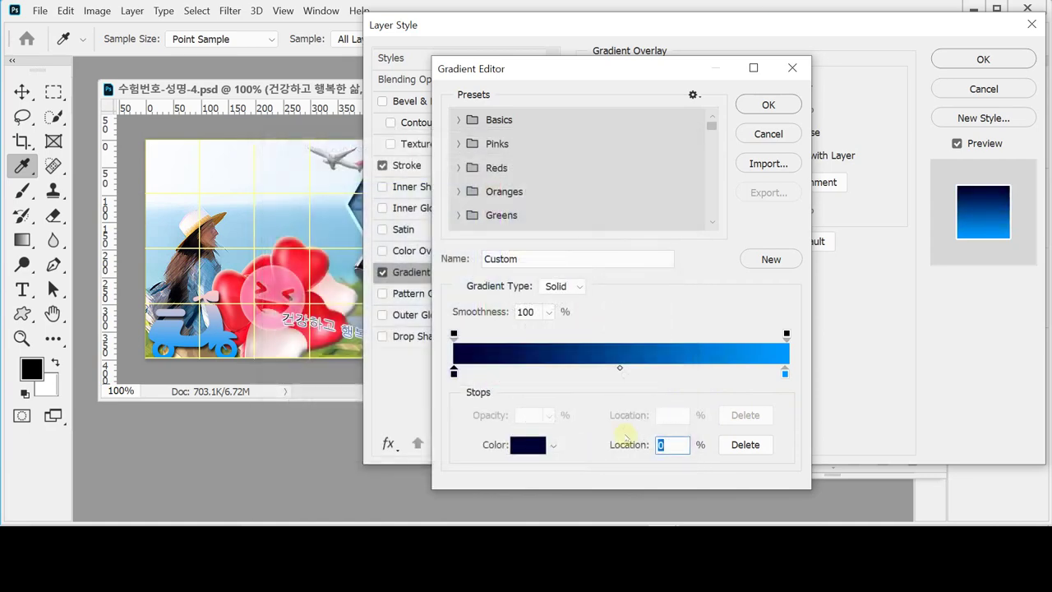
Set the ending color stop of the text's gradient overlay to #09f and accept the gradient
left_click(785, 372)
double_click(785, 371)
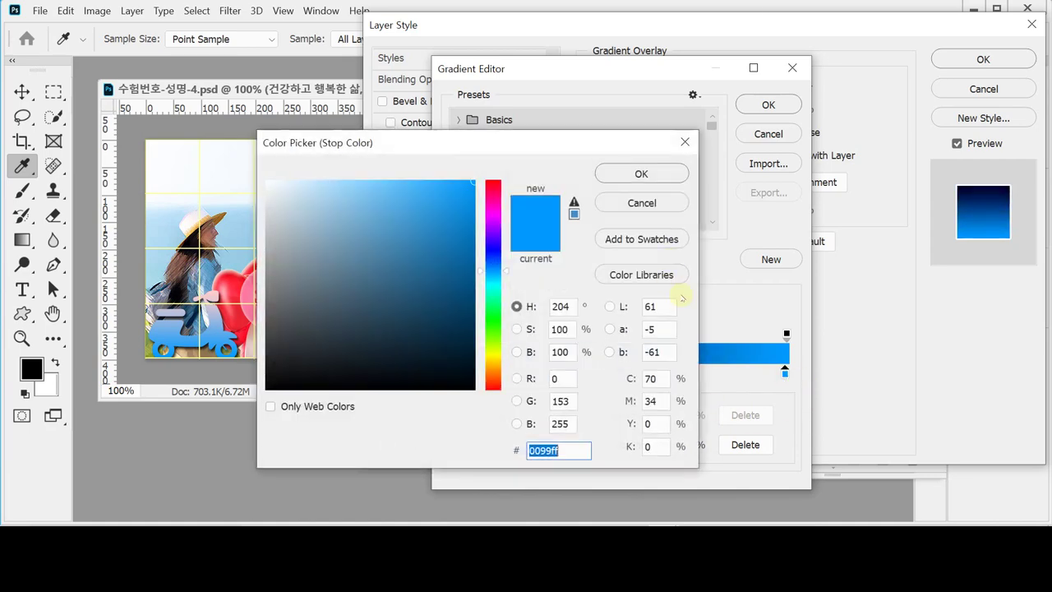
type("09")
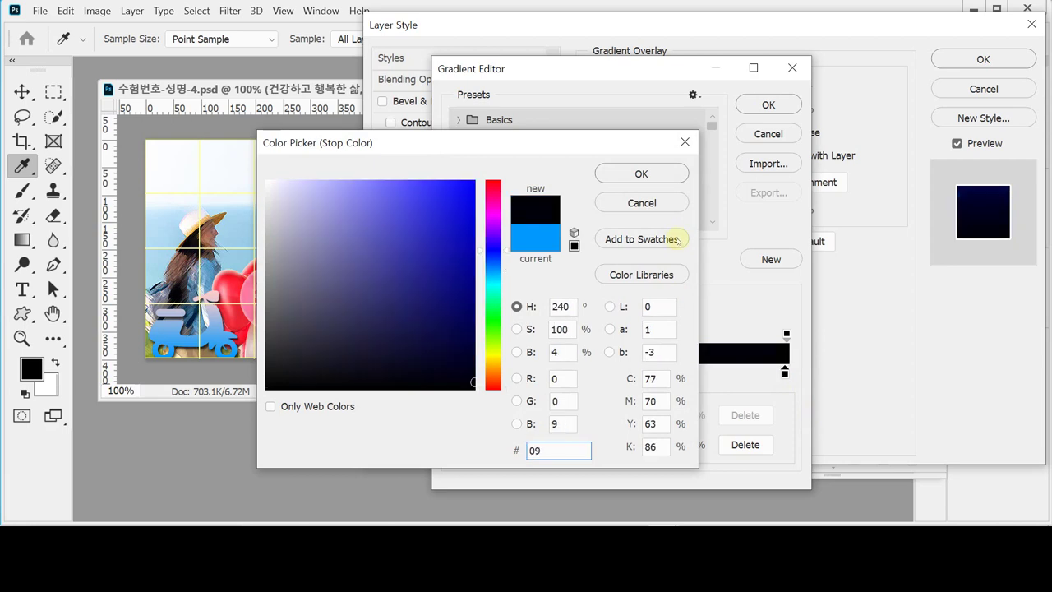
type("f")
key("Home")
type("000")
key("Return")
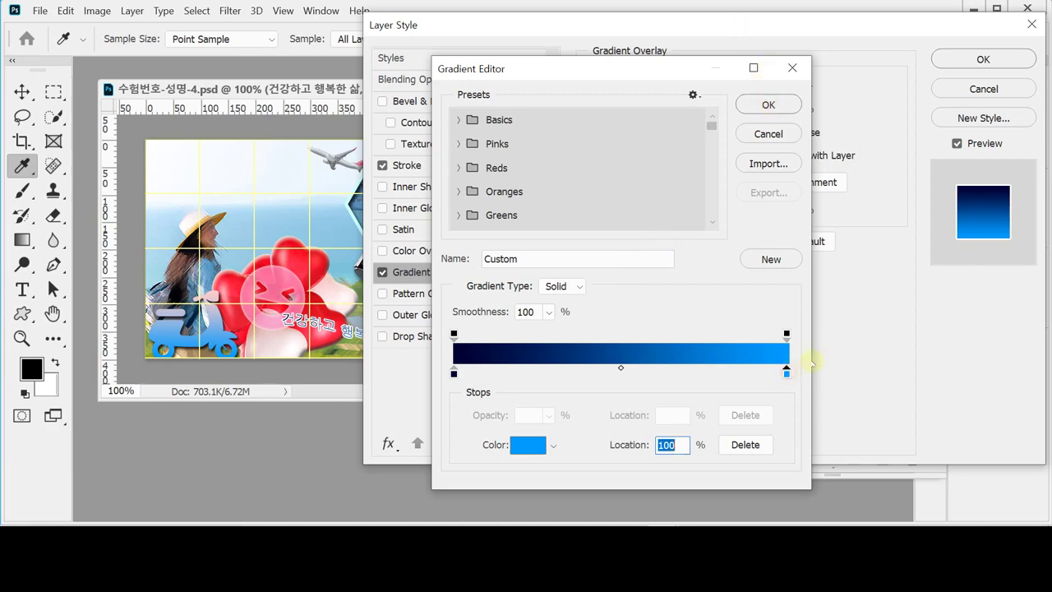
left_click(767, 106)
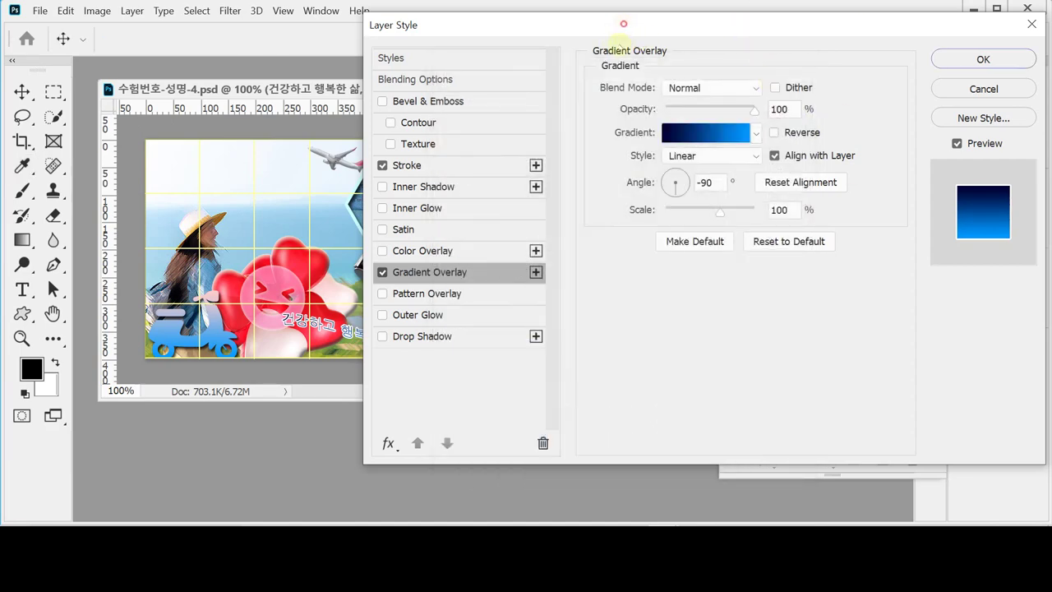
Apply the gradient overlay at an angle of 0° and bring the "건강하고 행복한 삶" text layer above Layer 3
left_click_drag(623, 23, 580, 107)
left_click(678, 266)
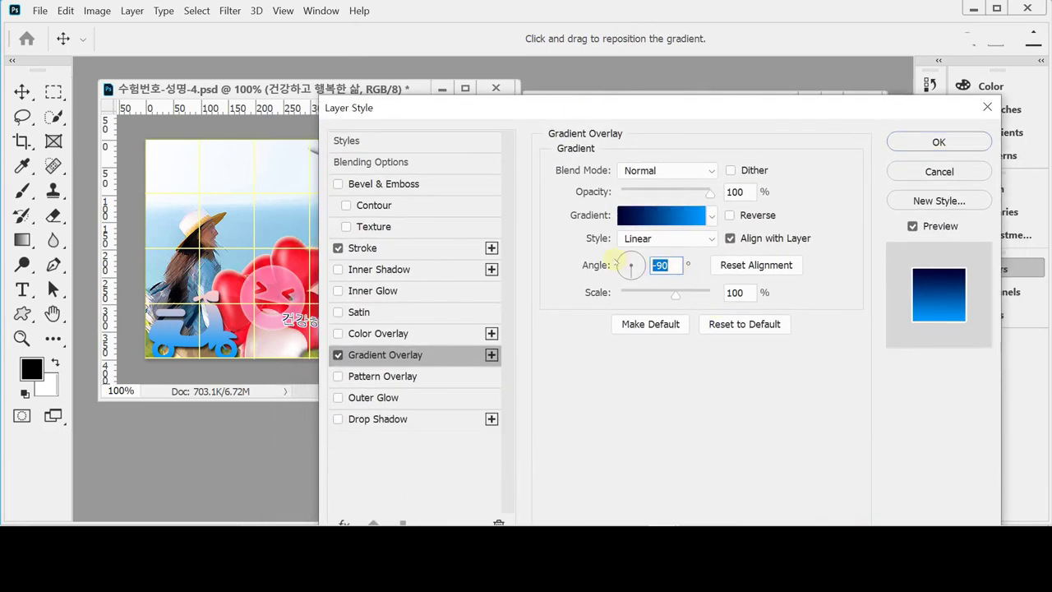
type("0")
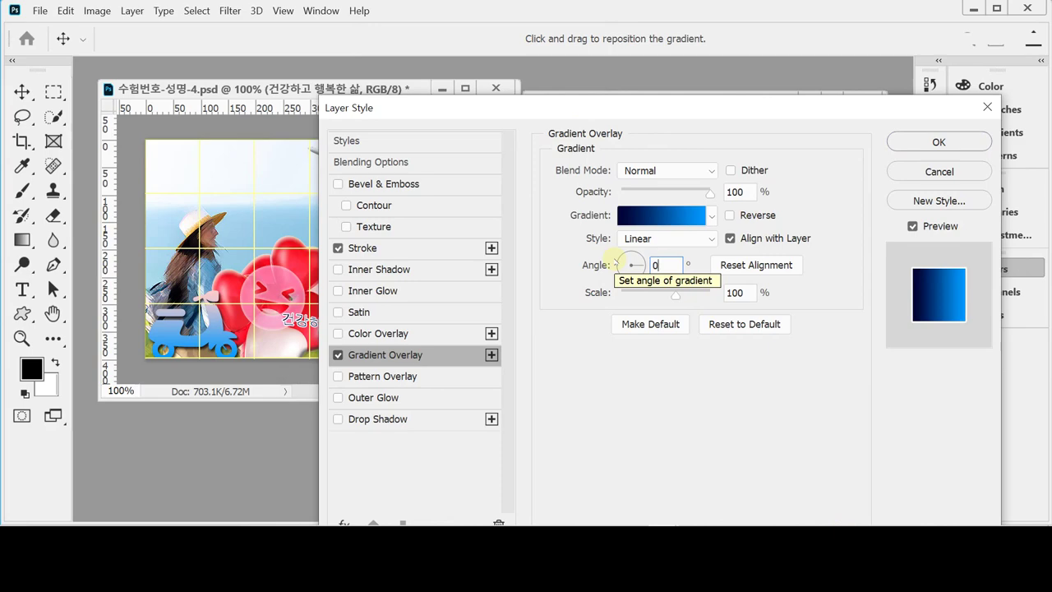
key("Return")
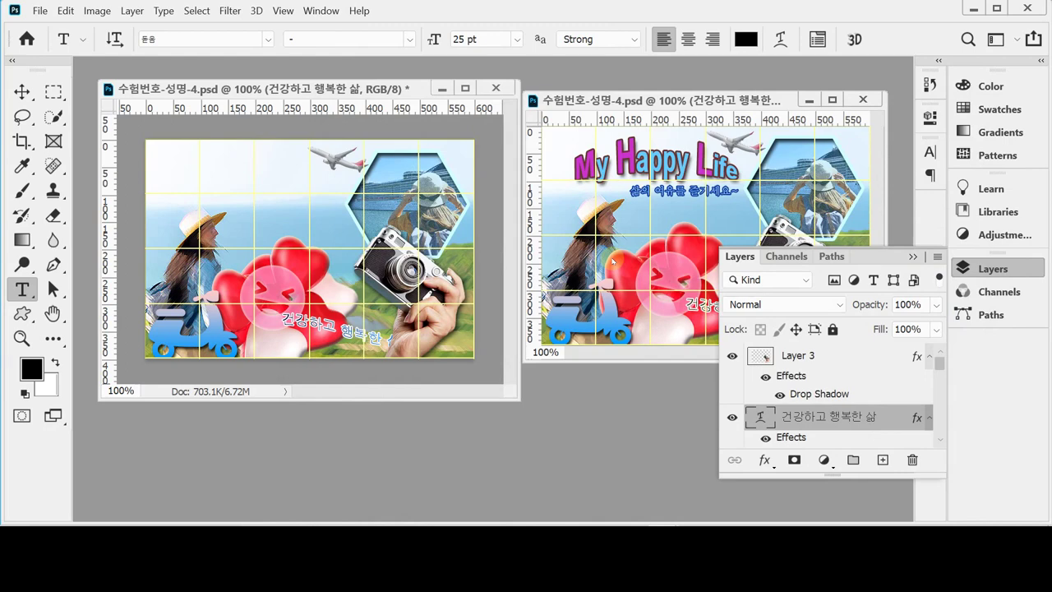
key("ctrl+bracketright")
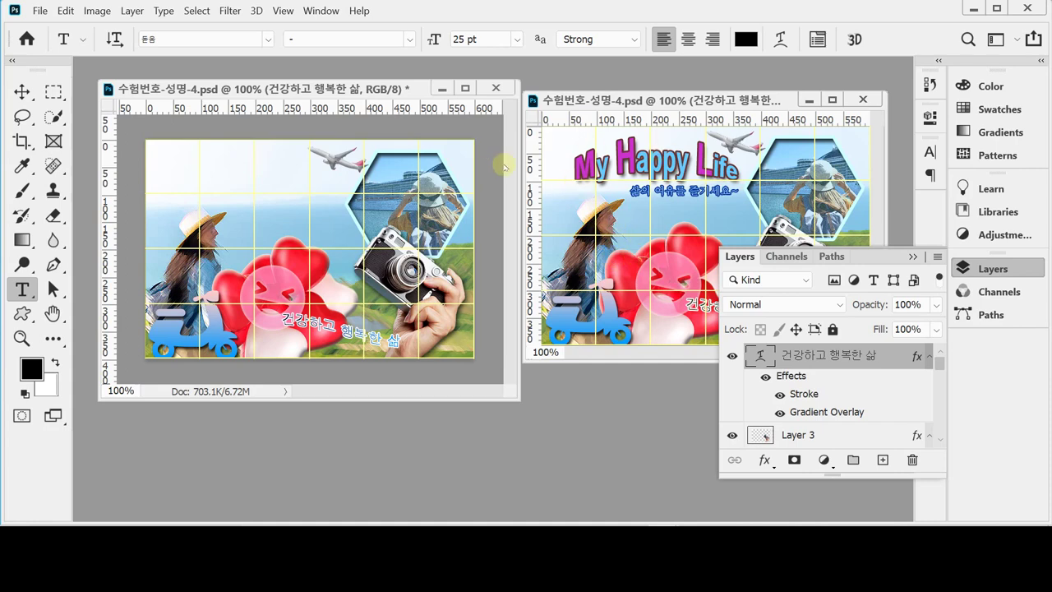
Start a new text layer in the sky above the woman and set its font to Arial Bold
left_click(184, 182)
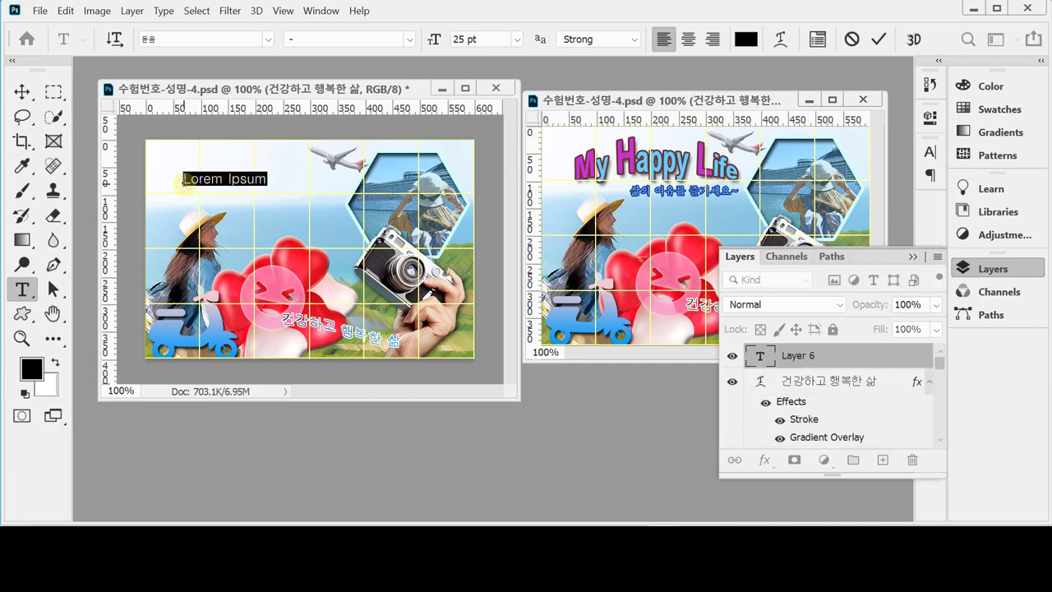
left_click(211, 41)
type("ari")
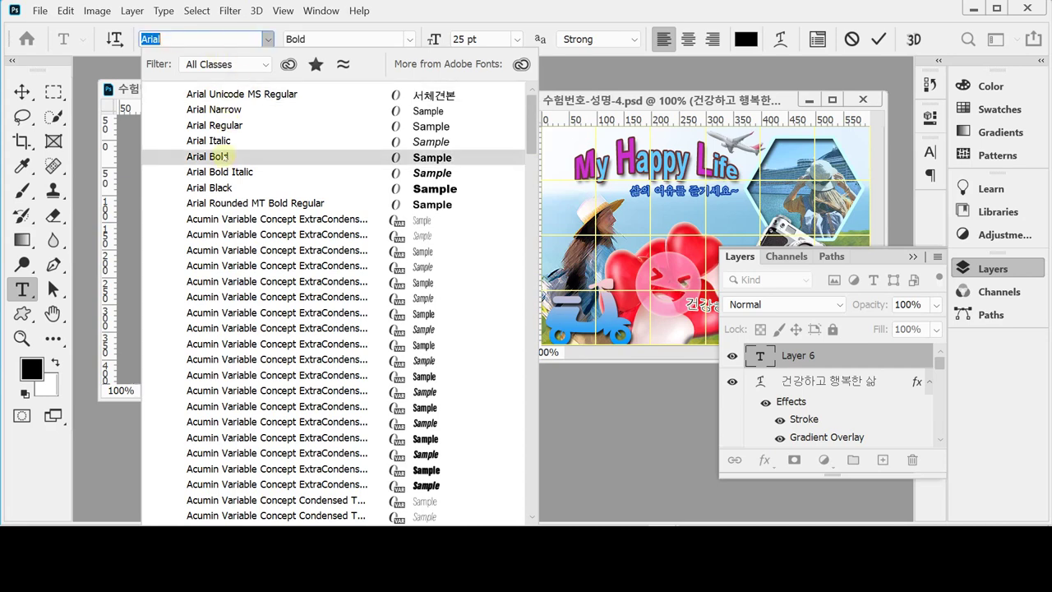
left_click(215, 156)
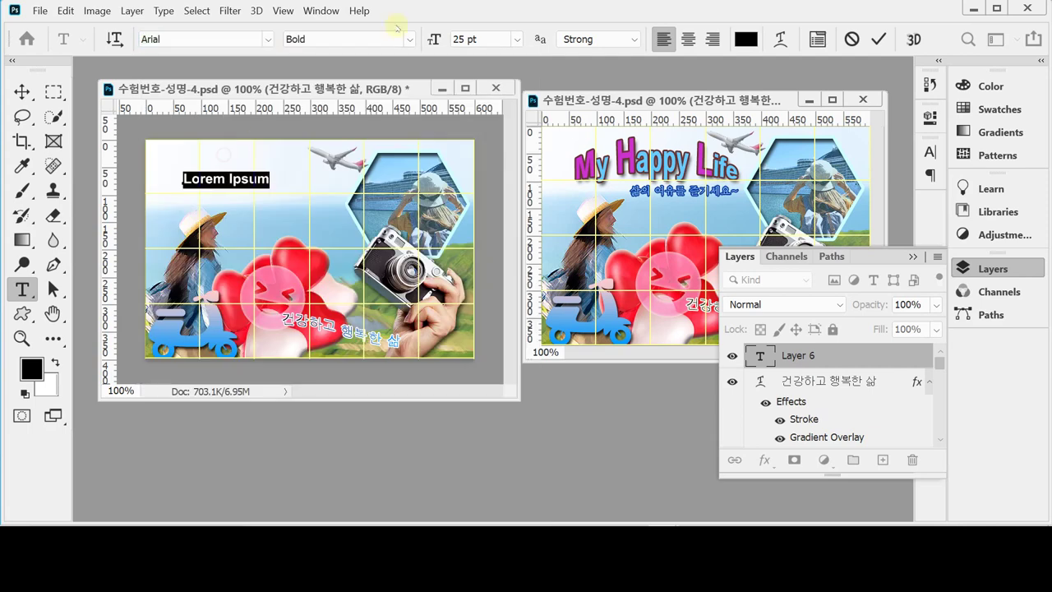
Set the new placeholder text's size to 40 pt
left_click(487, 38)
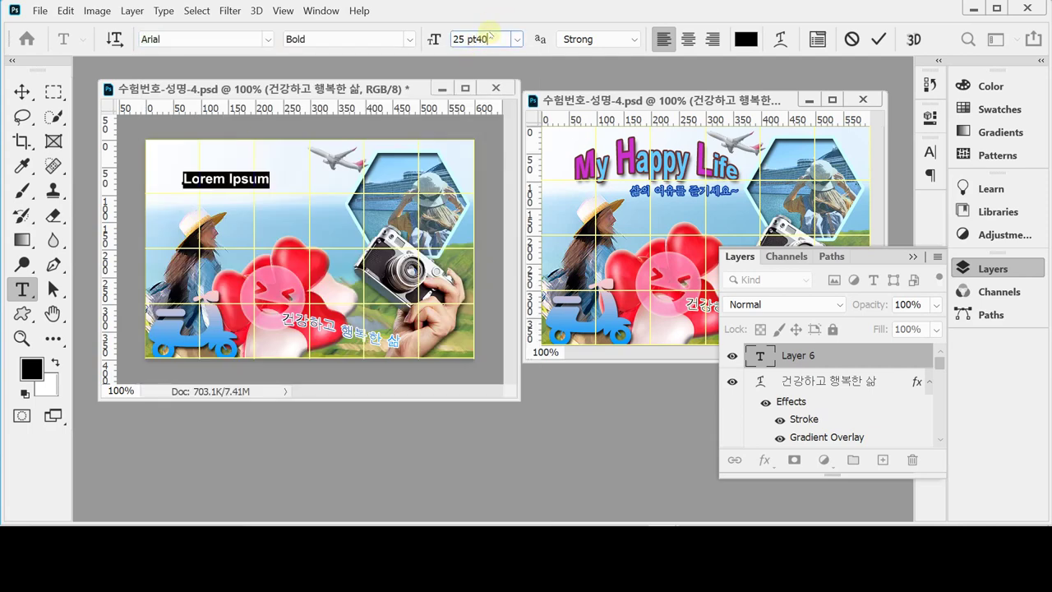
key("Return")
key("Return")
key("ctrl+Return")
left_click(492, 37)
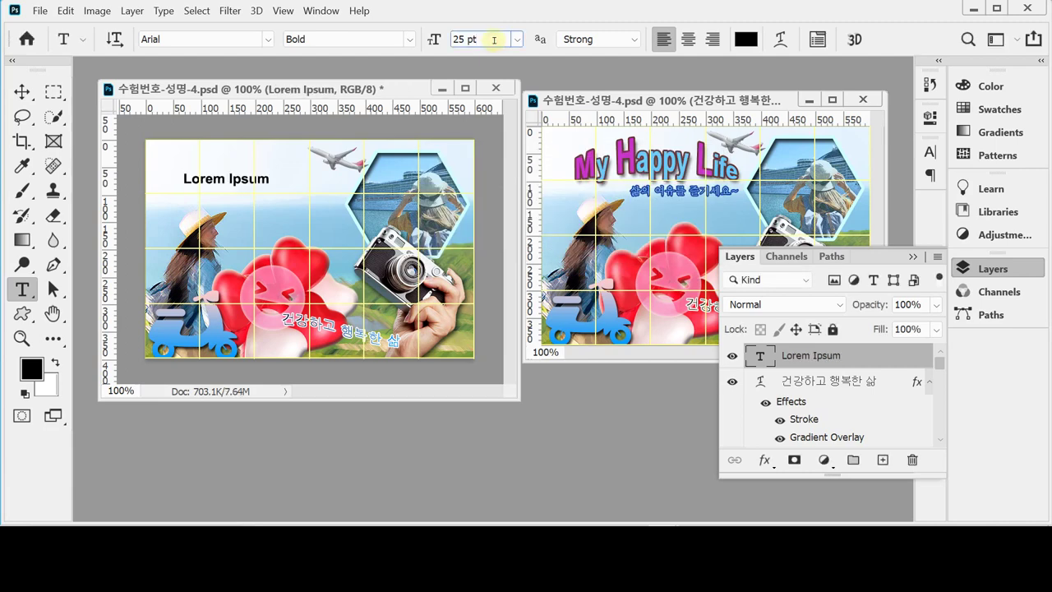
key("BackSpace")
key("BackSpace")
key("BackSpace")
key("BackSpace")
key("BackSpace")
type("40 pt")
key("Return")
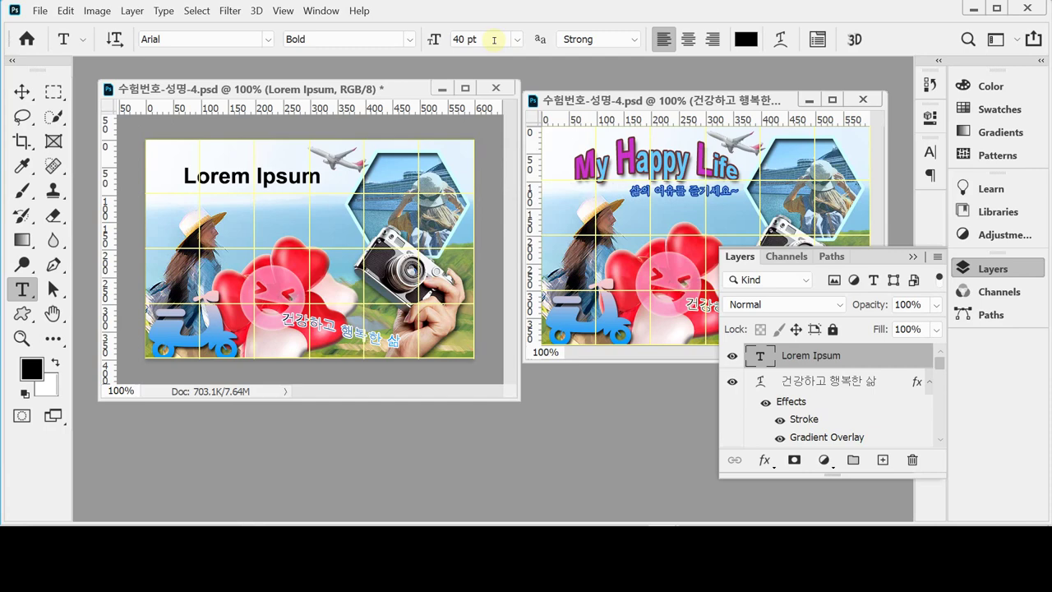
Set the placeholder text's color to #6cf
left_click(745, 40)
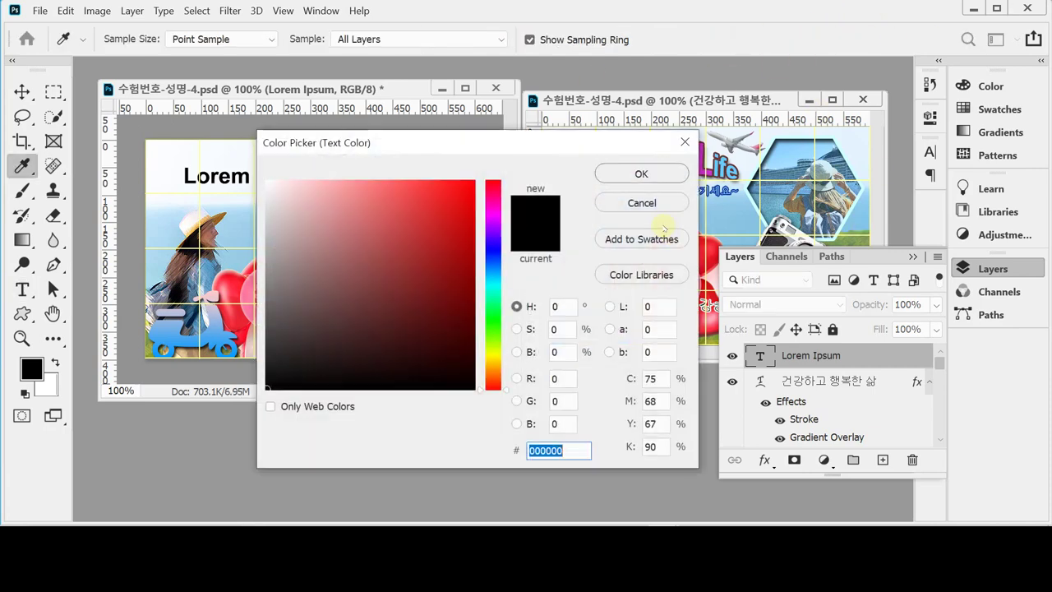
type("6cf")
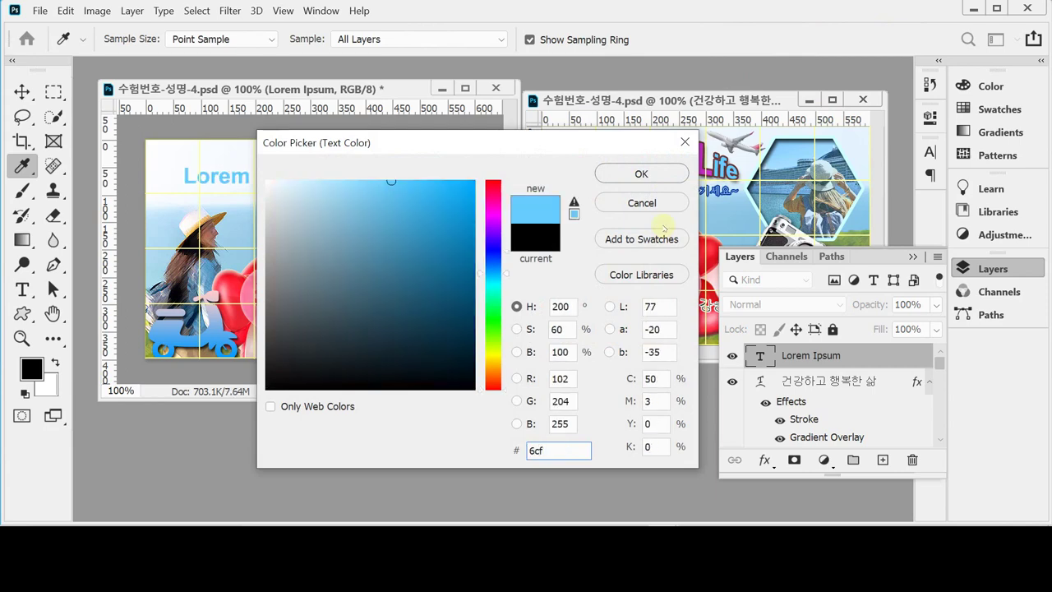
key("Return")
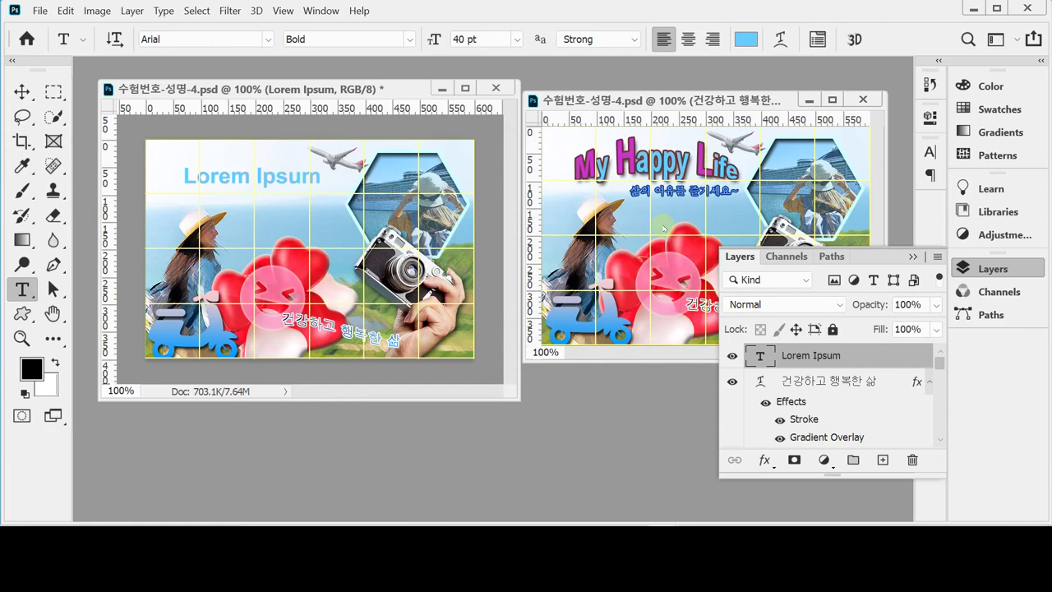
Replace the placeholder text with "My Happy Life" and nudge it slightly down and to the left
left_click(279, 177)
key("ctrl+a")
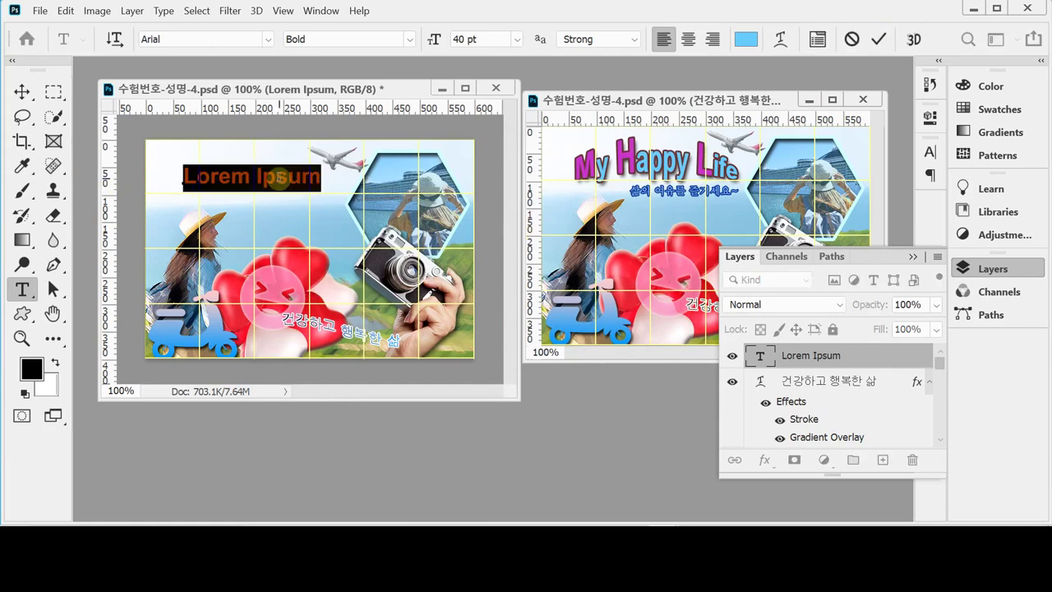
type("My ")
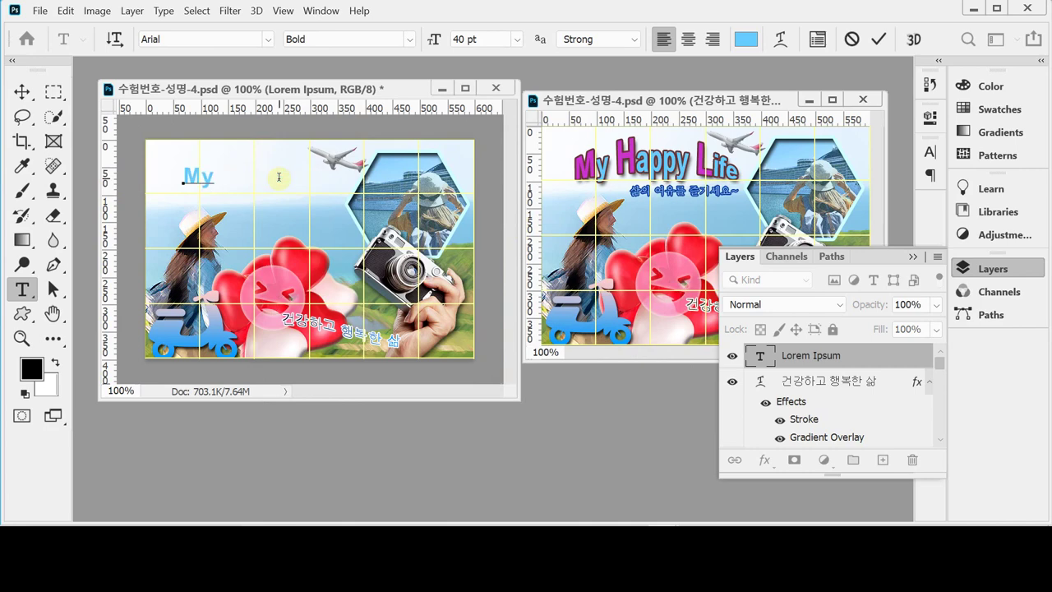
type("Happ")
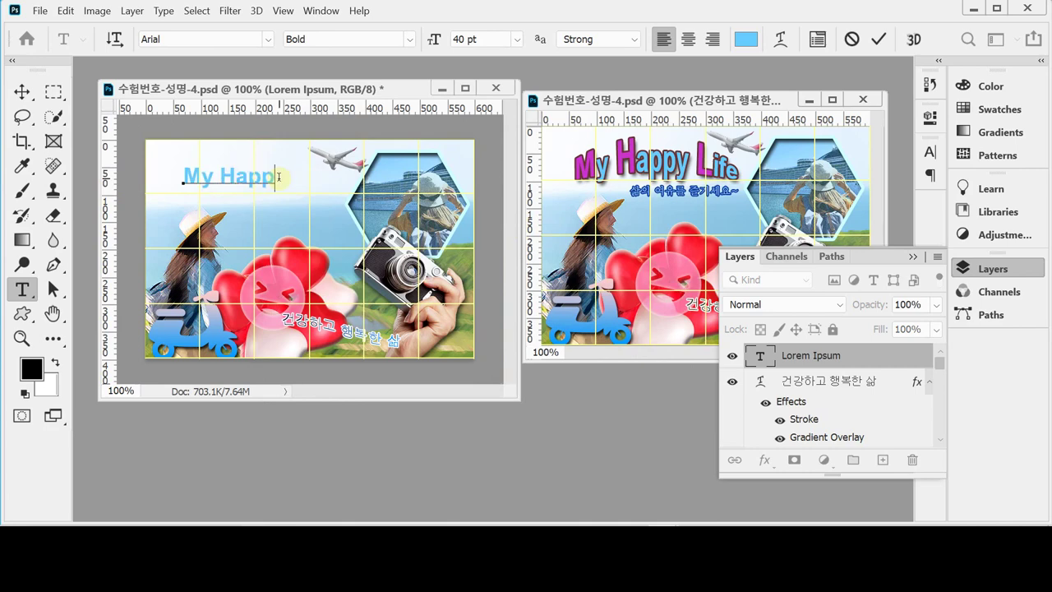
type("y Life")
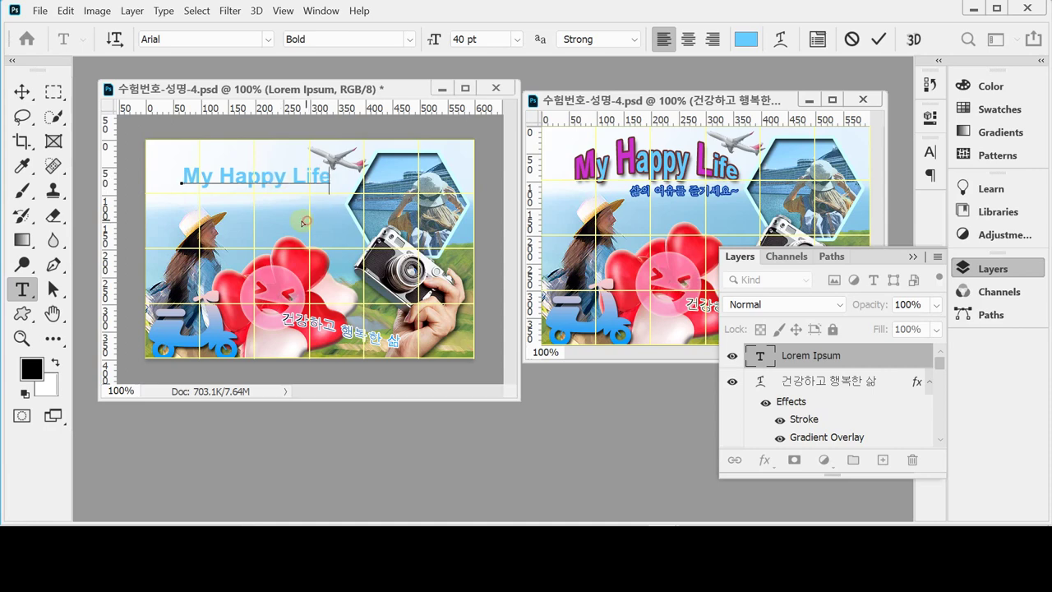
left_click_drag(306, 222, 303, 225)
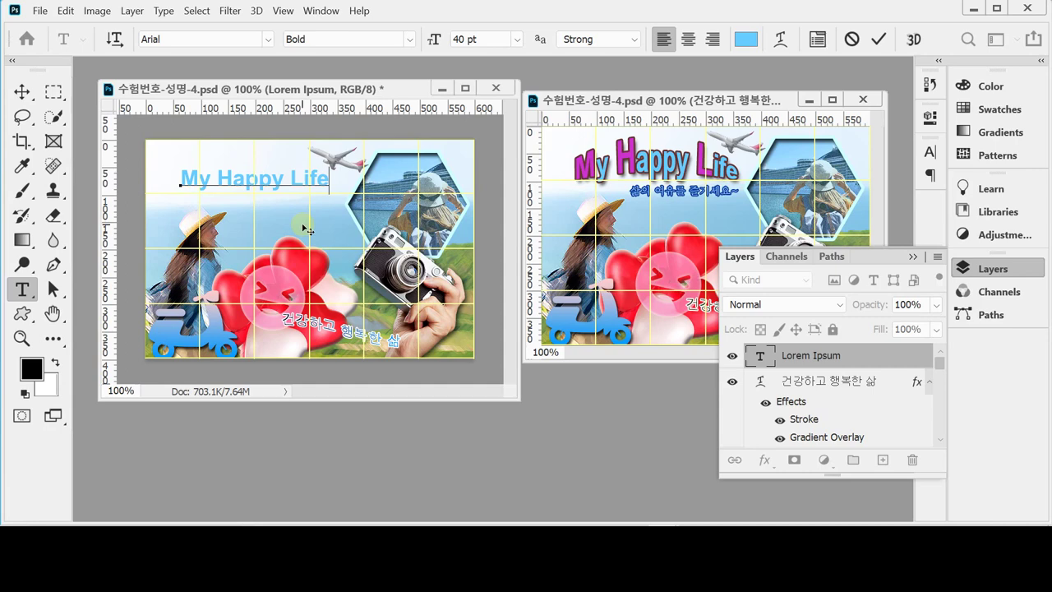
Set the size of the letter "M" in "My Happy Life" to 50 pt
left_click_drag(199, 180, 181, 180)
double_click(471, 40)
type("50")
key("Return")
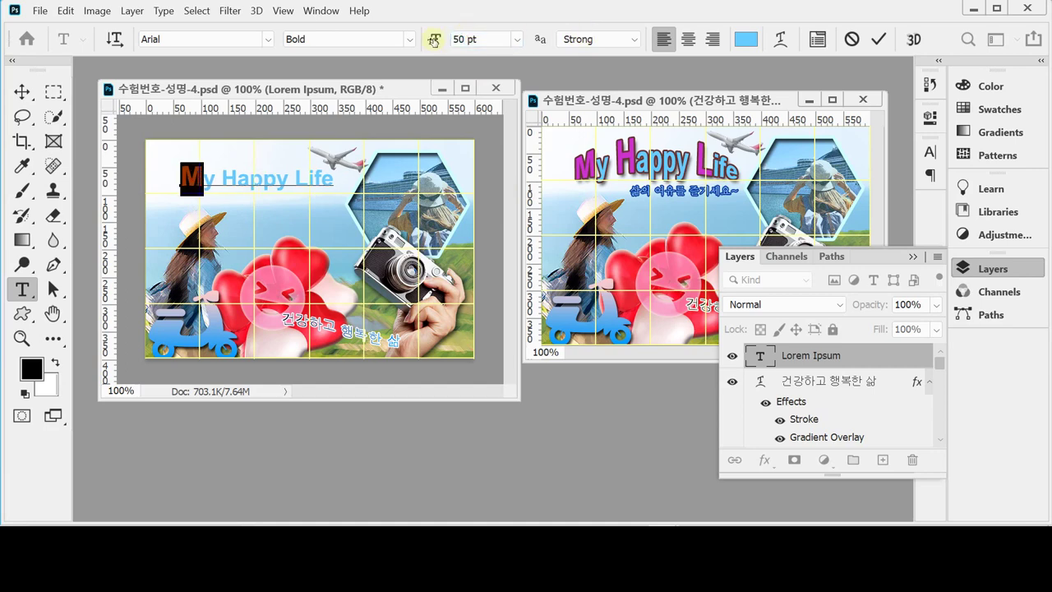
Color the letter "M" #c3c and copy the color code for reuse
left_click(746, 39)
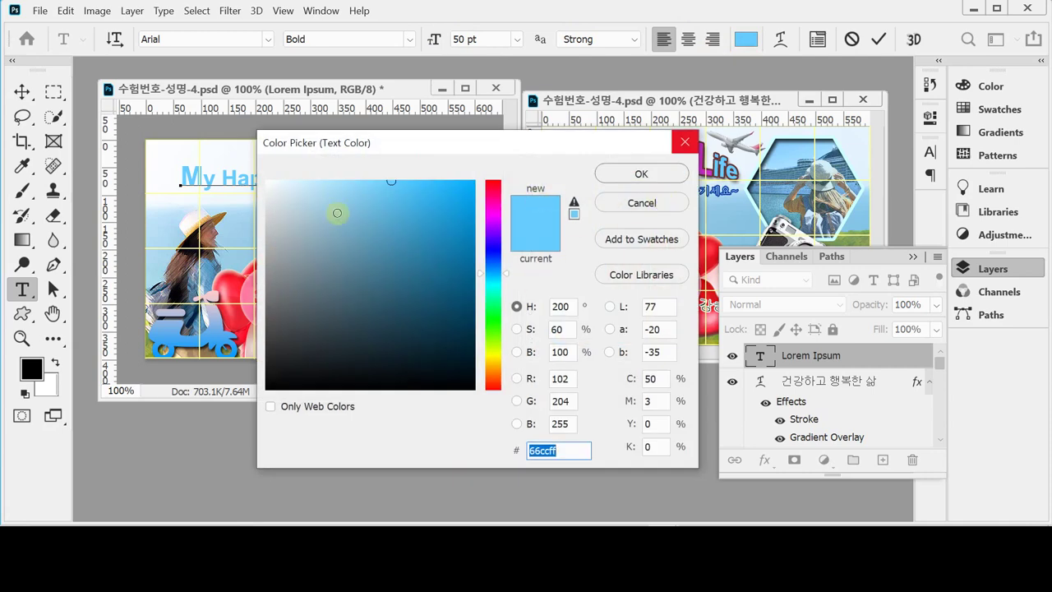
left_click_drag(473, 142, 536, 142)
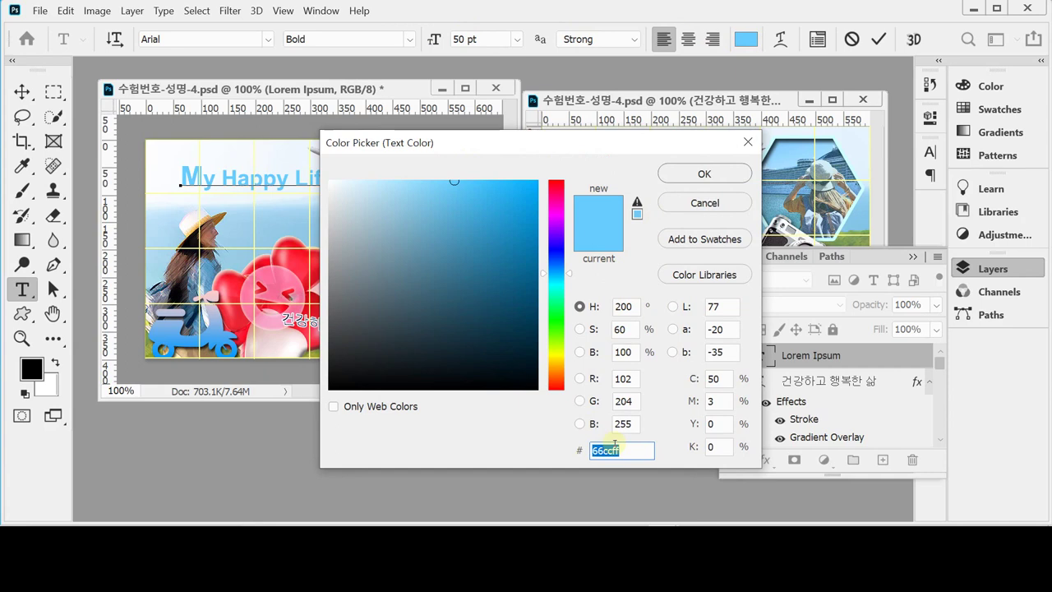
type("c3c")
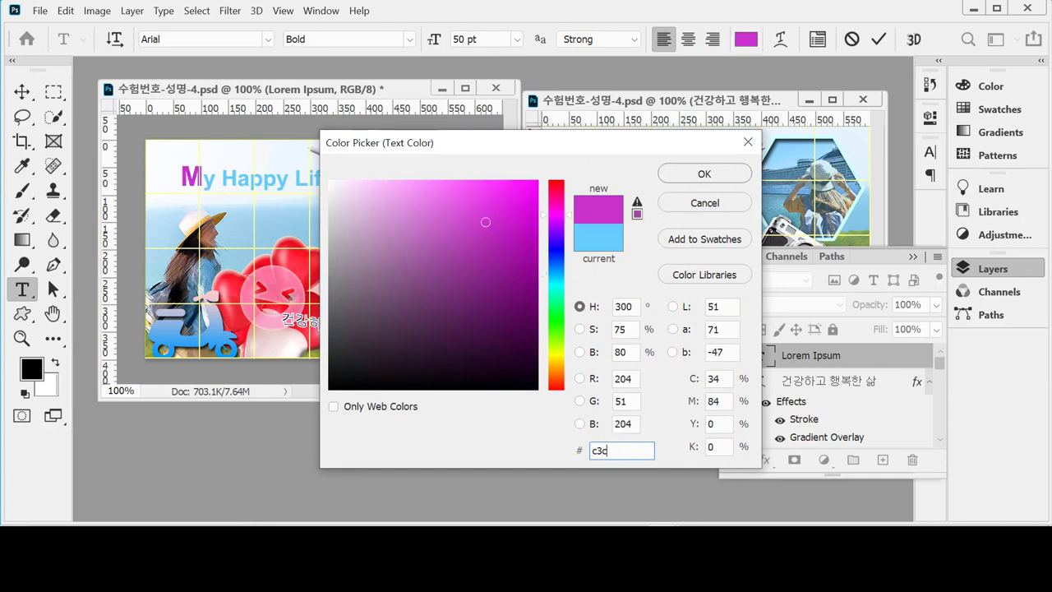
double_click(615, 451)
key("ctrl+c")
key("Return")
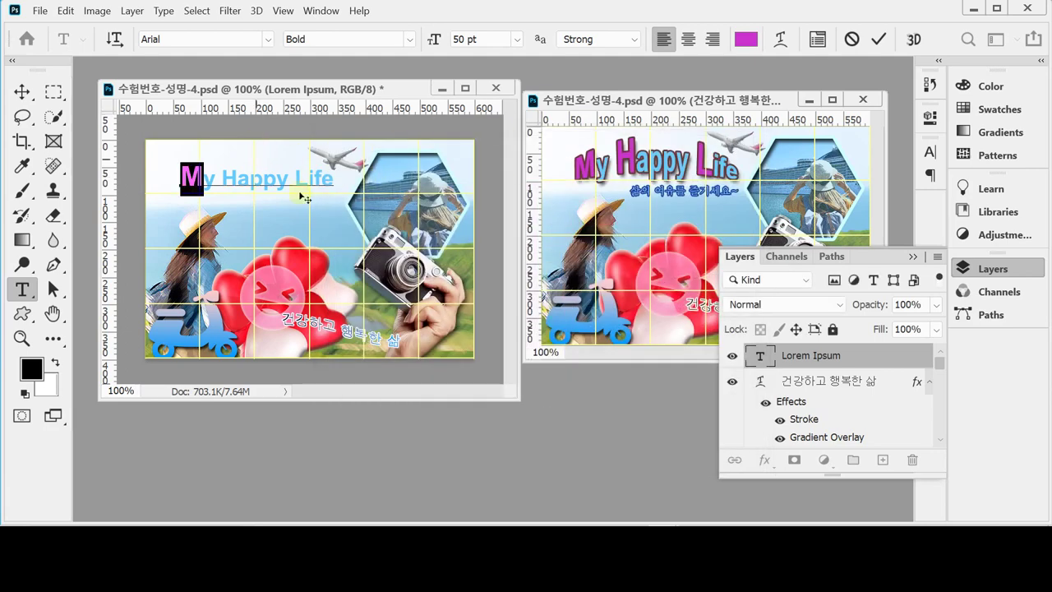
Set the letter "H" of "Happy" to 50 pt and paste #c3c as its color
left_click_drag(236, 182, 220, 183)
left_click(482, 39)
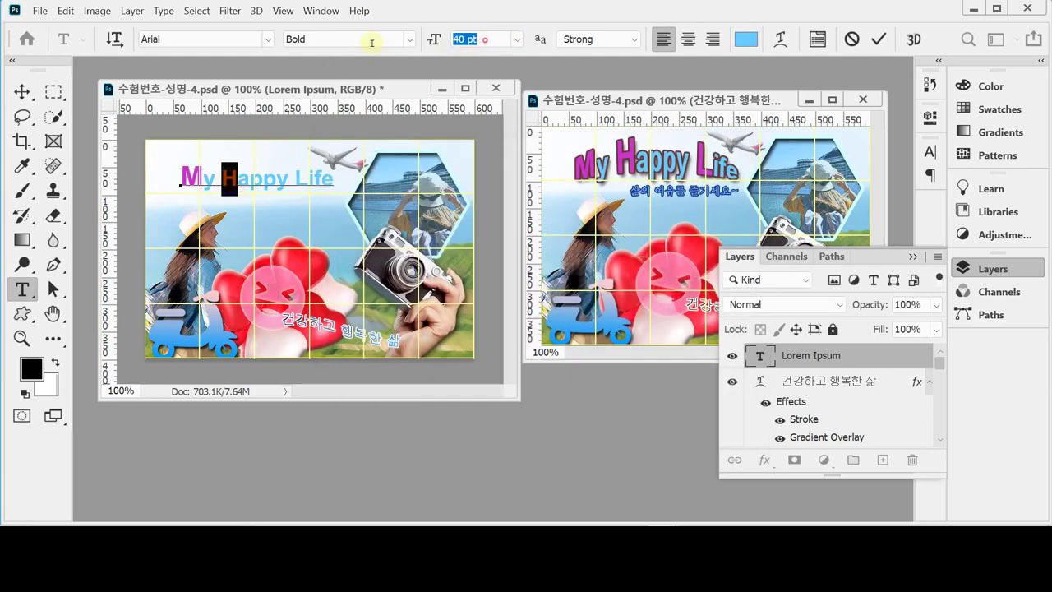
type("50")
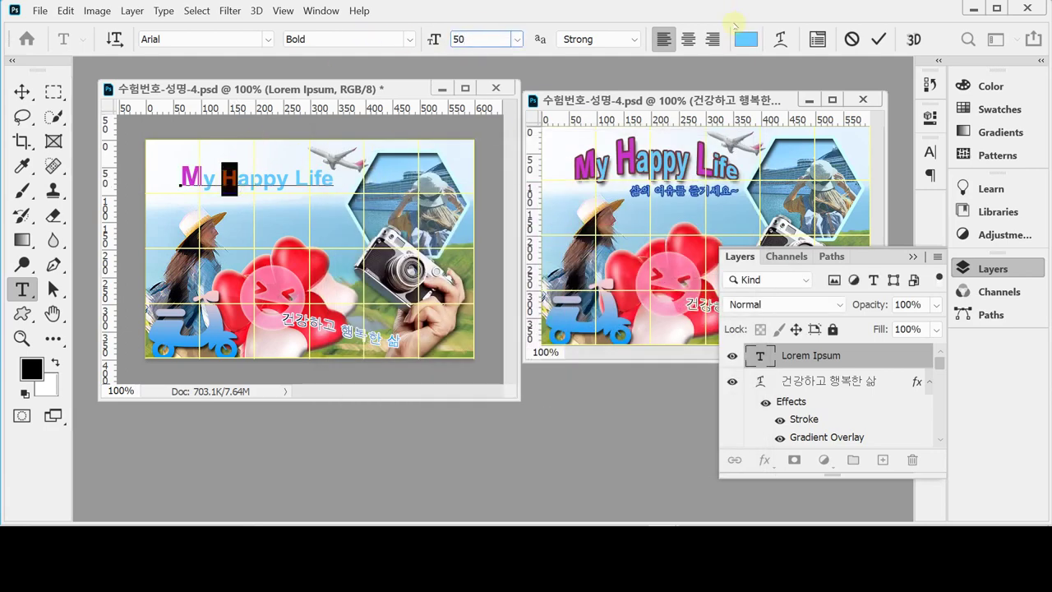
left_click(745, 38)
key("ctrl+v")
key("Return")
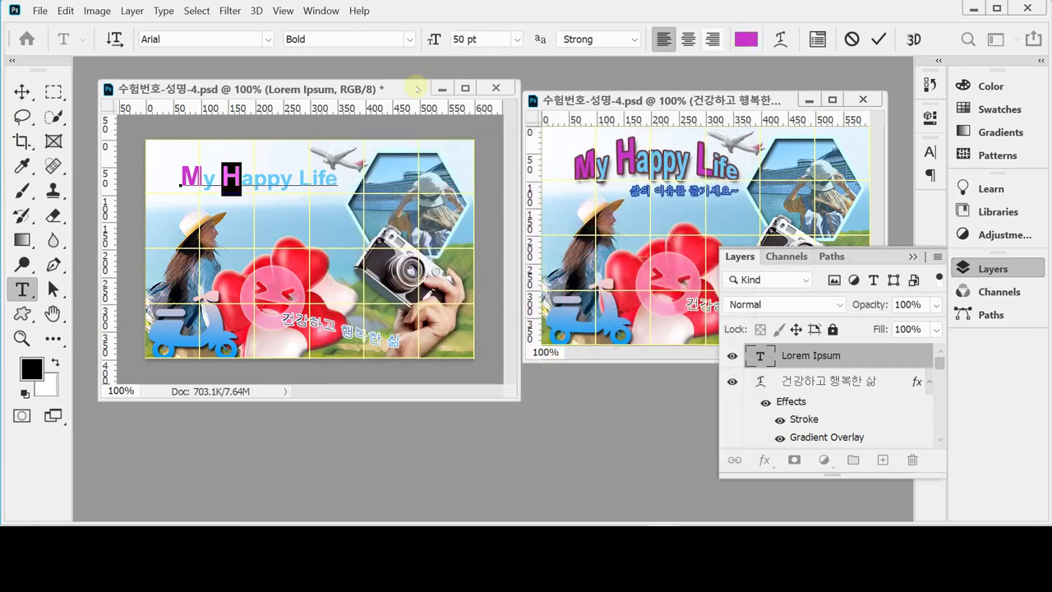
Set the letter "L" of "Life" to 50 pt and paste #c3c as its color
left_click_drag(310, 182, 297, 183)
left_click(476, 39)
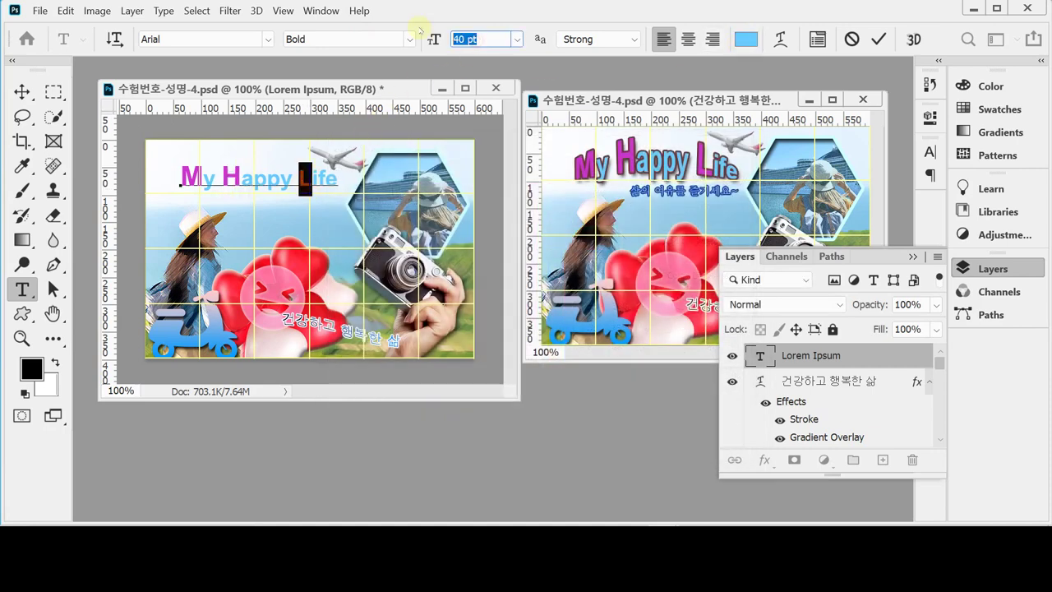
type("50")
left_click(746, 38)
key("ctrl+v")
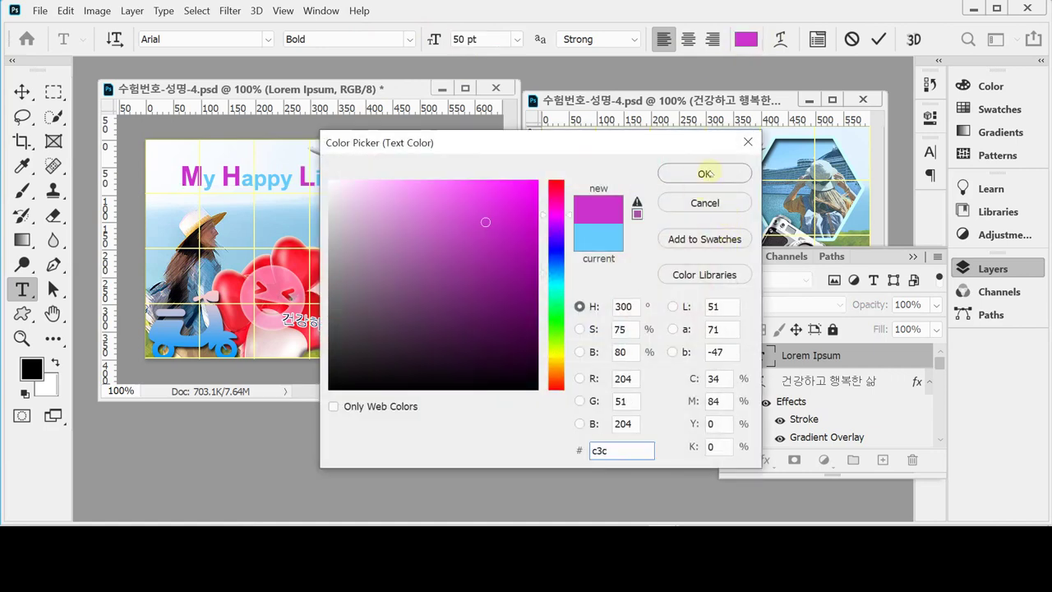
left_click(705, 173)
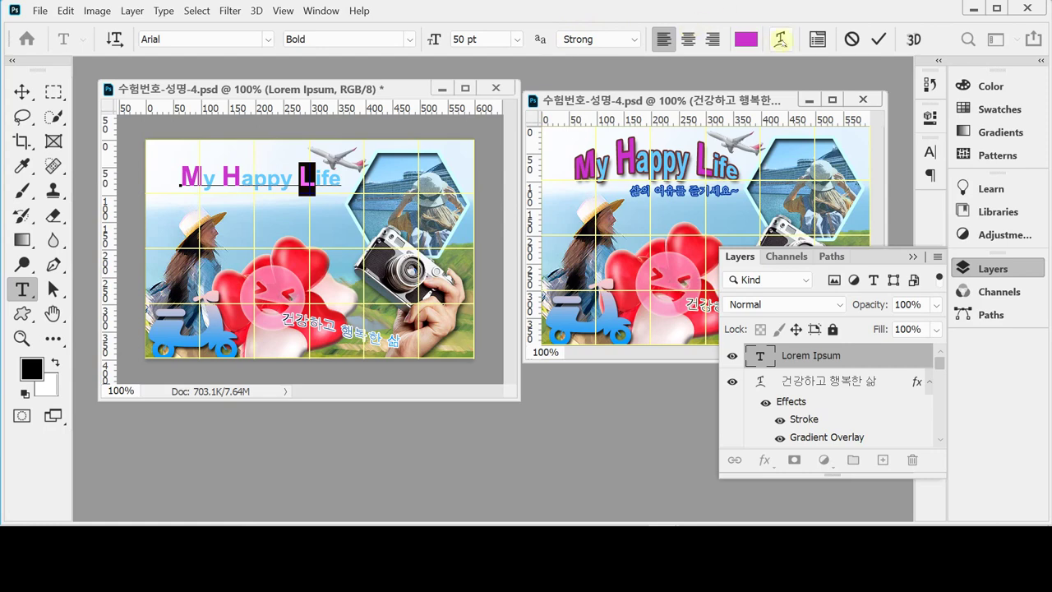
Warp the "My Happy Life" title with the Arc Upper style, horizontal, at a bend of +40%
left_click(780, 38)
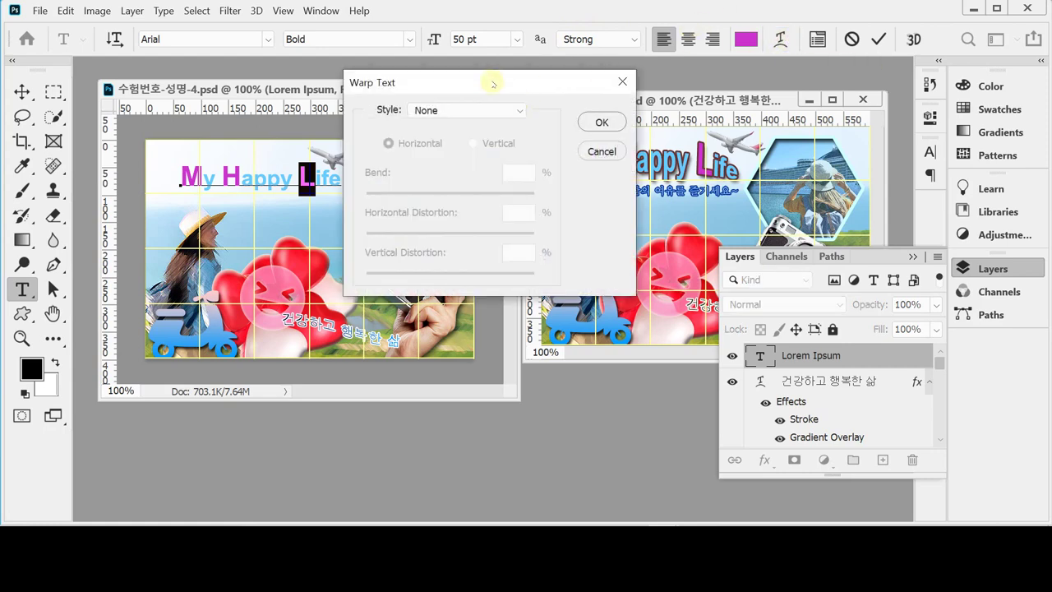
left_click_drag(493, 83, 423, 199)
left_click(398, 227)
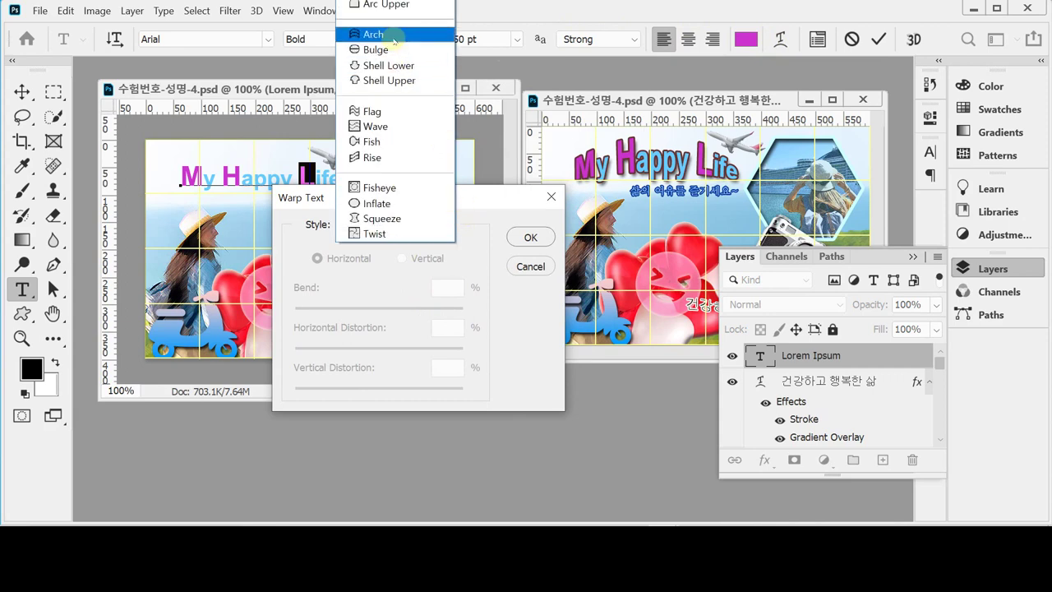
left_click(395, 7)
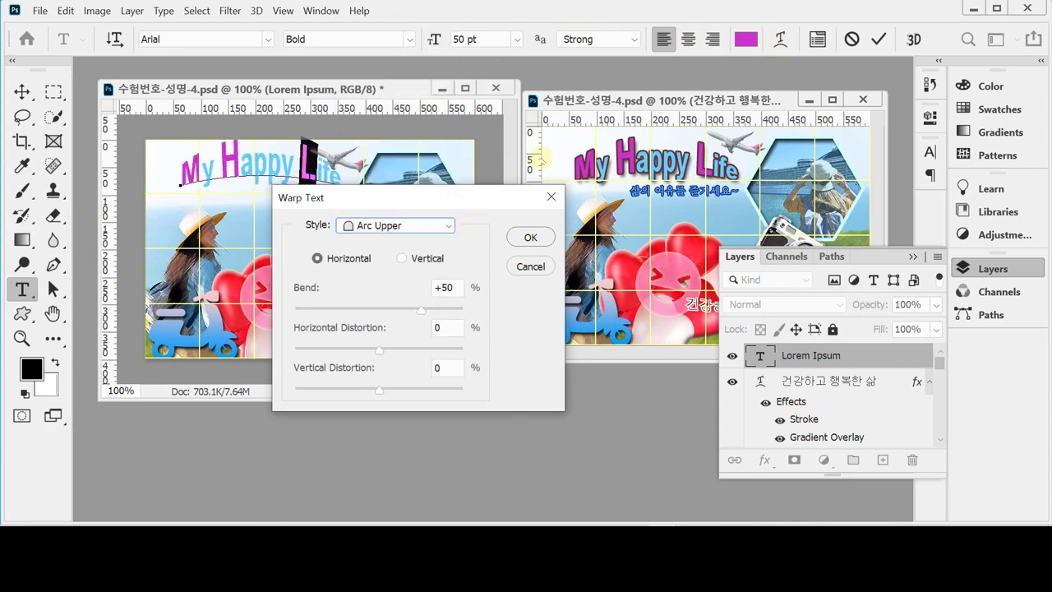
left_click_drag(385, 198, 422, 248)
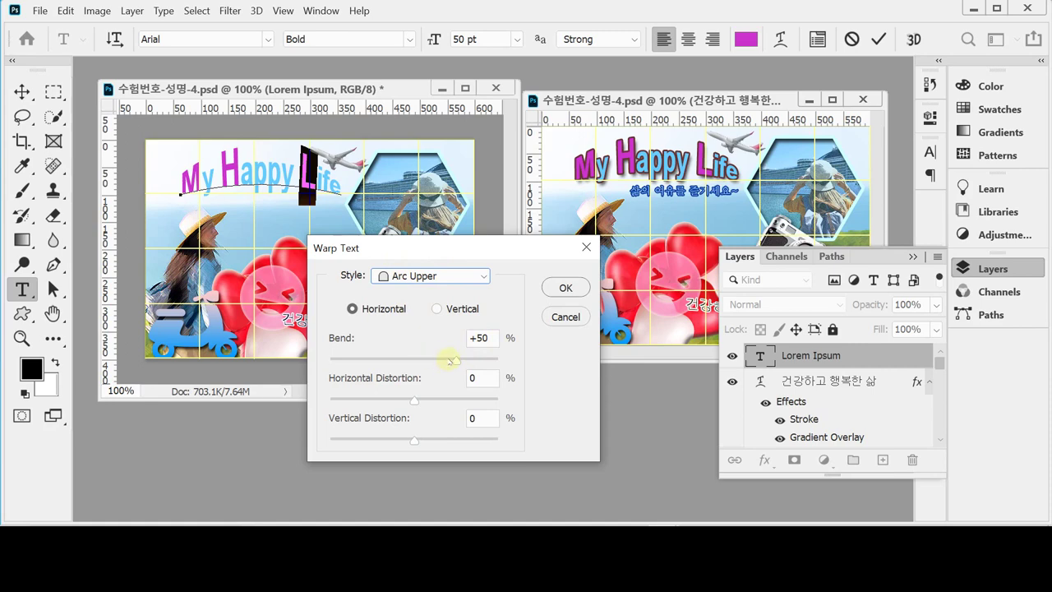
left_click_drag(451, 360, 448, 360)
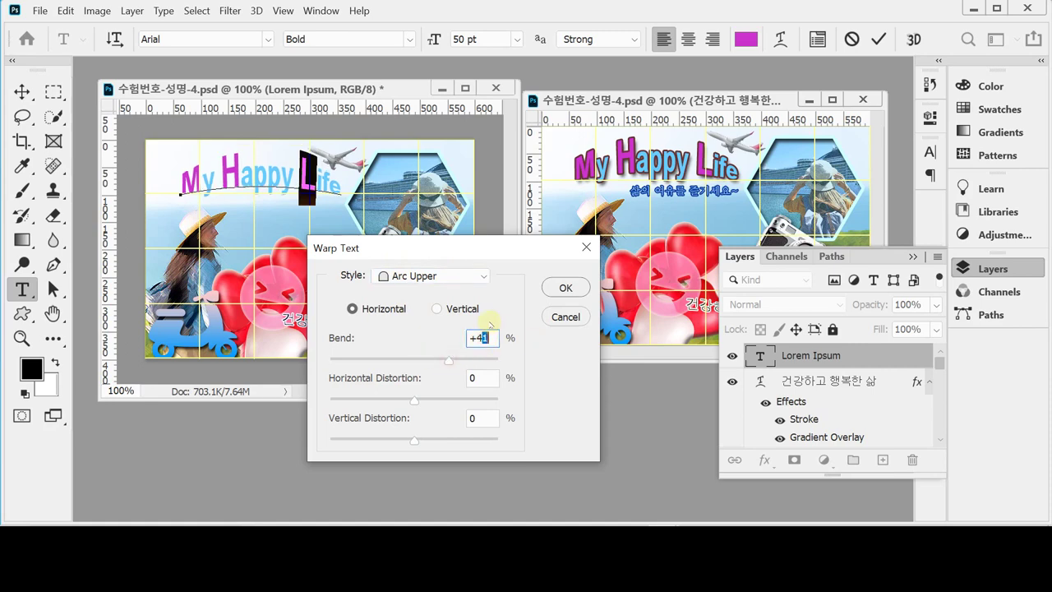
type("0")
key("Return")
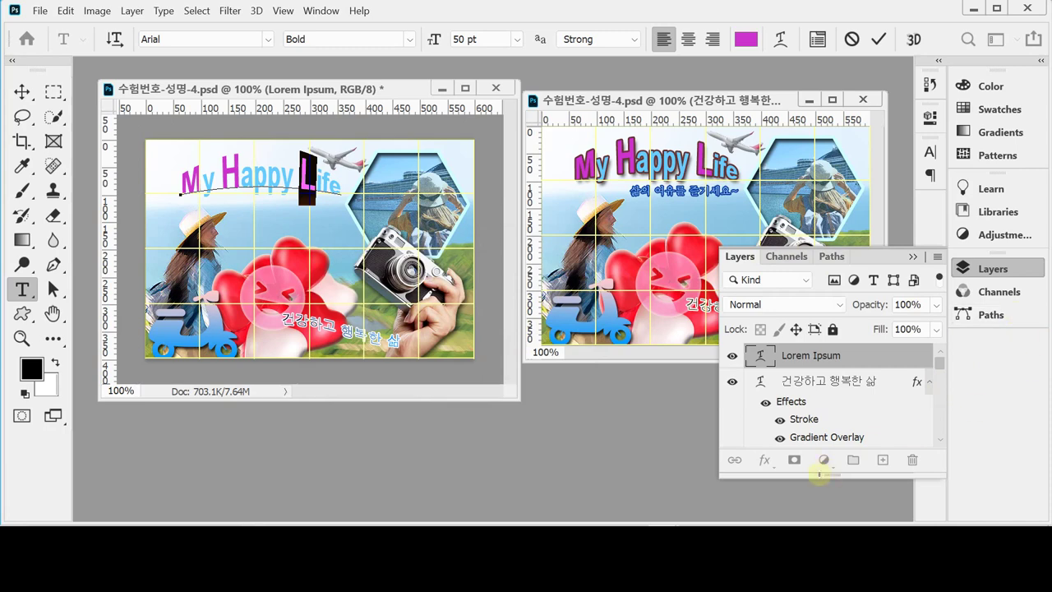
Add a 3 px outside stroke in #633 to the "My Happy Life" title
left_click(763, 460)
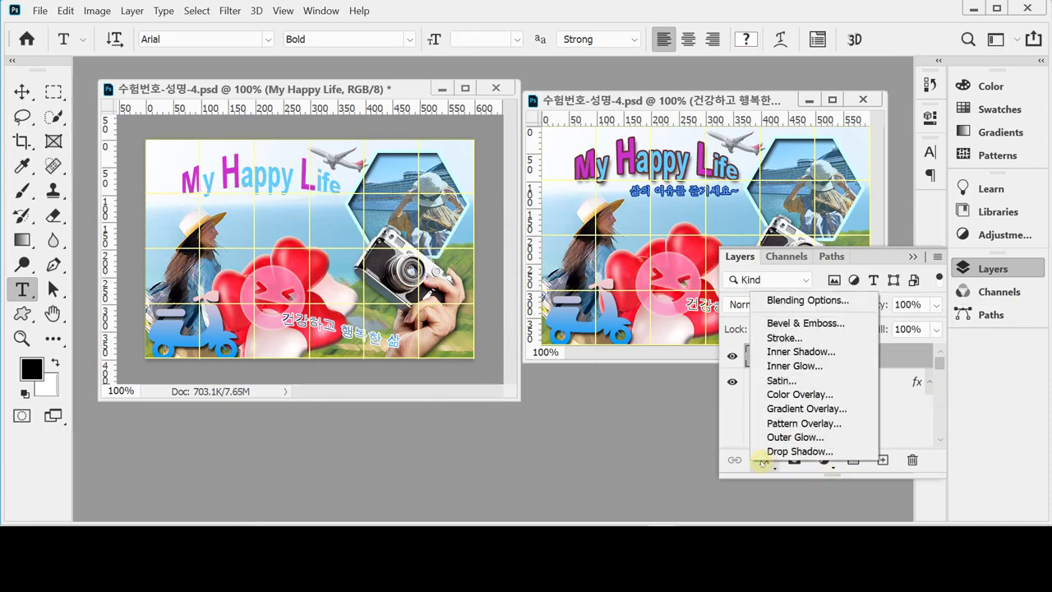
left_click(821, 337)
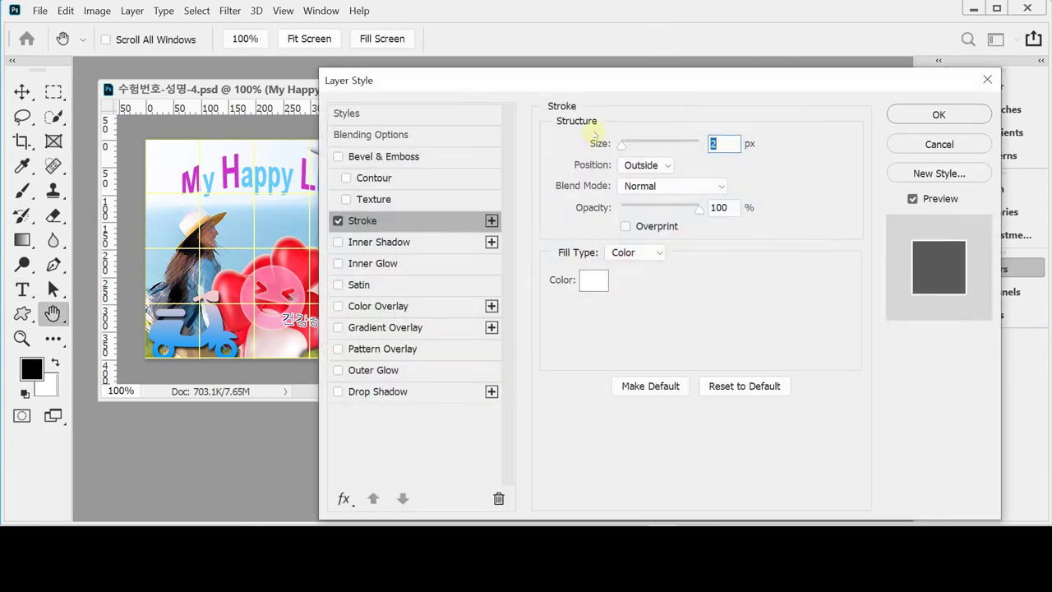
left_click_drag(587, 75, 661, 133)
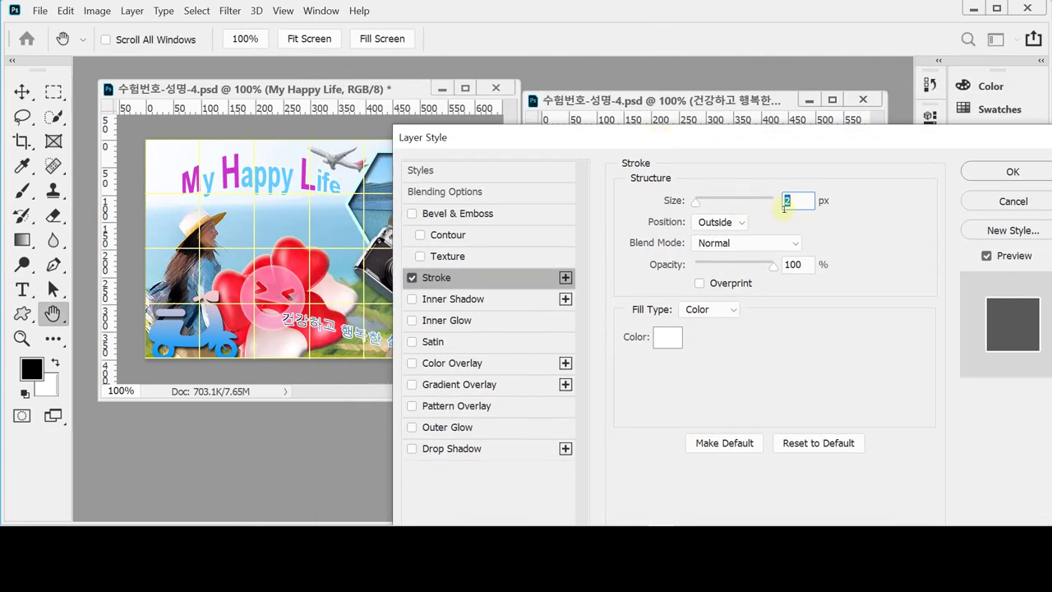
type("3")
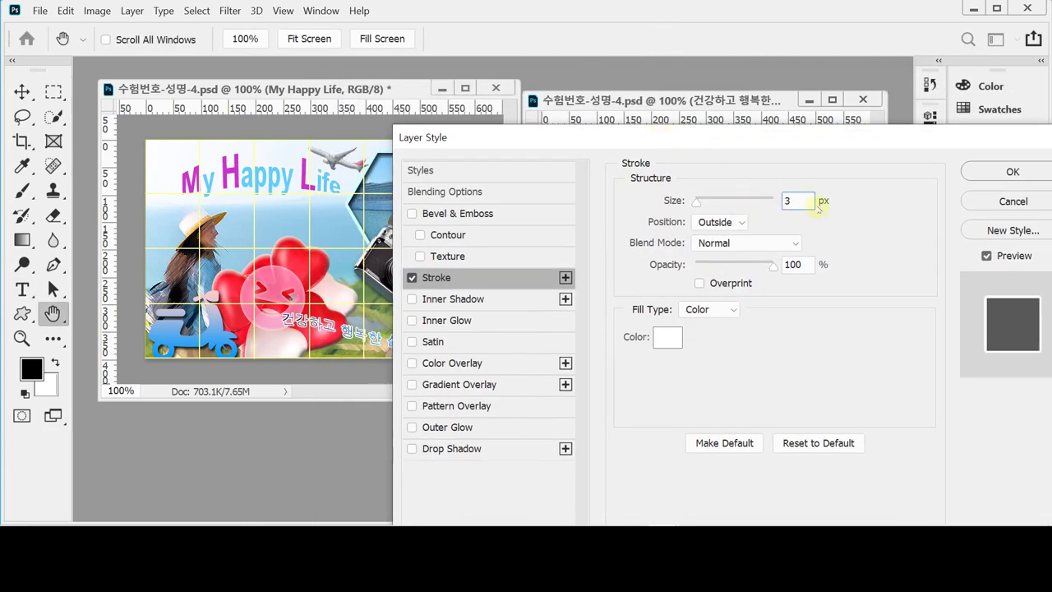
key("Tab")
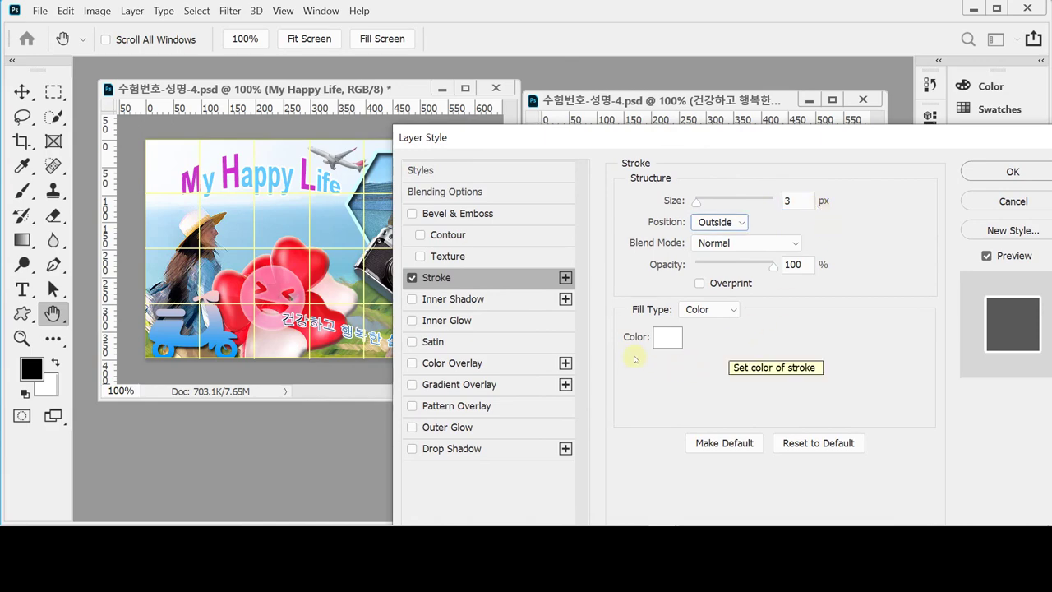
left_click(663, 337)
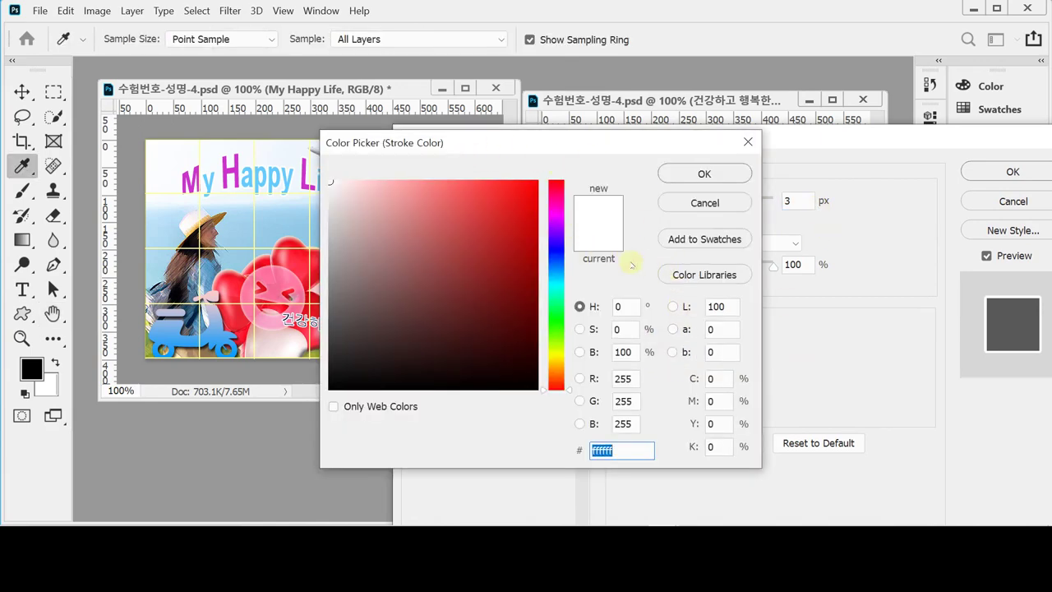
type("633")
key("Return")
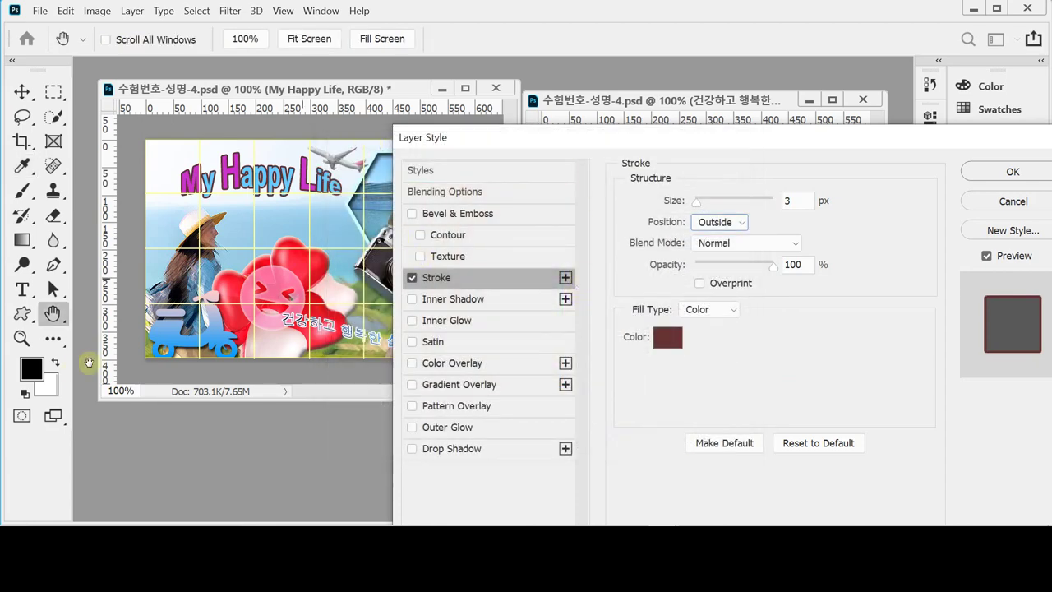
Add a drop shadow to the title with a distance of 7 px and a size of 7 px
left_click(460, 449)
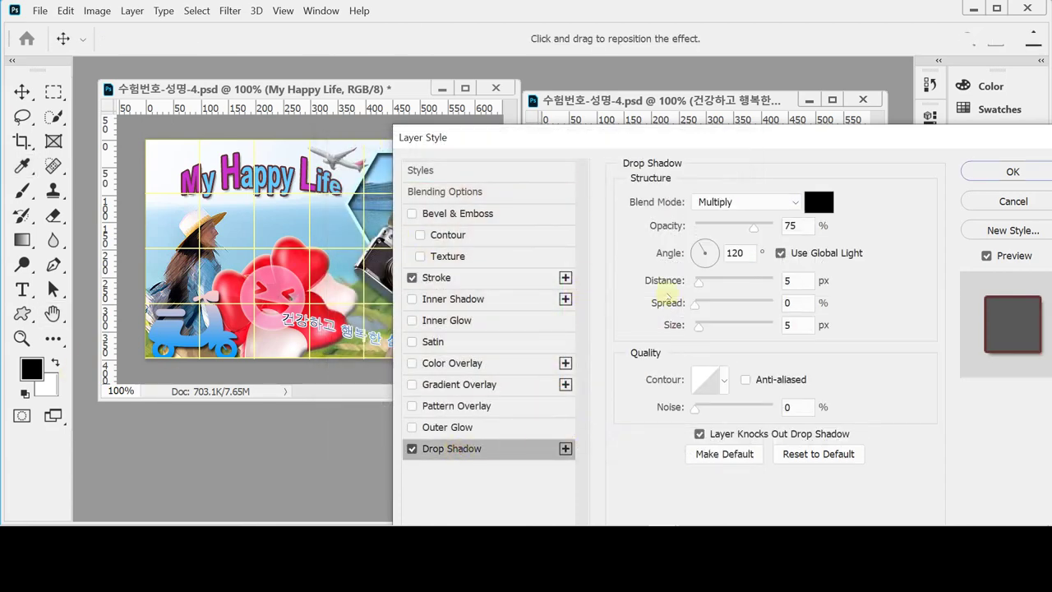
left_click(796, 281)
type("7")
key("Tab")
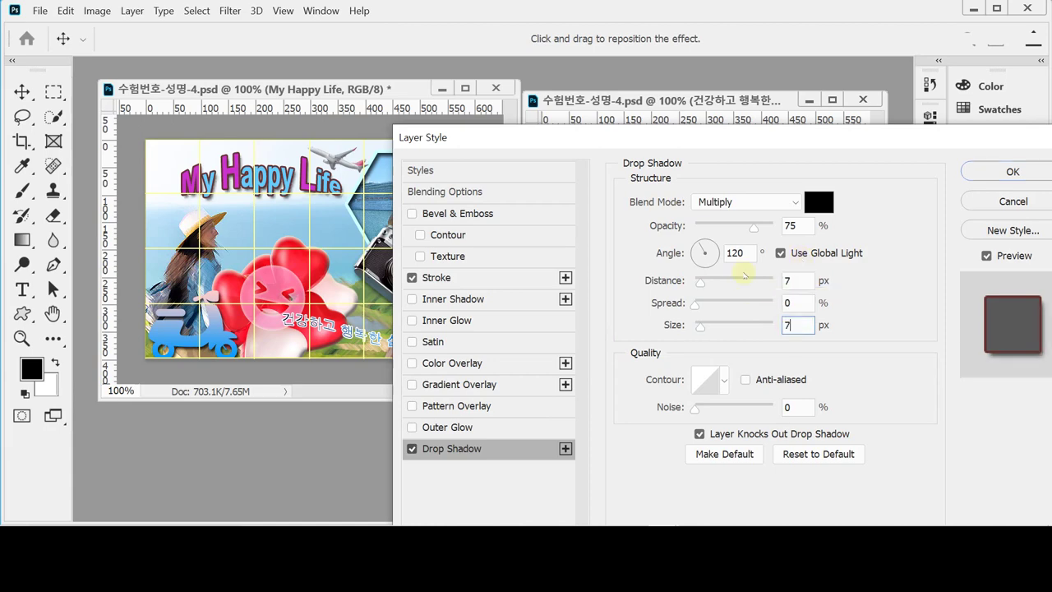
key("Return")
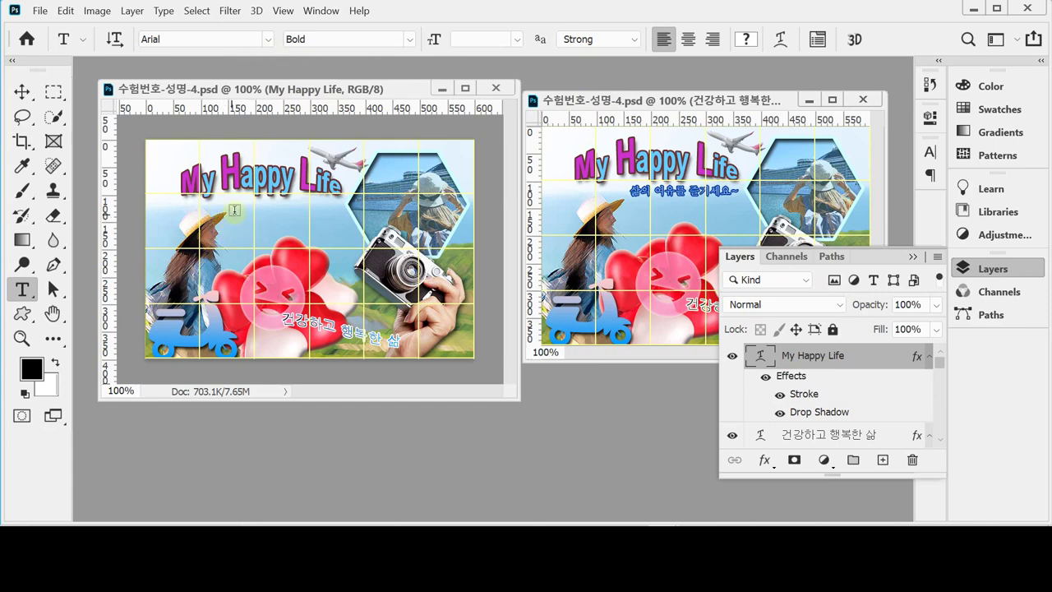
Start a new text line below the "My Happy Life" title in the 바탕 font at 19 pt
left_click(234, 211)
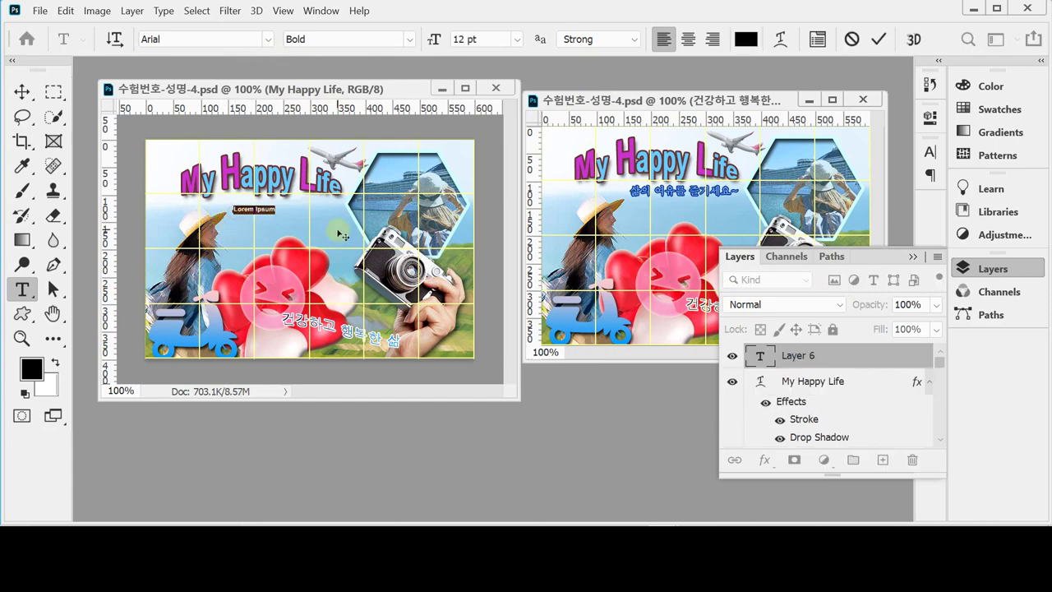
left_click(267, 39)
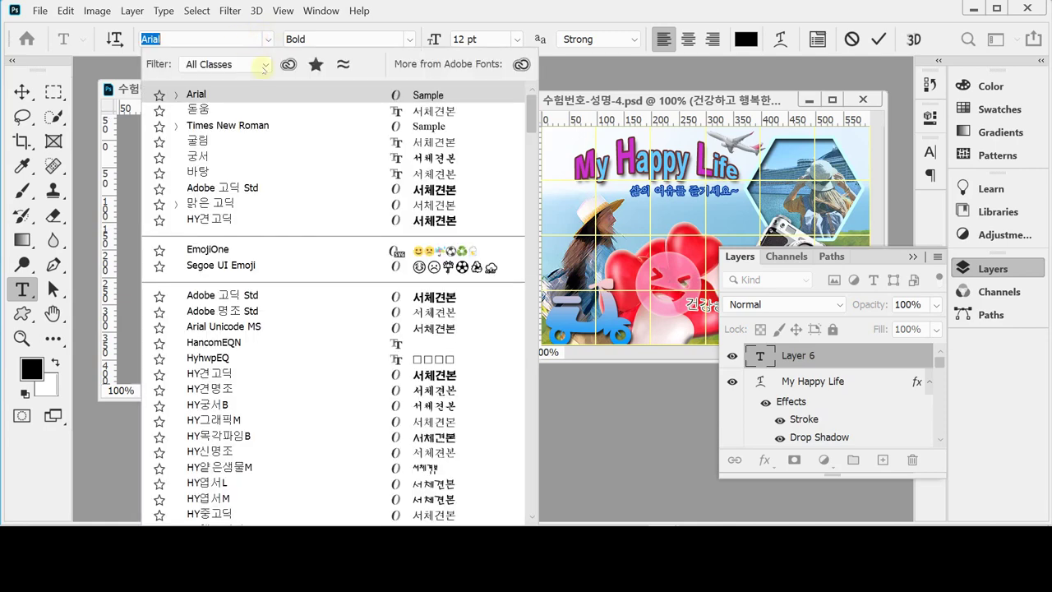
left_click(201, 174)
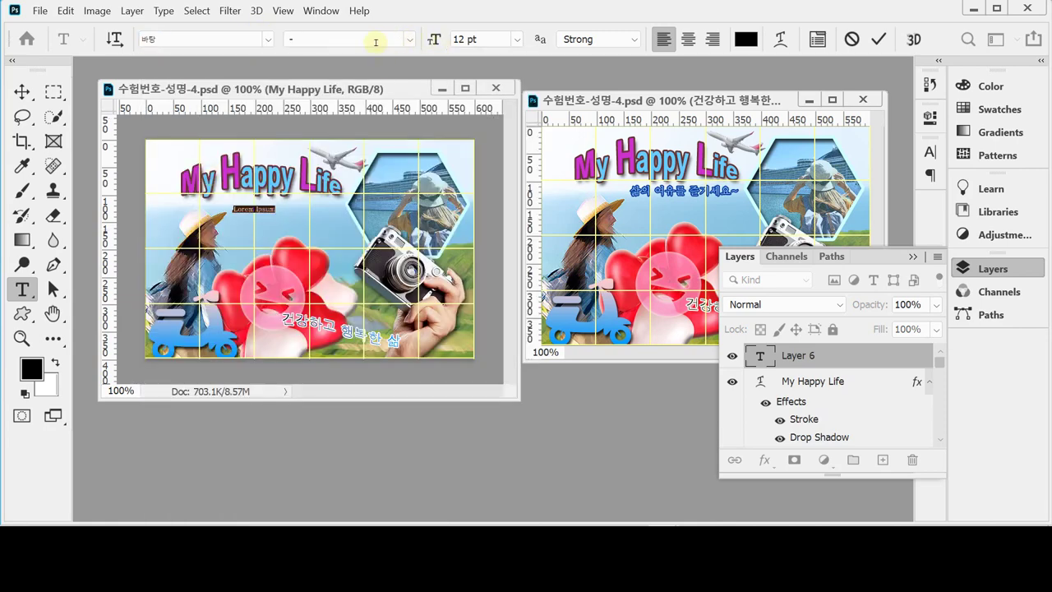
left_click(502, 40)
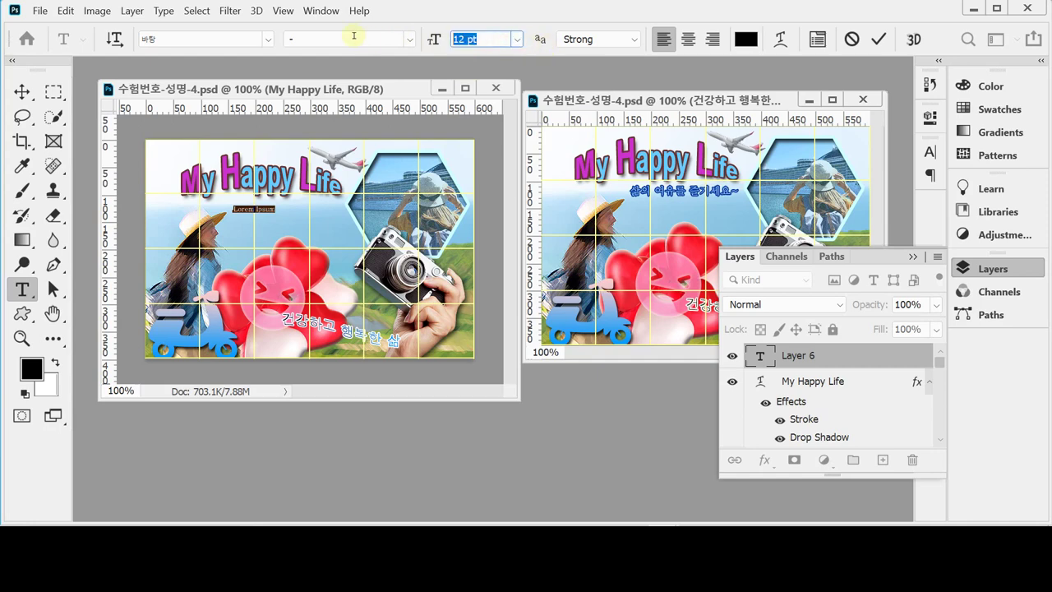
type("19")
key("Return")
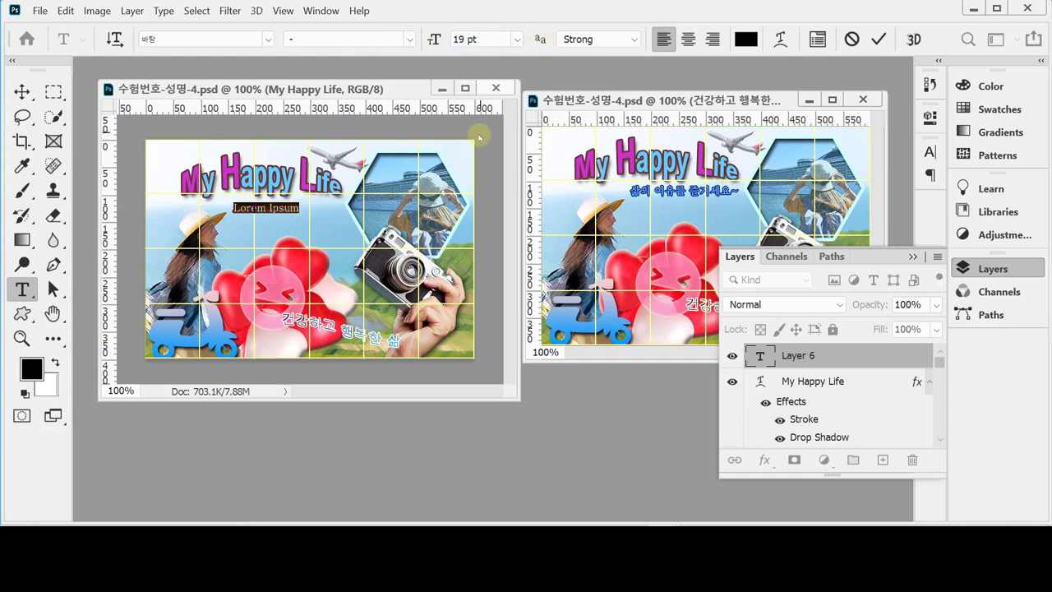
Set the new line's text color to #9cf and enter "삶의 여유를 즐기세요~"
left_click(746, 40)
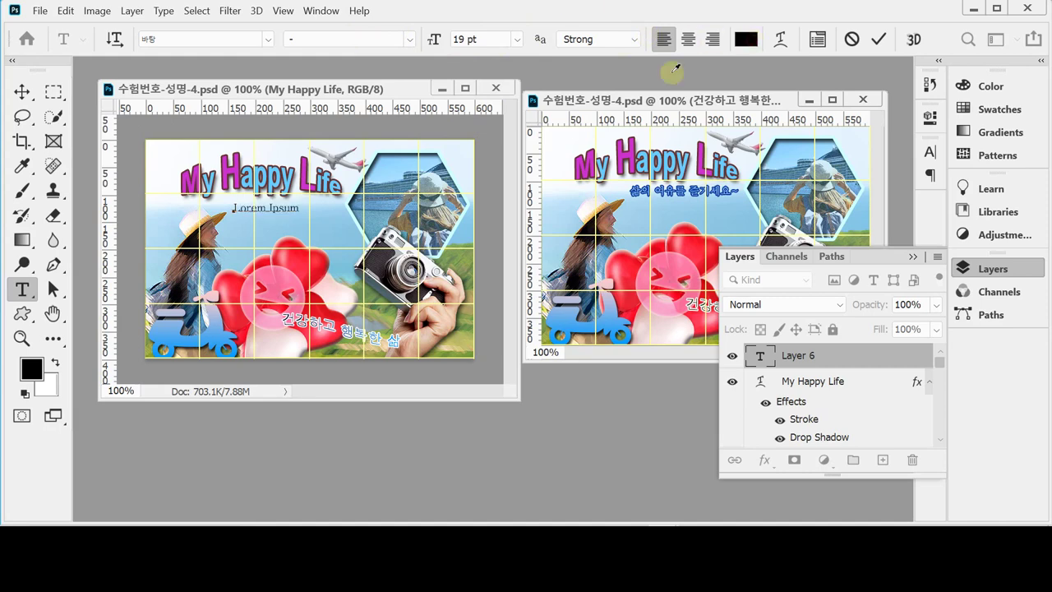
type("9cf")
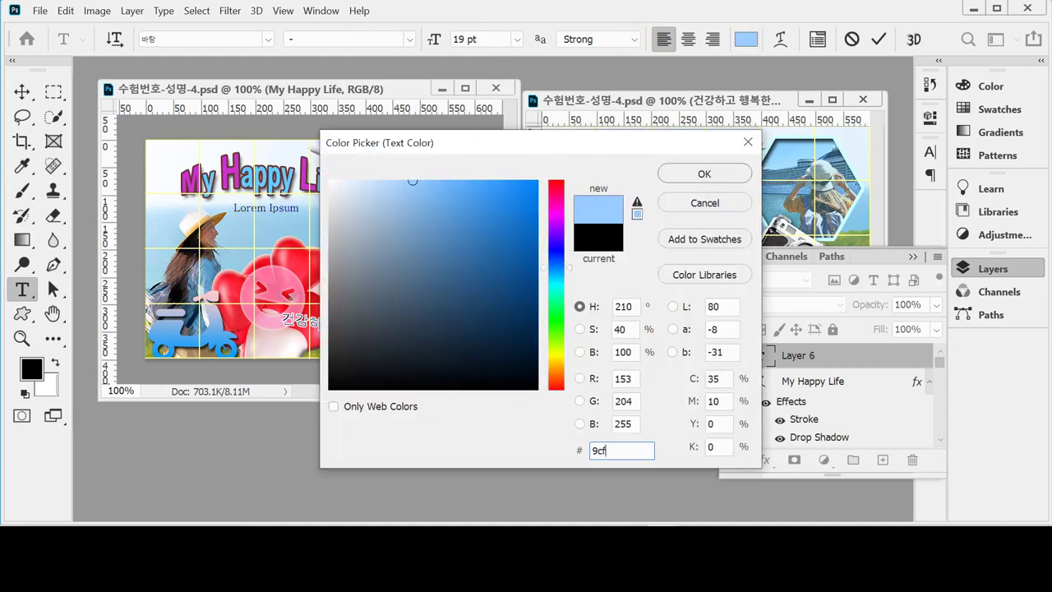
key("Return")
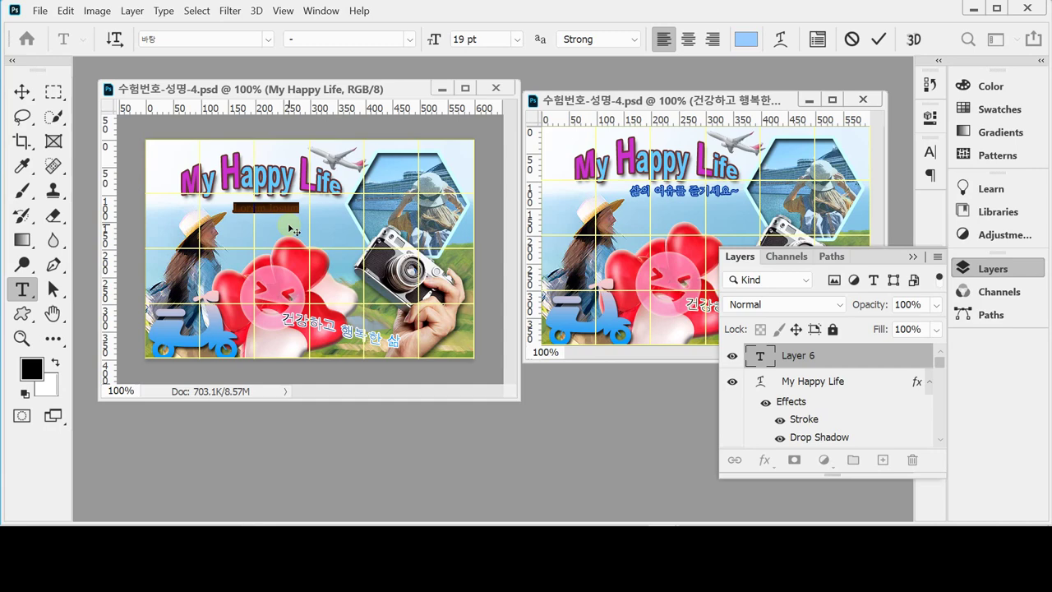
type("삶의 여유를 즐기세요~")
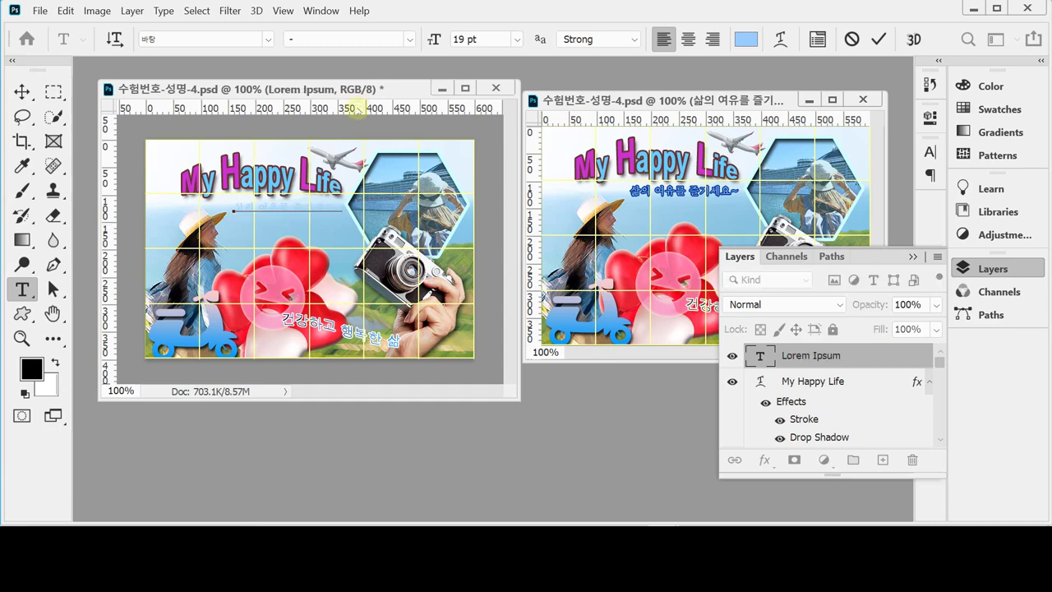
Add a 2 px outside stroke in #039 to the "삶의 여유를 즐기세요~" text
left_click(765, 462)
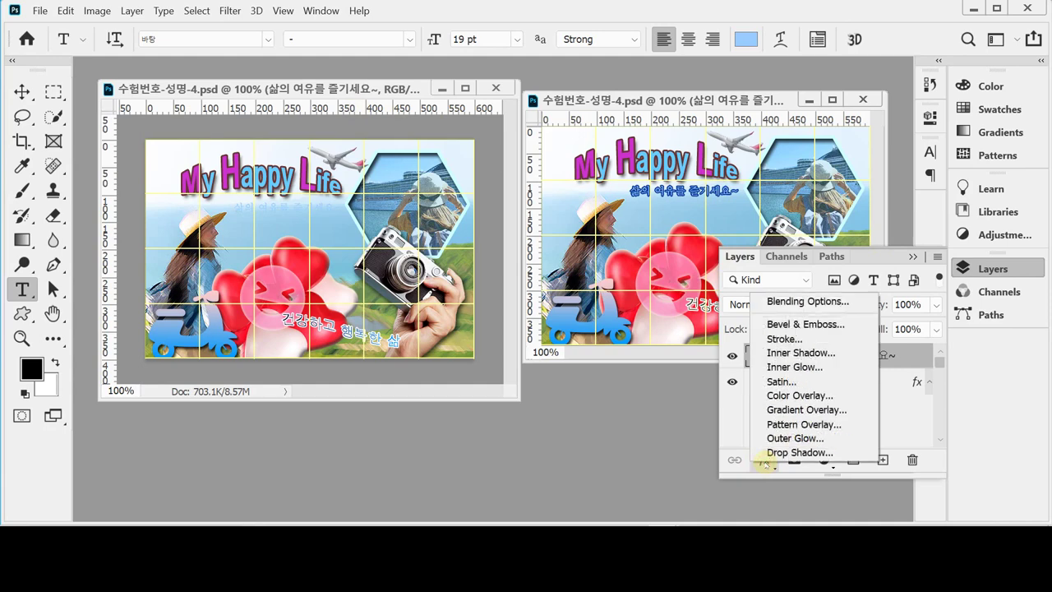
key("Escape")
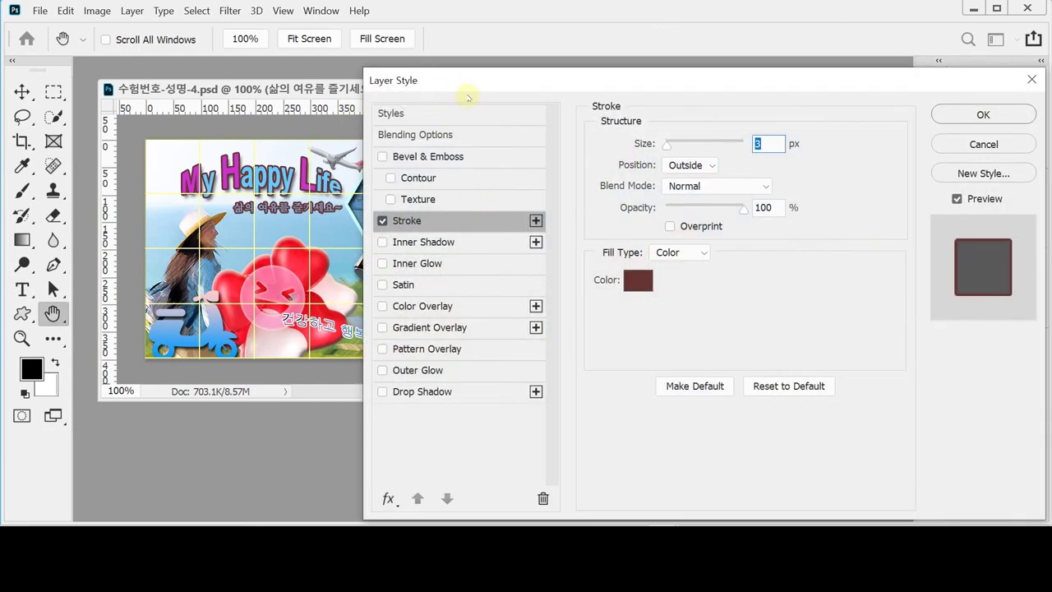
left_click_drag(467, 97, 424, 260)
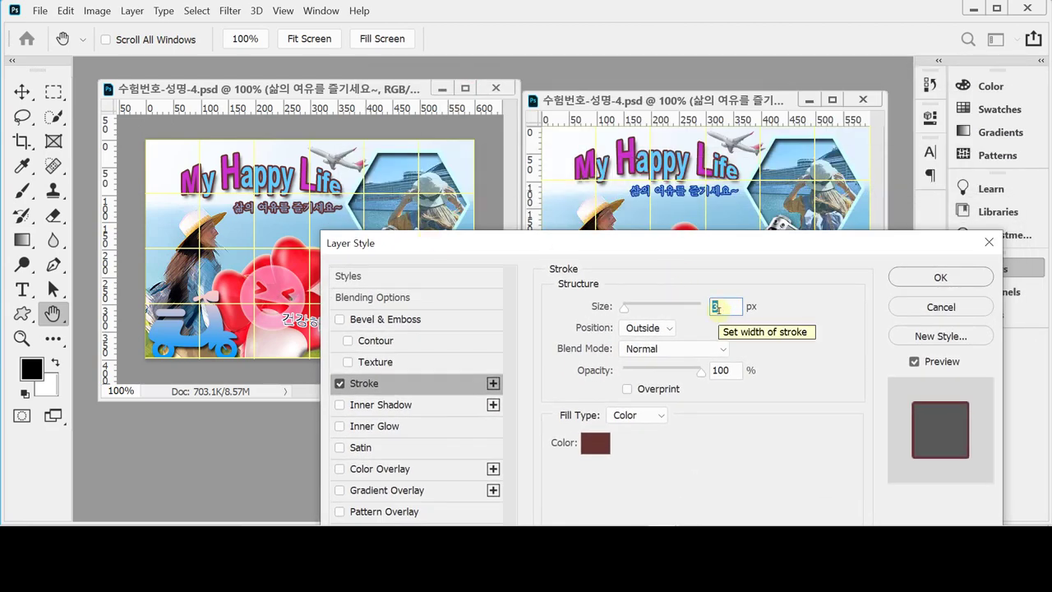
type("2")
key("Tab")
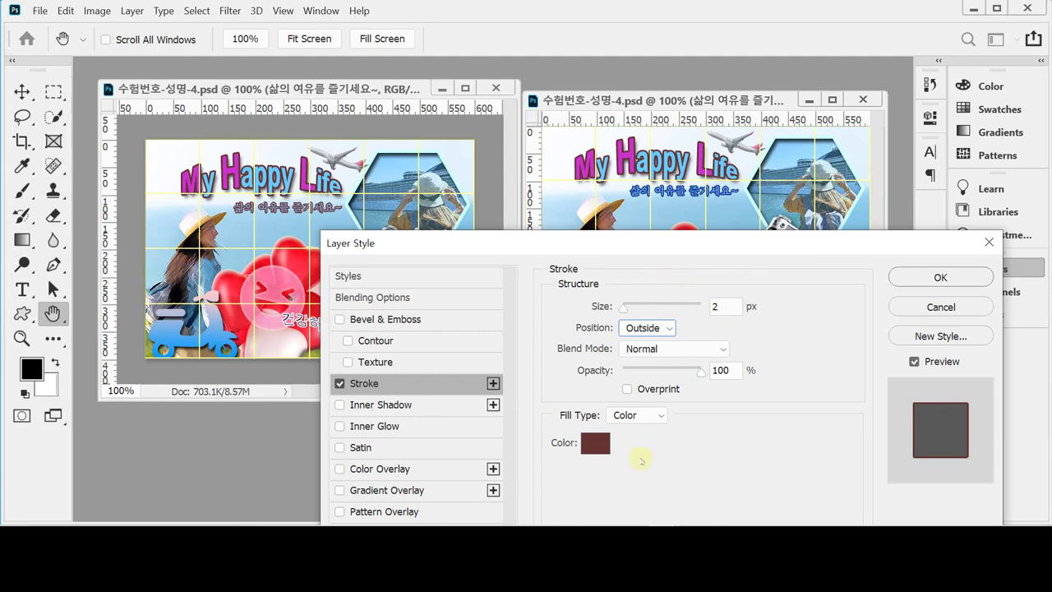
left_click(596, 443)
type("003399")
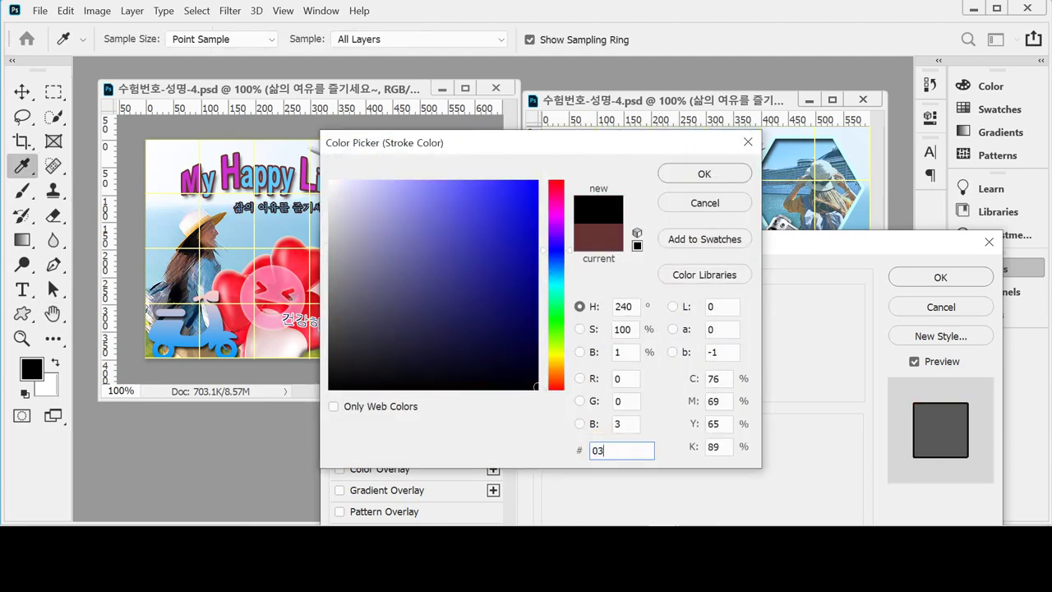
key("Return")
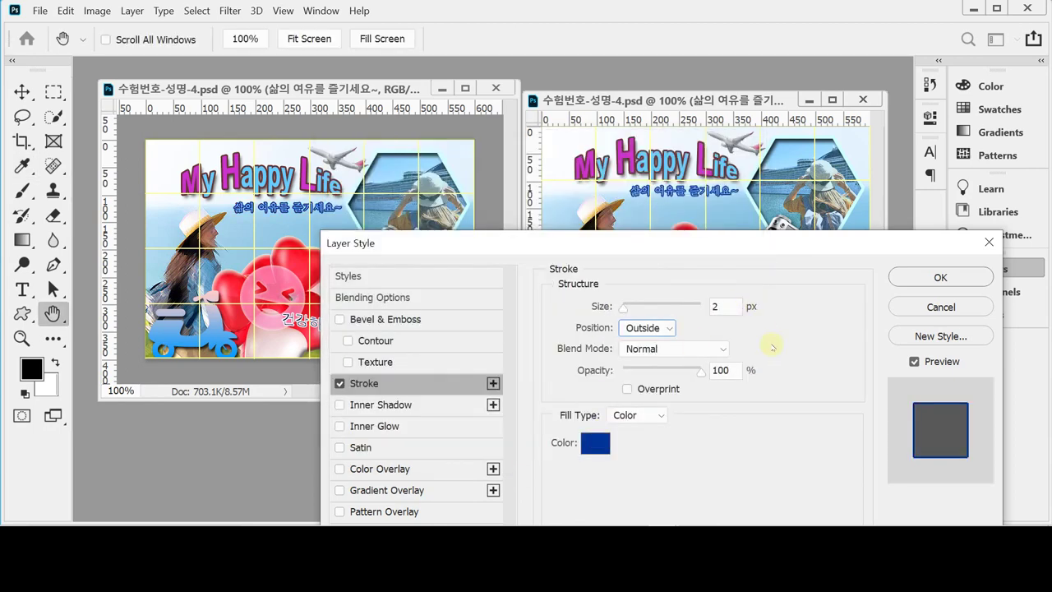
left_click(908, 278)
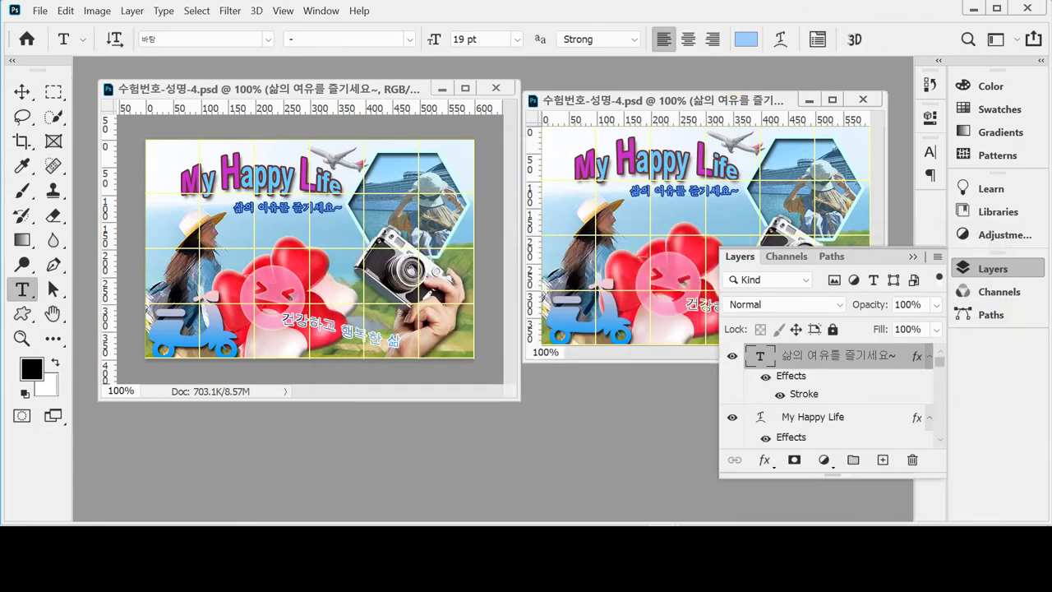
Collapse the layer list and dock the working document's floating window as a tab
left_click(983, 269)
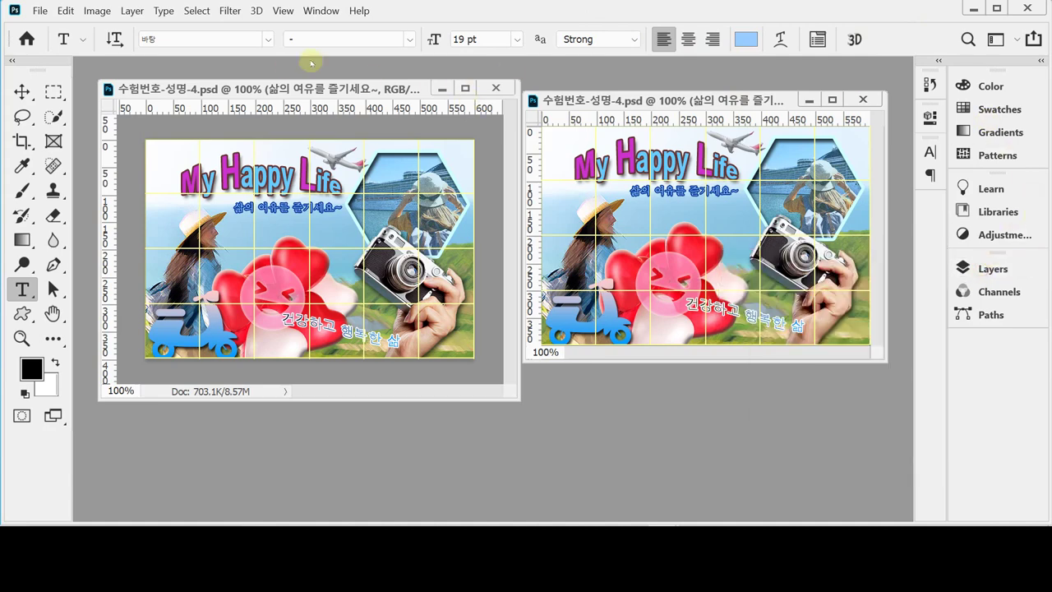
double_click(355, 90)
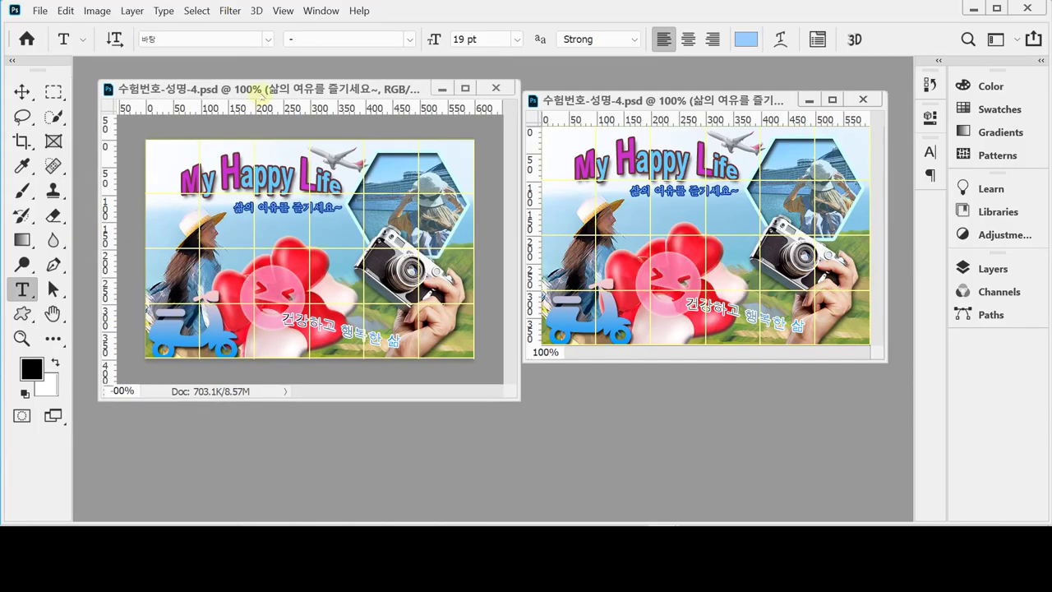
left_click_drag(260, 94, 305, 86)
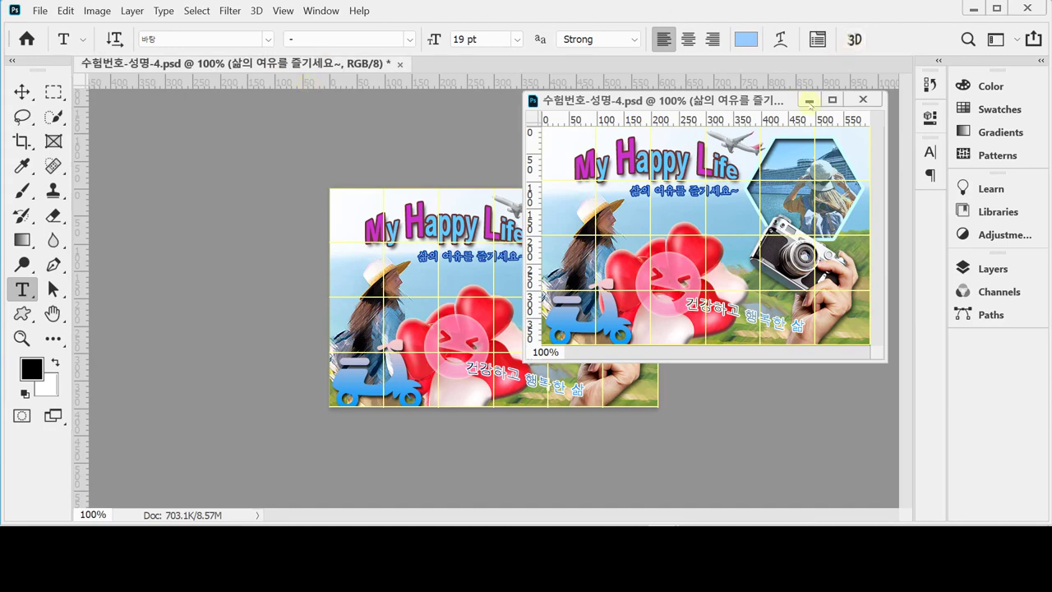
Put away the document's second floating window and hide the grid over the artwork
left_click_drag(806, 101, 780, 59)
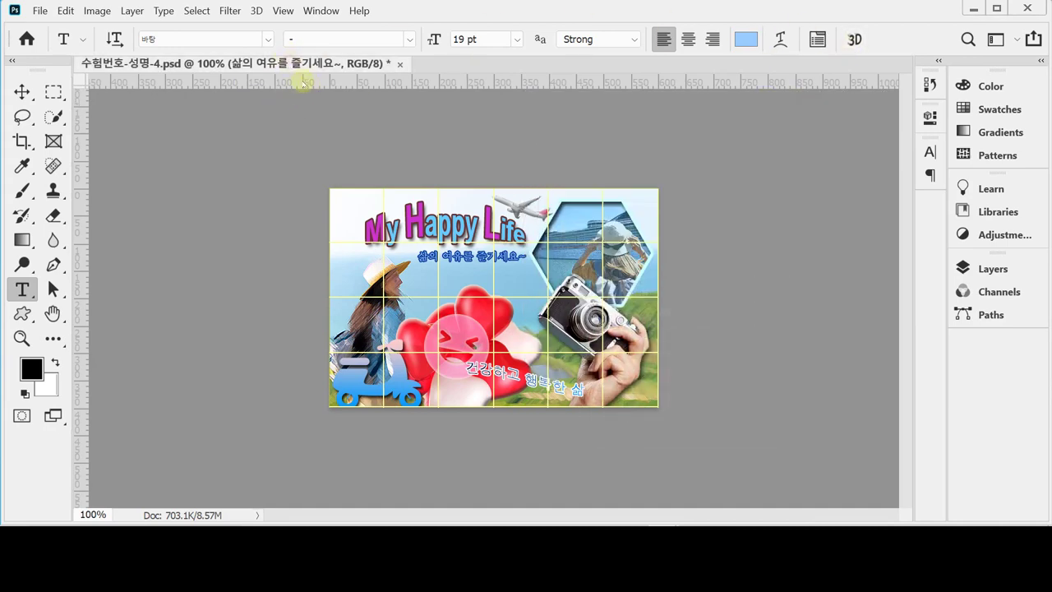
left_click(23, 92)
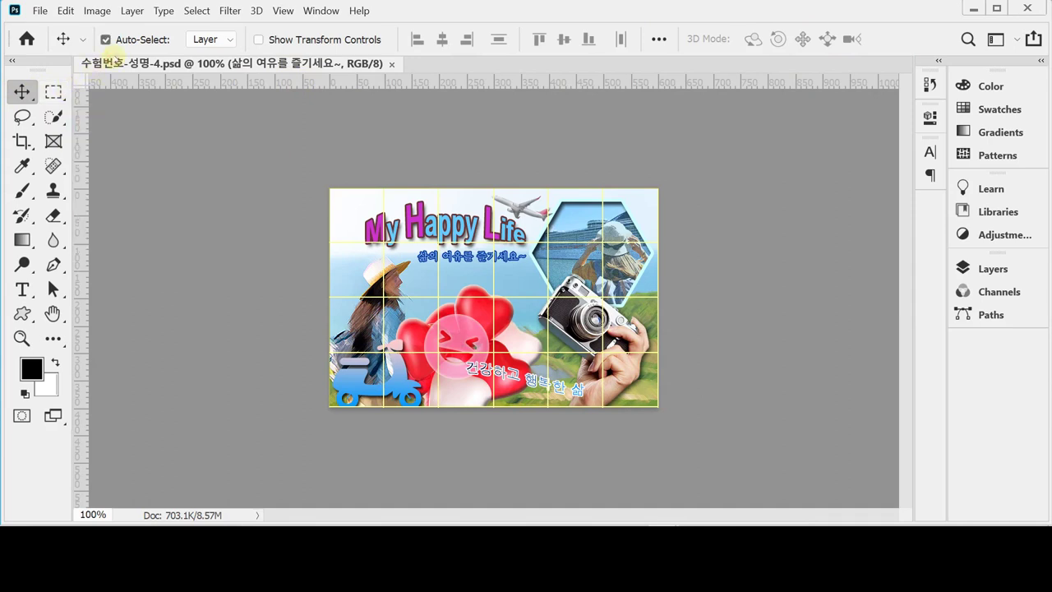
key("ctrl+apostrophe")
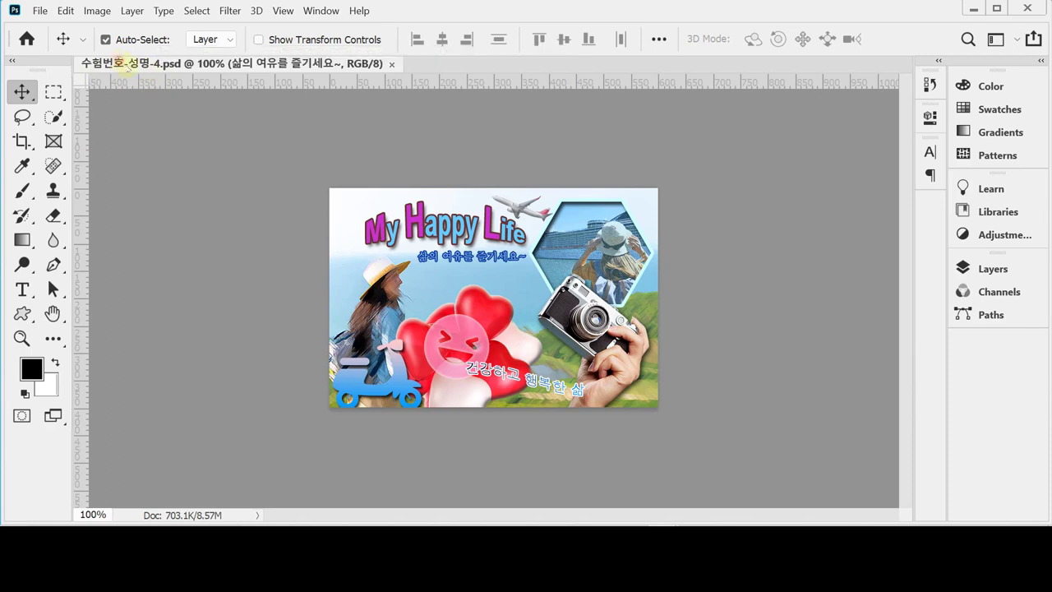
Set up a save of the full-size artwork in JPEG format in the GTQ folder under 문서
left_click(40, 11)
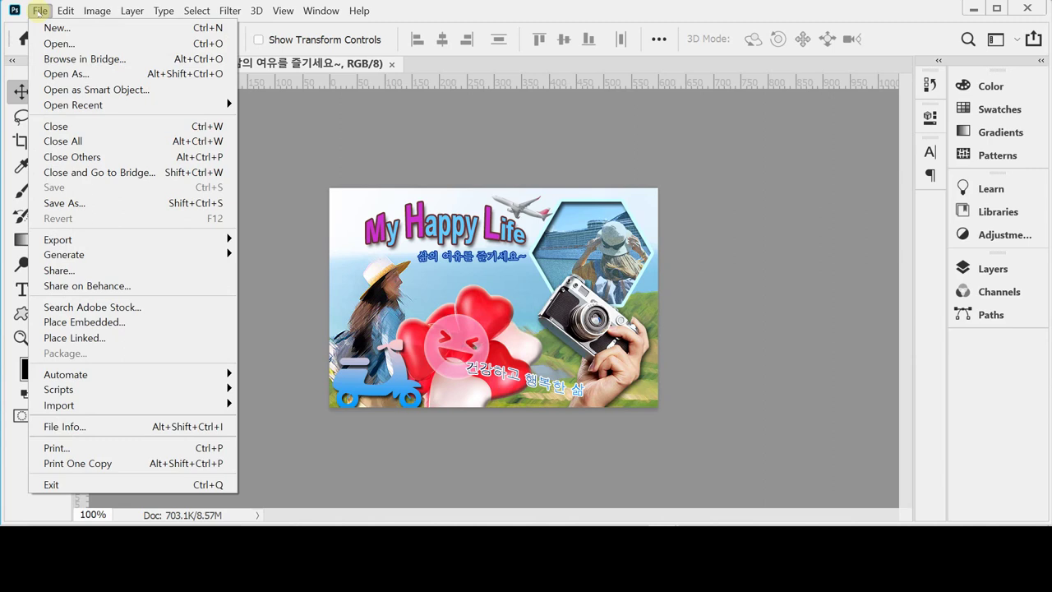
left_click(40, 11)
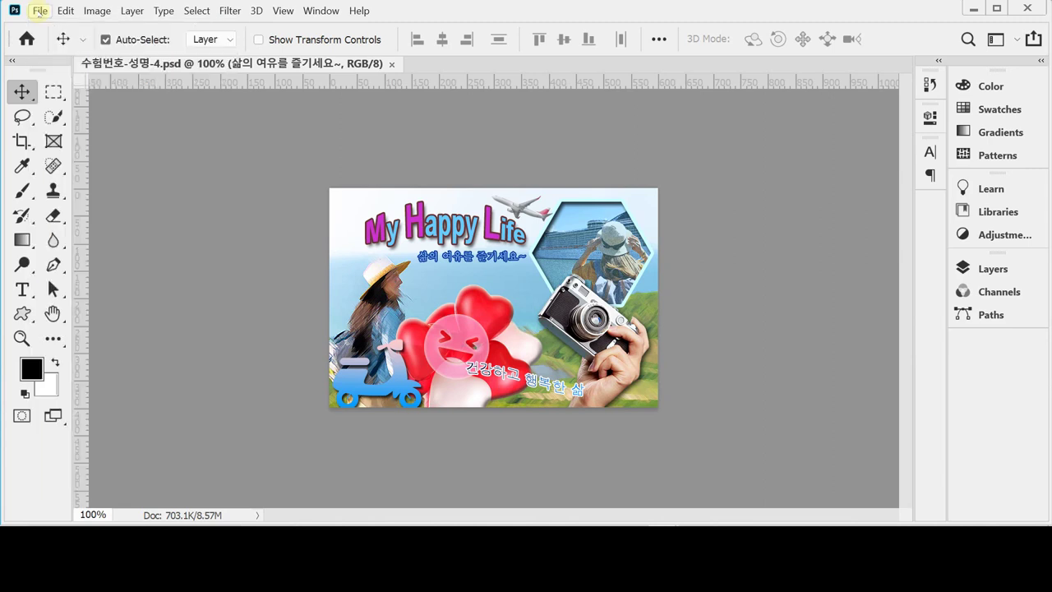
left_click(40, 12)
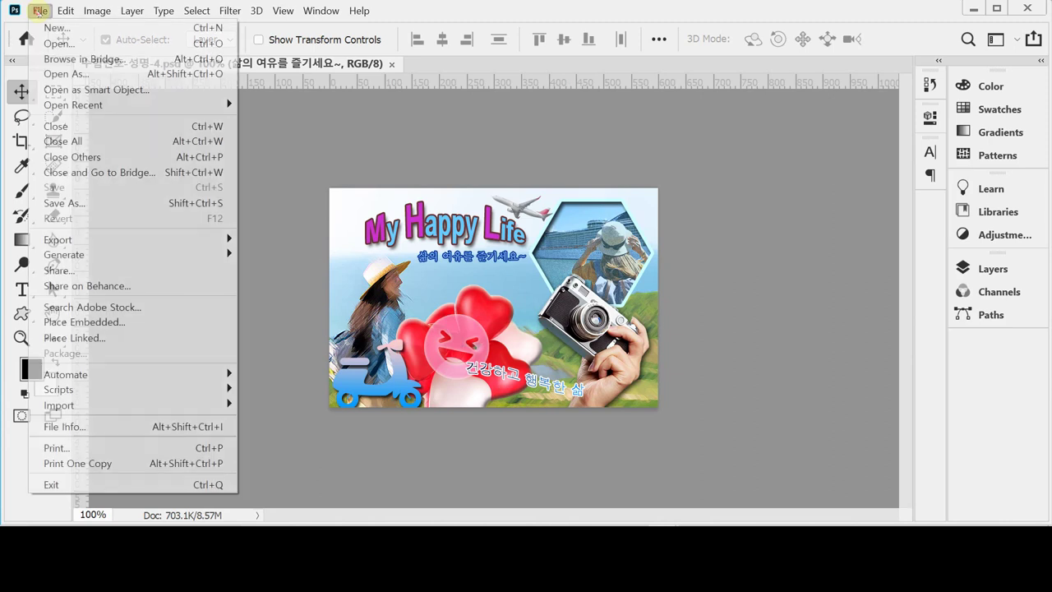
left_click(111, 206)
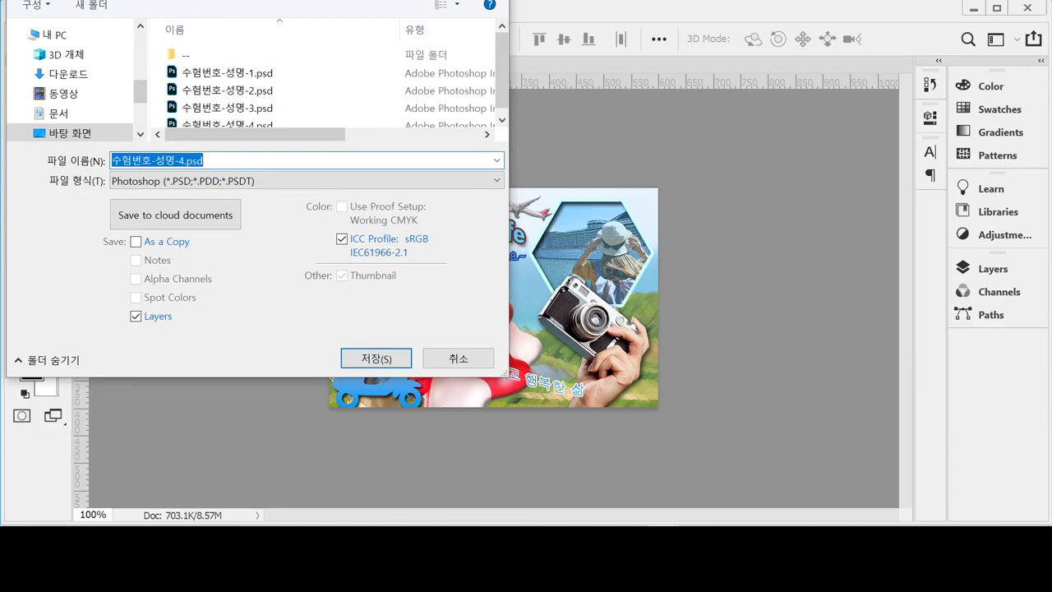
left_click_drag(101, 0, 222, 52)
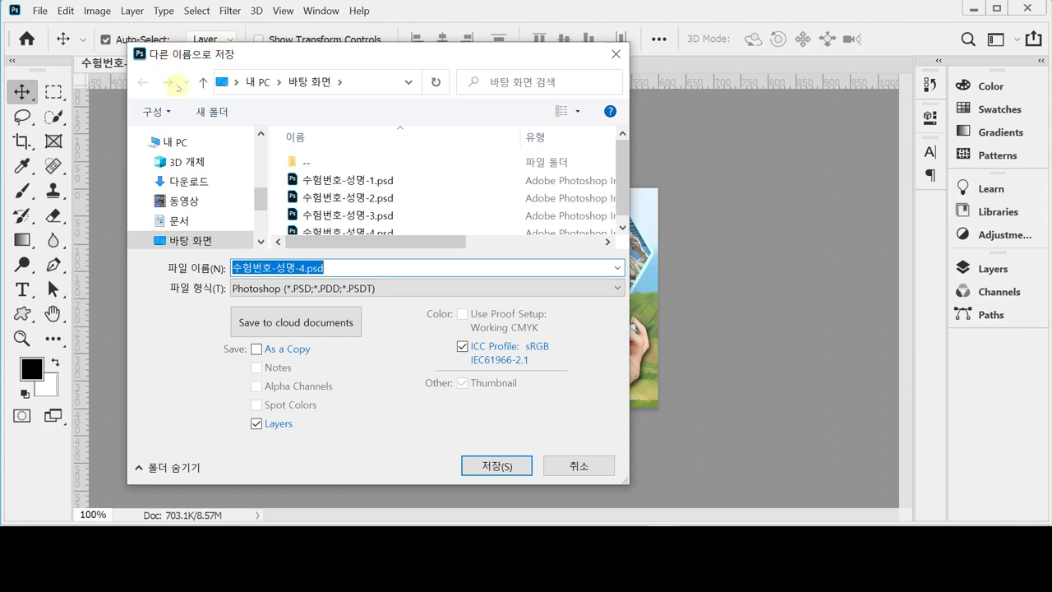
left_click(165, 220)
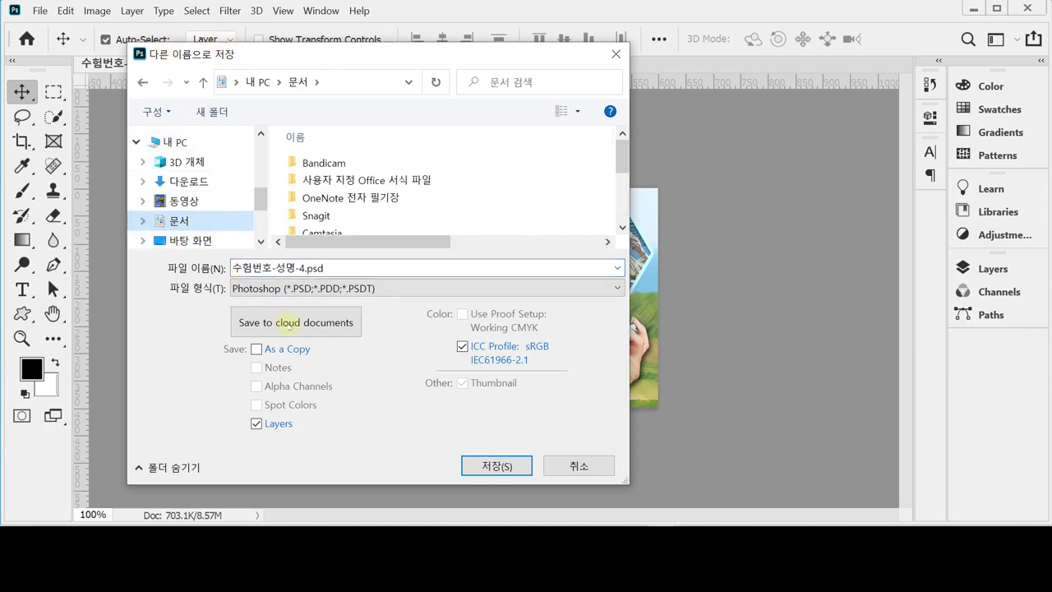
scroll(423, 206, "down", 3)
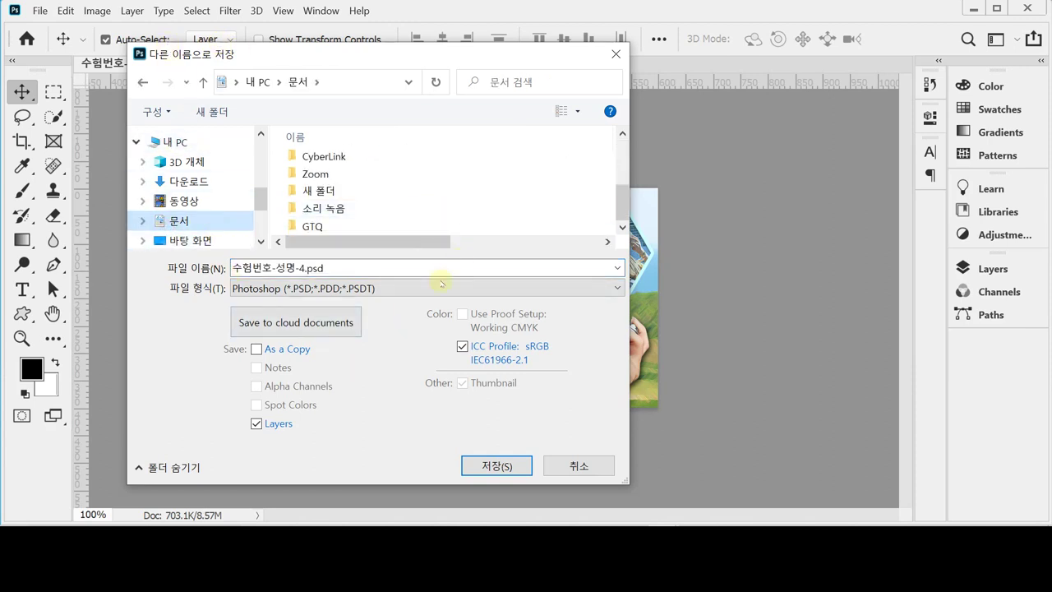
double_click(312, 226)
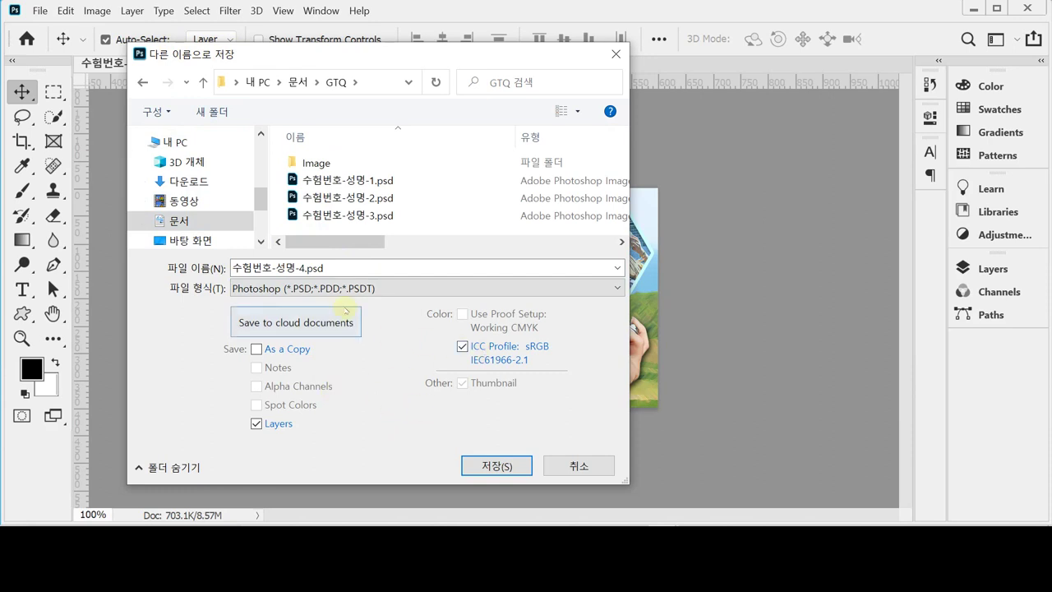
left_click(374, 289)
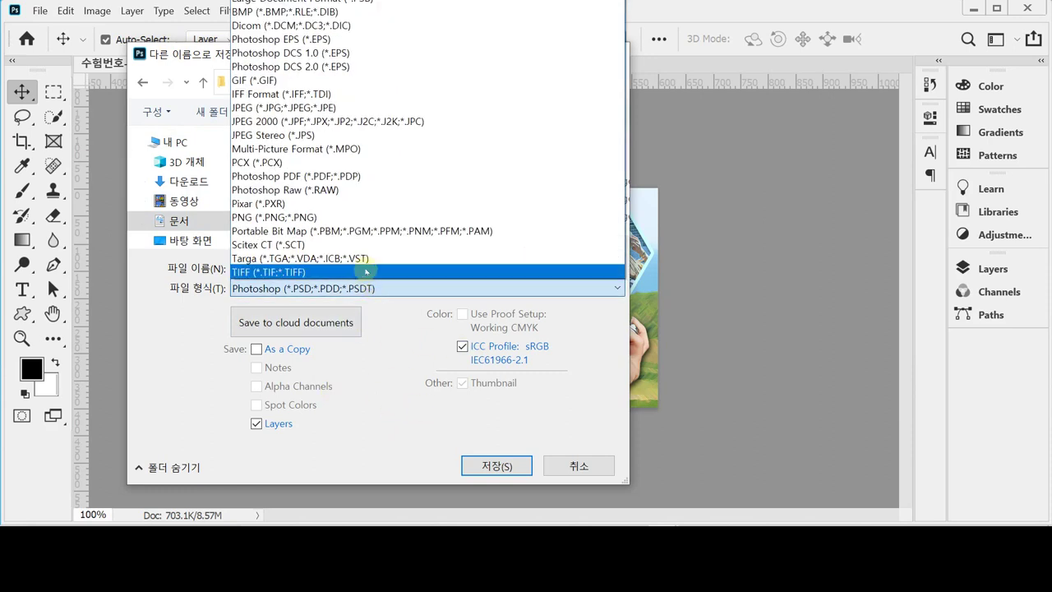
left_click(304, 107)
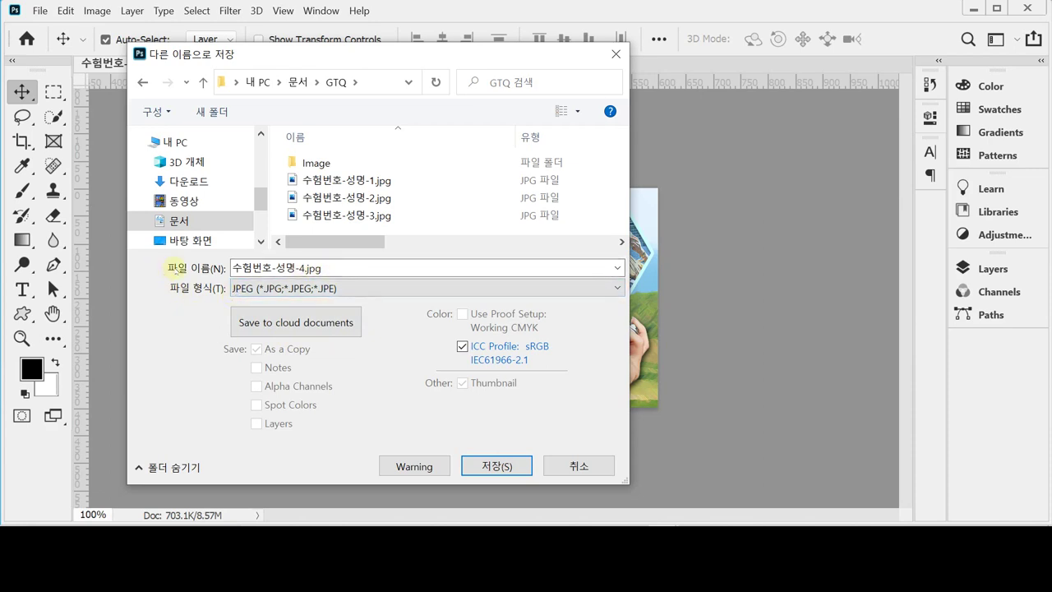
Save the full-size artwork as 수험번호-성명-4.jpg with High (8) quality and the Baseline ("Standard") format option
double_click(246, 267)
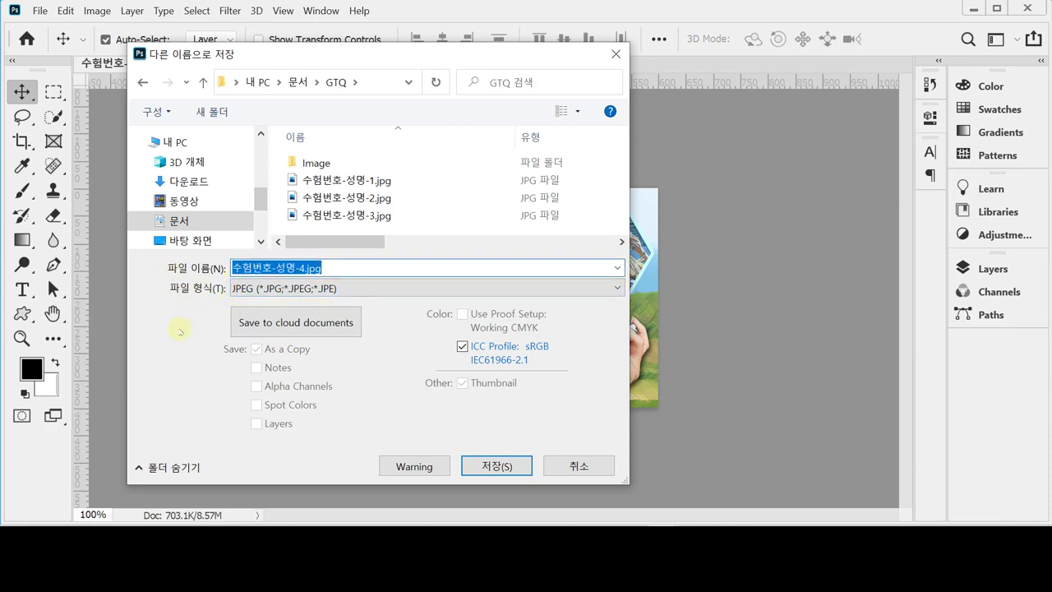
key("Home")
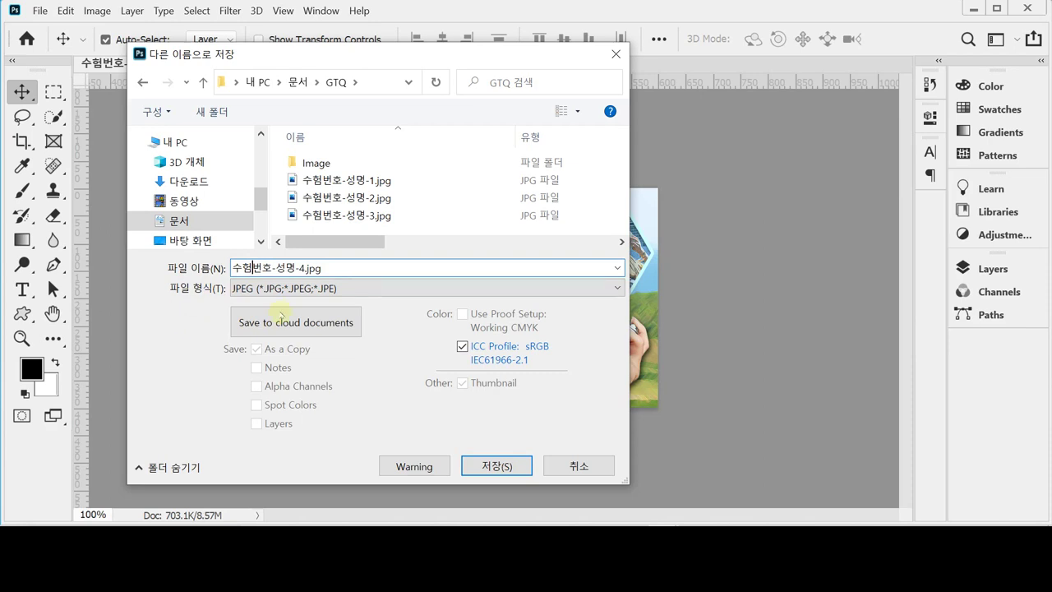
key("Right")
key("Right")
key("Right")
key("Right")
key("Right")
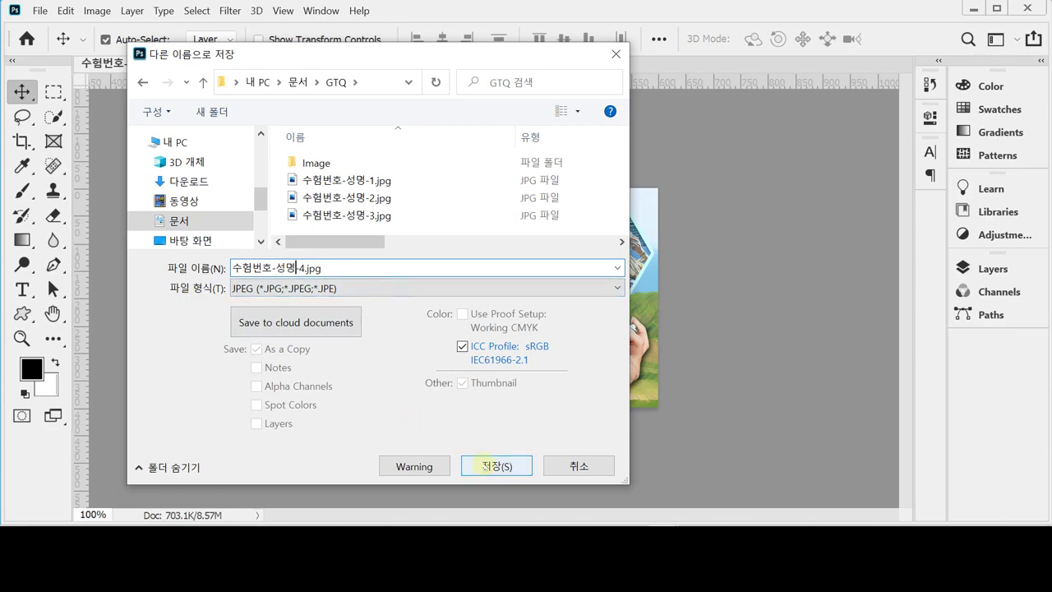
left_click(477, 466)
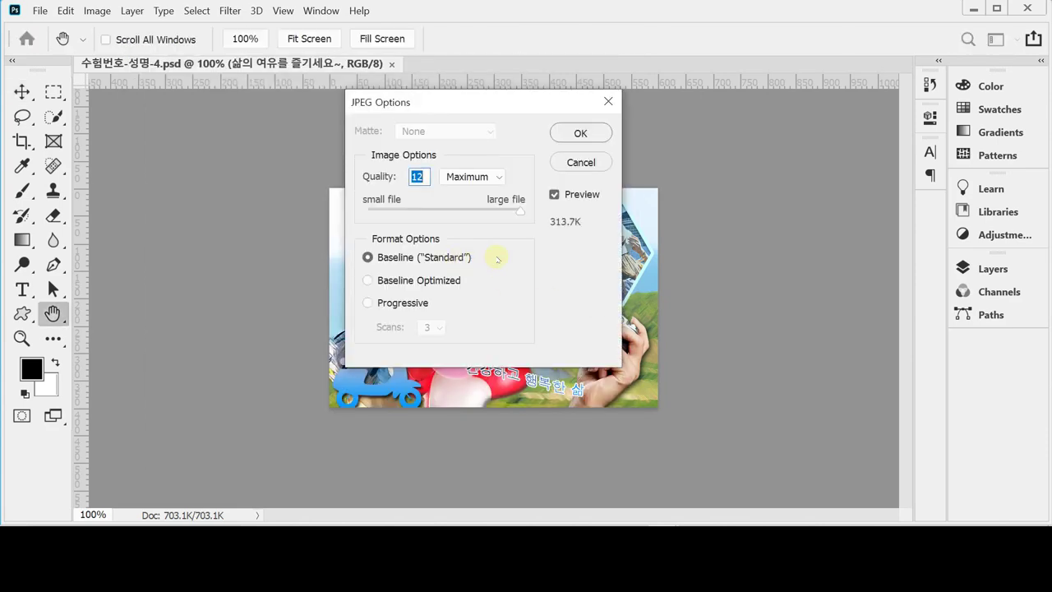
left_click(484, 176)
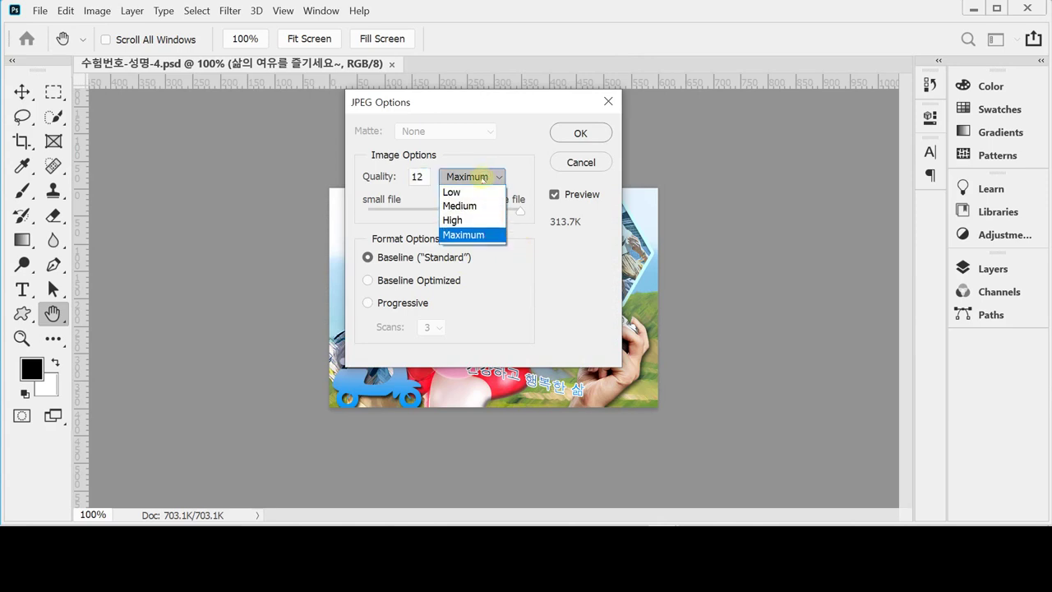
left_click(475, 220)
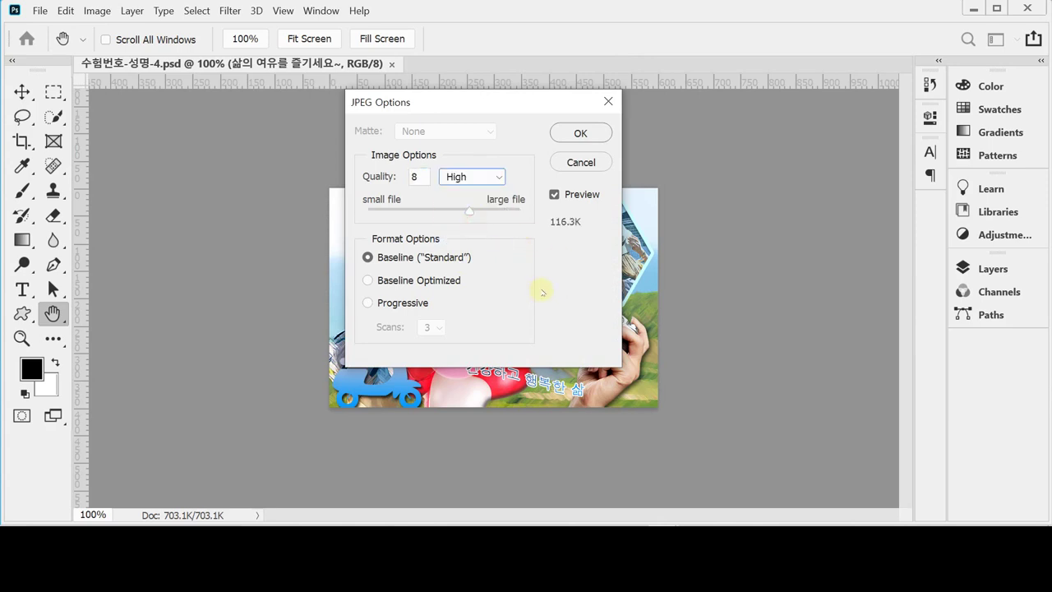
left_click(580, 133)
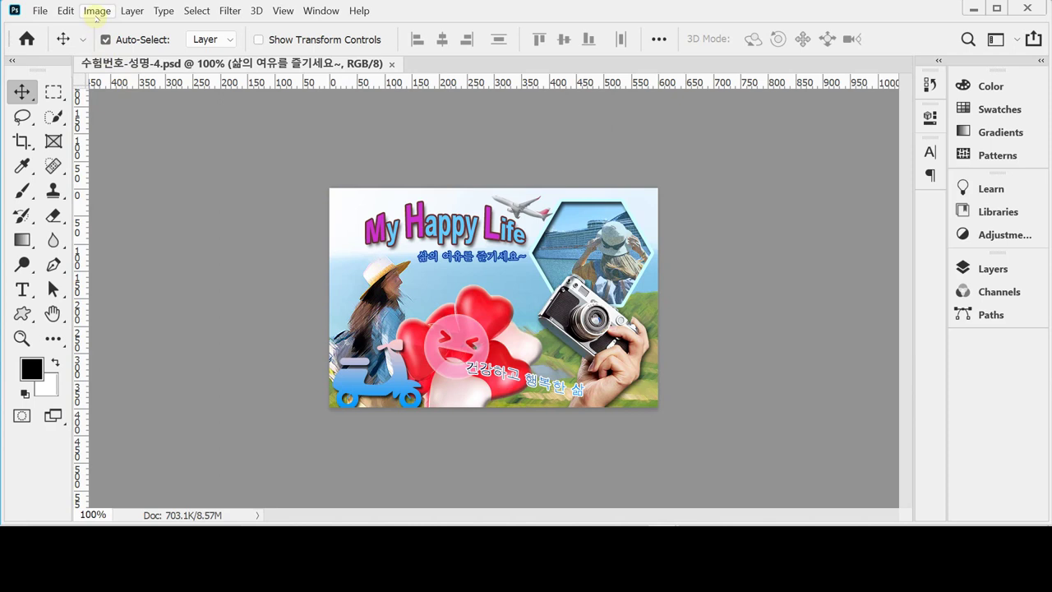
Resize the image to 60 × 40 pixels, keeping the proportions linked
left_click(96, 12)
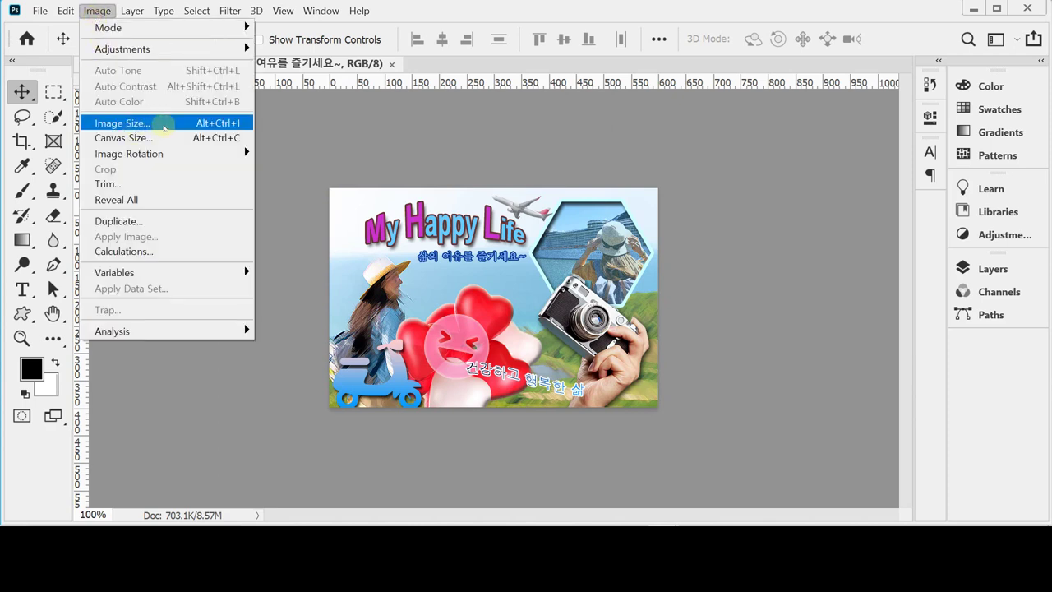
left_click(164, 127)
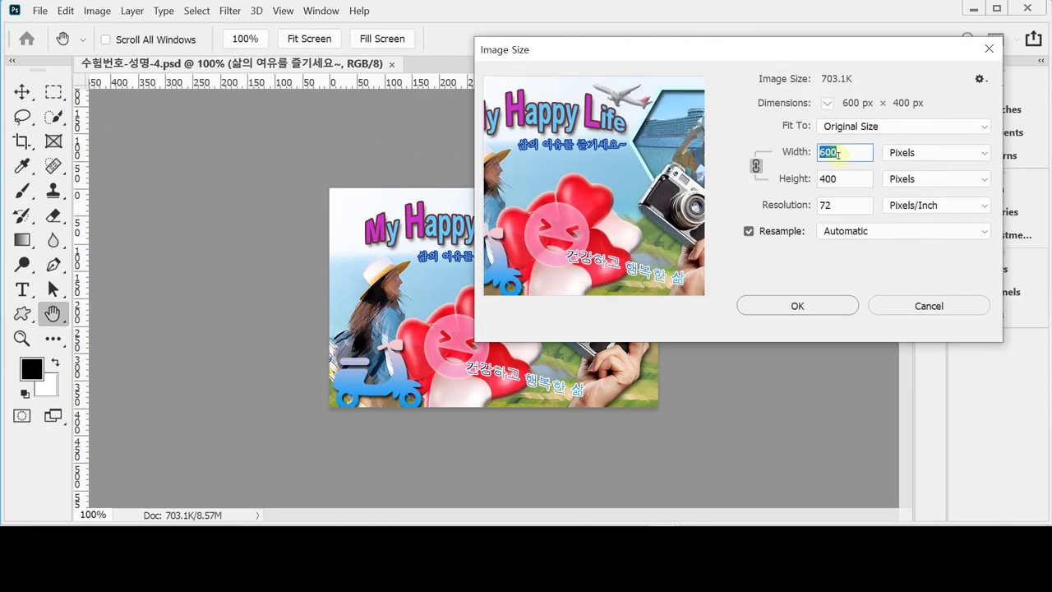
type("60")
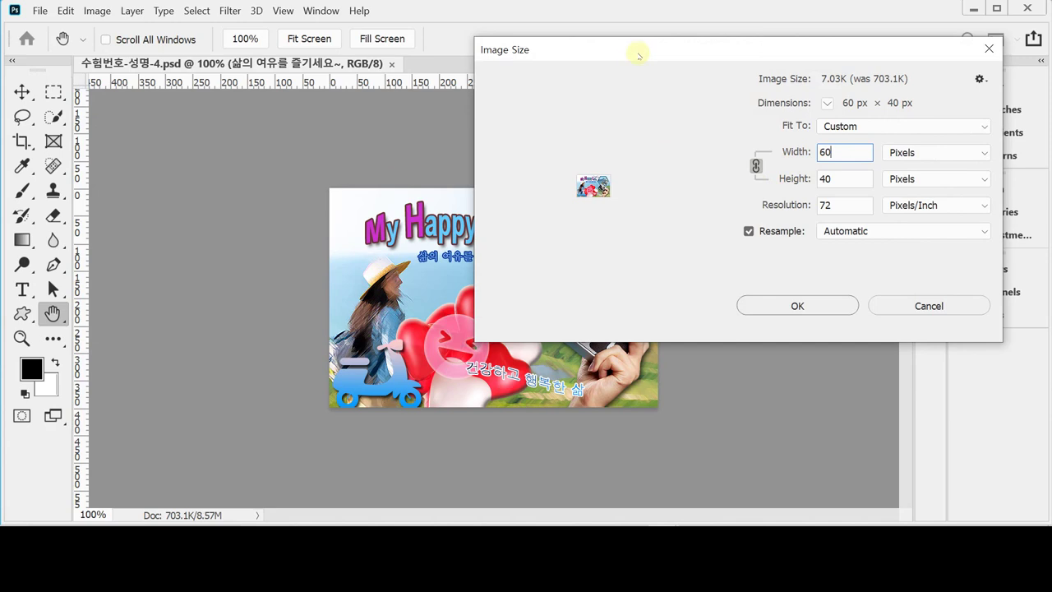
left_click_drag(637, 52, 570, 120)
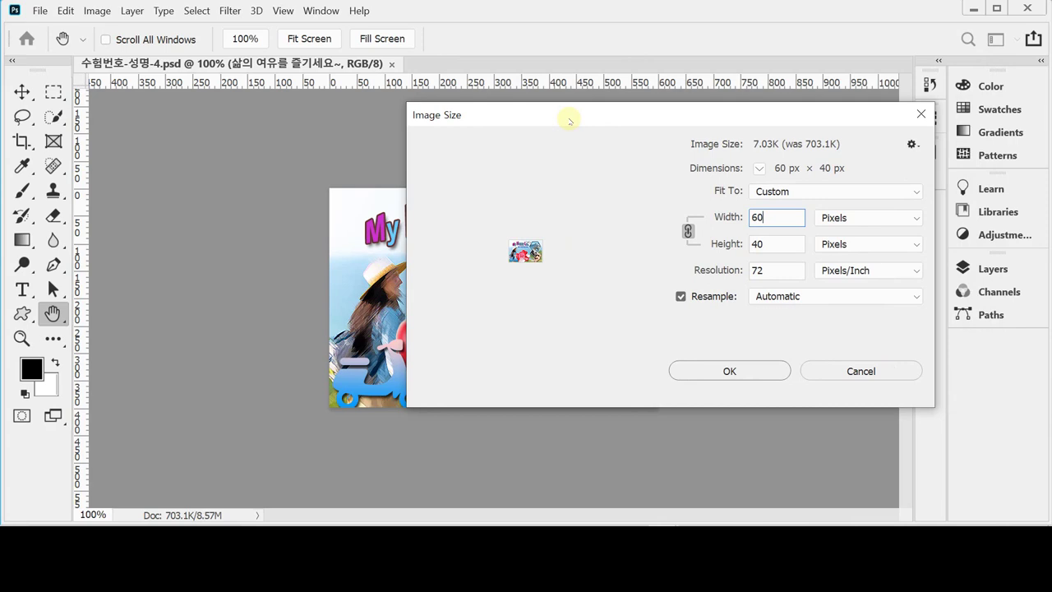
left_click_drag(570, 120, 565, 107)
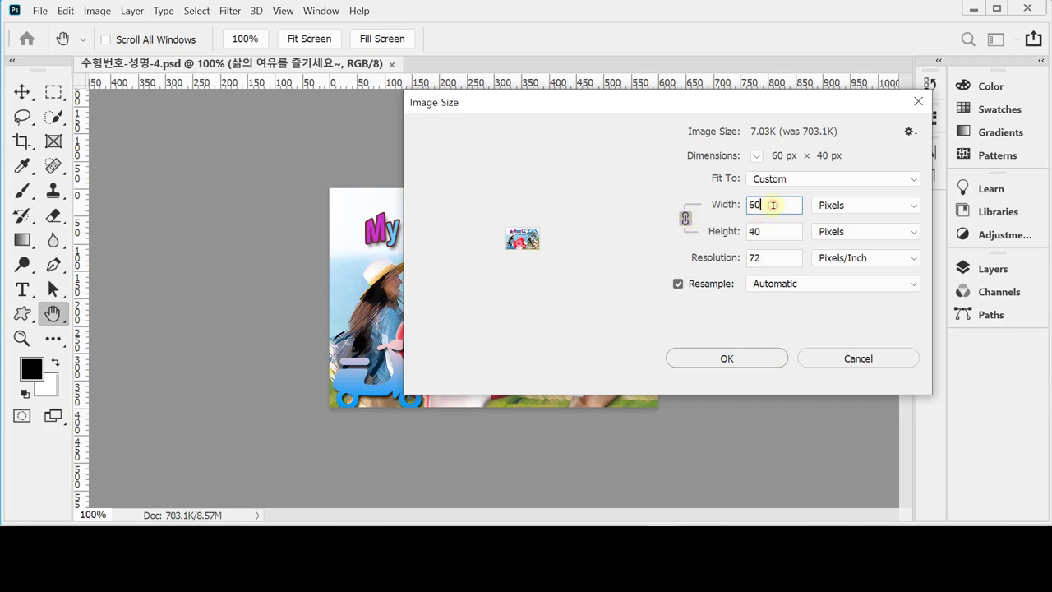
left_click(767, 232)
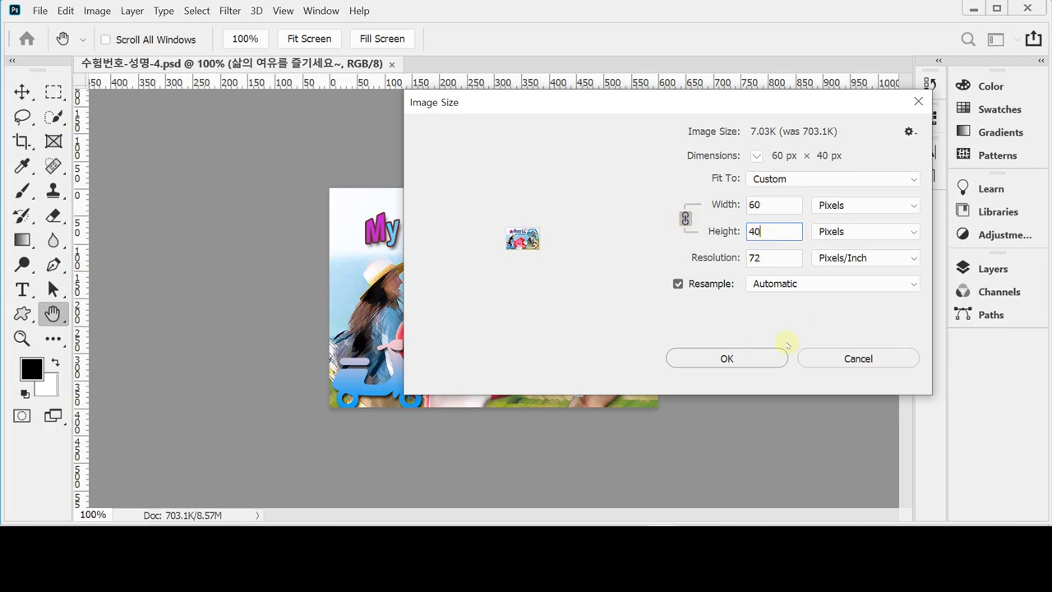
left_click(726, 358)
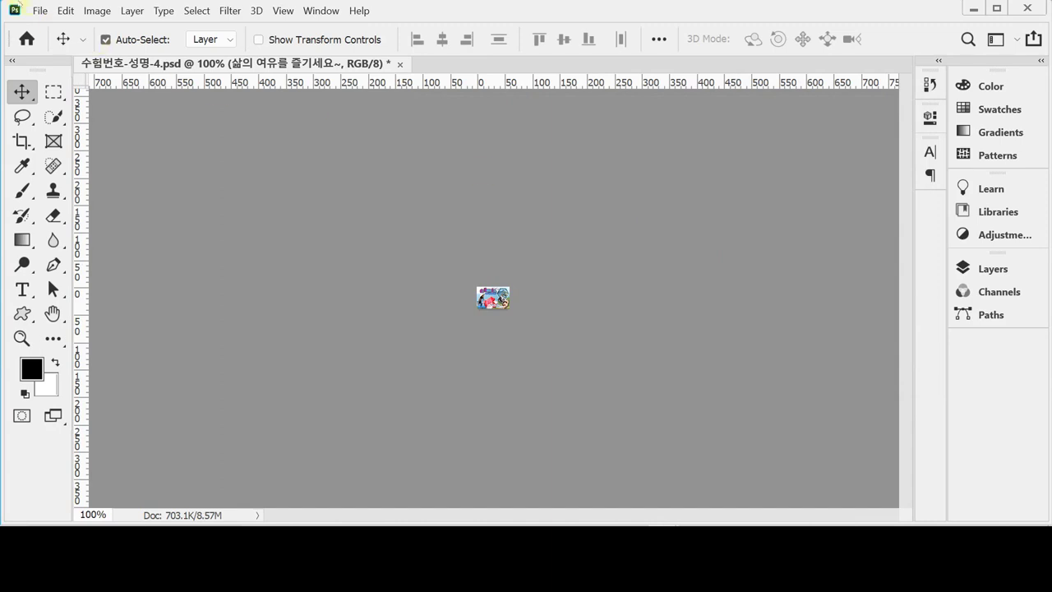
Save the reduced document with layers as 수험번호-성명-4.psd in the GTQ folder under 문서
left_click(37, 11)
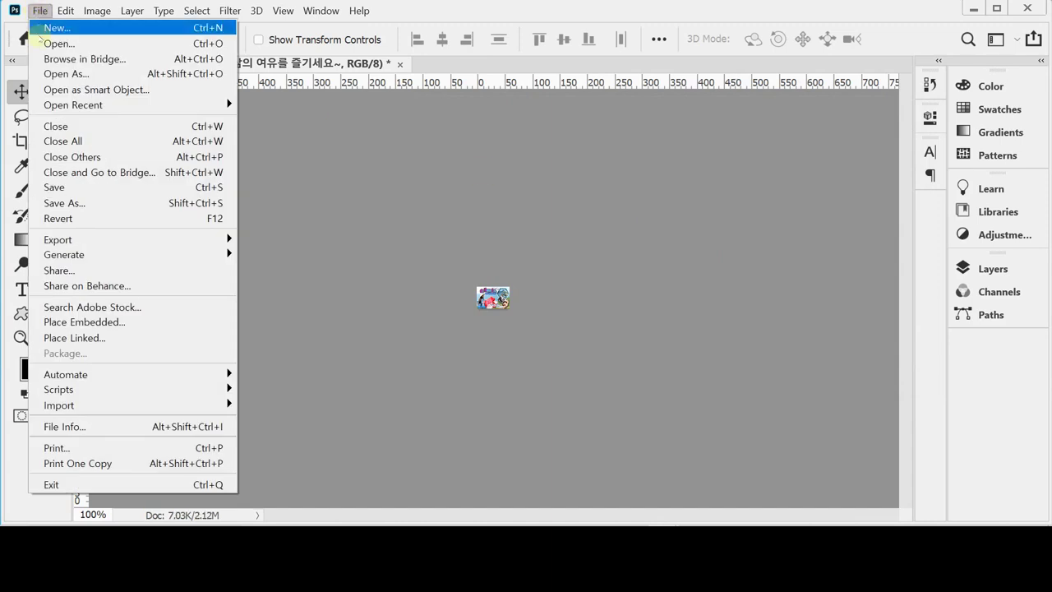
left_click(88, 206)
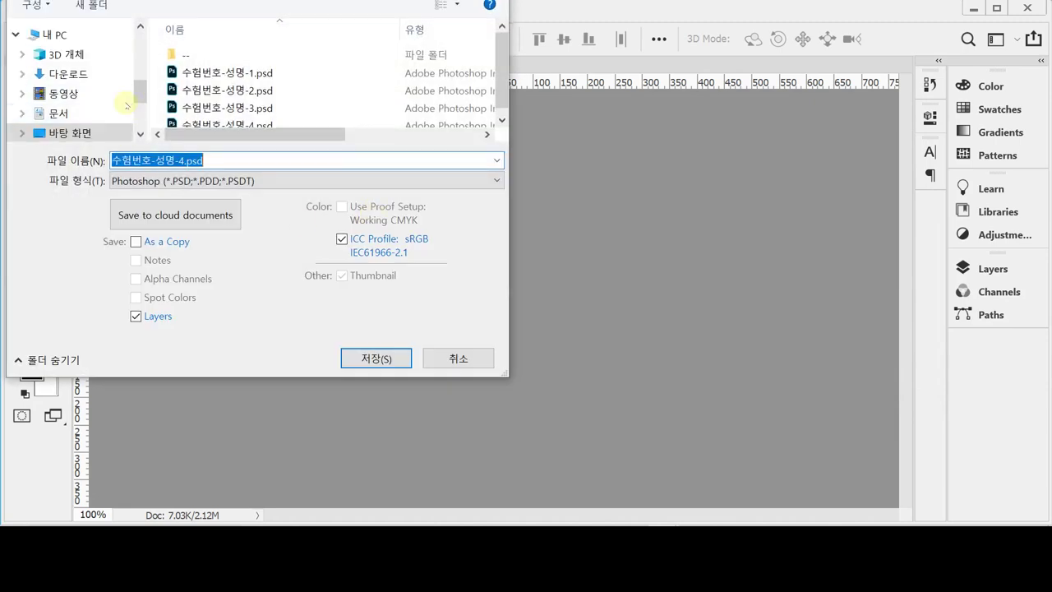
left_click_drag(212, 0, 349, 46)
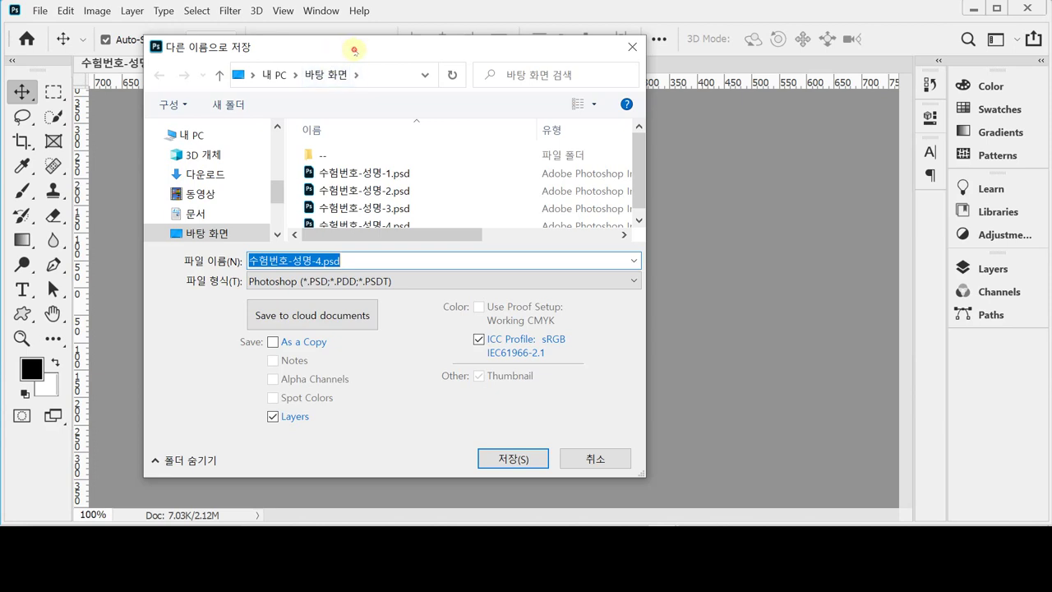
left_click_drag(356, 51, 409, 332)
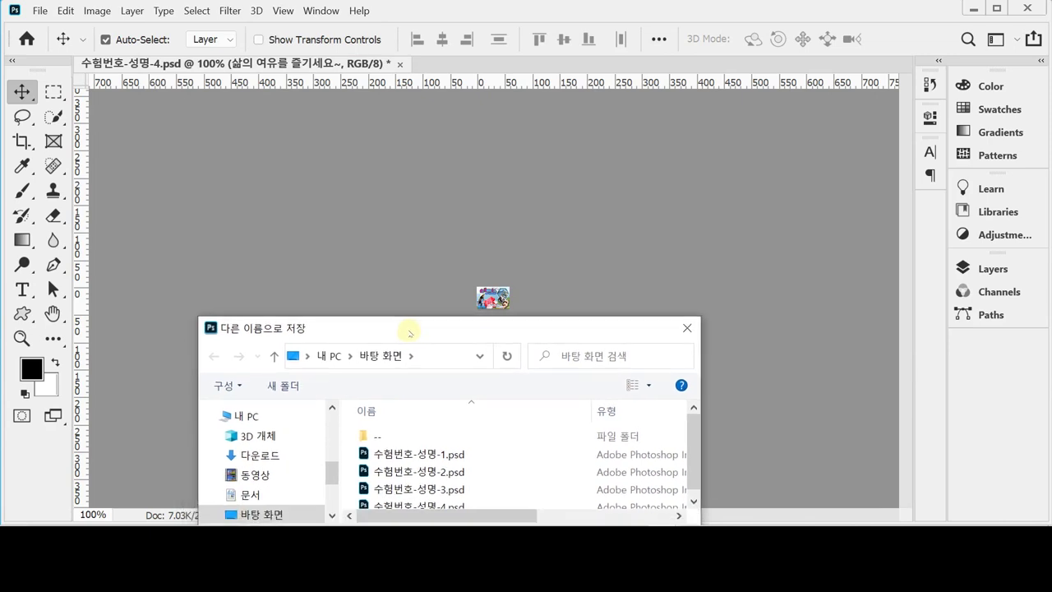
left_click_drag(409, 330, 376, 76)
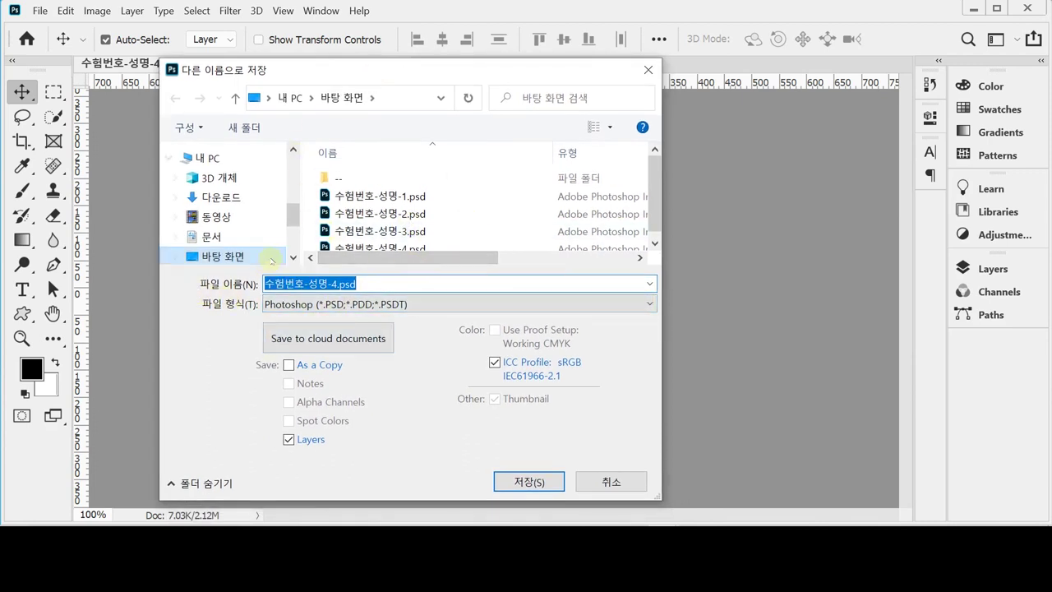
left_click(211, 236)
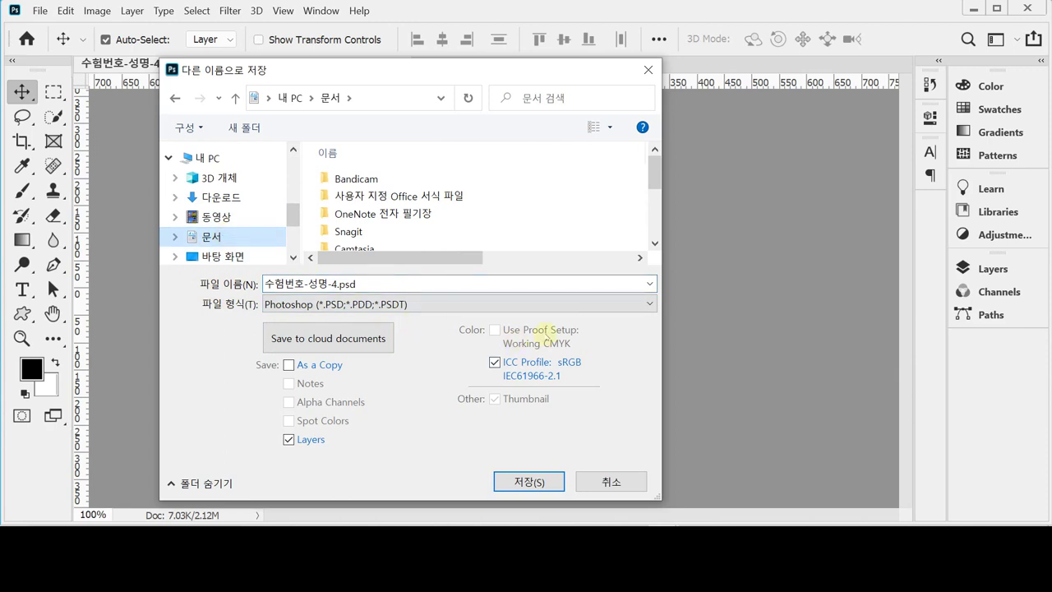
scroll(655, 247, "down", 5)
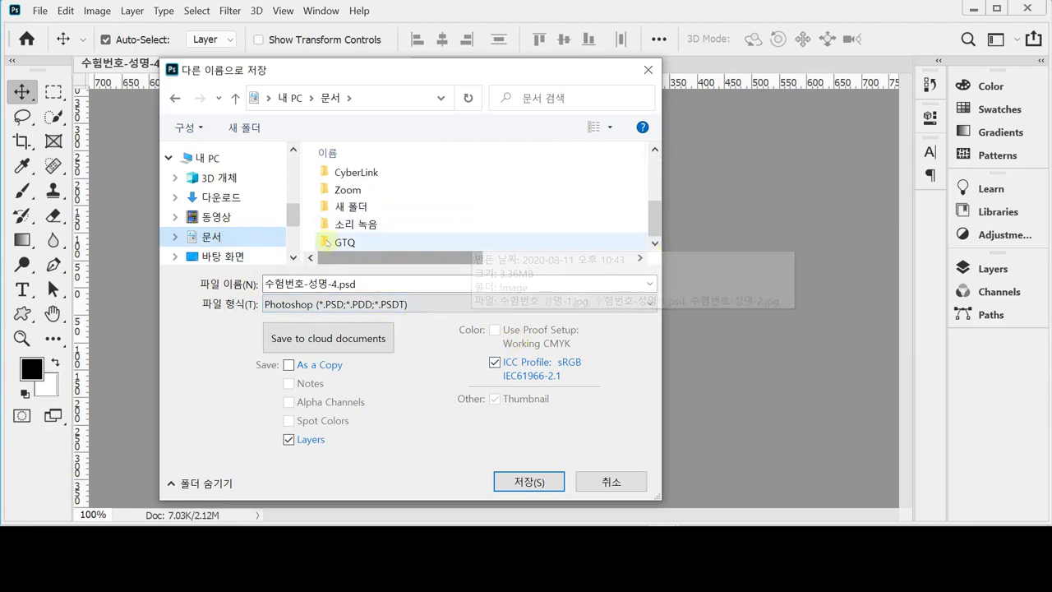
double_click(470, 237)
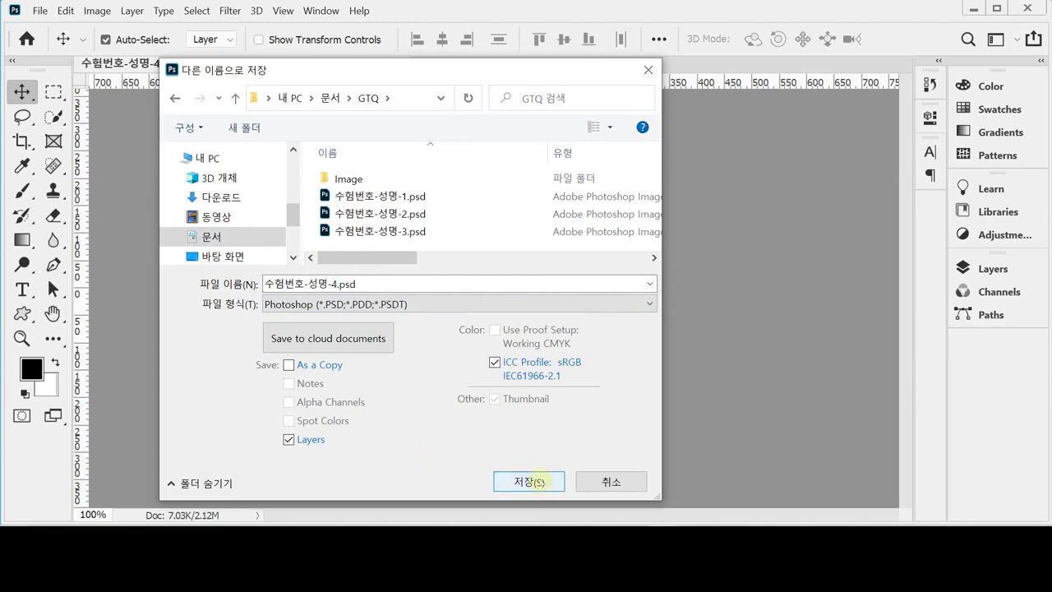
left_click(540, 484)
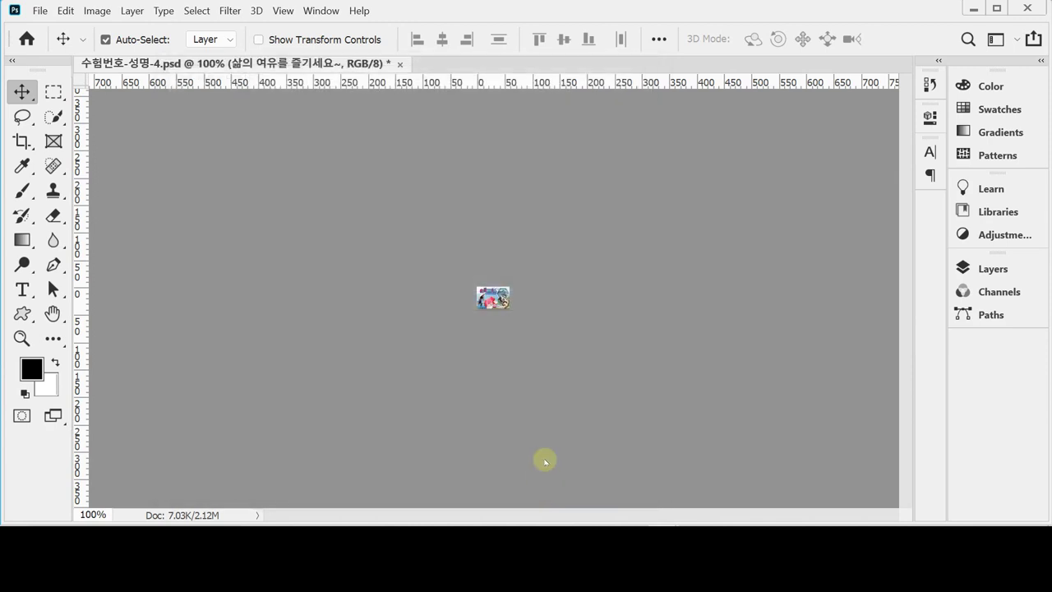